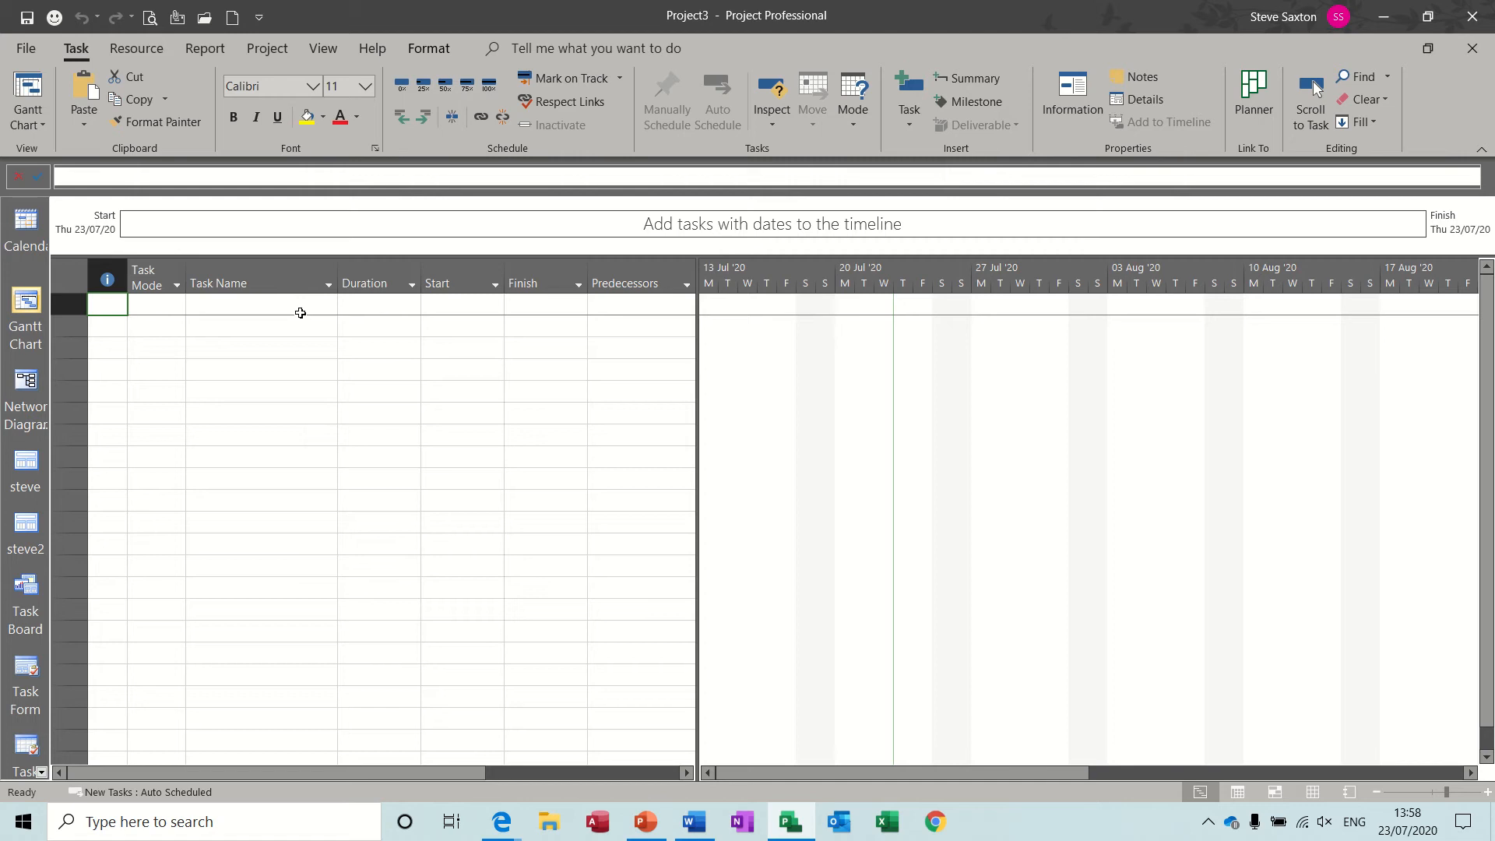
- Display the project summary task and name it Flood Defence
click(426, 48)
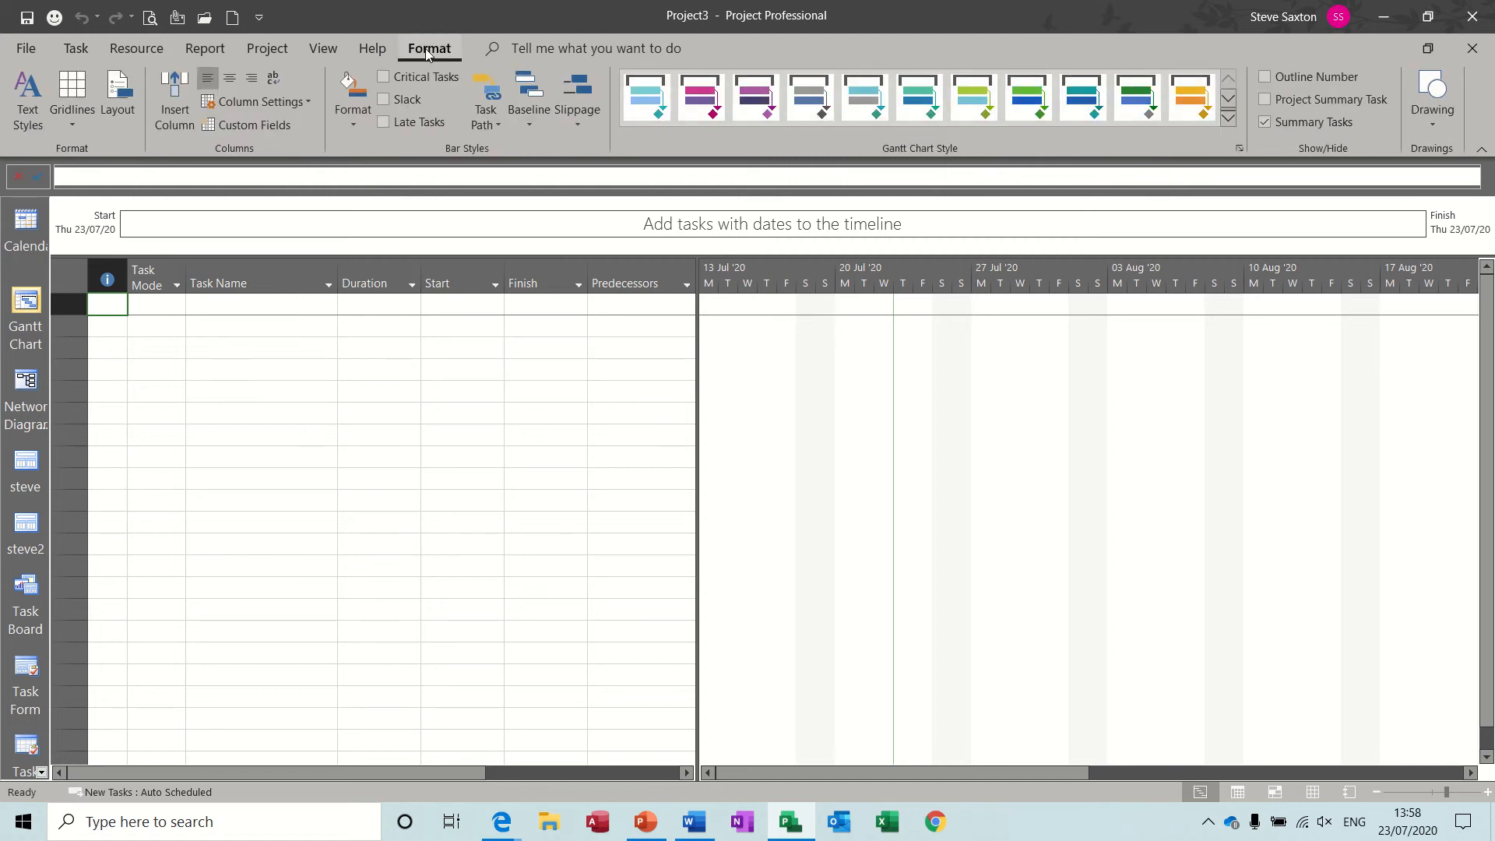
click(1265, 100)
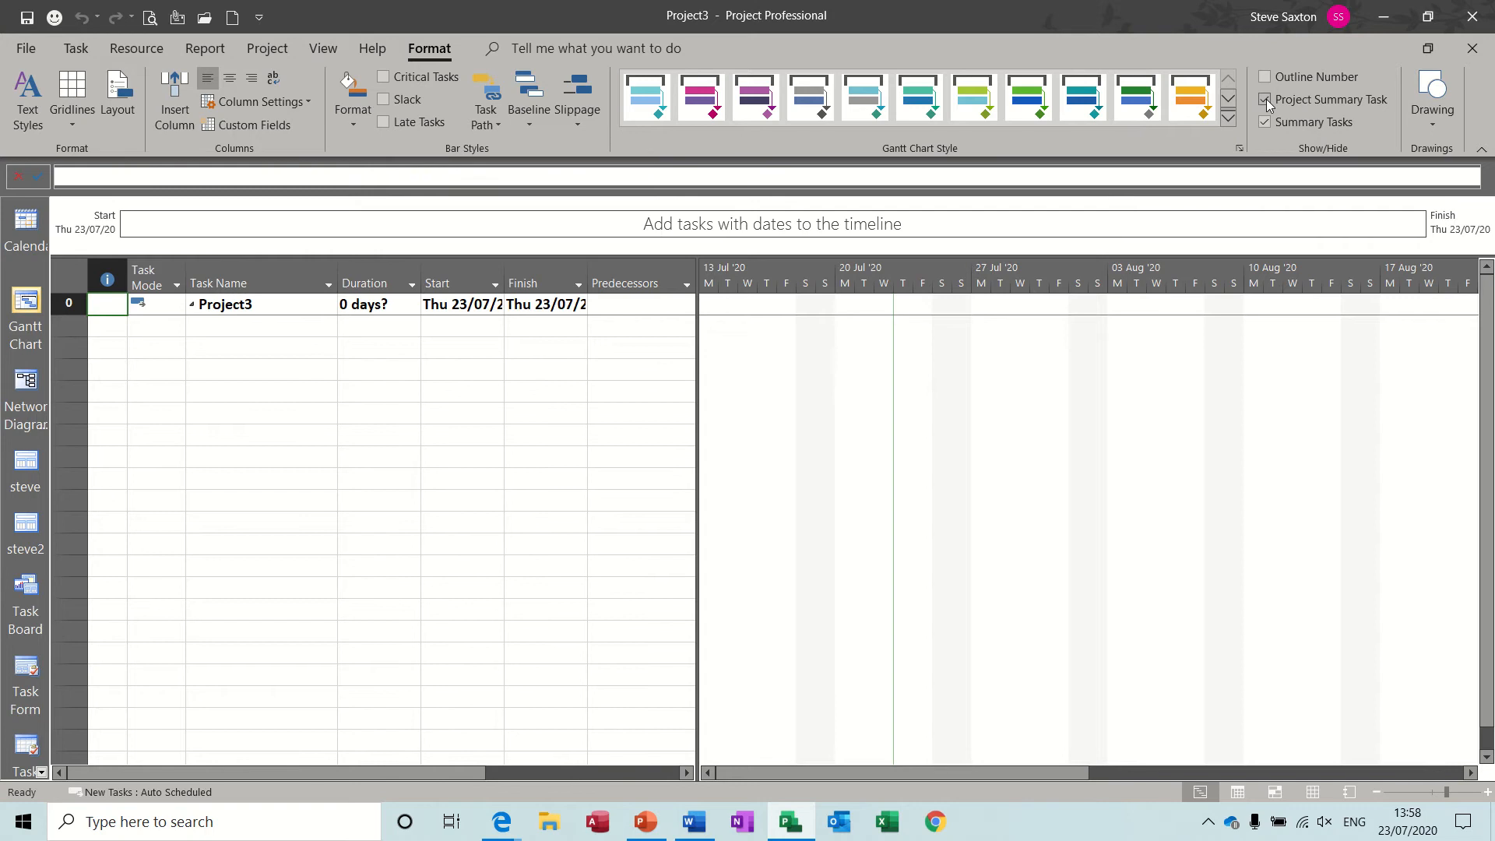
click(232, 304)
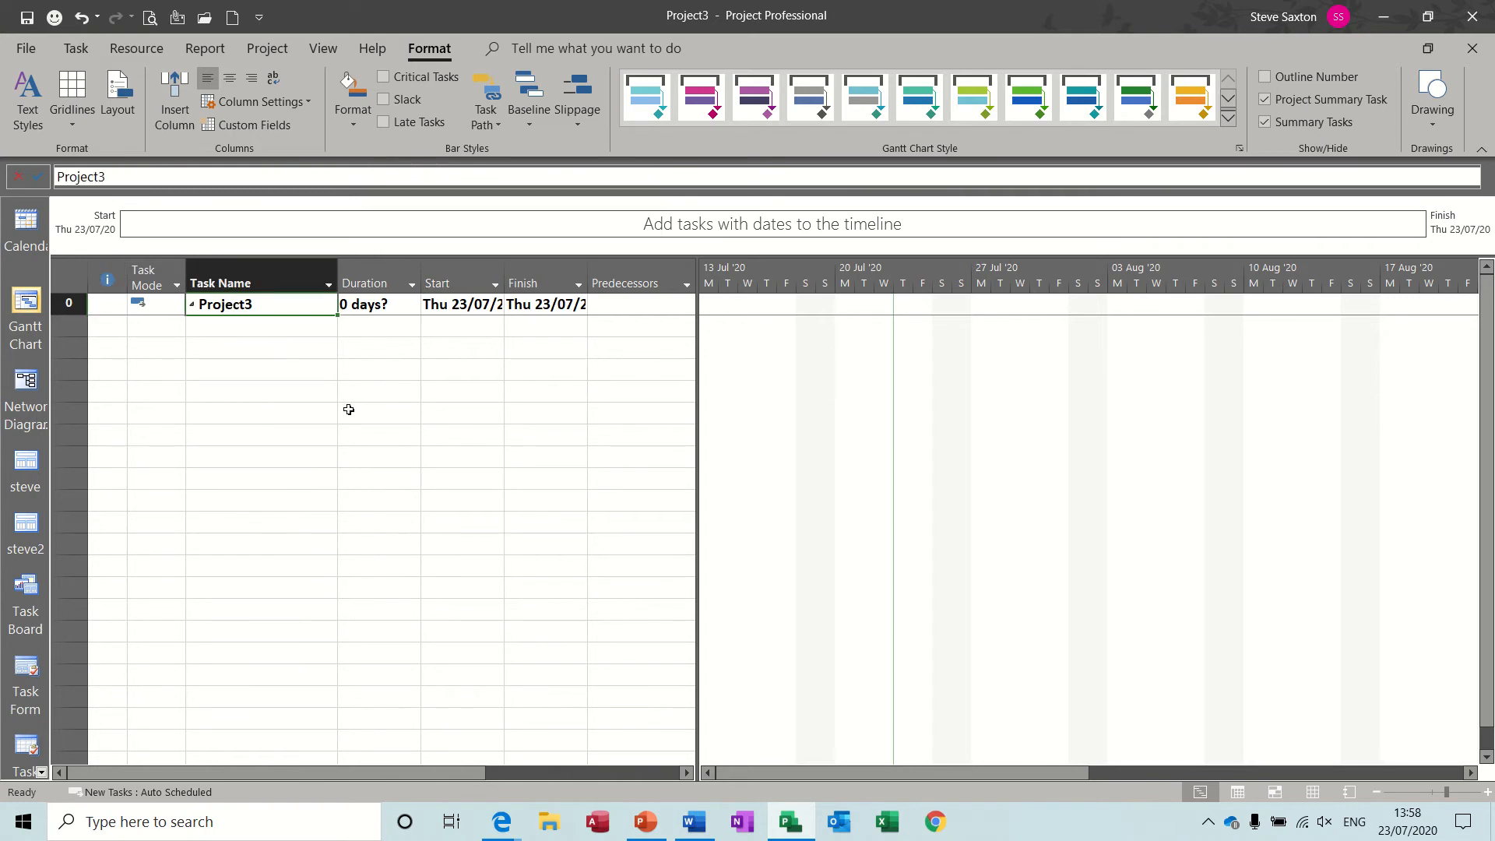
text(Flood)
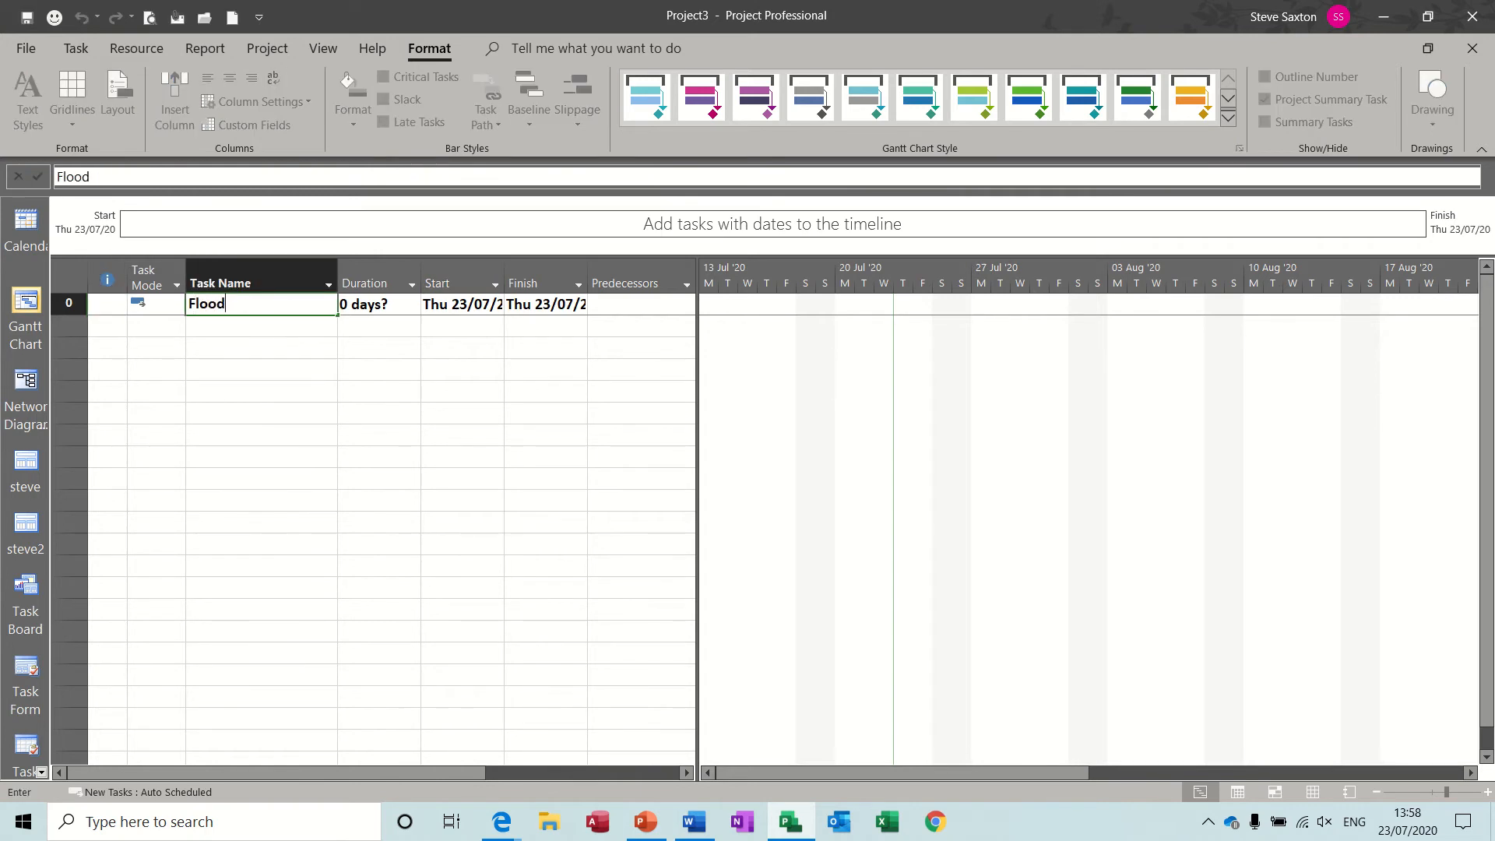
text( Defence)
- Add a first task named Funds RX directly beneath the Flood Defence summary task
click(241, 325)
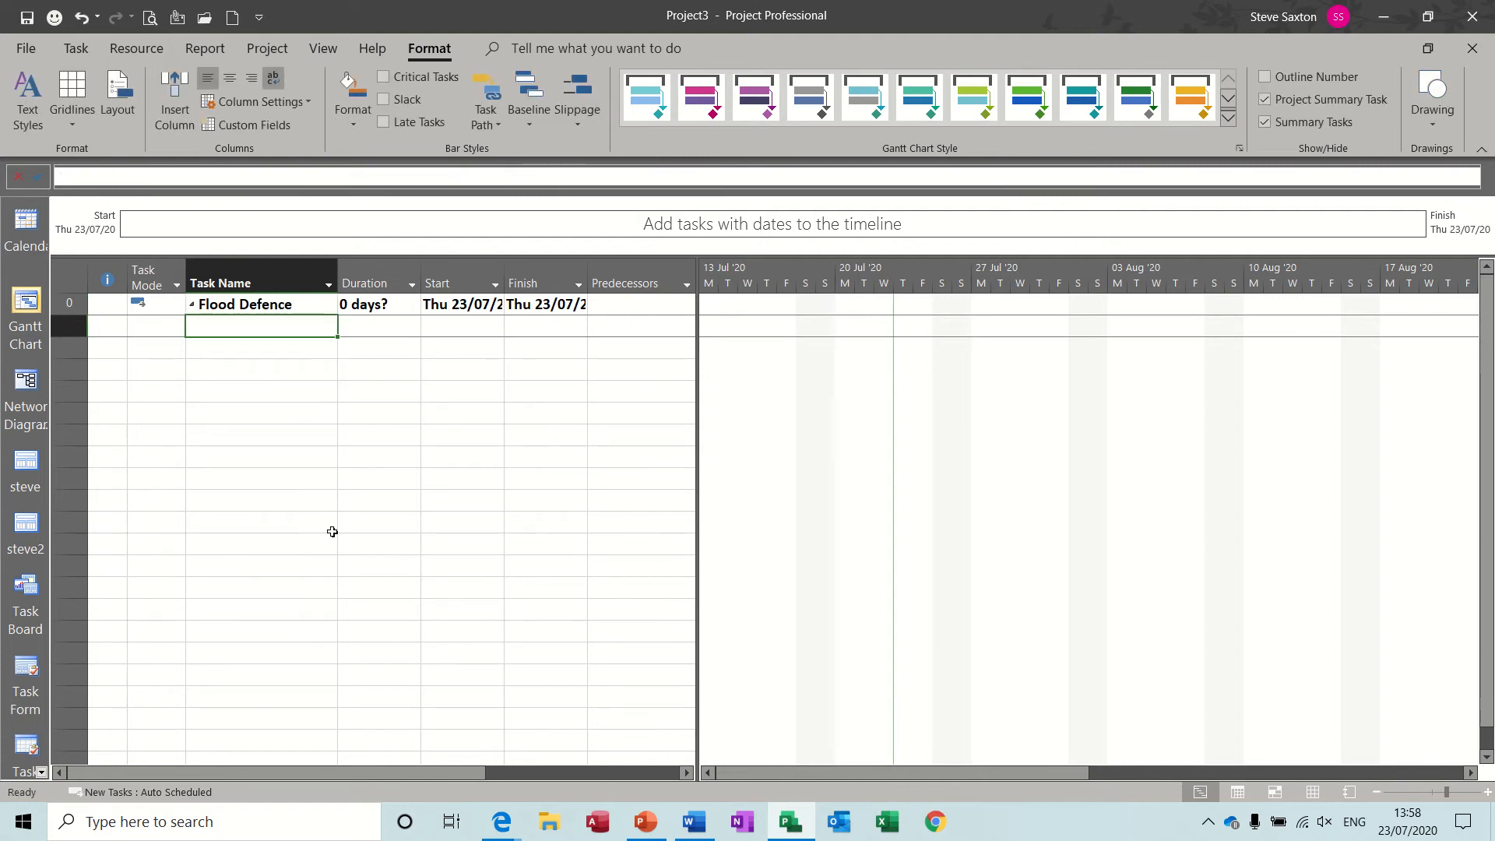
text(Fund)
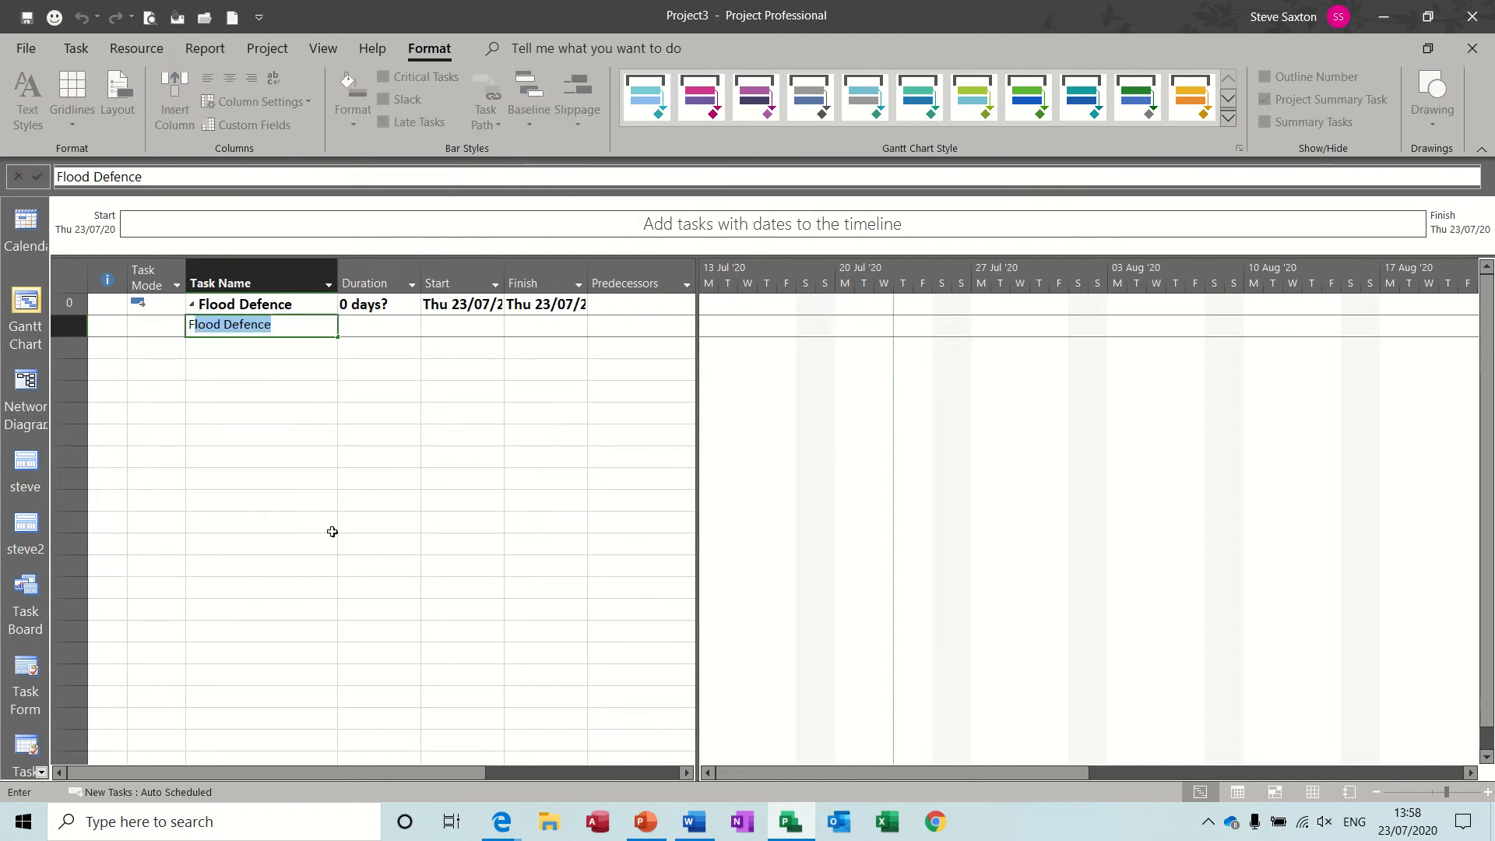
text( RX)
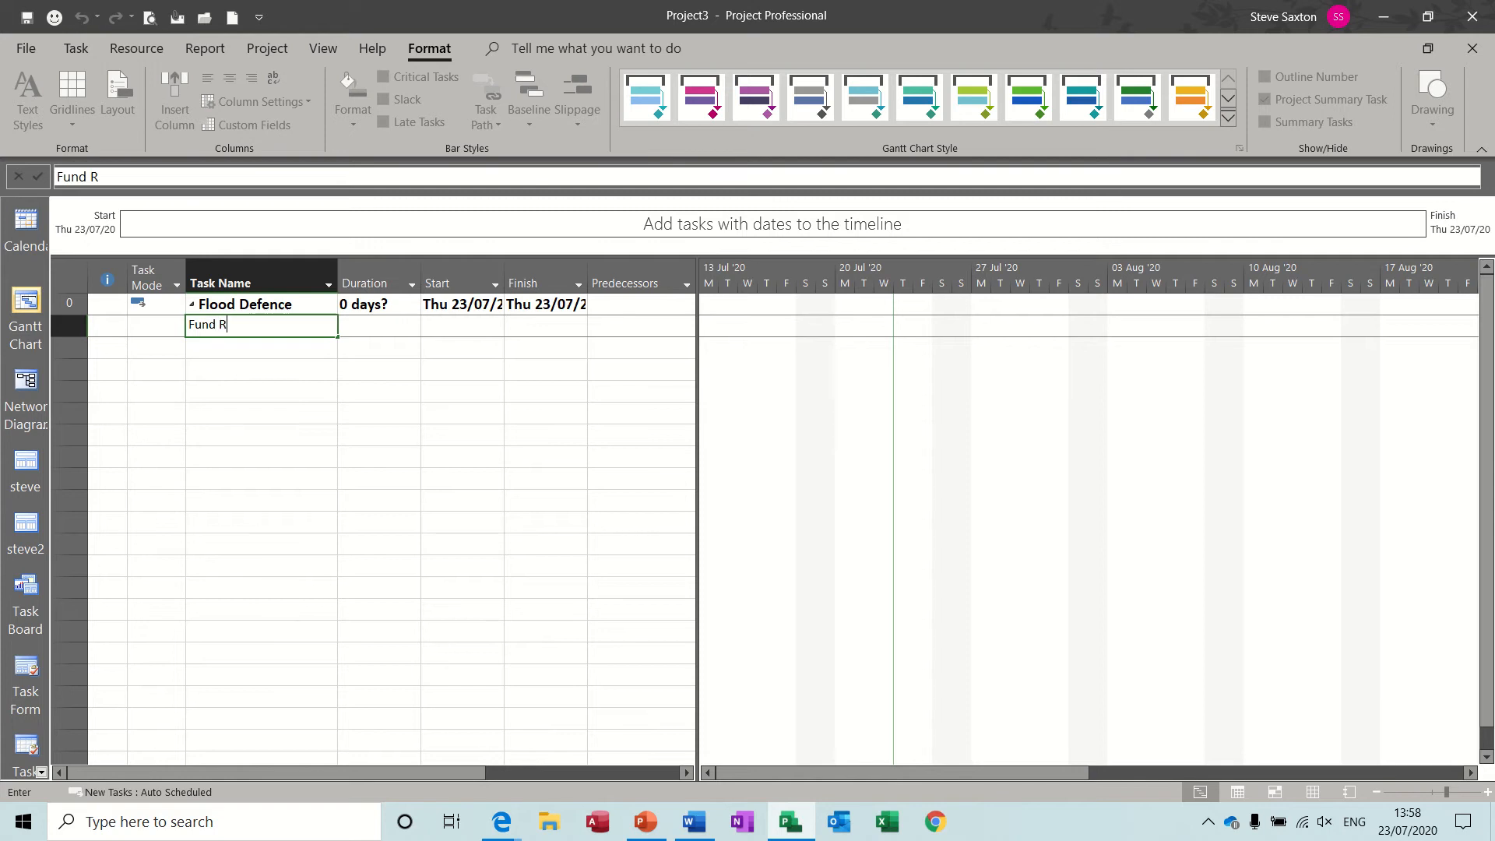
key(Return)
click(240, 334)
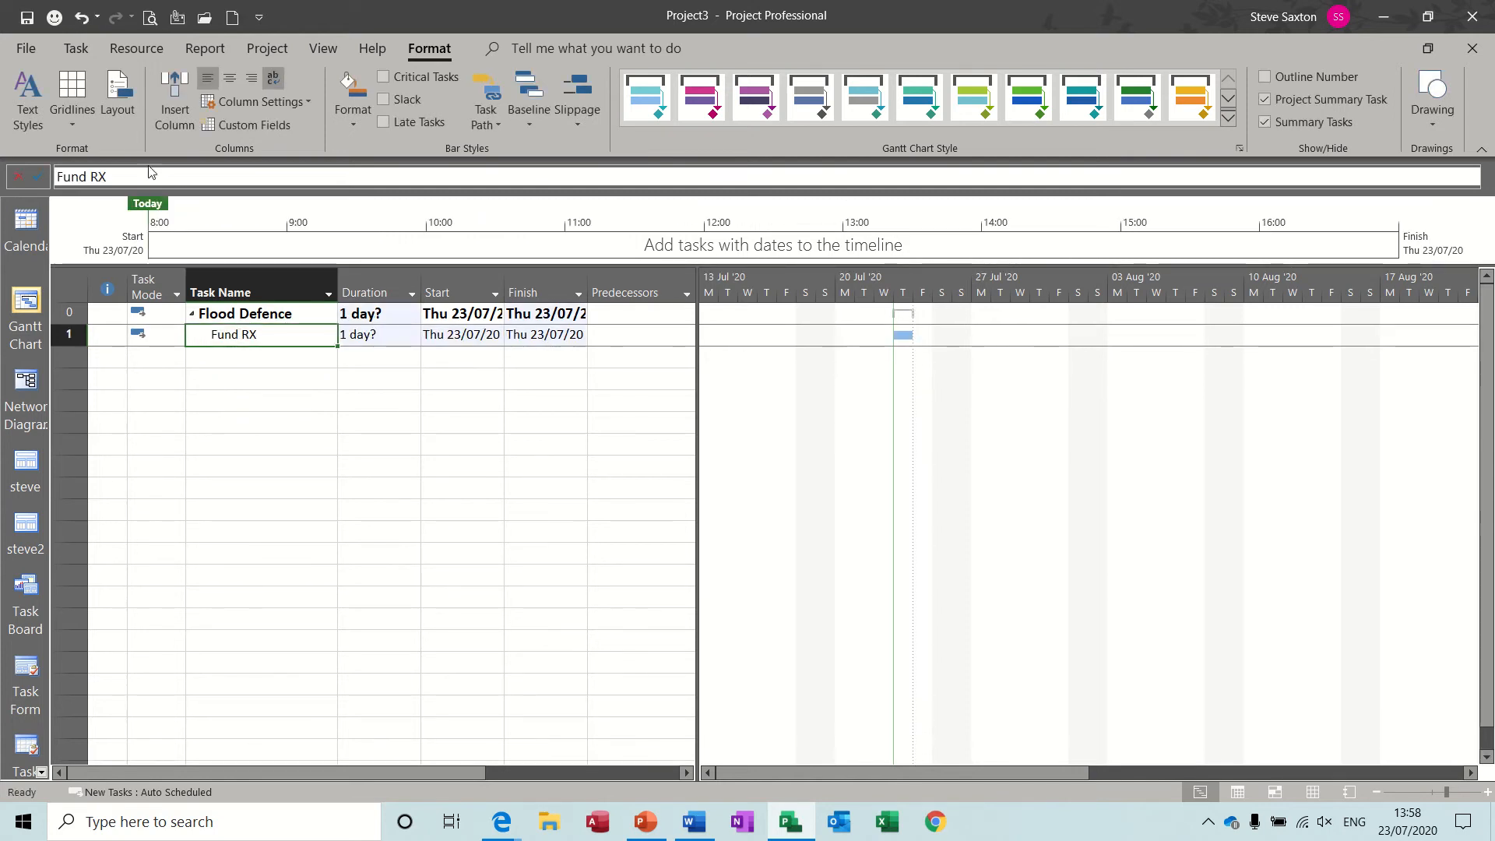
click(88, 178)
text(s)
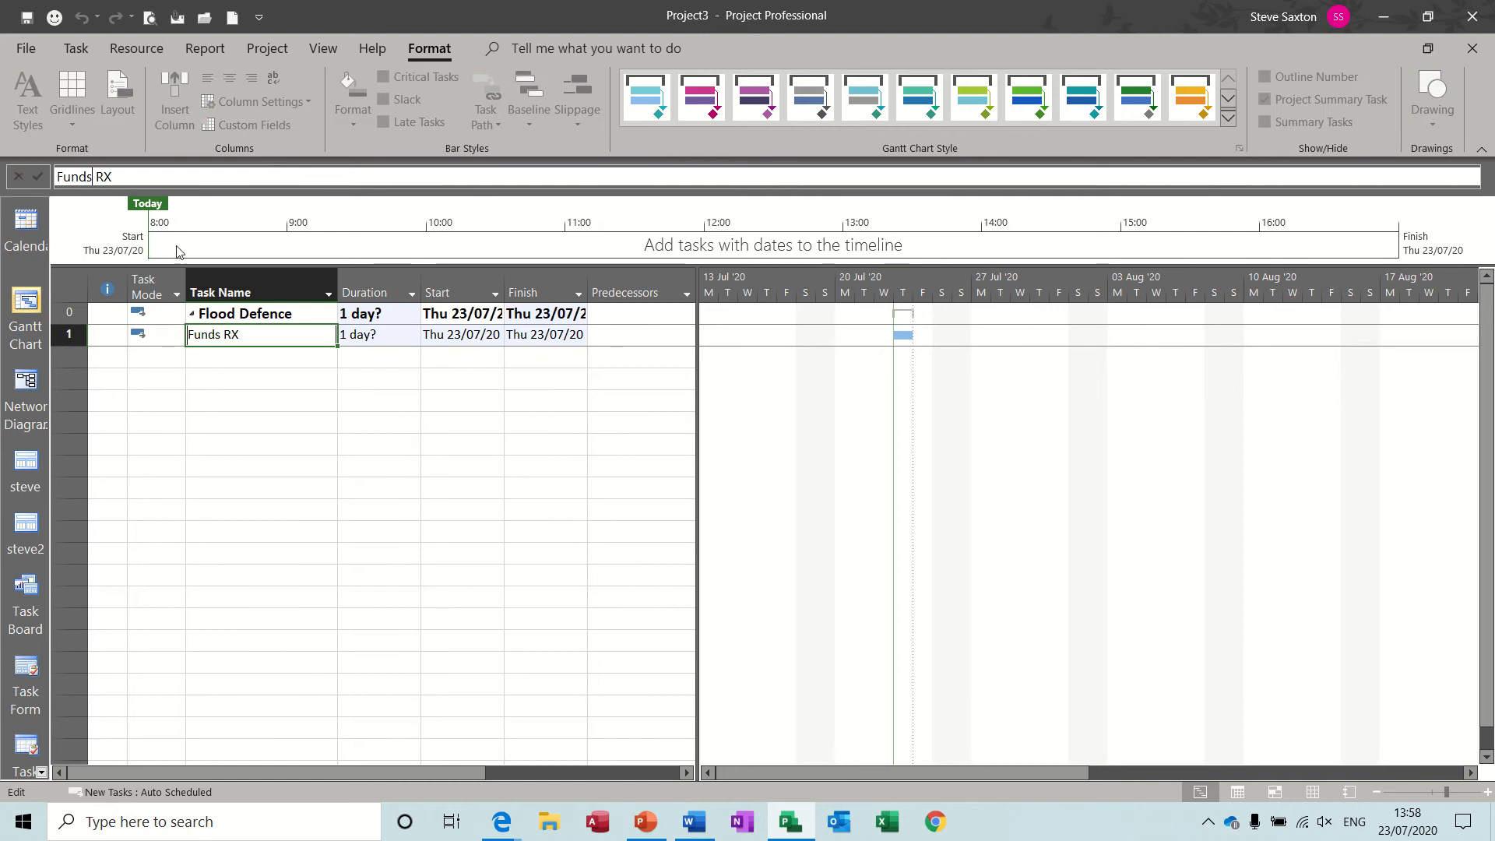
- Add the tasks Map Flood Area and ID Choke Points below Funds RX
click(229, 358)
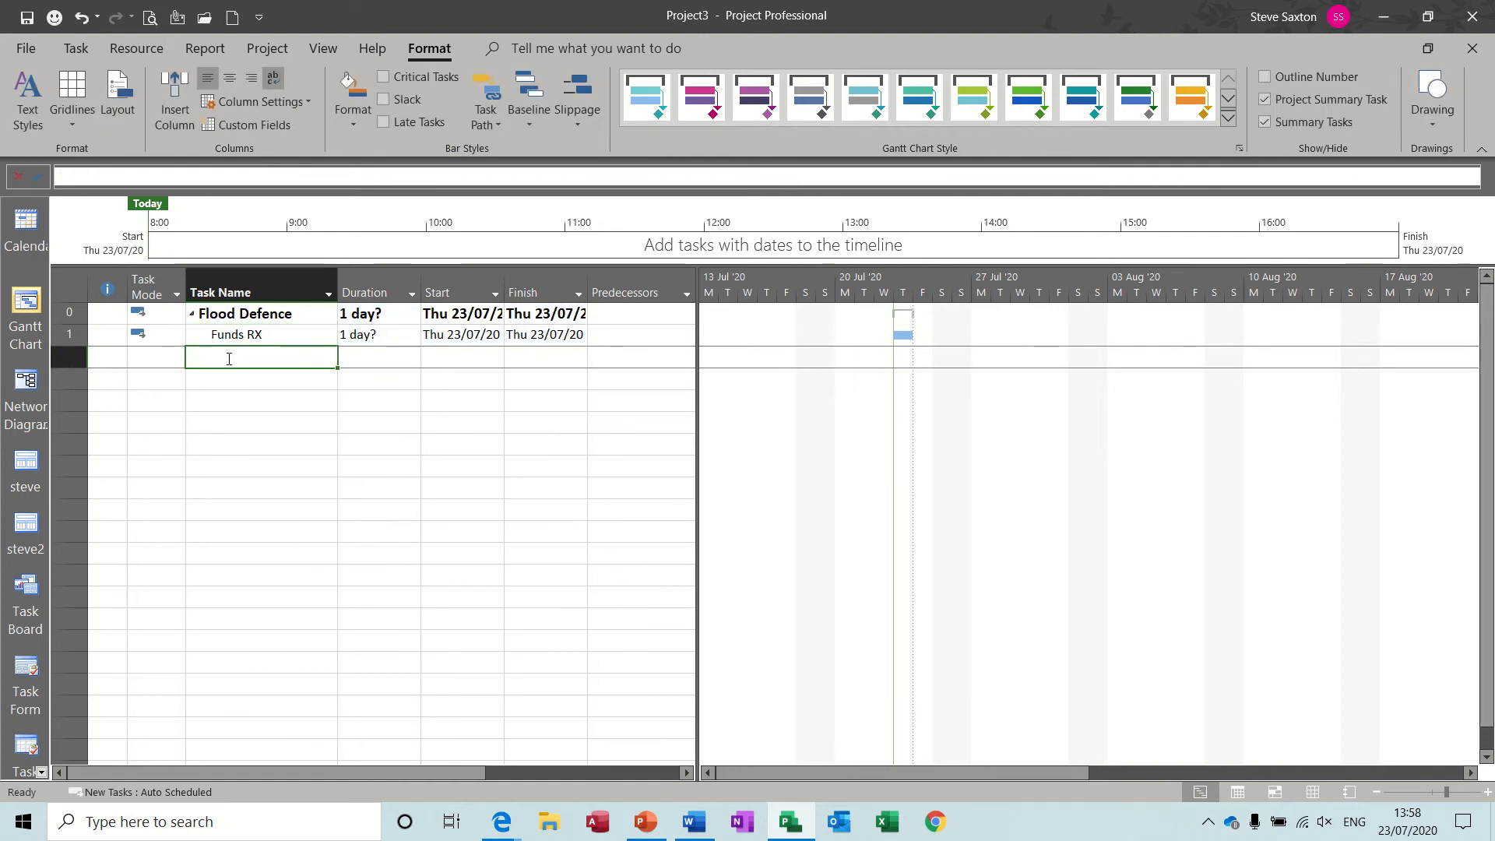
text(Map)
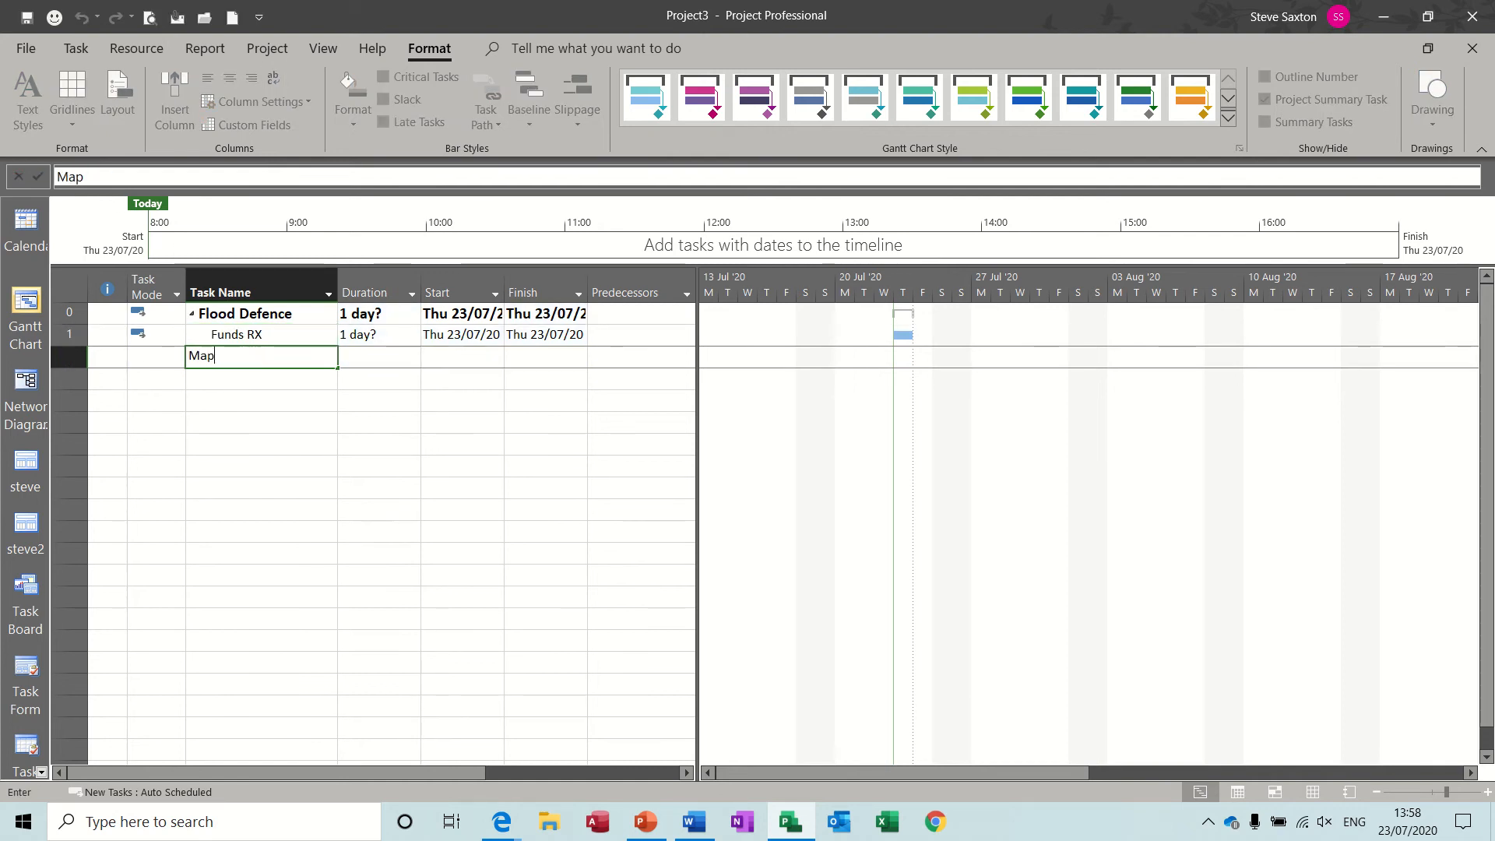
text( Flood)
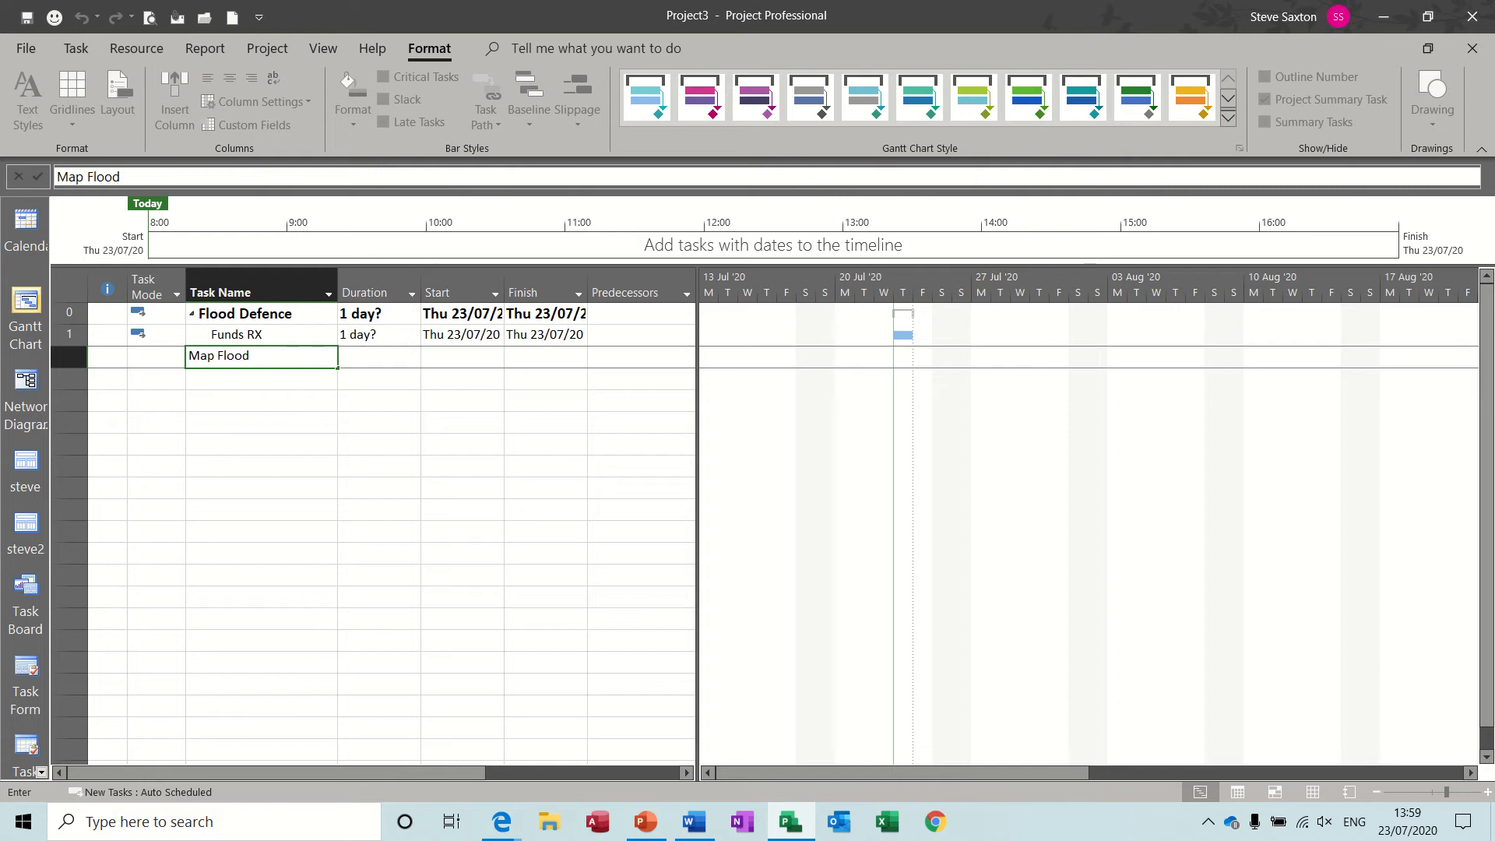
text( Area)
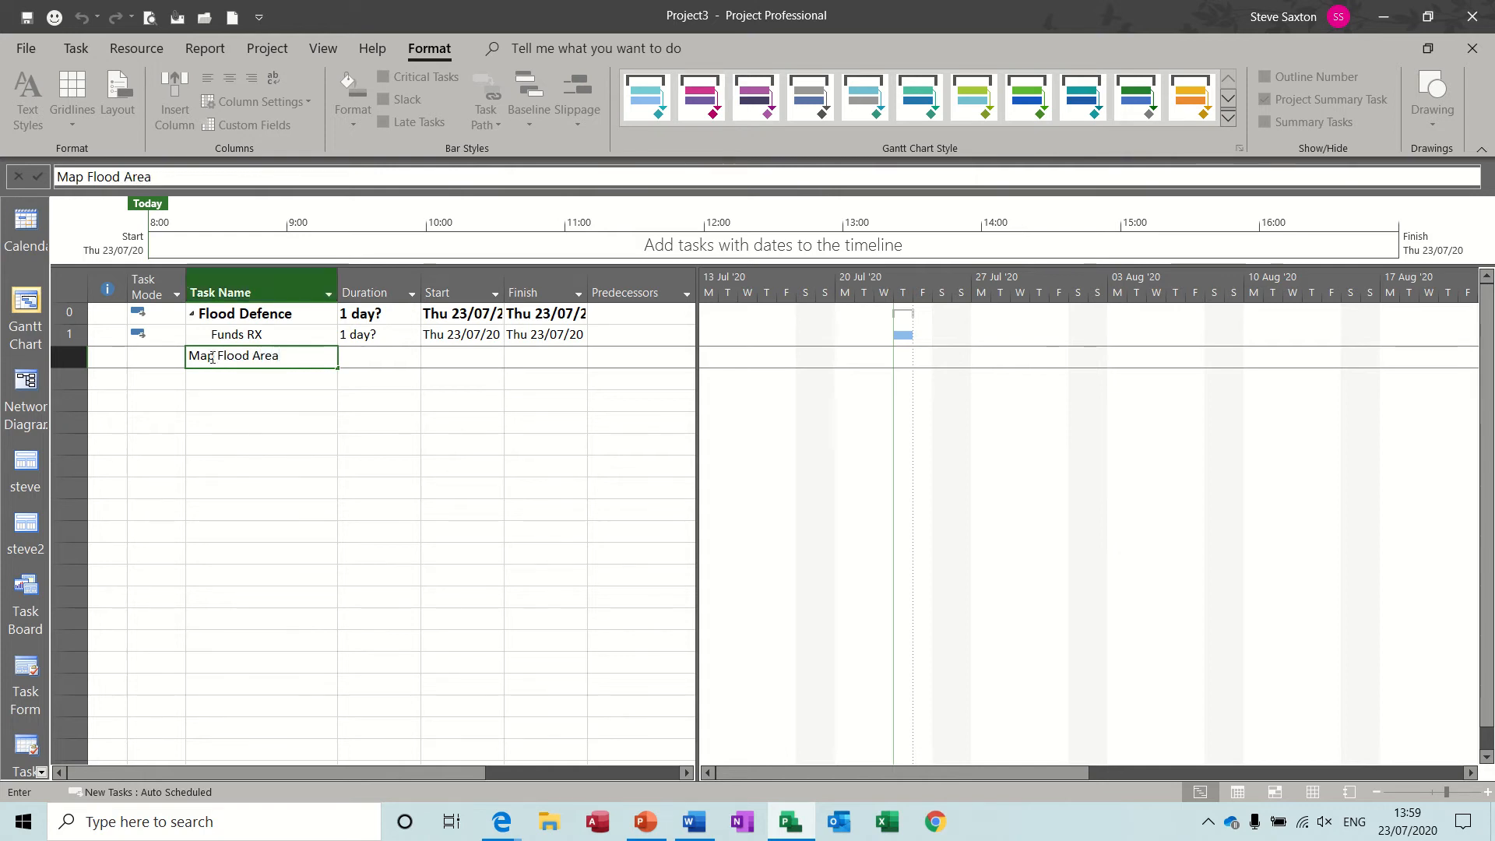
click(227, 378)
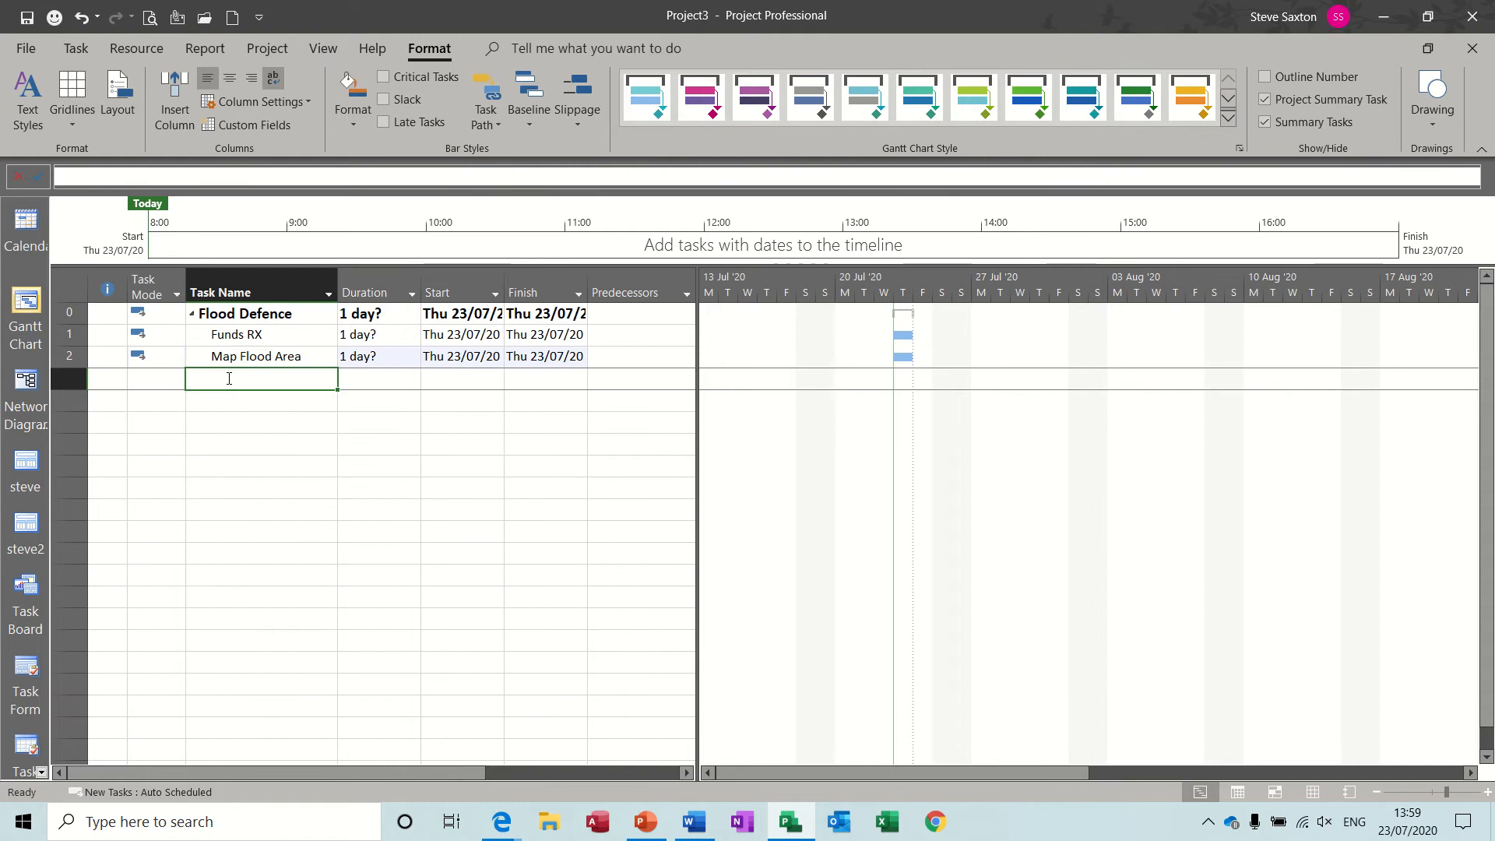
text(ID C)
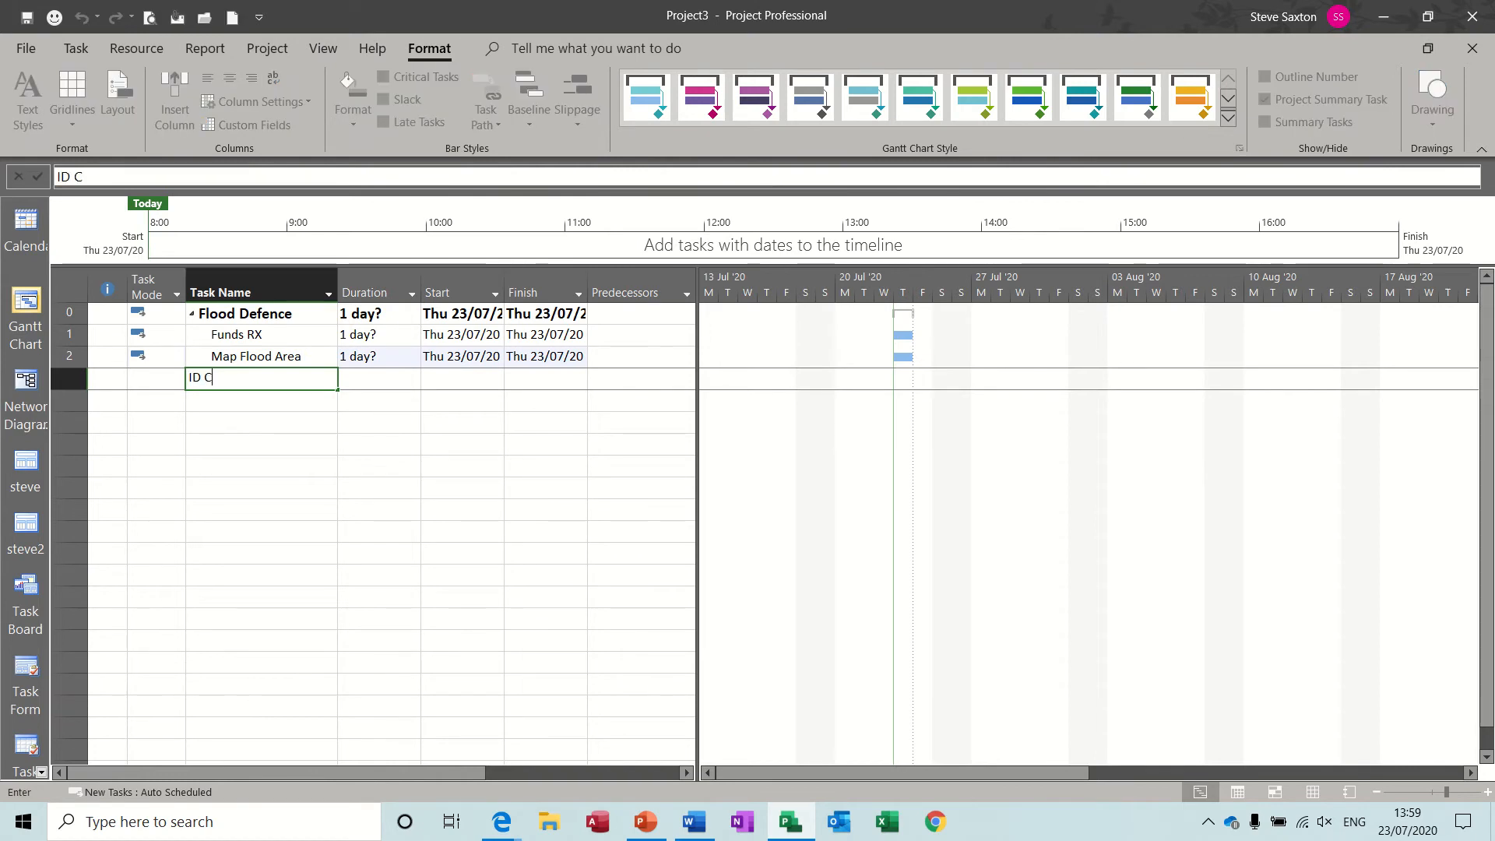
text(hoke Points)
key(Return)
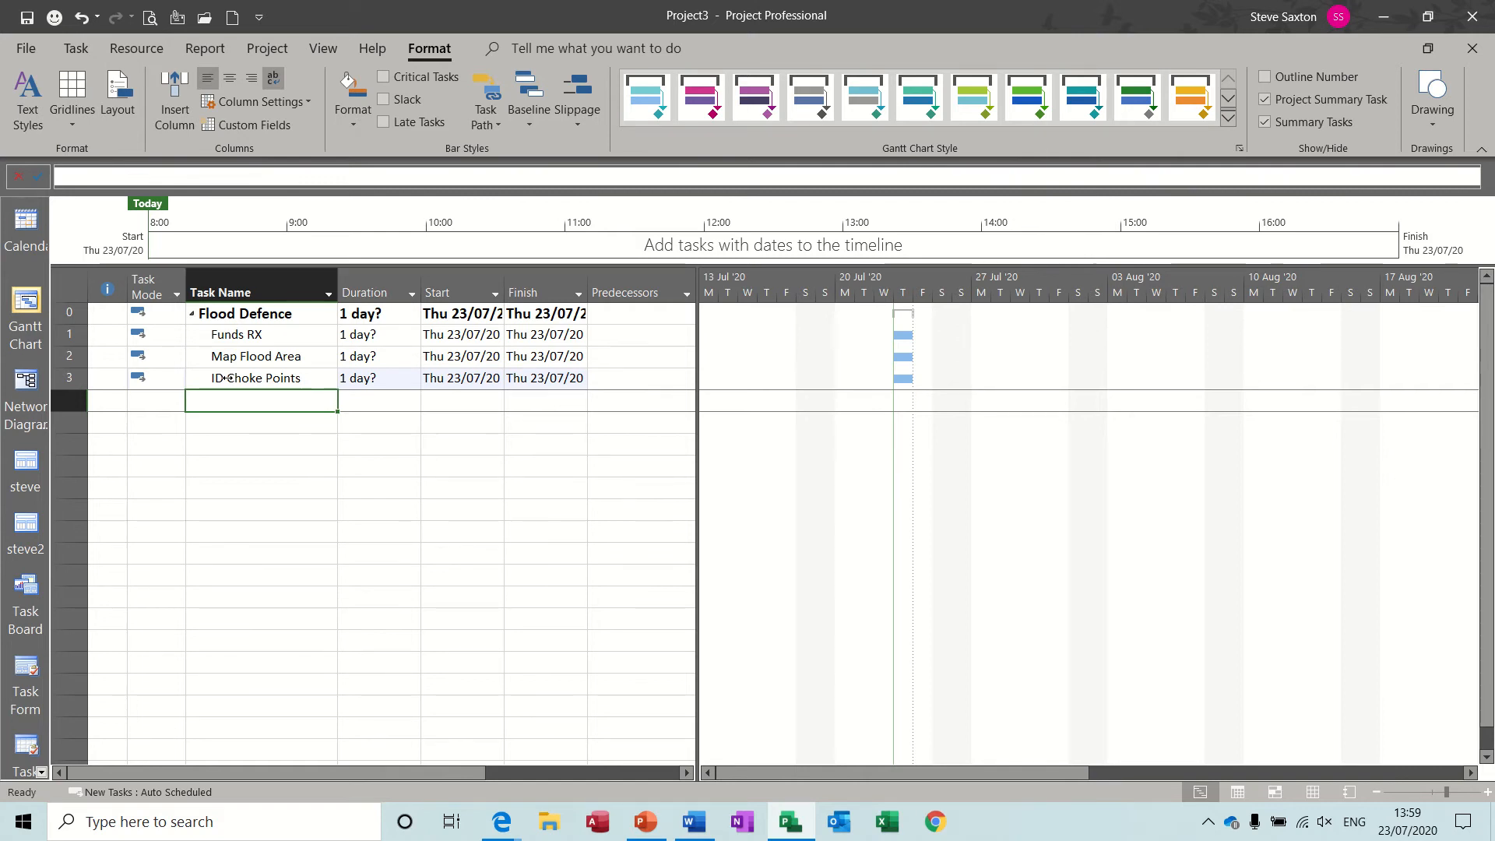
- Add the tasks Design Gates and Build Gates below ID Choke Points
text(Design )
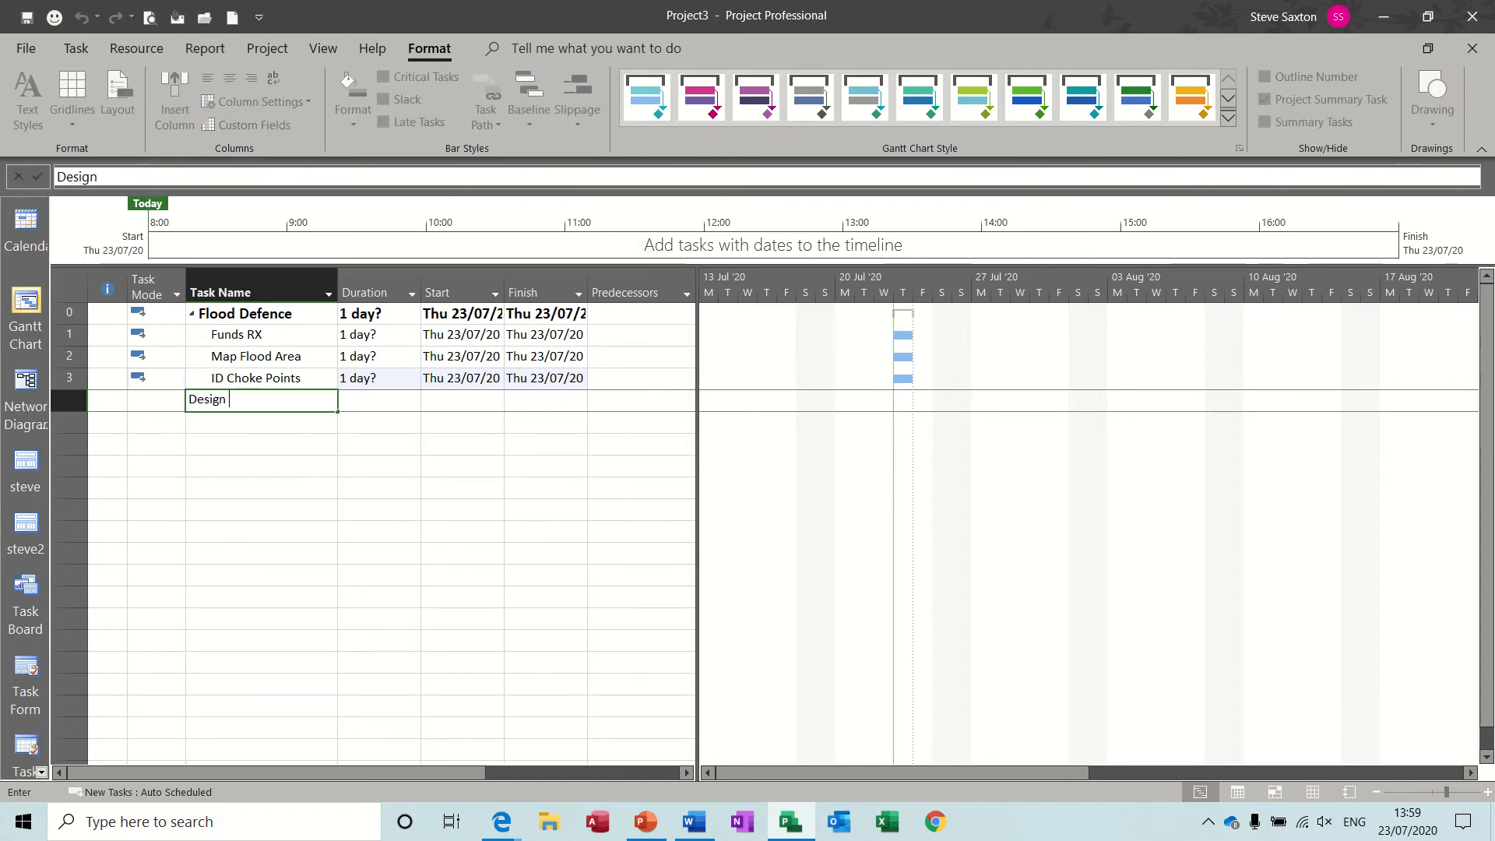
text(Gates)
key(Return)
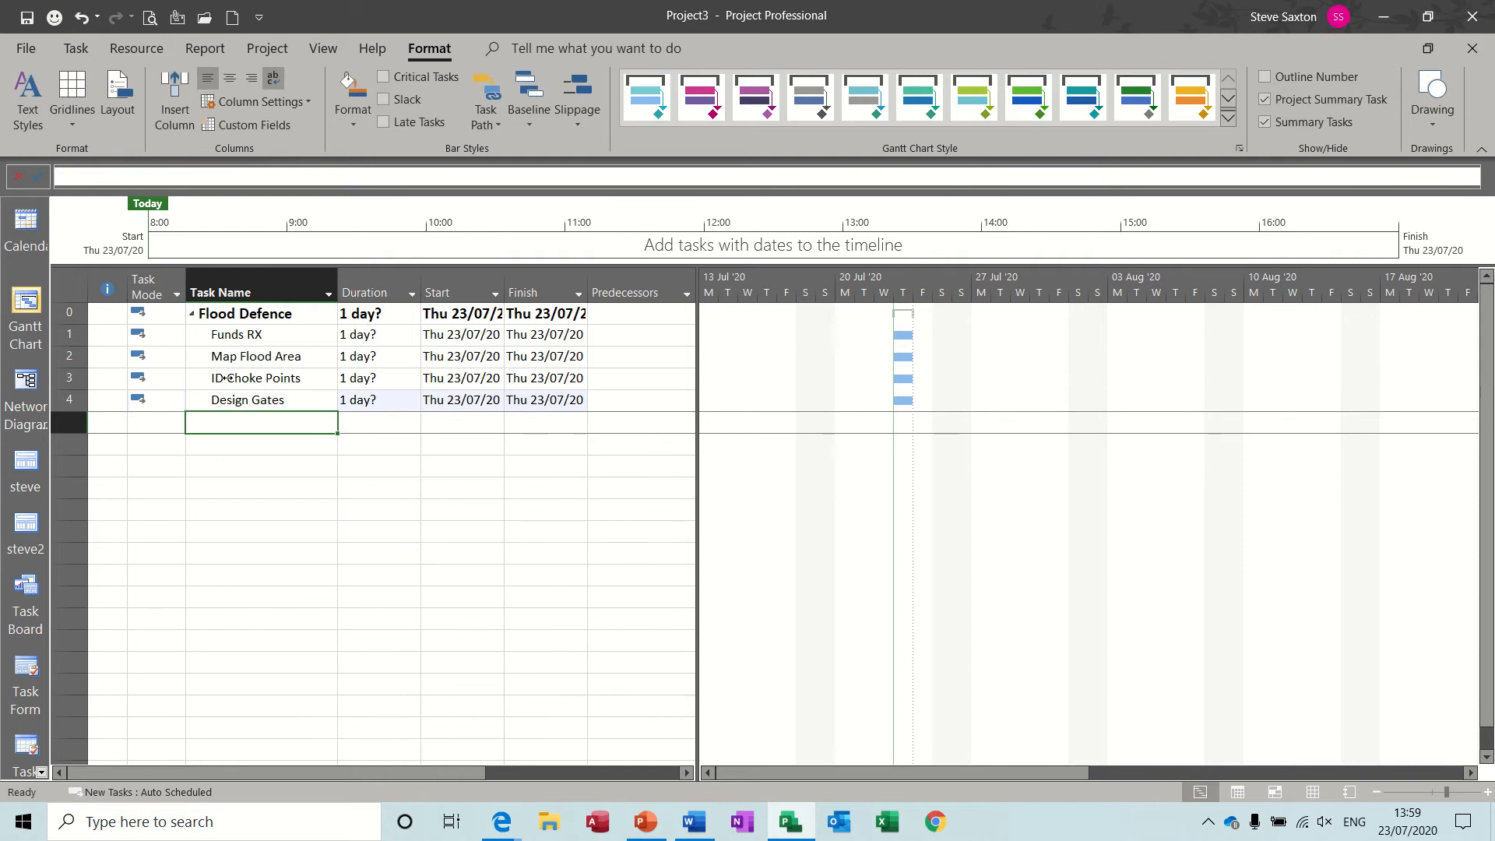
text(Build)
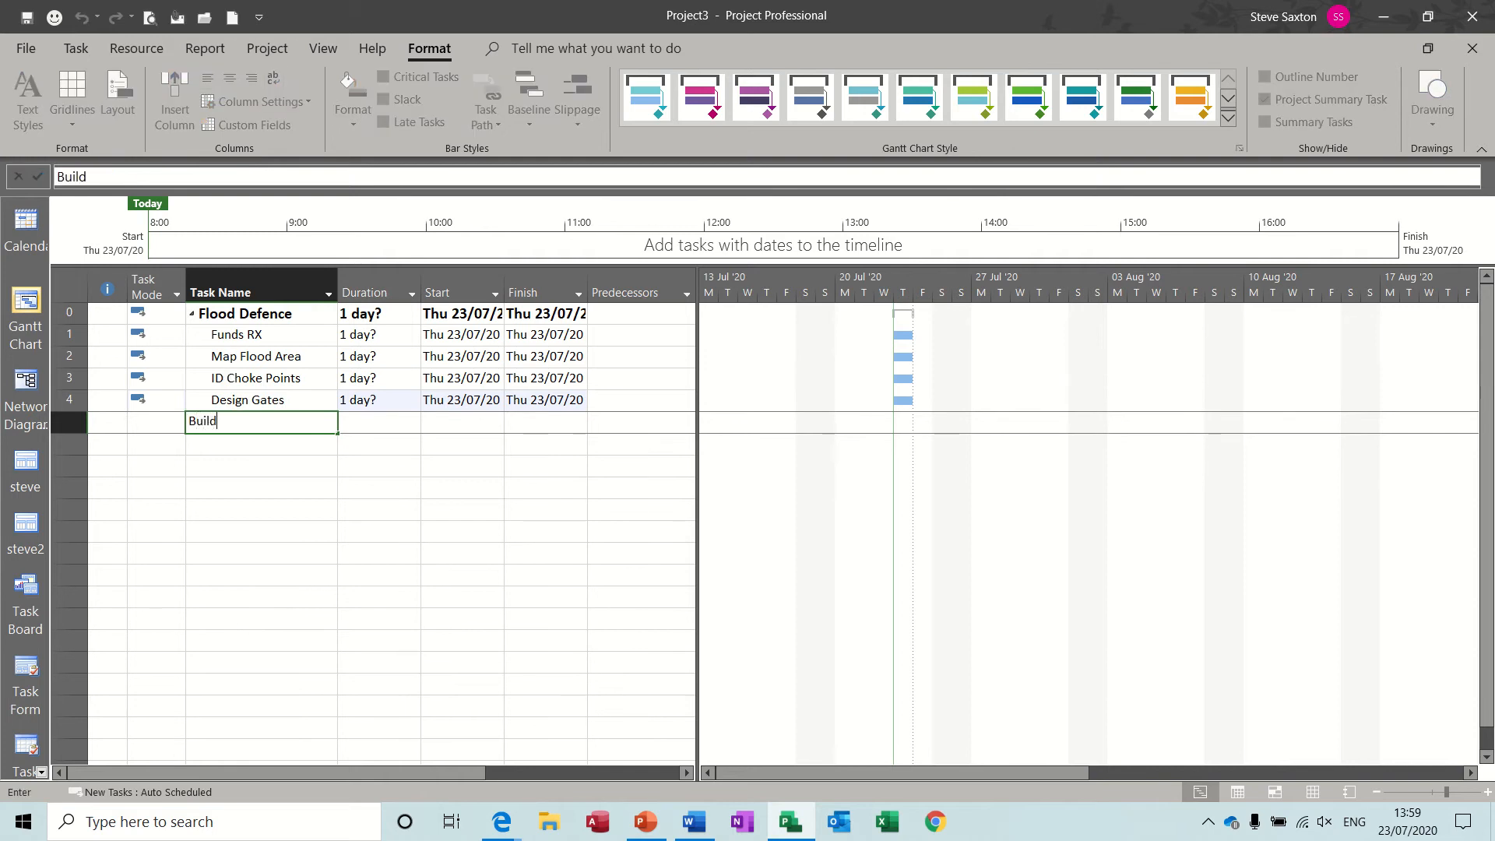
text( Gtsates)
key(Return)
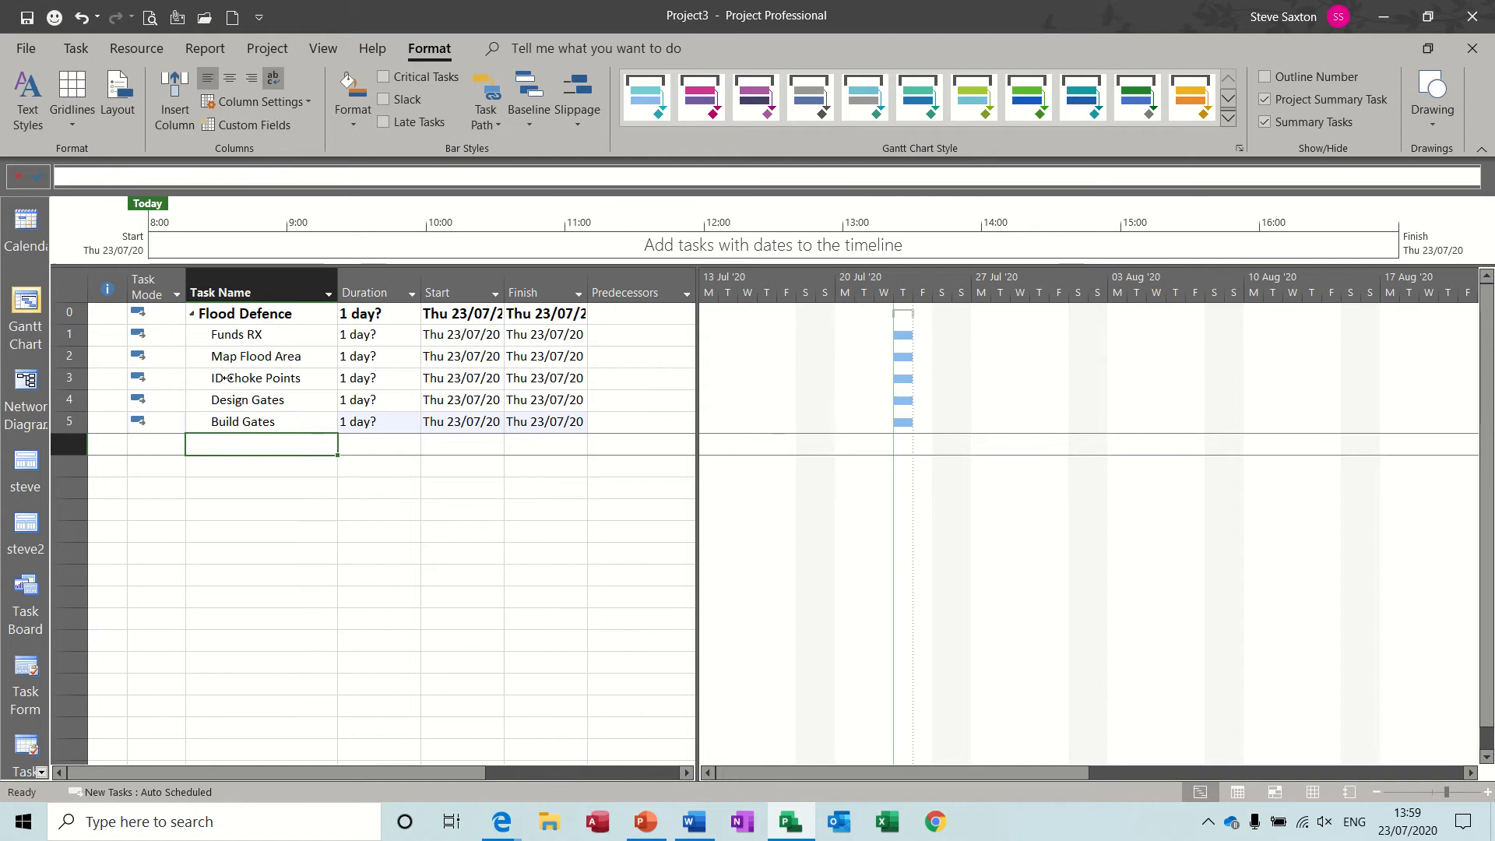
- Add the tasks Install Gates and Test Gates below Build Gates
text(Inst)
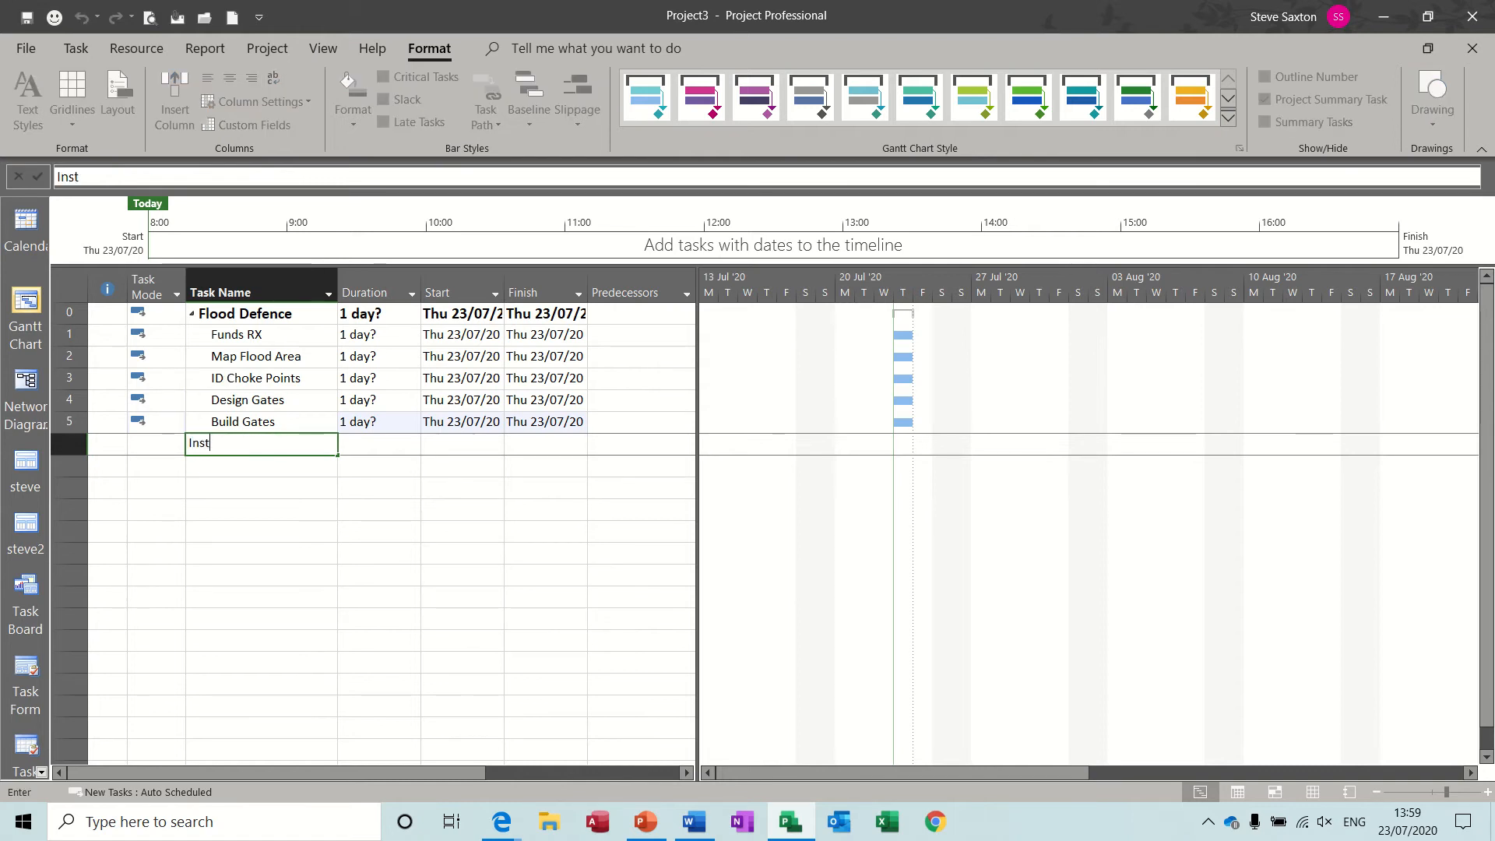
text(all Gates)
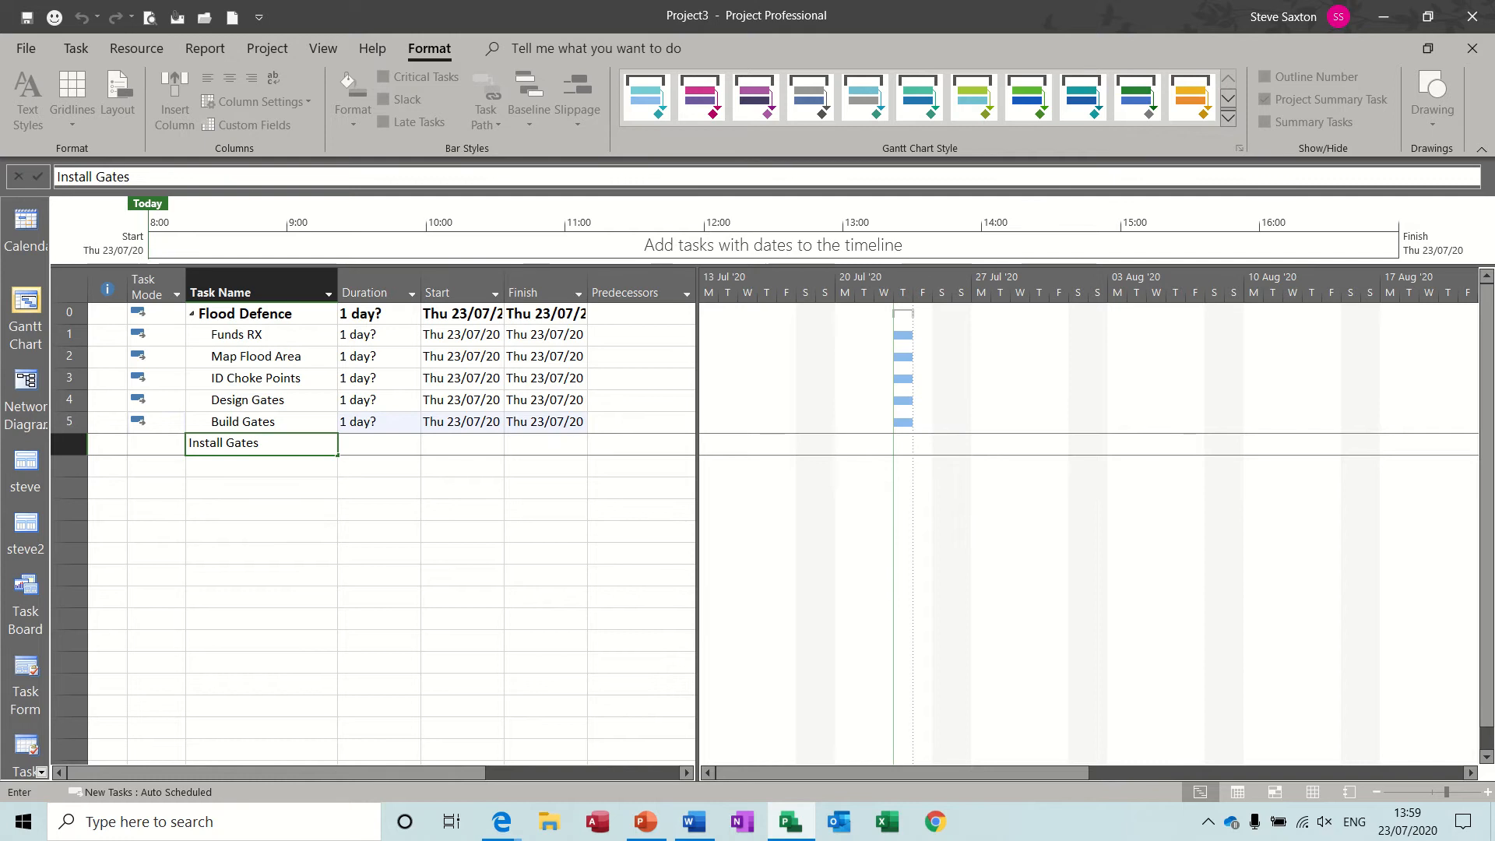
key(Return)
text(Ts)
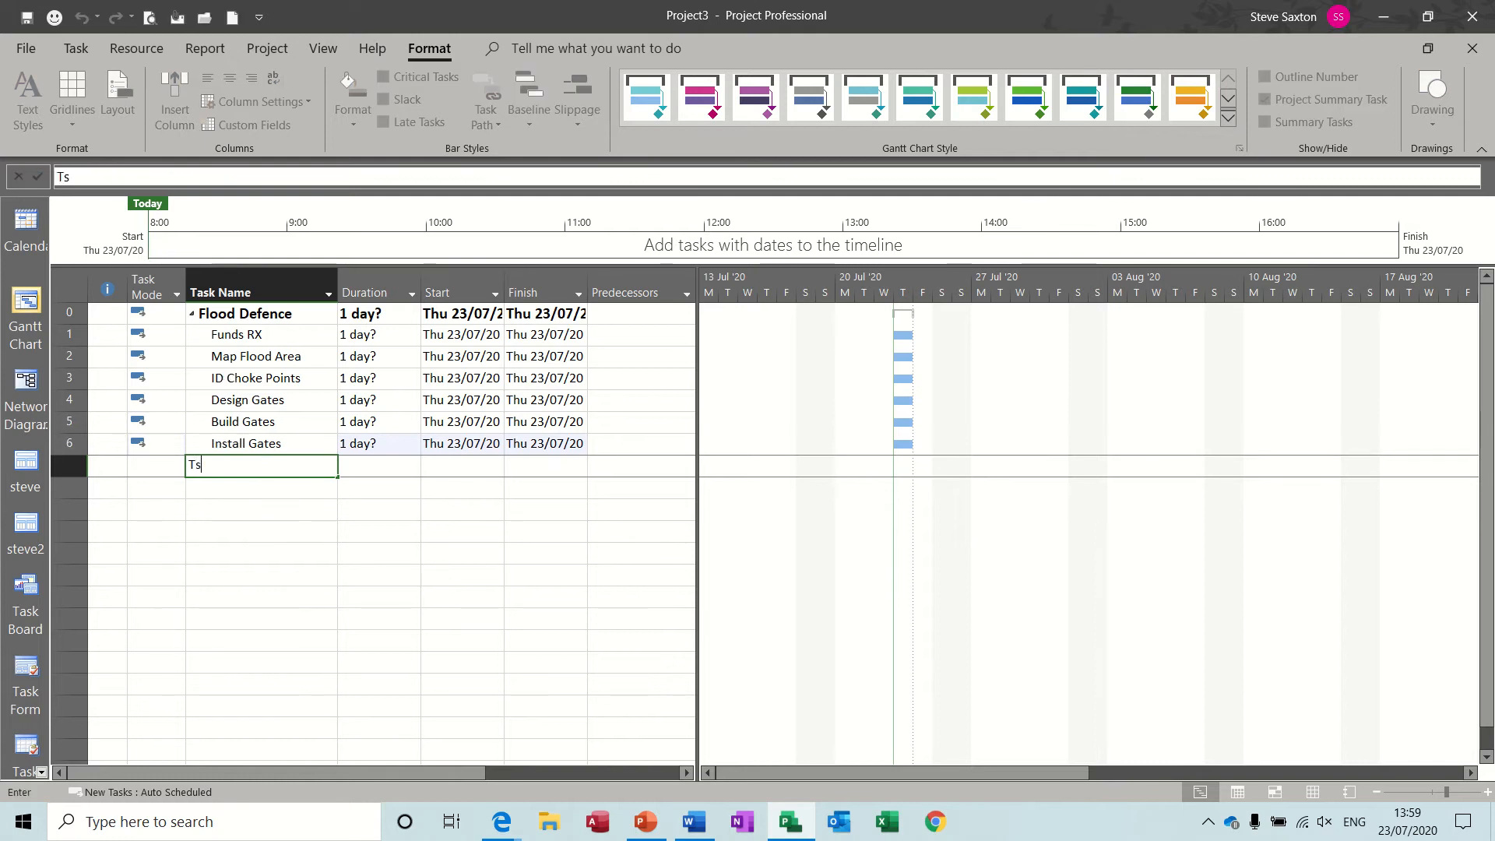
text(t Gates)
key(Return)
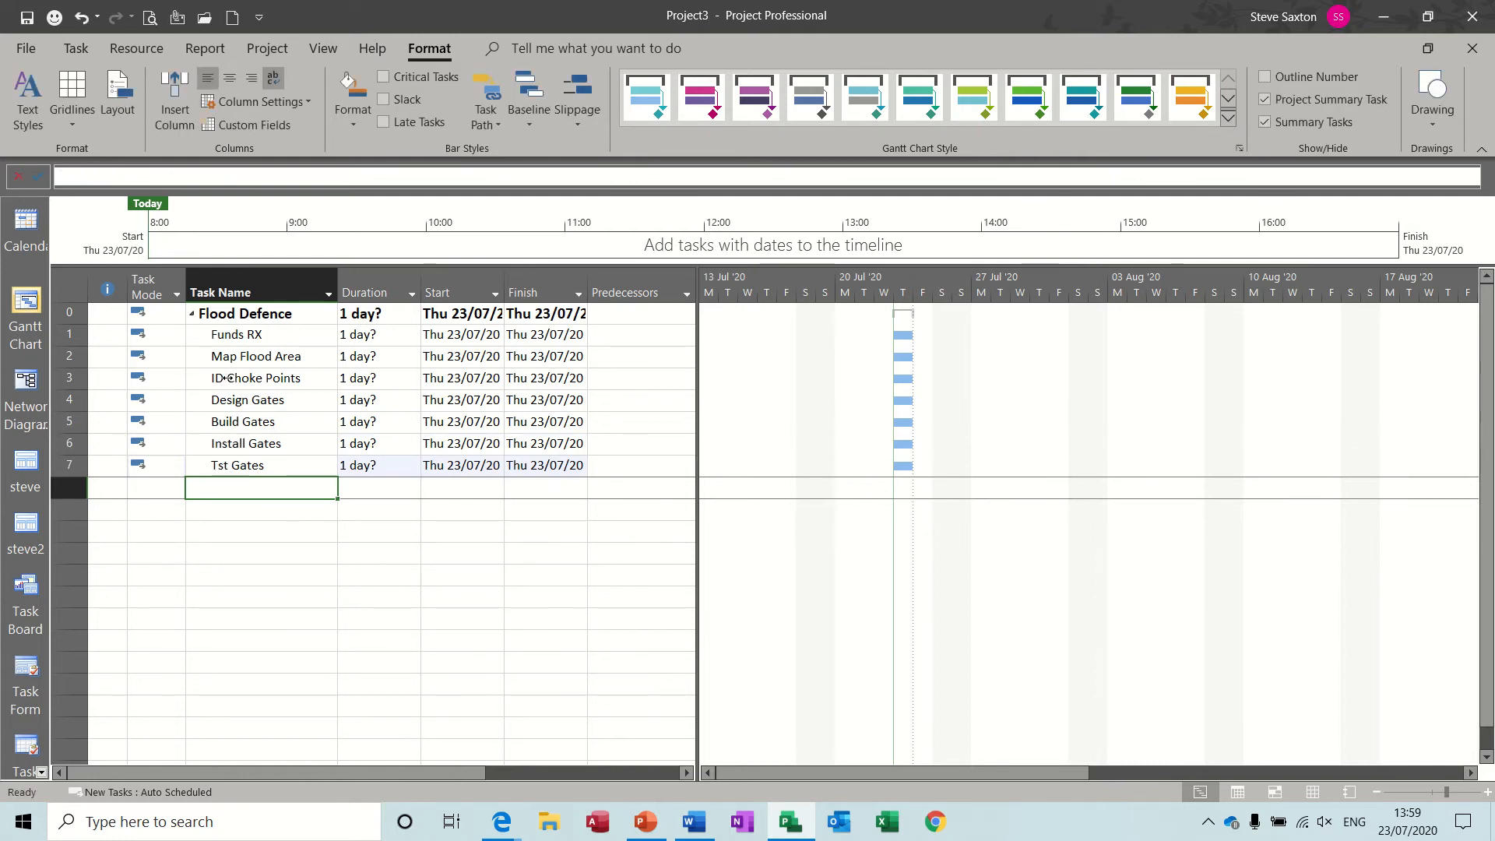
click(223, 467)
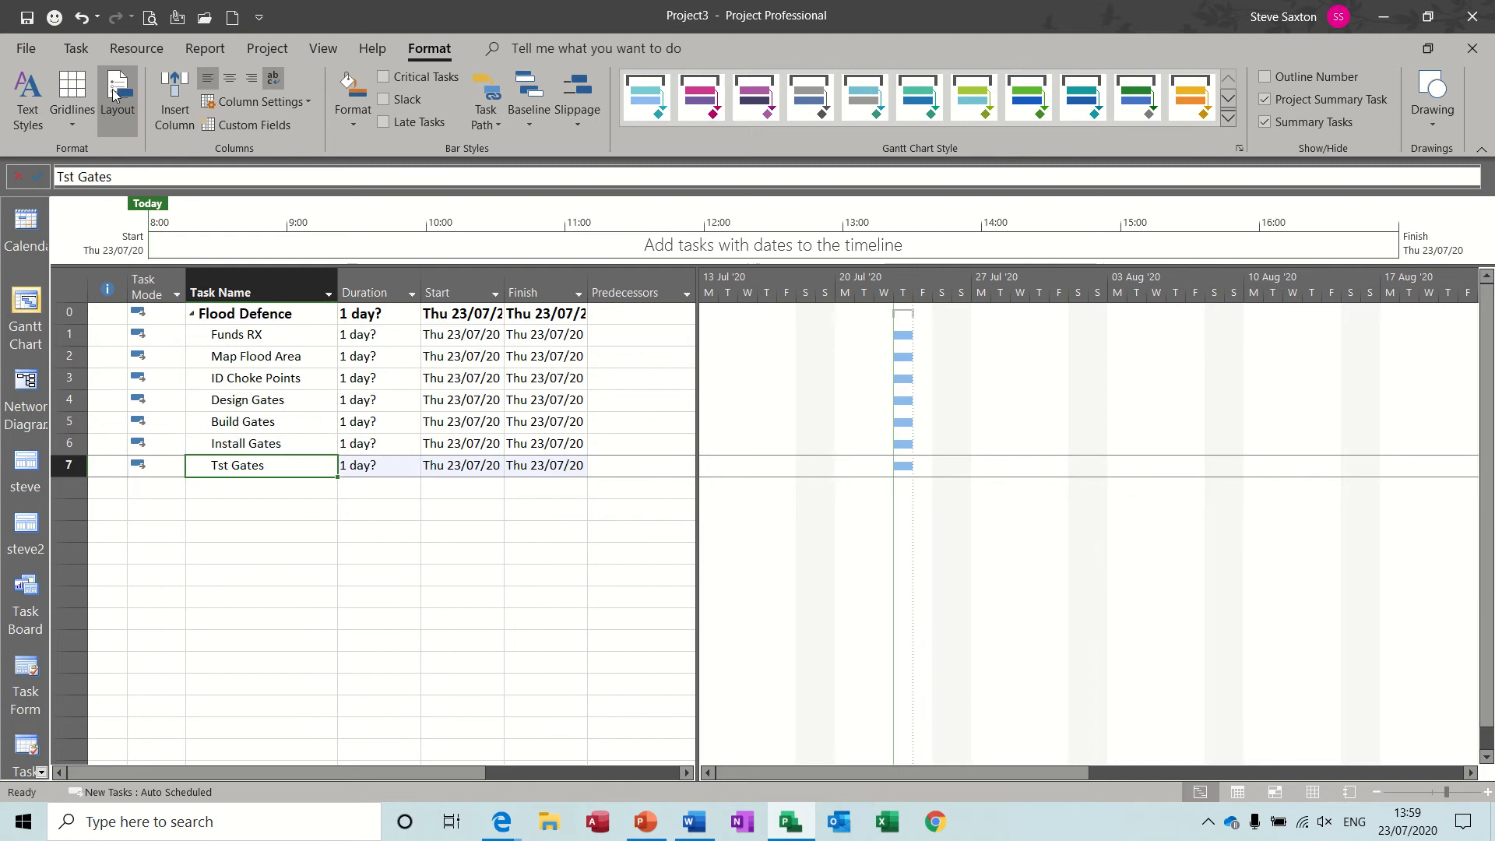
click(62, 176)
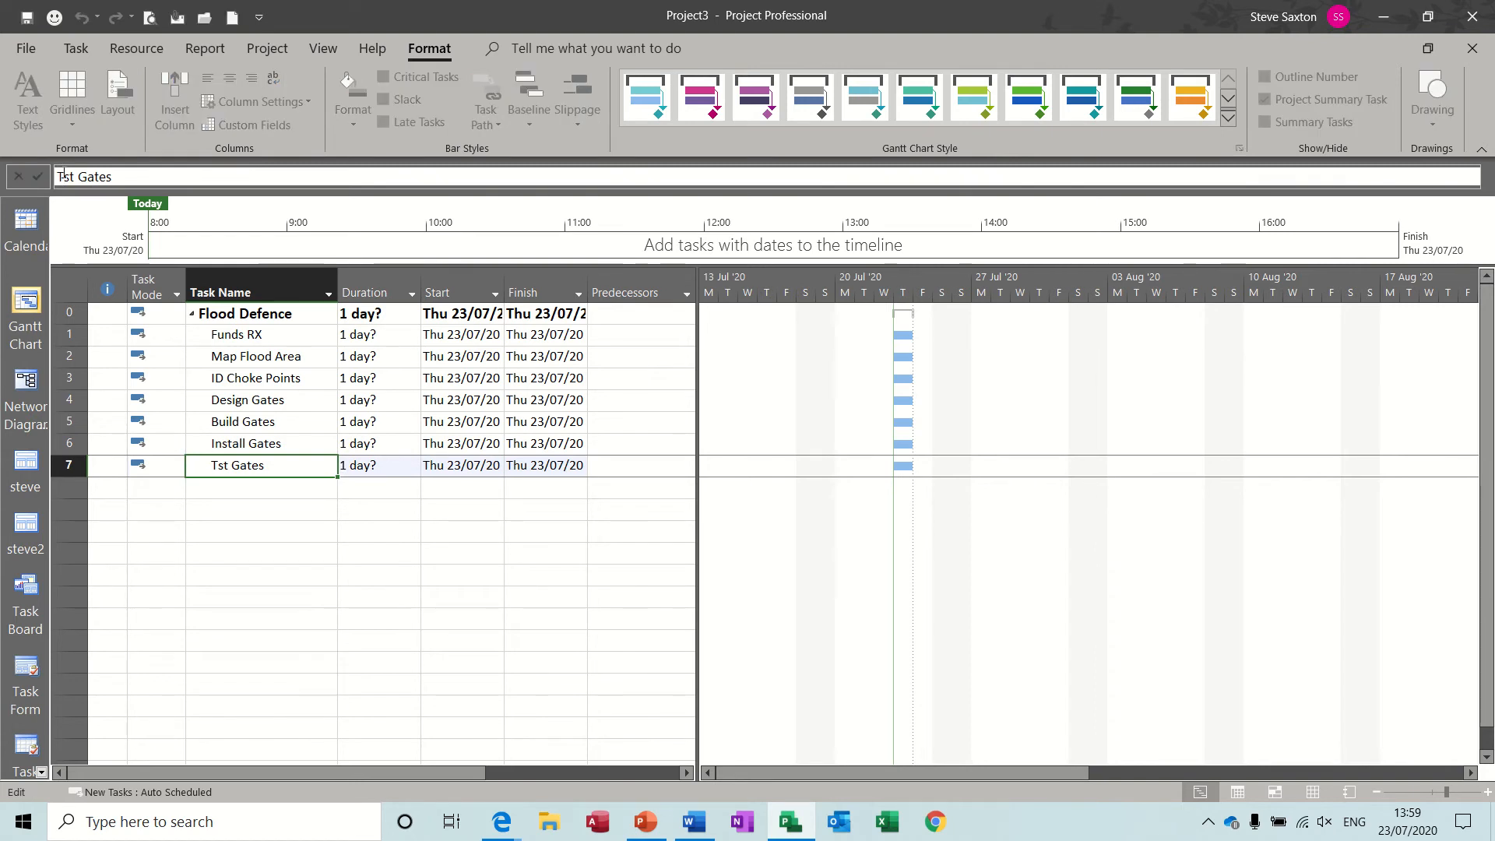
text(e)
- Add the tasks ID Dredge Area and Source Dredger below Test Gates
click(247, 491)
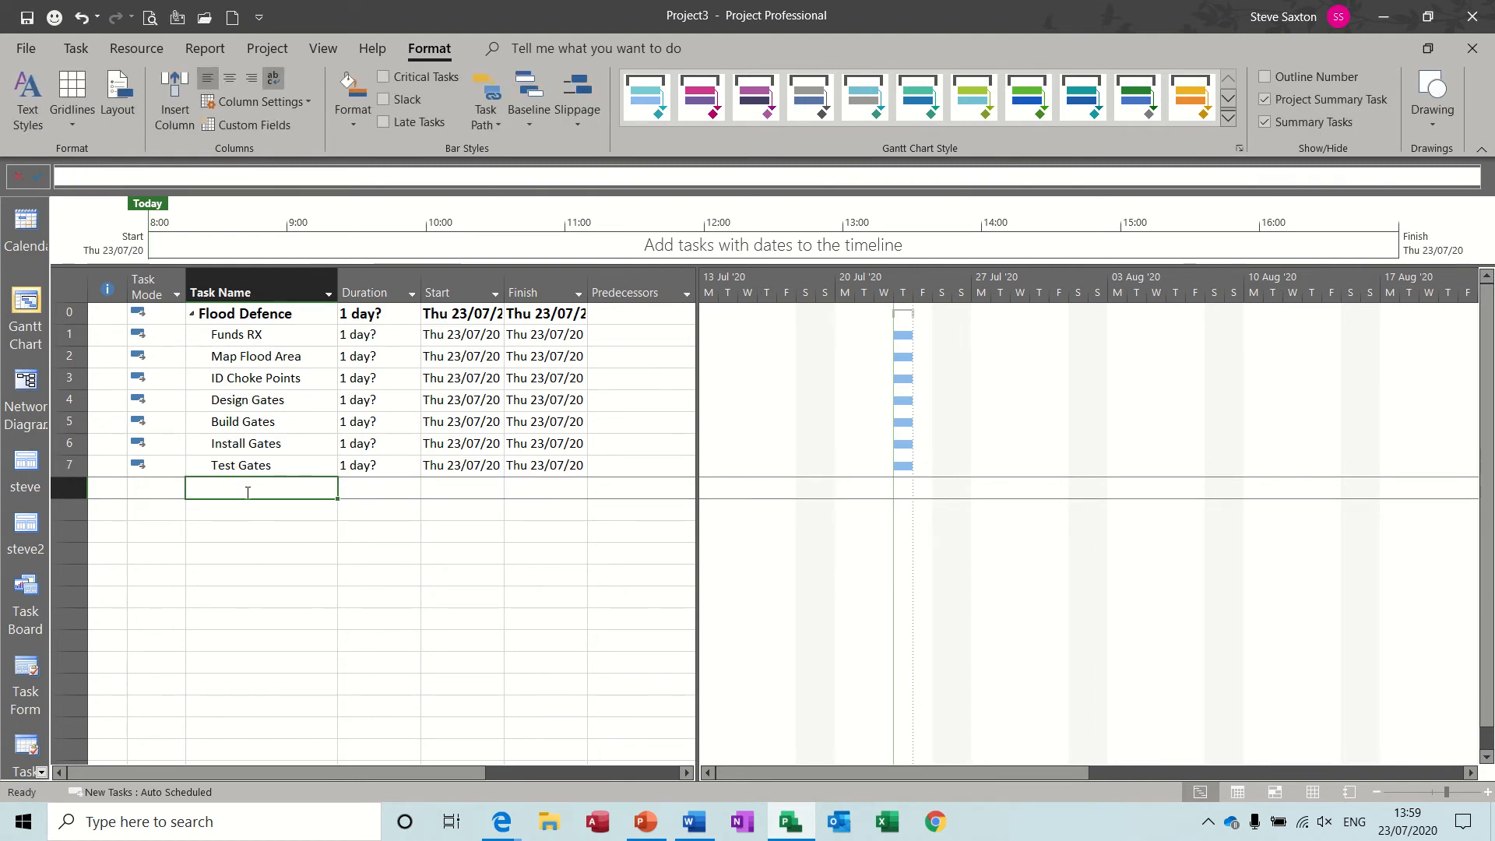
text(ID Dredeg)
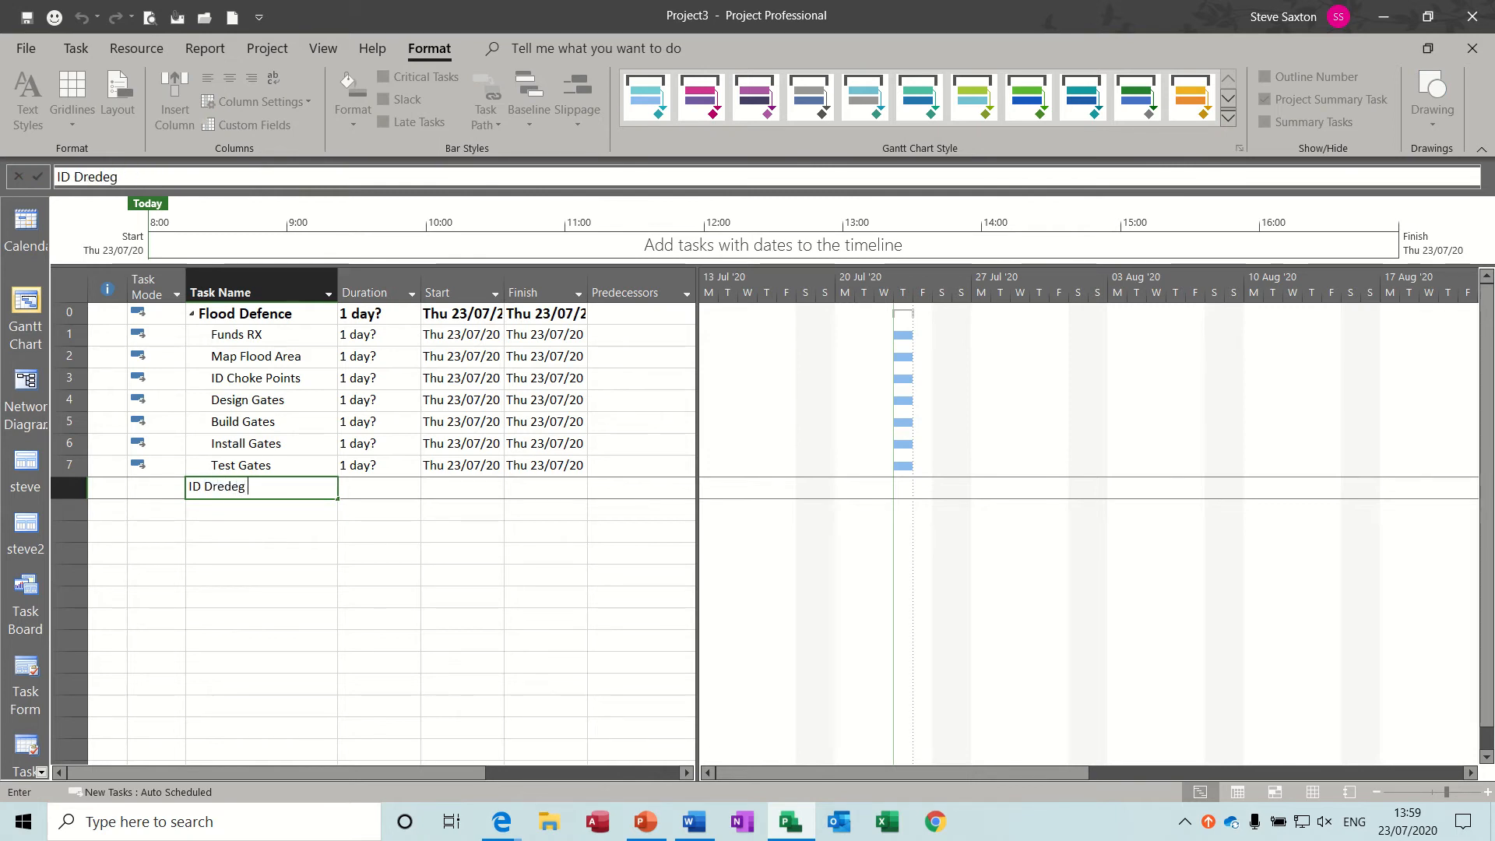
key(BackSpace)
key(BackSpace)
text(ge Area)
key(Return)
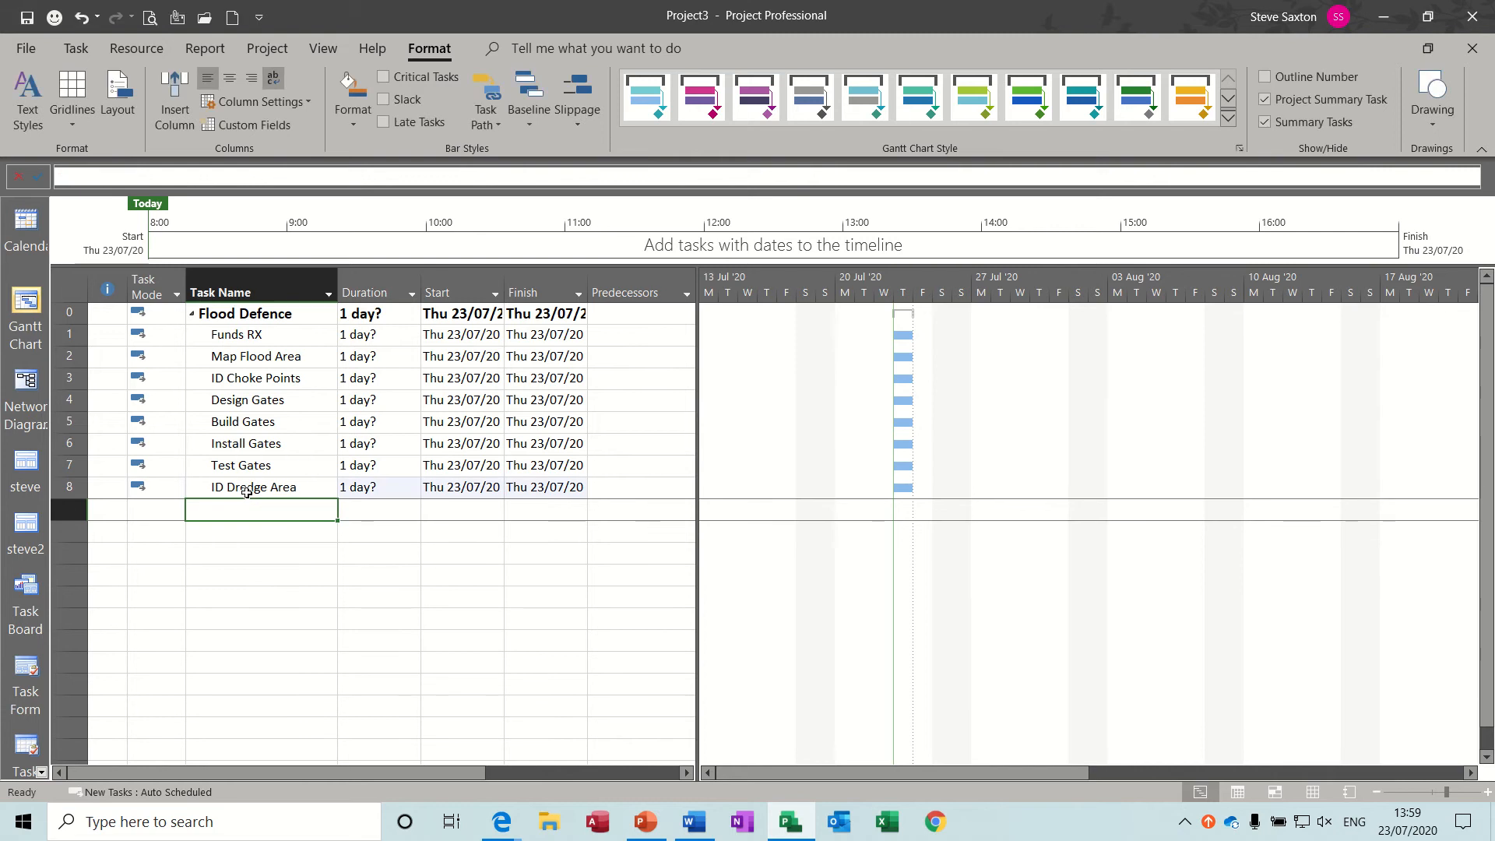
text(Source )
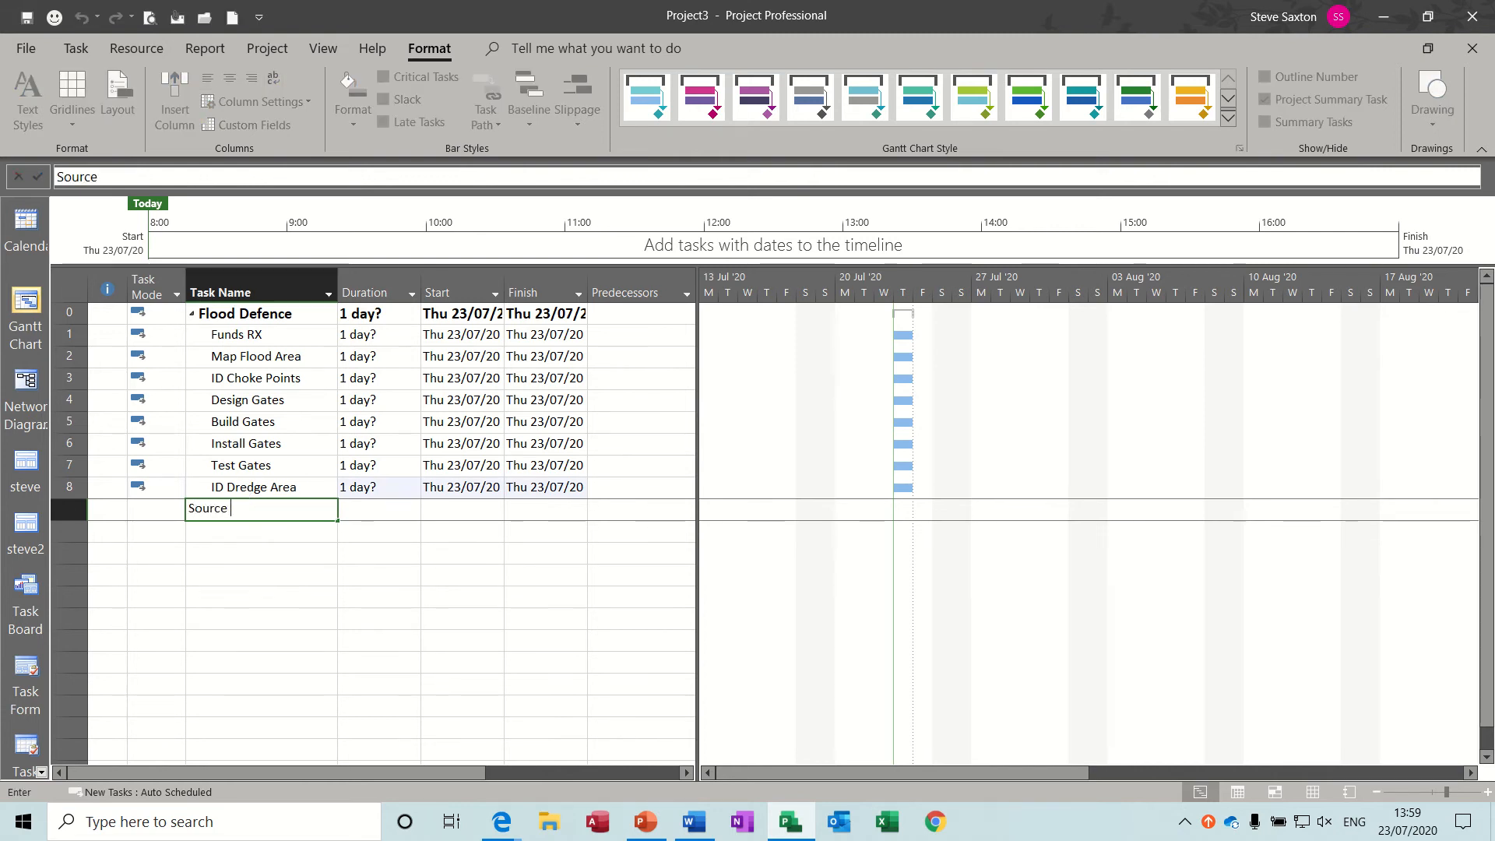
text(Dre)
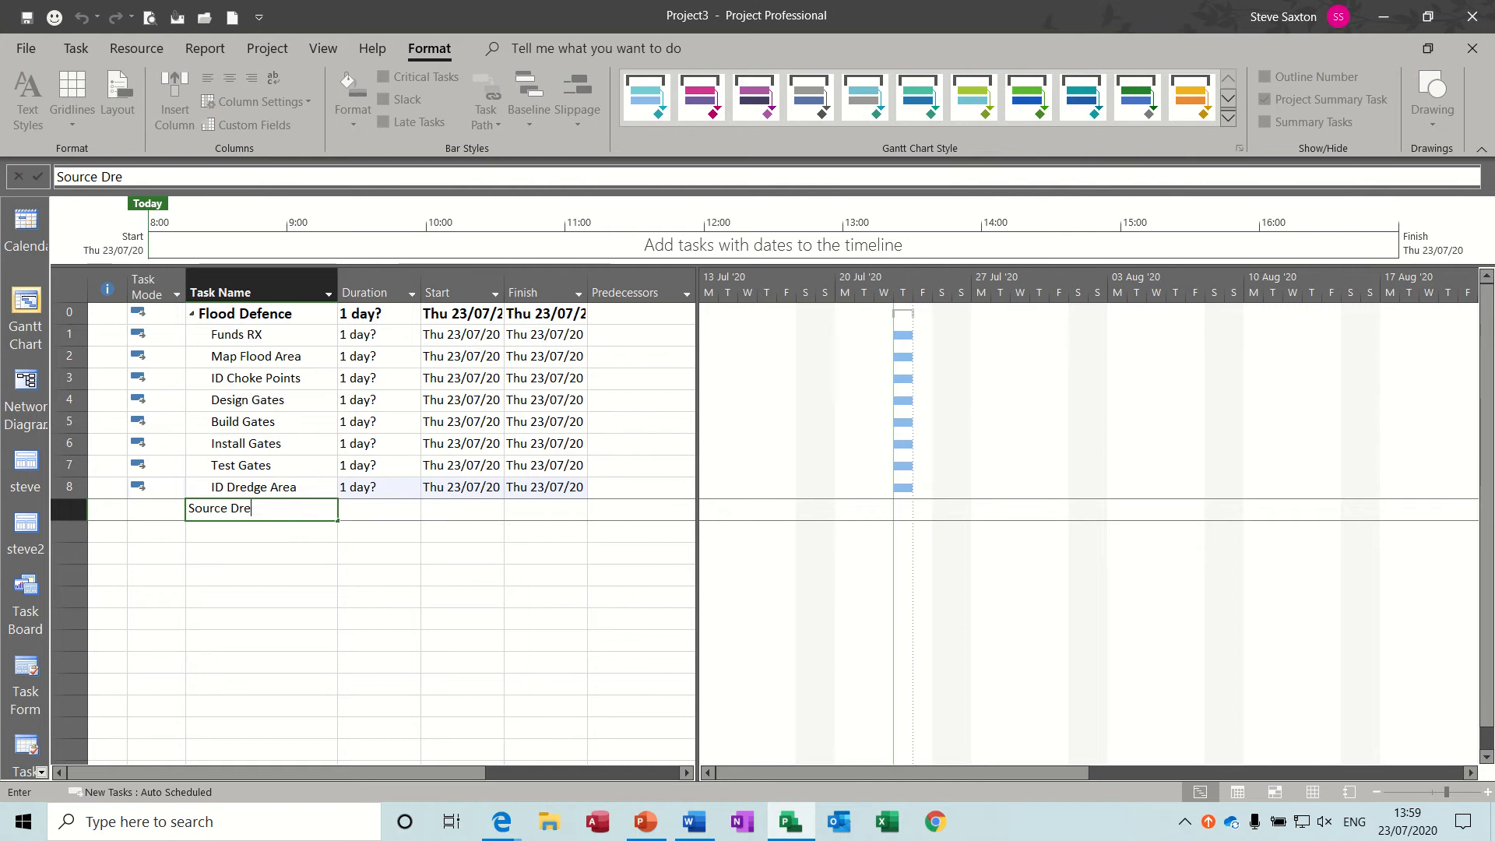
text(dger)
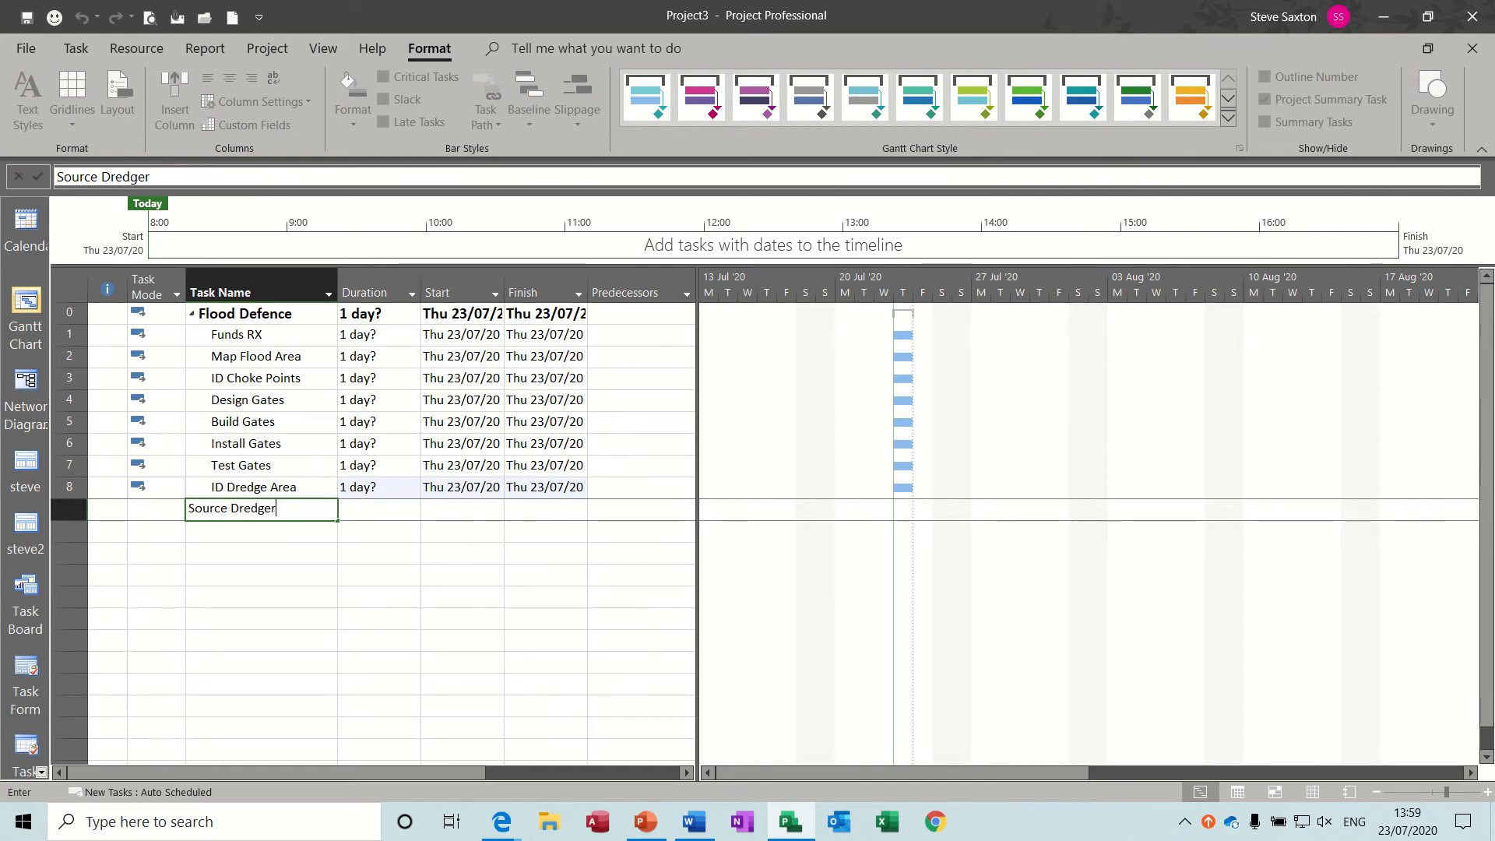
key(Return)
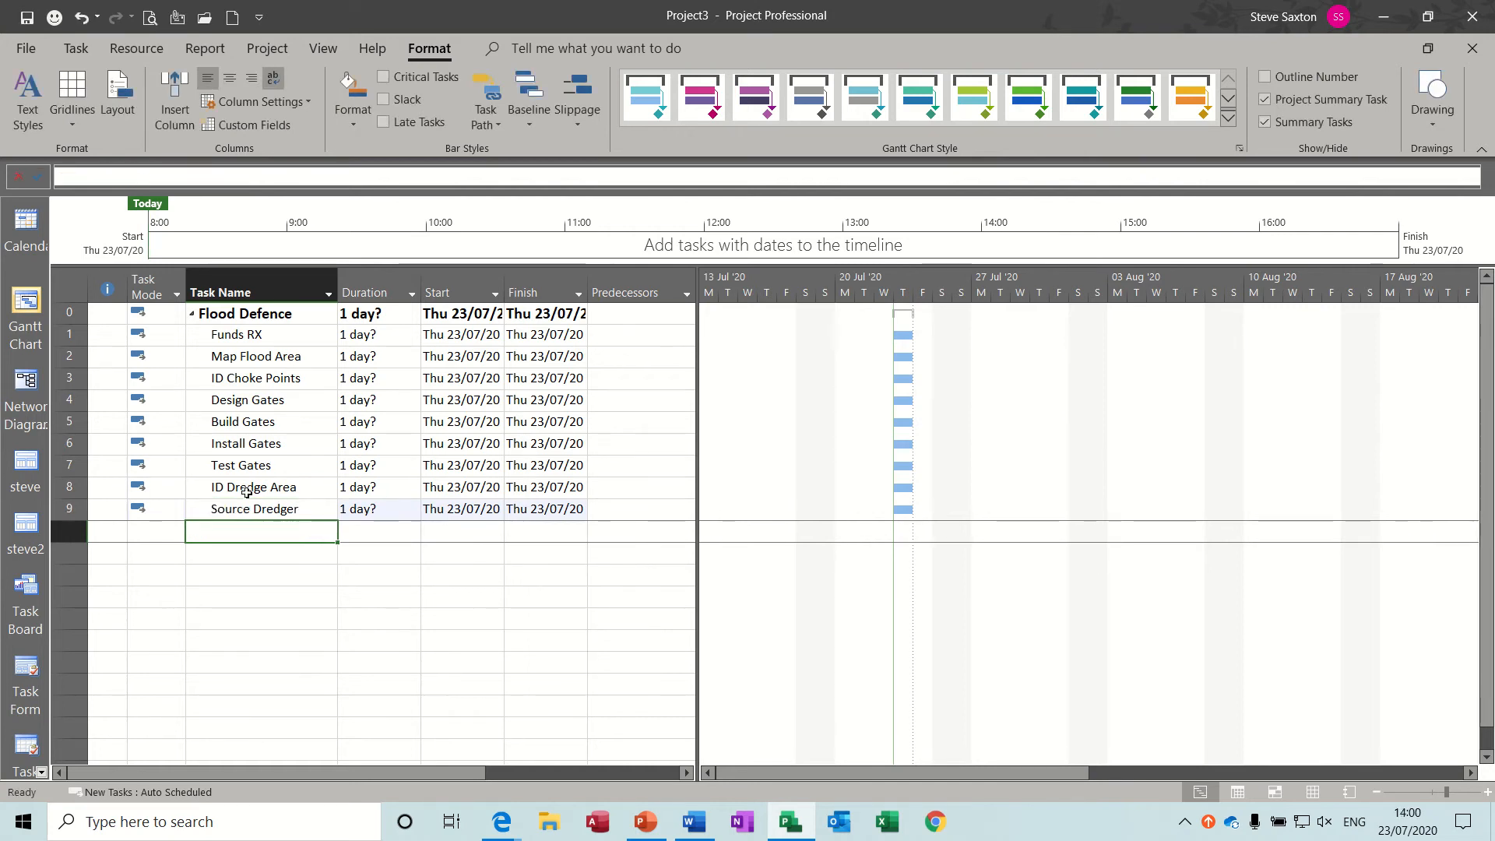
- Add the tasks Dredge river and ID Bank Improvements below Source Dredger
text(Dr)
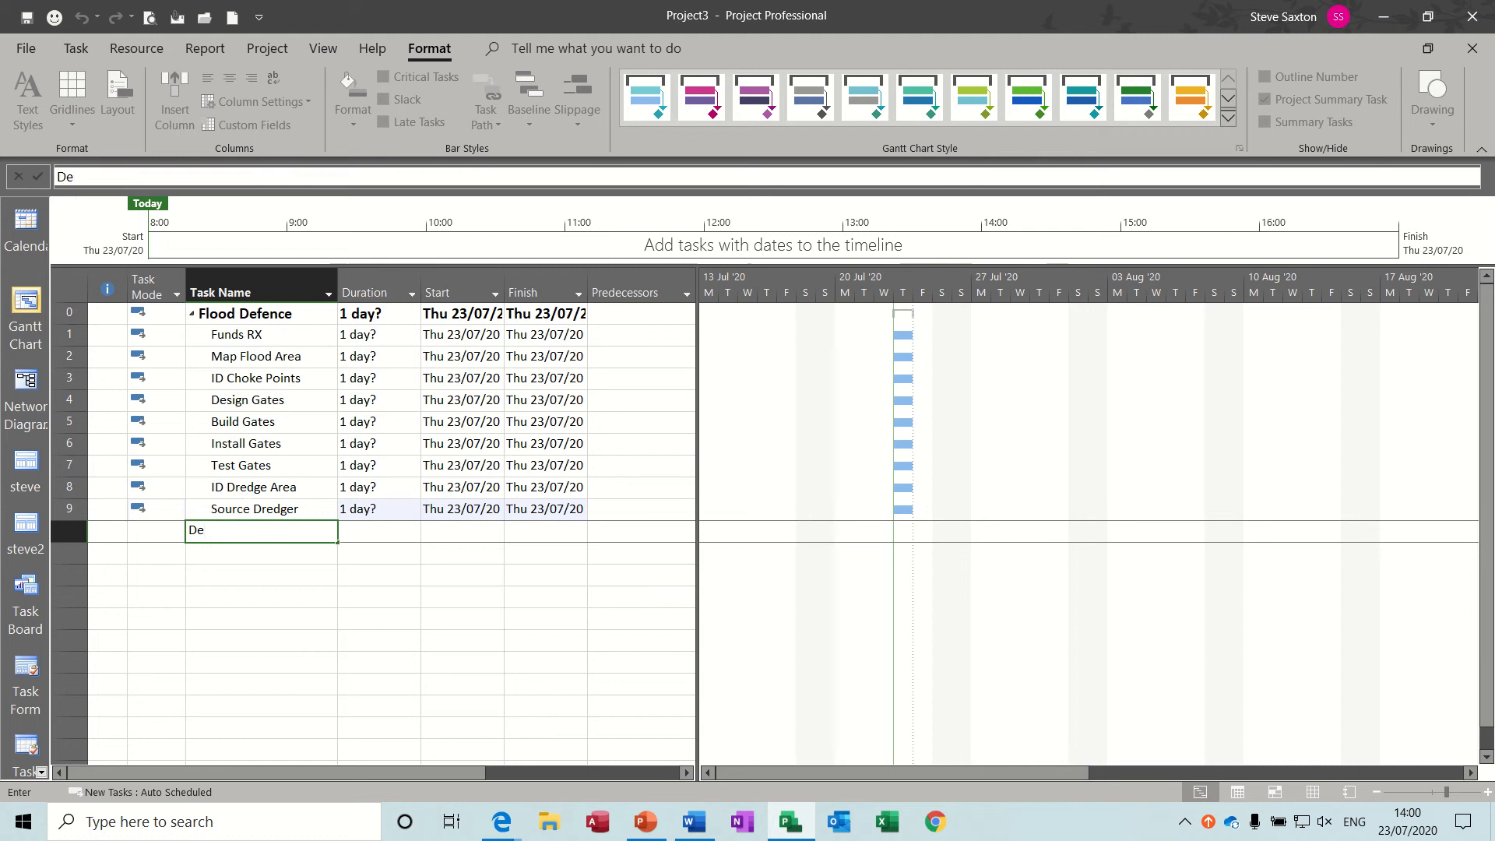
text(edge)
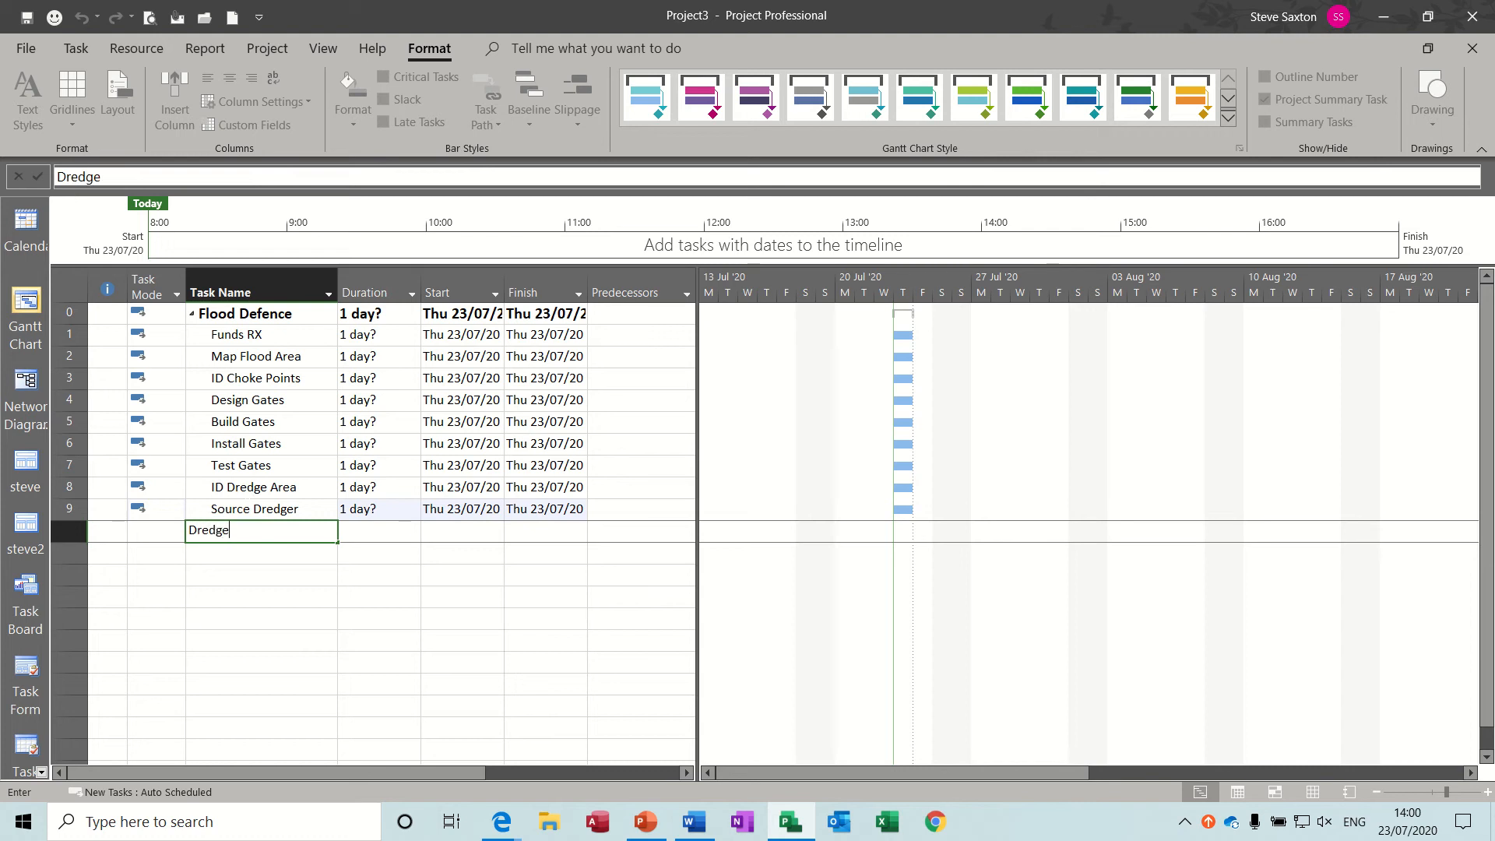
text( river)
key(Return)
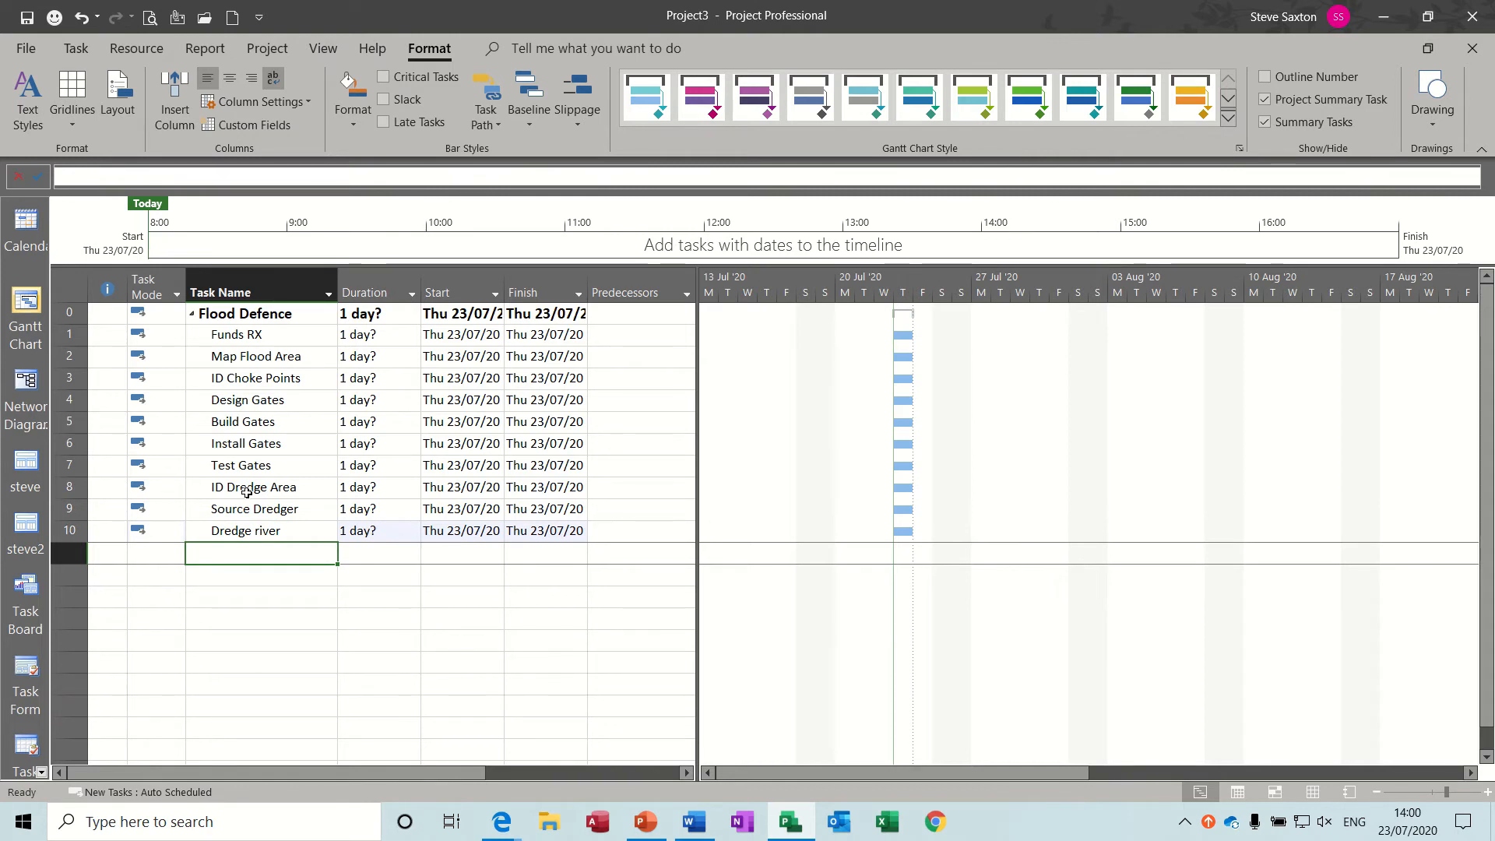
text(ID Bank I)
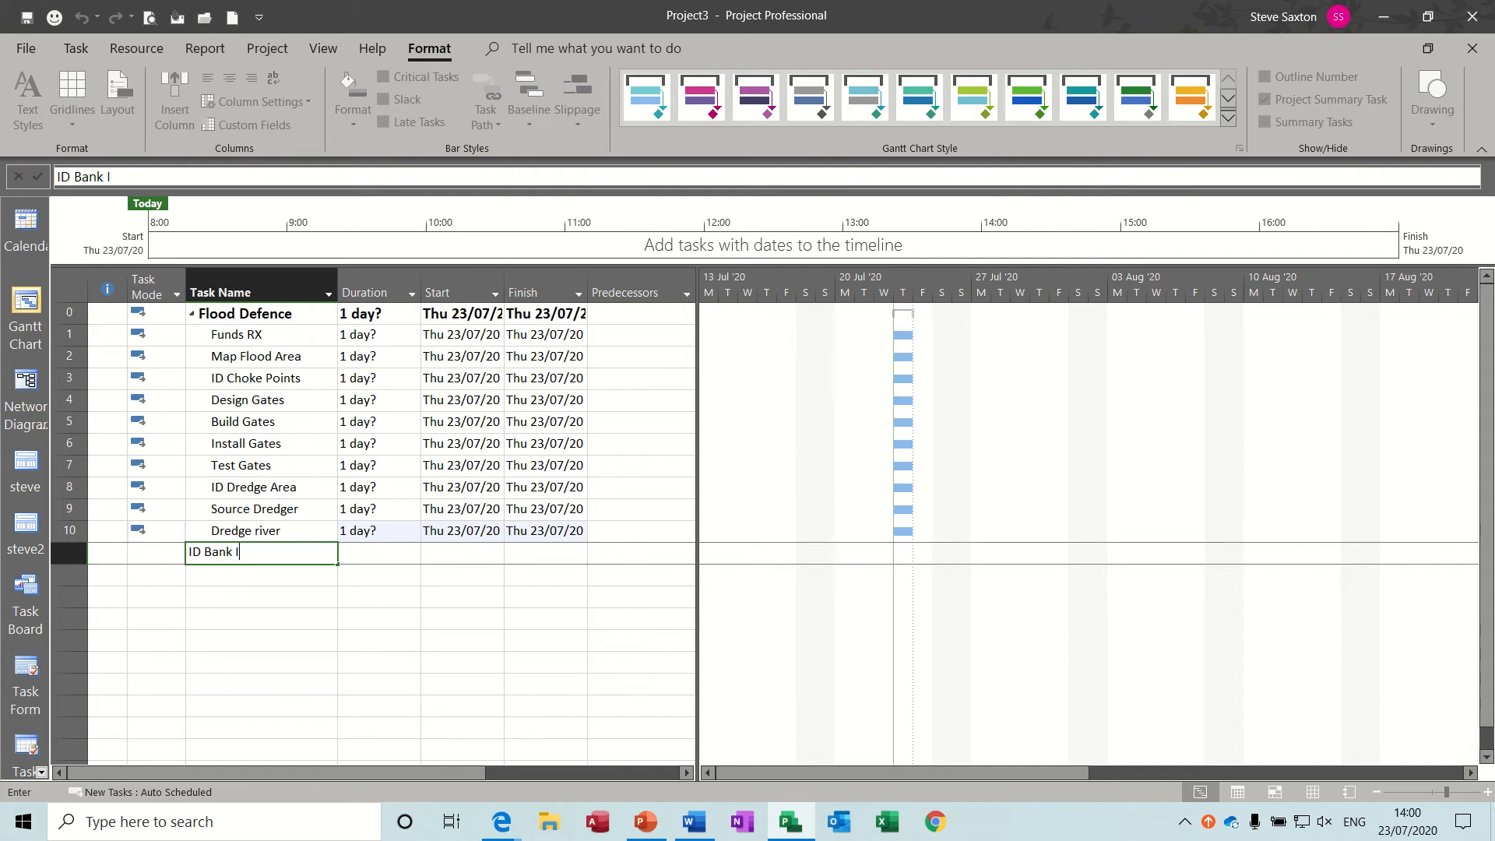
text(mprovements)
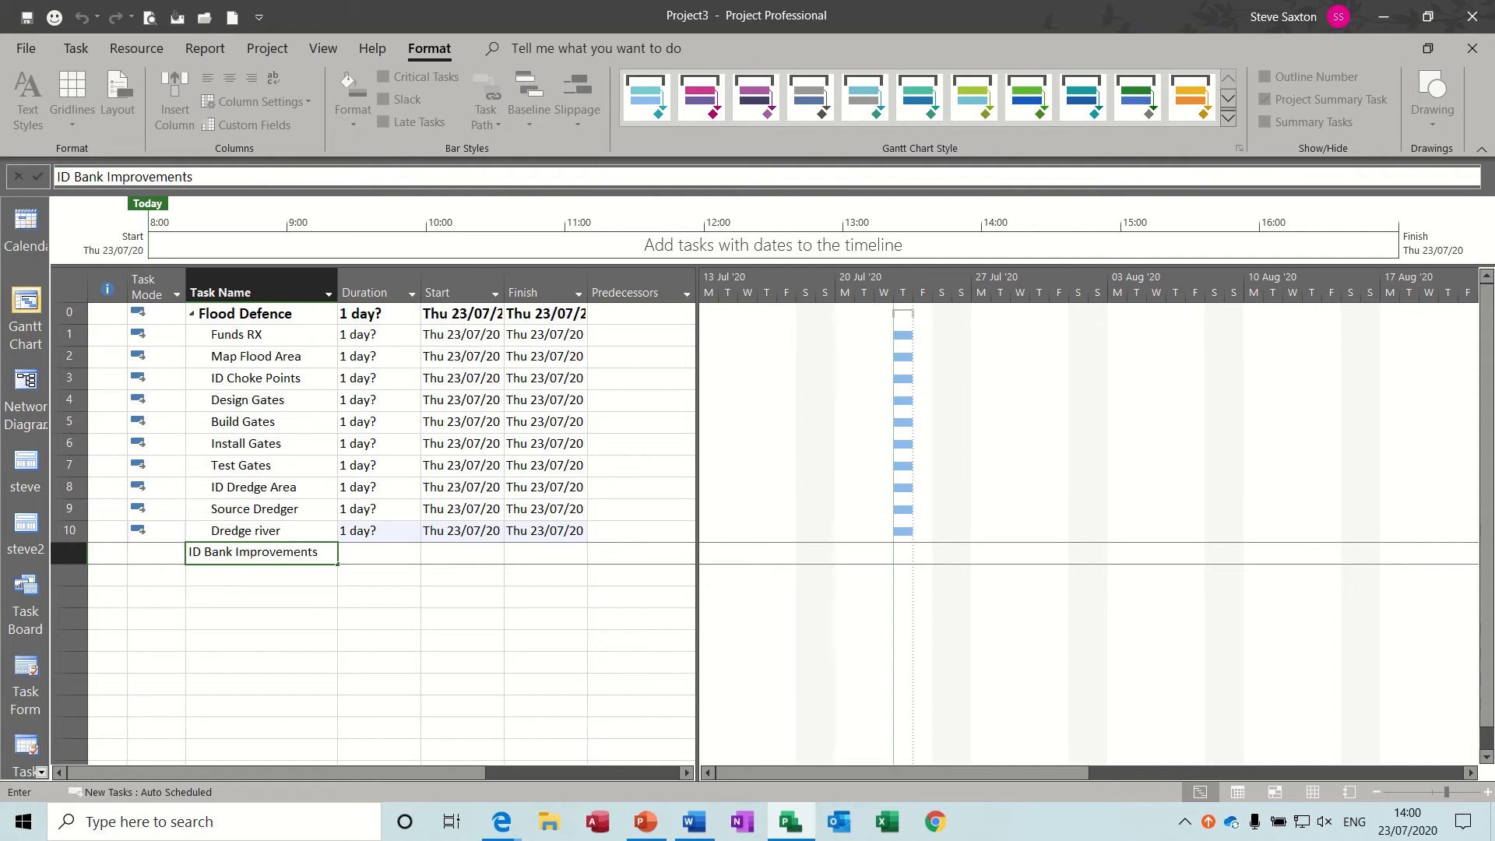
key(Return)
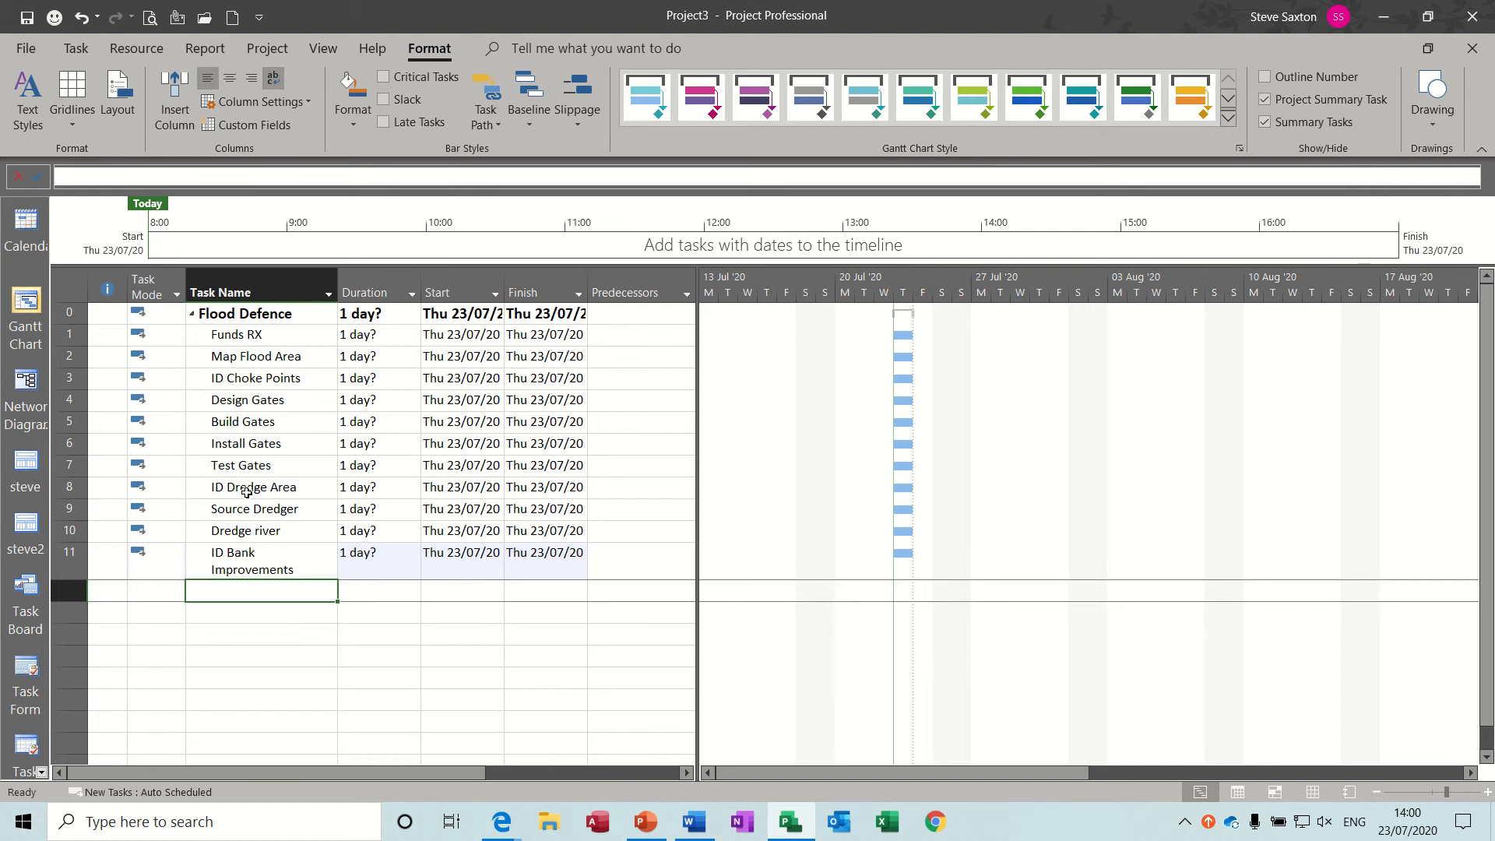
- Add the tasks Source Contractors and Start Banking below ID Bank Improvements
text(Source )
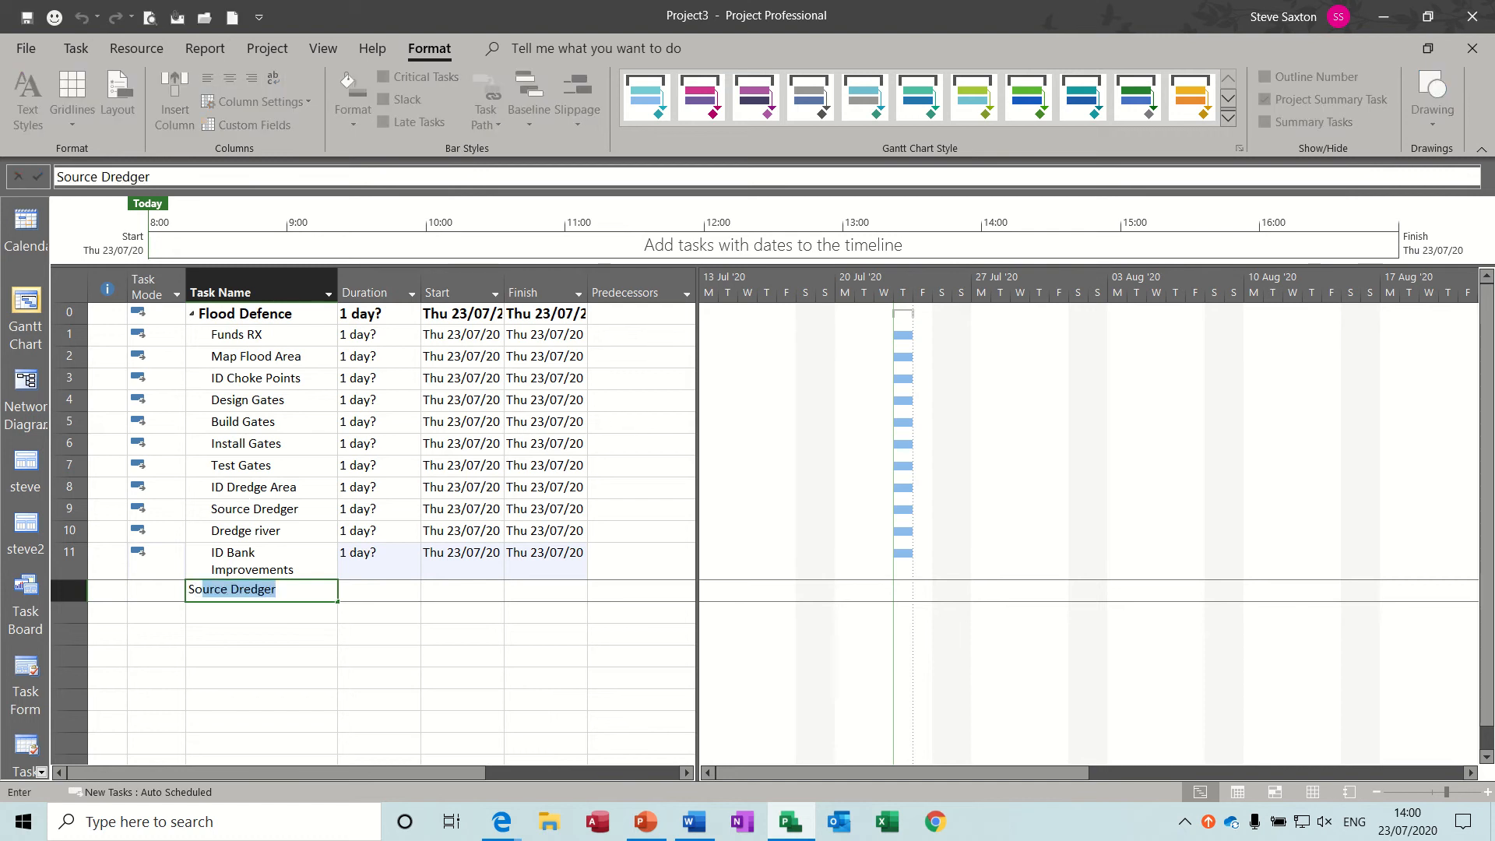
text(Con)
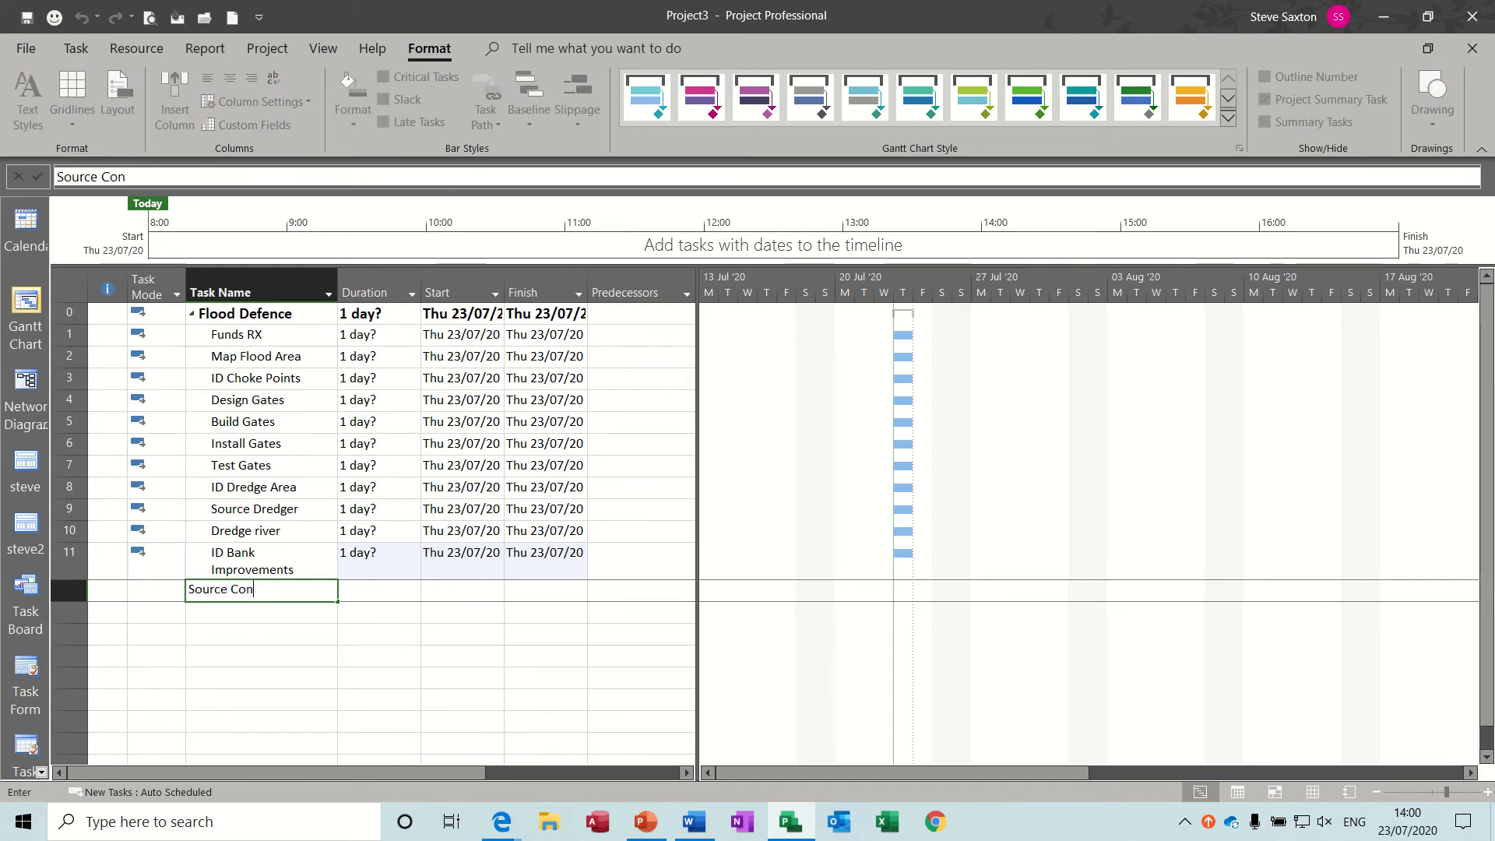
text(tractors)
key(Return)
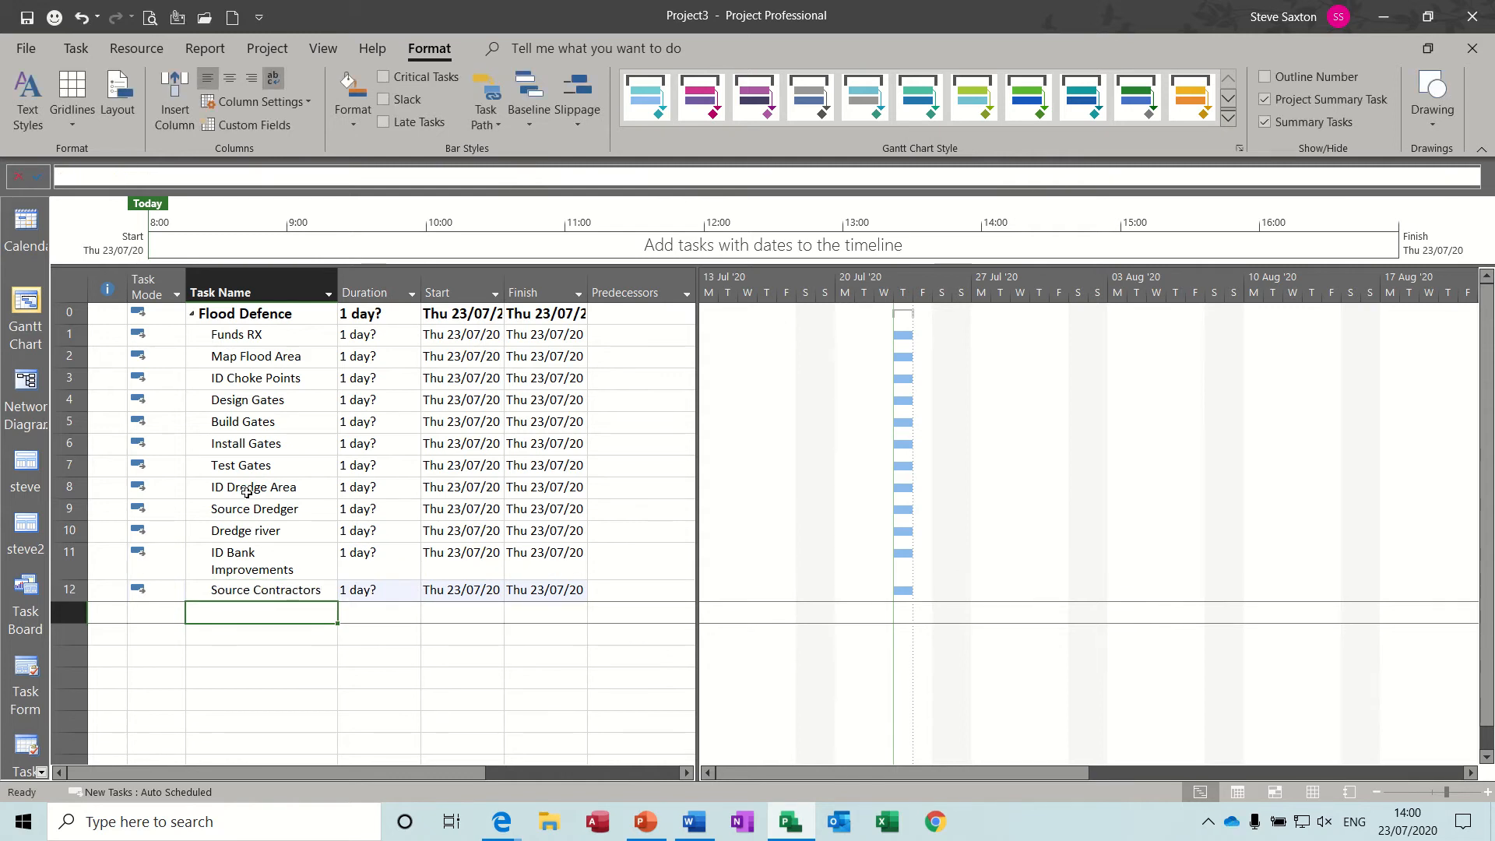
text(Start Bank)
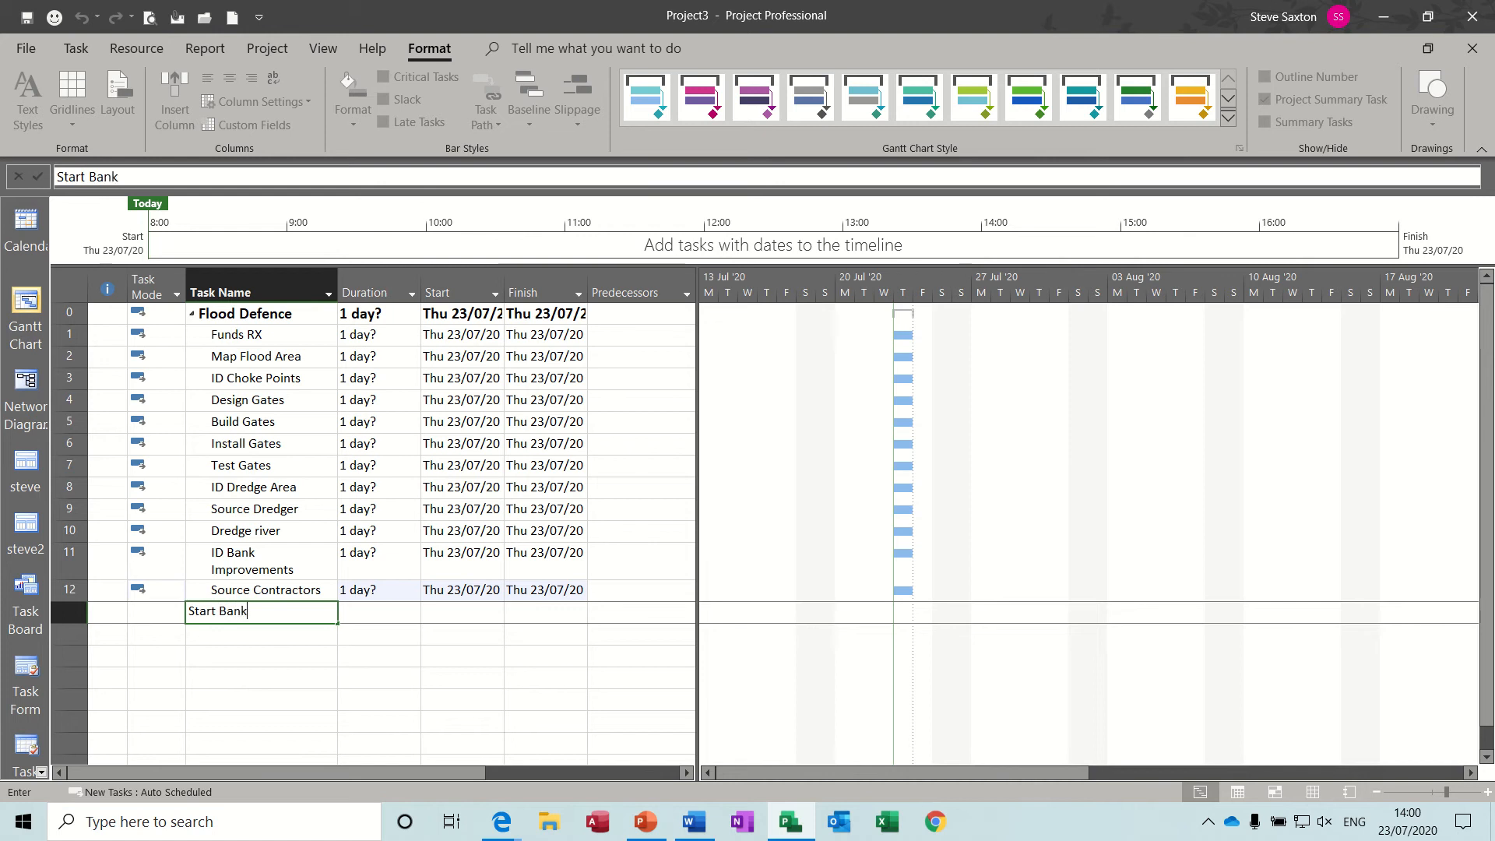
text(ing)
key(Return)
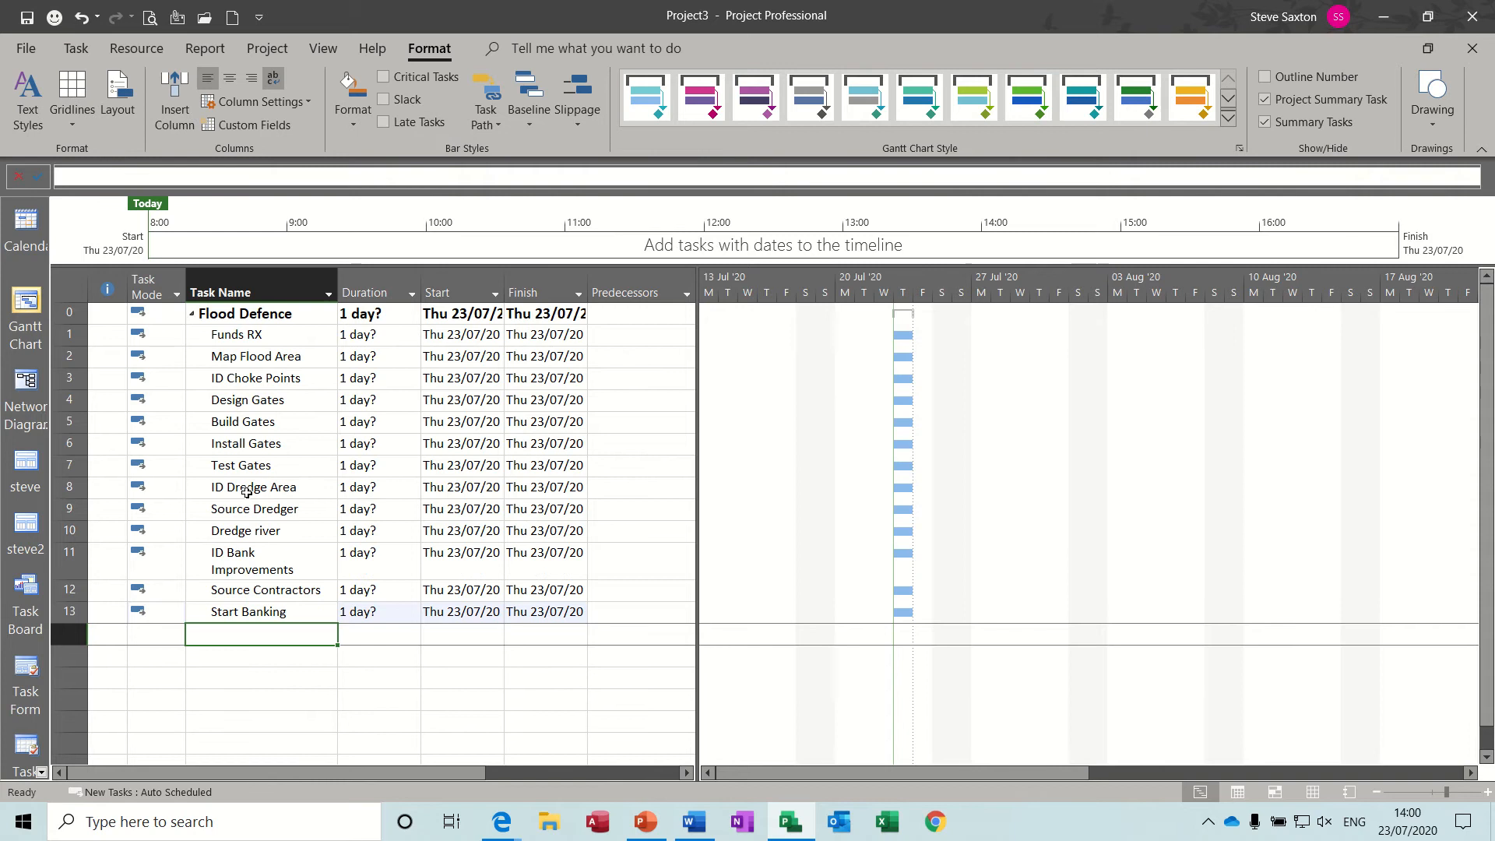
- Add the tasks id Bypass route and confer with landowners below Start Banking
text(id )
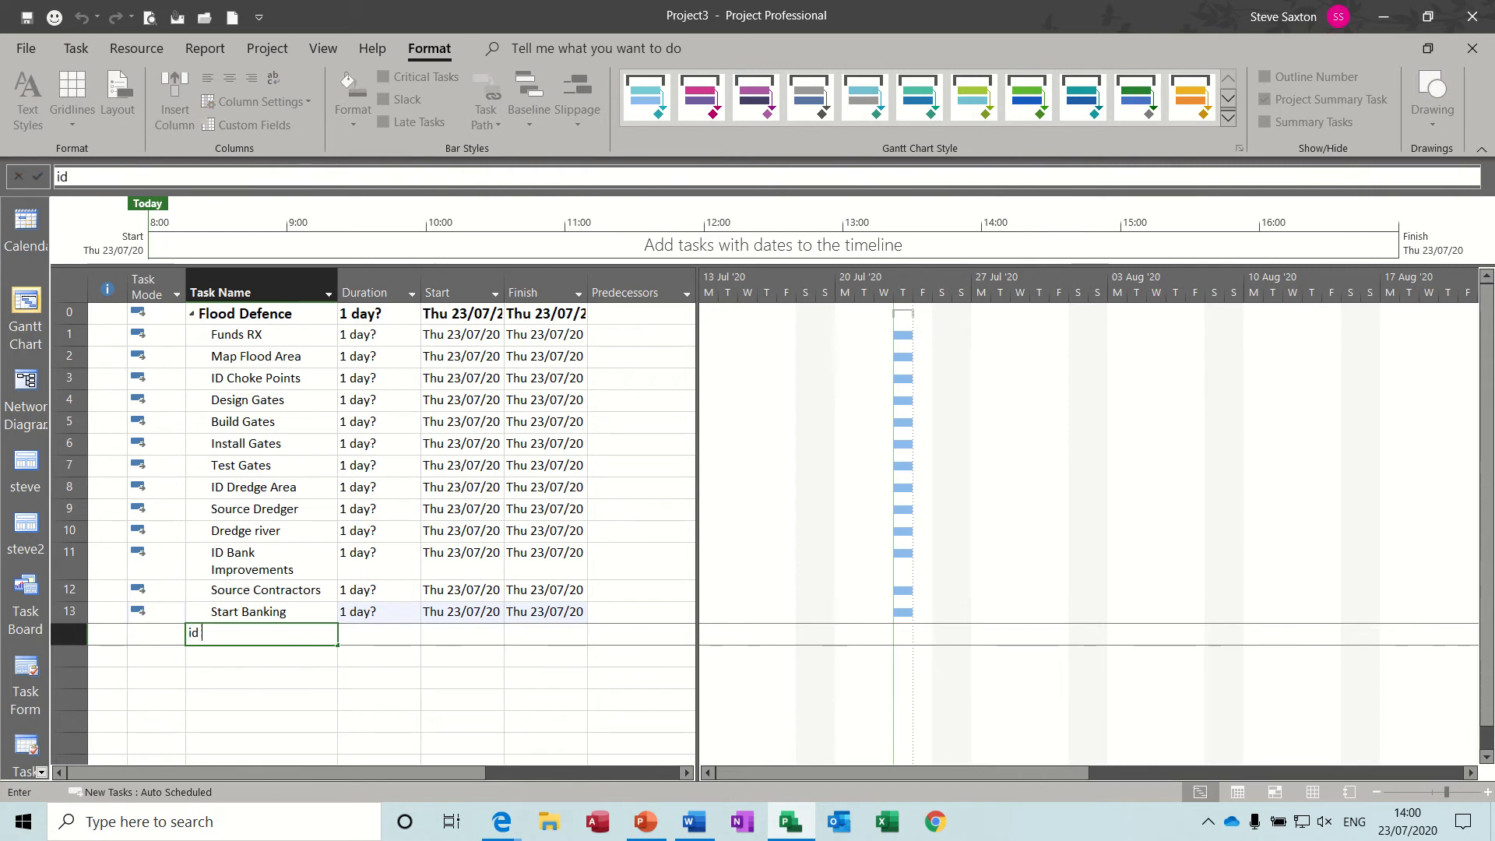
text(Bypass route)
key(Return)
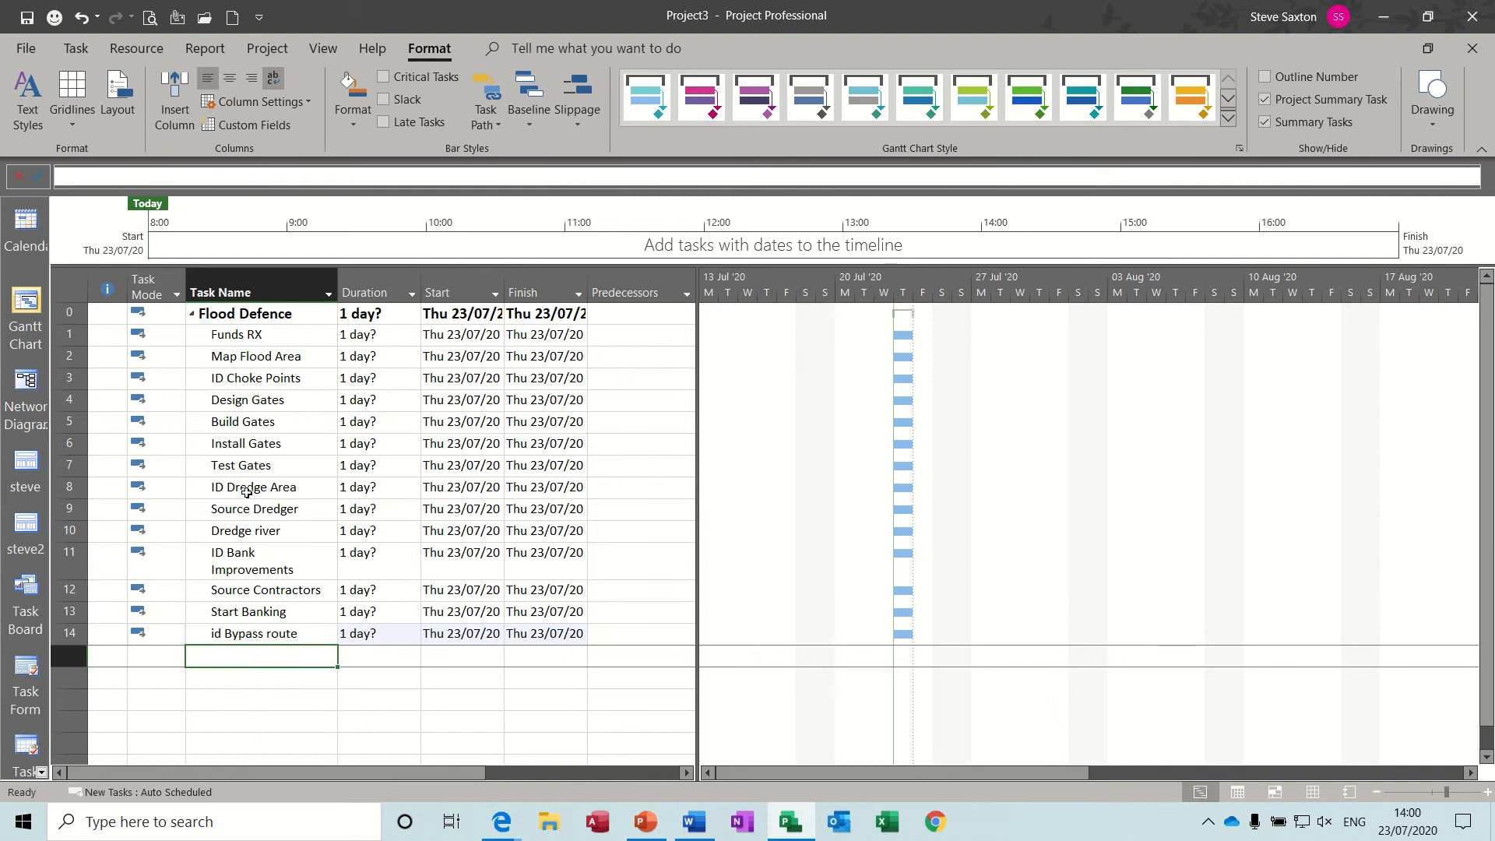
text(confer)
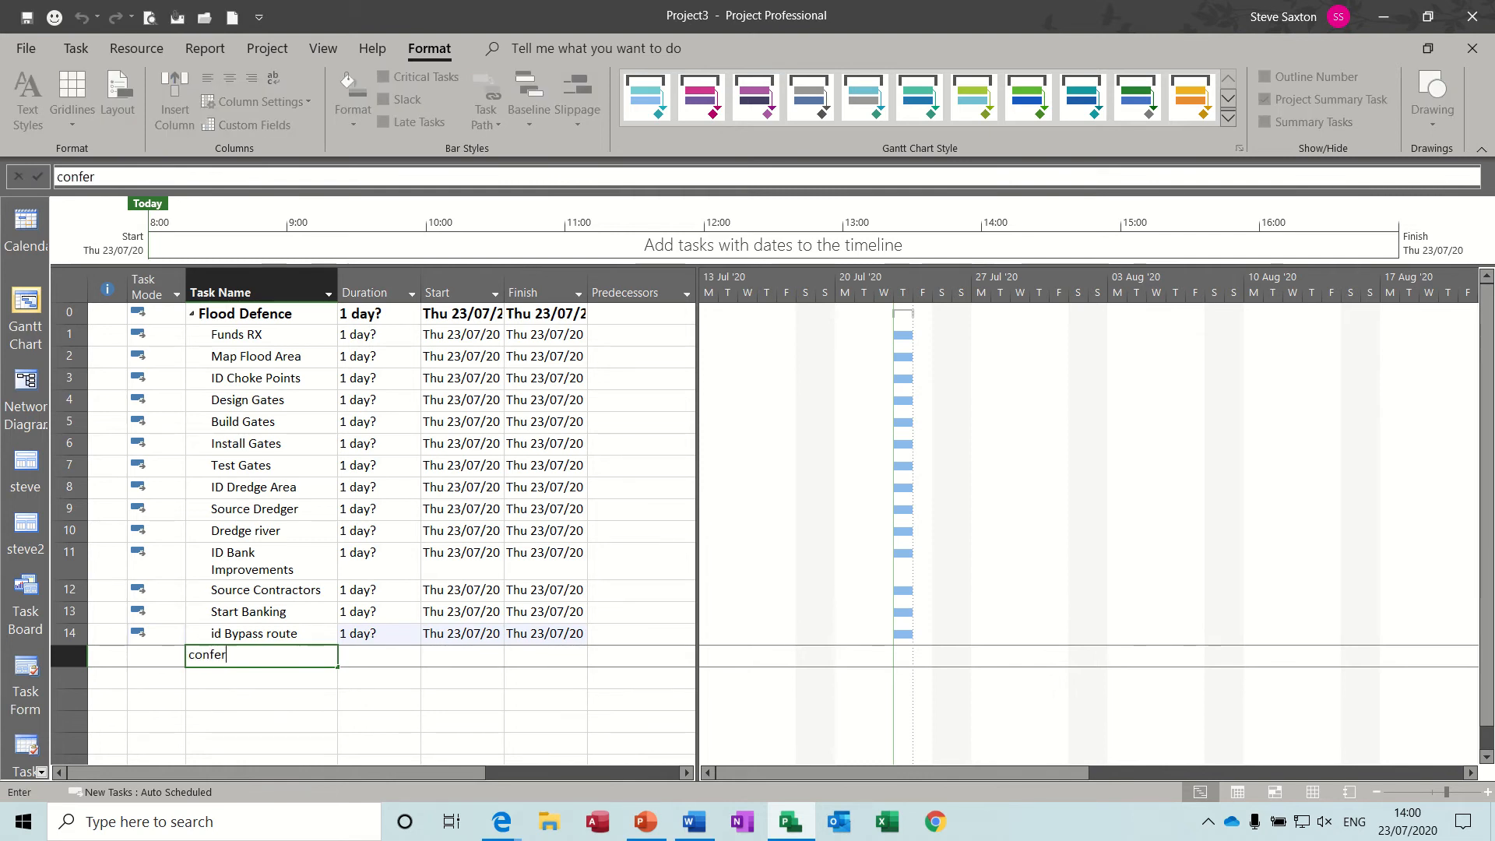
text( with landowner)
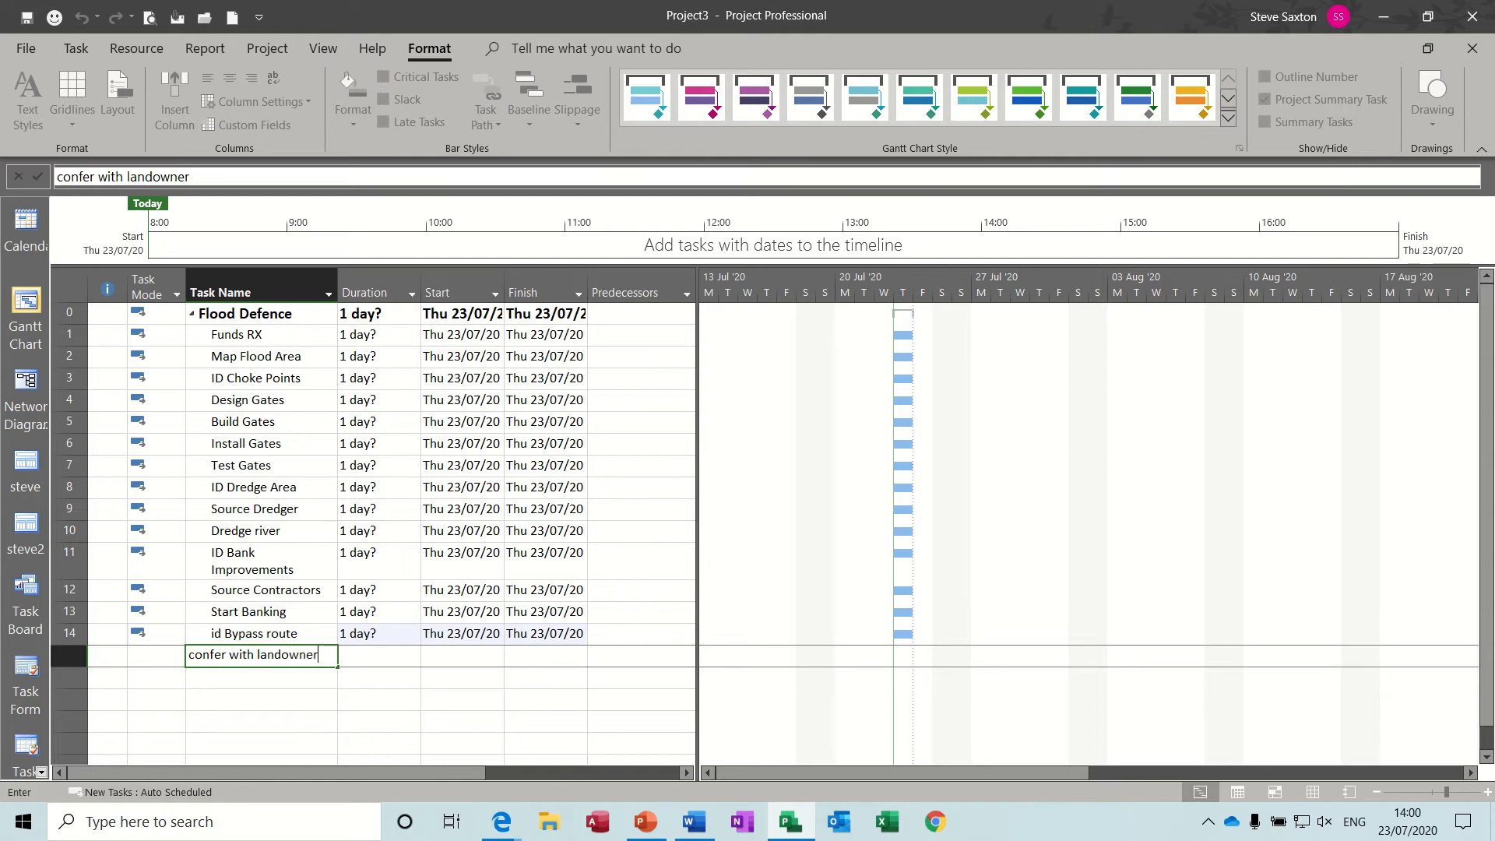
text(s)
key(Return)
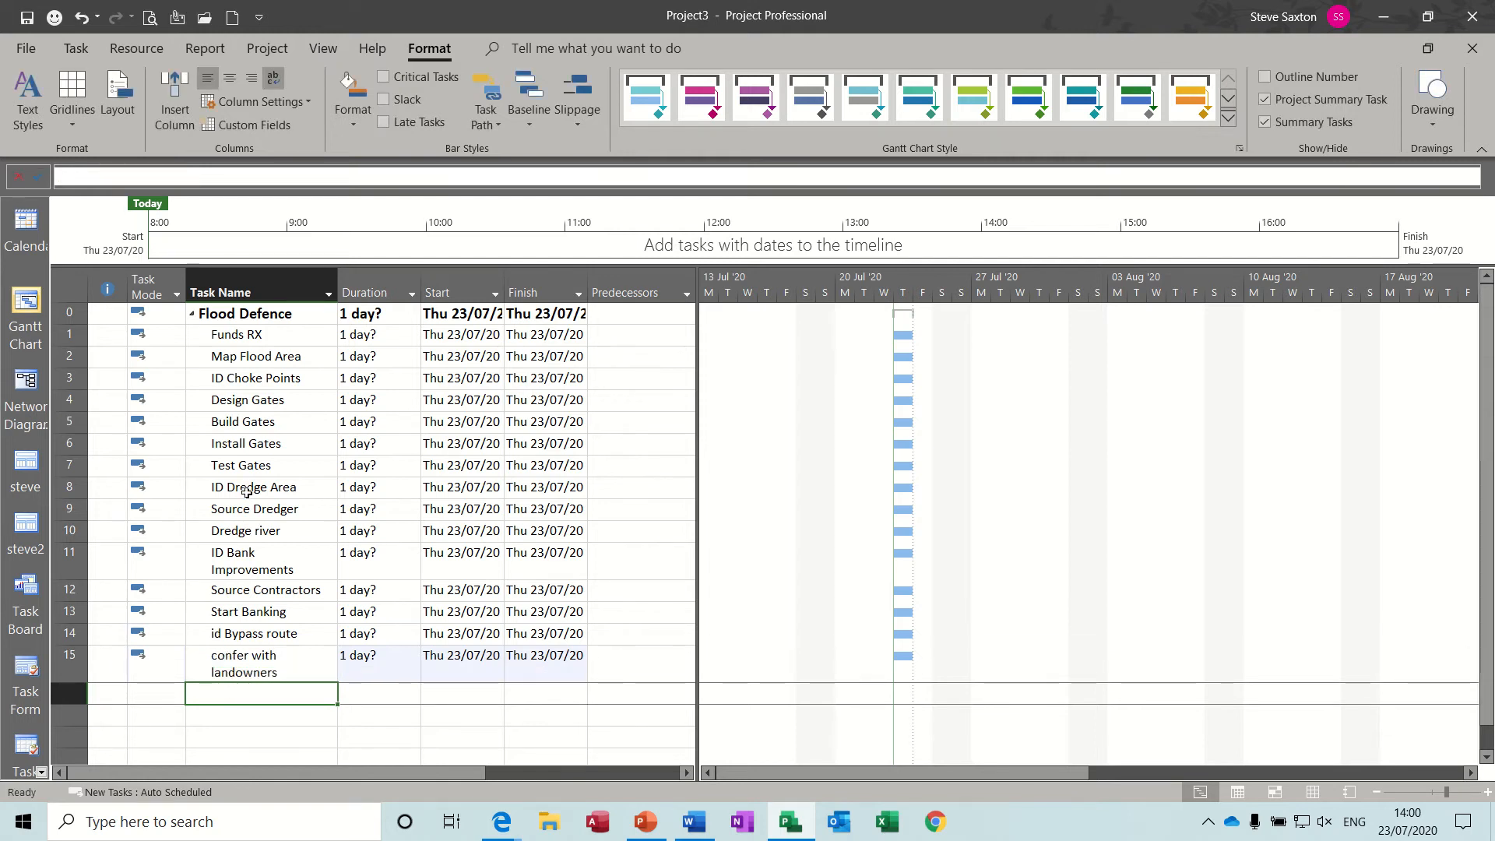
- Add the tasks Source contractors and Build Gates below confer with landowners
text(Source)
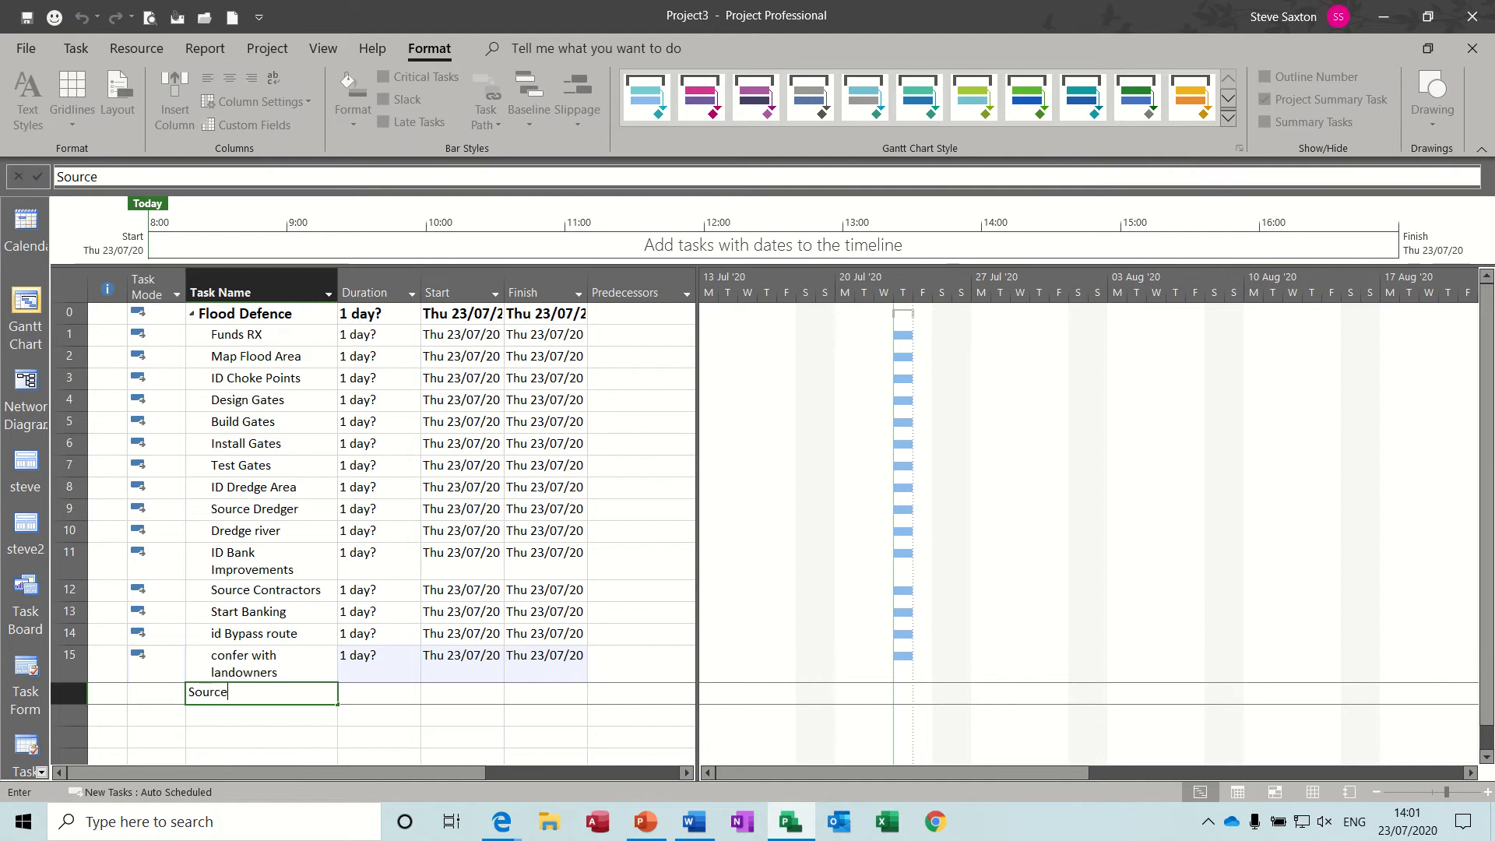
text( contractors)
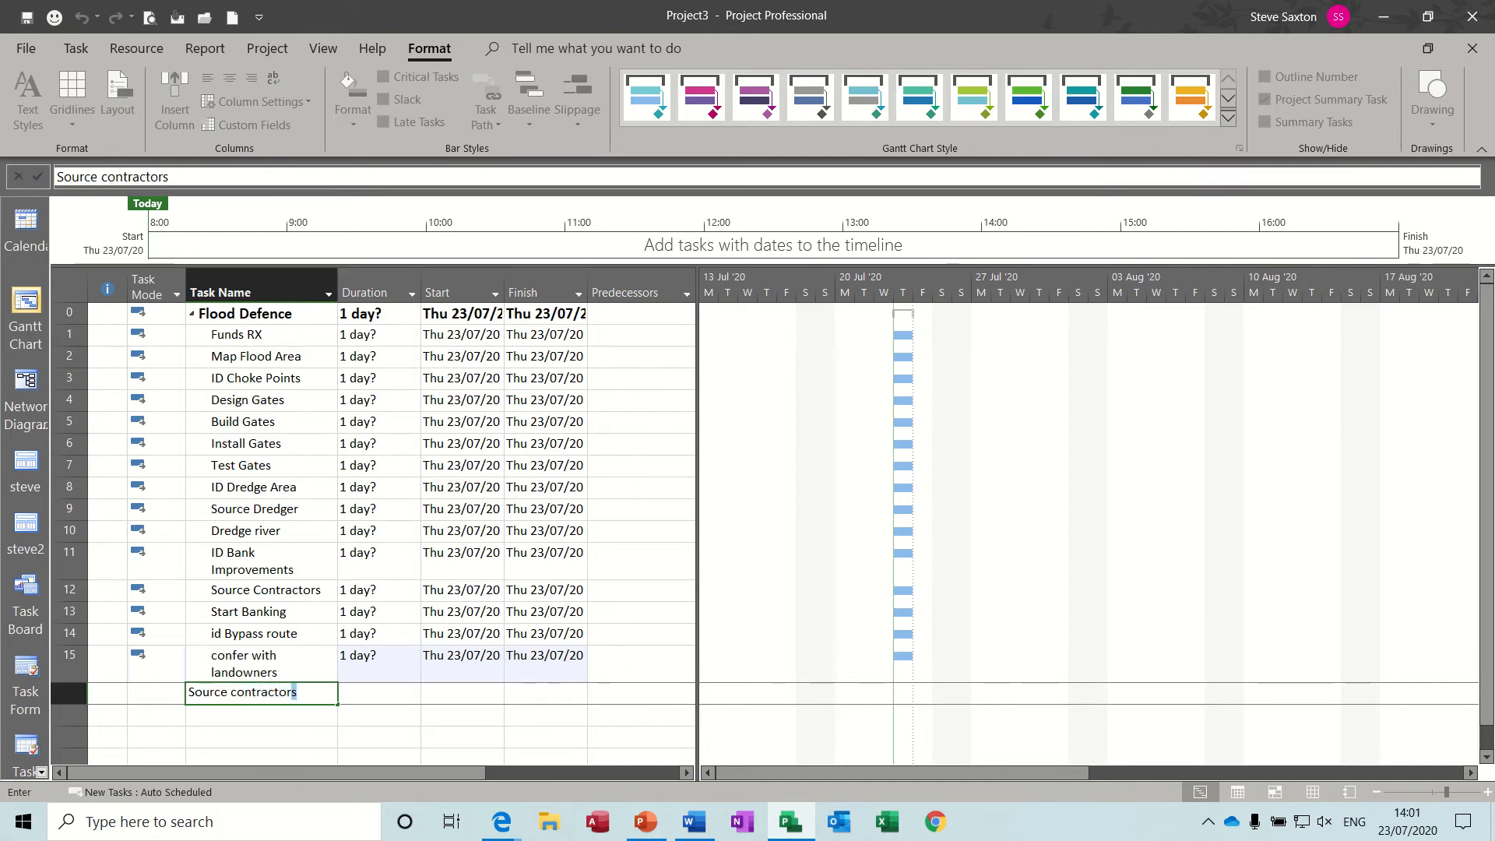
key(Return)
text(Bui)
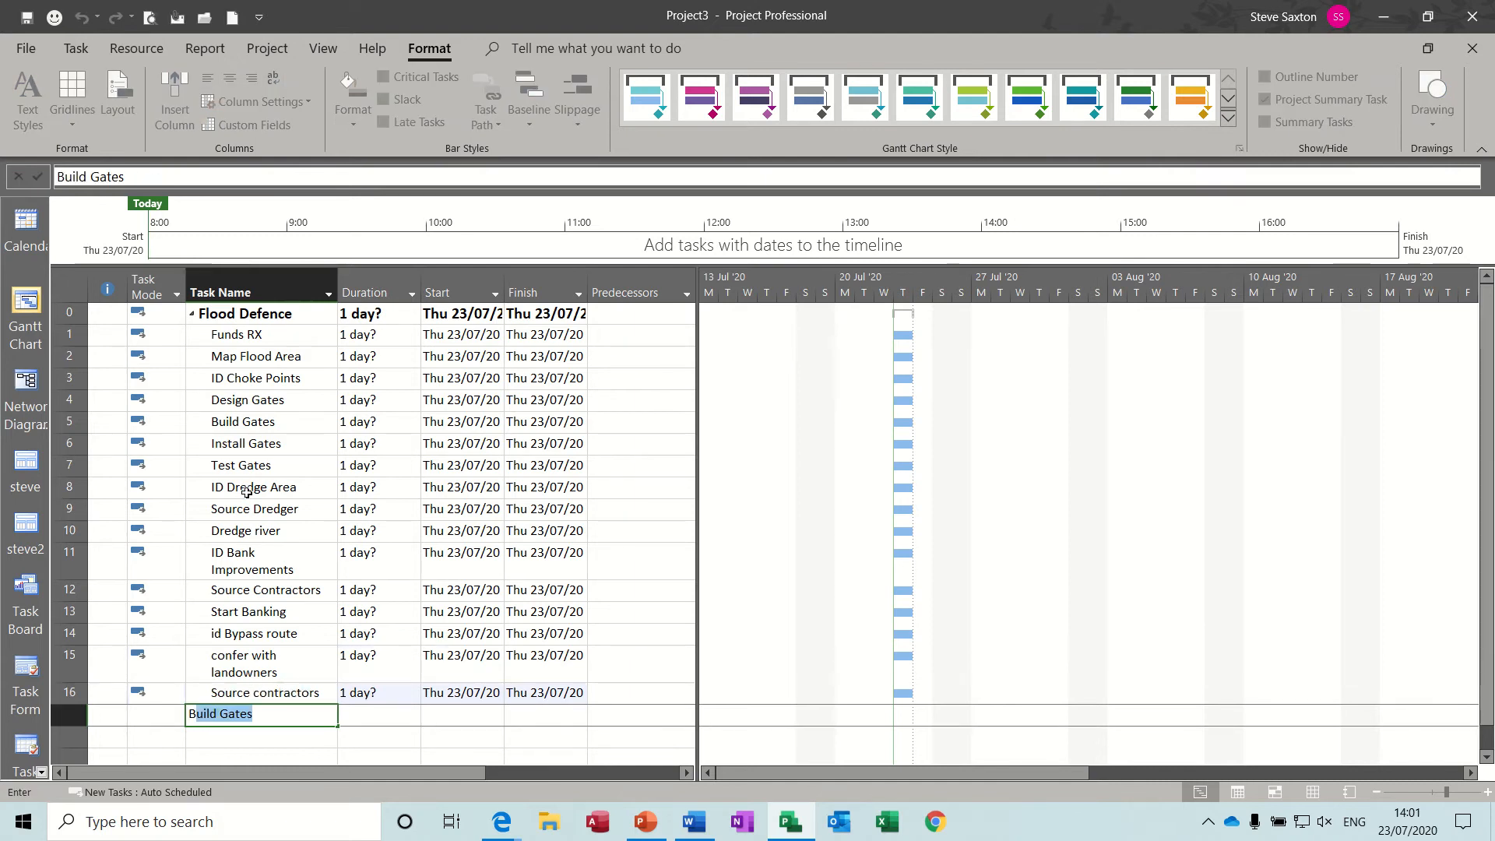
text(ld)
key(Return)
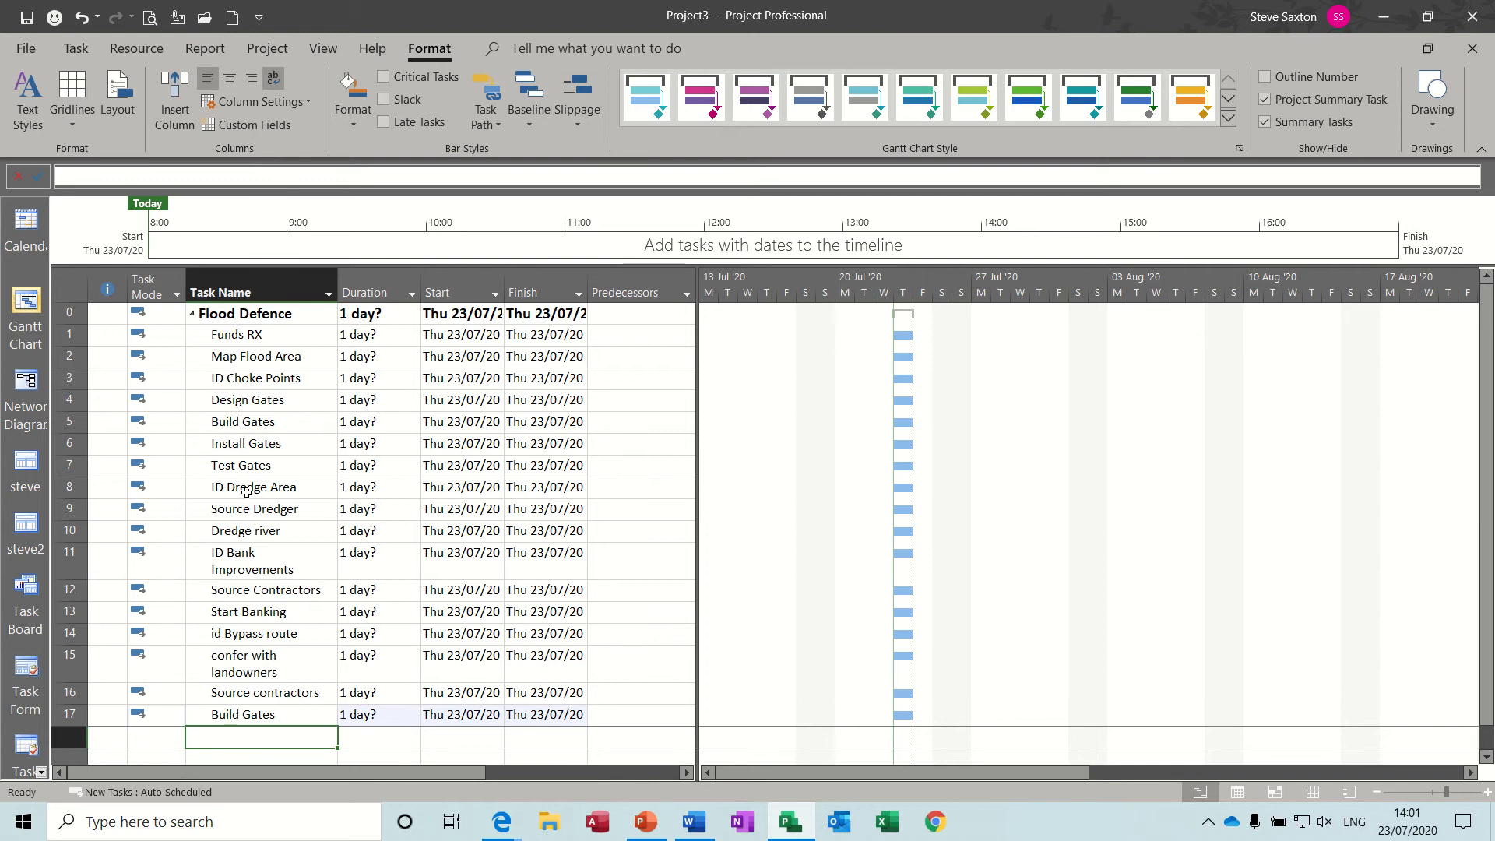
- Add the tasks Audit works and Dredge site below the second Build Gates task
text(Audit)
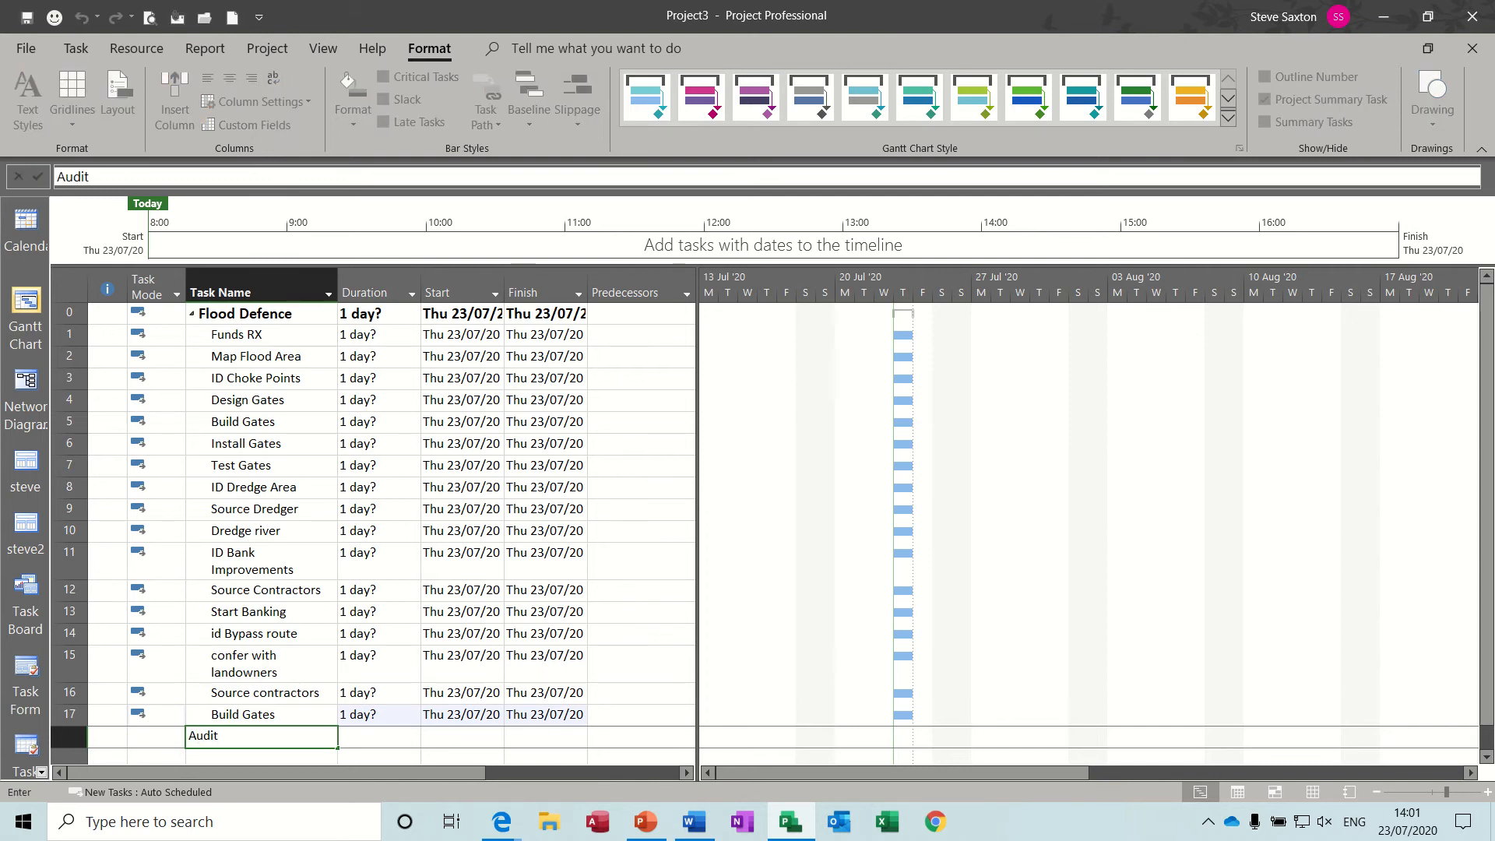
text( works)
key(Return)
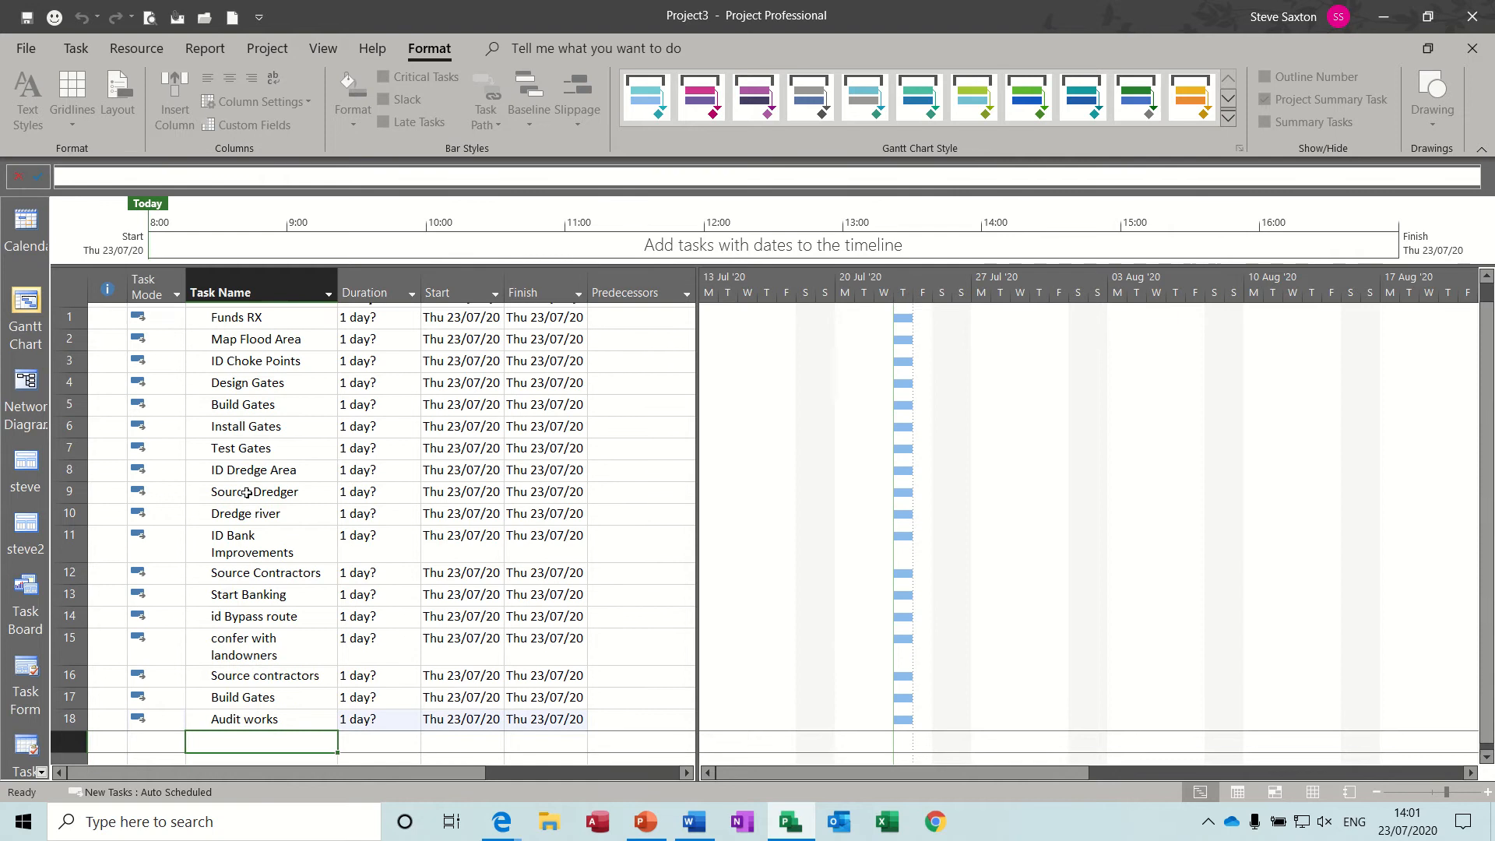
text(Dredge si)
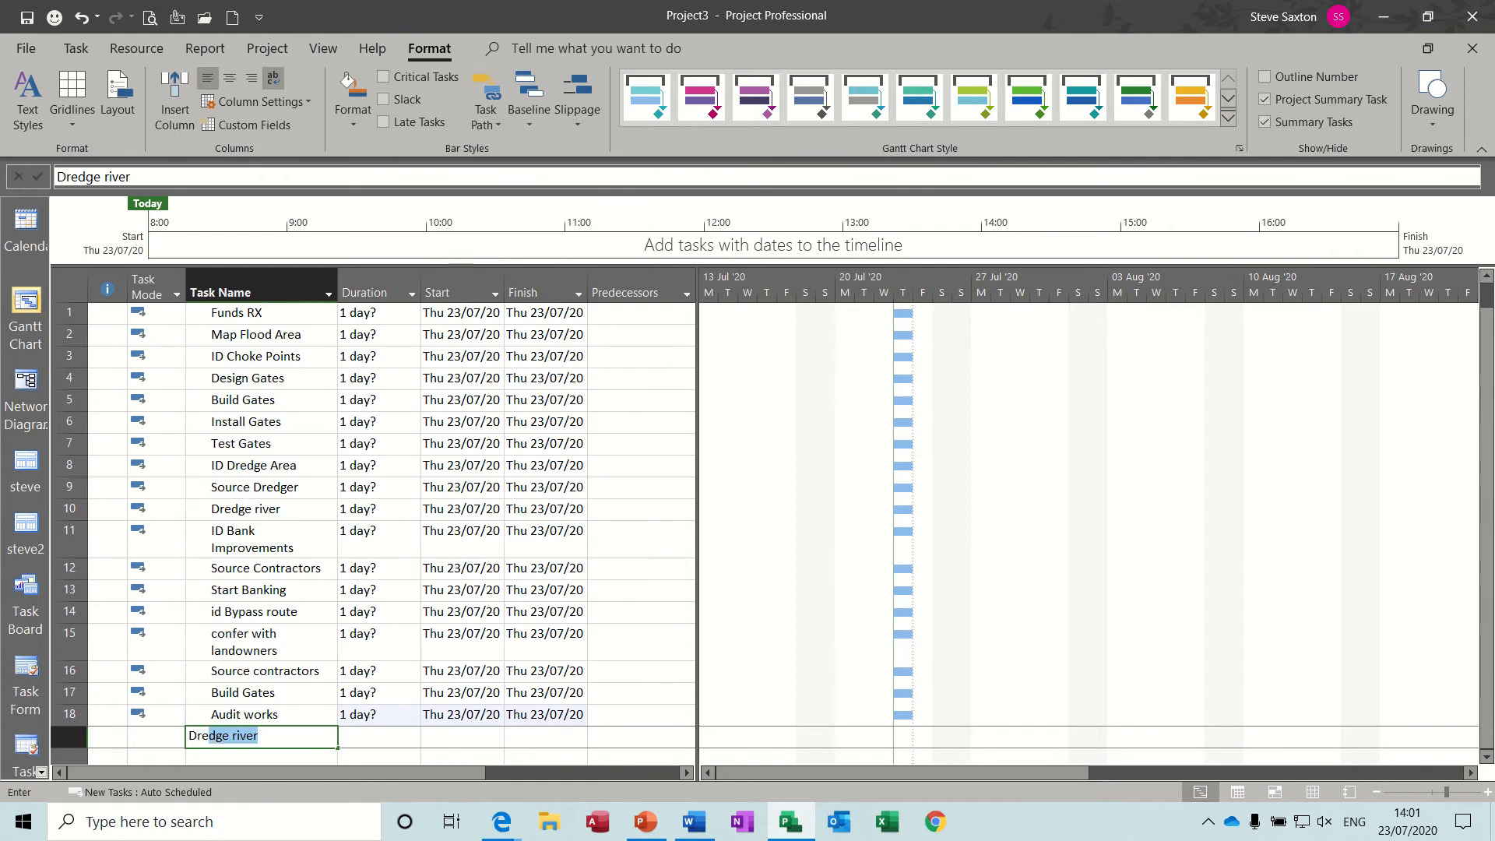
text(te)
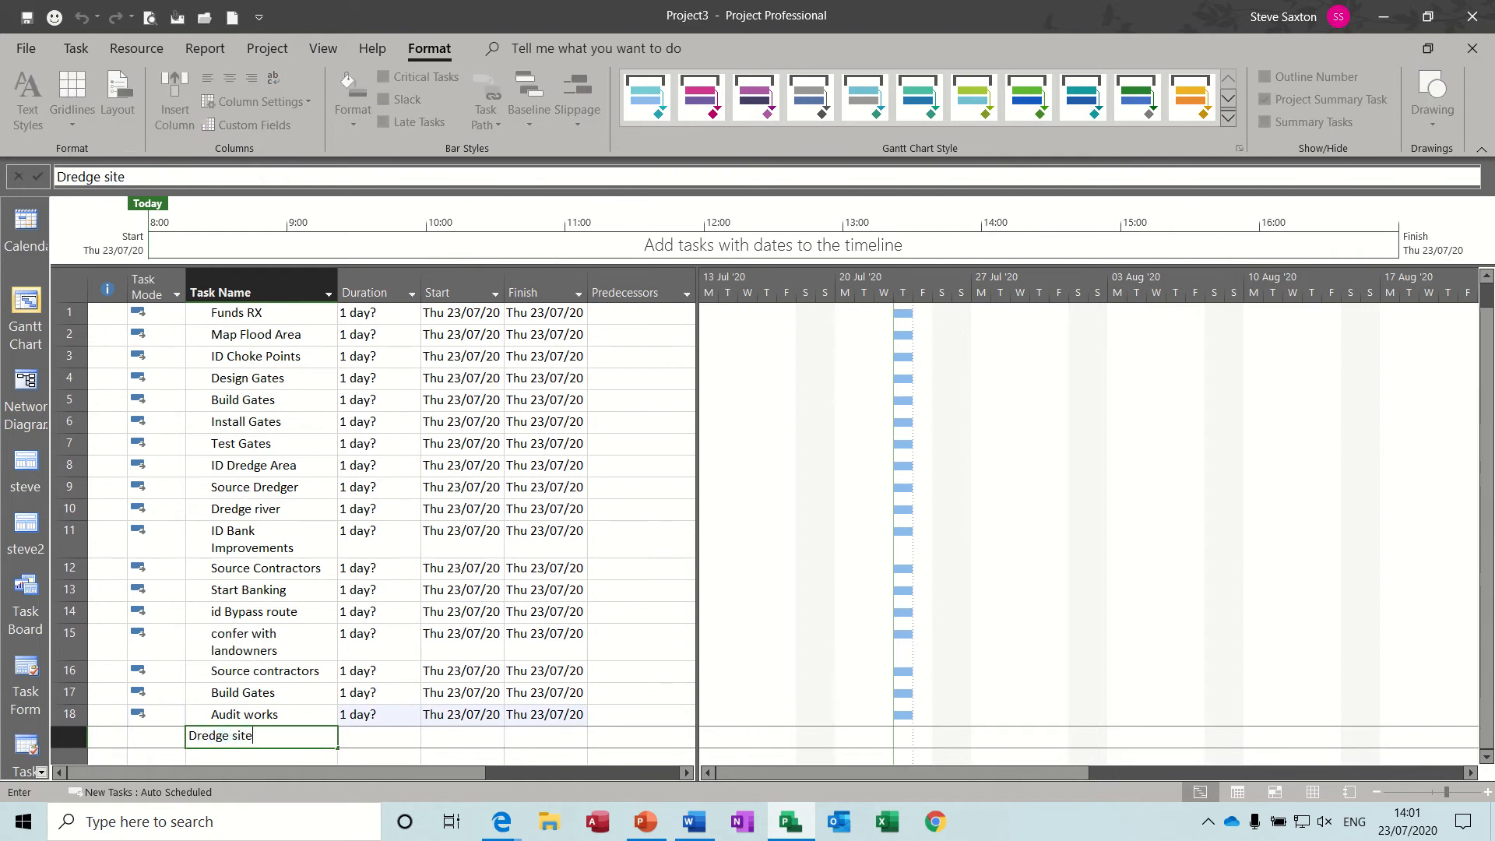
key(Return)
- Add the tasks Bank site and Bypass route below Dredge site
text(Bank)
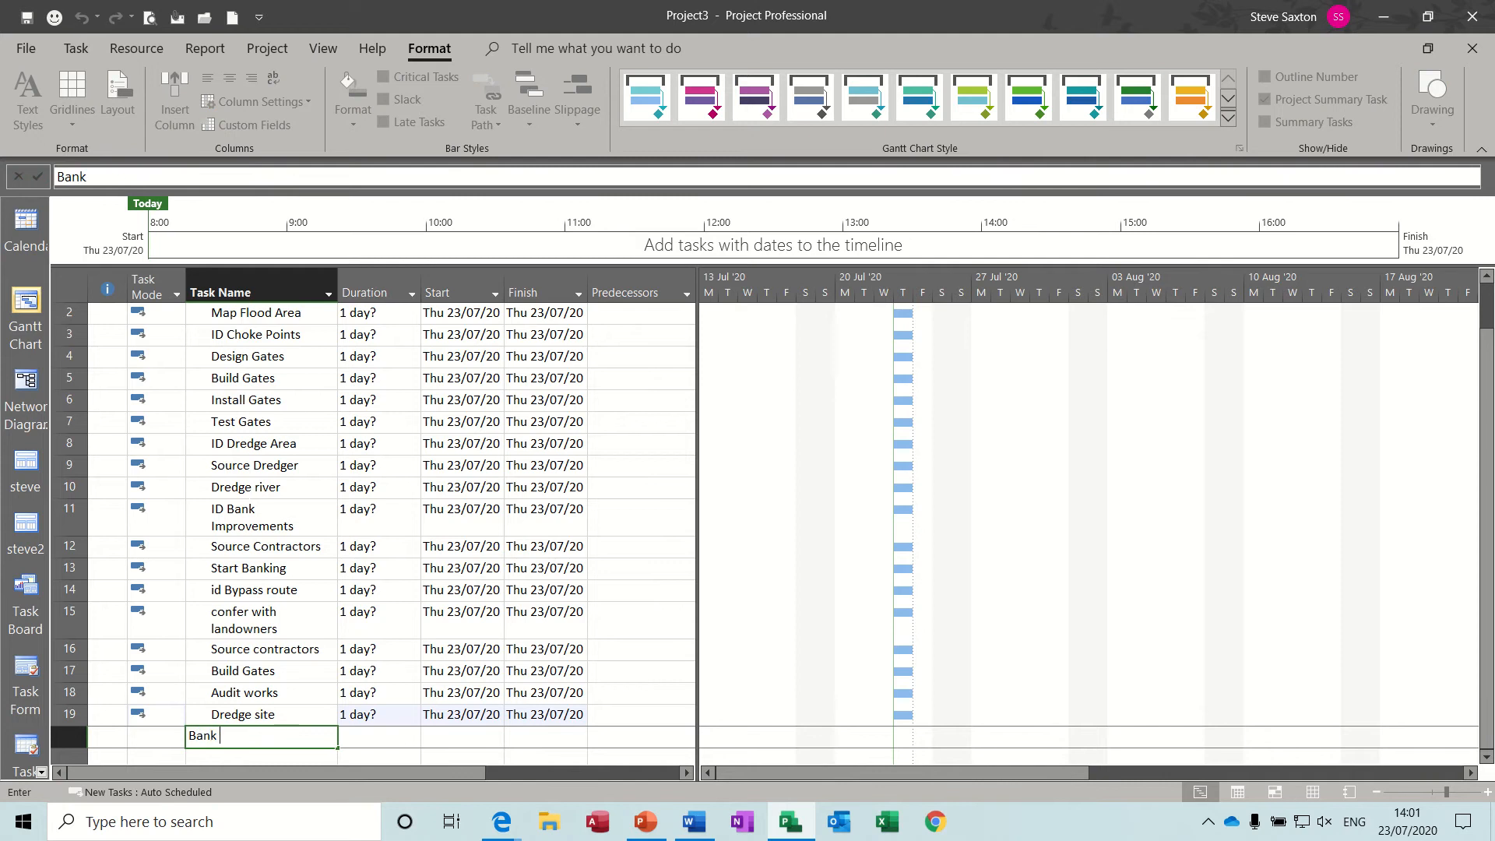
text( site)
key(Return)
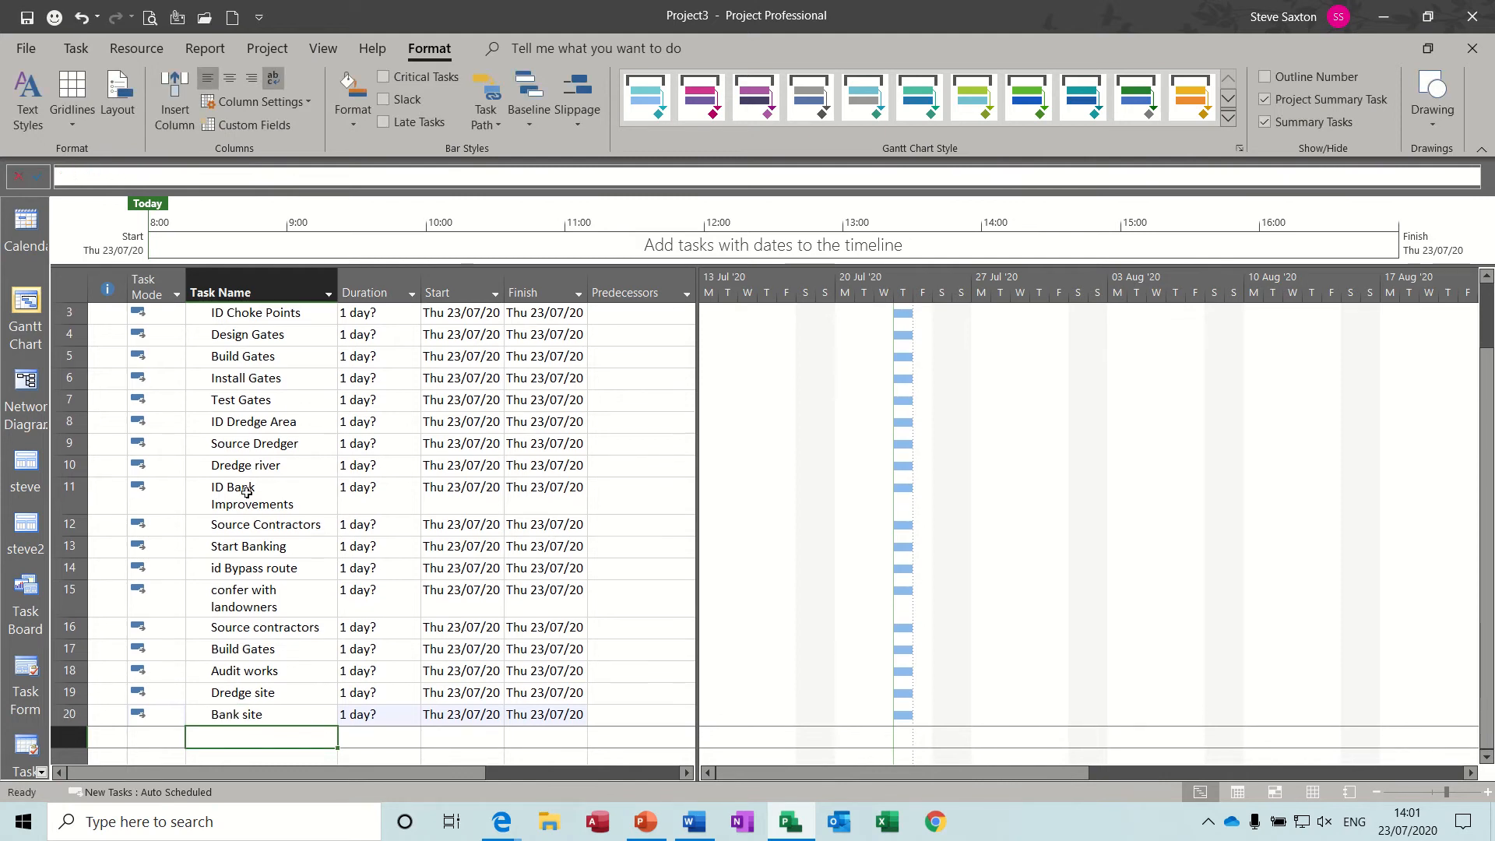
text(Bypas)
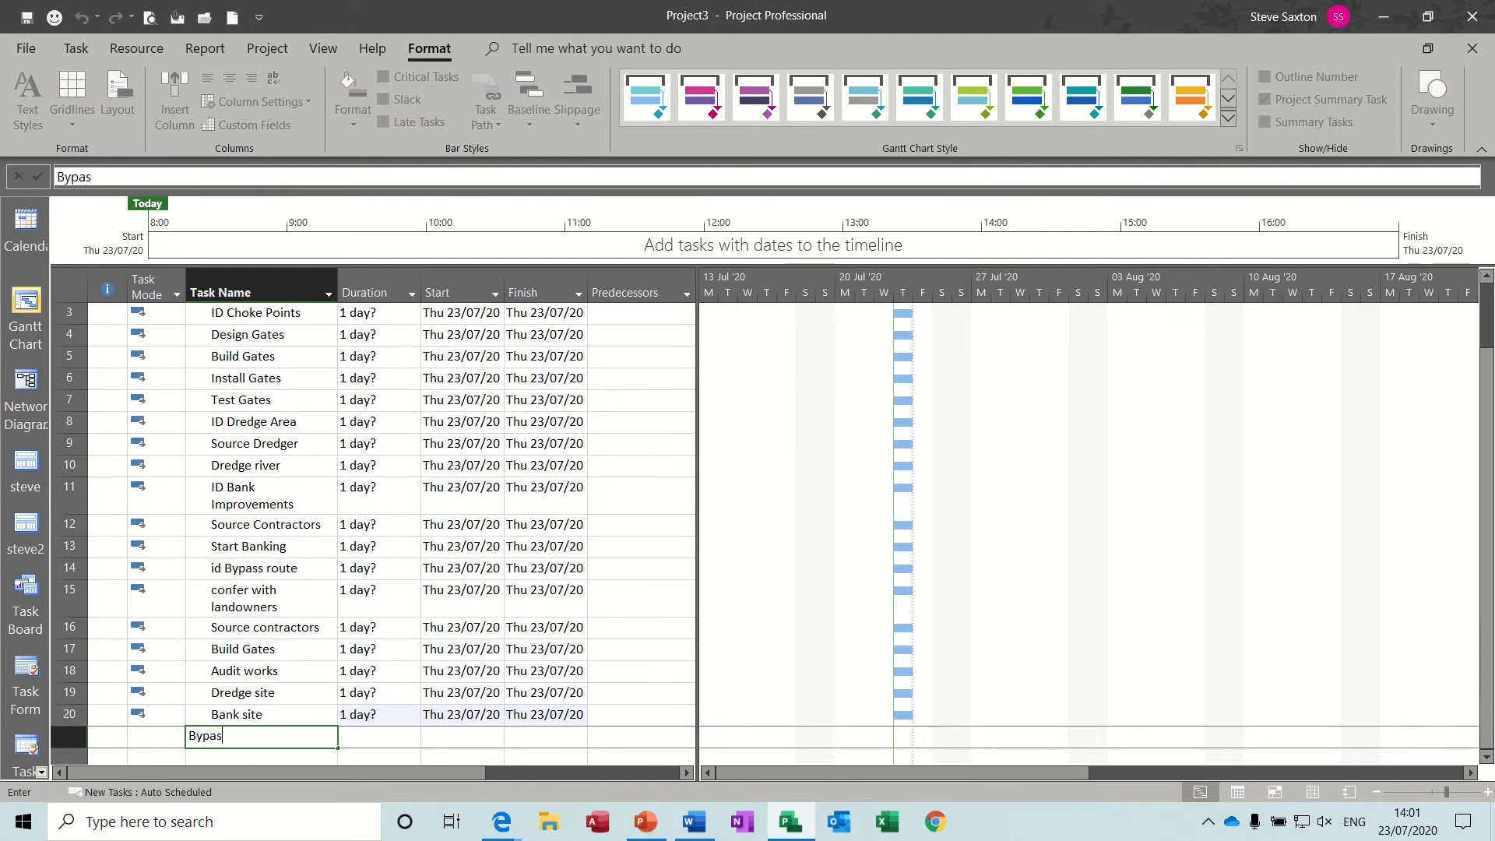
text(s route)
key(Return)
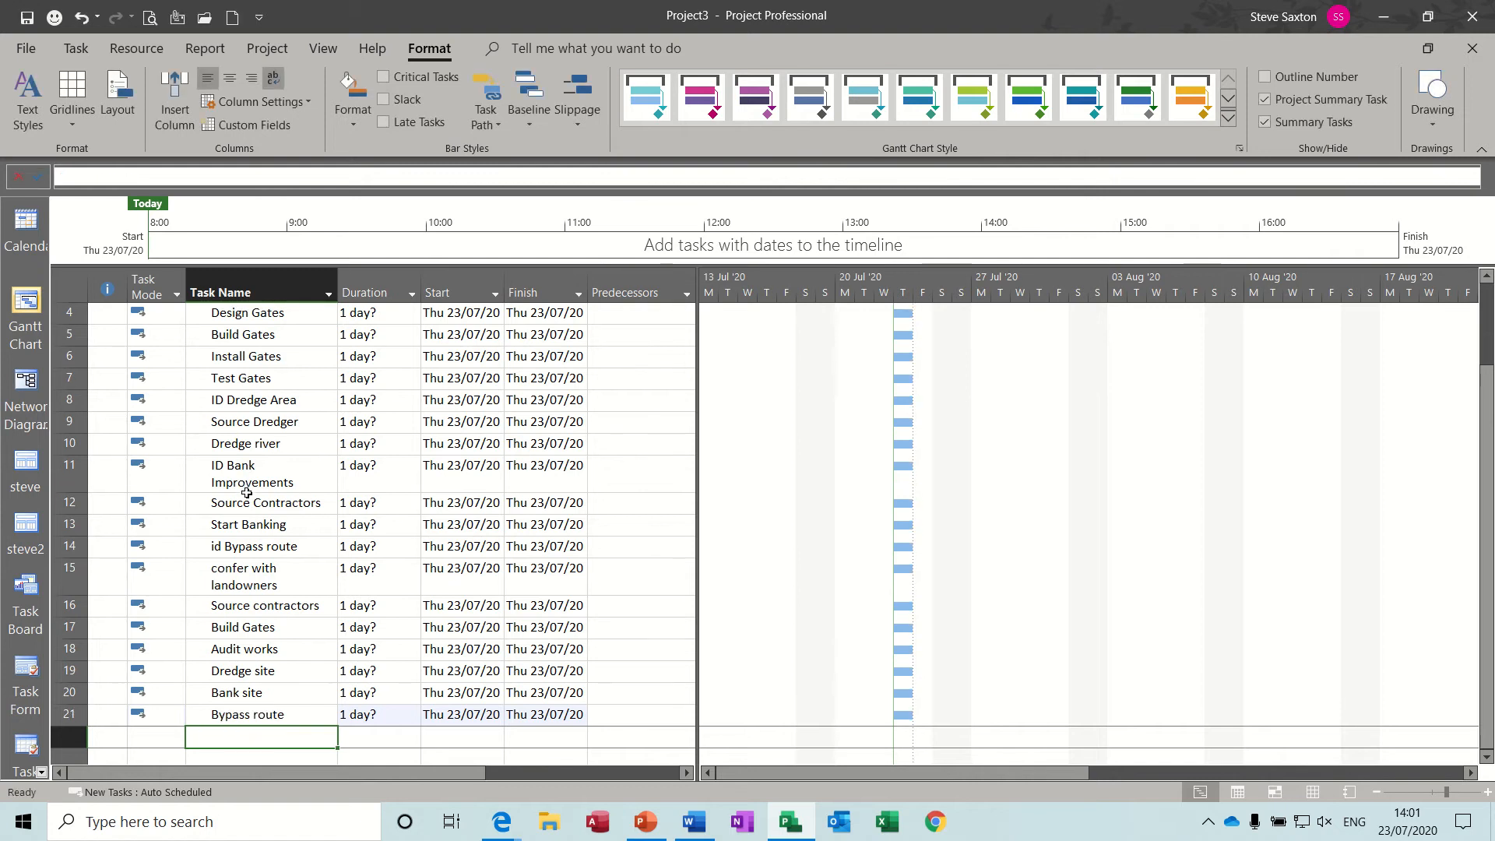
- Add the task Commission below Bypass route at the end of the task list
text(Commision)
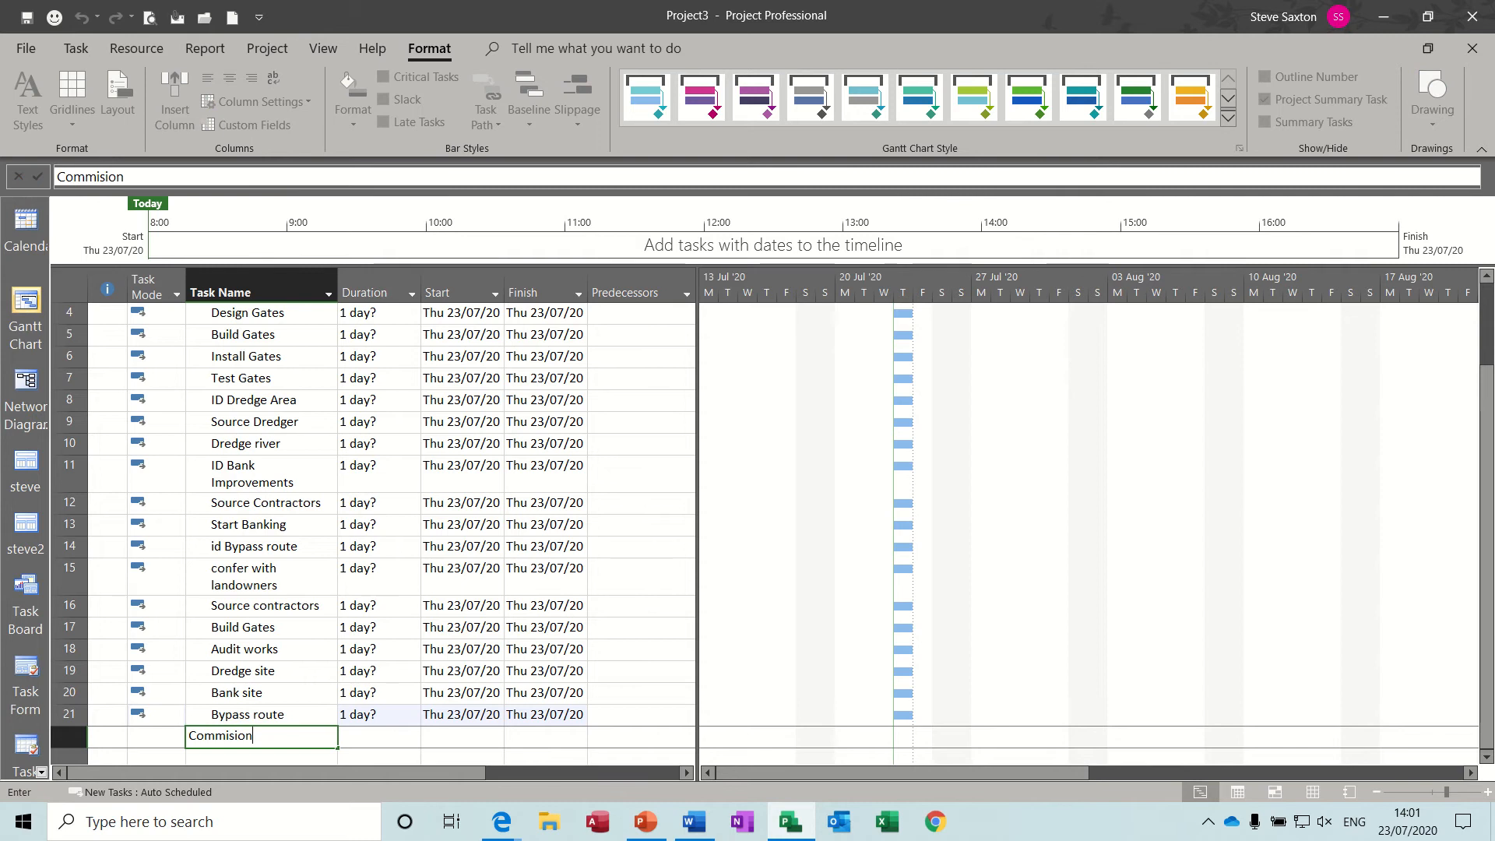
key(BackSpace)
key(BackSpace)
key(BackSpace)
text(sion)
key(Return)
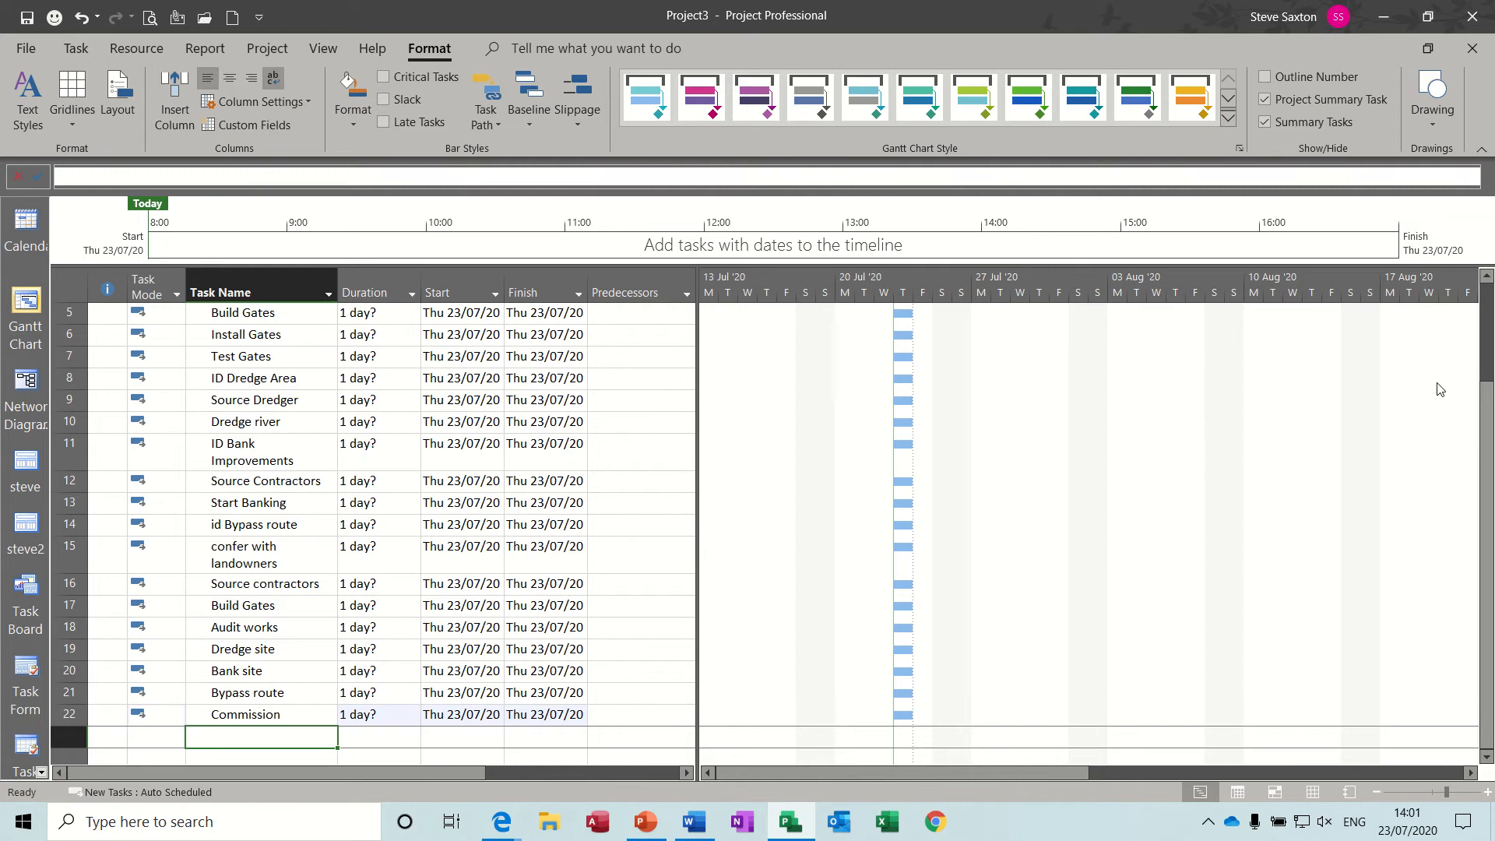
- Run a spelling check on the whole project and dismiss its completion message
scroll(703, 405, up, 2)
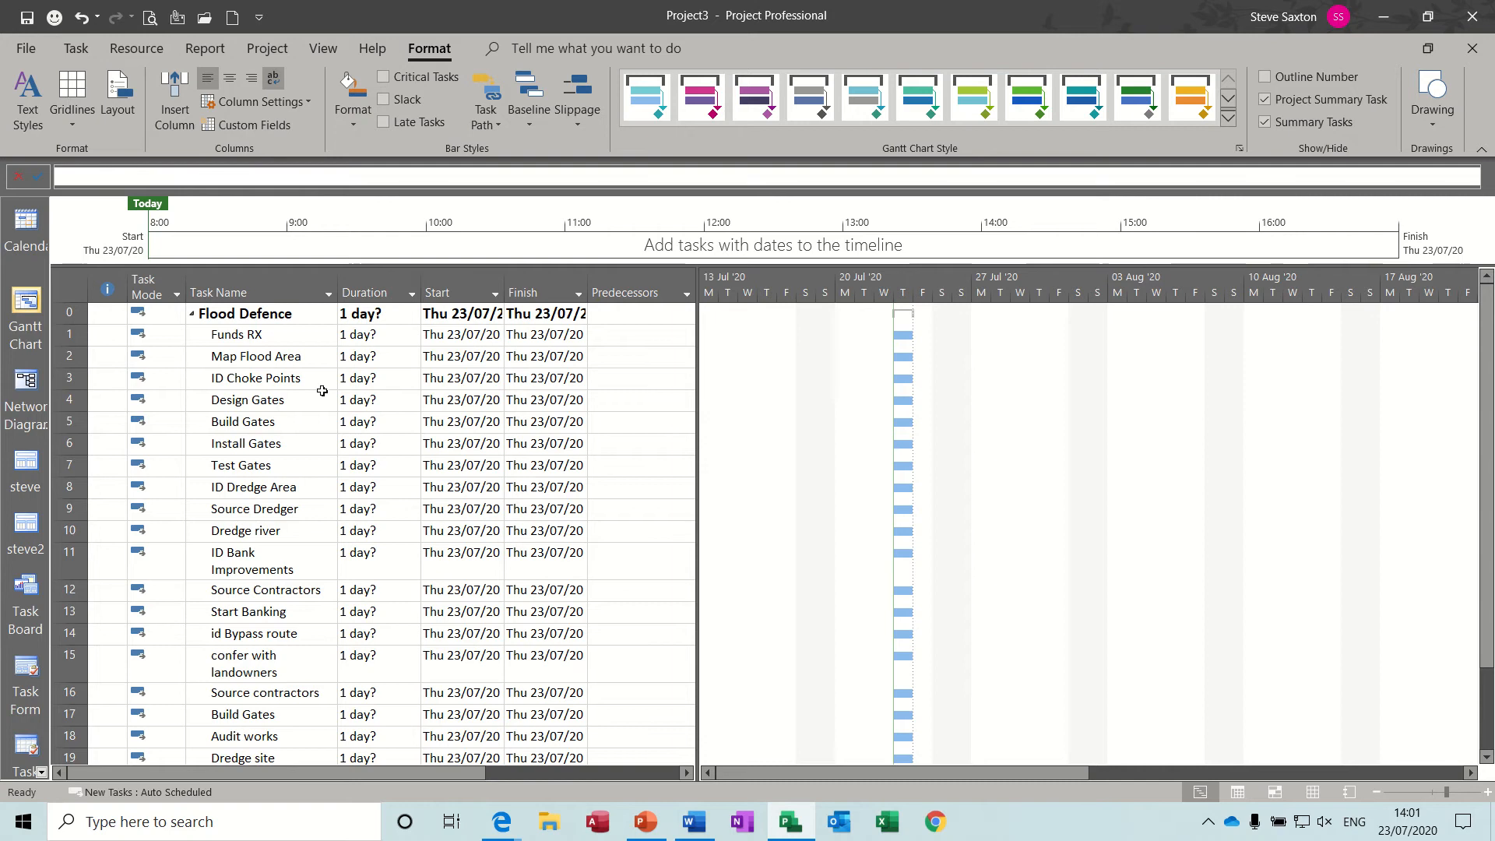
key(F7)
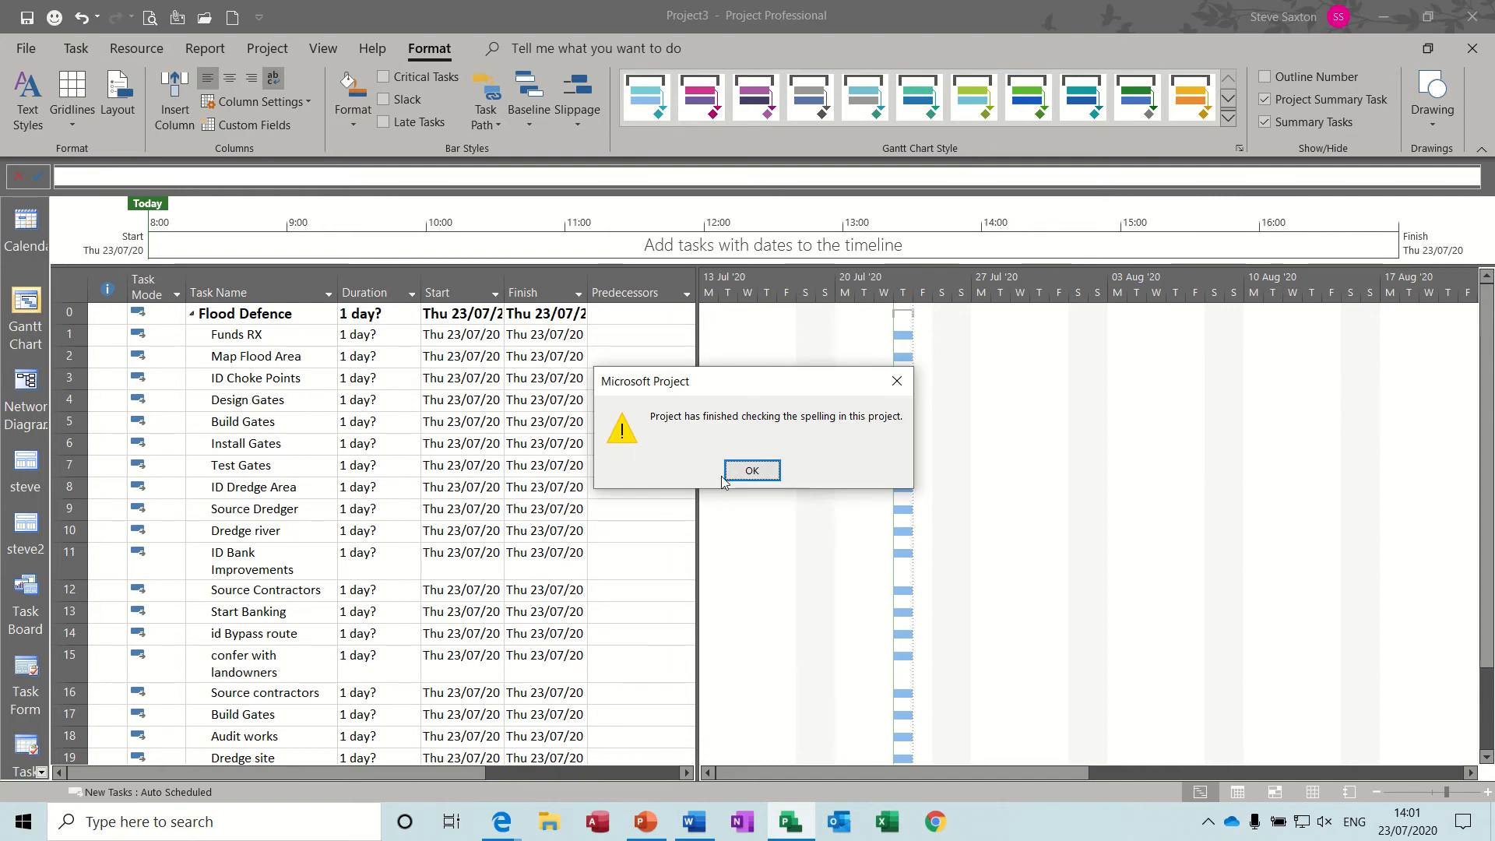
click(751, 470)
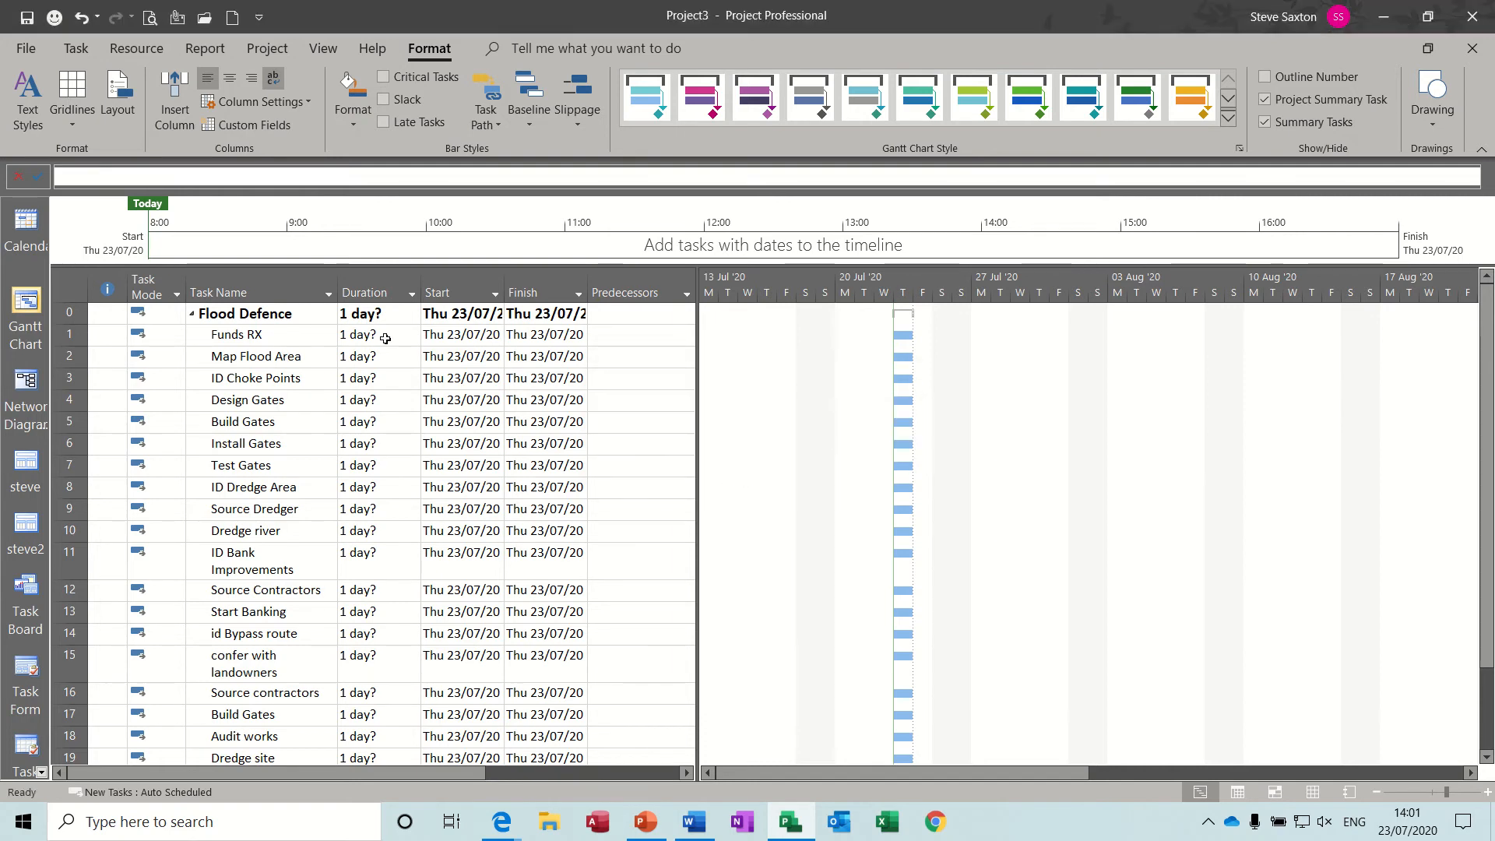
- Set the duration of Funds RX to 0 days and of Map Flood Area to 5 days
click(357, 337)
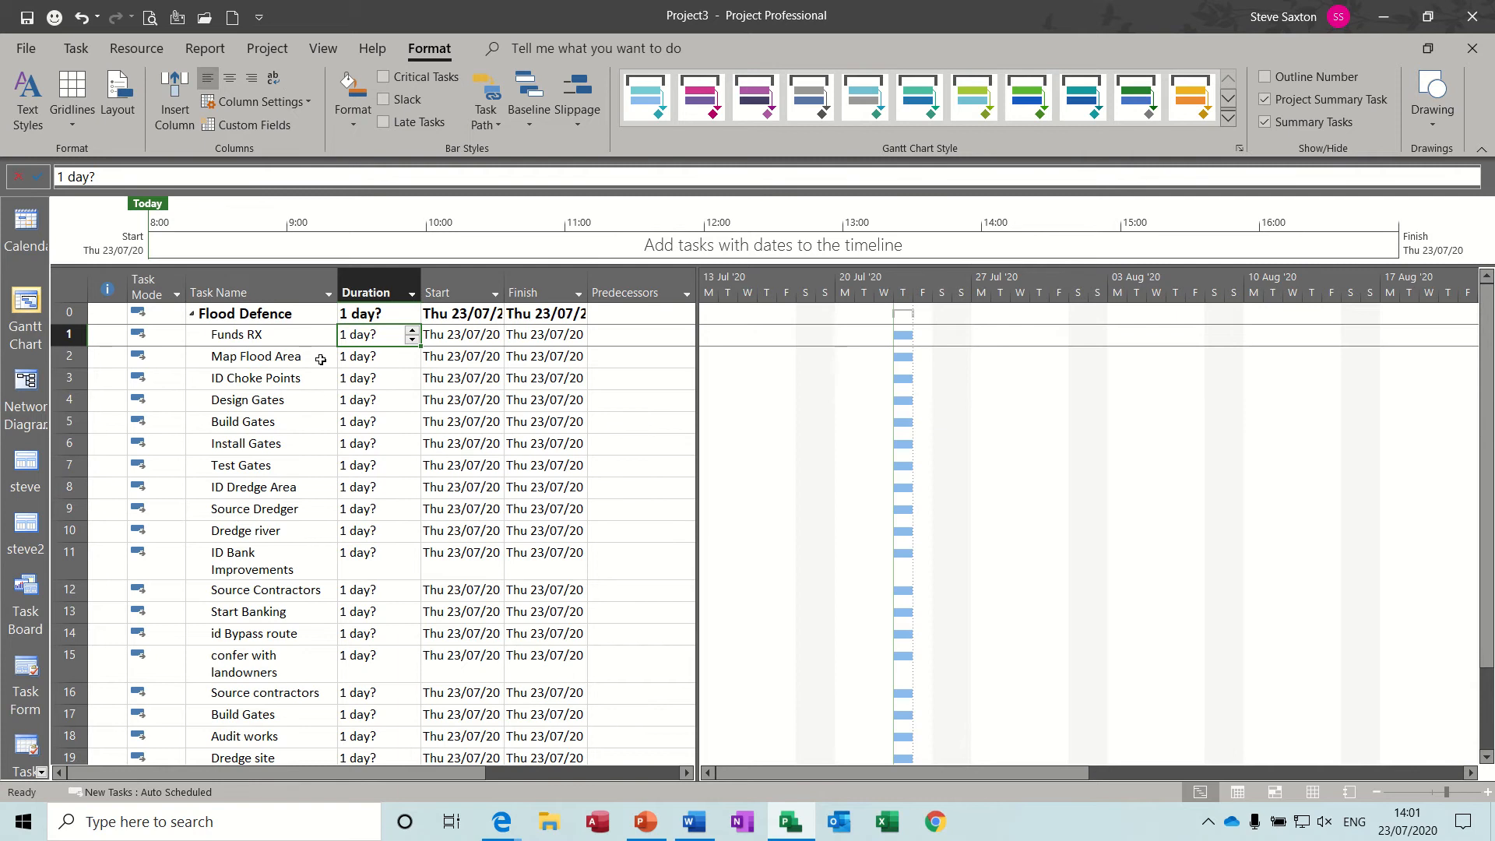
text(0)
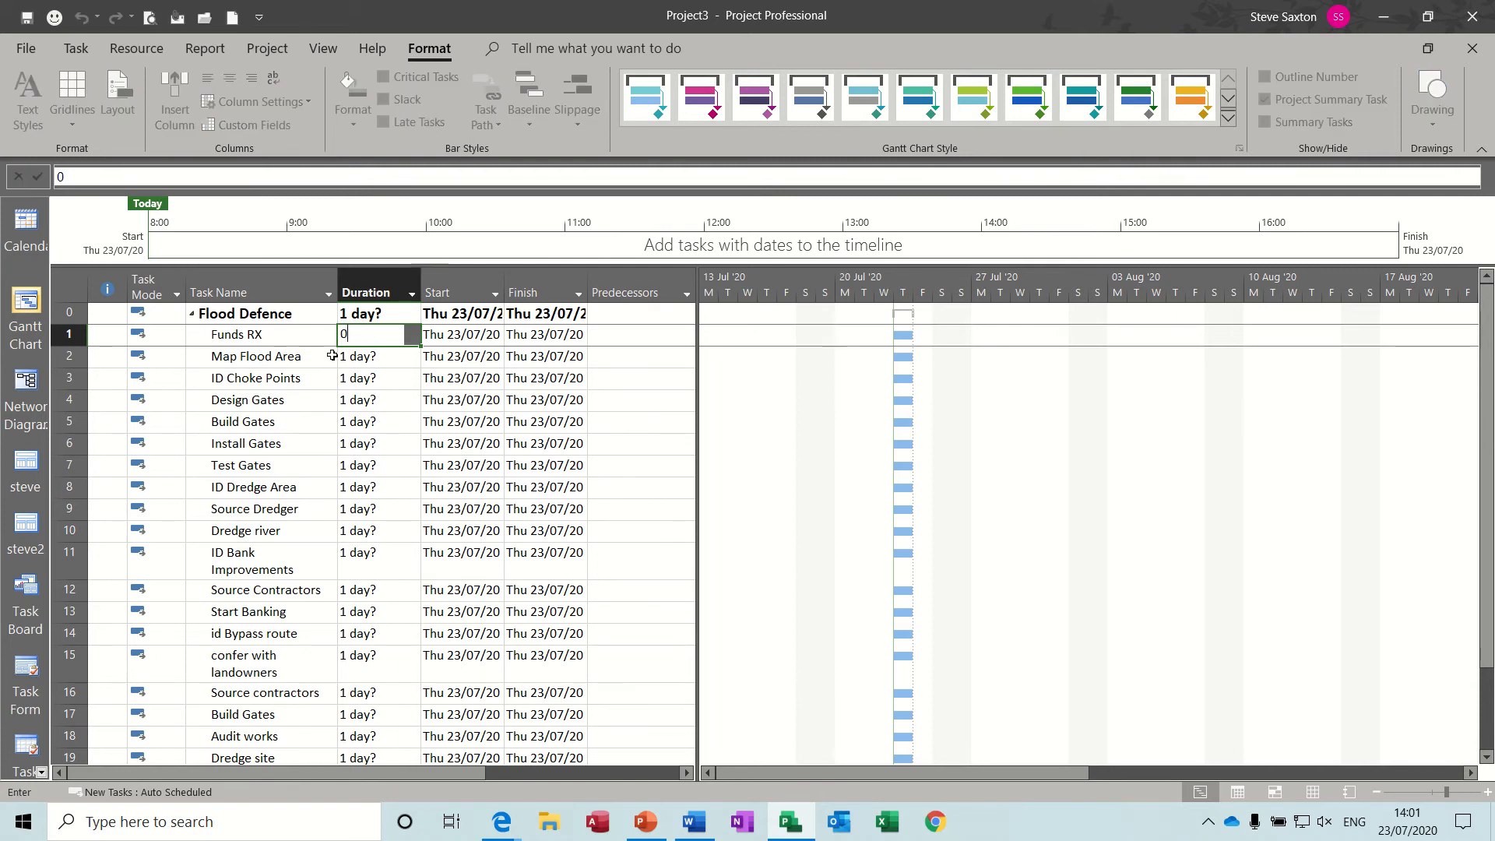
click(288, 356)
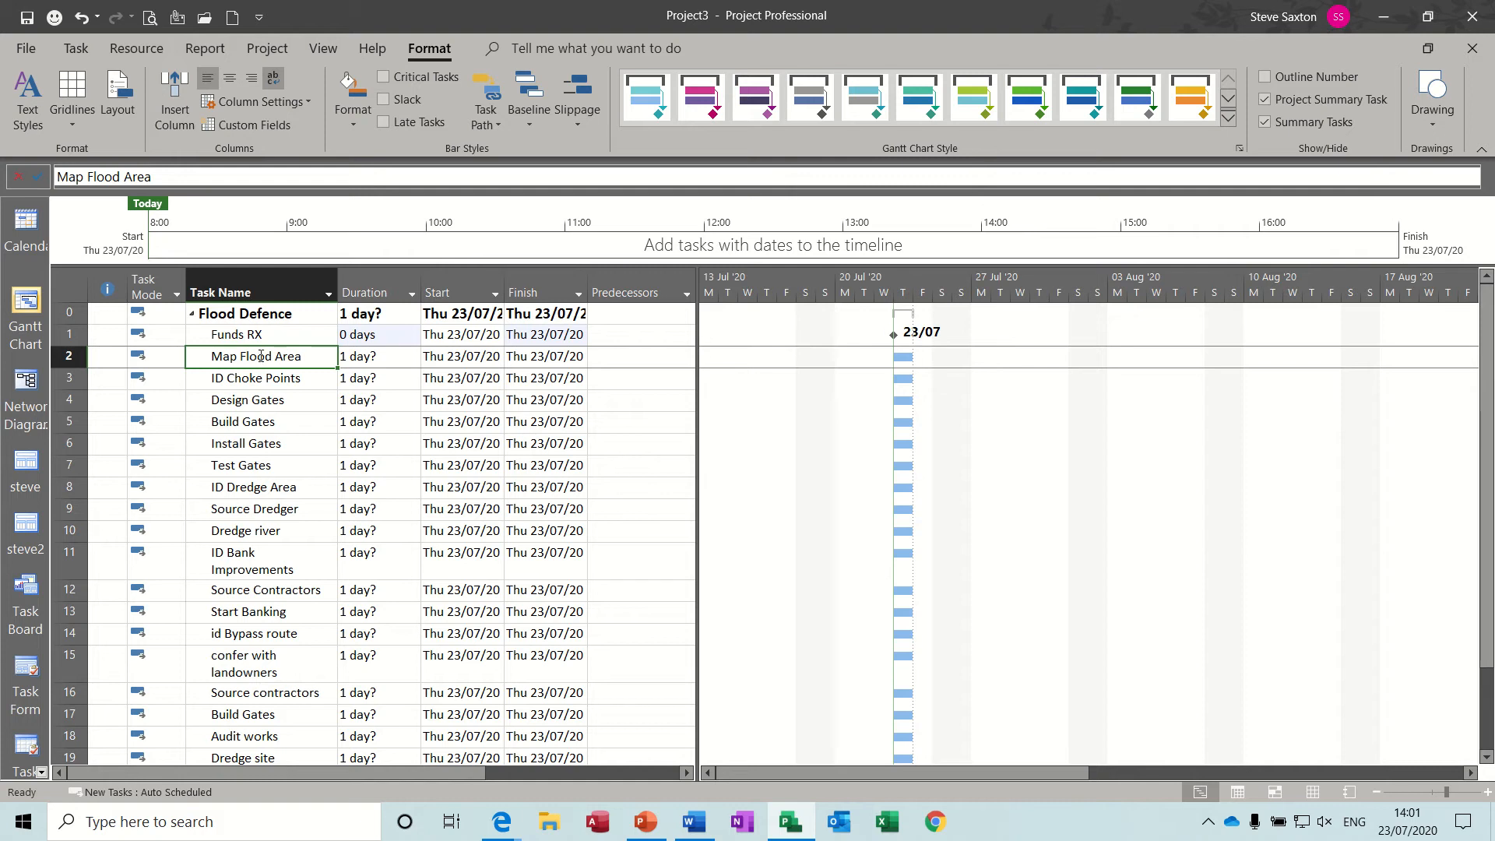
click(366, 358)
text(5)
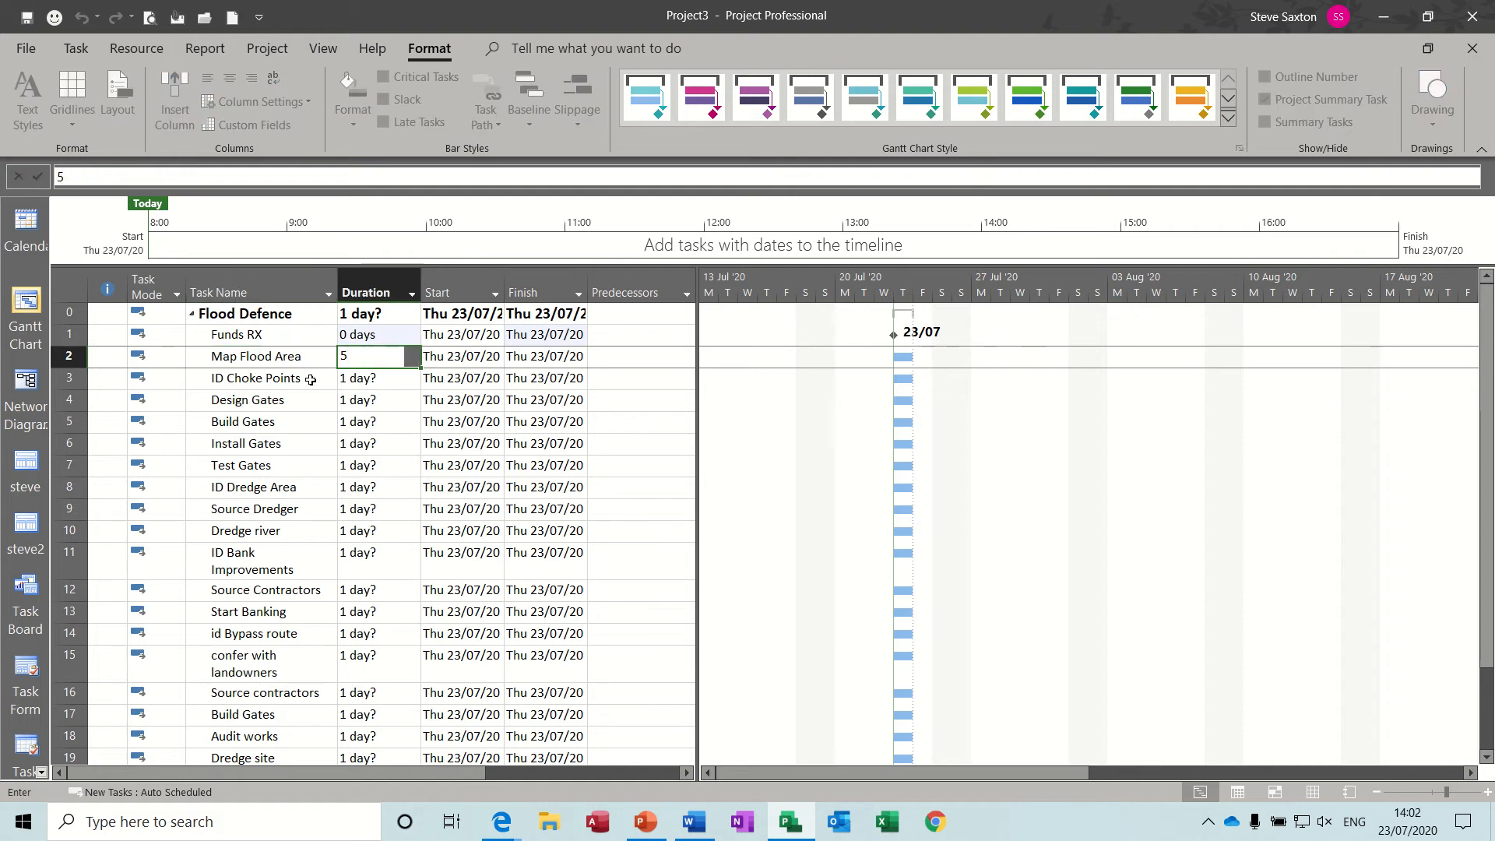
click(278, 379)
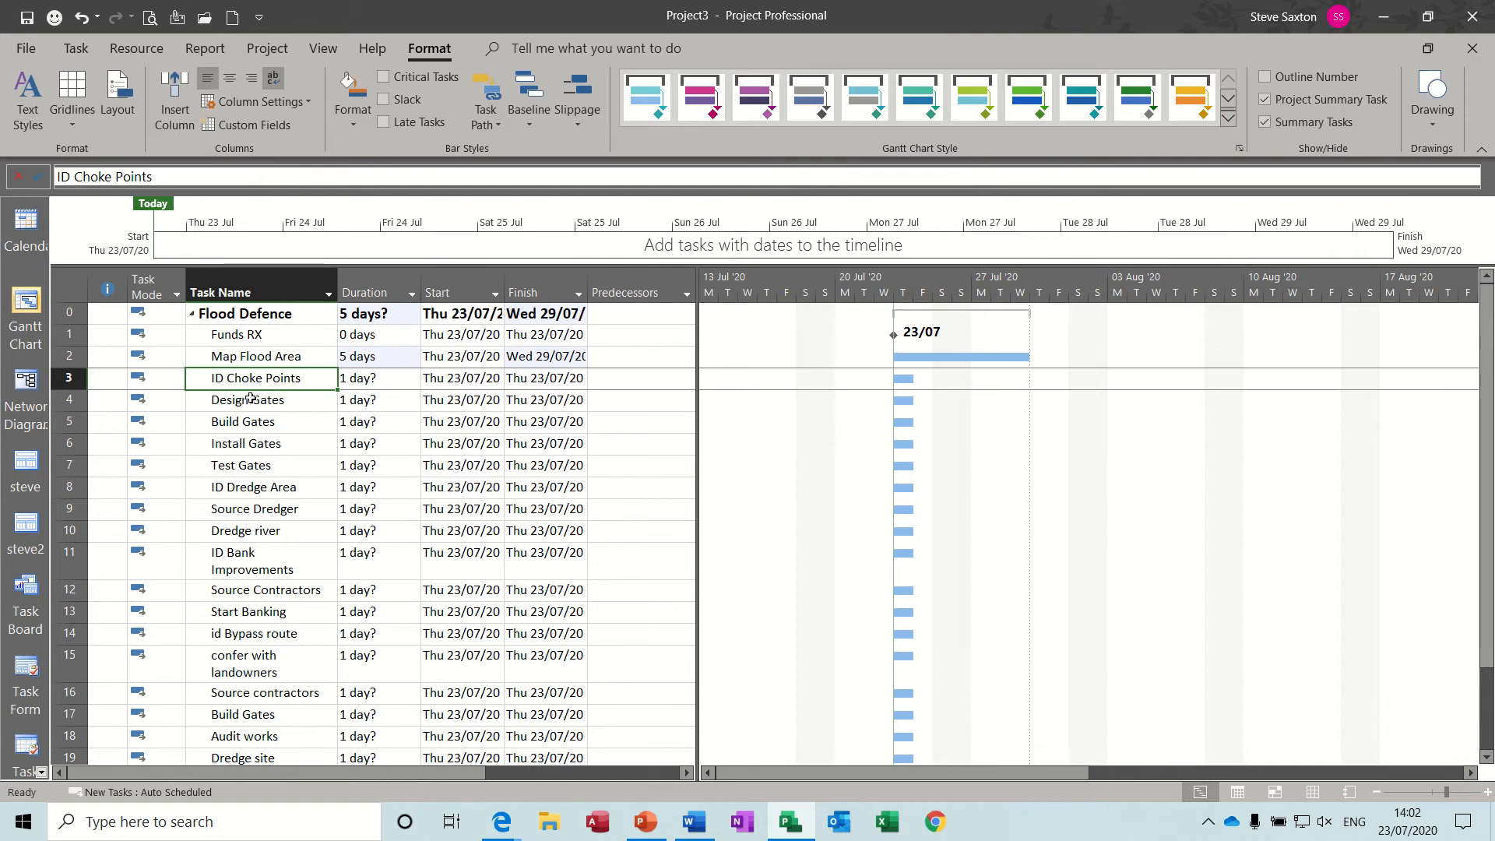
- Indent the tasks Design Gates through Test Gates as subtasks of ID Choke Points
click(278, 400)
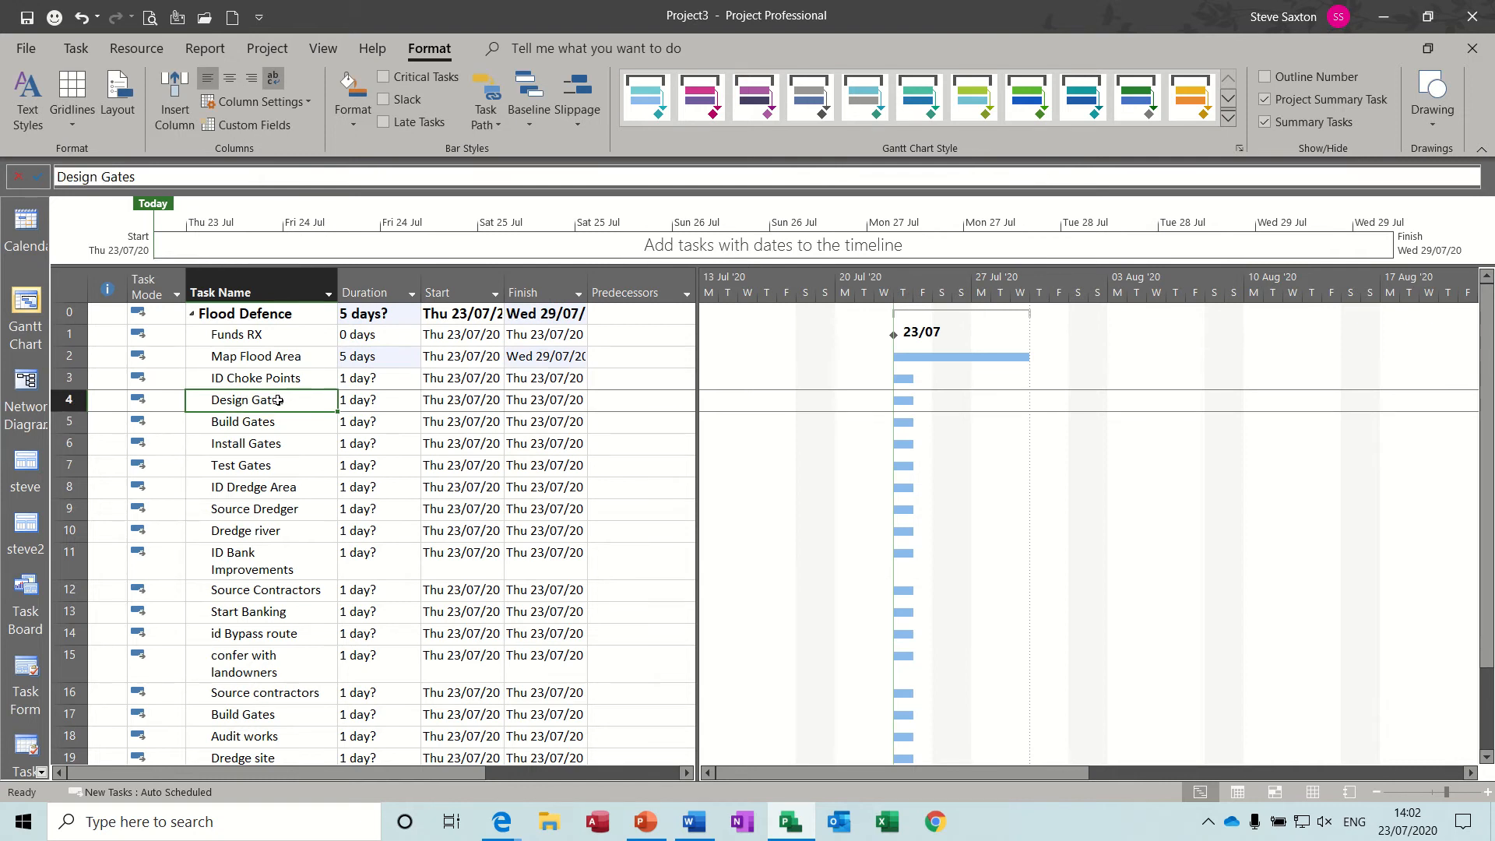
drag(278, 412, 270, 465)
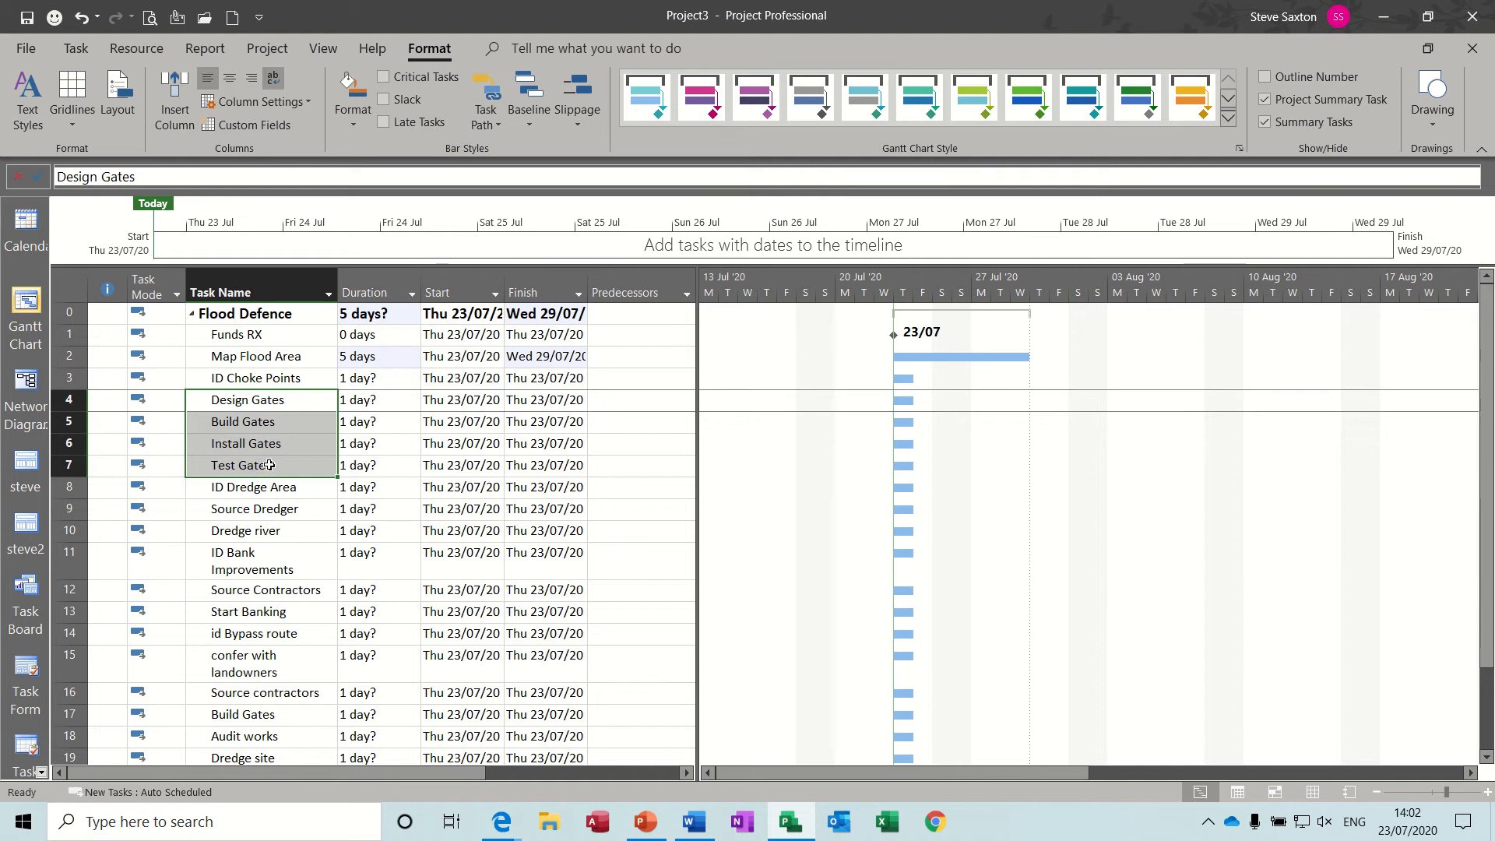
click(78, 50)
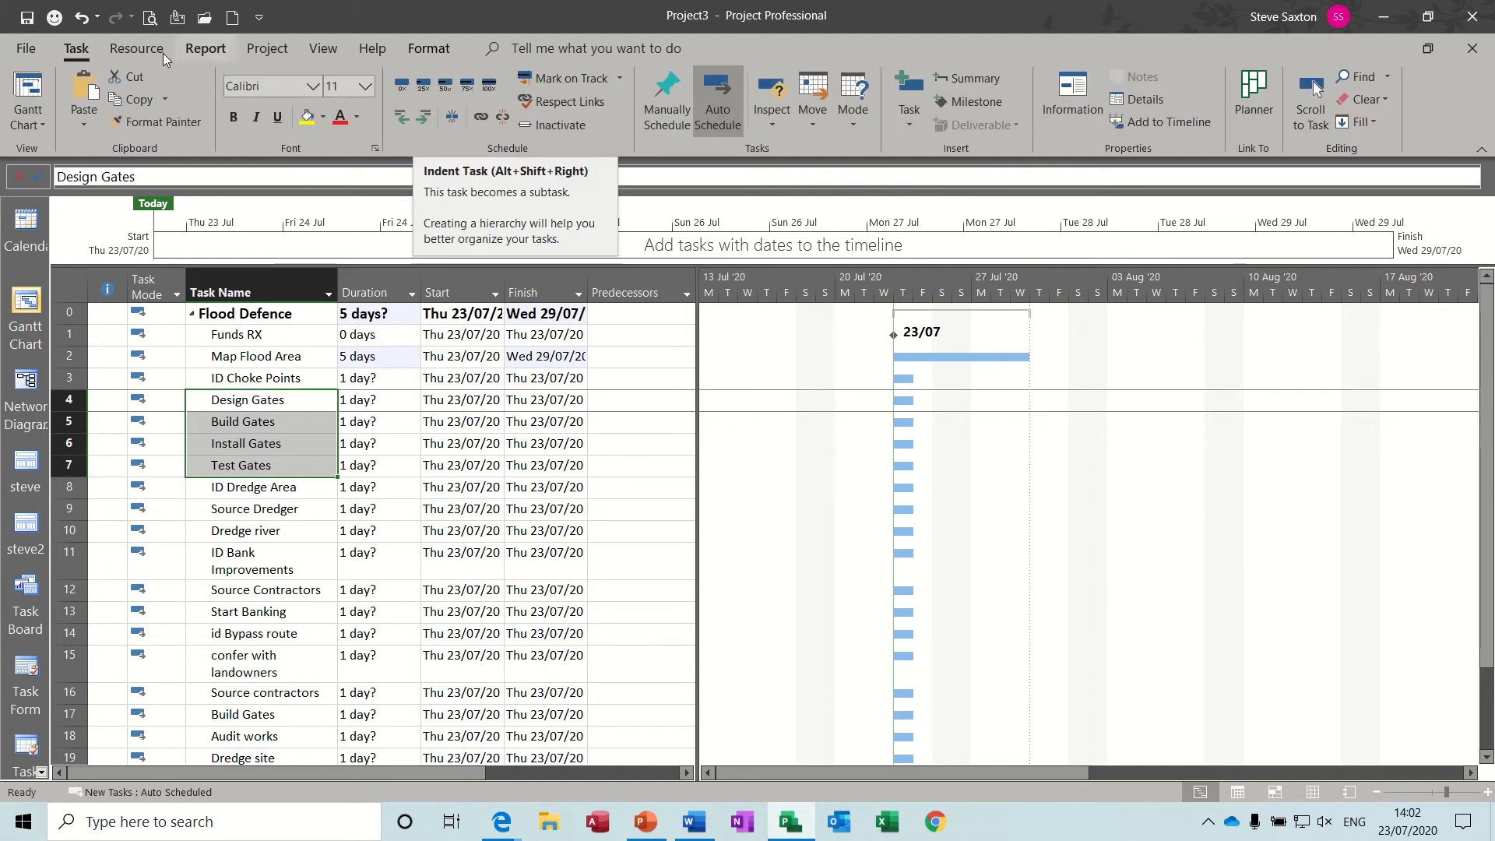
click(421, 121)
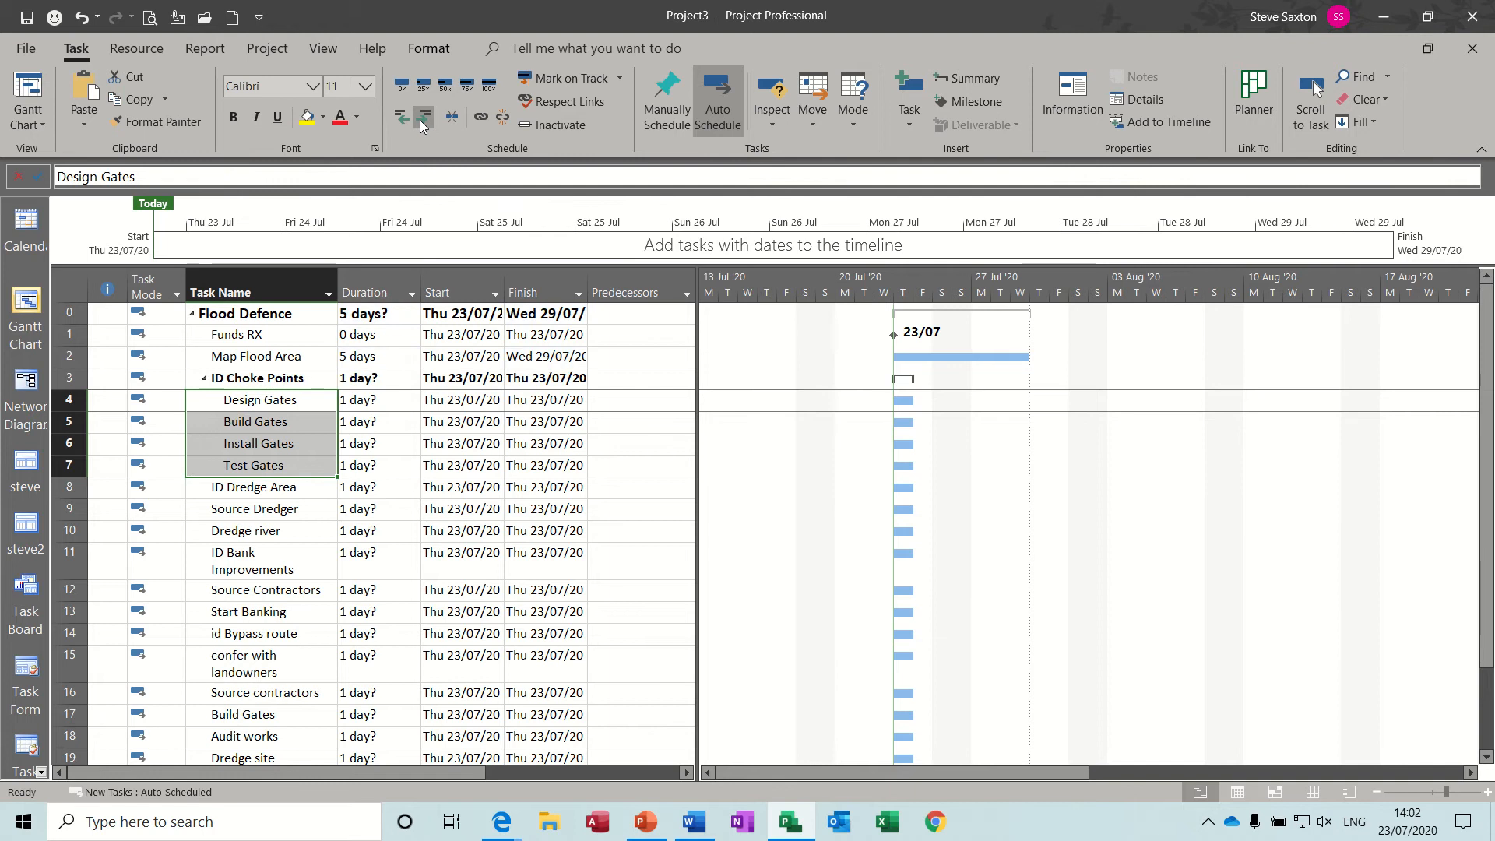
- Set the durations under ID Choke Points: Design Gates 2 days, Build Gates 4 days, Install Gates 2 days, Test Gates 1 day
click(368, 401)
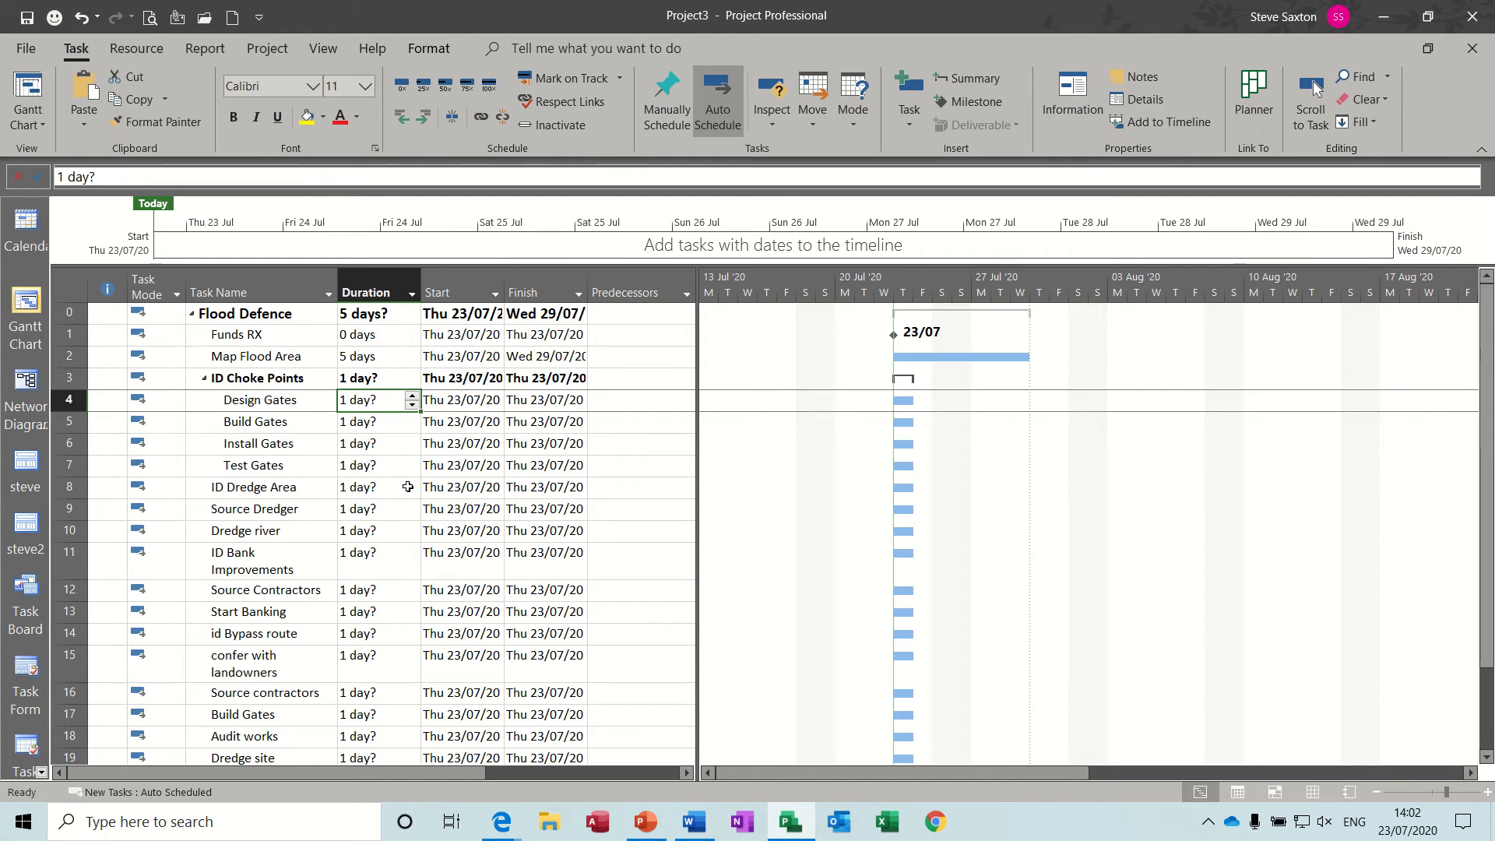
text(2)
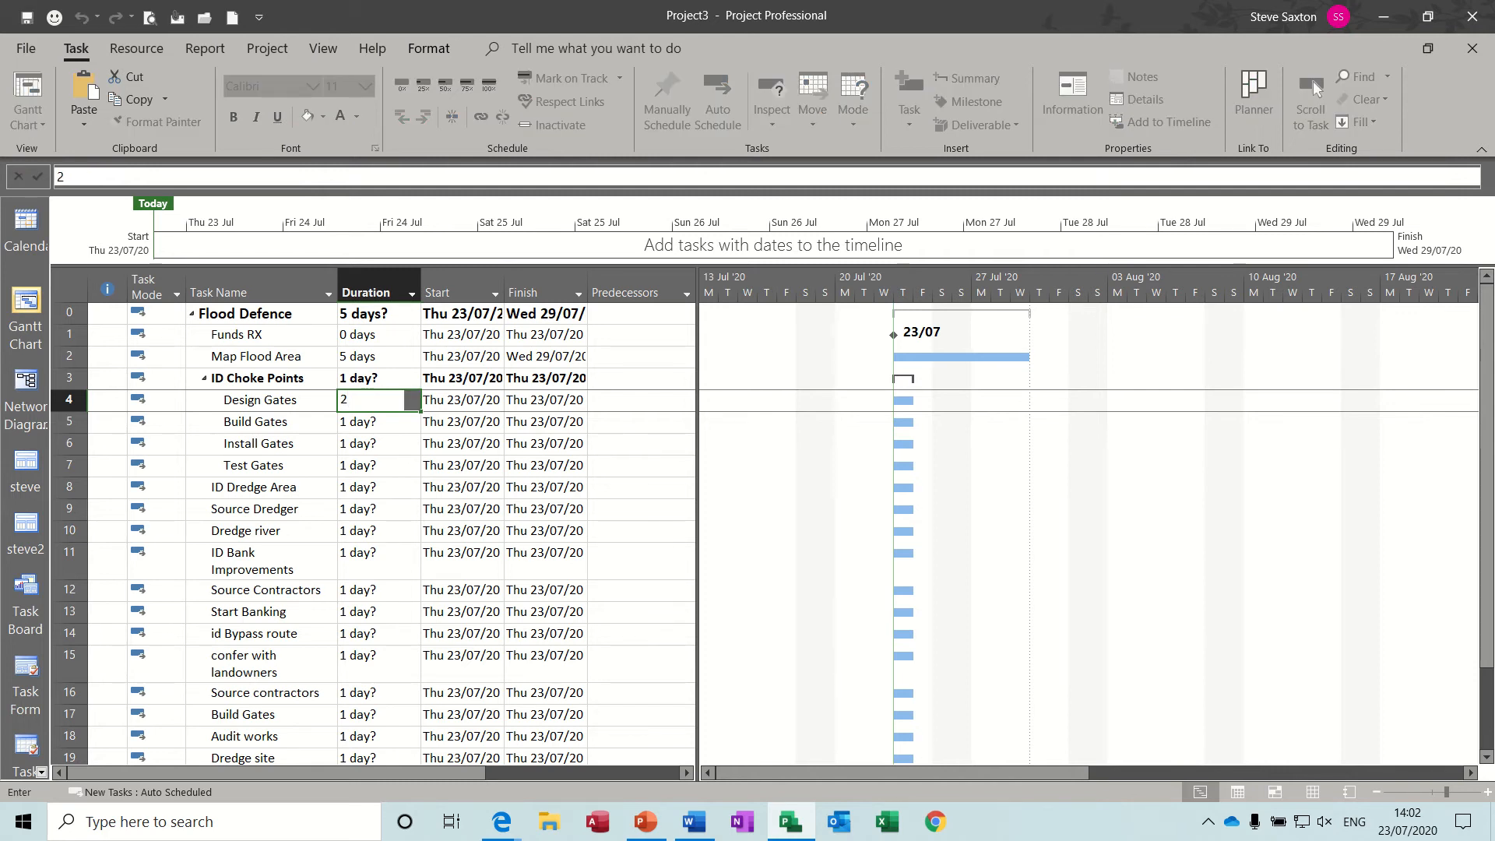
key(Return)
text(4)
key(Return)
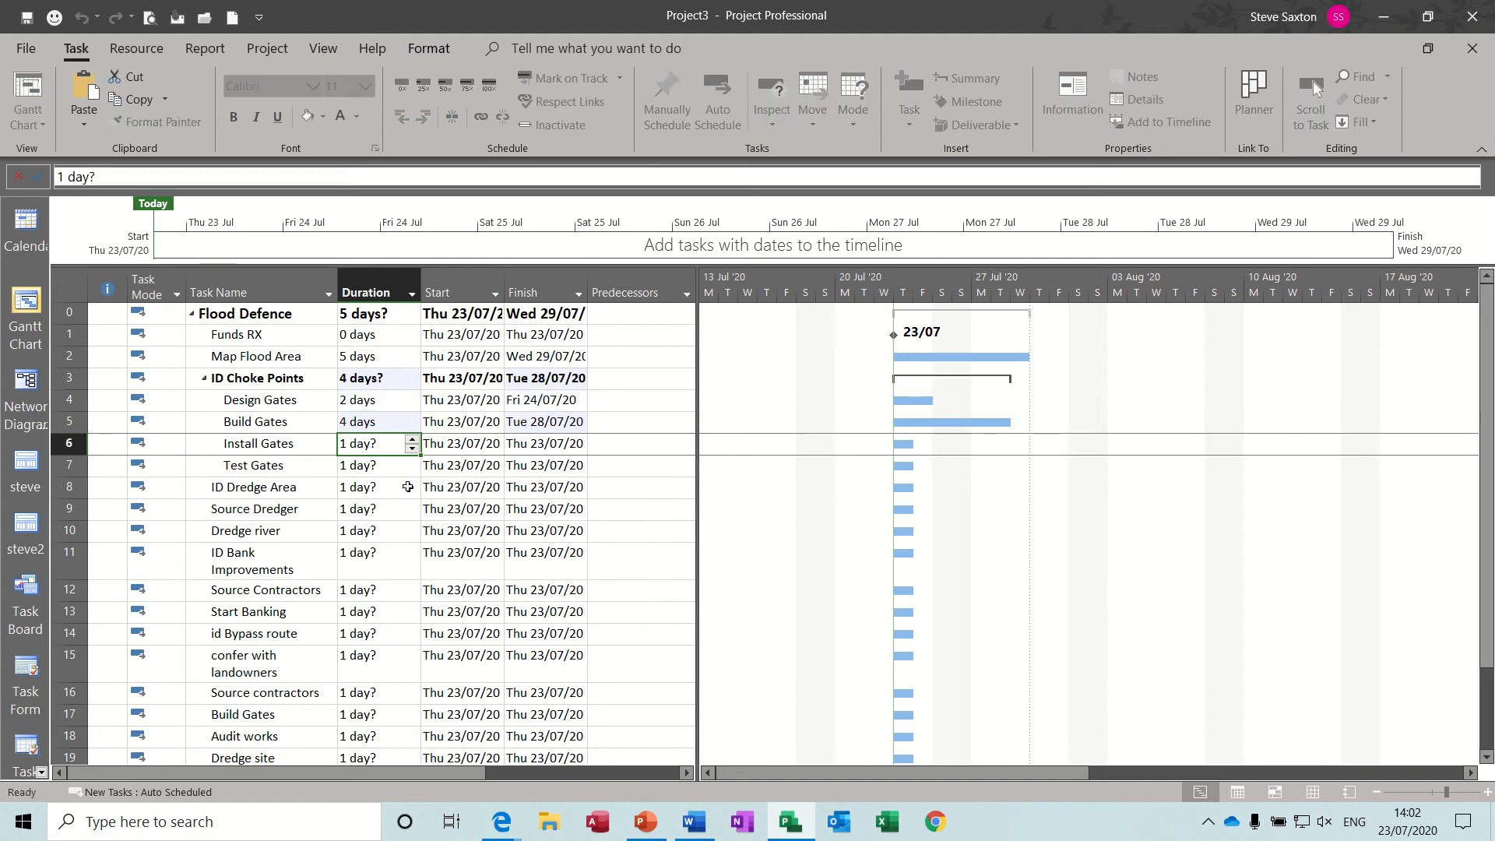
text(2)
key(Return)
text(1)
key(Return)
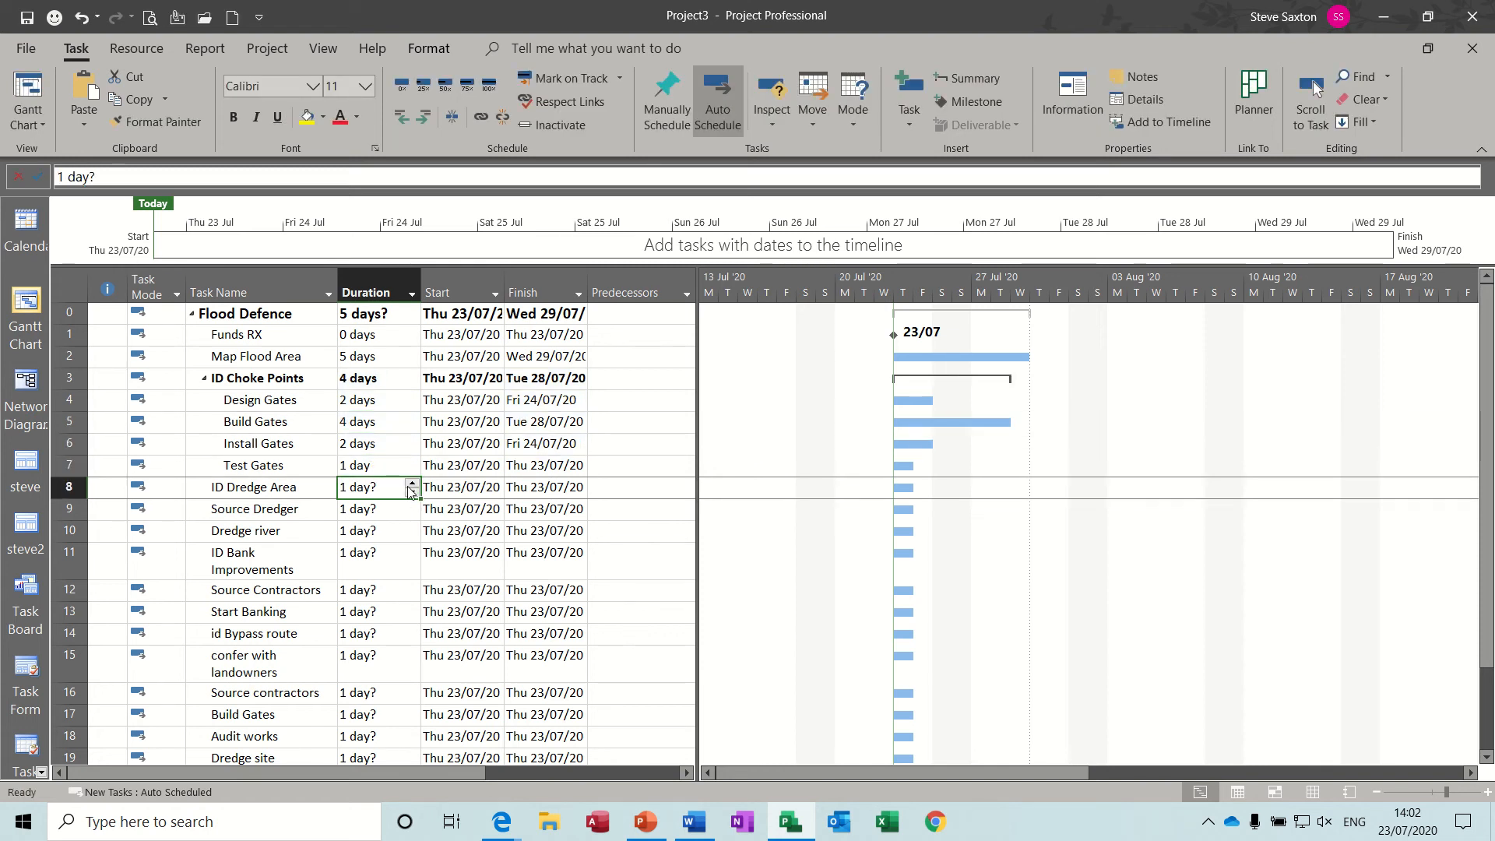
- Make Source Dredger and Dredge river subtasks of ID Dredge Area, with durations of 5 and 10 days respectively
click(268, 506)
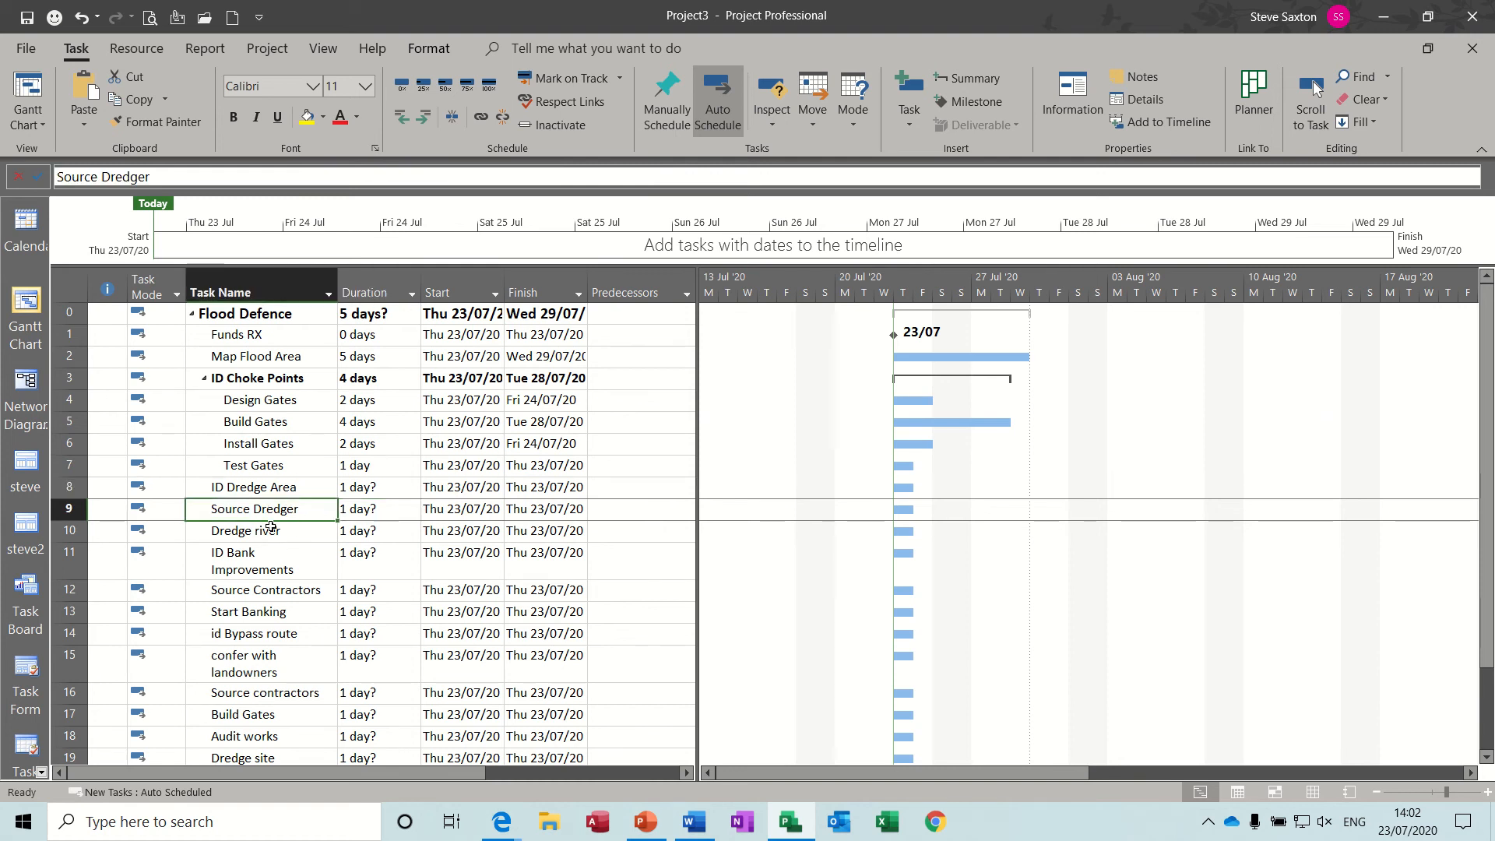
drag(267, 509, 266, 536)
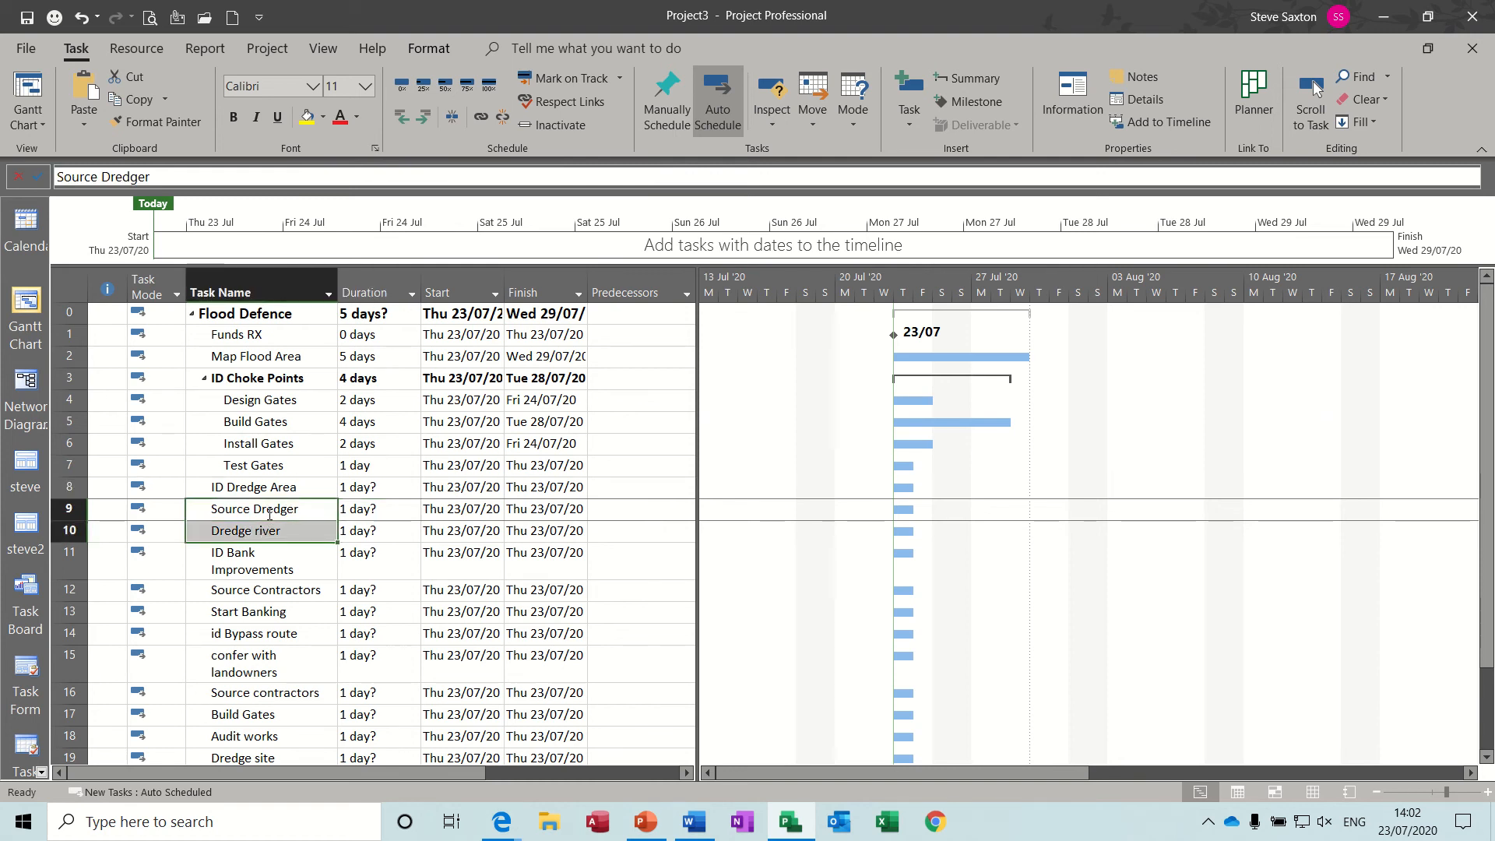
click(423, 117)
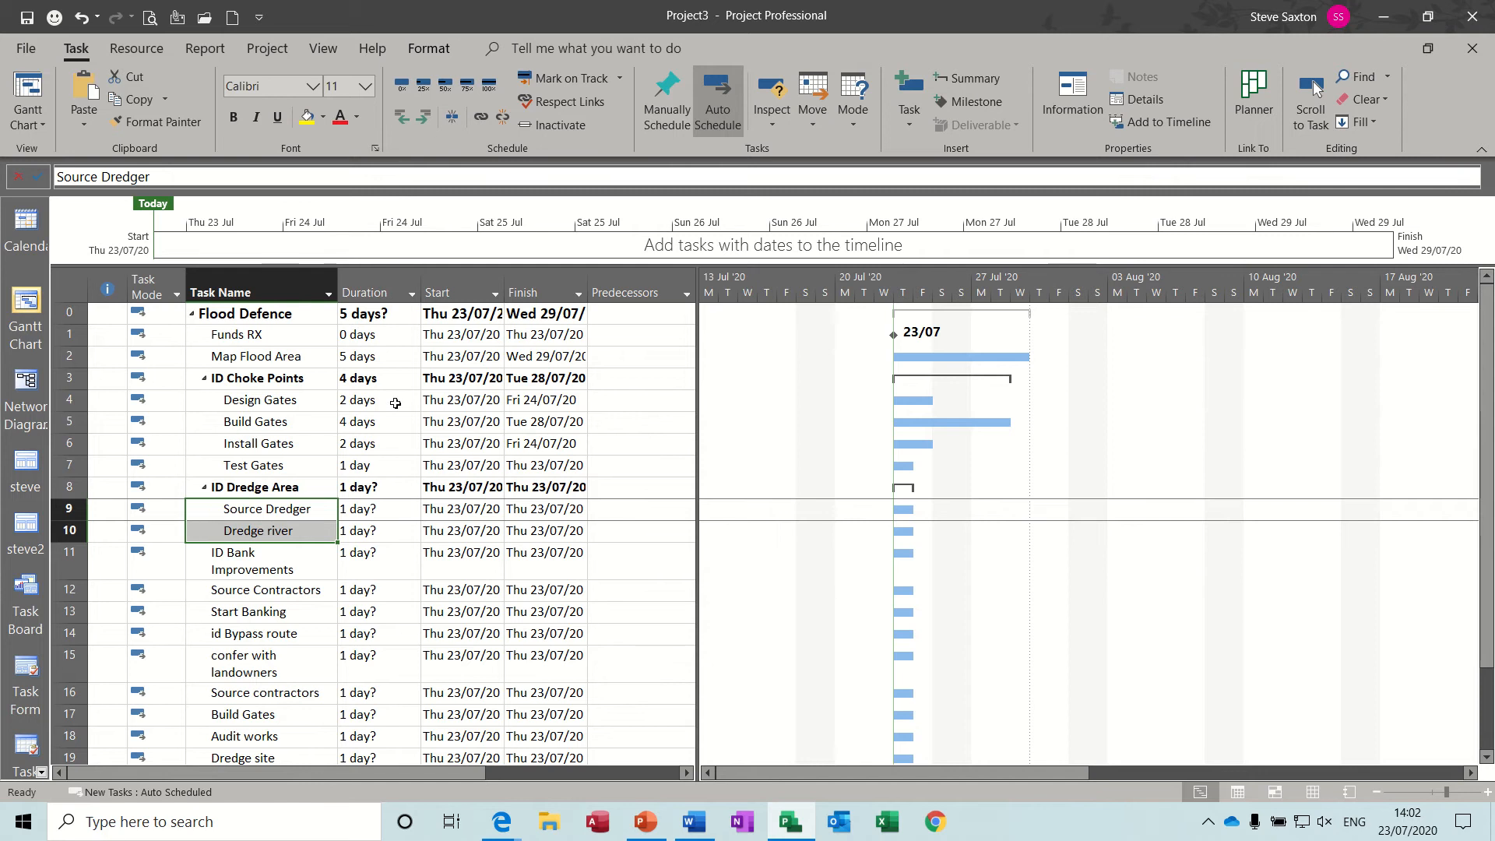
click(373, 509)
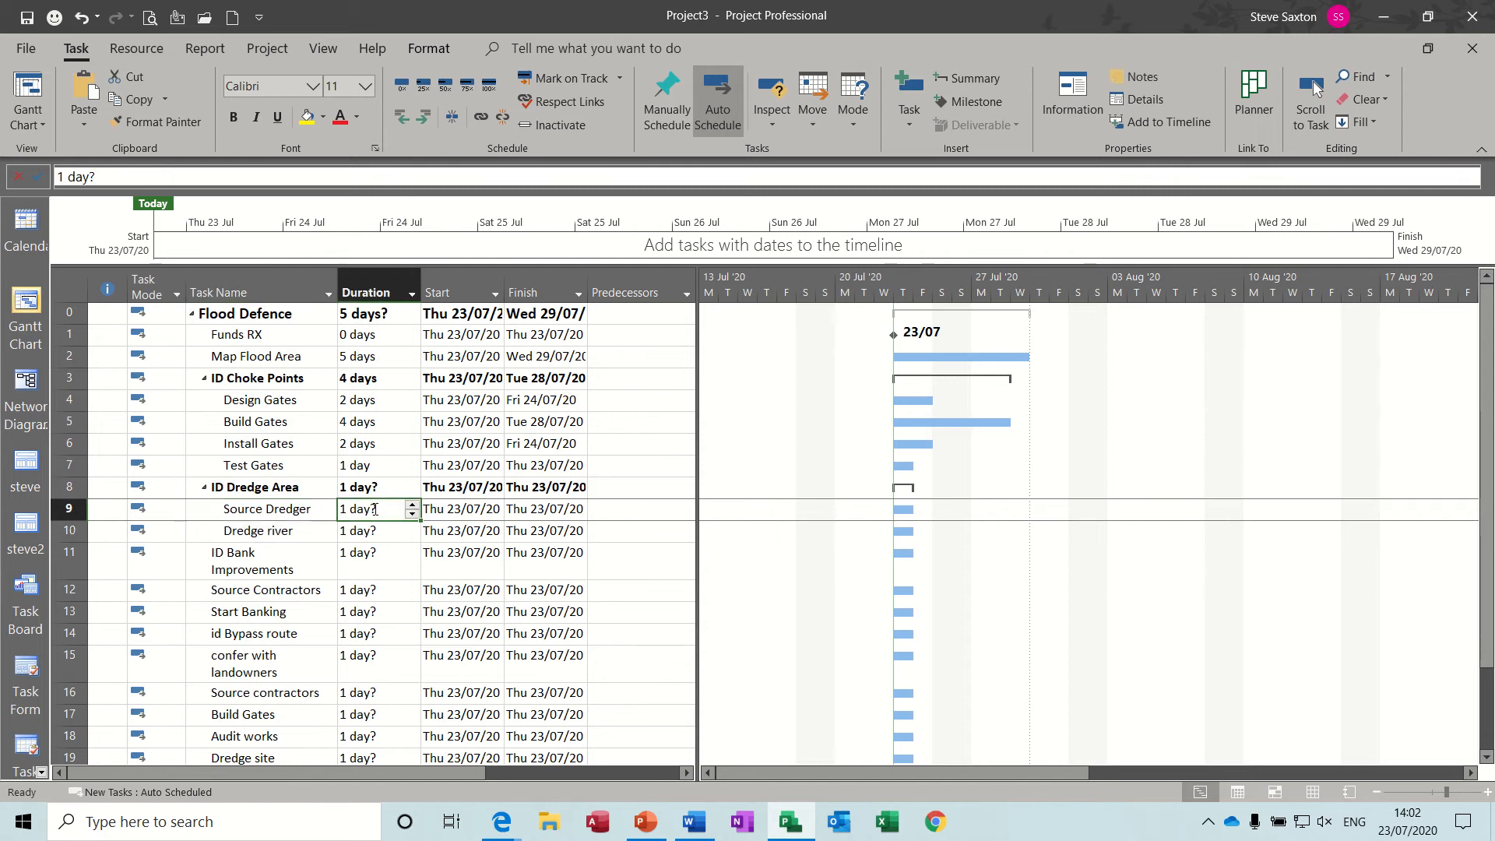
text(5)
key(Return)
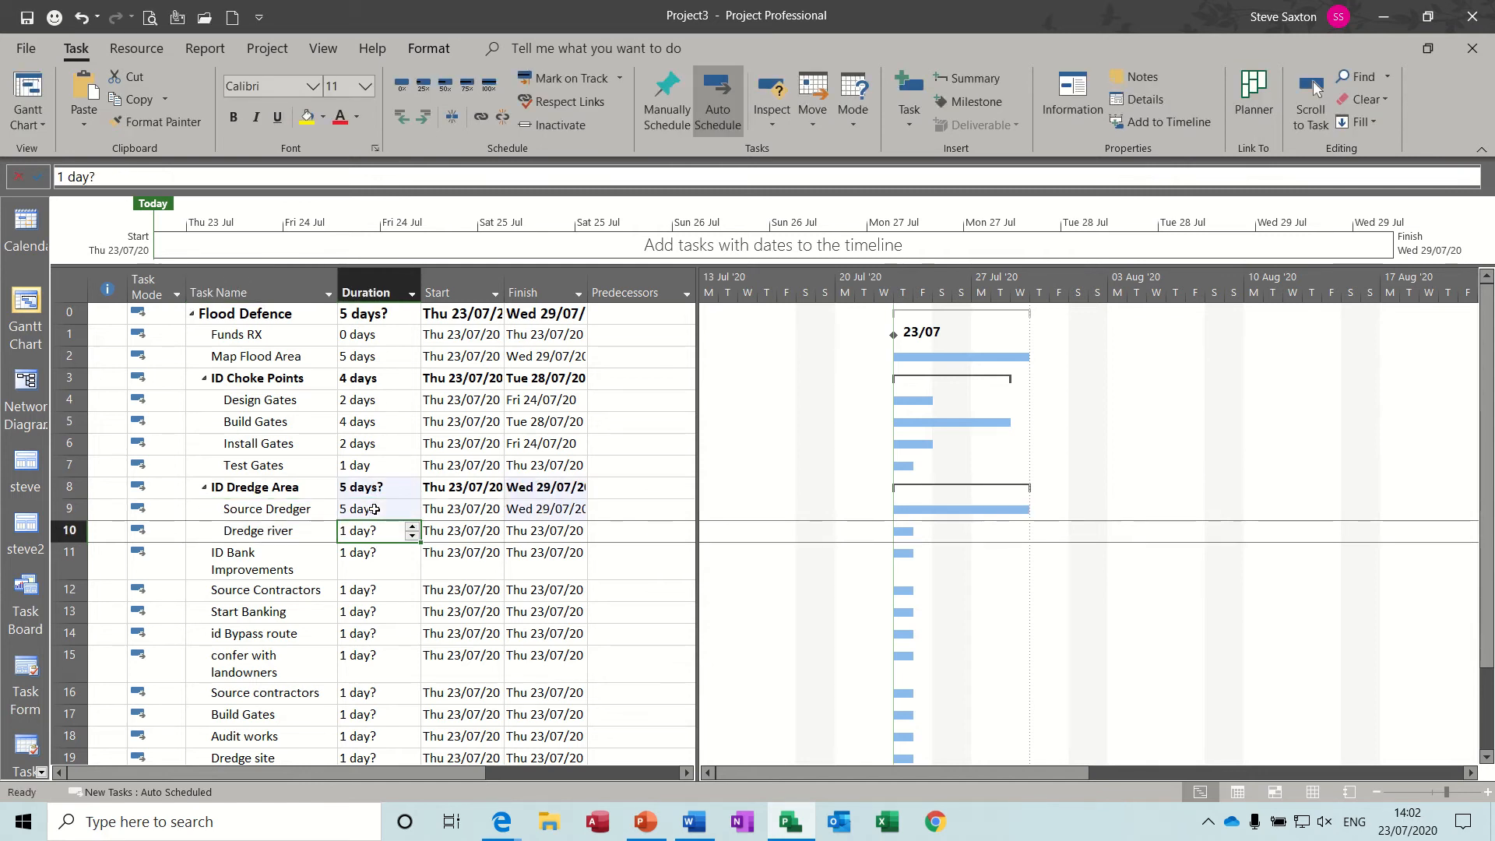
text(10)
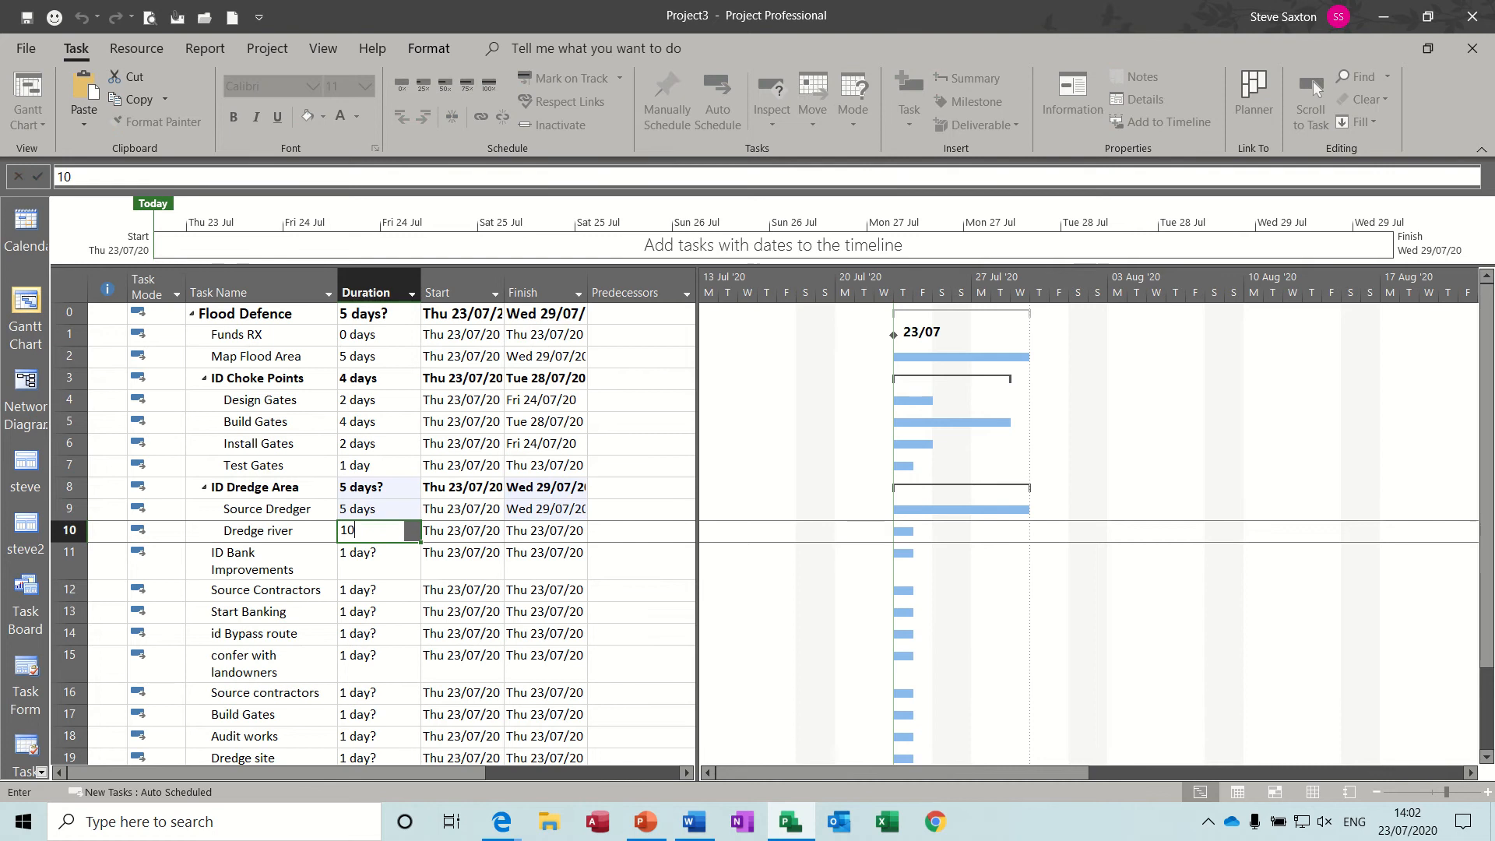
key(Return)
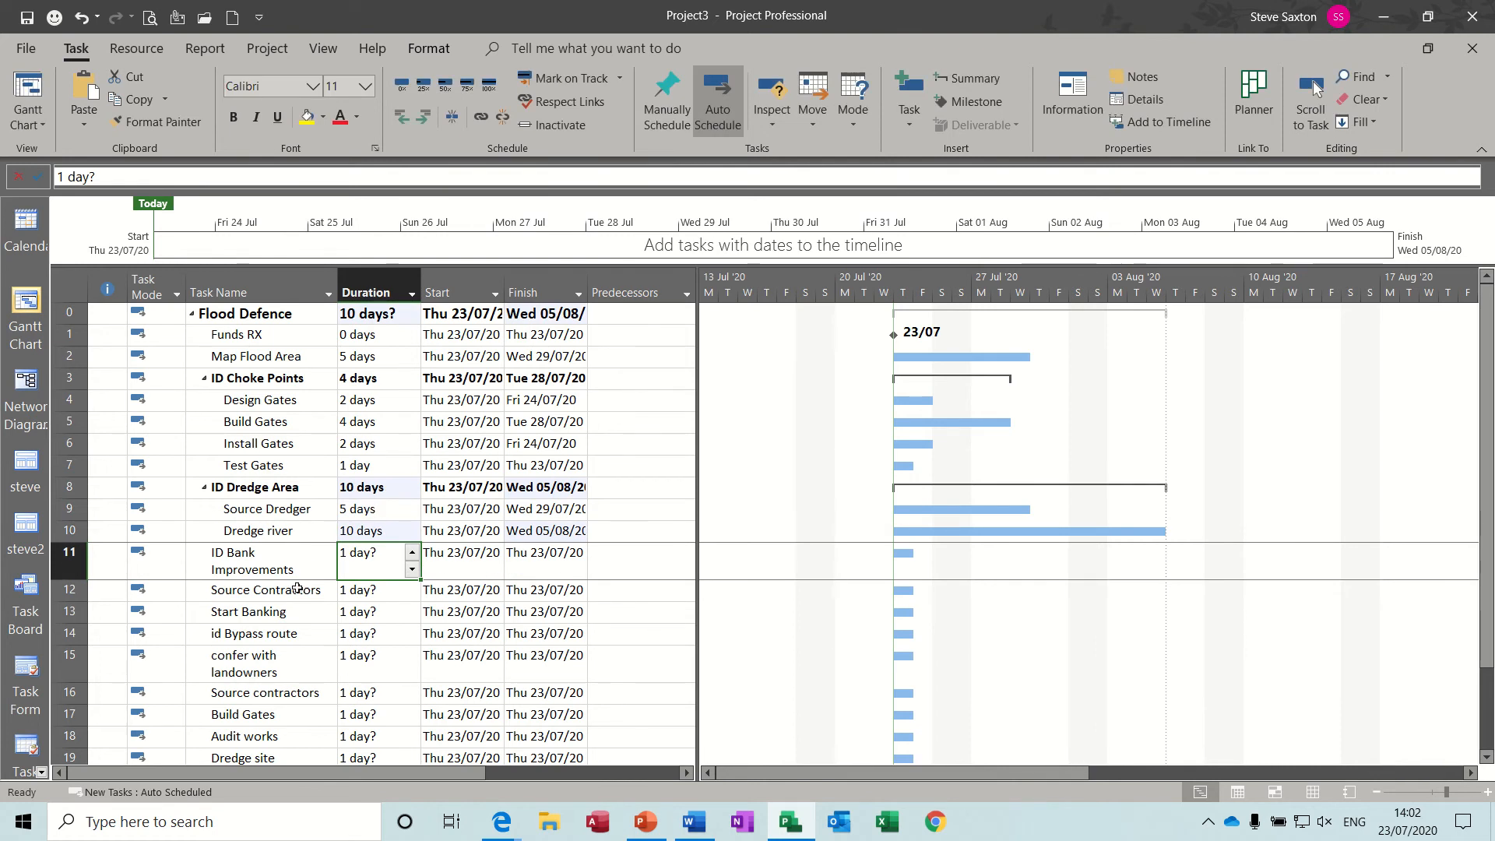
- Make Source Contractors and Start Banking subtasks of ID Bank Improvements, with durations of 2 and 10 days respectively
drag(299, 590, 295, 617)
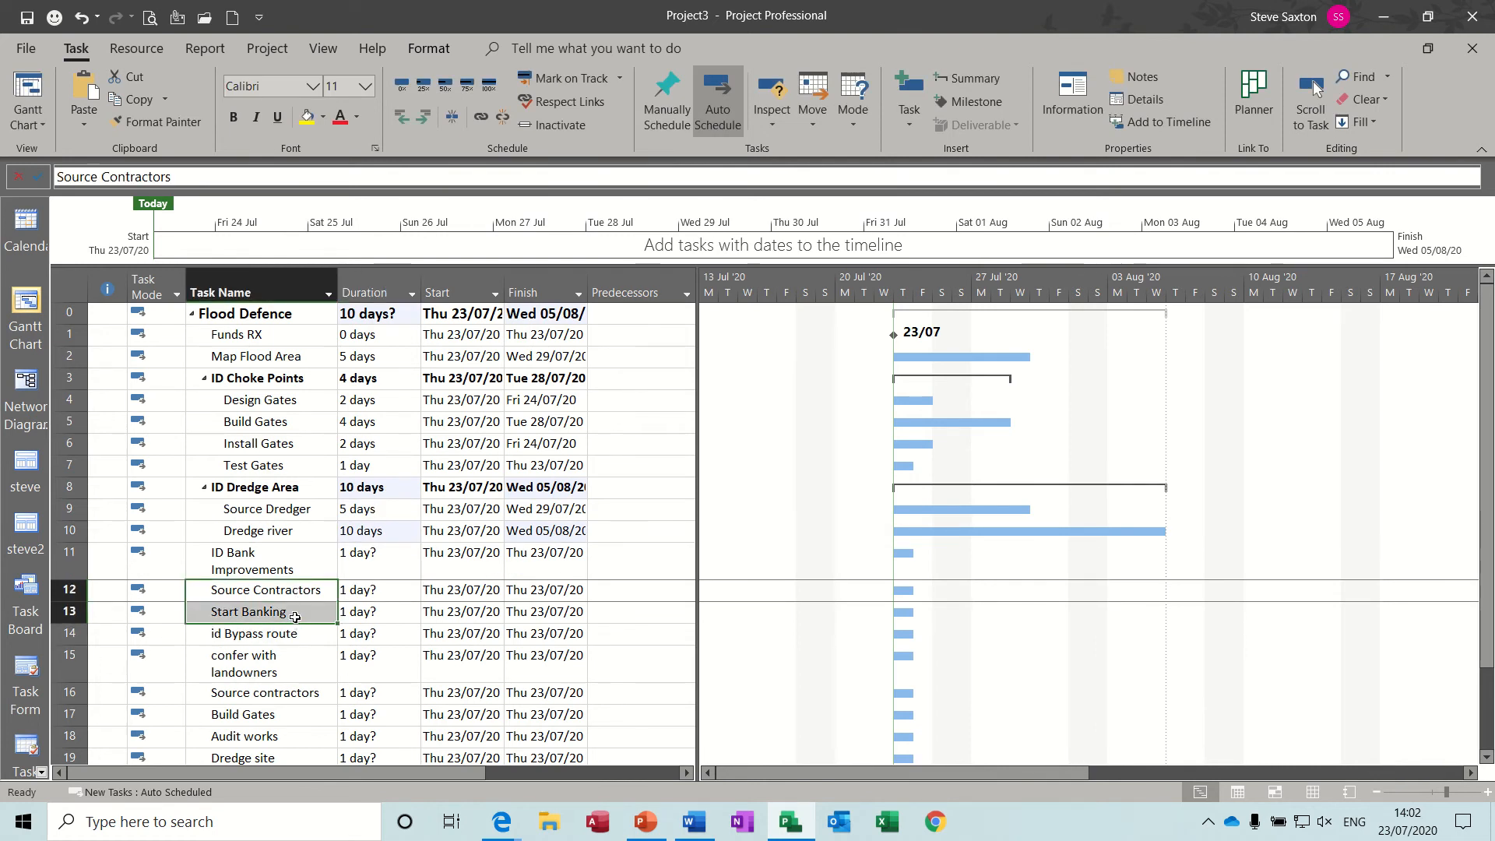
click(423, 116)
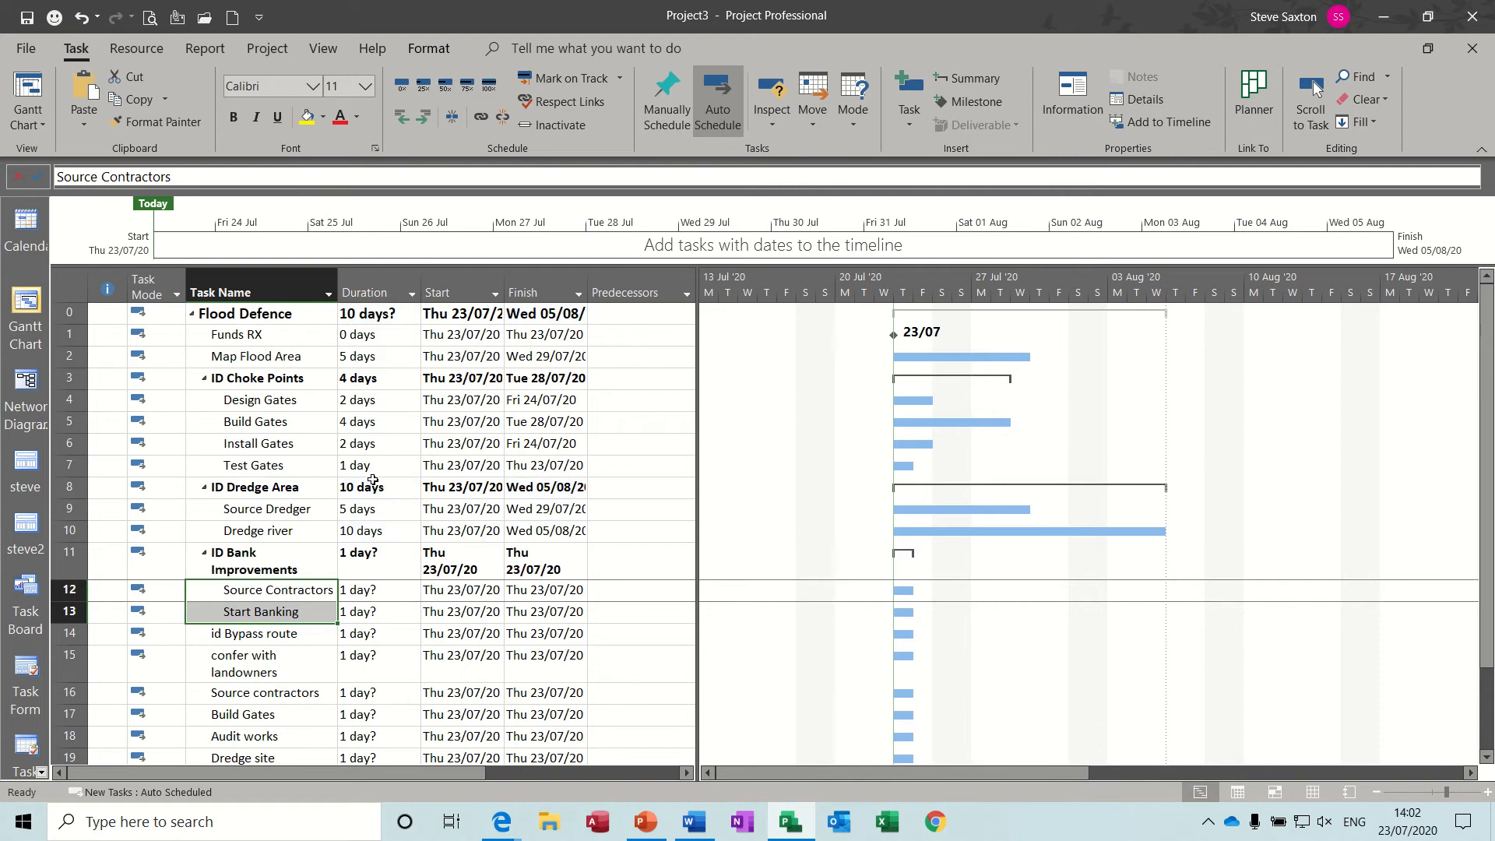
click(377, 591)
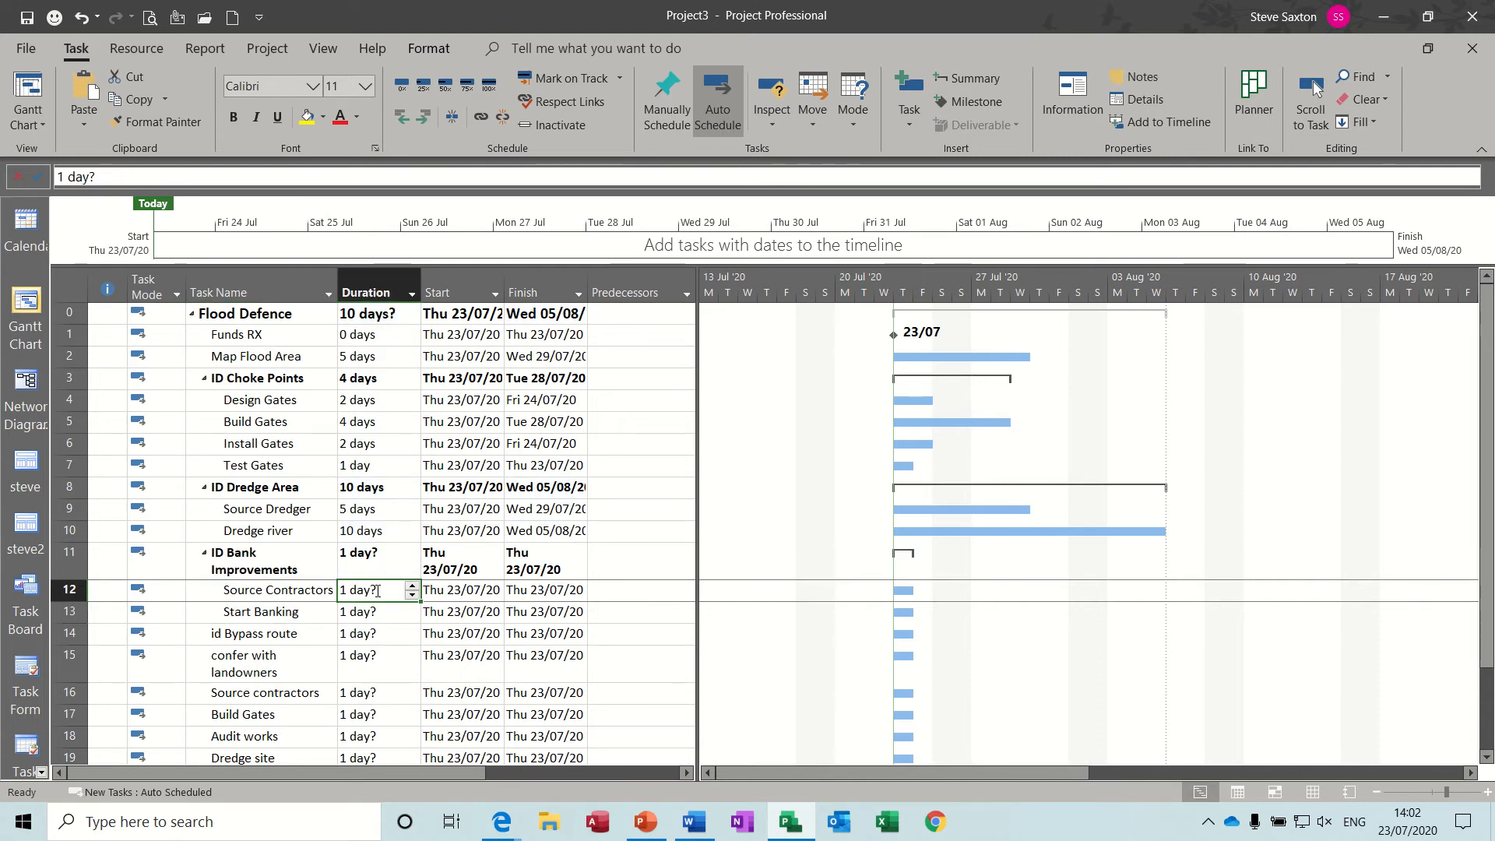
text(2)
key(Return)
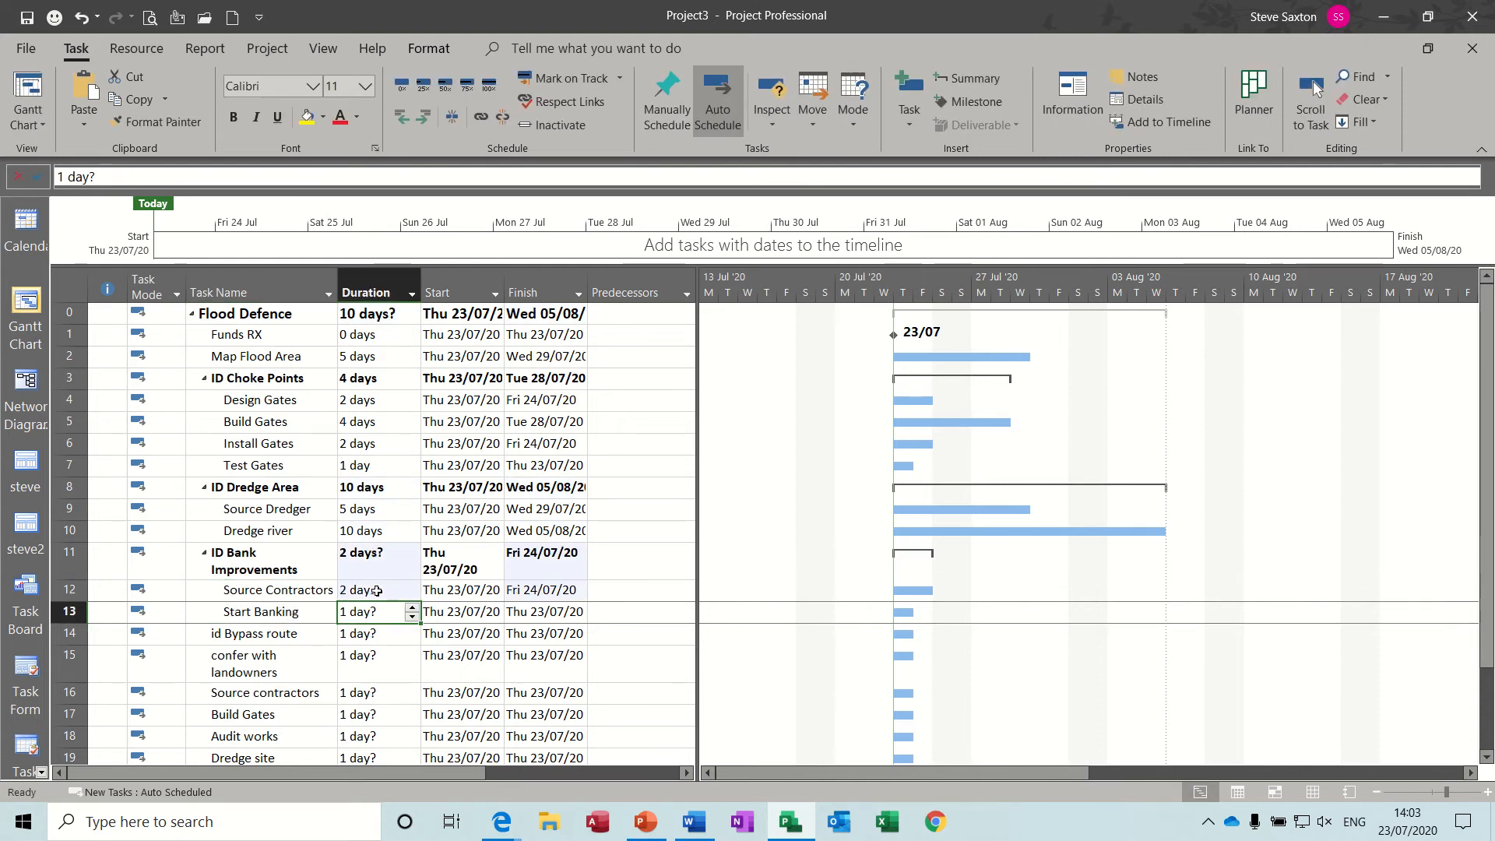
text(10)
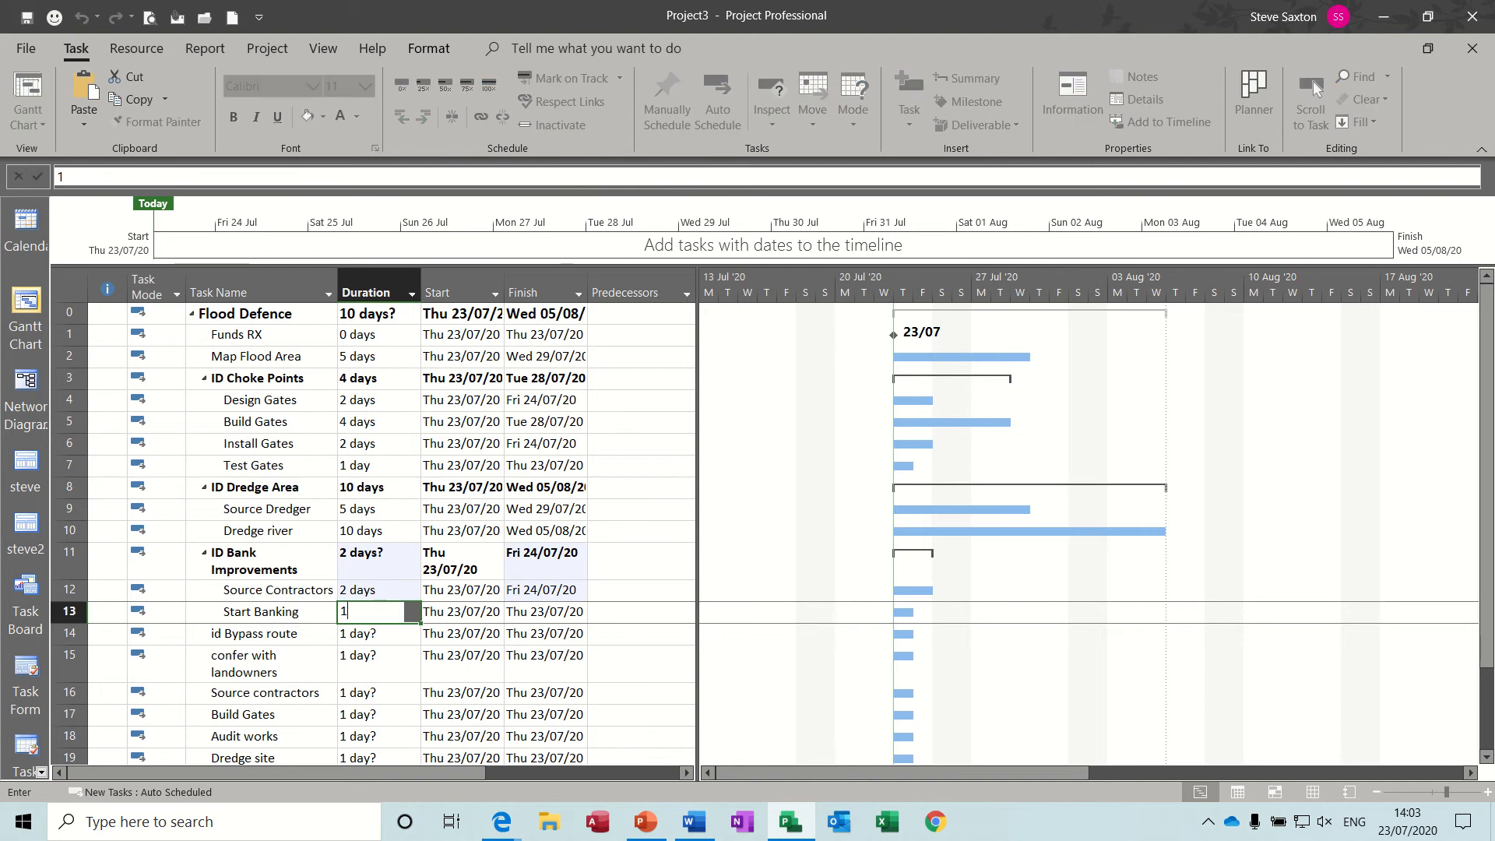
key(Return)
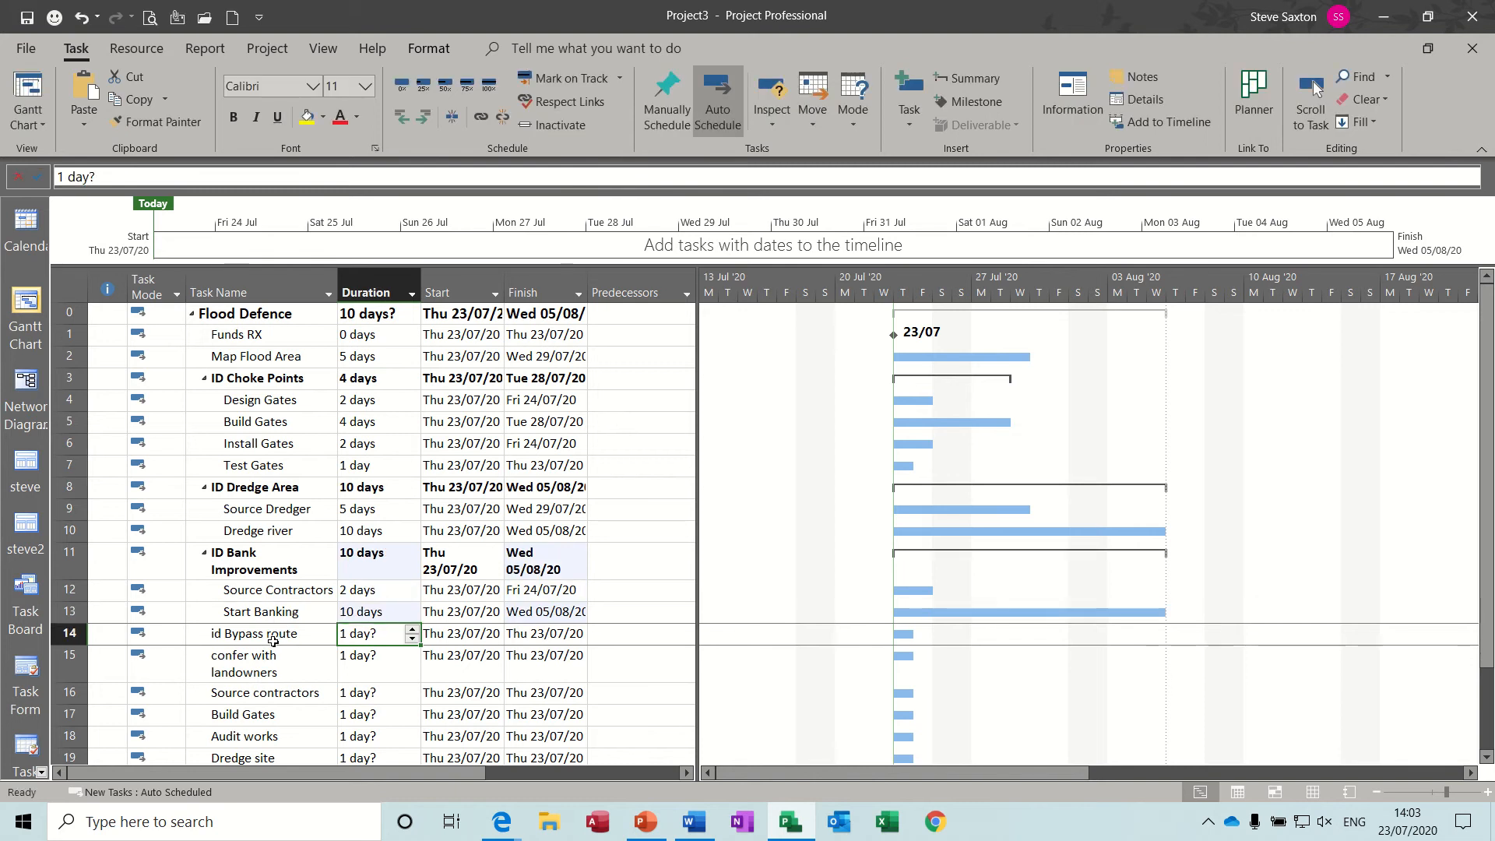
- Make confer with landowners and Source contractors subtasks of id Bypass route, with durations of 2 and 4 days respectively
drag(273, 656, 272, 688)
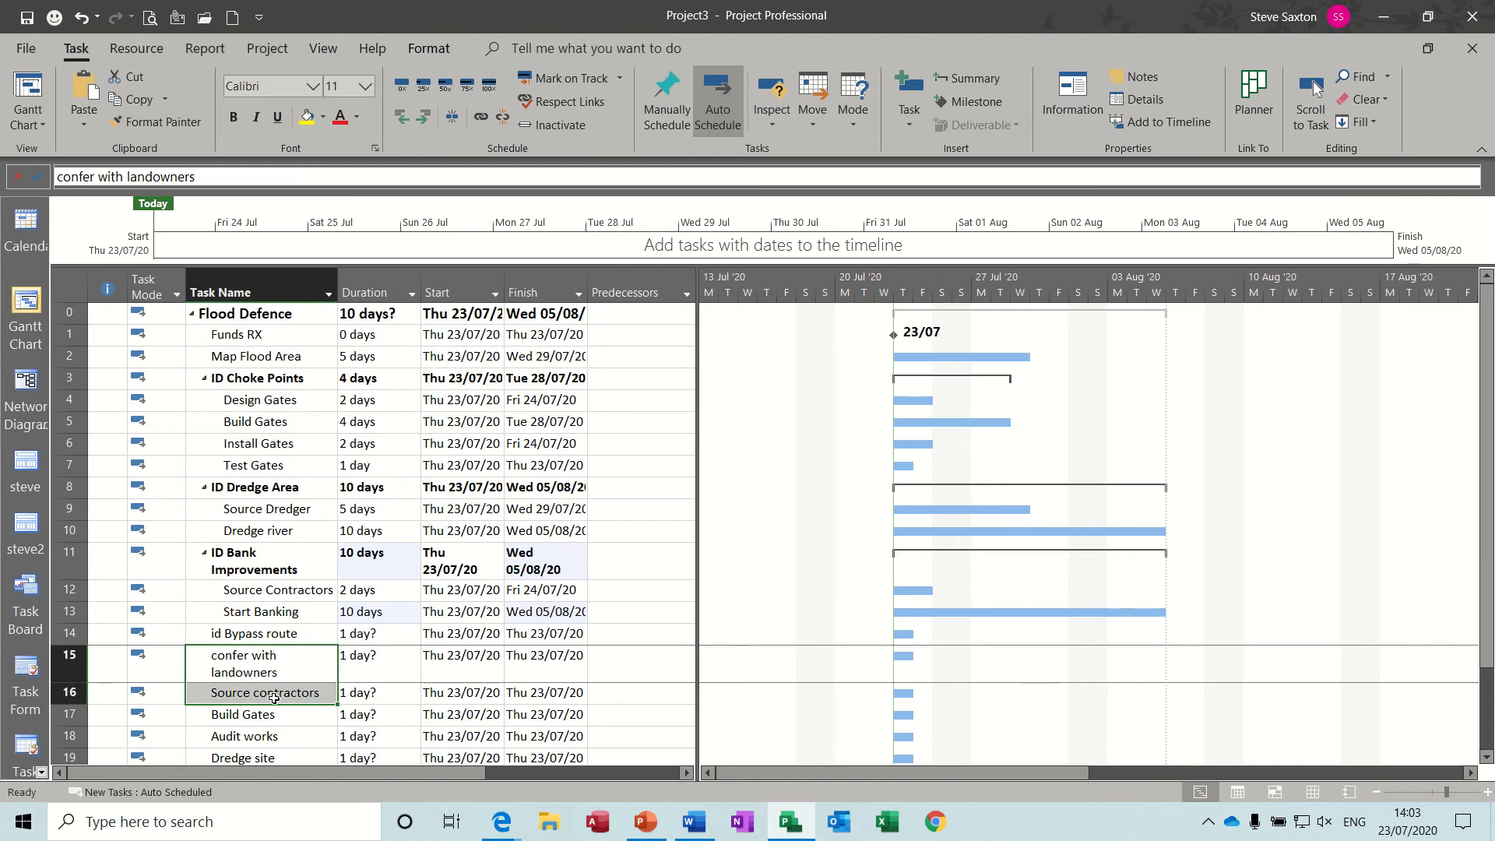
click(427, 117)
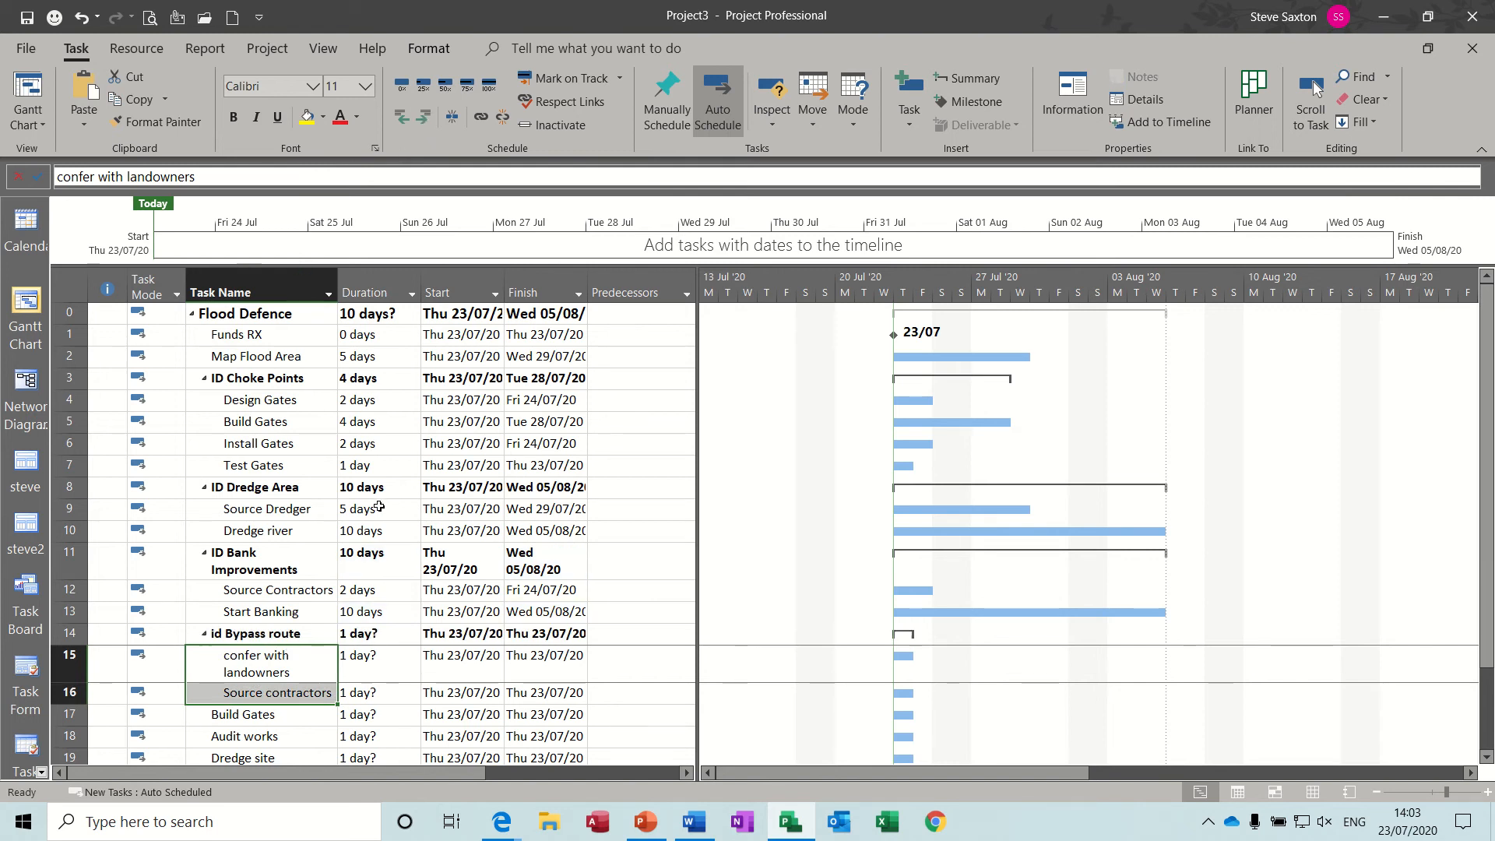
click(372, 660)
text(2)
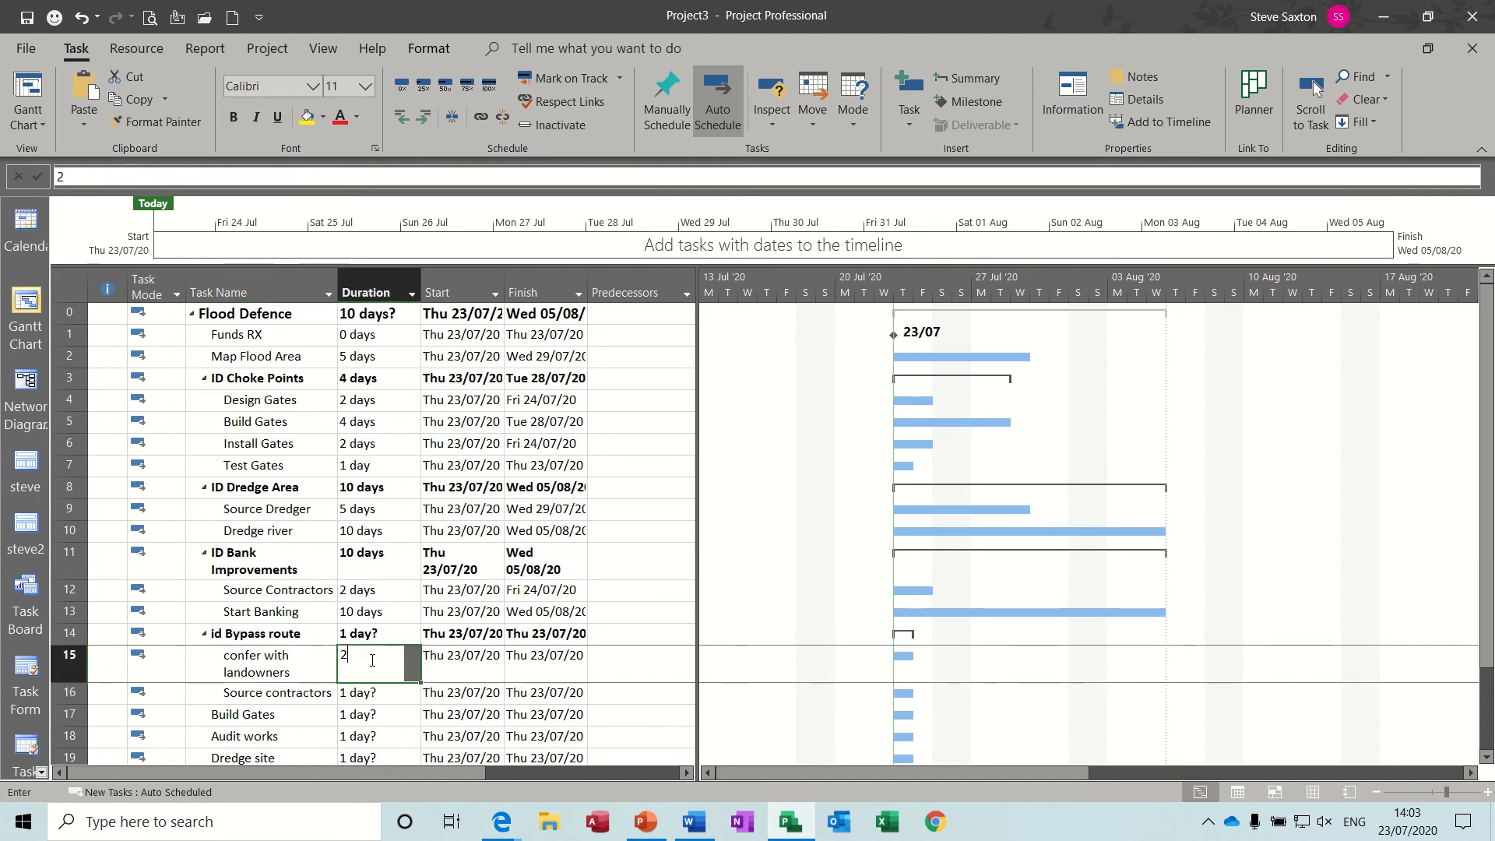
key(Return)
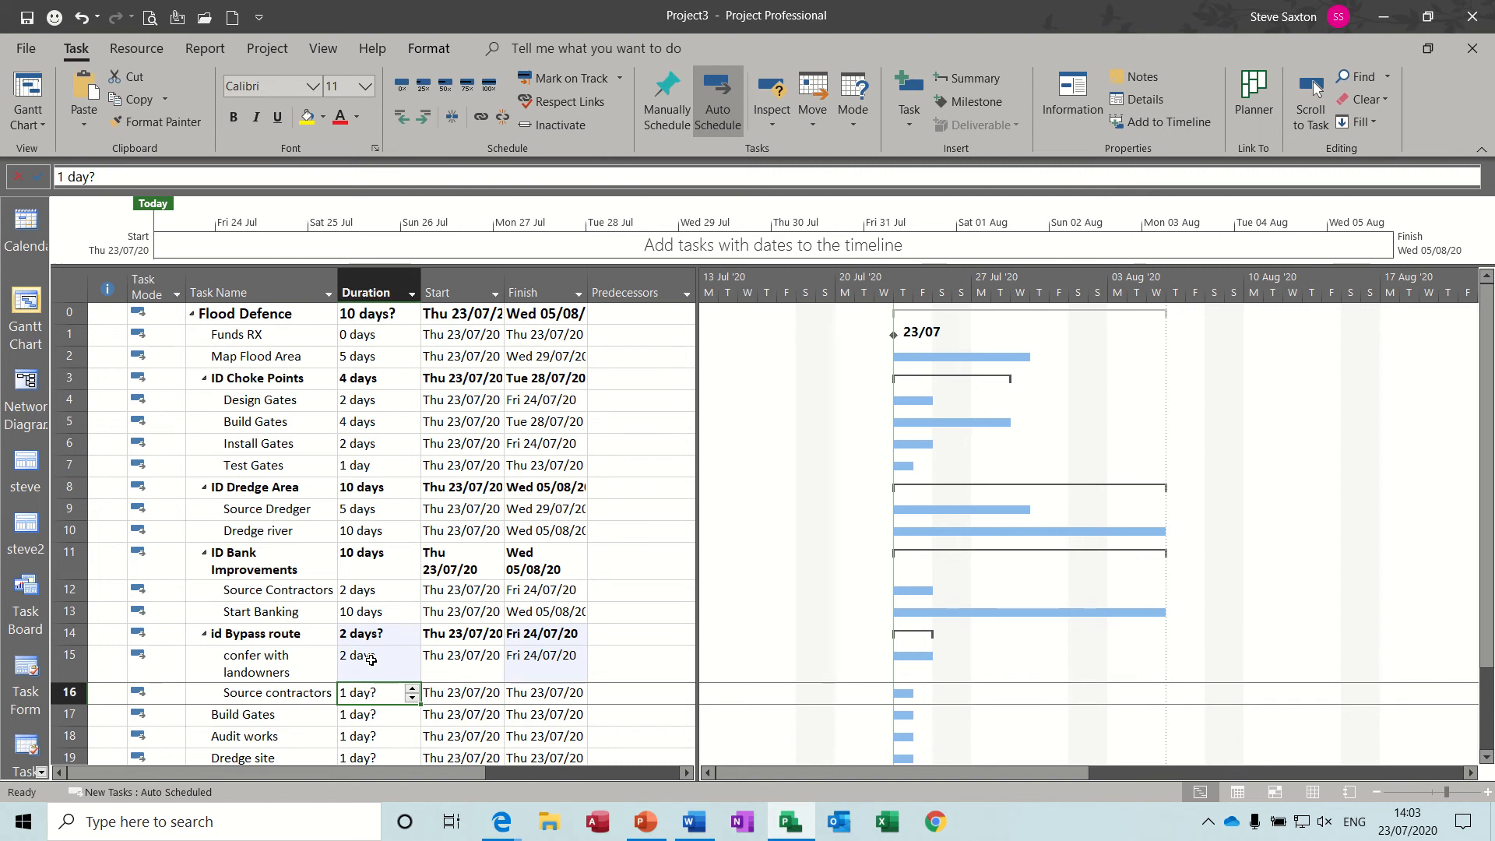
text(4)
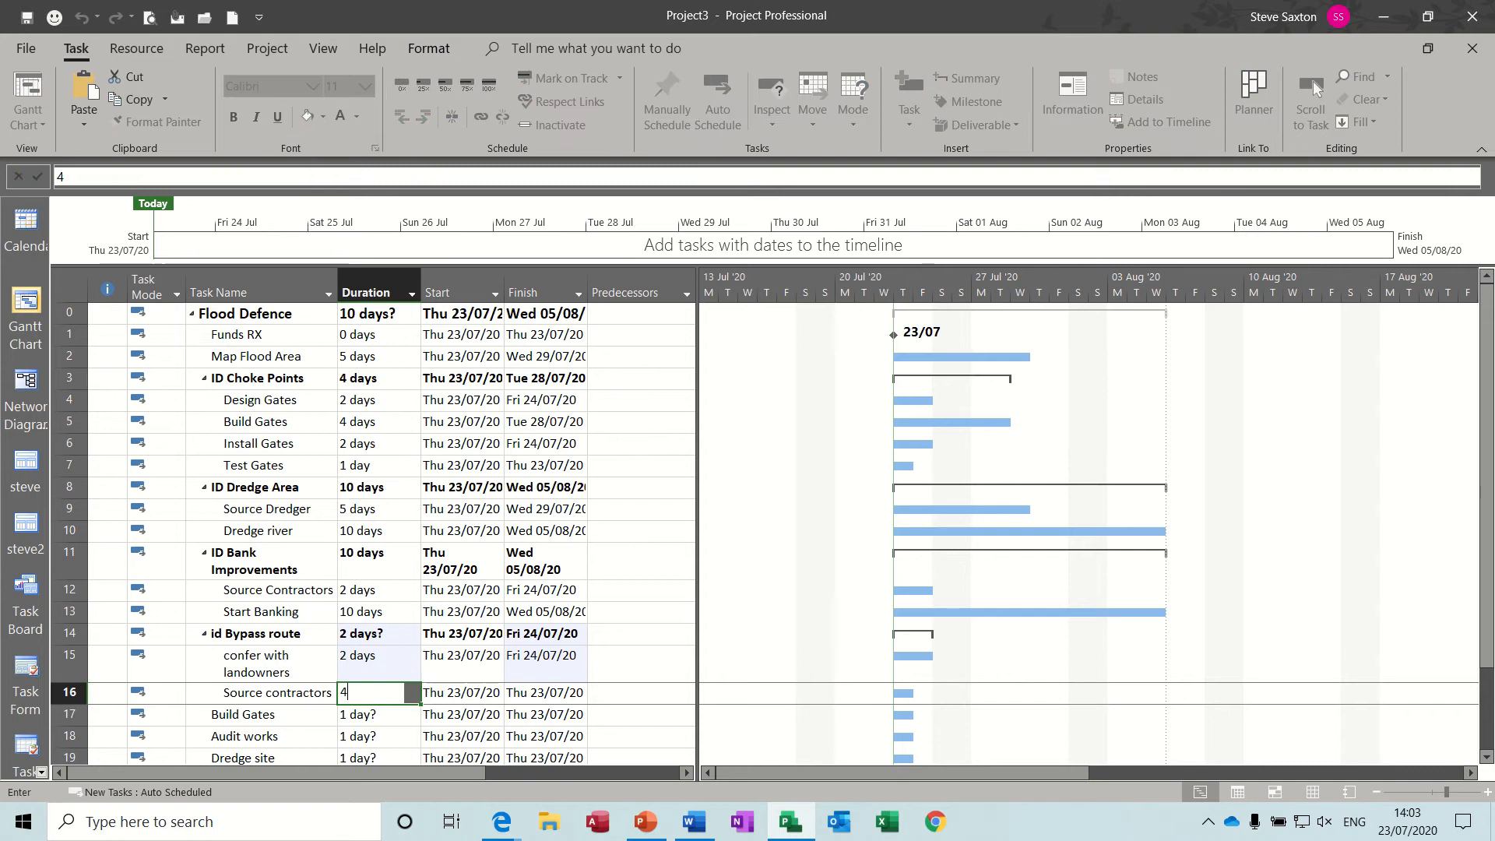
key(Return)
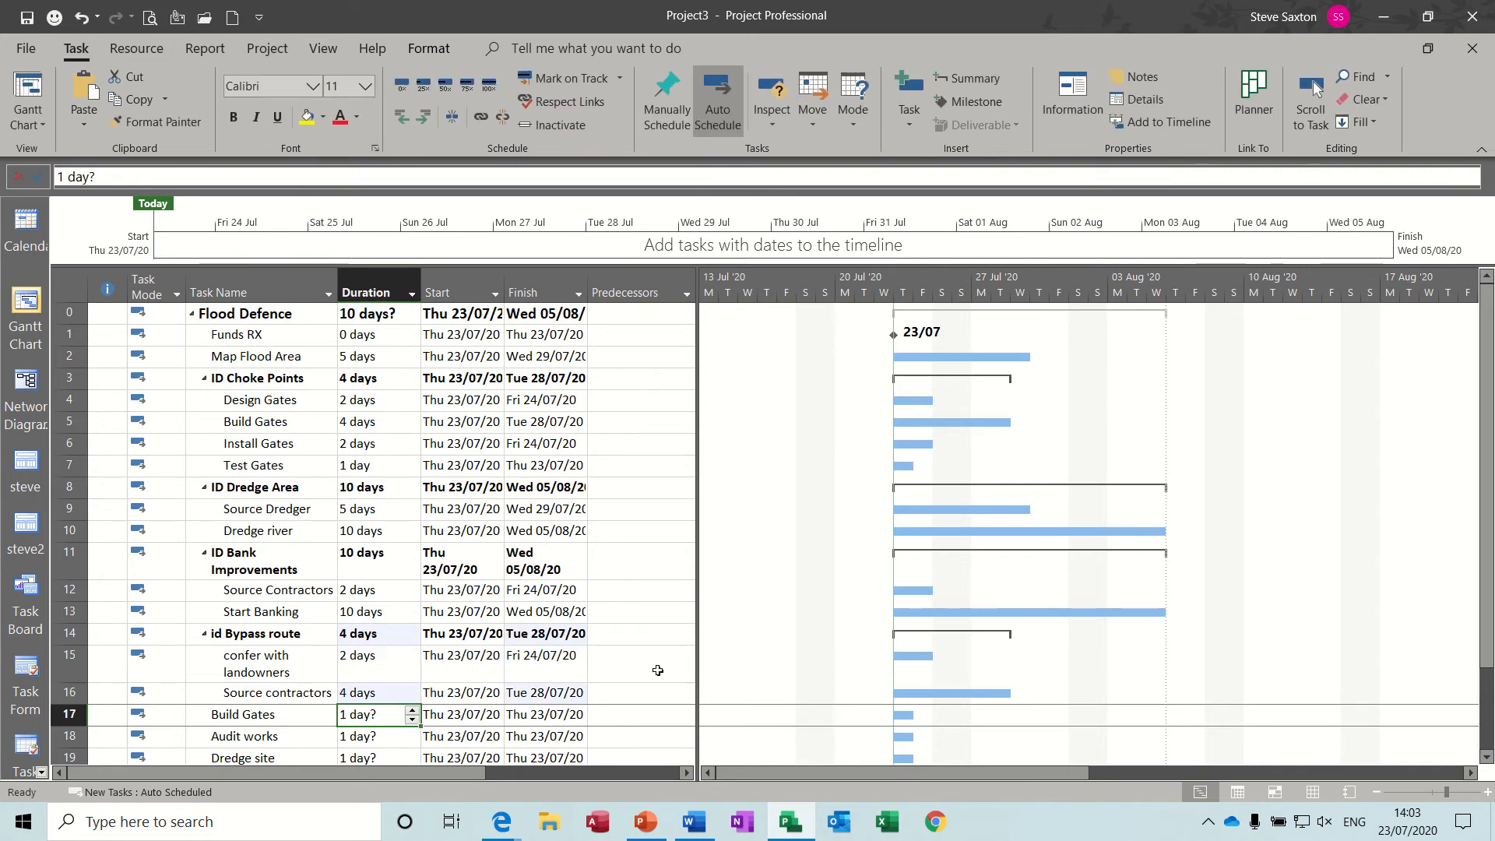
- Insert a Build Bypass subtask below Source contractors under id Bypass route, with a duration of 10 days
scroll(1489, 636, down, 1)
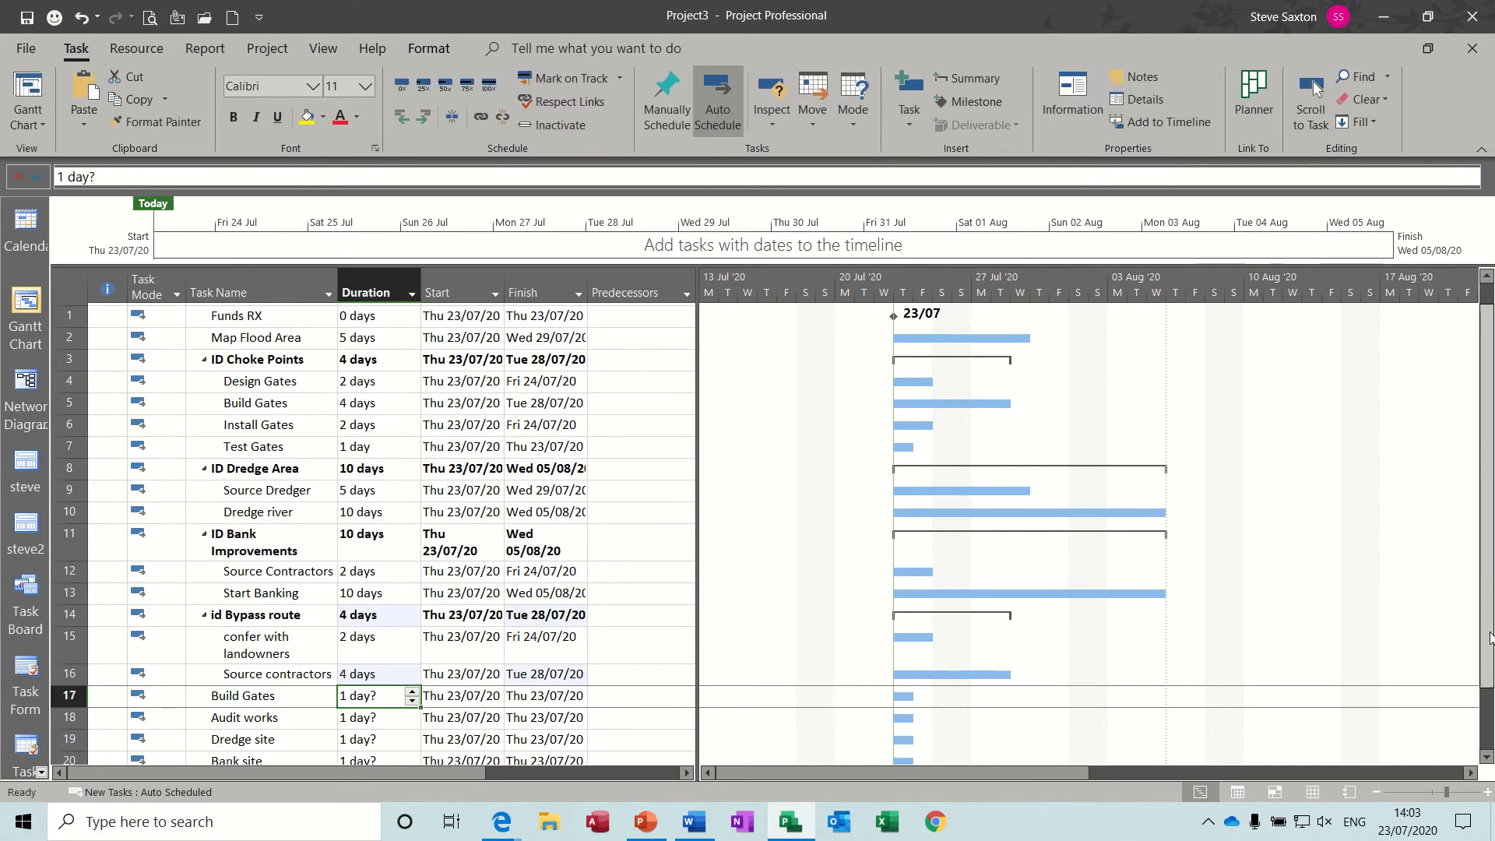
scroll(1489, 637, down, 2)
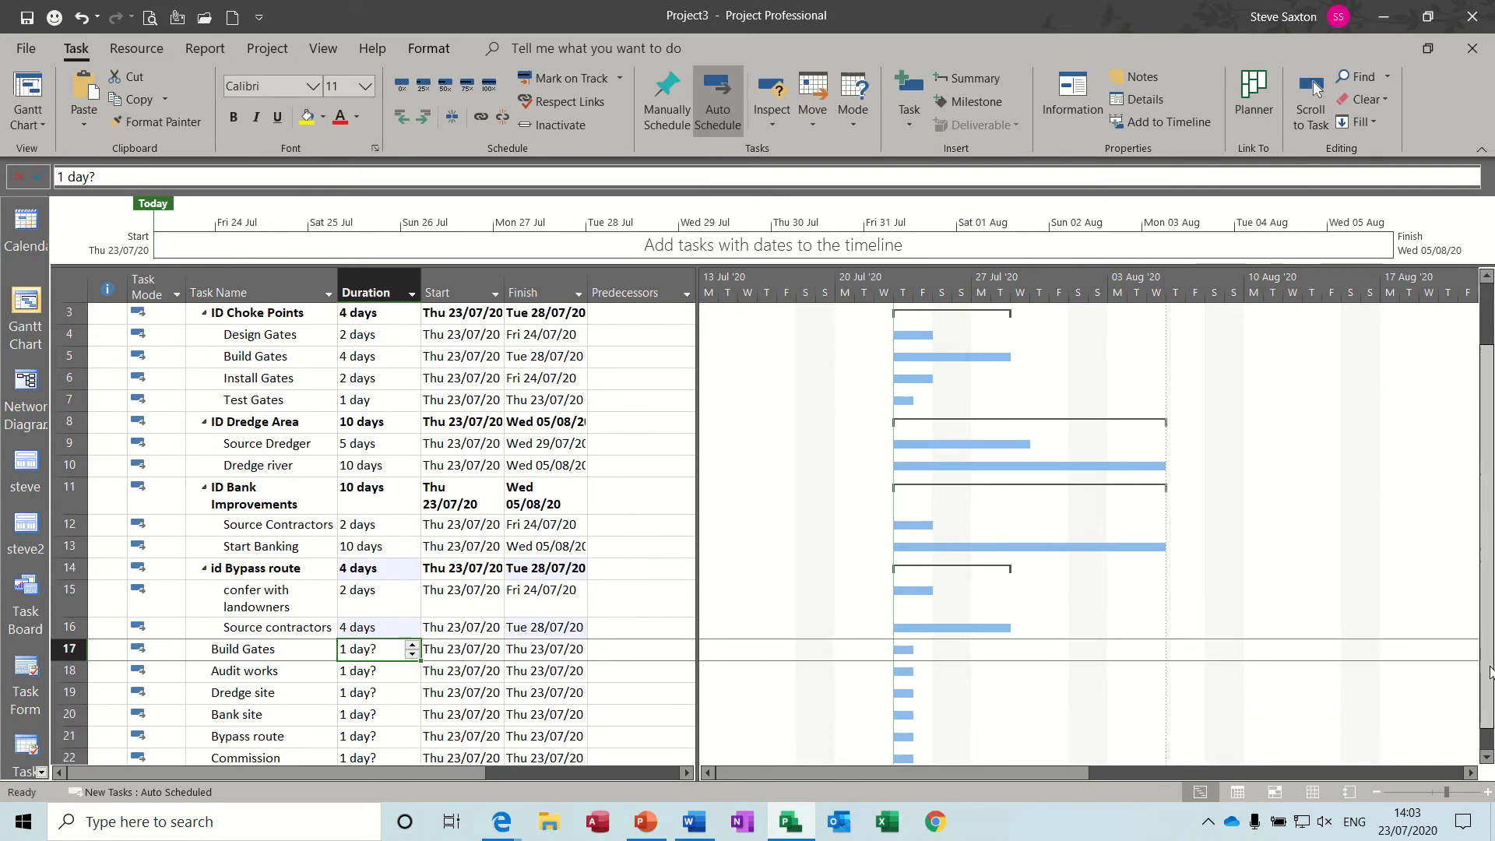
right_click(61, 647)
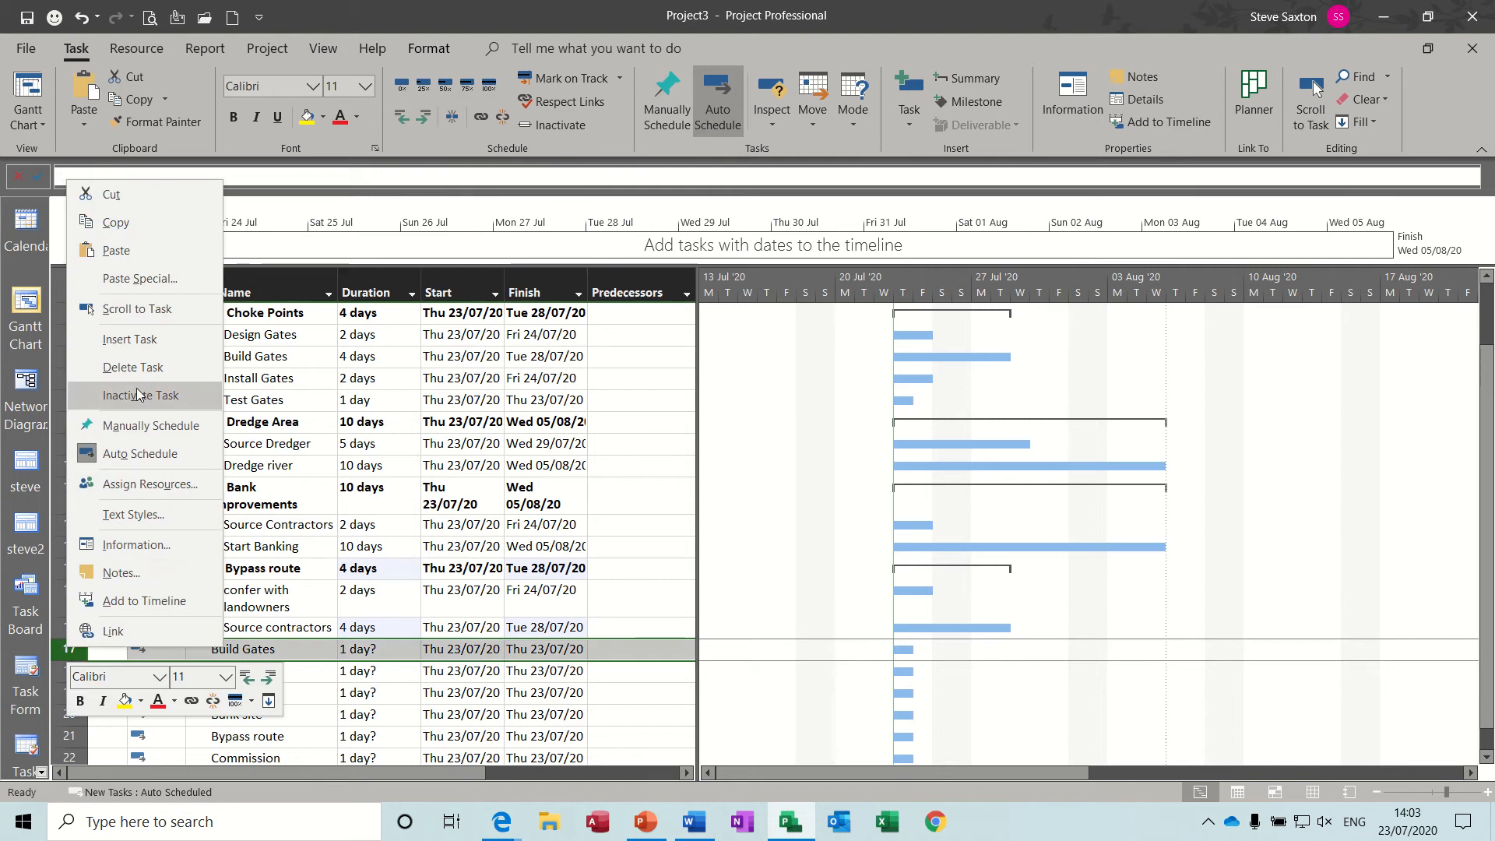
click(129, 339)
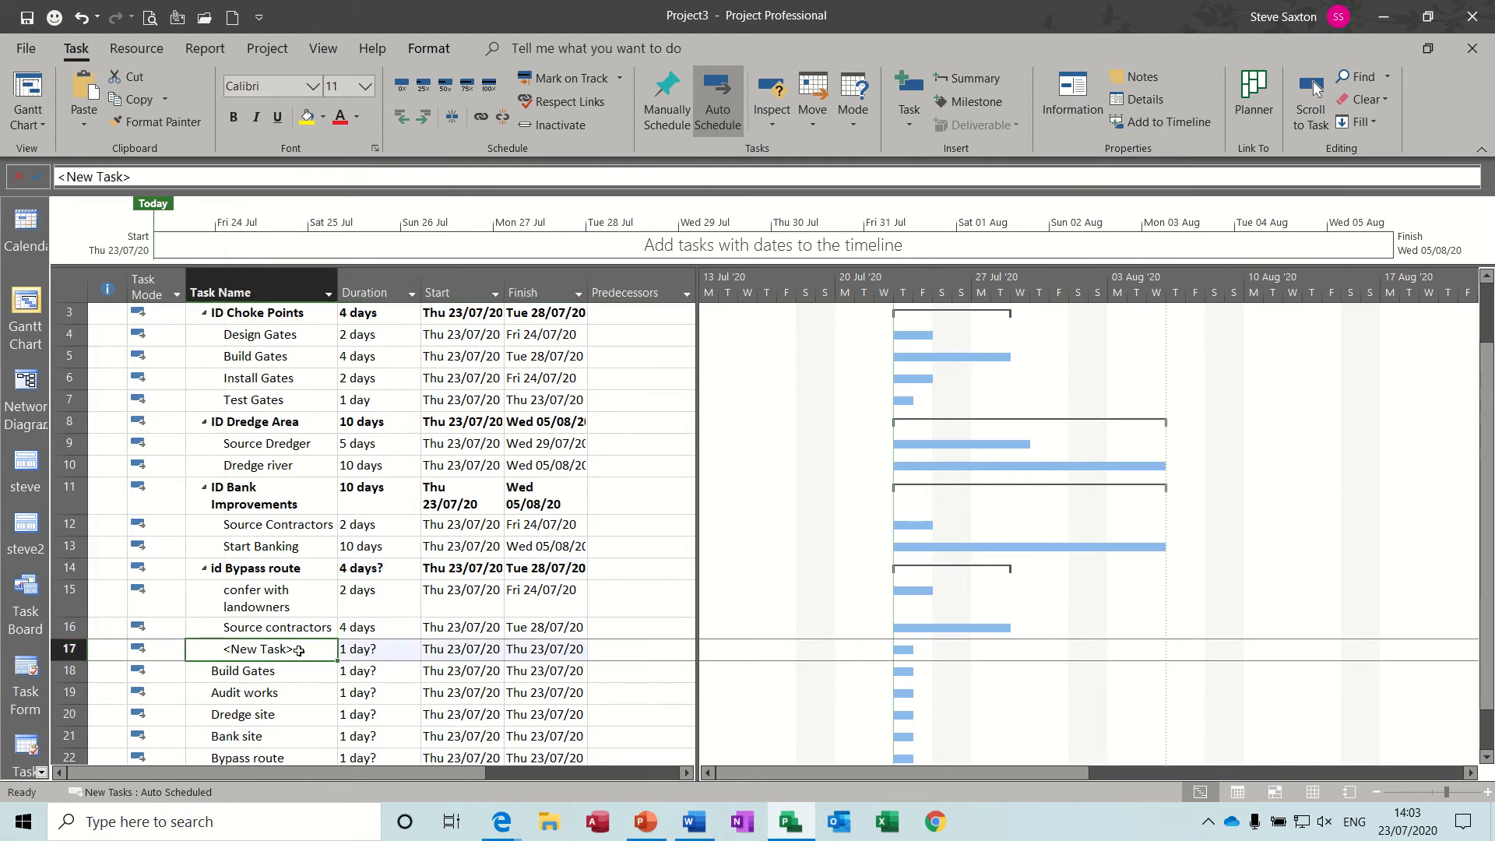
text(Build )
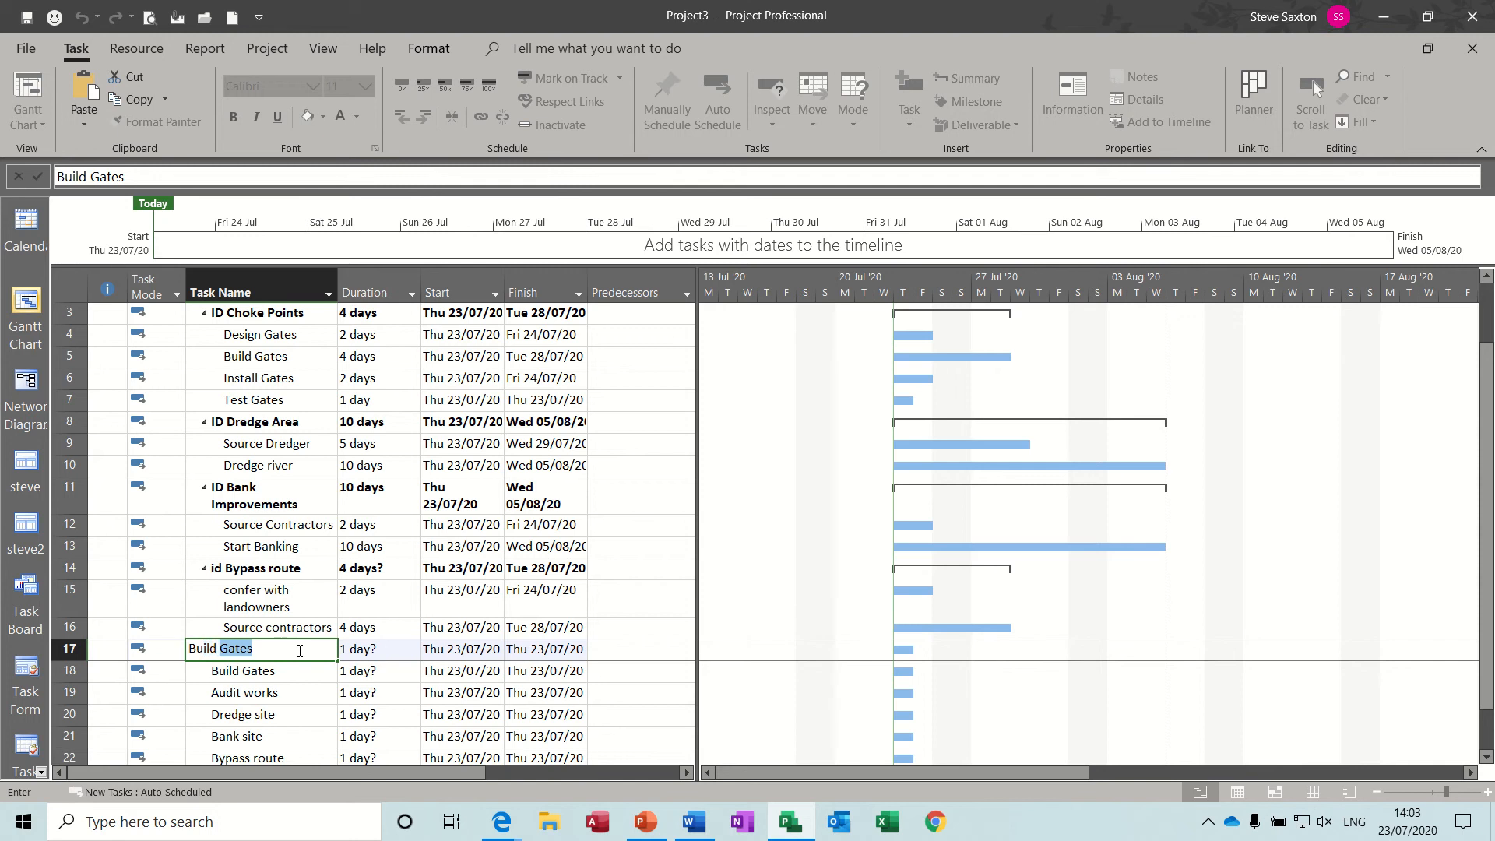
text(Bypass)
click(403, 649)
text(10)
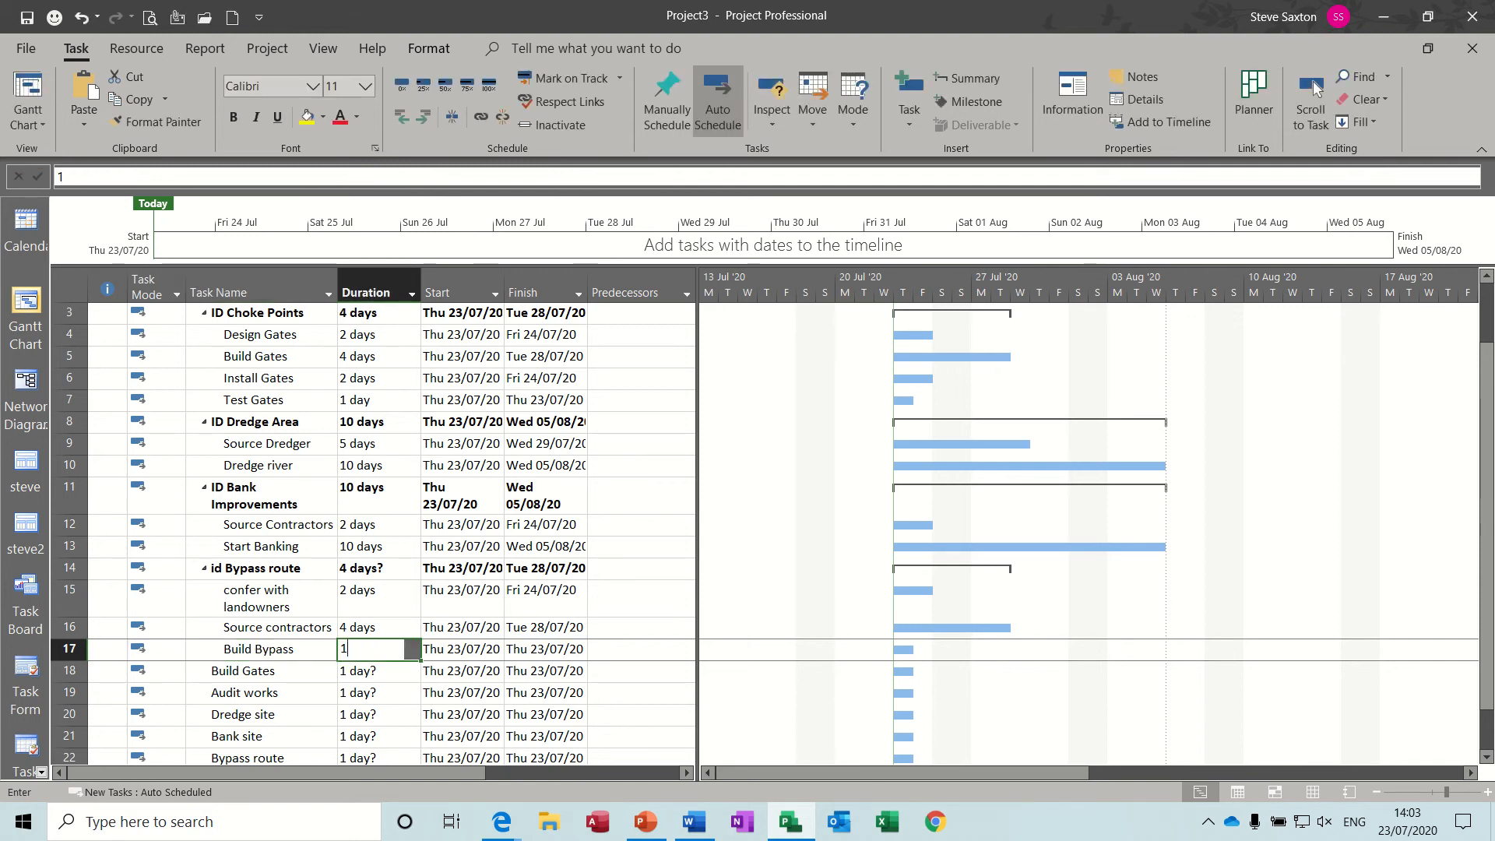
- Delete the Build Gates task directly below Build Bypass
click(291, 674)
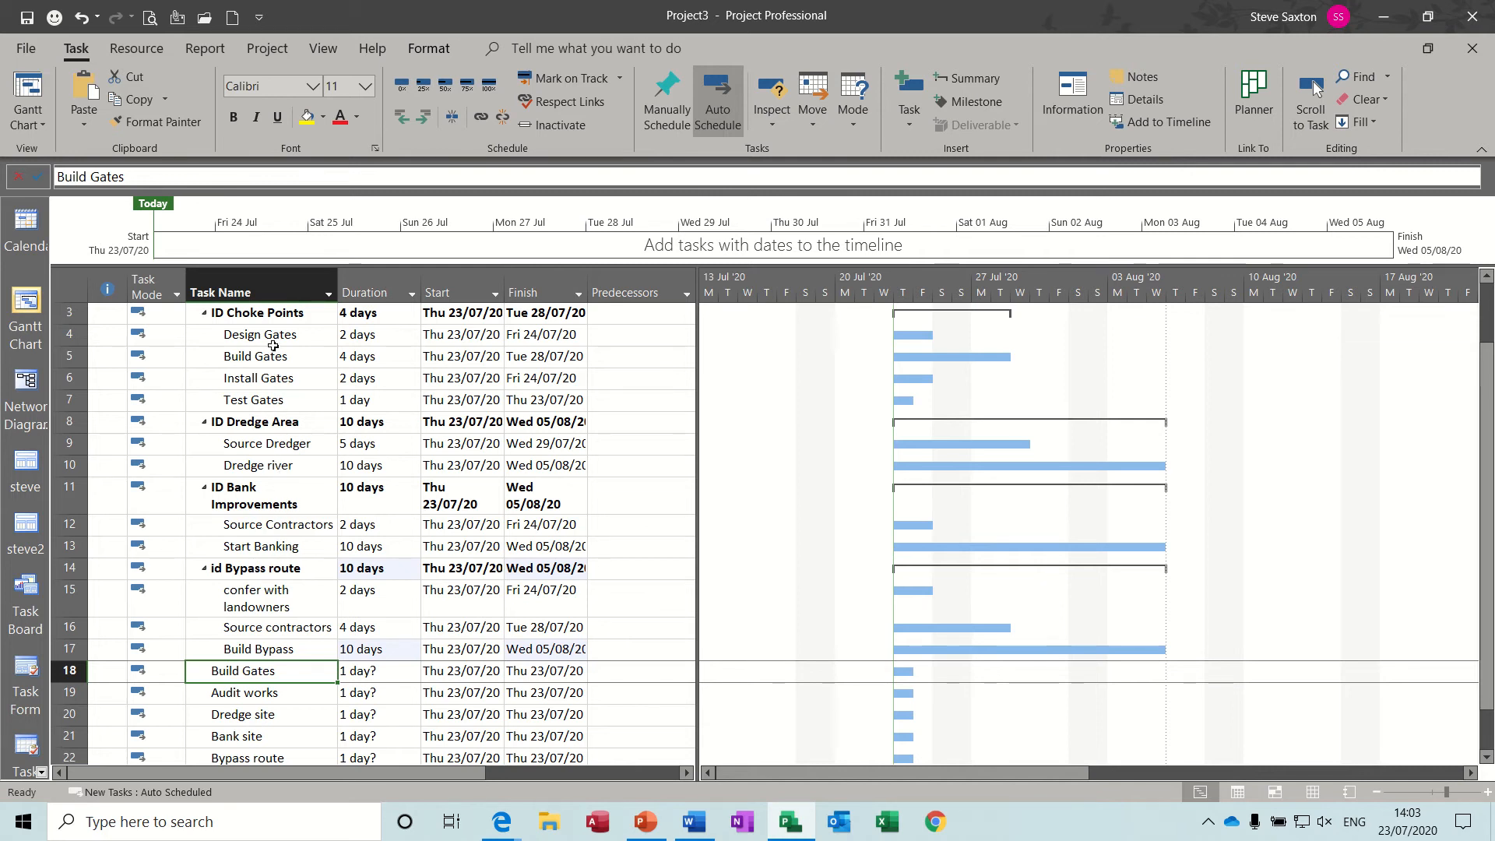
click(78, 671)
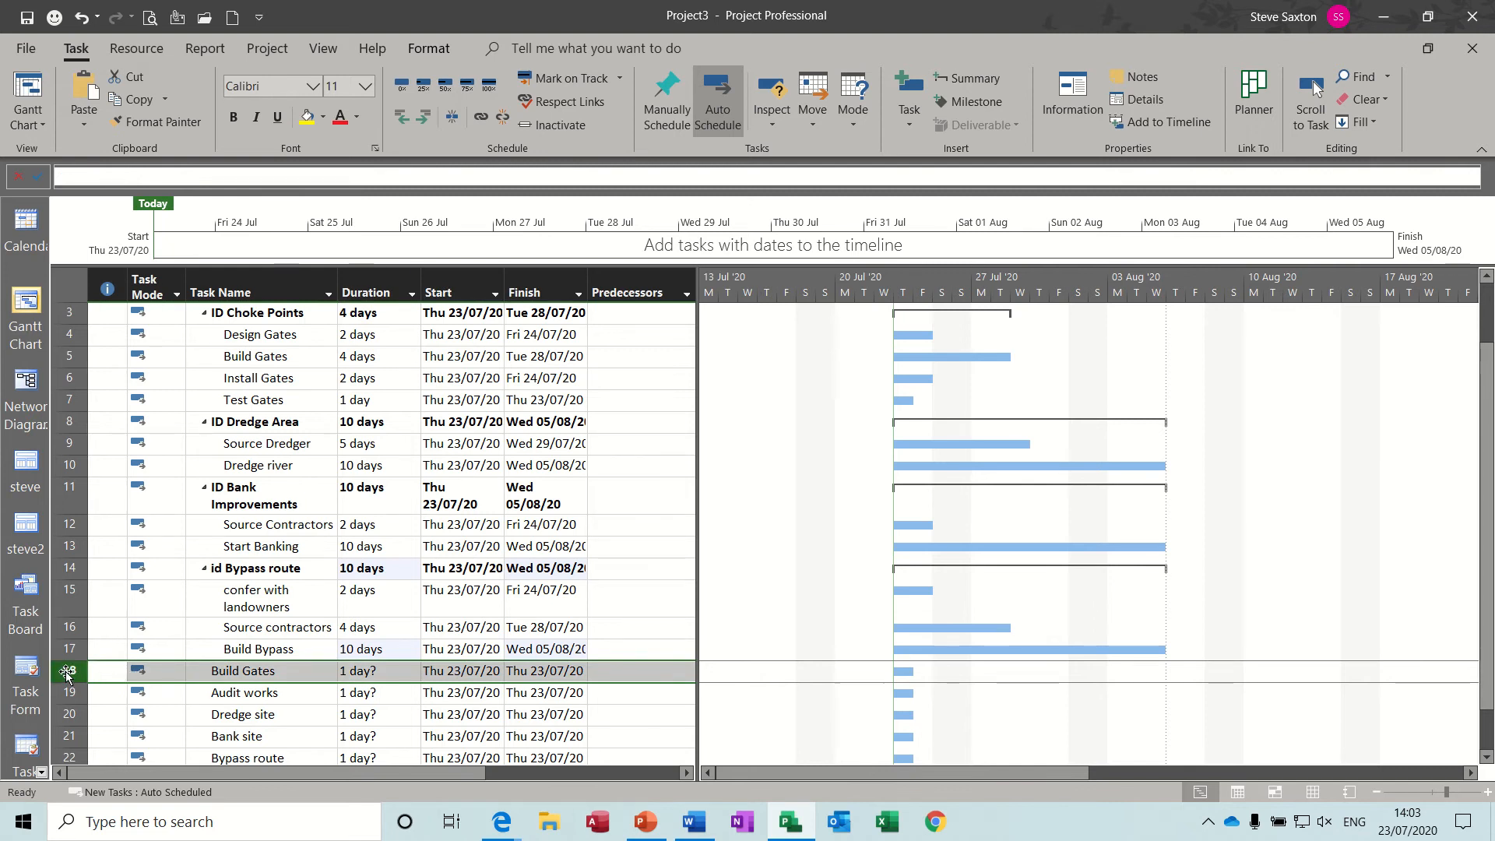
key(Delete)
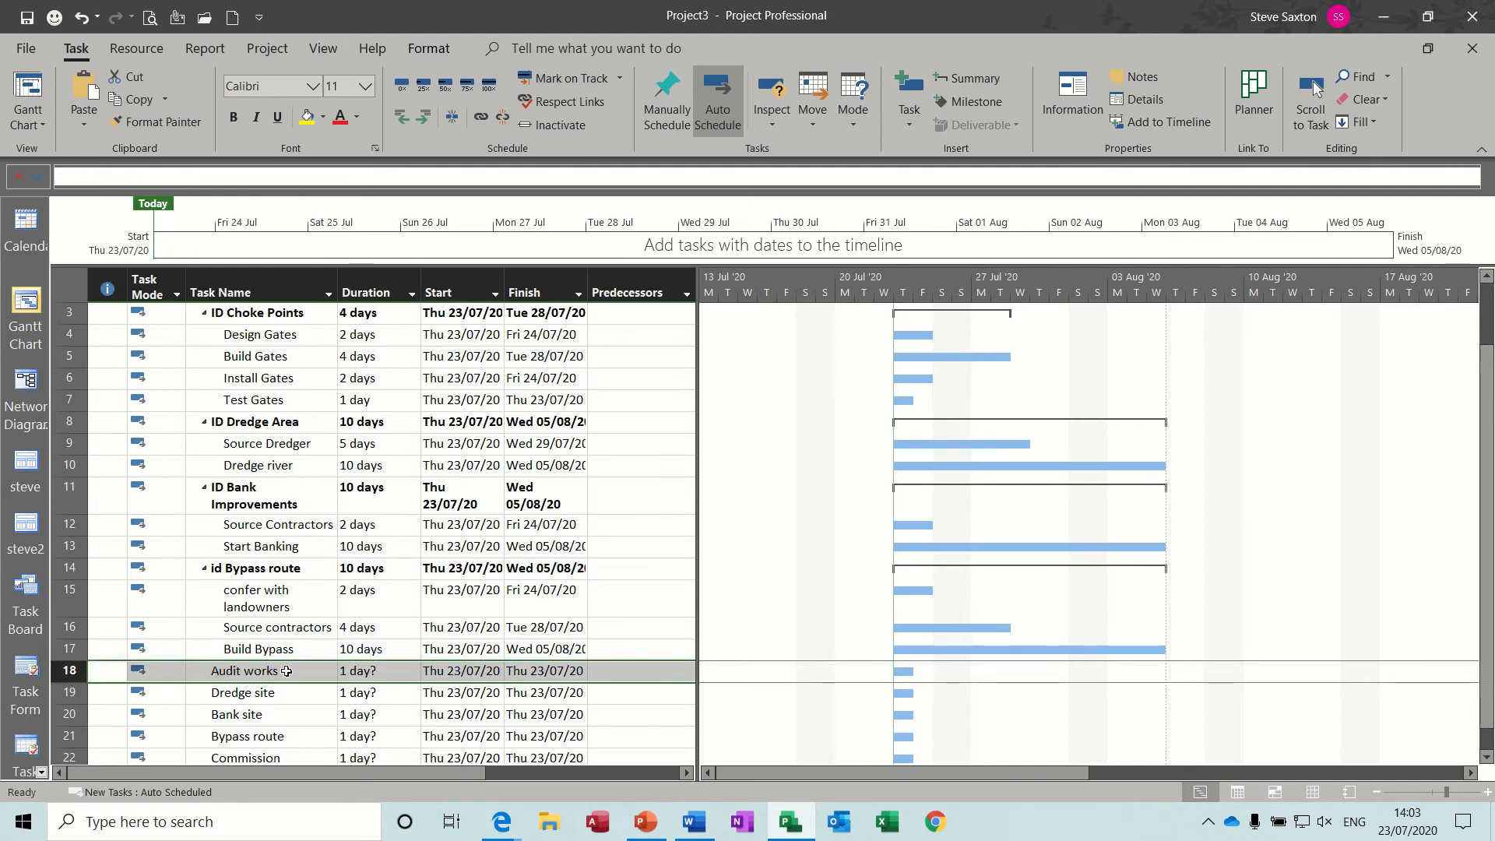
- Set the duration of Audit works to 2 days and make Dredge site, Bank site and Bypass route its subtasks
click(381, 678)
text(2)
key(Return)
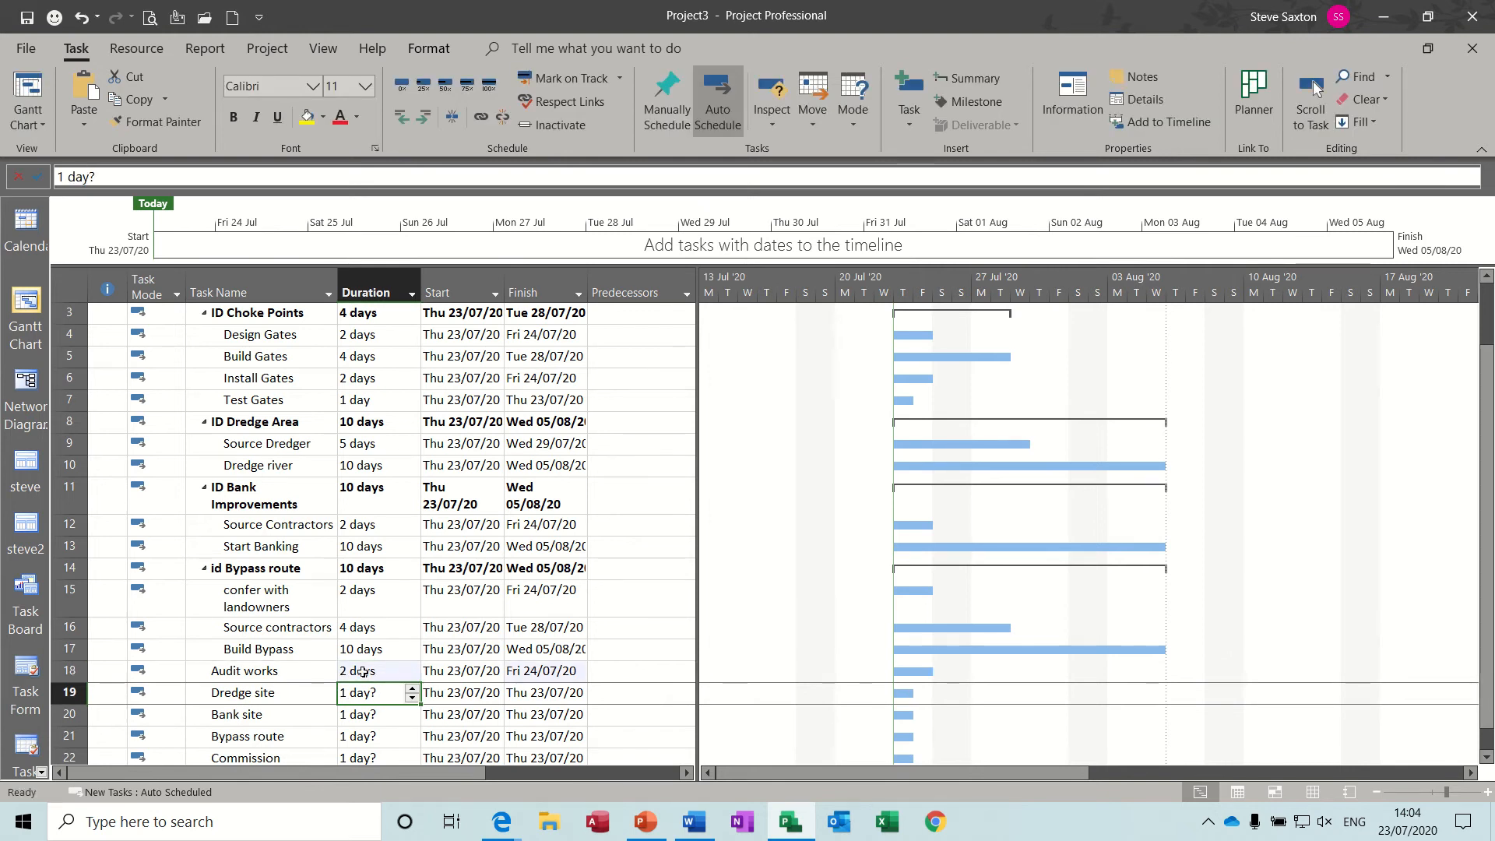
drag(269, 692, 269, 736)
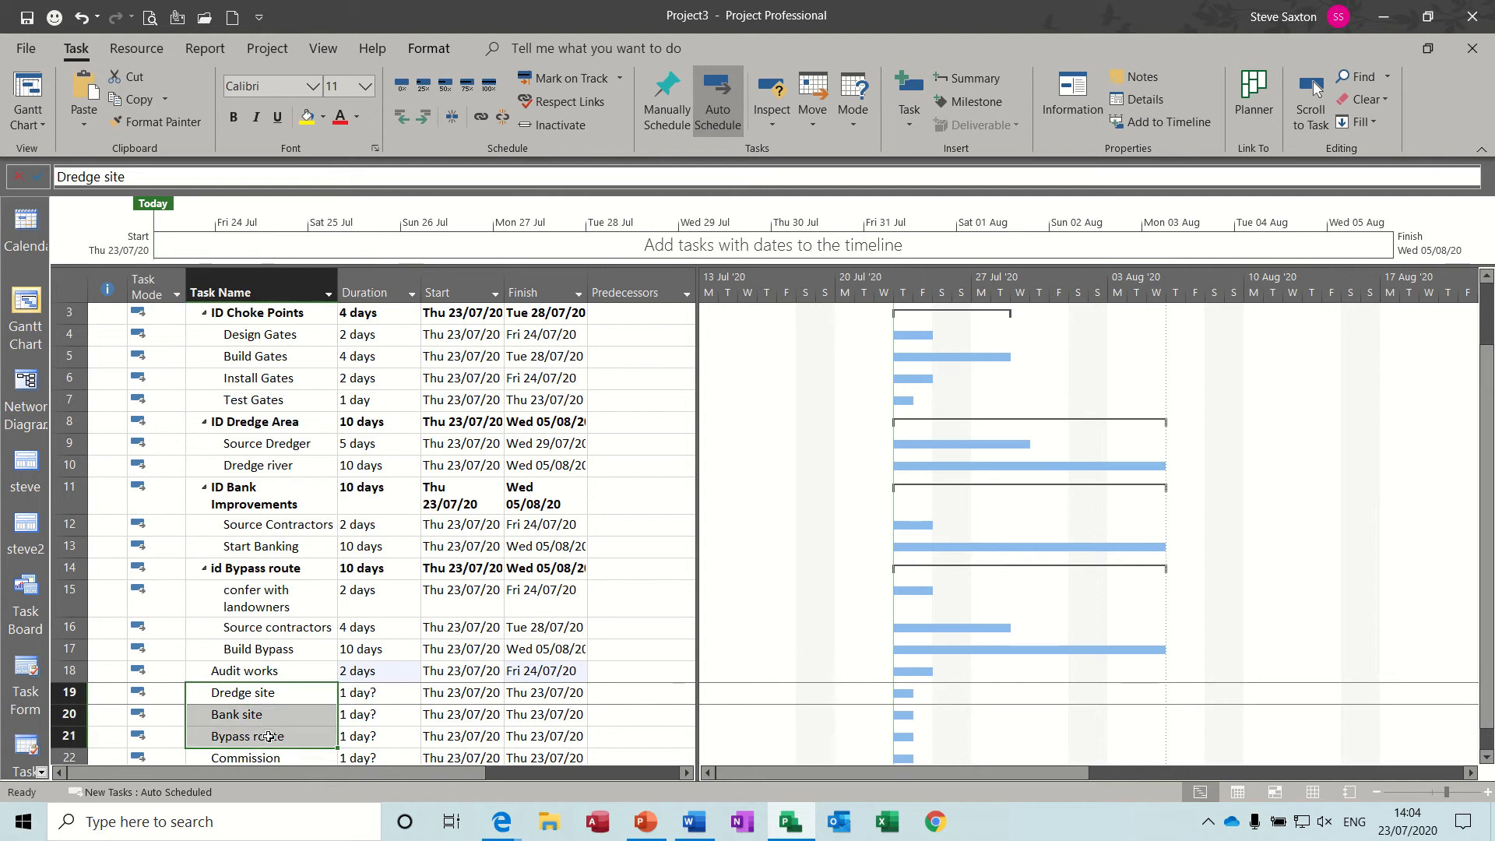
click(423, 117)
- Set the durations of Dredge site, Bank site and Bypass route to 2 days each, and Commission to 0 days
click(362, 692)
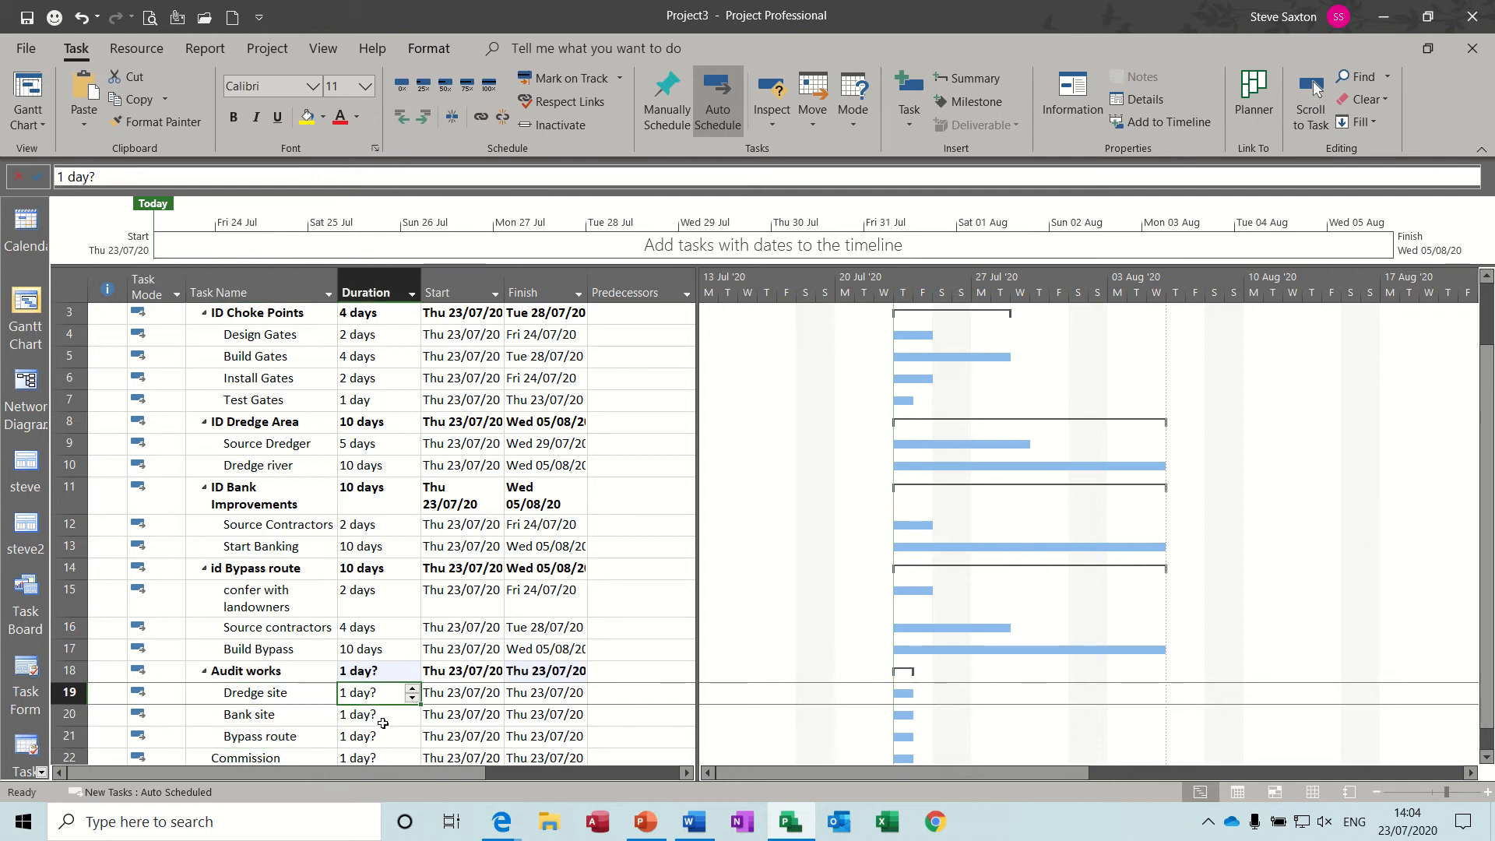
text(2)
key(Return)
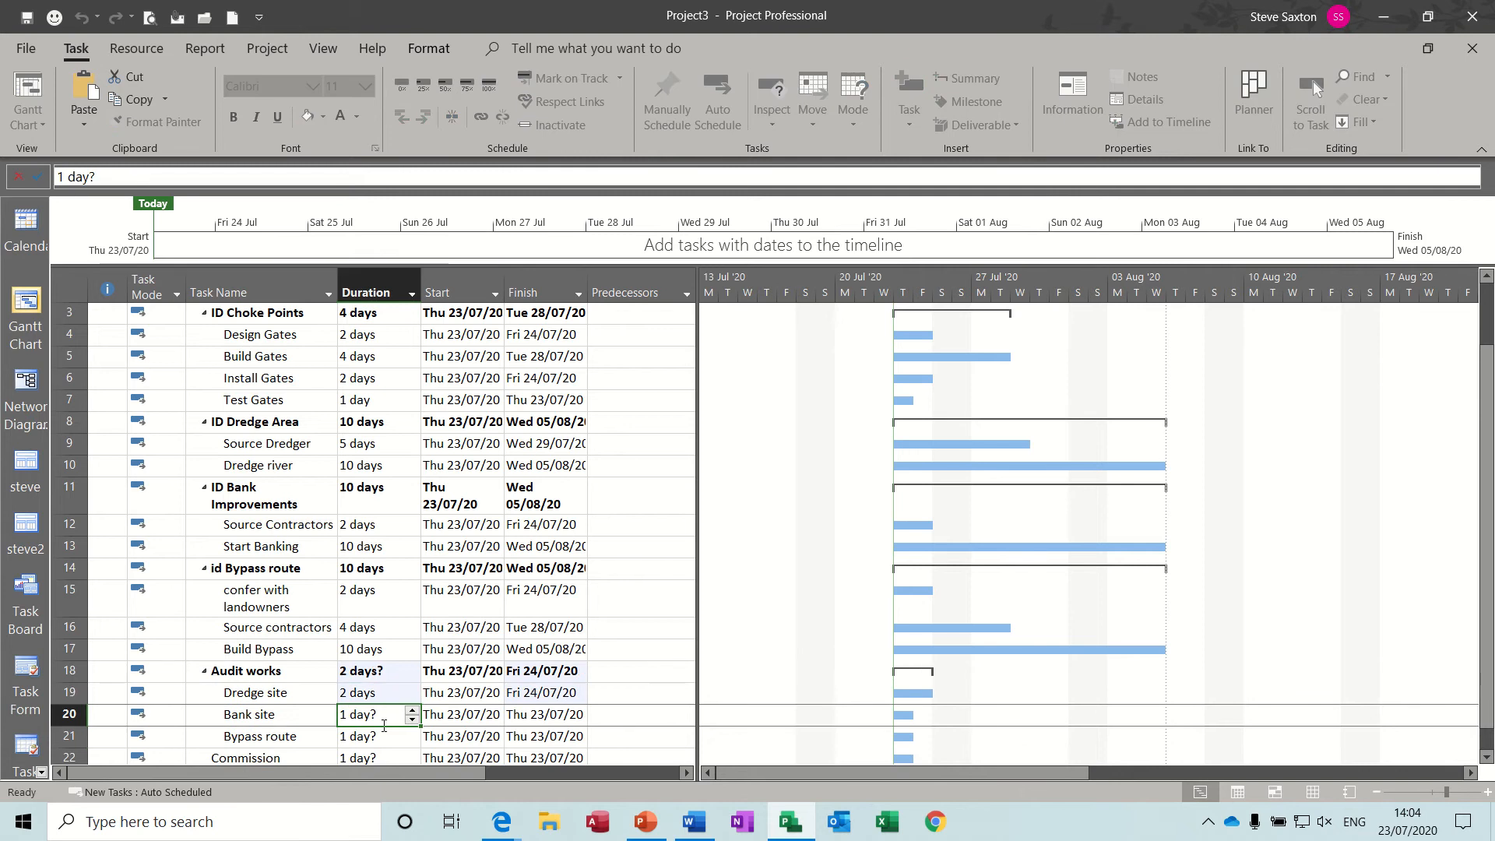
text(2)
key(Return)
text(2)
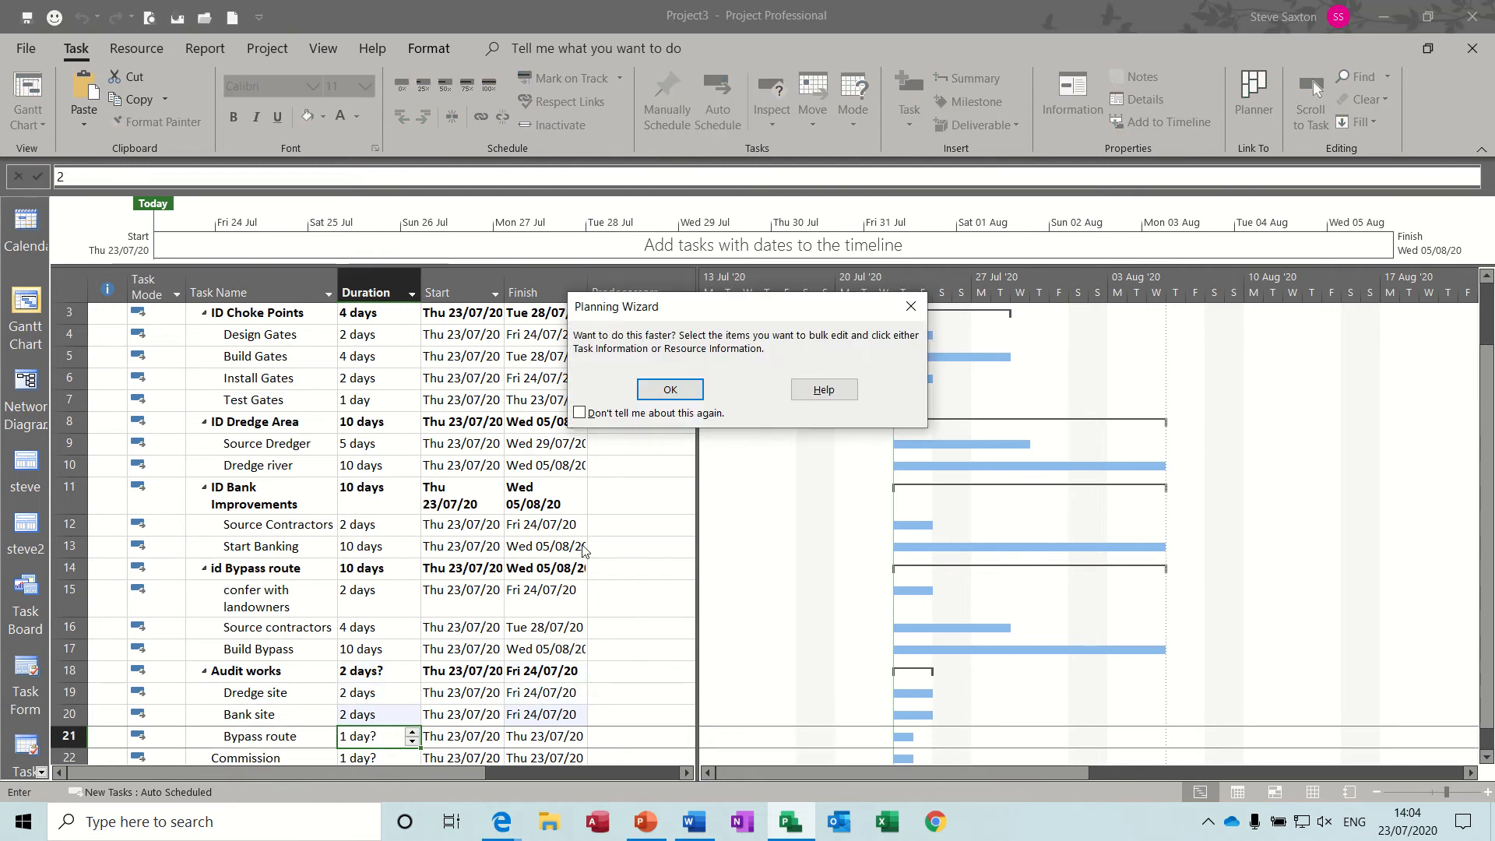
click(670, 390)
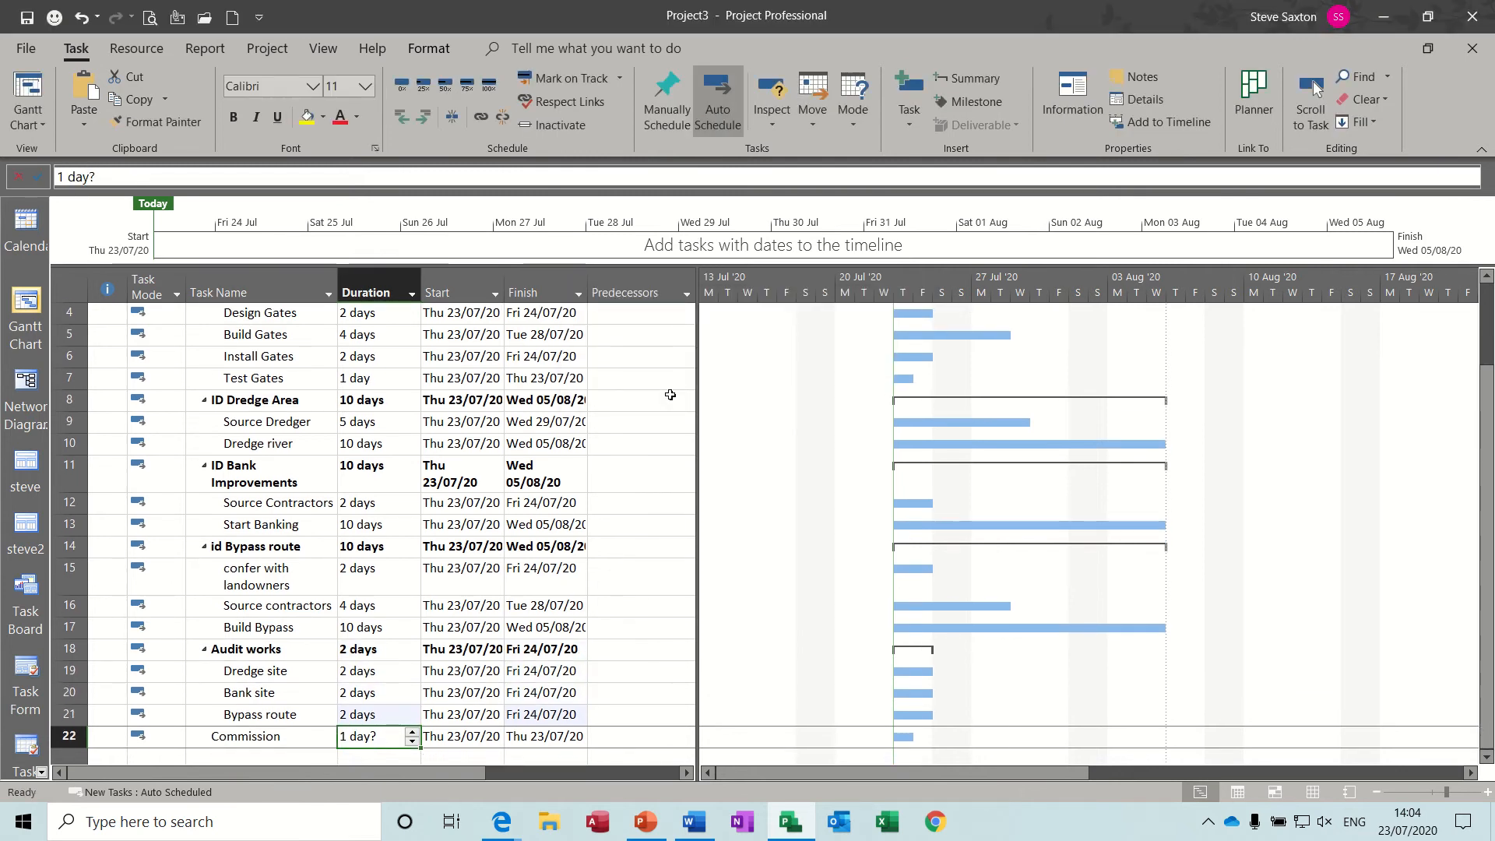
text(0)
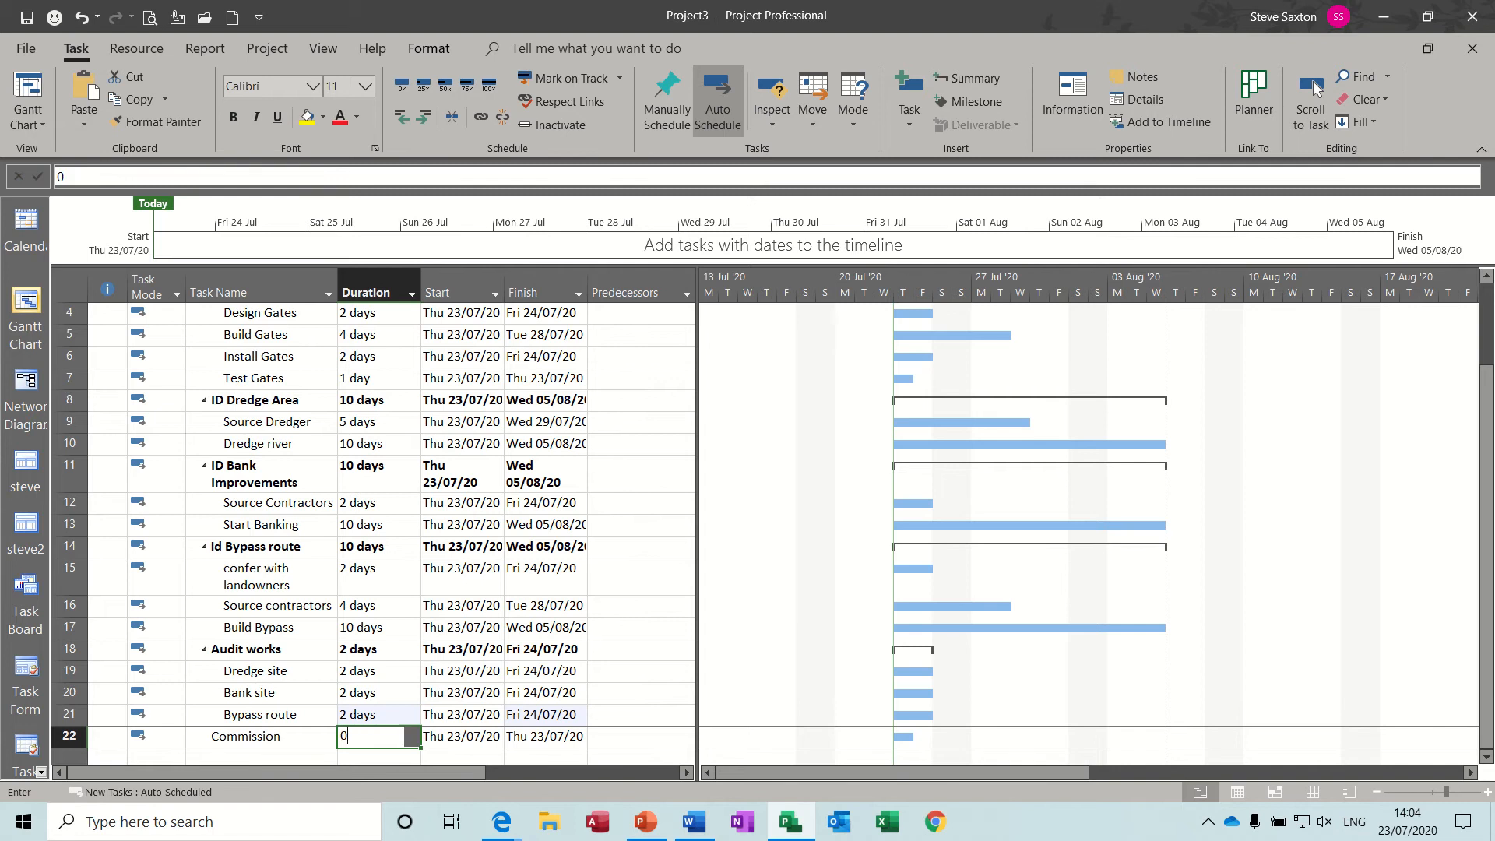
click(271, 695)
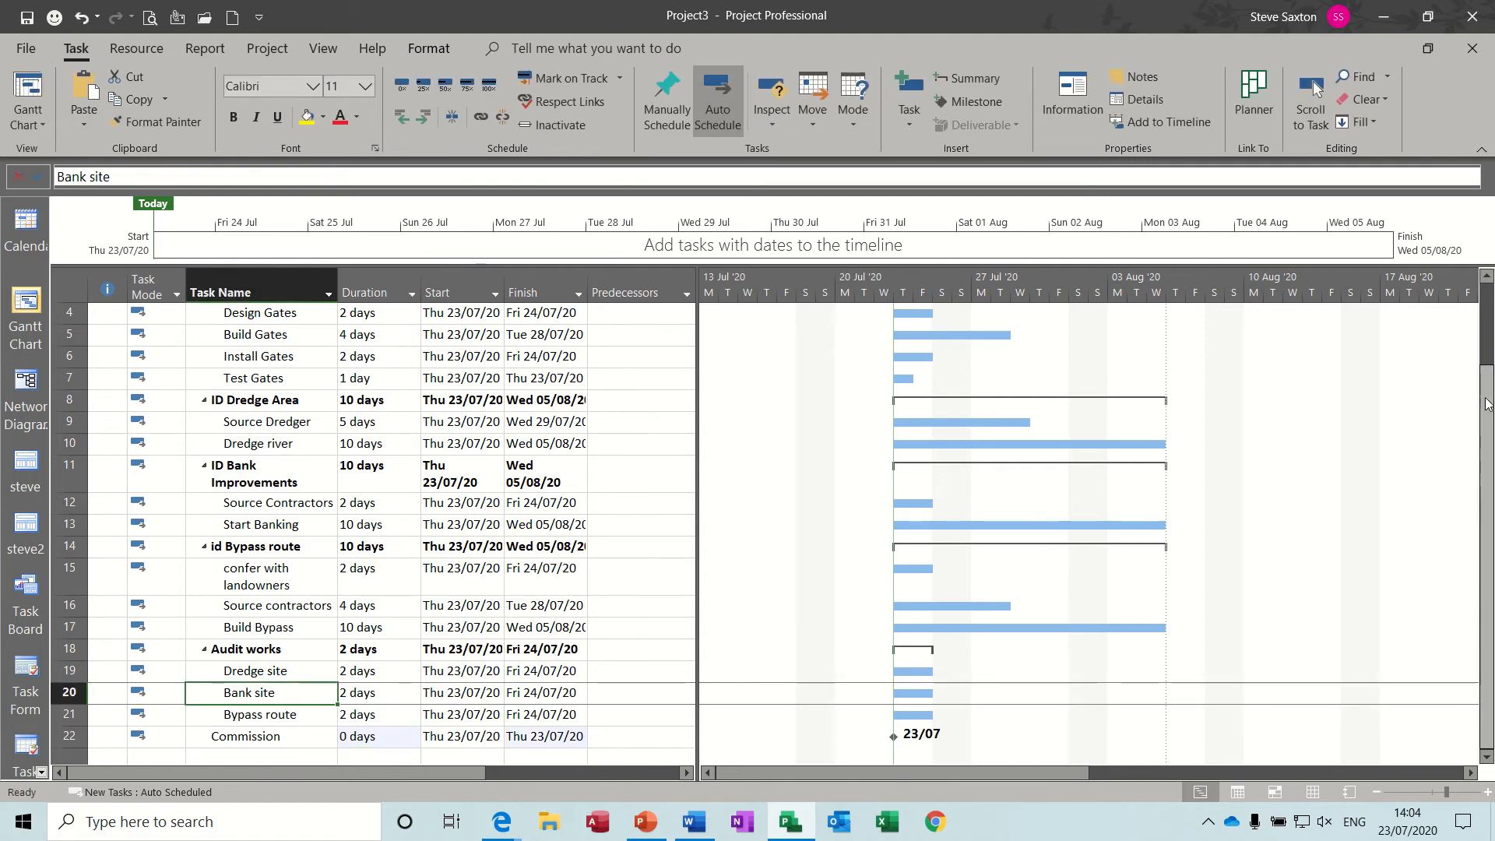
- Open the task information for Design Gates and enter the note text "Specification"
drag(1488, 393, 1488, 305)
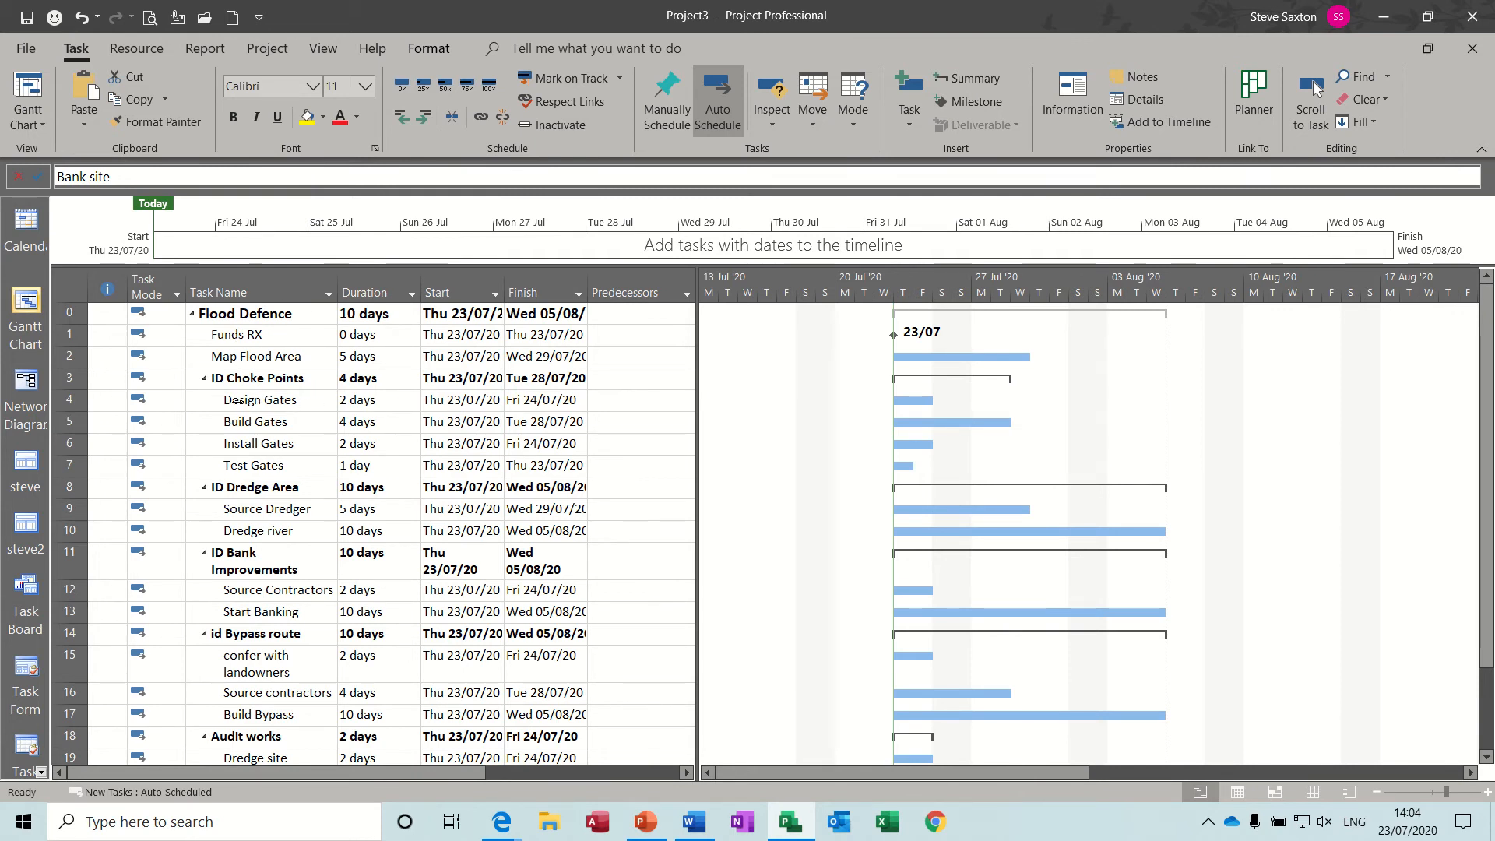
double_click(276, 400)
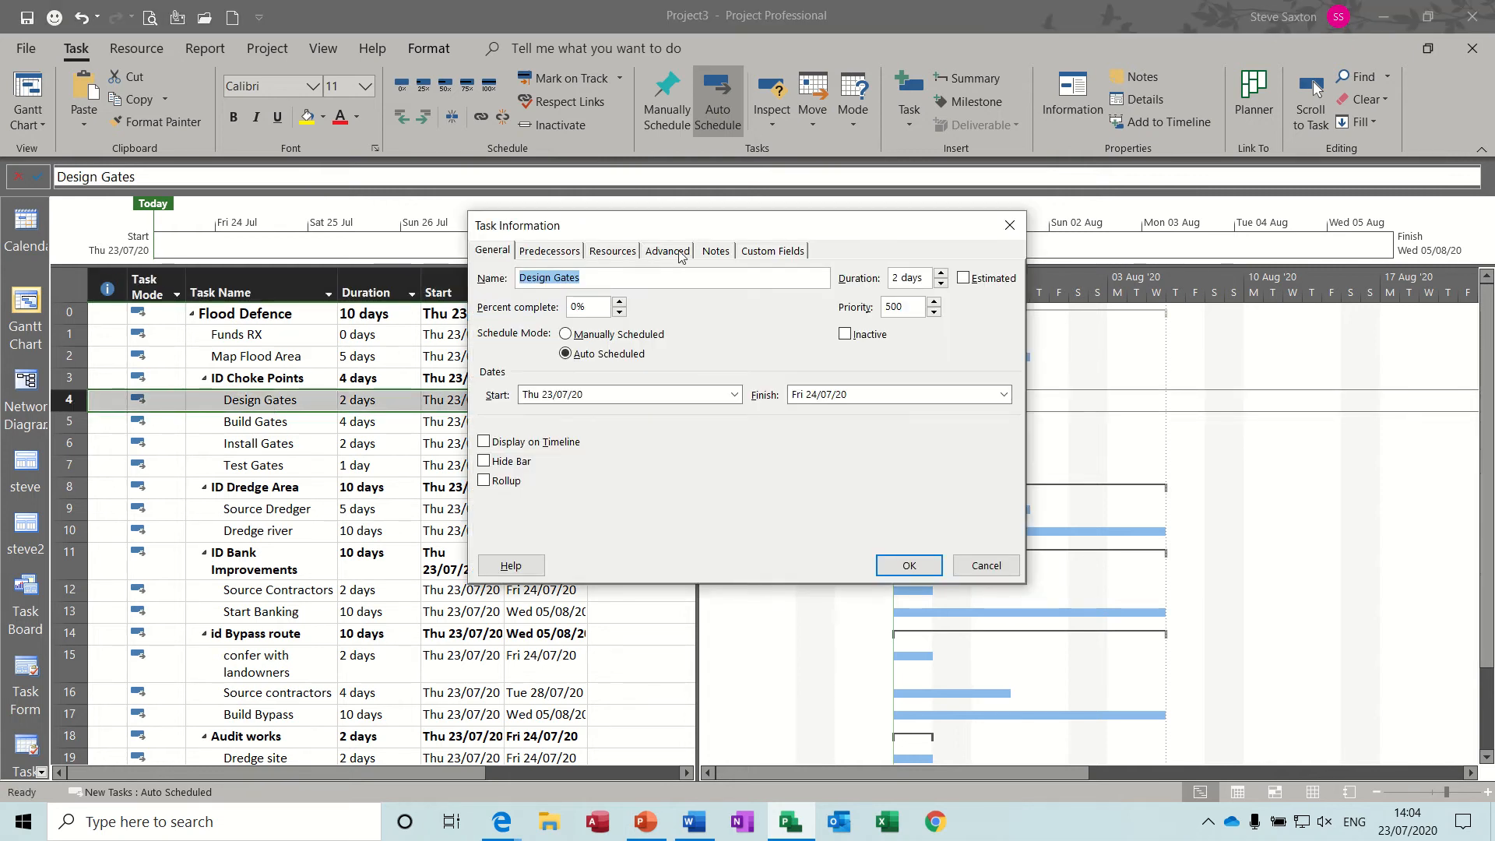
click(707, 252)
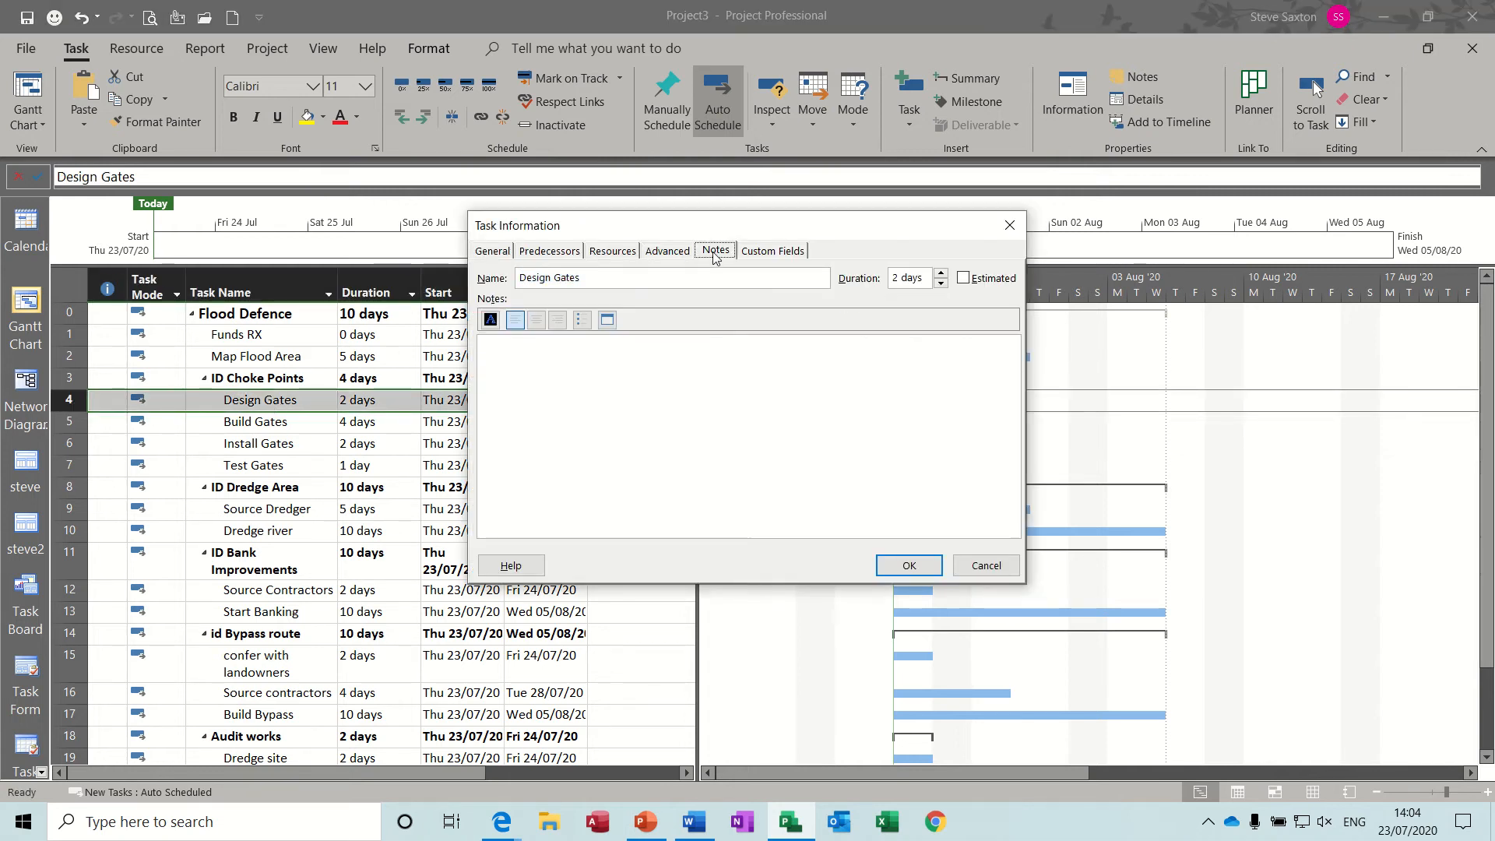
click(550, 358)
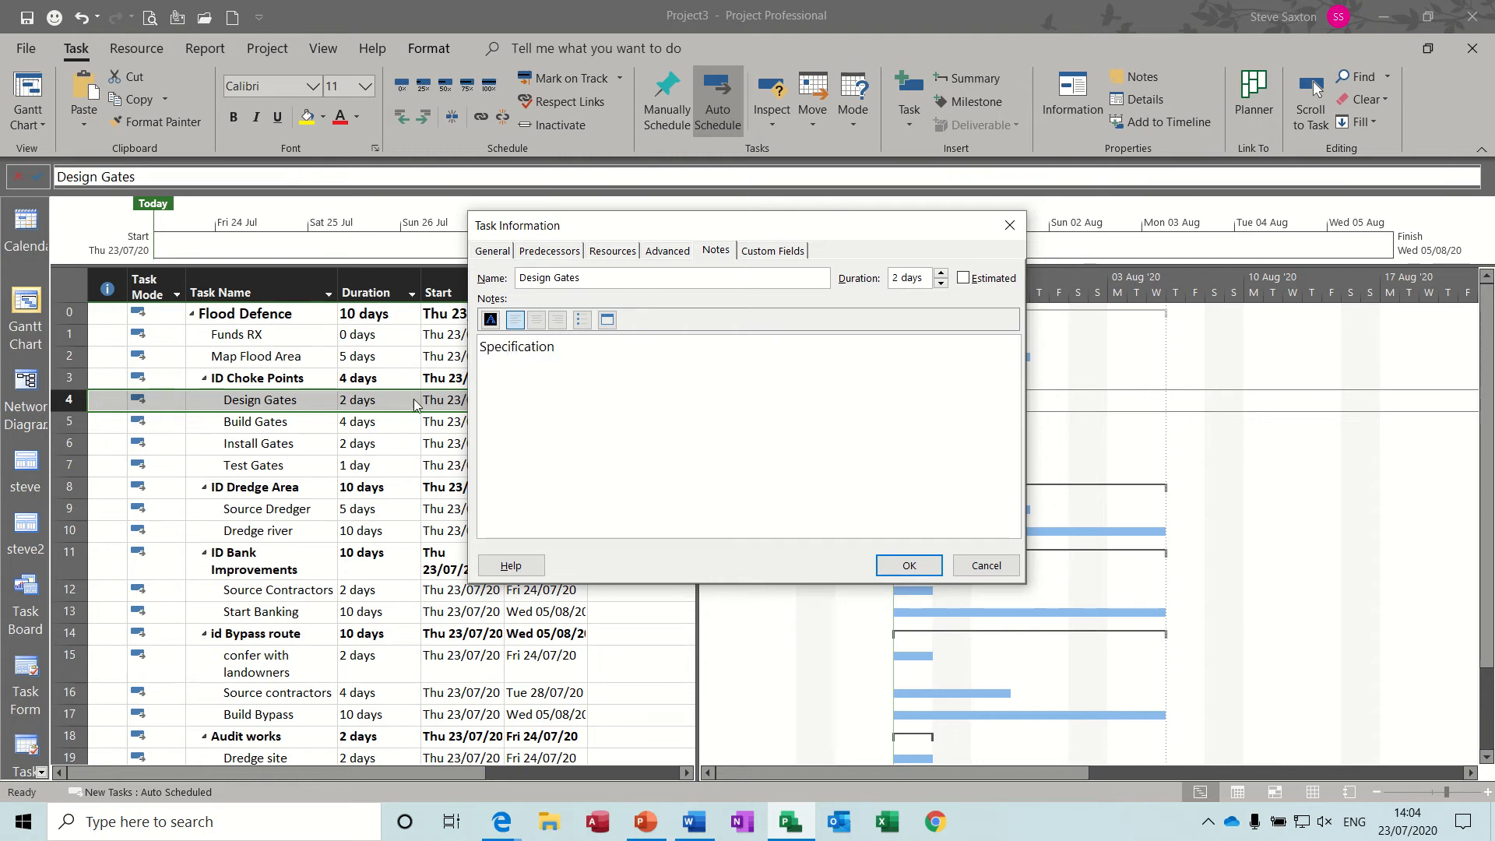
- Embed the existing file Boots Photo (PDF) from Documents in the Design Gates notes, displayed as an icon
click(607, 319)
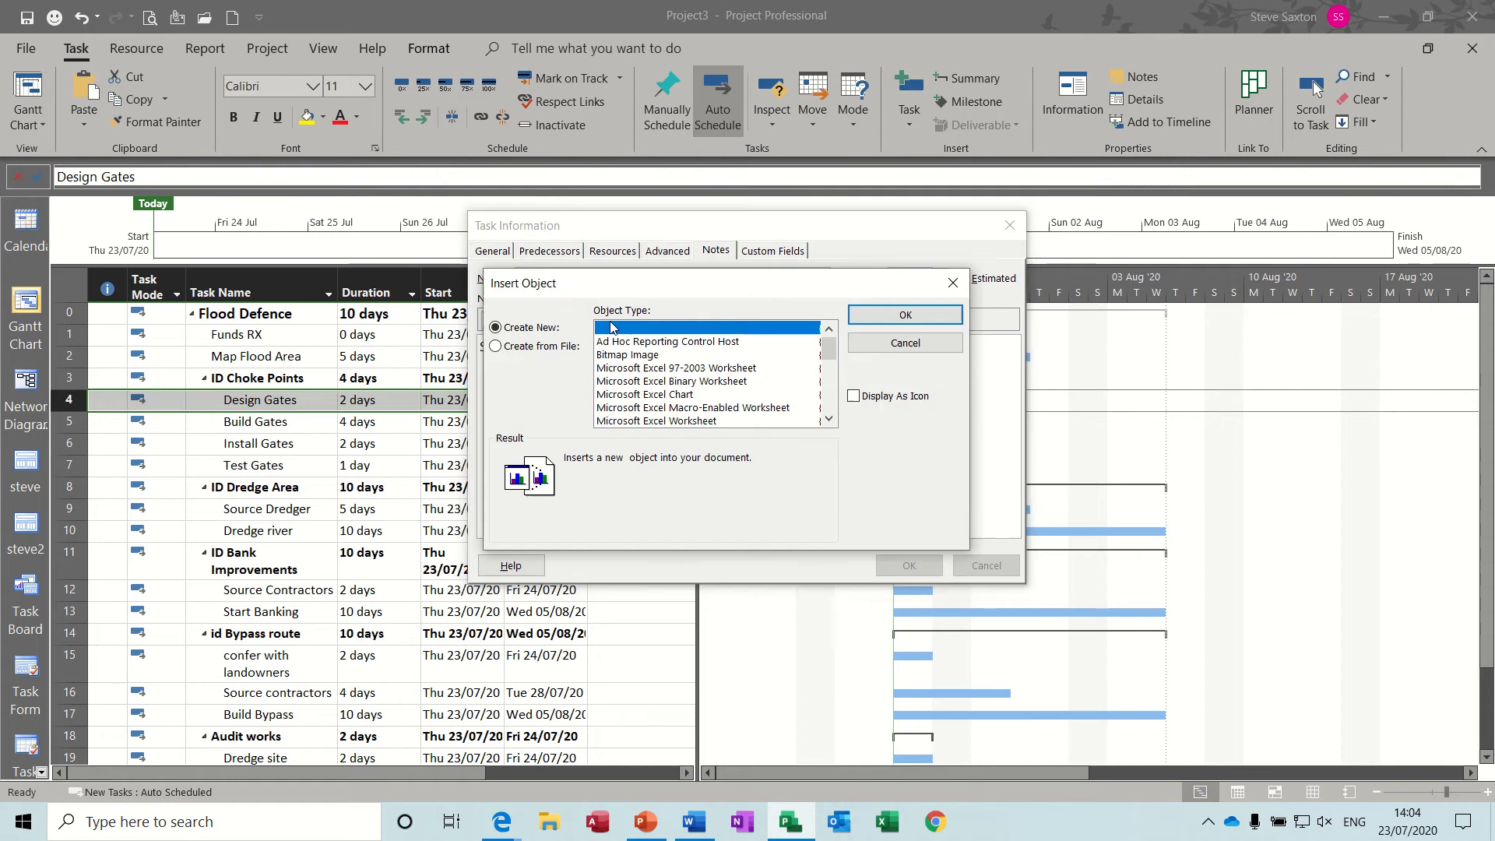
click(553, 348)
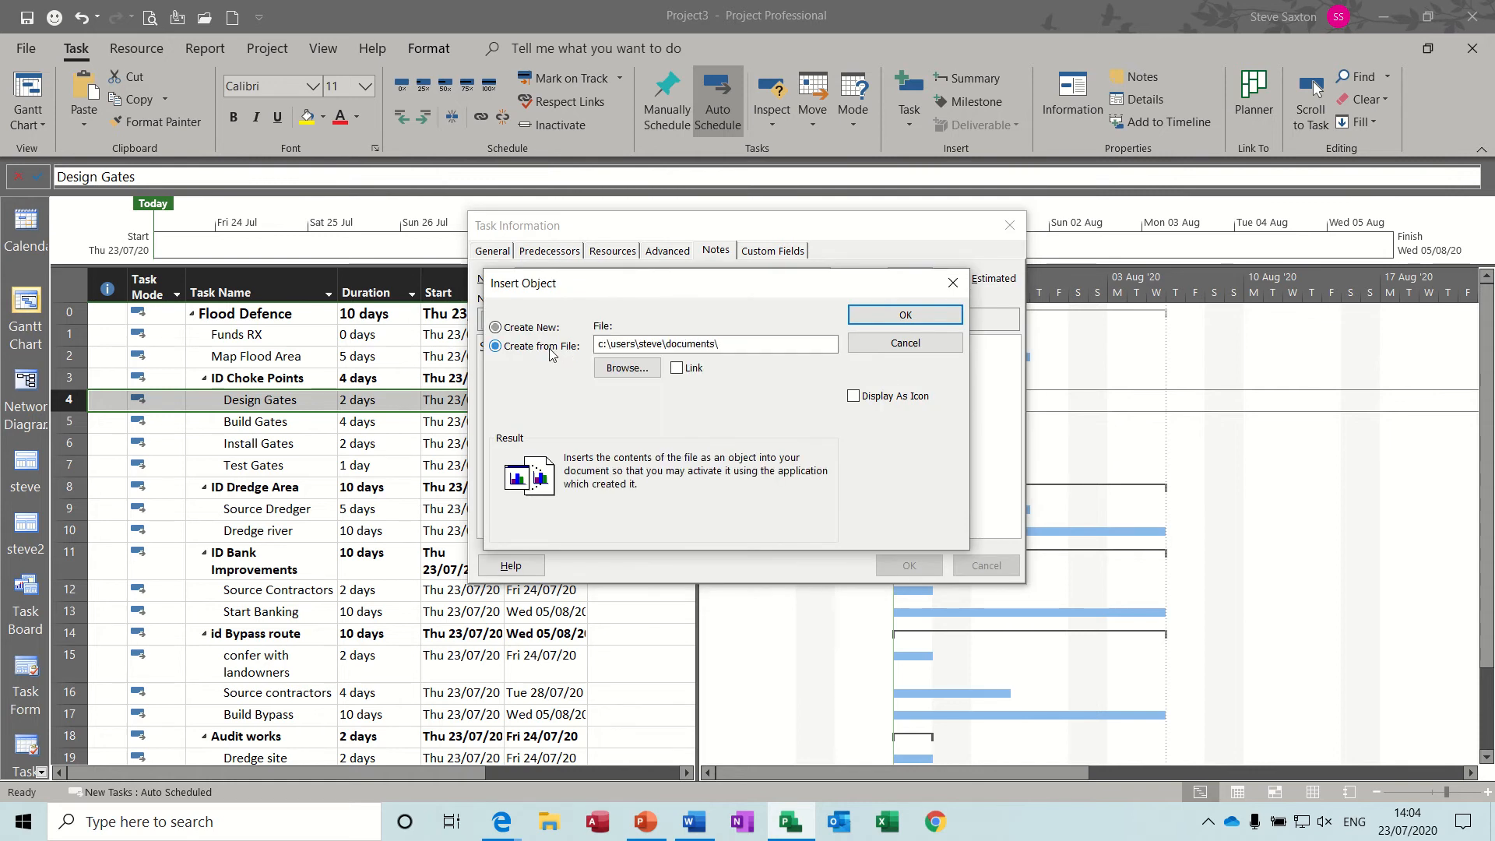
click(627, 367)
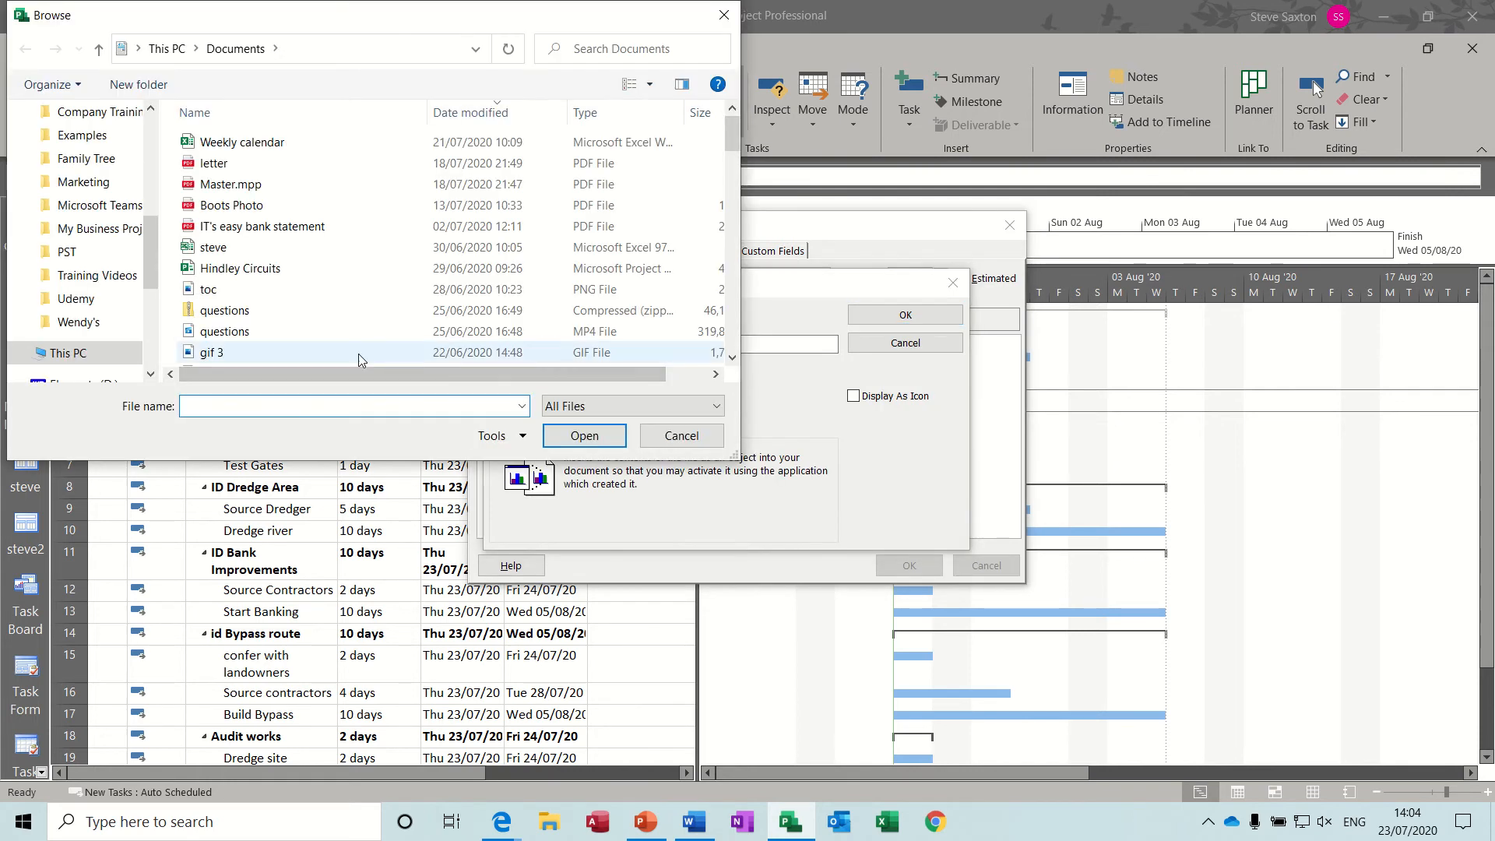
double_click(239, 207)
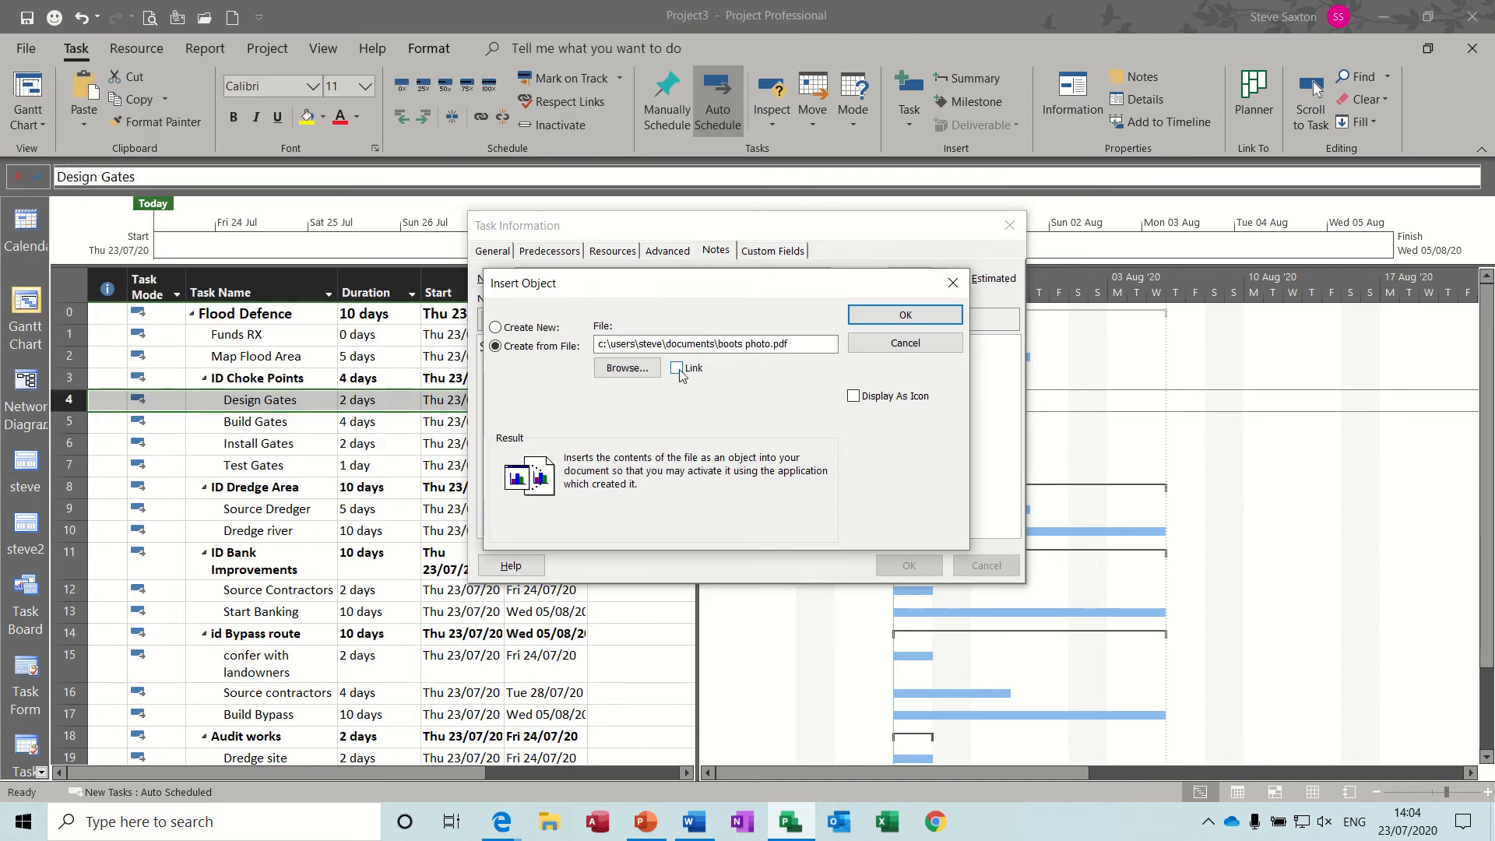
click(854, 396)
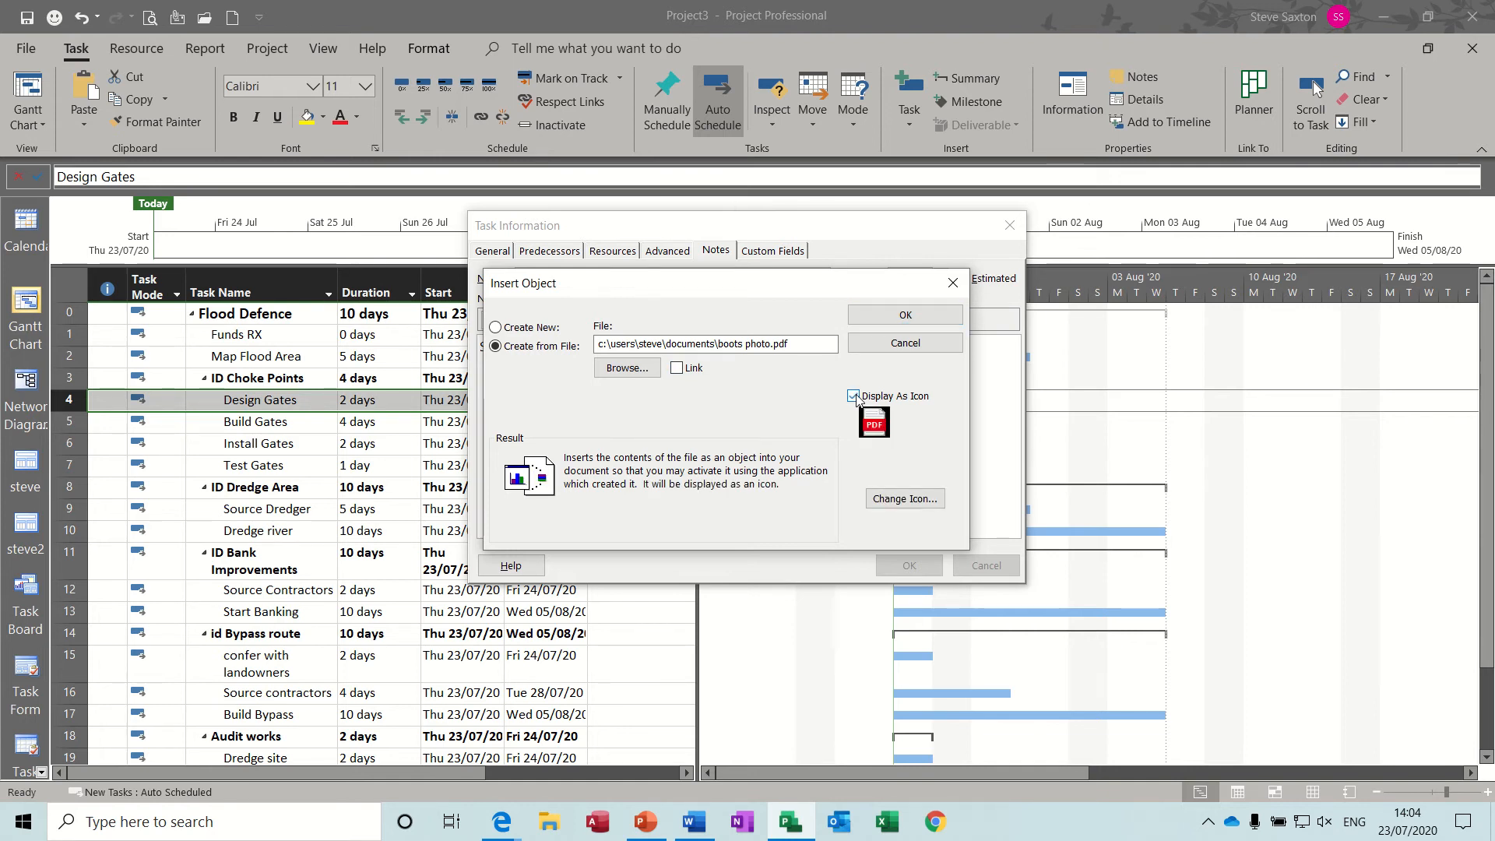
click(905, 315)
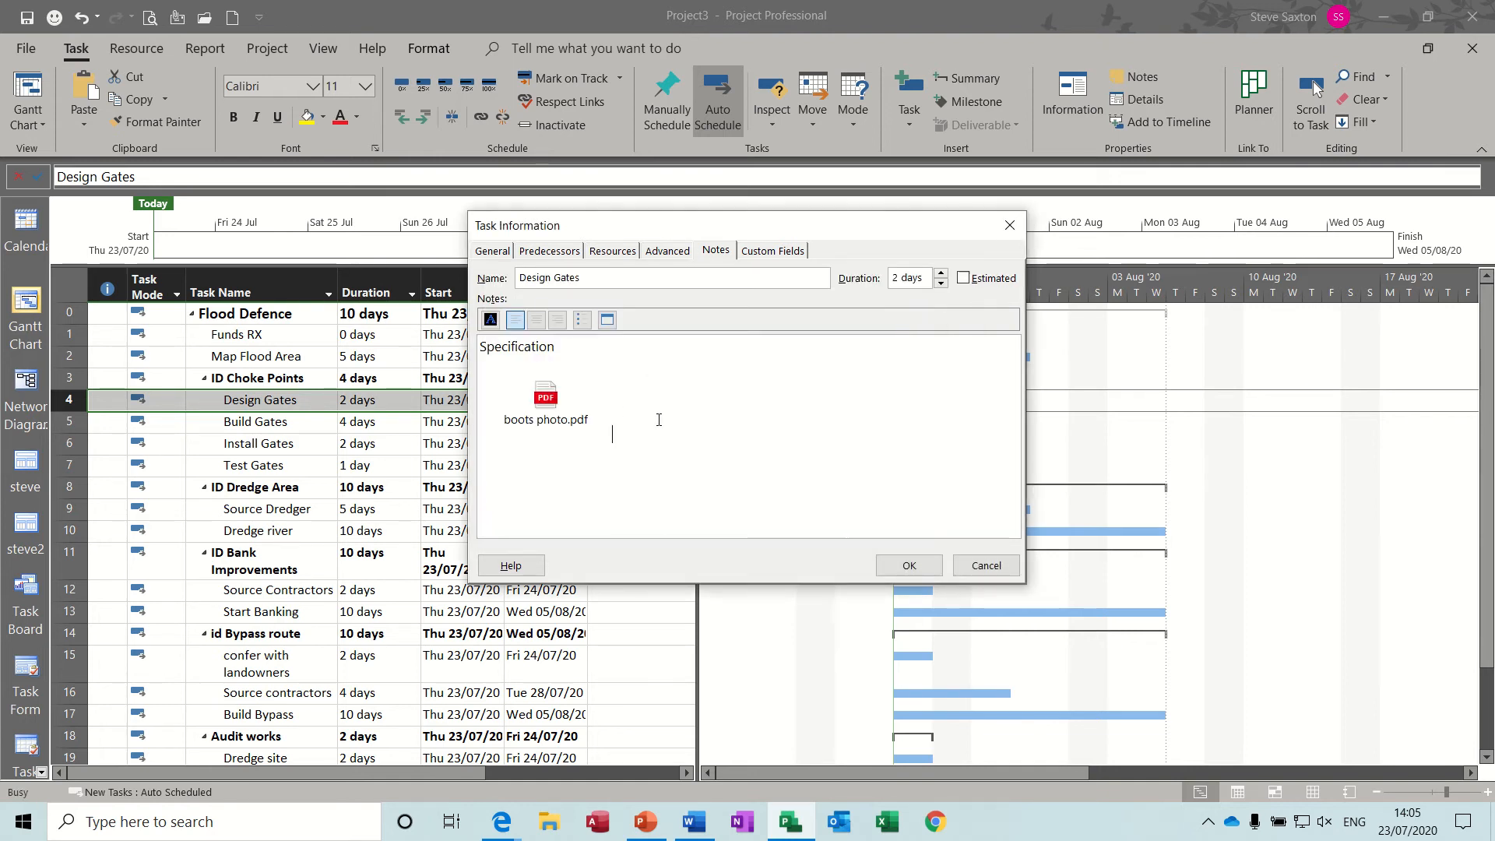
- On a new line of the notes, insert the workbook Charting 2019 May 19 from Examples > Excel 2019 as a linked icon
key(Return)
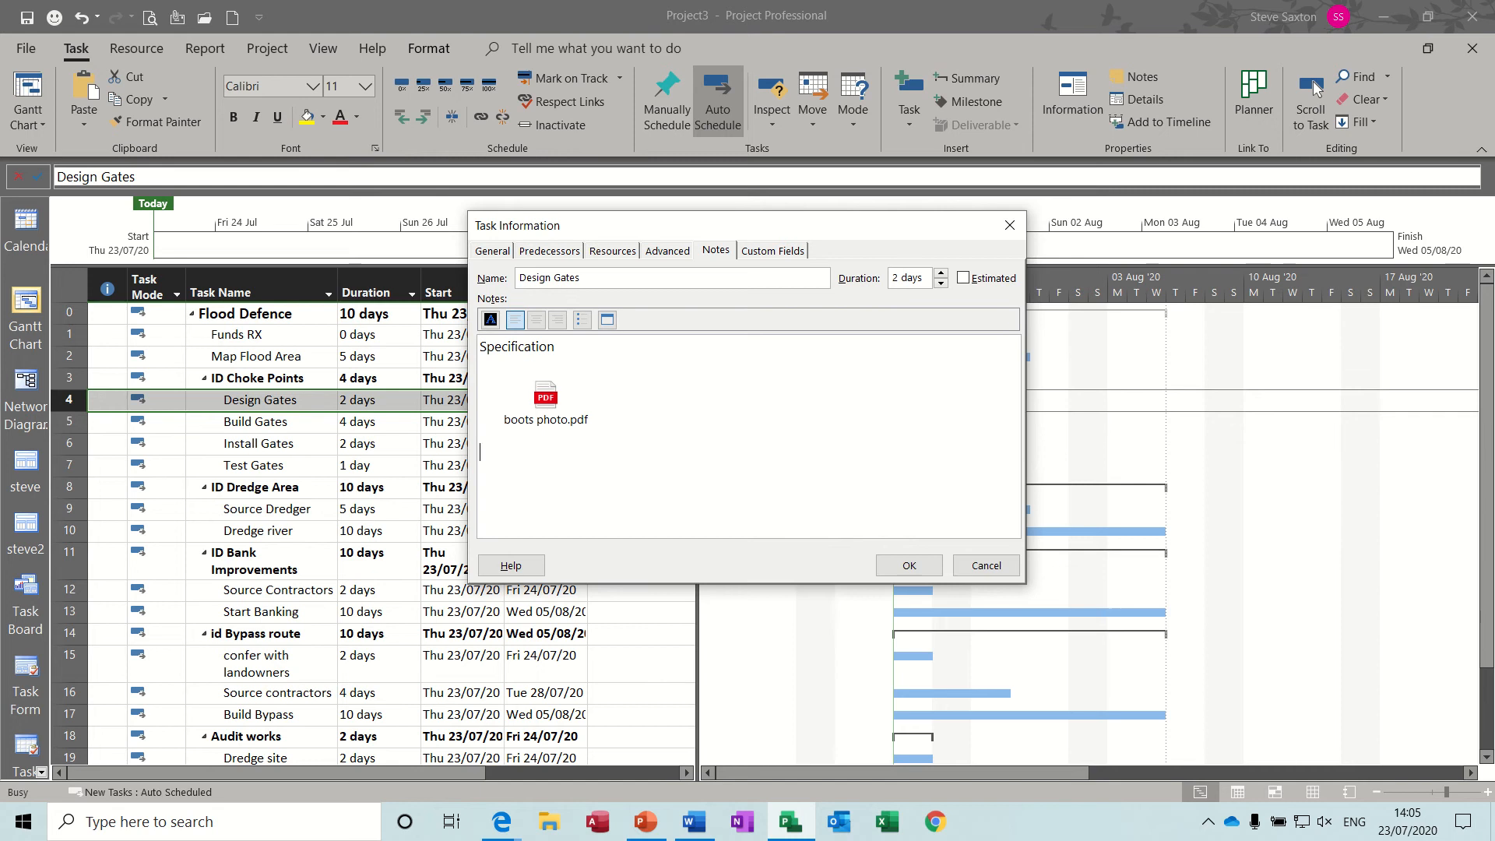
click(607, 319)
click(562, 346)
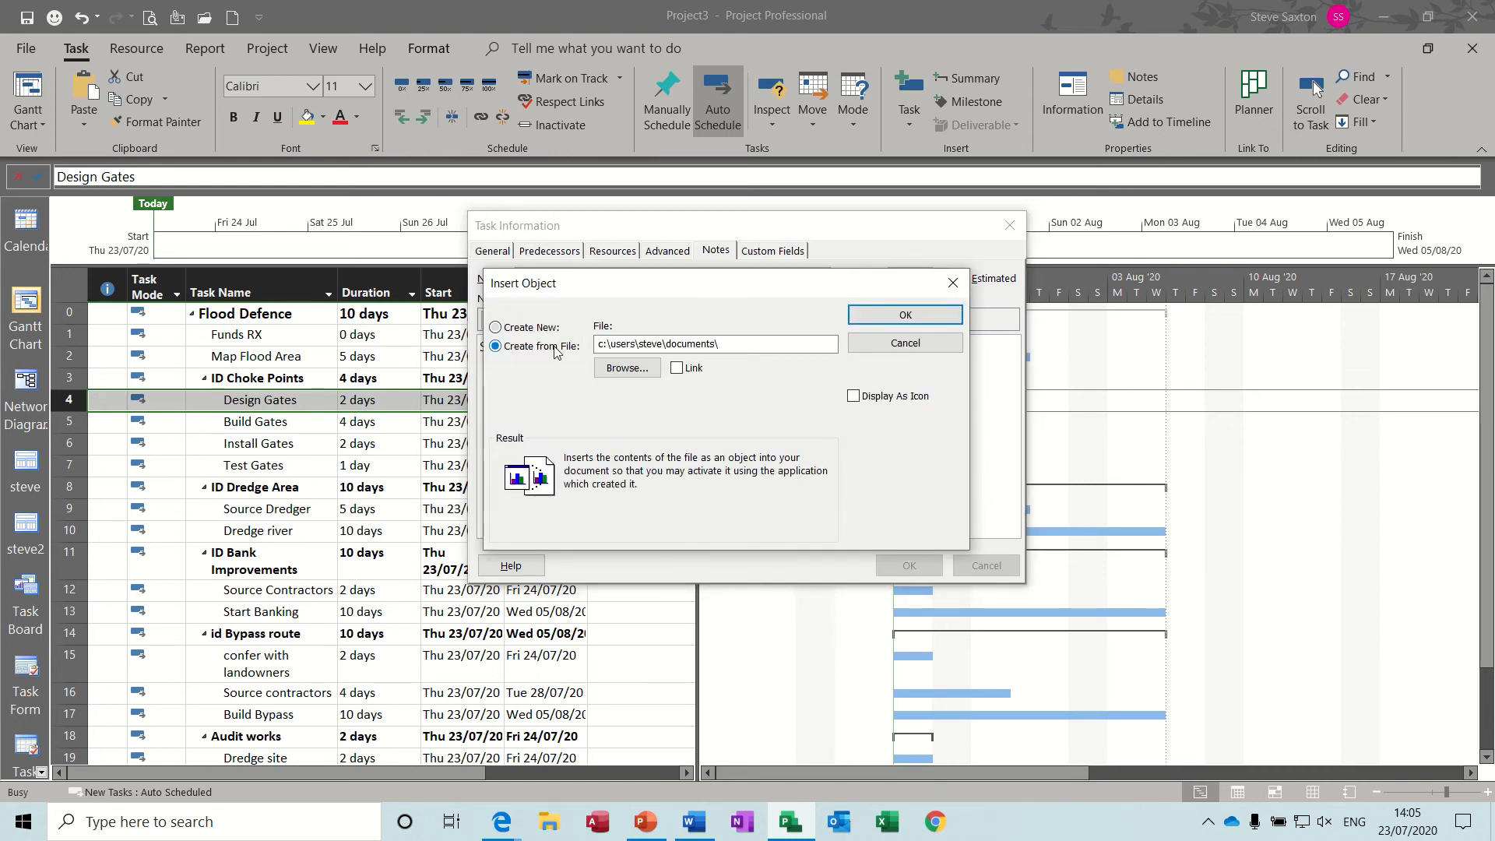
click(608, 368)
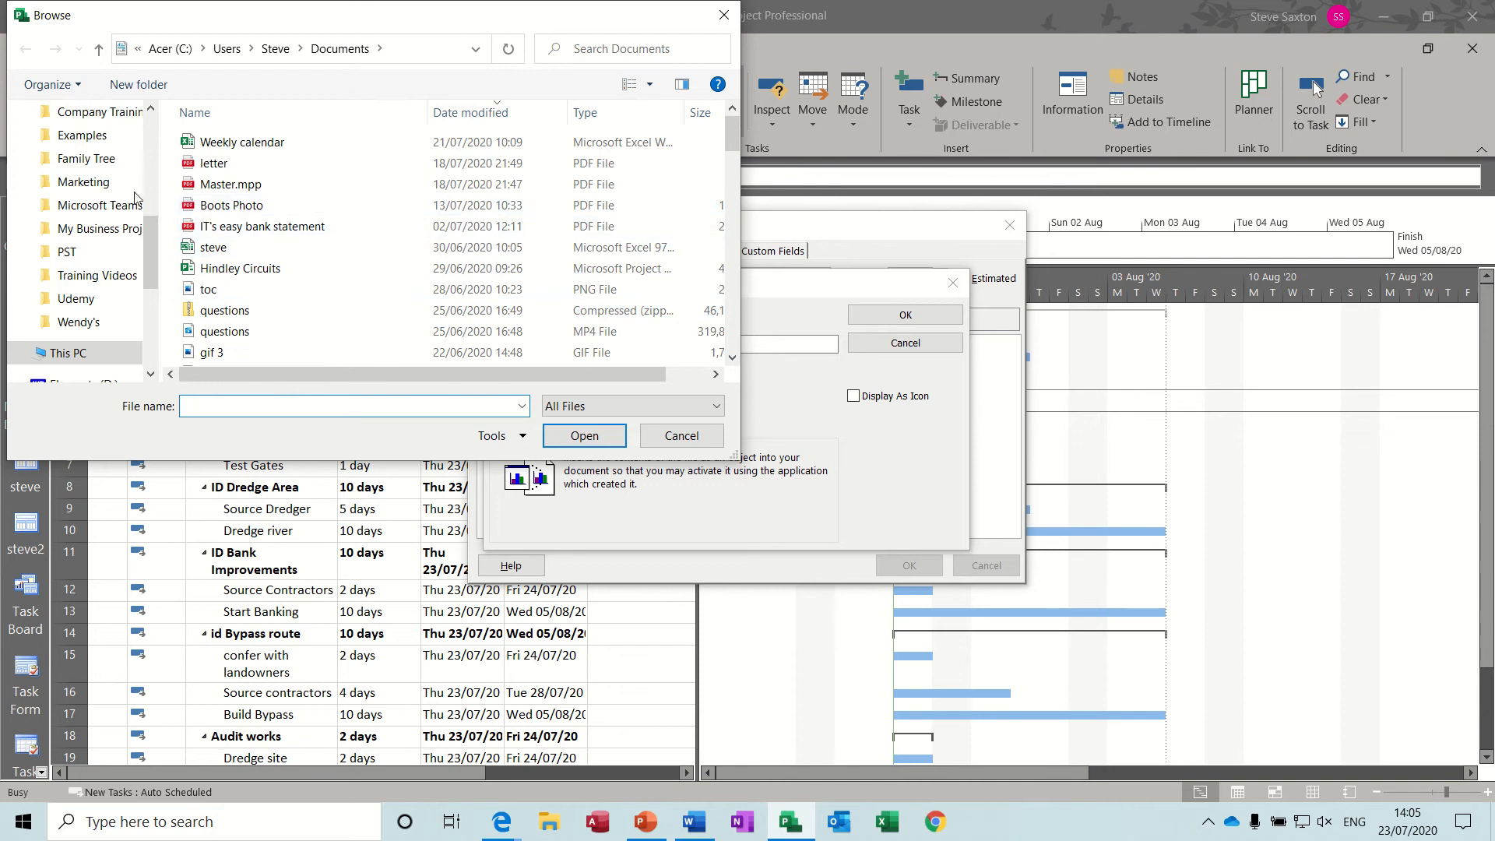
click(94, 140)
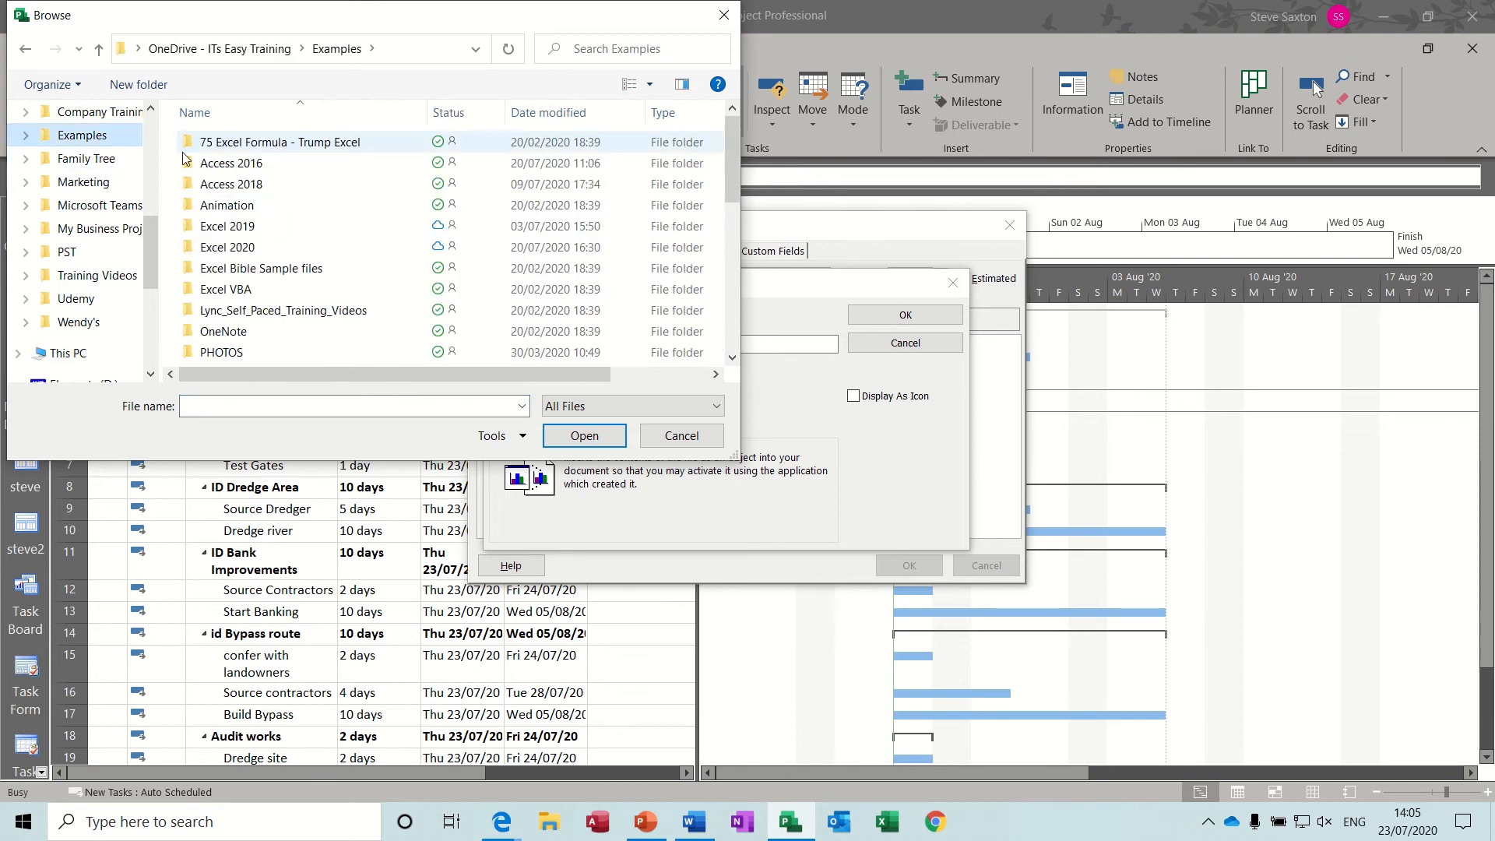
click(247, 231)
double_click(247, 231)
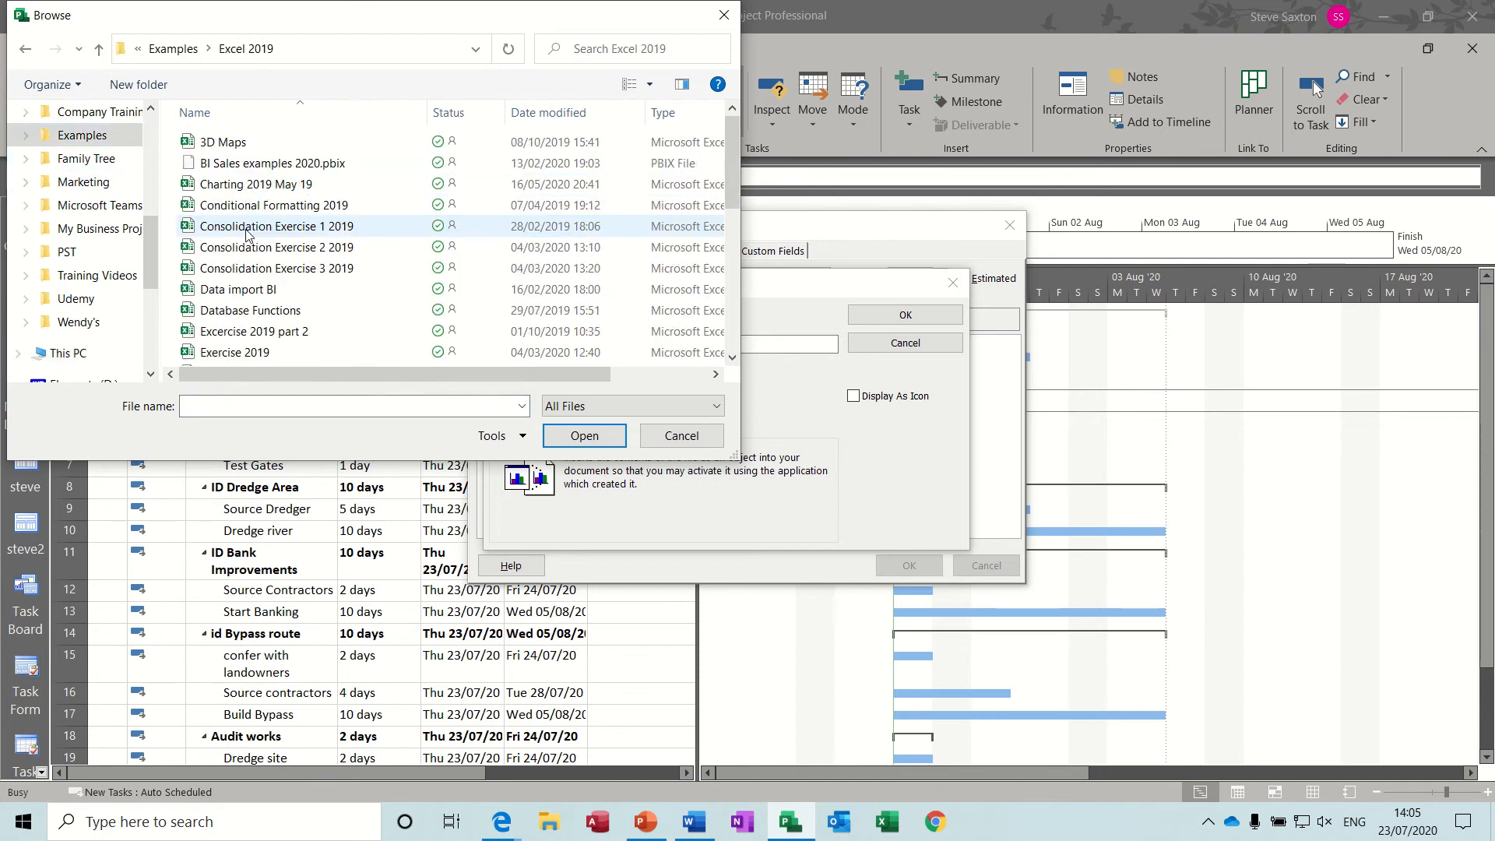
click(249, 191)
double_click(249, 191)
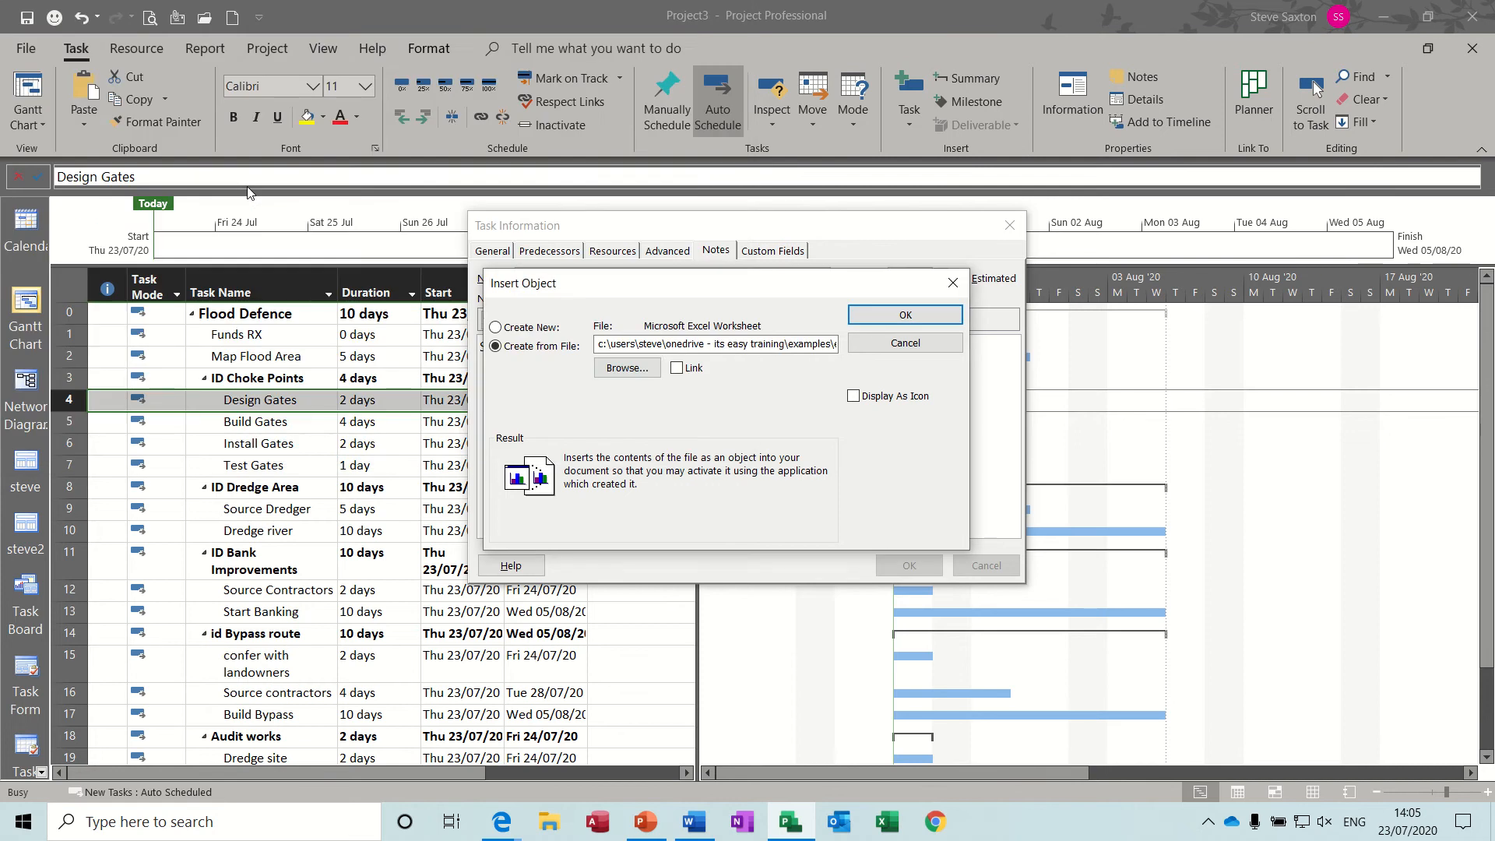
click(853, 396)
click(677, 369)
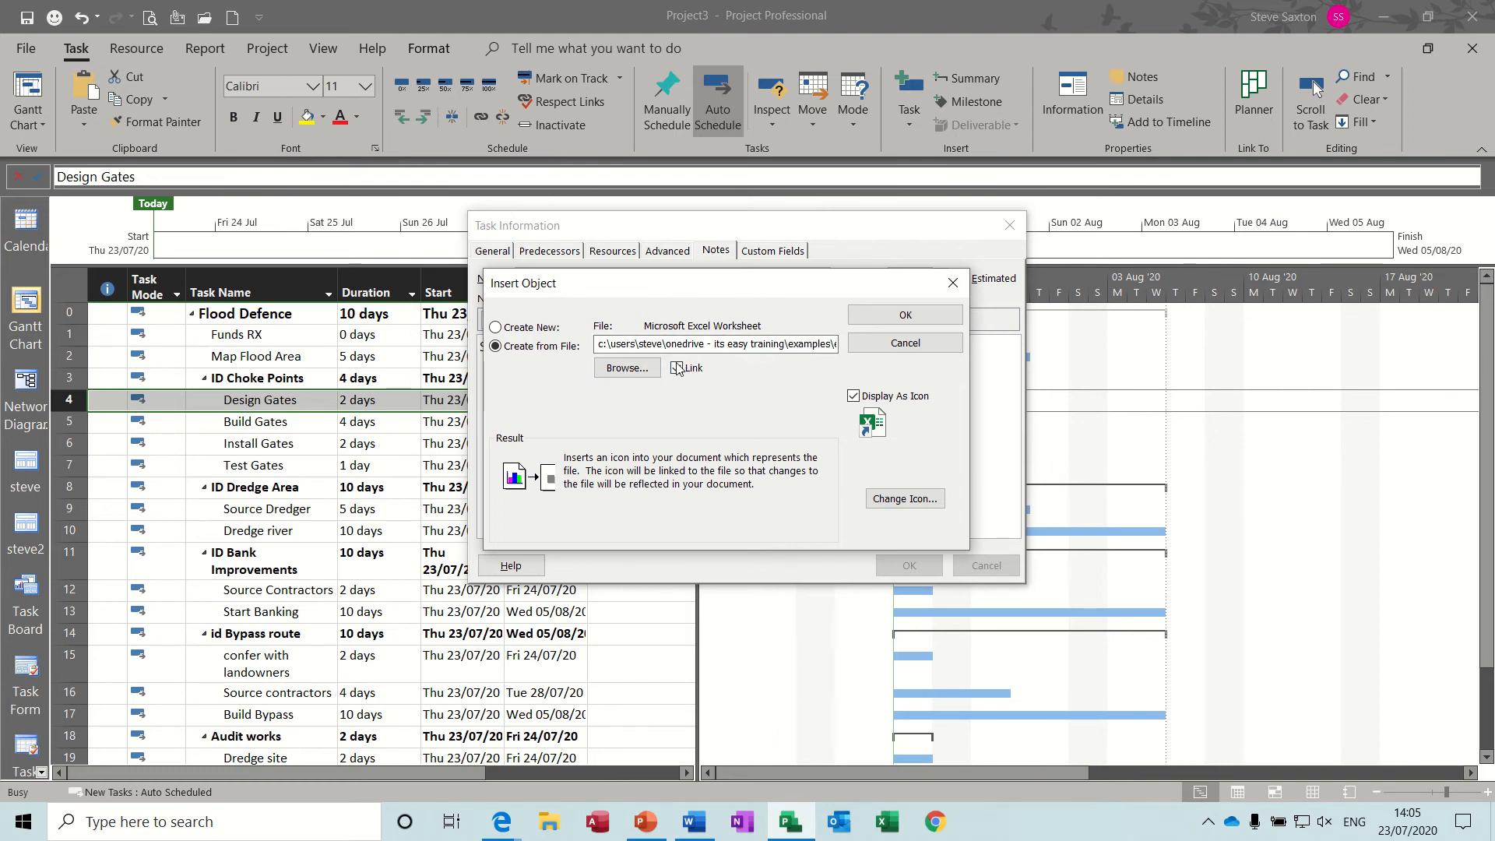
click(904, 315)
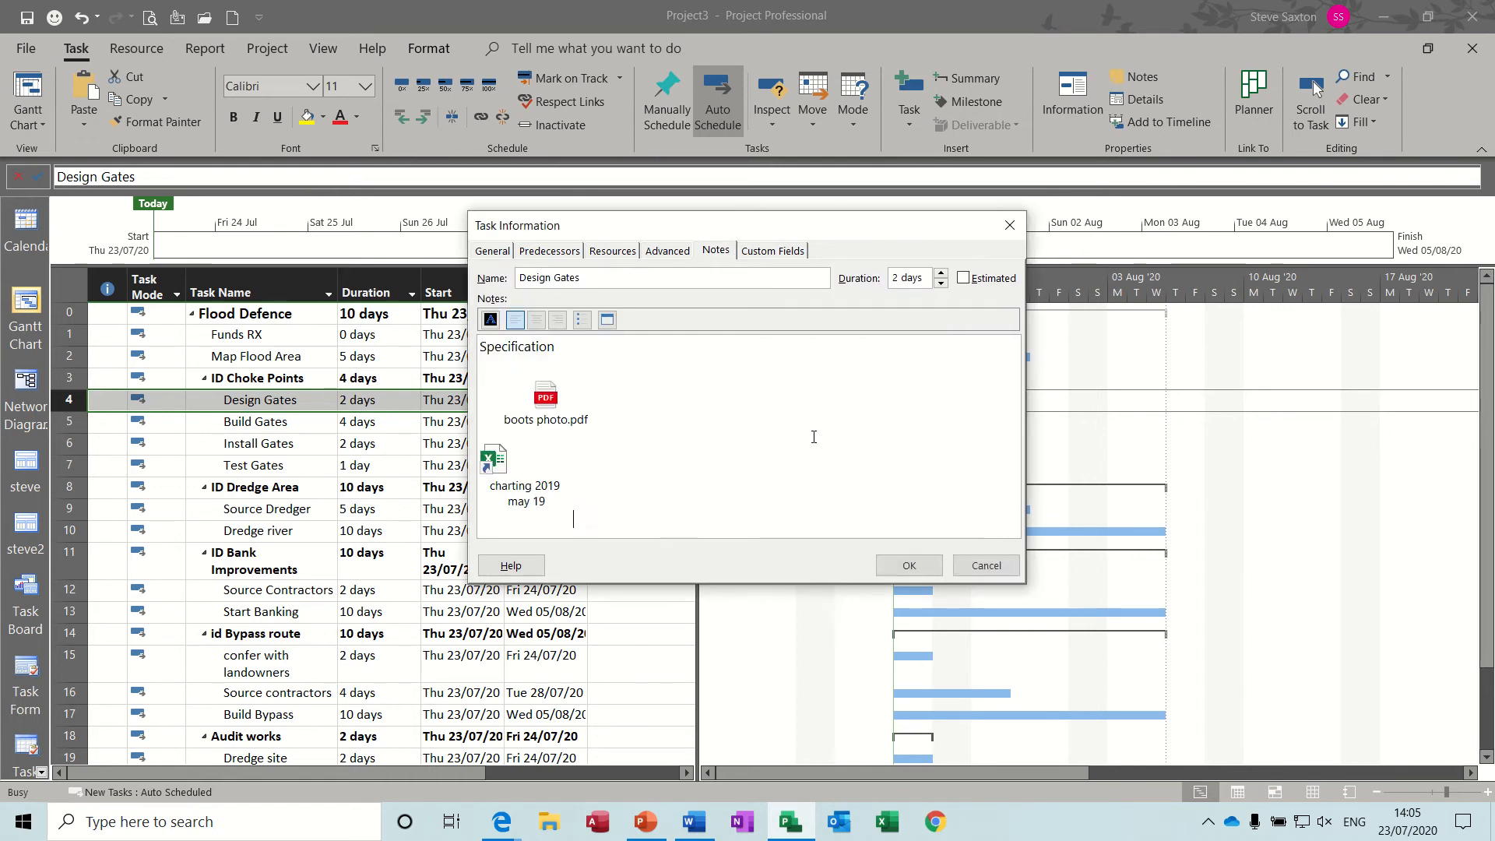
- Open the linked Charting 2019 May 19 workbook from the Design Gates notes, close it, and save the task information
click(497, 464)
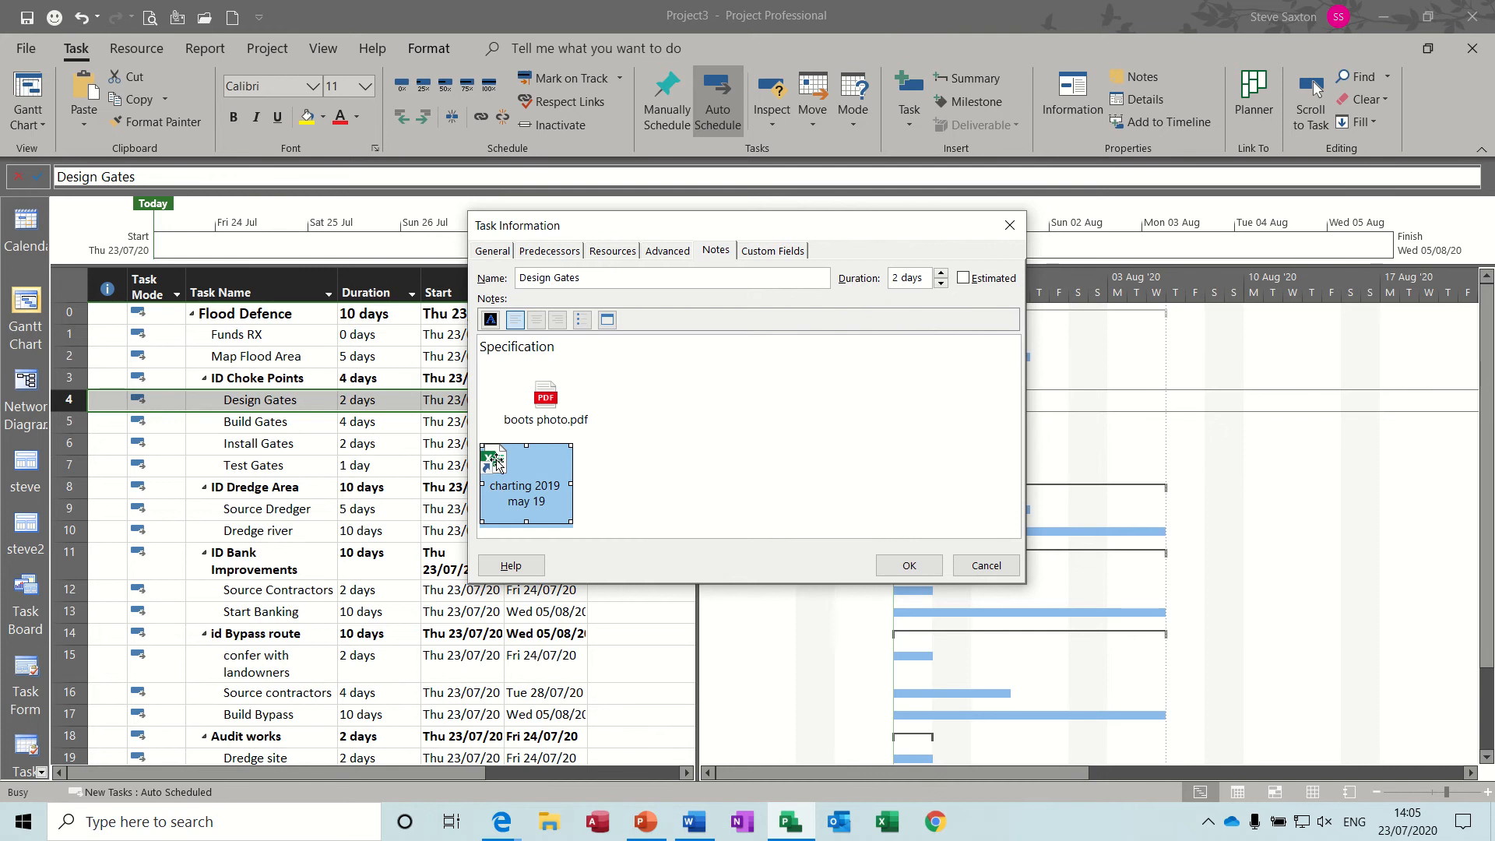
double_click(497, 464)
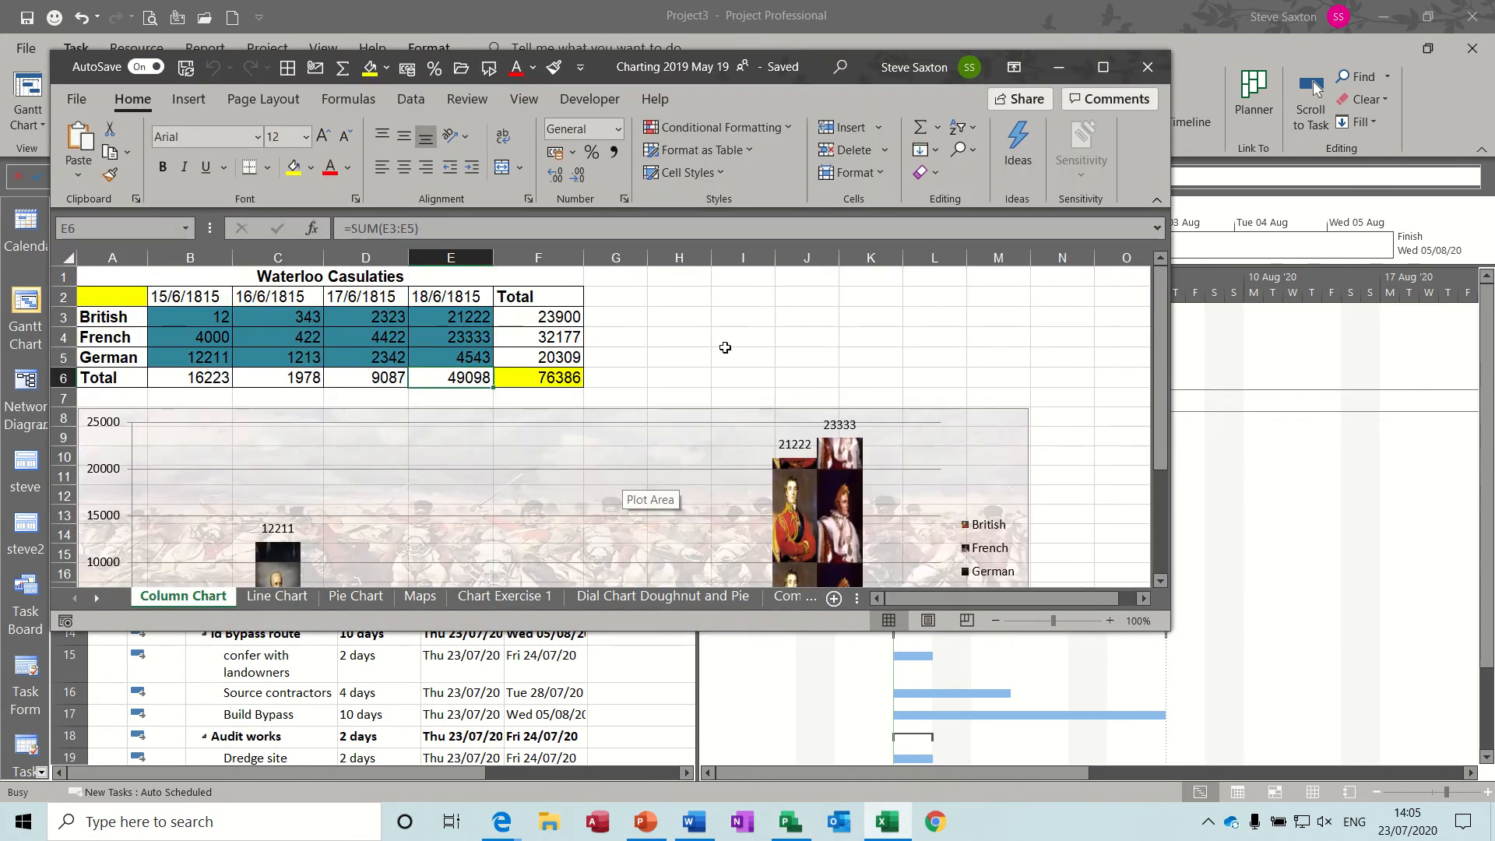
click(1146, 67)
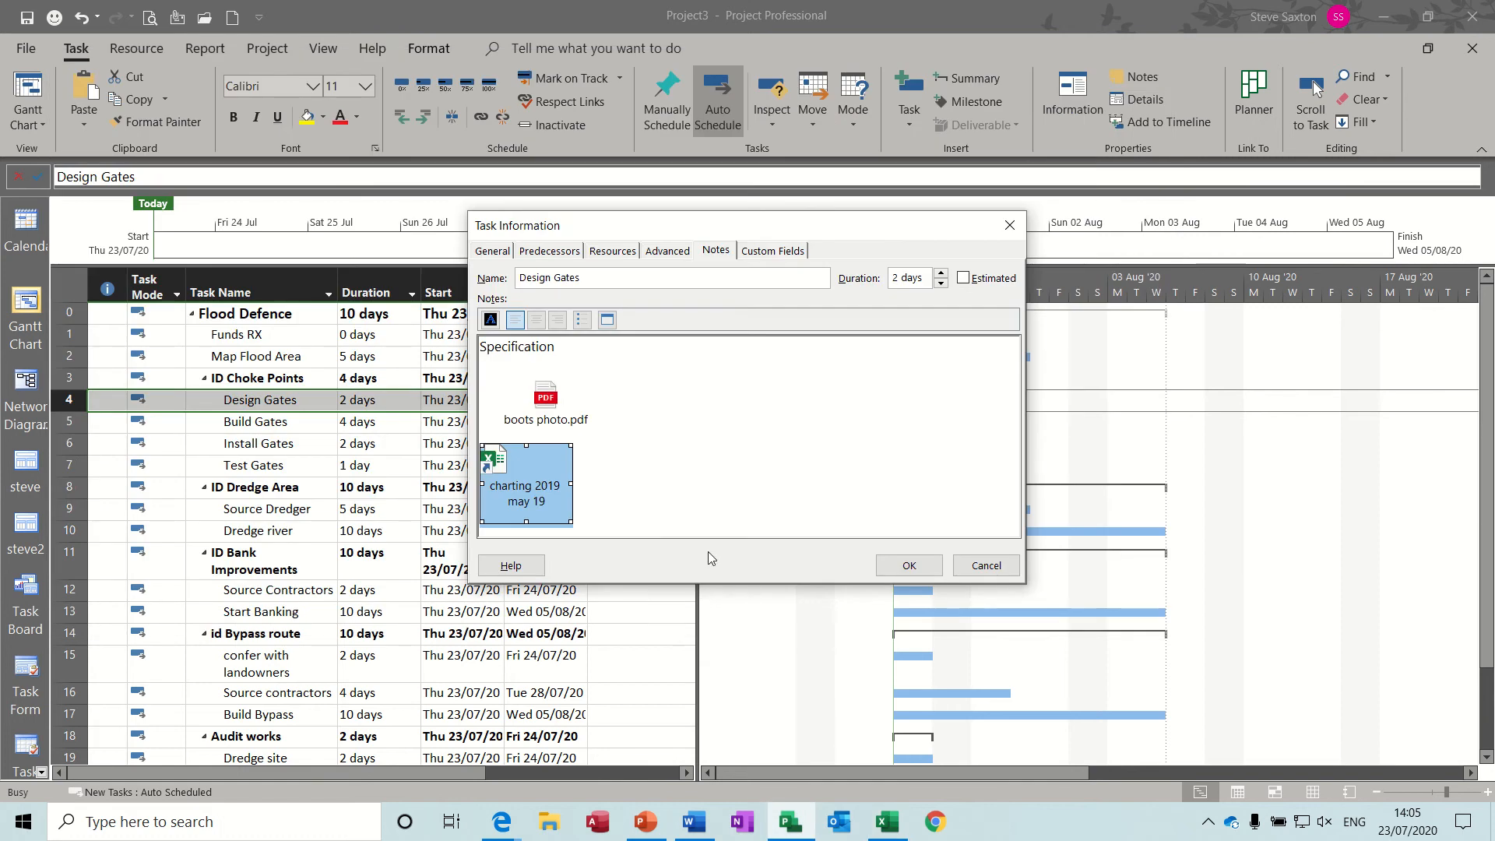
click(895, 566)
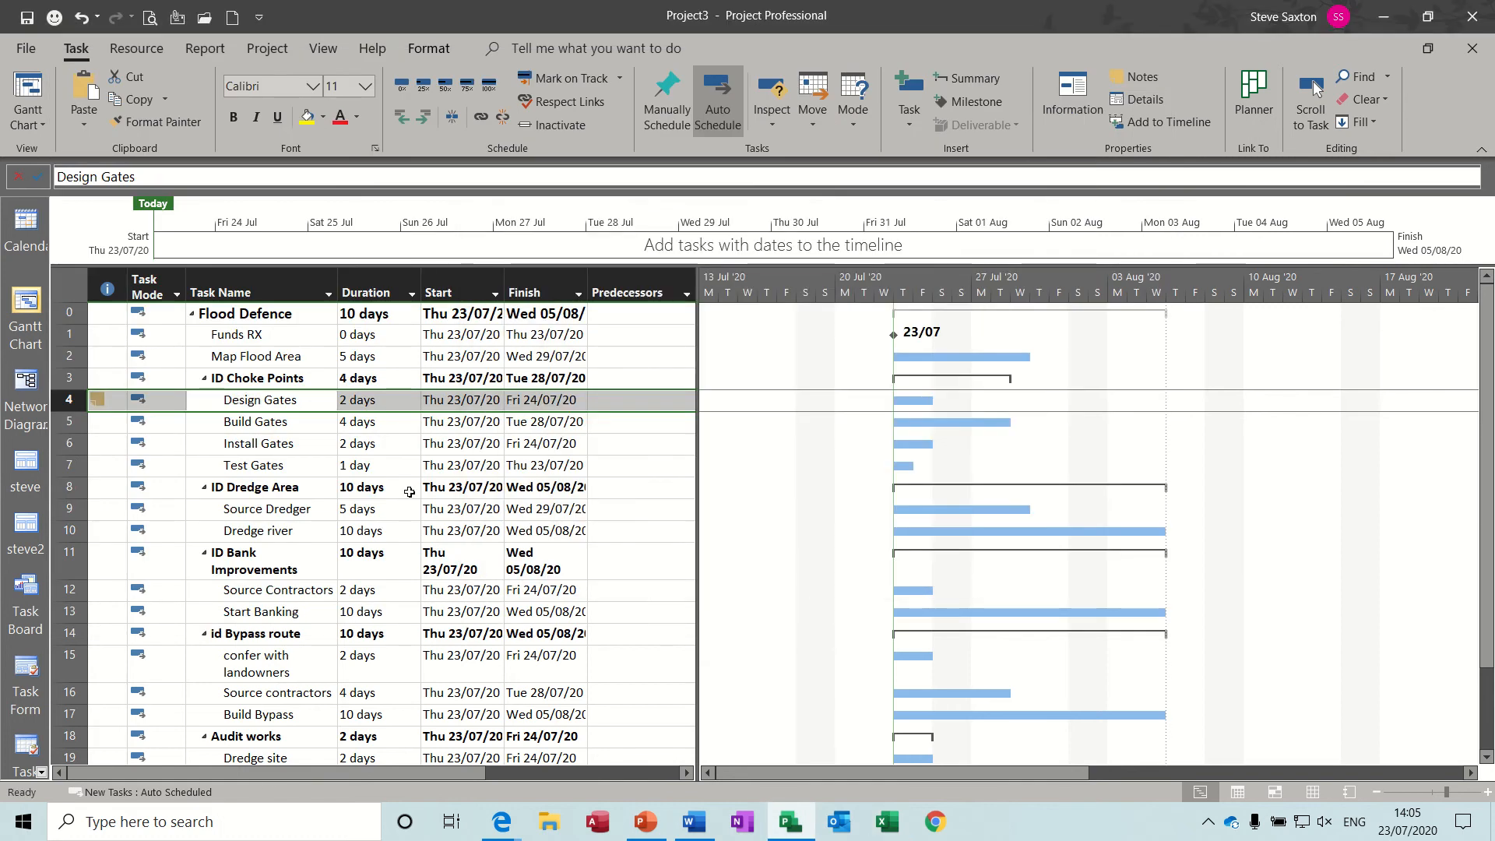
- Preview the note on Design Gates from its indicator in the task table
key(Down)
key(Down)
key(Down)
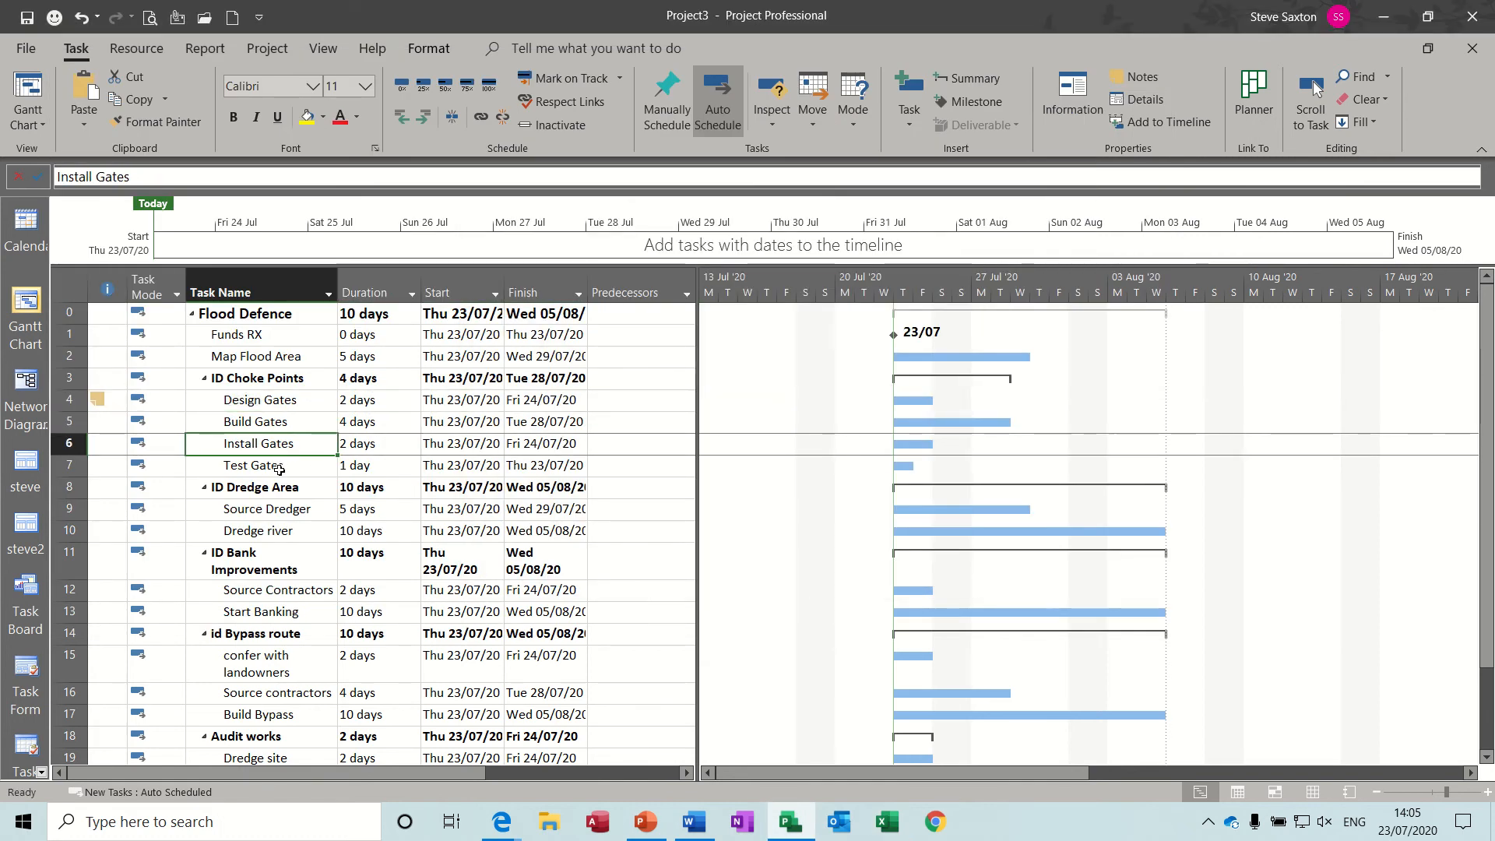
click(282, 507)
click(281, 532)
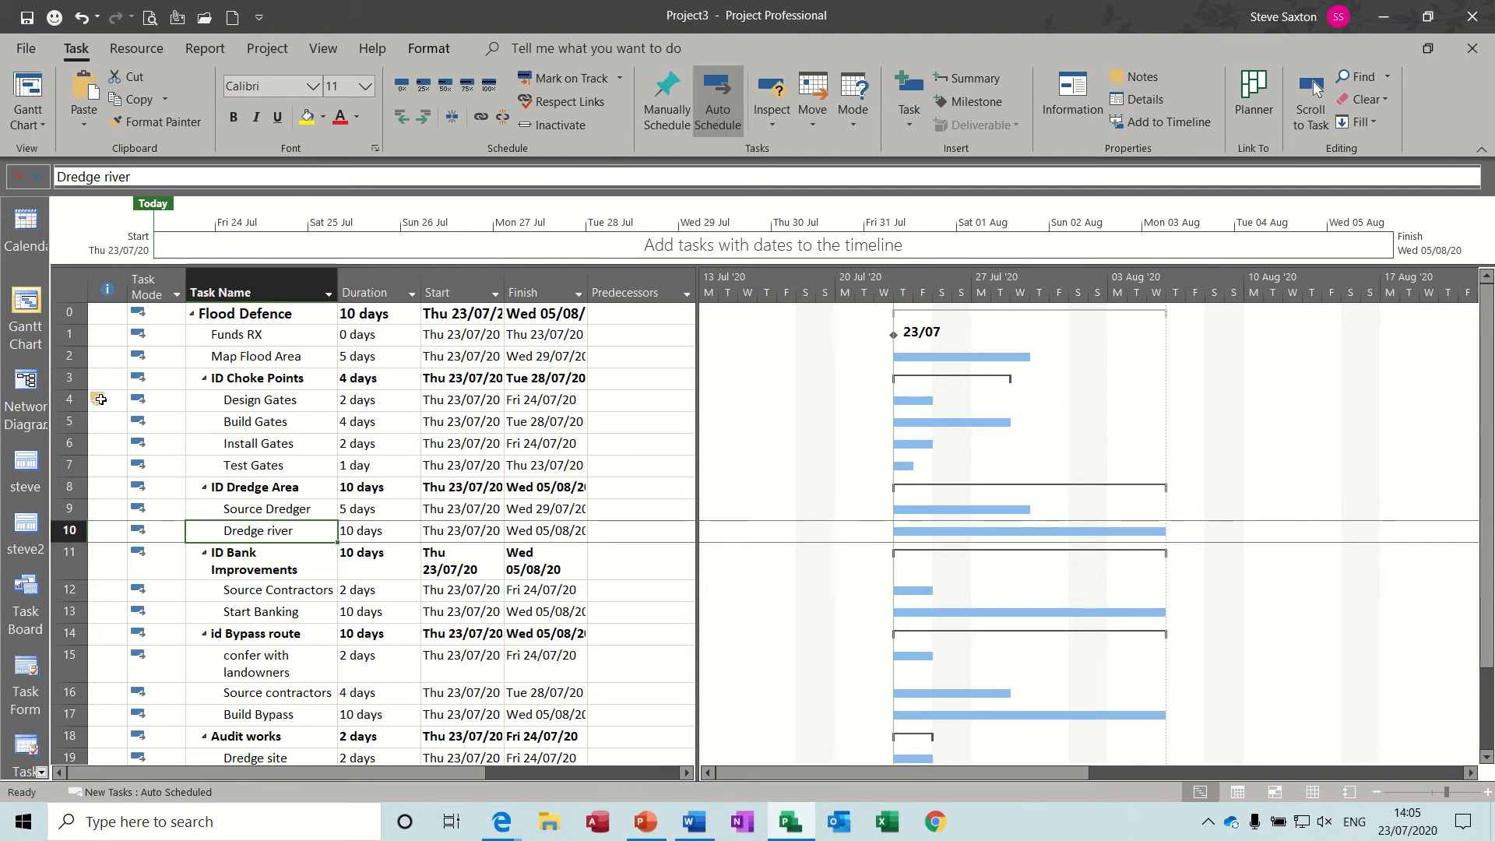
mouse_move(100, 399)
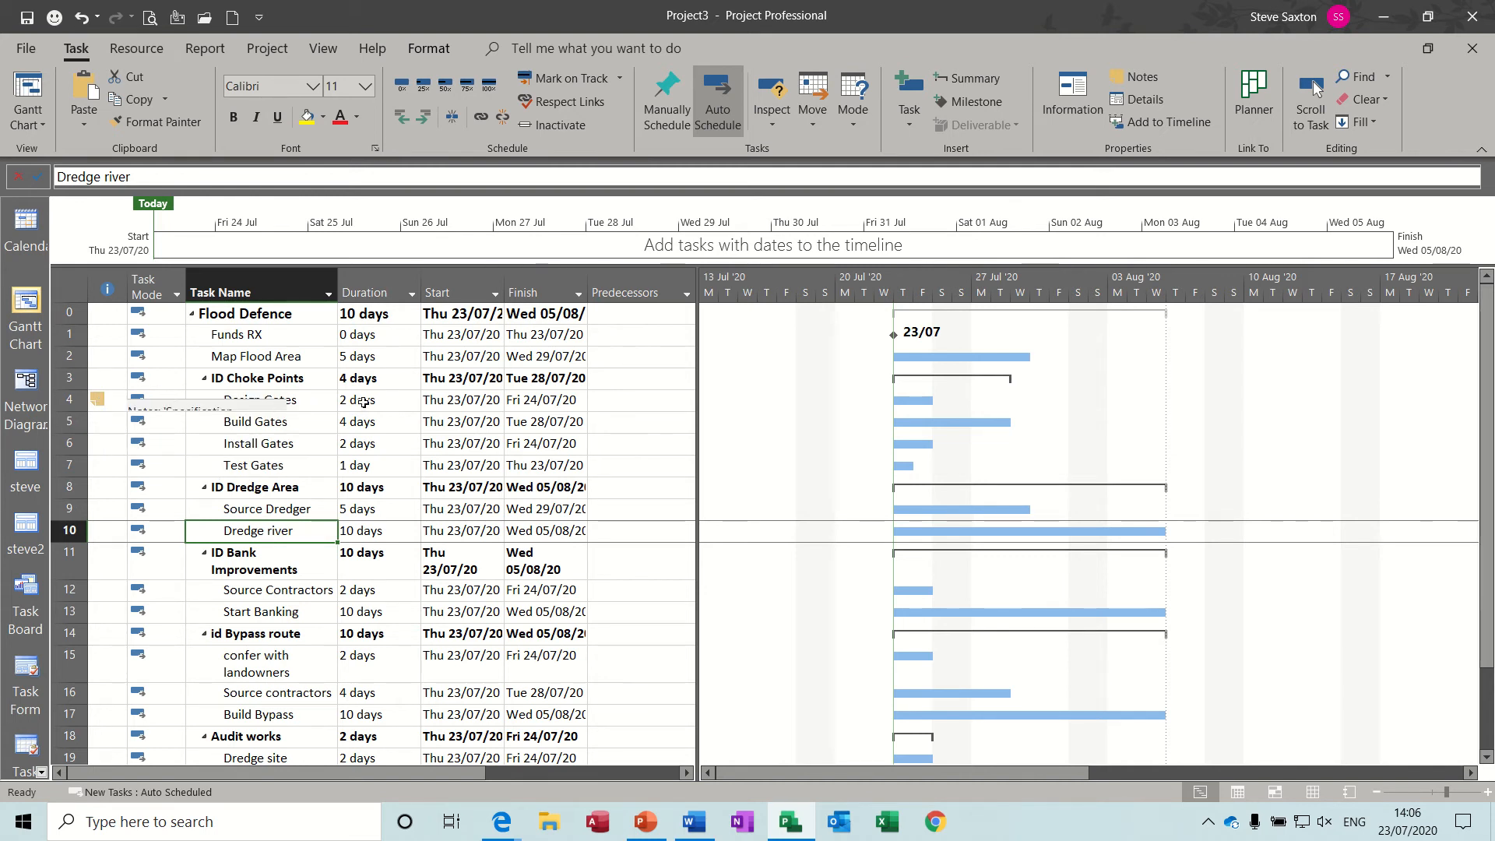
click(296, 437)
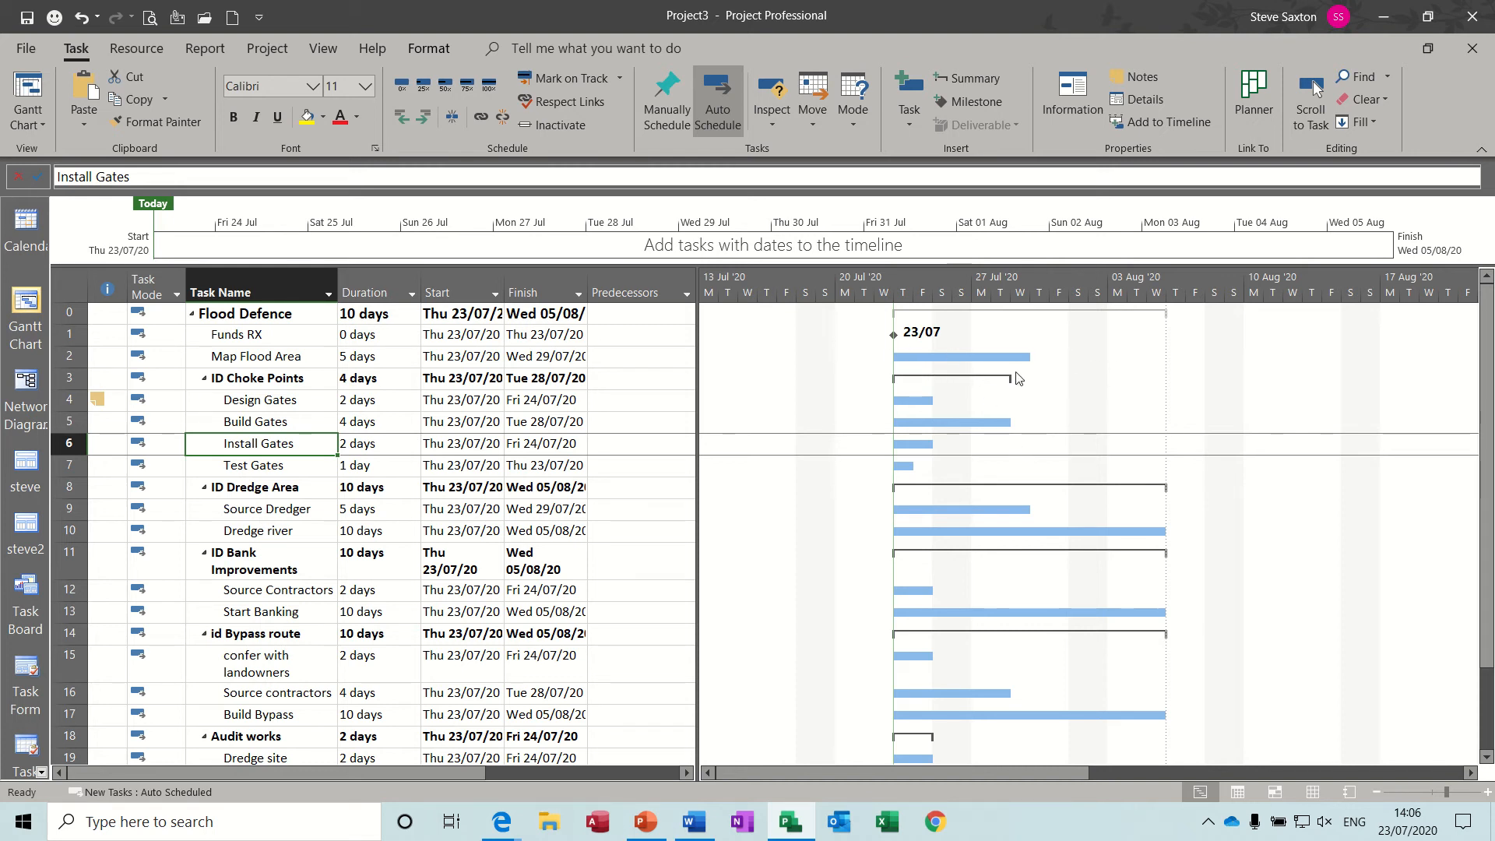
- In the bar styles, set the text shown right of the Task bars to Name
double_click(1040, 404)
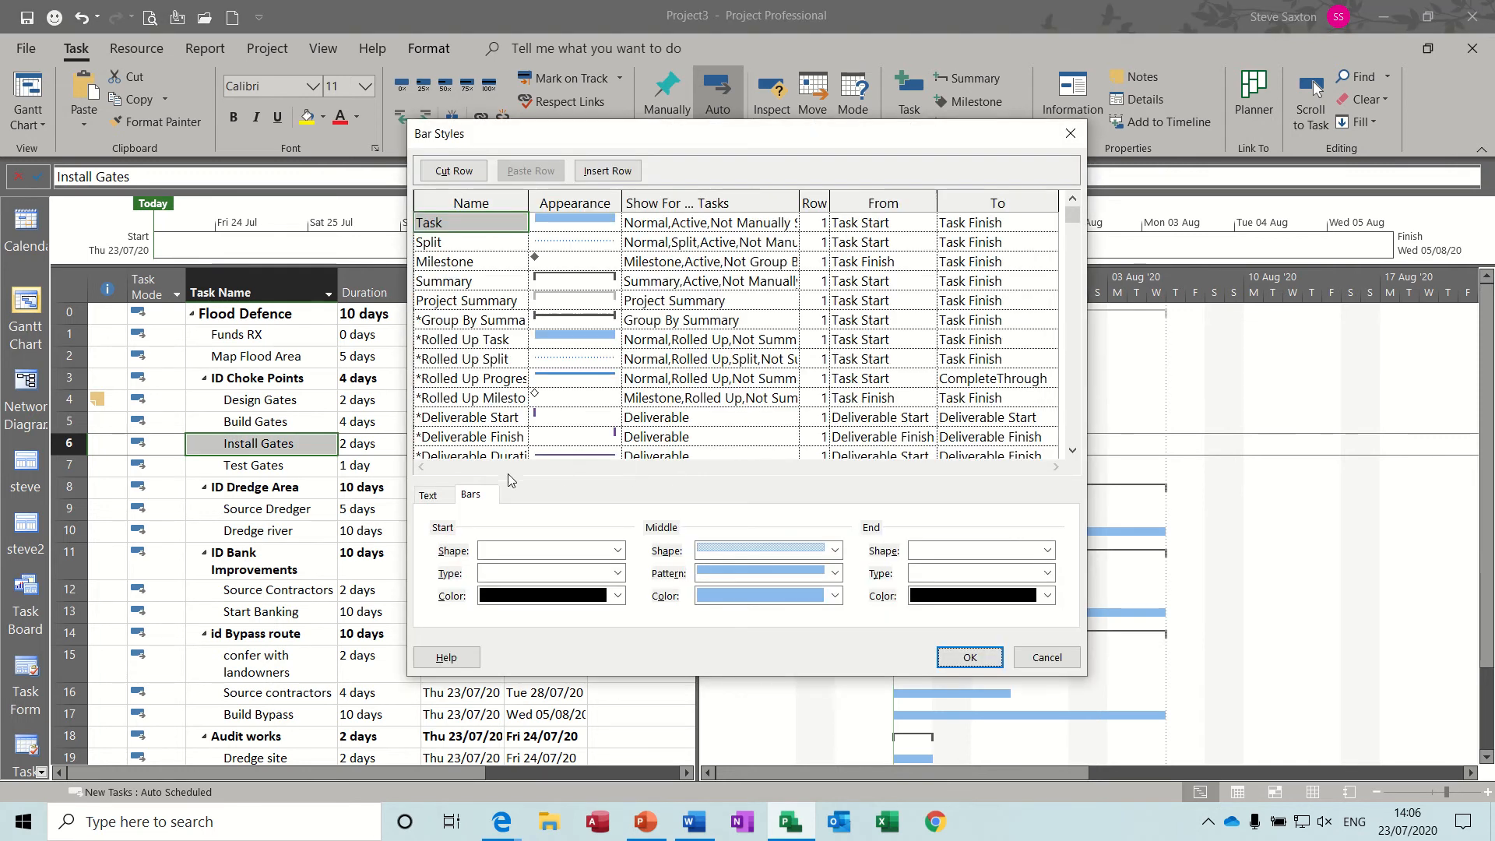
click(436, 496)
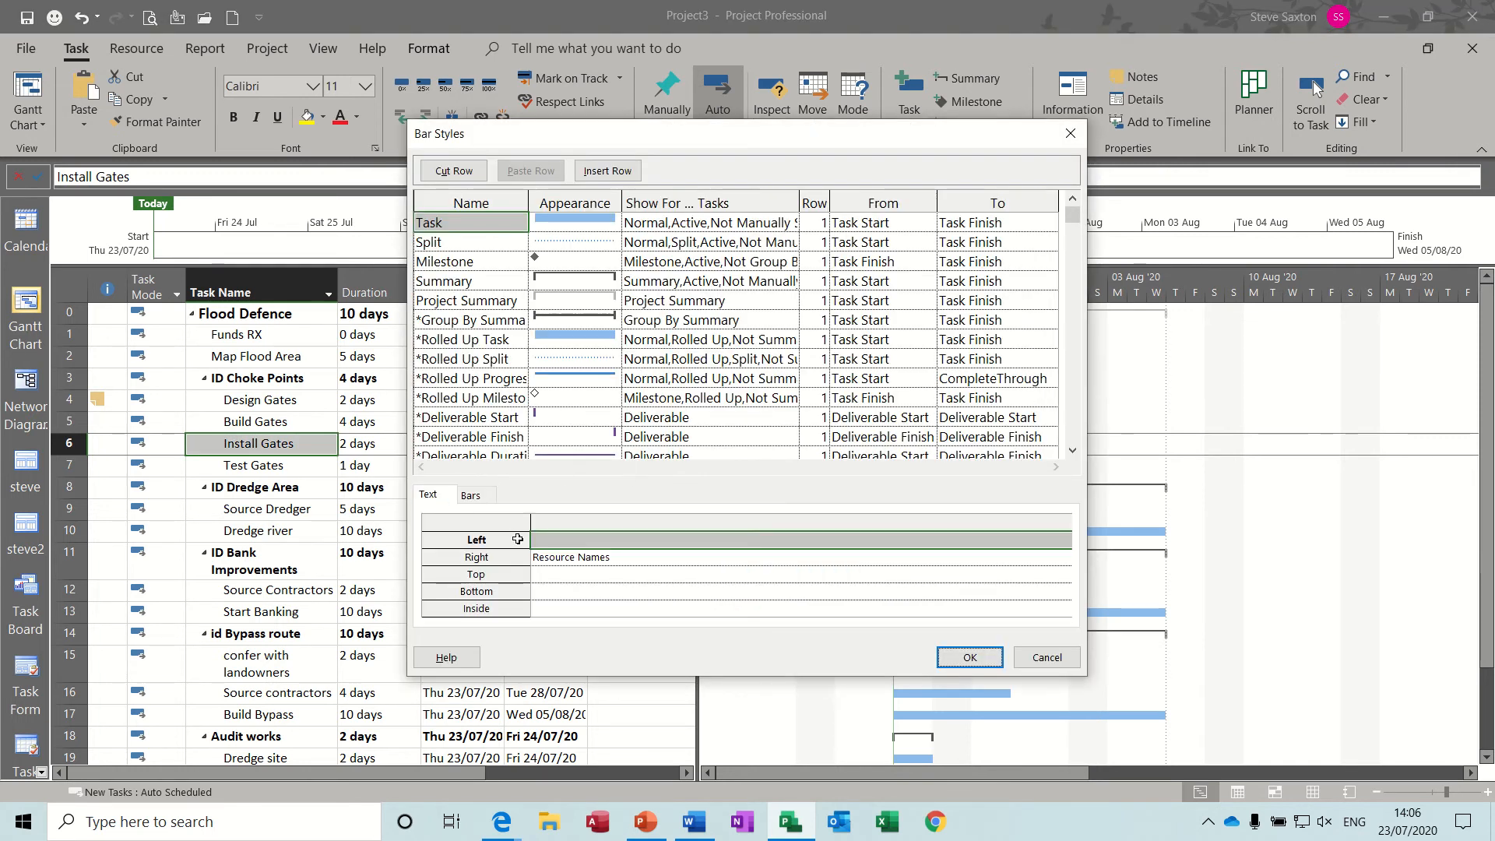
click(562, 557)
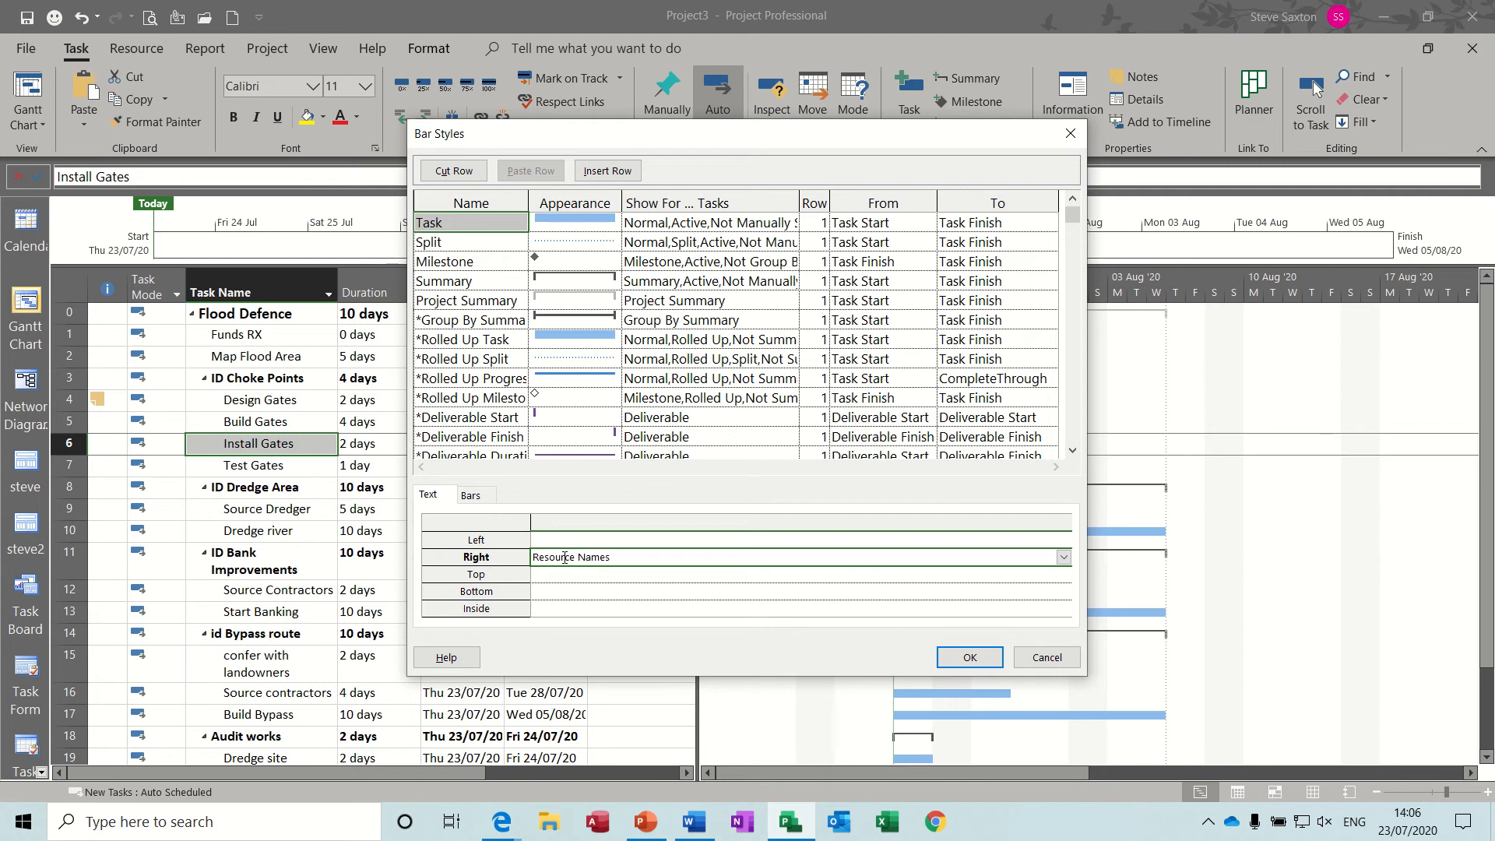
text(Name)
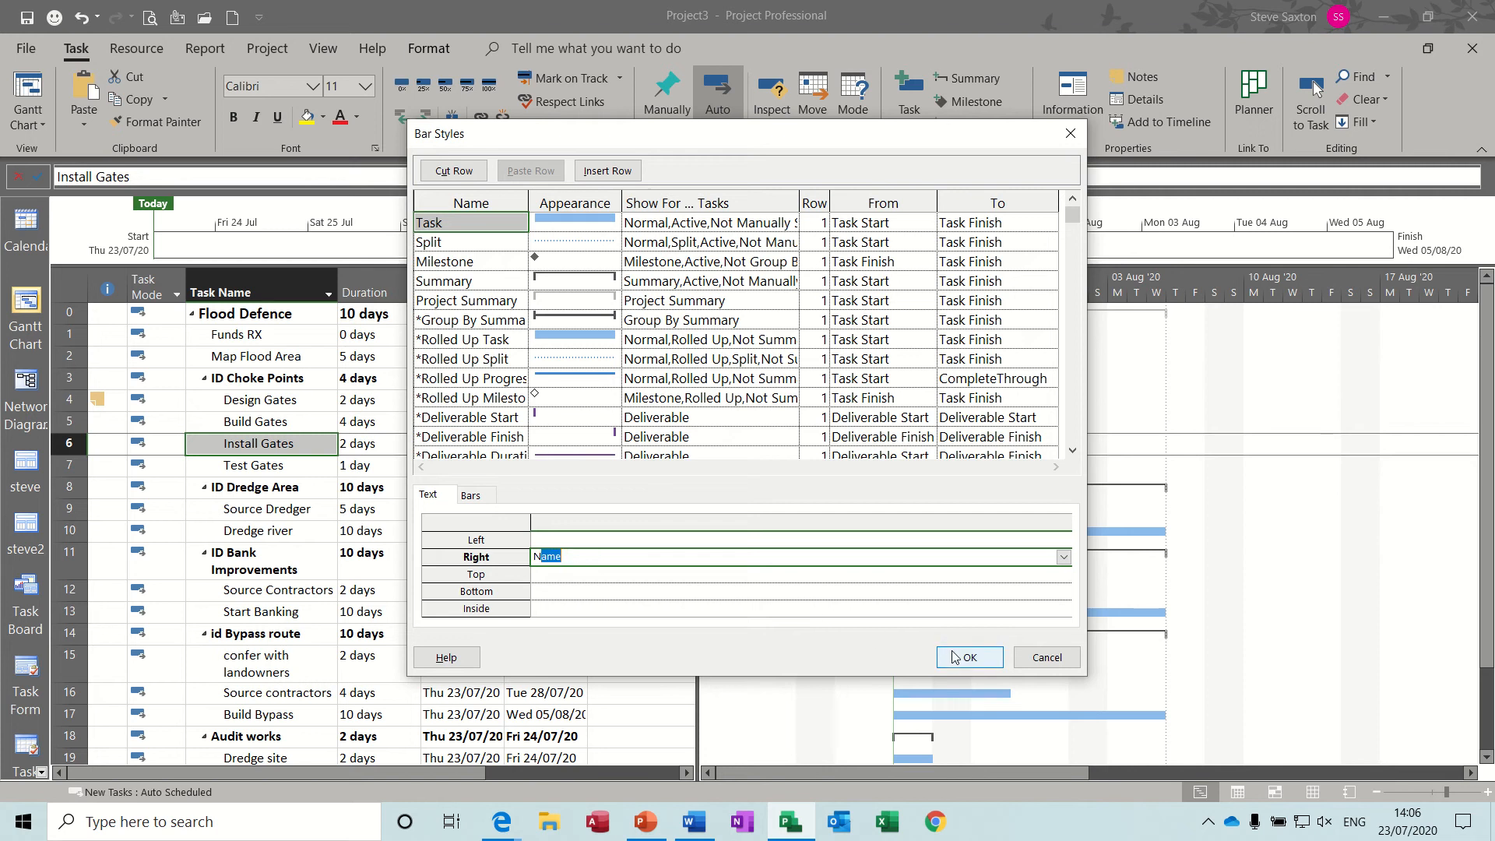
click(955, 661)
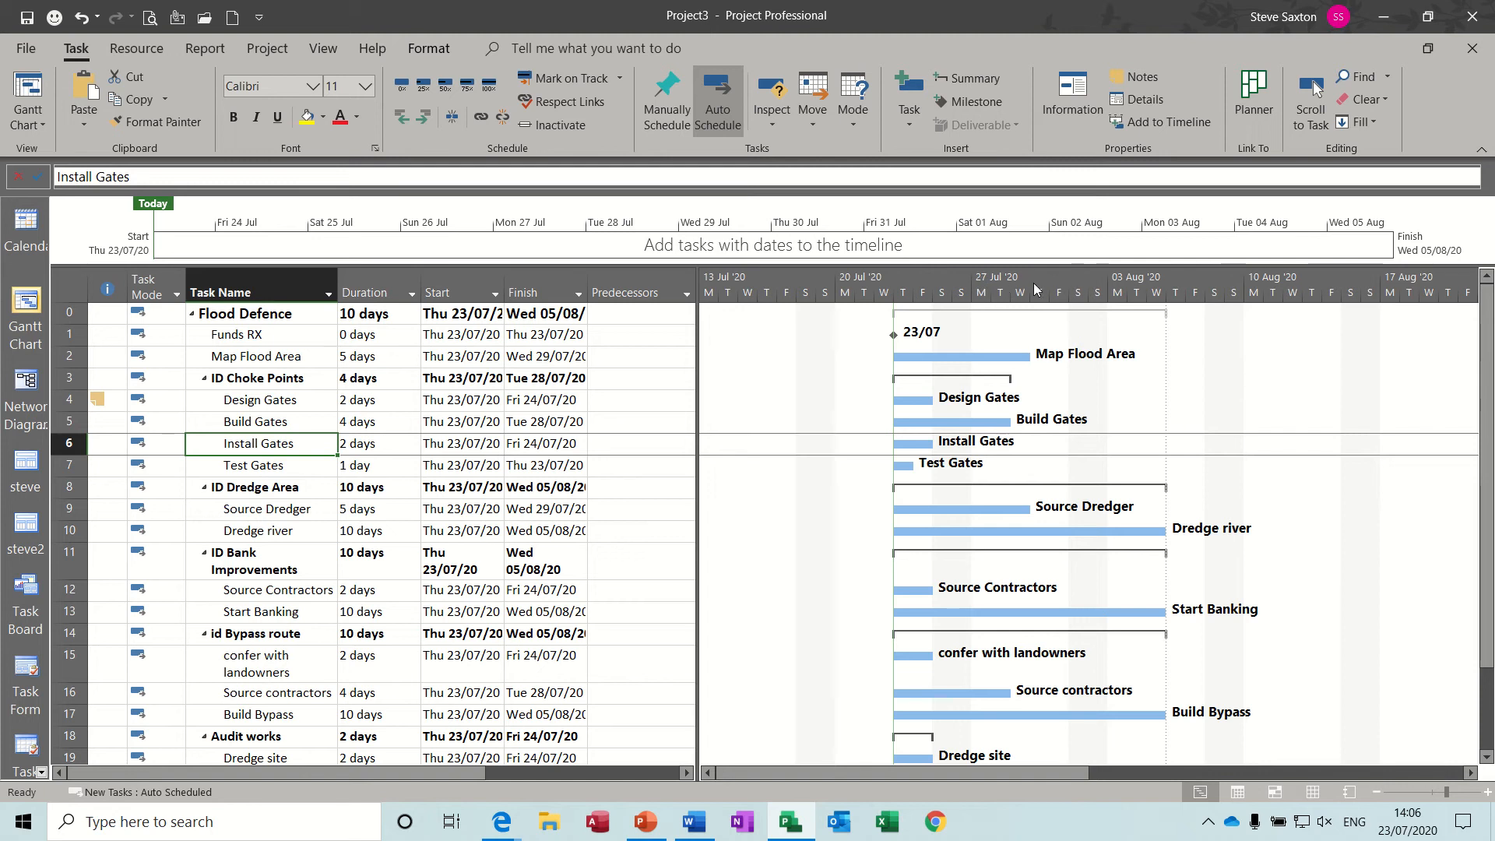
- Show three tiers in the Gantt chart timescale and set the bottom tier's units to Weeks
double_click(969, 285)
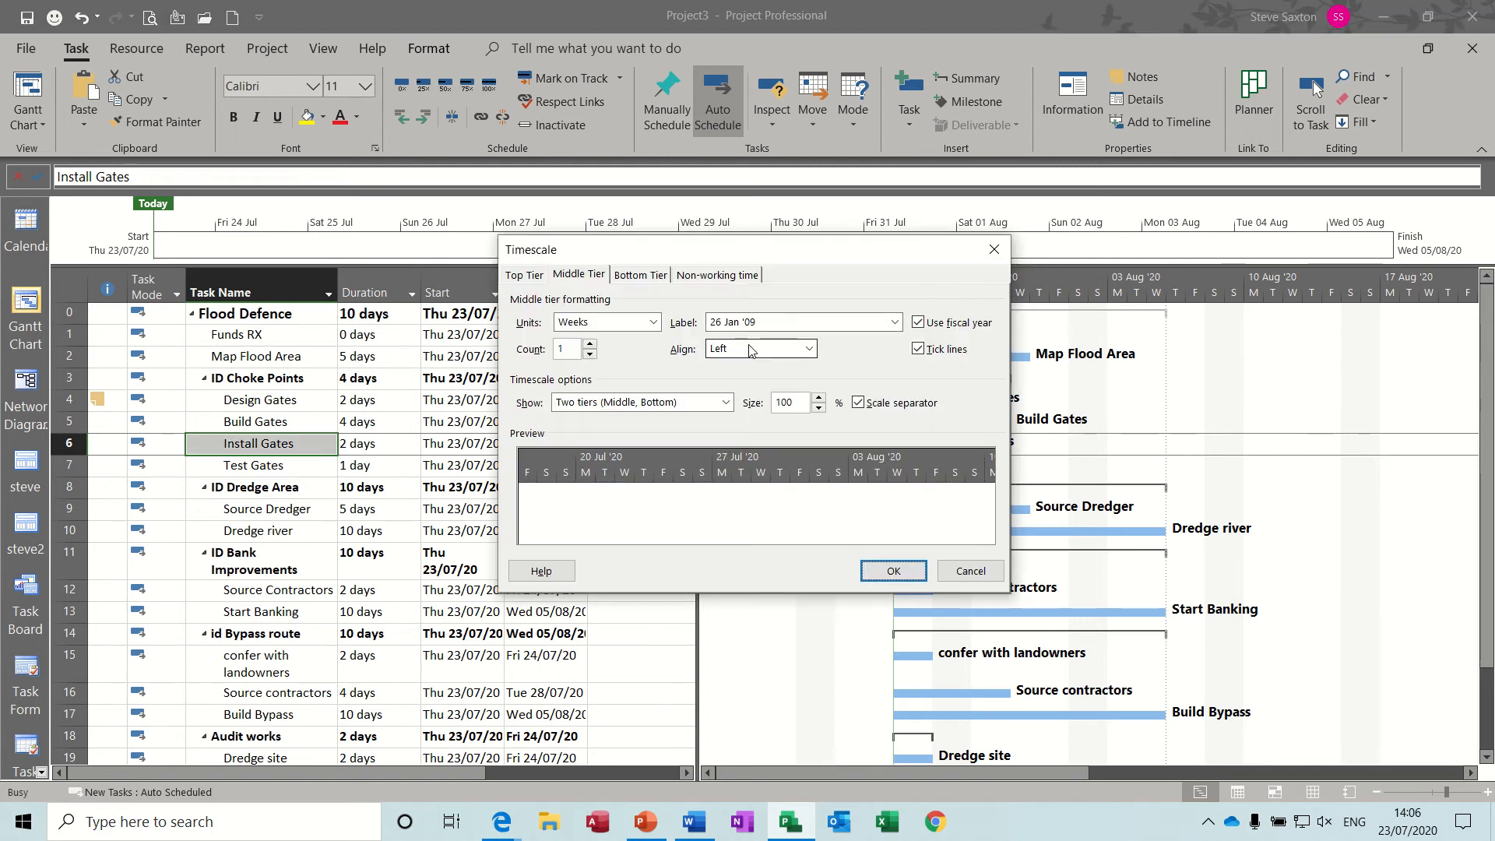
click(726, 404)
click(687, 449)
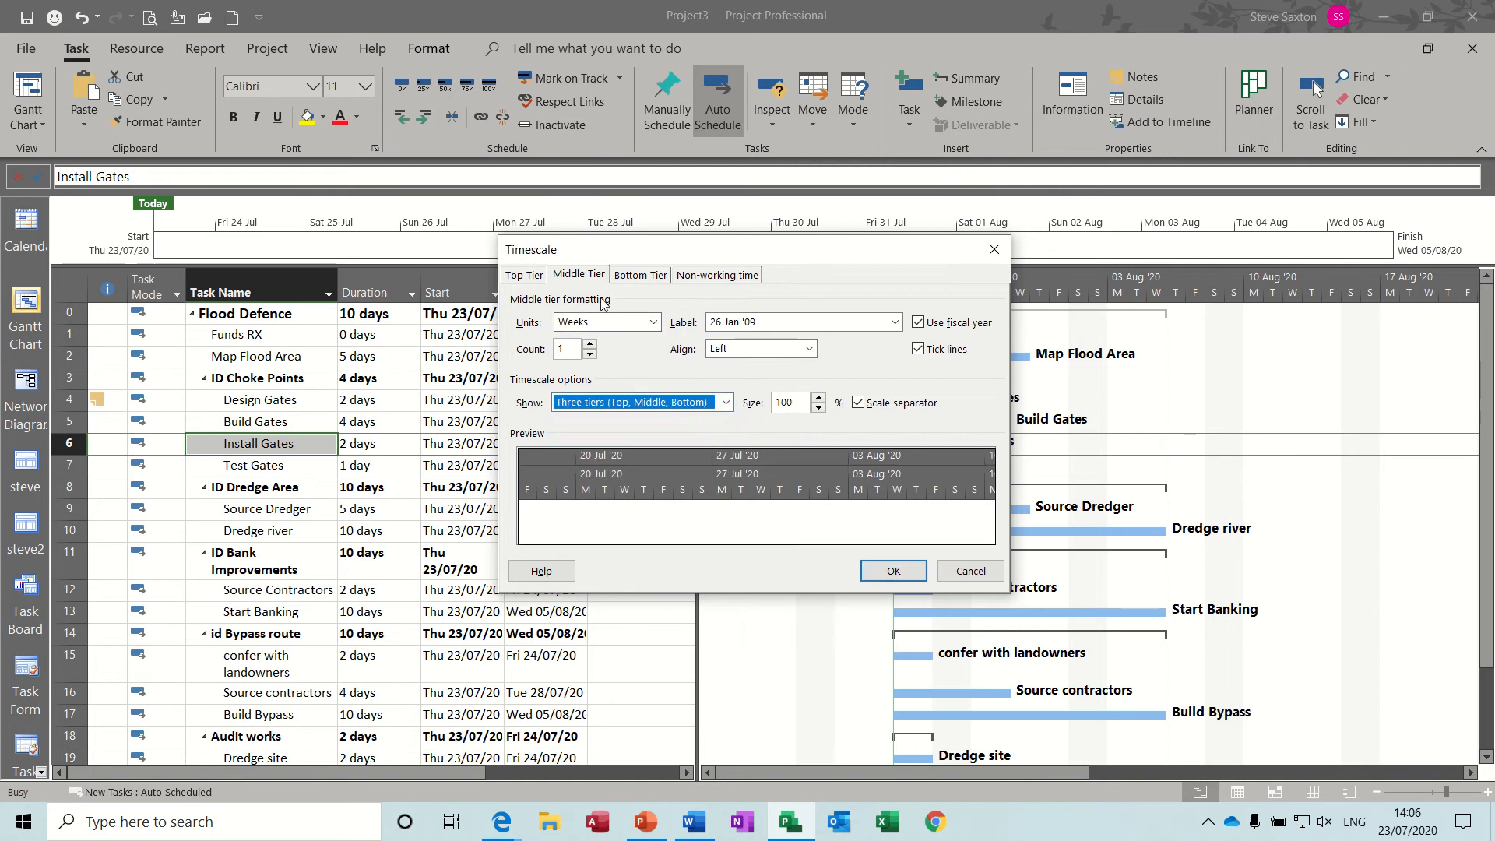
click(527, 276)
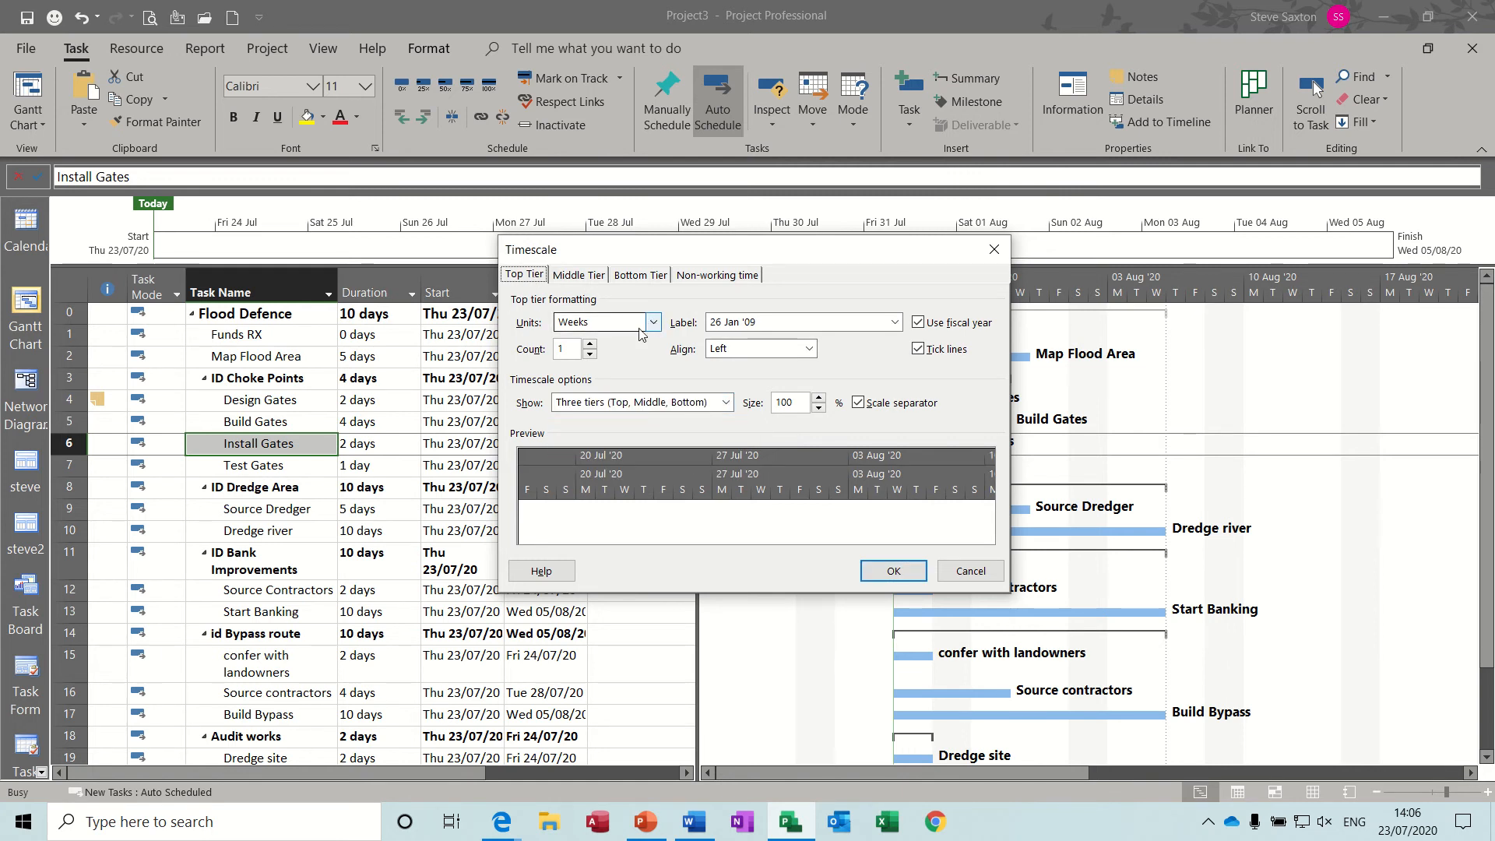
click(580, 276)
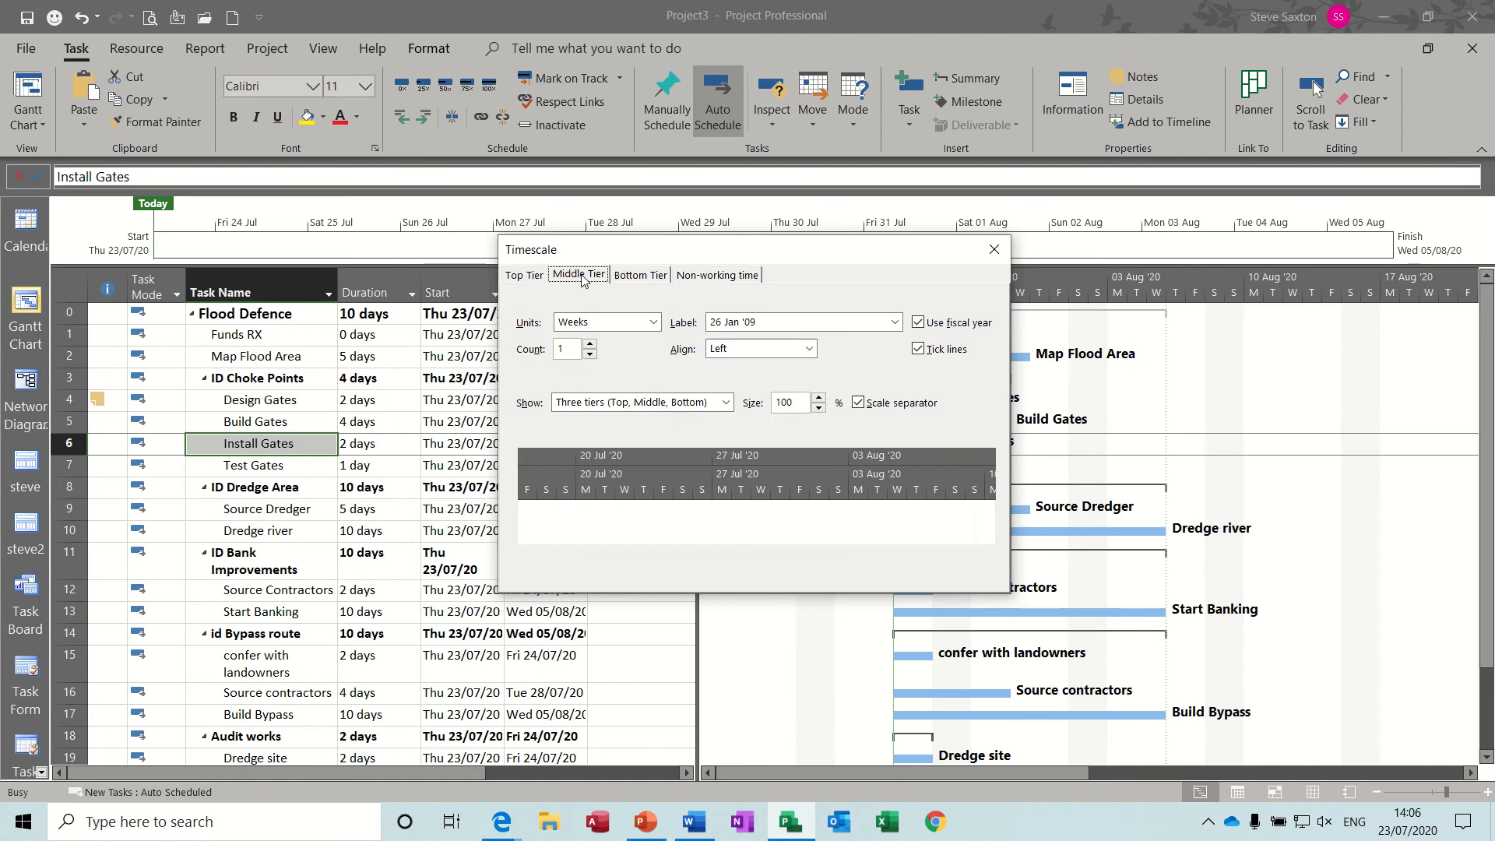
click(641, 274)
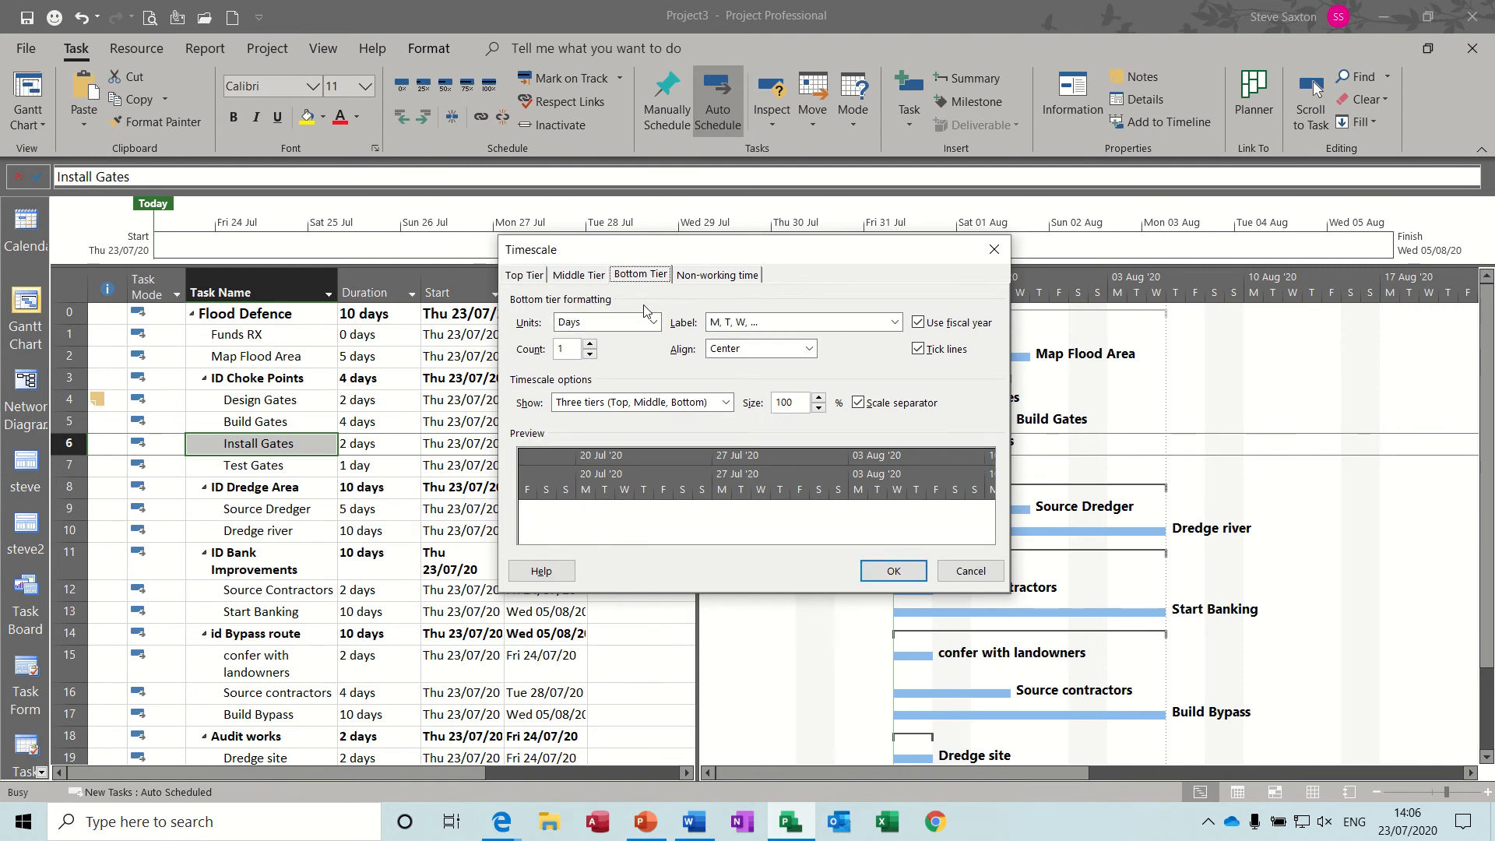
click(652, 321)
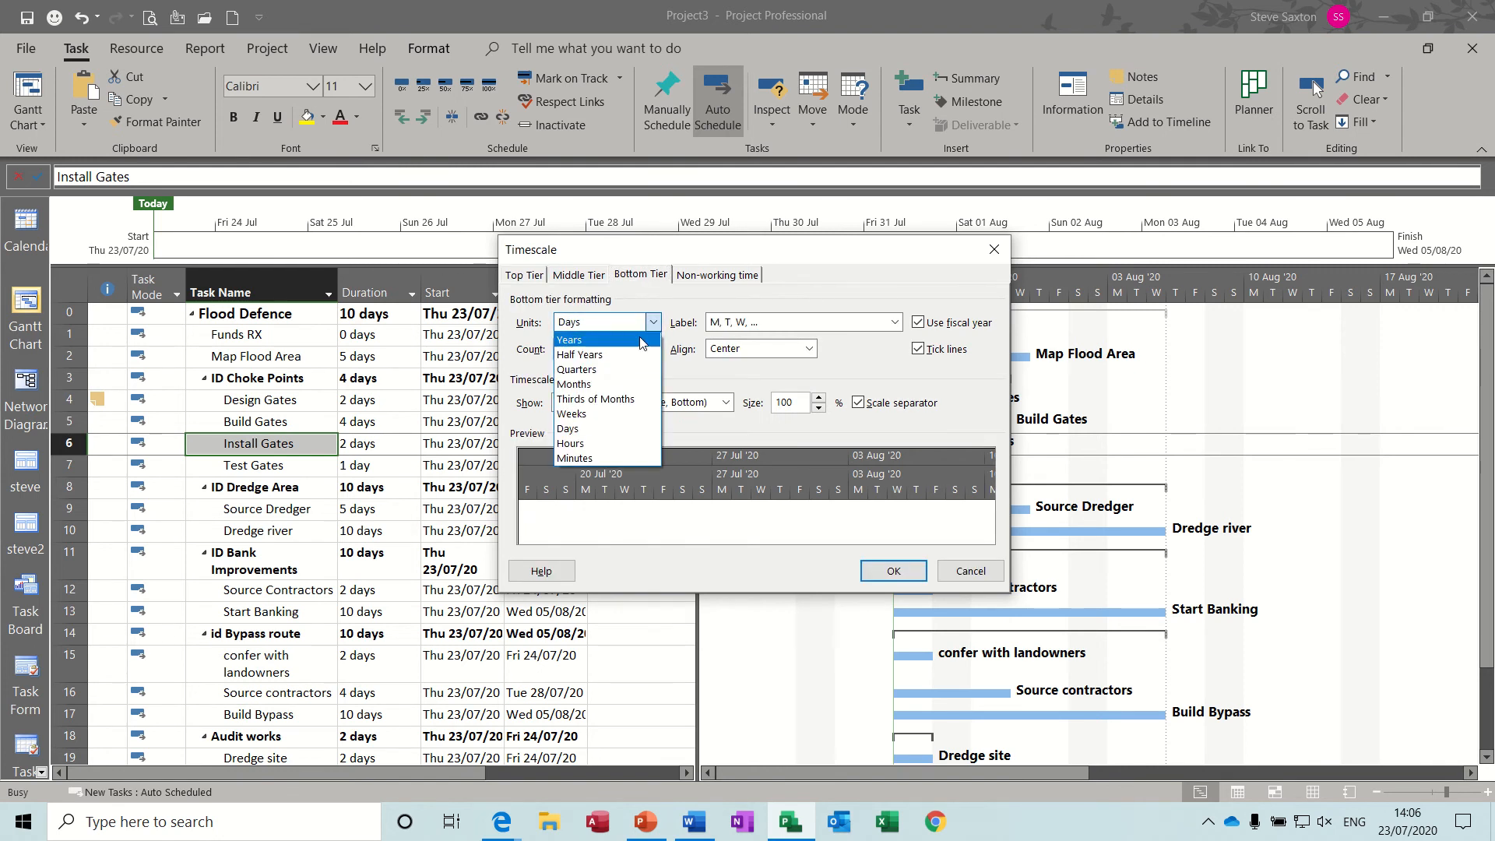
click(616, 414)
- Set the timescale's middle tier label to the week numbering format 1, 2, ... 52,1,2,..
click(524, 274)
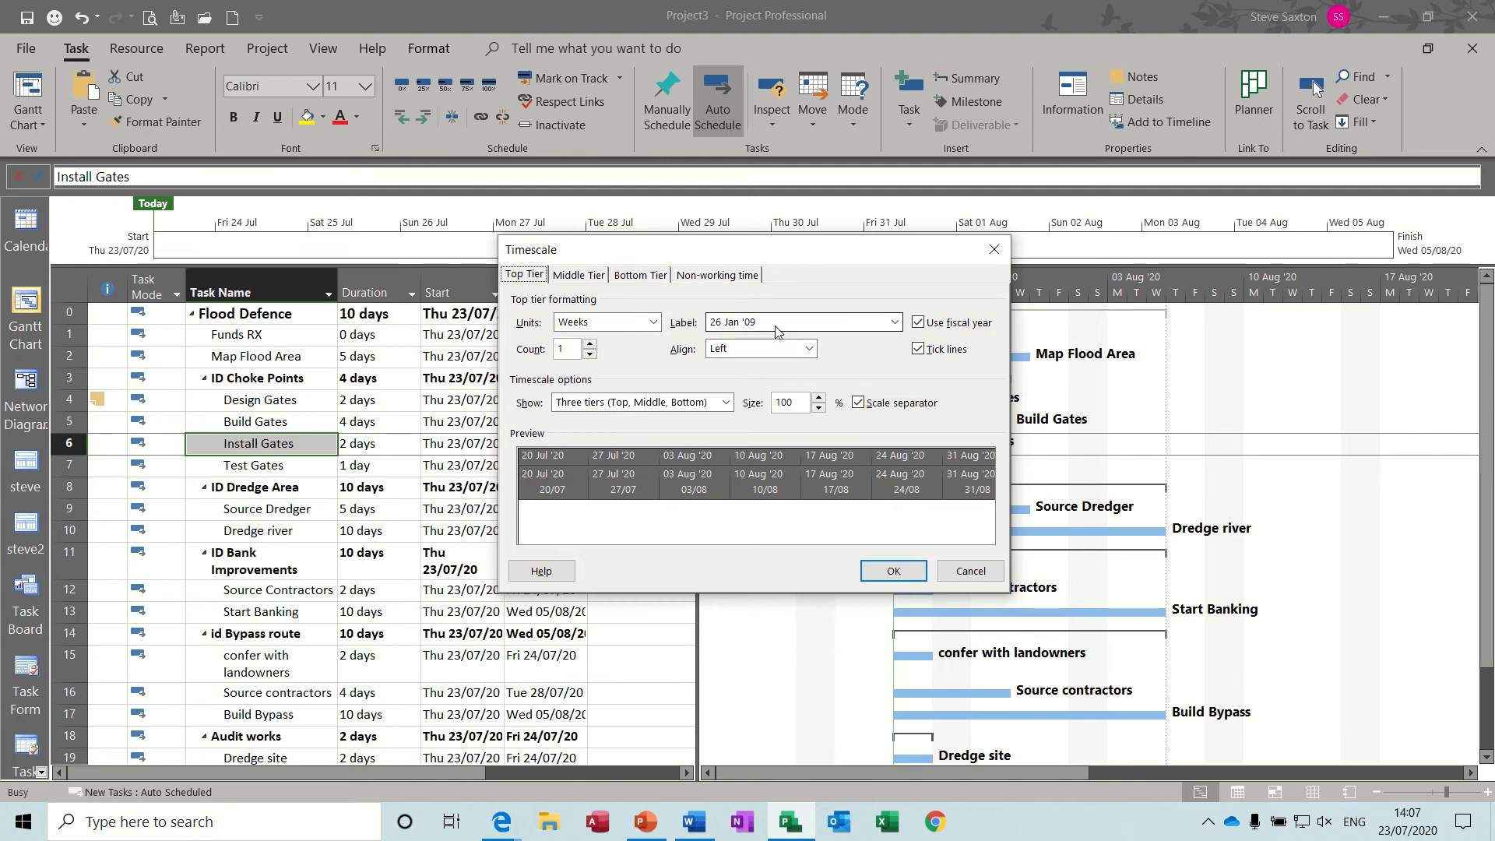
click(588, 277)
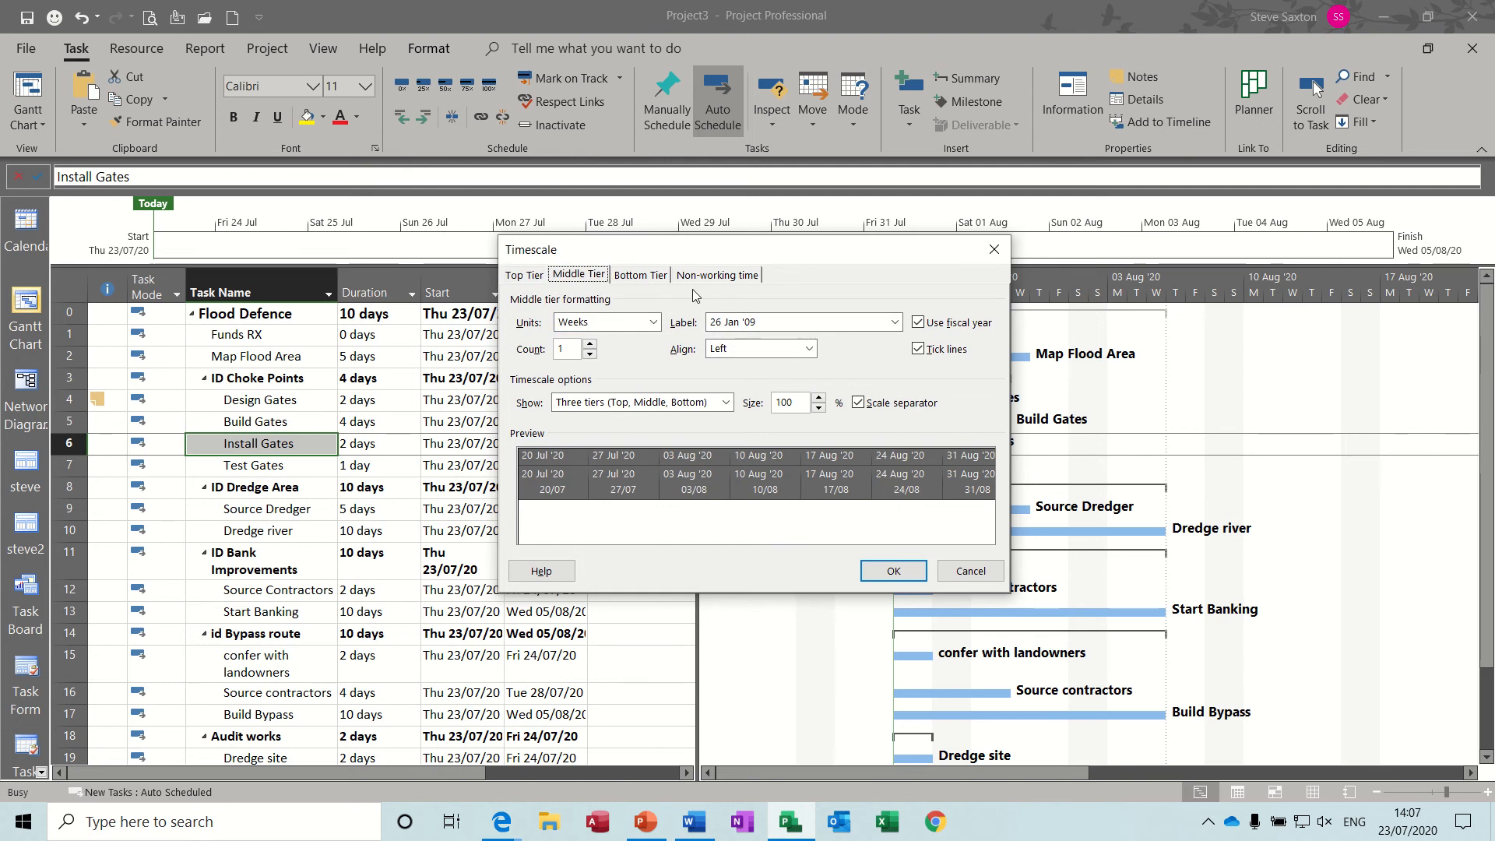
click(894, 322)
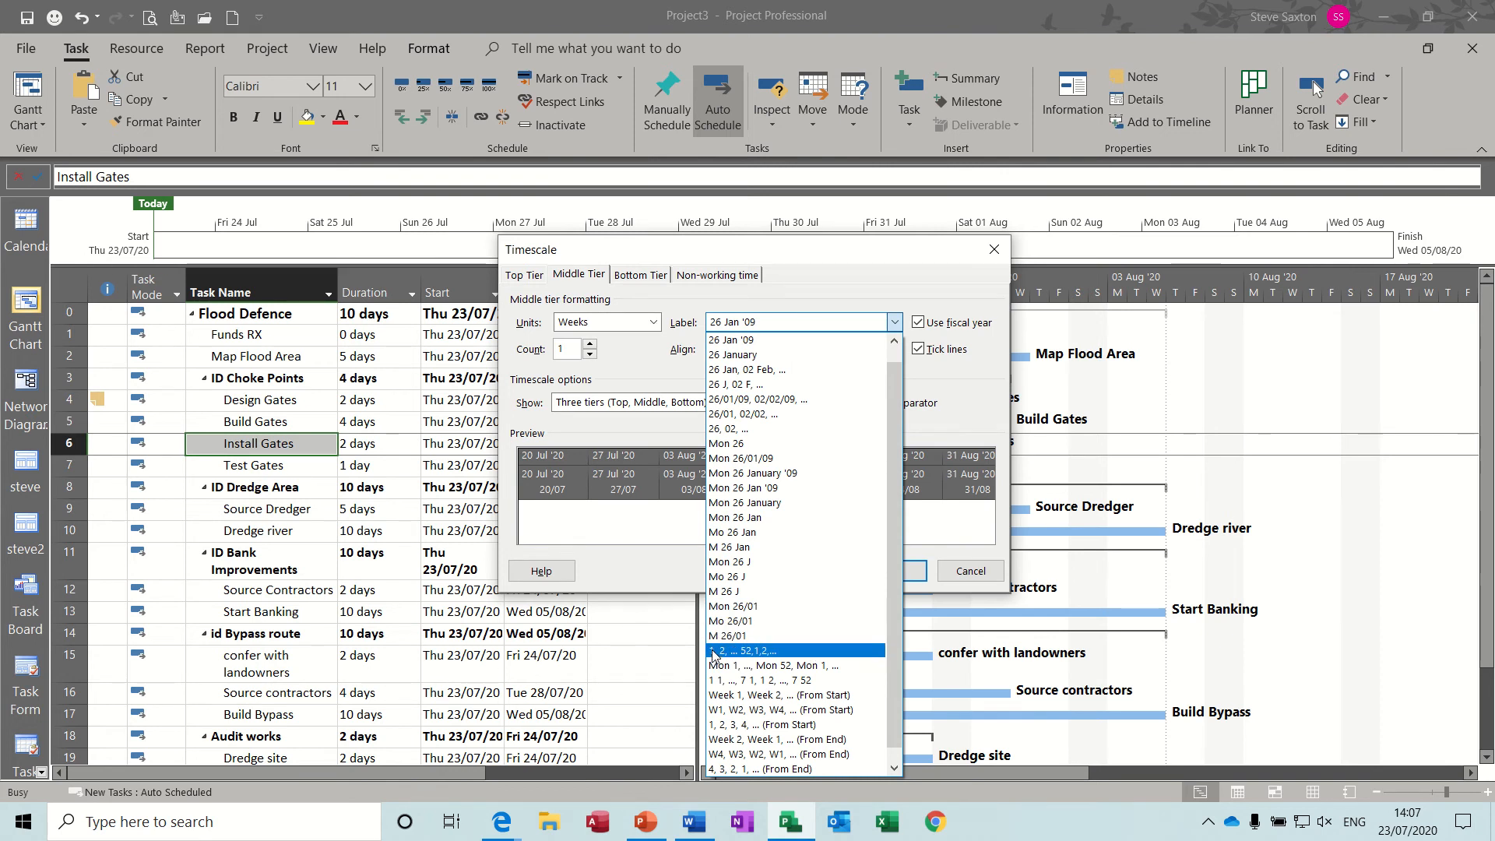
click(766, 652)
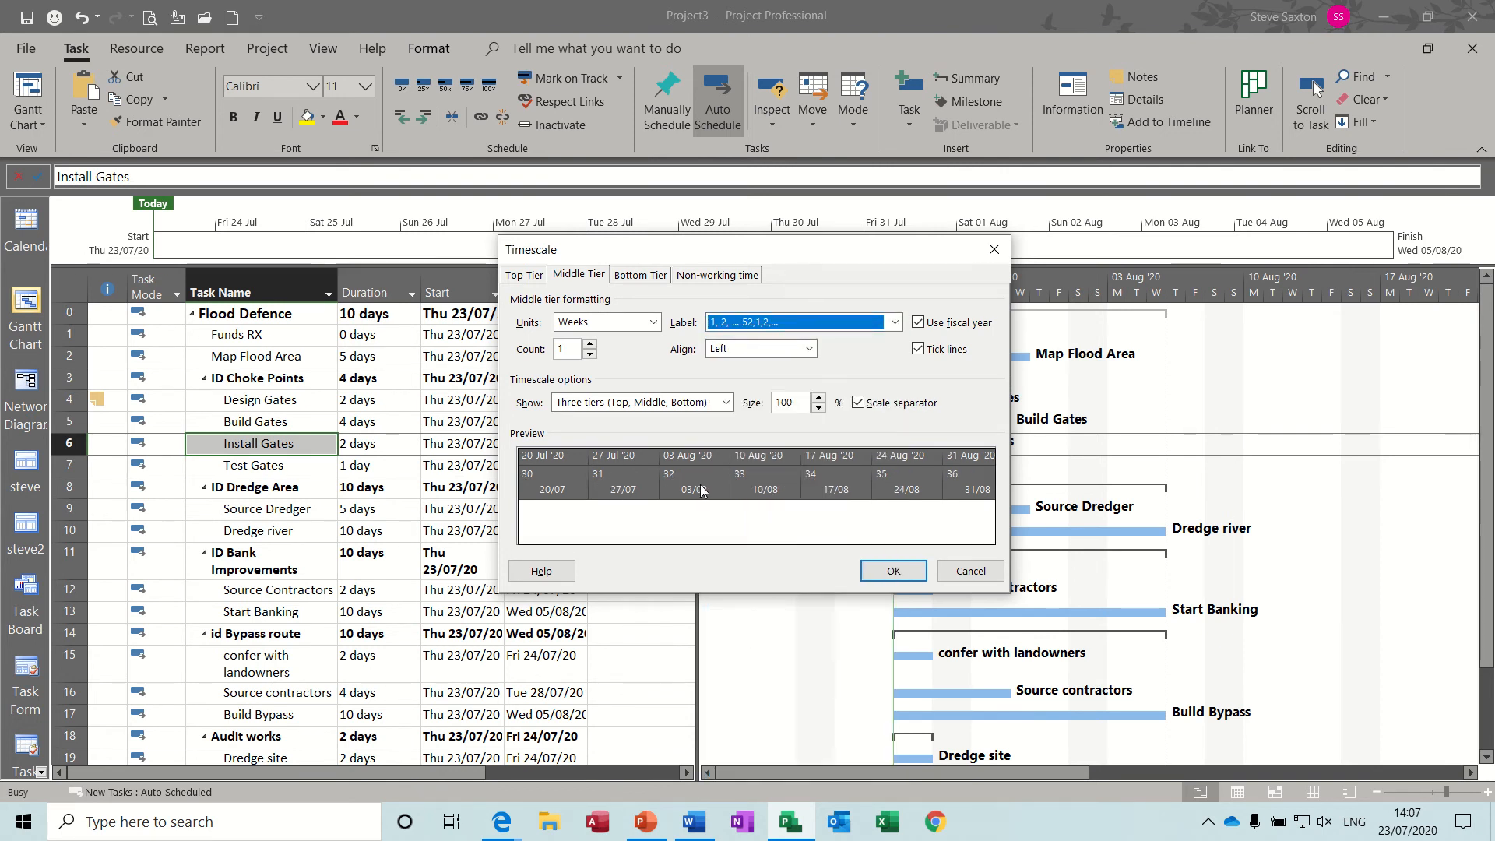
- Set the timescale's bottom tier label to W1, W2, W3, W4, ... (From Start) and apply the timescale
click(632, 277)
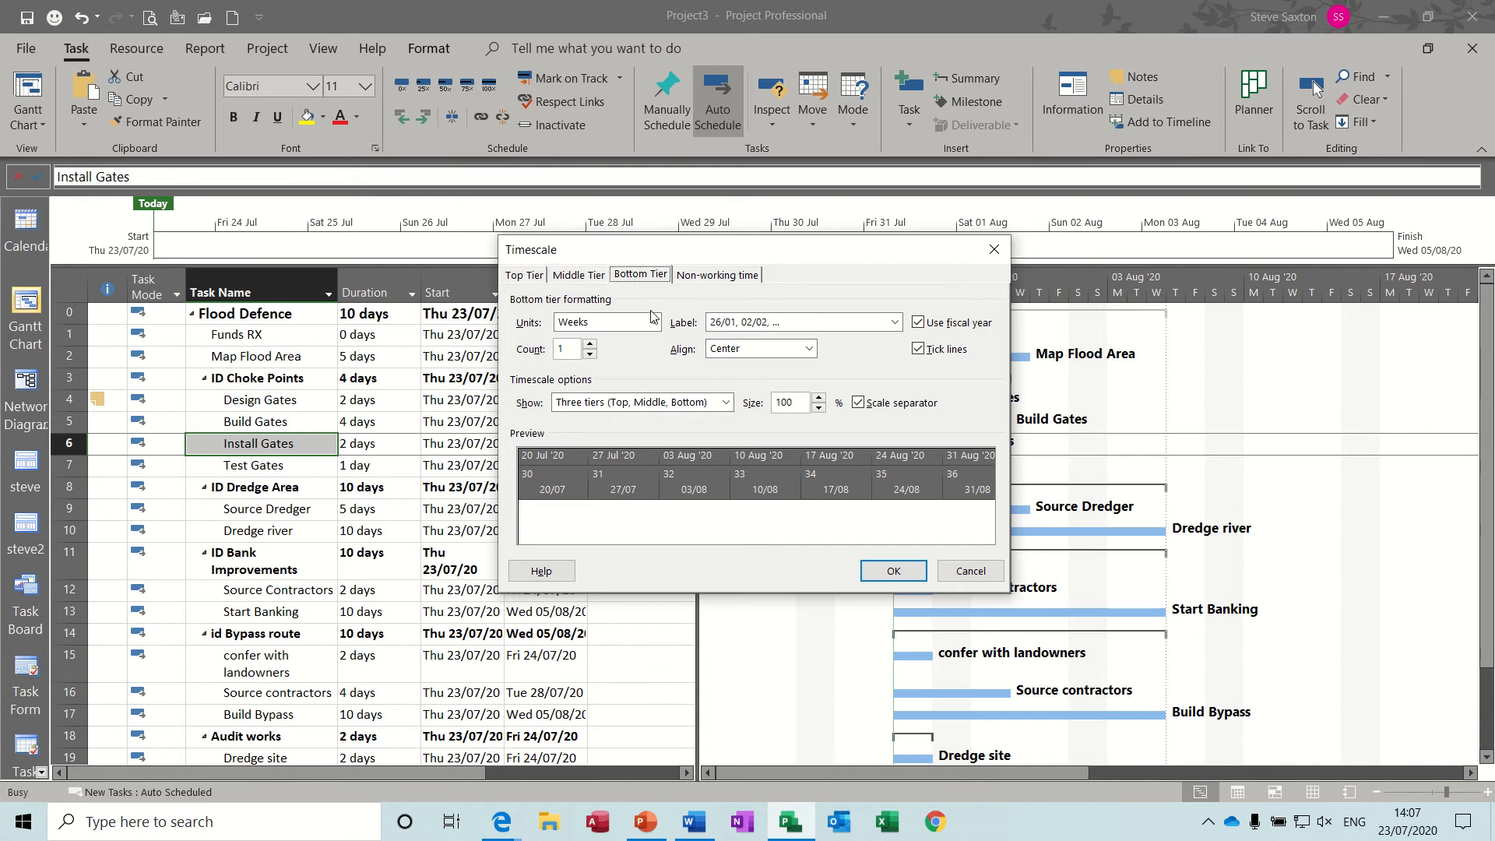
click(893, 321)
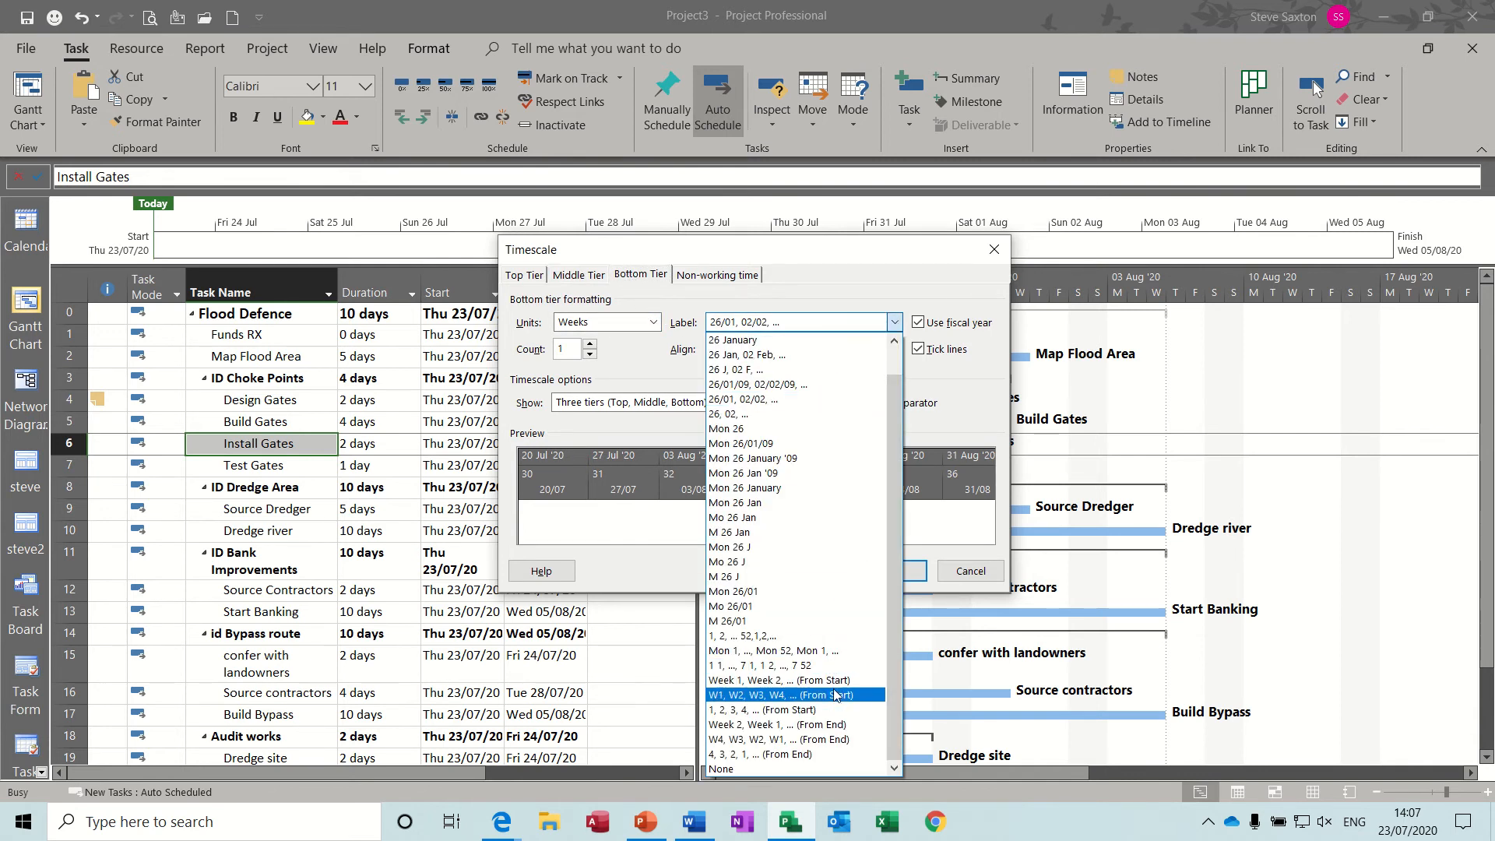
click(757, 695)
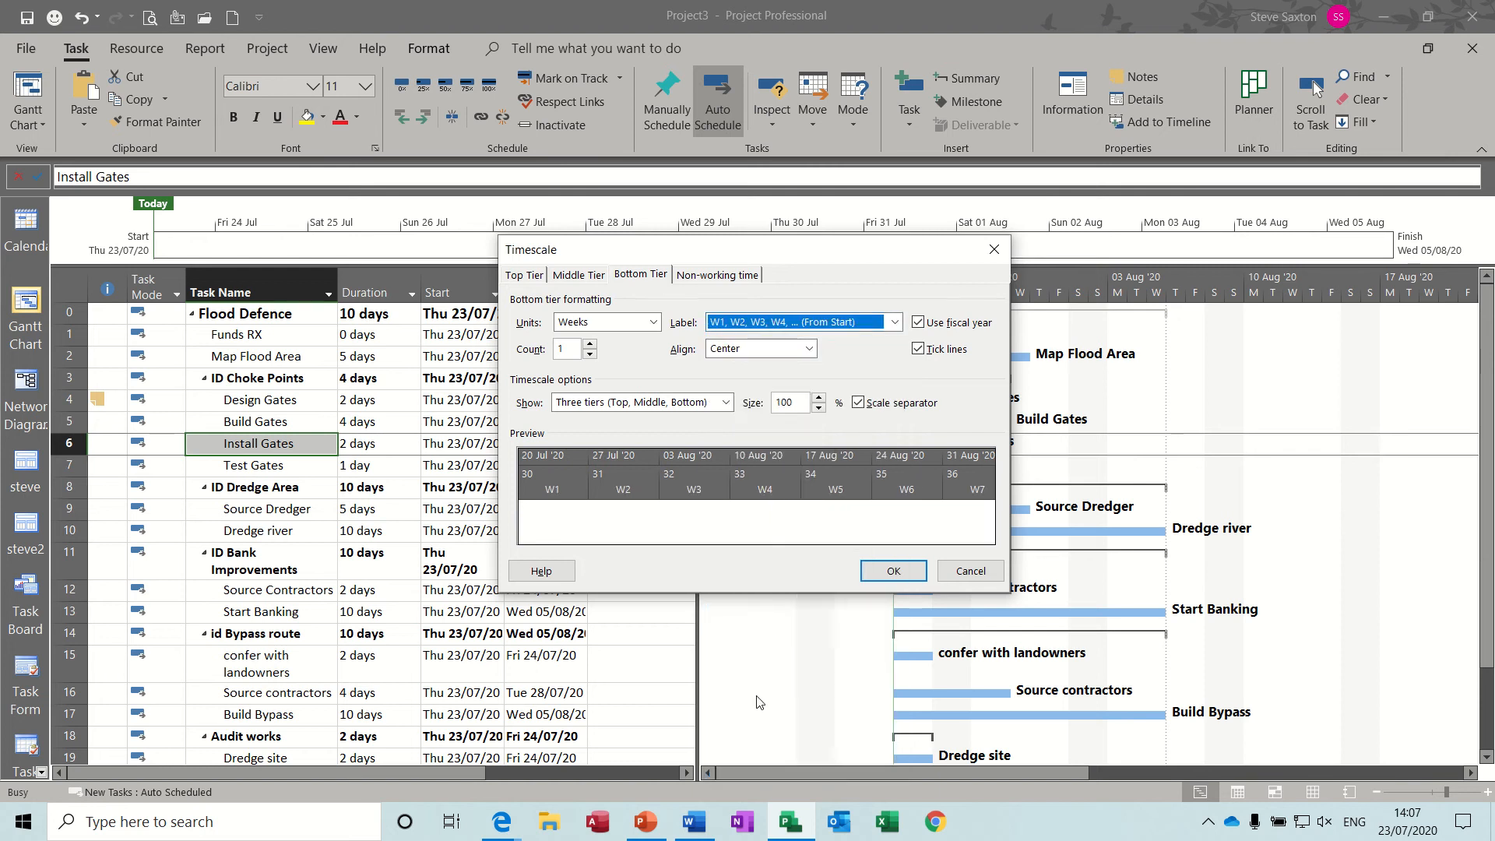
click(889, 572)
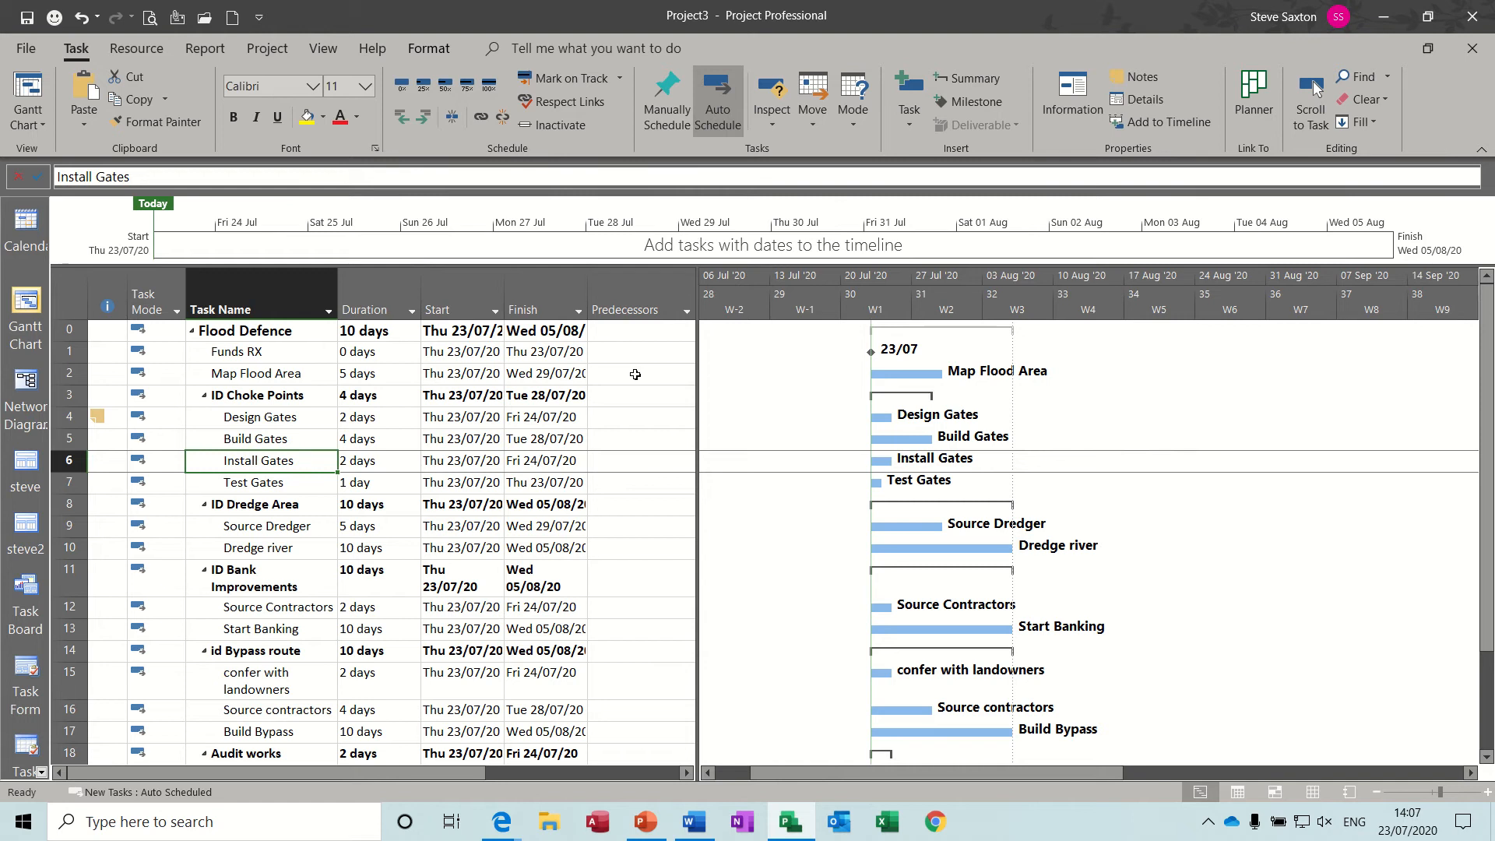
- Widen the task table until the Resource Names column starts to show, and select the predecessor cell of Map Flood Area
drag(696, 383, 769, 366)
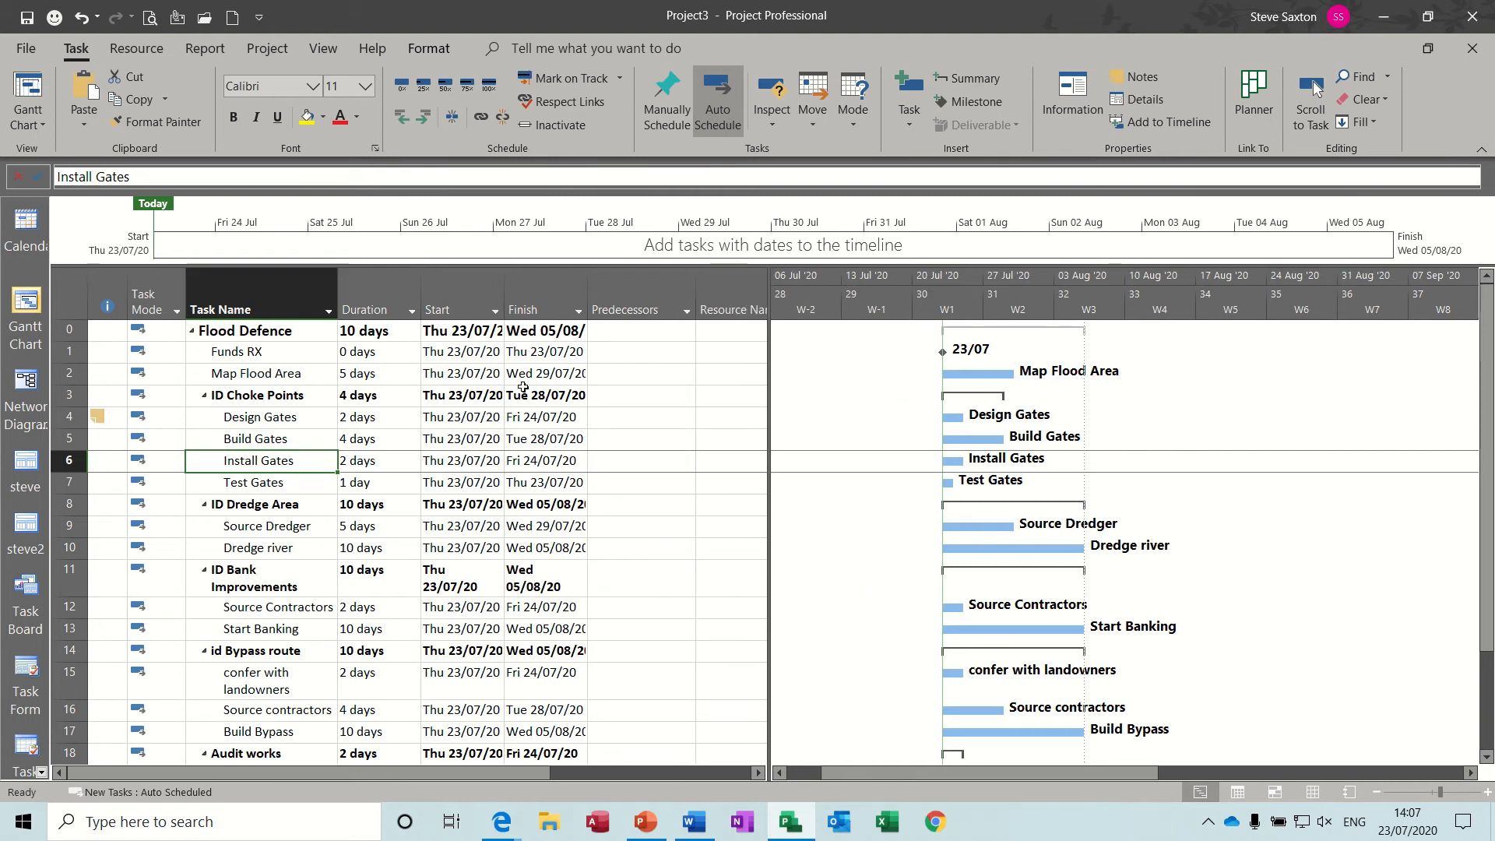
click(631, 375)
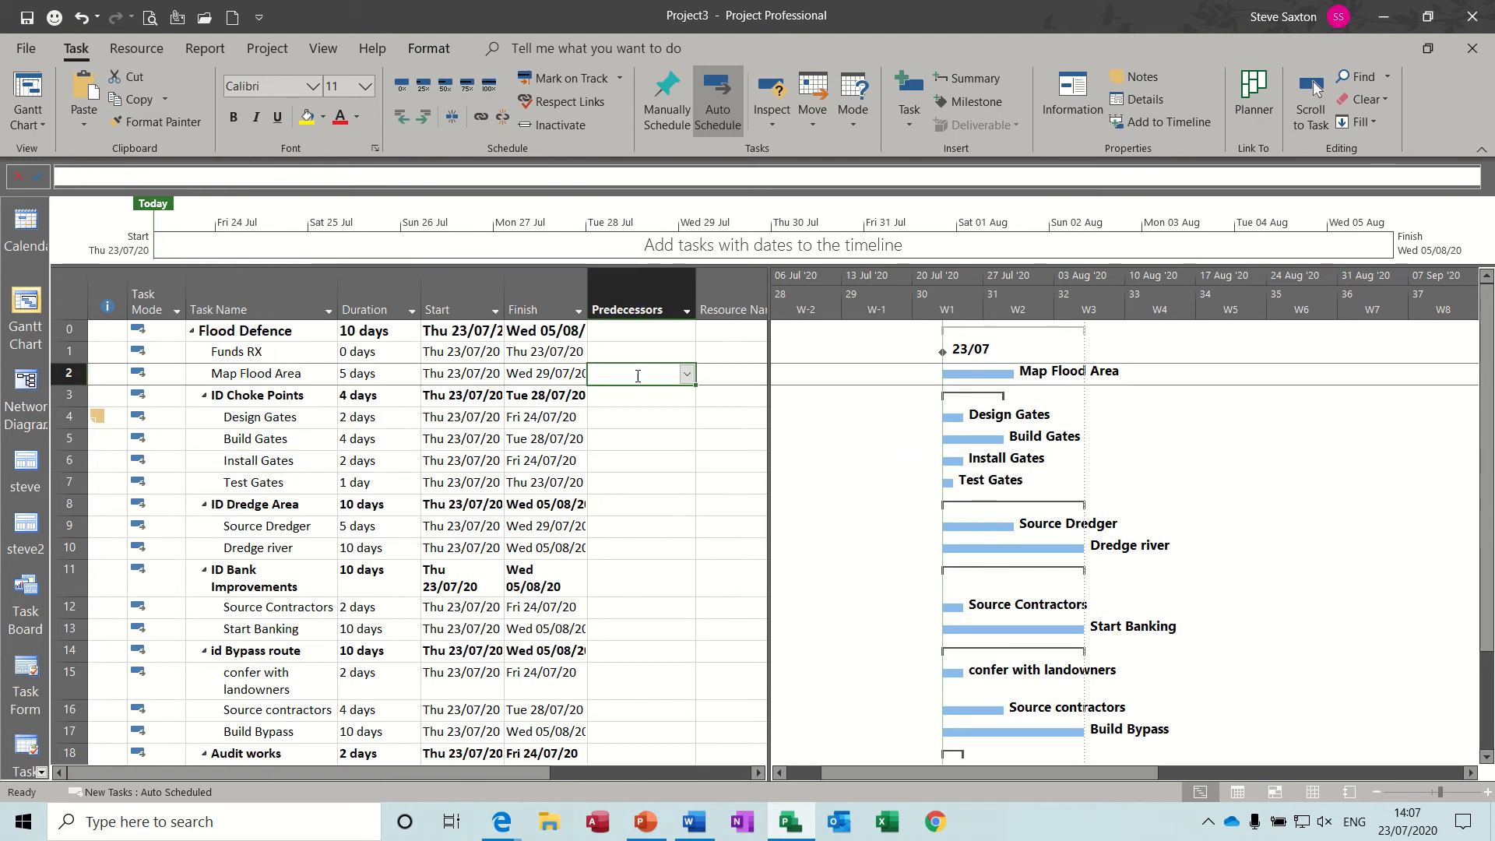
text(2)
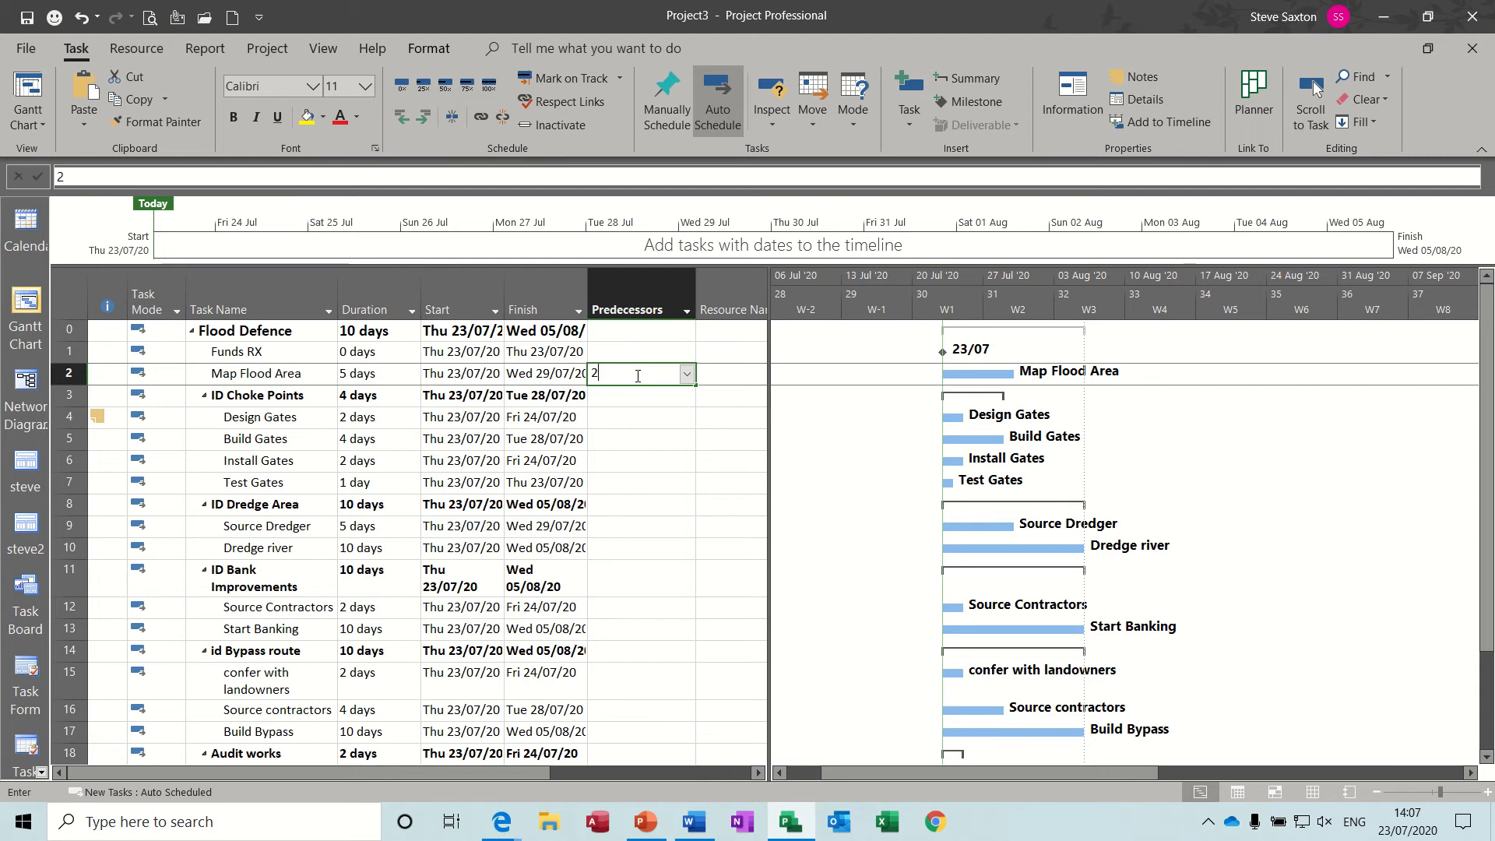
text(ss)
key(Return)
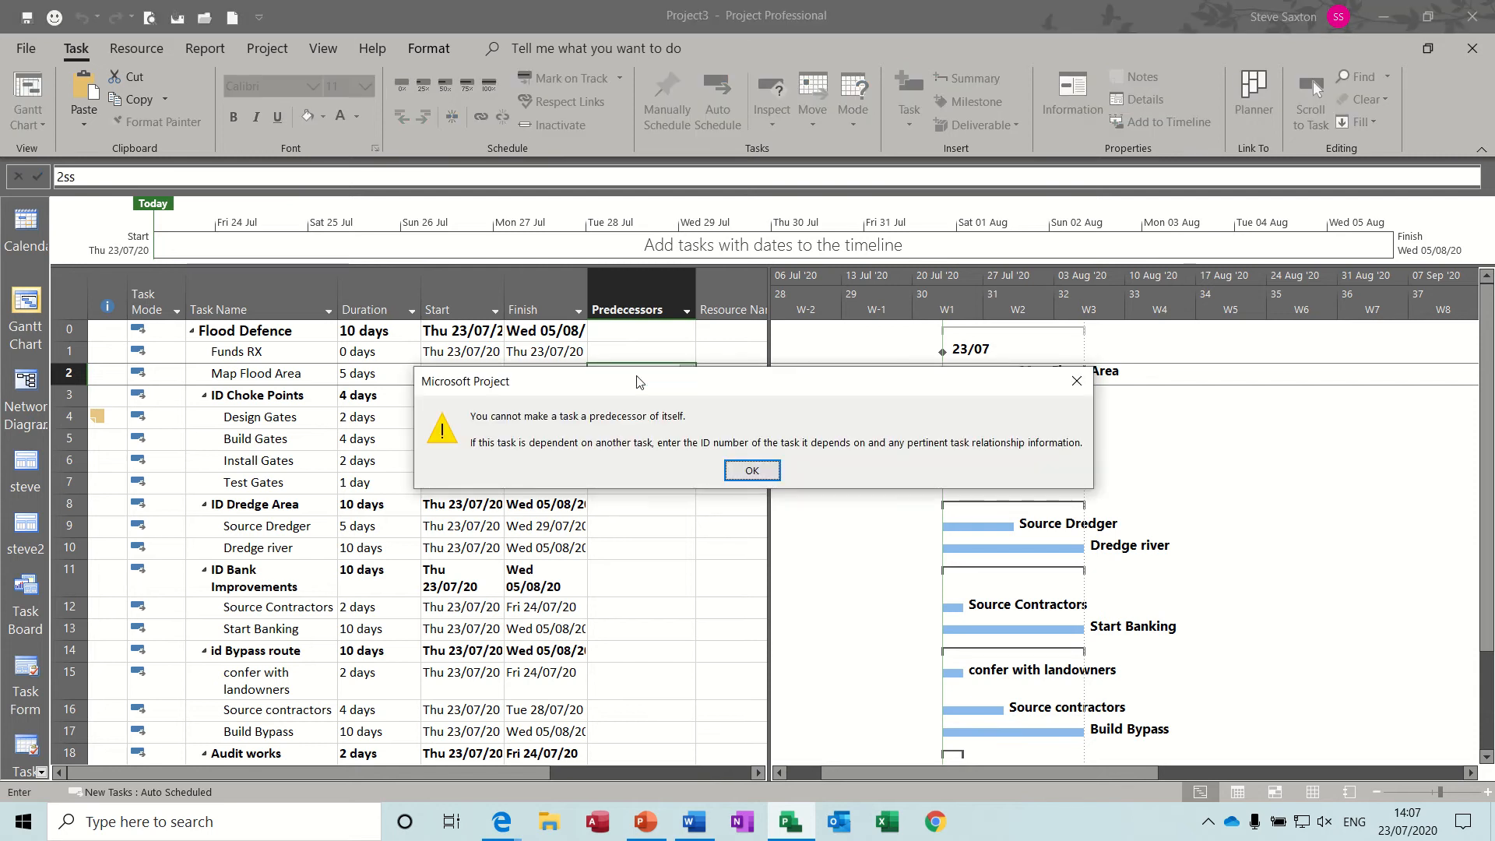
click(751, 472)
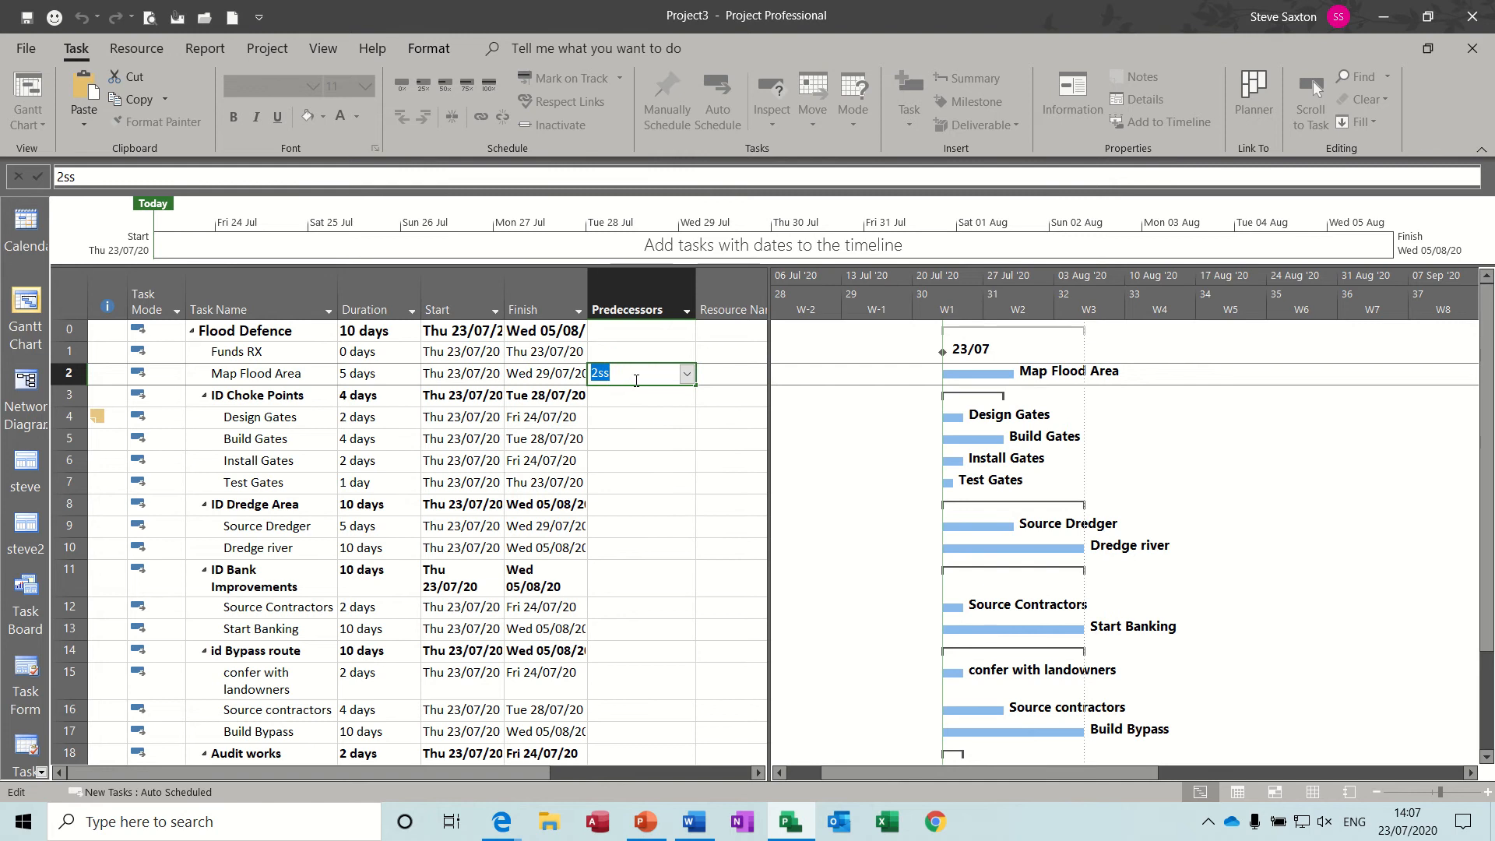
- Set the predecessor of Map Flood Area to 1SS, a start-to-start link with Funds RX
text(1ss)
key(Return)
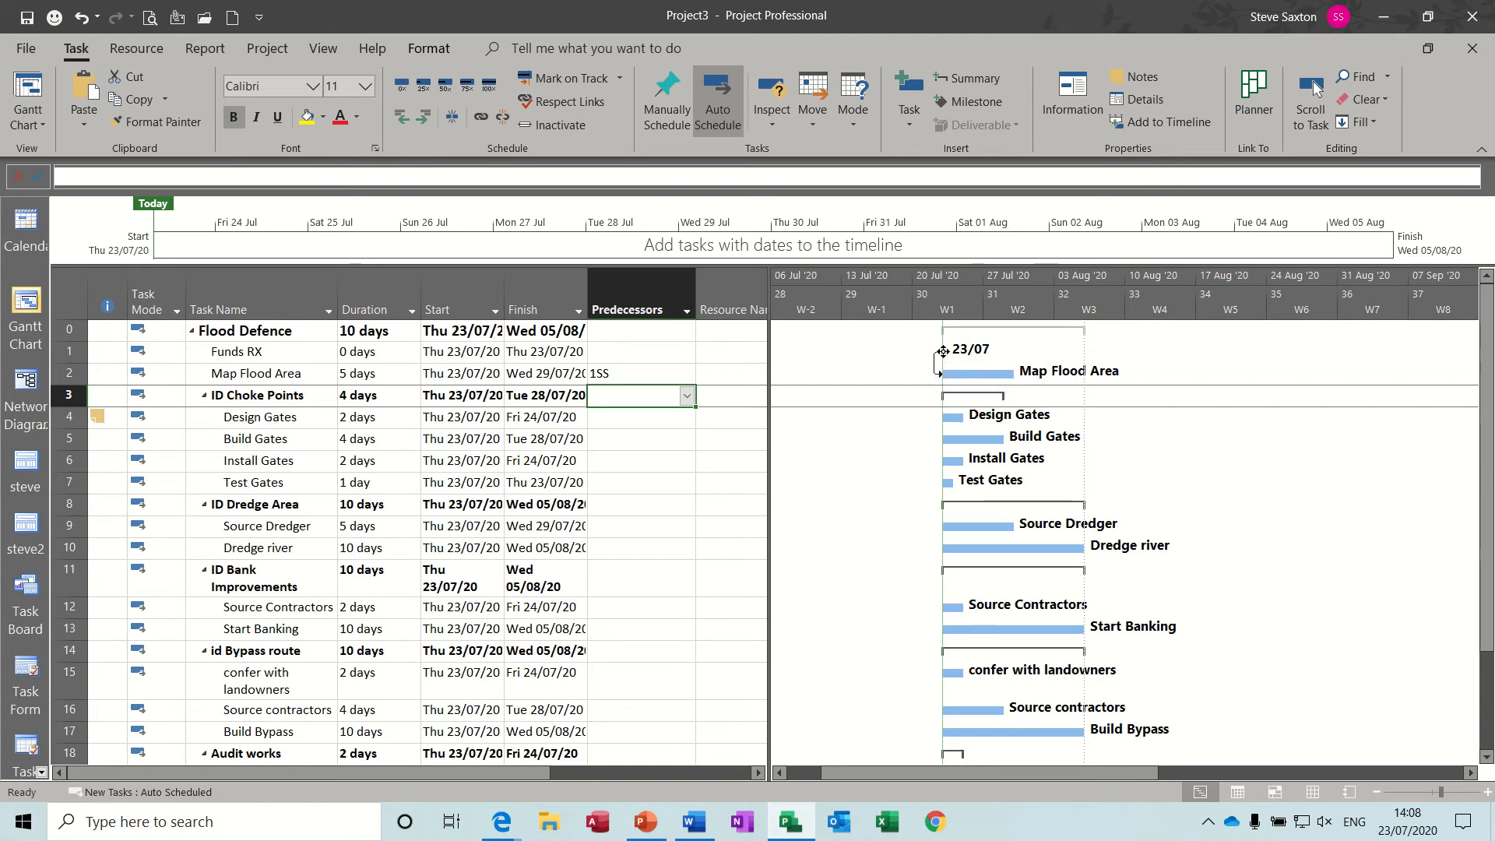
- Try moving the Funds RX milestone to 26/07 on the Gantt chart, and undo the move
mouse_move(943, 352)
drag(942, 352, 987, 354)
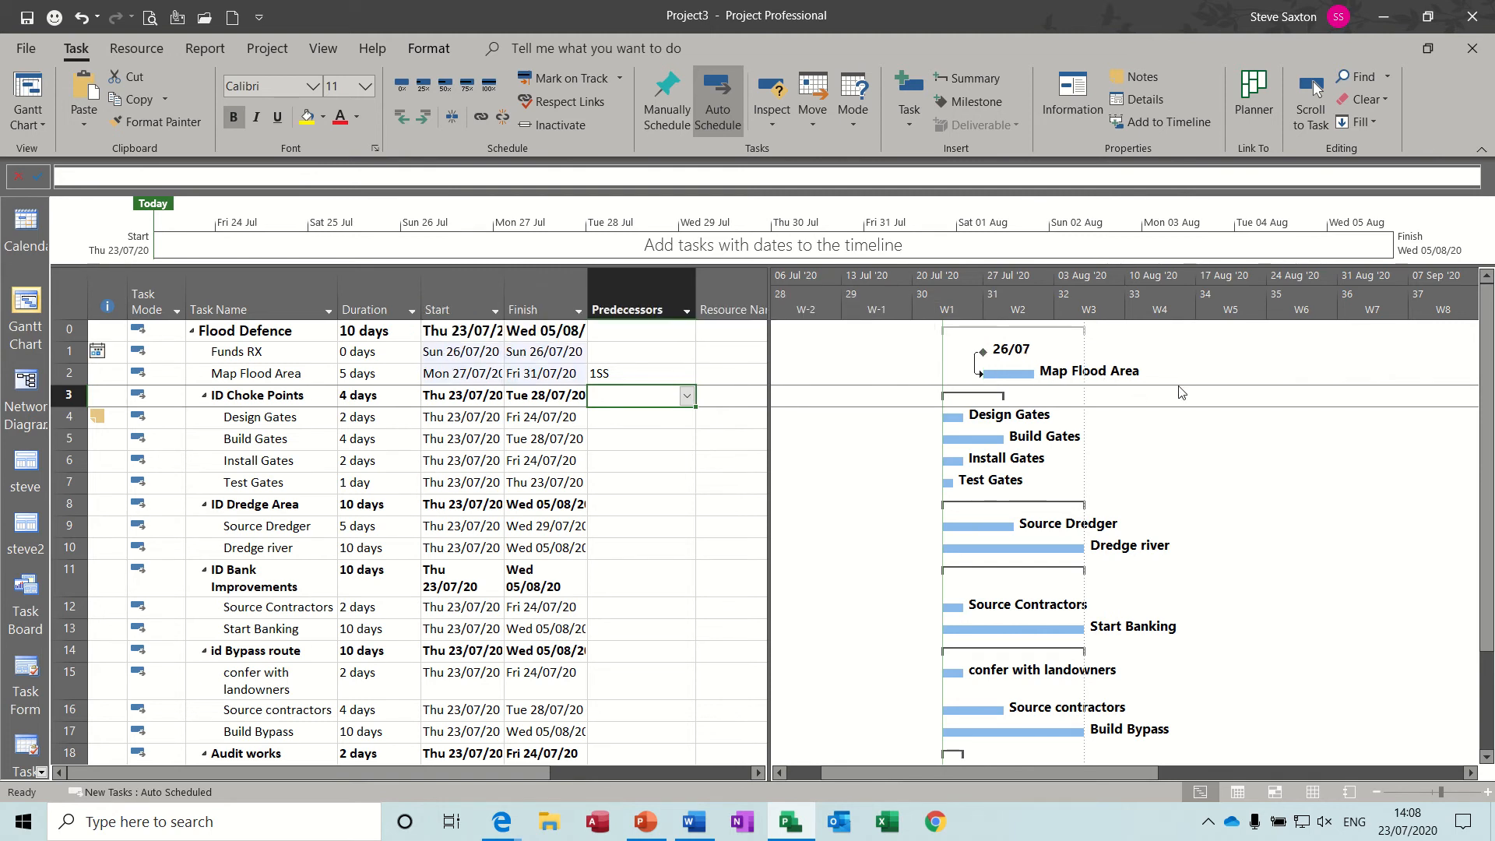
key(ctrl+z)
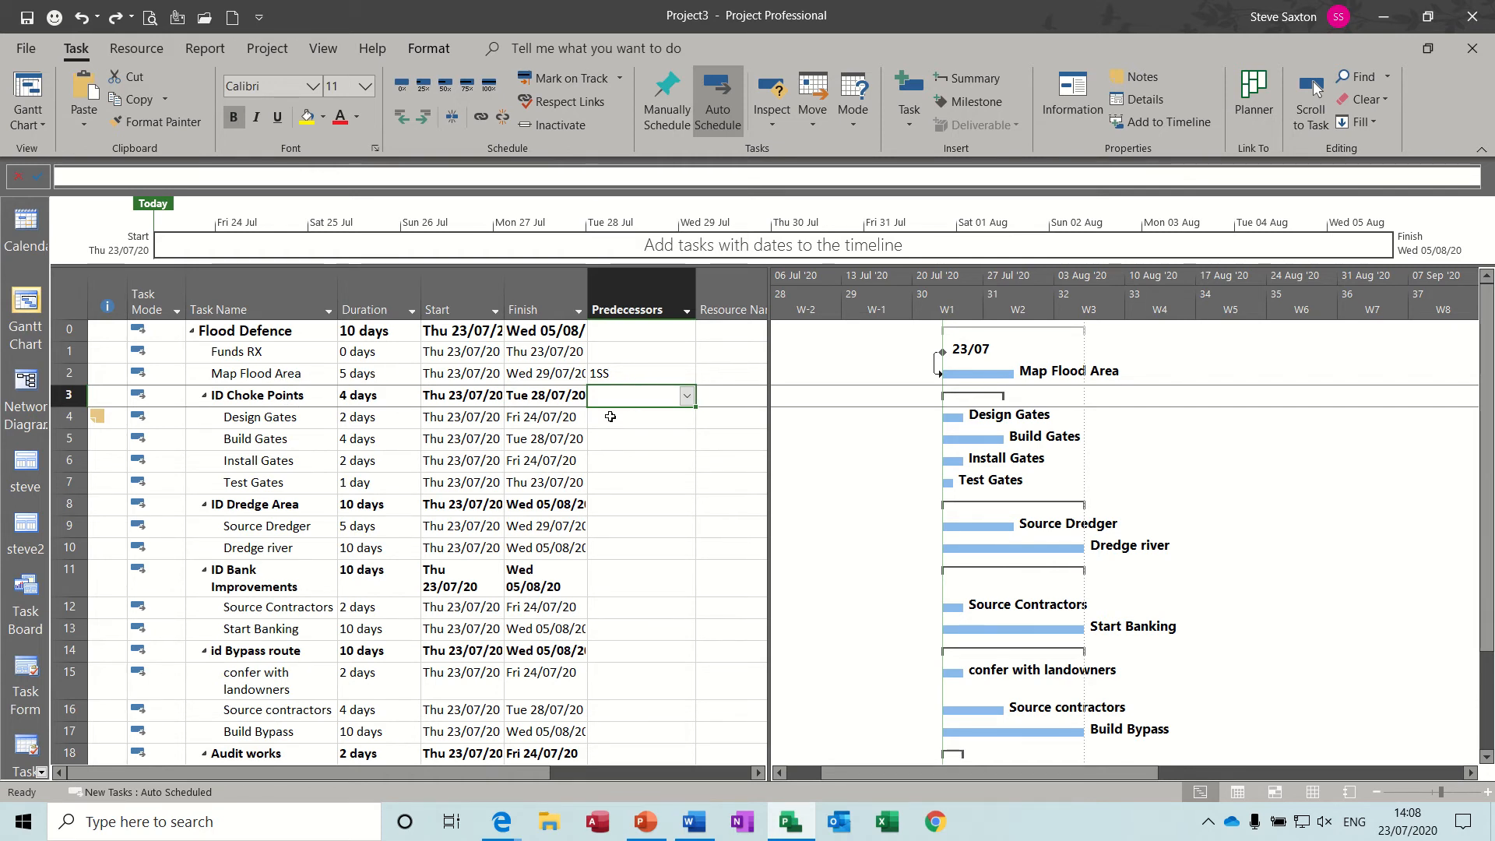
- Set the predecessors of Design Gates to 2, Build Gates to 4, Install Gates to 5 and Test Gates to 6
click(611, 416)
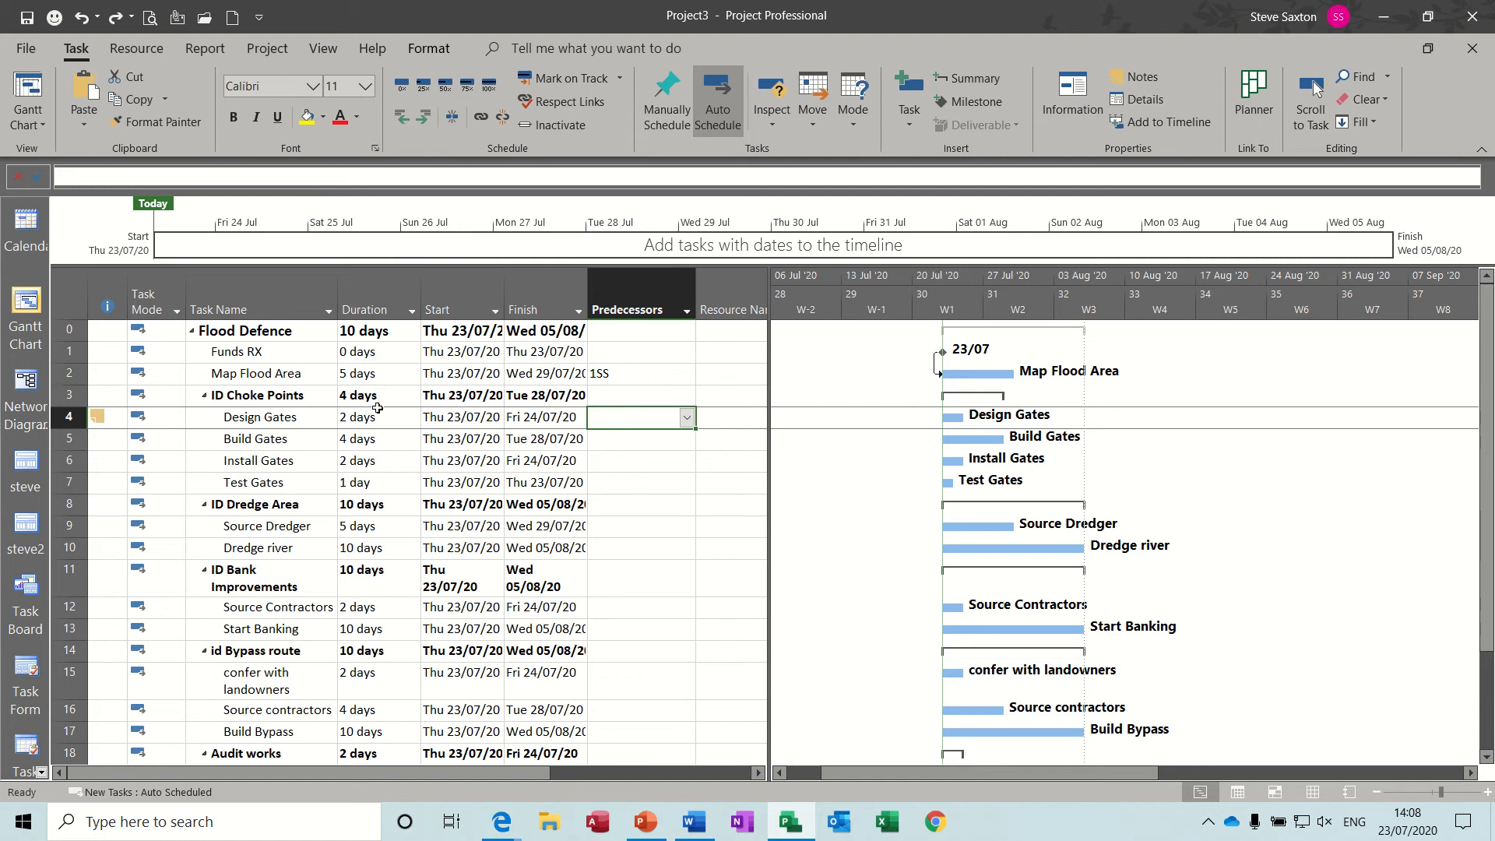
text(2)
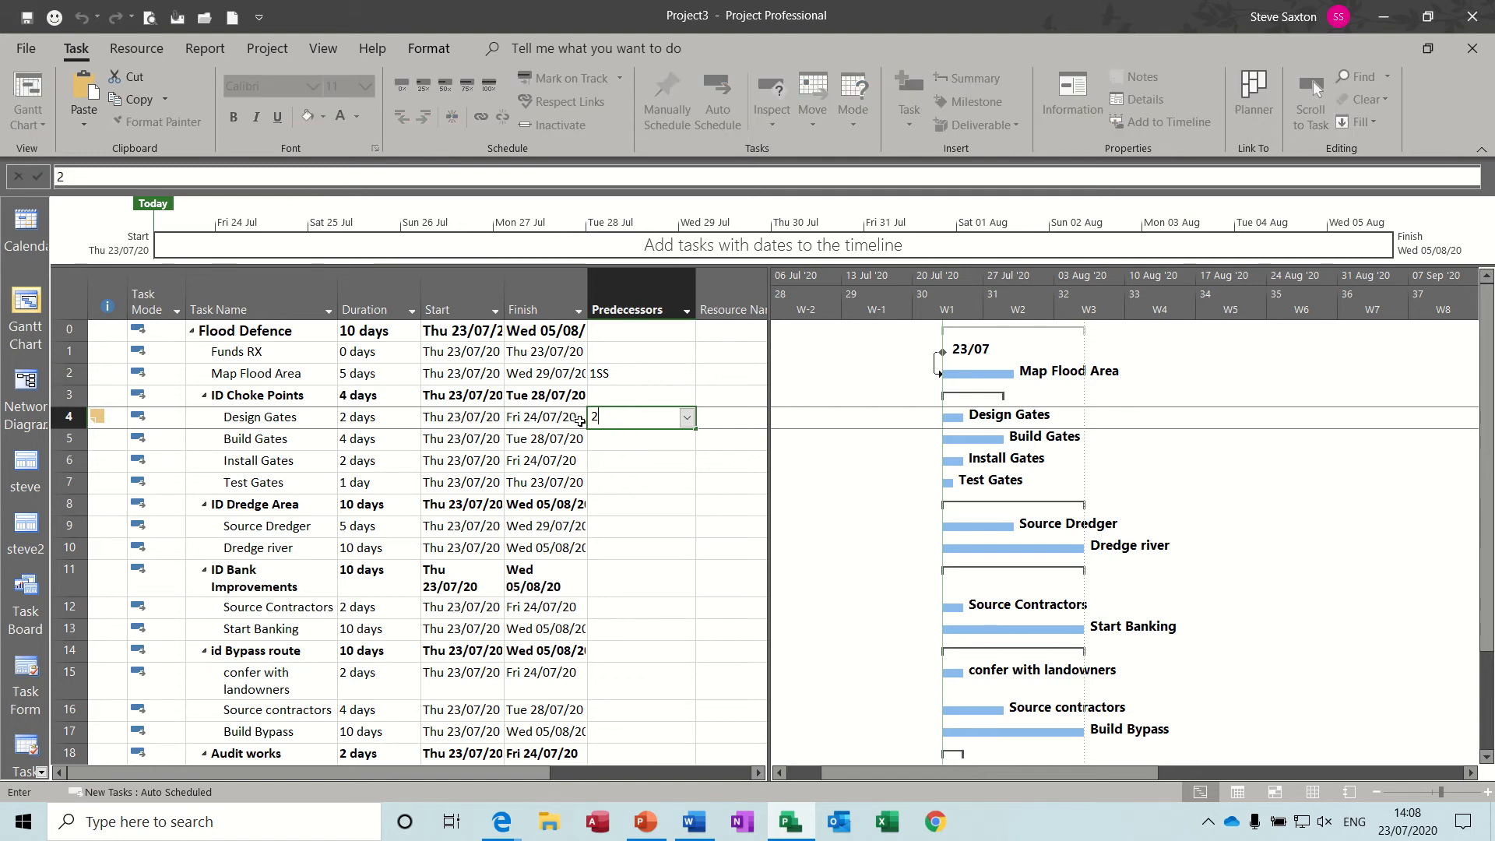
click(624, 443)
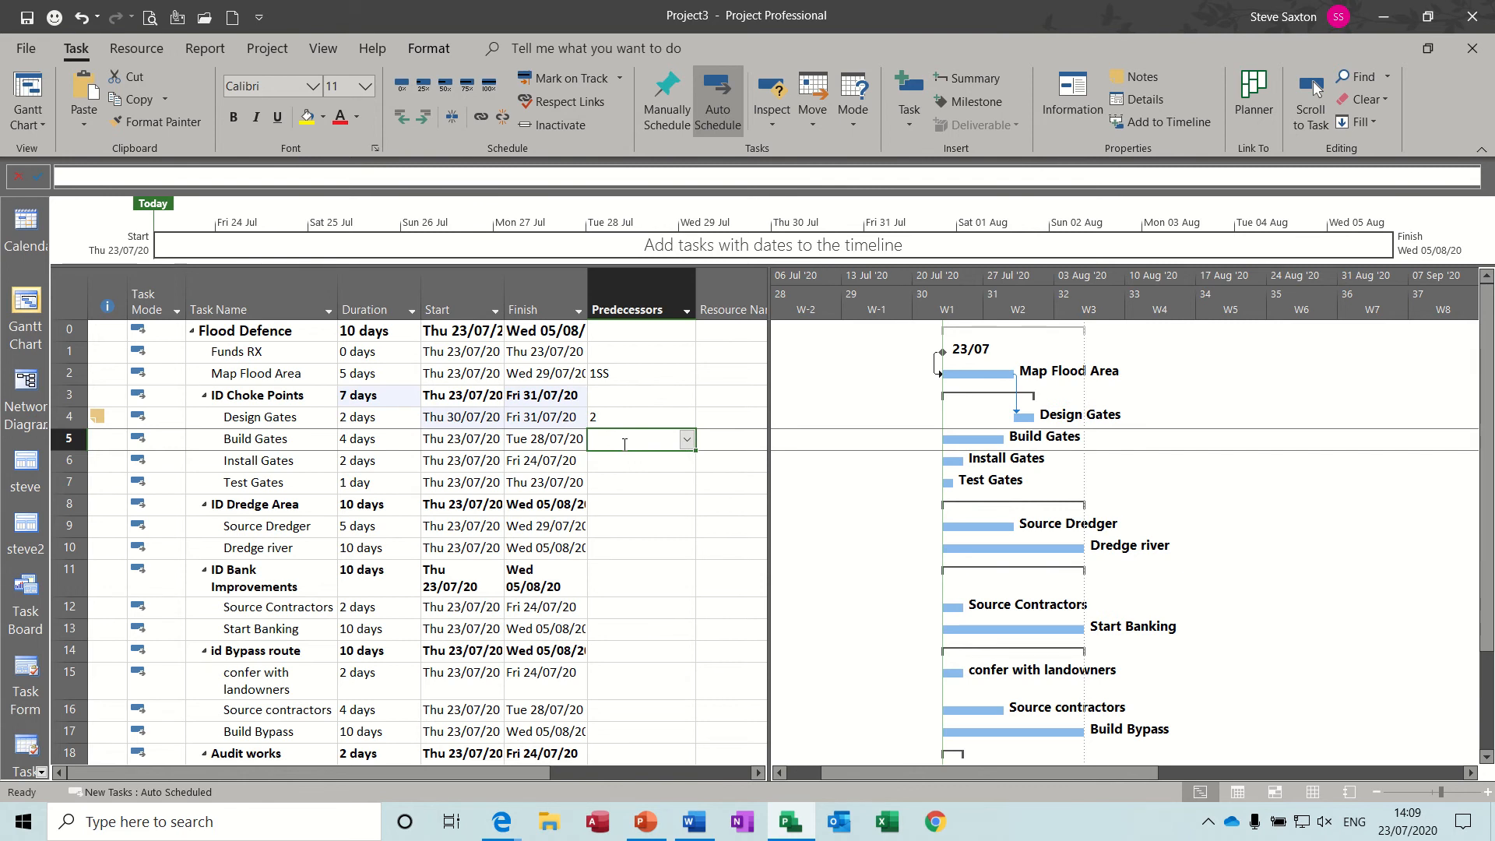
text(4)
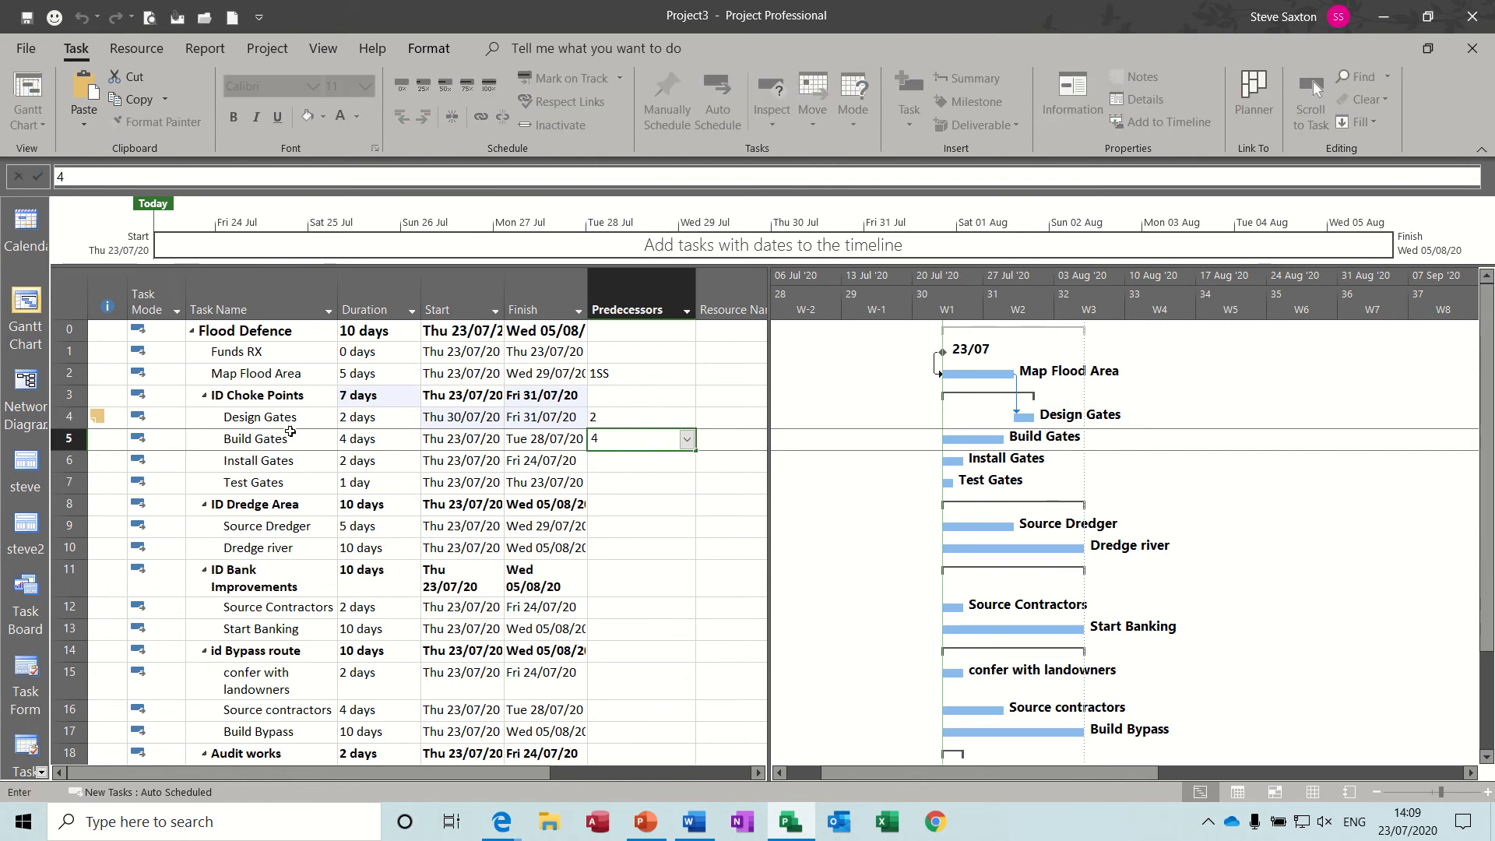
click(633, 460)
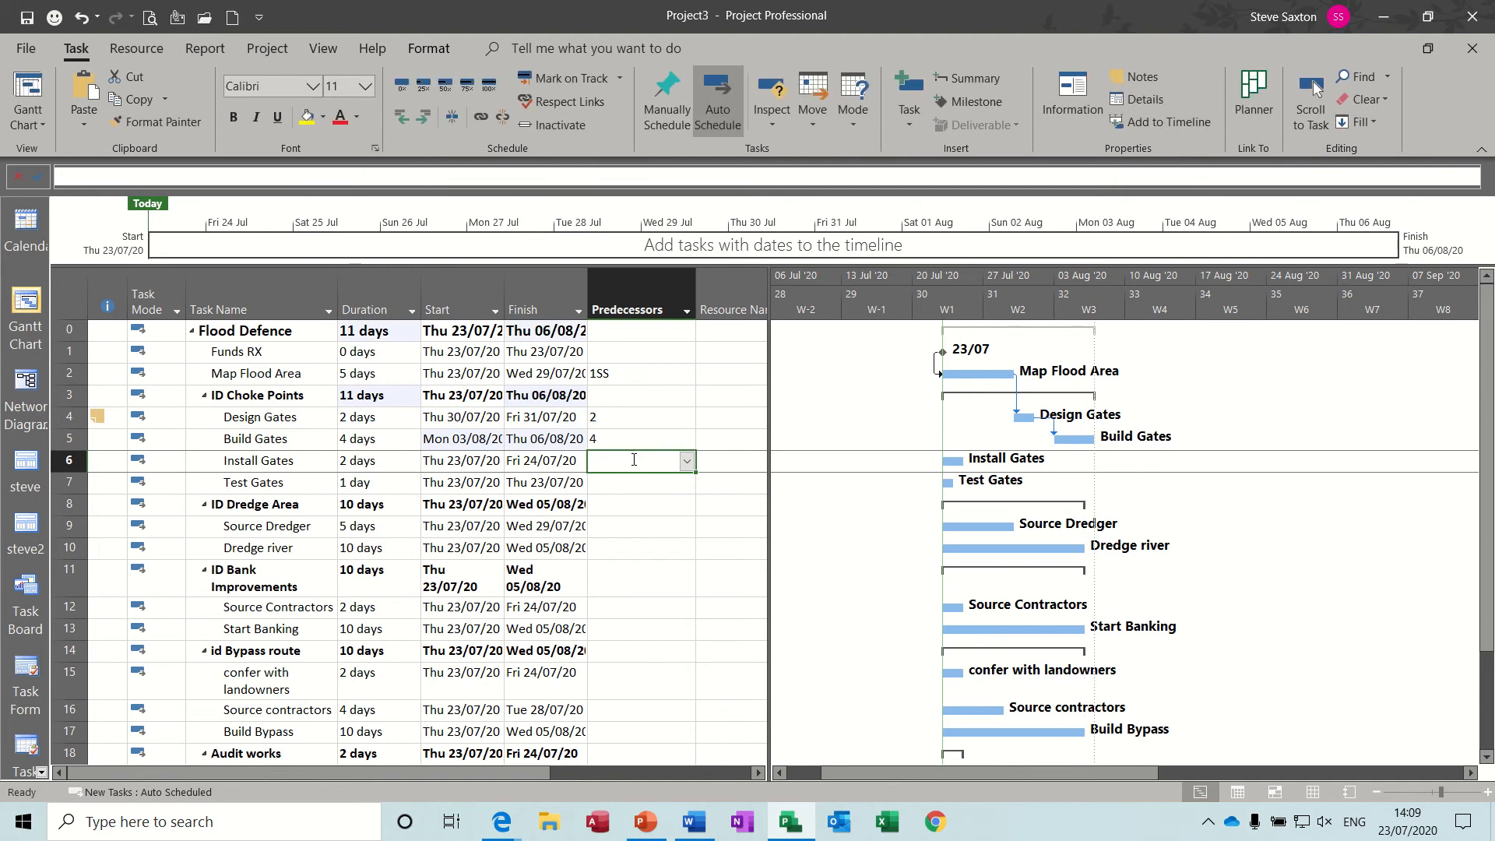
text(5)
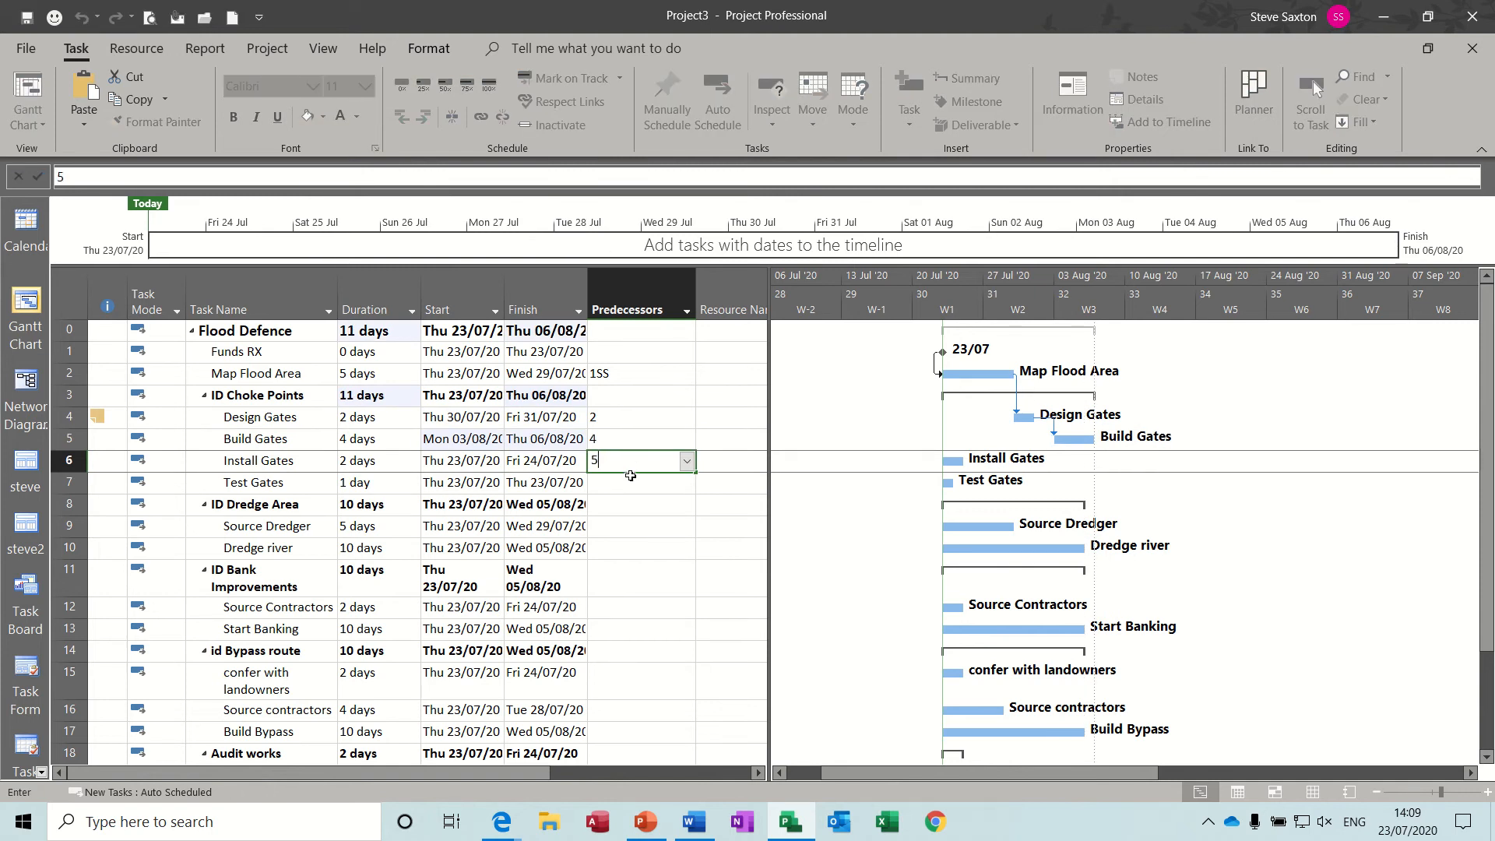
click(629, 483)
text(6)
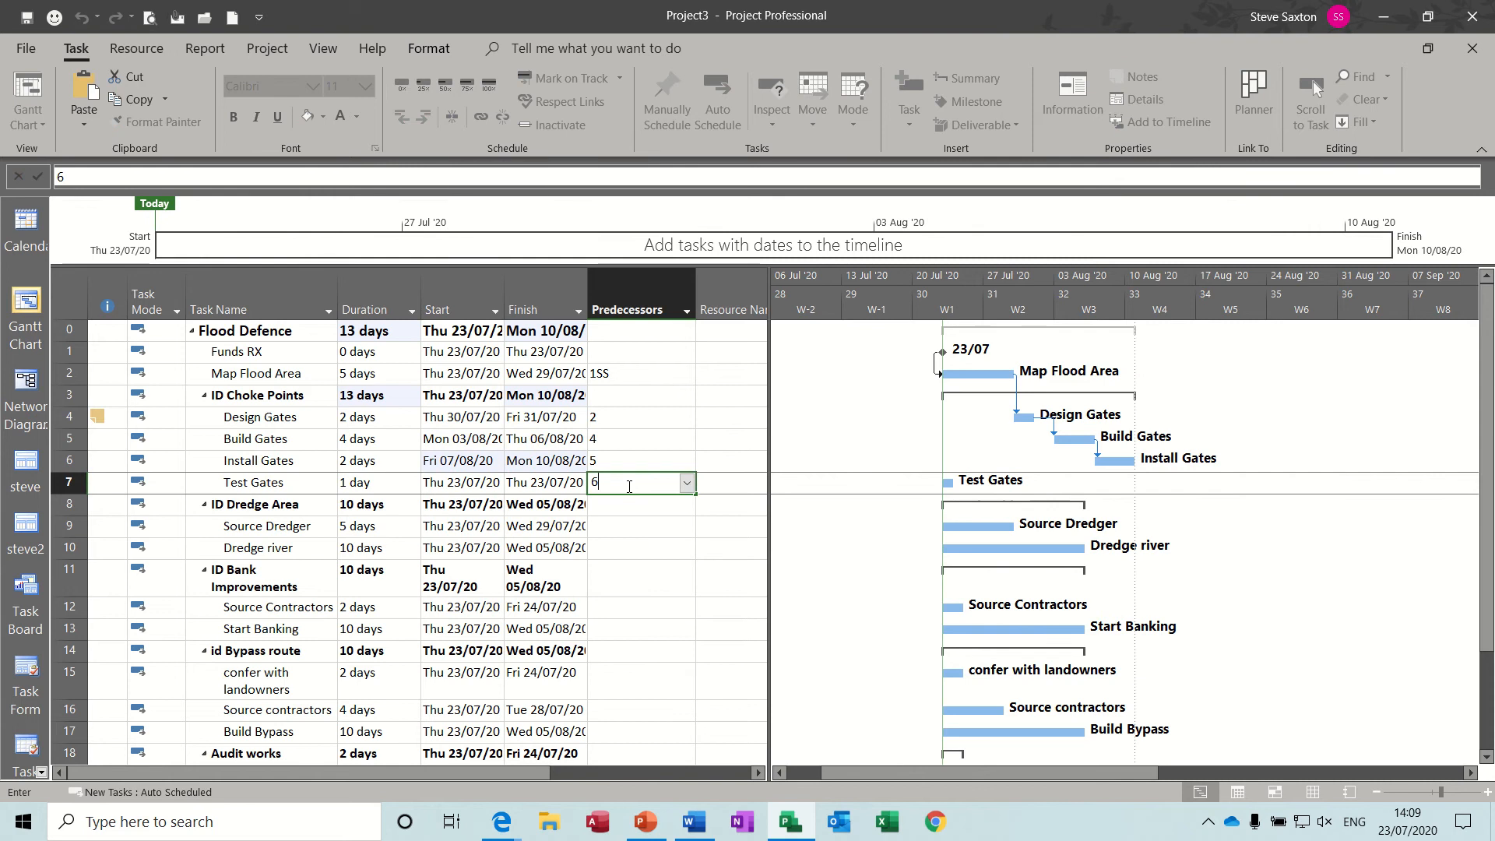
click(627, 506)
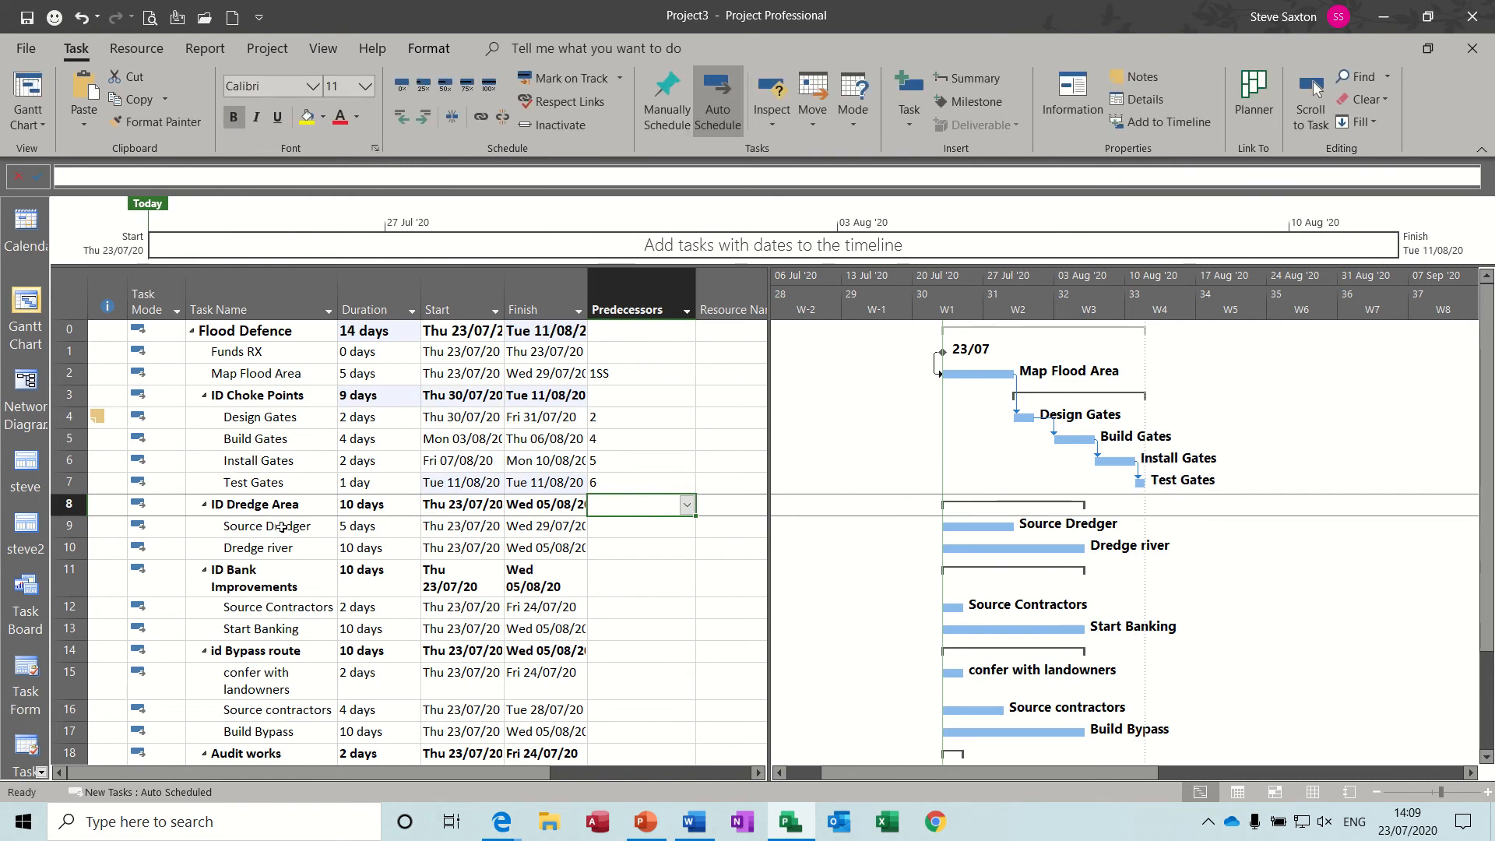
- Set the predecessor of Source Dredger to 1SS and the predecessor of Dredge river to 9
click(622, 533)
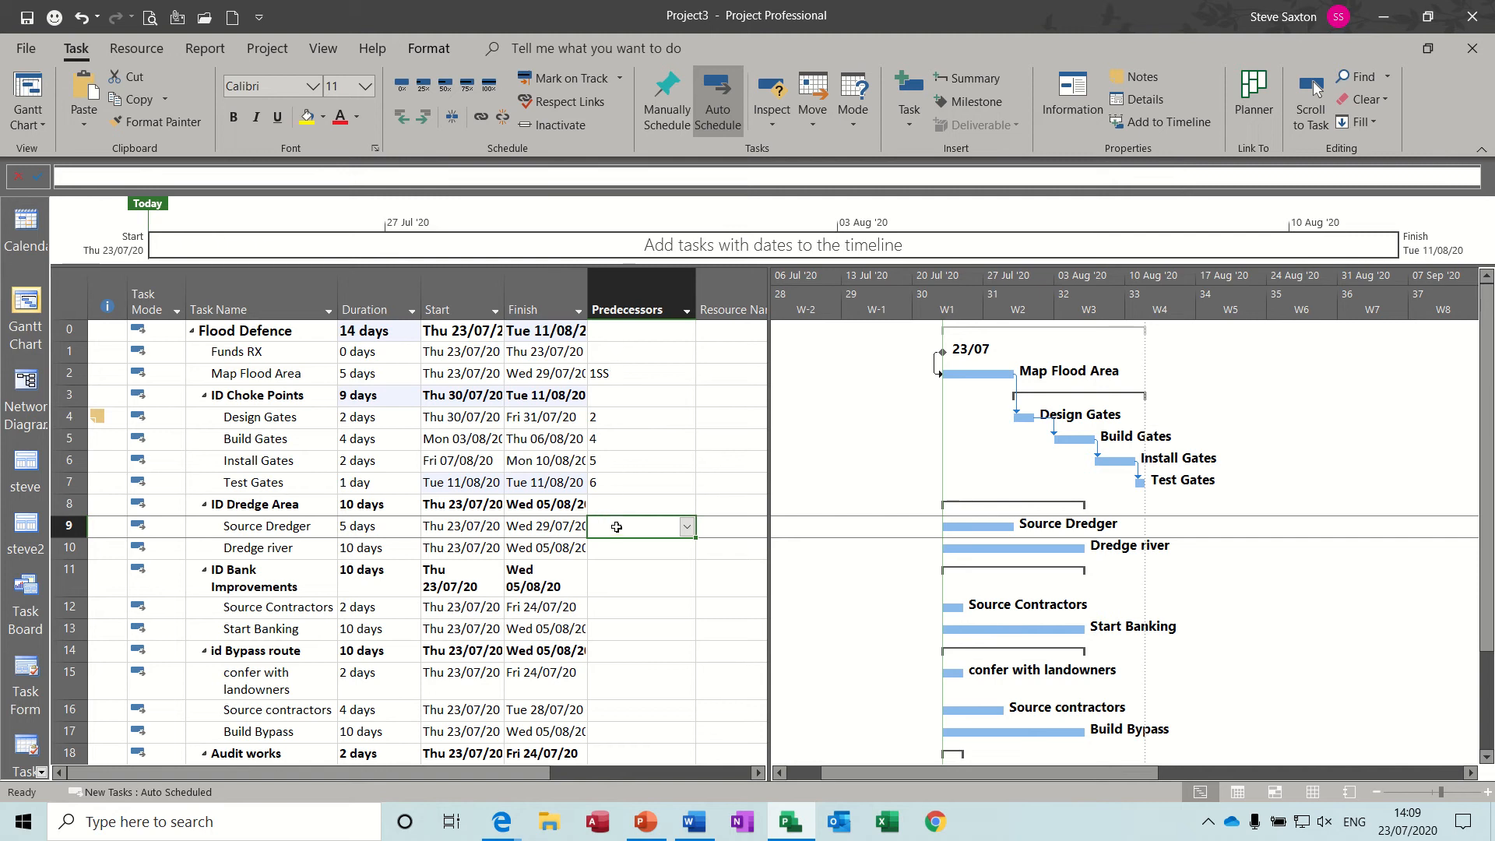
text(1ss)
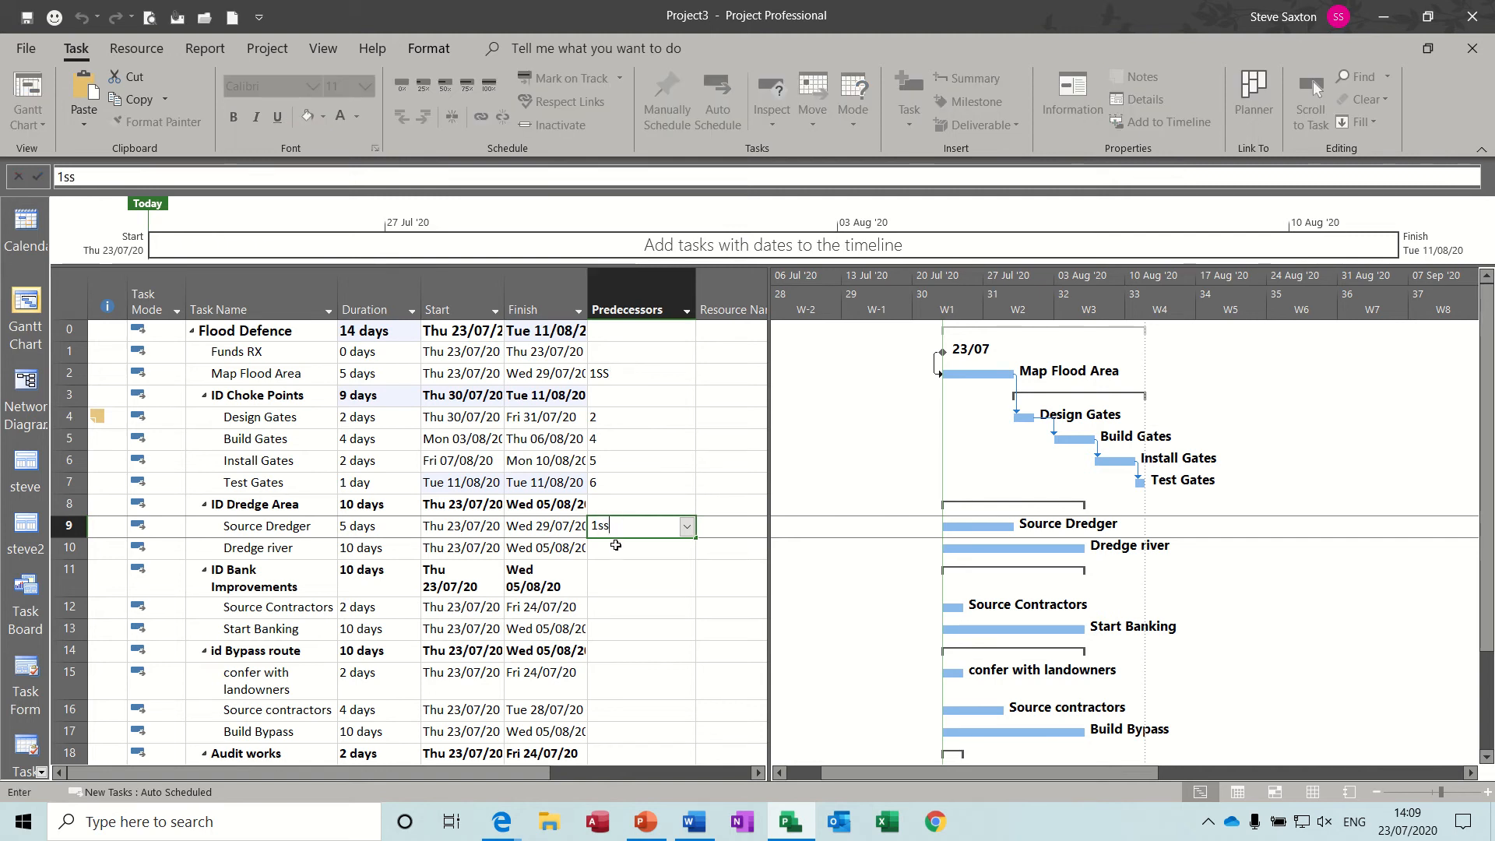
key(Return)
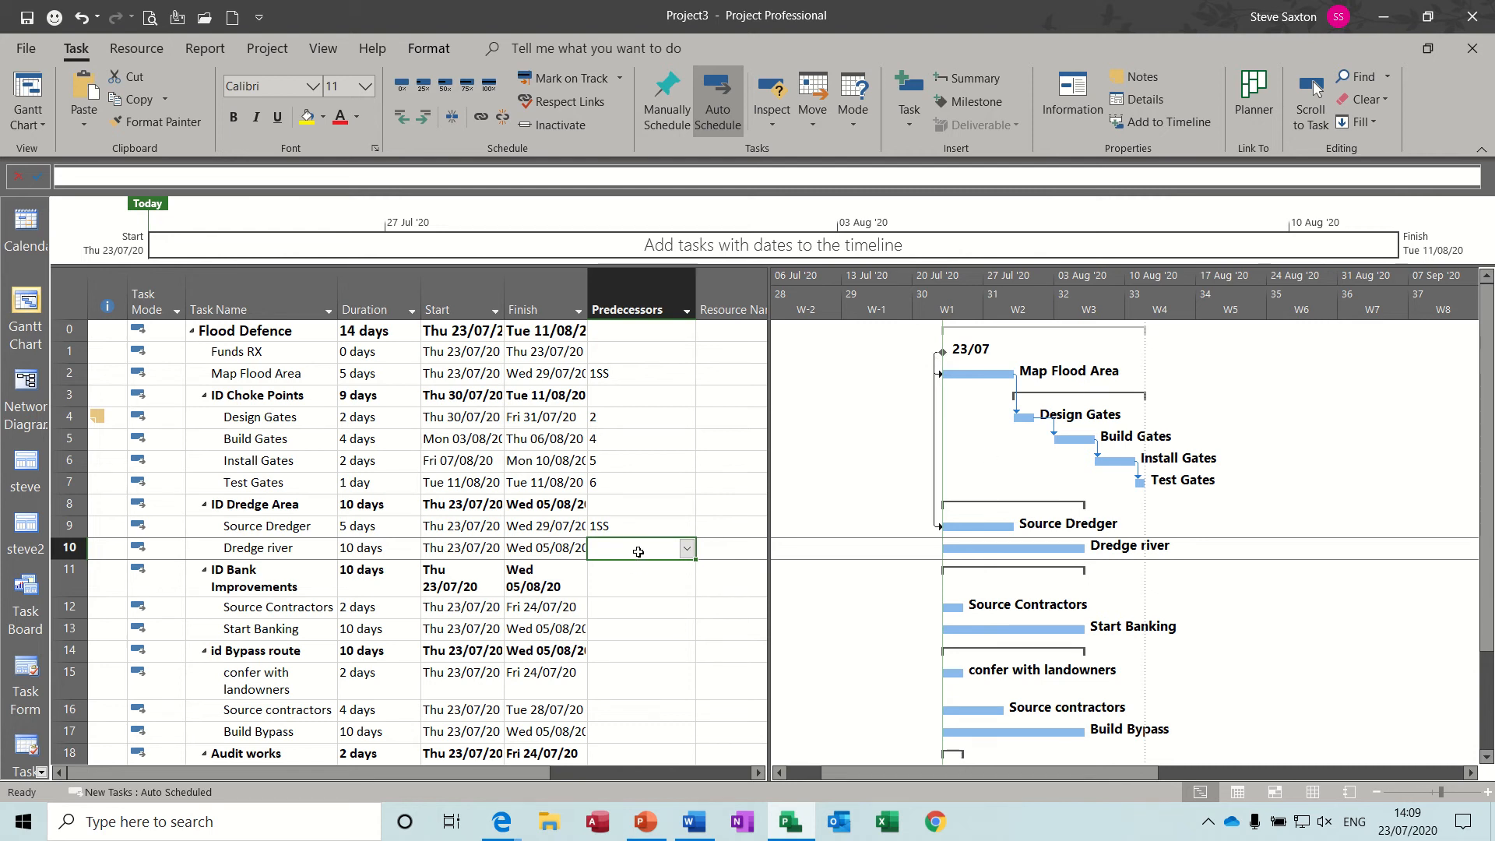
text(9)
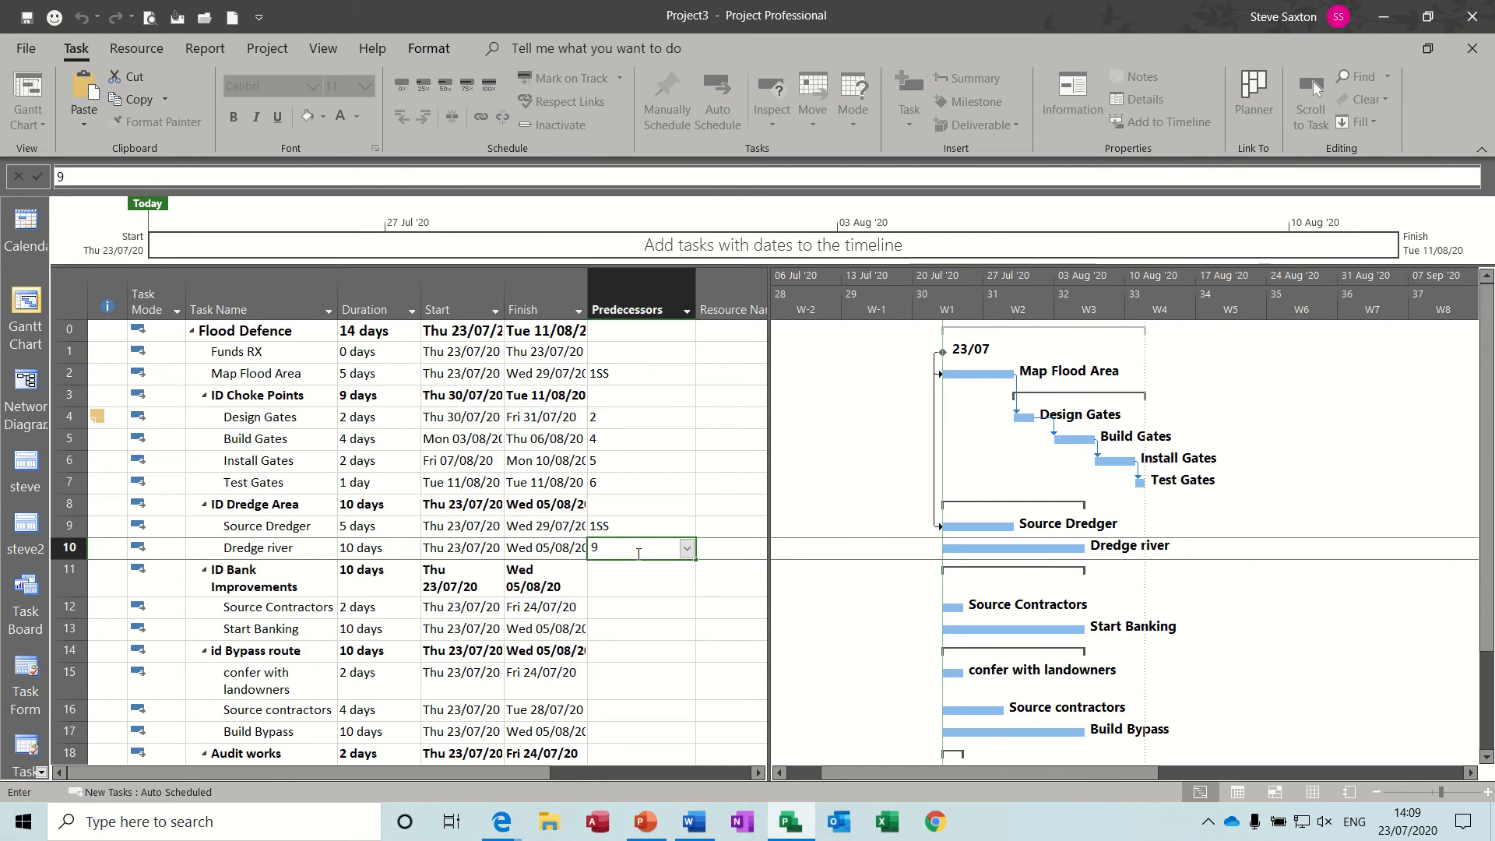
- Set the predecessor of Source Contractors under ID Bank Improvements to 1SS, a start-to-start link with Funds RX
click(628, 610)
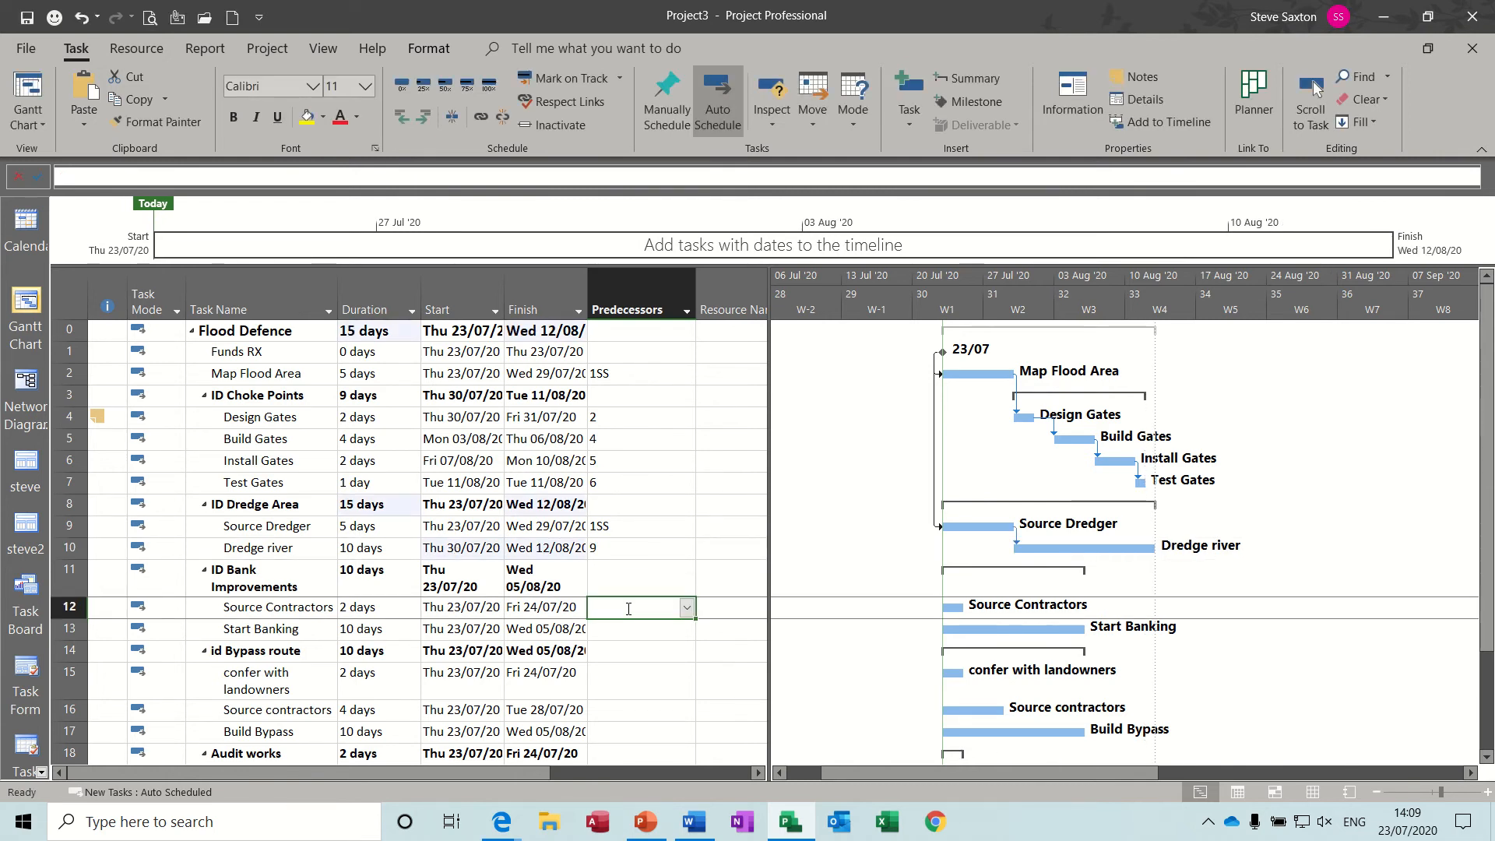
text(1ss)
key(Return)
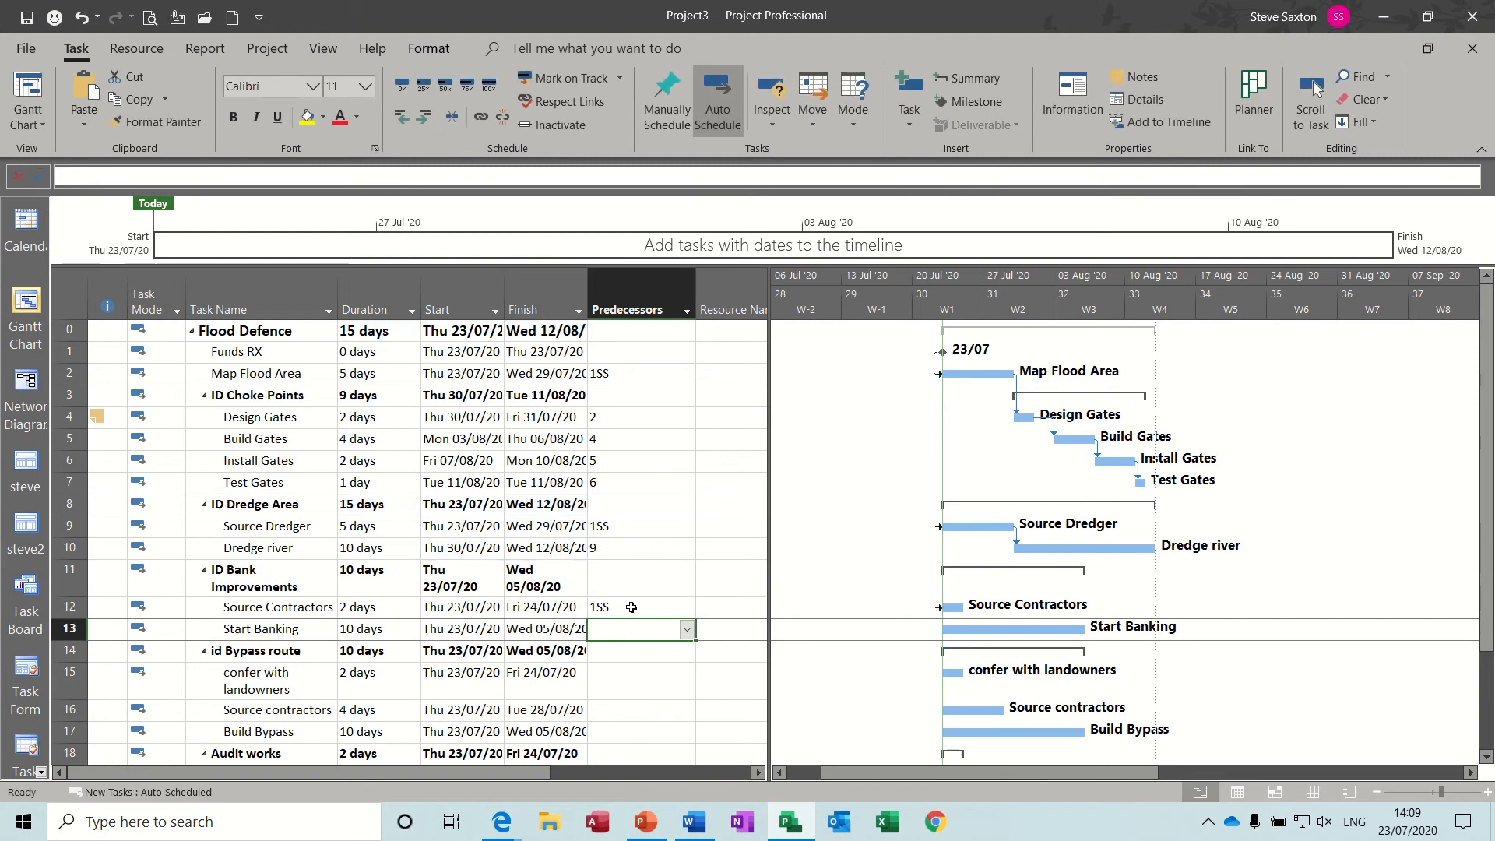
- Review the available link types for the Funds RX predecessor in the task information of Source Contractors, and close it without changes
double_click(629, 606)
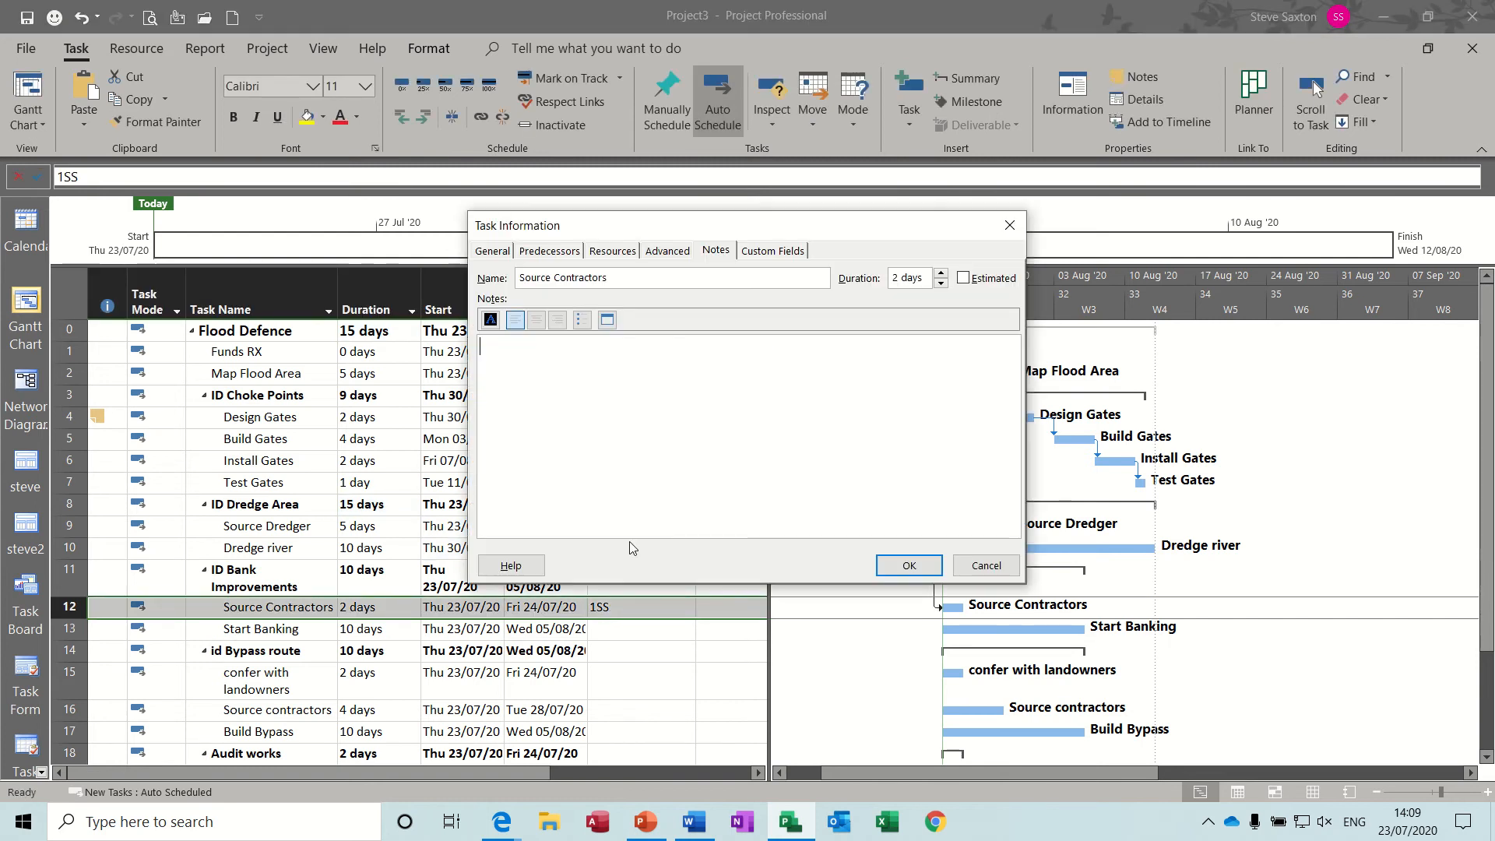
click(550, 250)
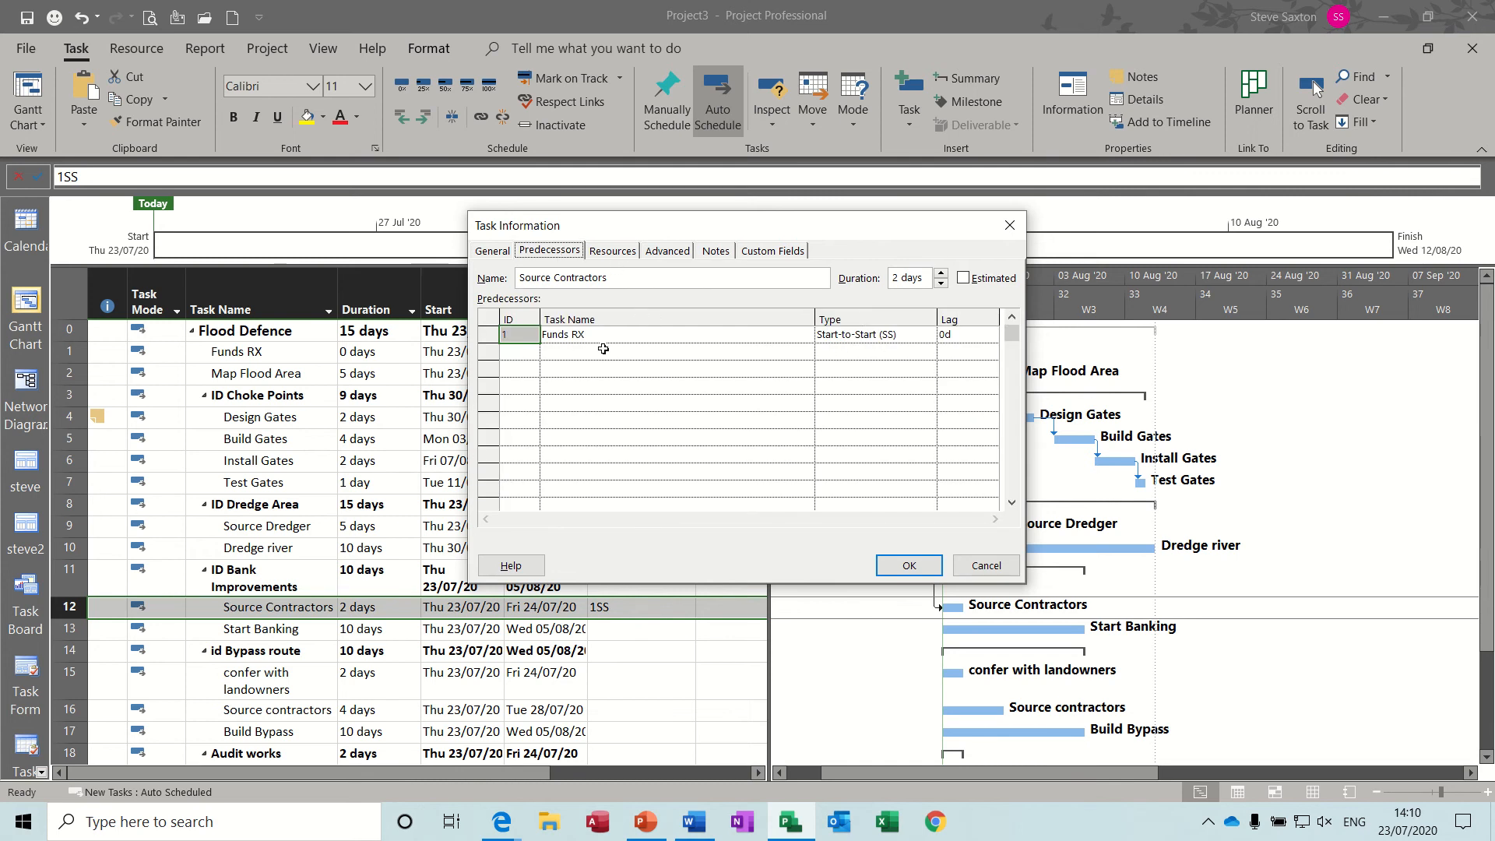
click(884, 335)
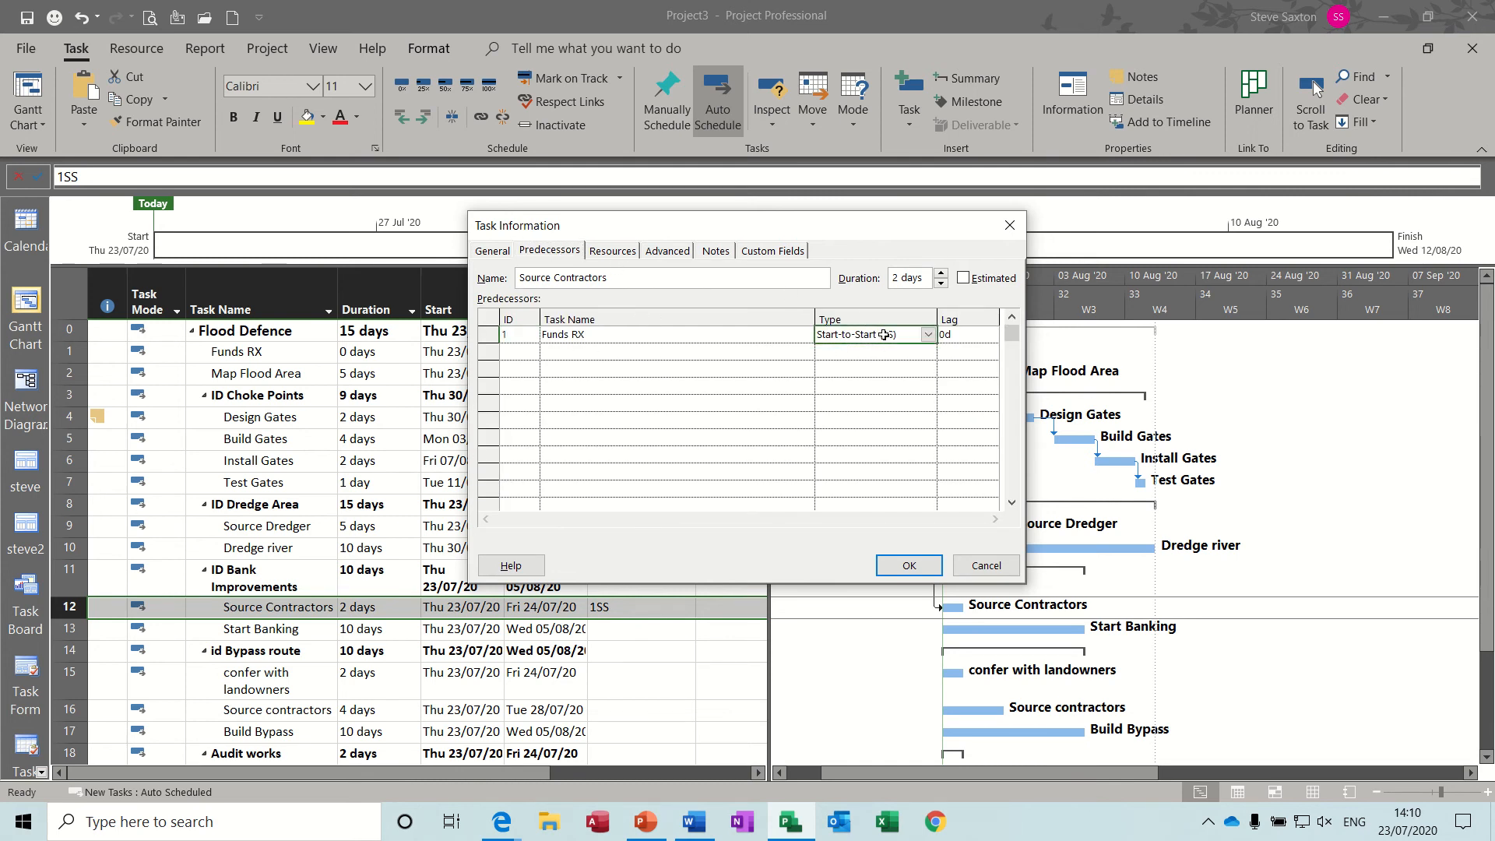
click(929, 336)
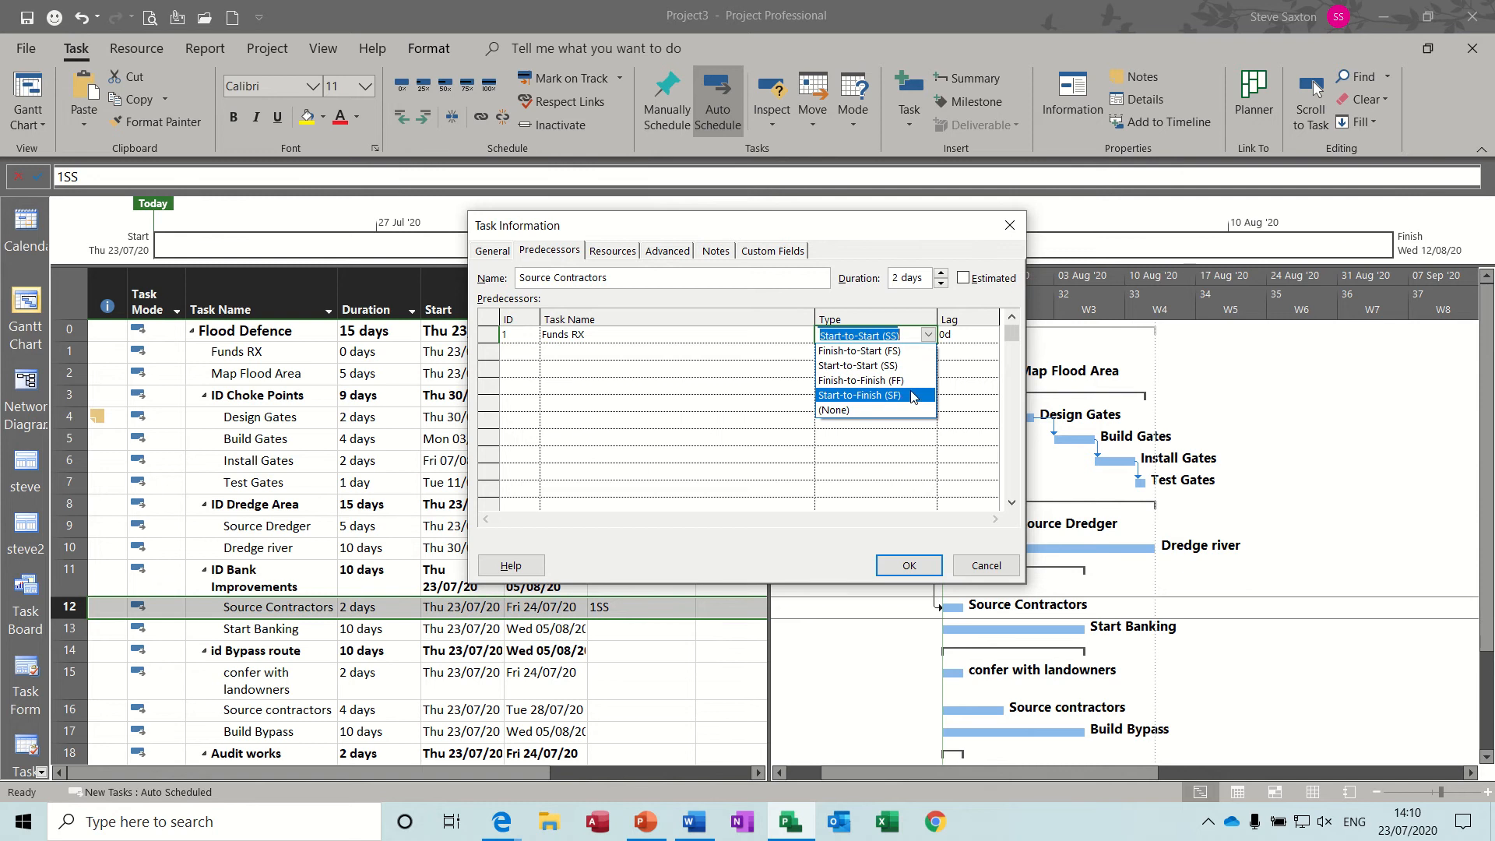
click(928, 336)
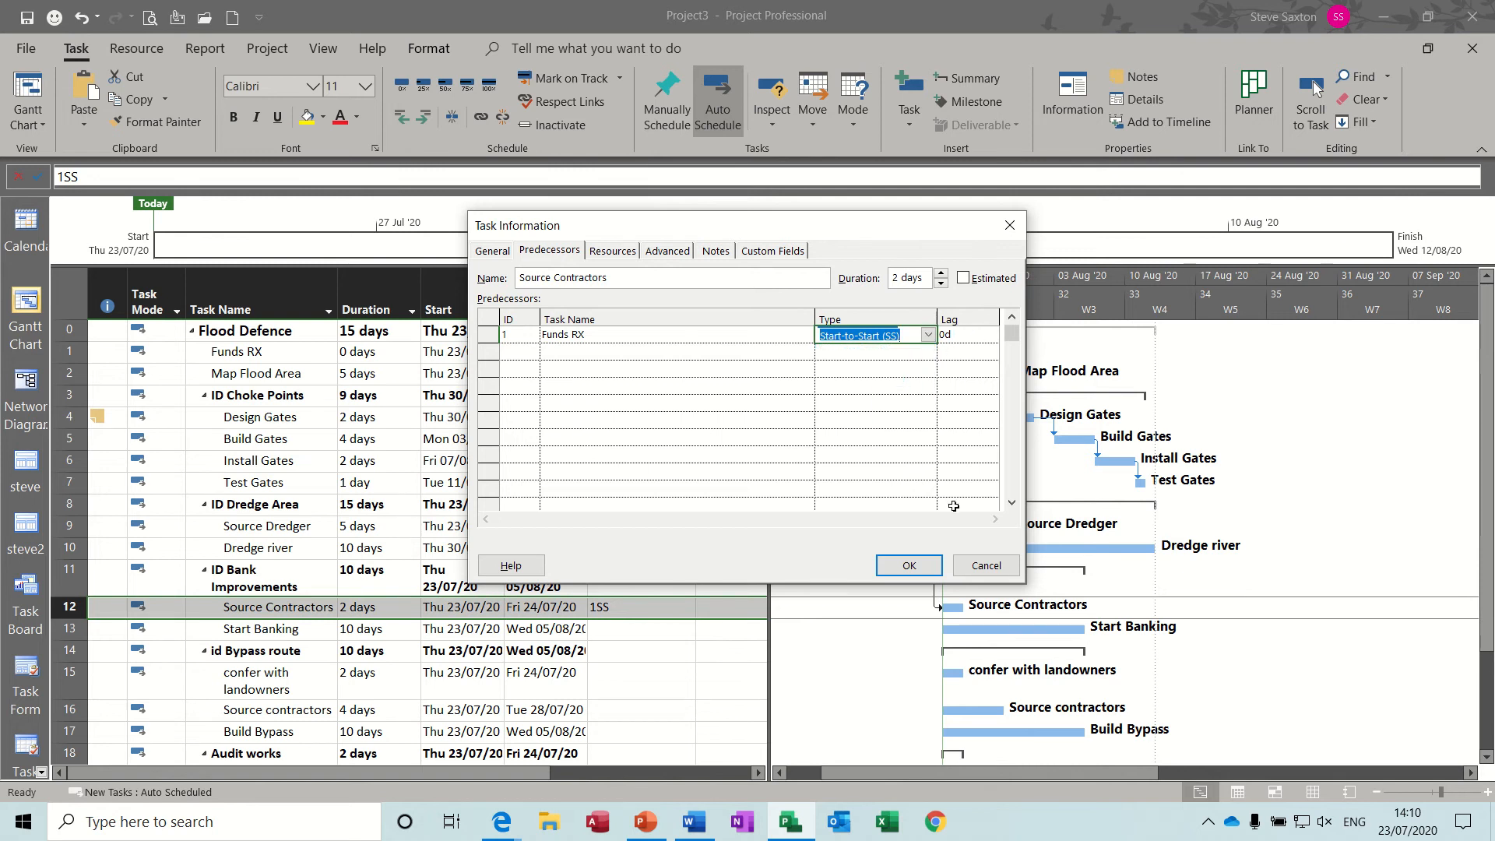
click(985, 565)
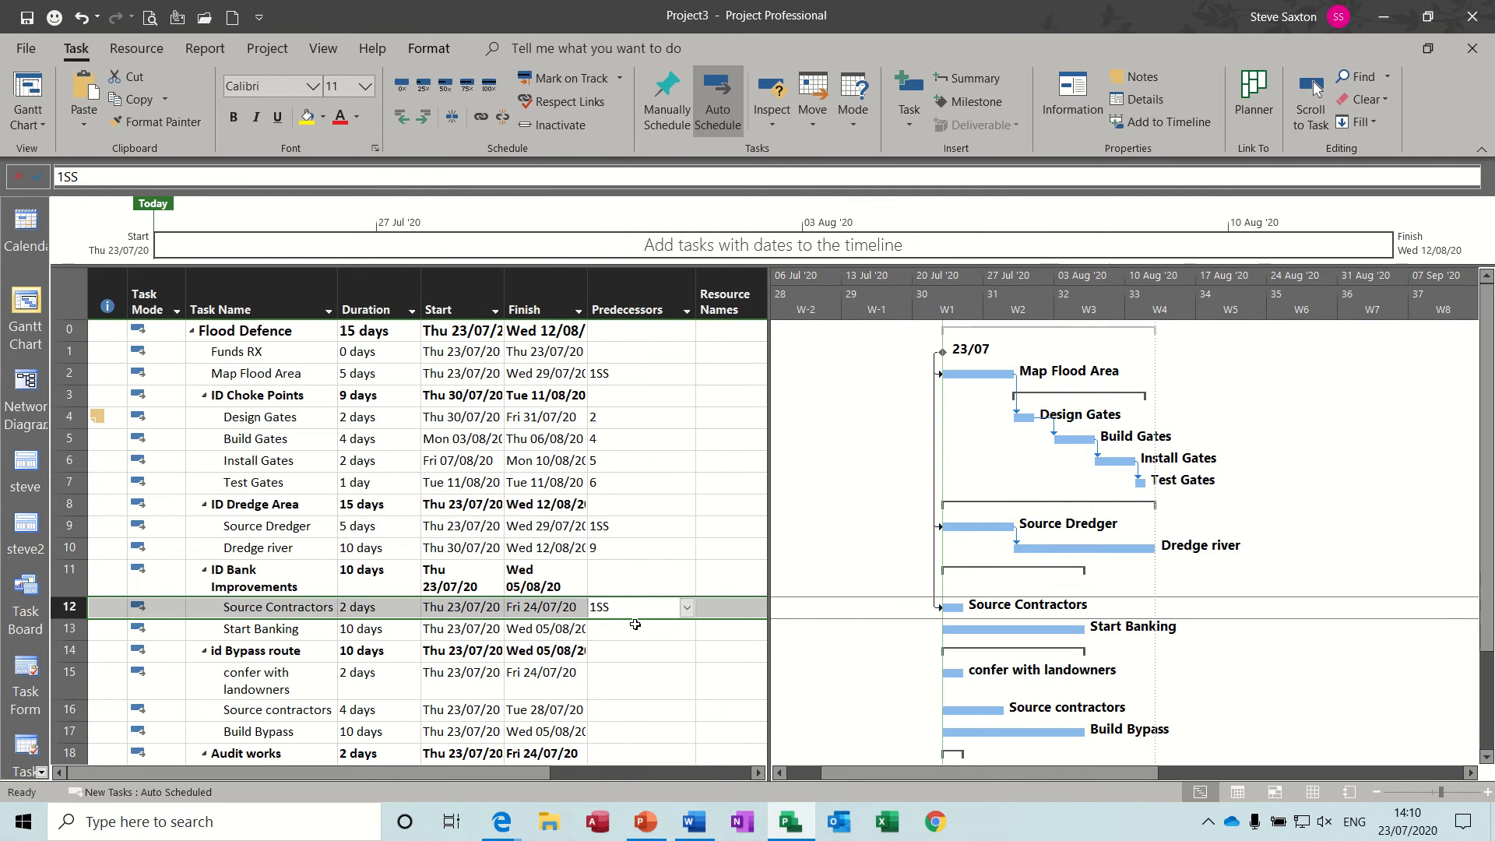
- Set the predecessor of Start Banking to 12 and the predecessor of confer with landowners to 2
click(622, 629)
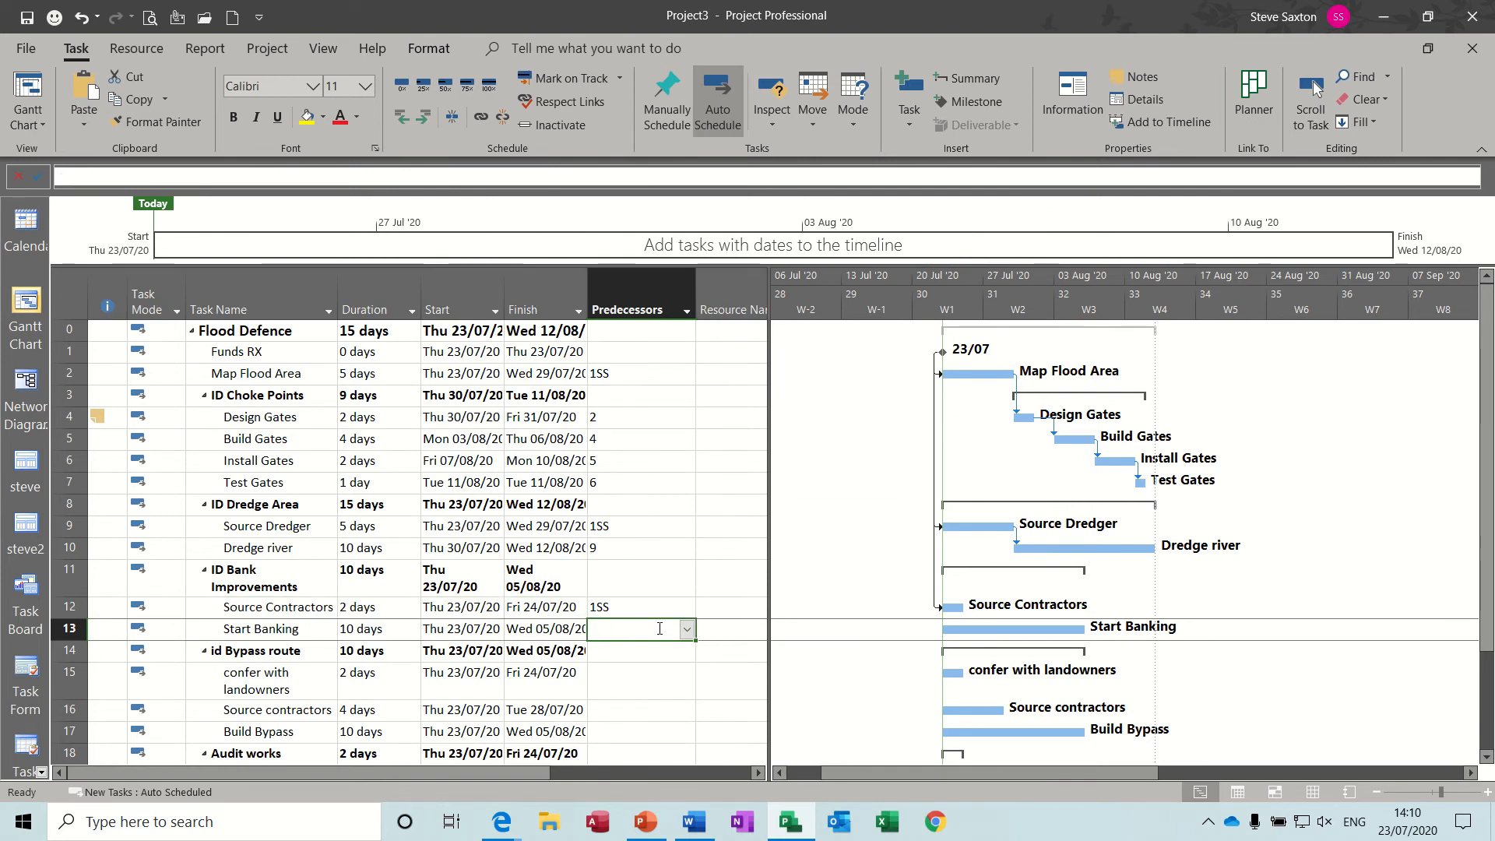
text(12)
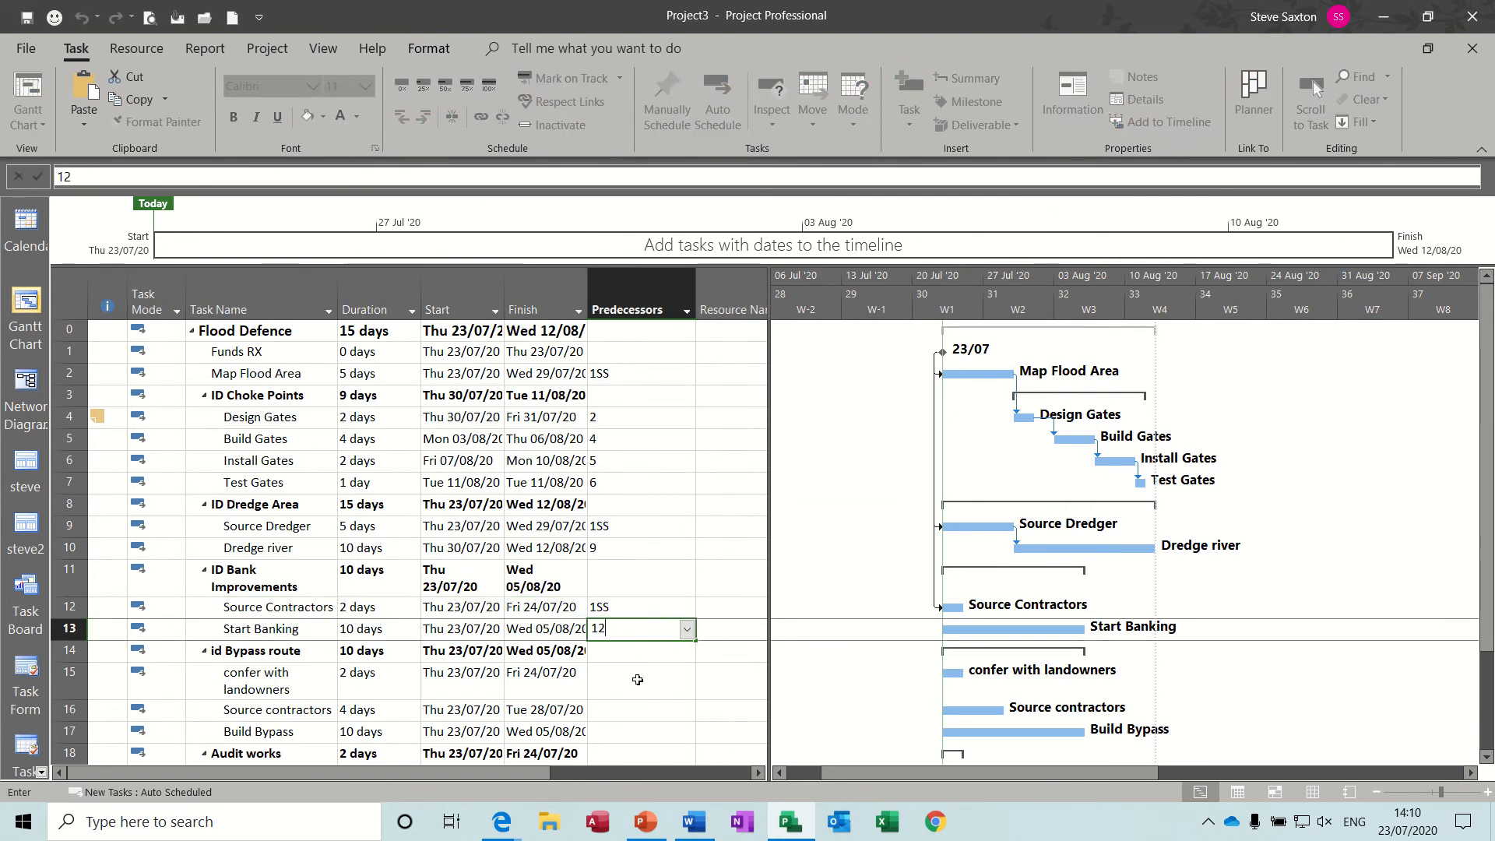
click(638, 681)
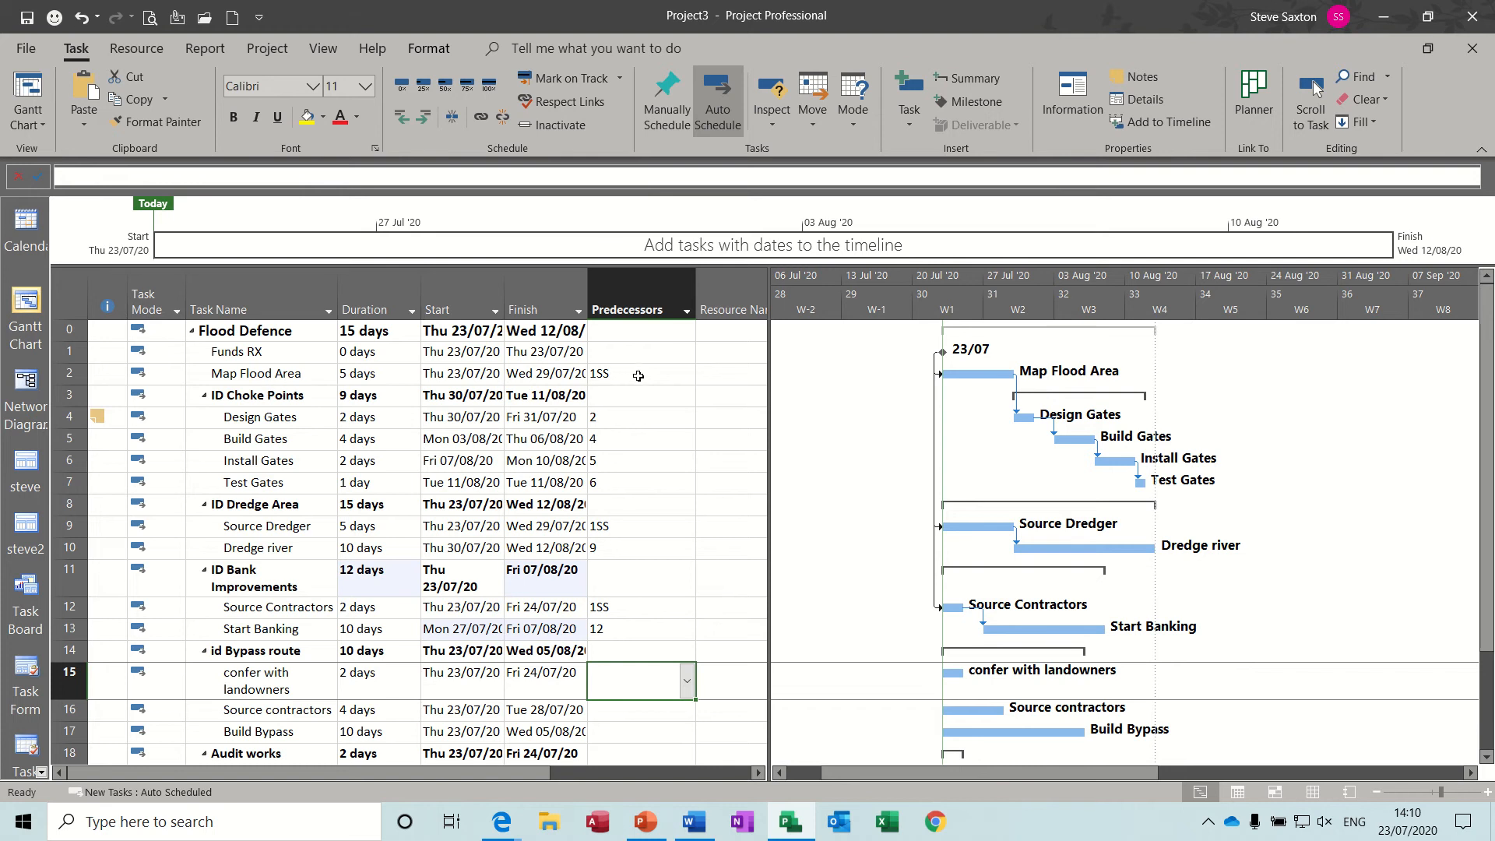
text(2)
- Change the predecessors of Source Contractors (task 12) and Source Dredger to 2, so both follow Map Flood Area
click(642, 614)
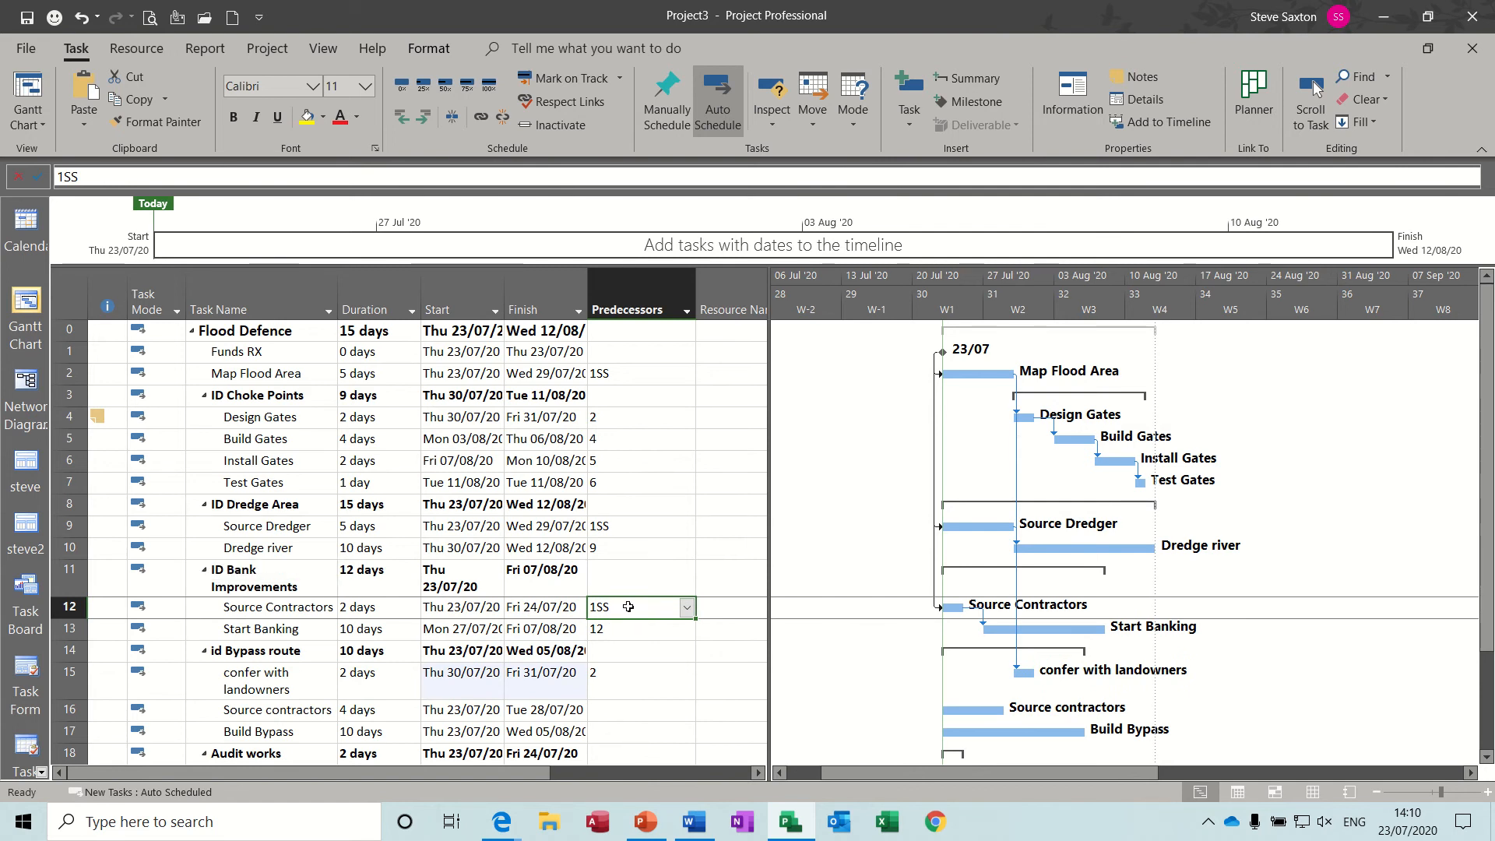
text(2)
key(Return)
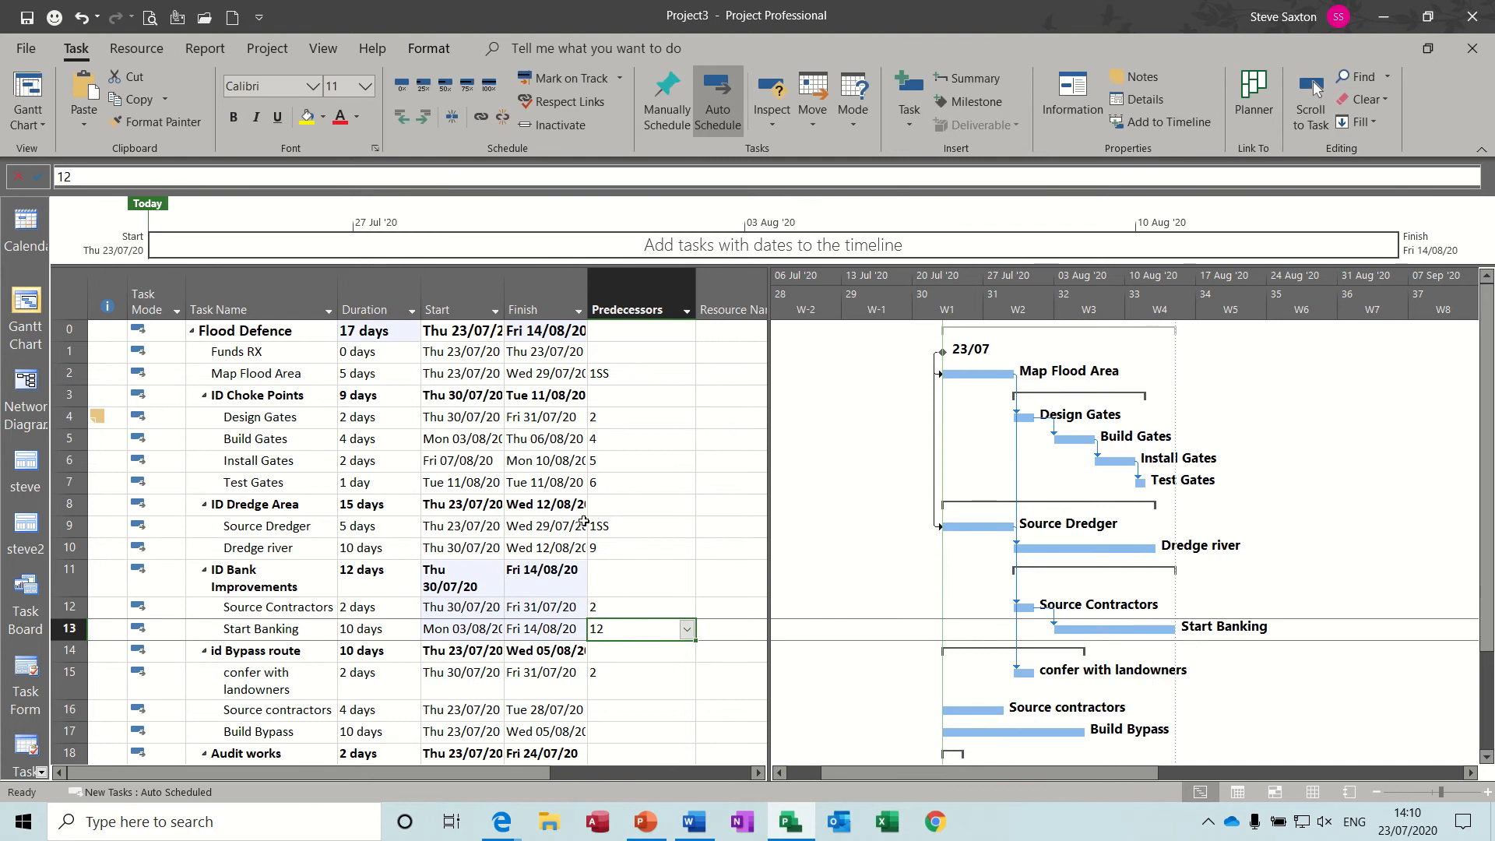
click(634, 529)
text(2)
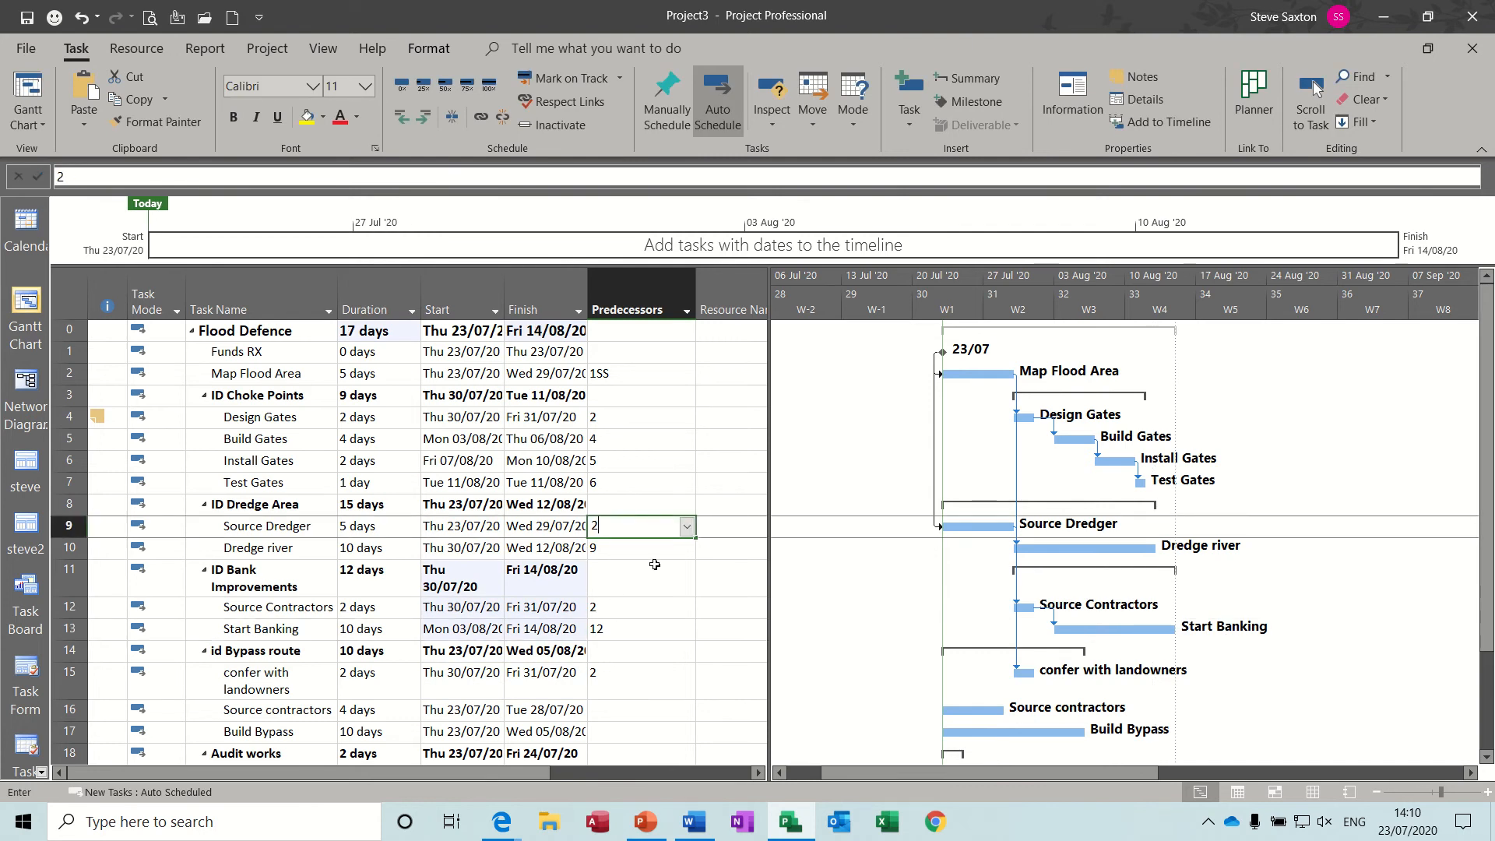
click(618, 373)
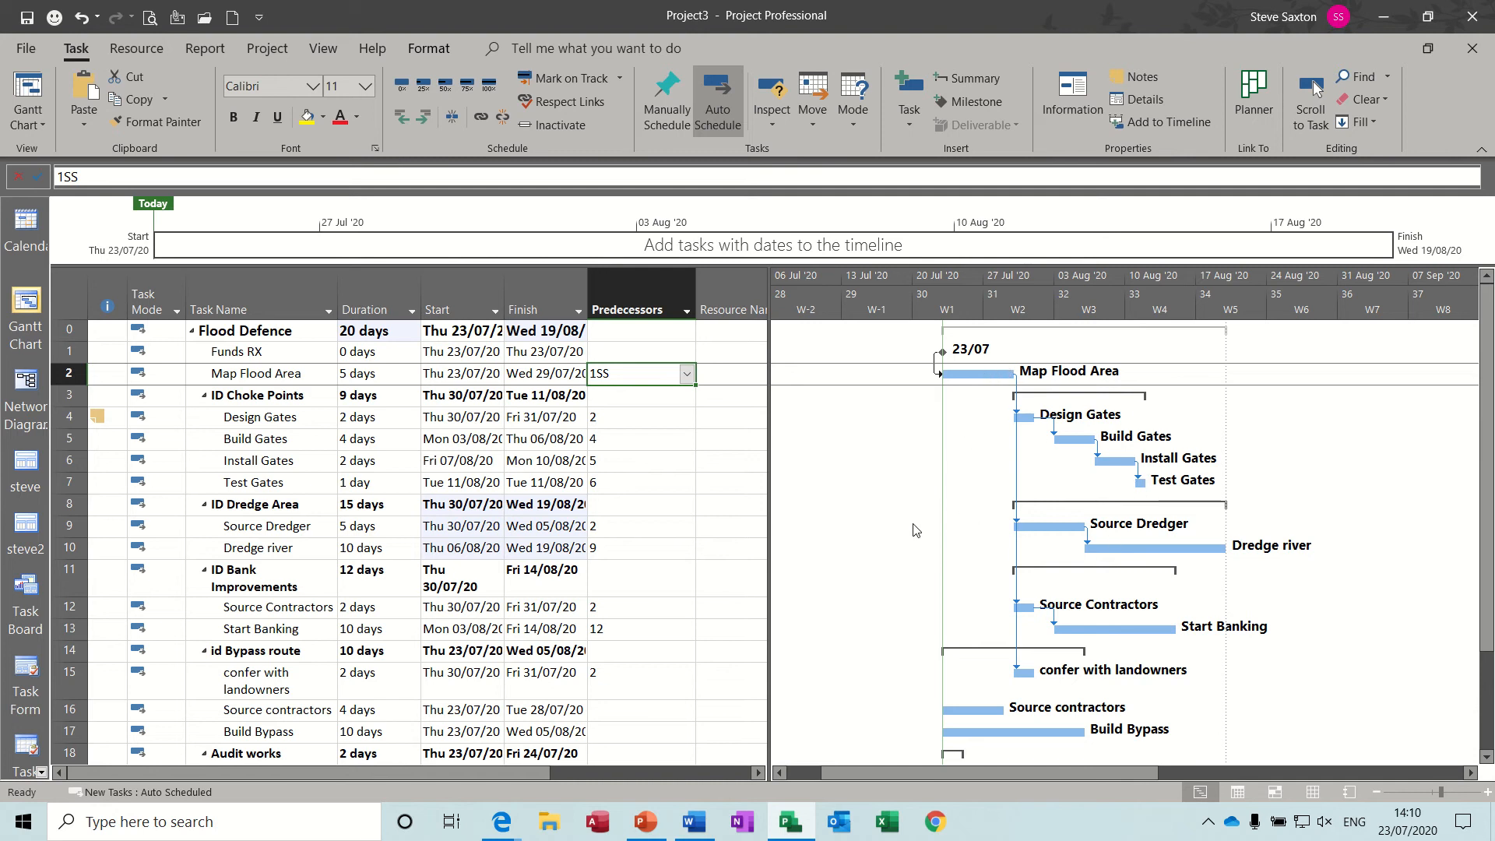
- Set the predecessor of Source contractors (task 16) to 15SS and the predecessor of Build Bypass to 16
click(620, 713)
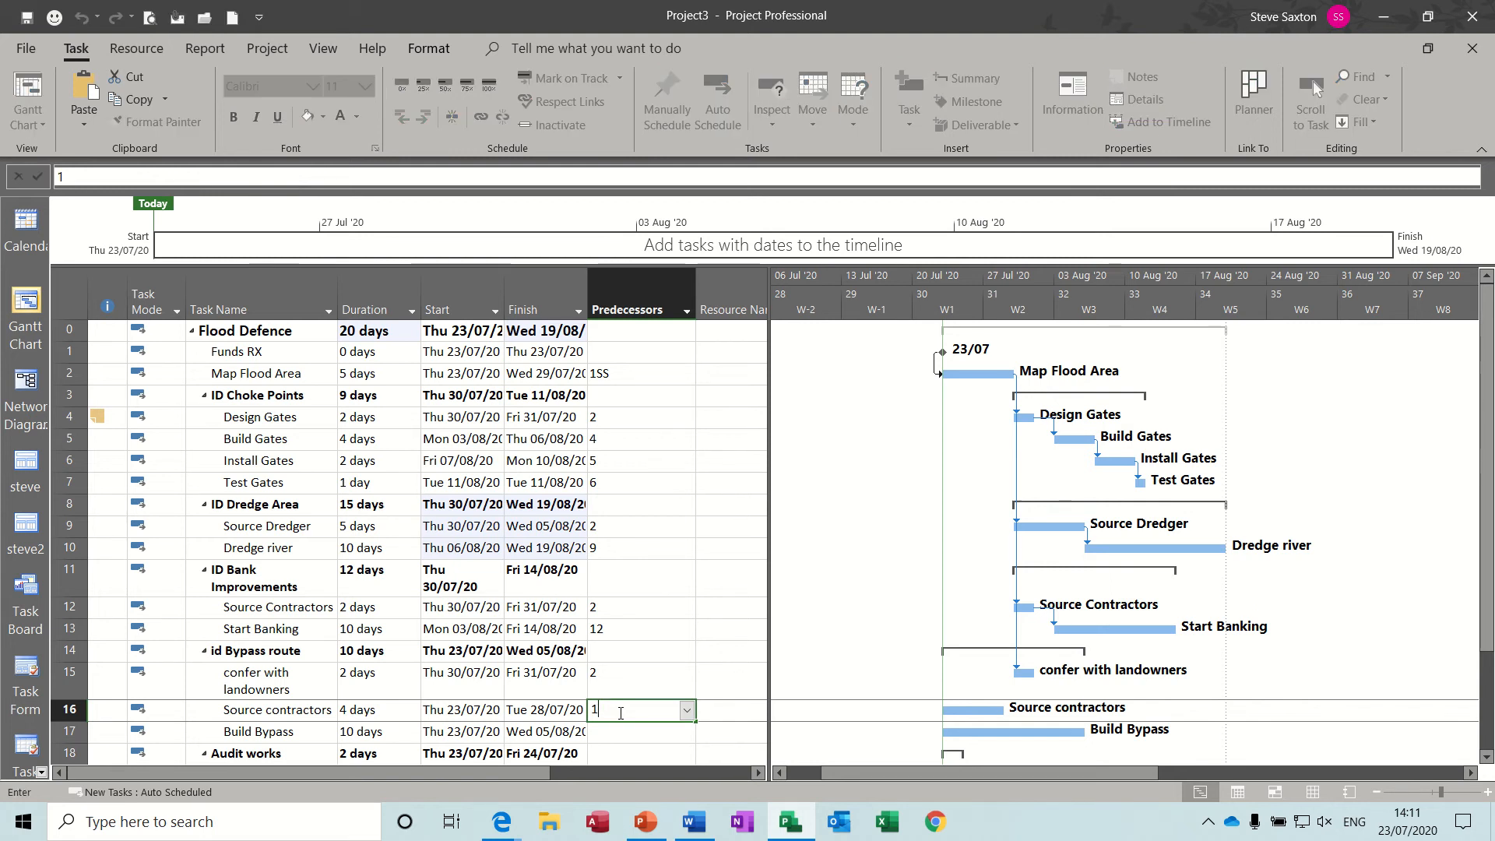
key(Return)
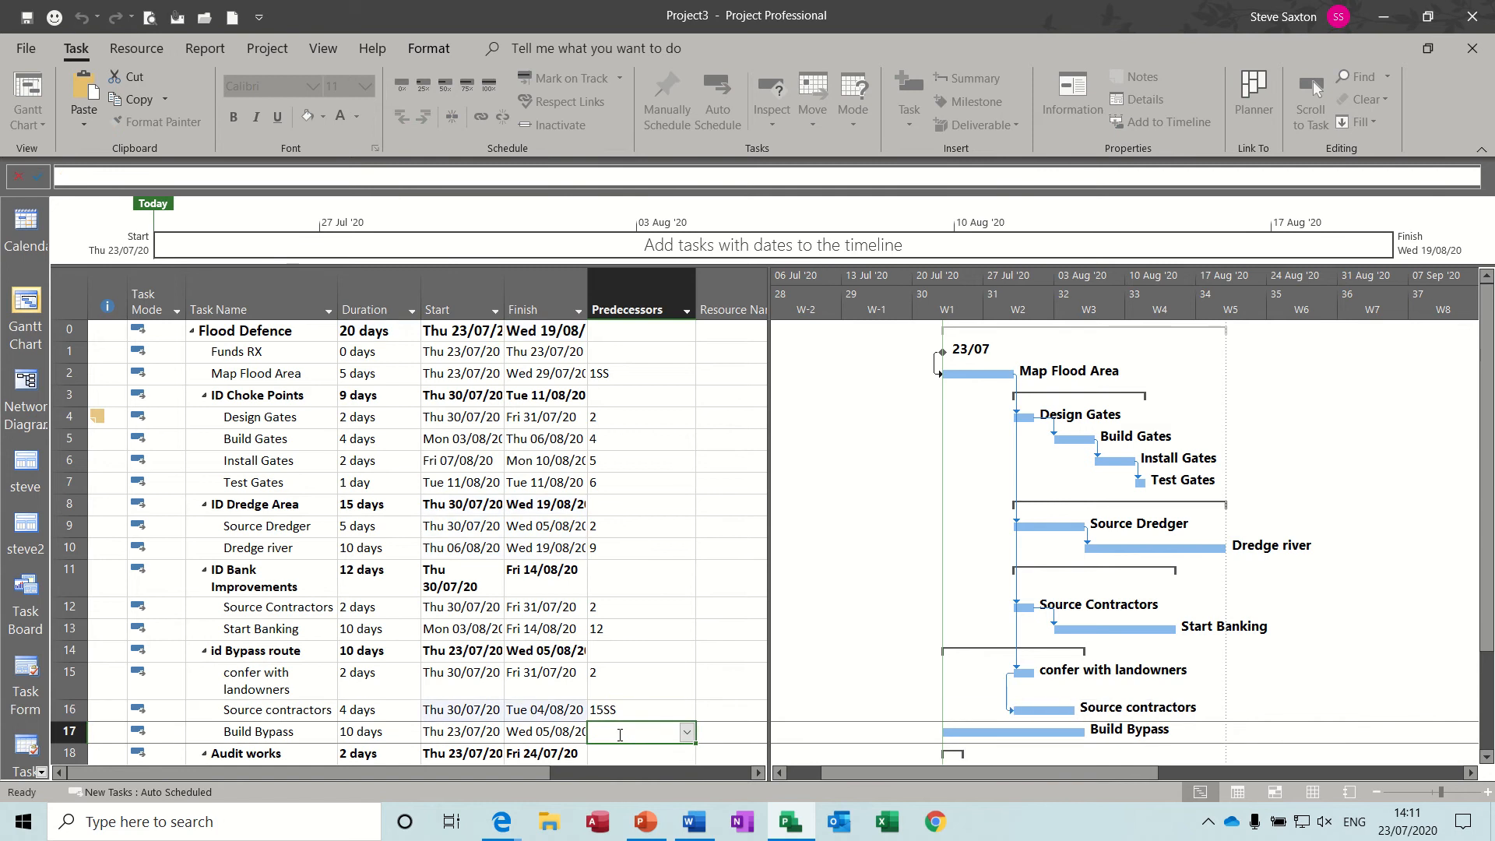
scroll(1491, 448, down, 2)
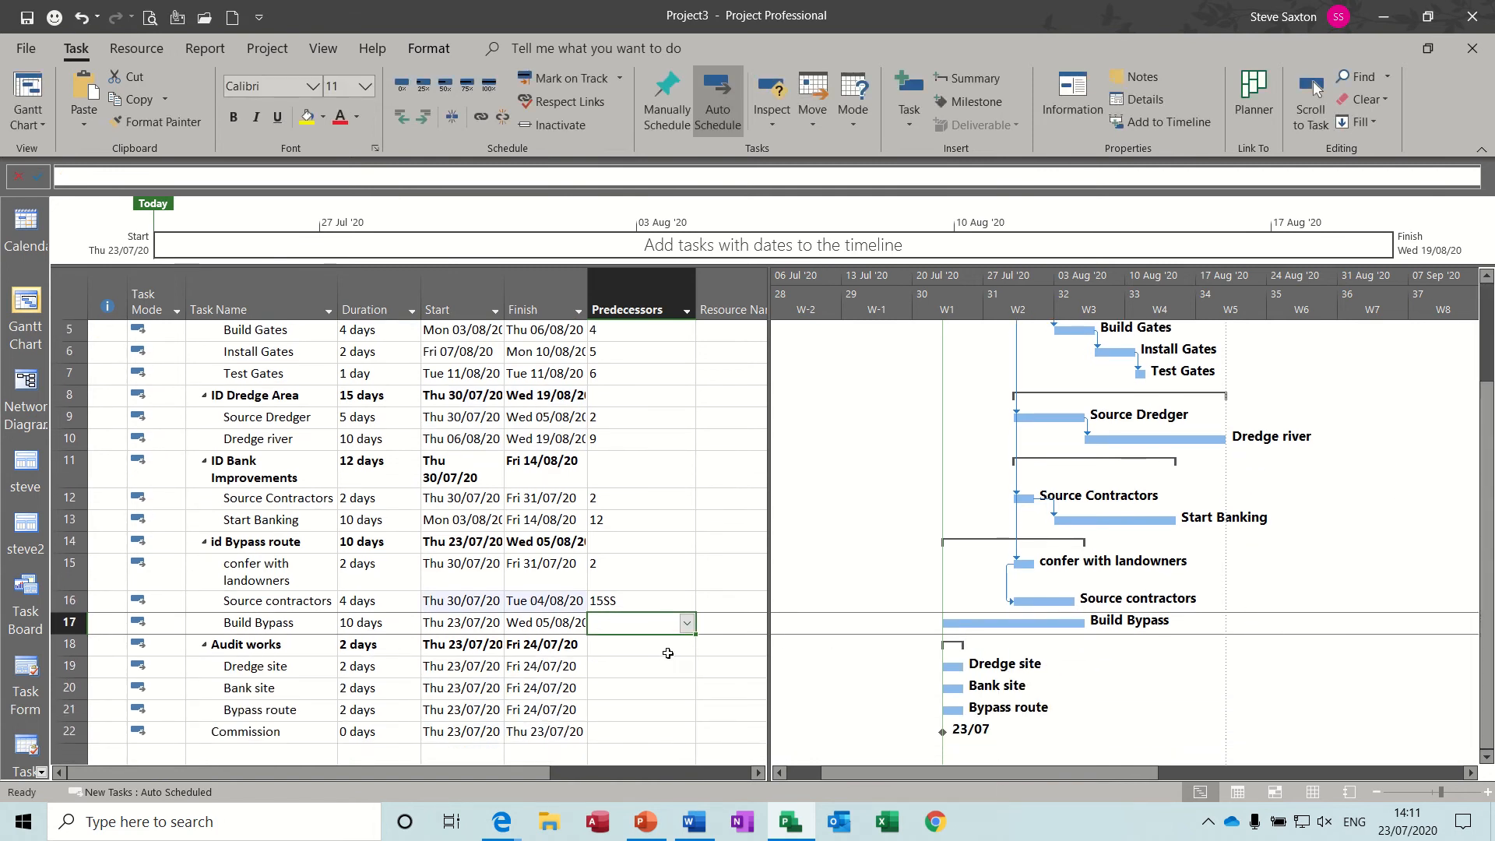
text(16)
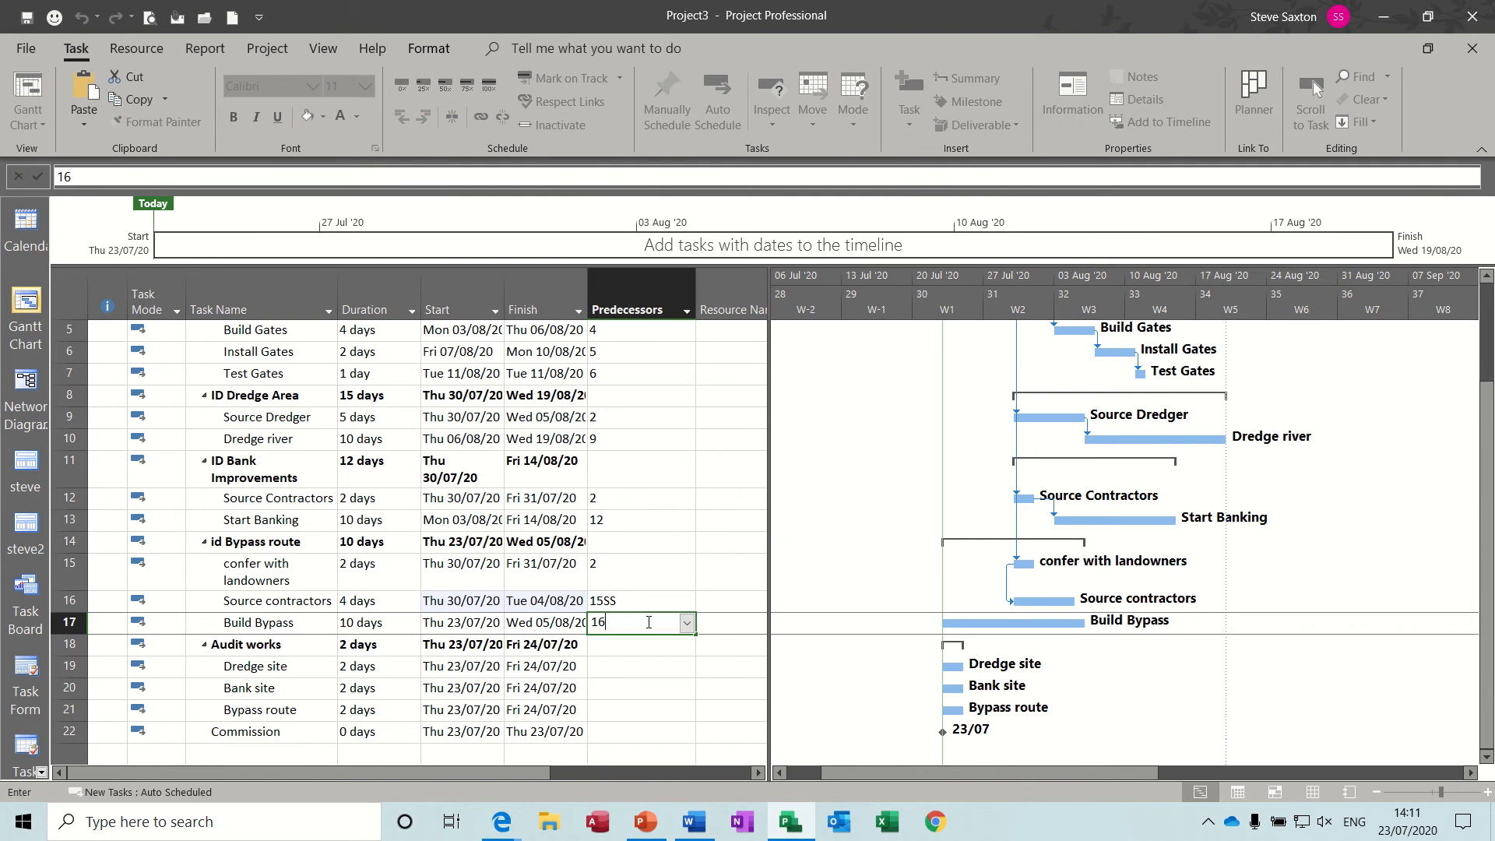
click(611, 670)
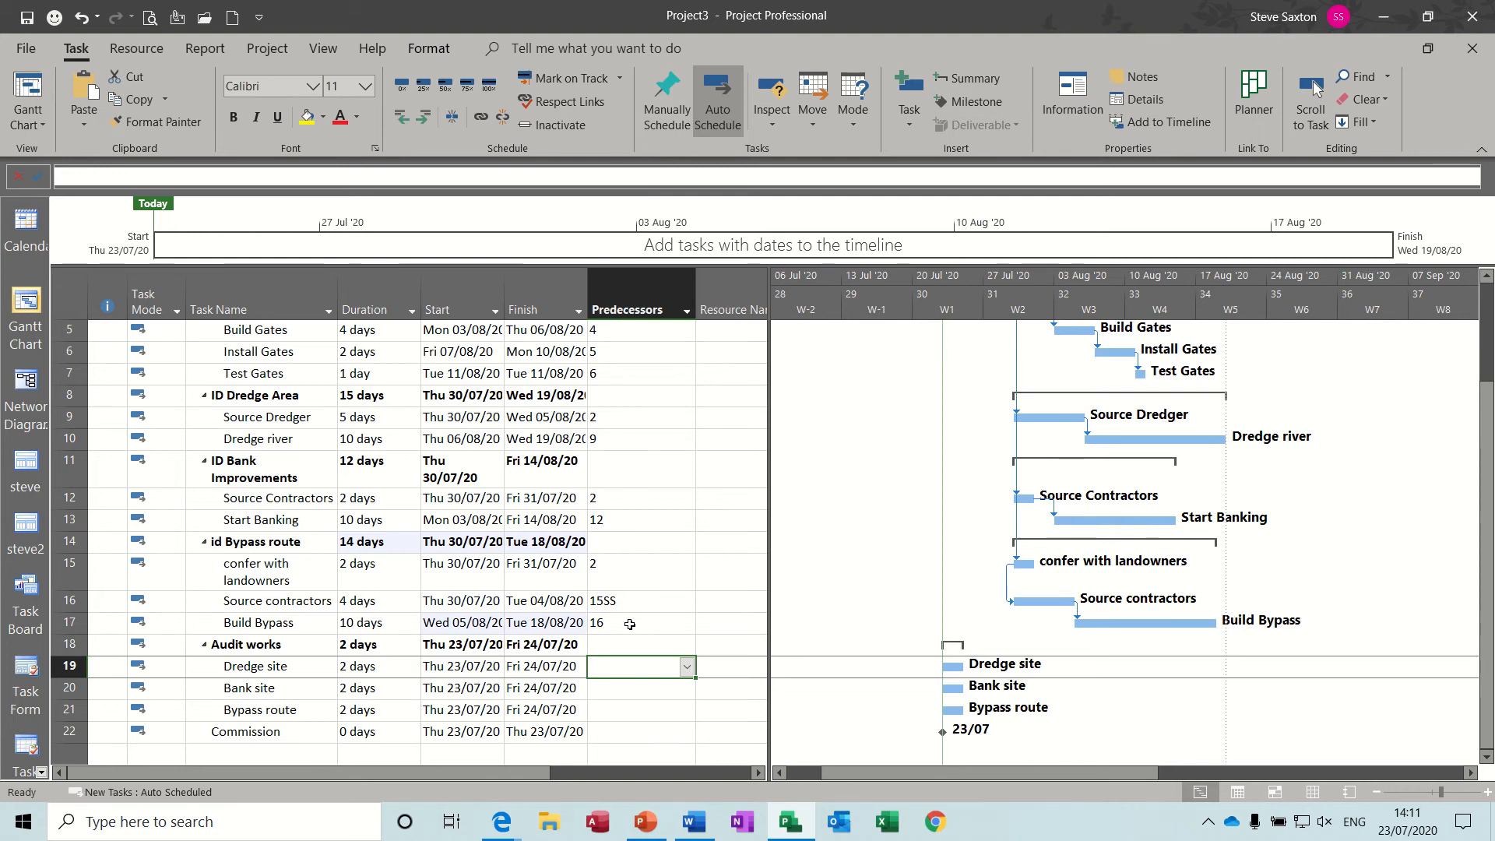
- Add a lag of 1 day to the finish-to-start link between Source contractors and Build Bypass in the task information
click(627, 623)
double_click(631, 624)
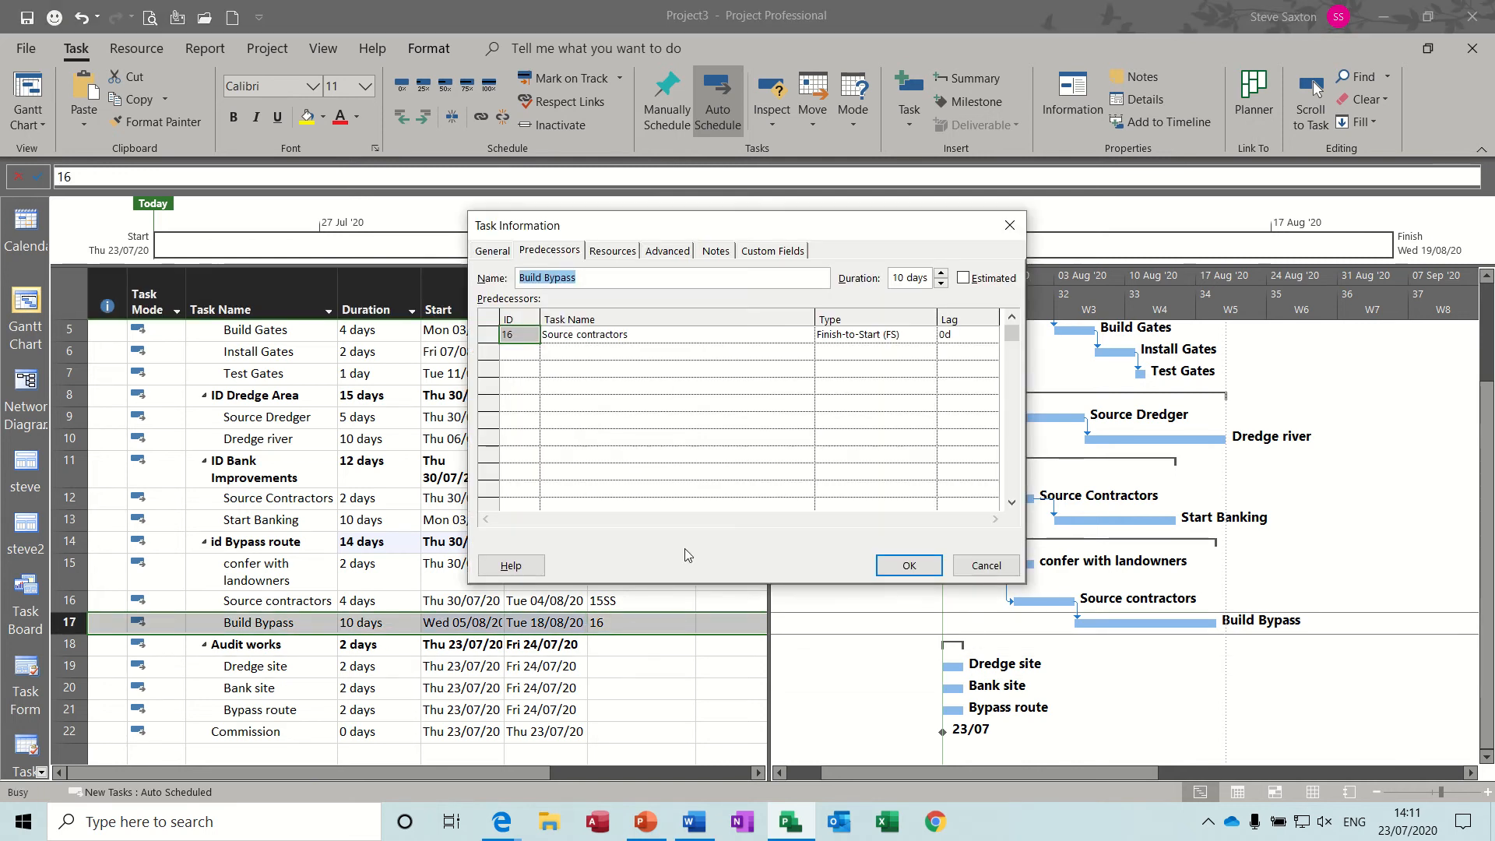
click(961, 333)
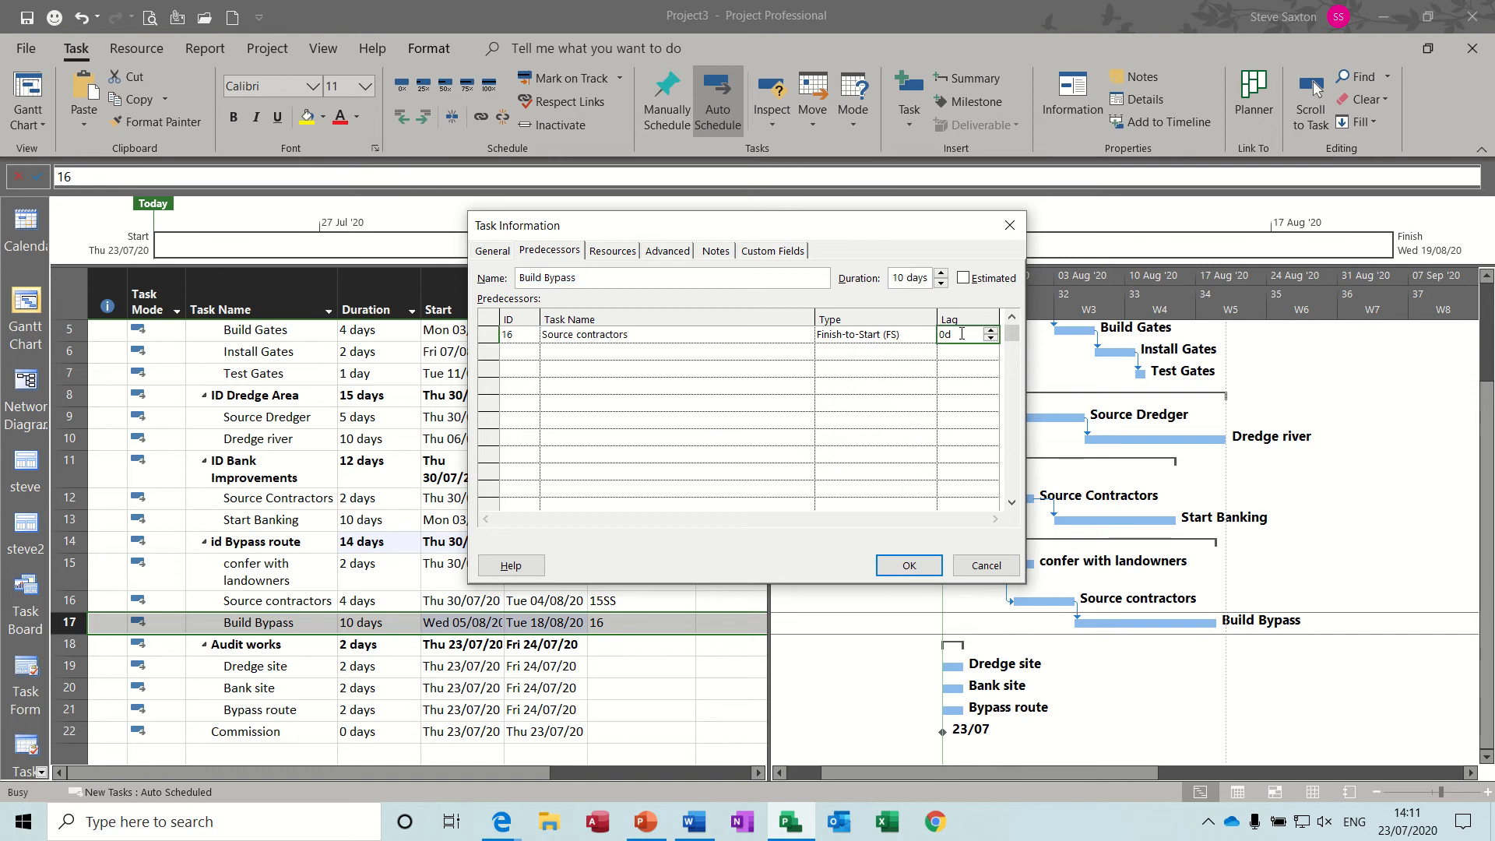
text(1)
click(903, 564)
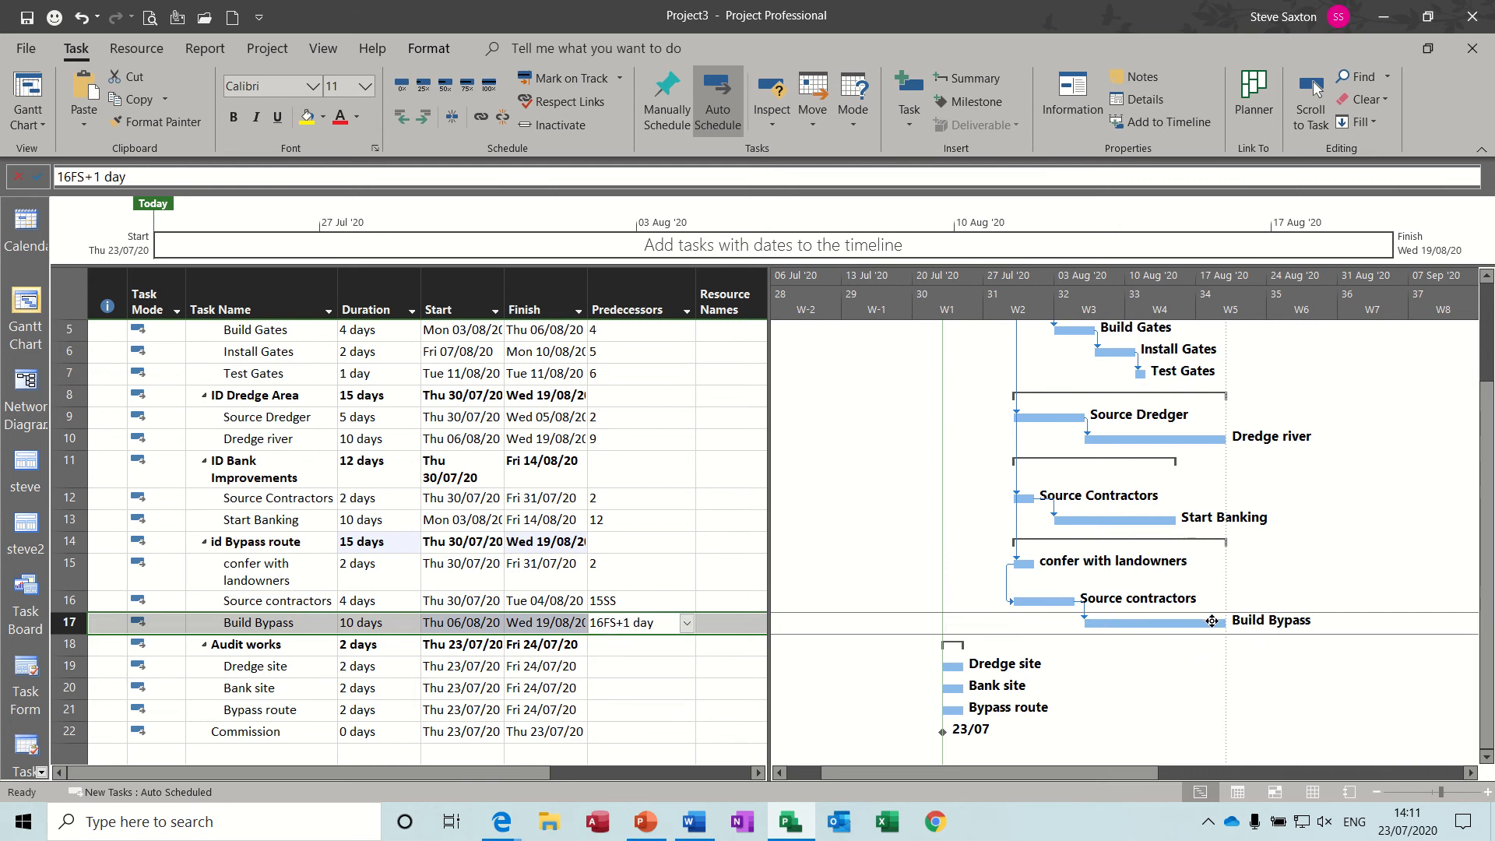
- Set the predecessors of the audit tasks: 10 for Dredge site, 13 for Bank site and 17 for Bypass route
click(609, 669)
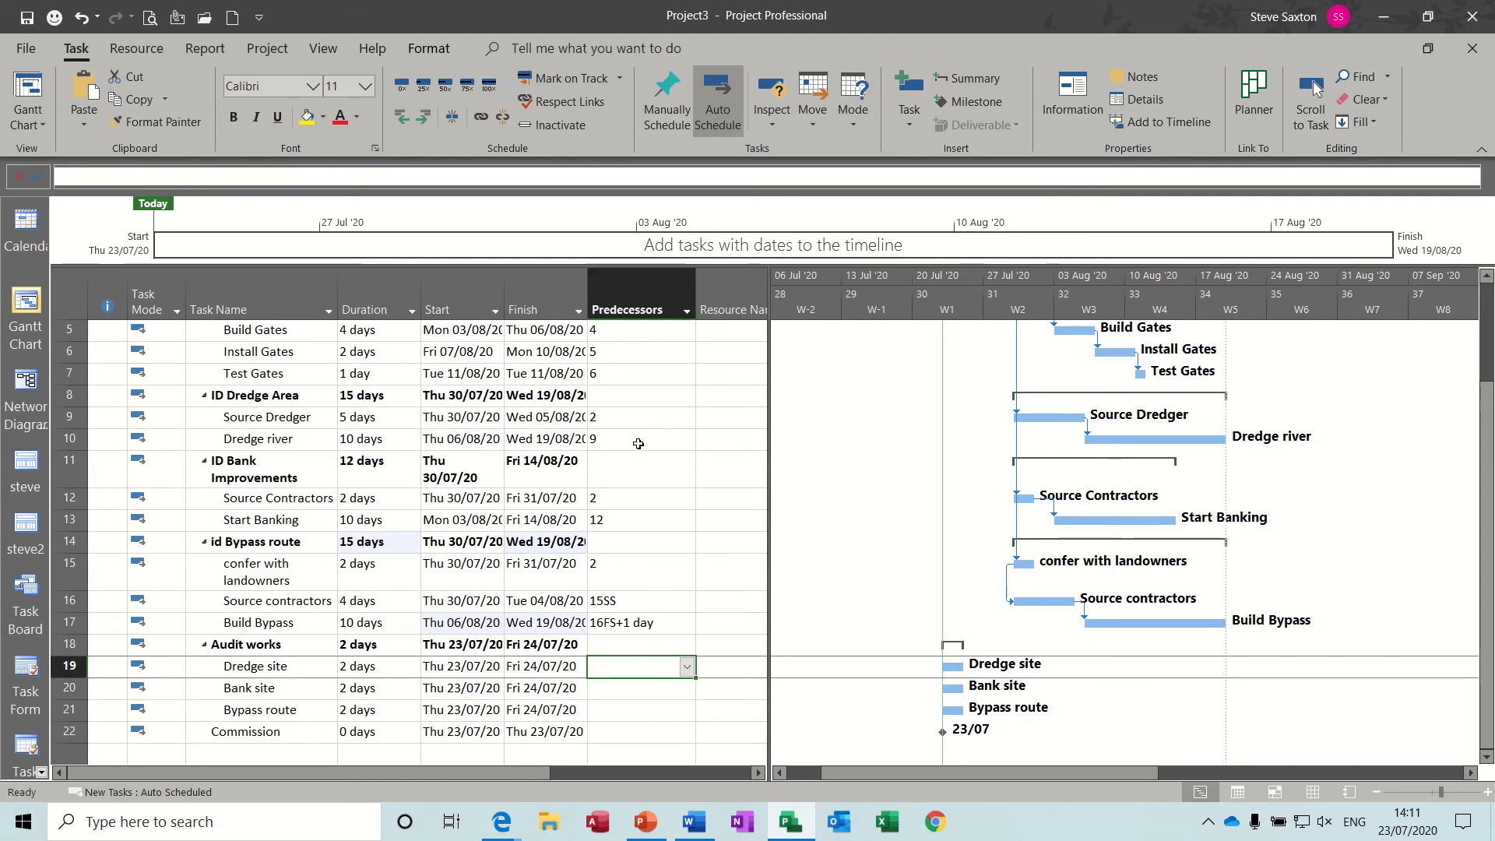
text(10)
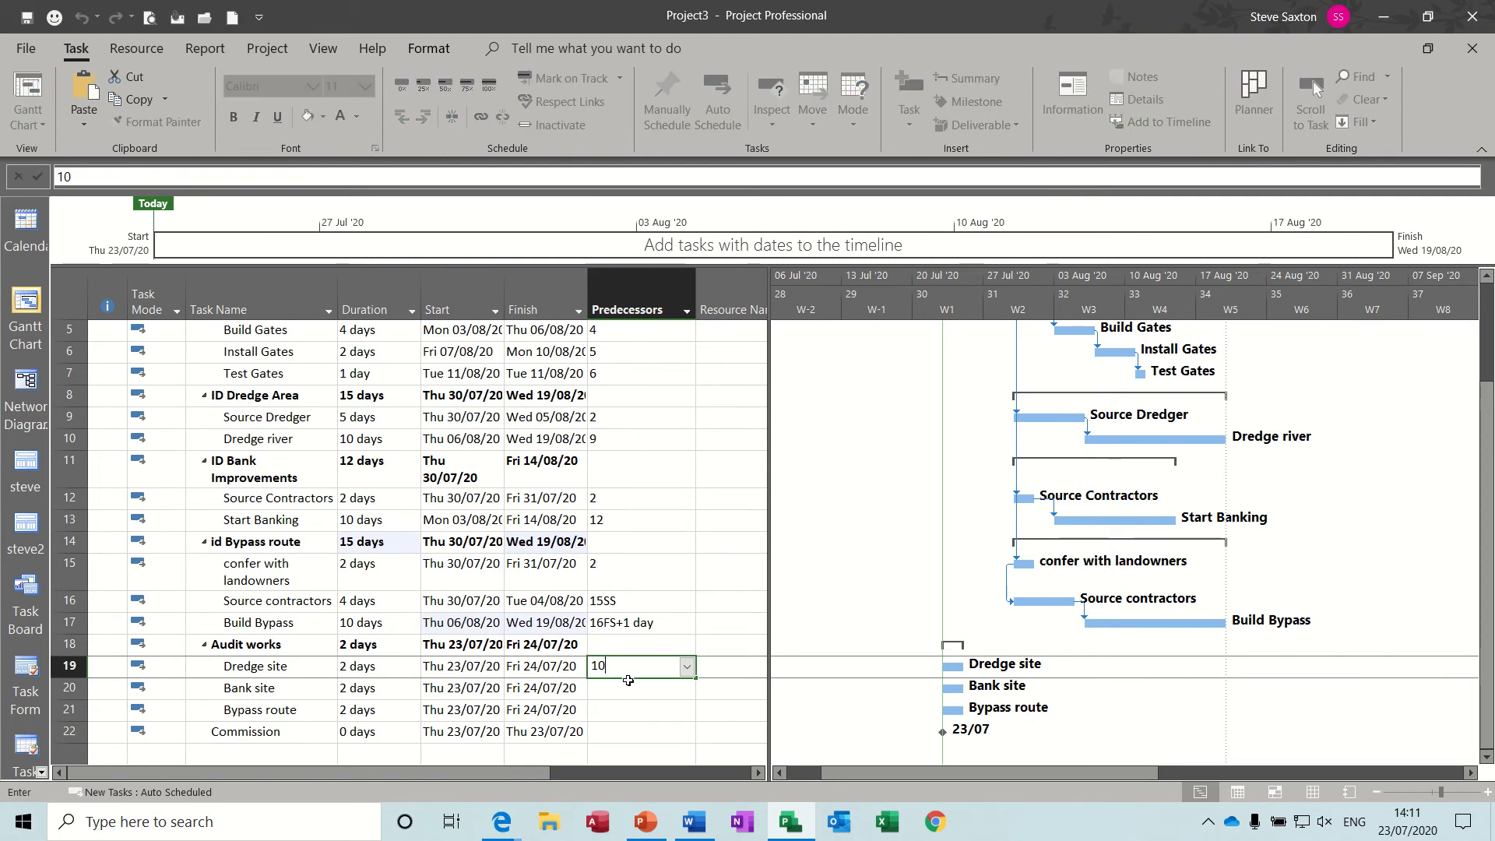
key(Return)
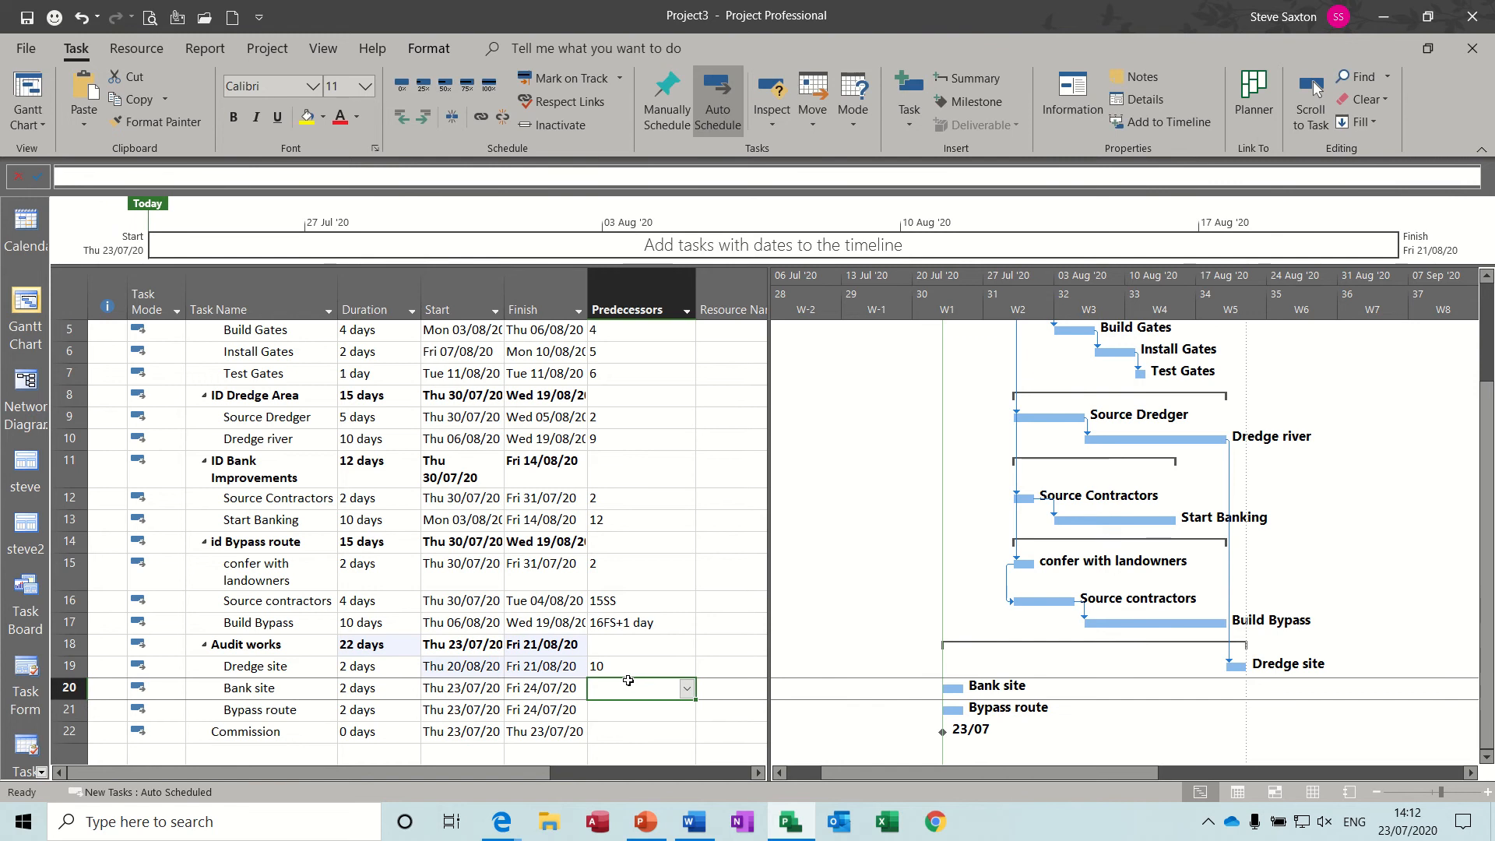
text(13)
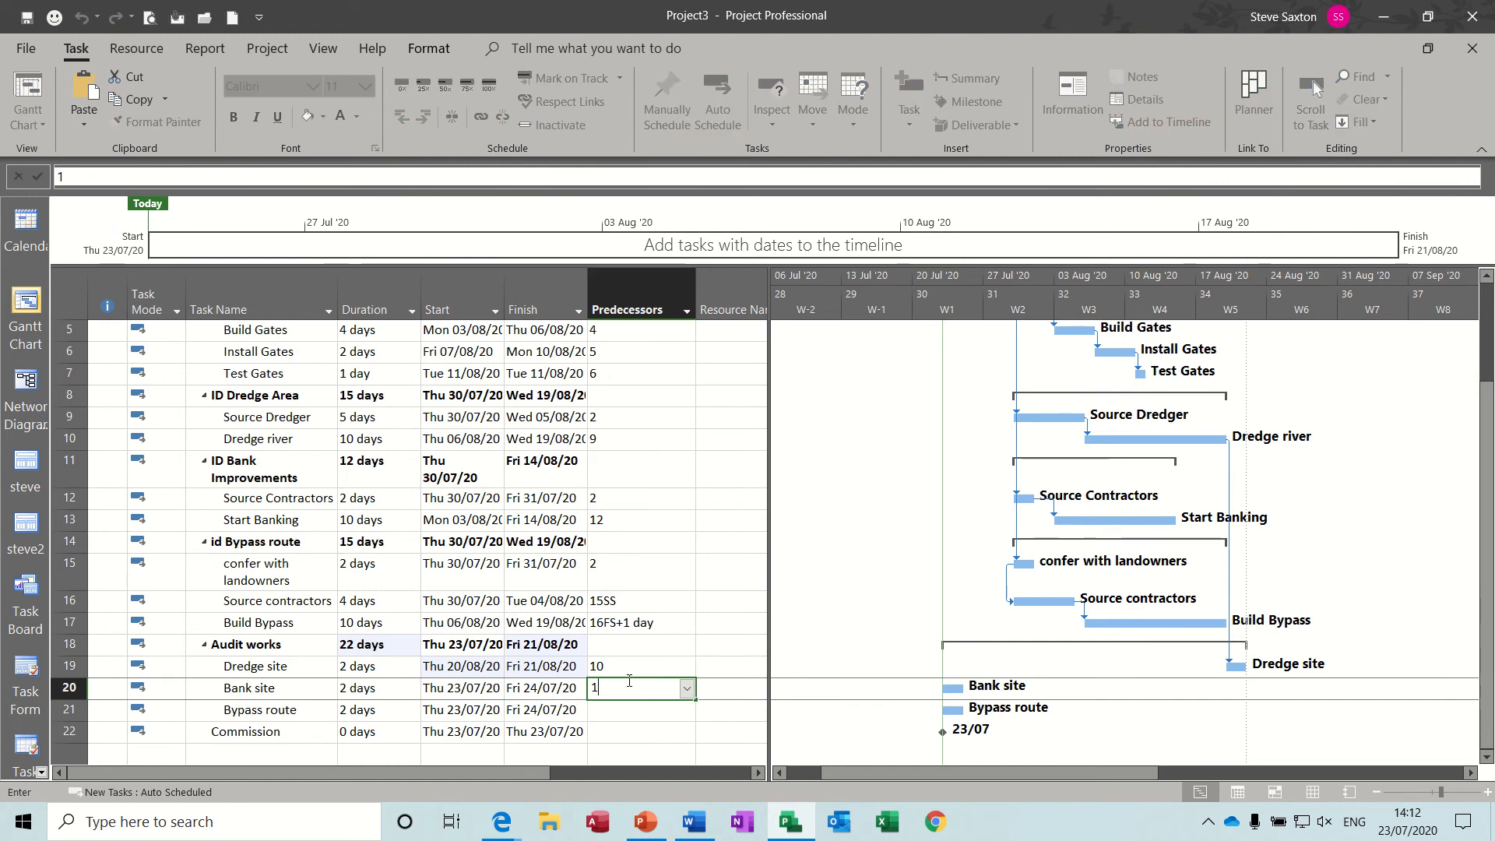
key(Return)
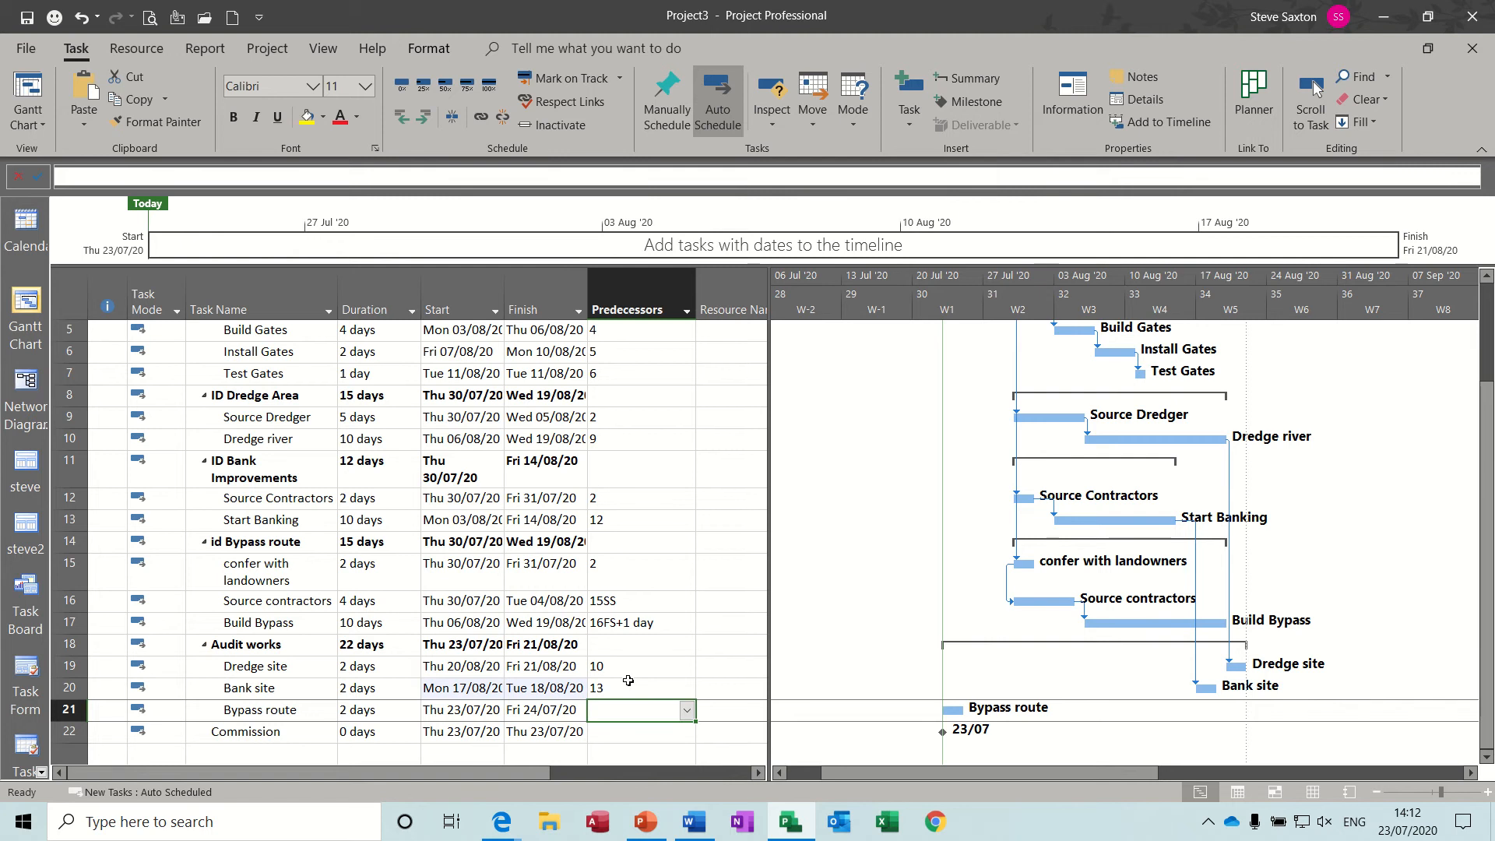
text(17)
key(Return)
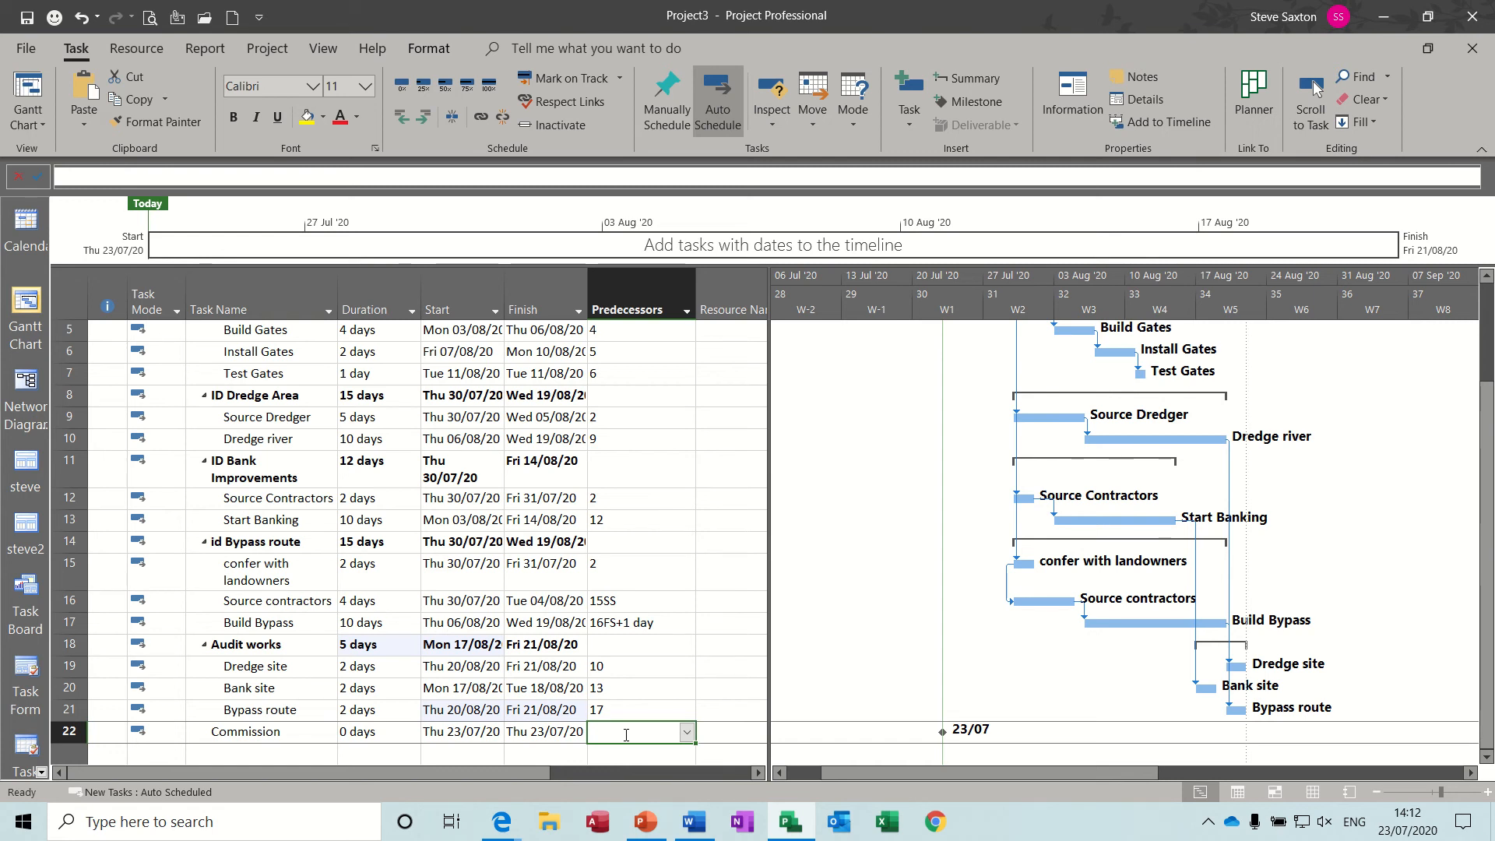
- Set the predecessors of the Commission milestone to 19,20,21 so it follows all three audit tasks
text(9,)
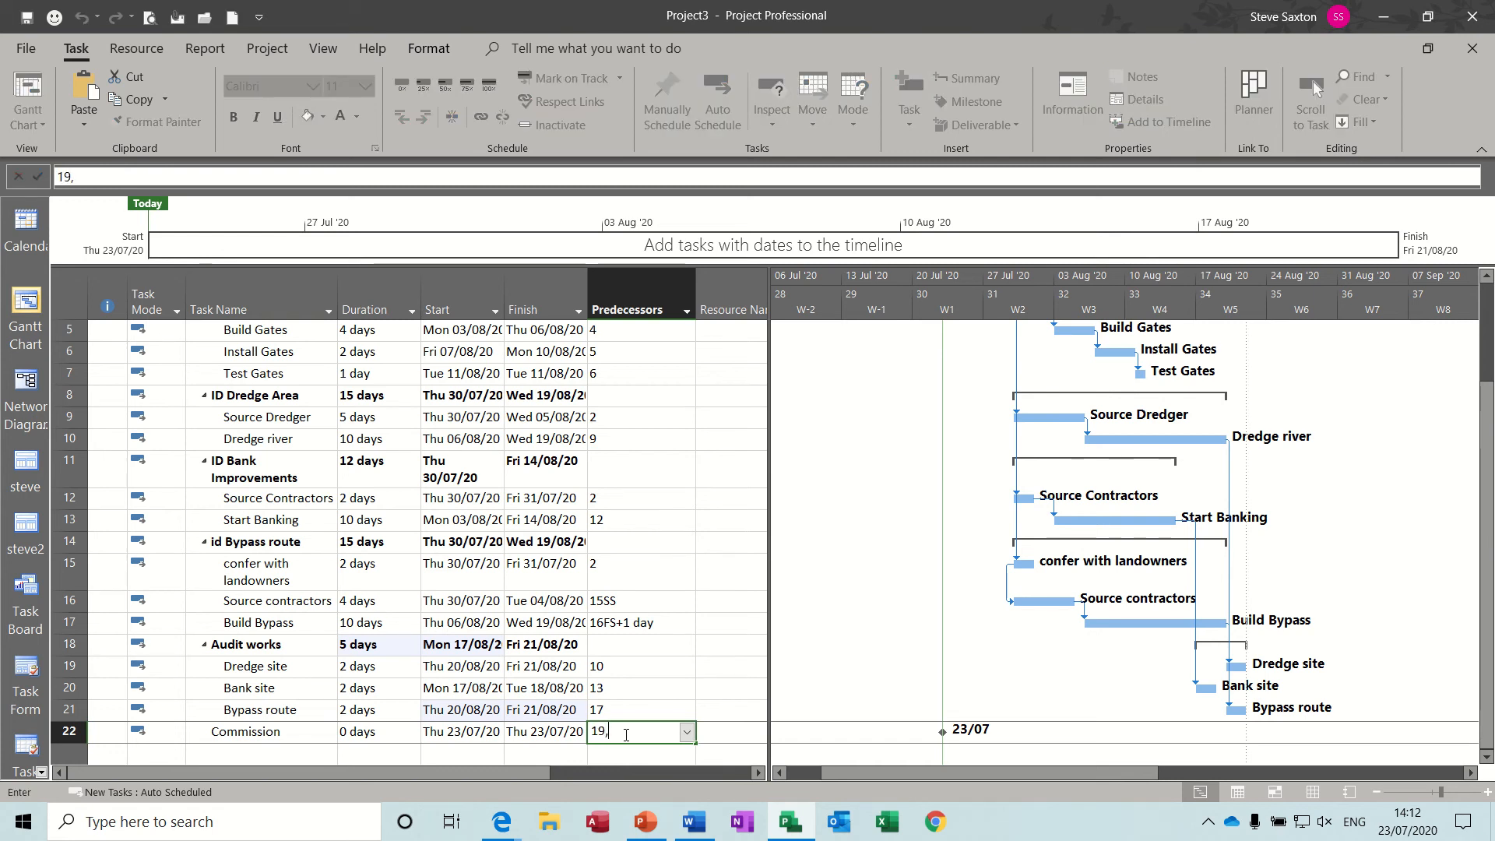
text(20,21)
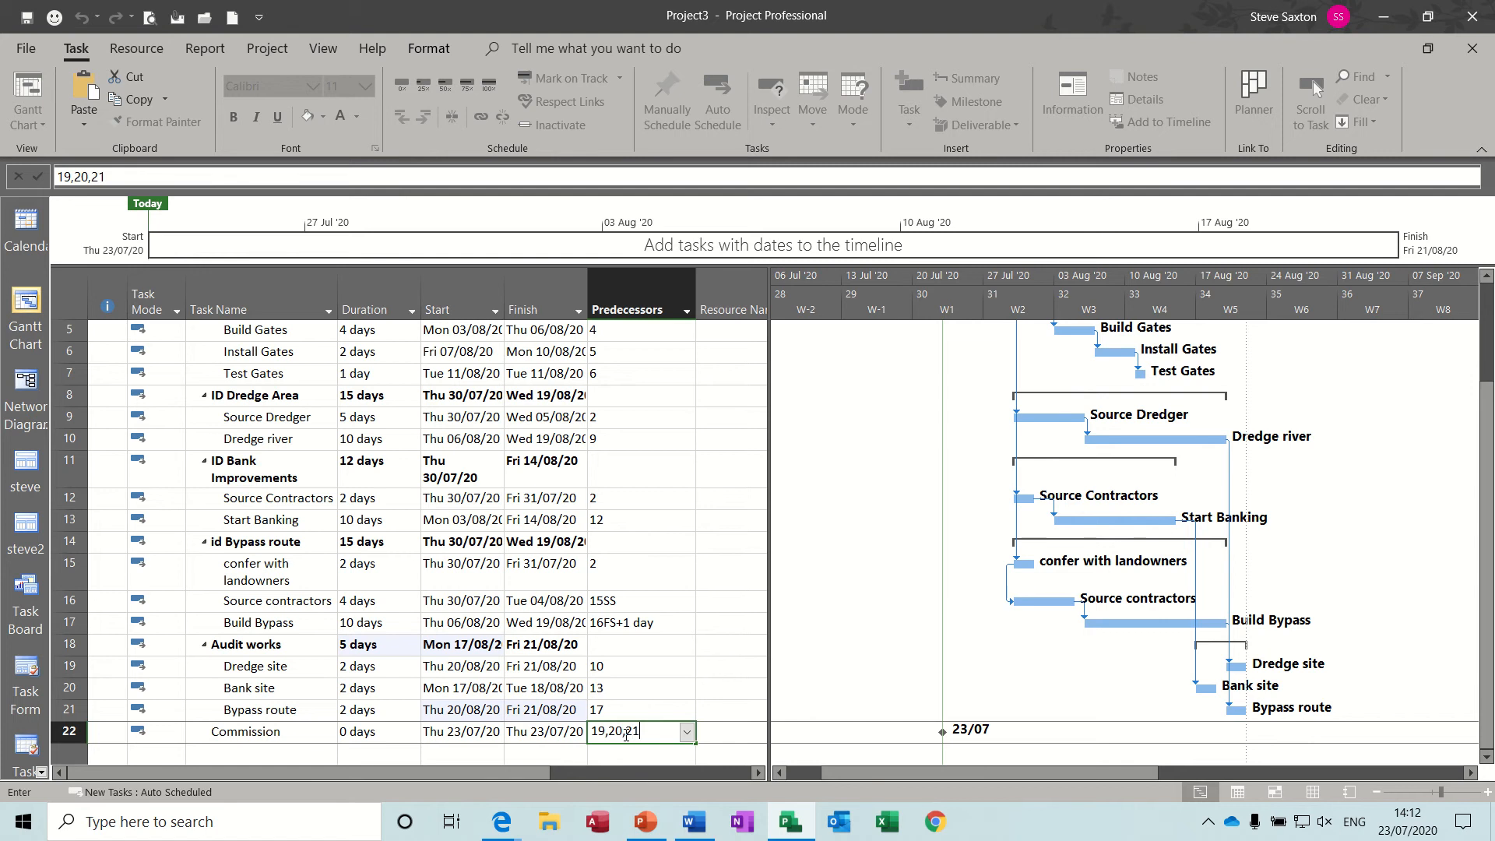
key(Return)
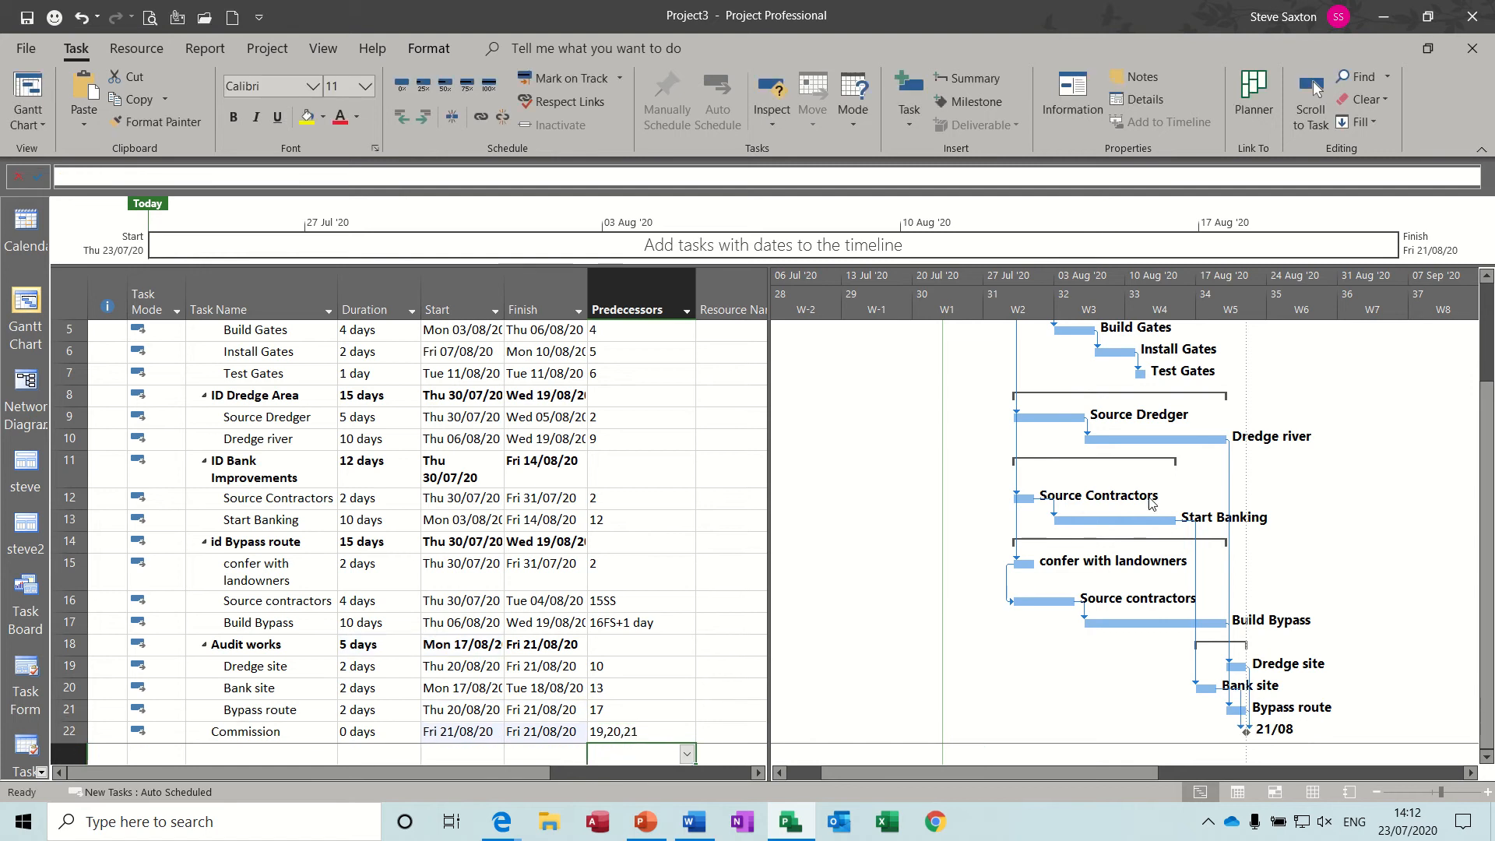
- Widen the task table beside the Gantt chart to show the full Resource Names column
scroll(1486, 400, up, 2)
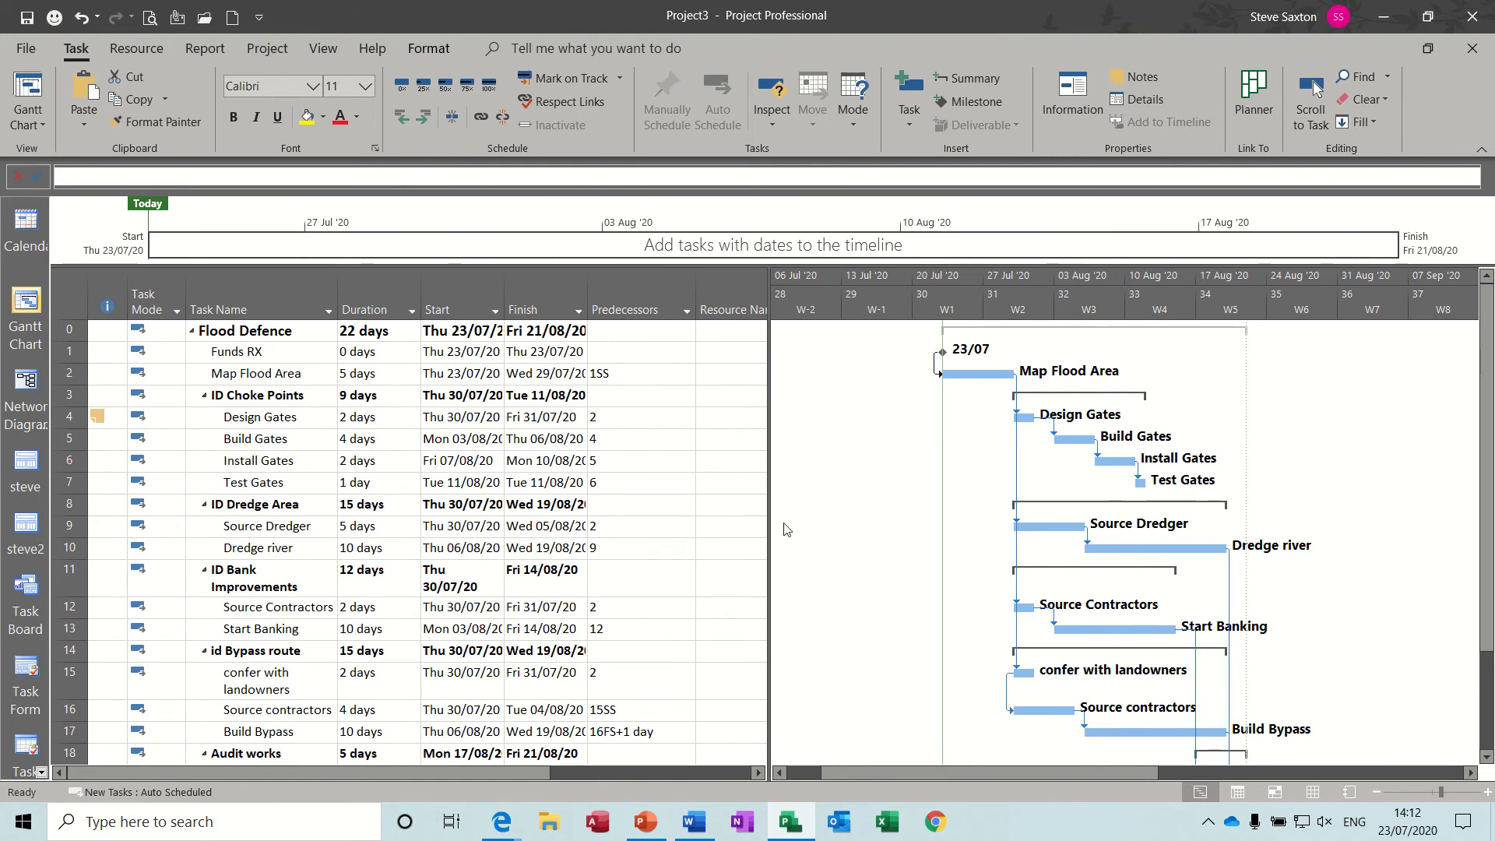
scroll(1490, 589, down, 2)
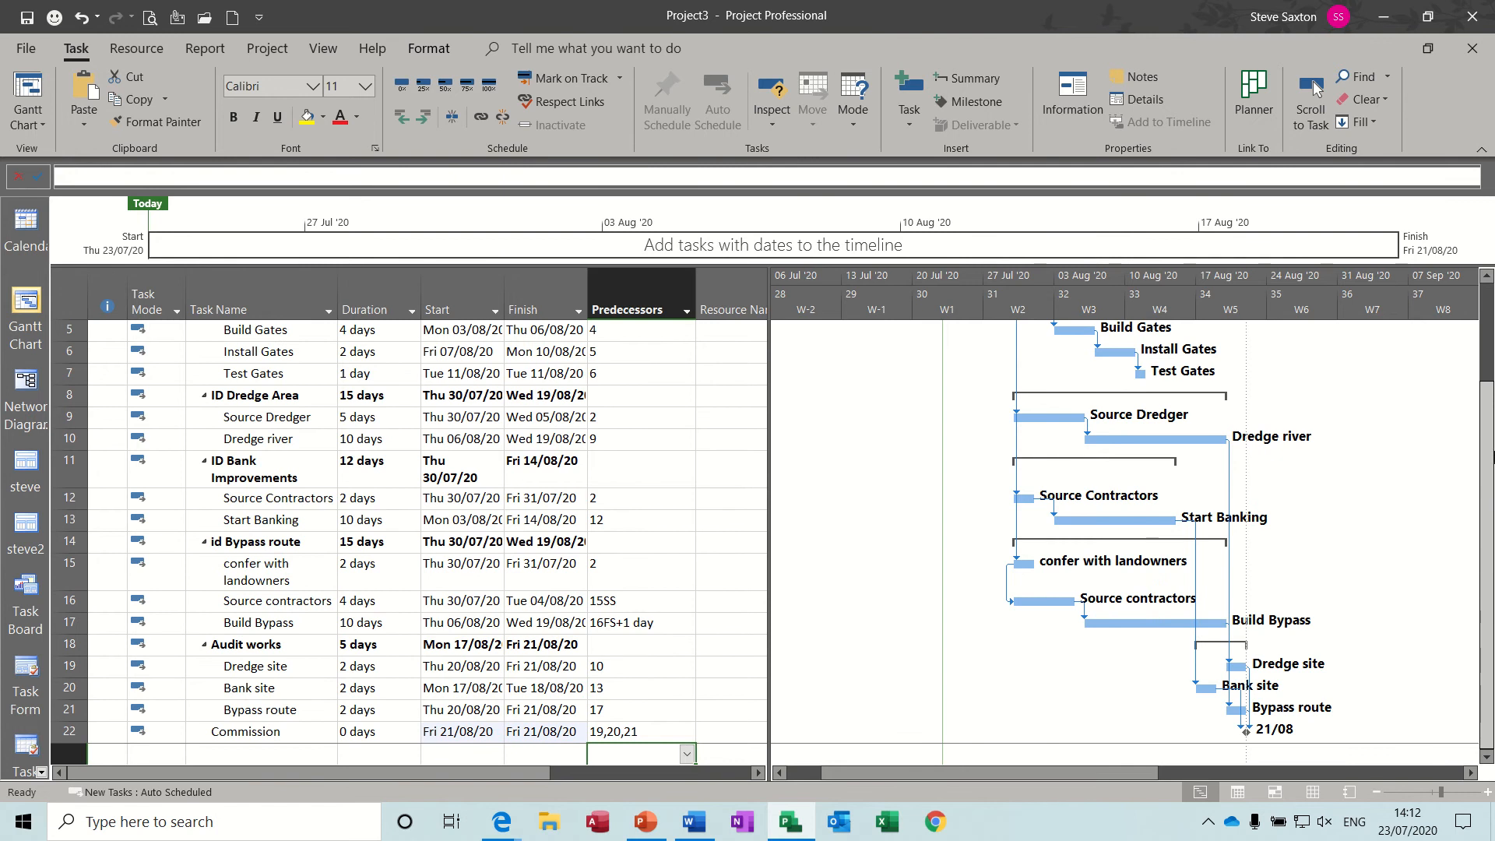
scroll(956, 498, up, 3)
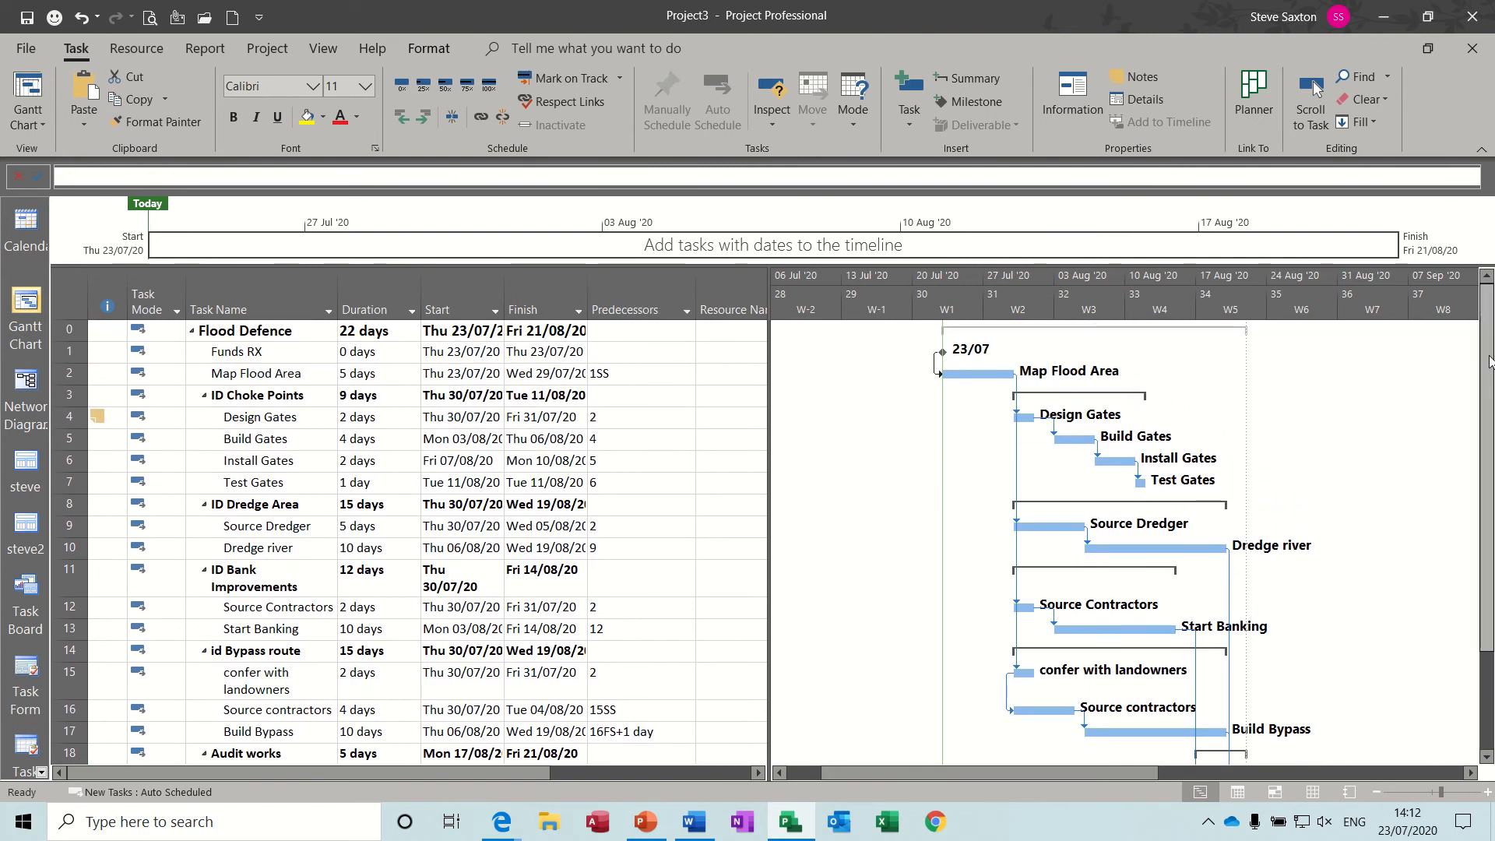
mouse_move(1489, 362)
mouse_down()
mouse_move(1490, 461)
mouse_move(1490, 347)
mouse_up()
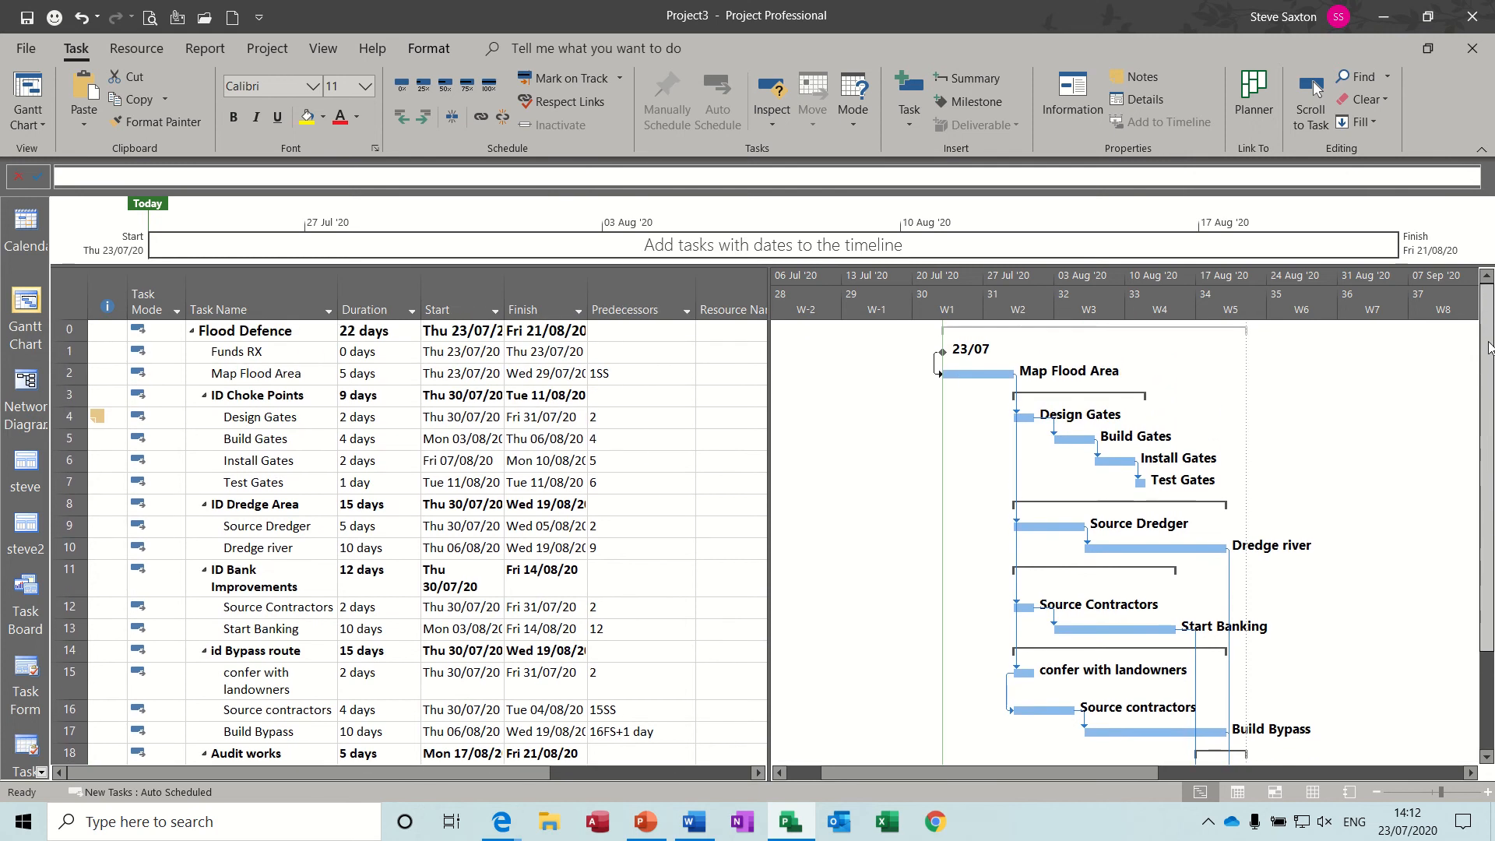
drag(769, 507, 873, 509)
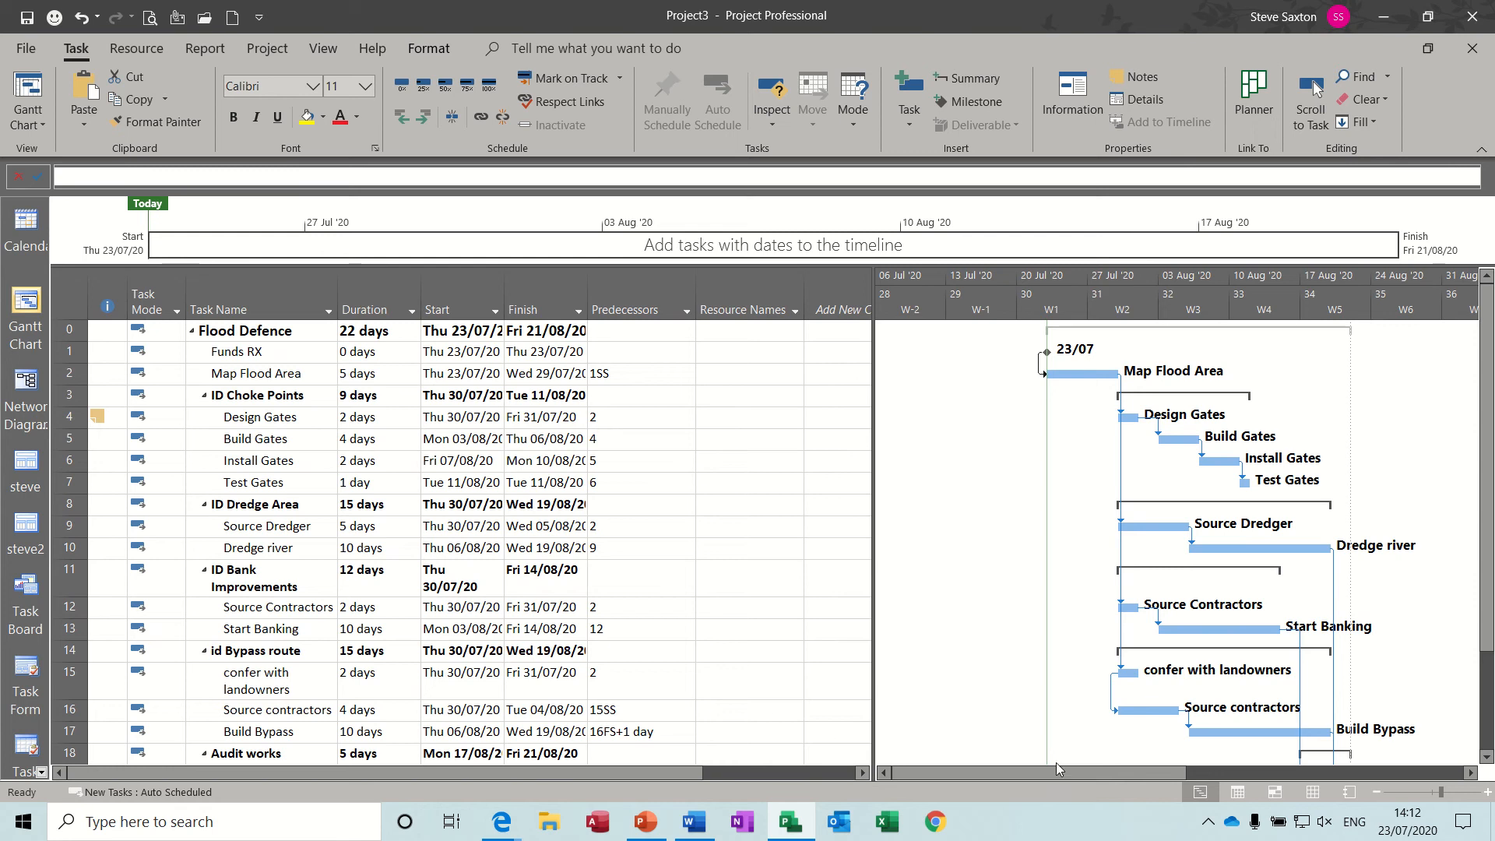
- Switch to the Resource Sheet and add four people as resources, entering each person's first name on its own row
click(1311, 790)
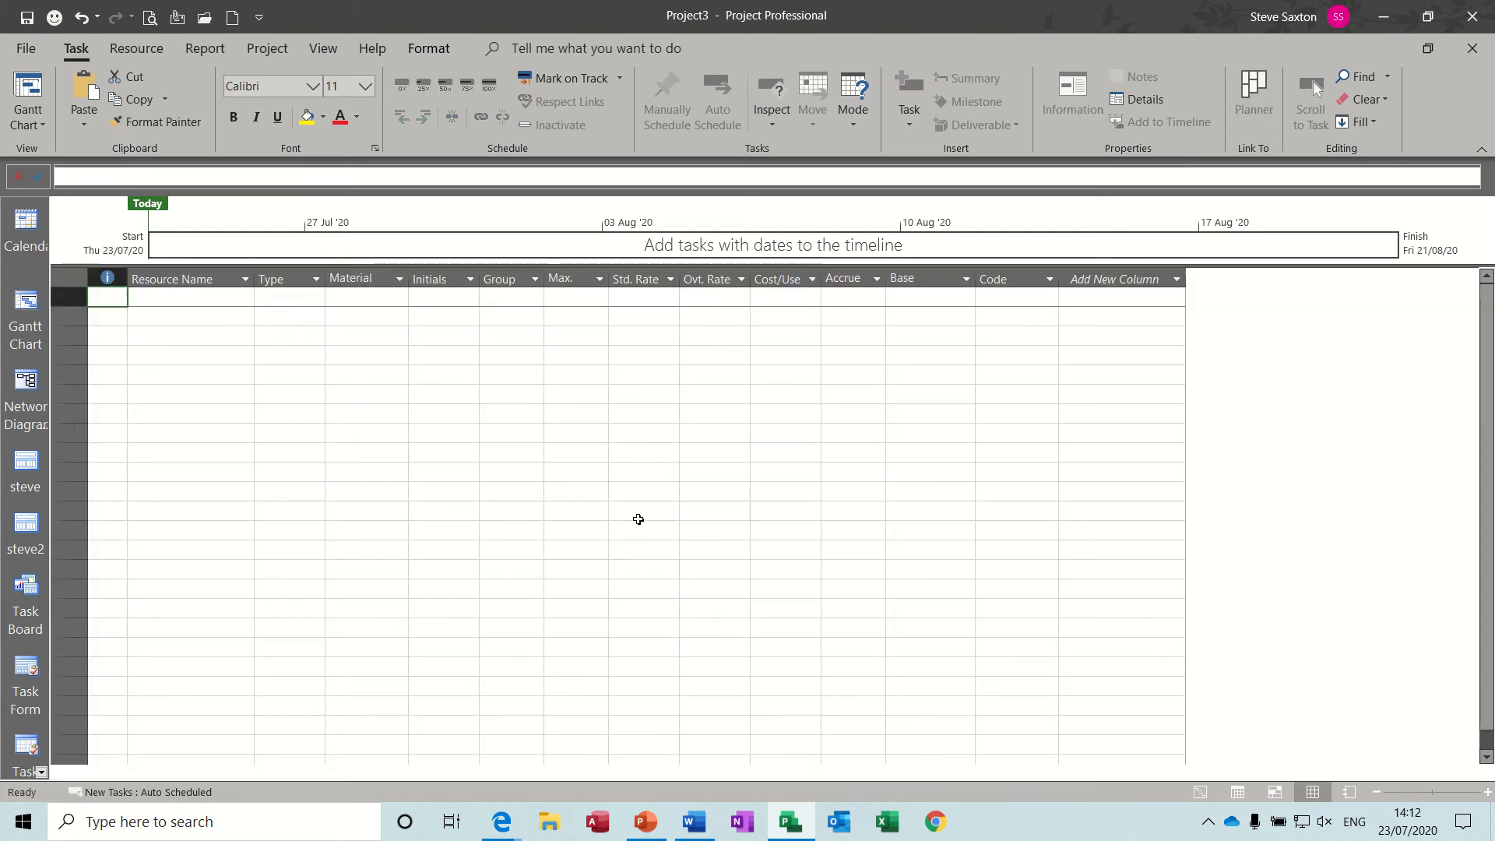
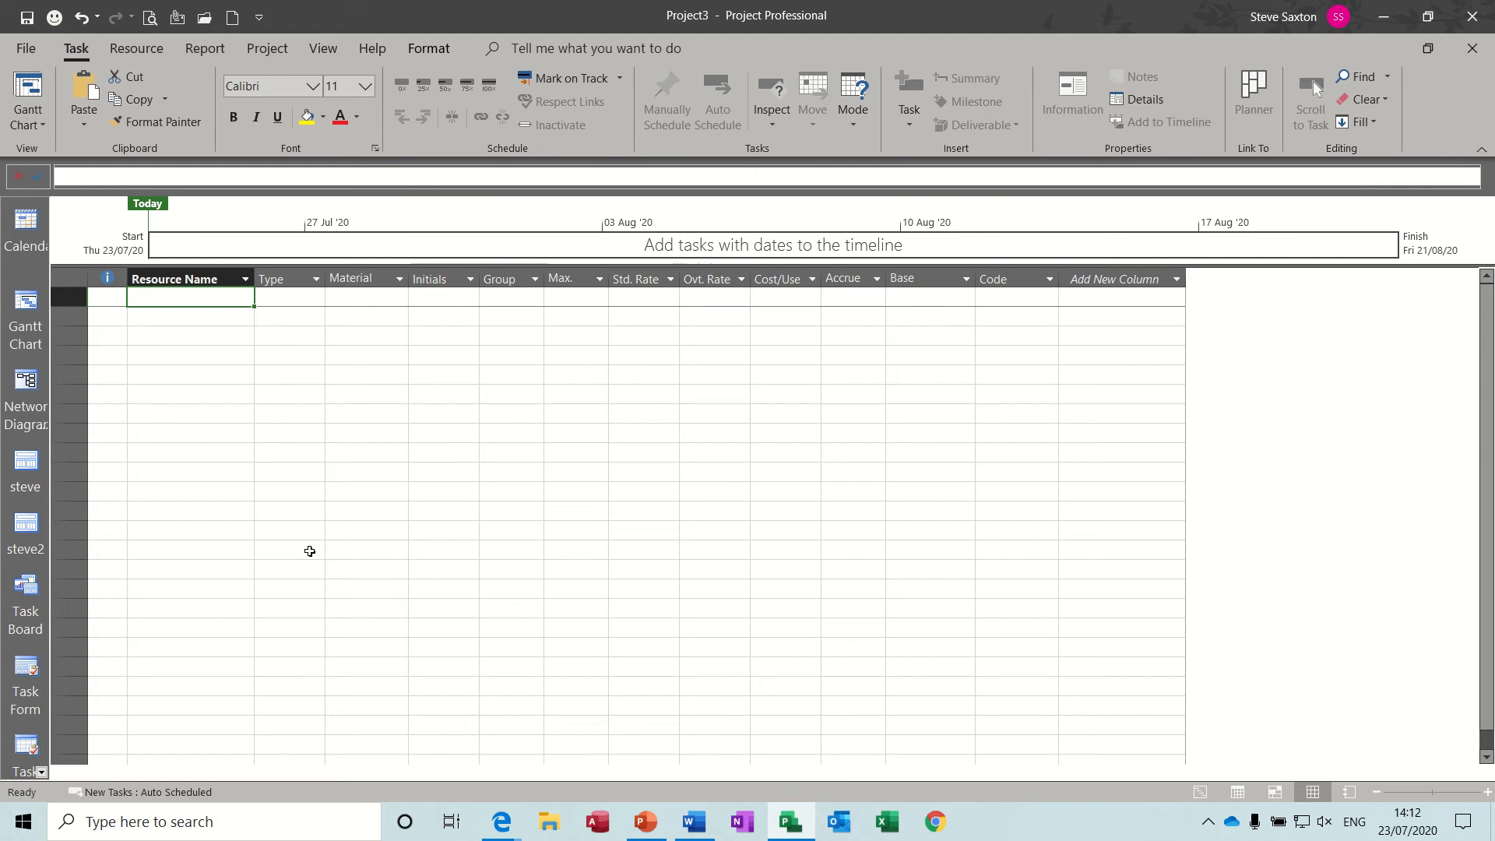
text(Bob)
key(Return)
text(Bill)
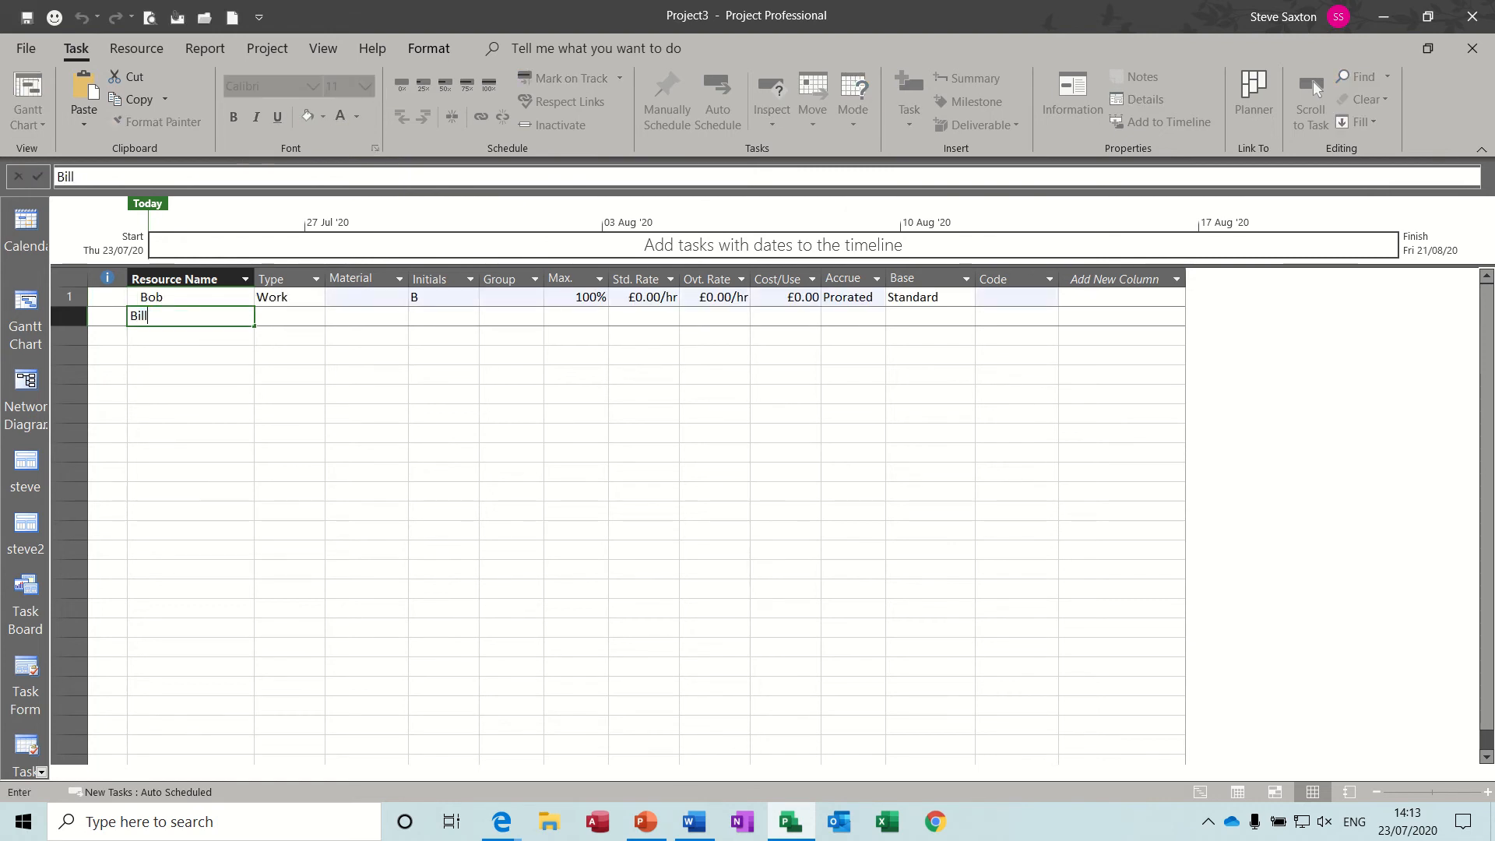
key(Return)
text(Ben)
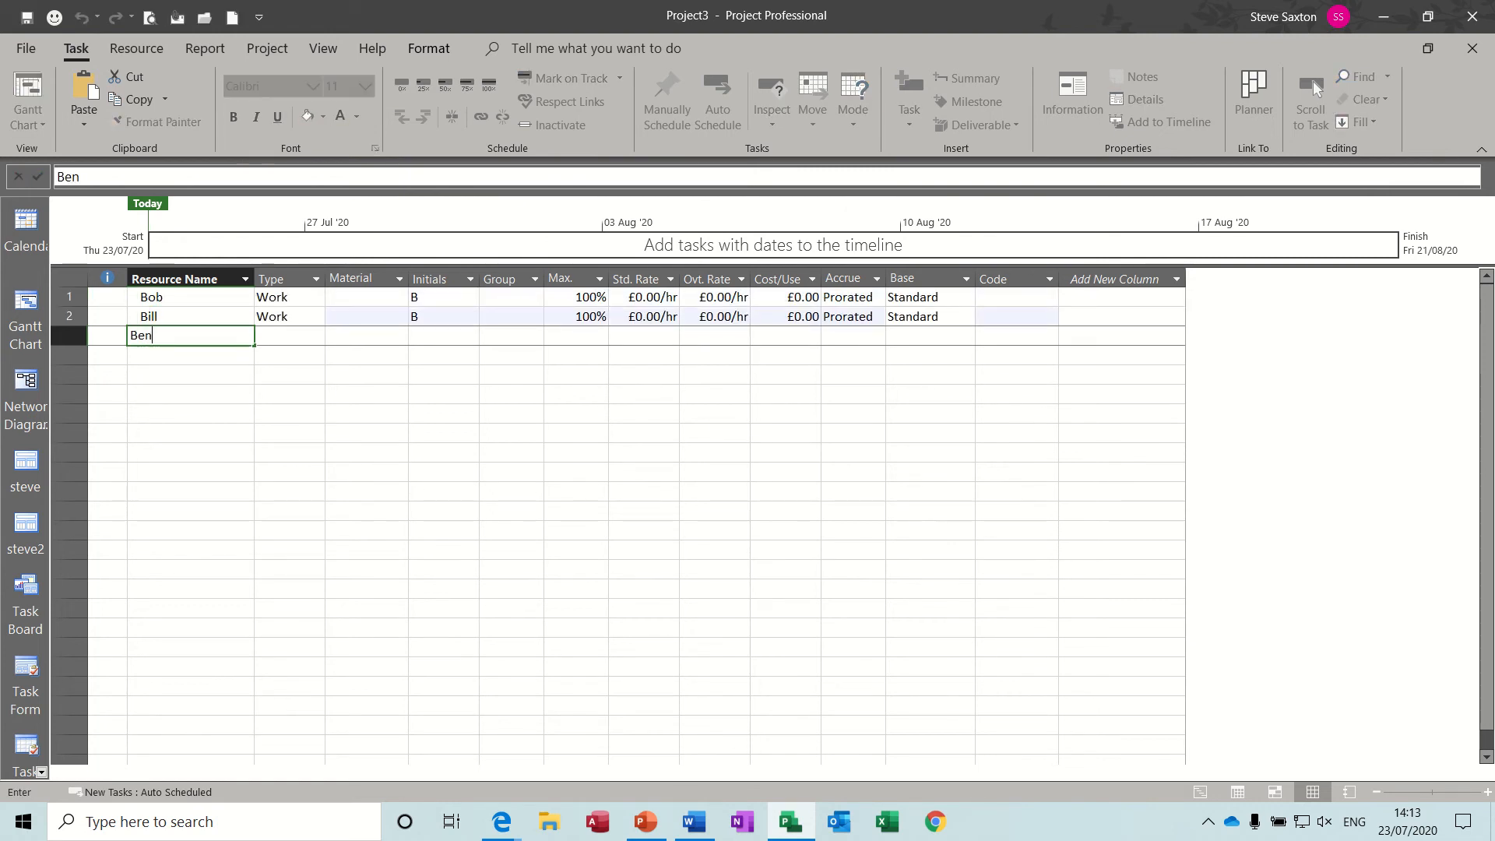
key(Return)
text(Anne)
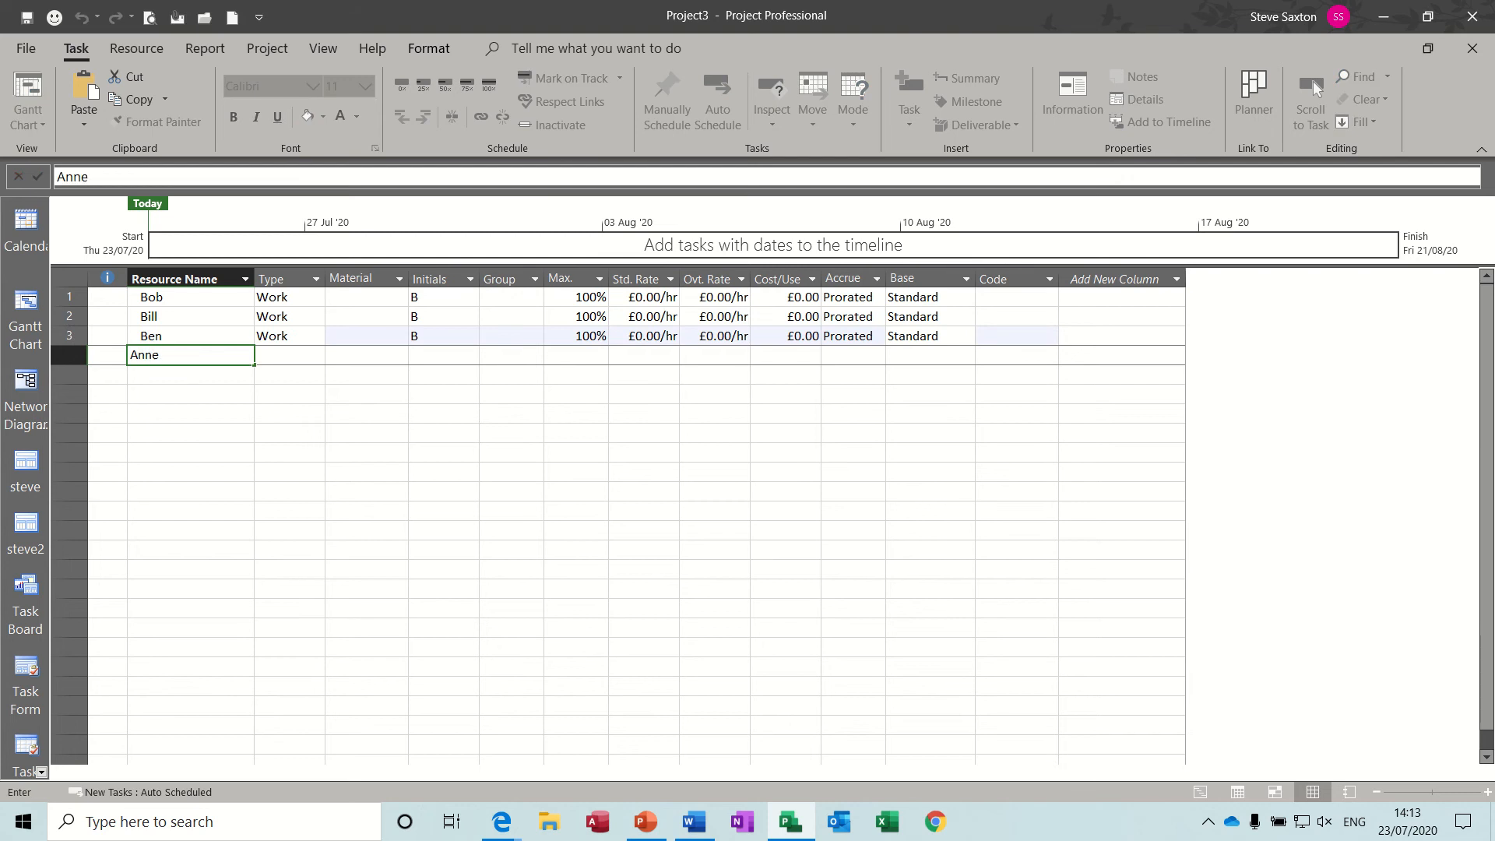
key(Return)
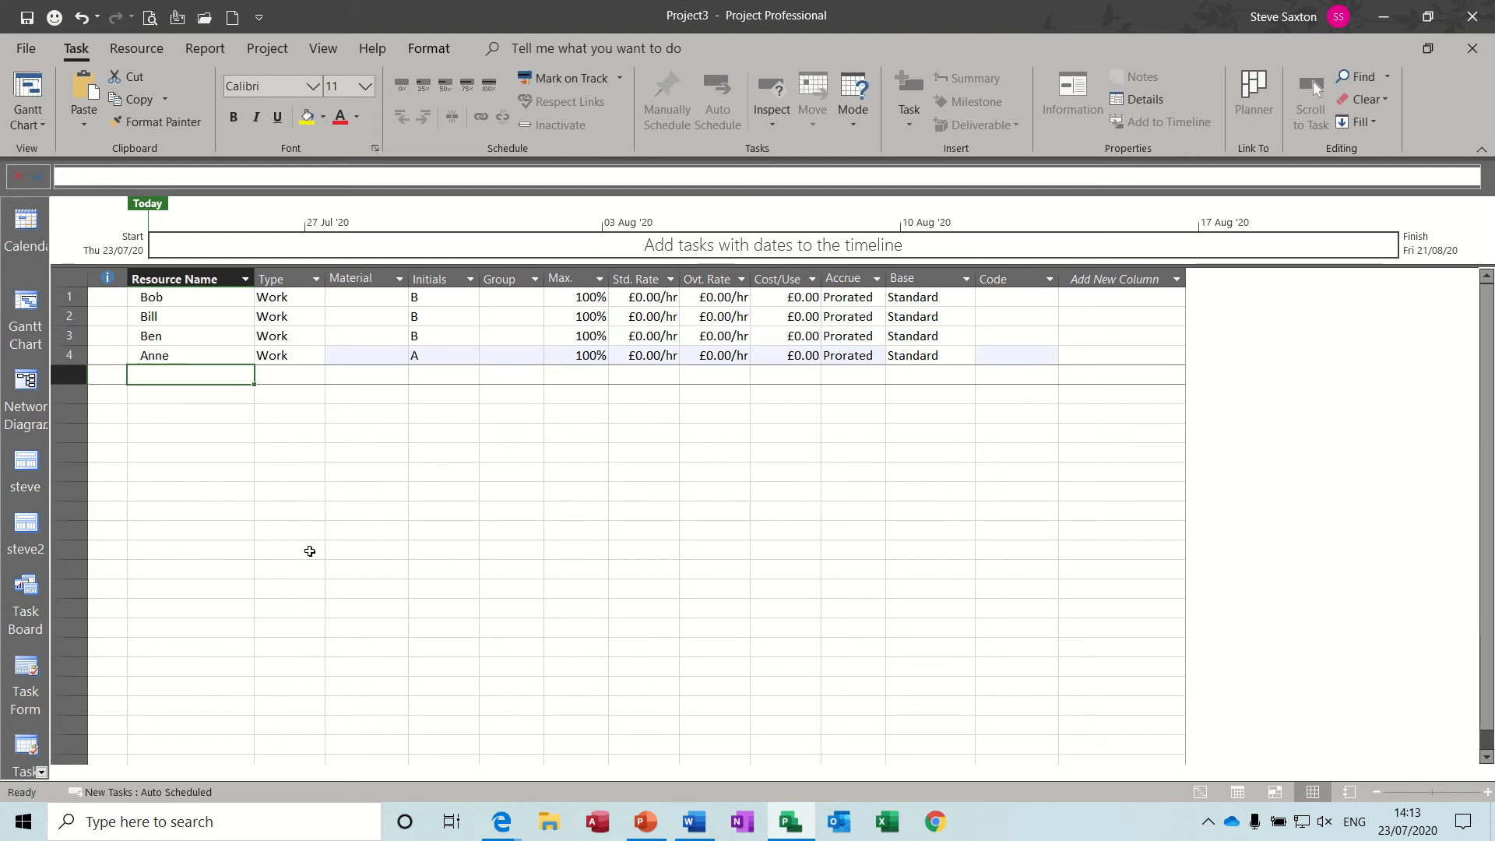
- Add Dredger and Gates as resources below the four people in the Resource Sheet
text(Dred)
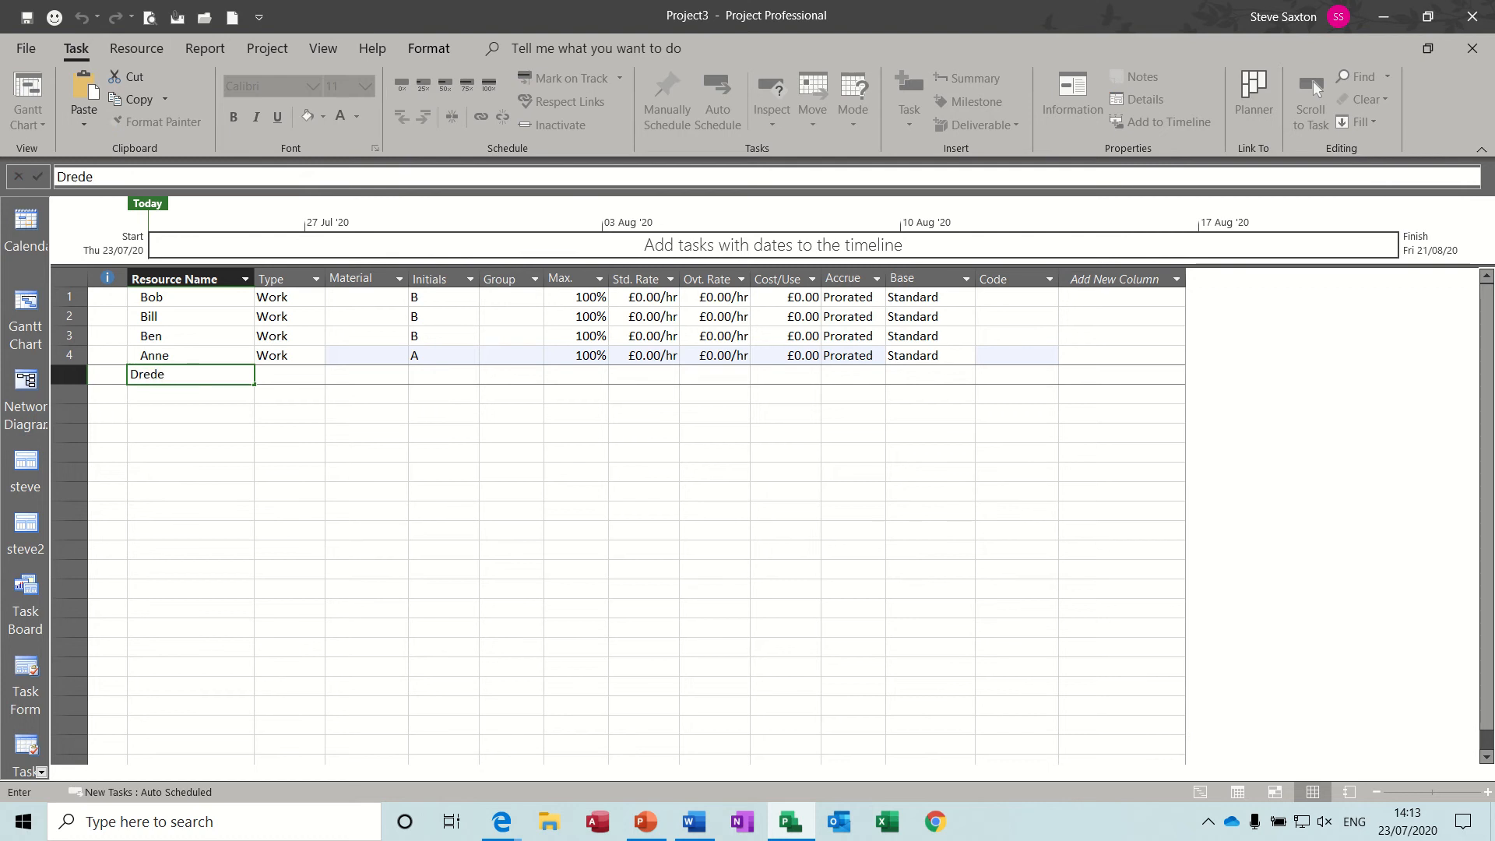
text(ger)
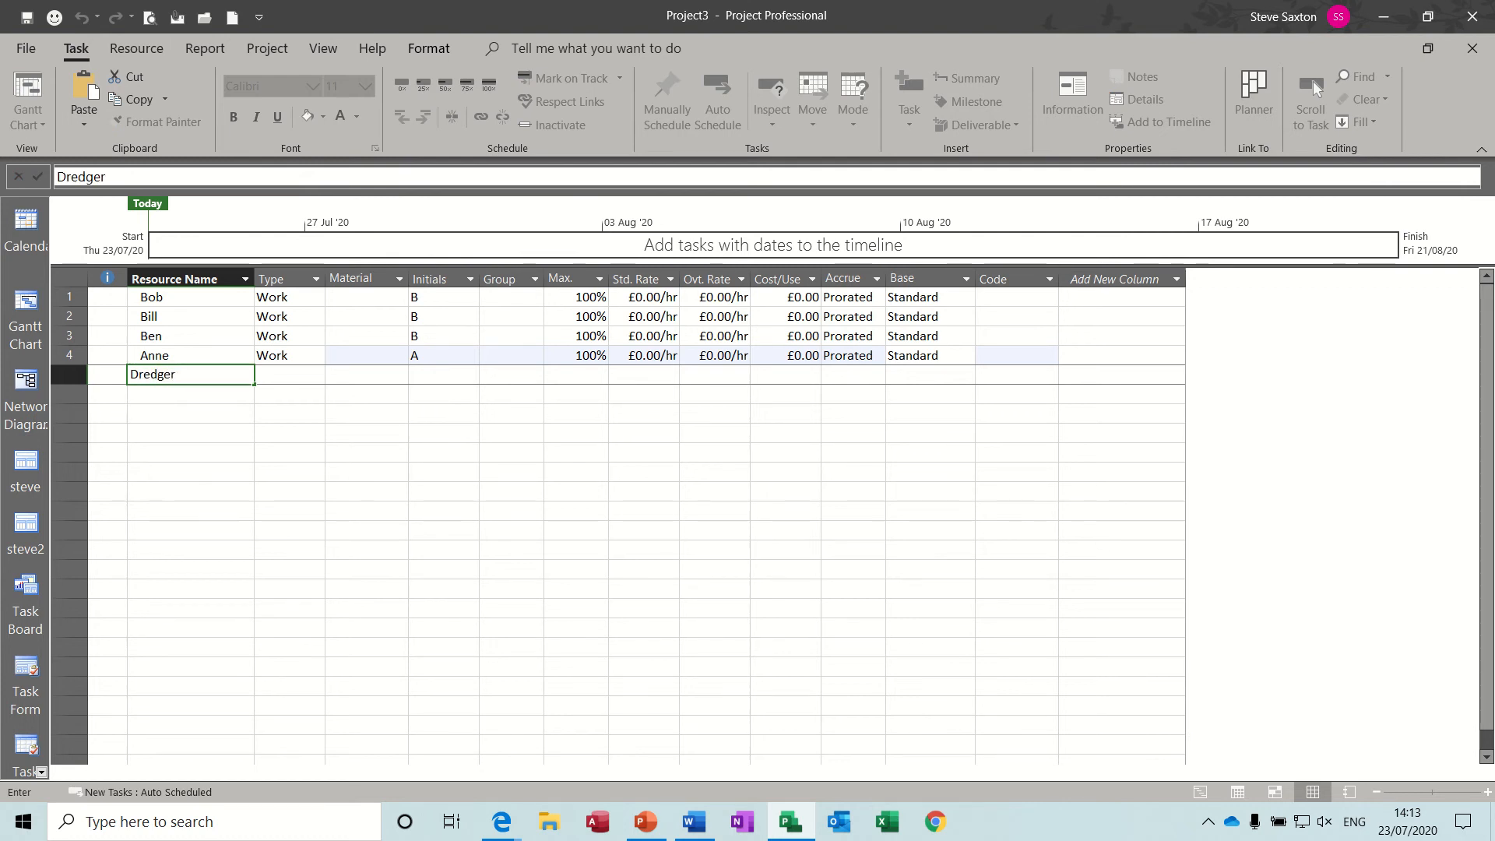
key(Return)
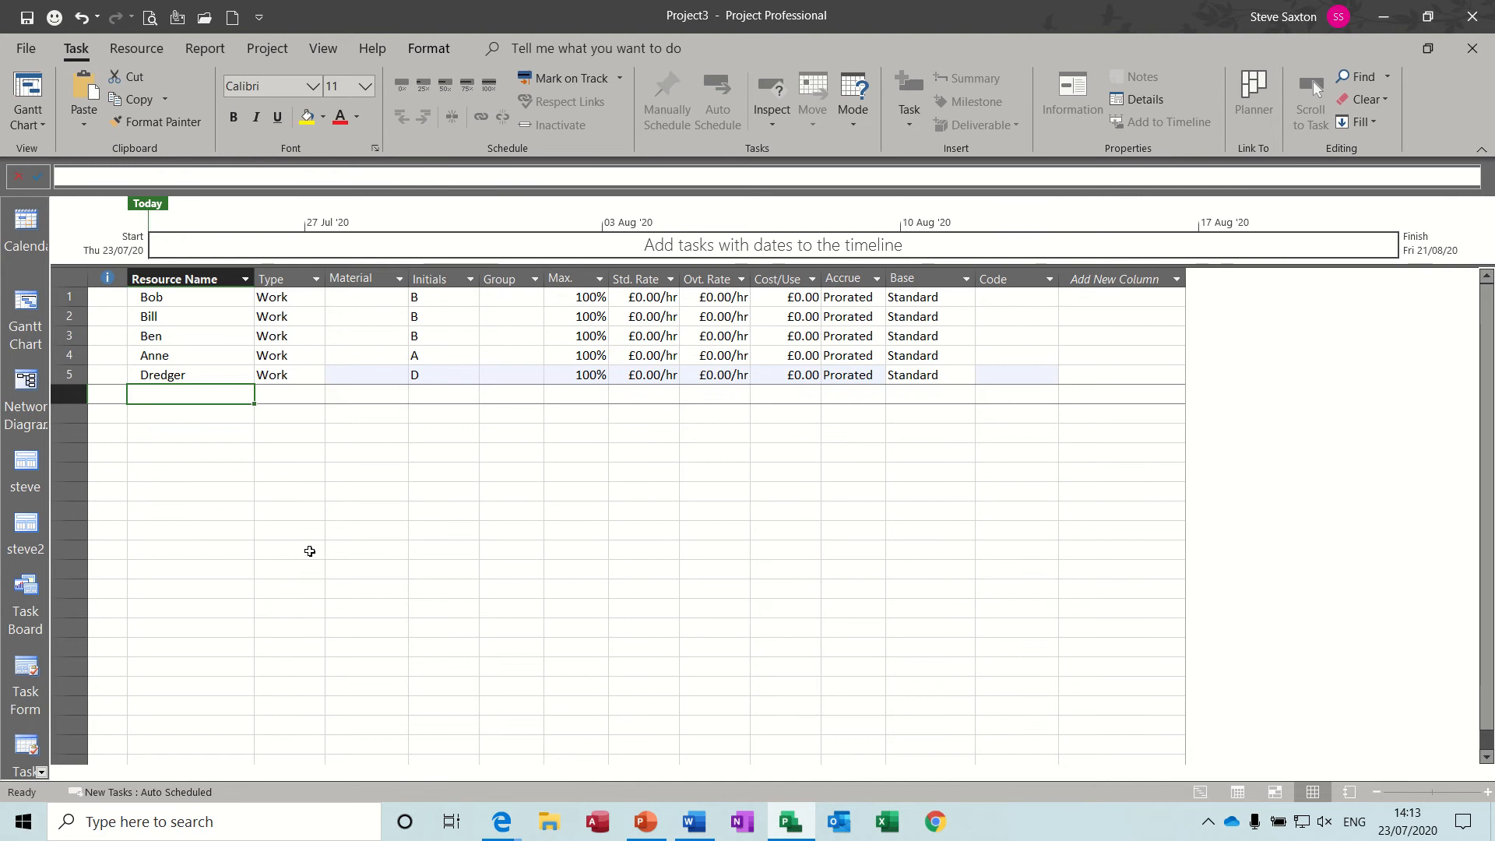
text(Gates)
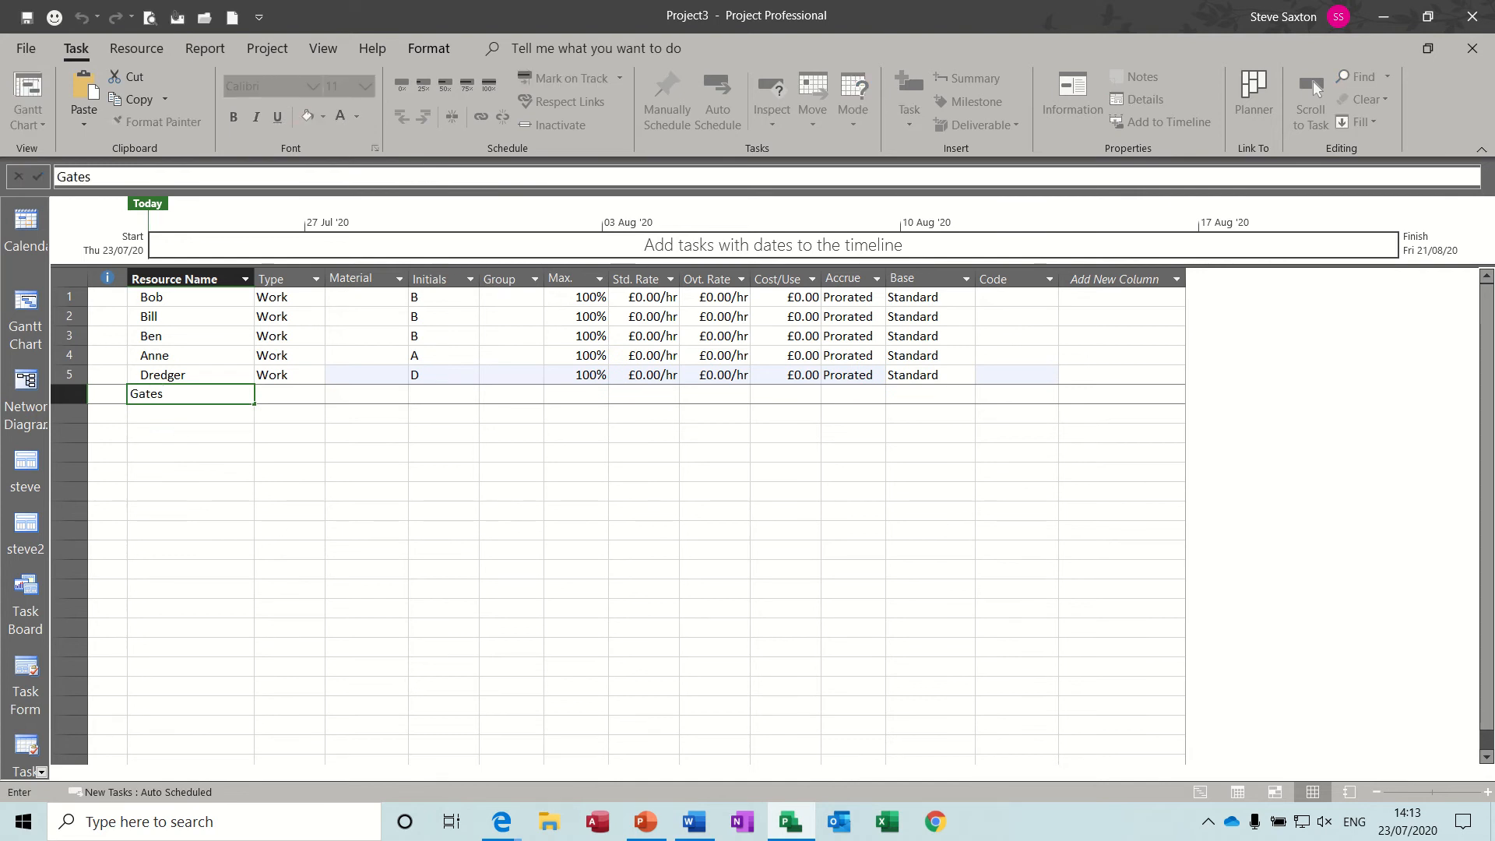
key(Return)
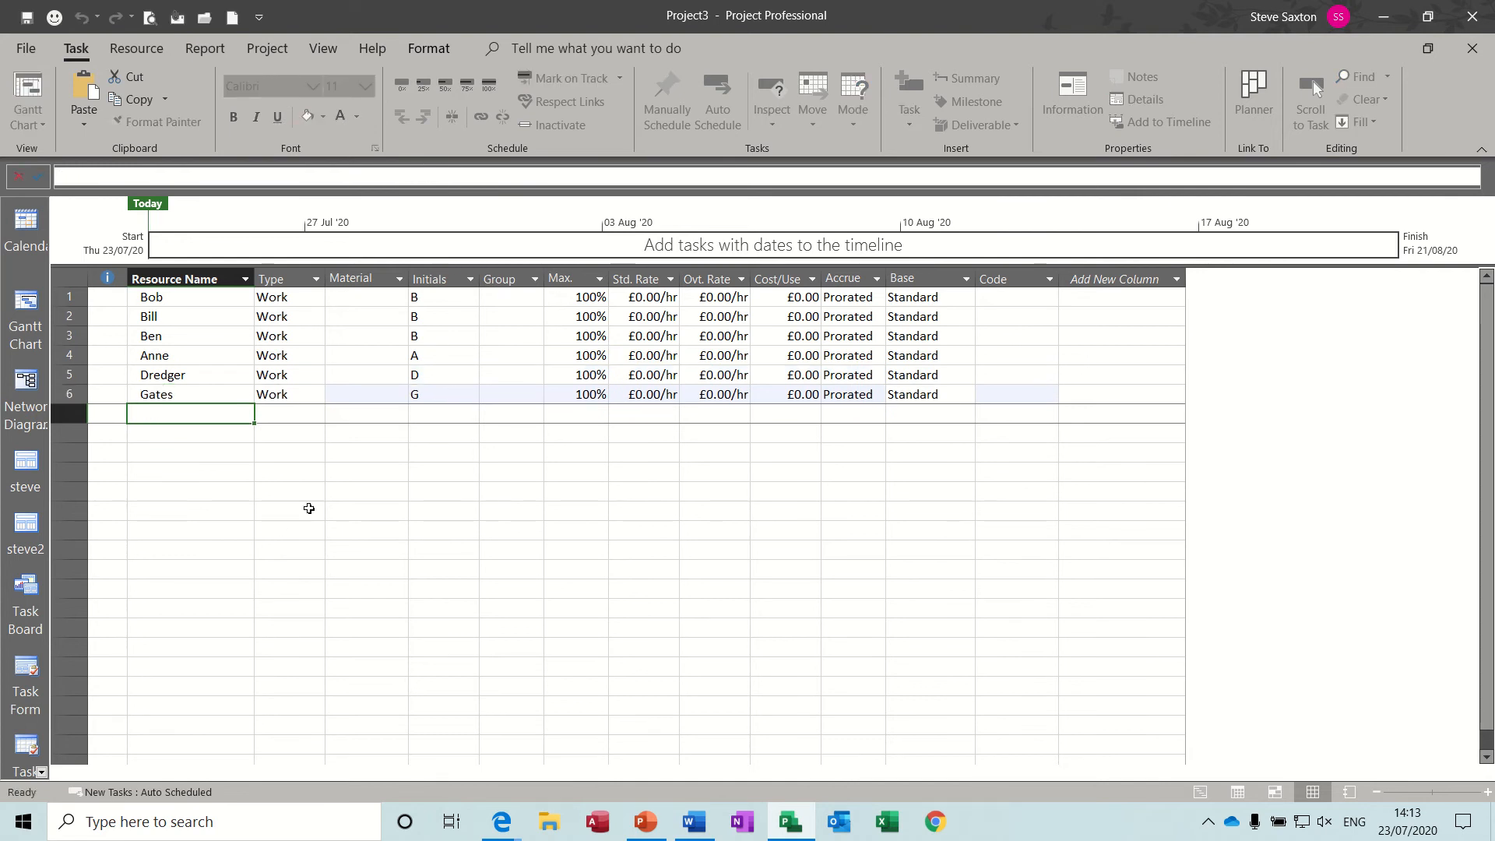
- Change the type of the Dredger resource to Material and fill that type down to Gates
click(300, 375)
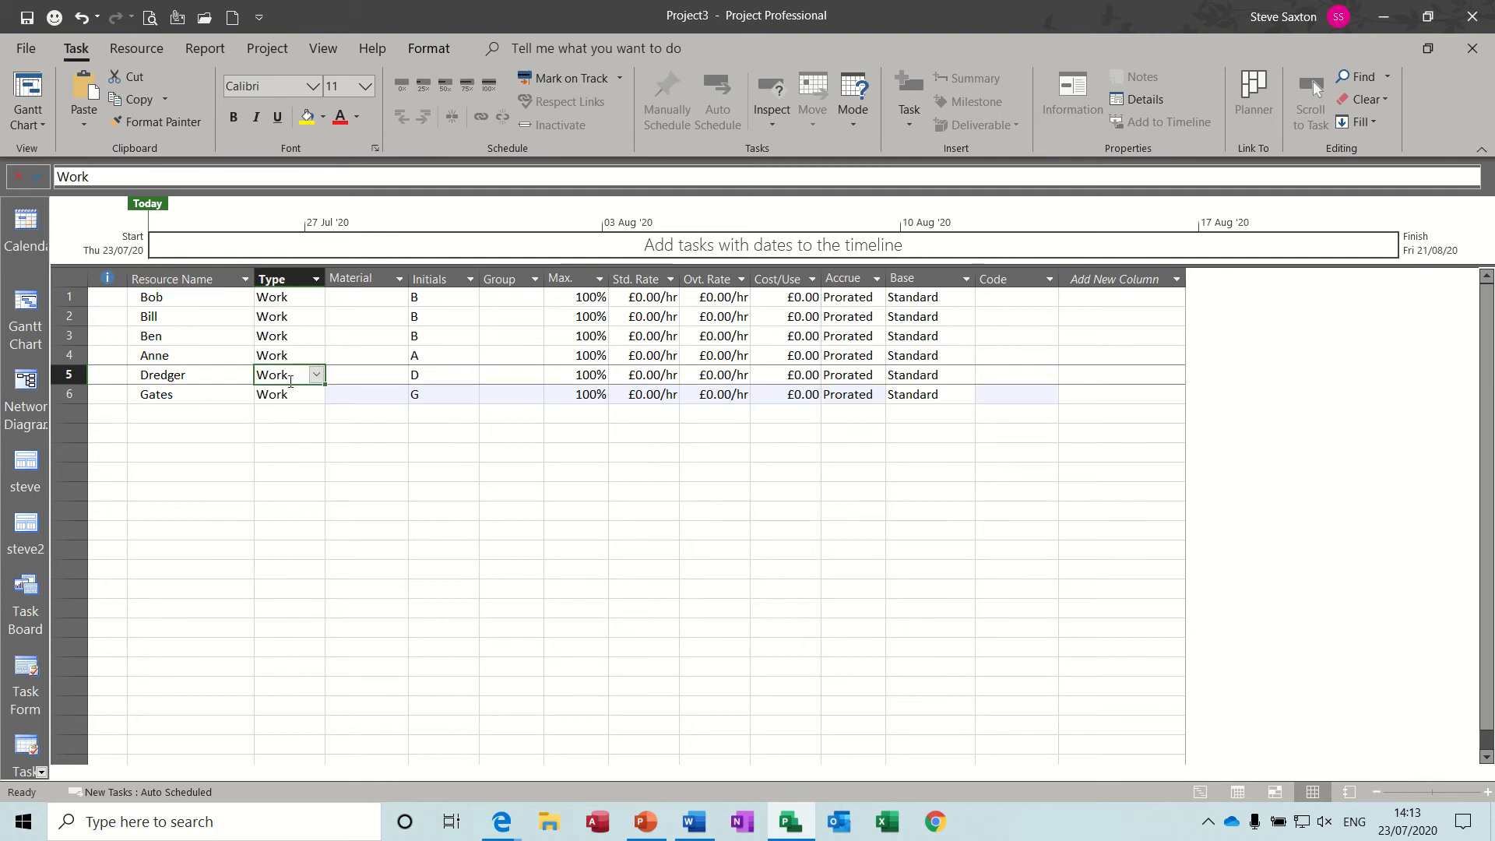
click(317, 375)
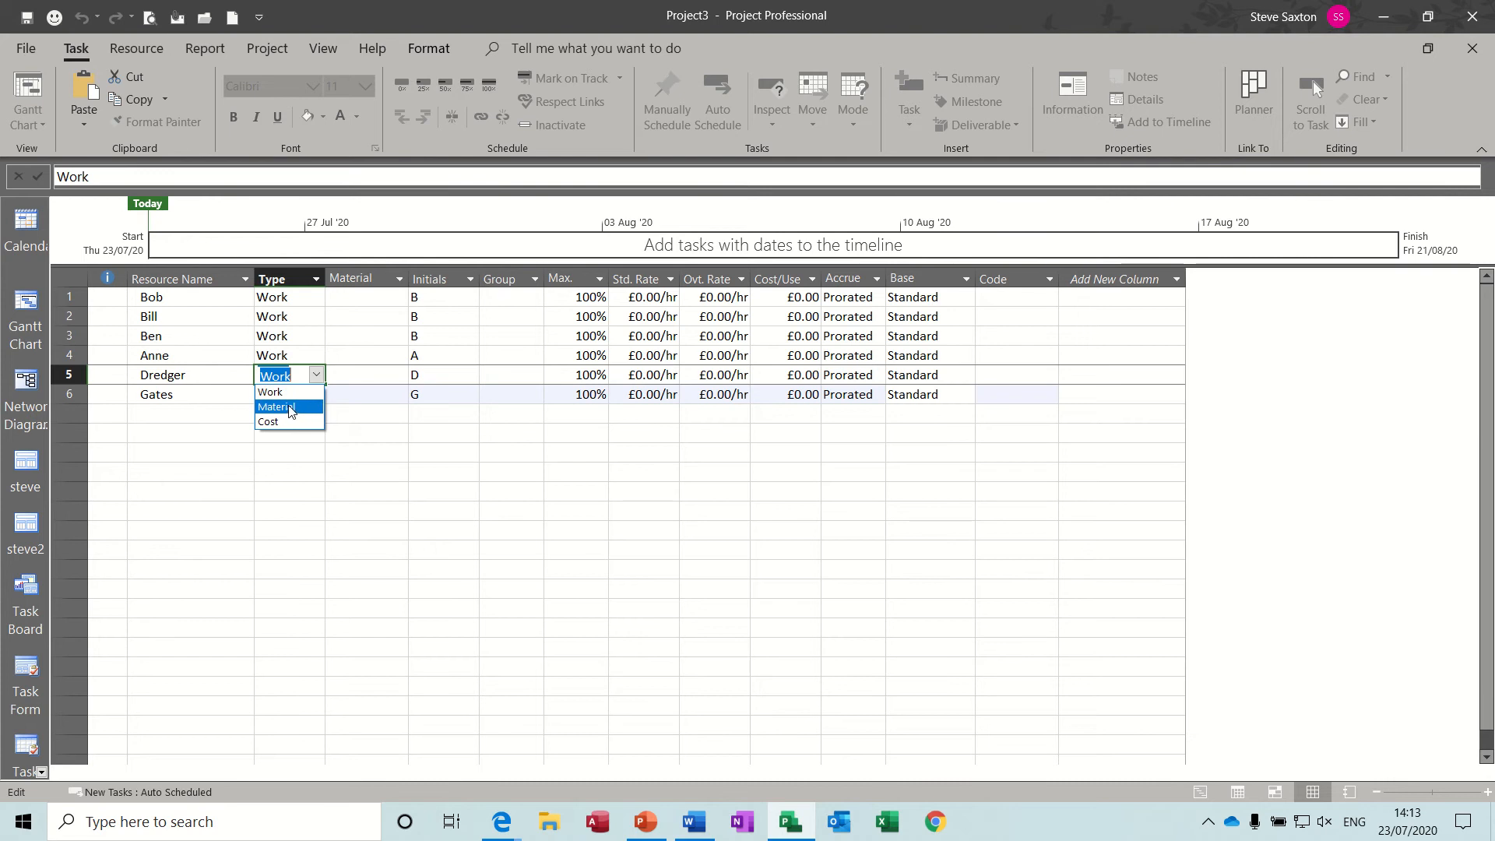
click(289, 407)
click(324, 397)
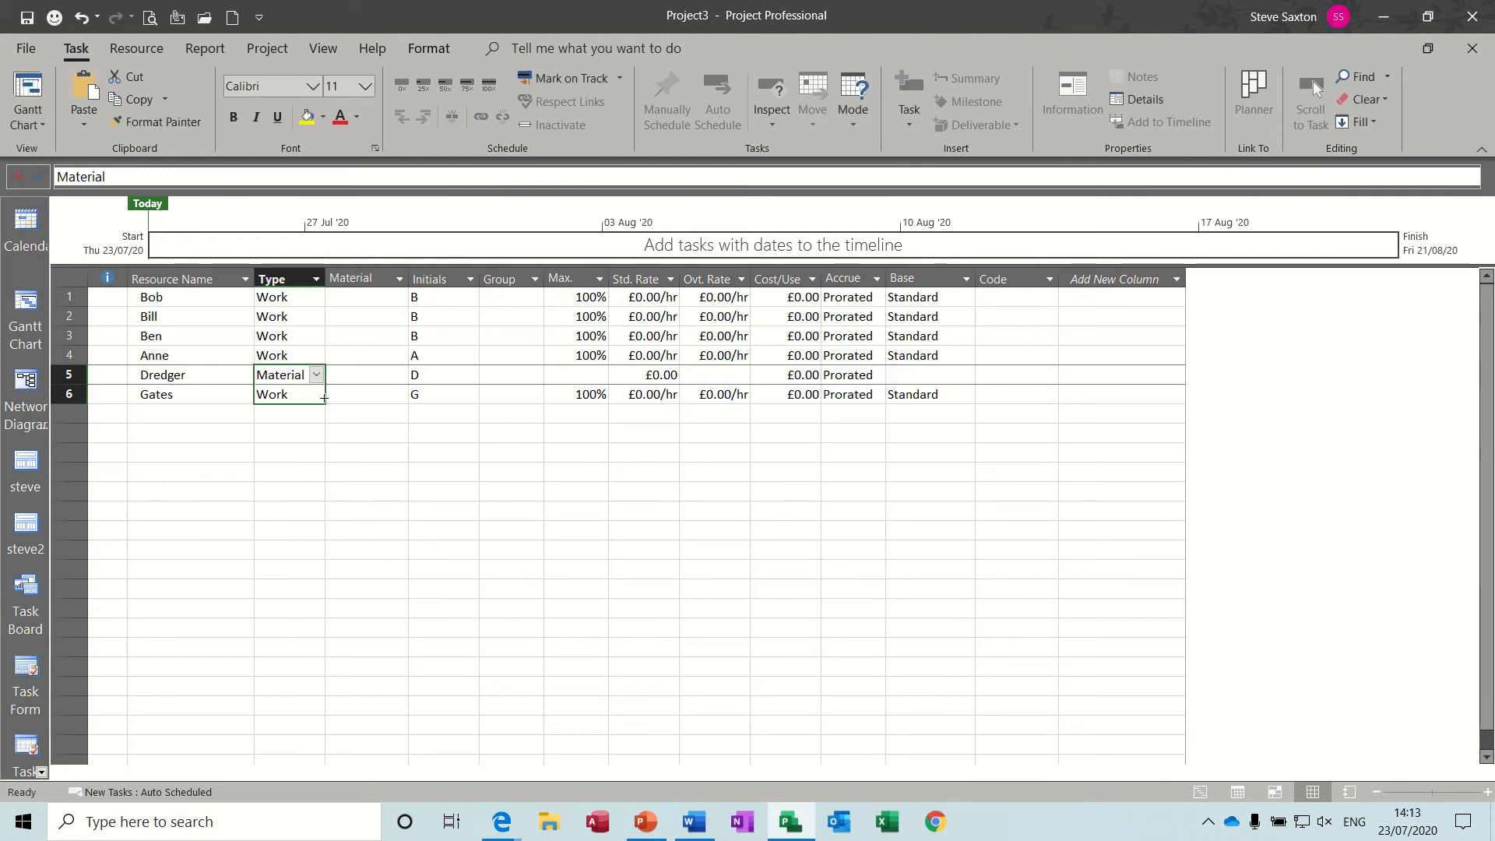
drag(323, 398, 324, 400)
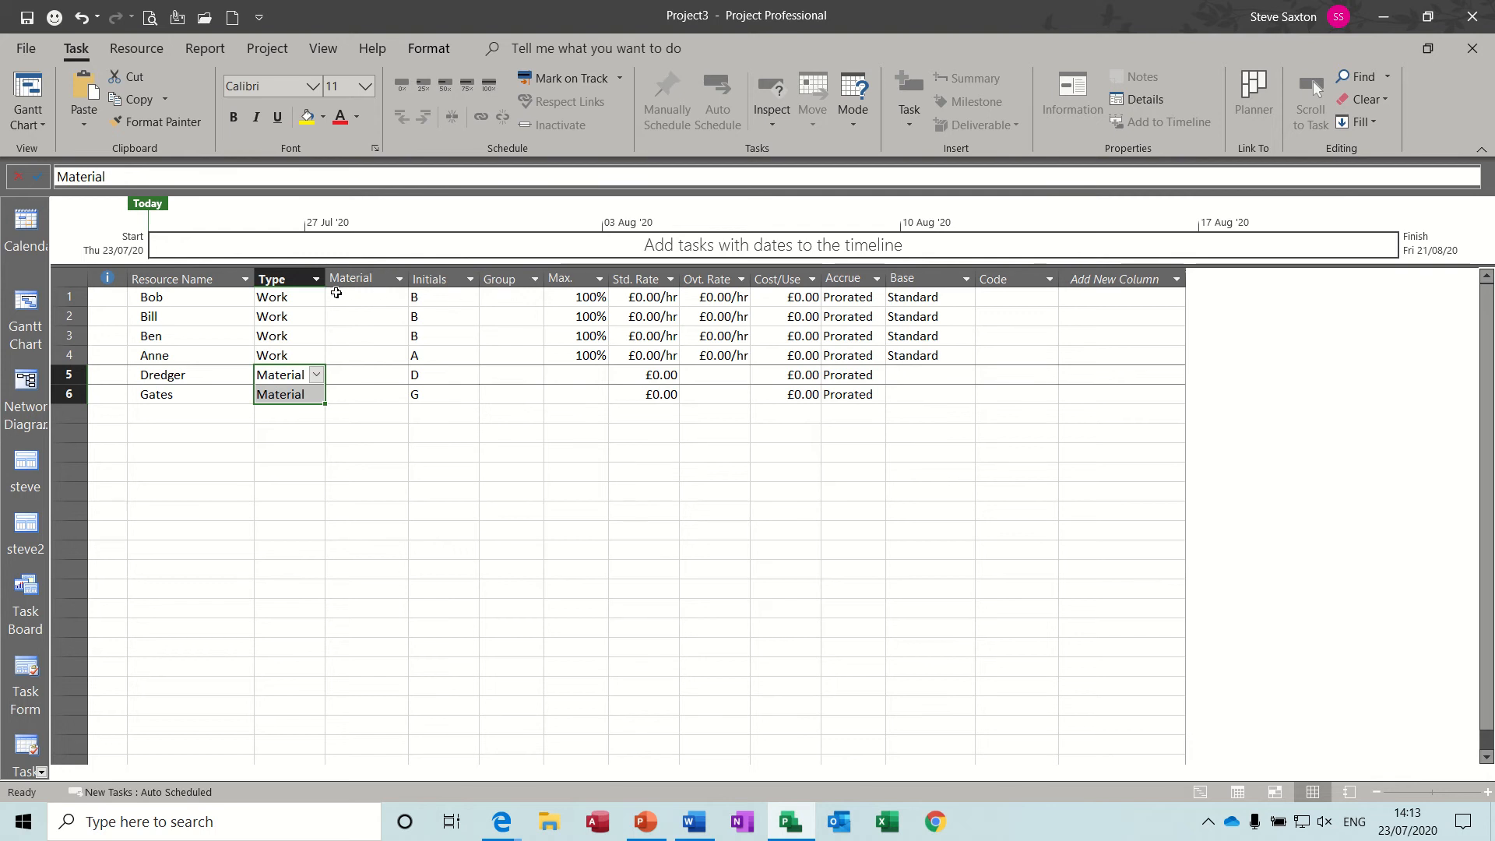
- Set the groups of the four people, in row order, to manager, Tech, Tech and Supervisor
click(503, 298)
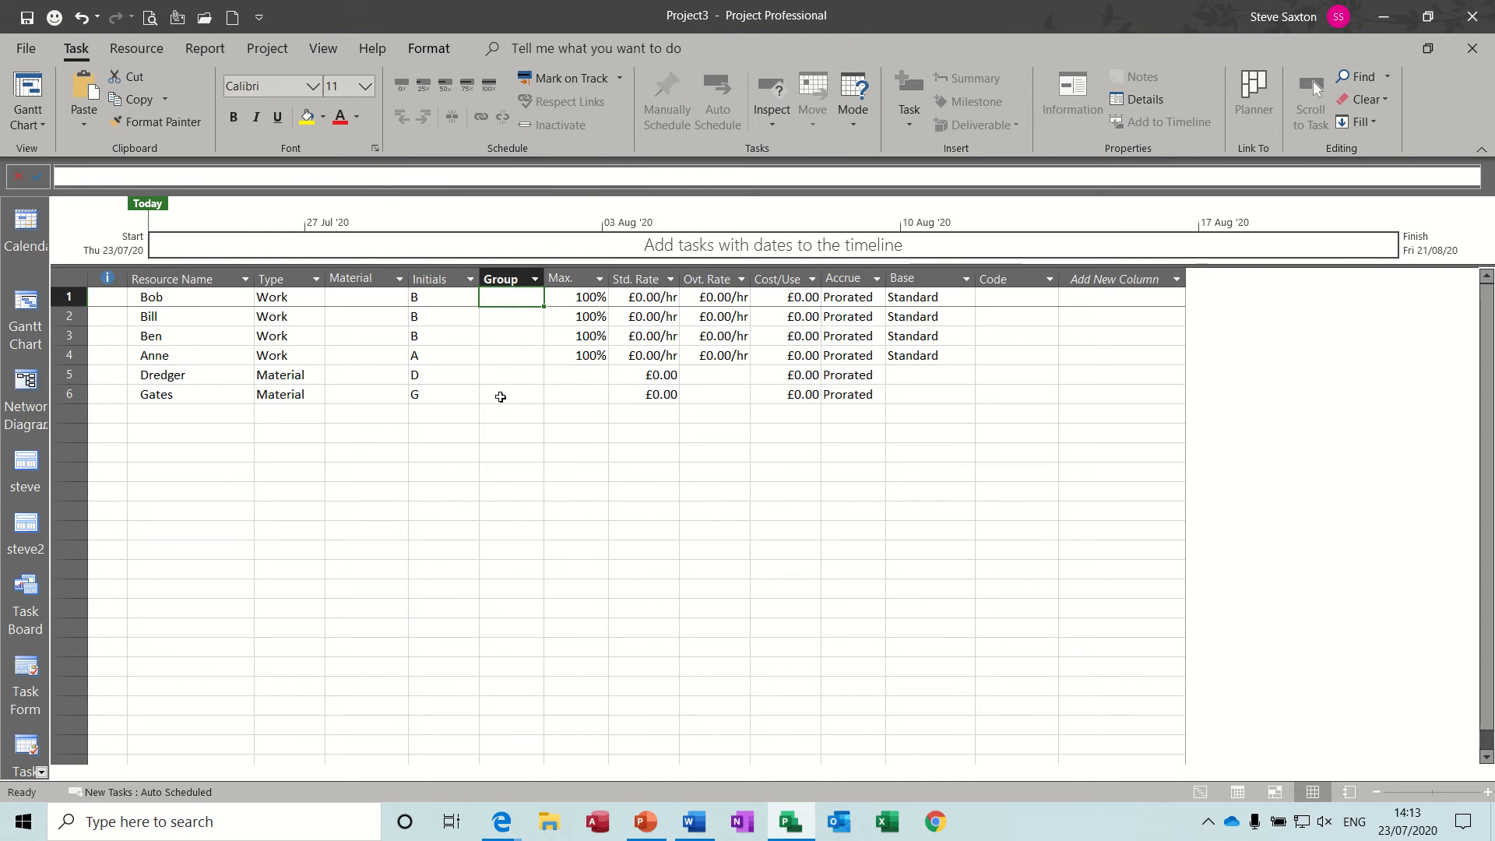
text(manager)
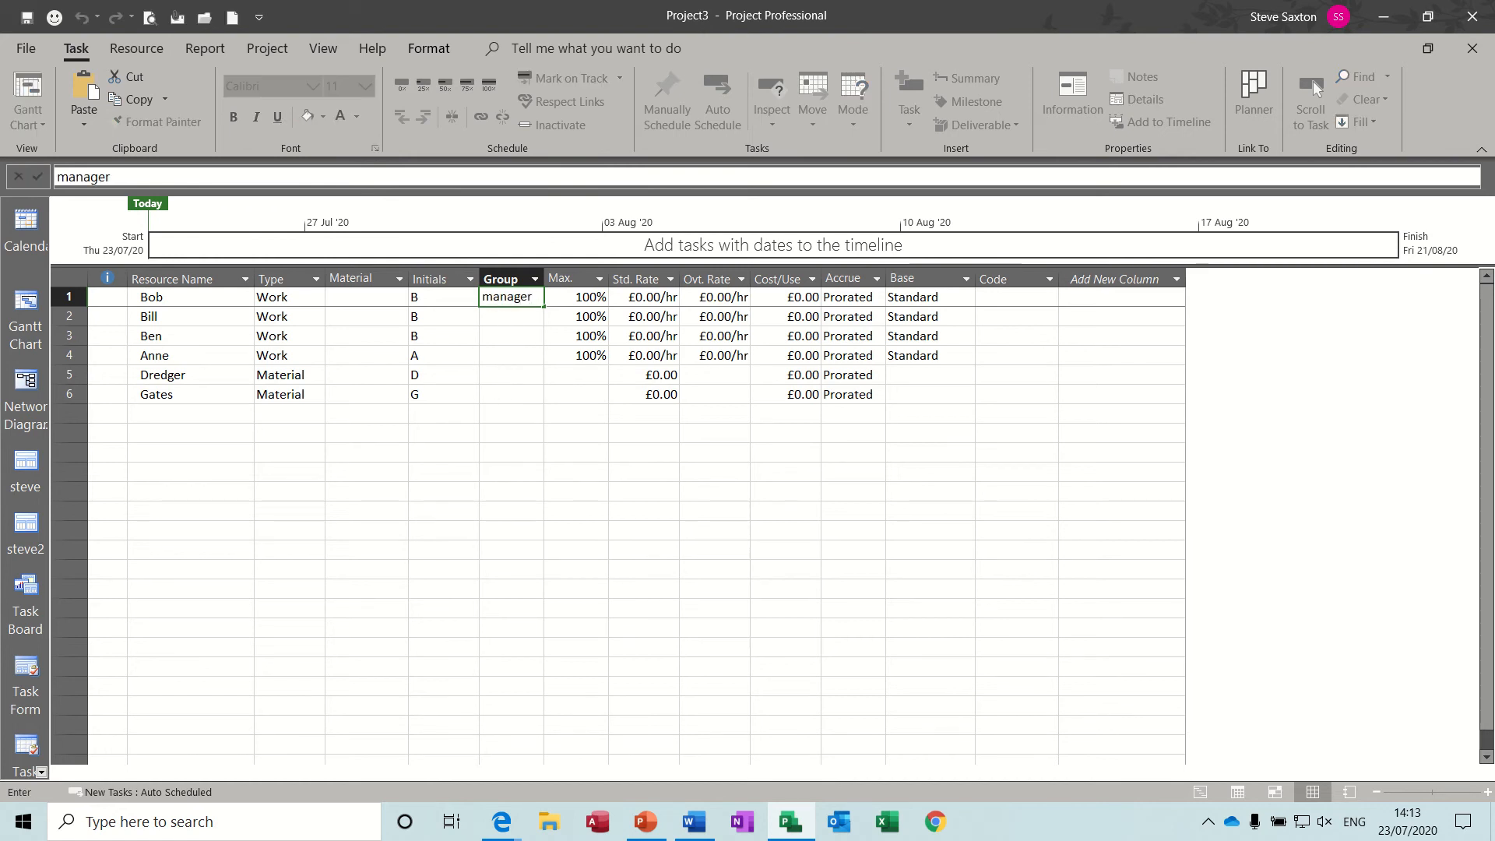
key(Return)
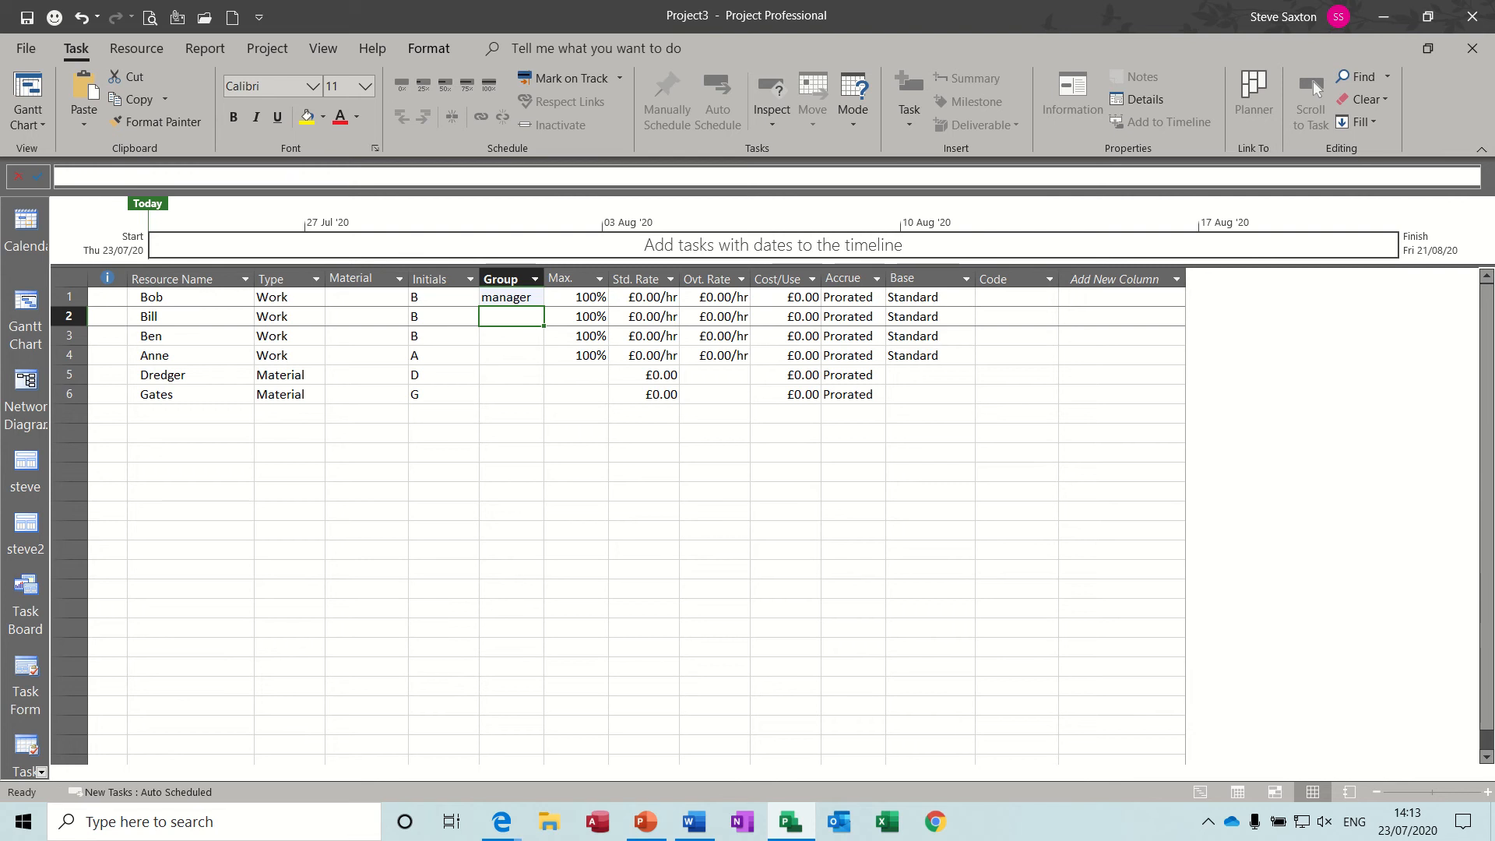
text(Te)
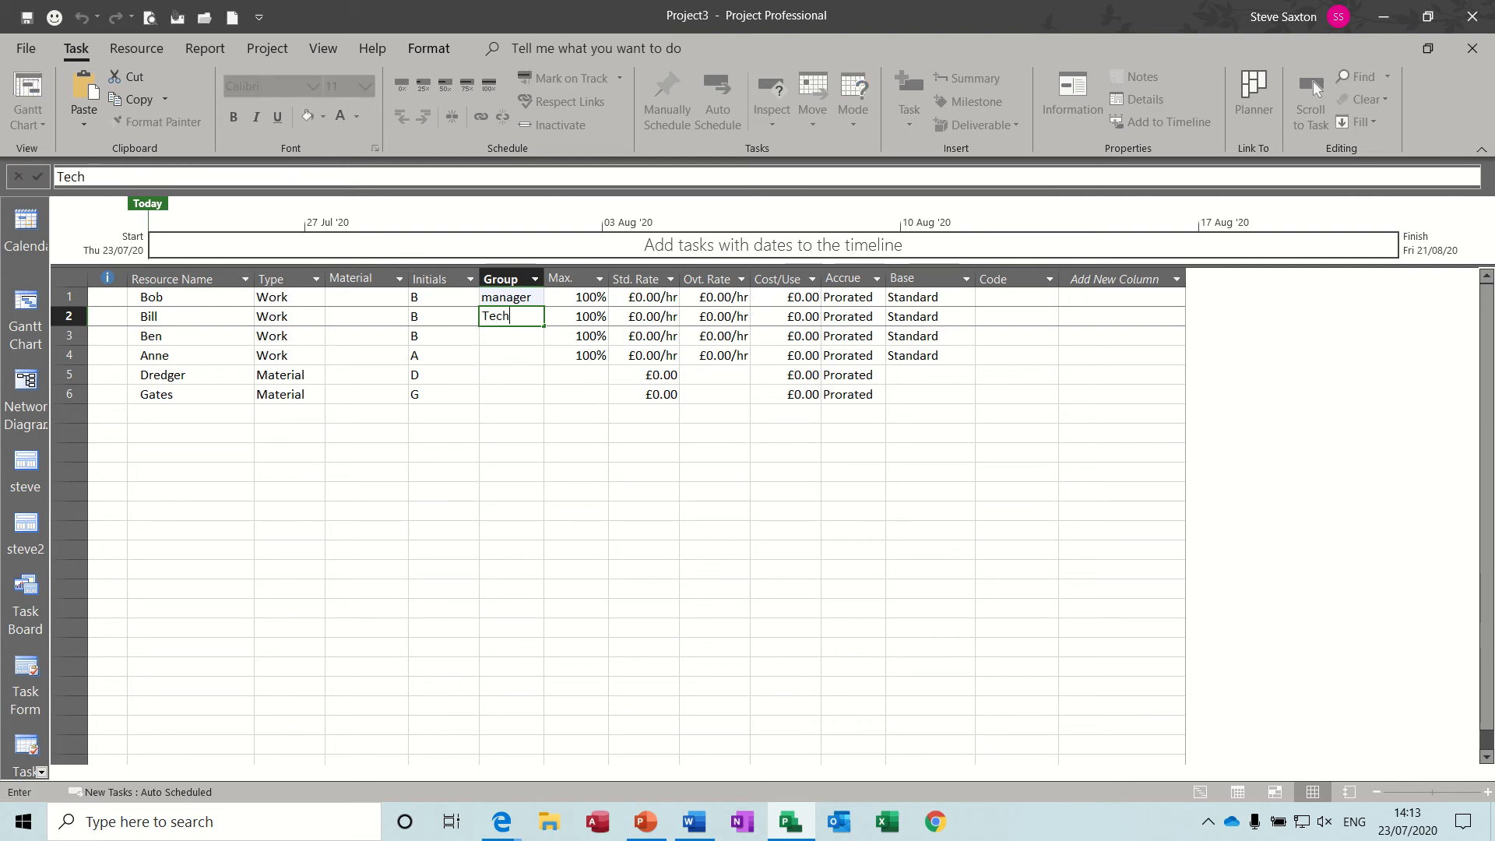
text(ch)
key(Return)
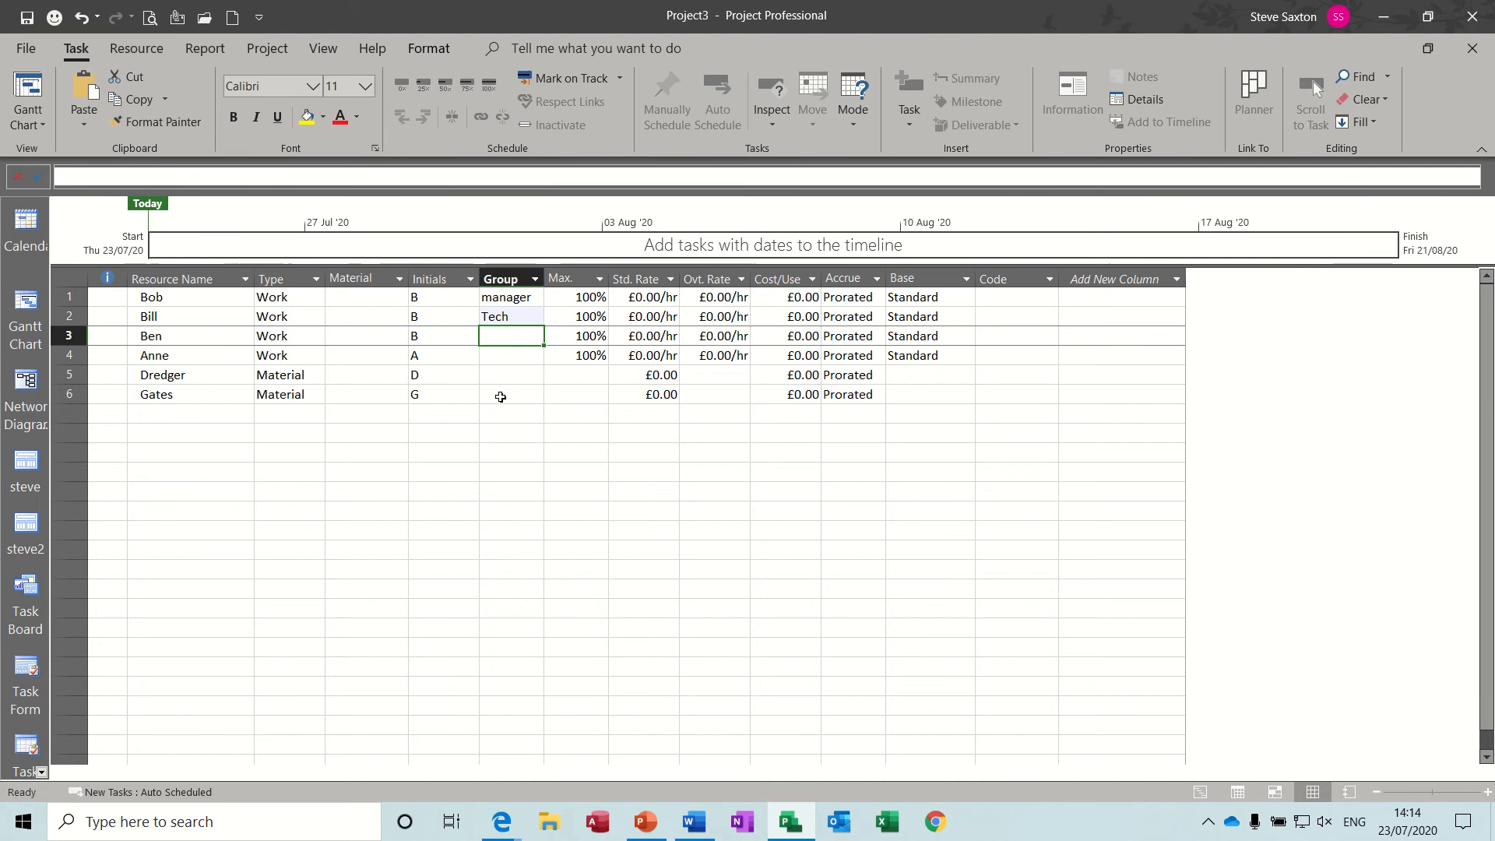
text(Tech)
key(Return)
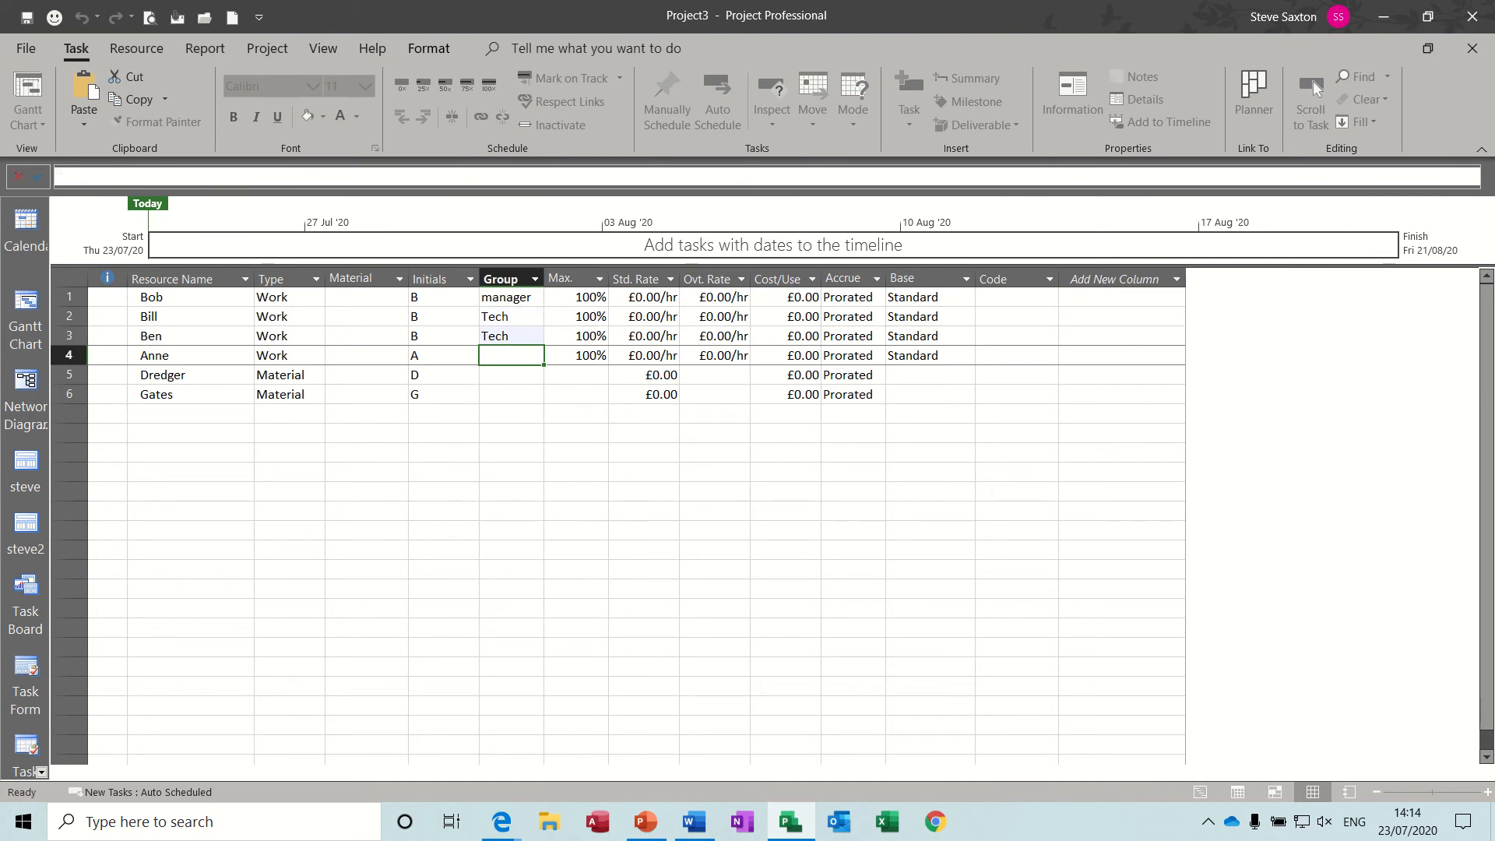
text(Supervisor)
click(595, 295)
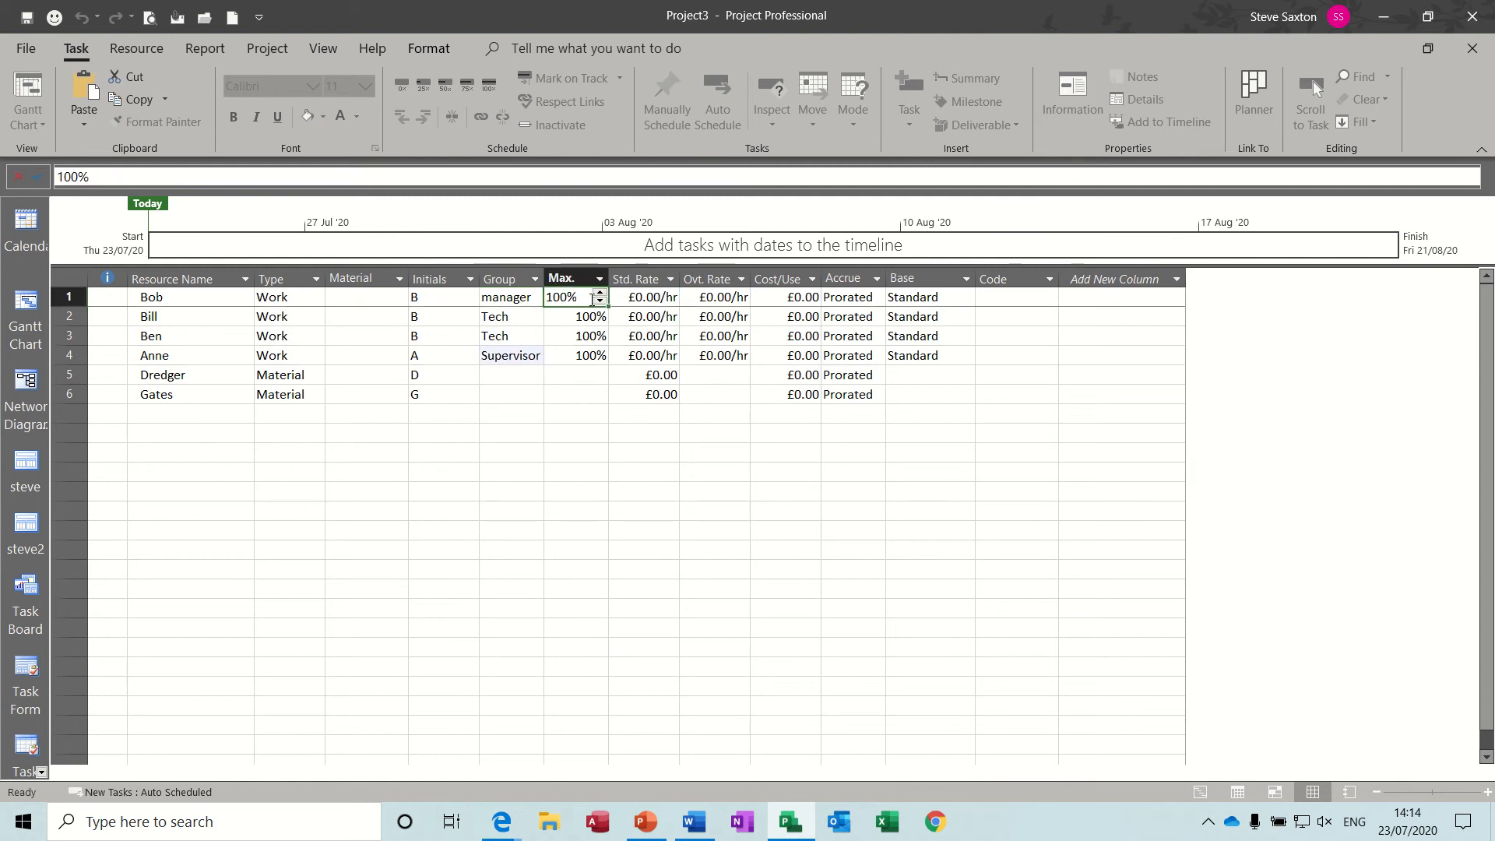
click(574, 395)
click(518, 374)
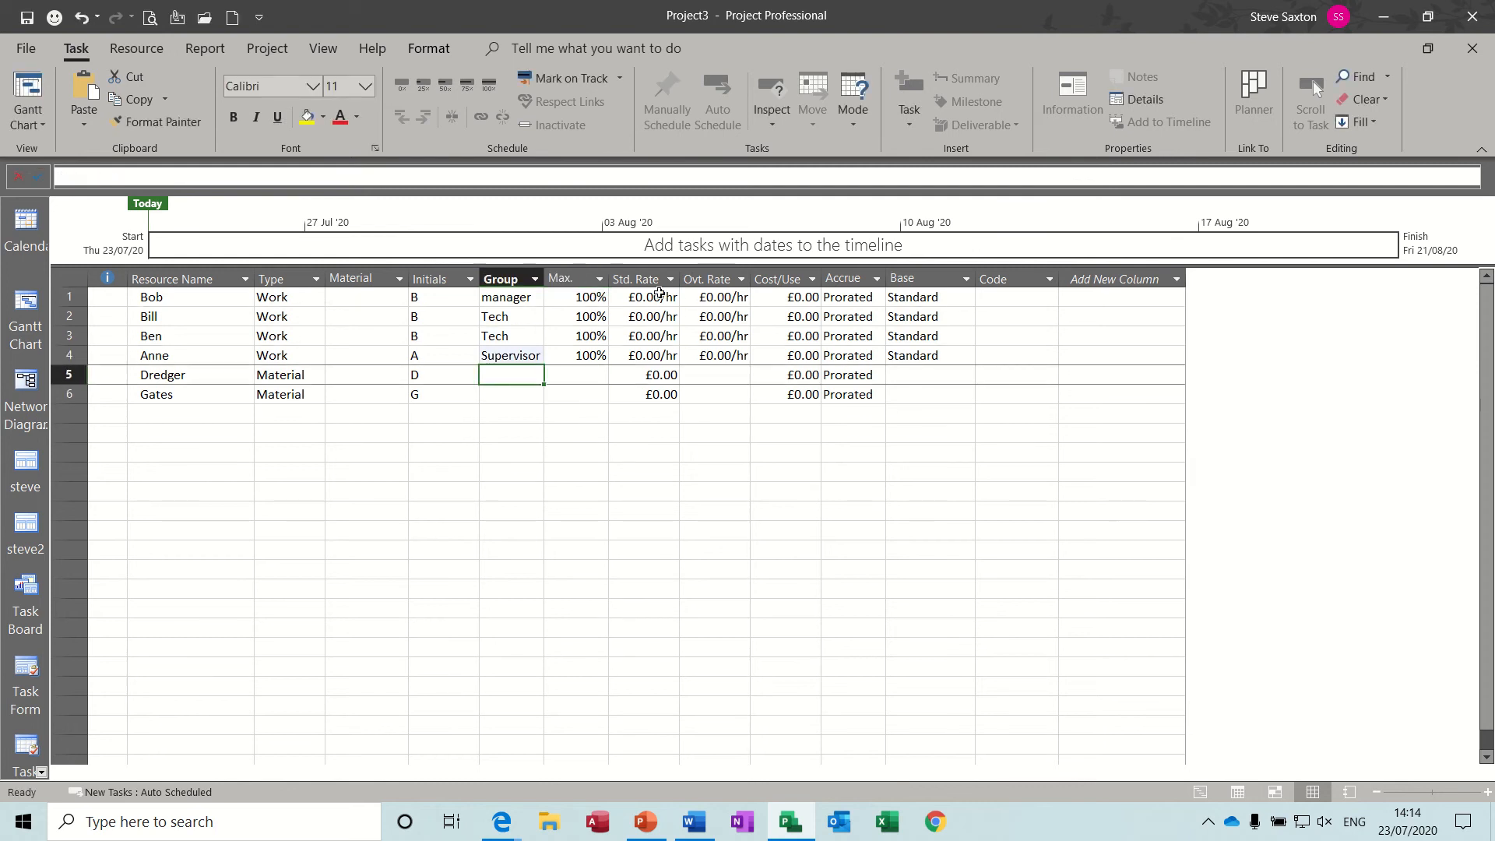
- Set the standard rate to 10 and the overtime rate to 15 for the person in row 1
click(657, 294)
text(10)
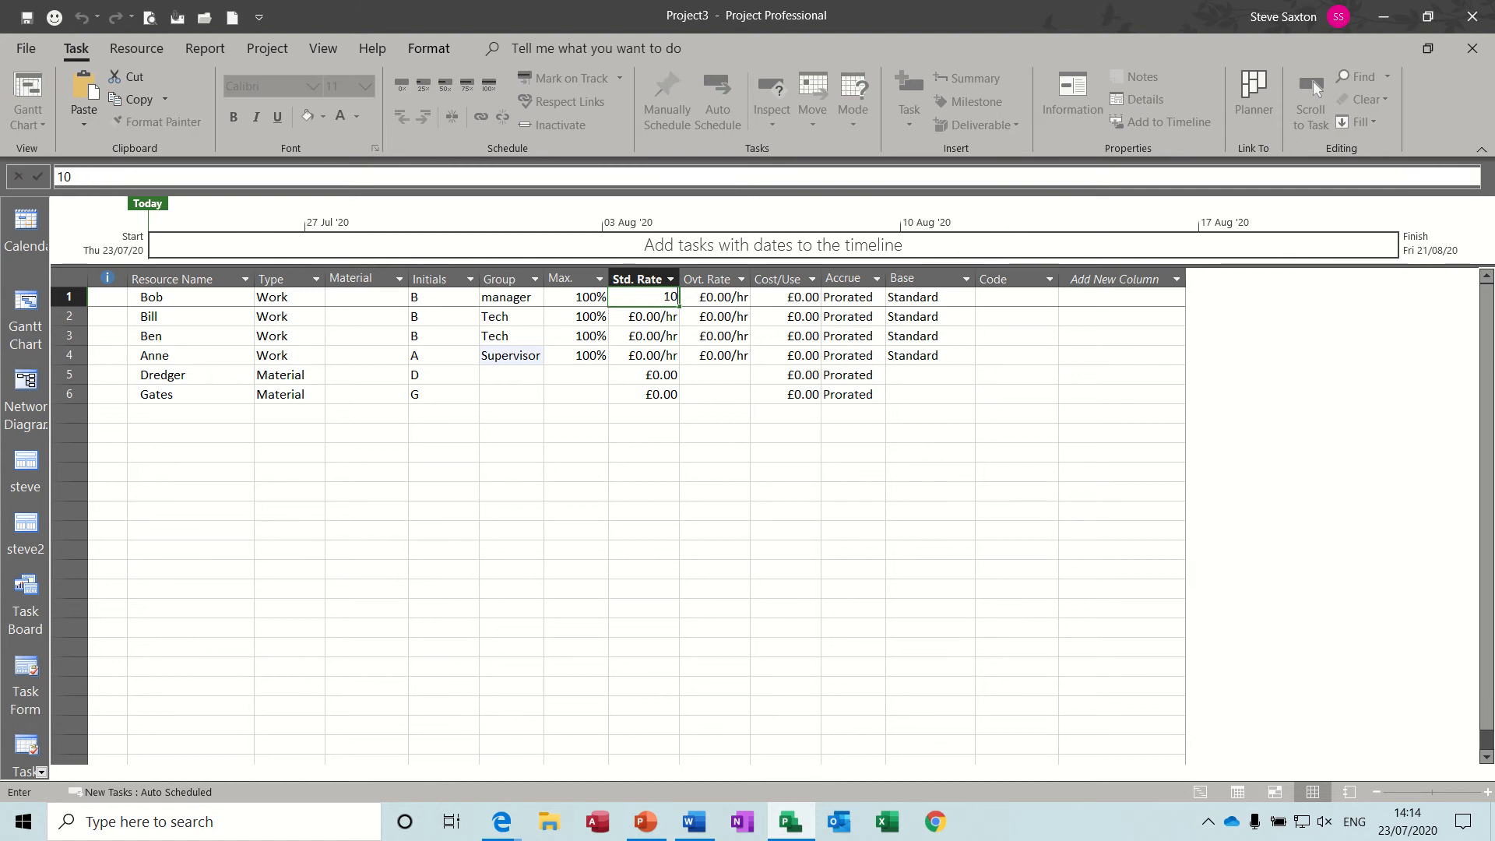
key(Tab)
text(15)
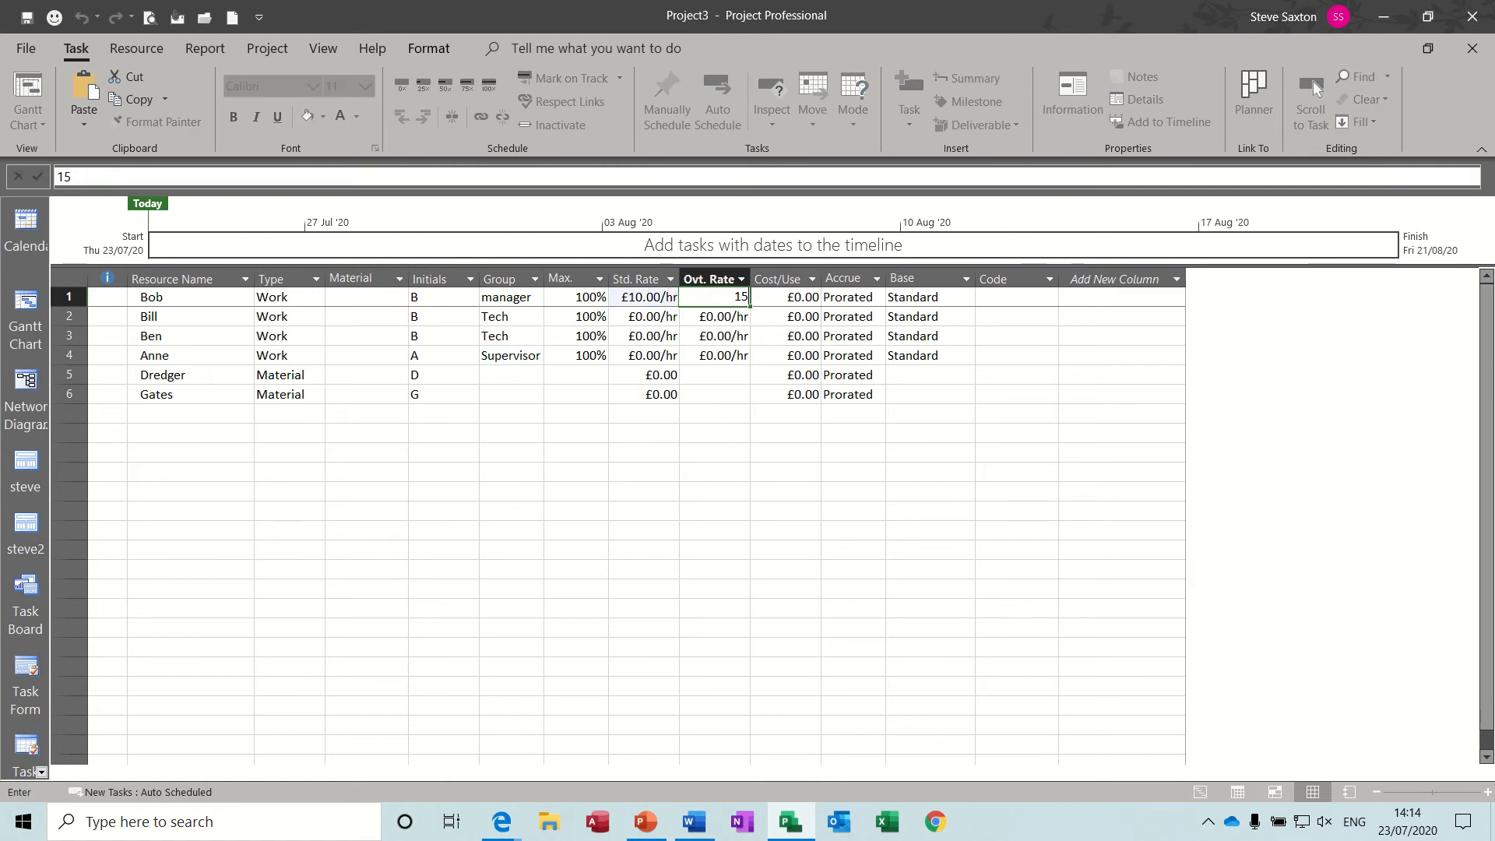
key(Return)
- Fill the row 1 standard and overtime rates down to the other three people
click(641, 299)
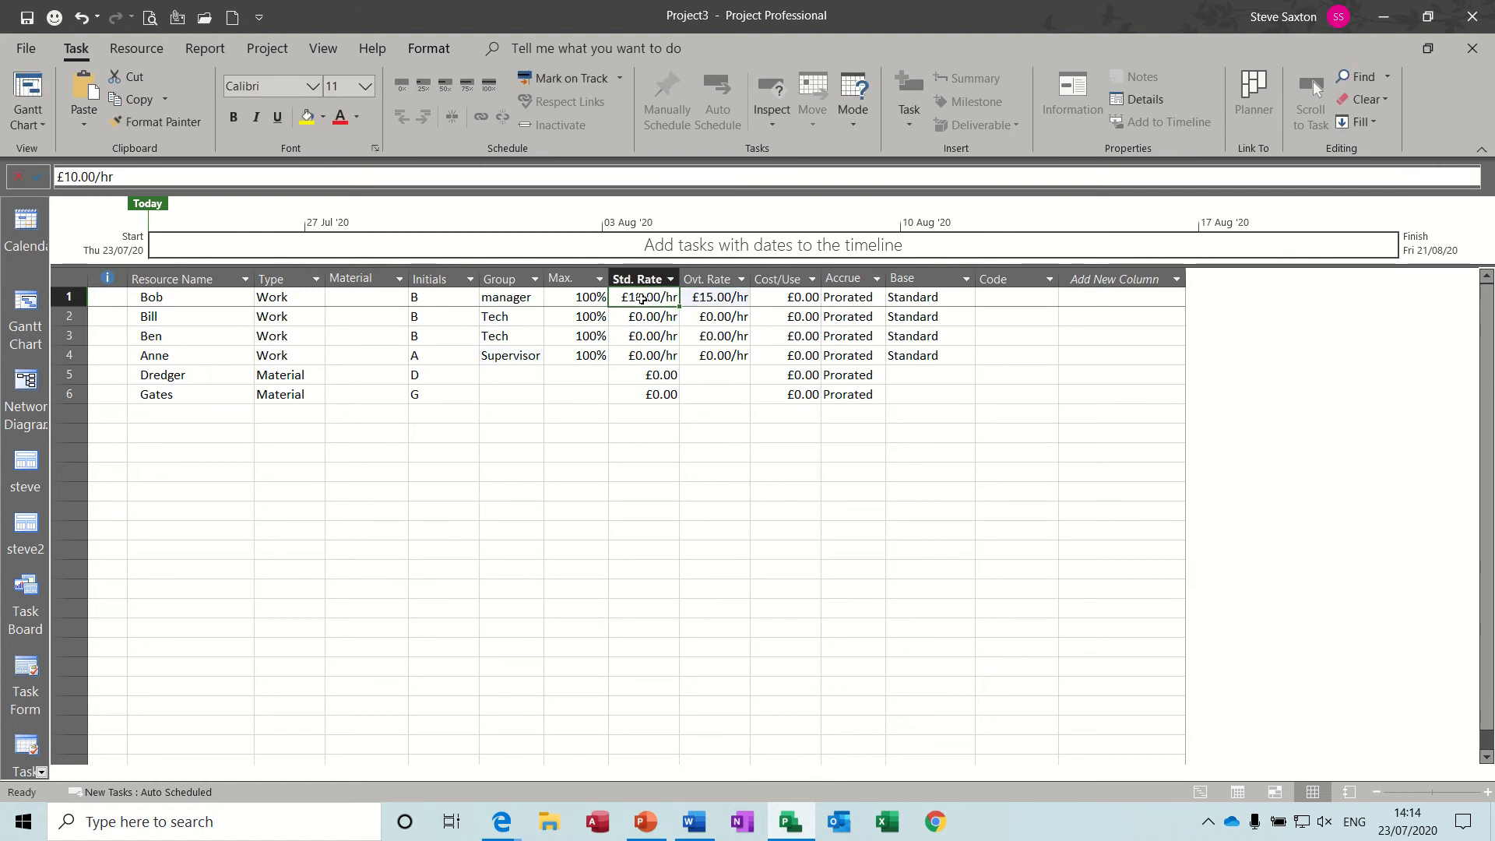
drag(641, 298, 754, 308)
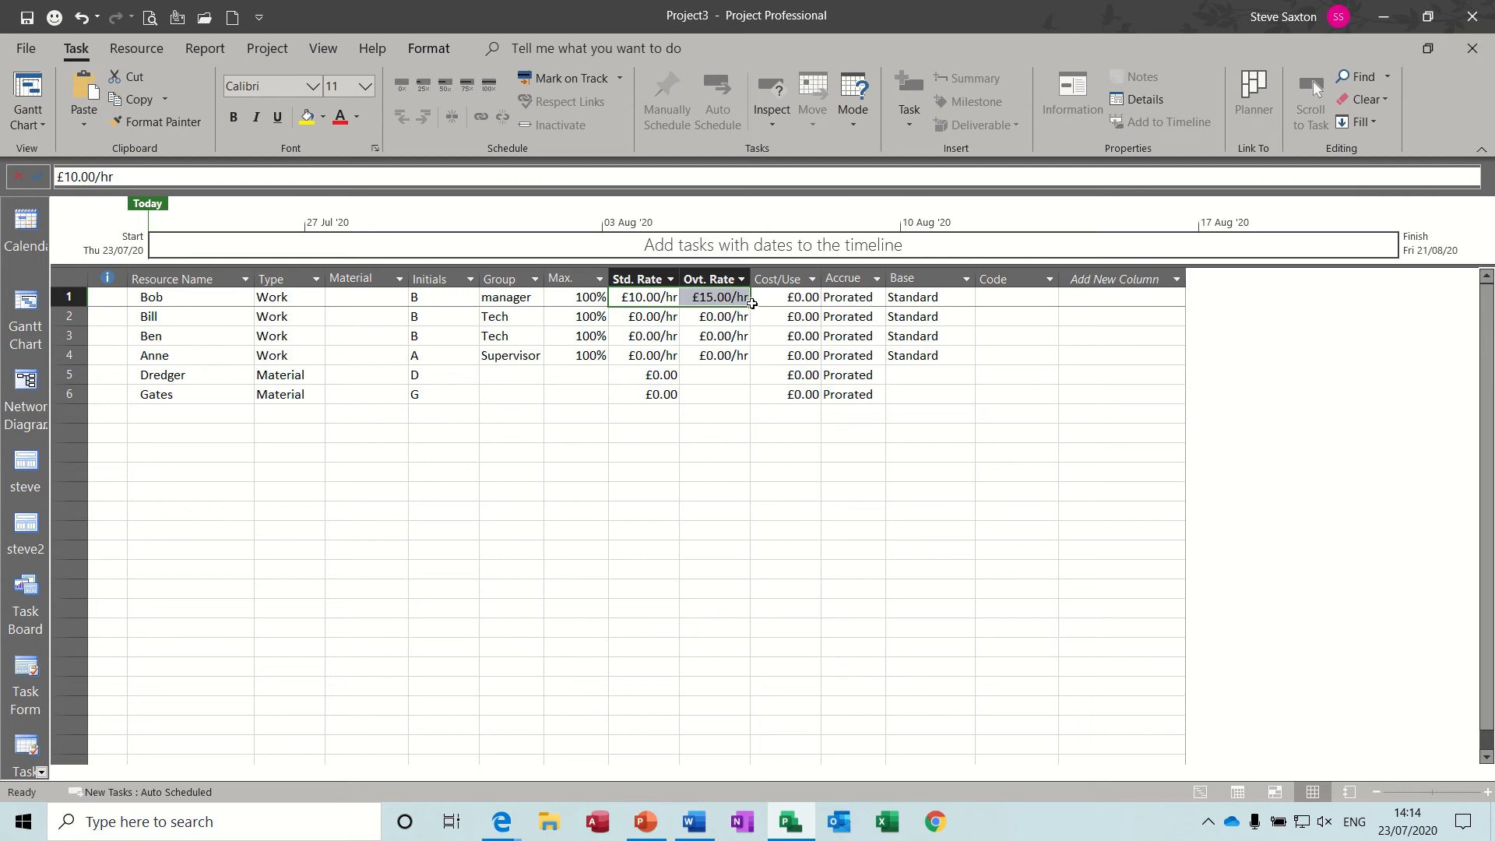
click(753, 303)
drag(657, 295, 742, 368)
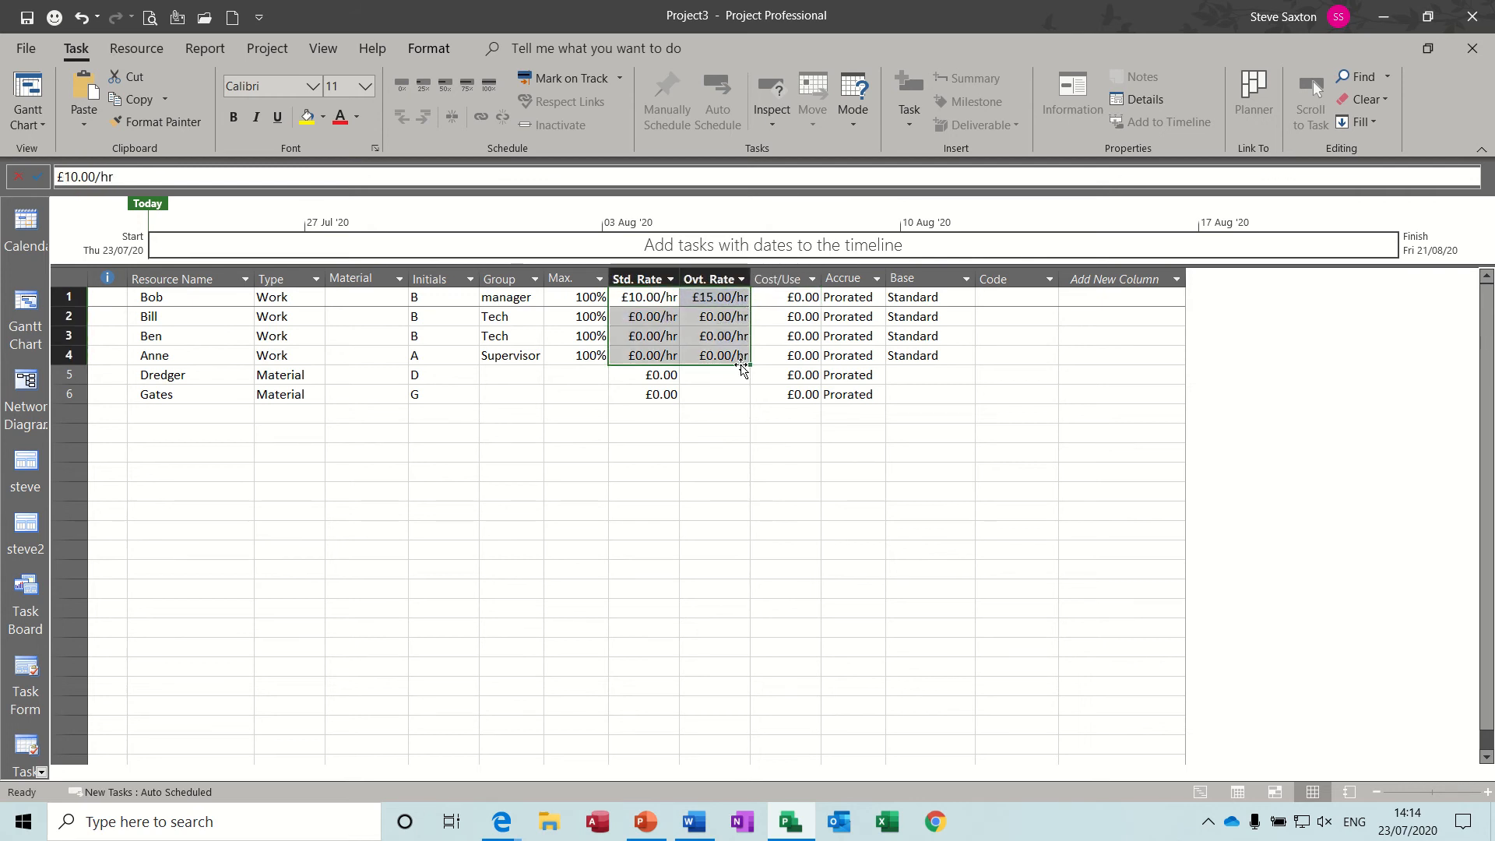
click(796, 297)
click(790, 339)
click(804, 410)
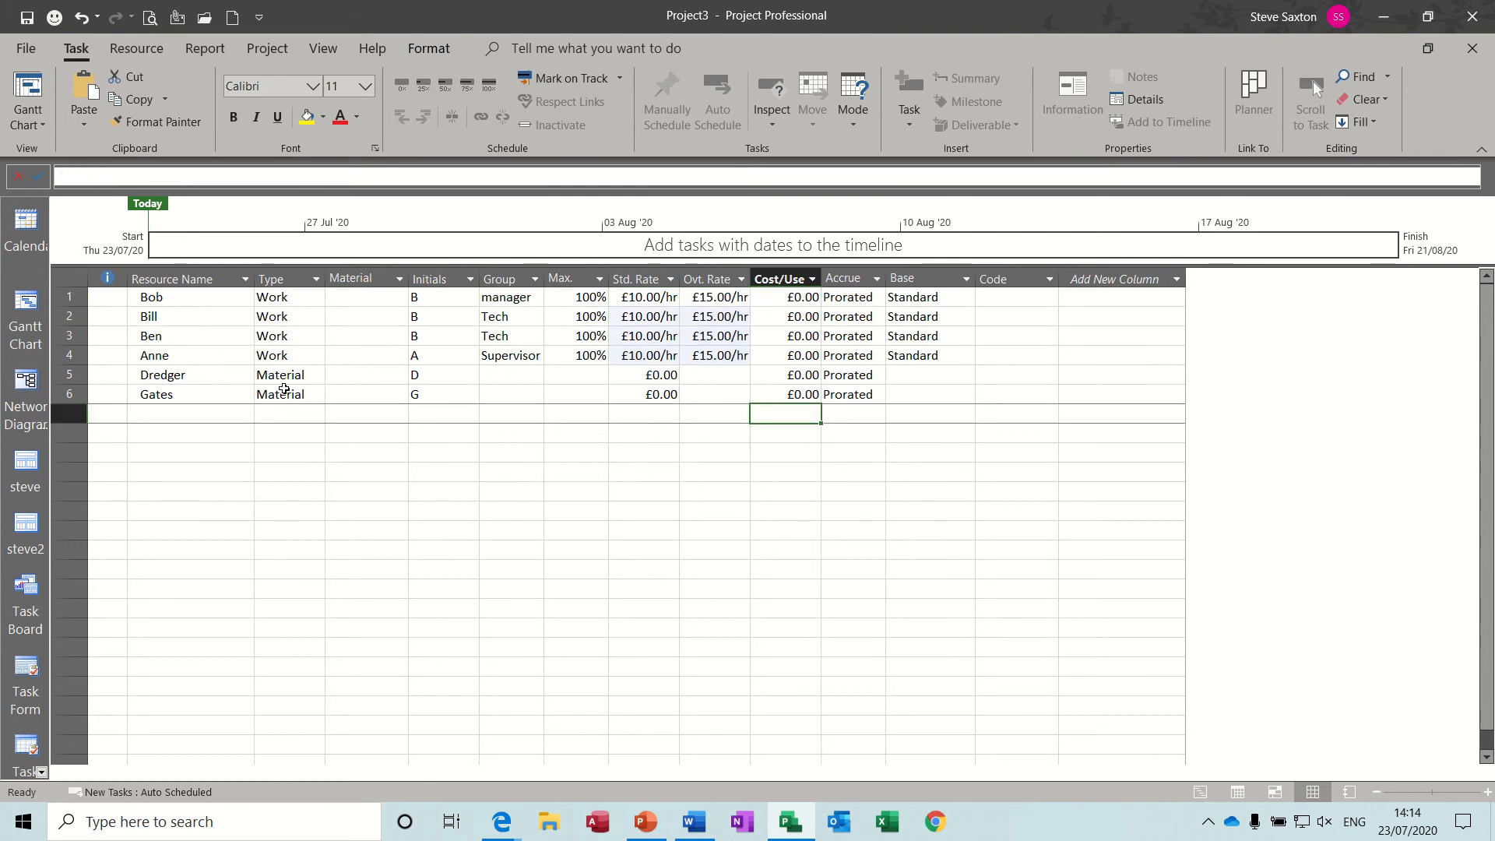
- Set the Dredger's cost per use to 2000 and the standard rate of Gates to 500
click(647, 375)
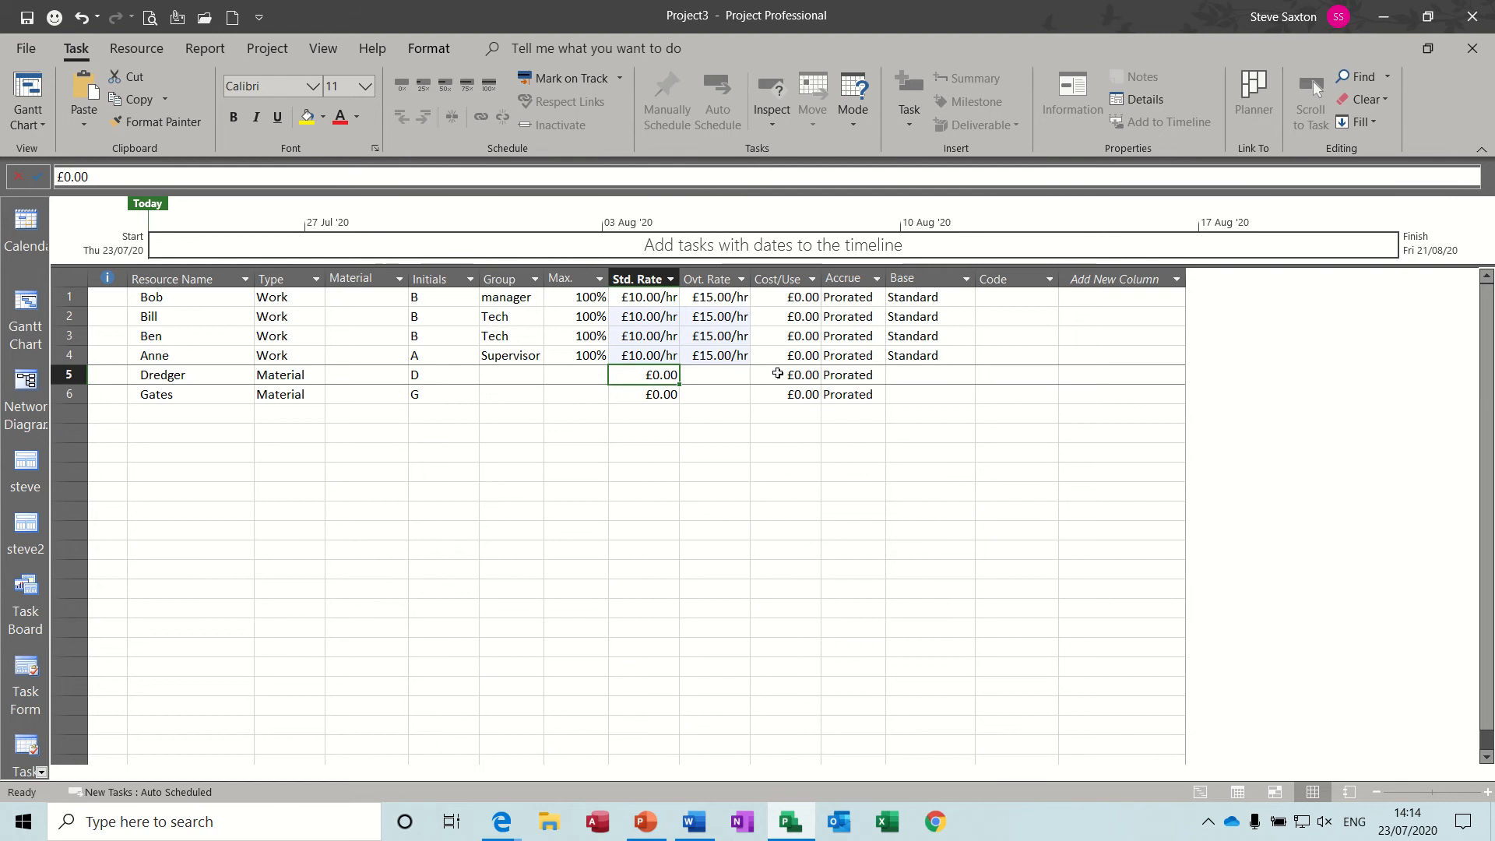
click(777, 374)
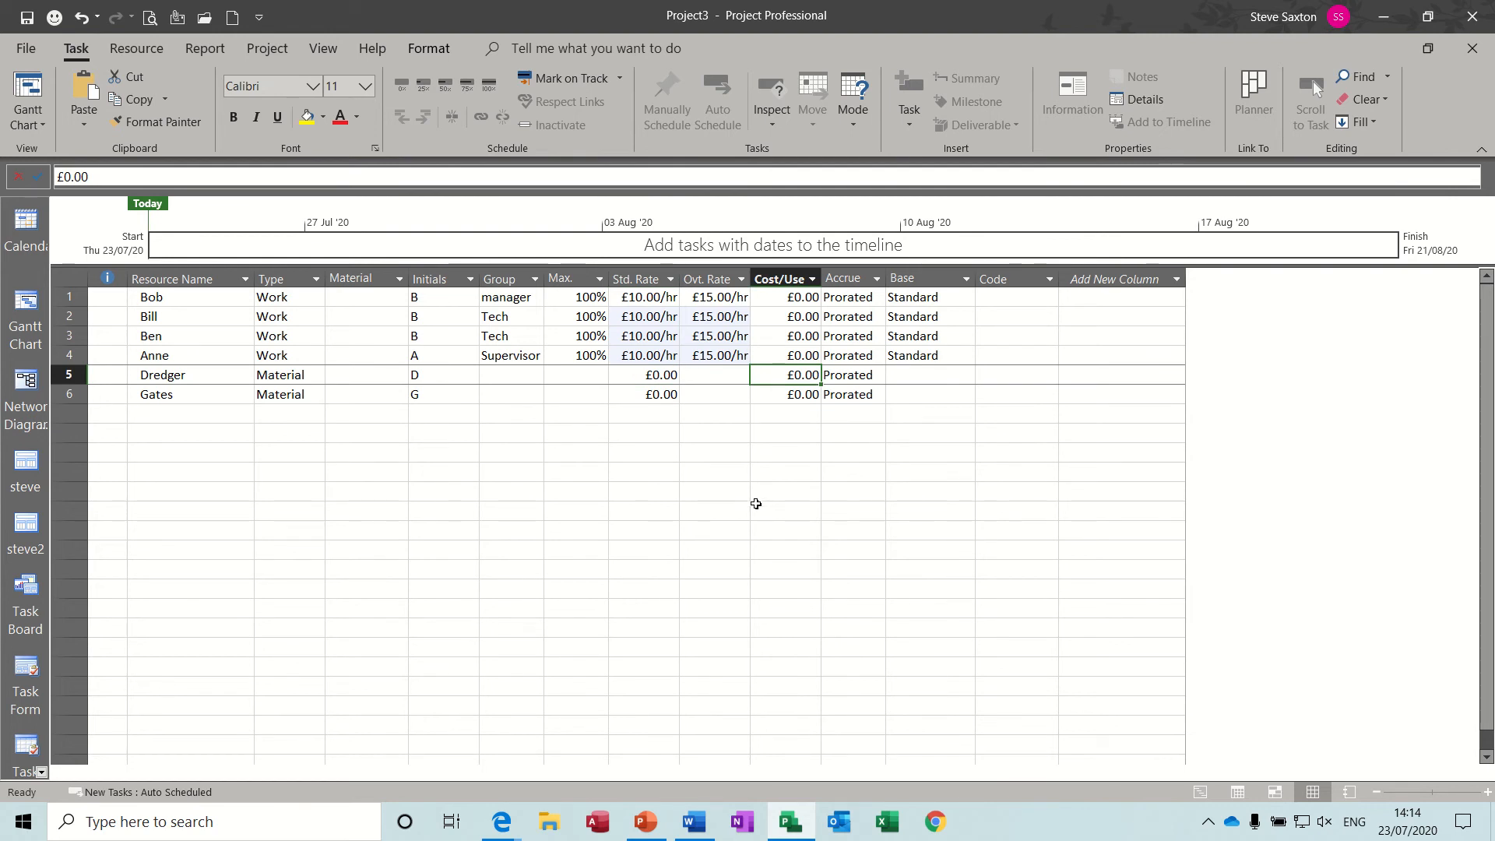
text(2000)
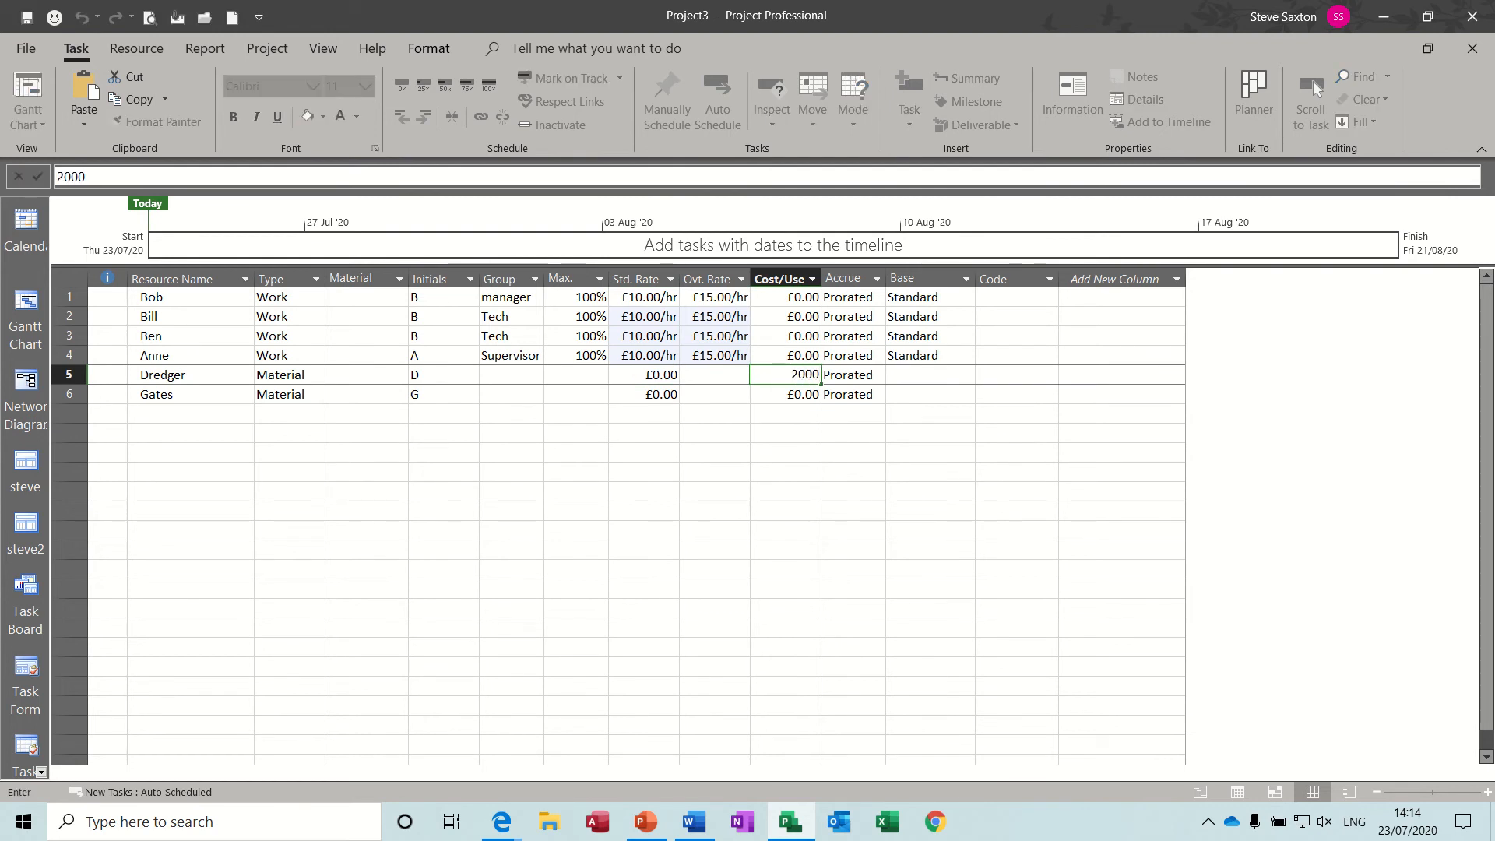
click(704, 415)
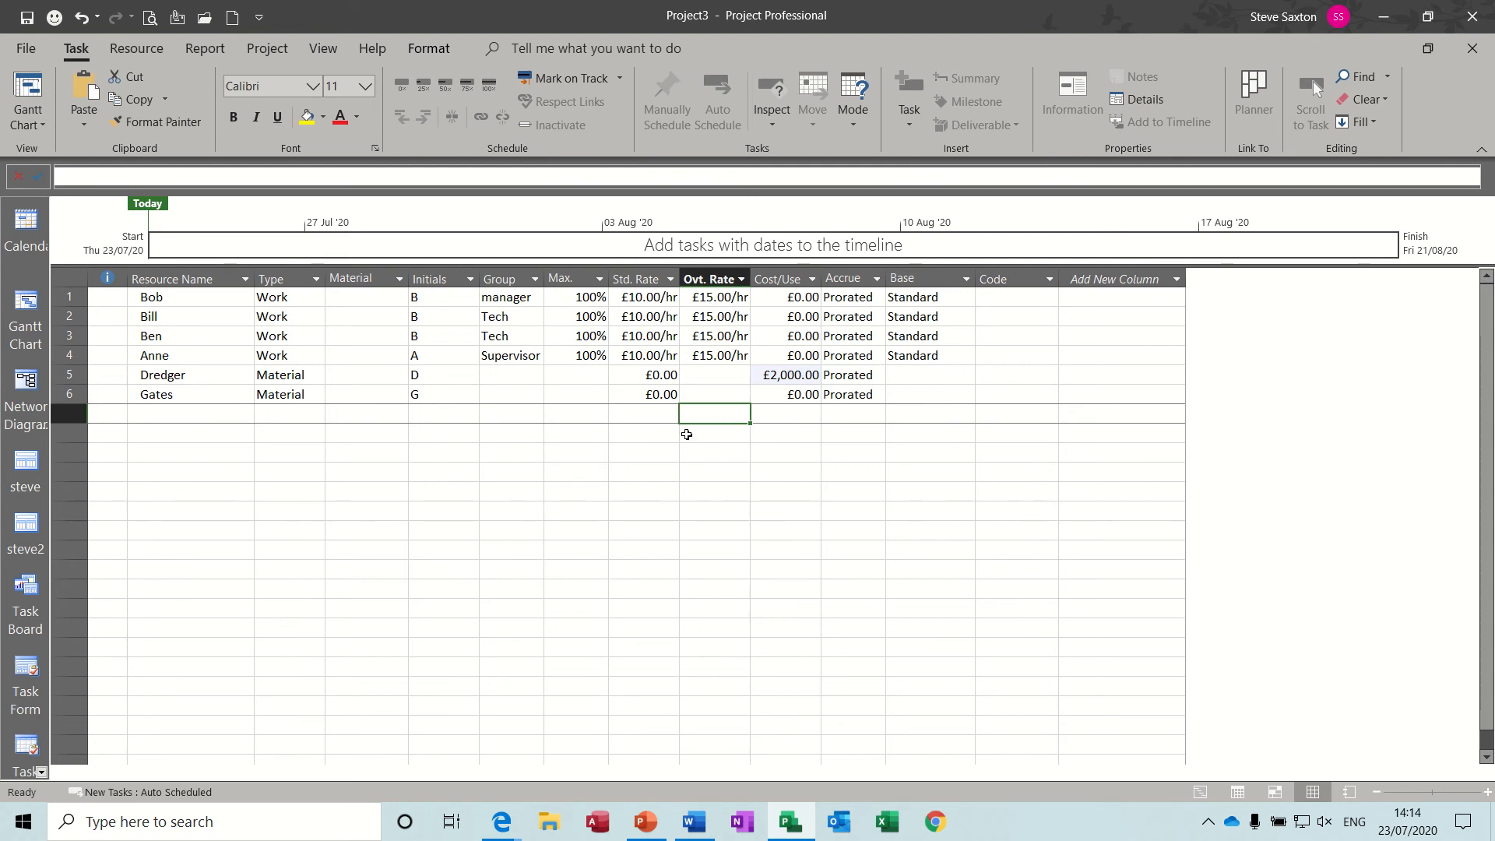
click(650, 395)
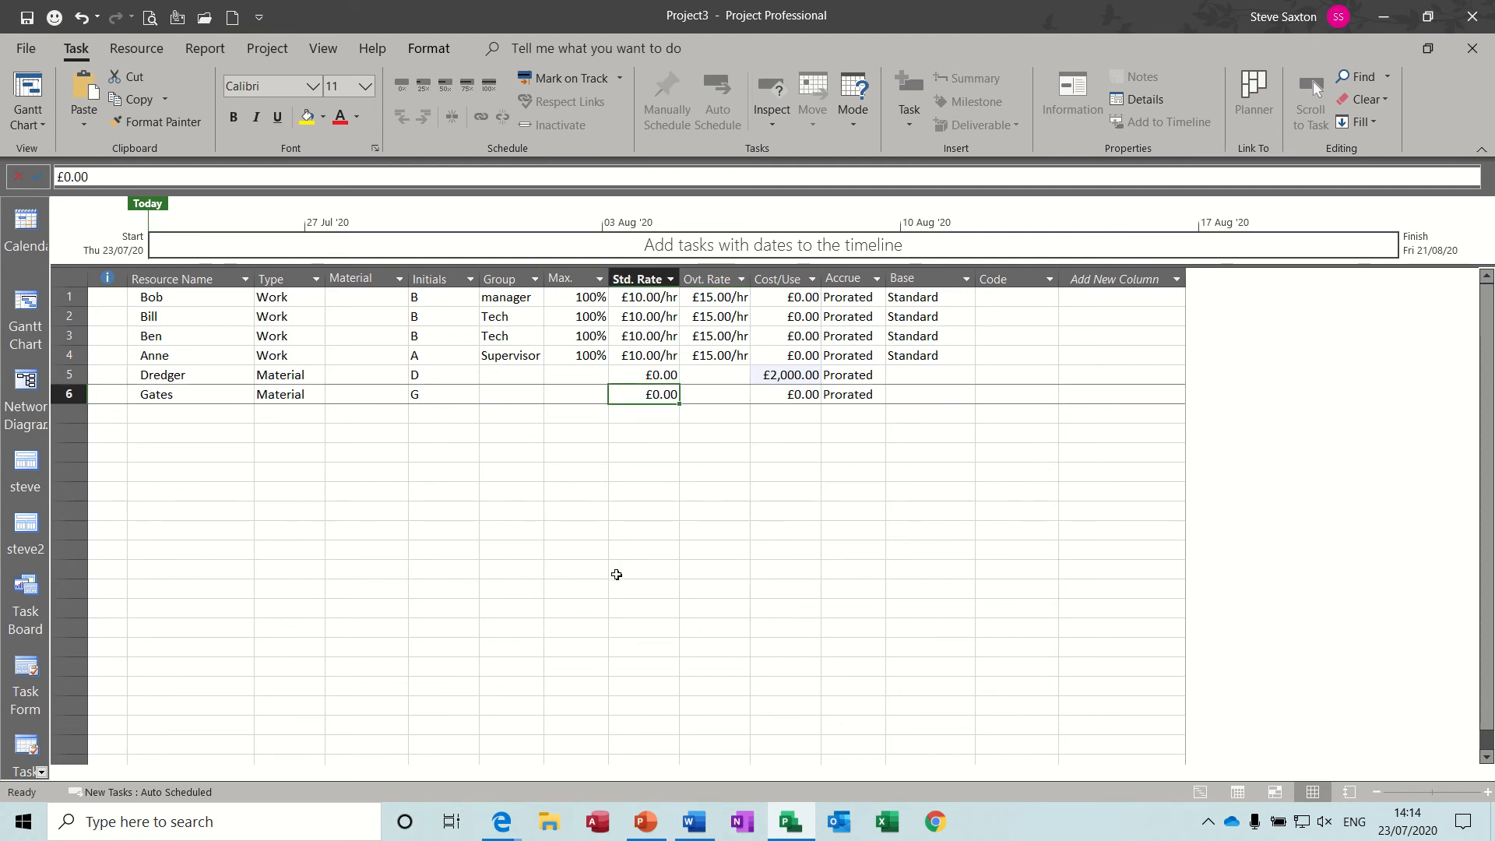
text(500)
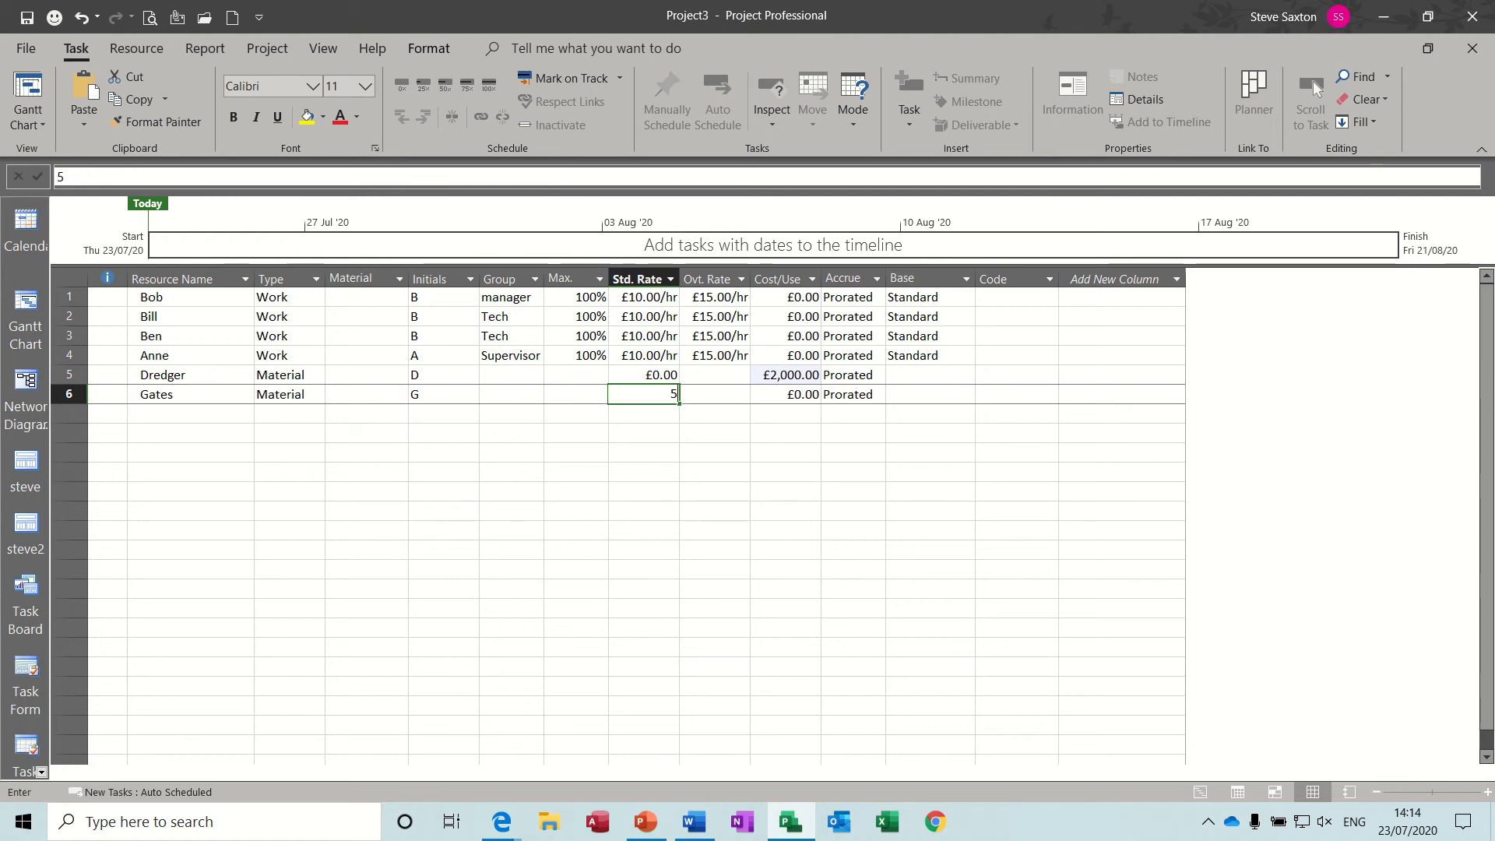
key(Return)
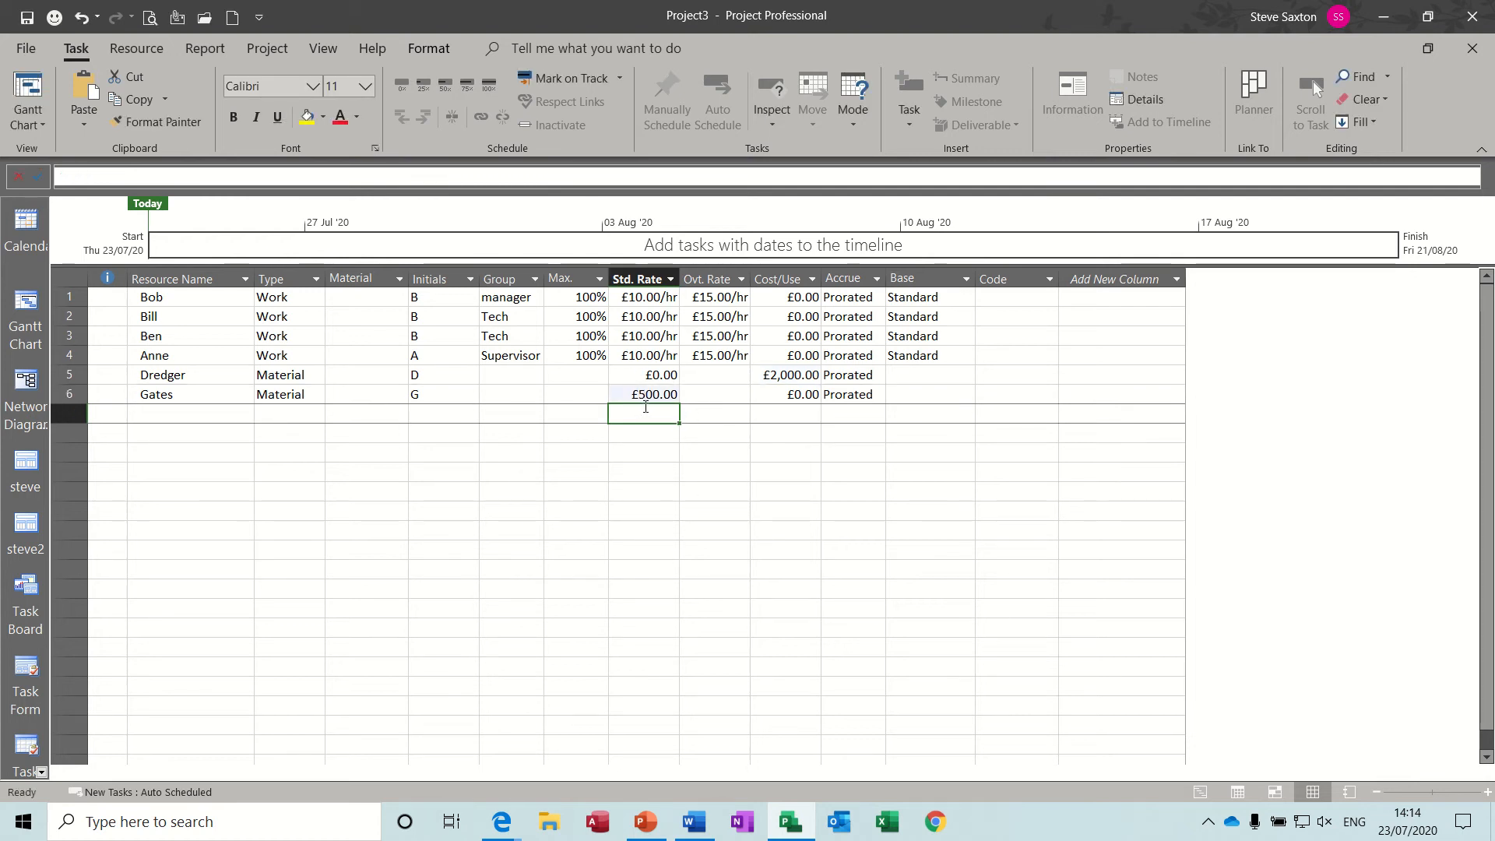
- Look at the base calendar options available for the person in row 1
click(945, 301)
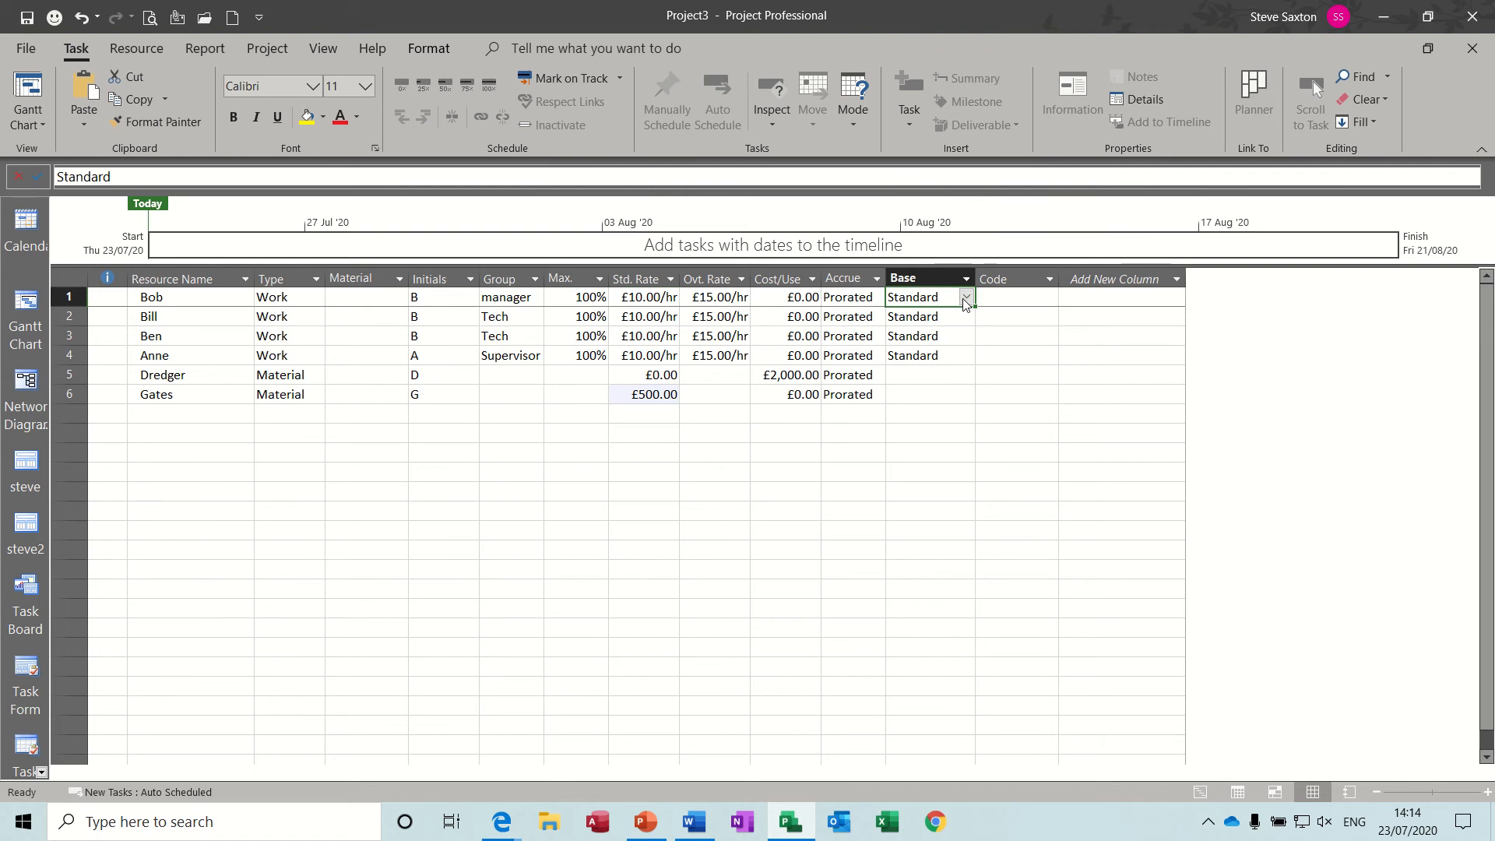
click(966, 298)
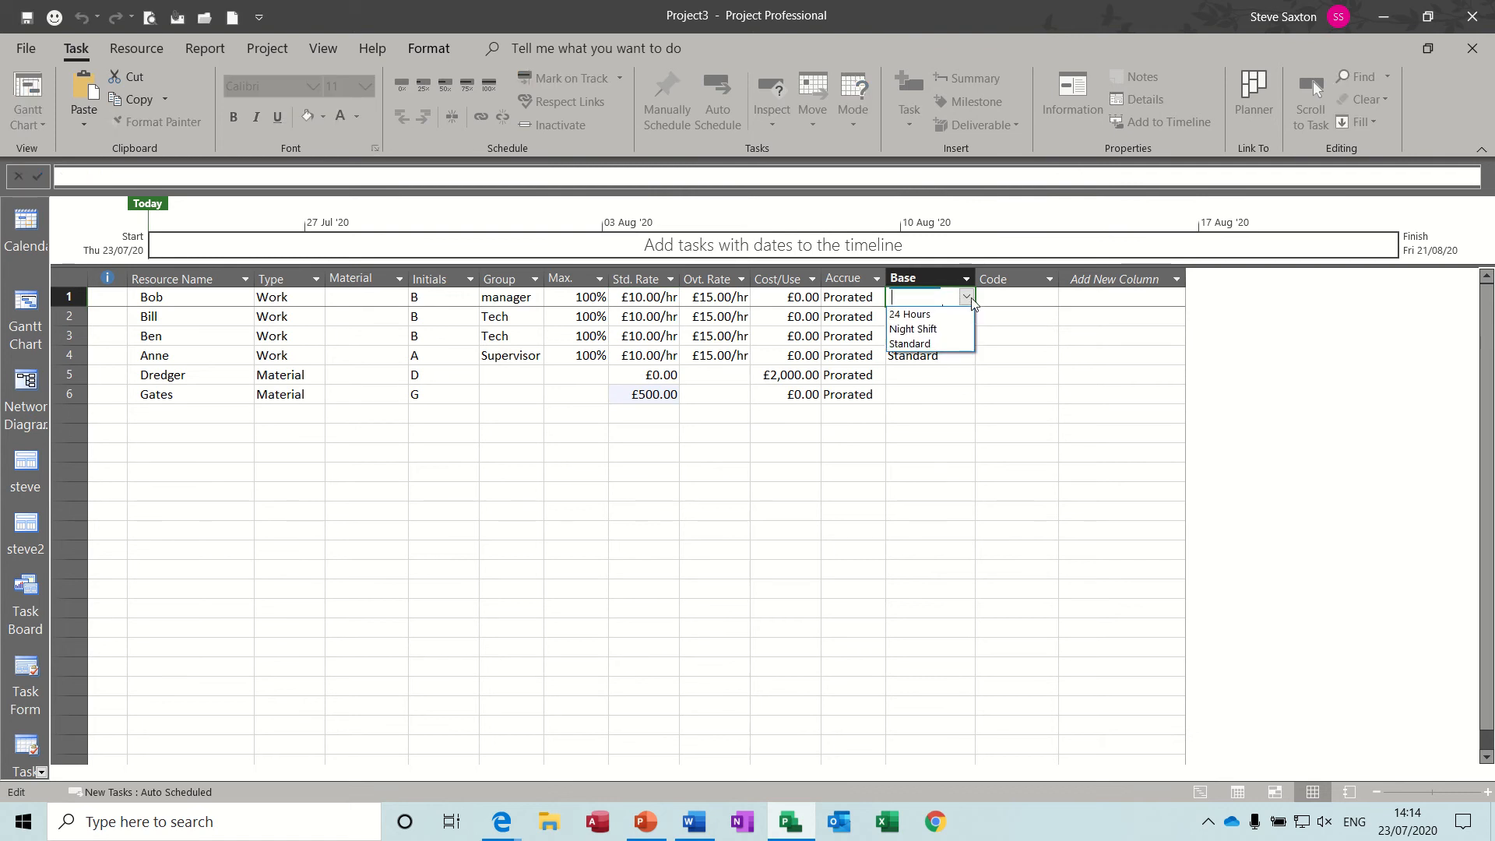
click(970, 302)
click(982, 355)
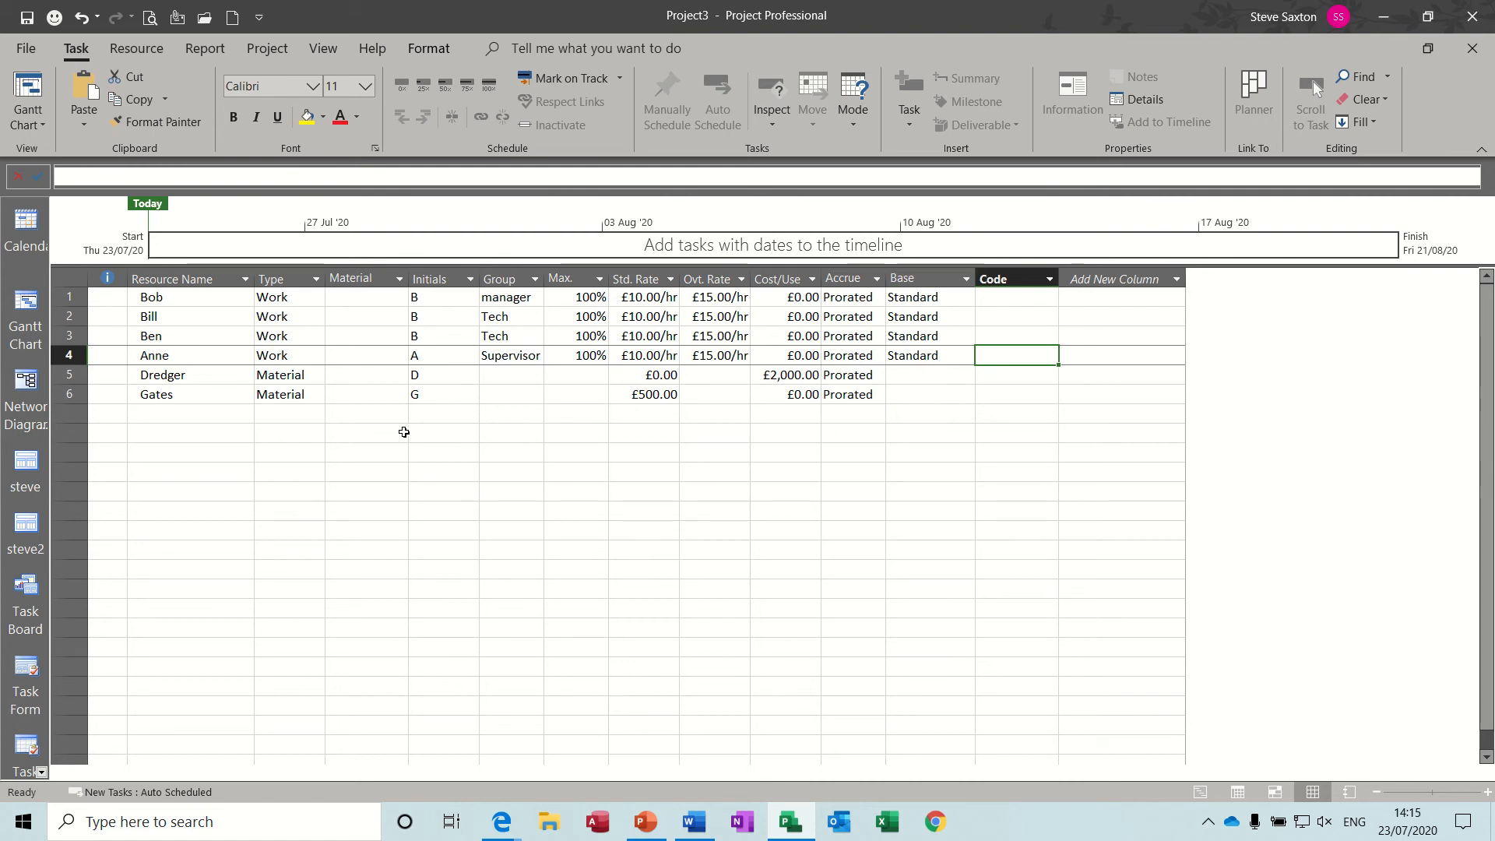
- Return to the Gantt Chart and check the resource names offered for the Map Flood Area task
click(23, 311)
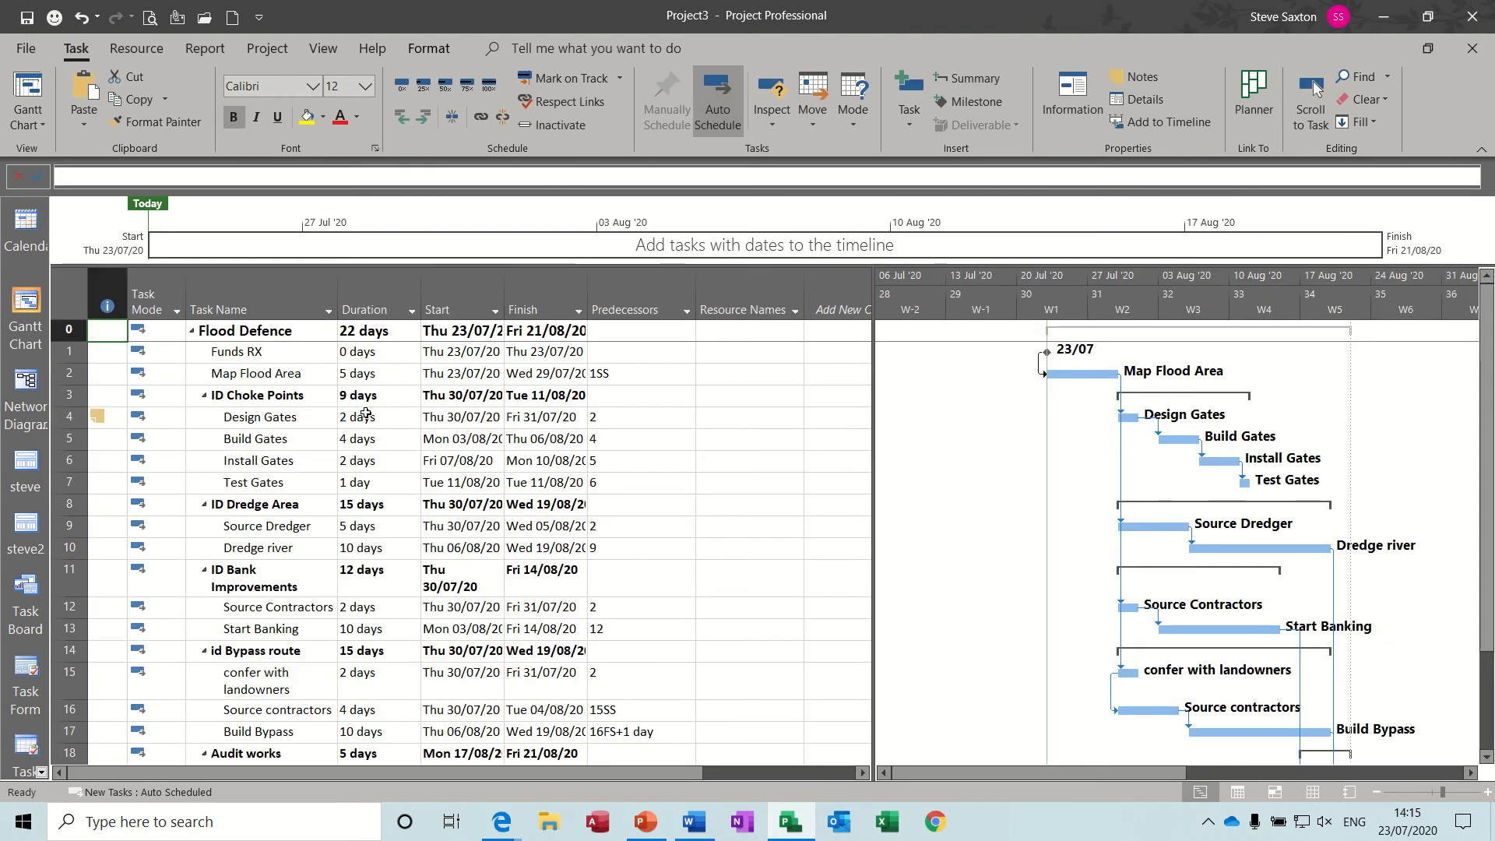
click(740, 373)
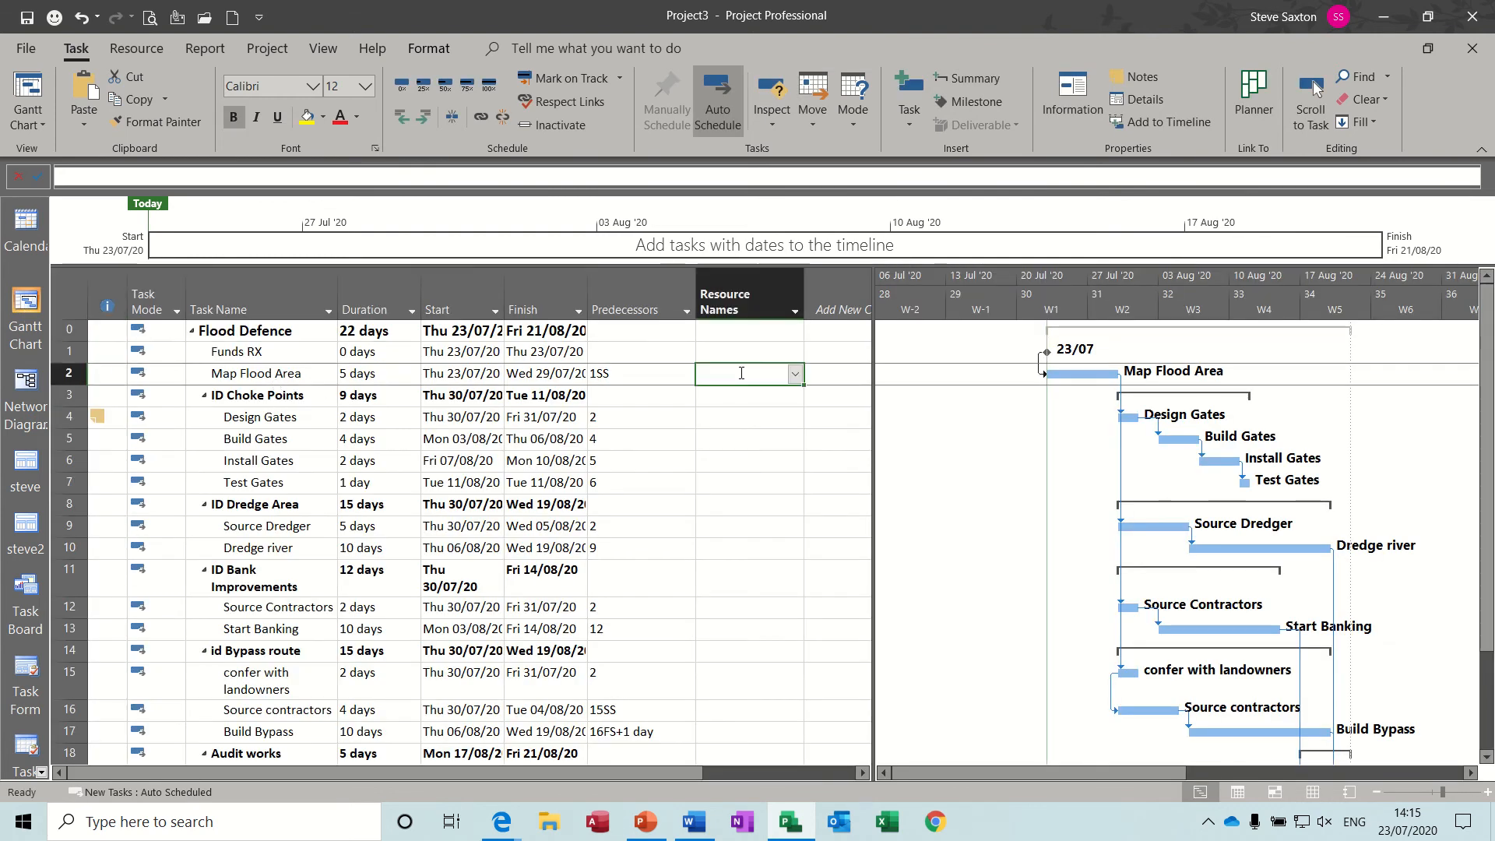
click(794, 376)
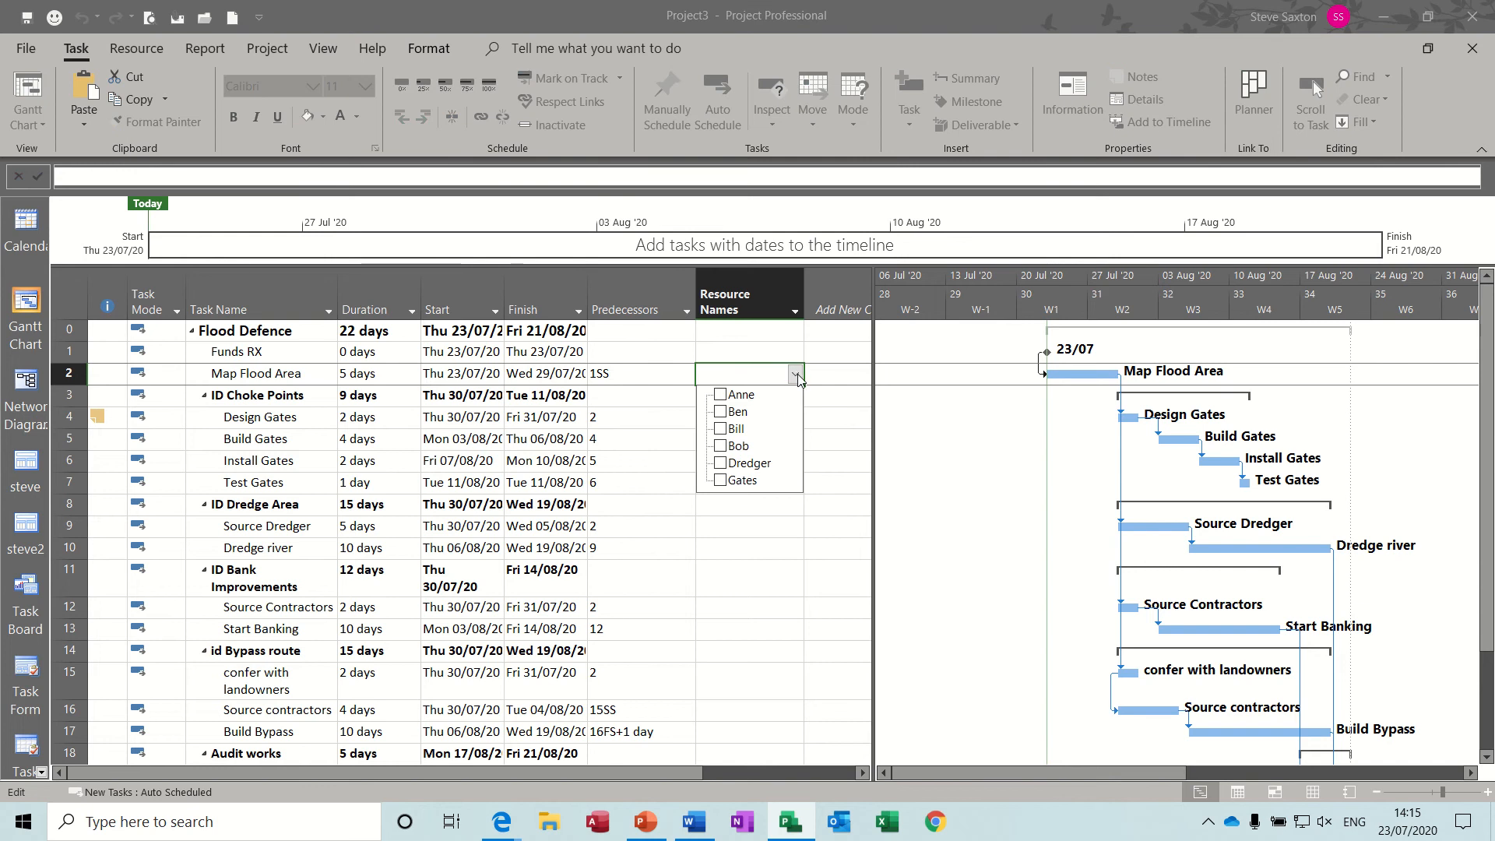
click(795, 375)
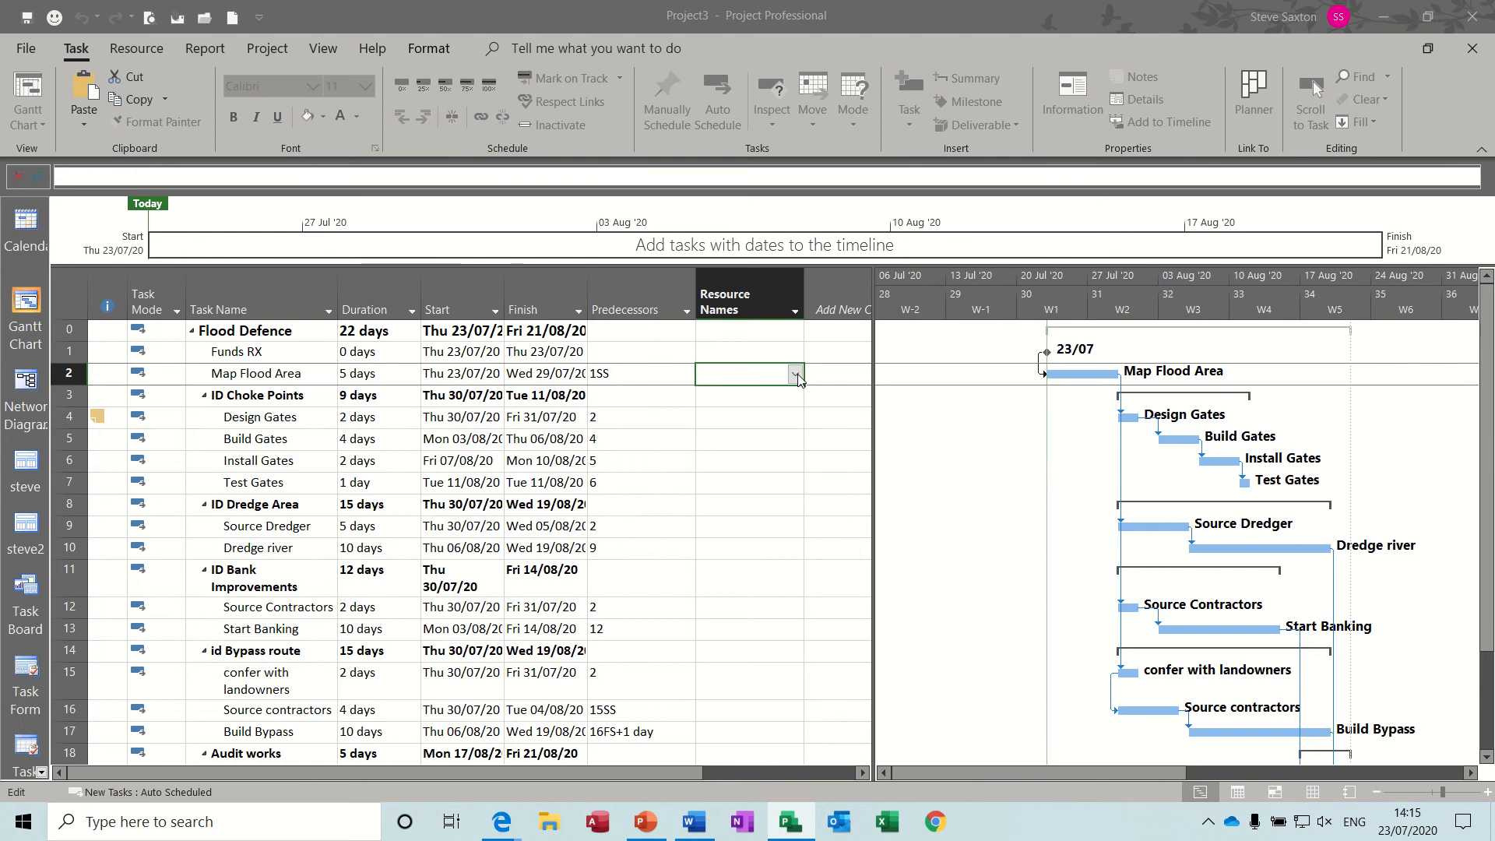
- Open Assign Resources, move the dialog nearer the task table, and assign the supervisor to Map Flood Area
click(139, 49)
click(101, 101)
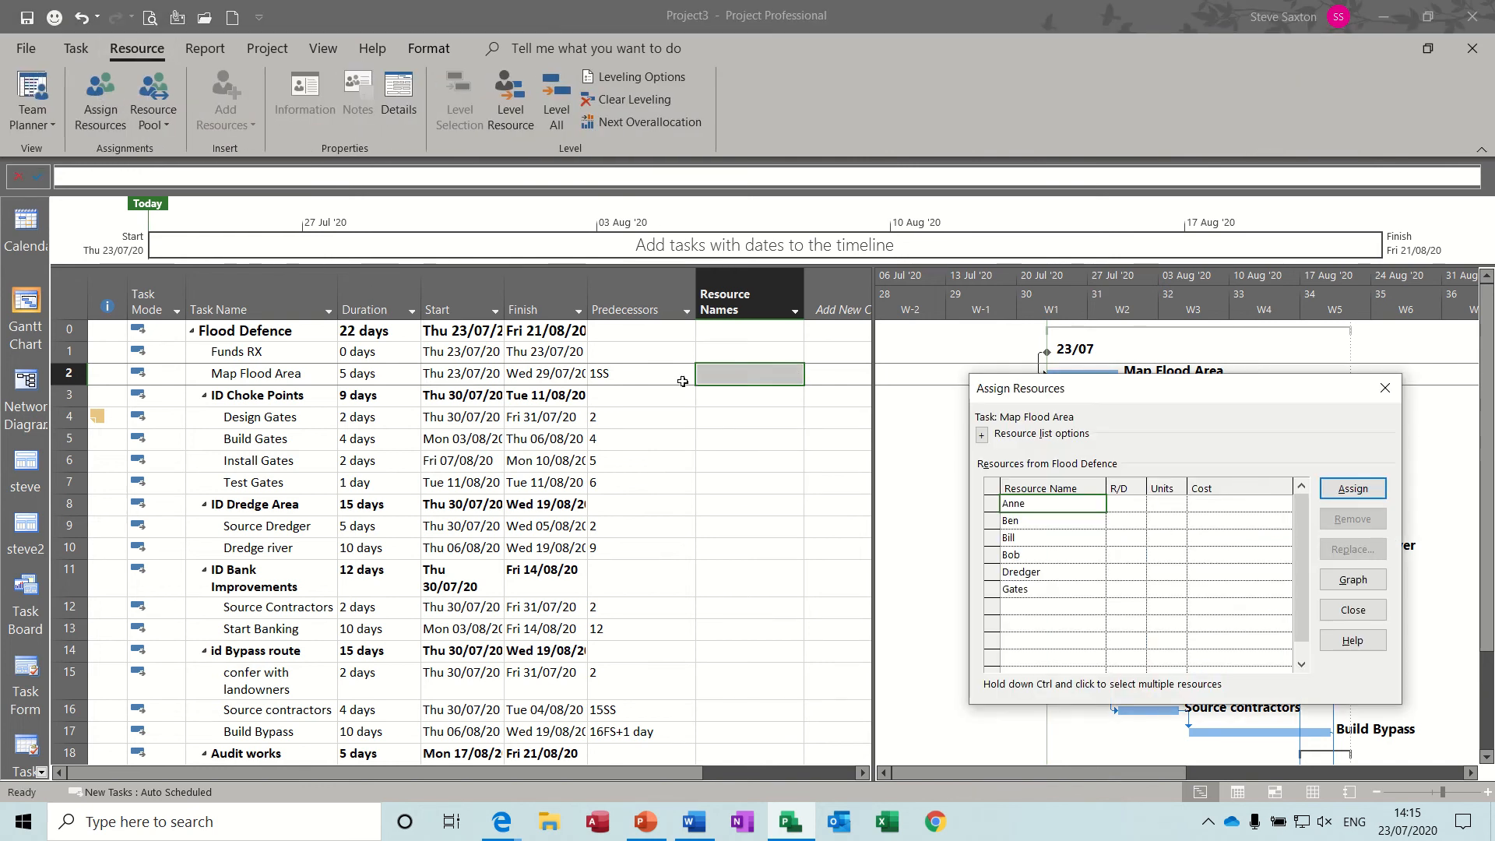
drag(1075, 391, 783, 206)
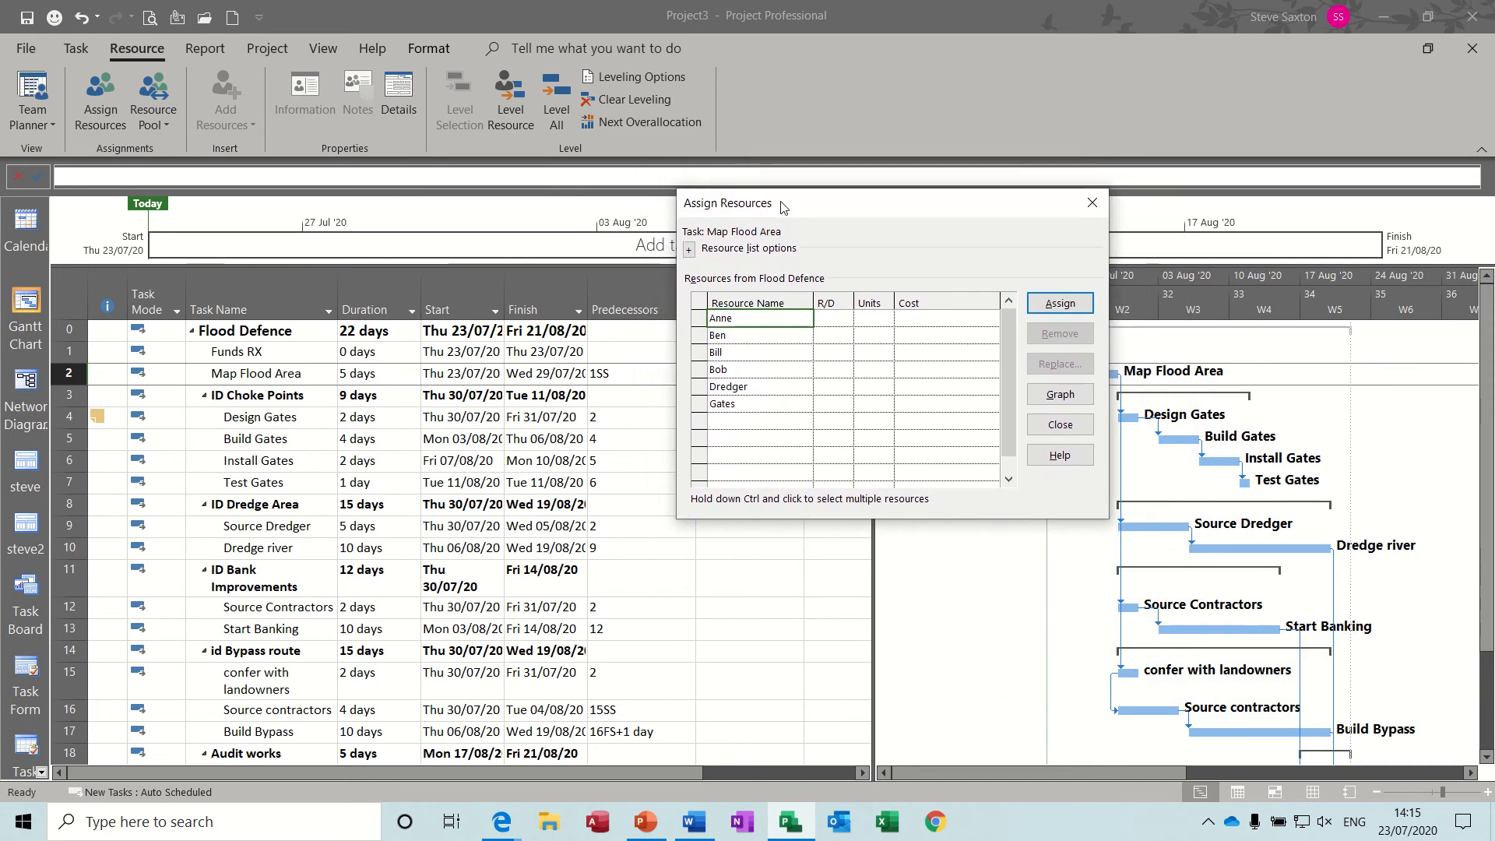
click(236, 373)
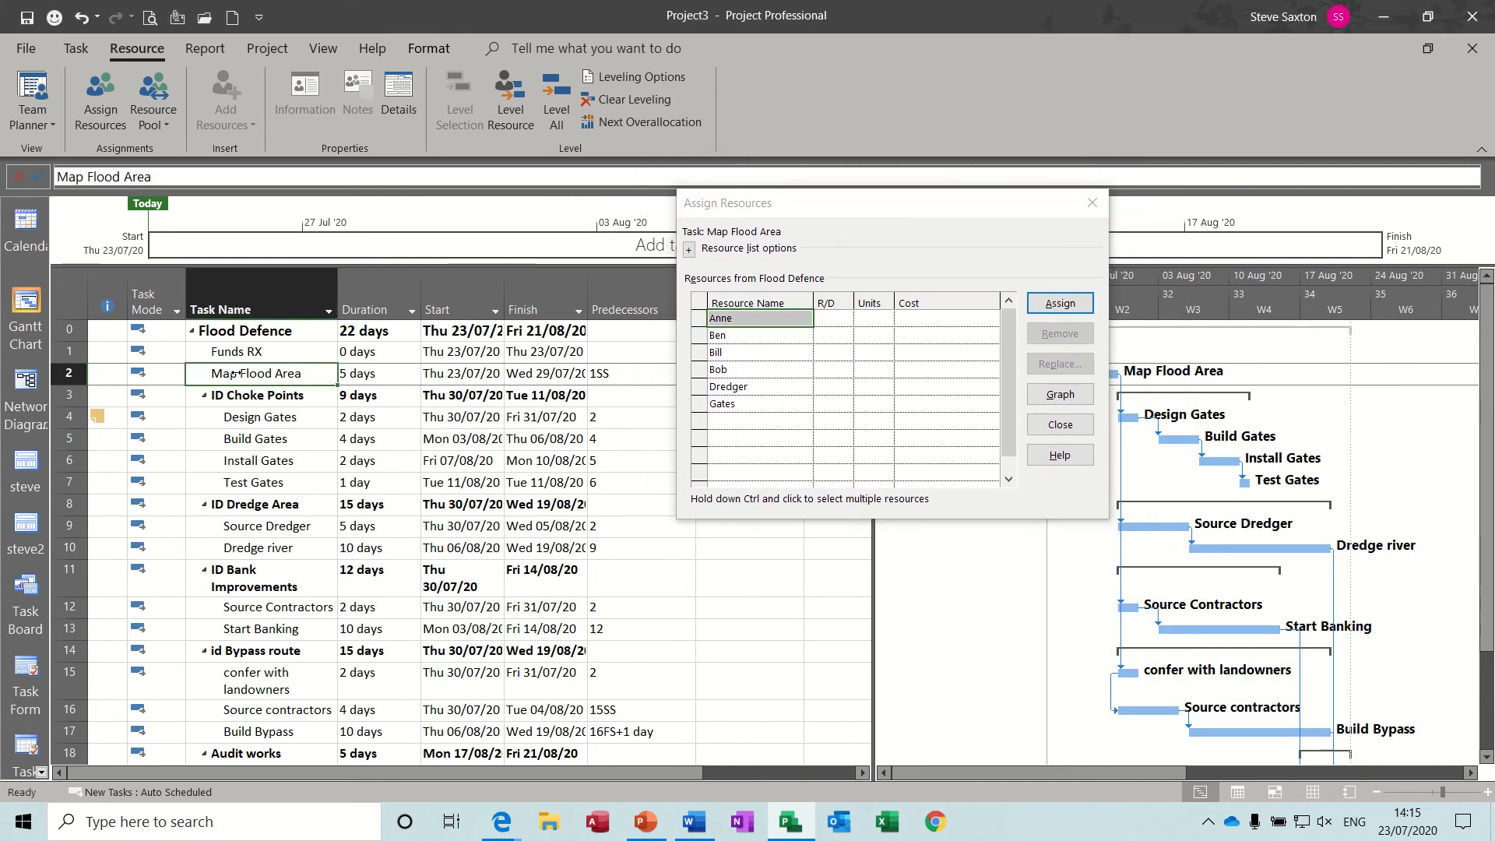
click(1059, 311)
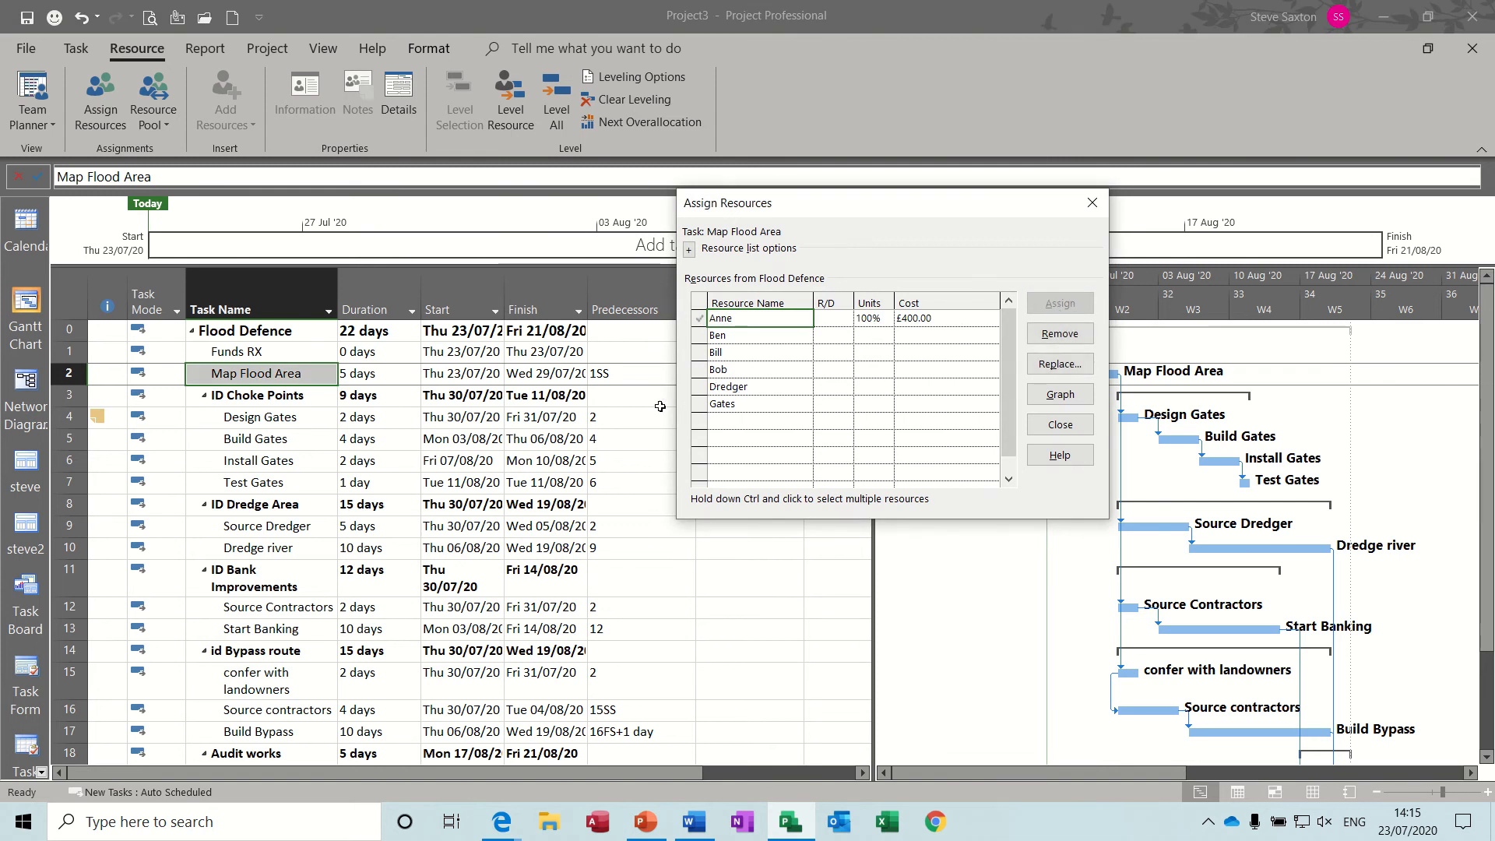
- Assign the second person in the resource list to the Design Gates task
click(295, 421)
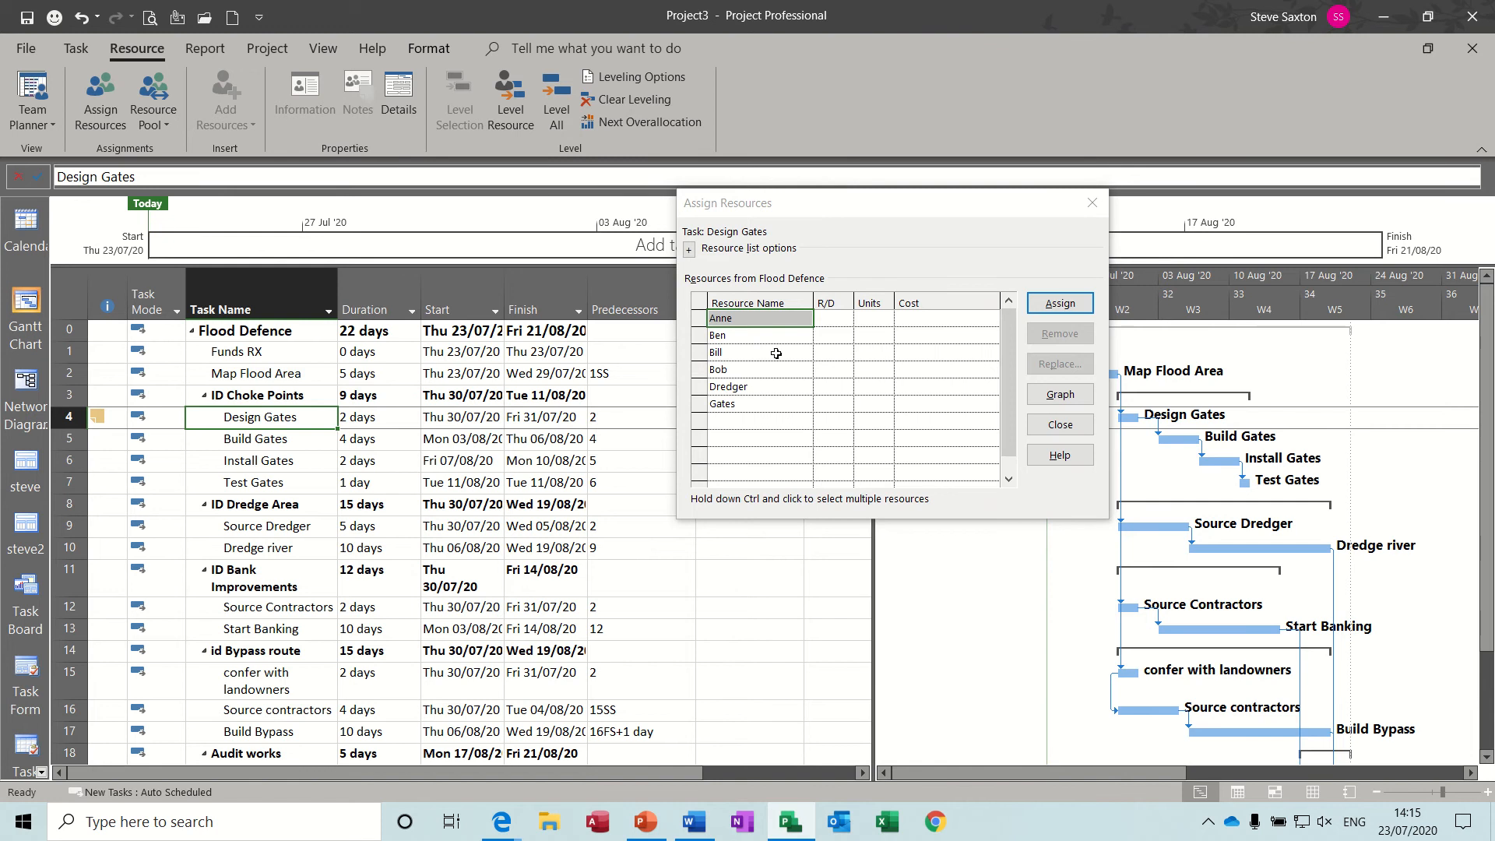
click(755, 336)
click(1059, 302)
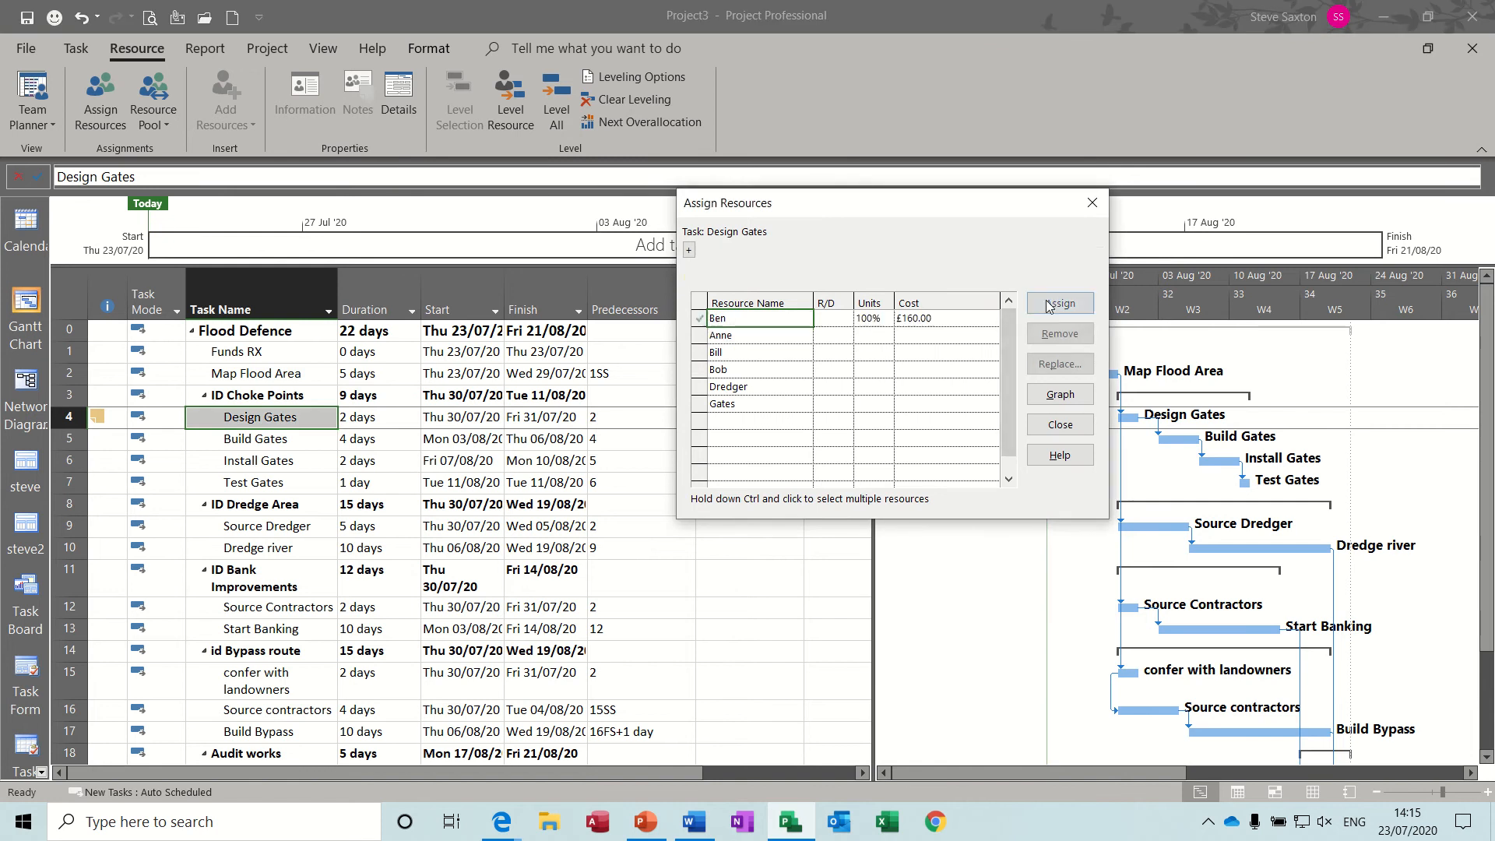
- Assign the third person in the resource list to the Build Gates task
click(248, 442)
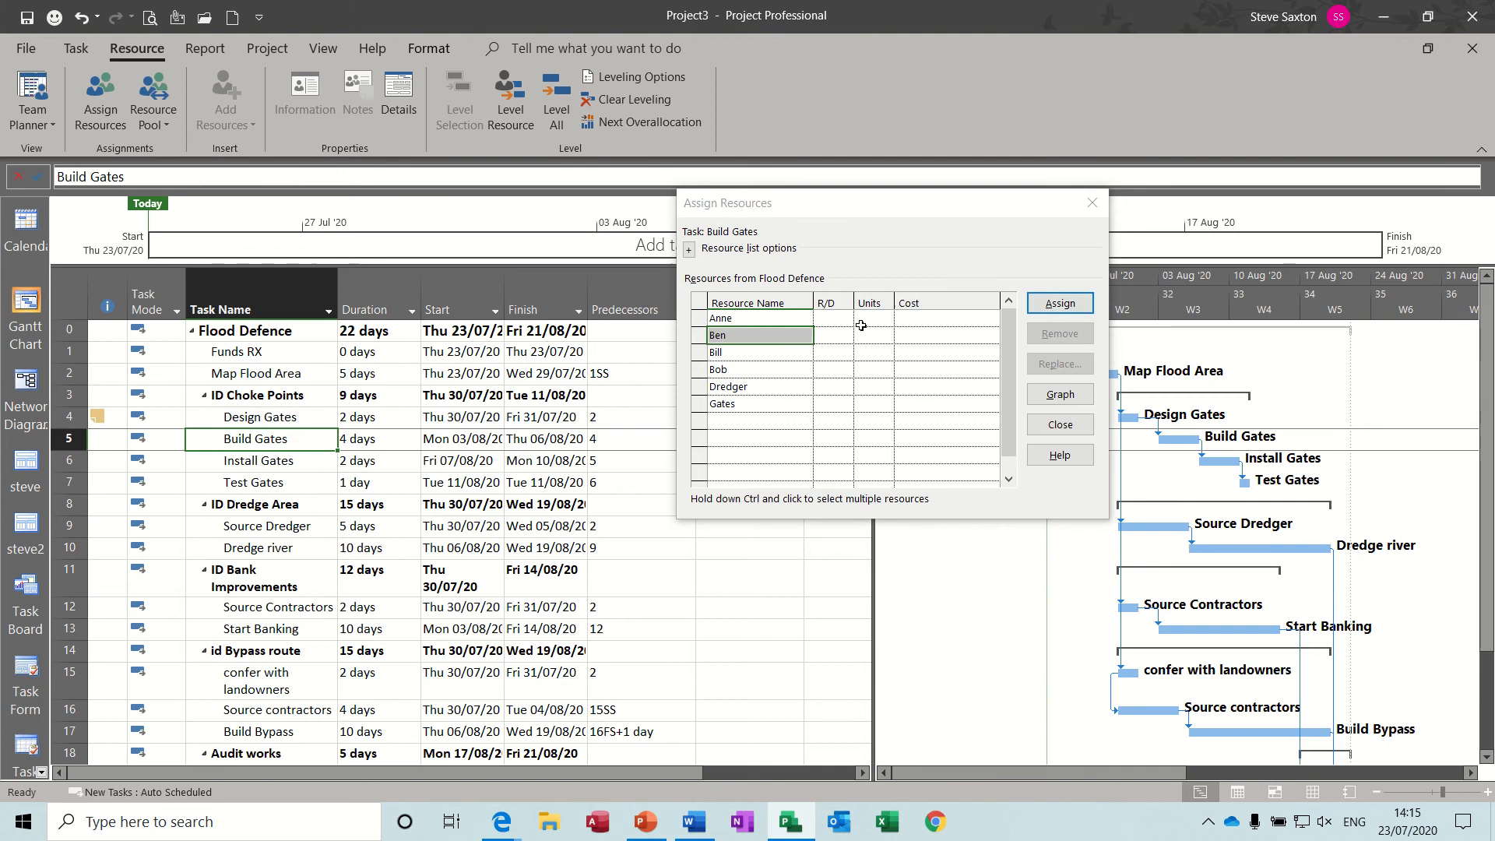
click(778, 357)
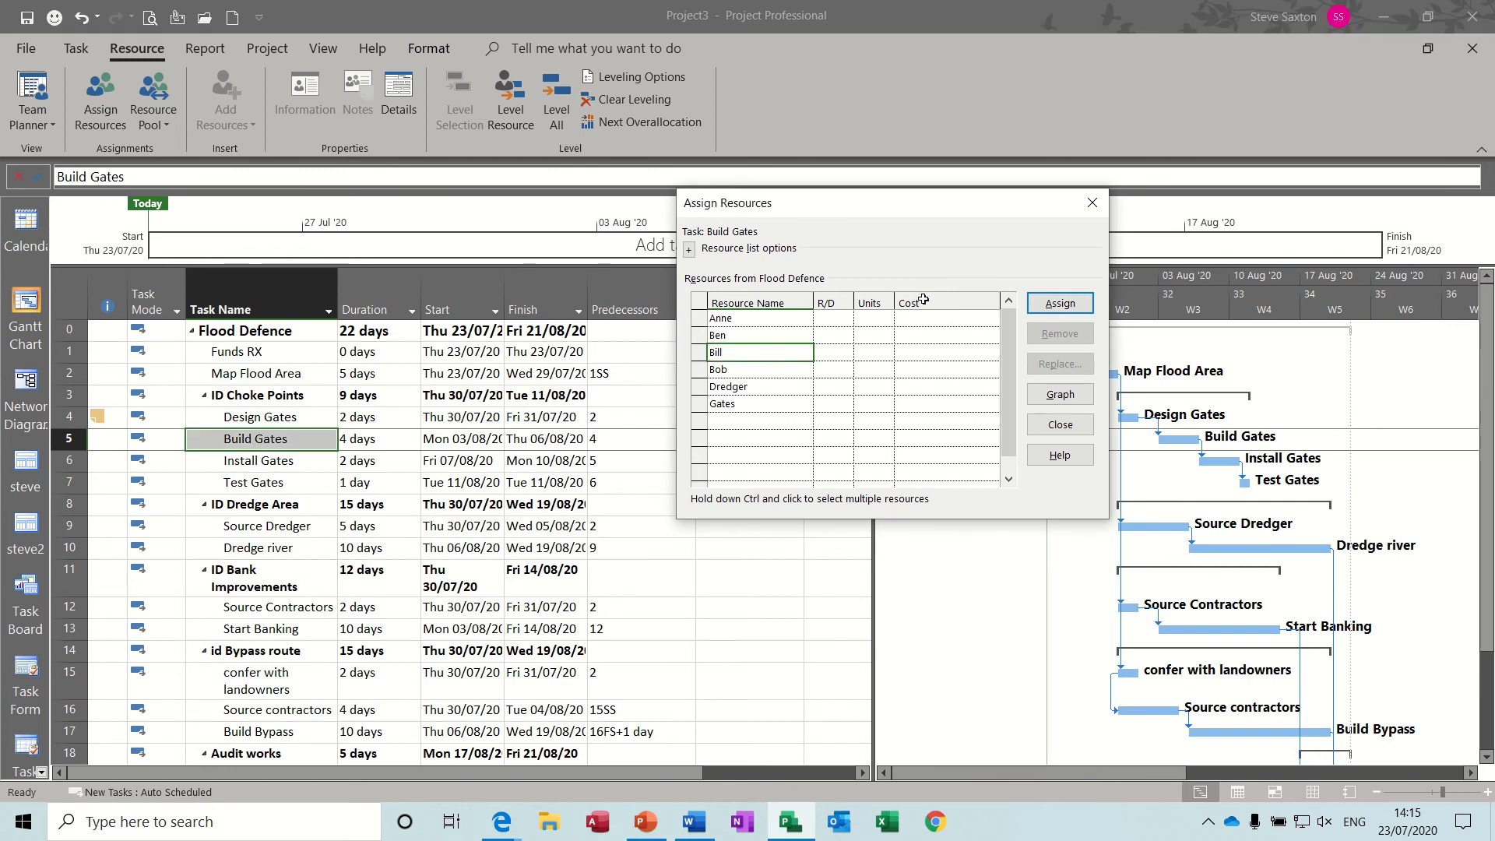
click(1050, 305)
- Assign the second and third people in the resource list to Install Gates, and the second person alone to Test Gates
click(300, 460)
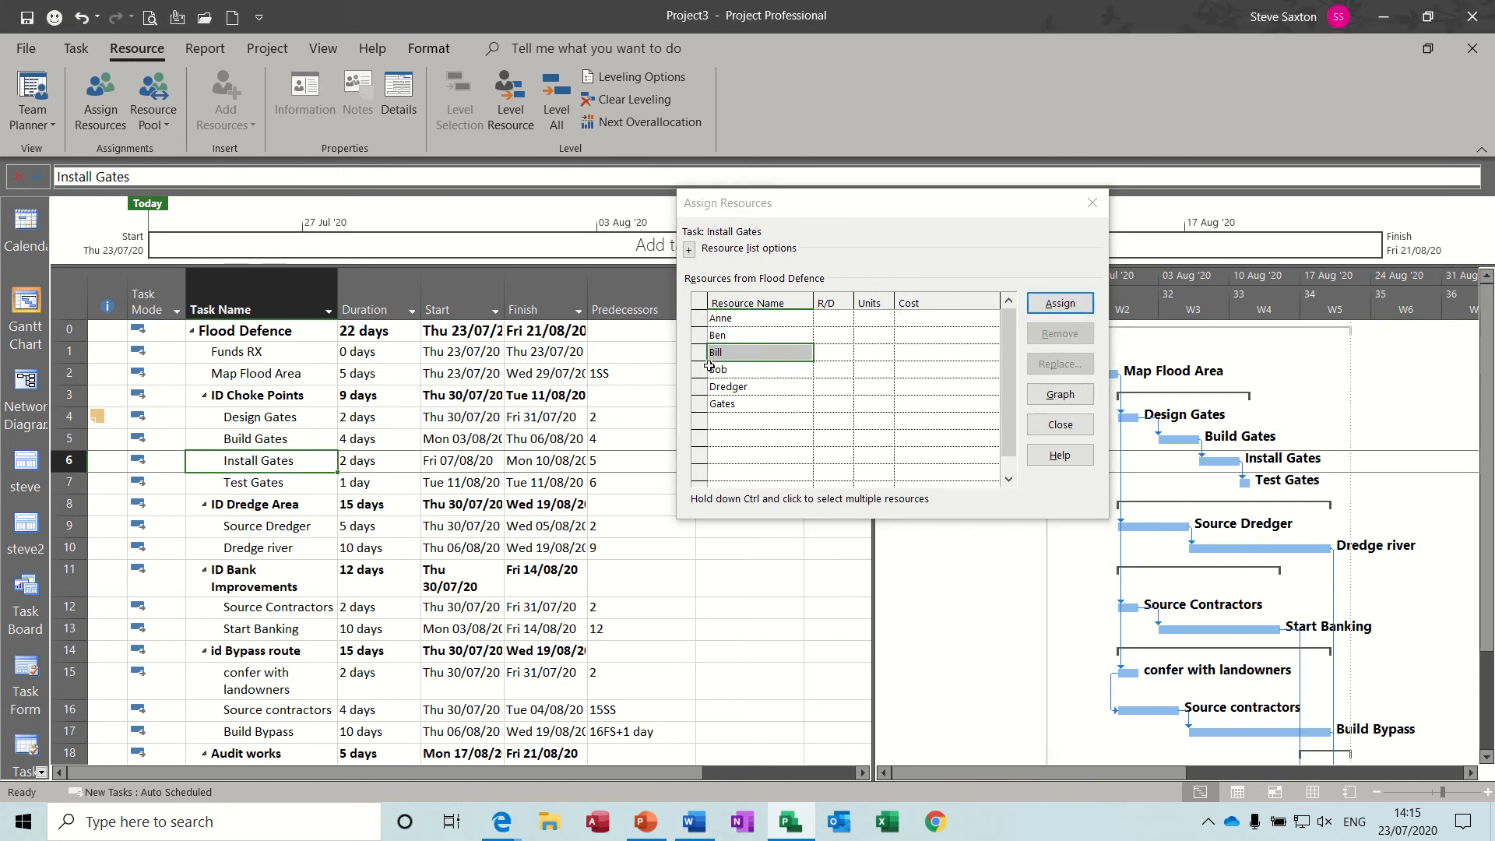
click(754, 337)
drag(754, 337, 754, 347)
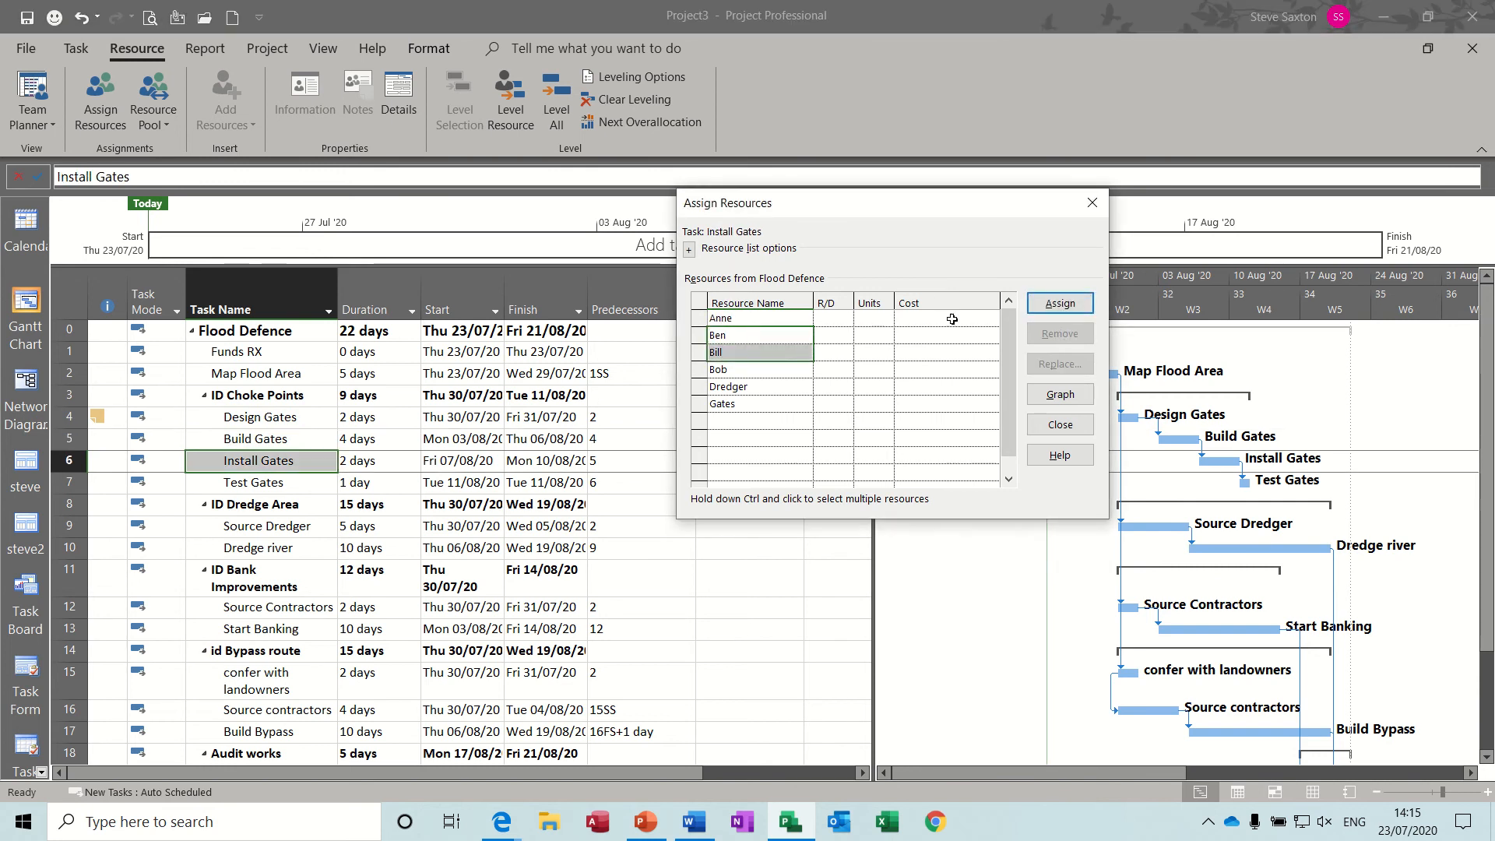
click(1059, 303)
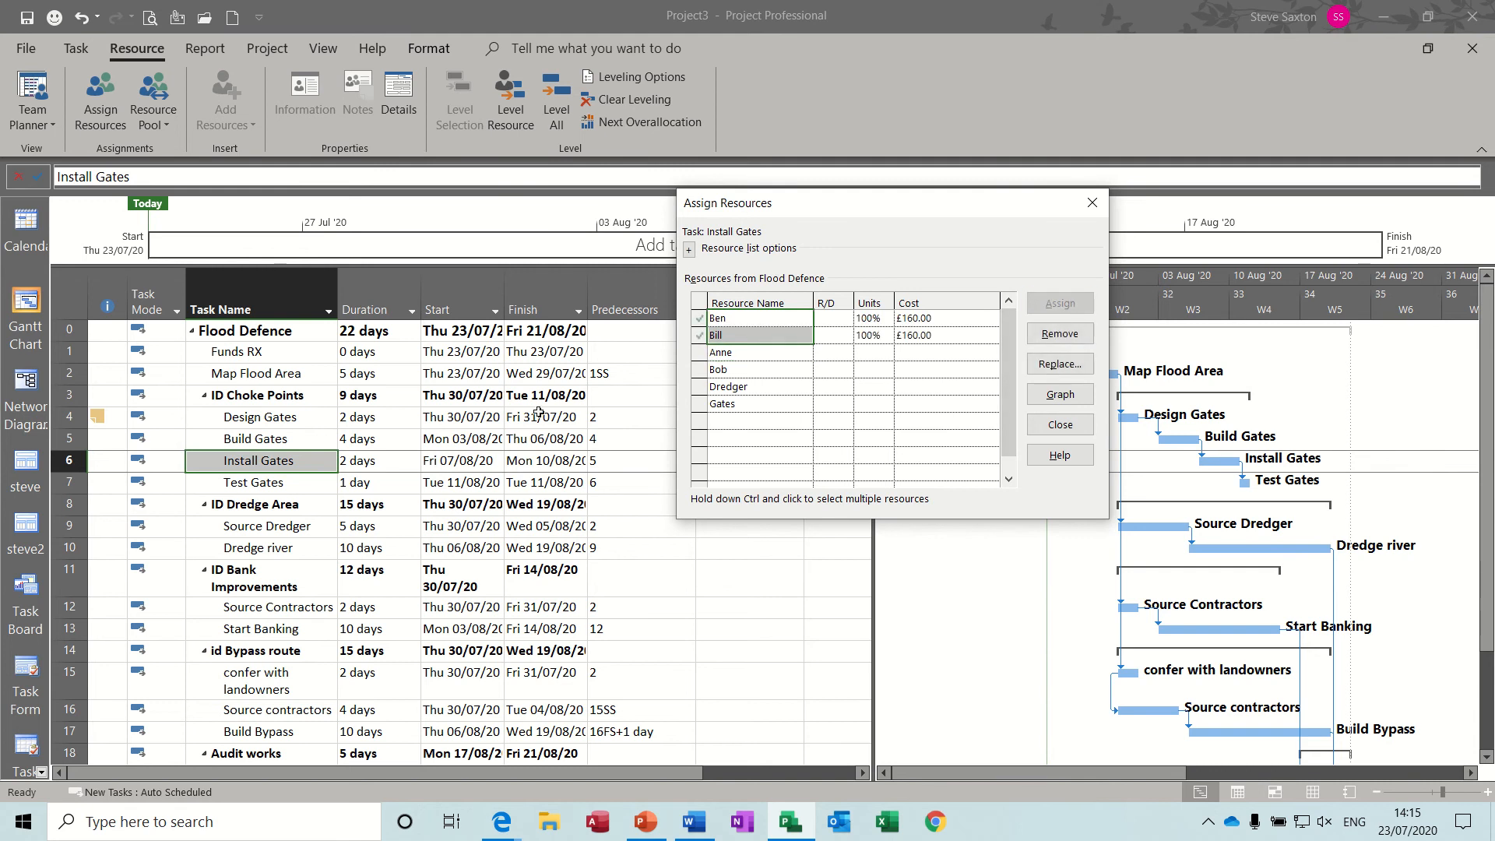
click(269, 481)
click(755, 336)
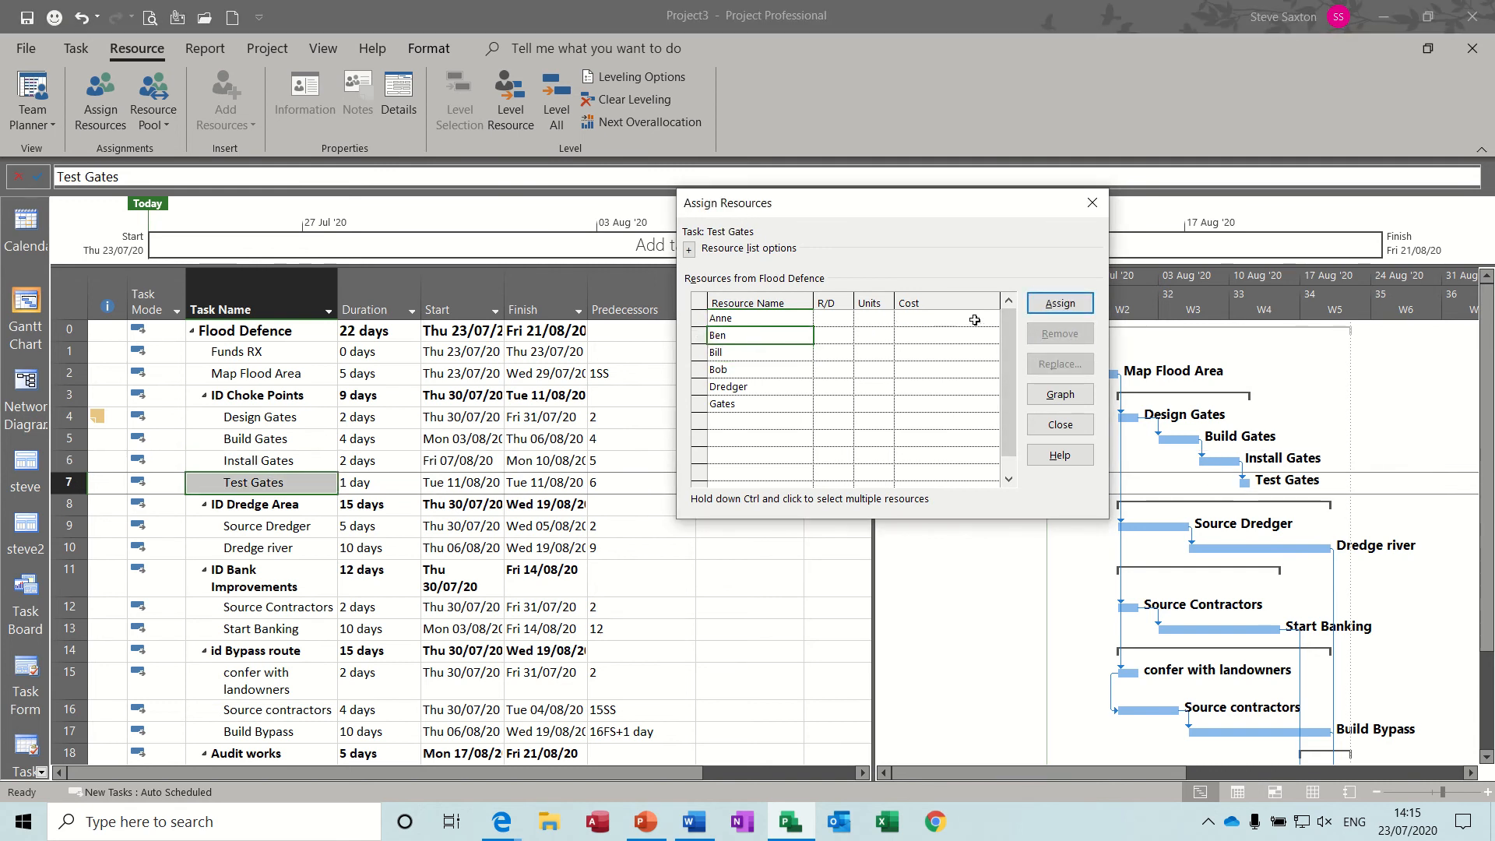
click(1060, 303)
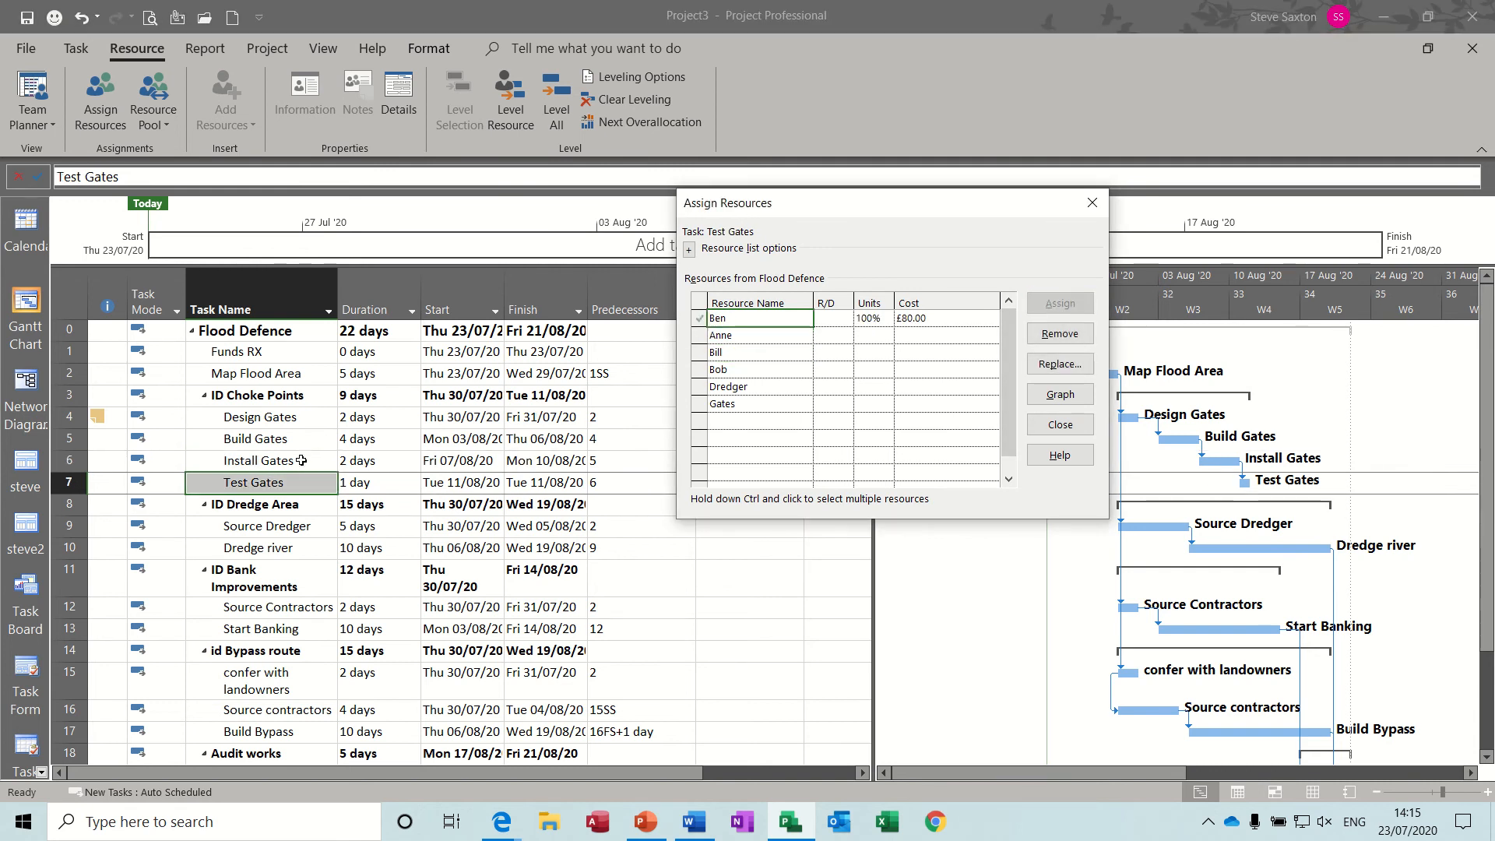
- Add the Gates material resource to the Build Gates task and set its units to 5
click(290, 440)
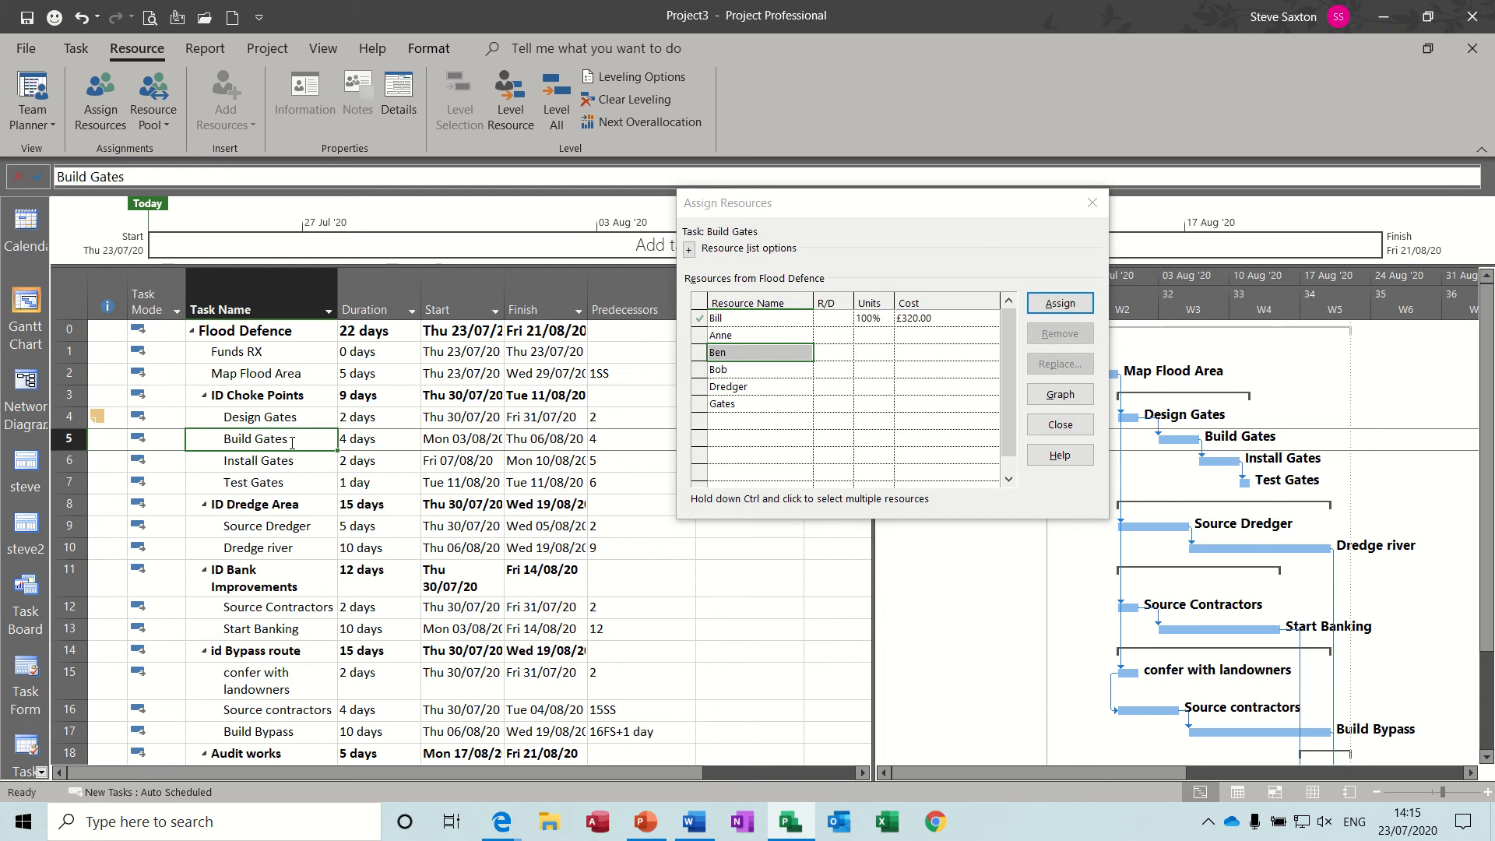
click(730, 403)
click(1061, 305)
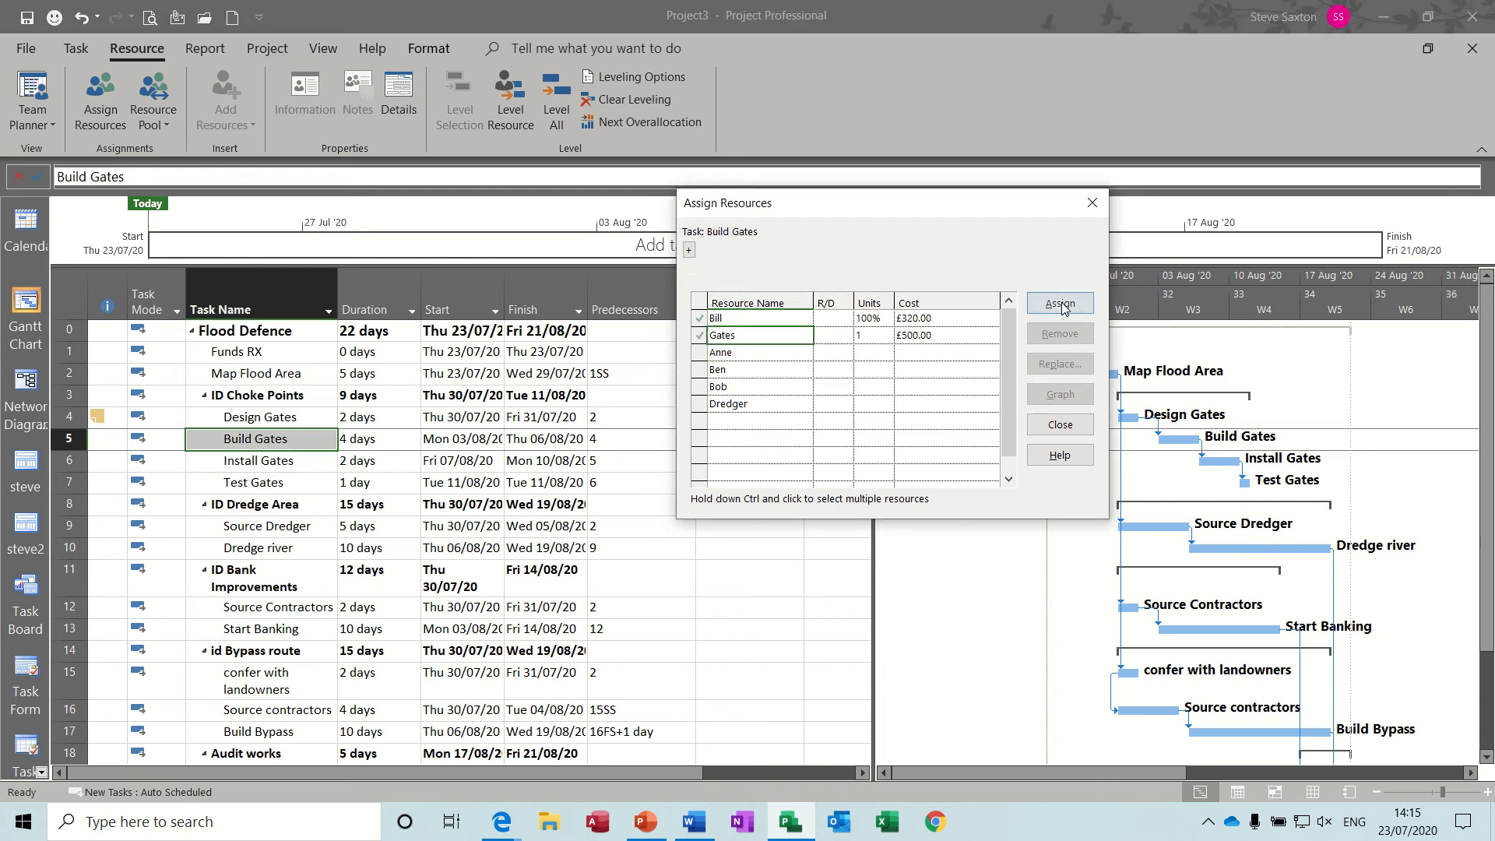
click(882, 338)
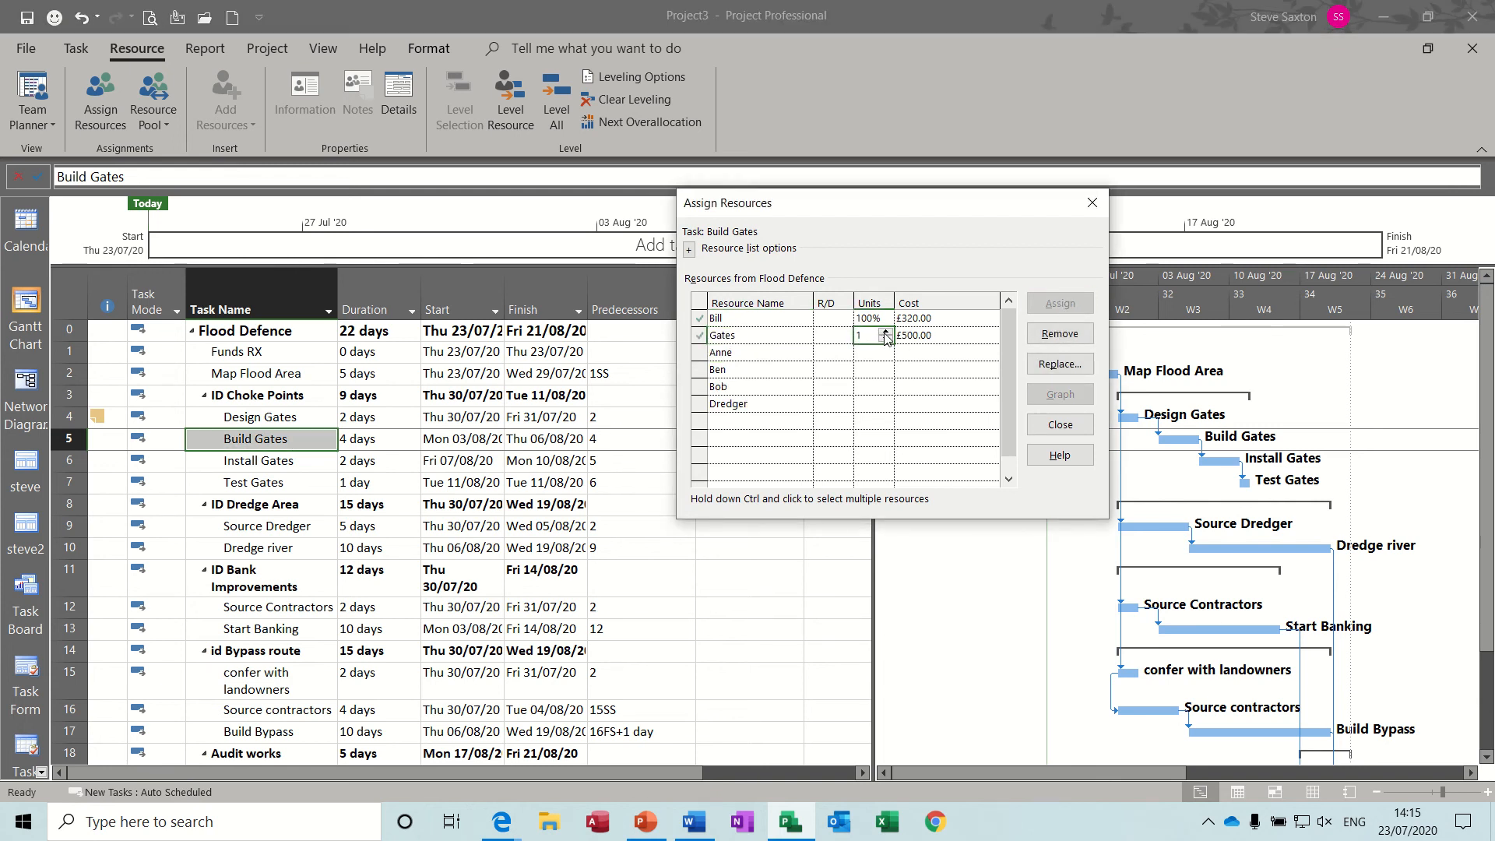
text(5)
key(Return)
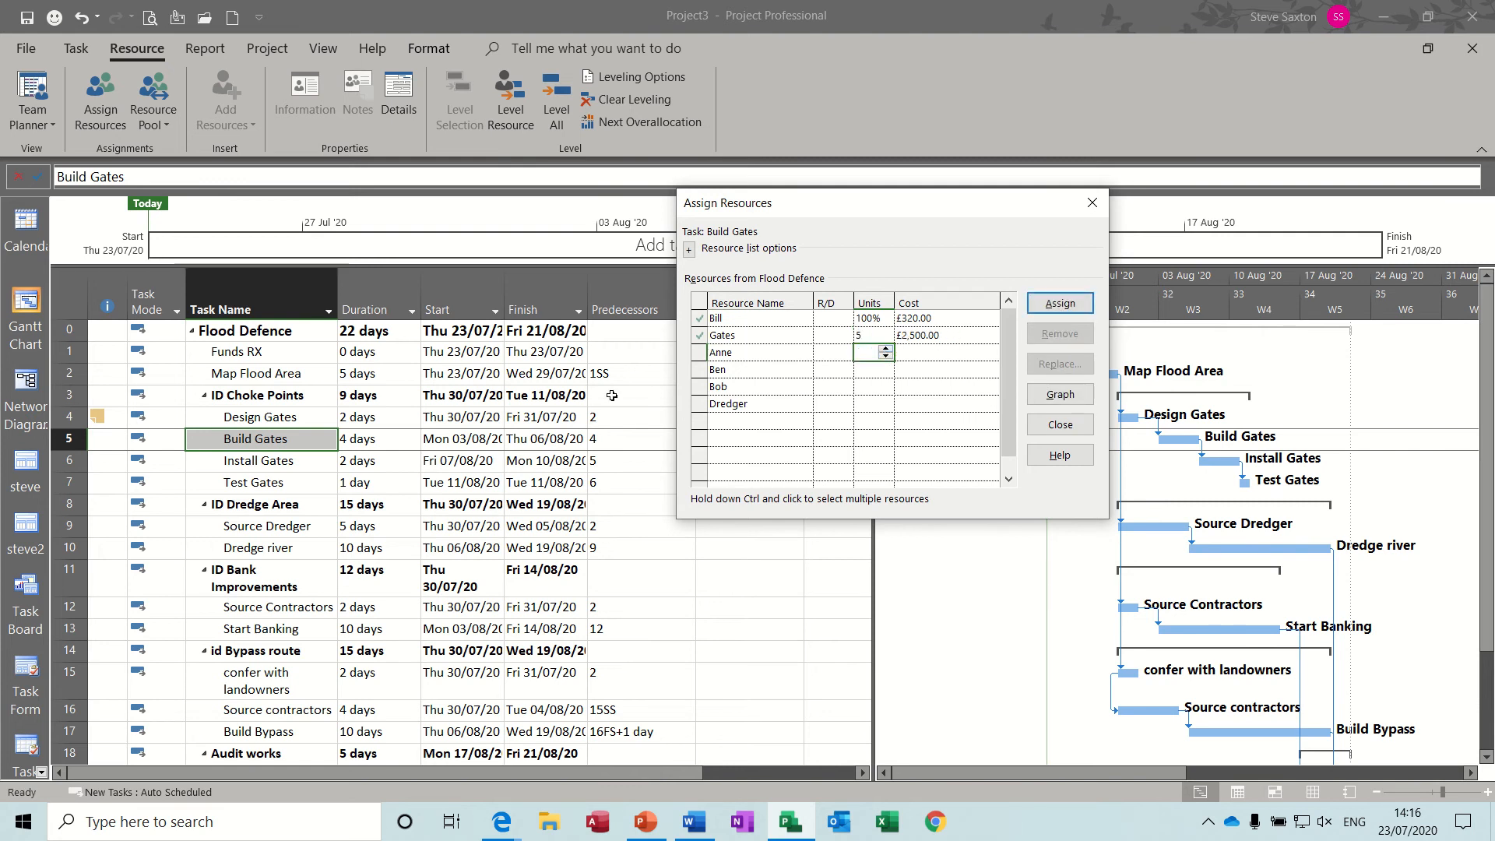
- Assign the fourth person in the resource list to Source Dredger, and that same person plus the Dredger resource to Dredge river
click(288, 530)
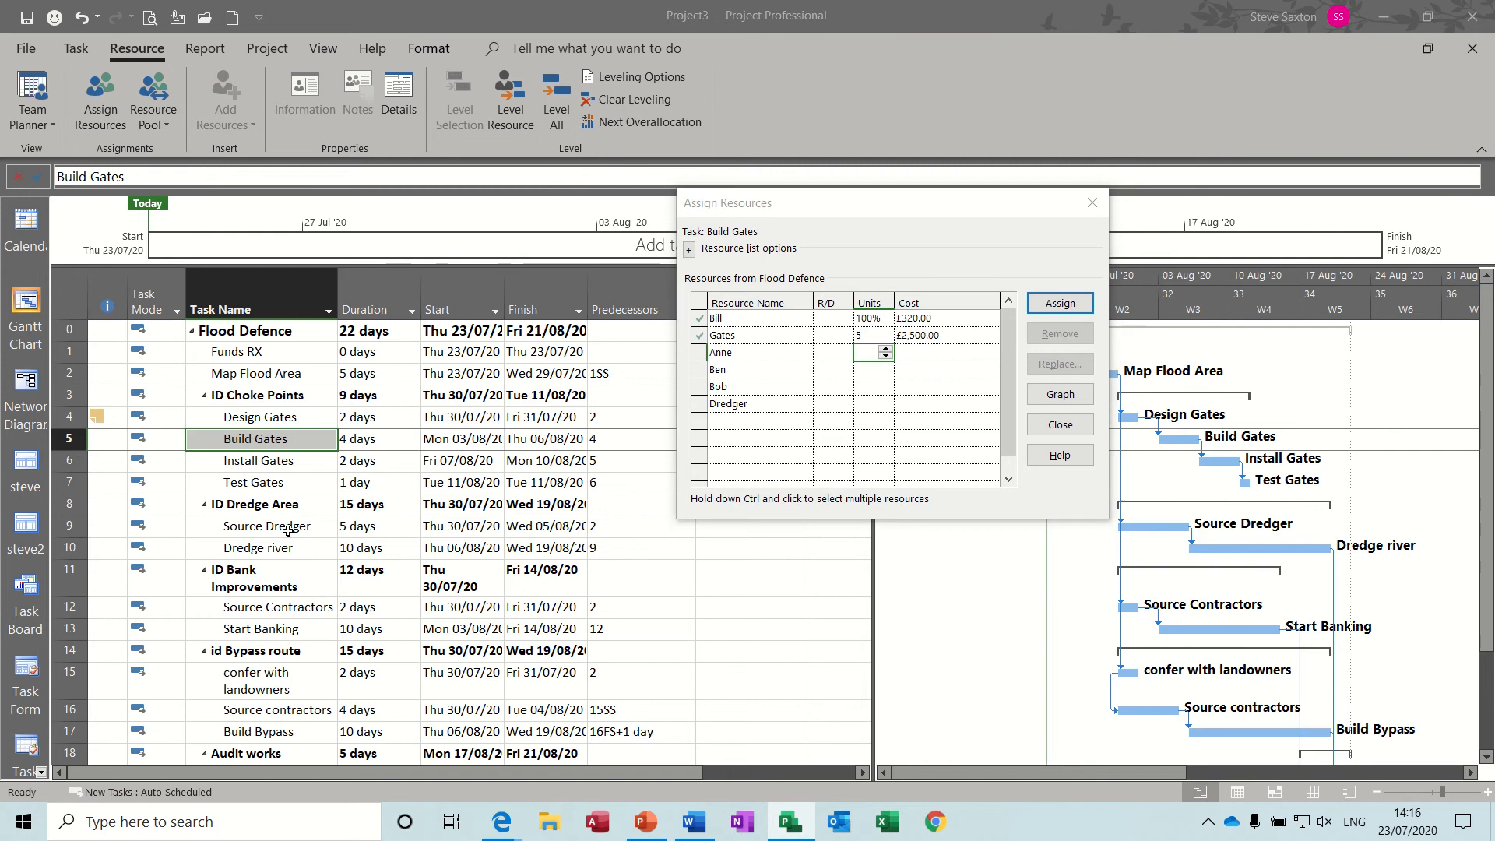
click(733, 372)
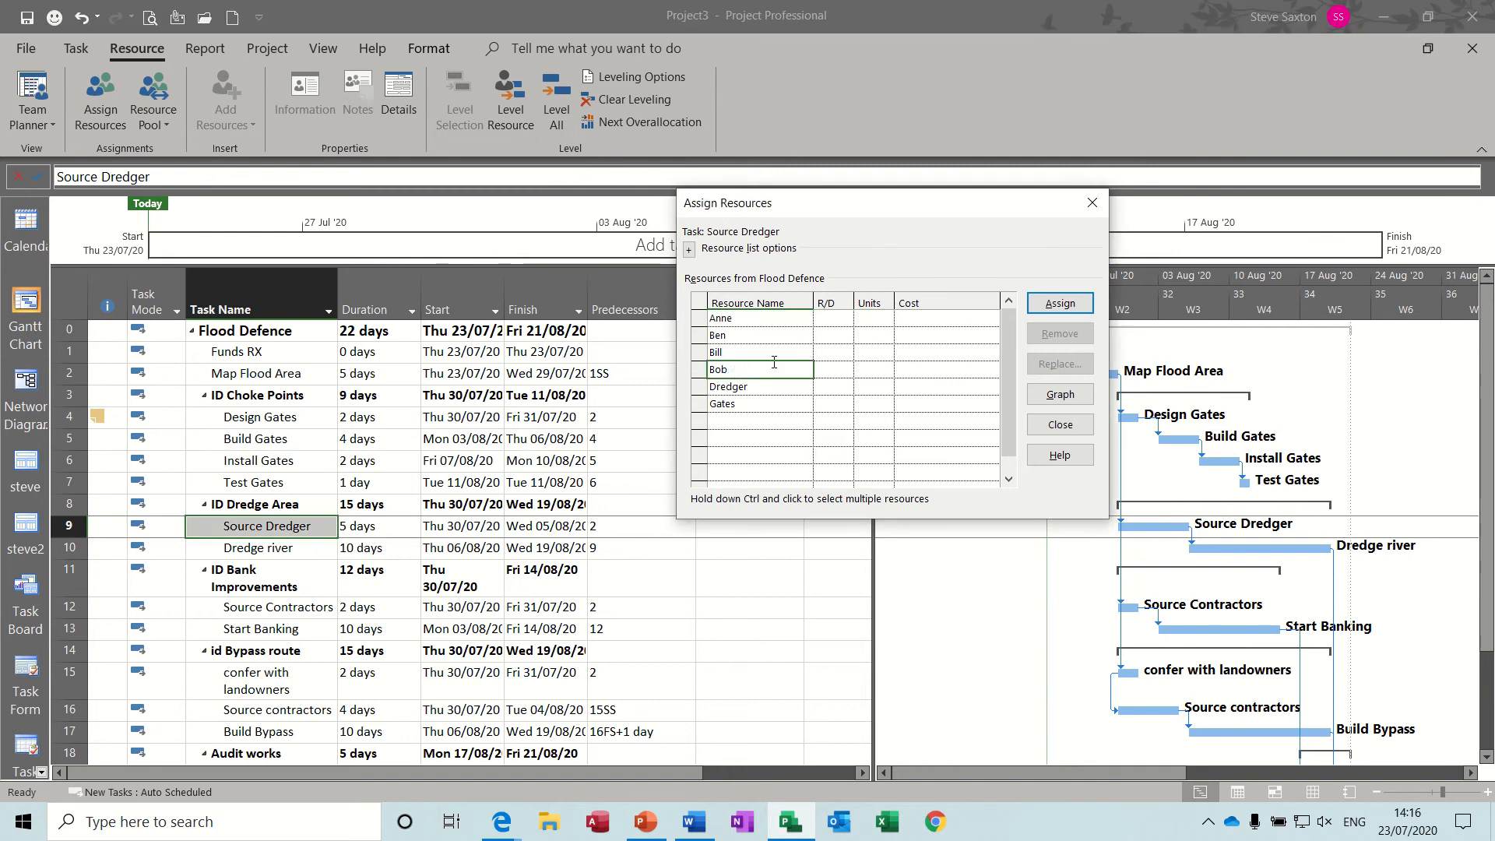
click(1060, 302)
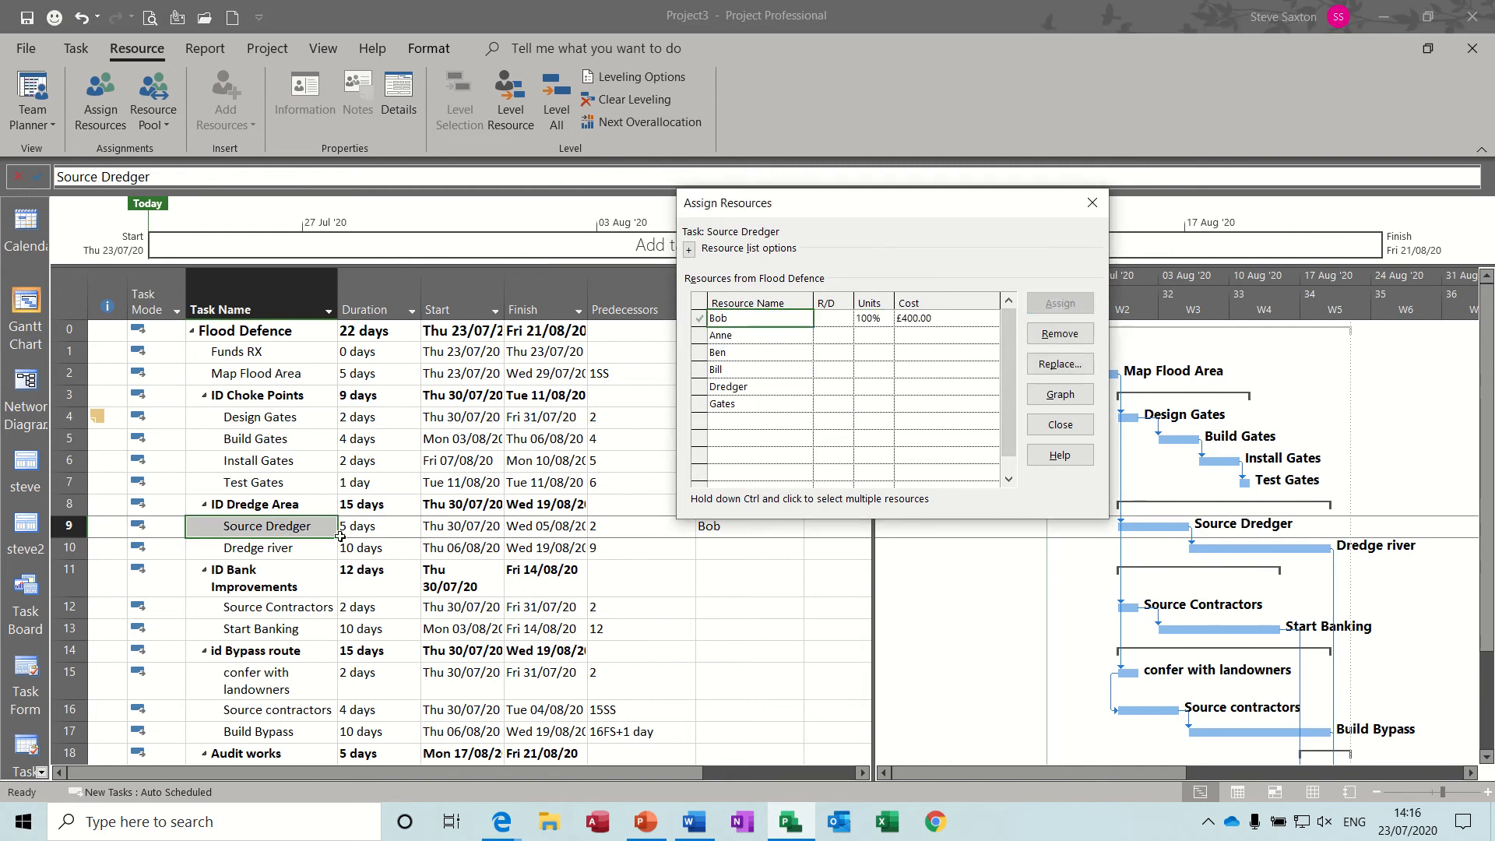
click(314, 547)
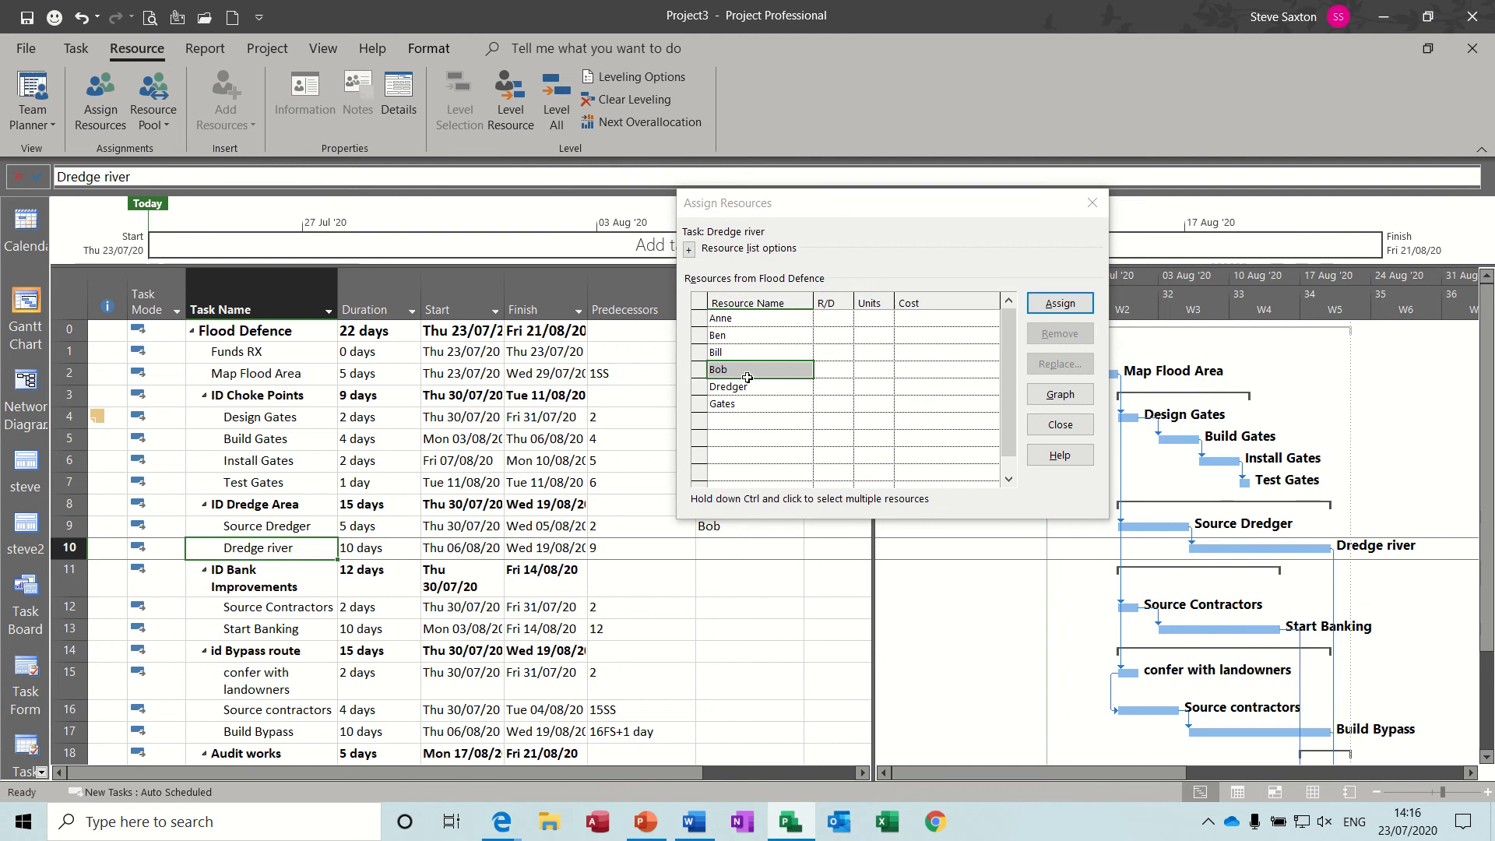
click(1059, 303)
click(747, 386)
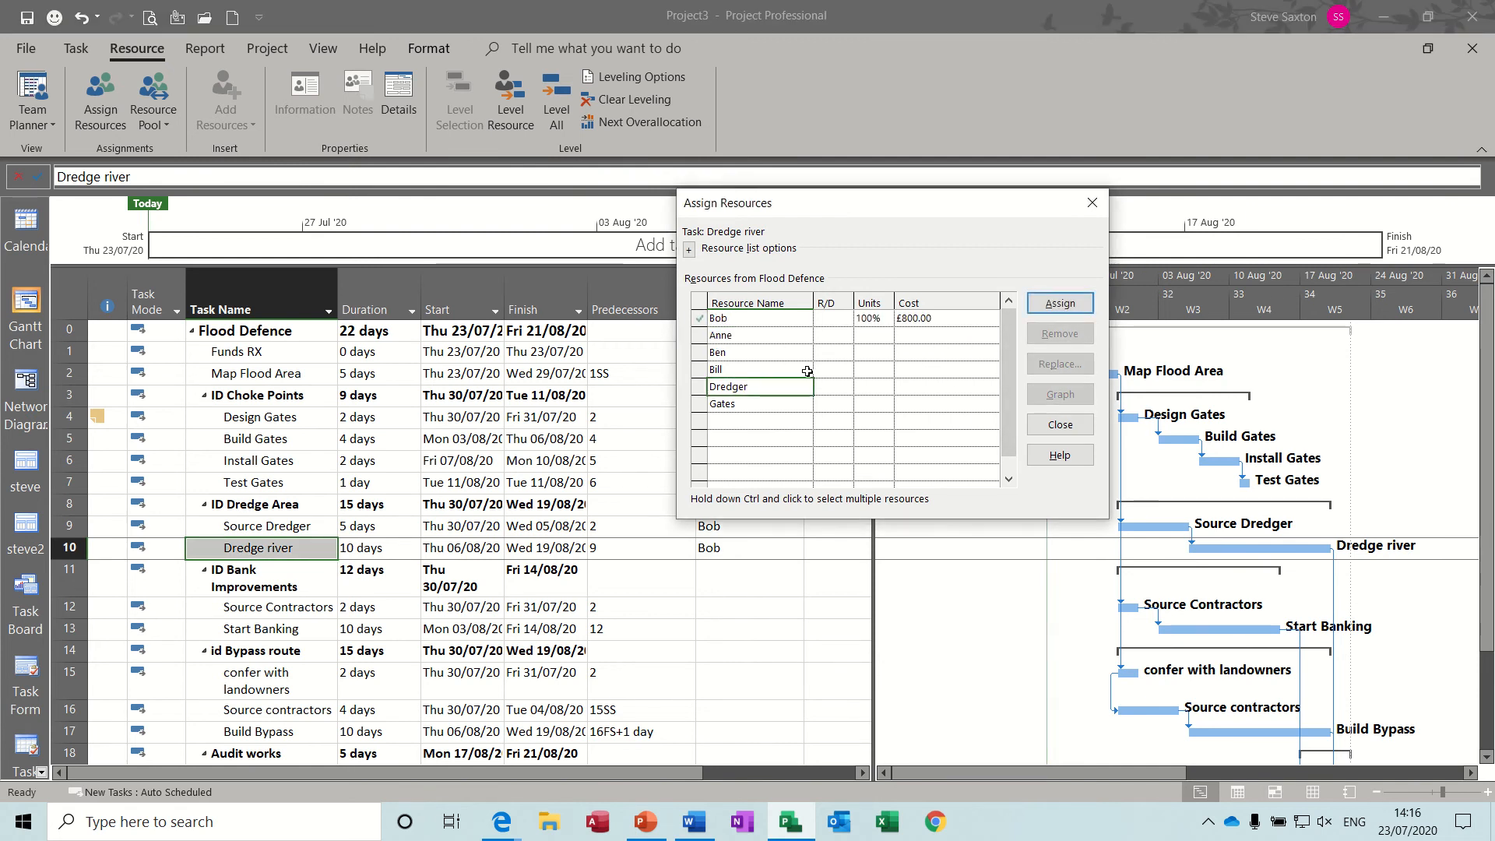
click(1031, 304)
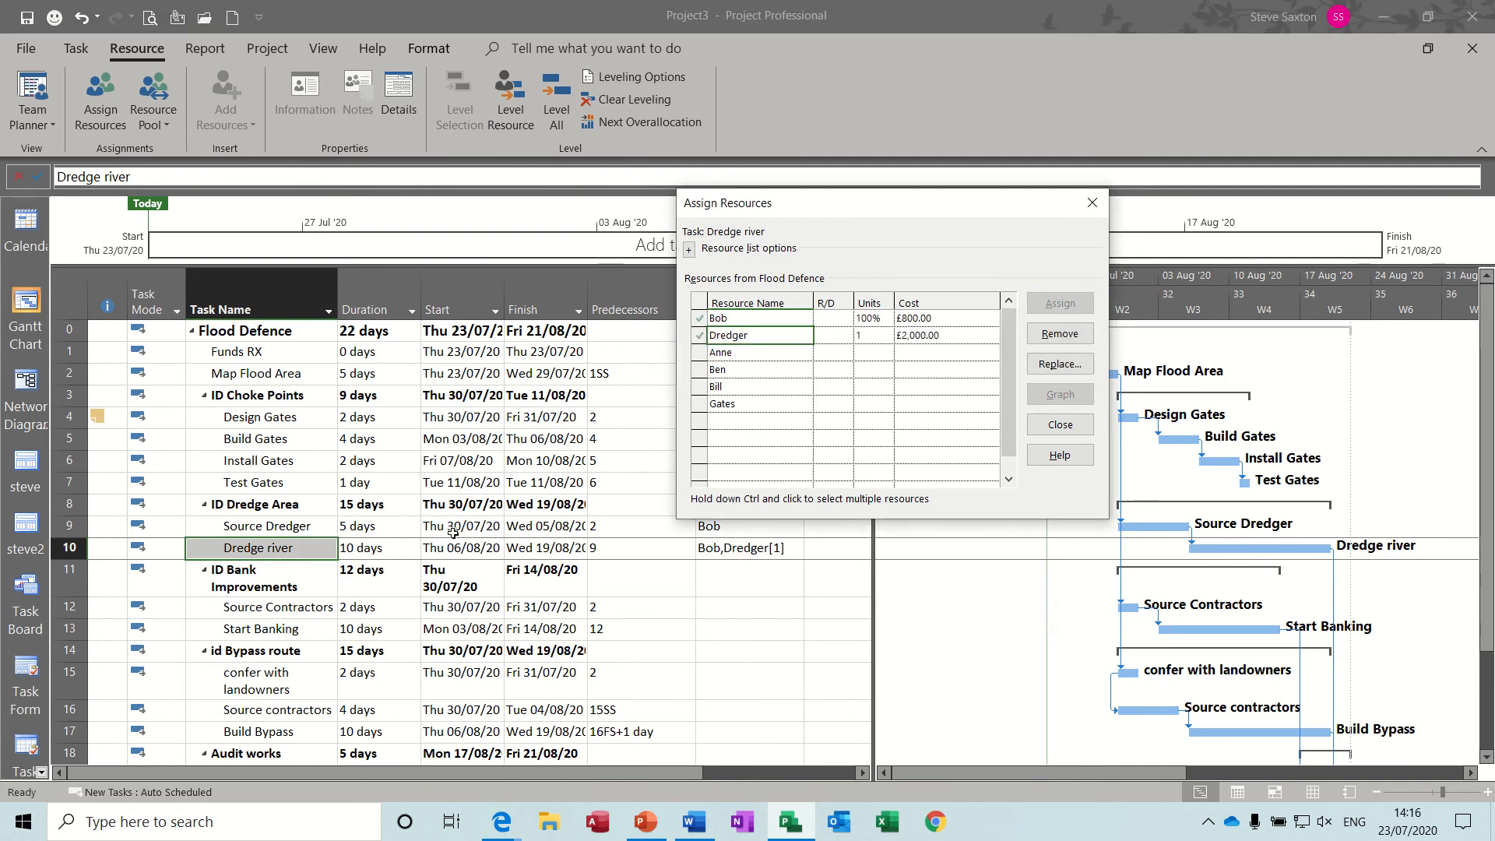
- Assign the first person in the resource list to Source Contractors in row 12 and the fourth person to Start Banking
click(289, 609)
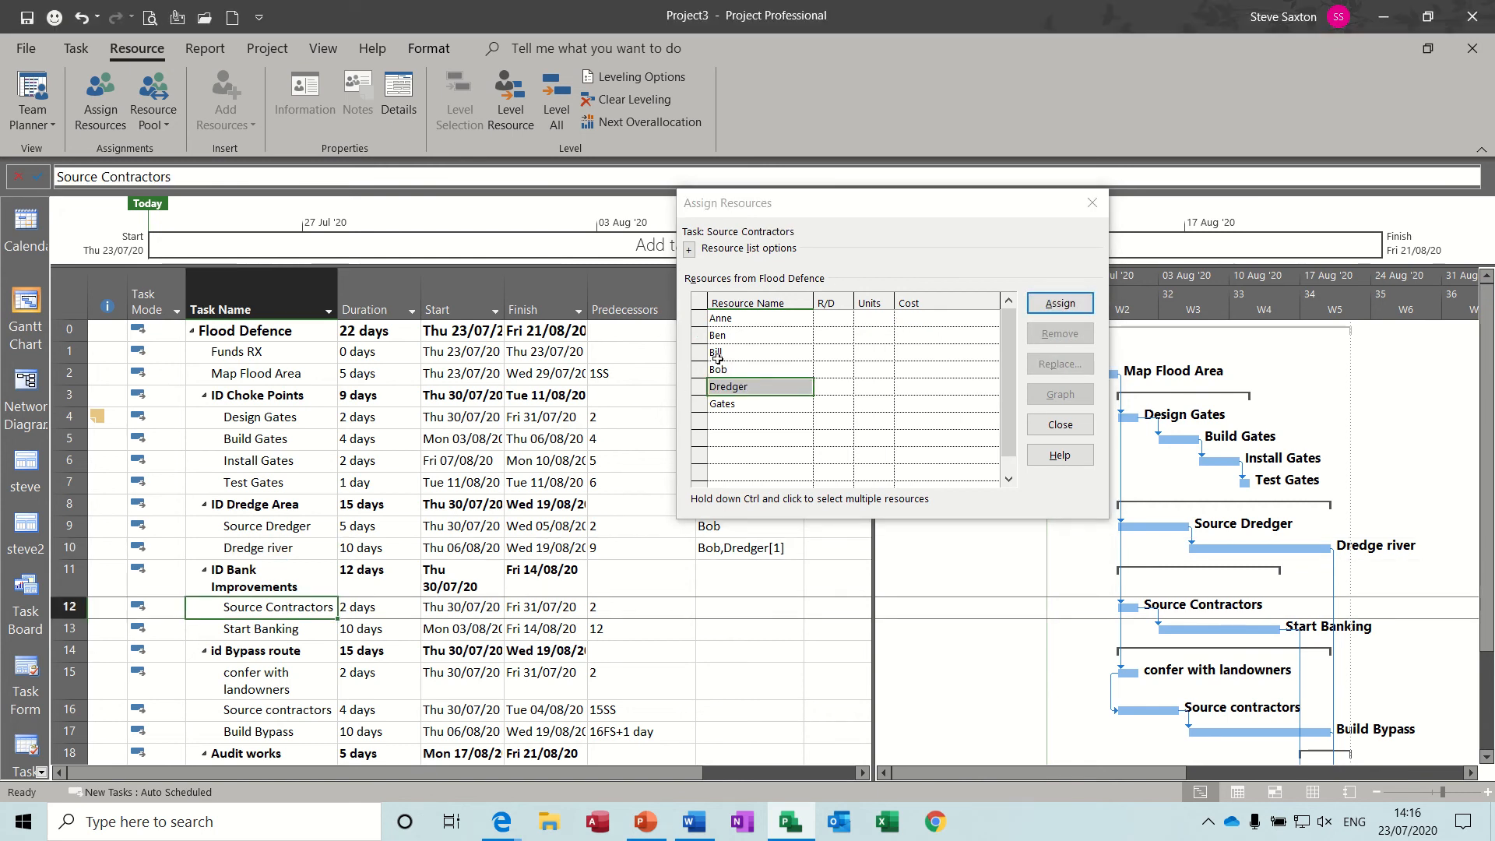
click(751, 321)
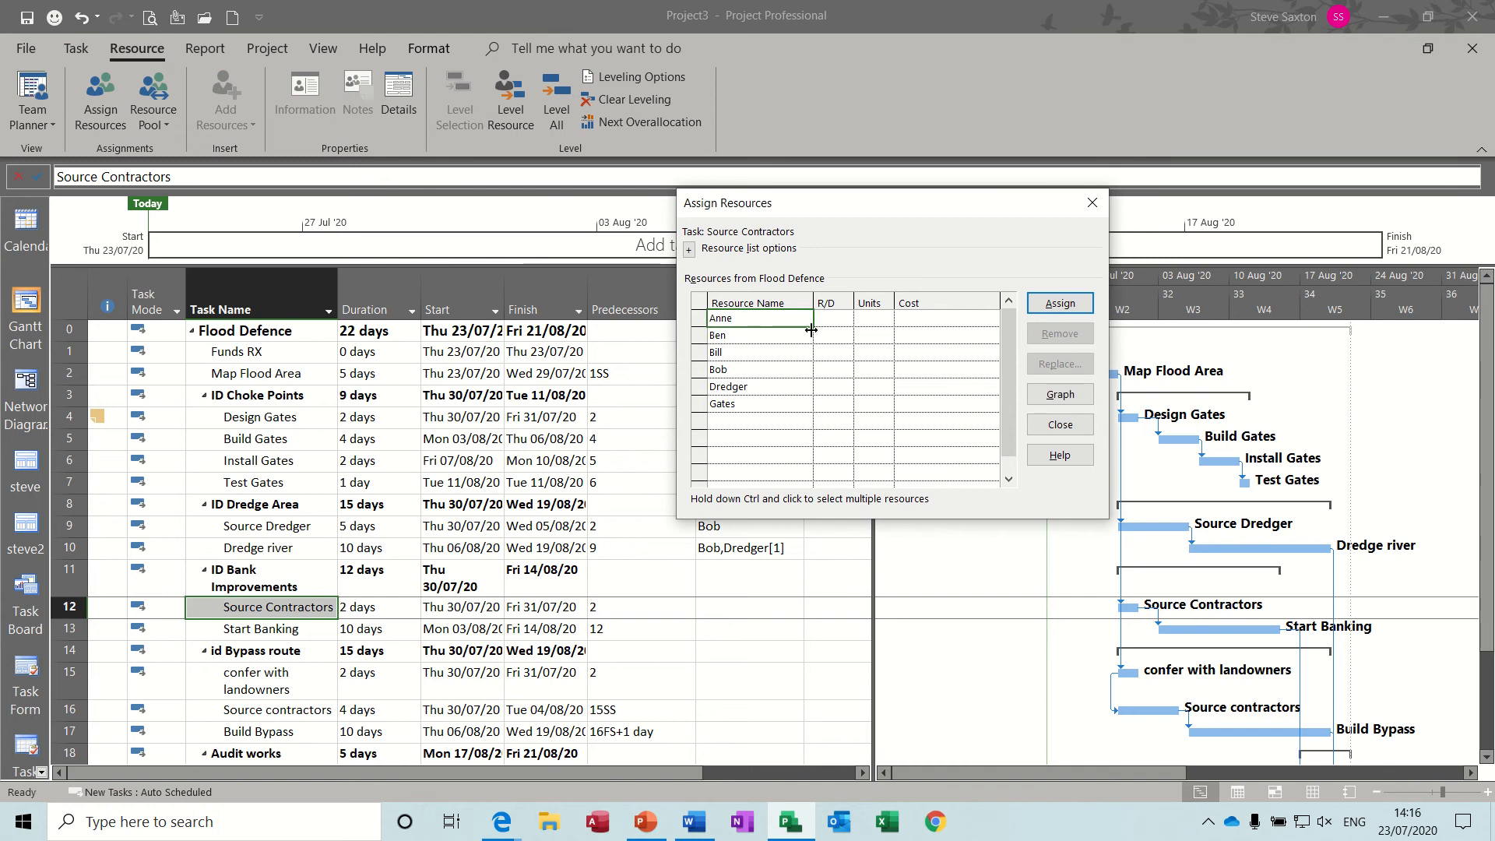
click(1060, 303)
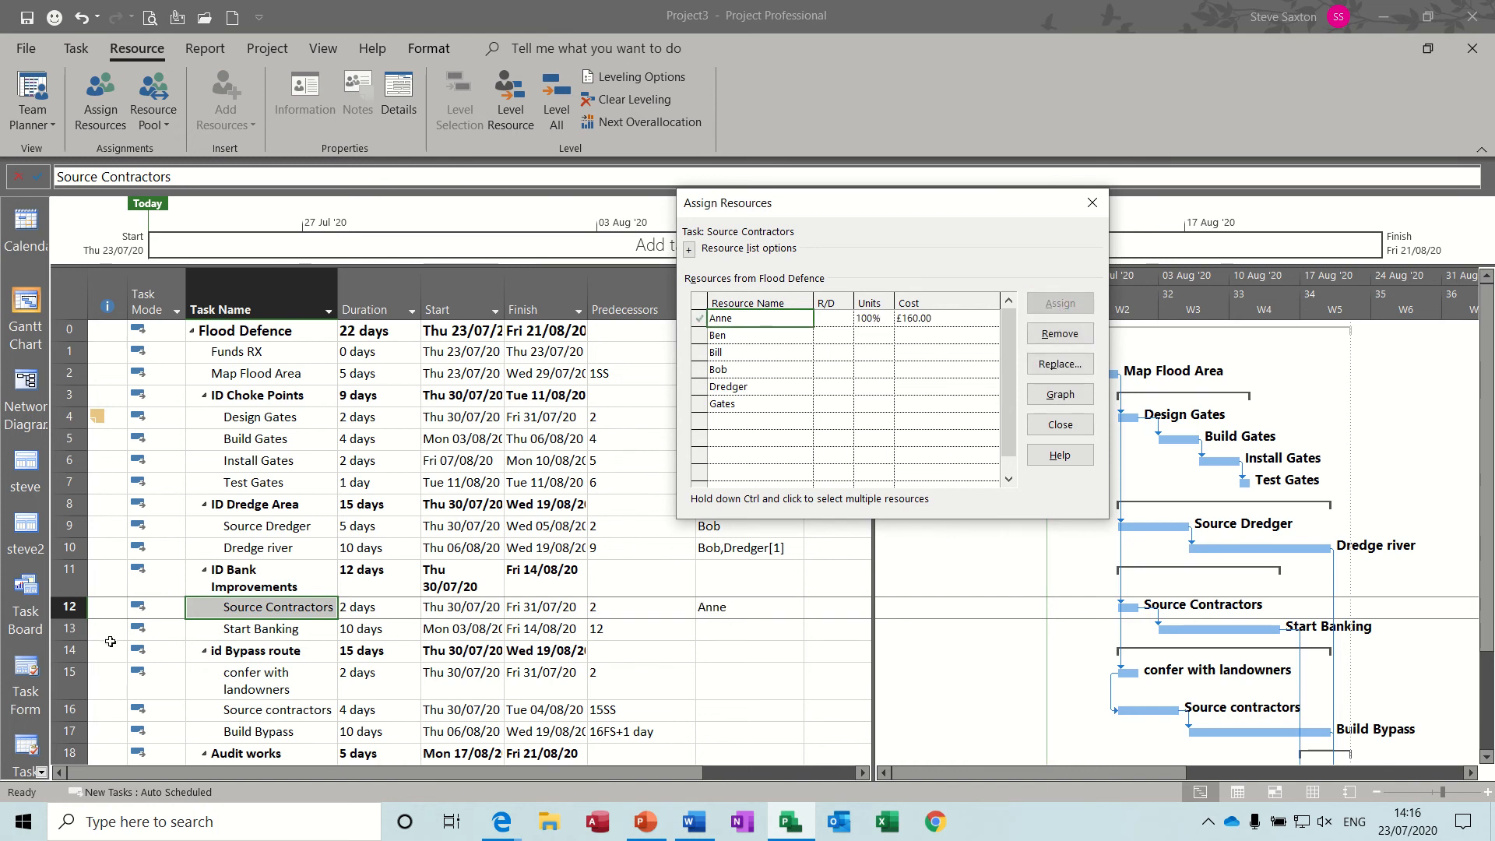
click(247, 630)
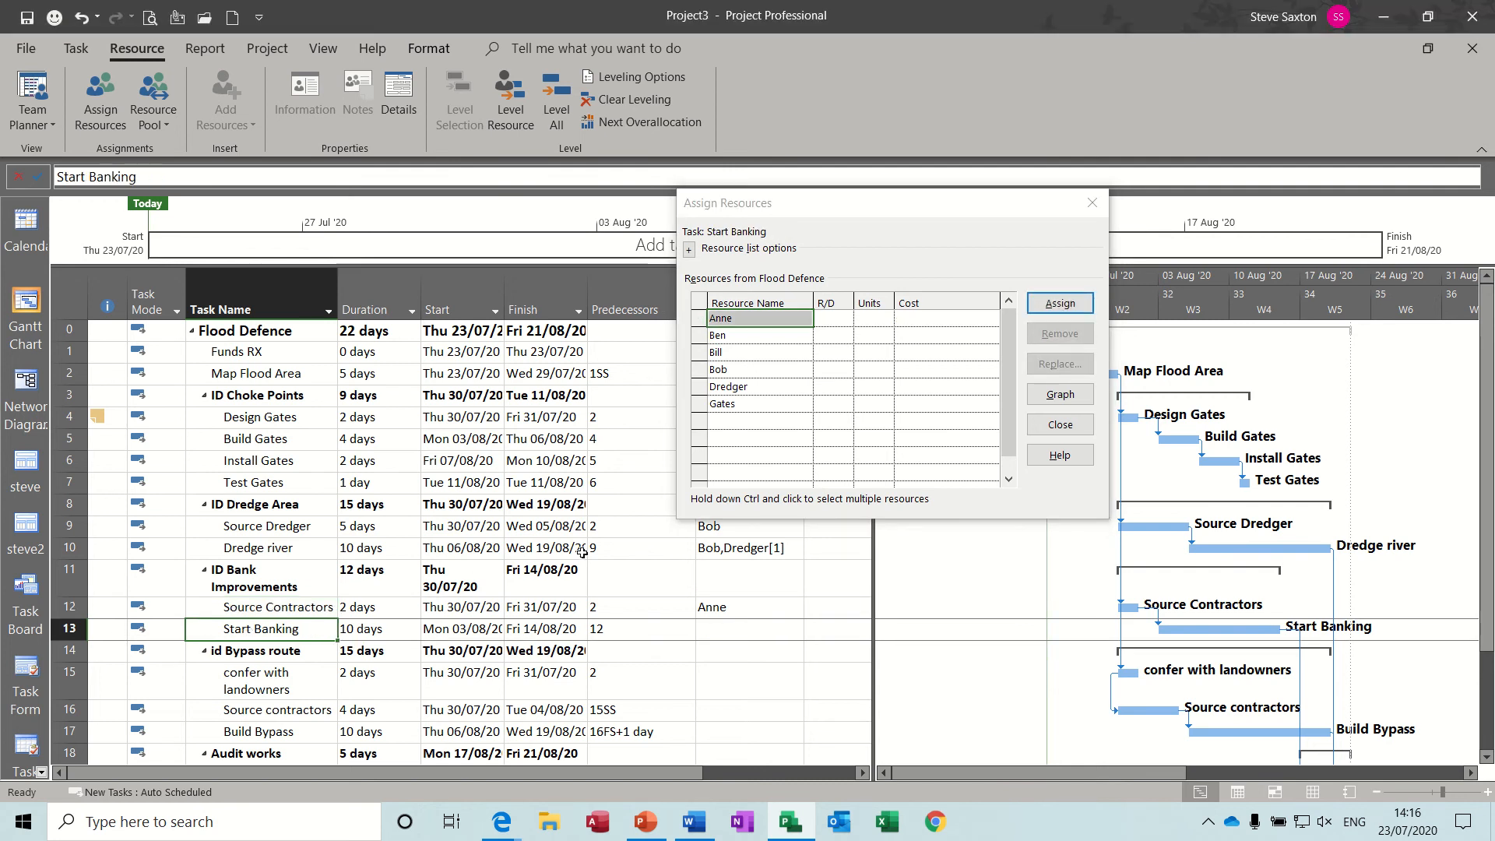
click(751, 369)
click(1061, 305)
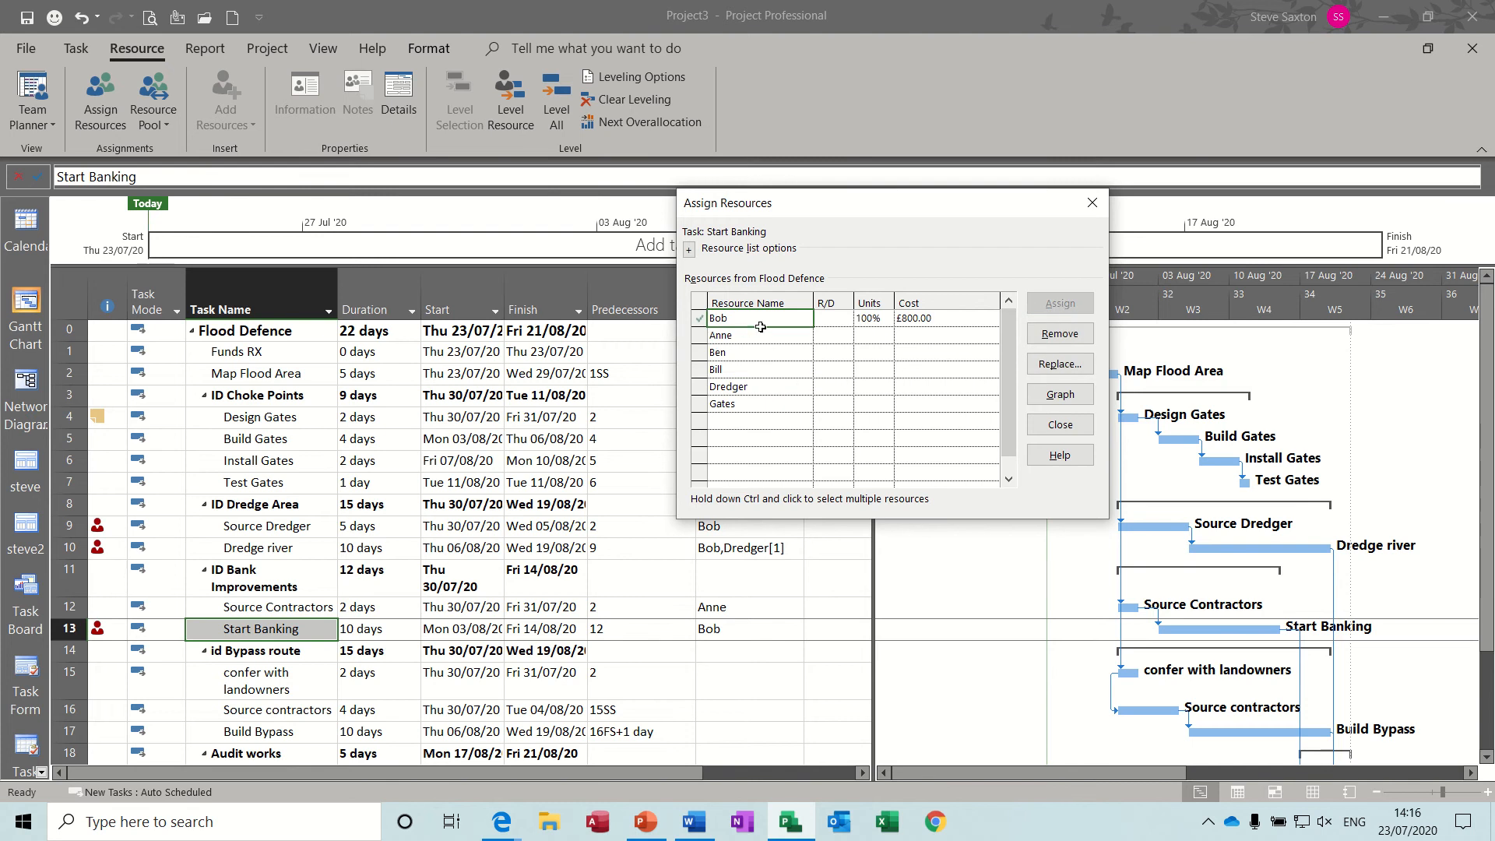
- Try the second listed person on Start Banking in place of the fourth, and restore the fourth person's assignment
click(1059, 333)
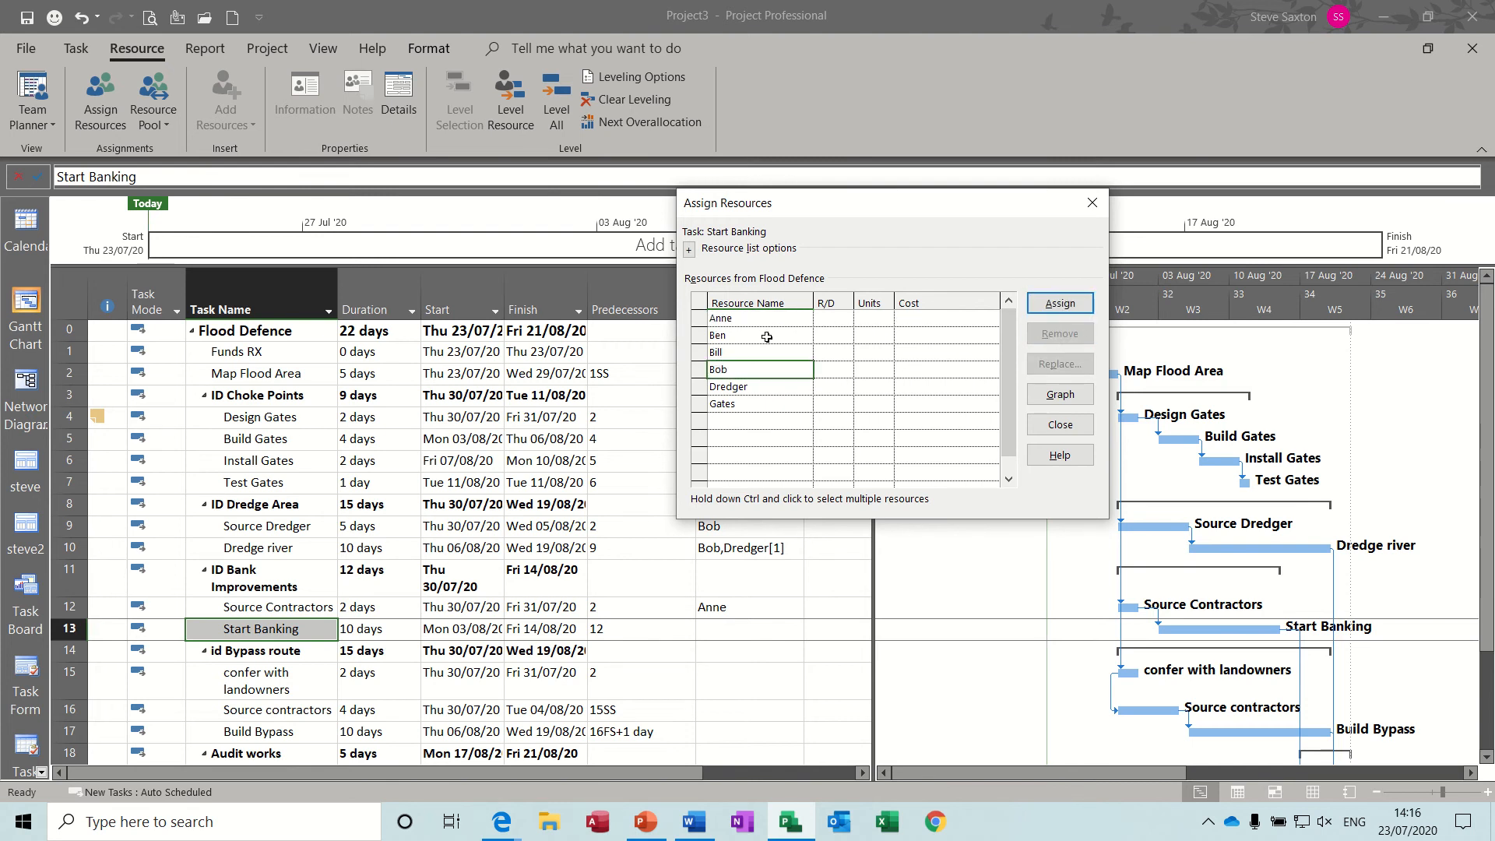
click(767, 336)
click(1049, 305)
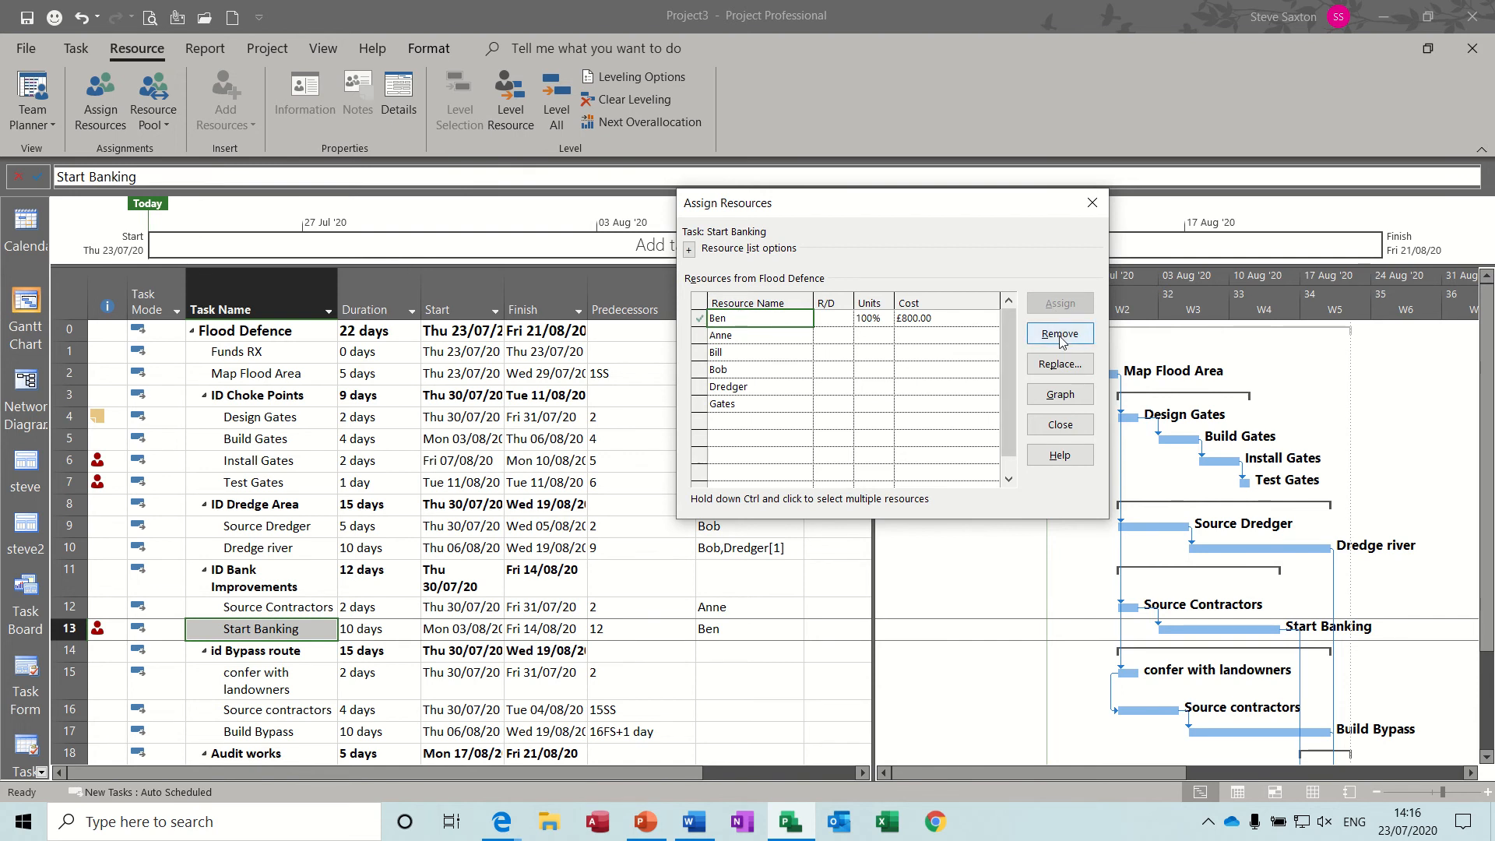
click(1058, 335)
click(778, 368)
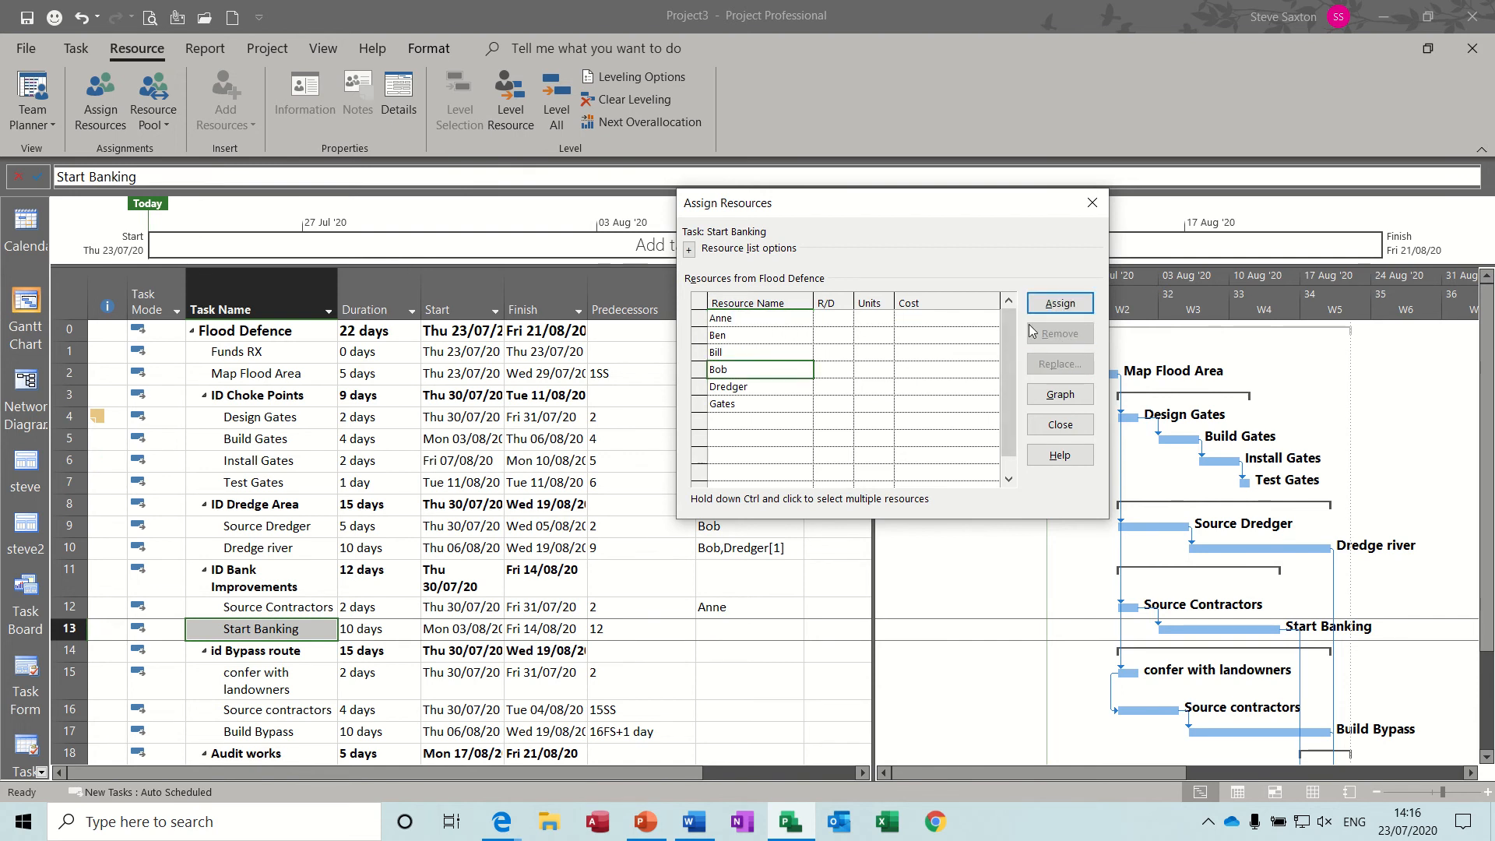
click(1061, 307)
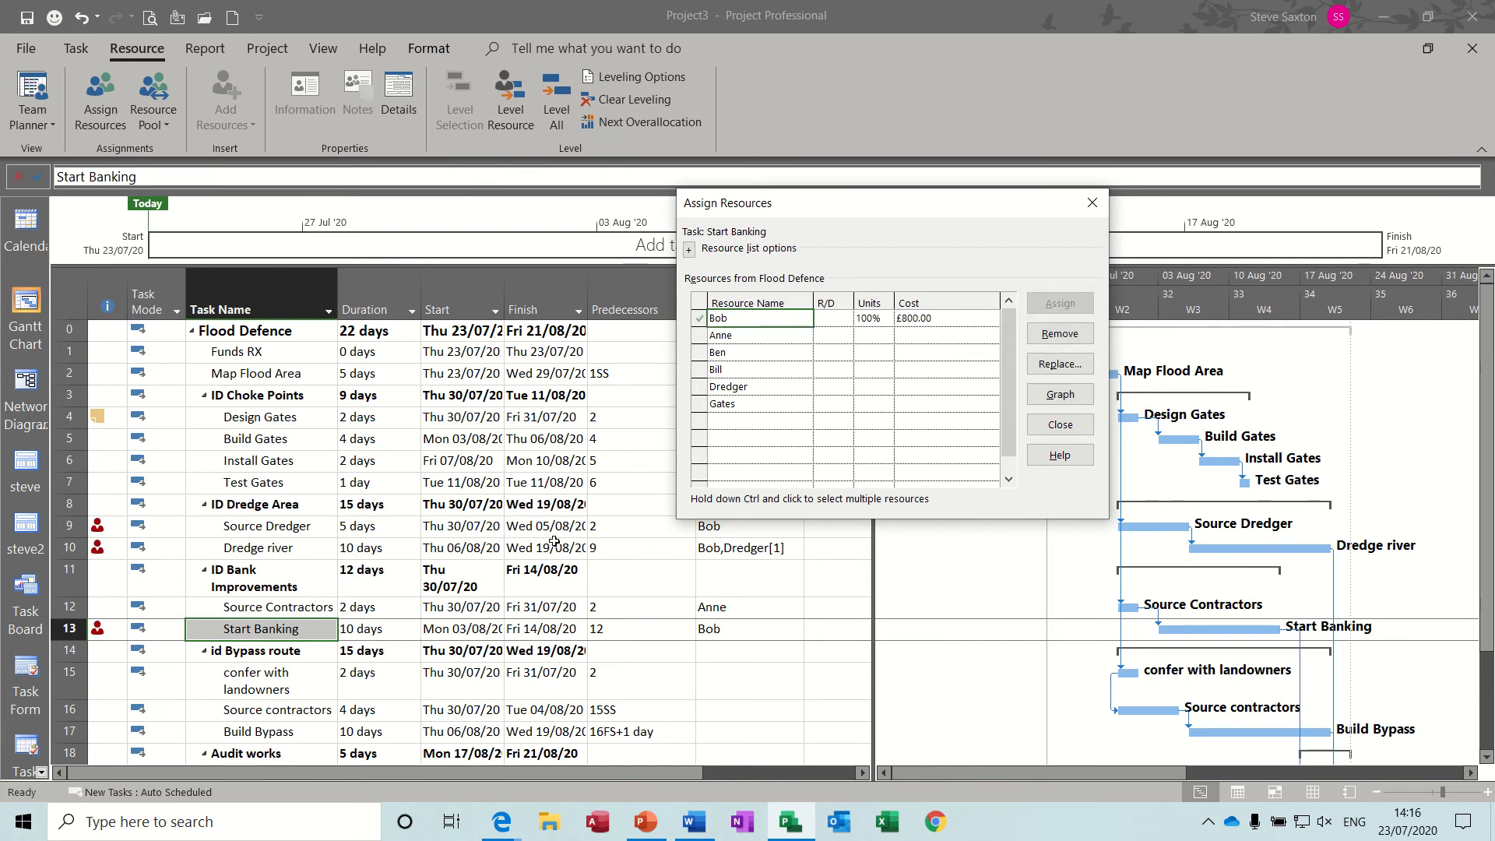
- Assign the first person in the resource list to confer with landowners and to Source contractors in row 16
click(288, 671)
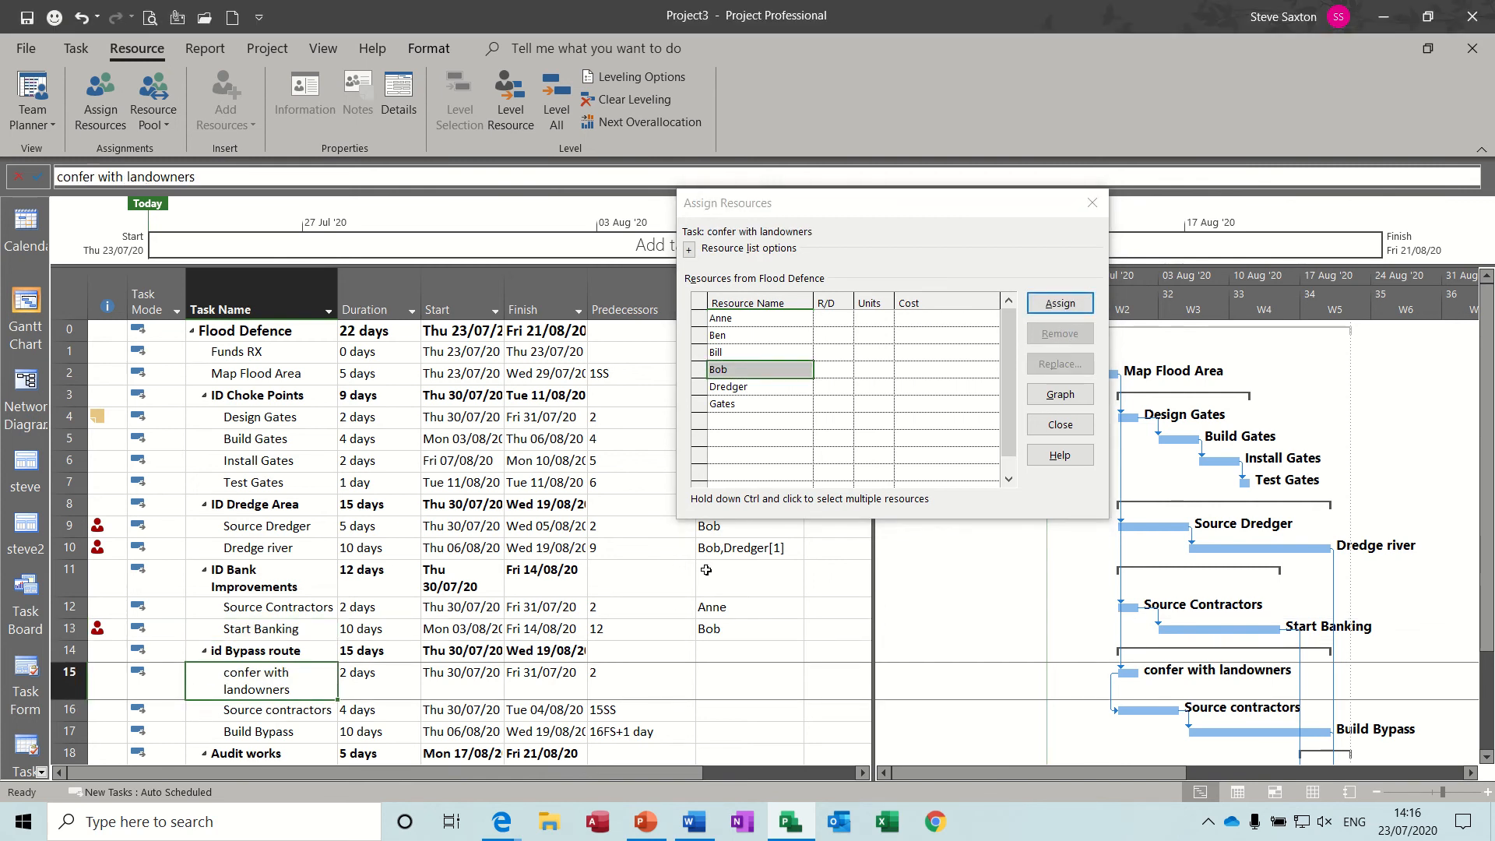
click(735, 326)
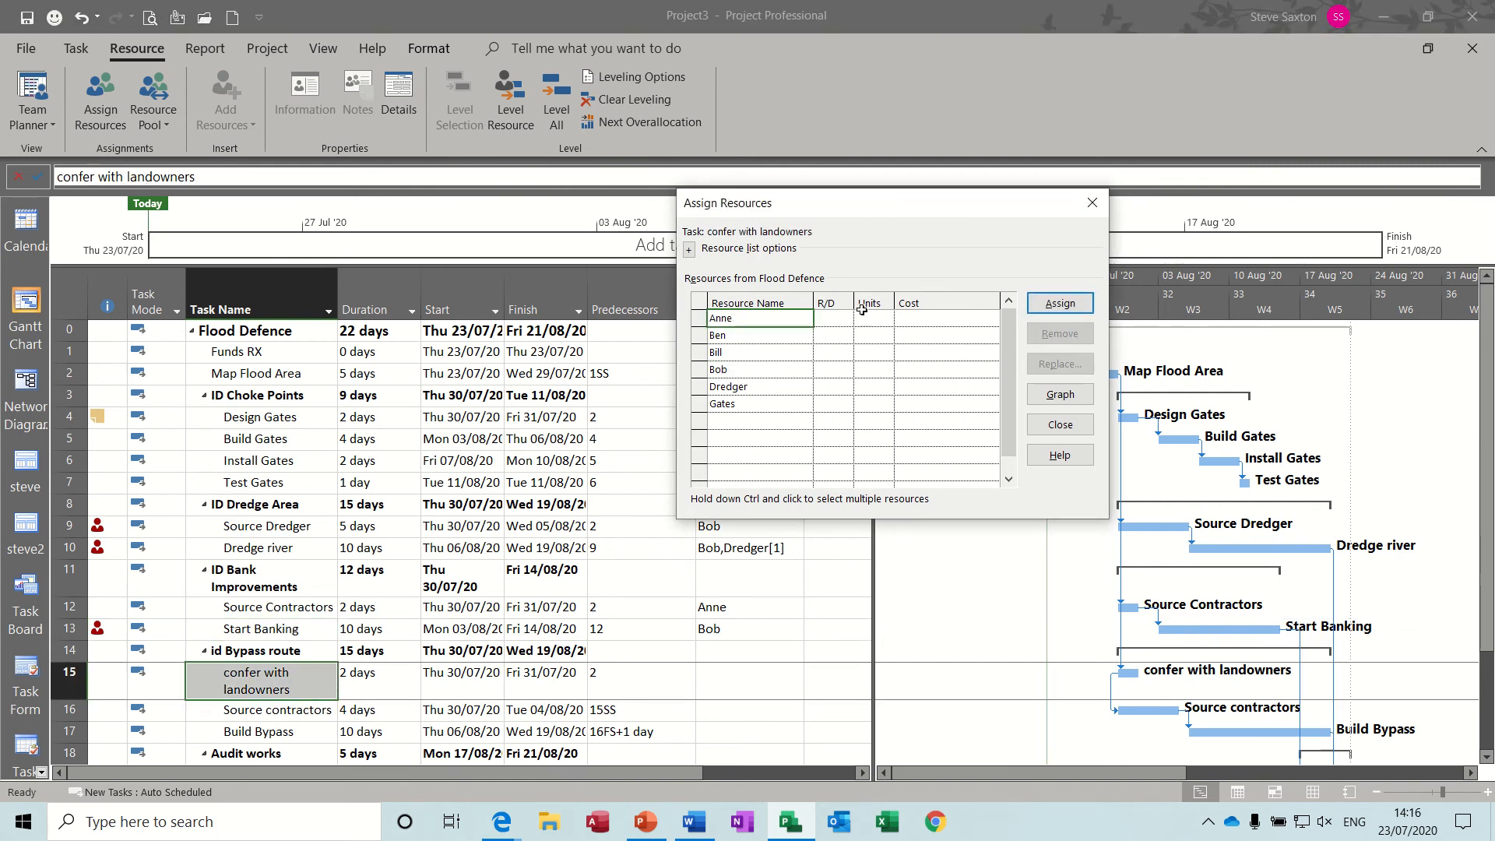
click(1060, 302)
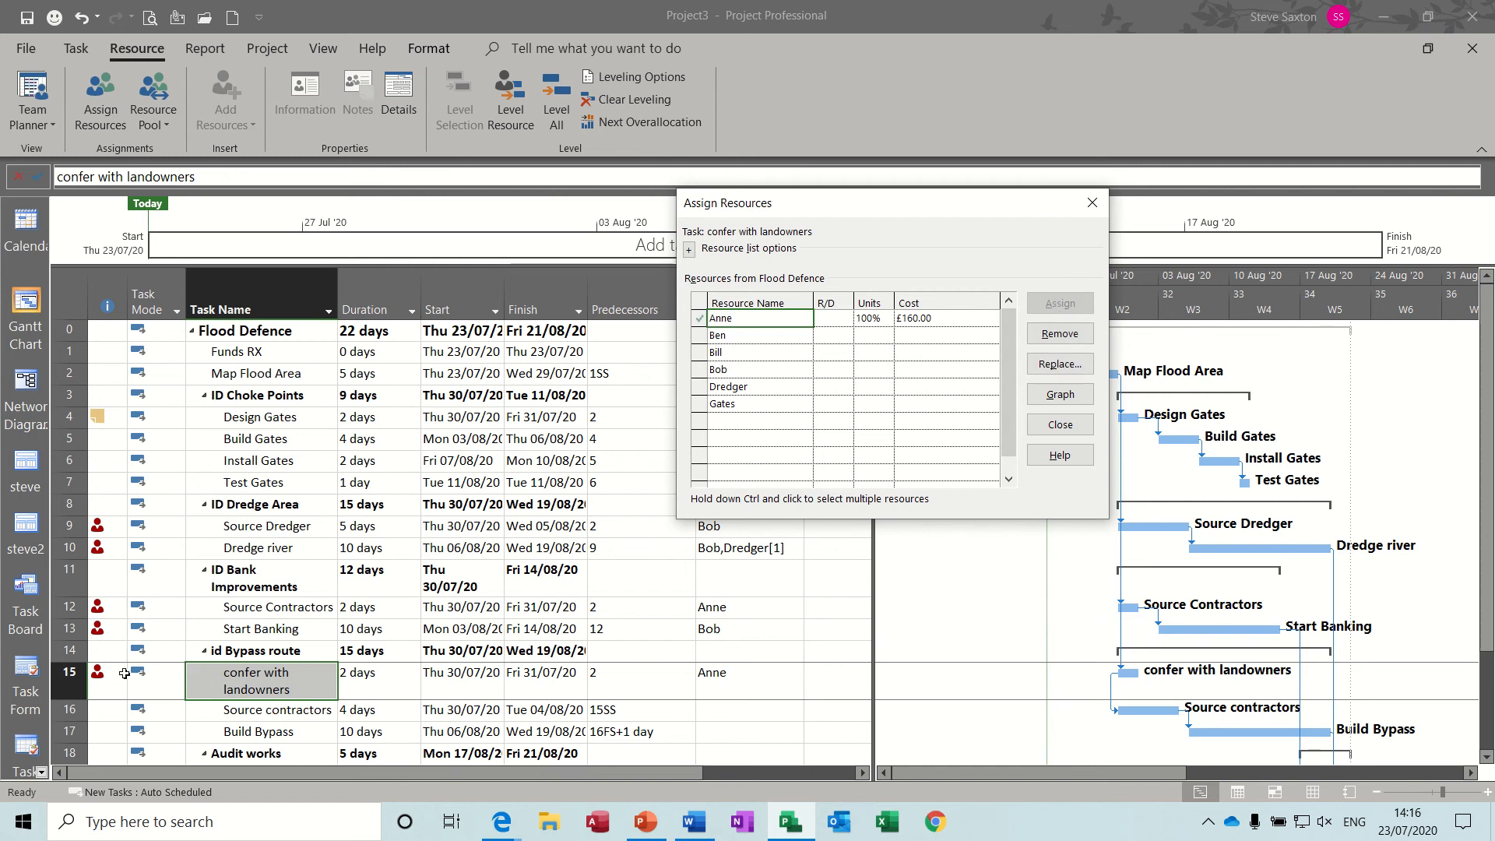
click(258, 717)
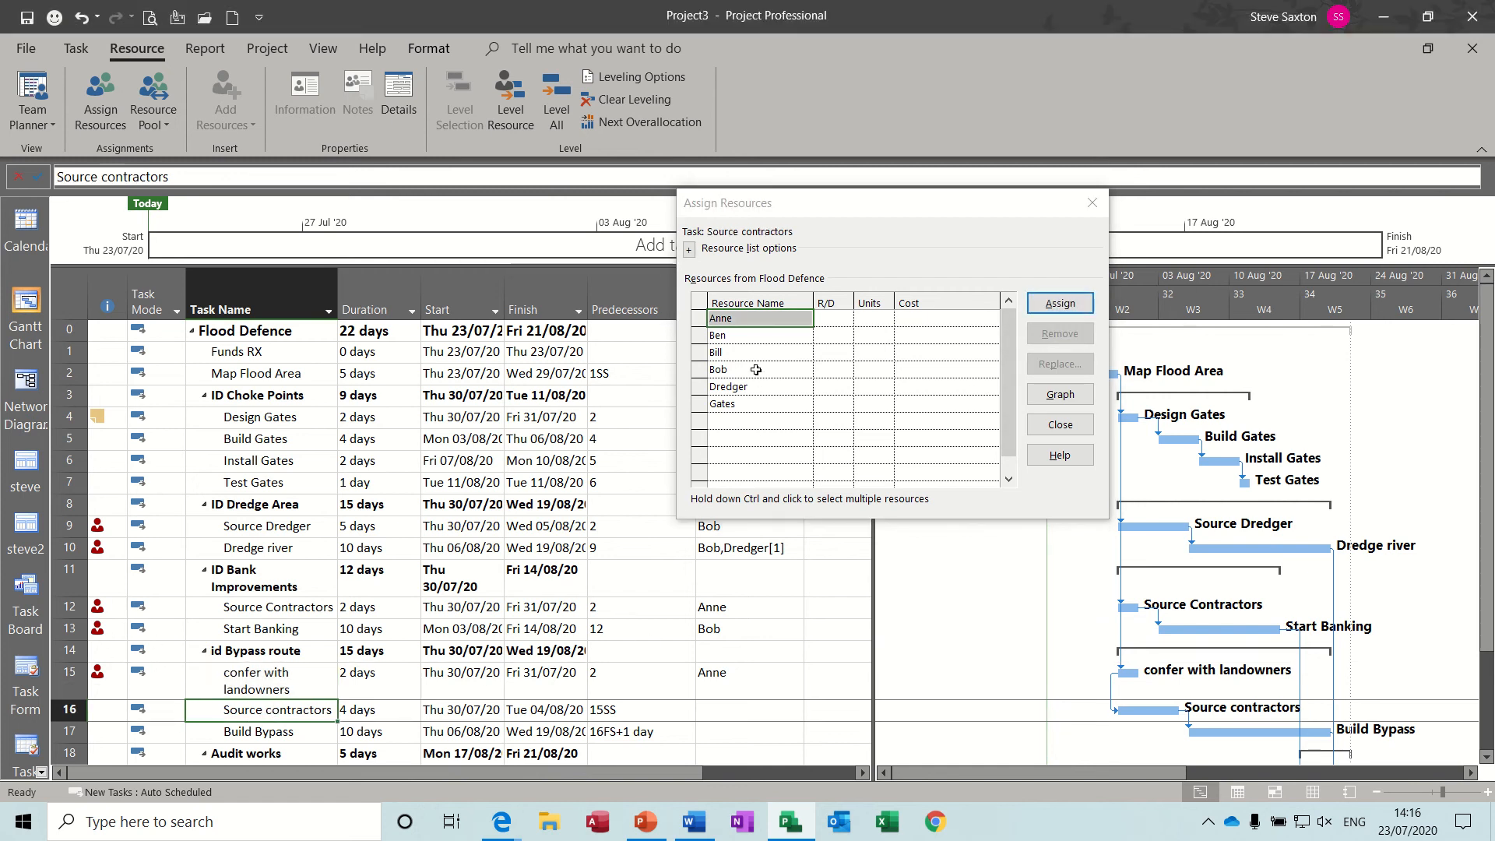
click(1057, 303)
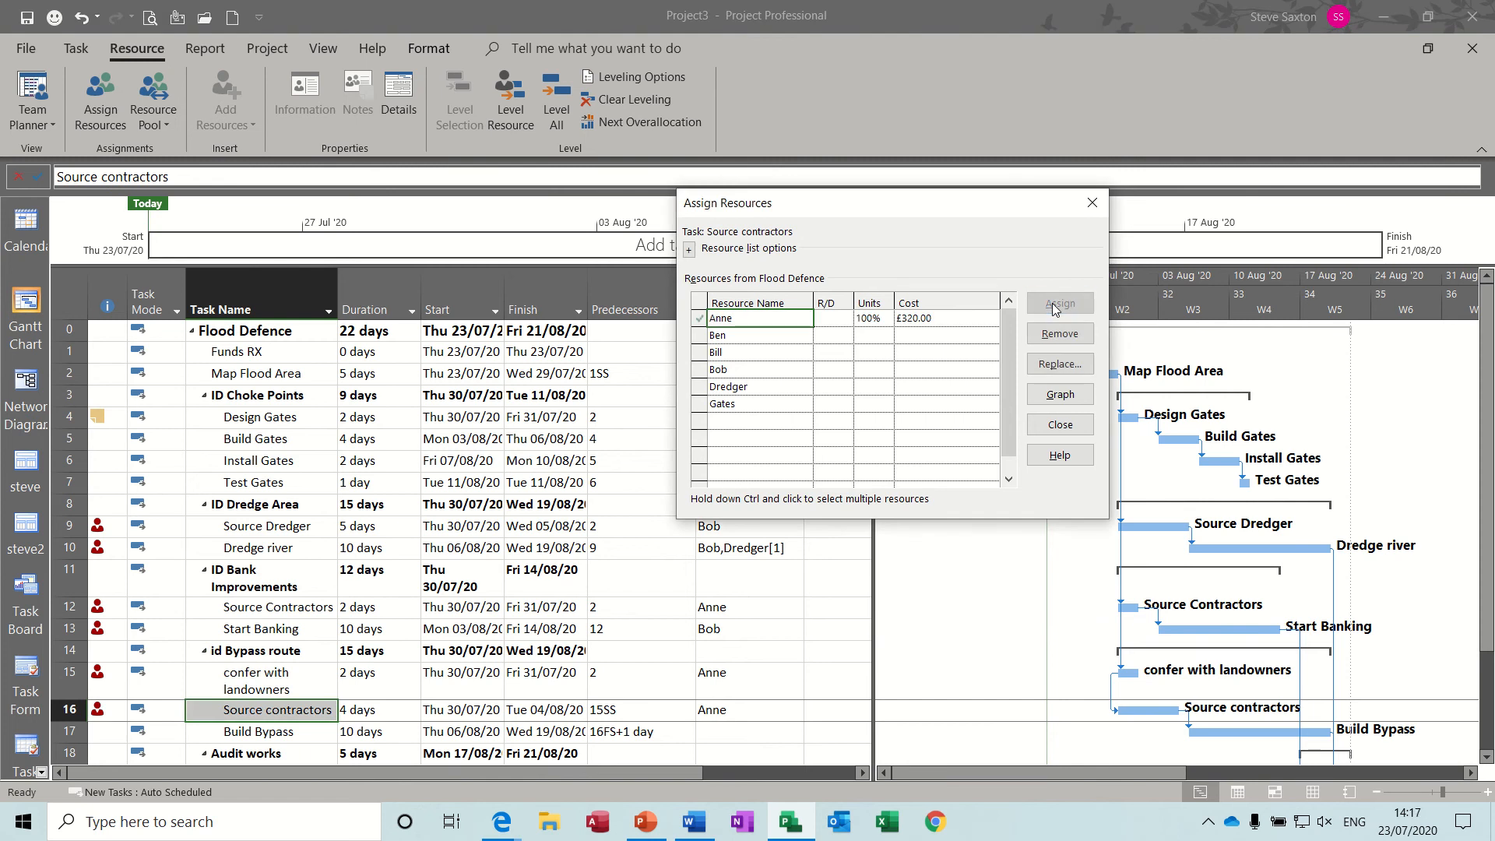
- Assign the fourth person in the resource list to the Build Bypass task
click(296, 732)
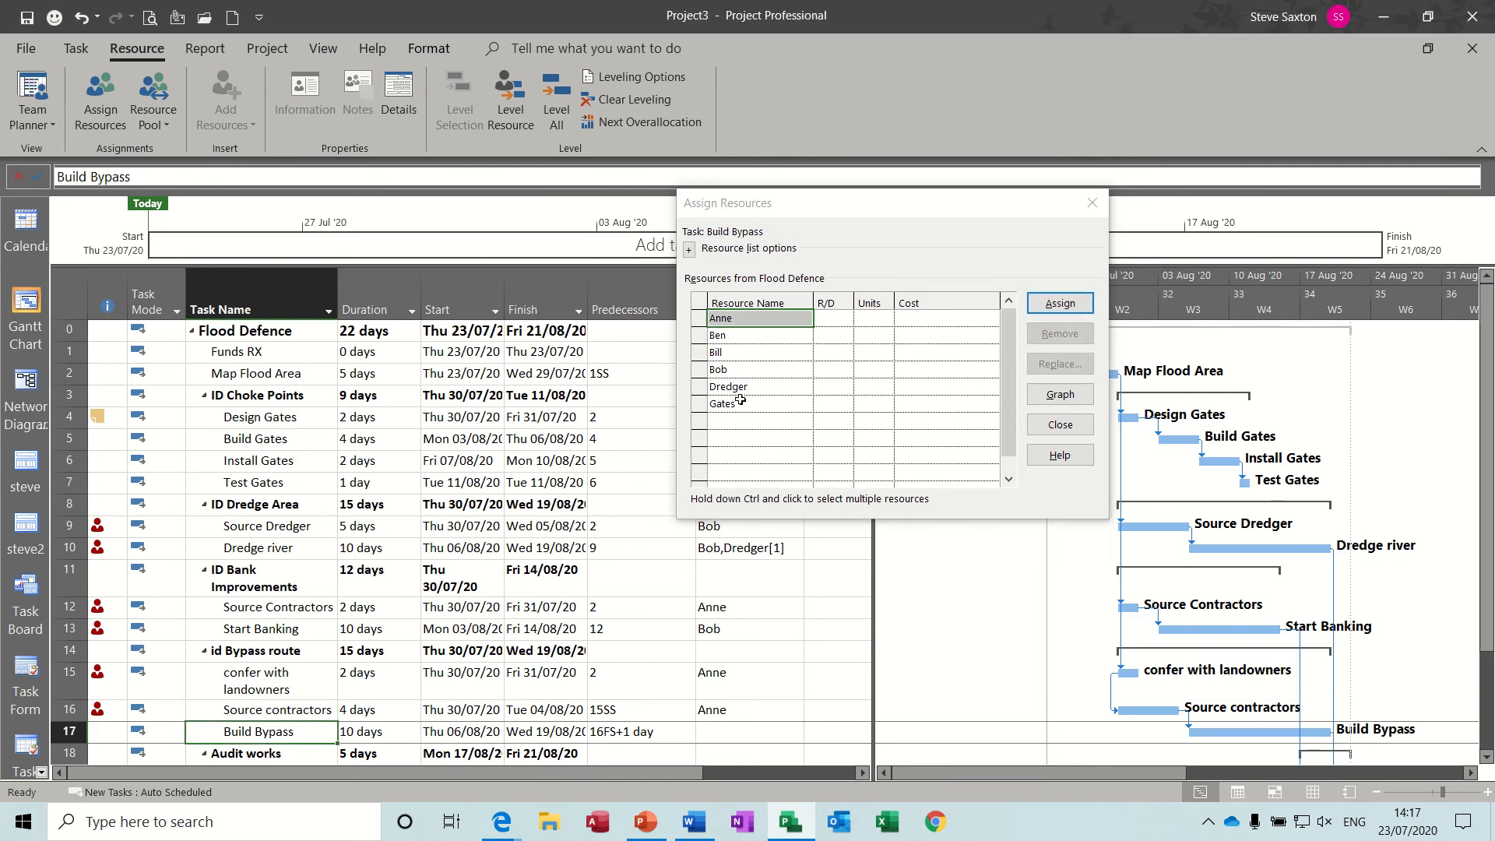
click(735, 369)
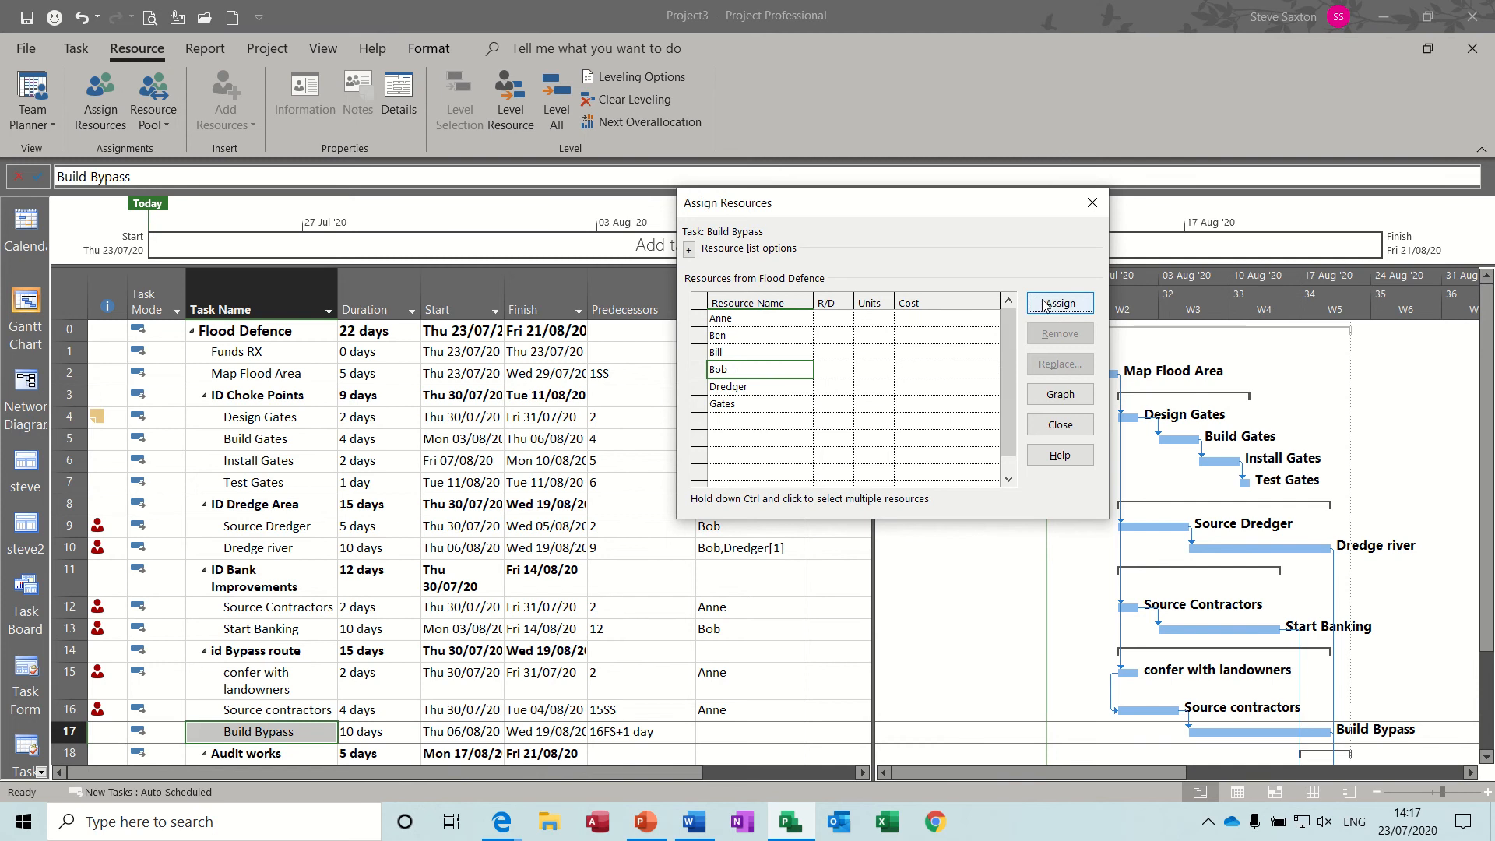
click(1044, 303)
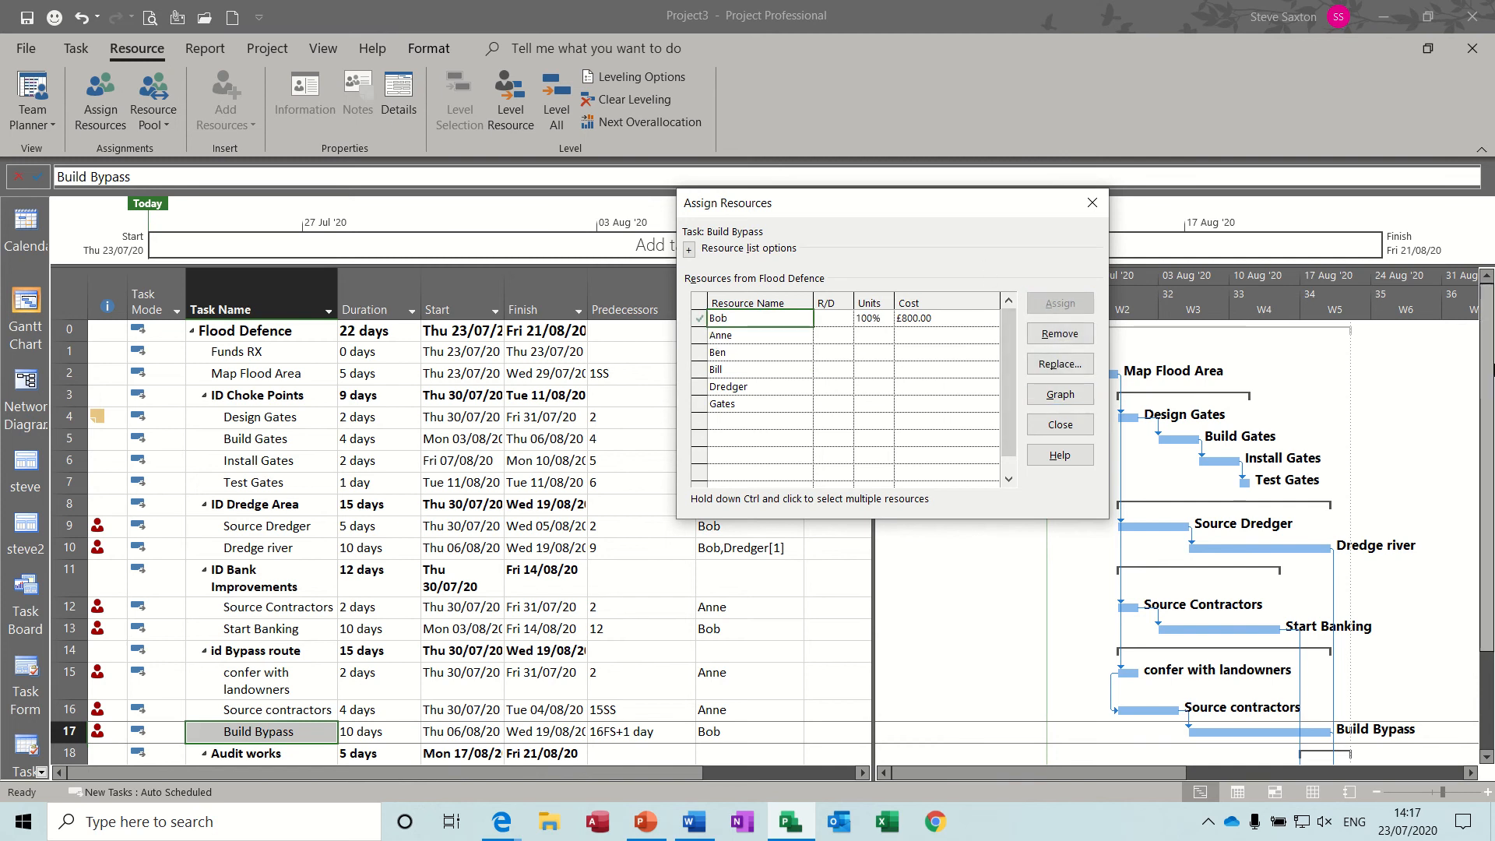
click(1487, 486)
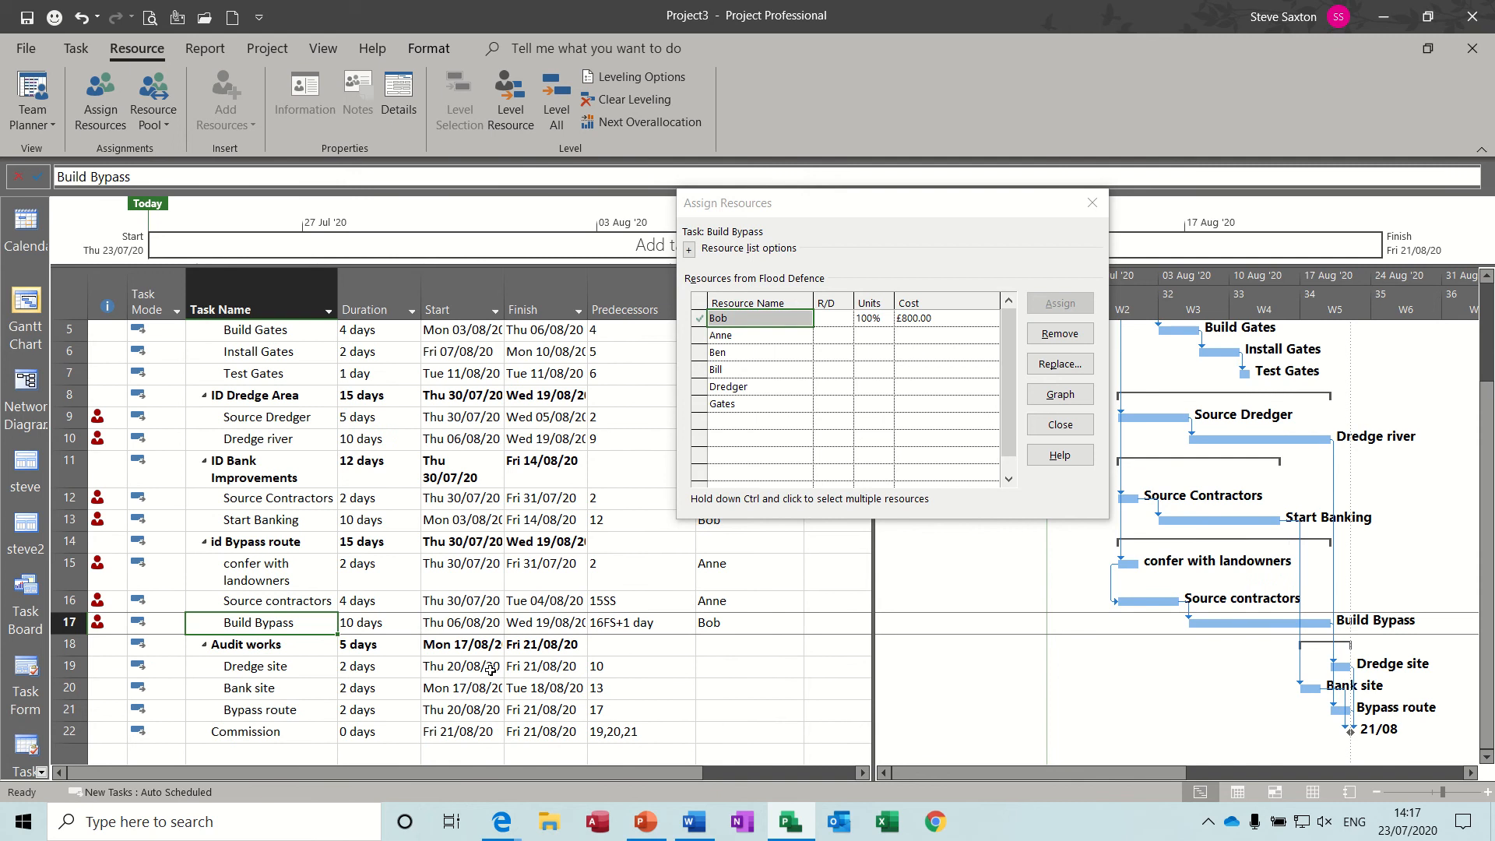
- Assign the first person in the resource list to the Dredge site and Bank site tasks
click(241, 668)
click(996, 279)
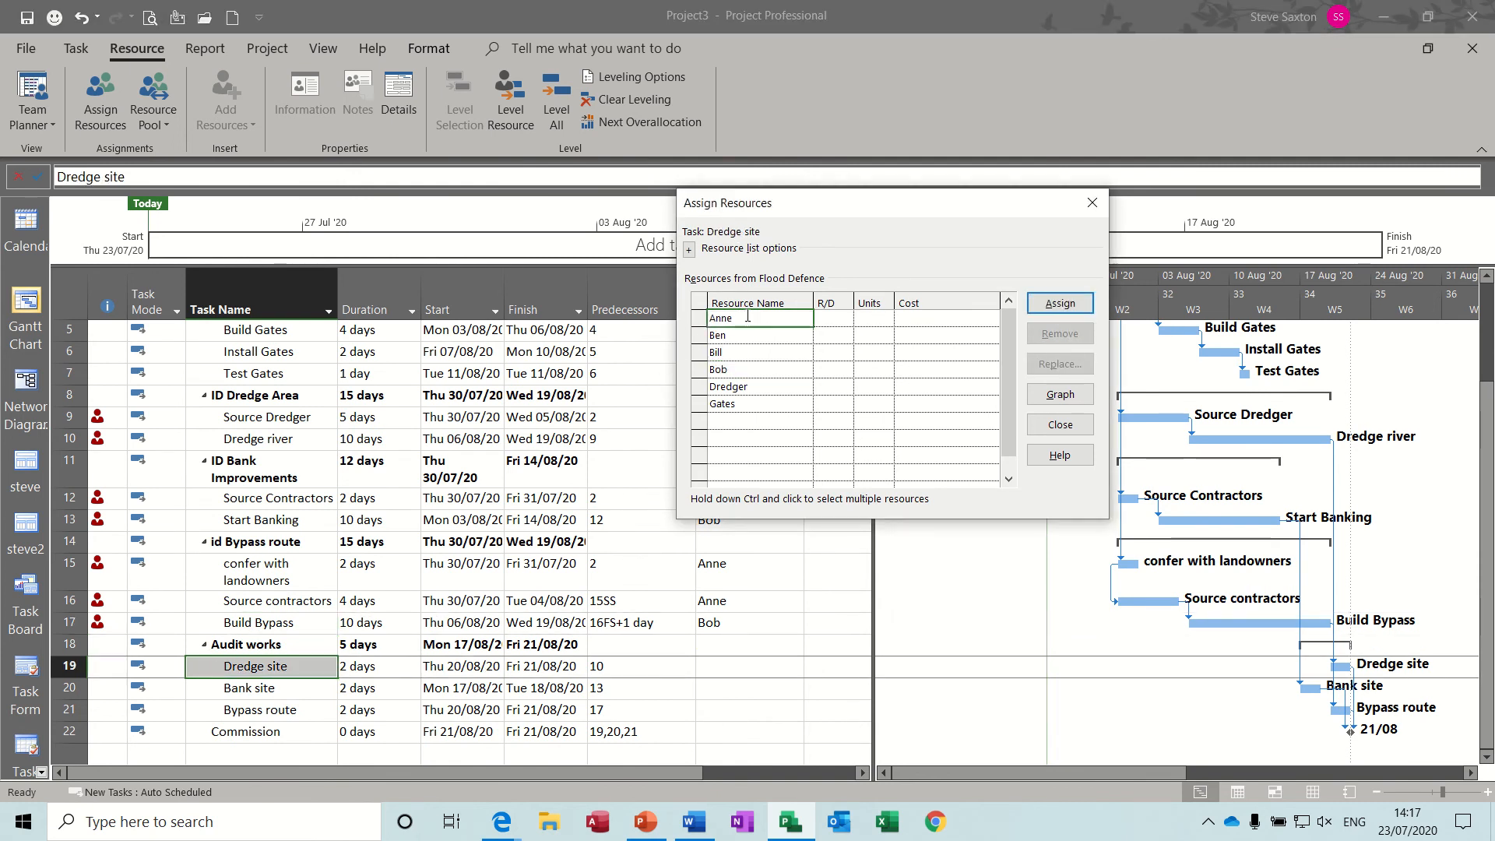
click(1059, 303)
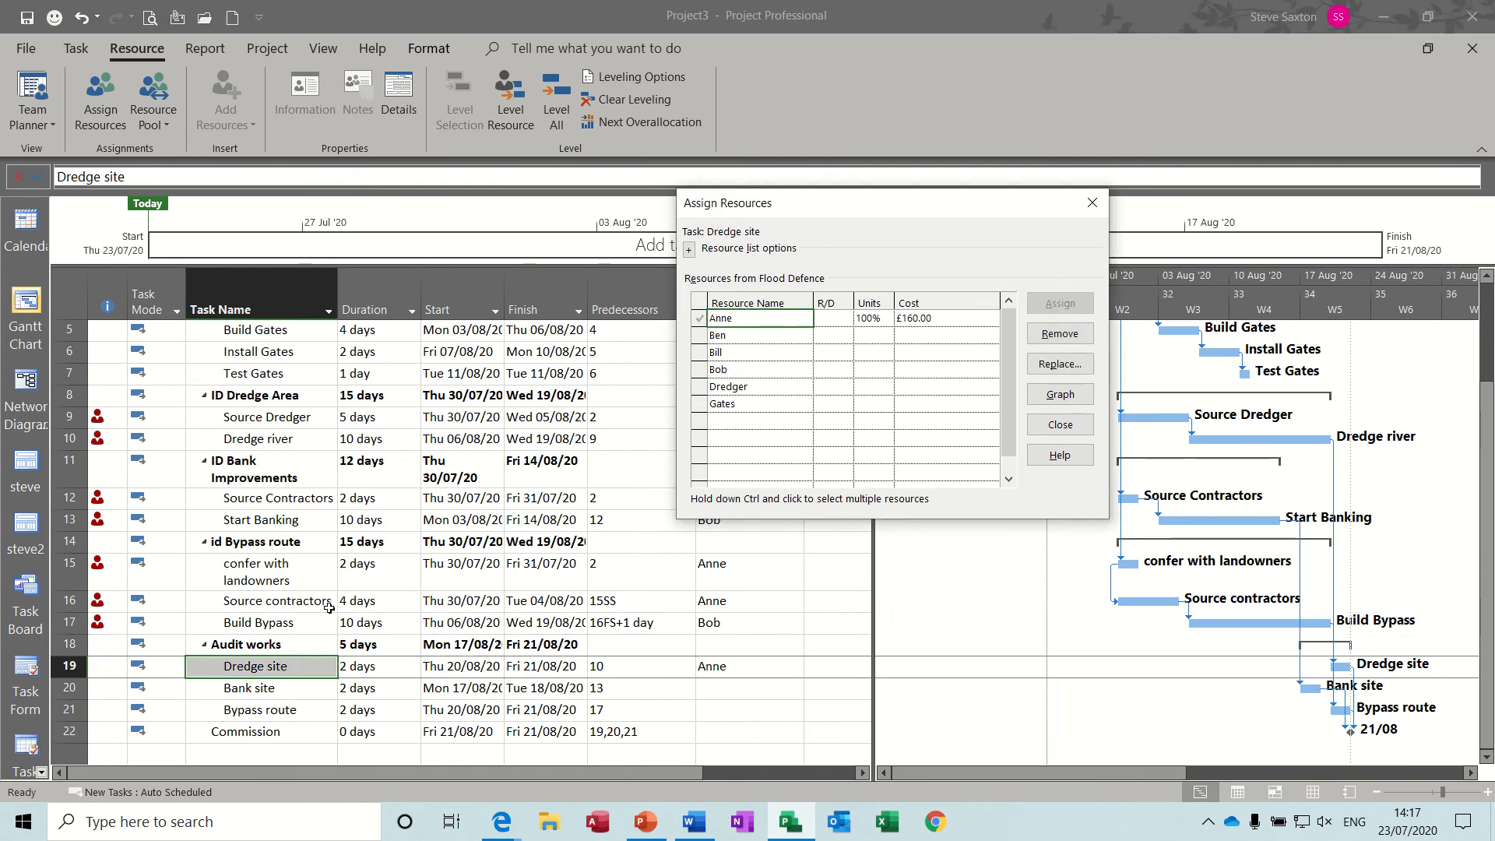
click(251, 688)
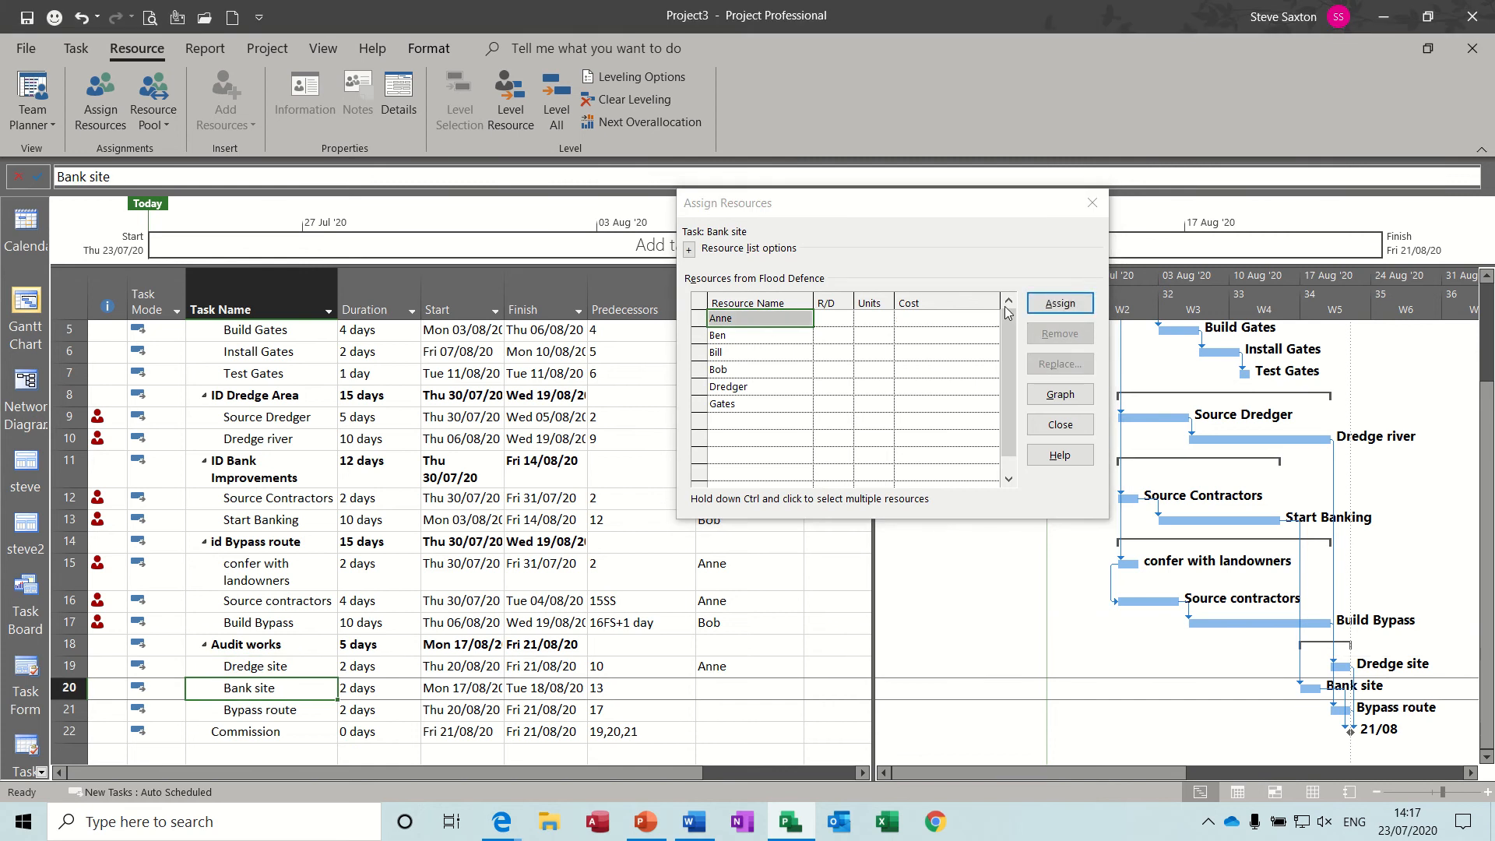
click(1059, 303)
- Assign the fourth person in the resource list to the Bypass route task and finish assigning resources
click(300, 710)
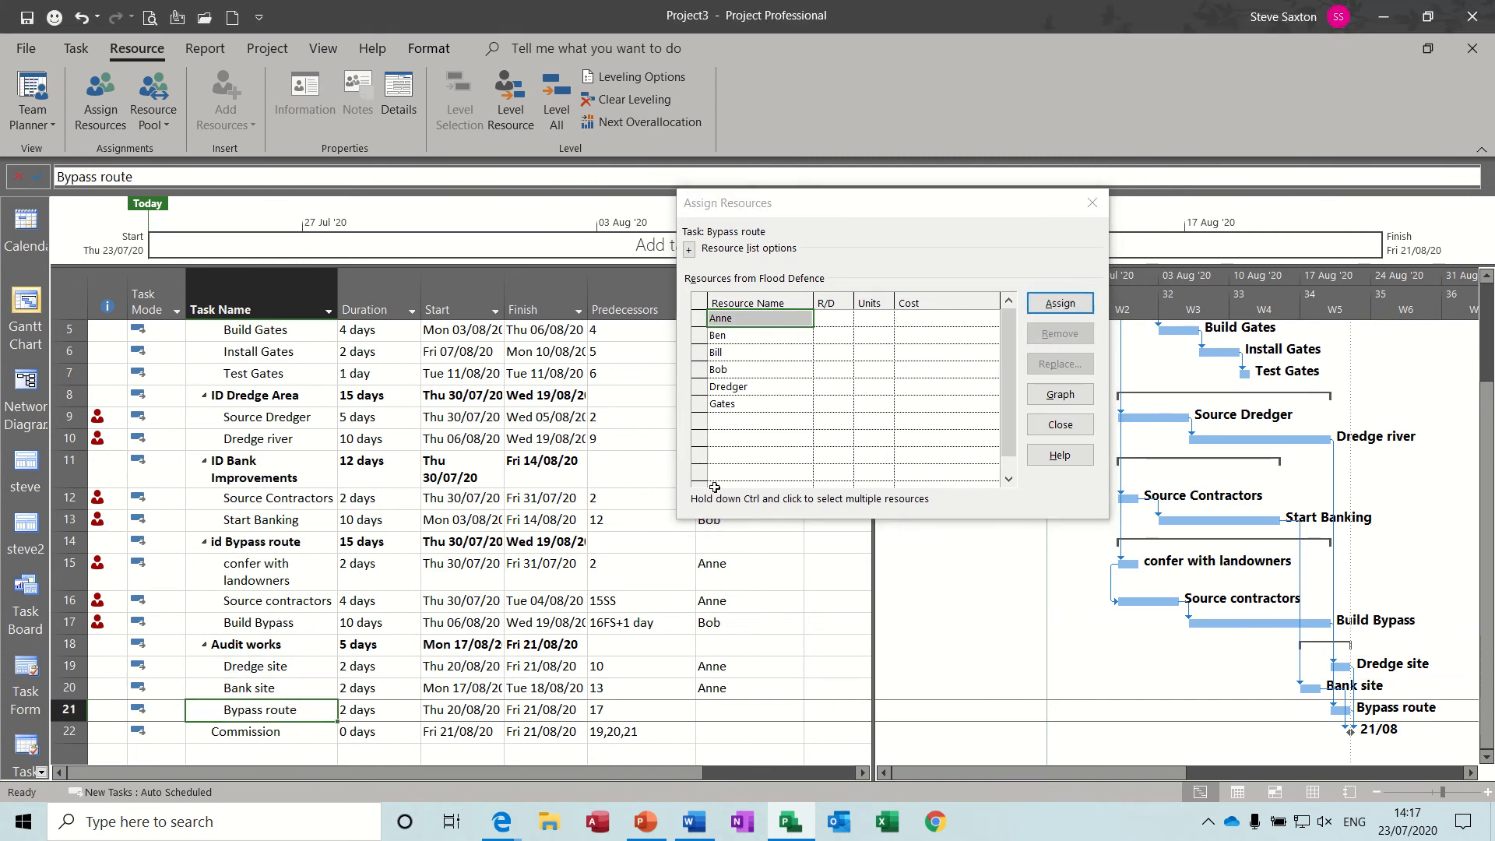
click(743, 370)
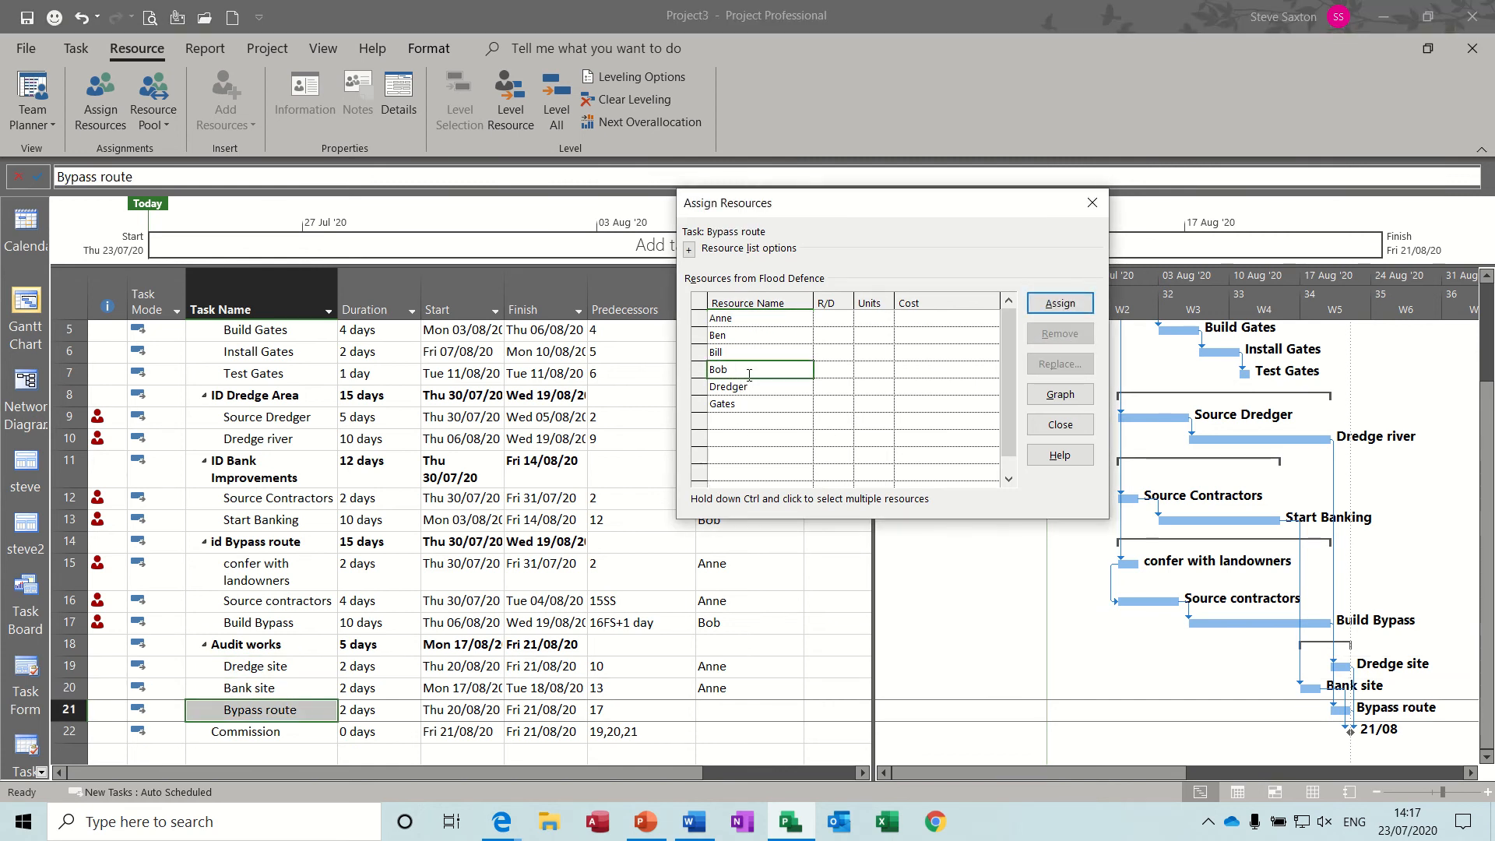
click(1059, 303)
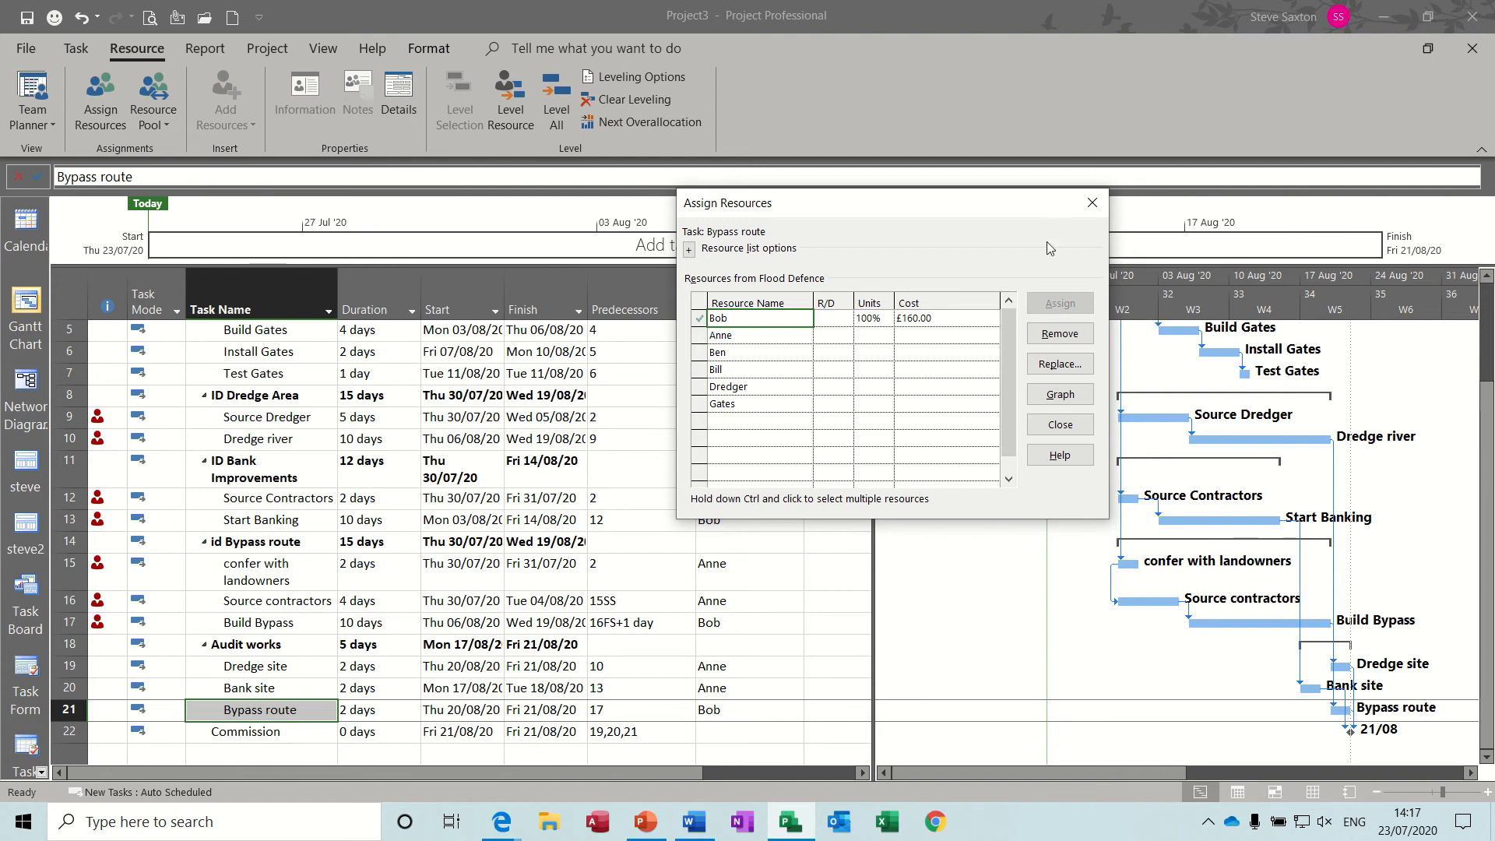
click(1092, 202)
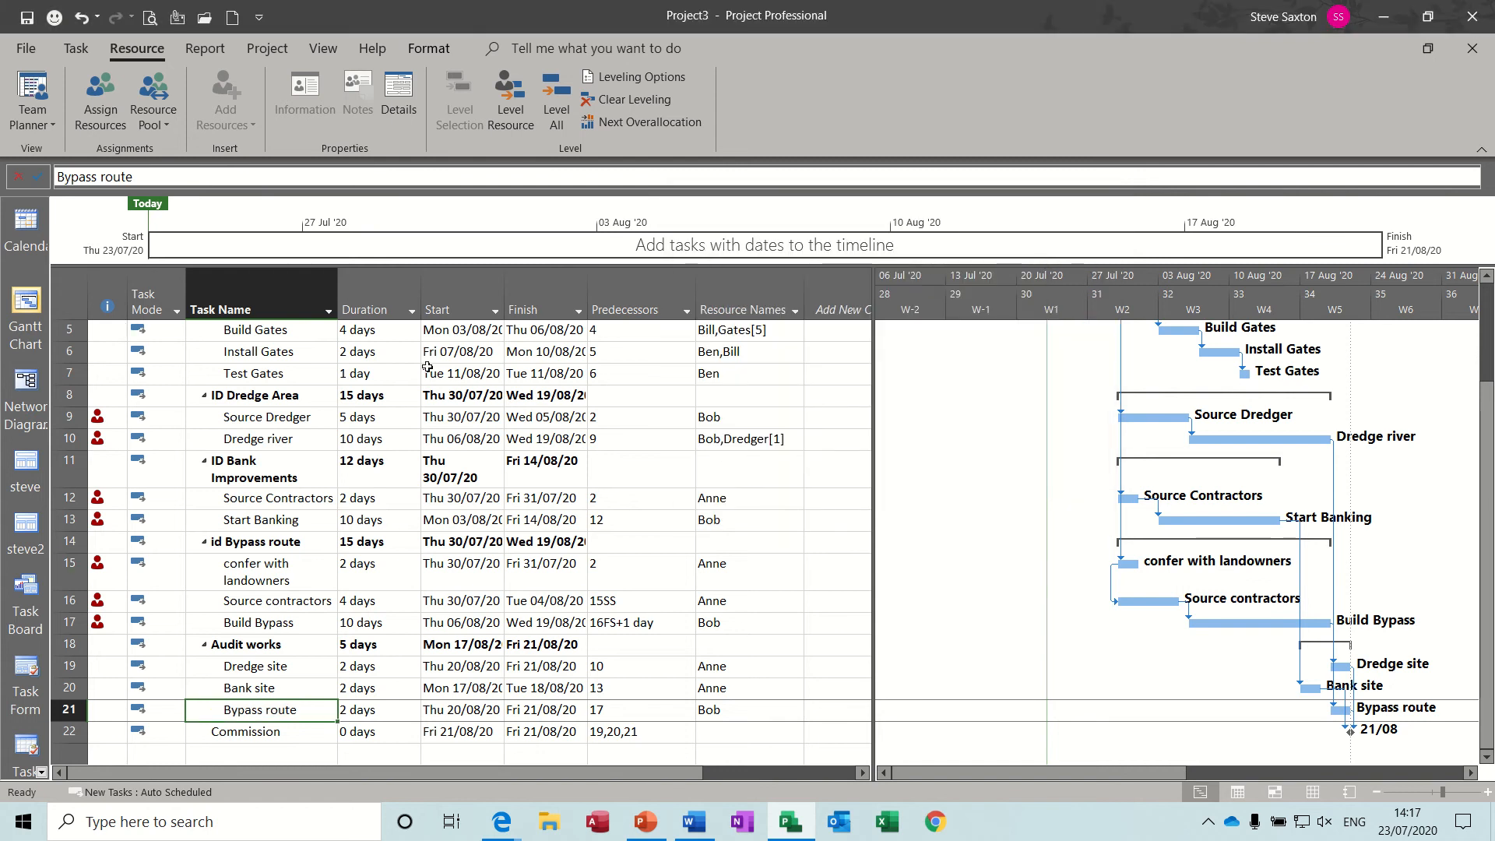
- Check the Resource Sheet for overallocated resources and return to the Gantt Chart
scroll(688, 478, up, 2)
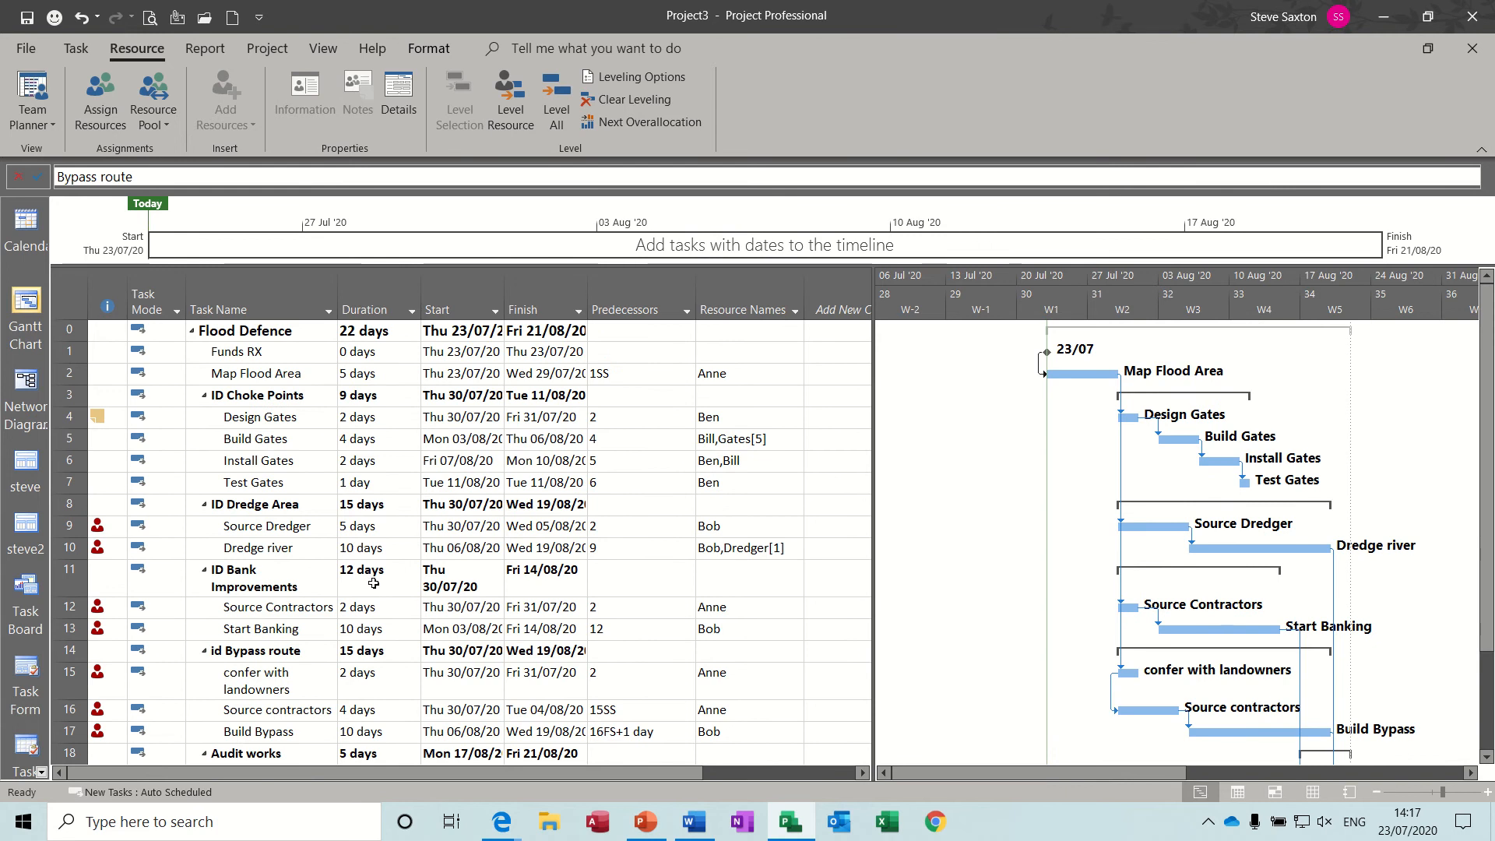
click(1312, 791)
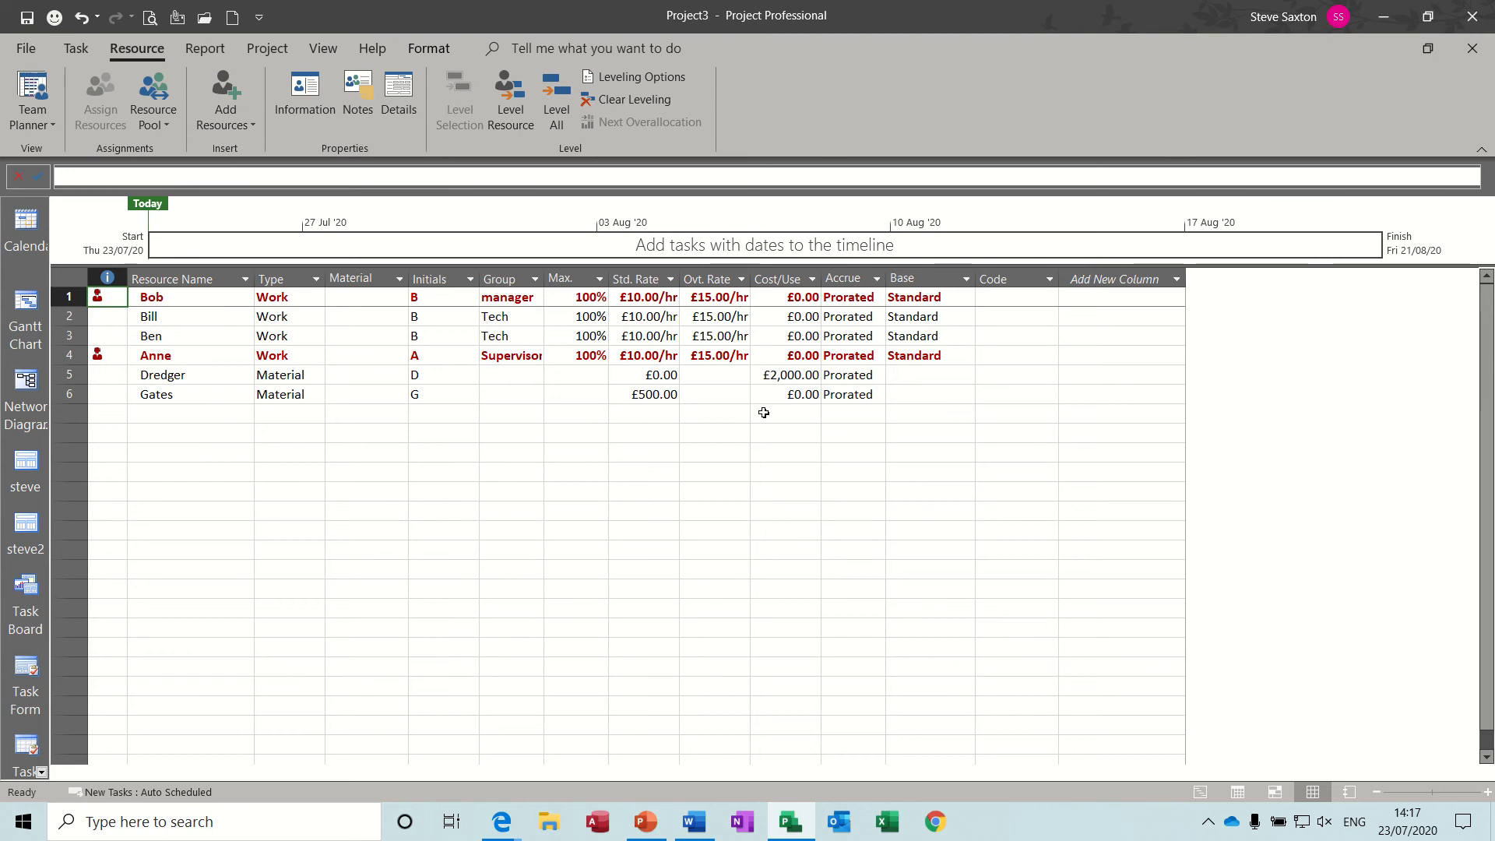
click(1200, 792)
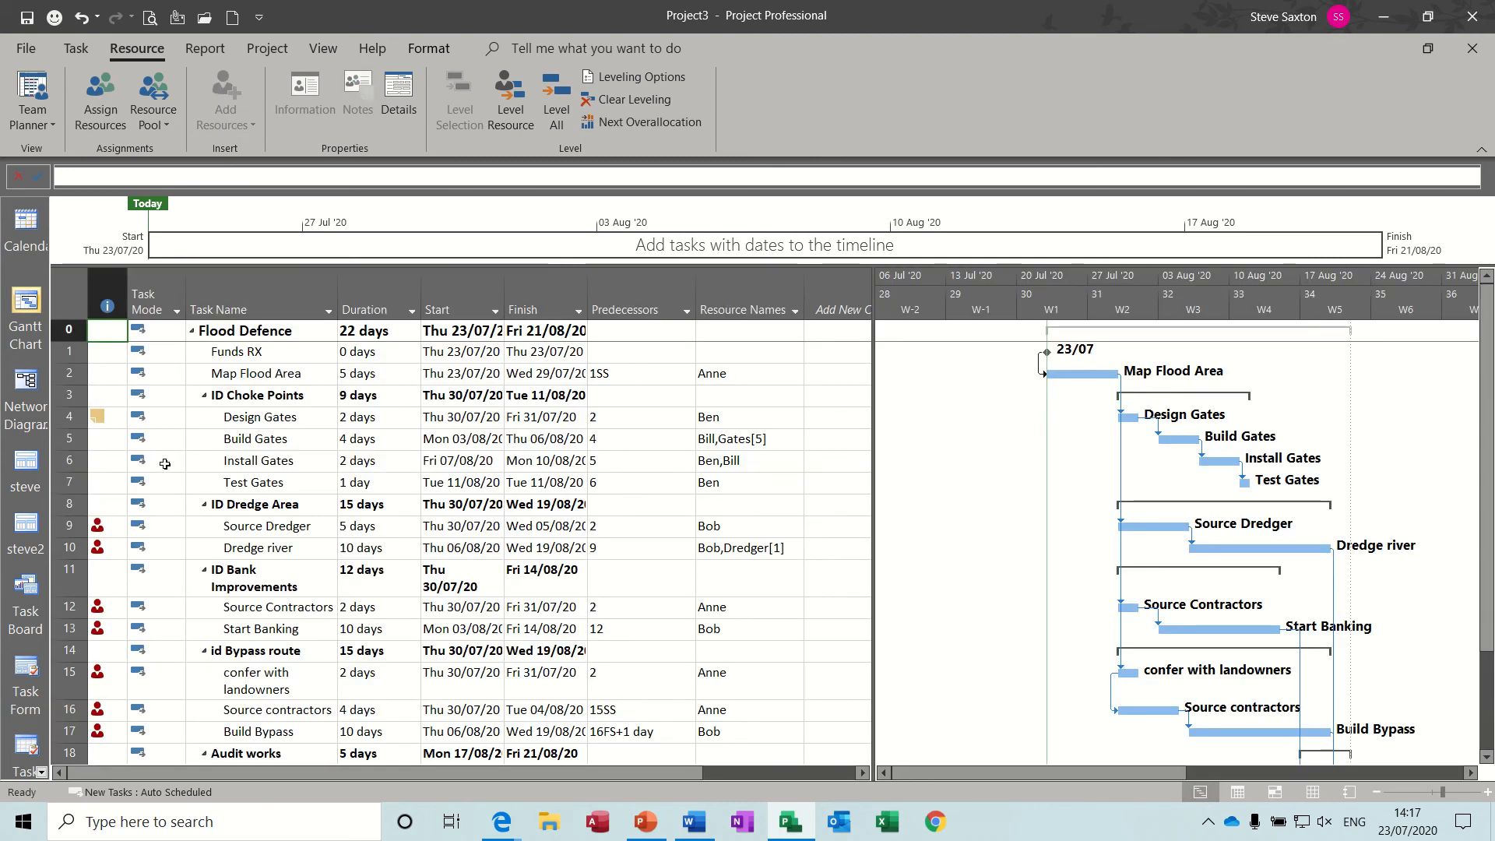
click(166, 464)
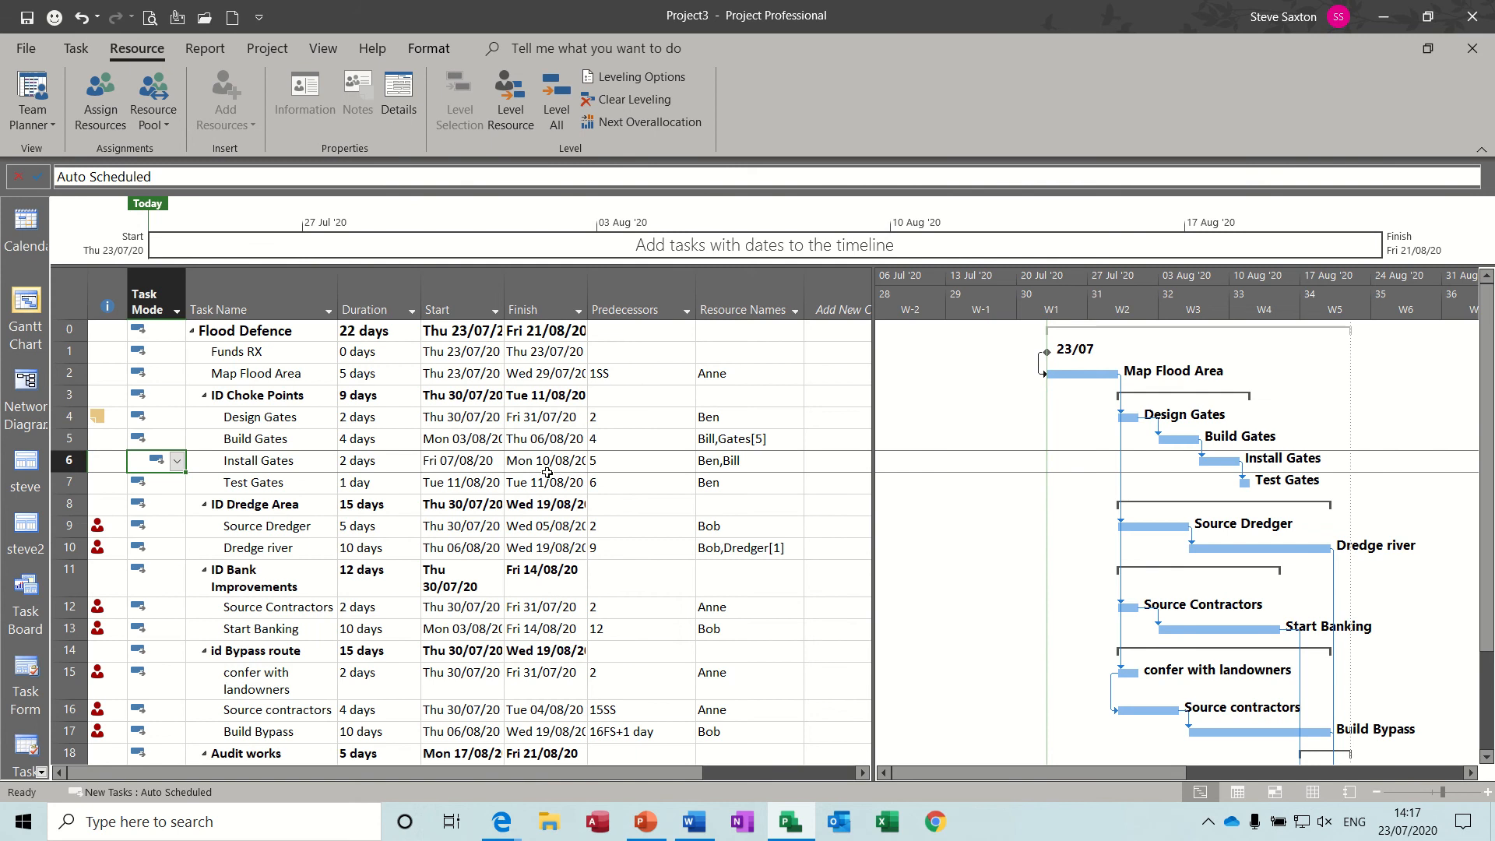
click(394, 393)
click(316, 355)
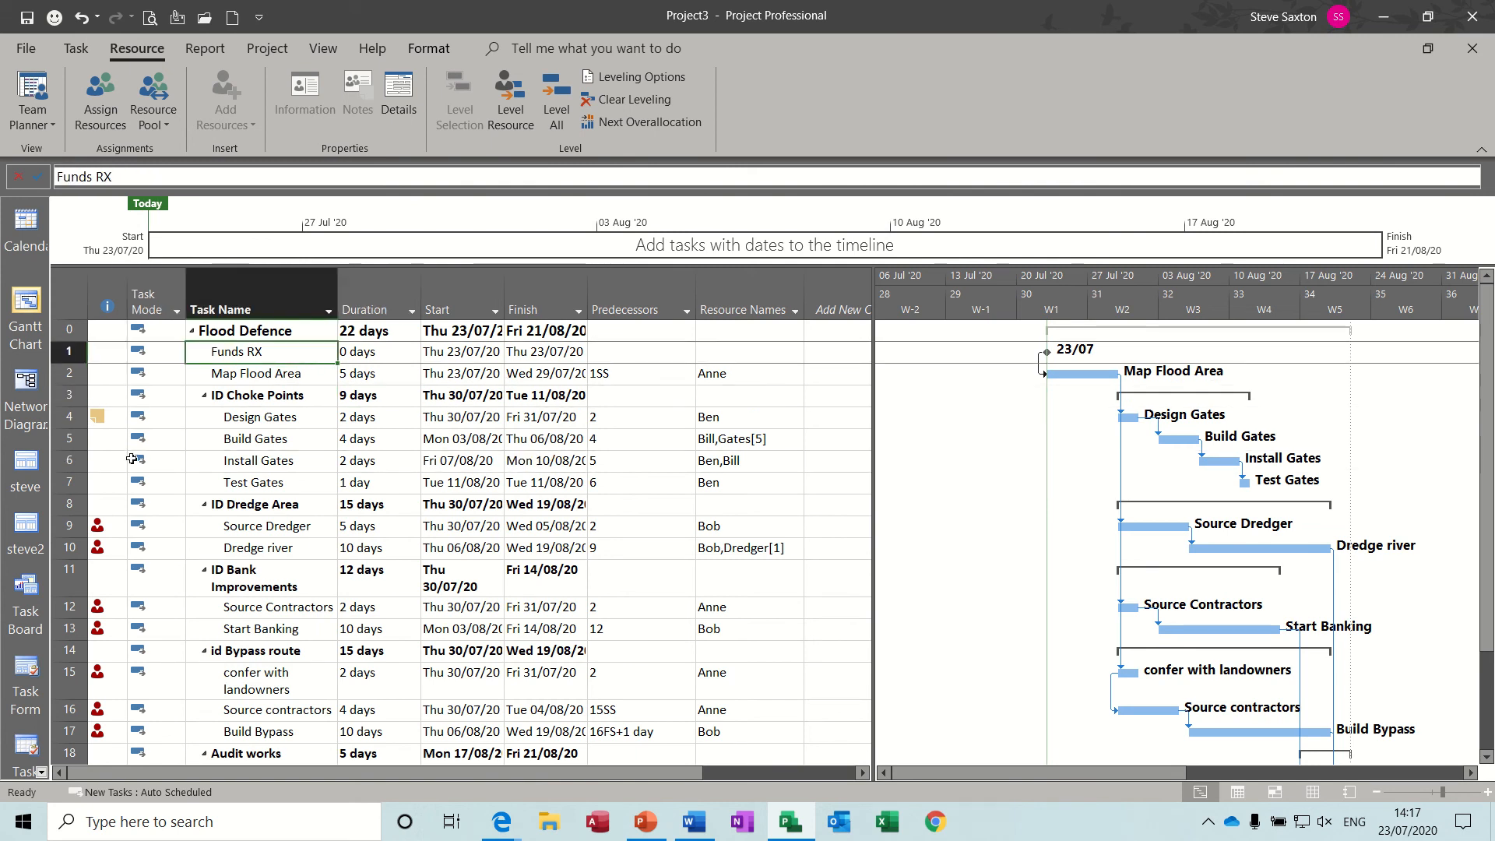
click(239, 420)
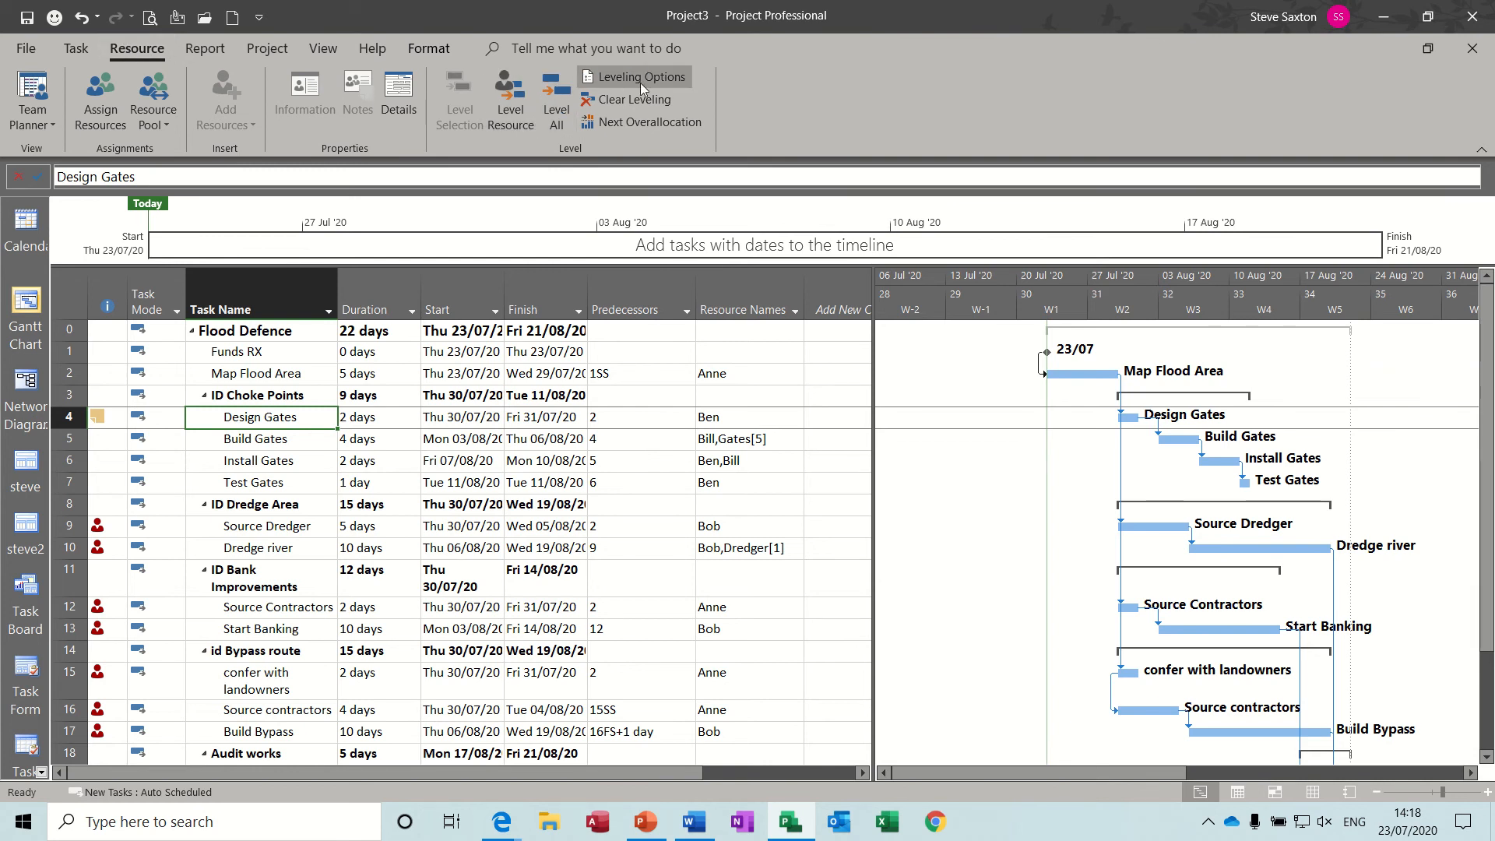
- Review the resource leveling options, and level only the resource assigned to Map Flood Area
click(660, 74)
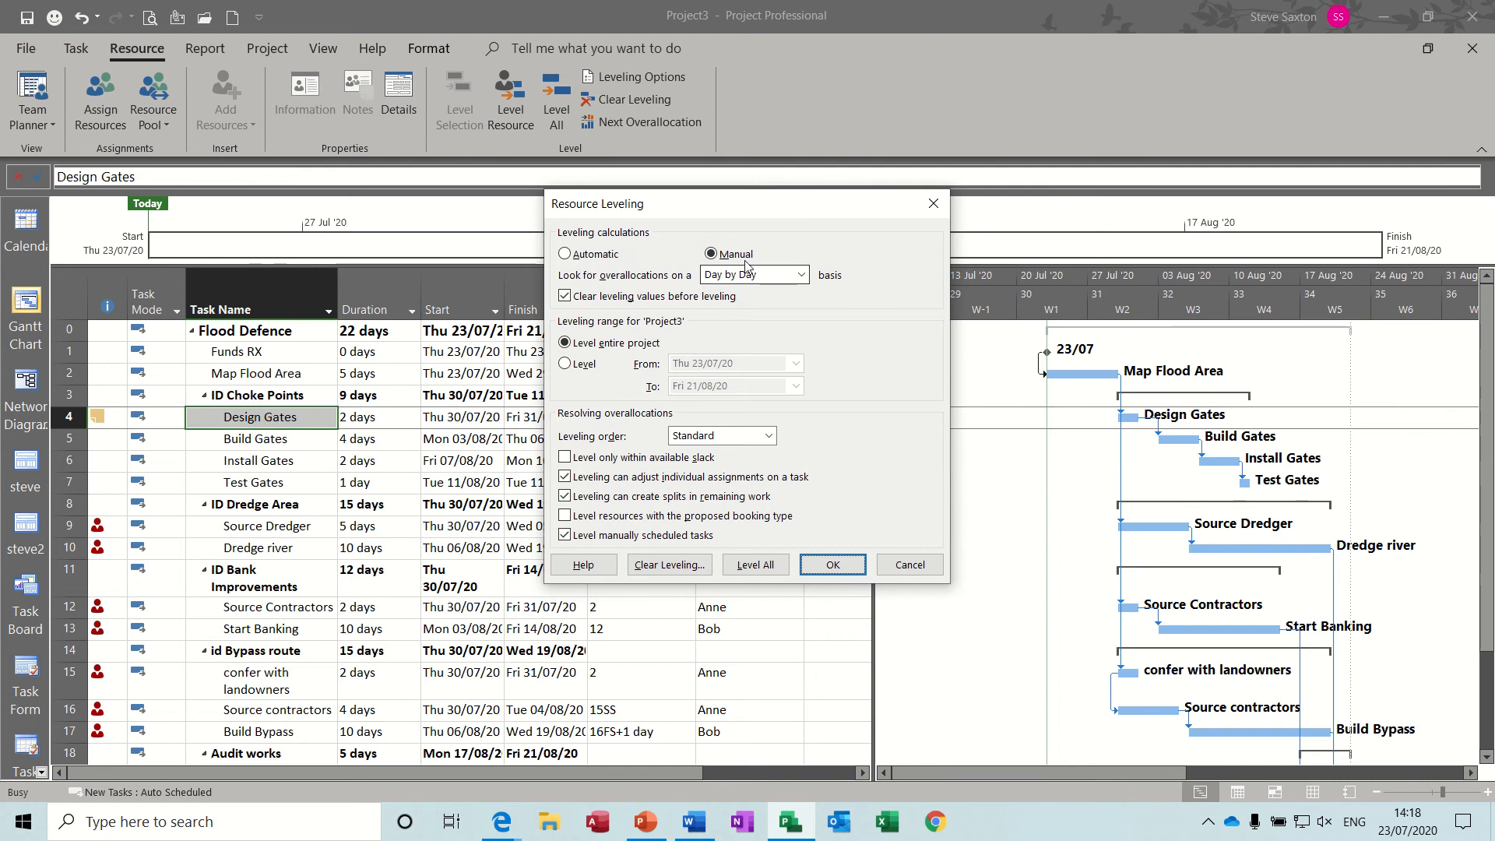
click(909, 565)
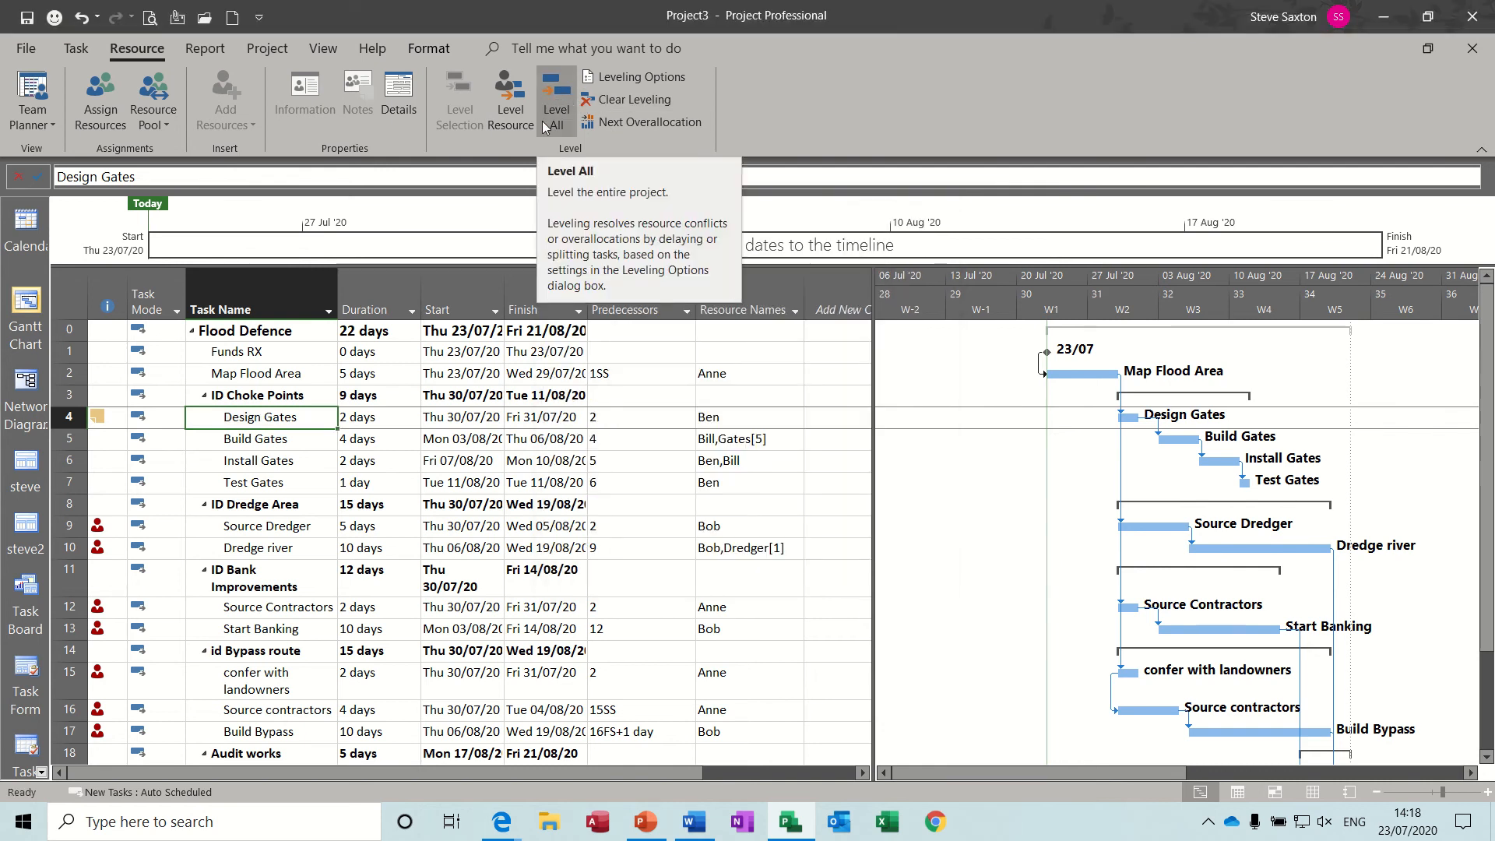
click(511, 105)
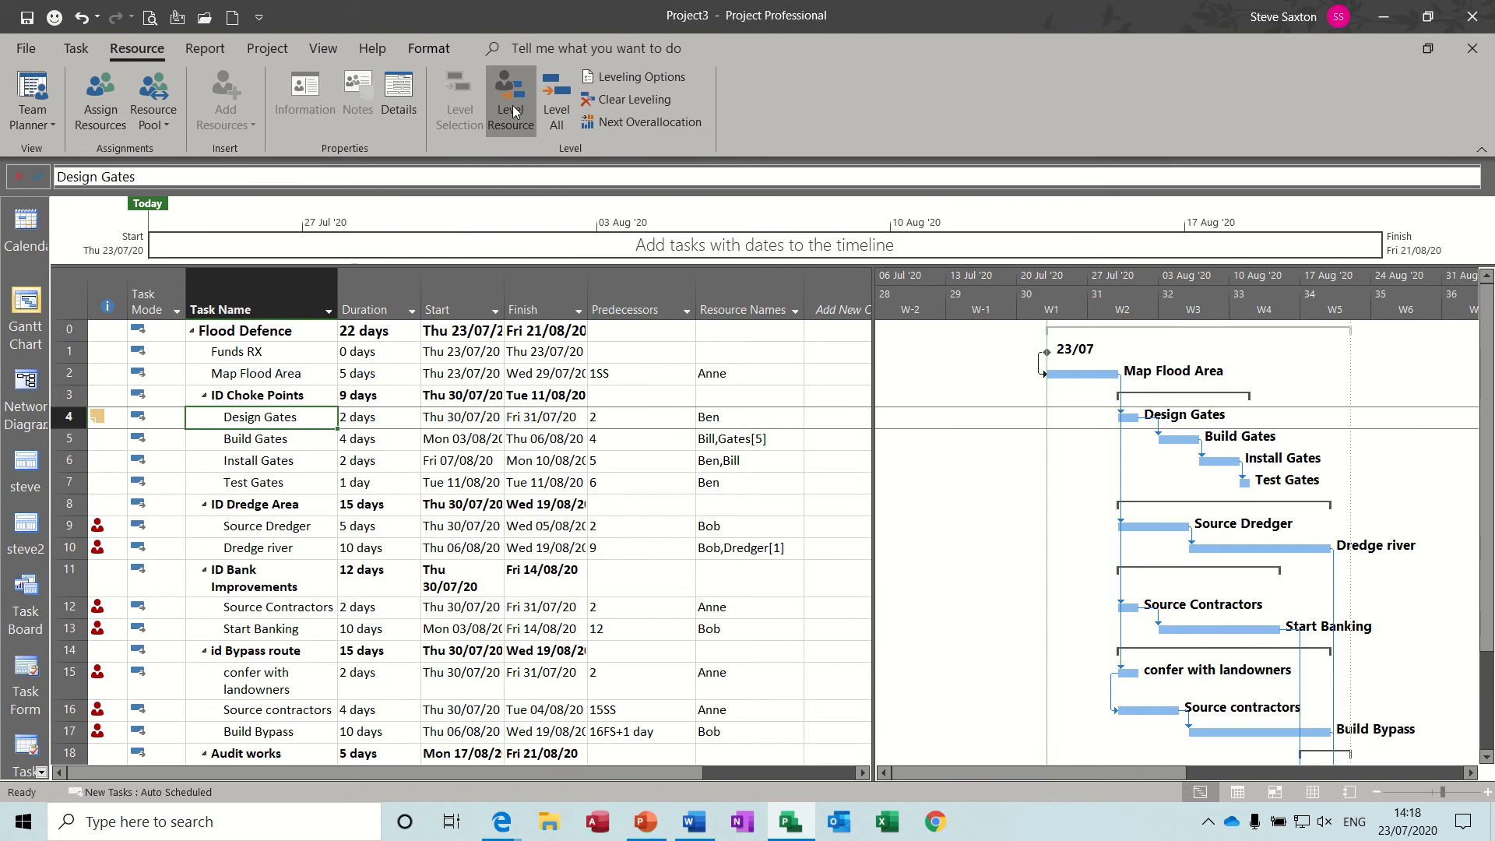
click(647, 269)
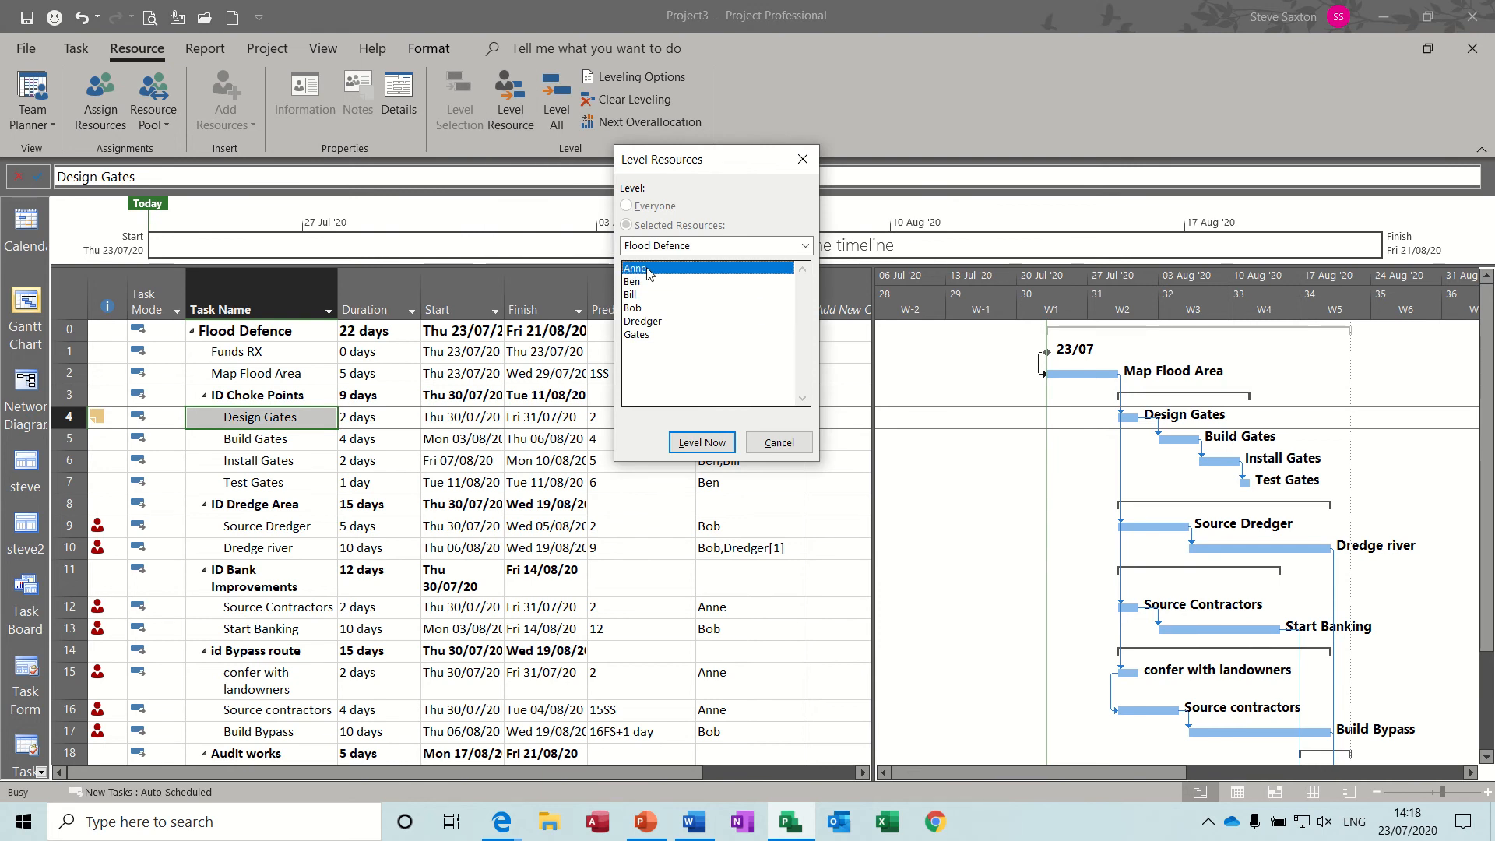
click(700, 444)
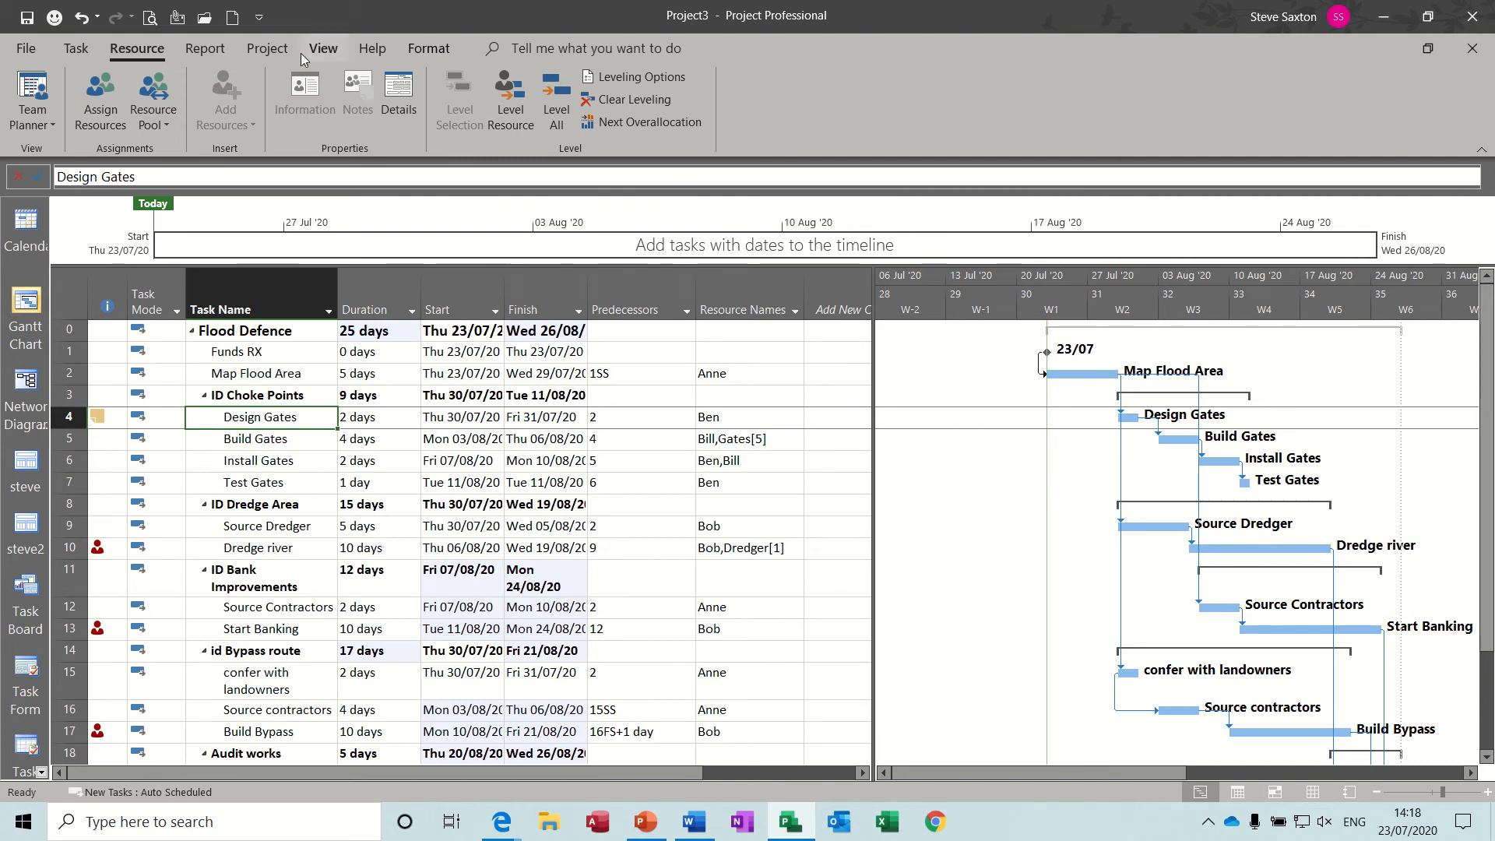
- Switch to the Leveling Gantt view and compare the preleveled and leveled bars of the Source Contractors task under ID Bank Improvements
click(320, 50)
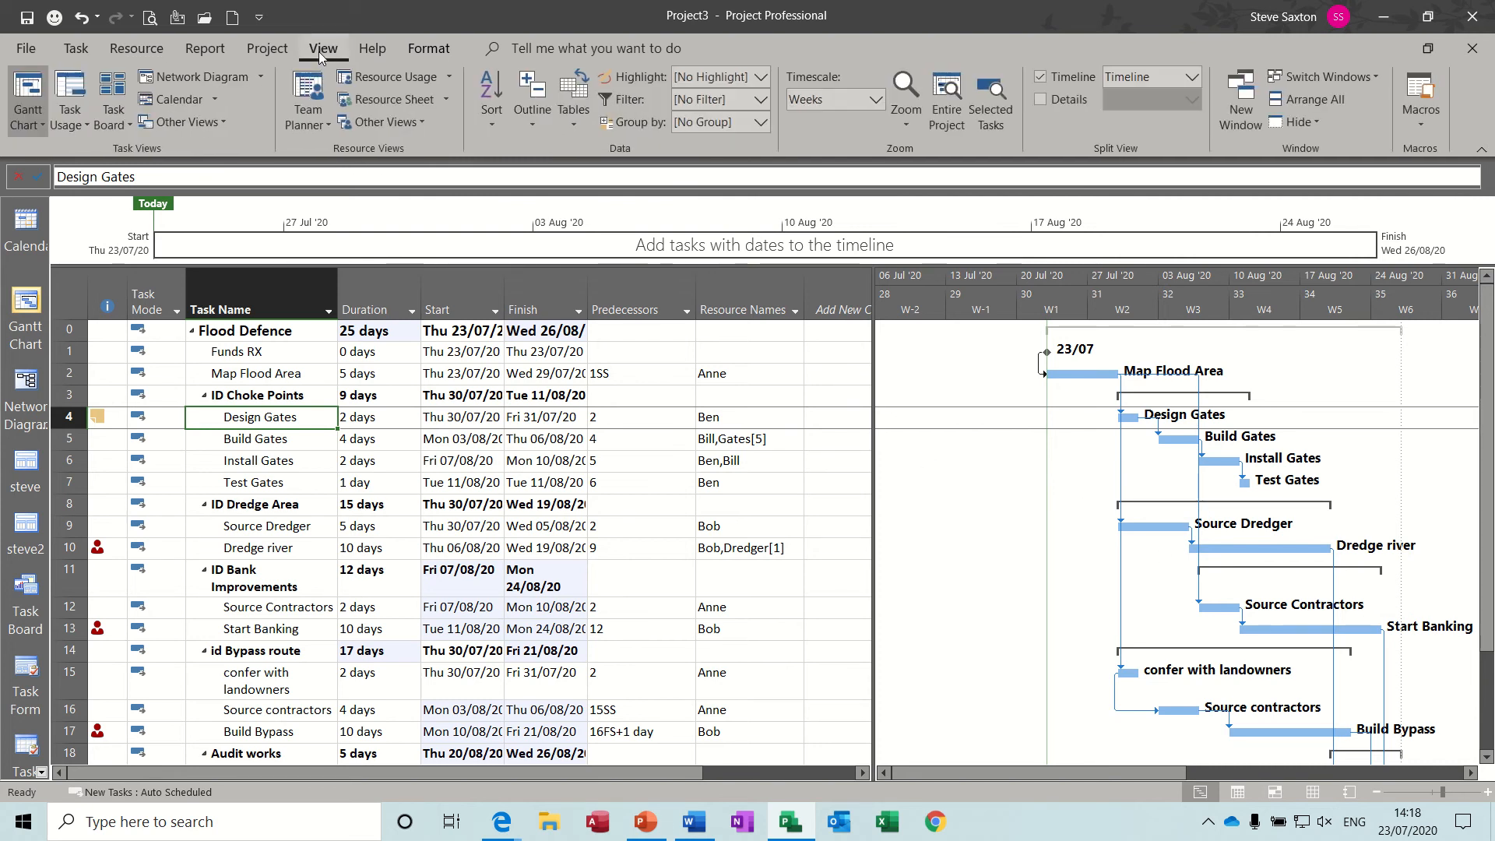
click(424, 122)
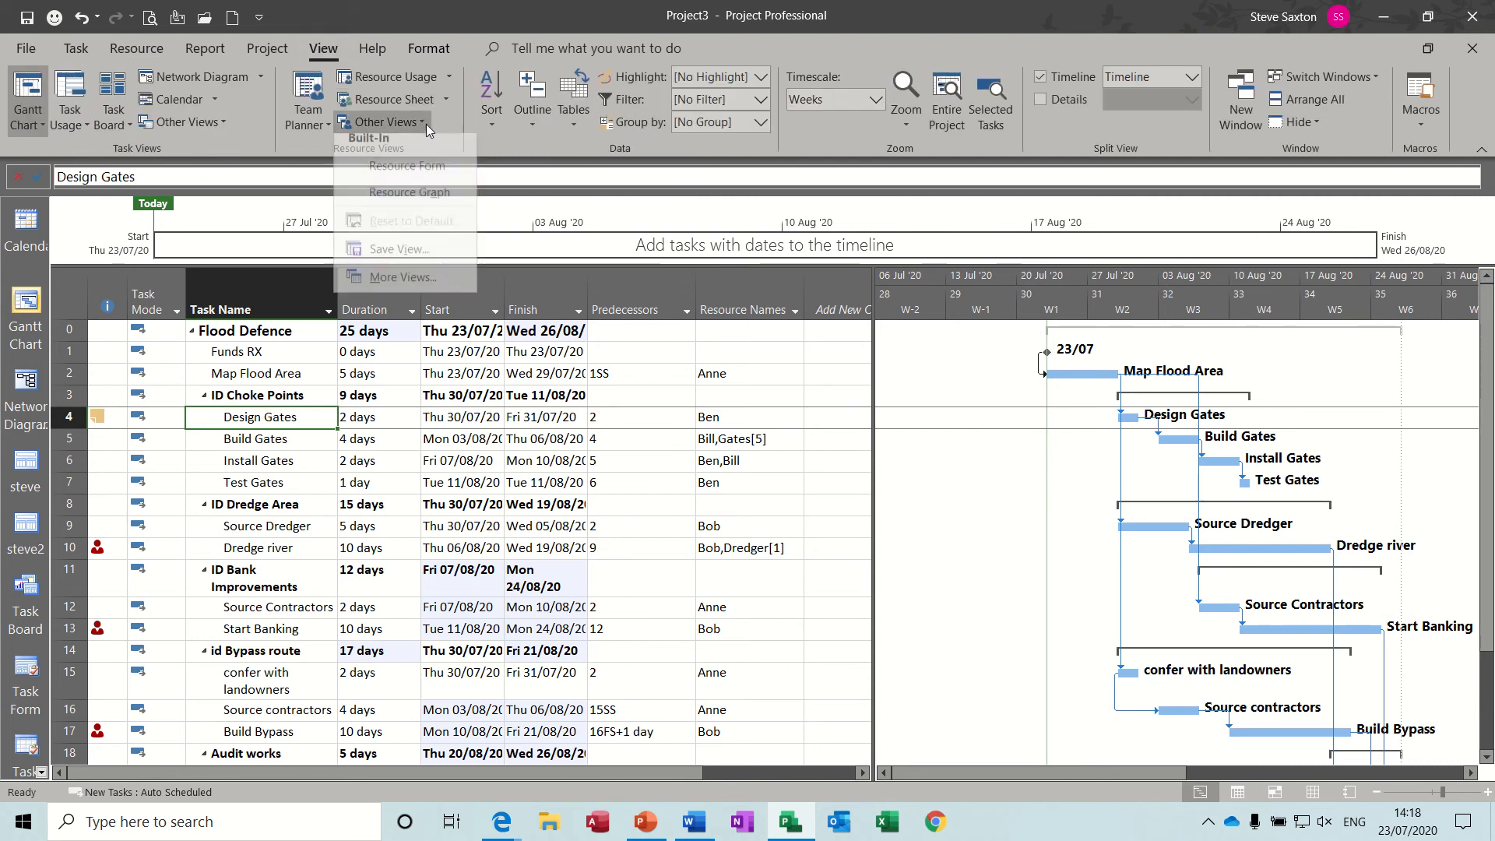
click(404, 288)
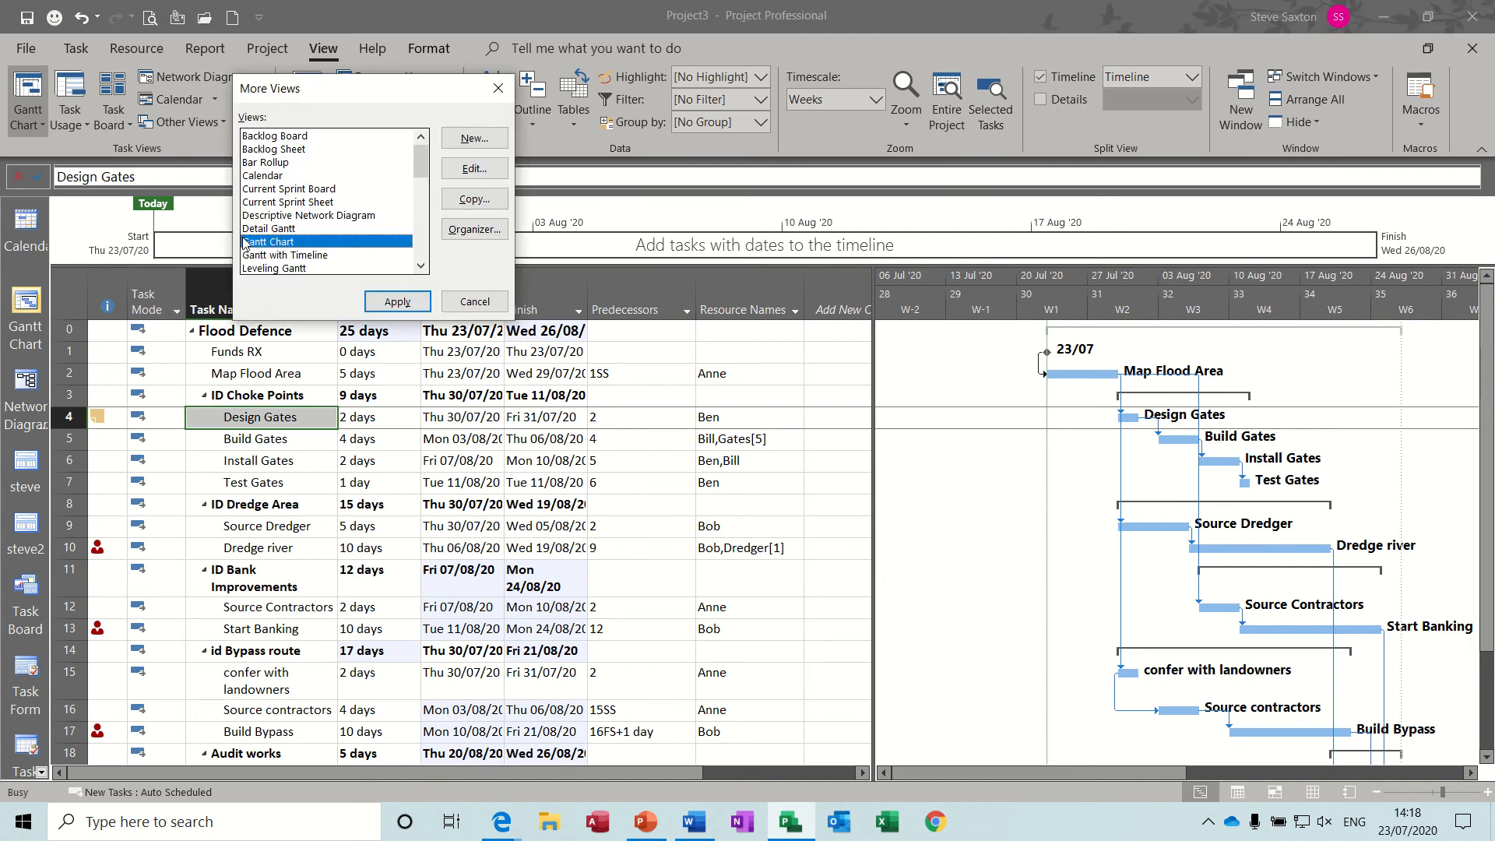
click(298, 267)
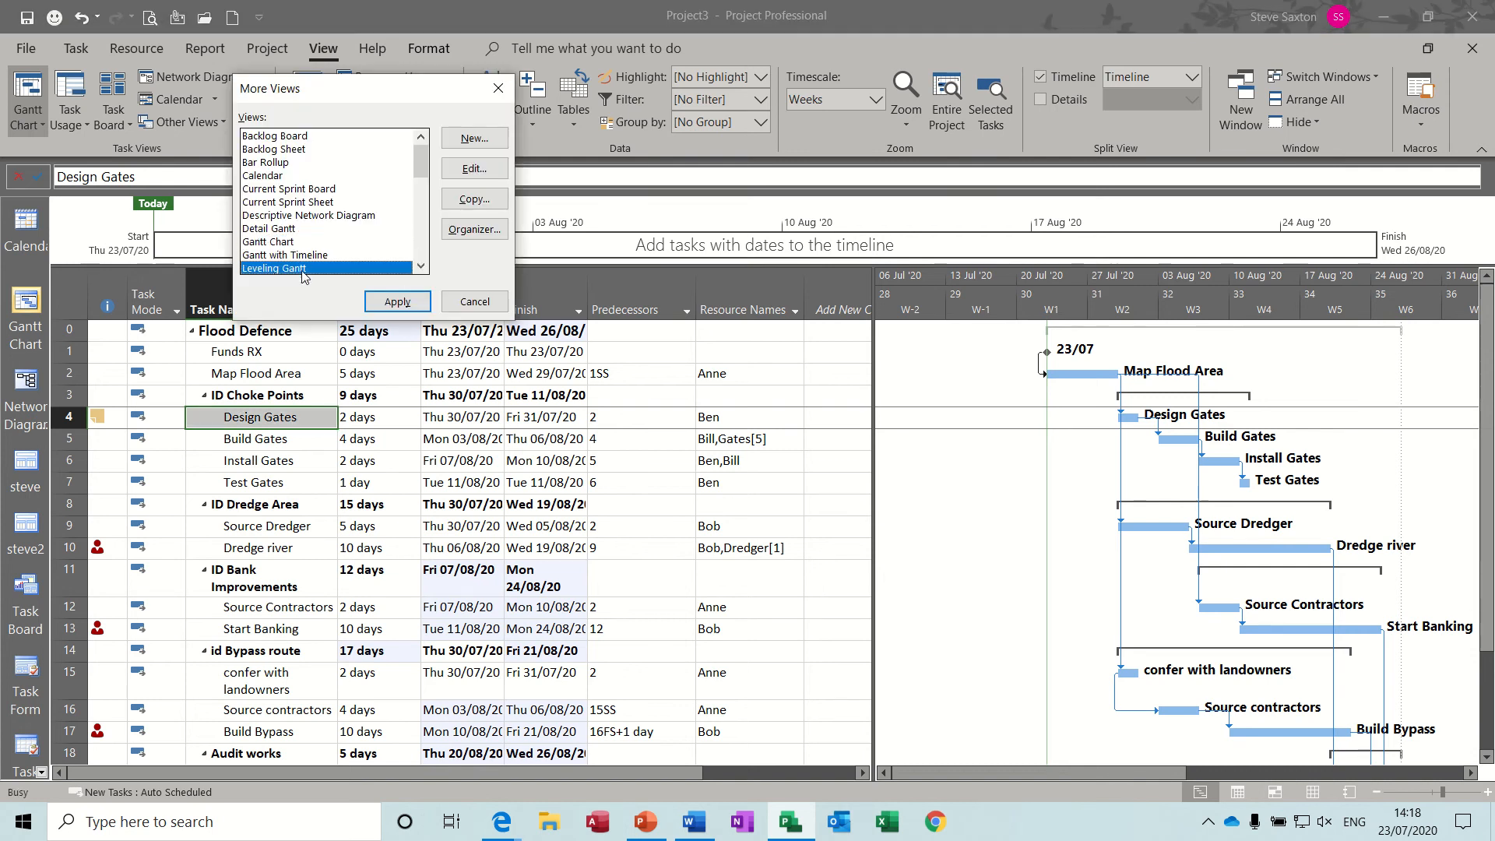
click(396, 303)
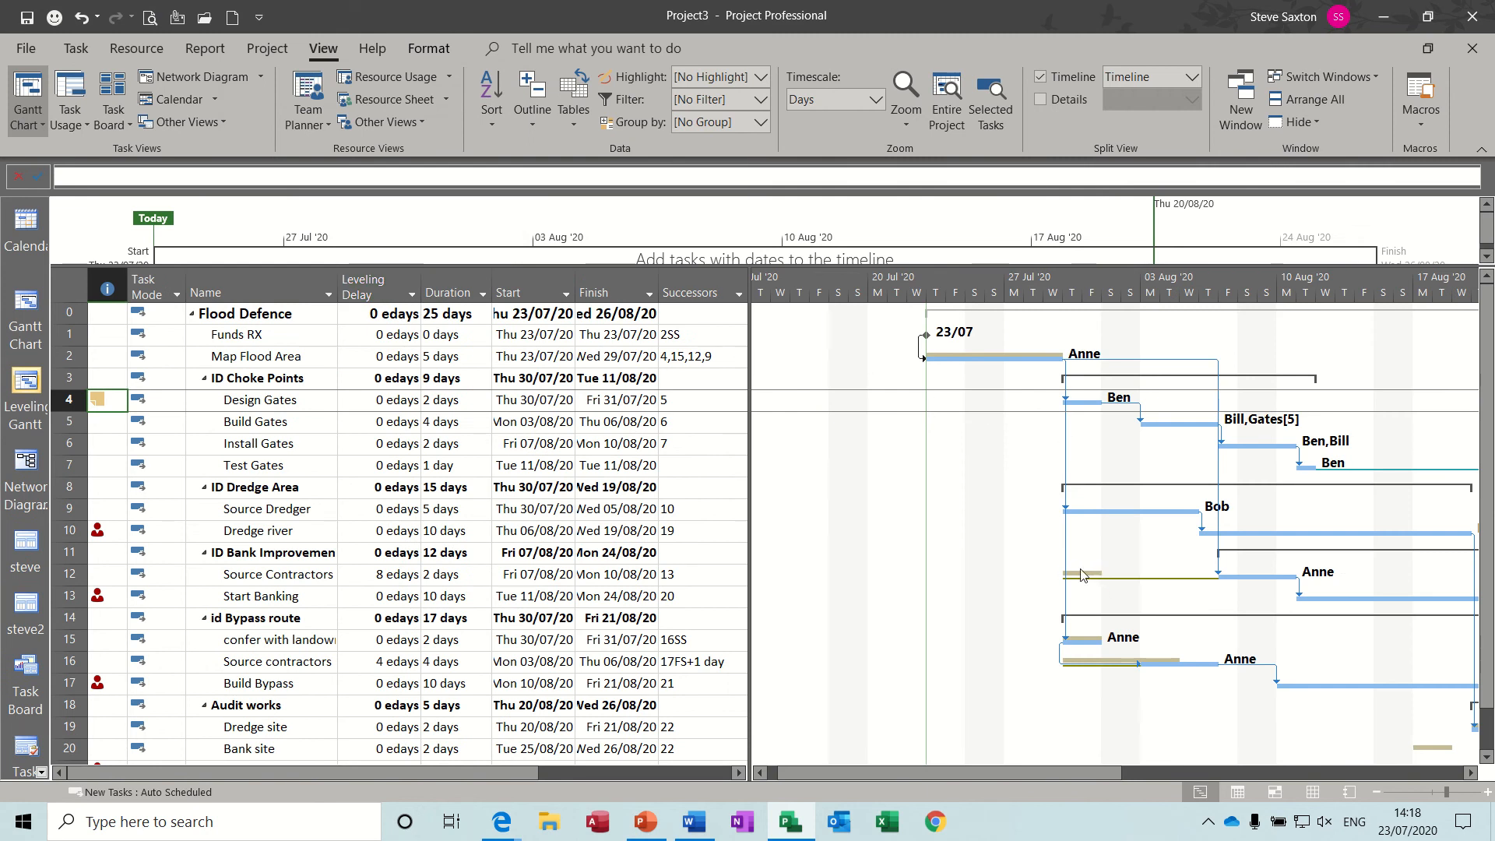
mouse_move(1080, 577)
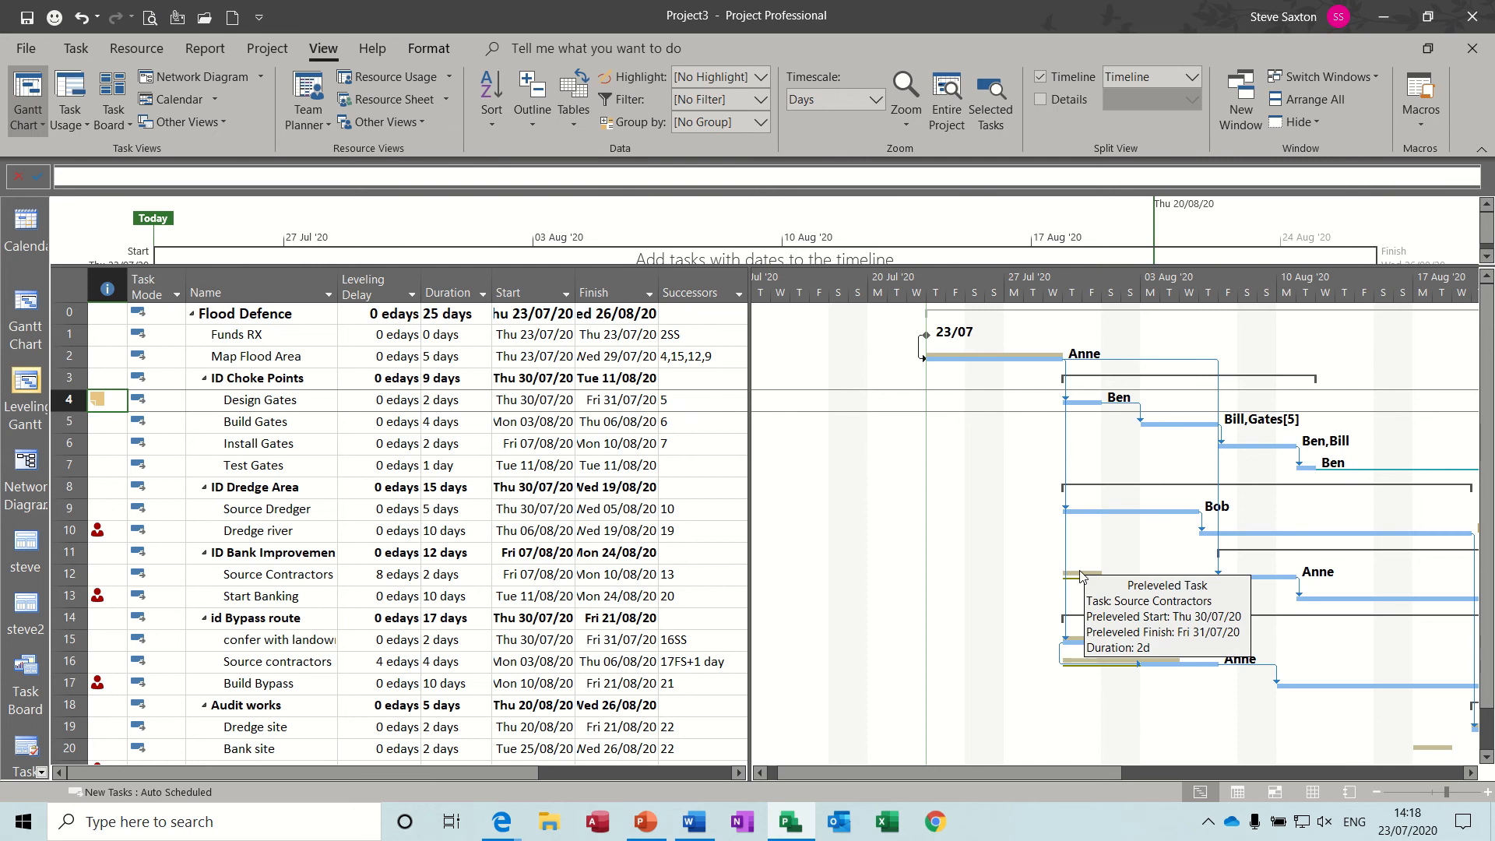
mouse_move(1270, 588)
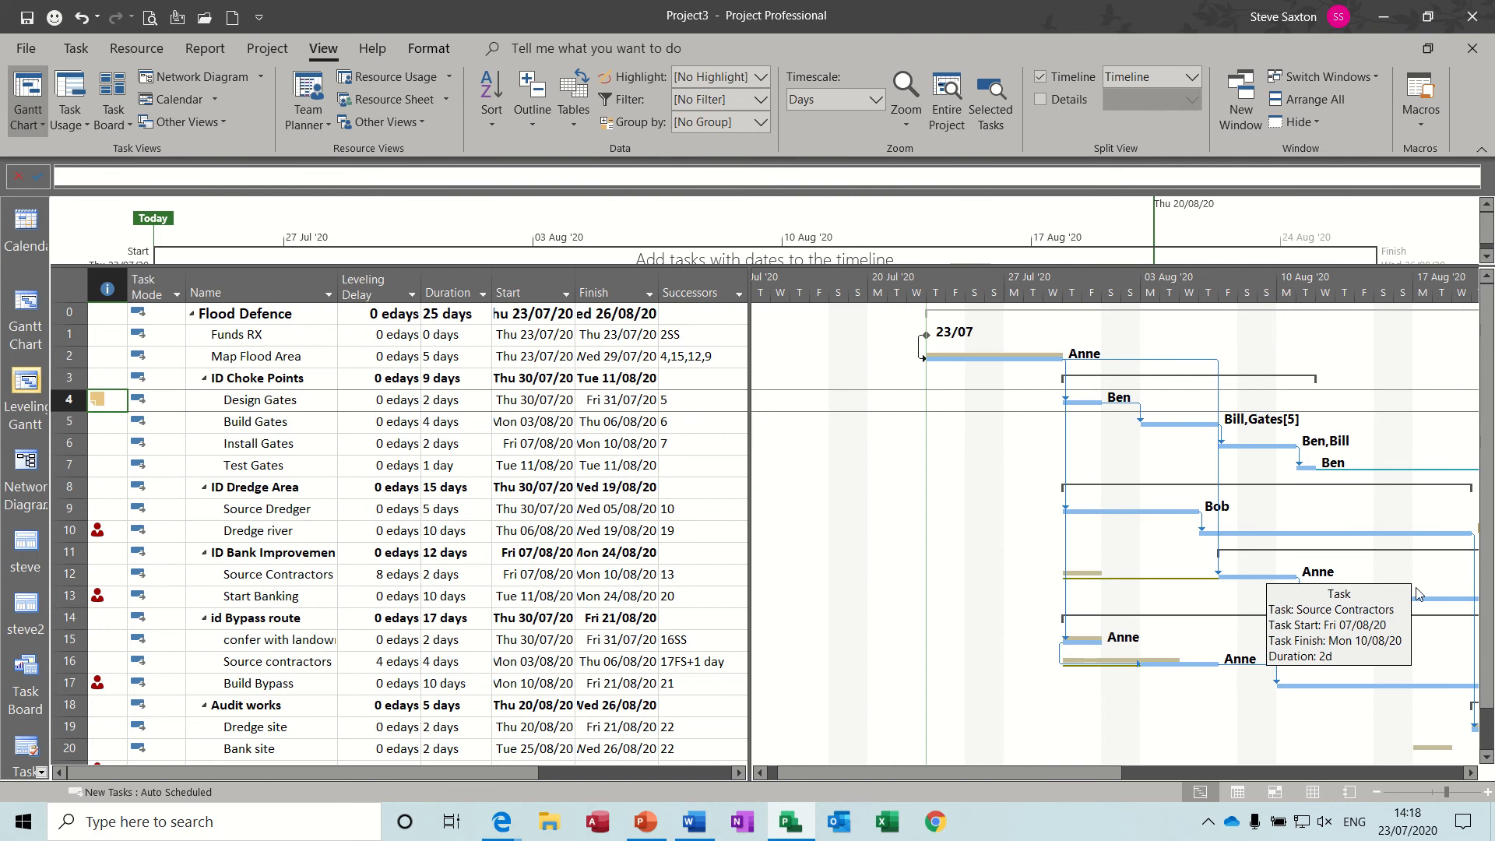
scroll(1491, 586, down, 1)
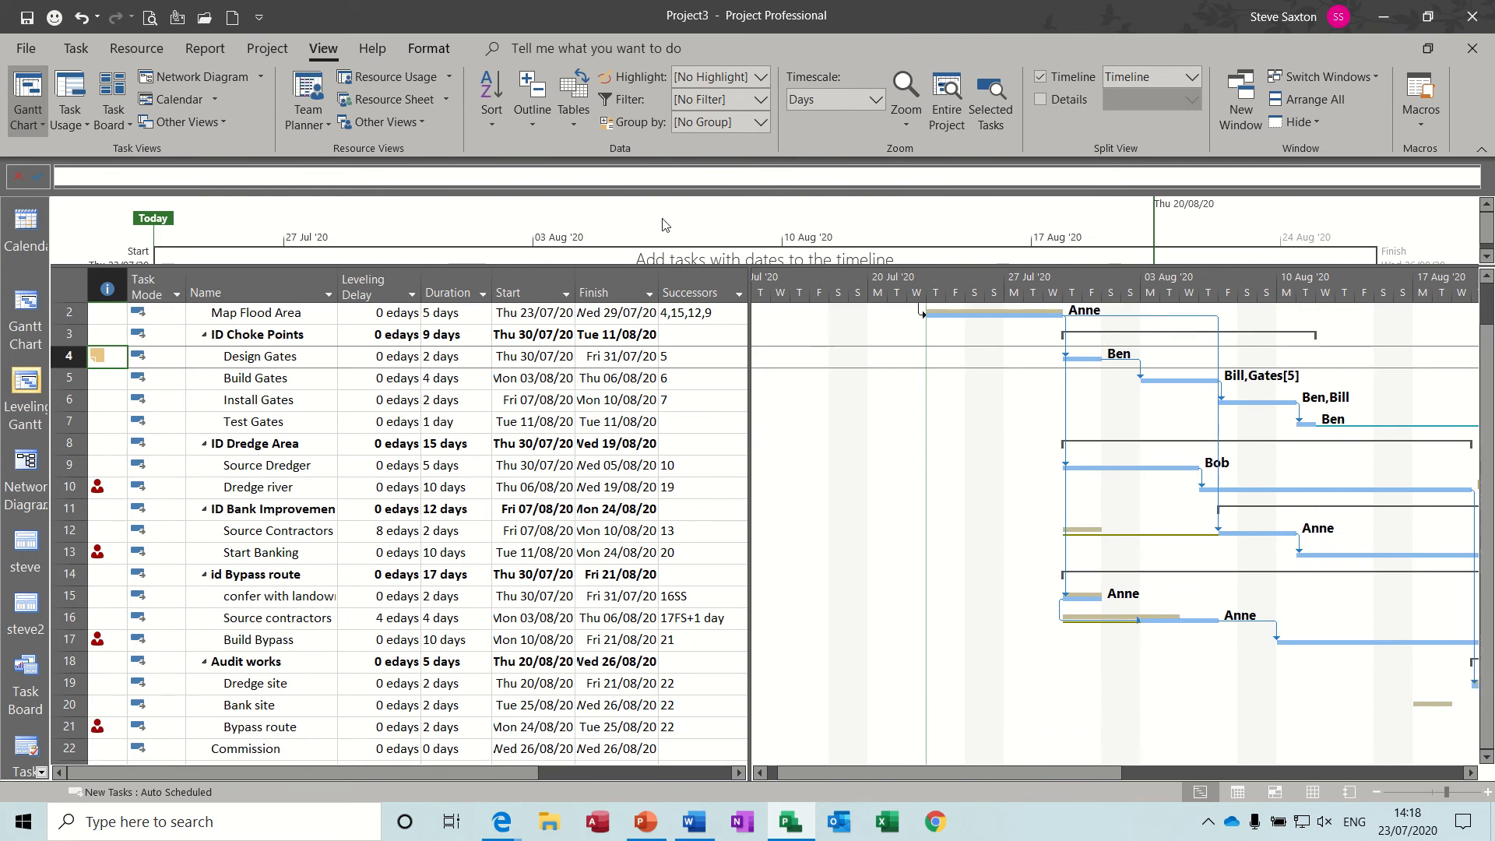
- Clear the leveling for the entire project
click(129, 49)
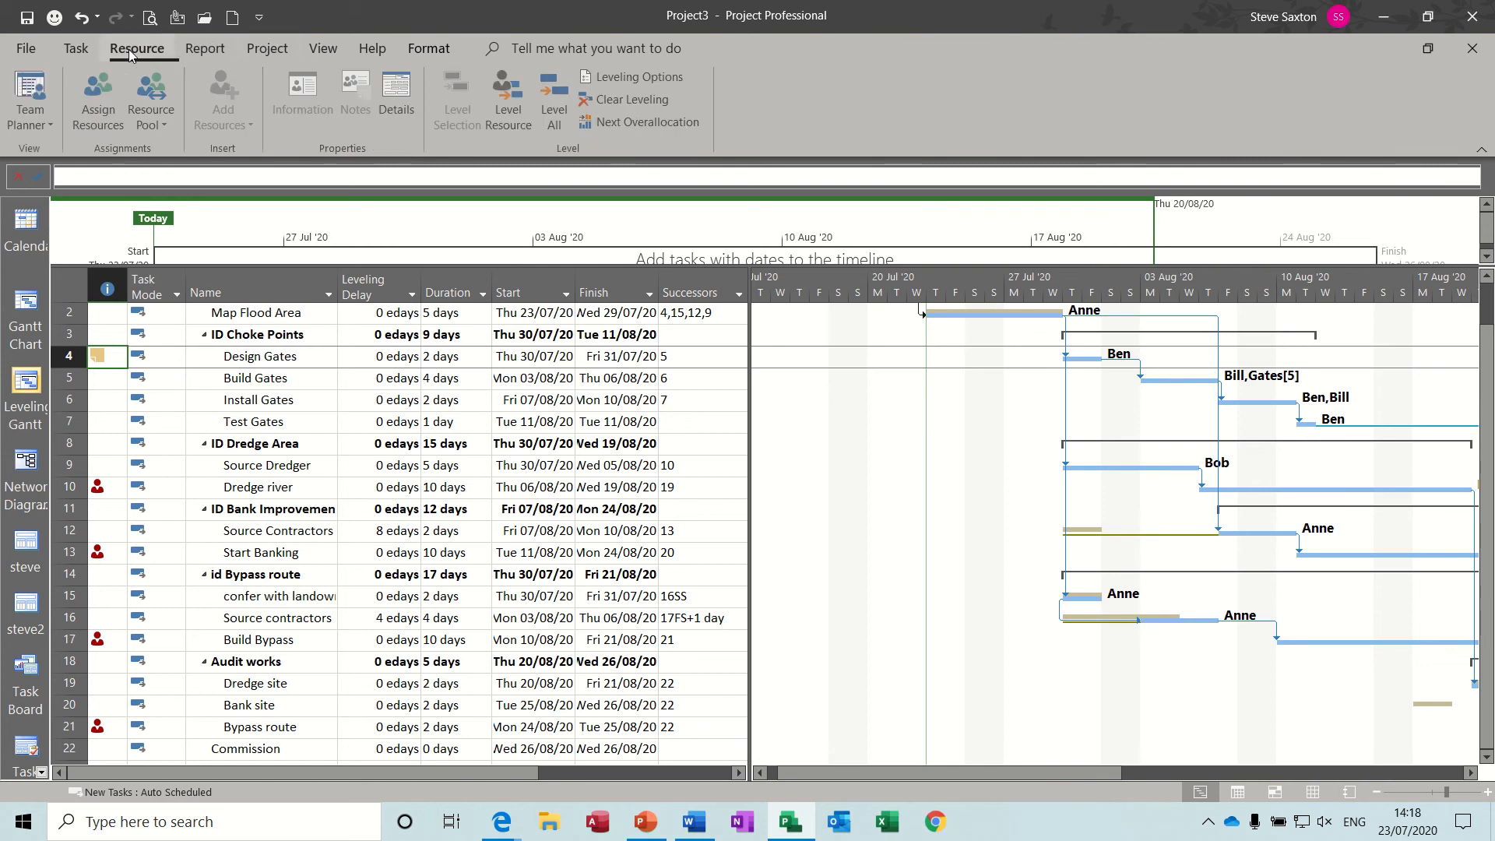
click(643, 102)
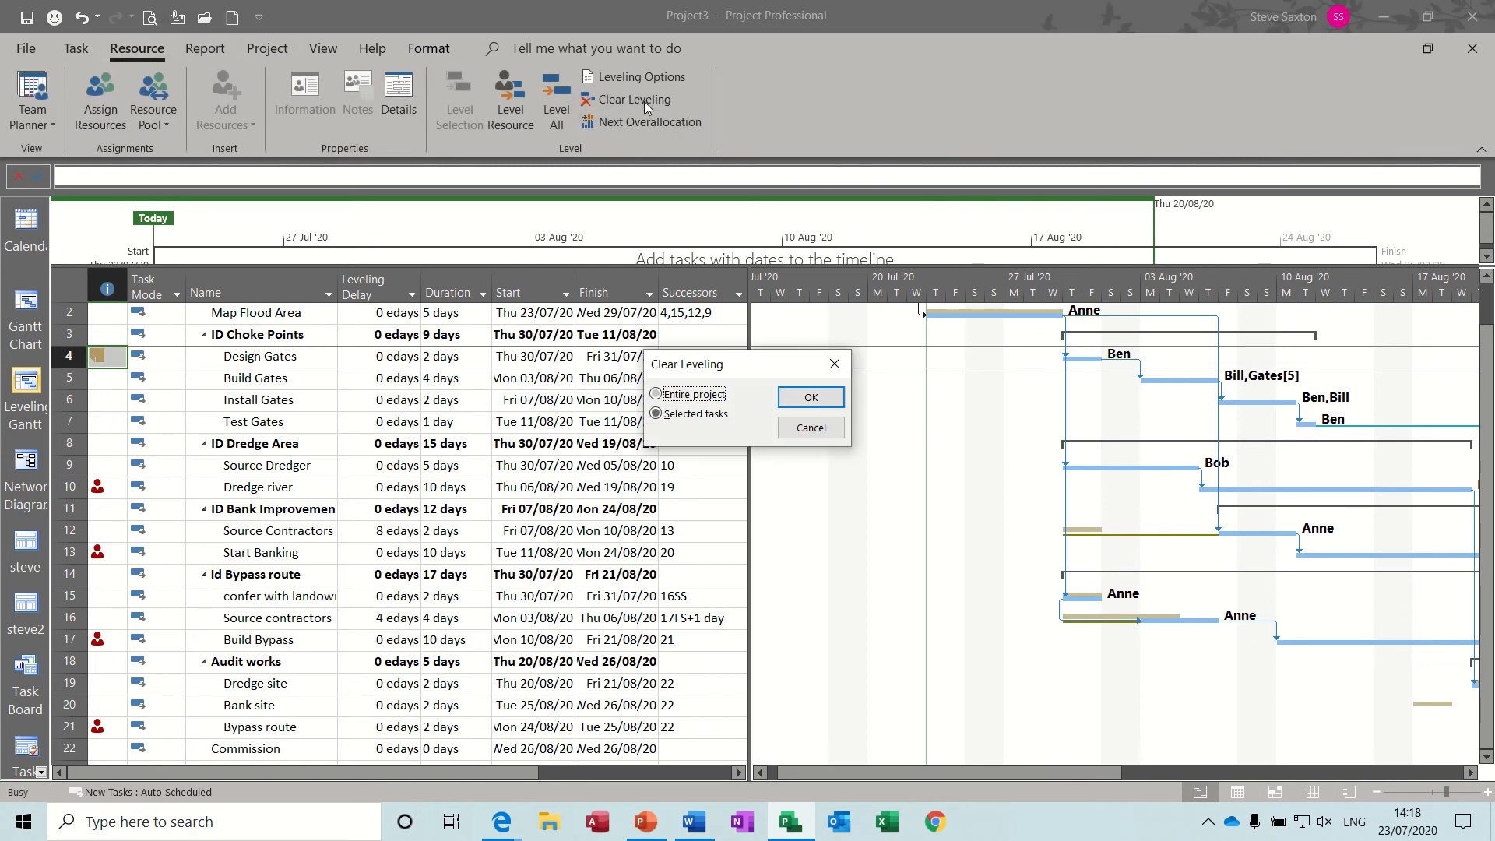
click(794, 397)
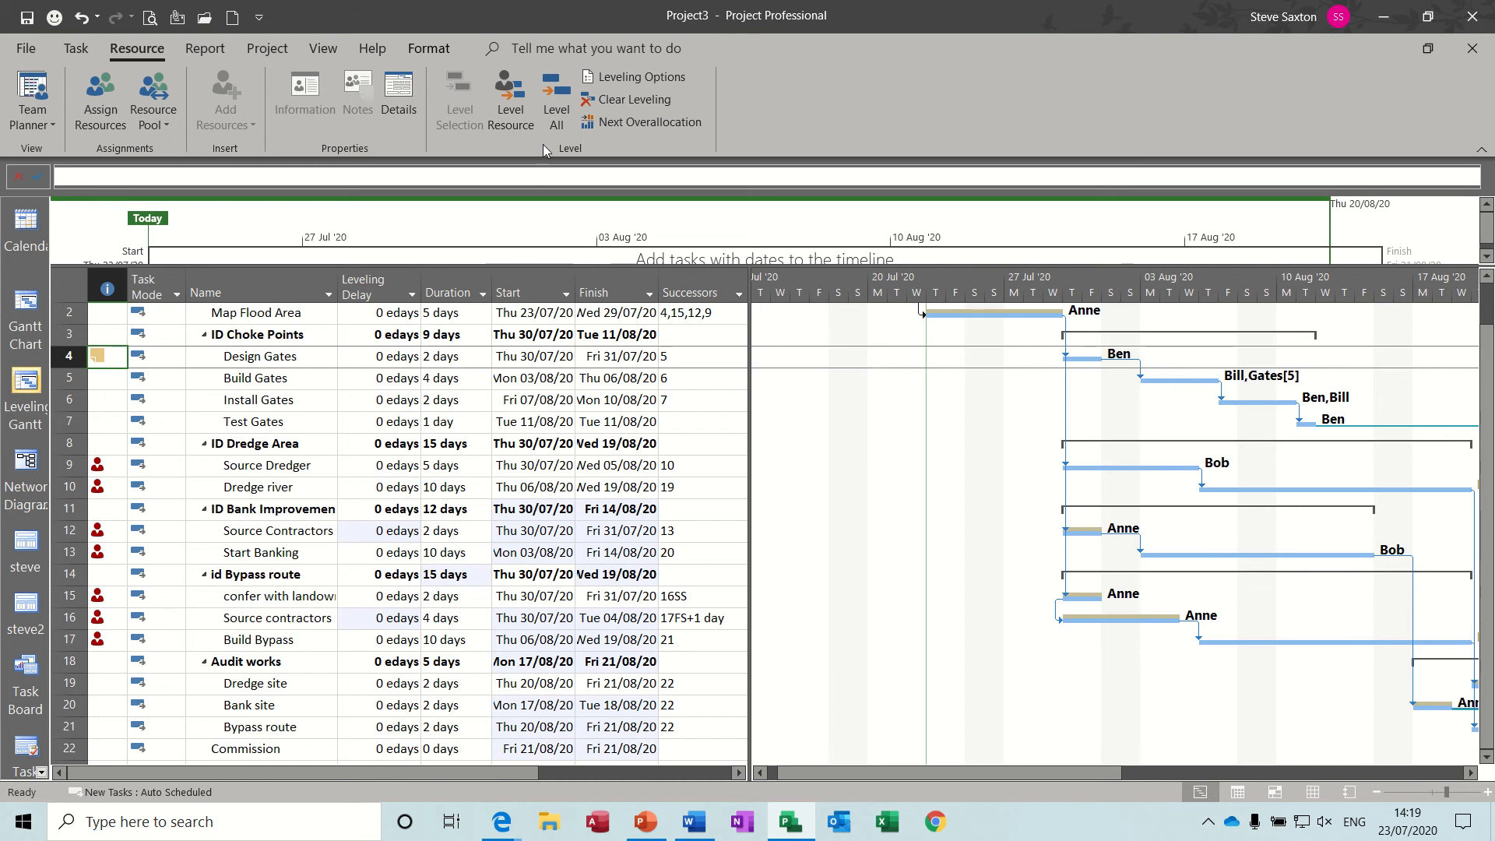
- Level only the resource assigned to Design Gates
click(522, 110)
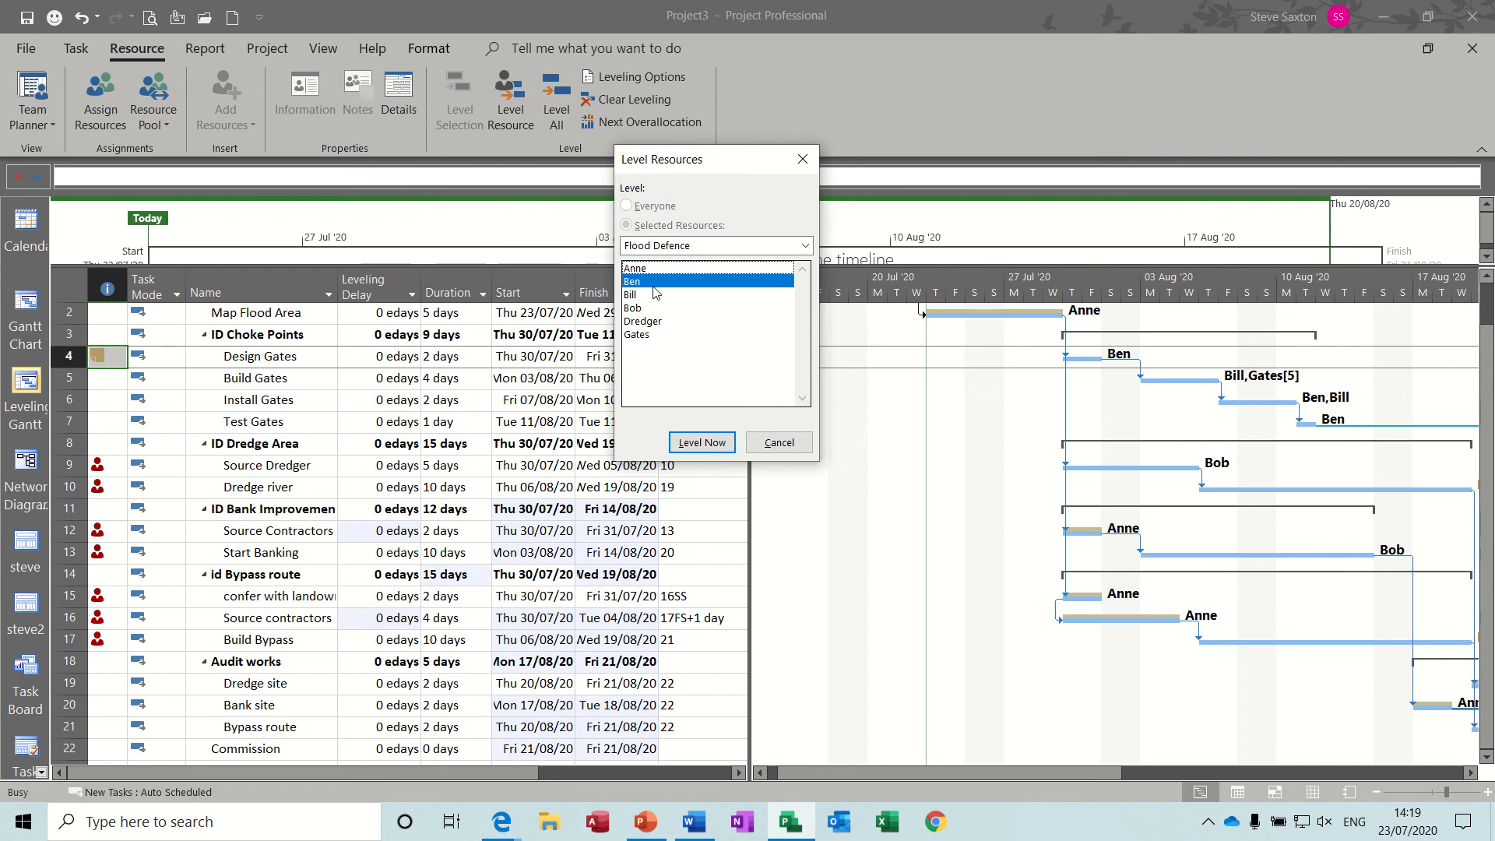
click(779, 442)
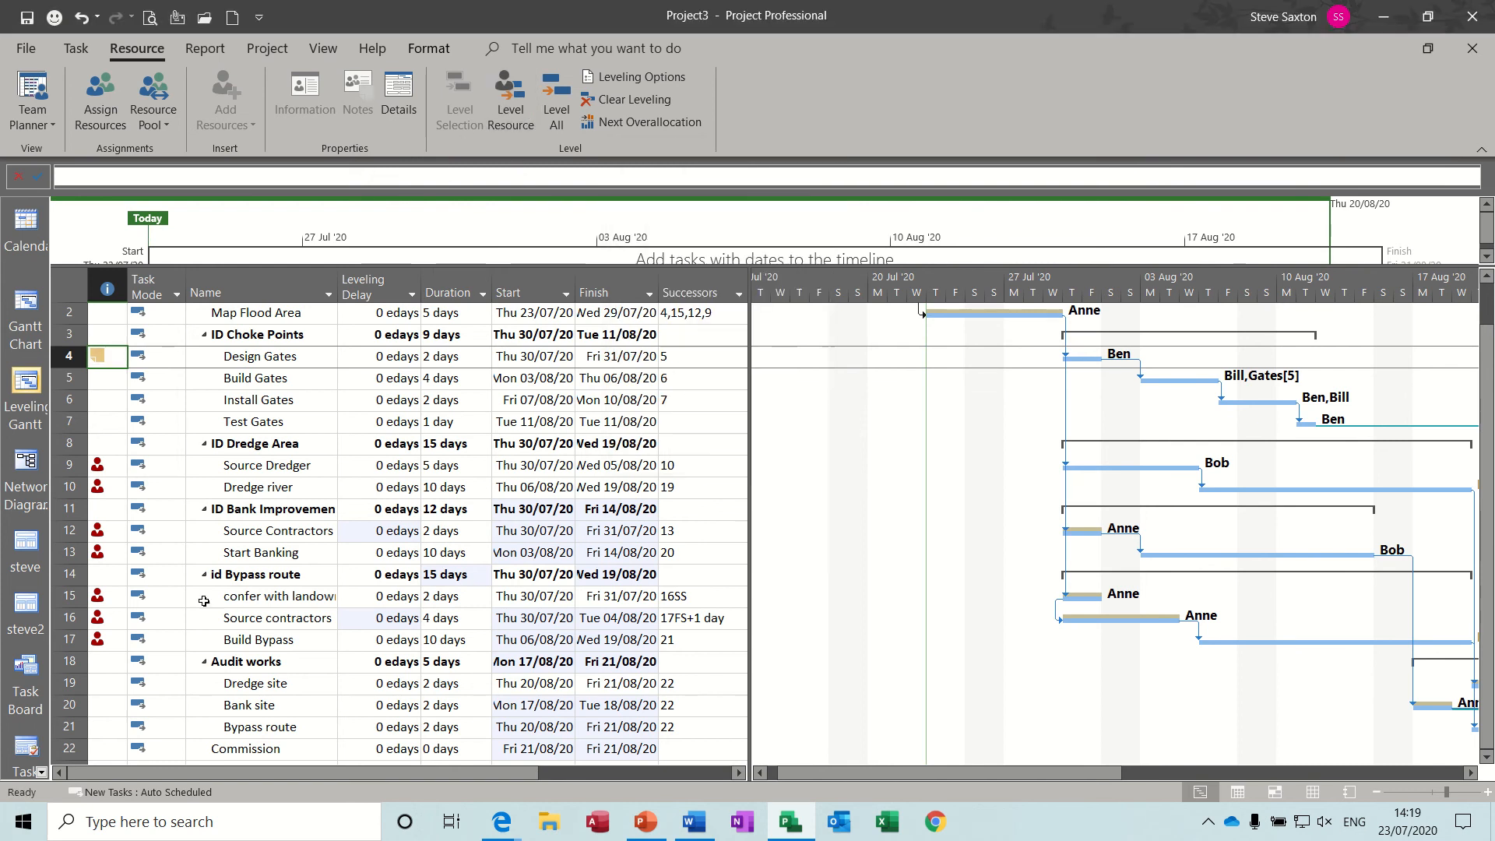
click(511, 92)
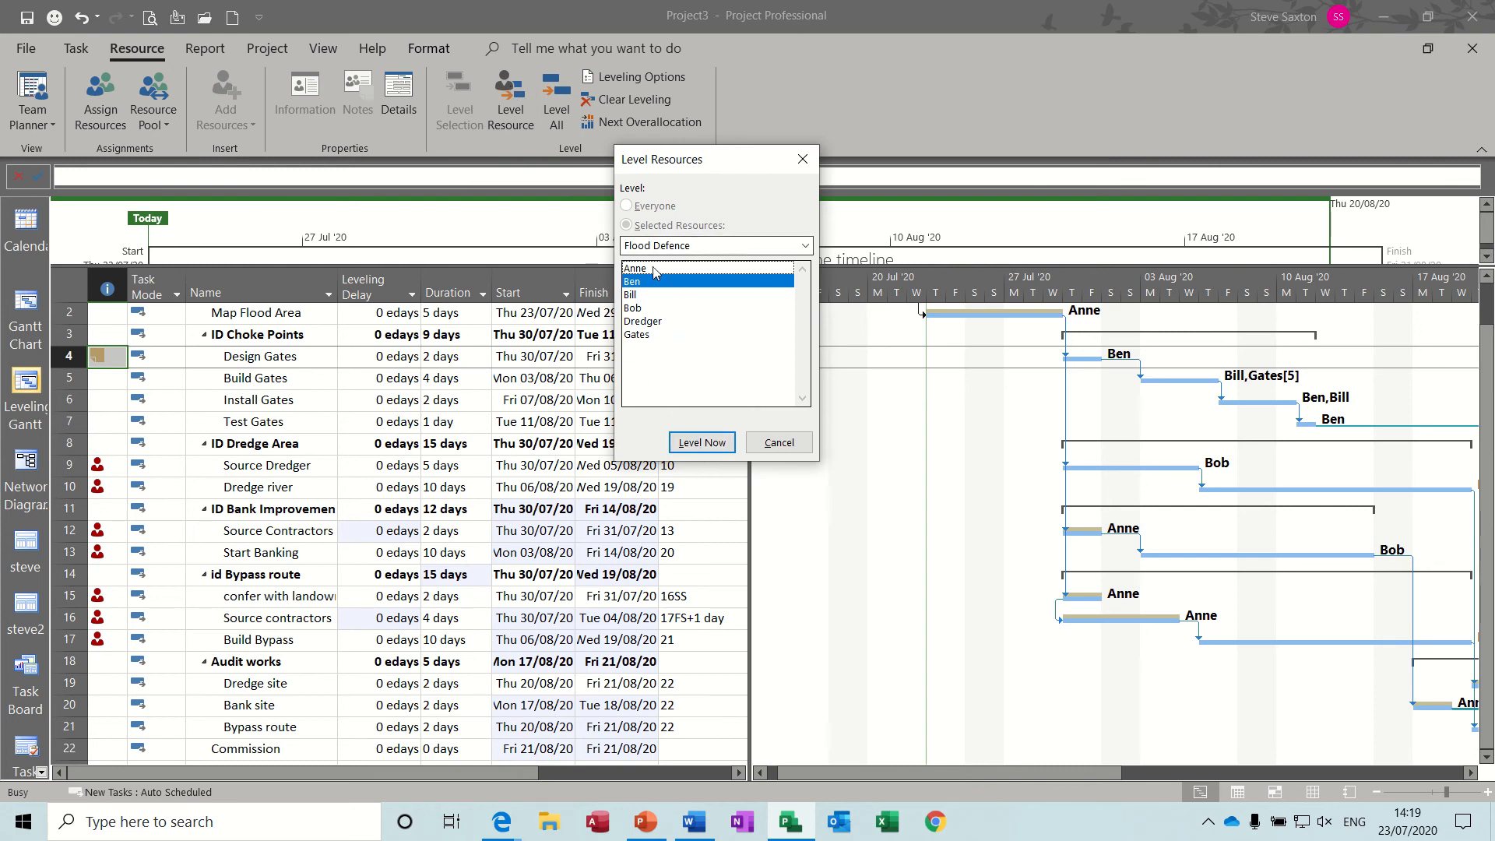
click(690, 441)
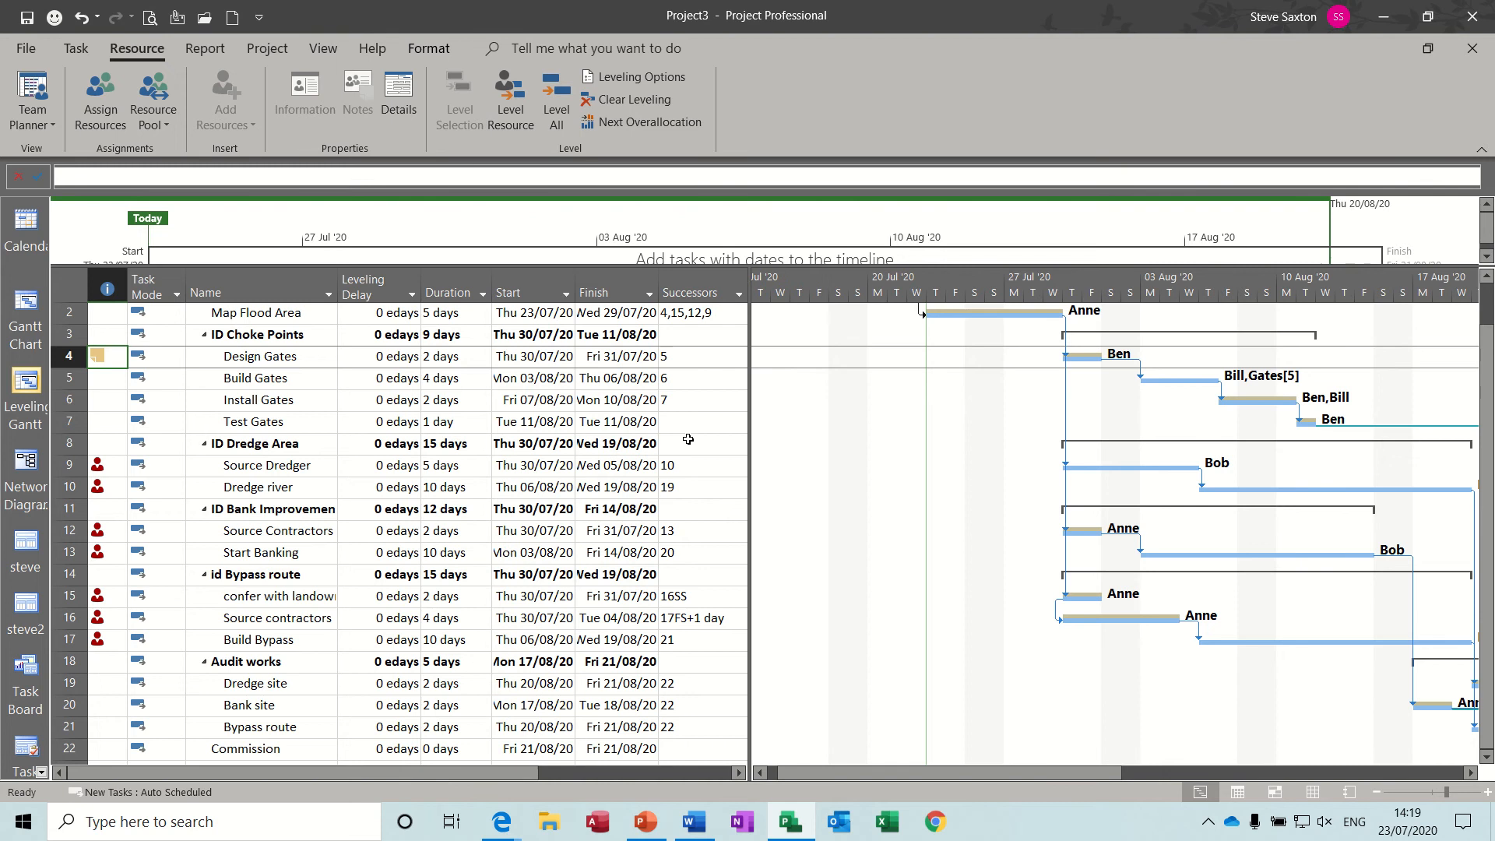
- Level all resources across the entire project and inspect the rescheduled bars
click(559, 108)
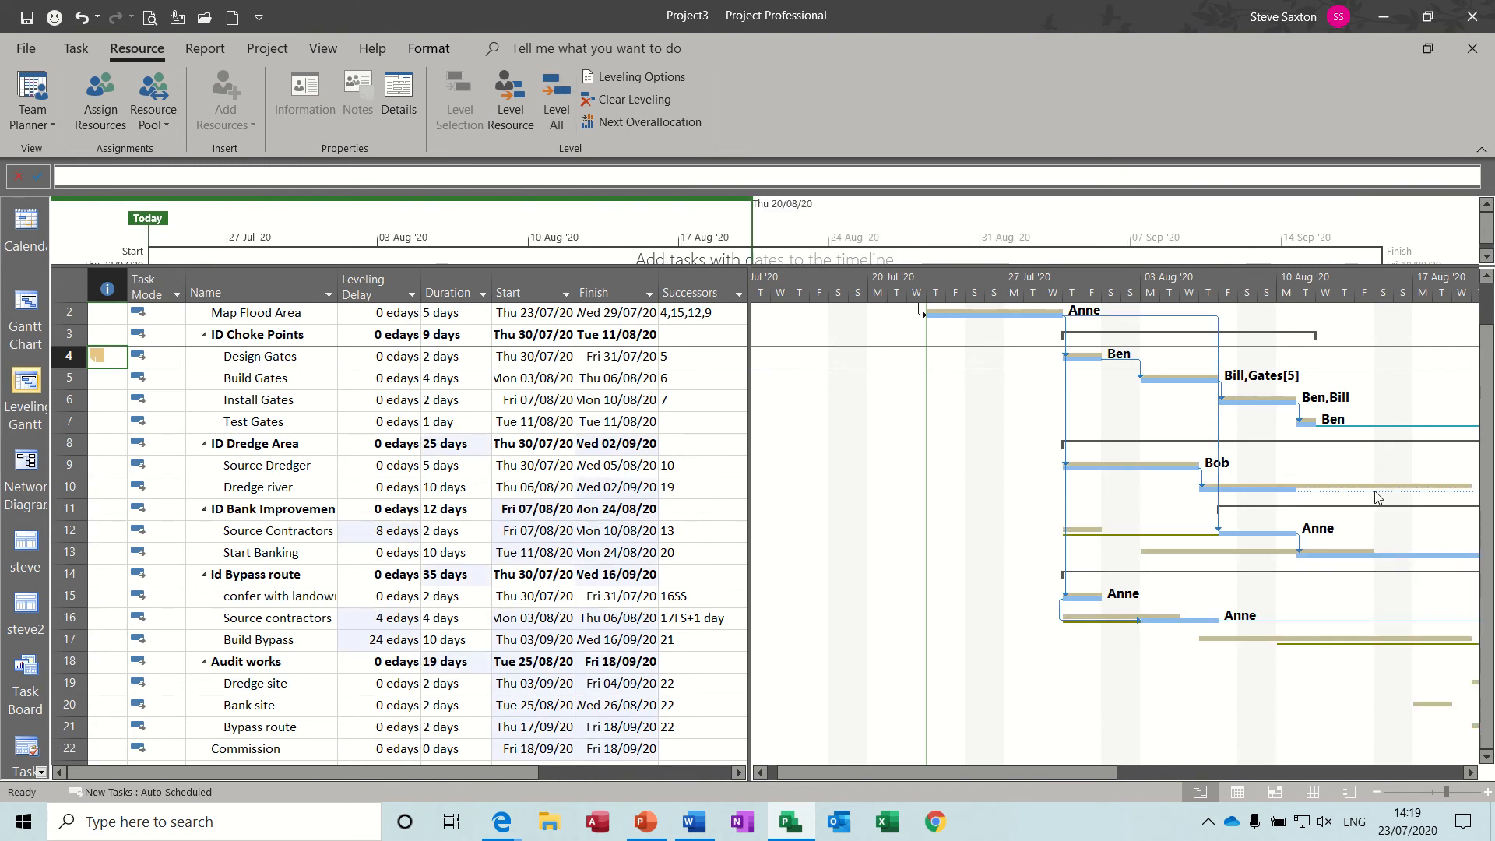
drag(1030, 769, 1061, 774)
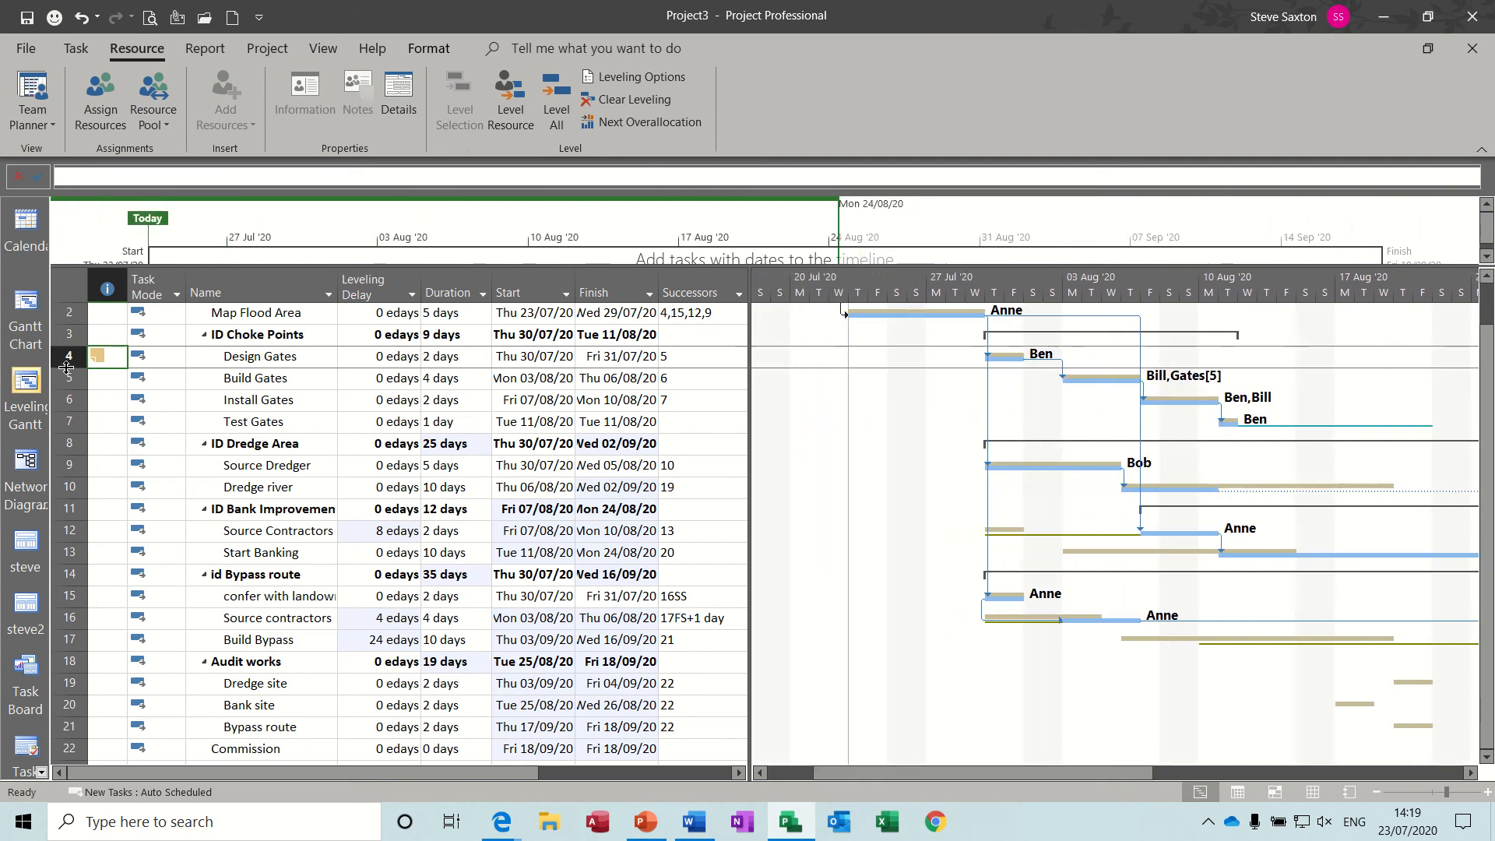
- Return to the Gantt Chart view and examine the leveled schedule through to the final Commission milestone
click(26, 312)
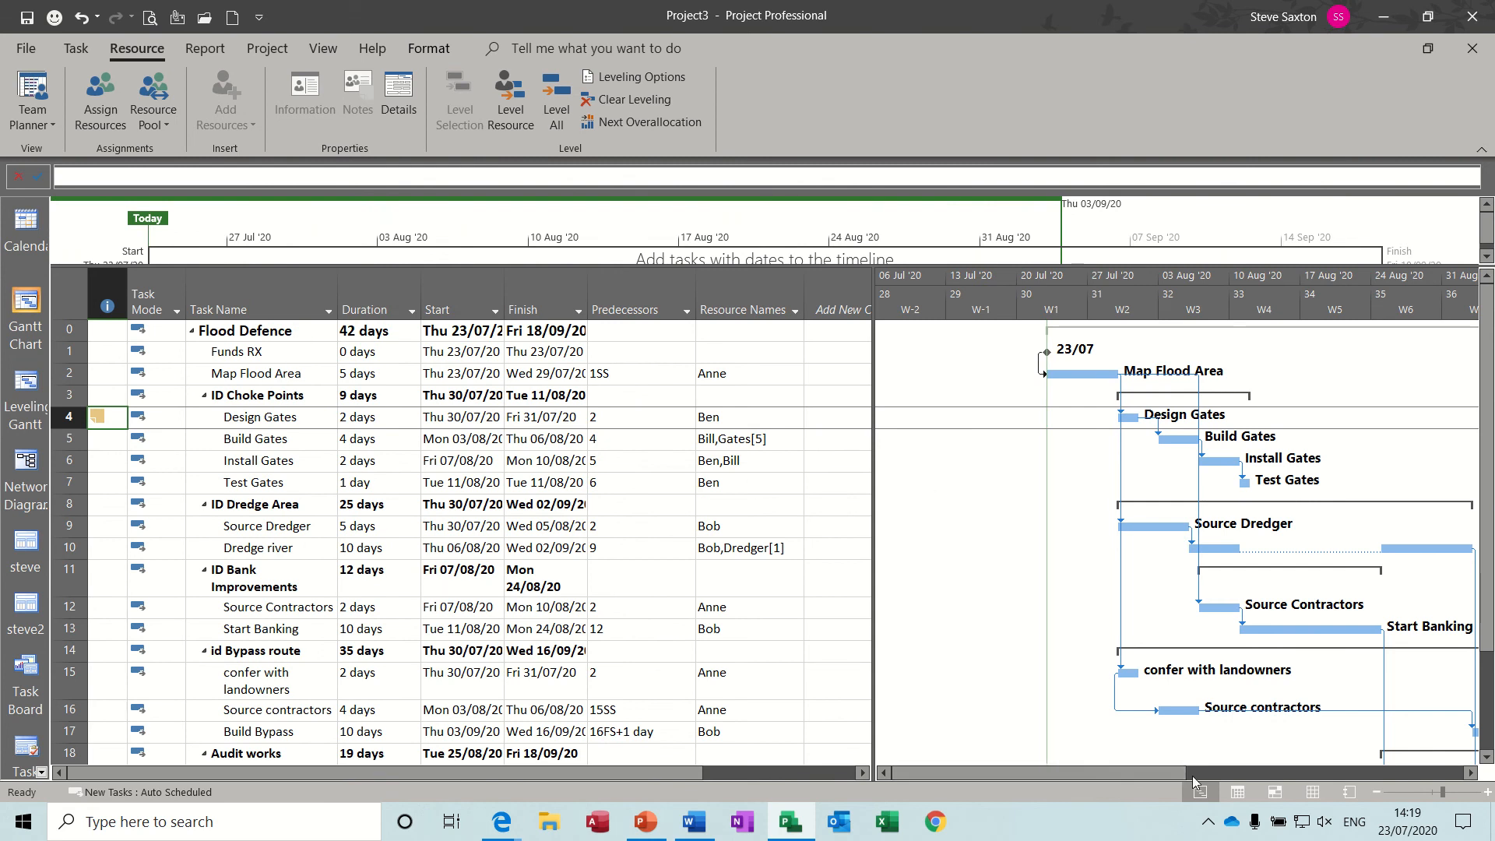
drag(1148, 778, 1357, 769)
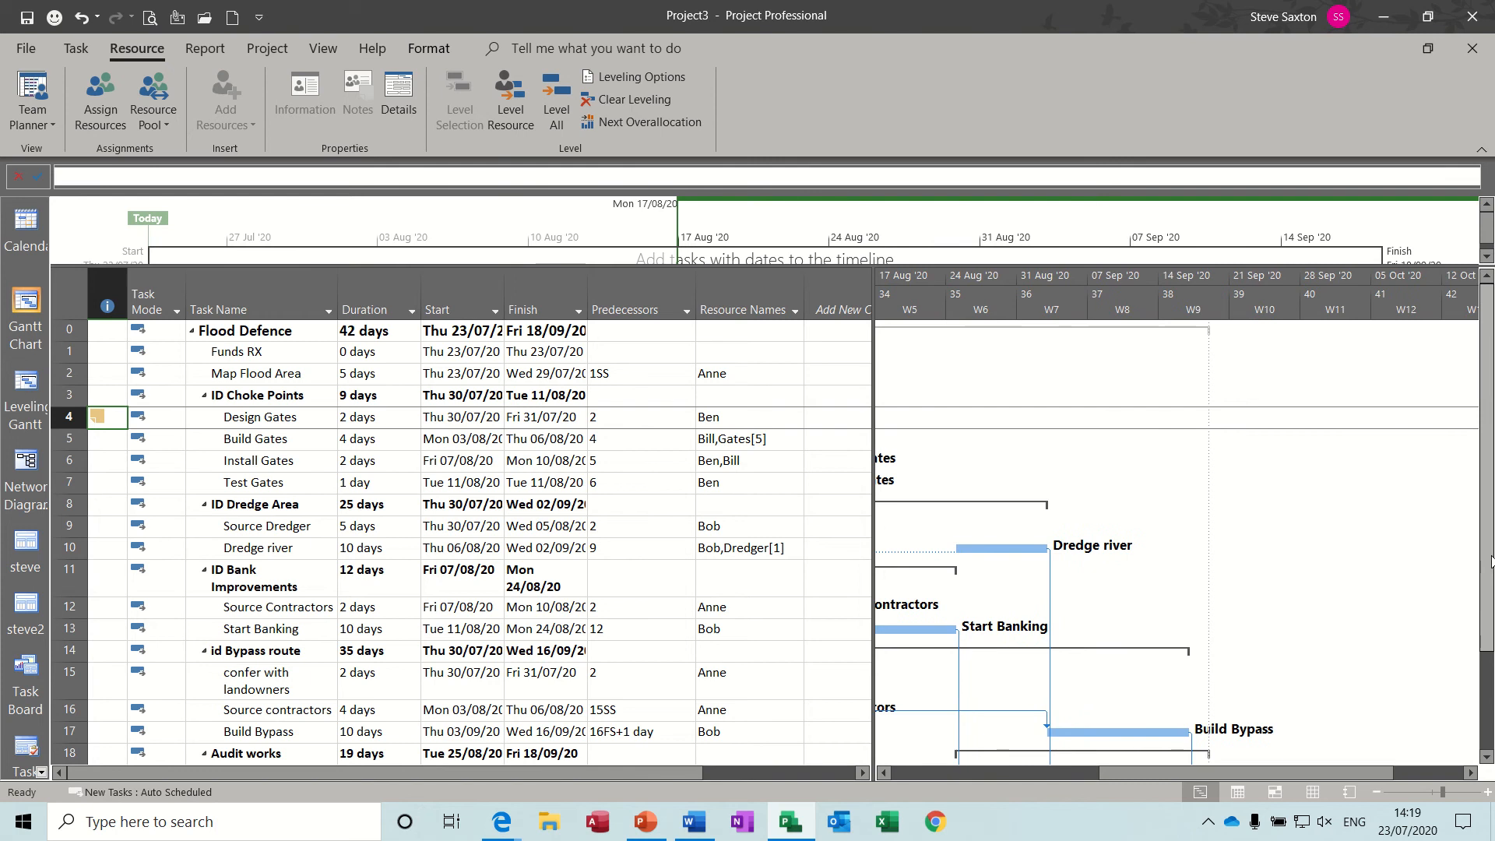
drag(1491, 560, 1493, 682)
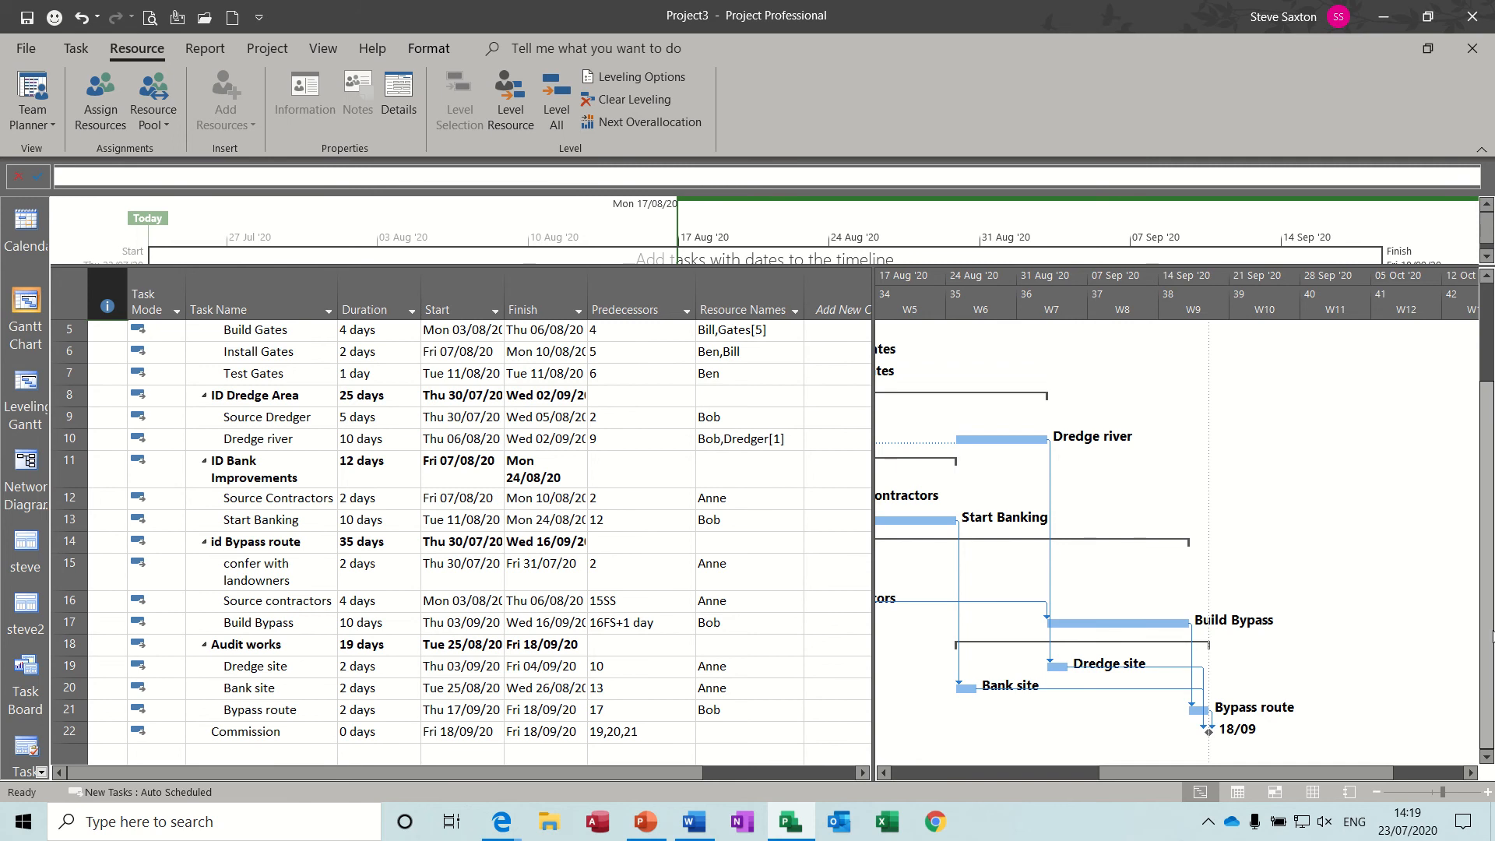
mouse_move(1486, 631)
mouse_down()
mouse_move(1485, 534)
mouse_move(1486, 638)
mouse_up()
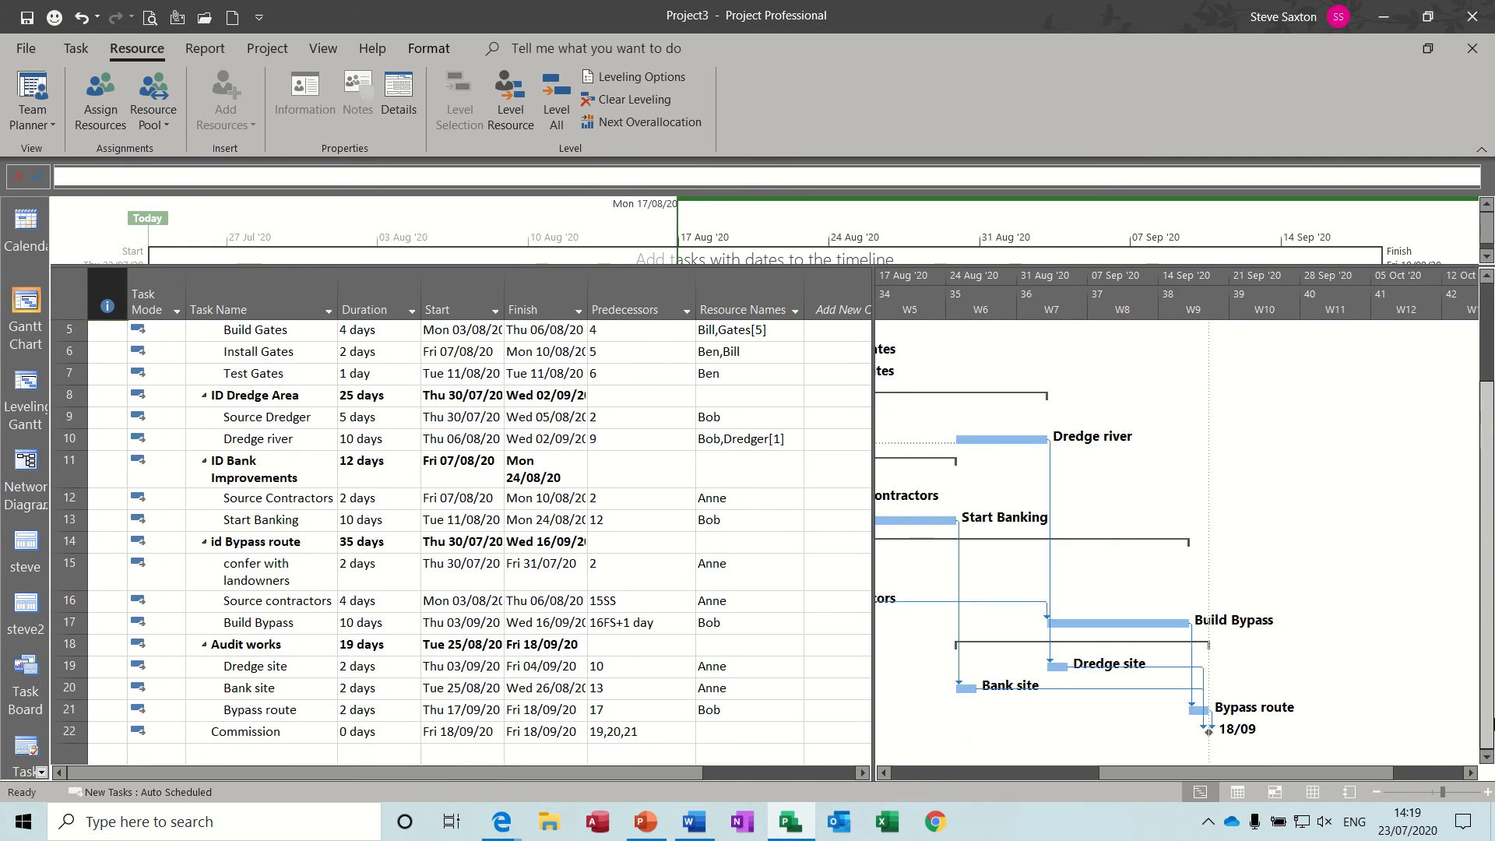
- Set the Commission milestone's constraint type to Must Finish On
click(231, 734)
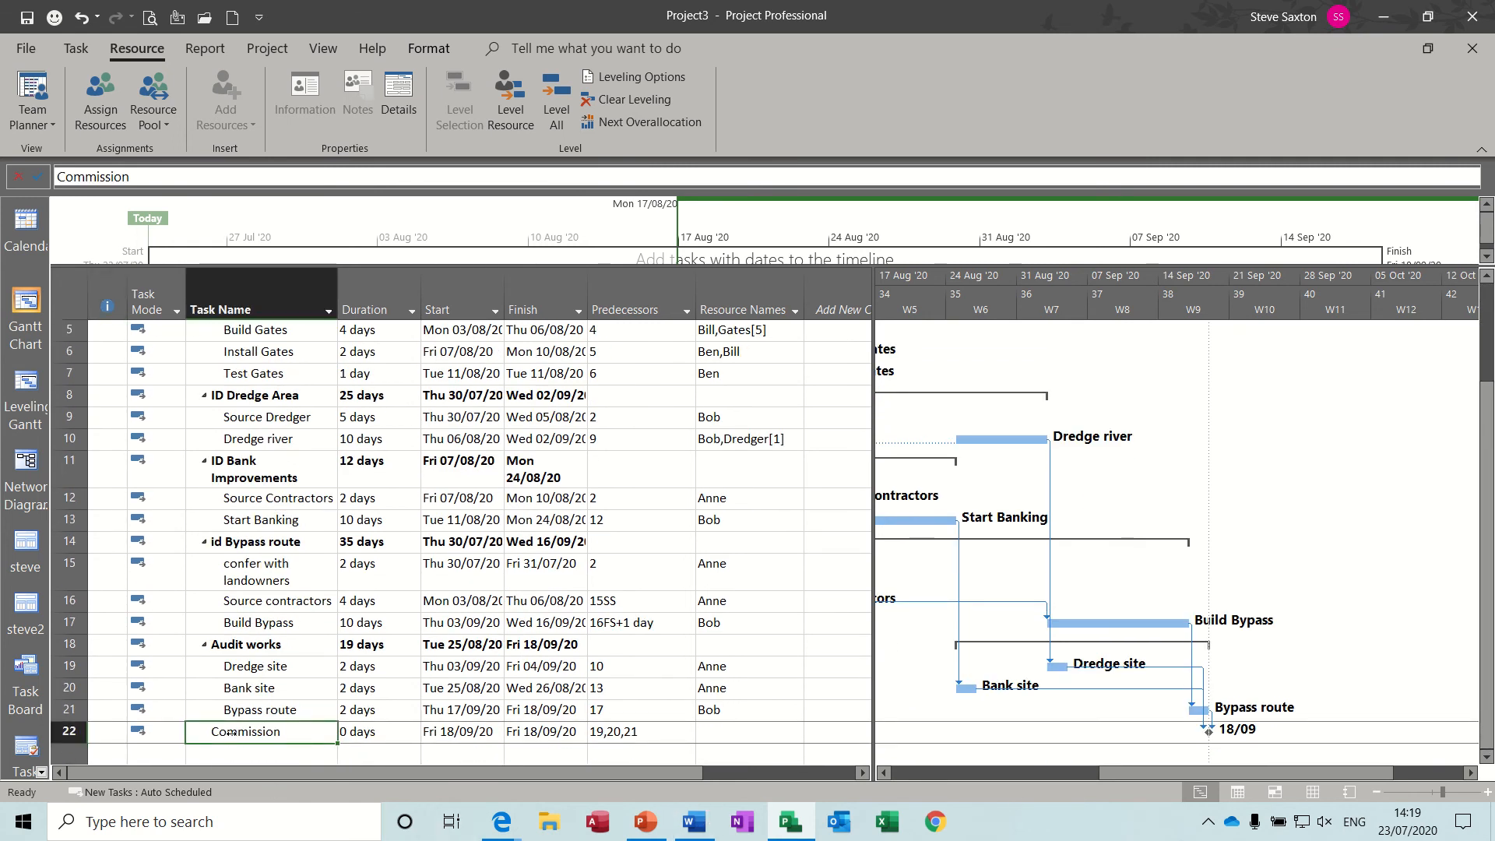
double_click(232, 734)
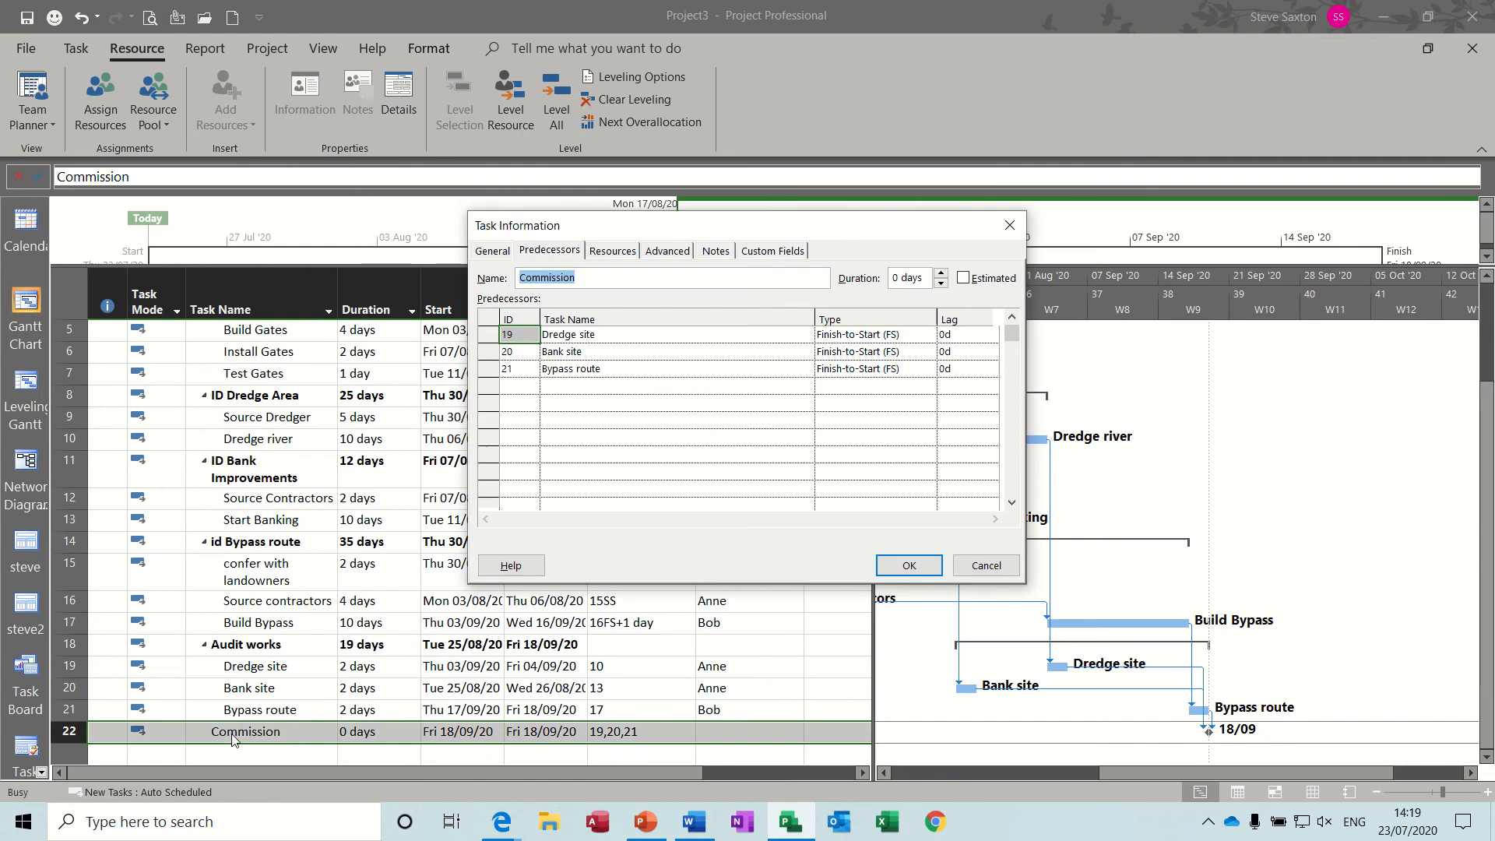
click(668, 252)
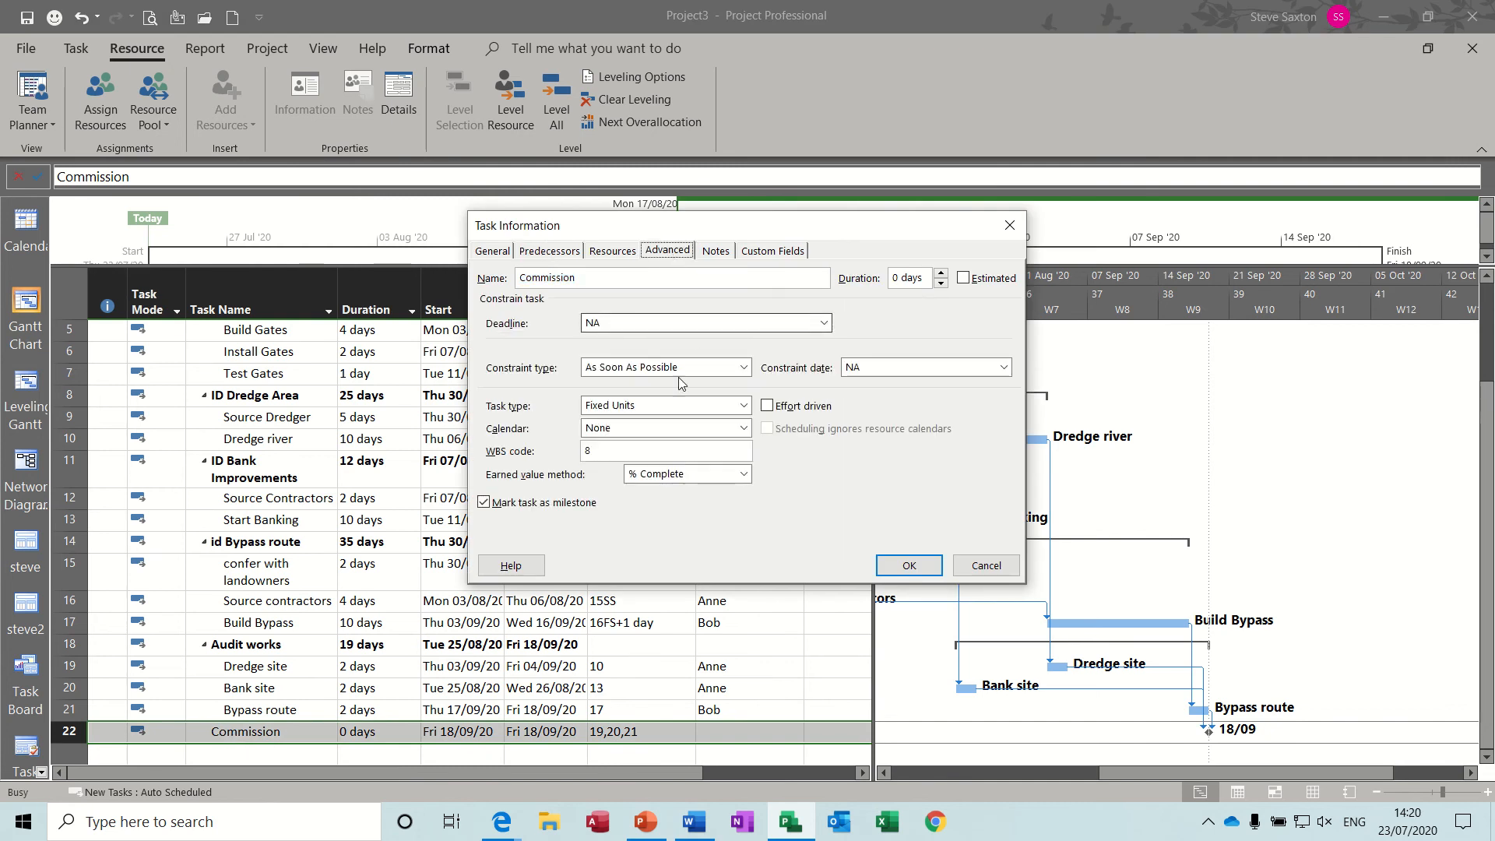
click(744, 369)
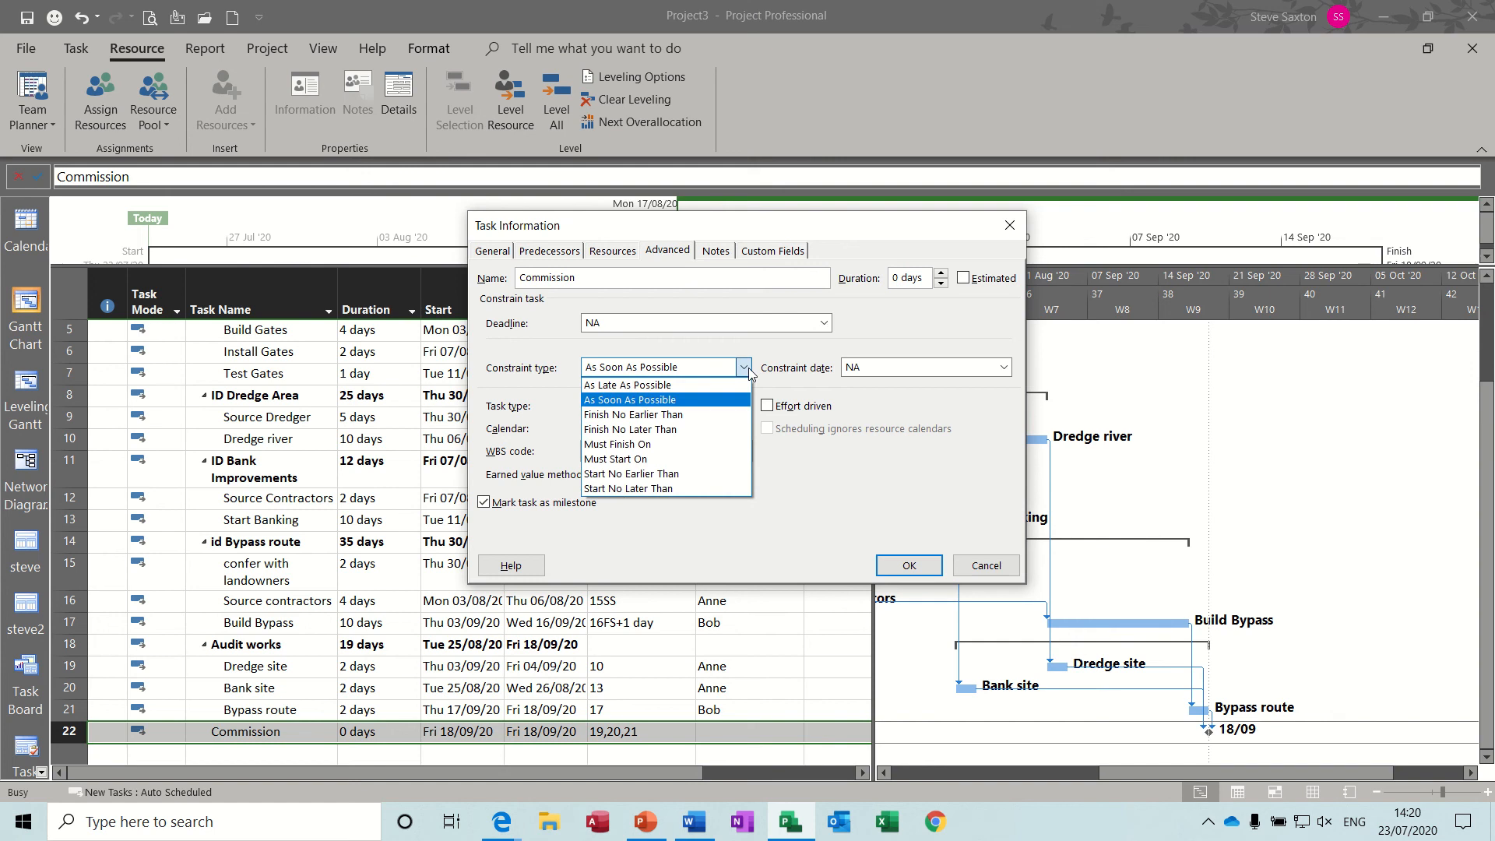
click(683, 445)
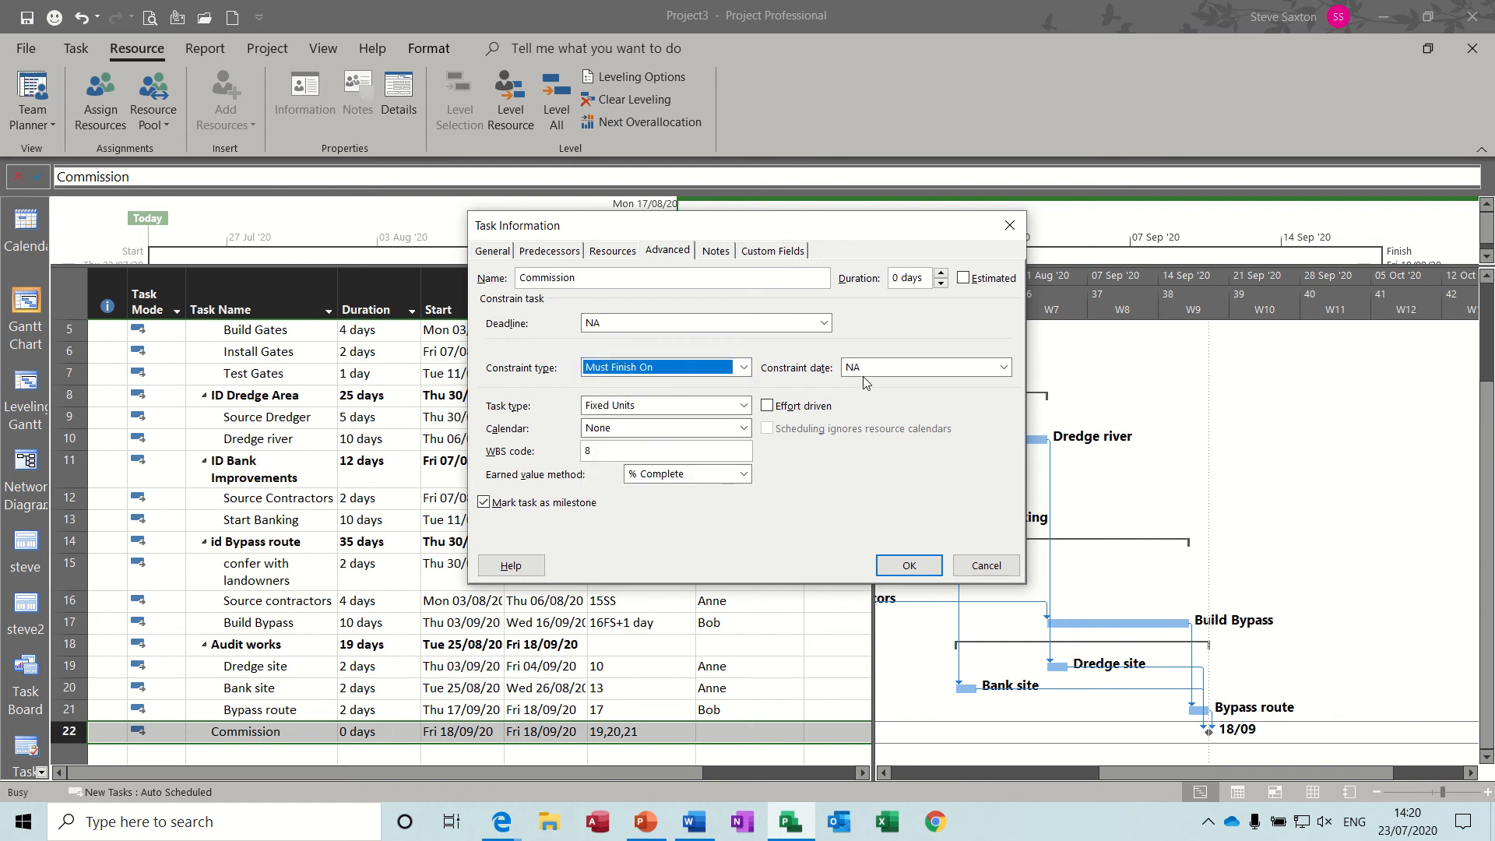
- Set the Commission constraint date to 18 September 2020 and continue with the Must Finish On constraint
click(1001, 369)
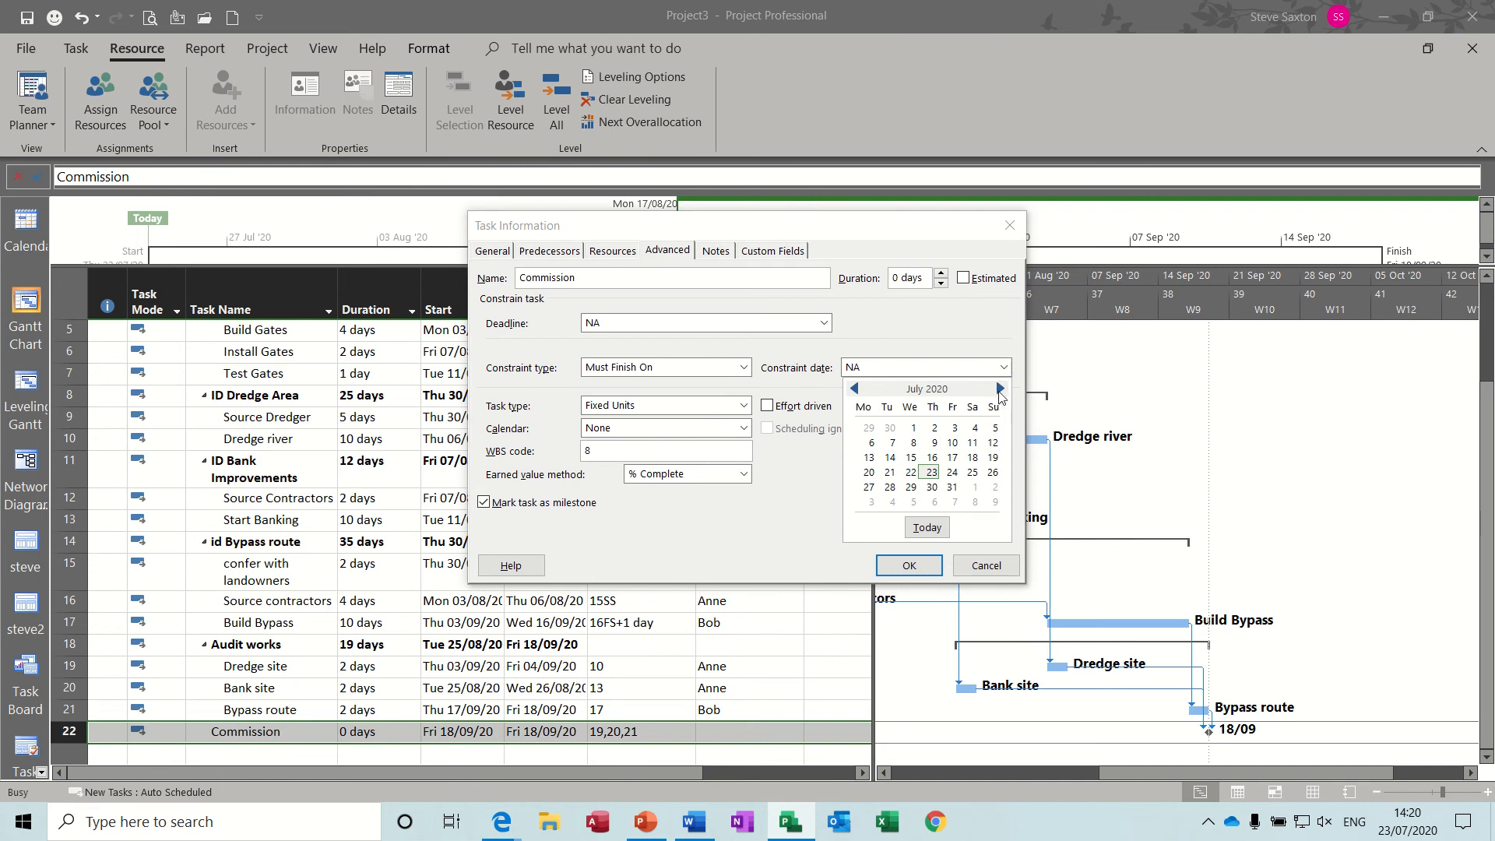
click(1001, 390)
click(1000, 390)
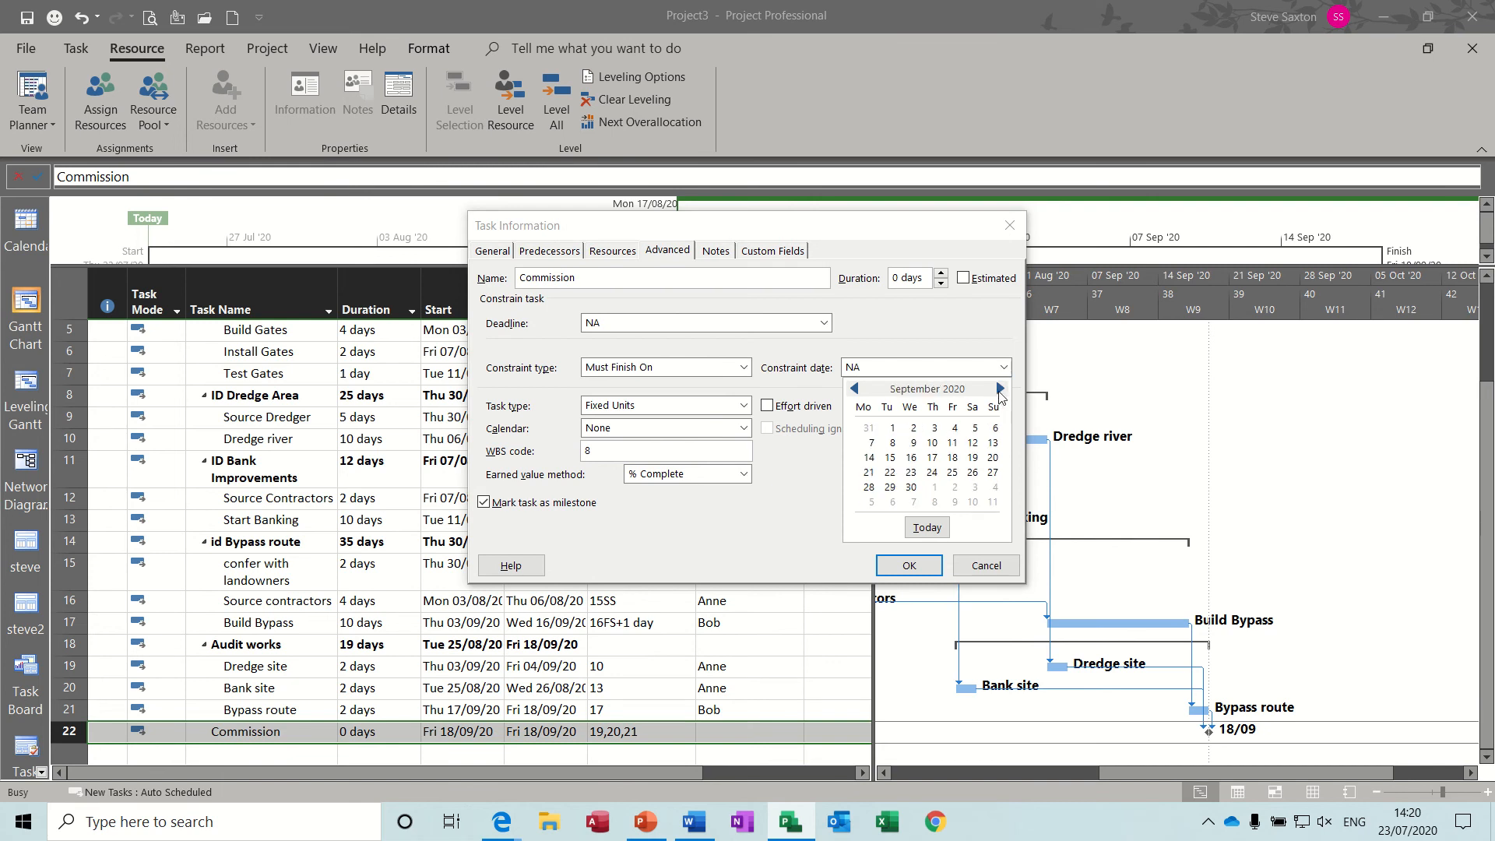
click(952, 458)
click(909, 566)
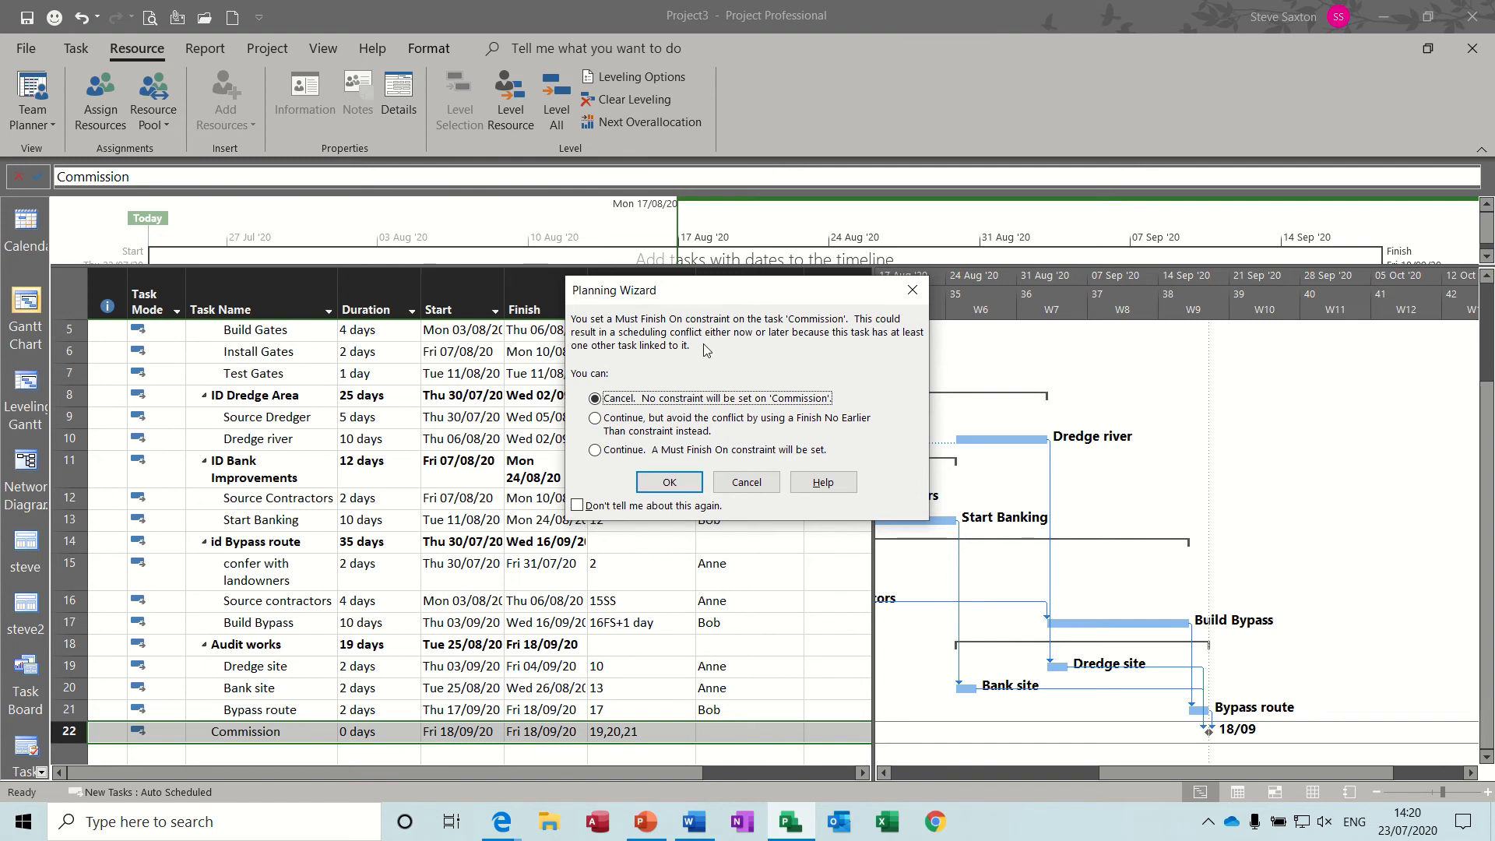
click(595, 450)
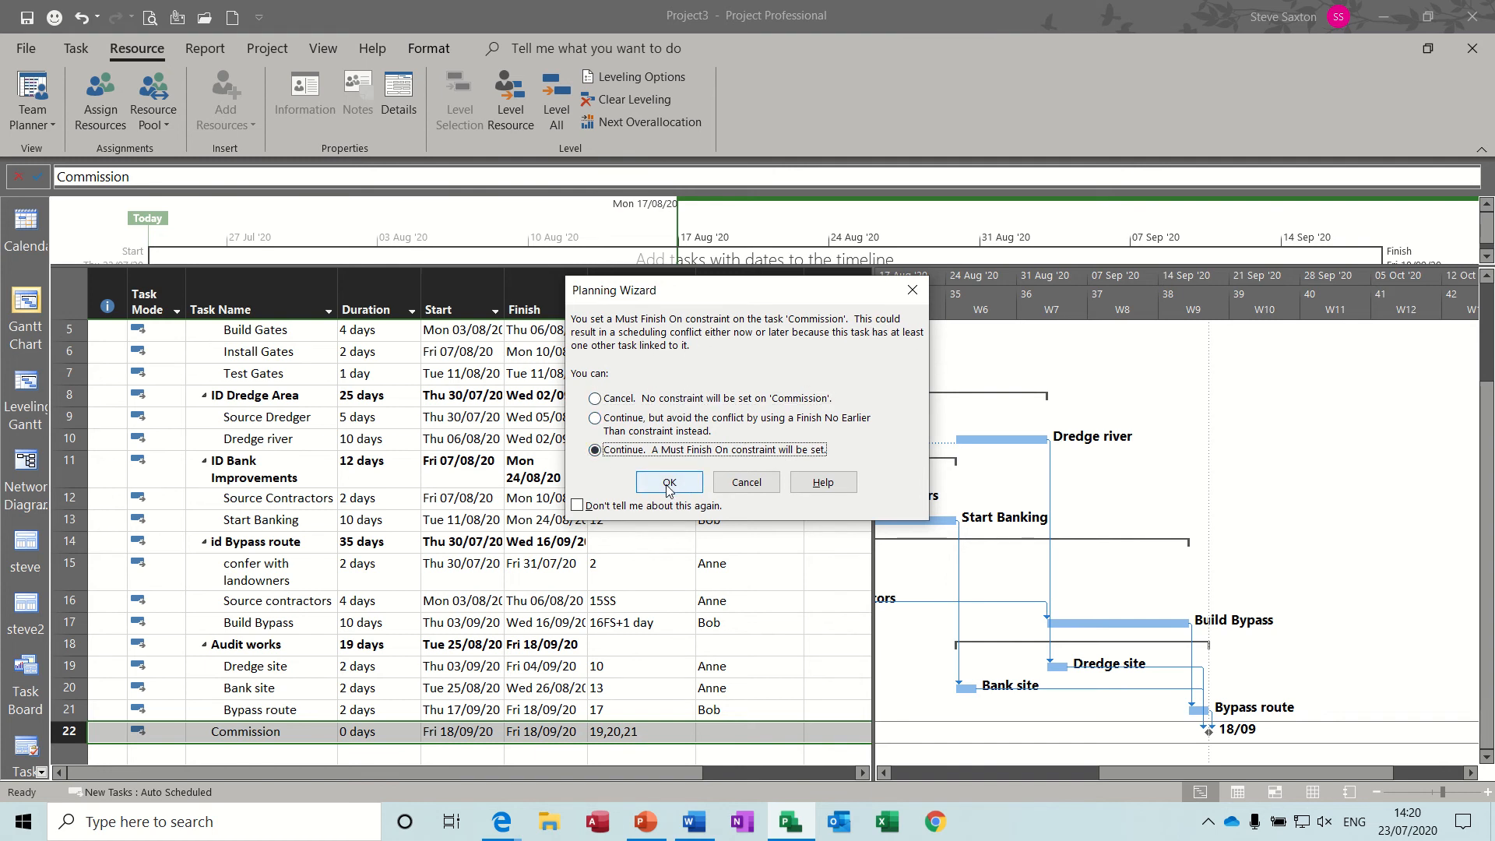
click(667, 484)
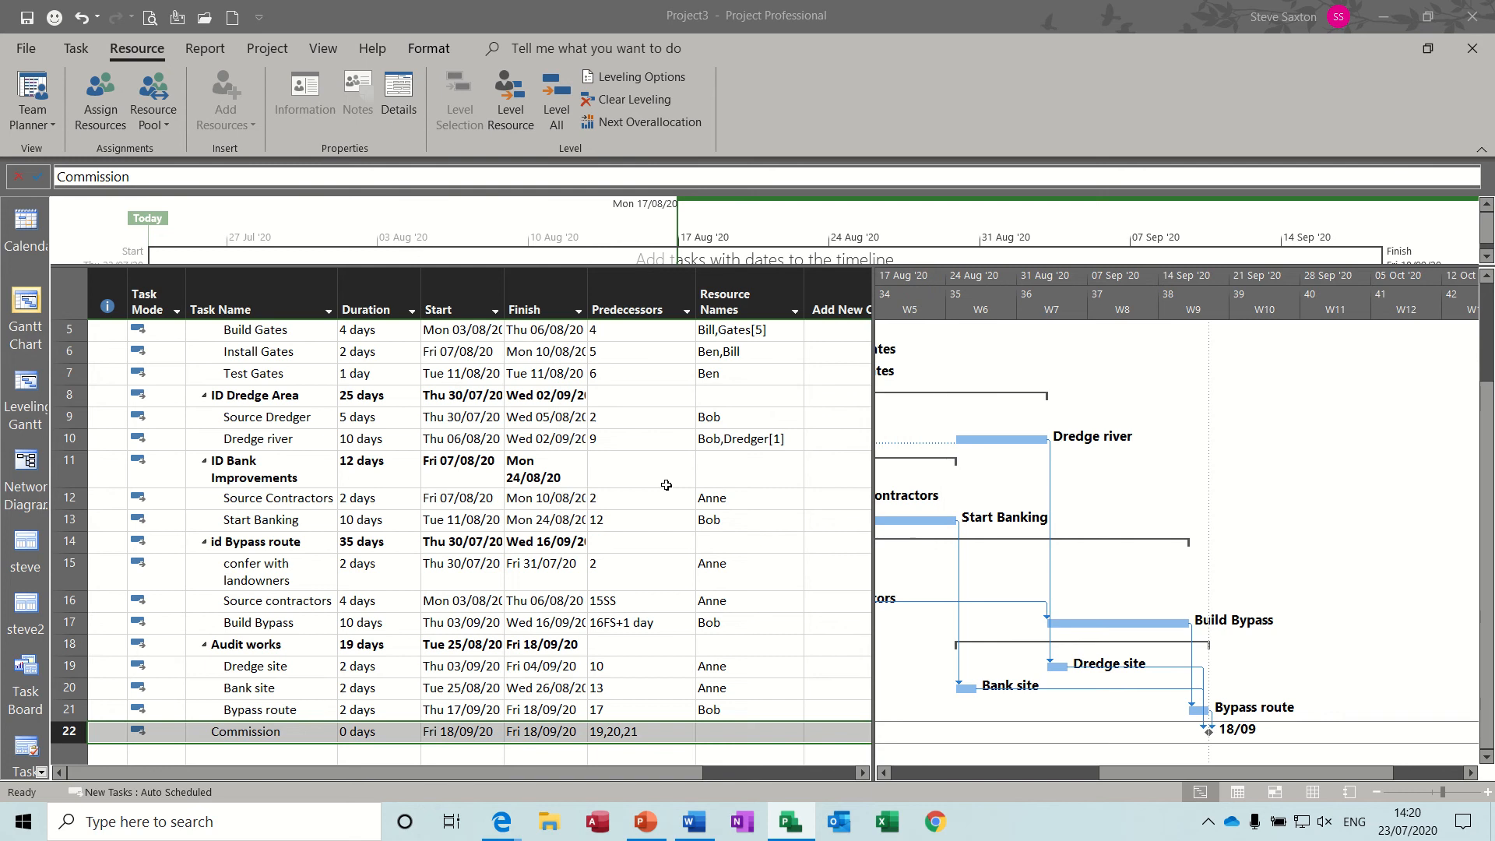
- Examine the Commission constraint indicator and the leveled task bars across the whole Flood Defence schedule
click(99, 732)
mouse_move(100, 732)
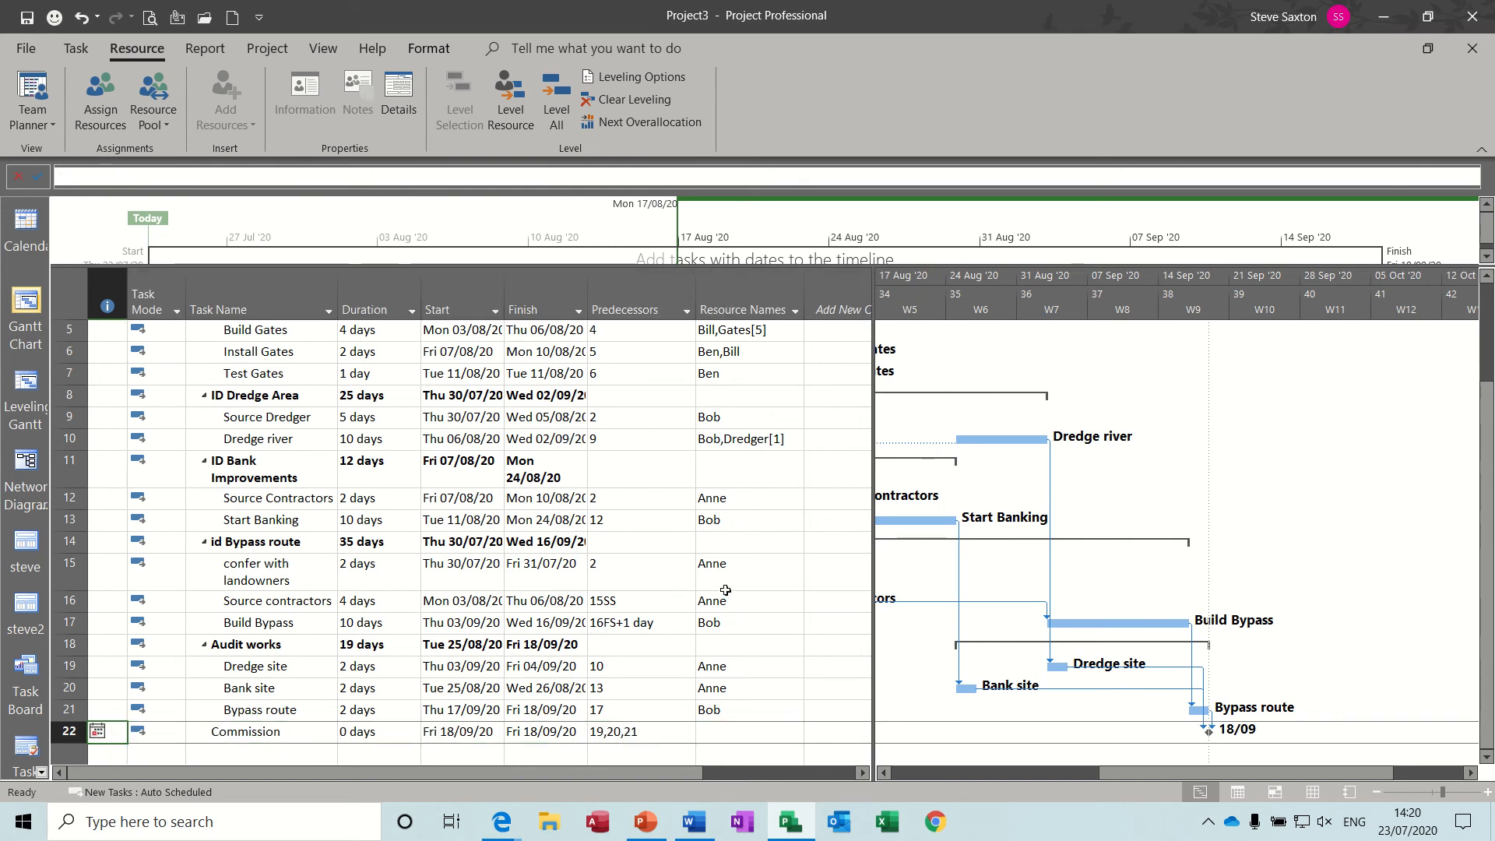
drag(873, 566, 852, 566)
scroll(1489, 469, up, 2)
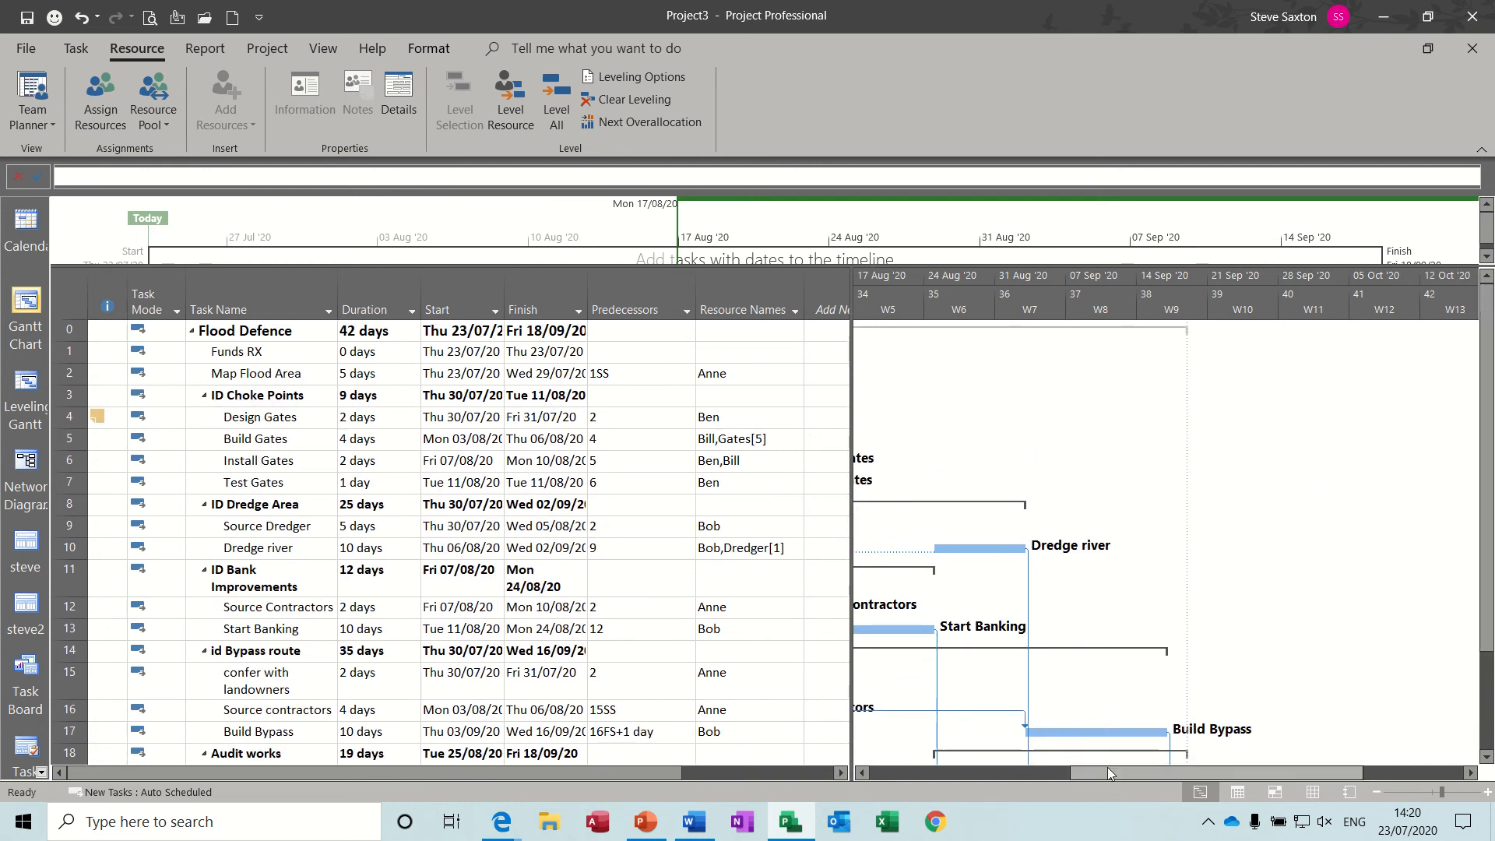
drag(1105, 771, 955, 786)
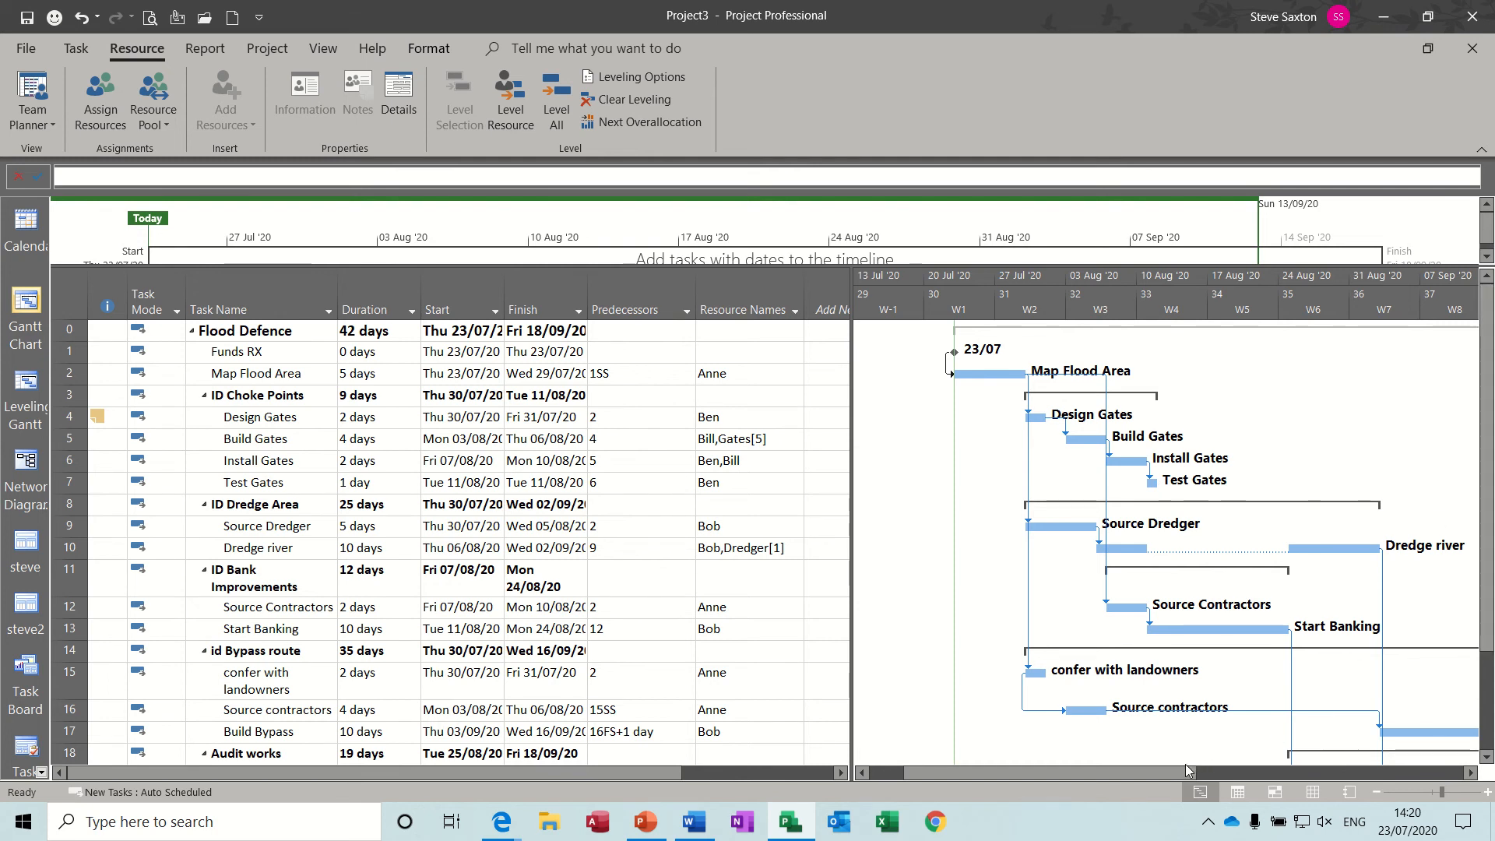
drag(1179, 772, 1242, 773)
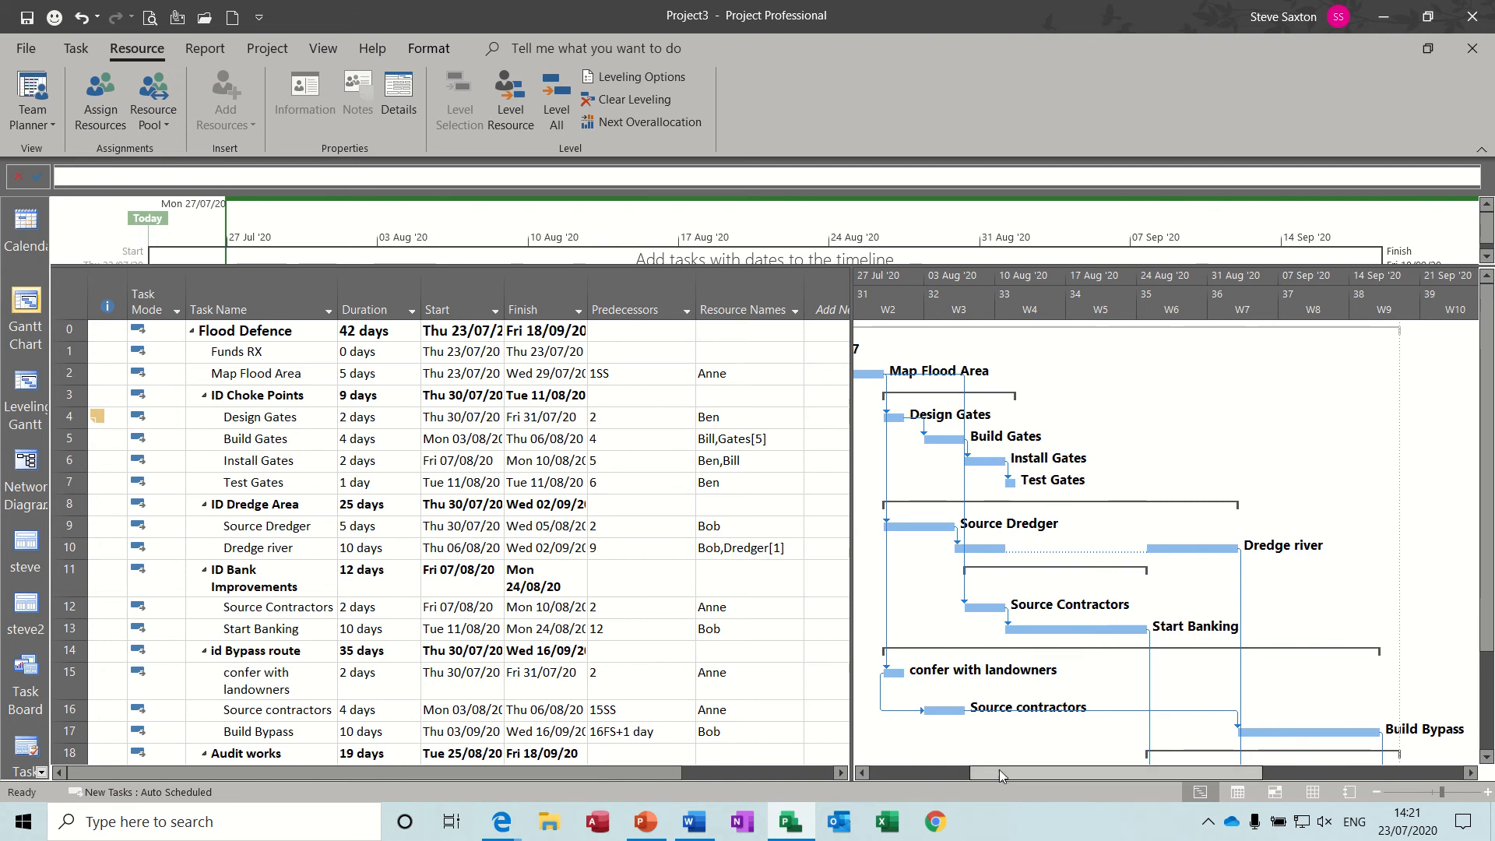
drag(998, 769, 909, 778)
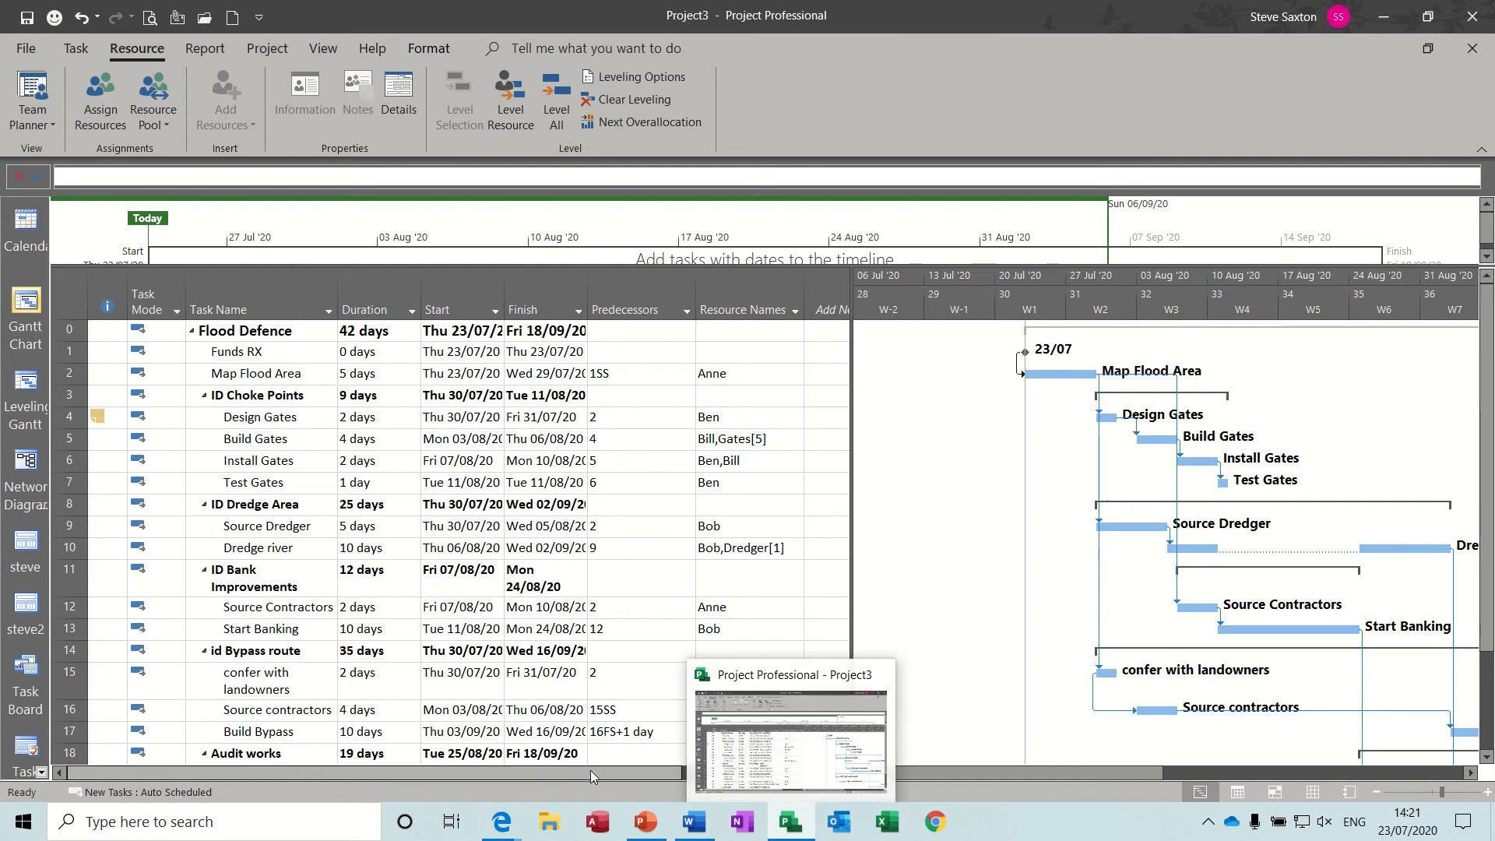
drag(587, 765, 512, 789)
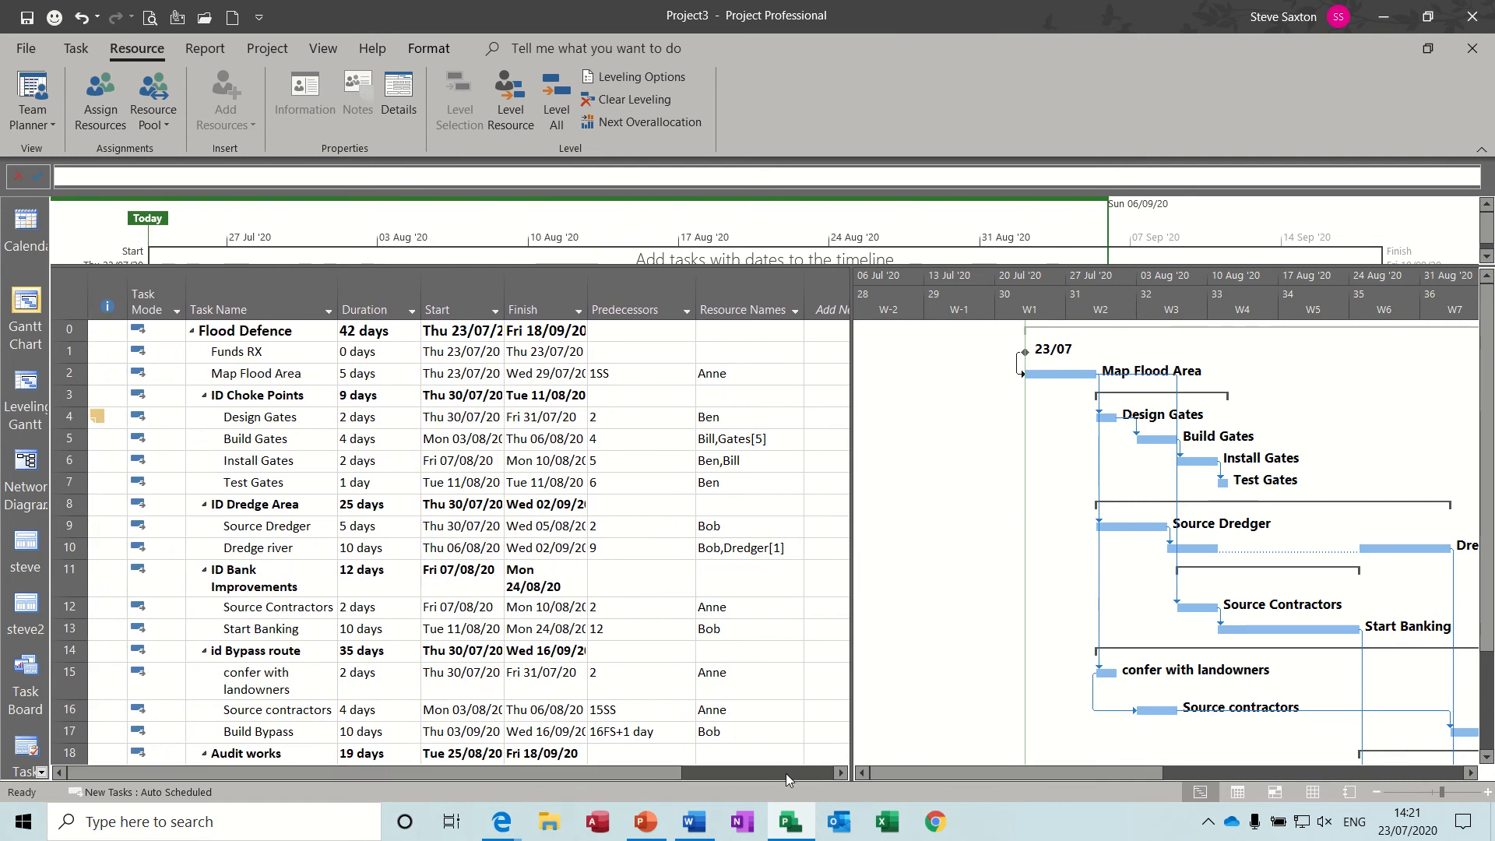
- Switch to the Resource Sheet and open the default work week details in the manager resource's calendar
click(1311, 791)
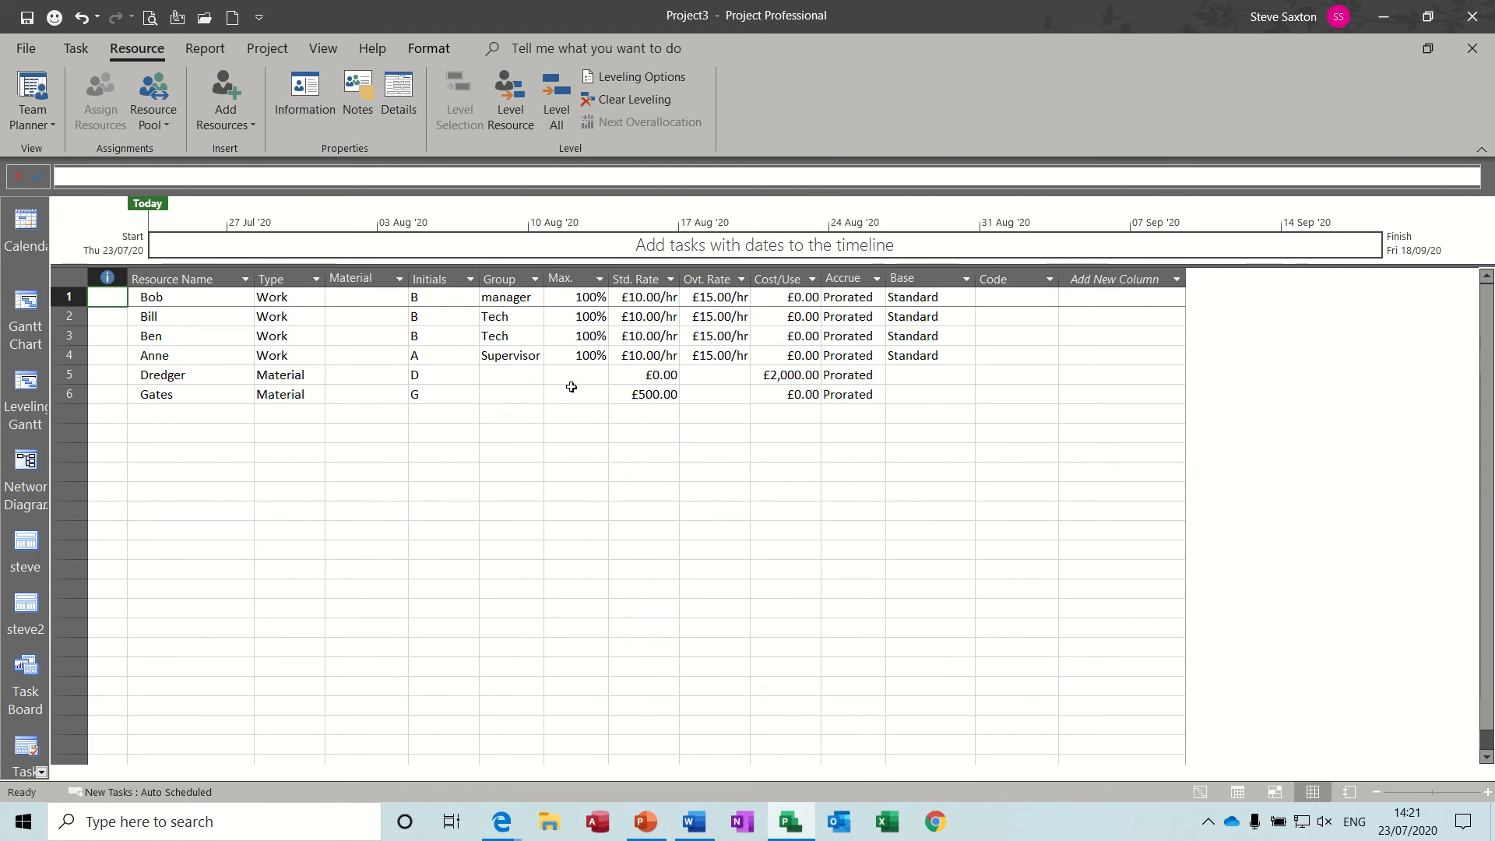
double_click(197, 300)
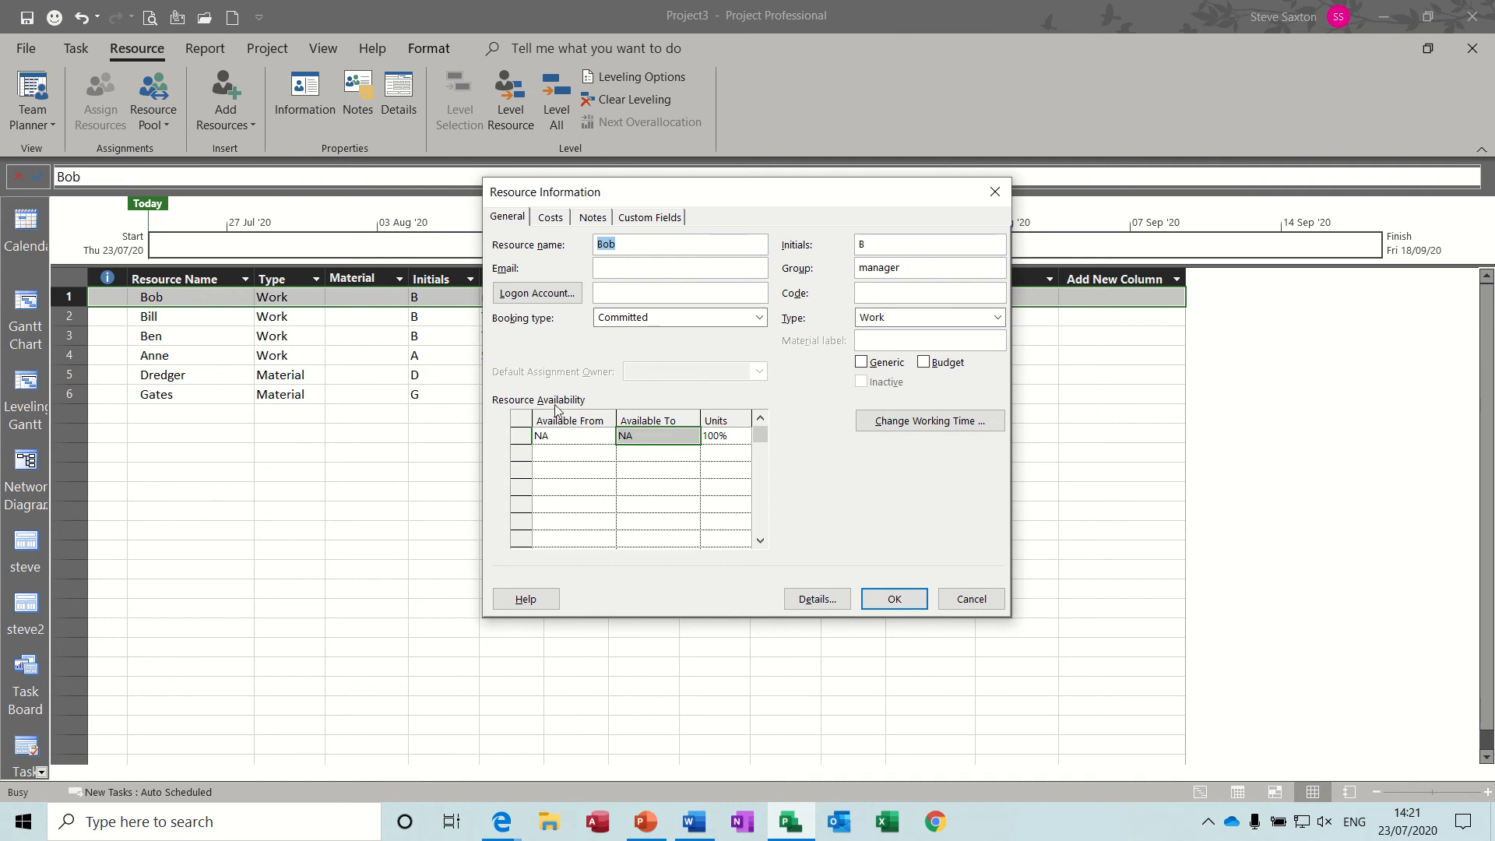
click(934, 421)
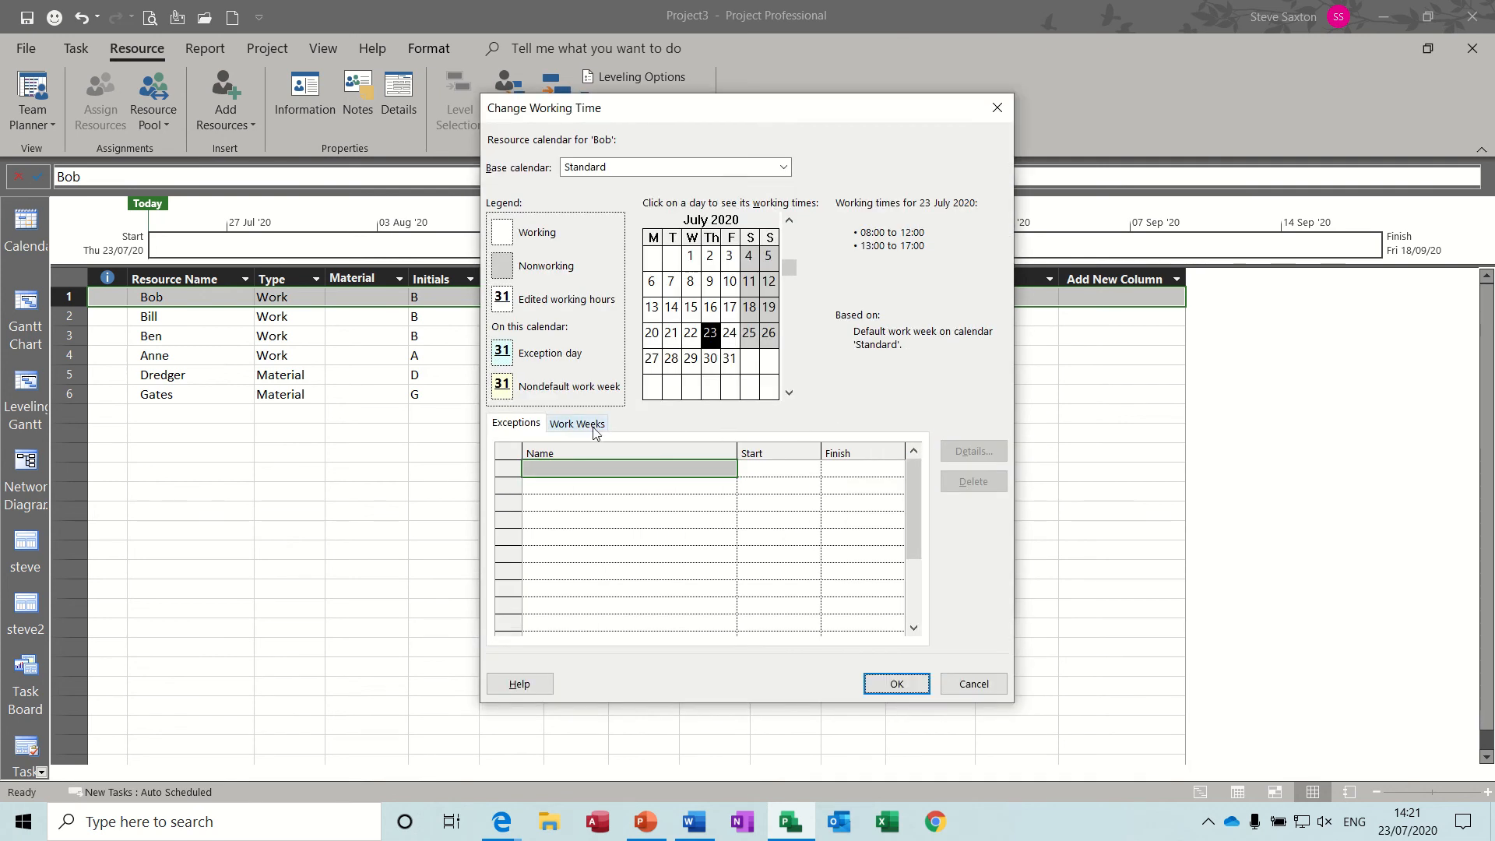
click(591, 427)
click(956, 453)
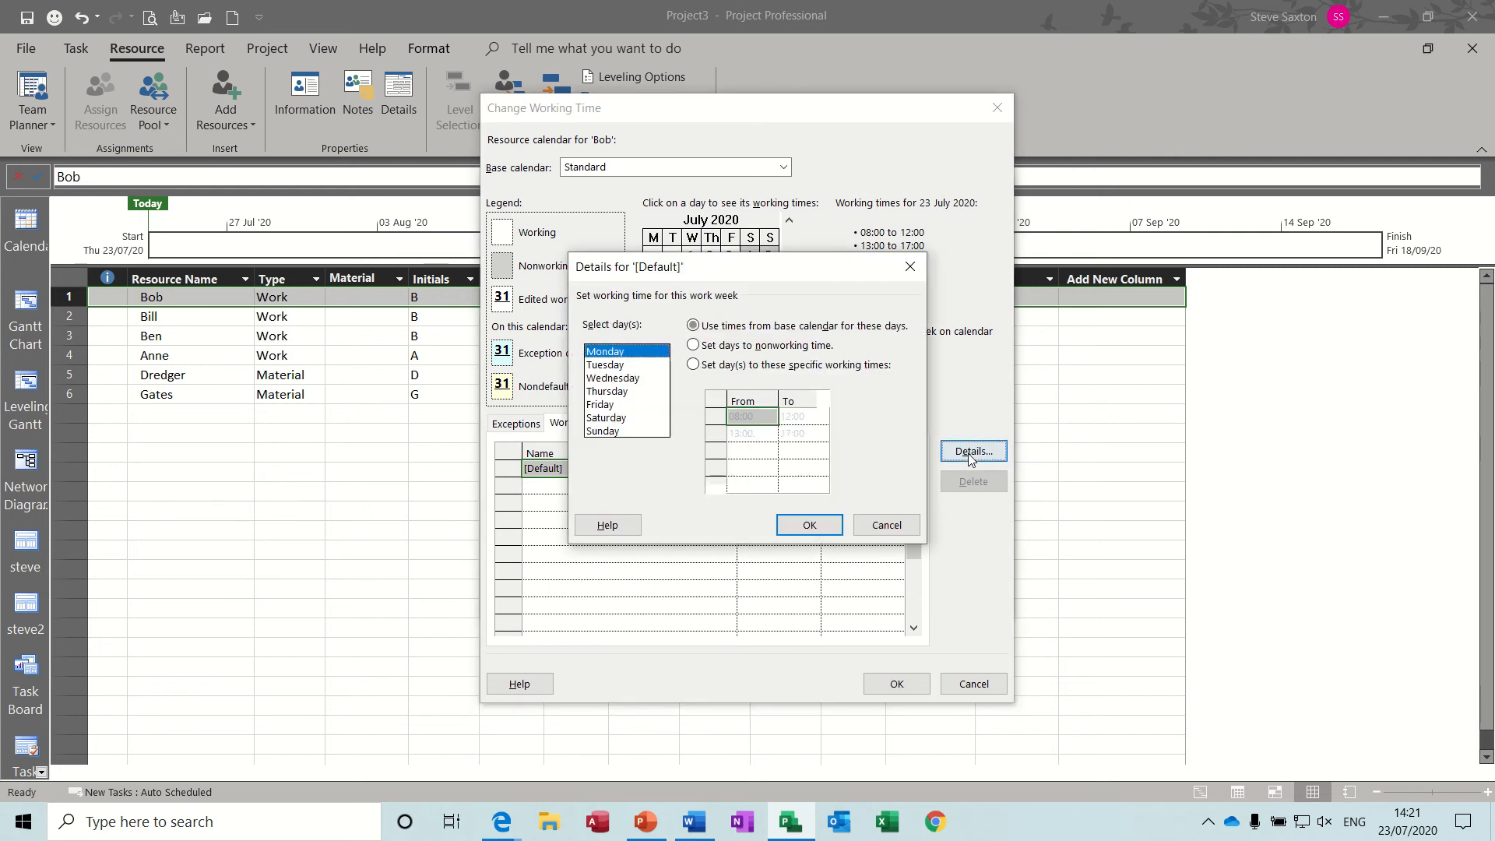
- Try Friday as nonworking in the manager's default work week, and restore the base calendar times
drag(635, 357, 635, 405)
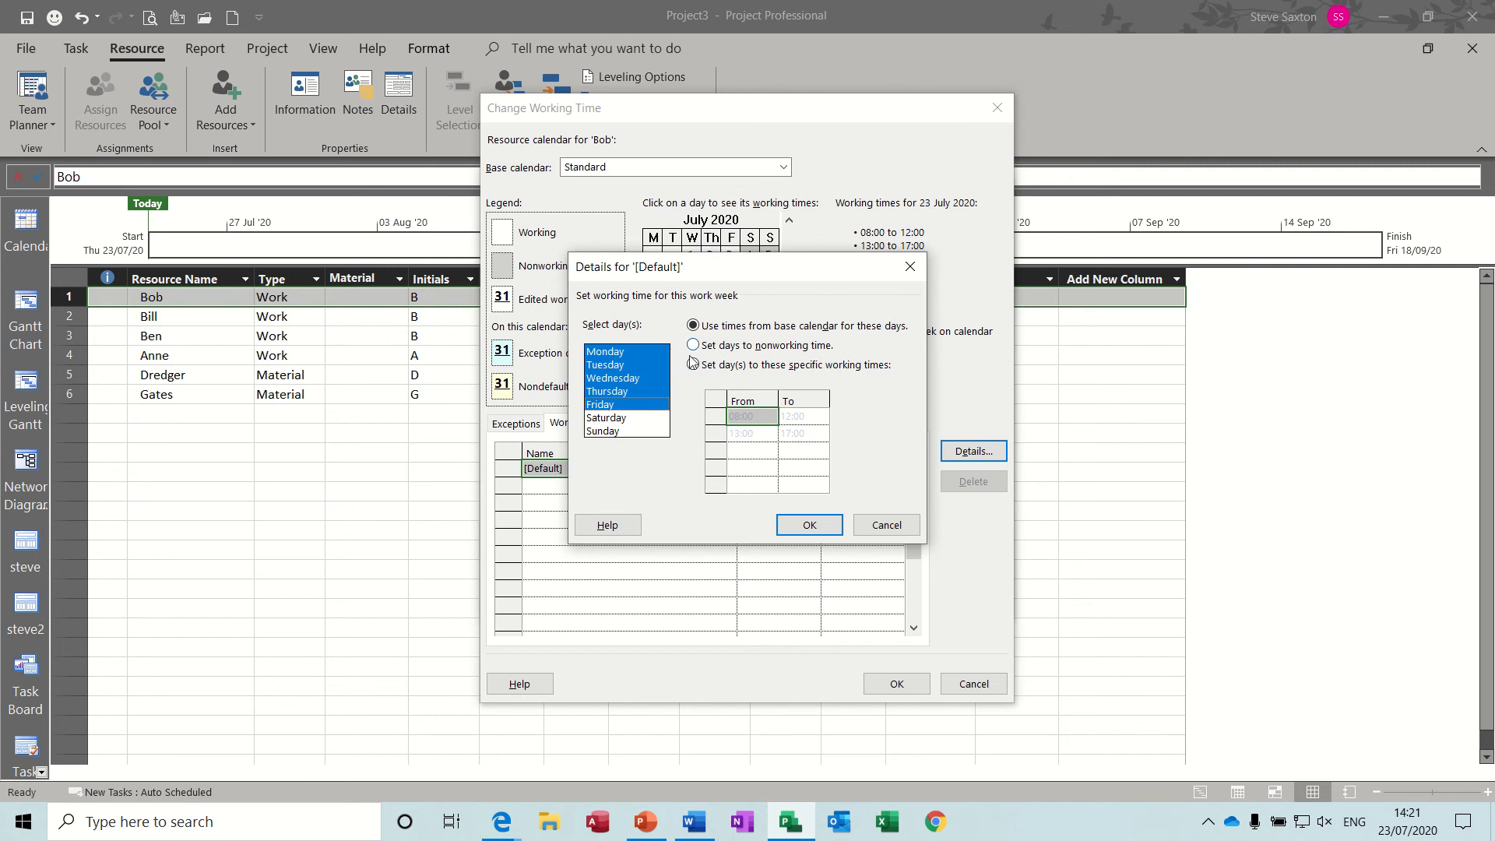
click(632, 405)
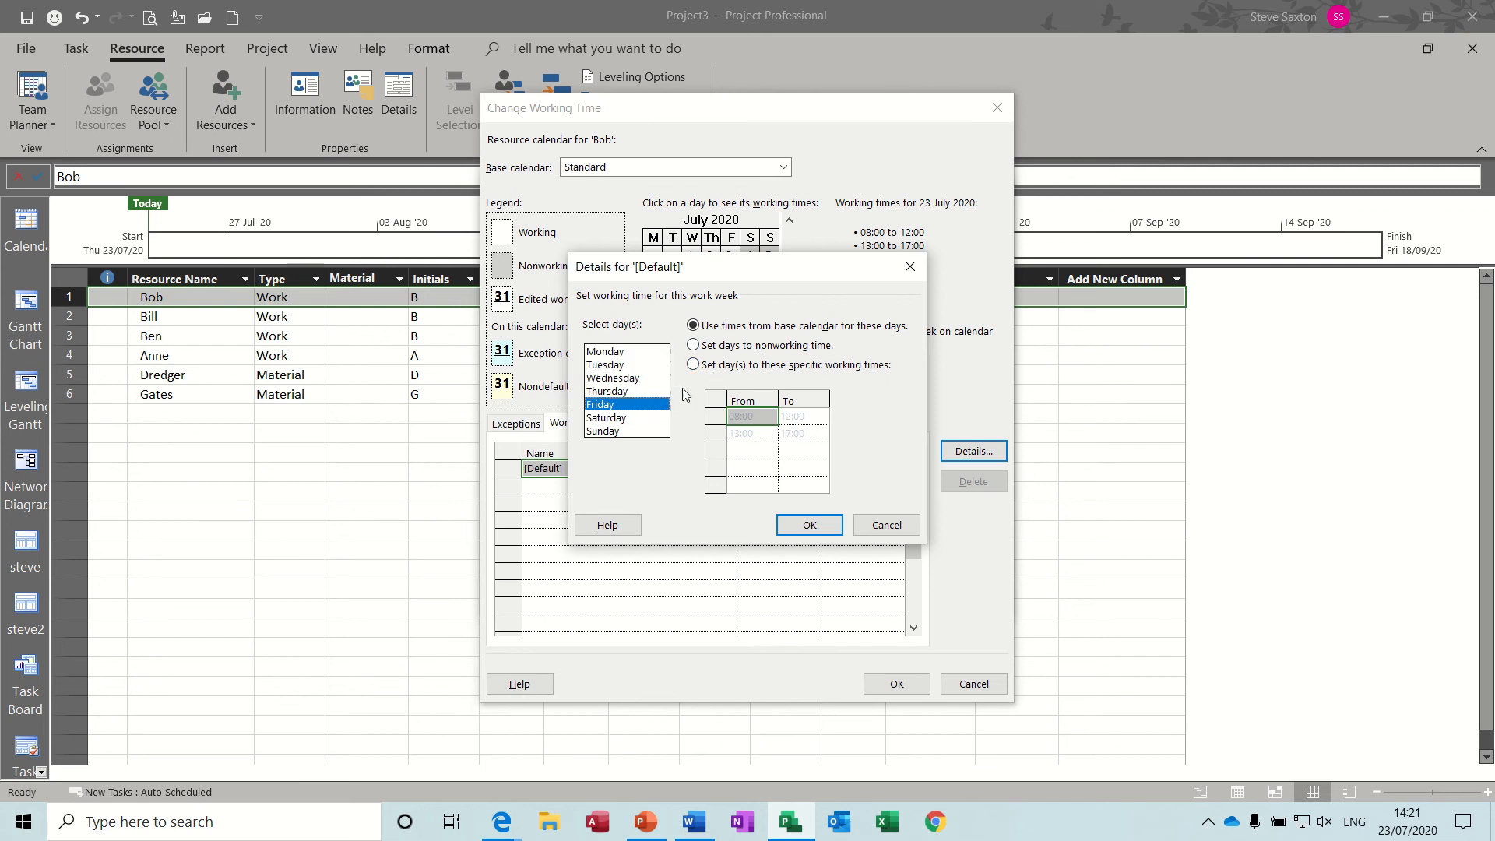
click(693, 346)
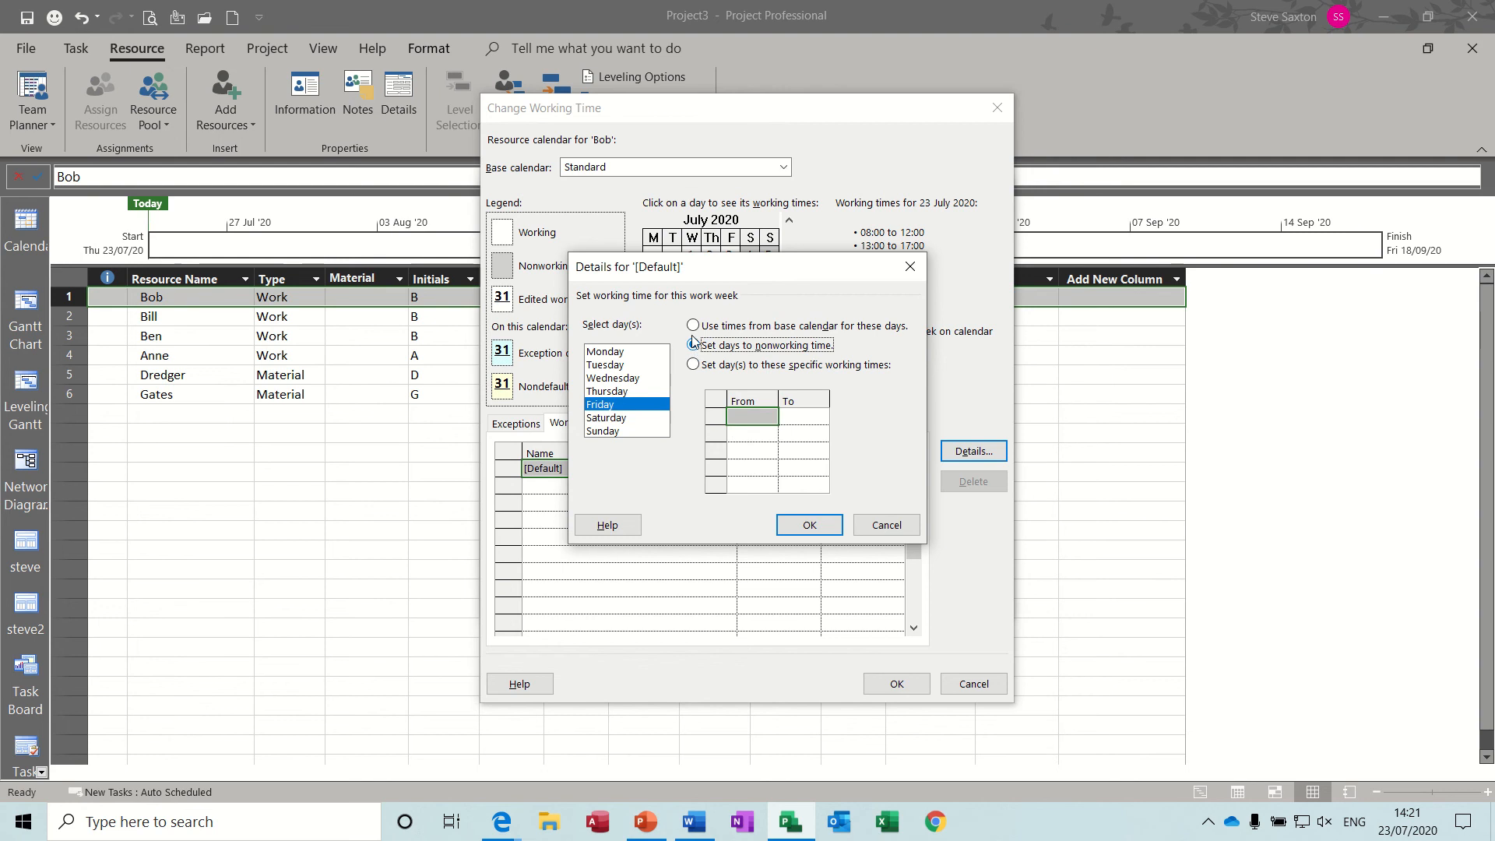
click(692, 326)
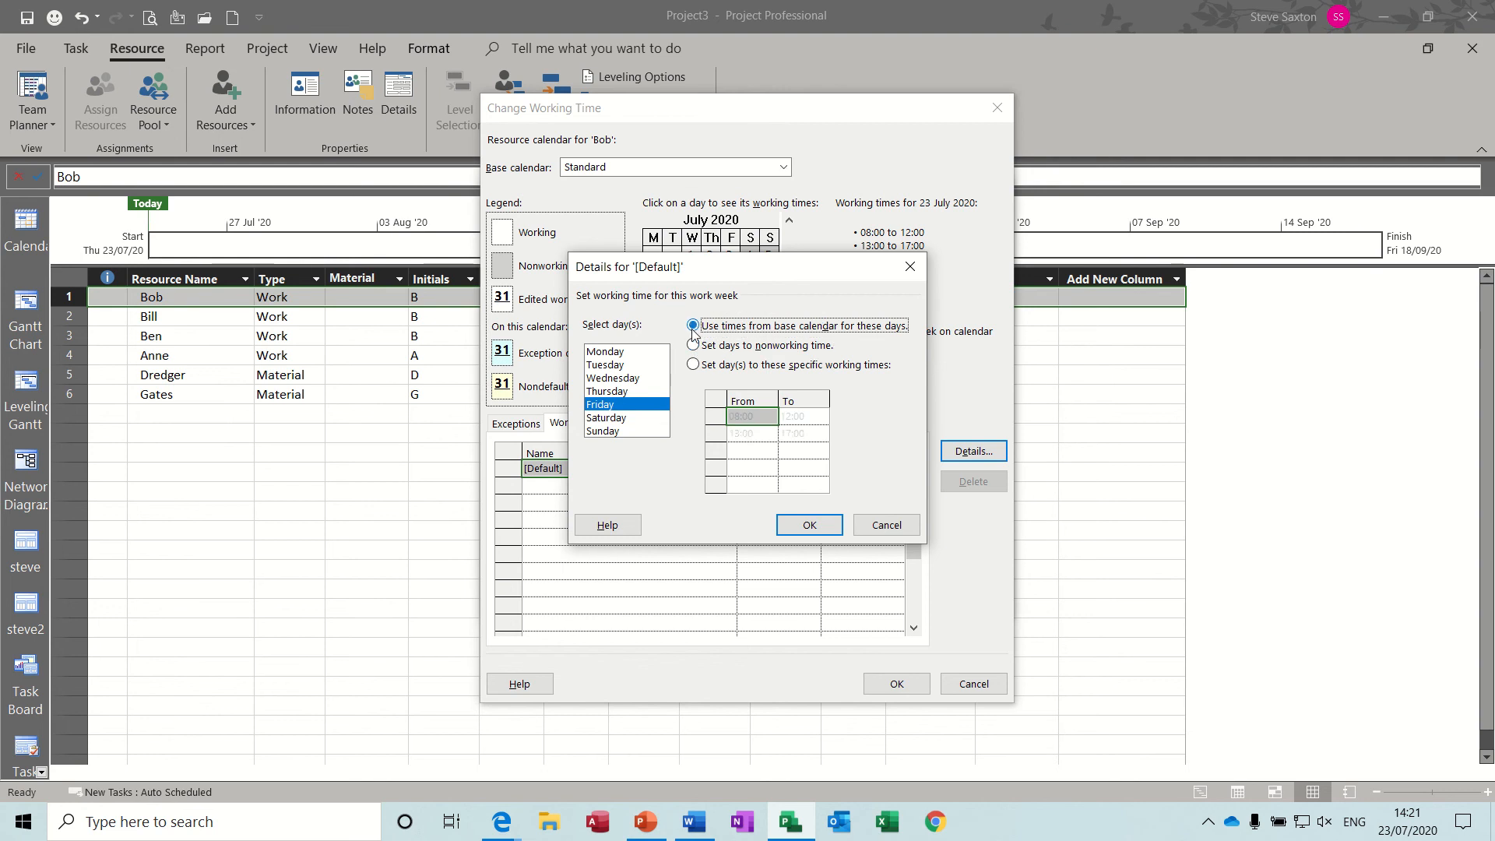
click(799, 517)
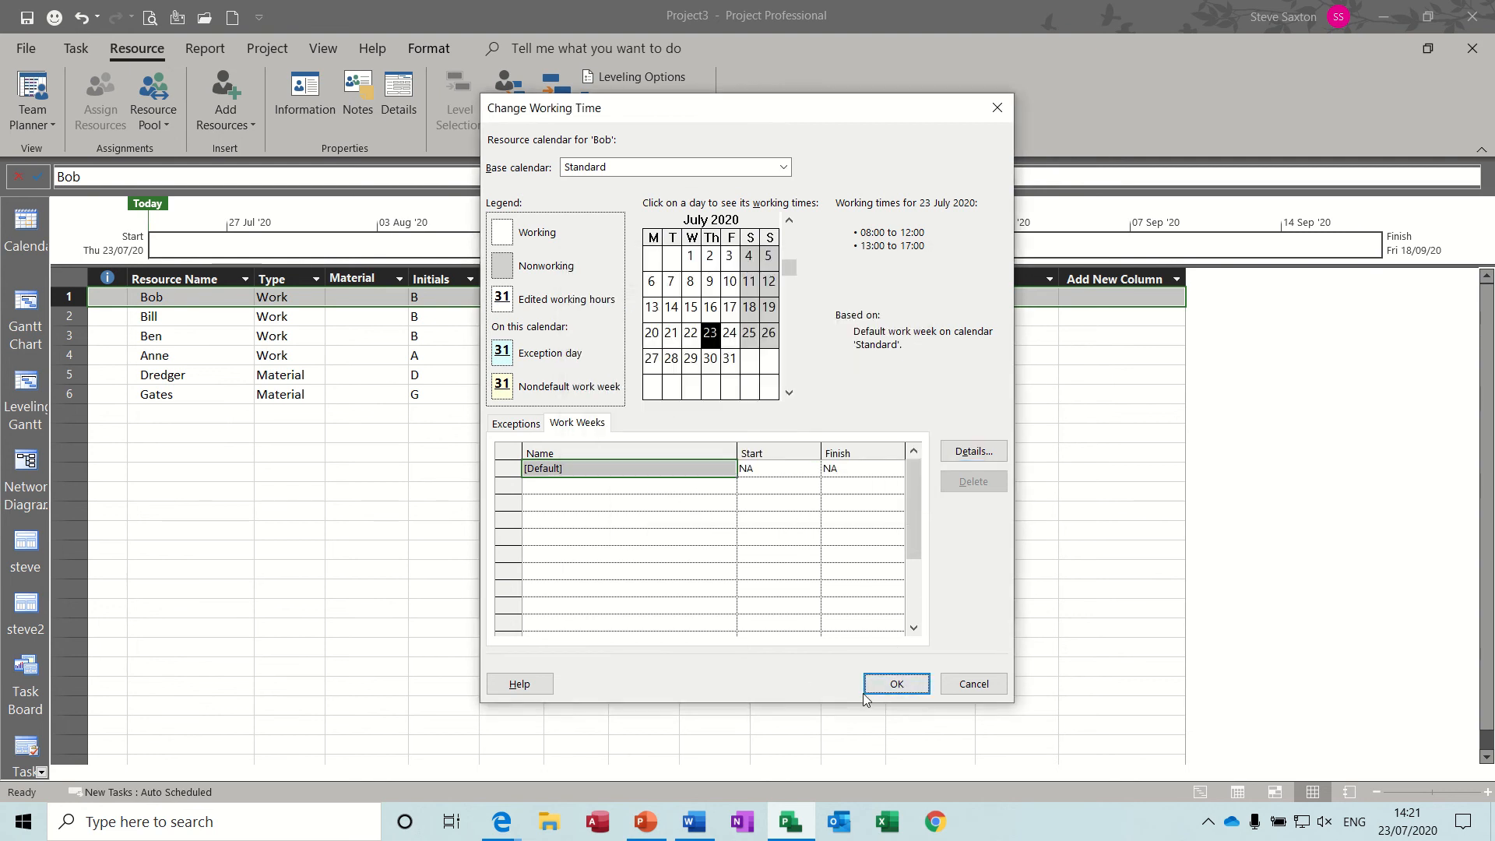
- Examine the exceptions list of the manager's calendar and close the resource's settings without saving changes
click(527, 426)
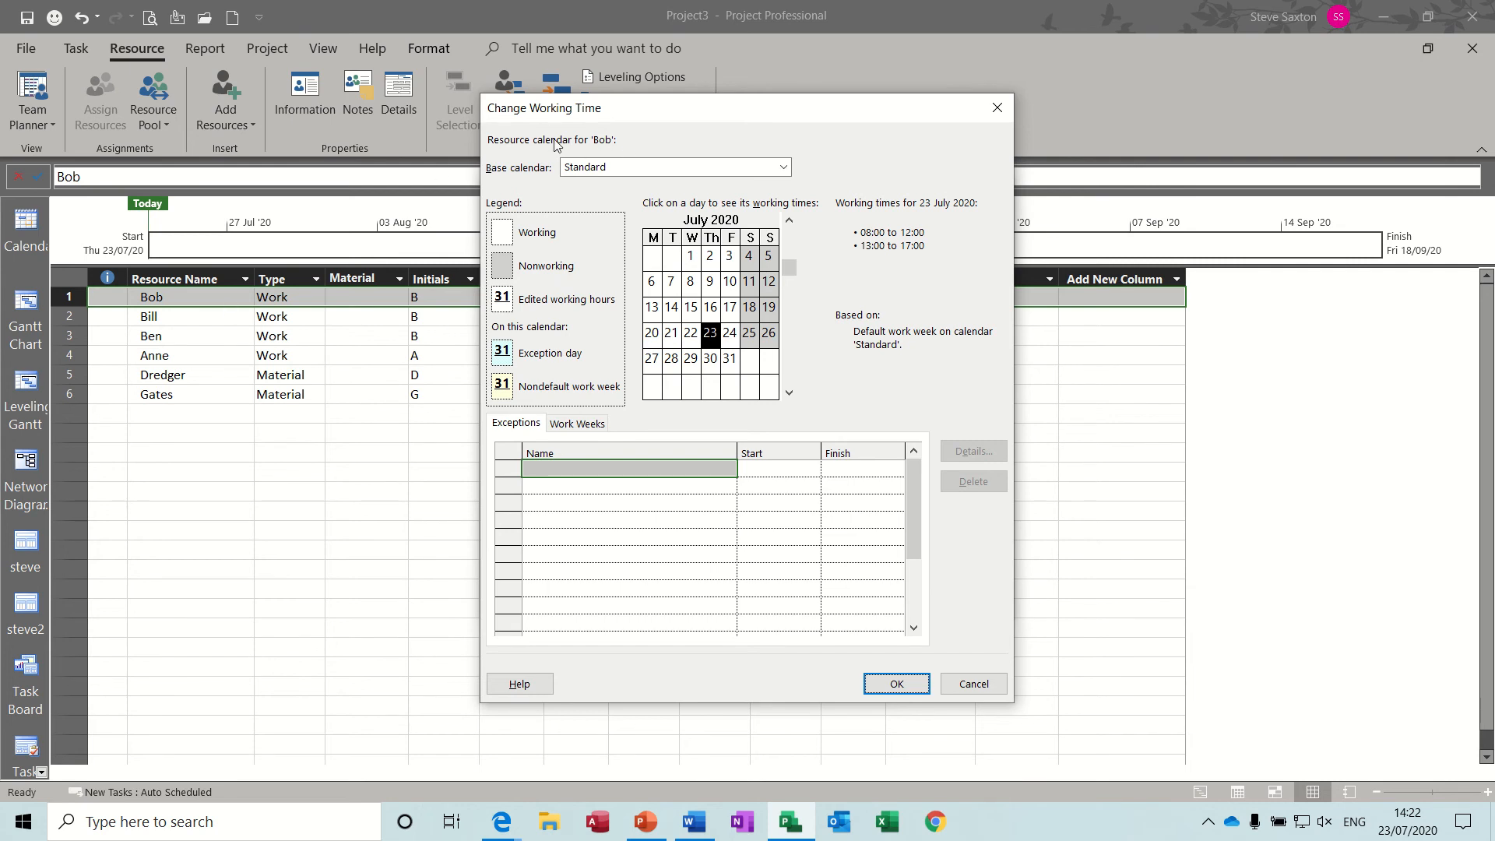
click(576, 469)
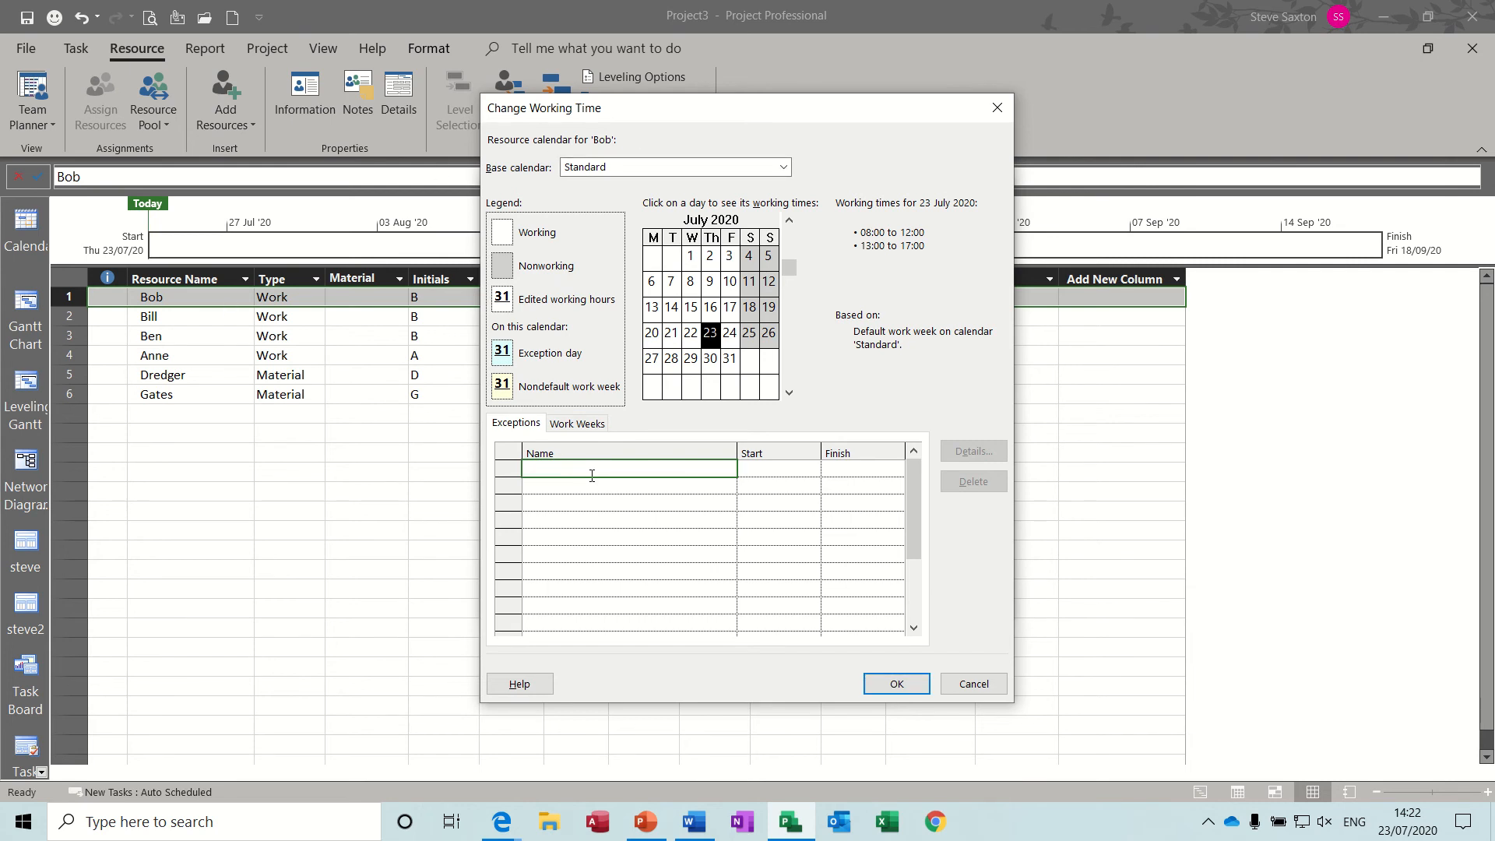
drag(610, 470, 613, 570)
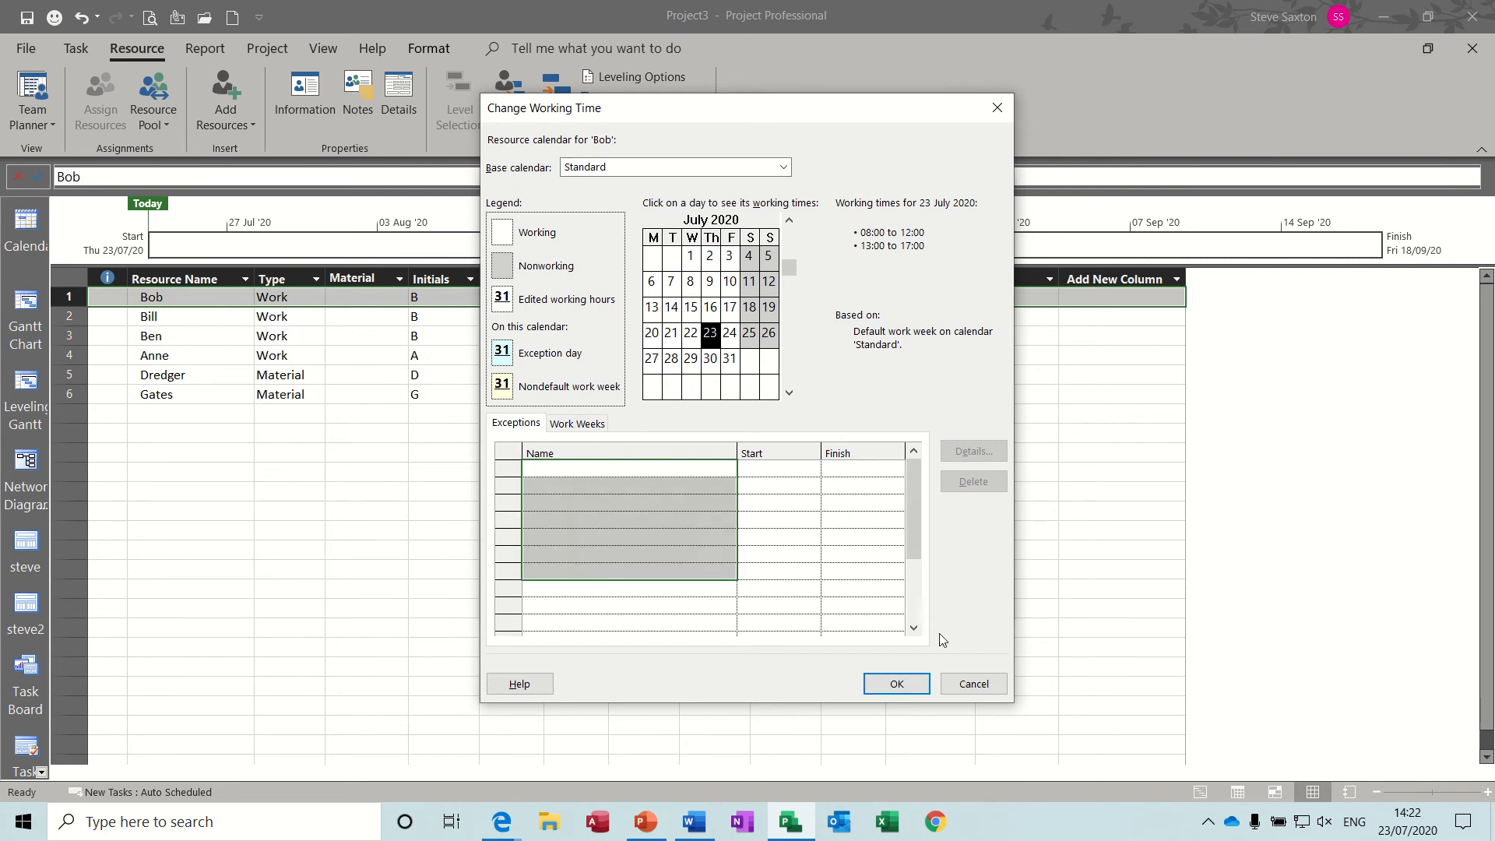
click(973, 683)
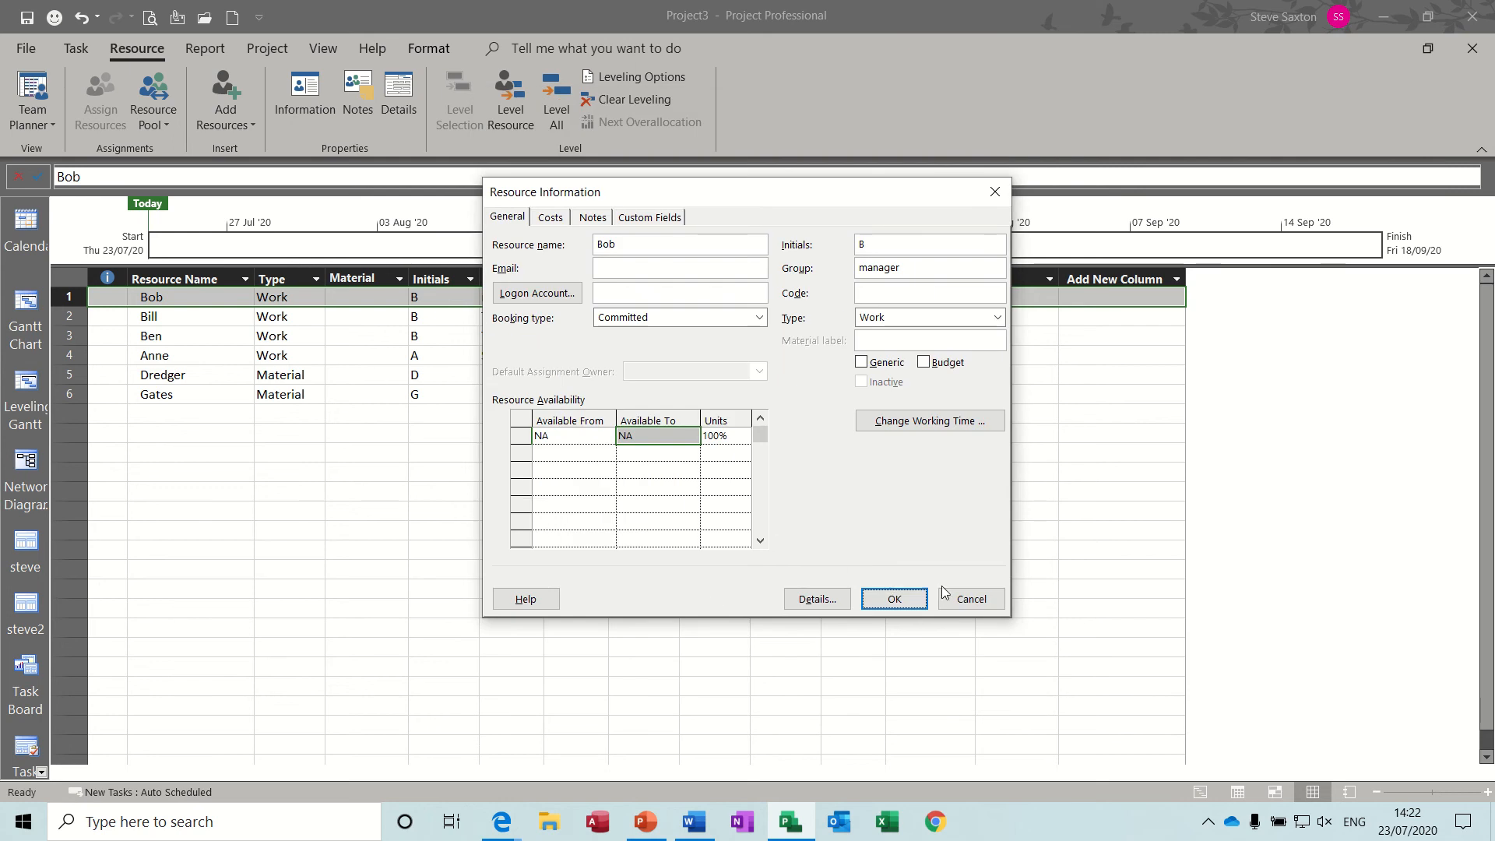
click(967, 599)
- Select the first three resources and open the default work week details in Change Working Time
click(207, 296)
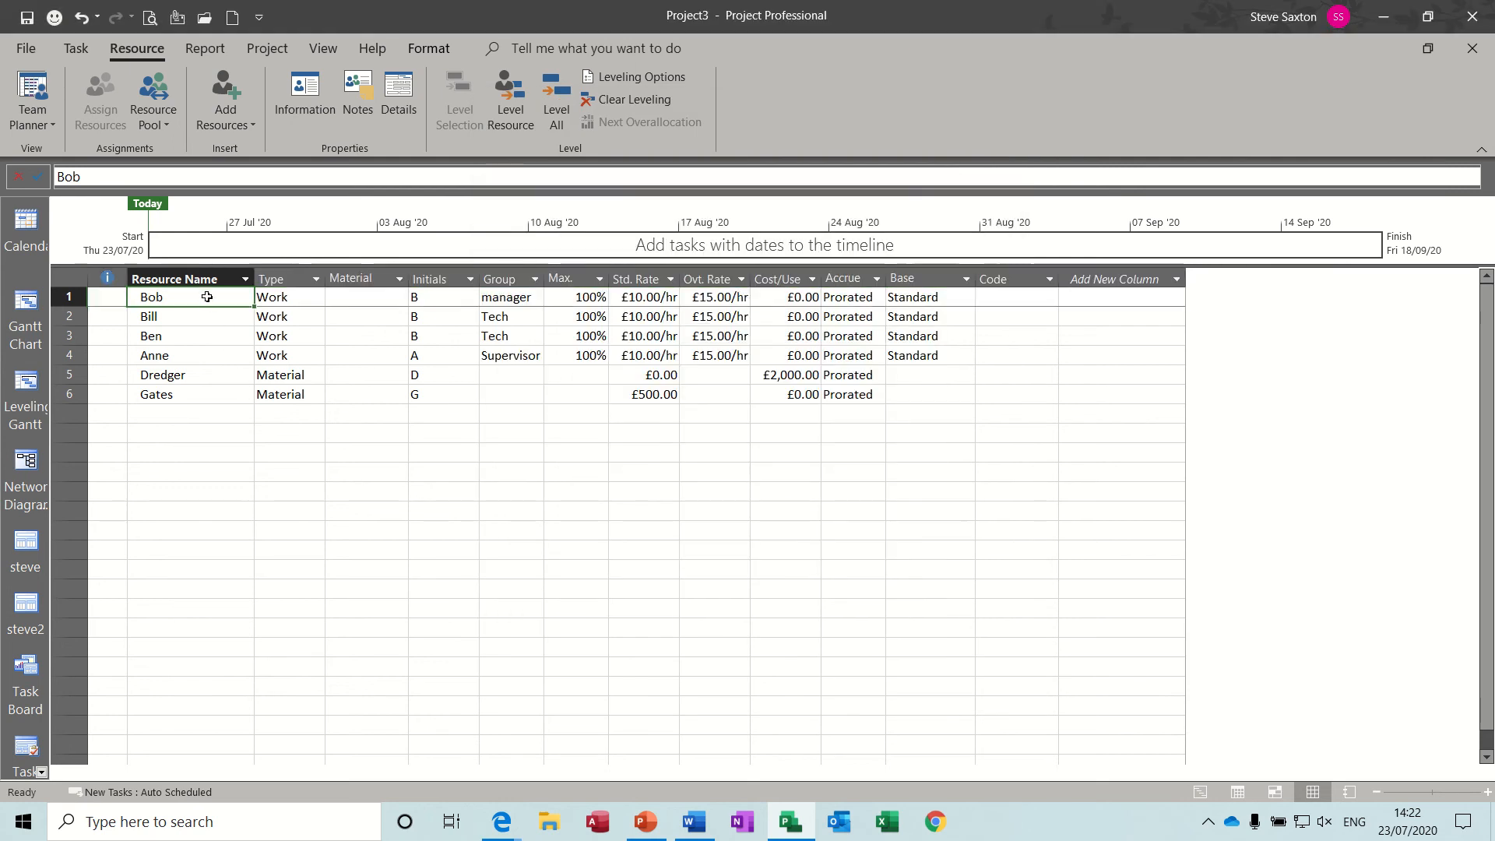
drag(207, 296, 205, 337)
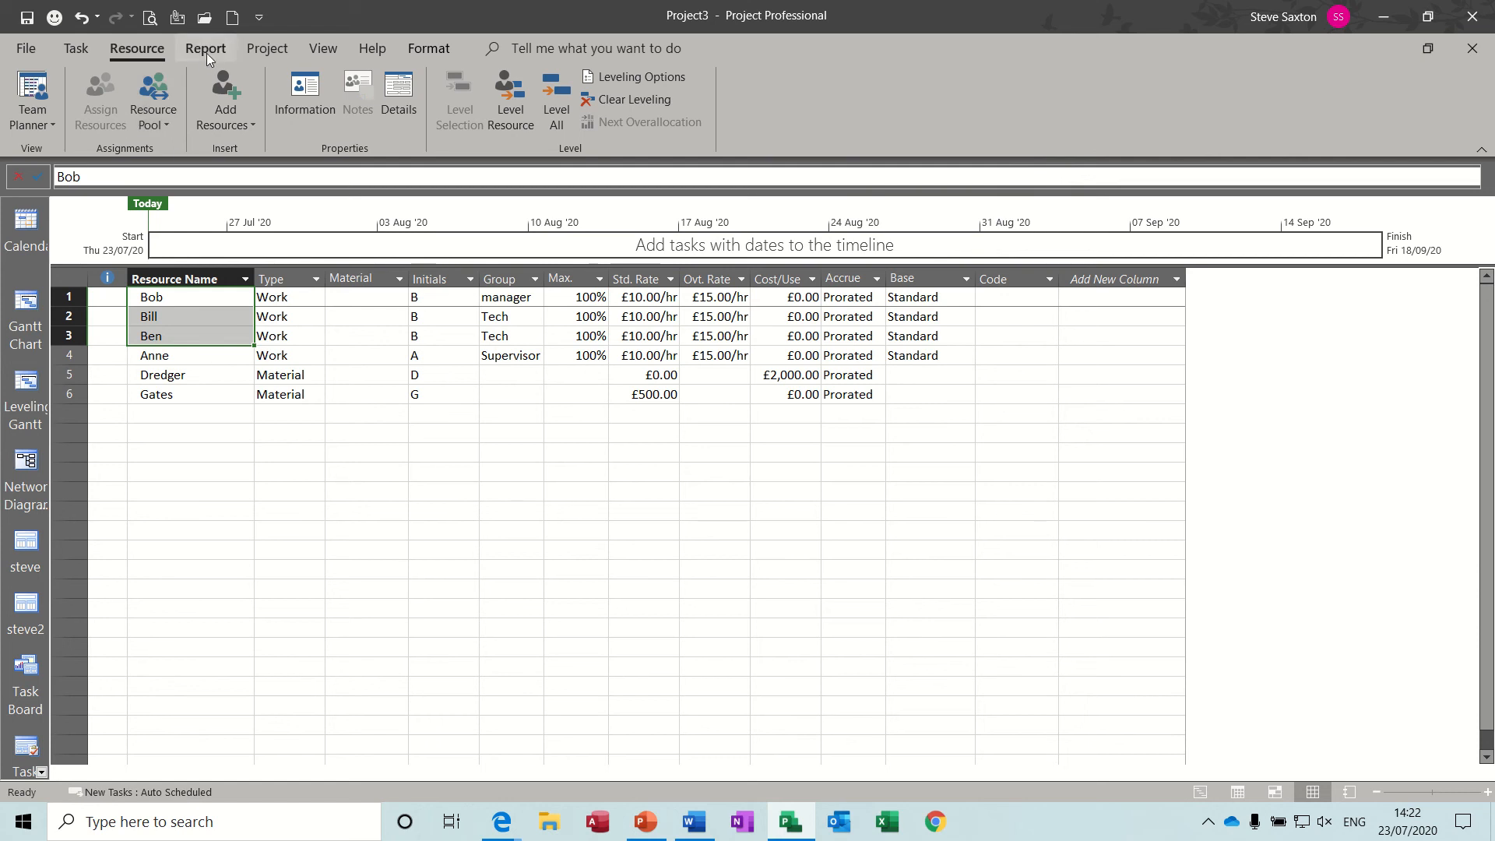
click(265, 47)
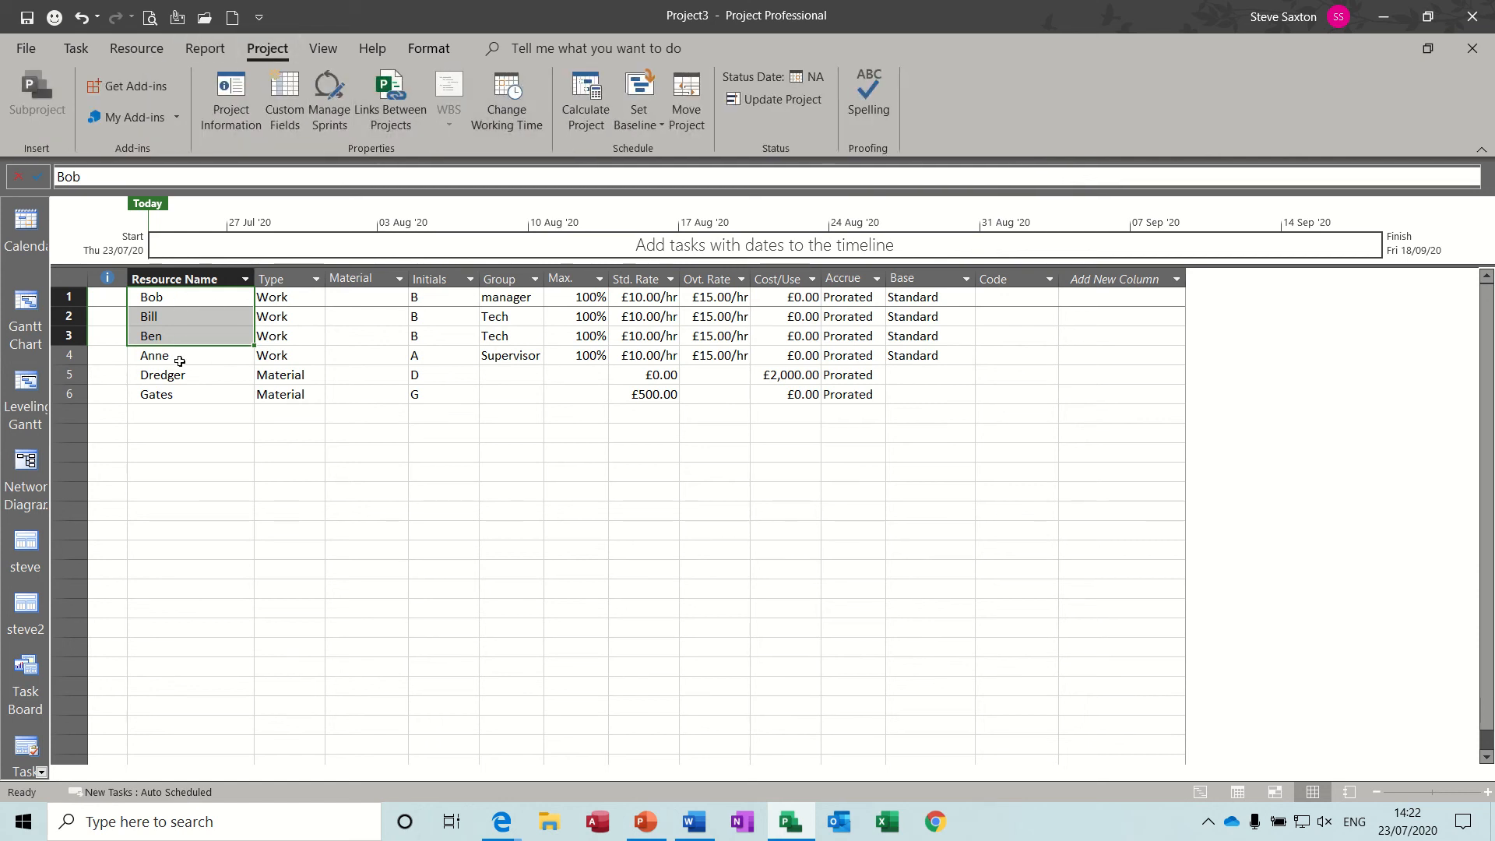
click(510, 94)
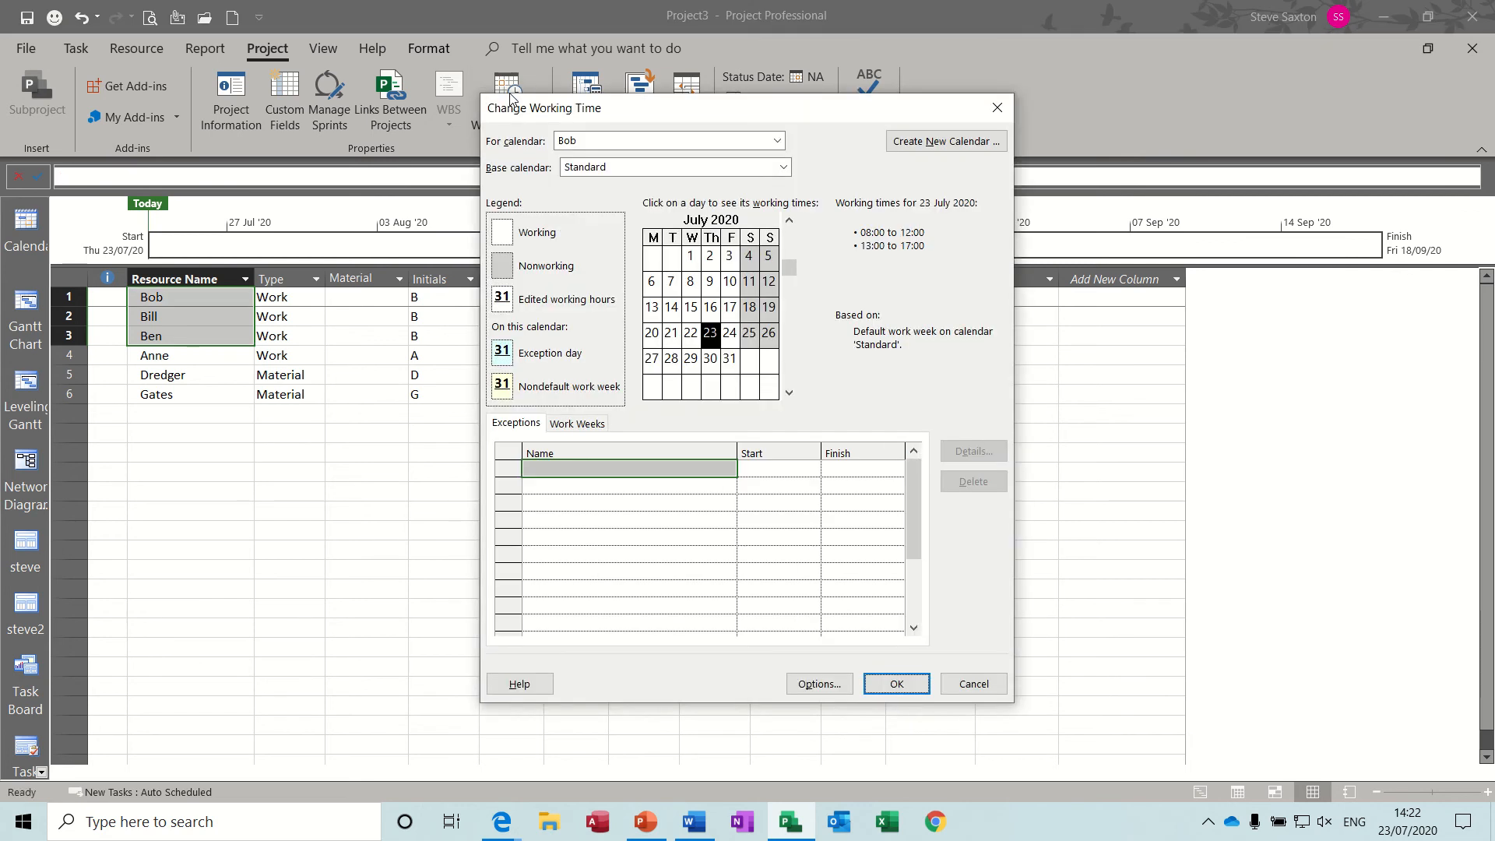
drag(555, 466, 577, 490)
click(580, 422)
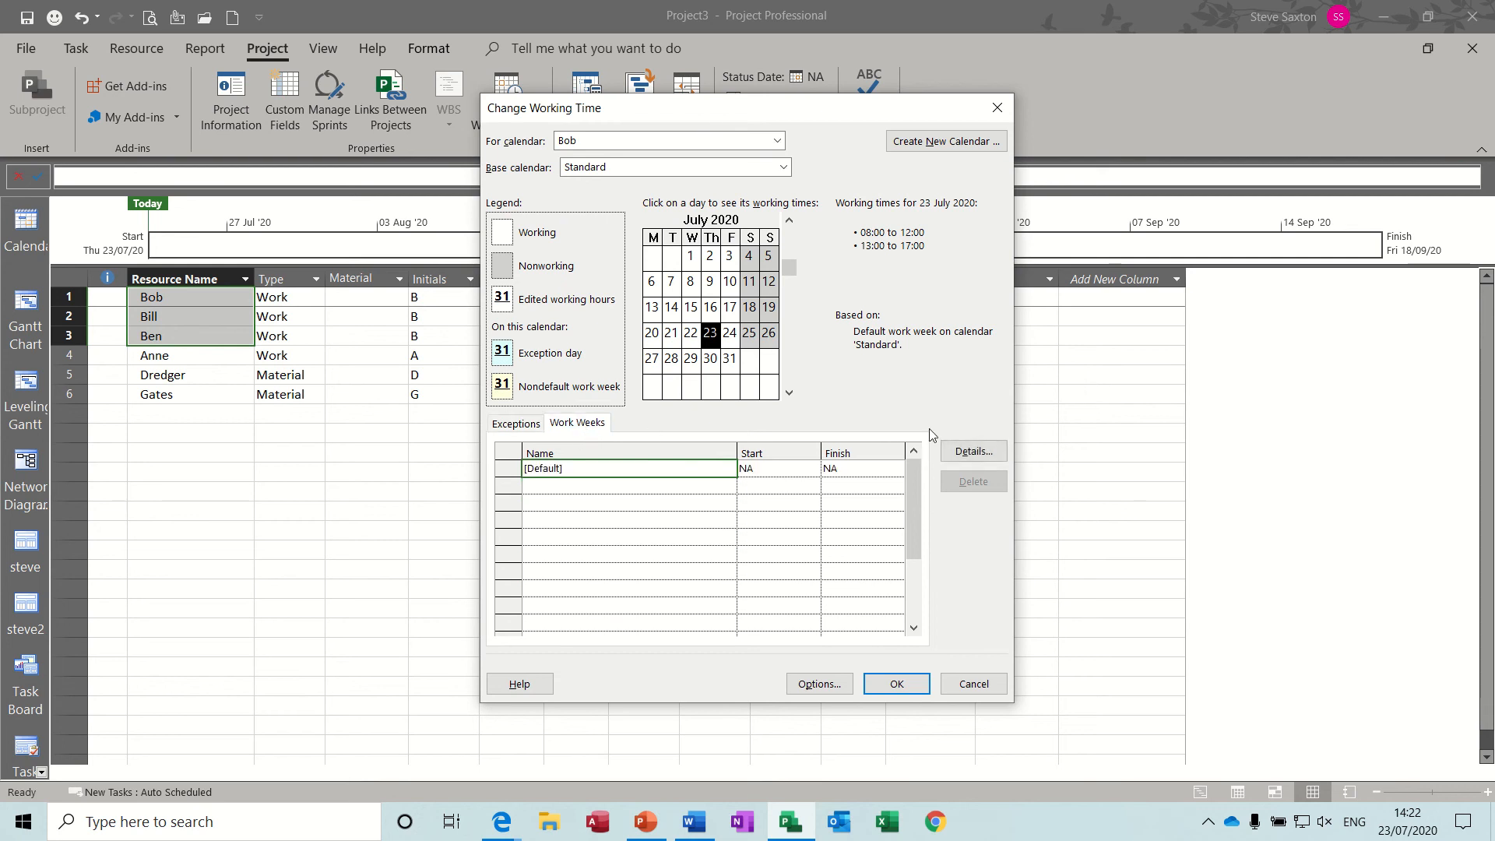
click(973, 452)
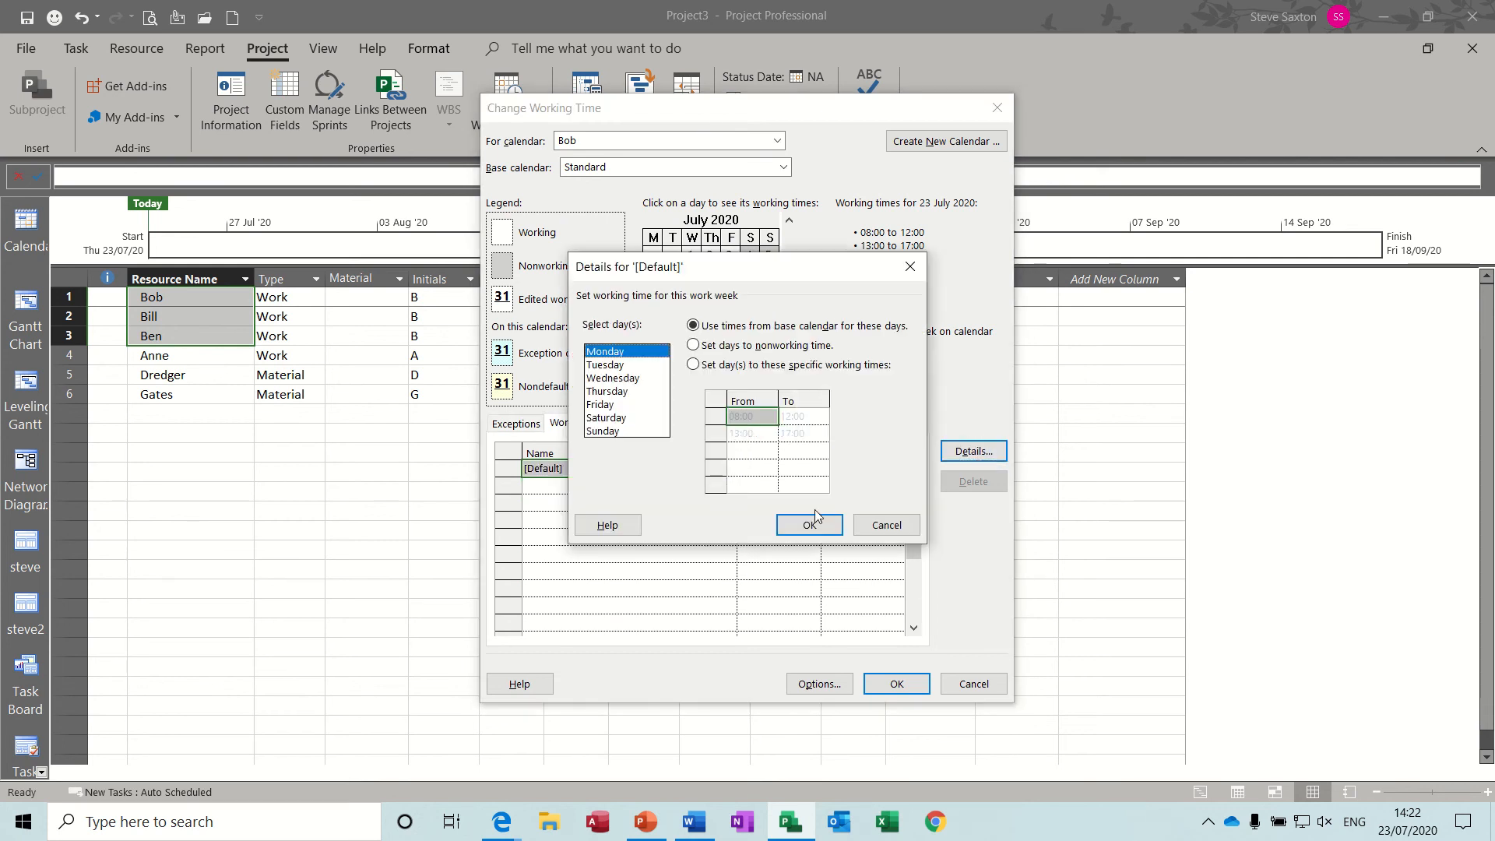
- Try specific working times for Friday in the default work week, and discard the calendar changes
drag(611, 352, 617, 411)
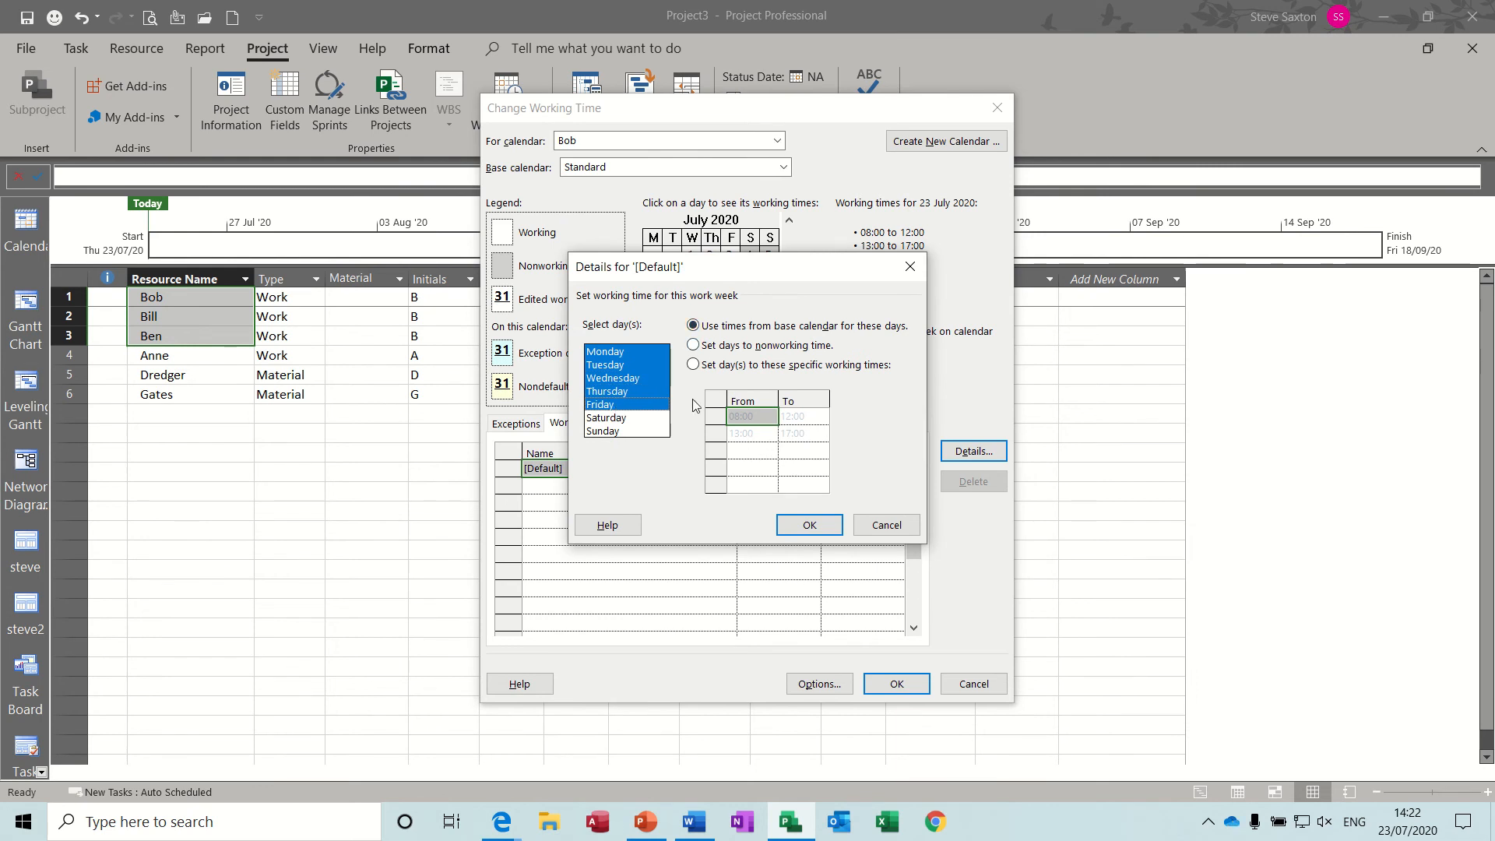
click(627, 405)
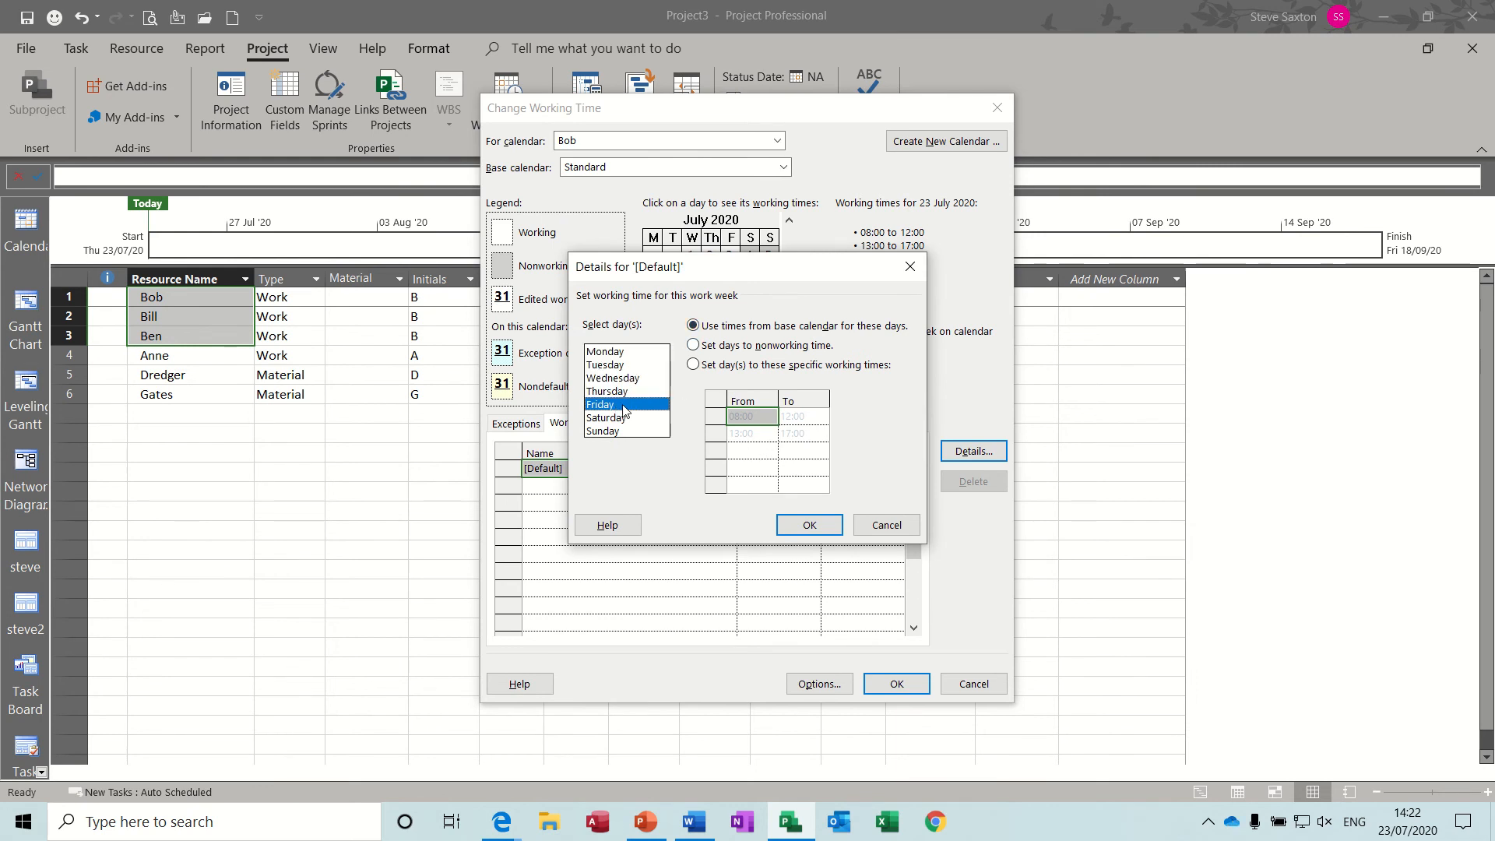
click(692, 365)
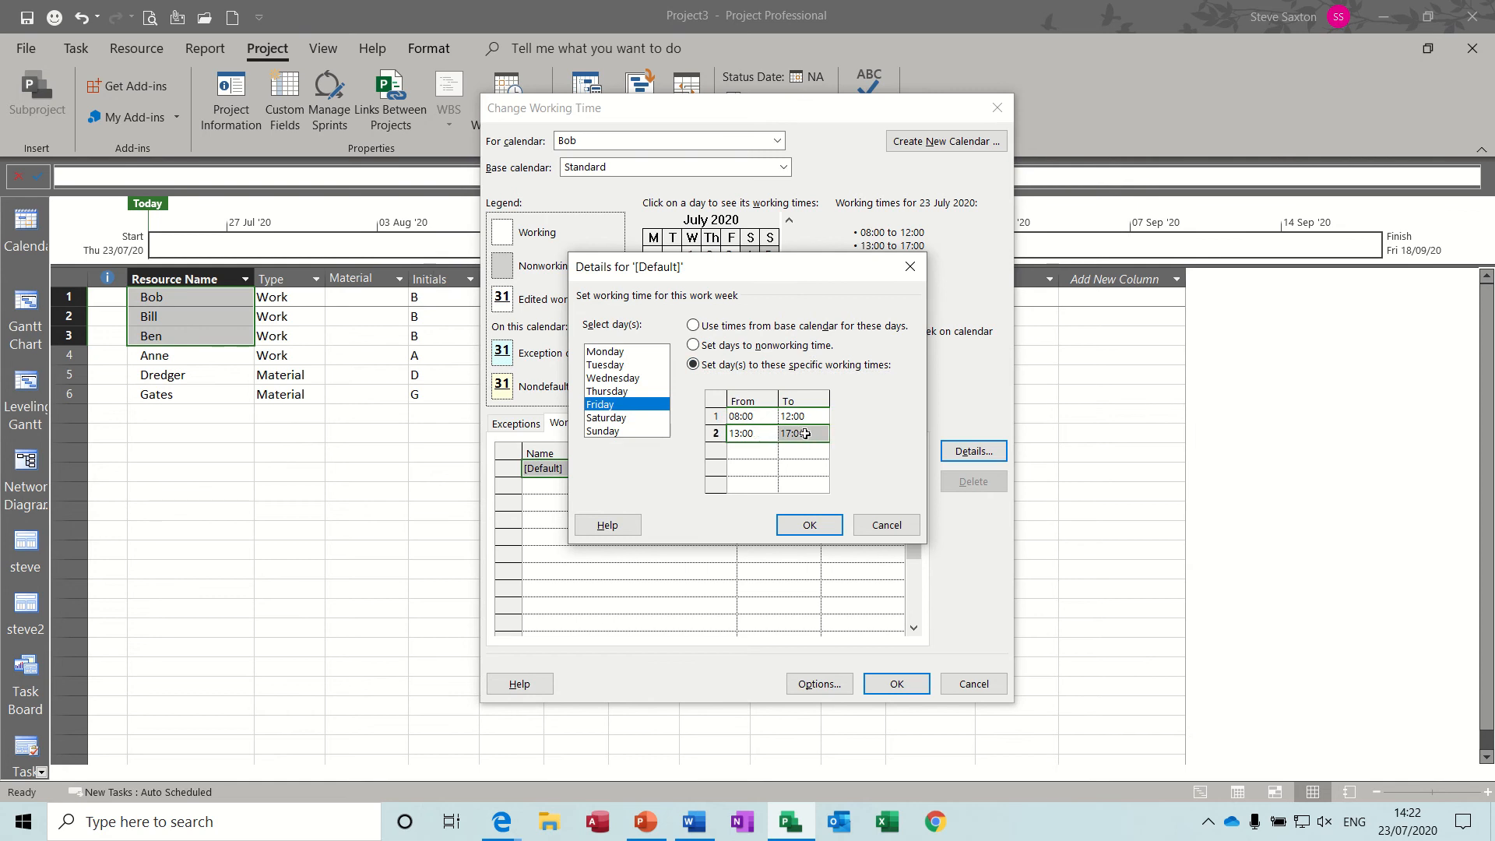
click(883, 524)
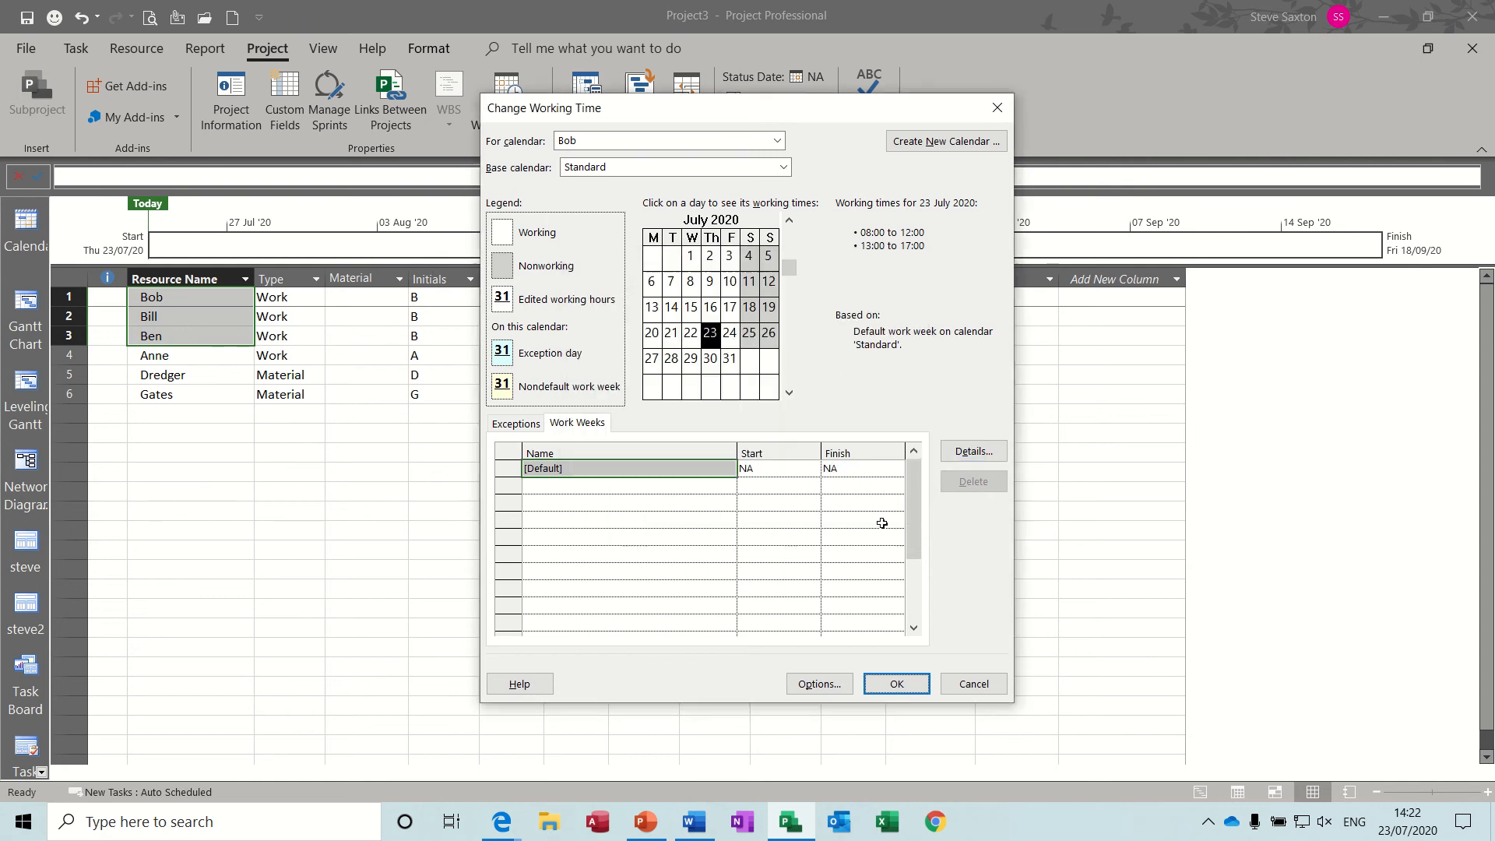
click(974, 685)
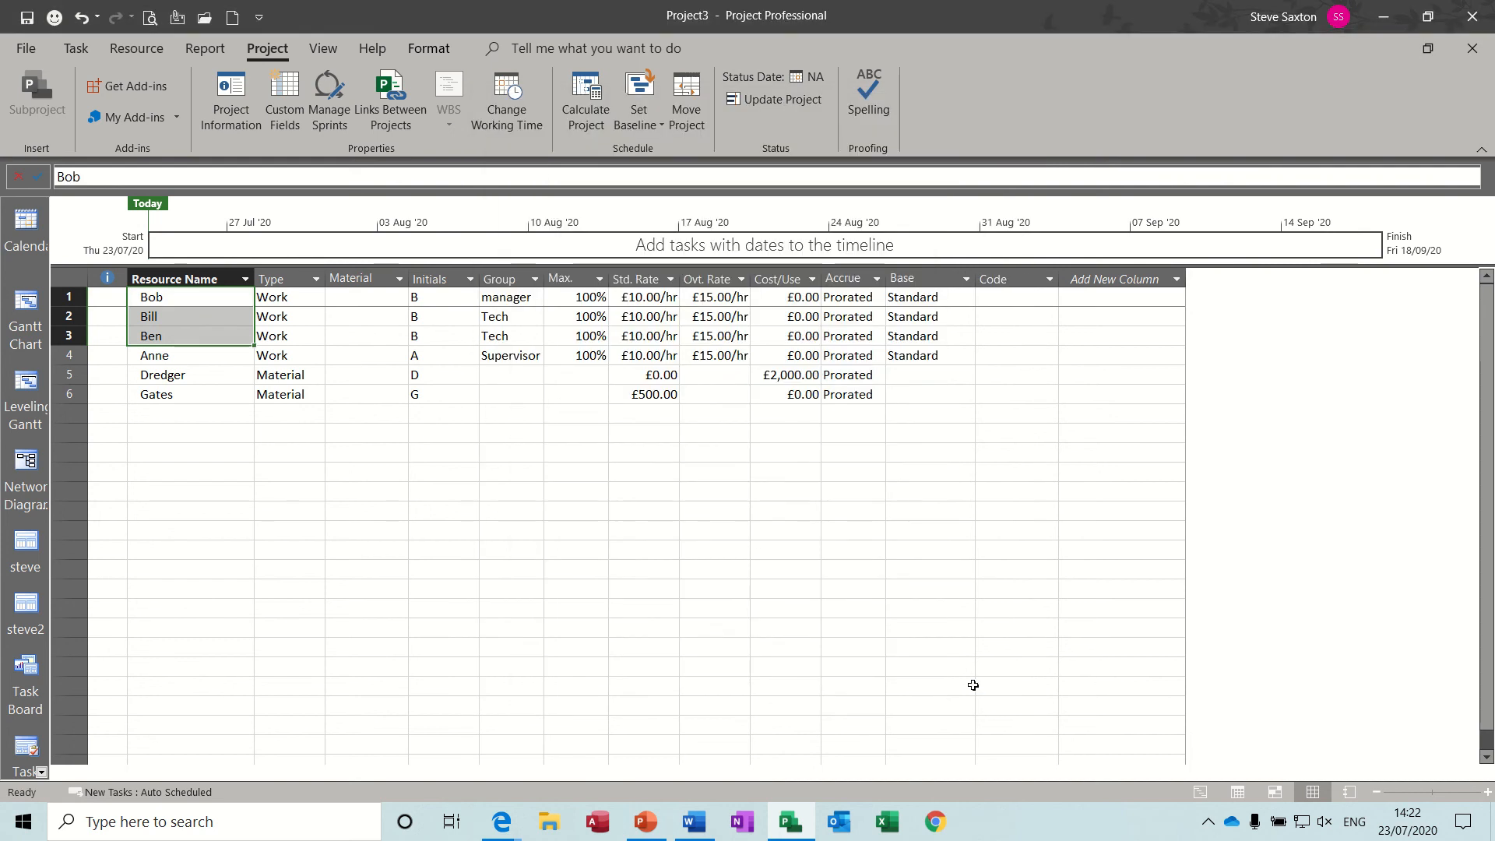
- Return to the Gantt Chart and set the default Baseline for the entire project
click(29, 305)
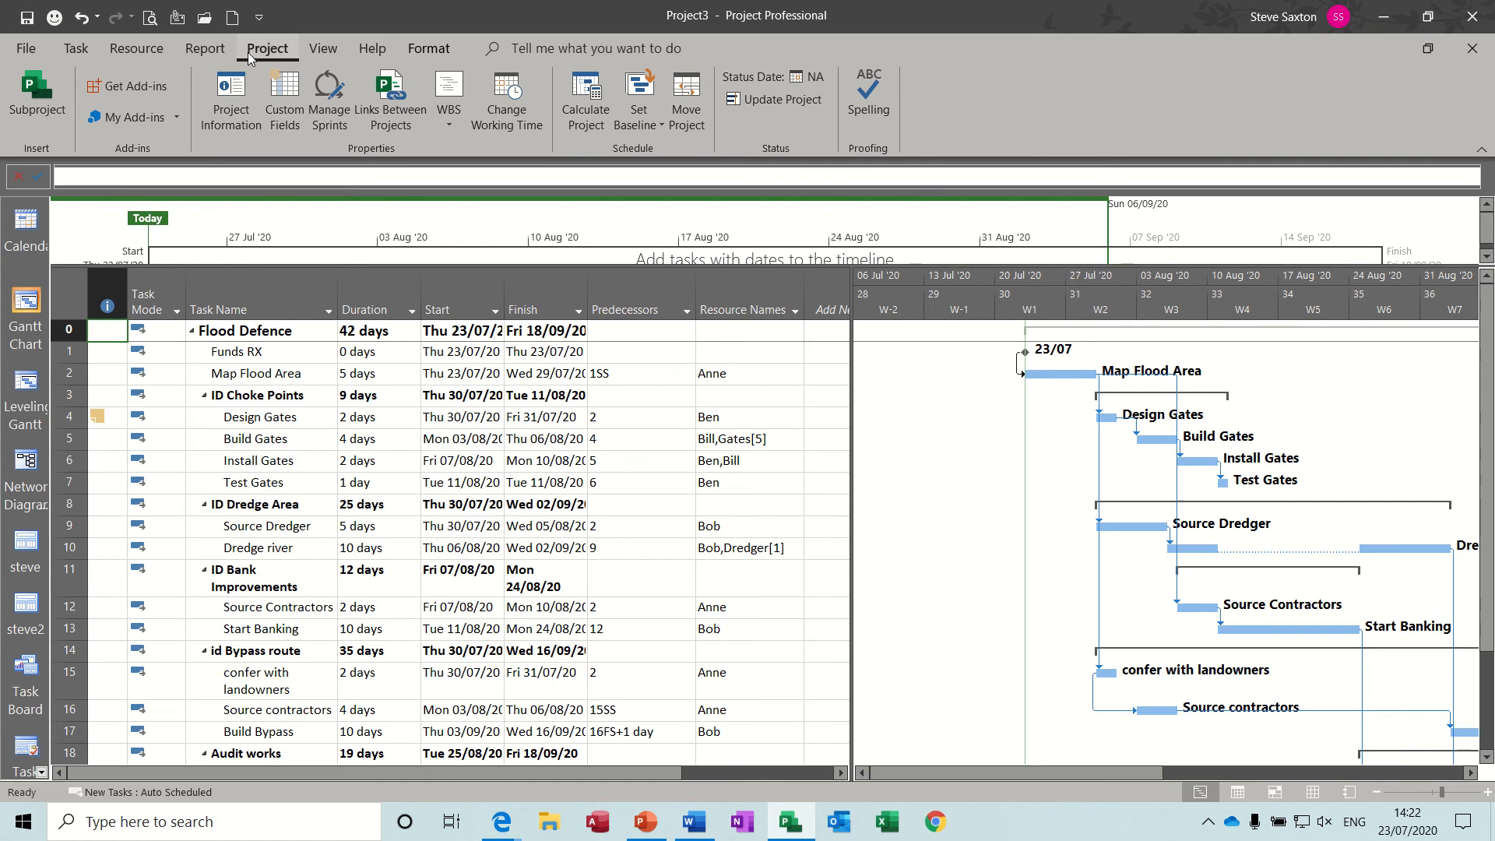
click(651, 126)
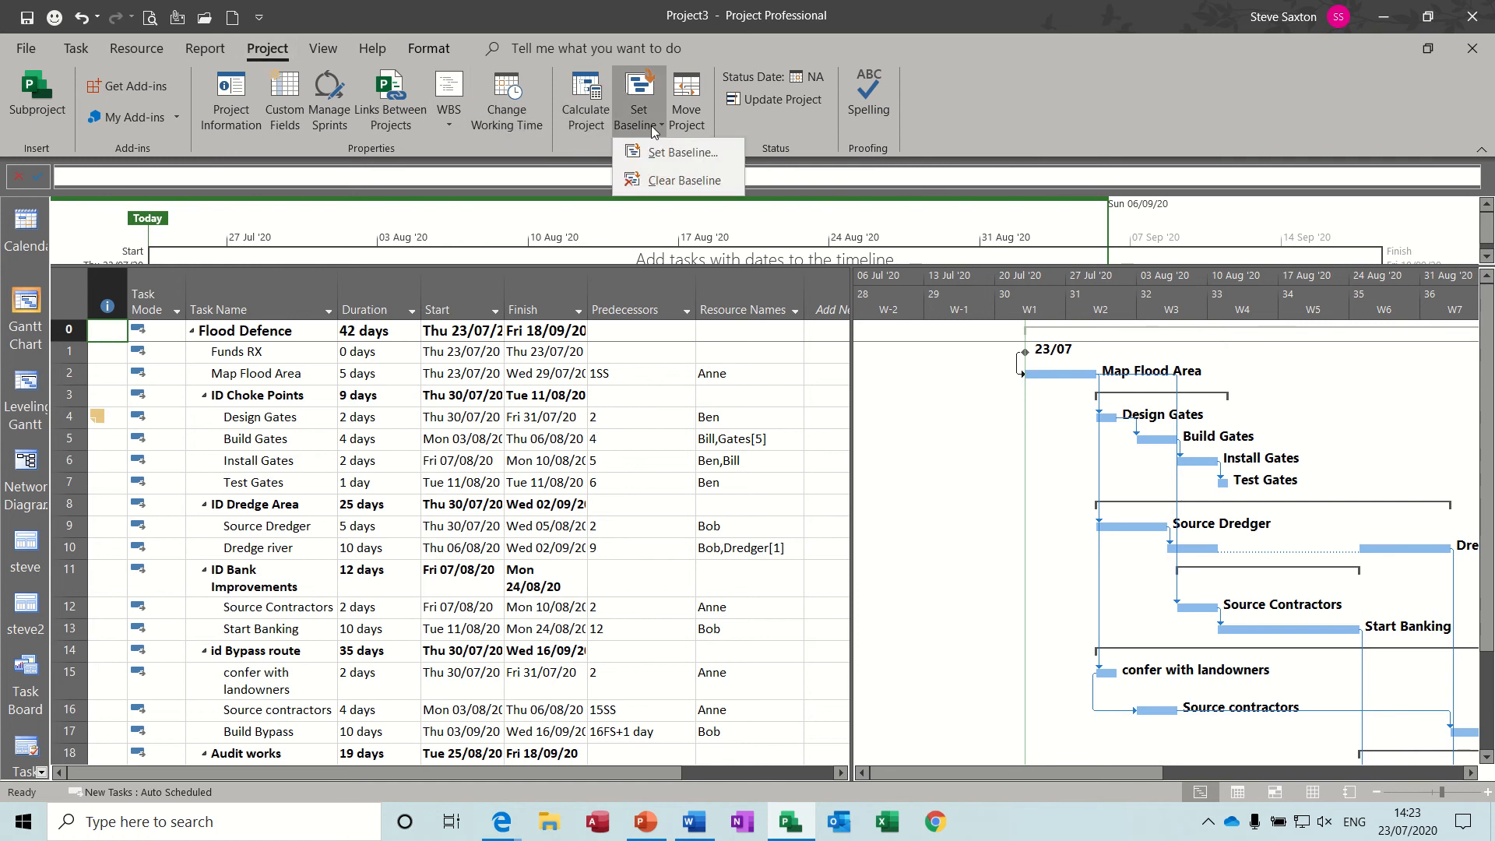
click(684, 154)
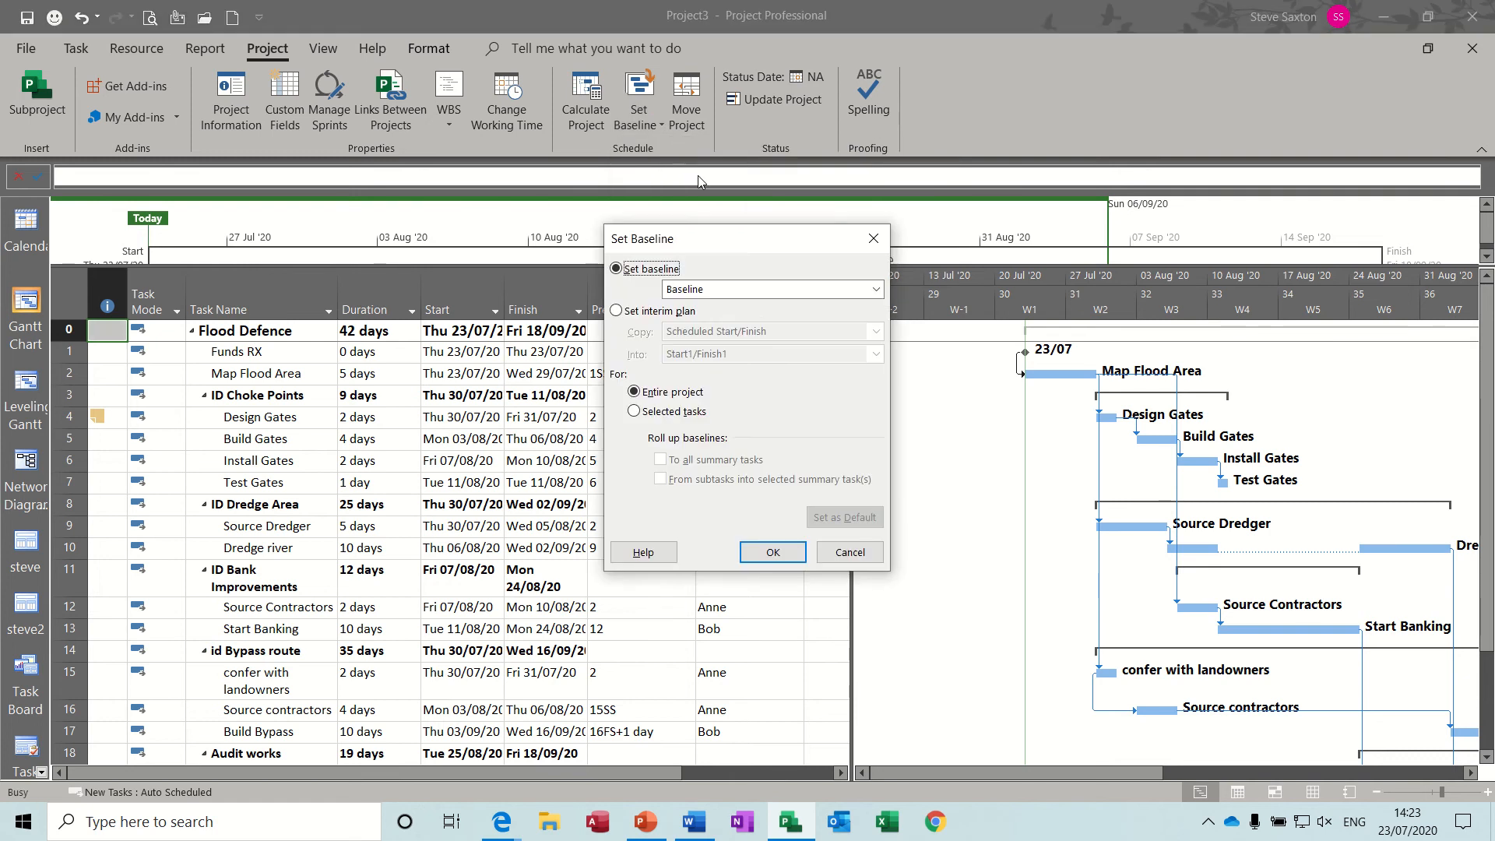
click(875, 290)
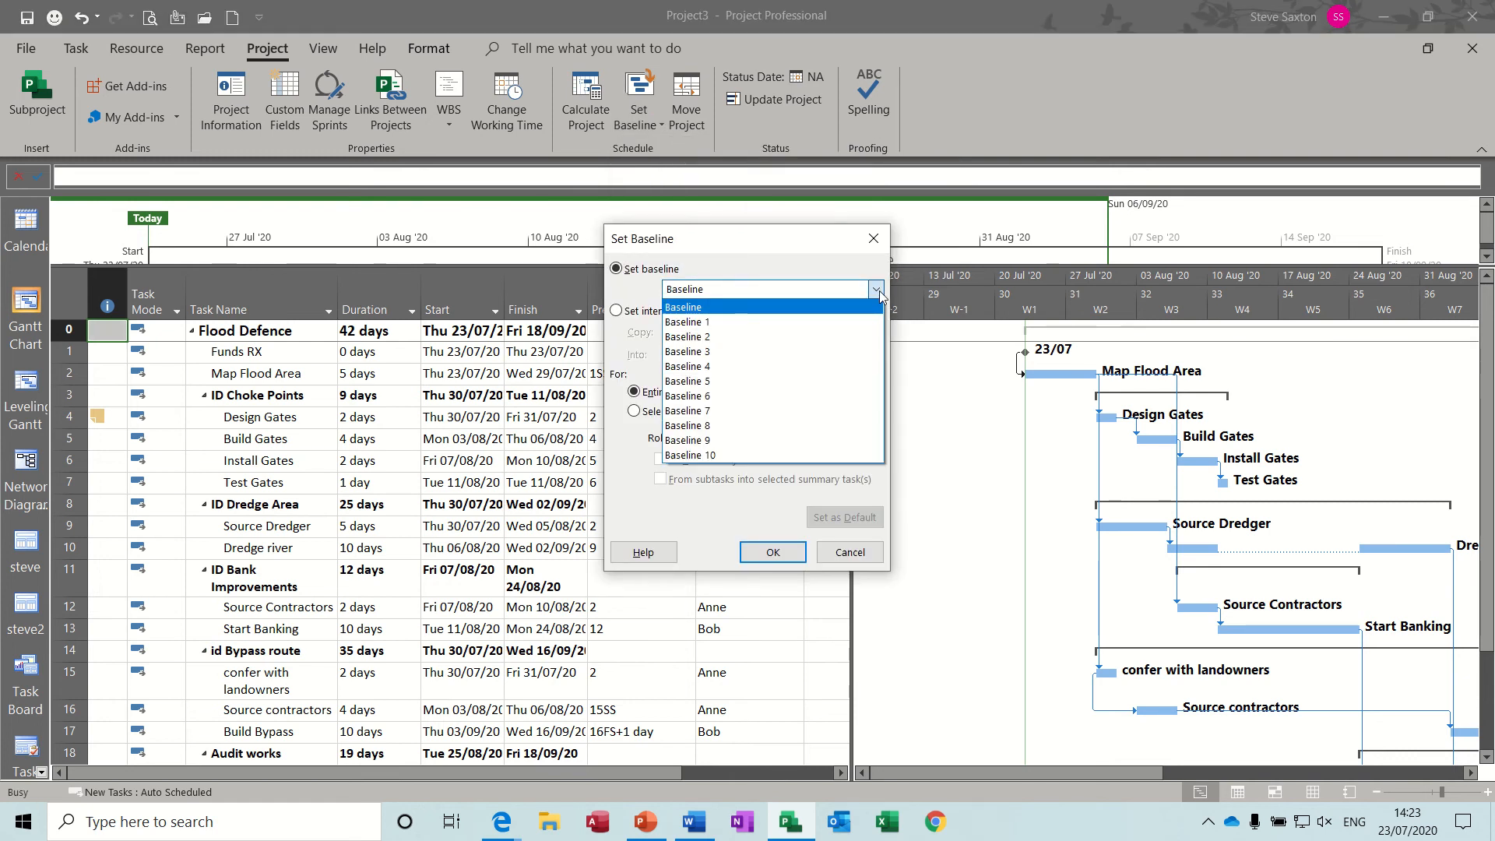
click(731, 308)
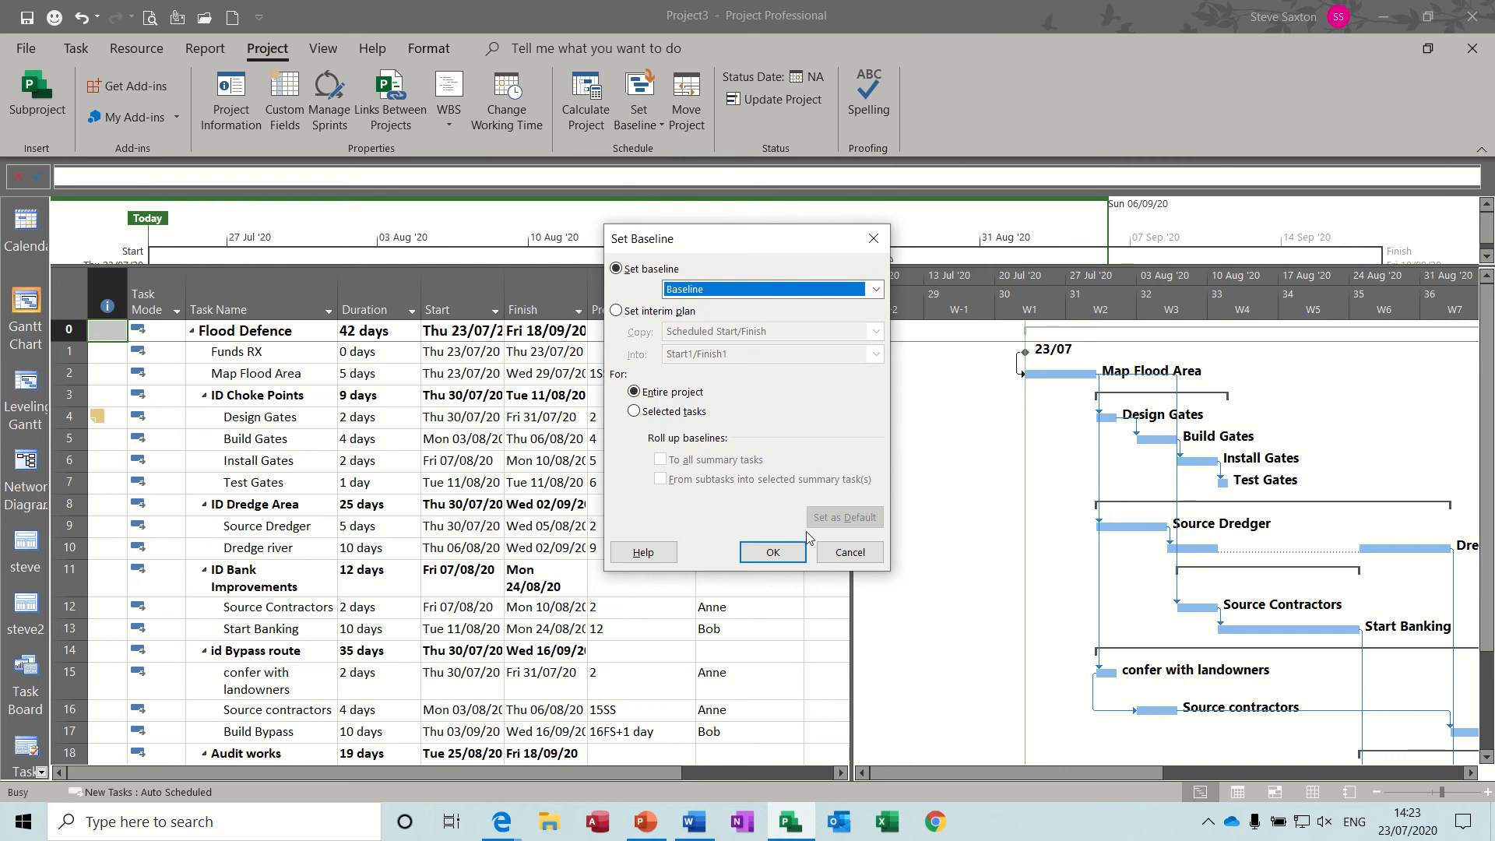
click(773, 552)
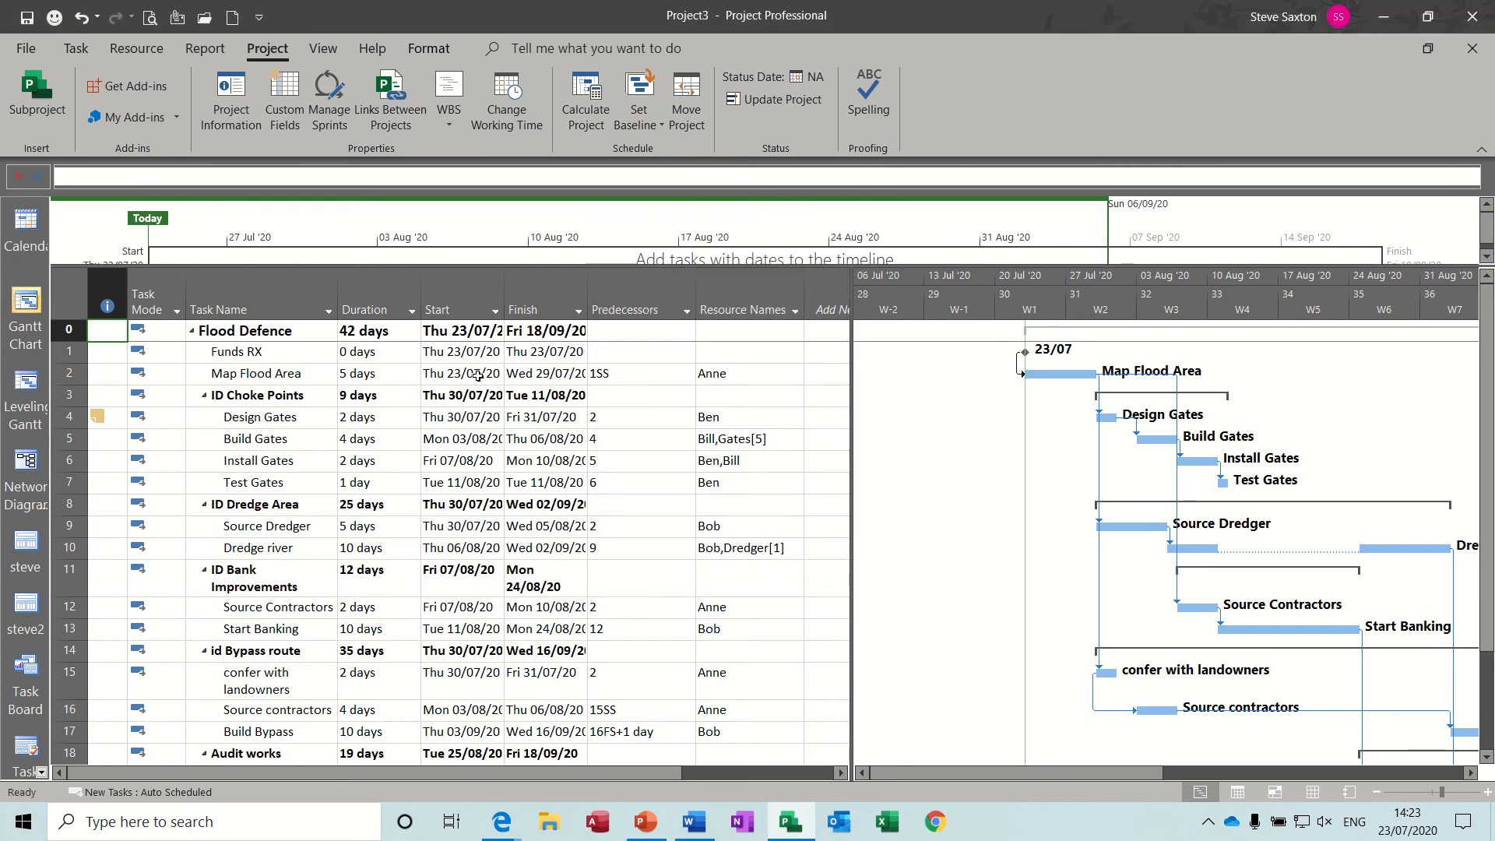
- Try the Cost table beside the Gantt Chart, and undo both the table change and the baseline
click(484, 433)
click(323, 51)
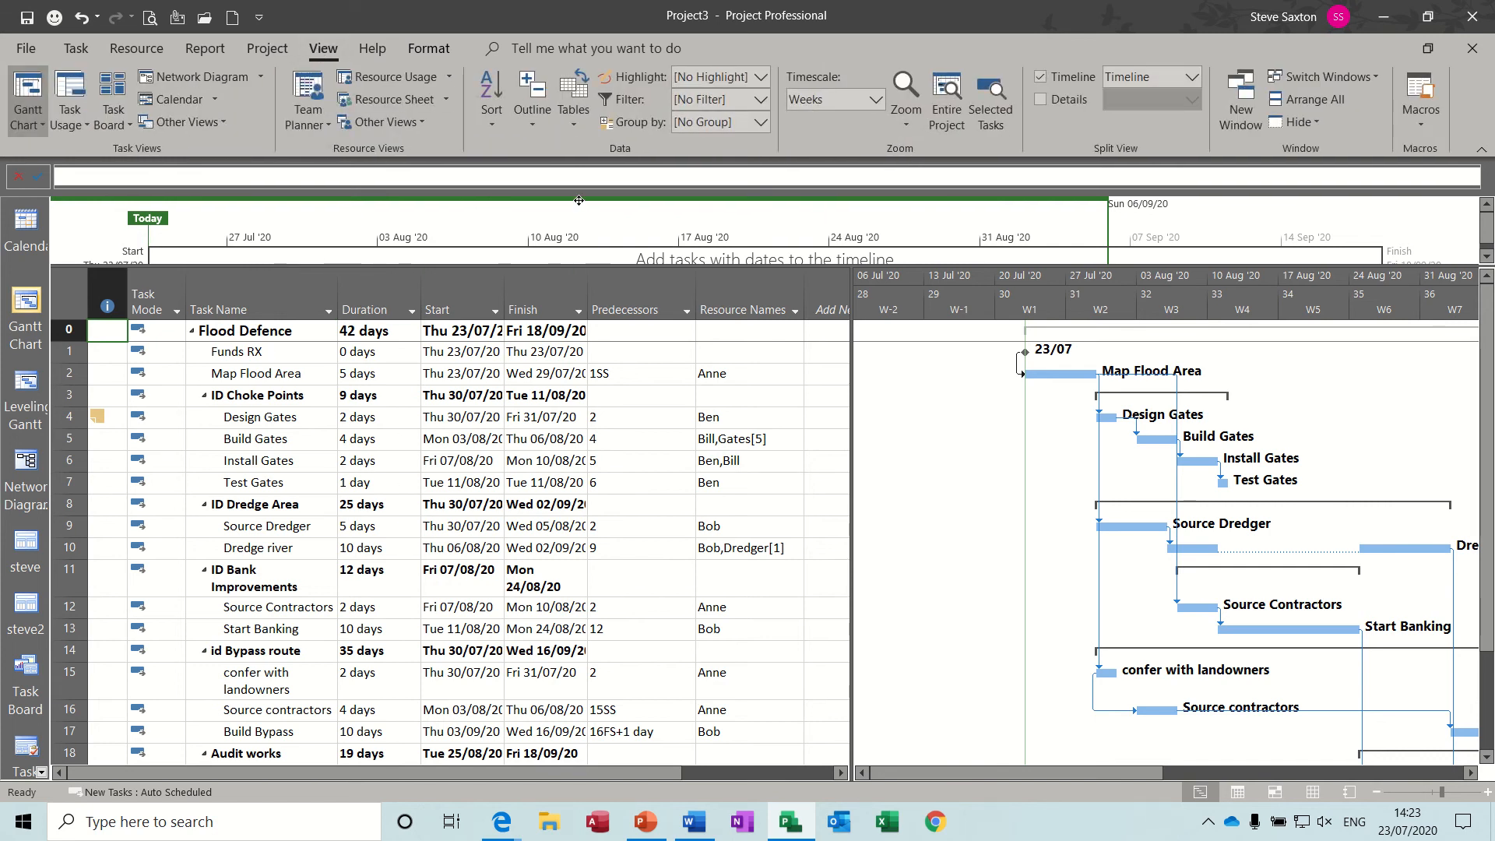
click(573, 125)
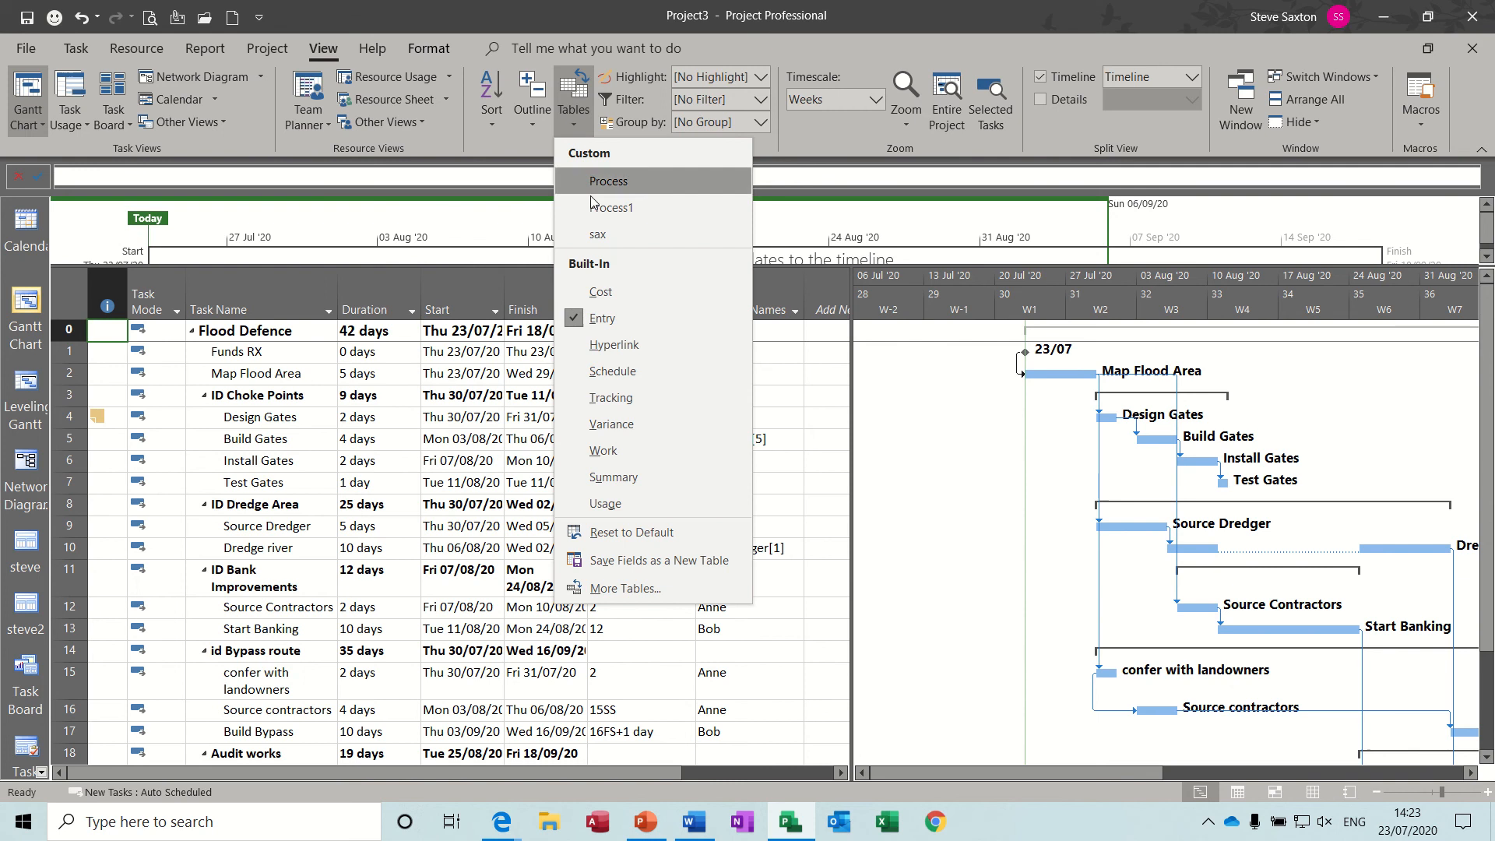
click(597, 285)
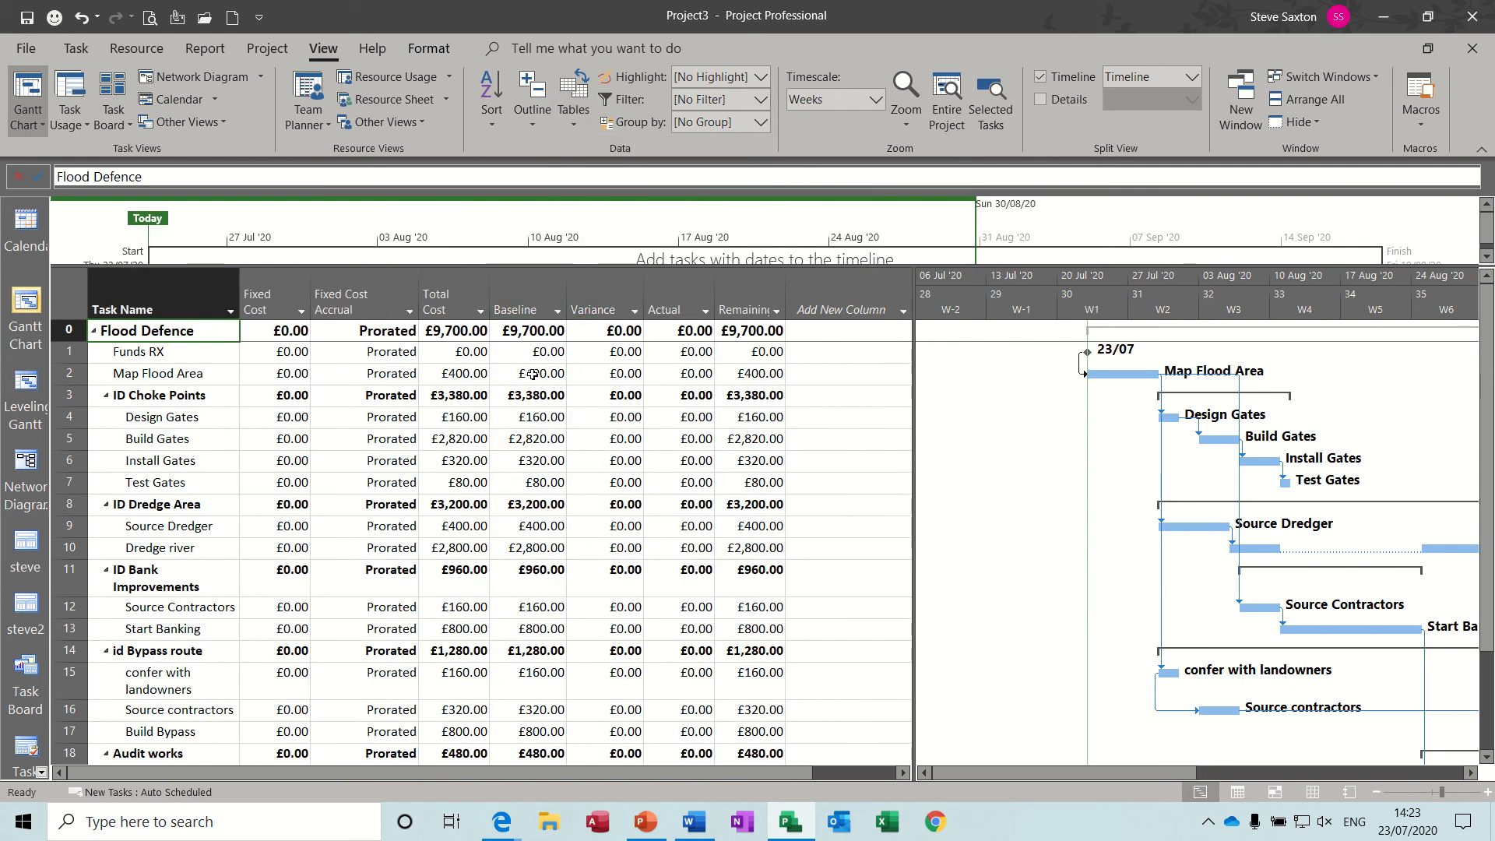
key(ctrl+z)
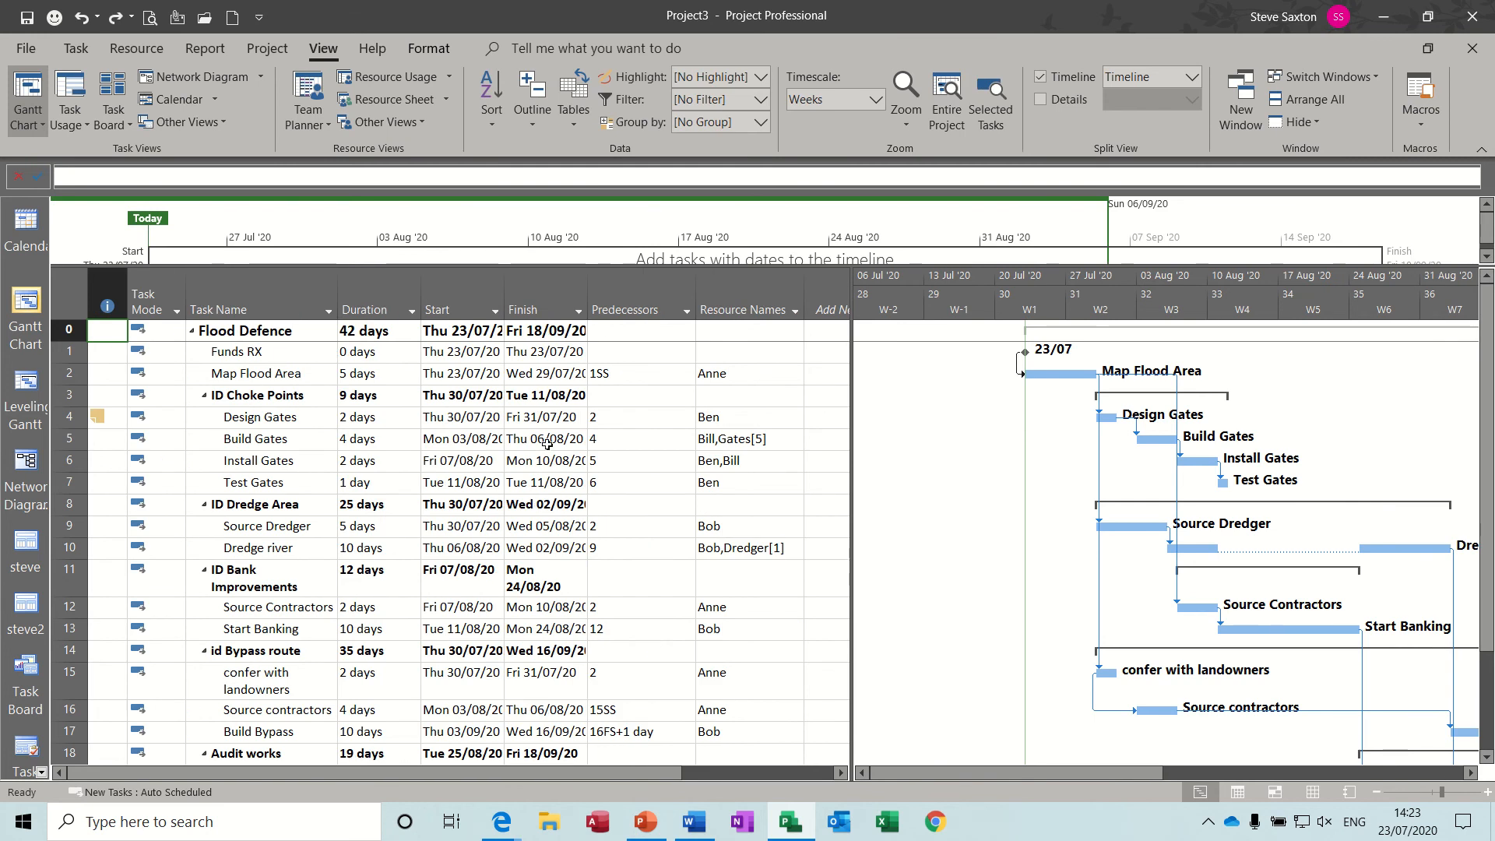
- Apply the Cost table to the Gantt Chart and set the default Baseline for the entire project
click(571, 124)
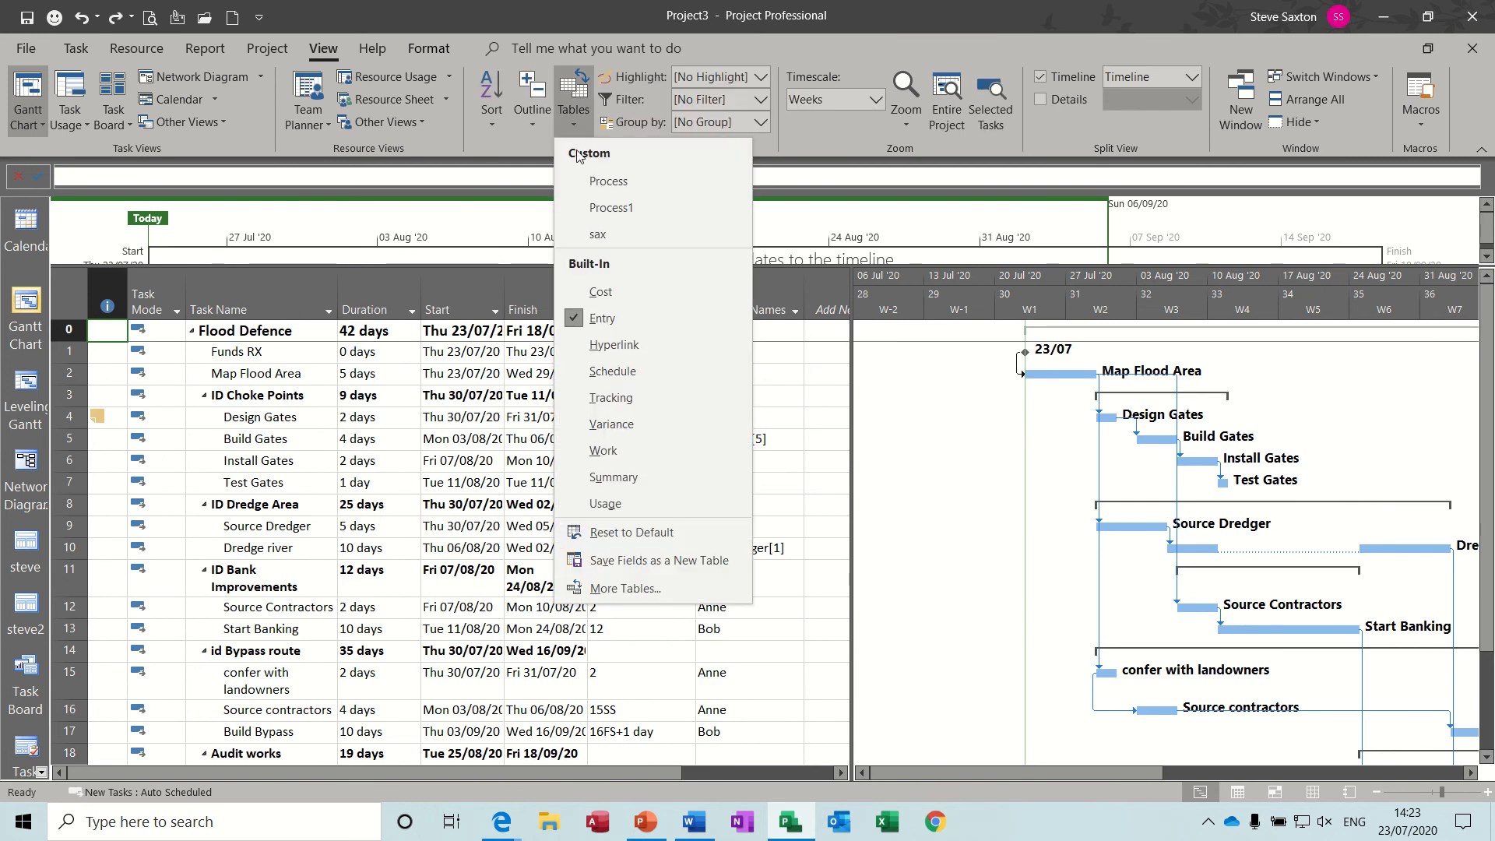
click(580, 288)
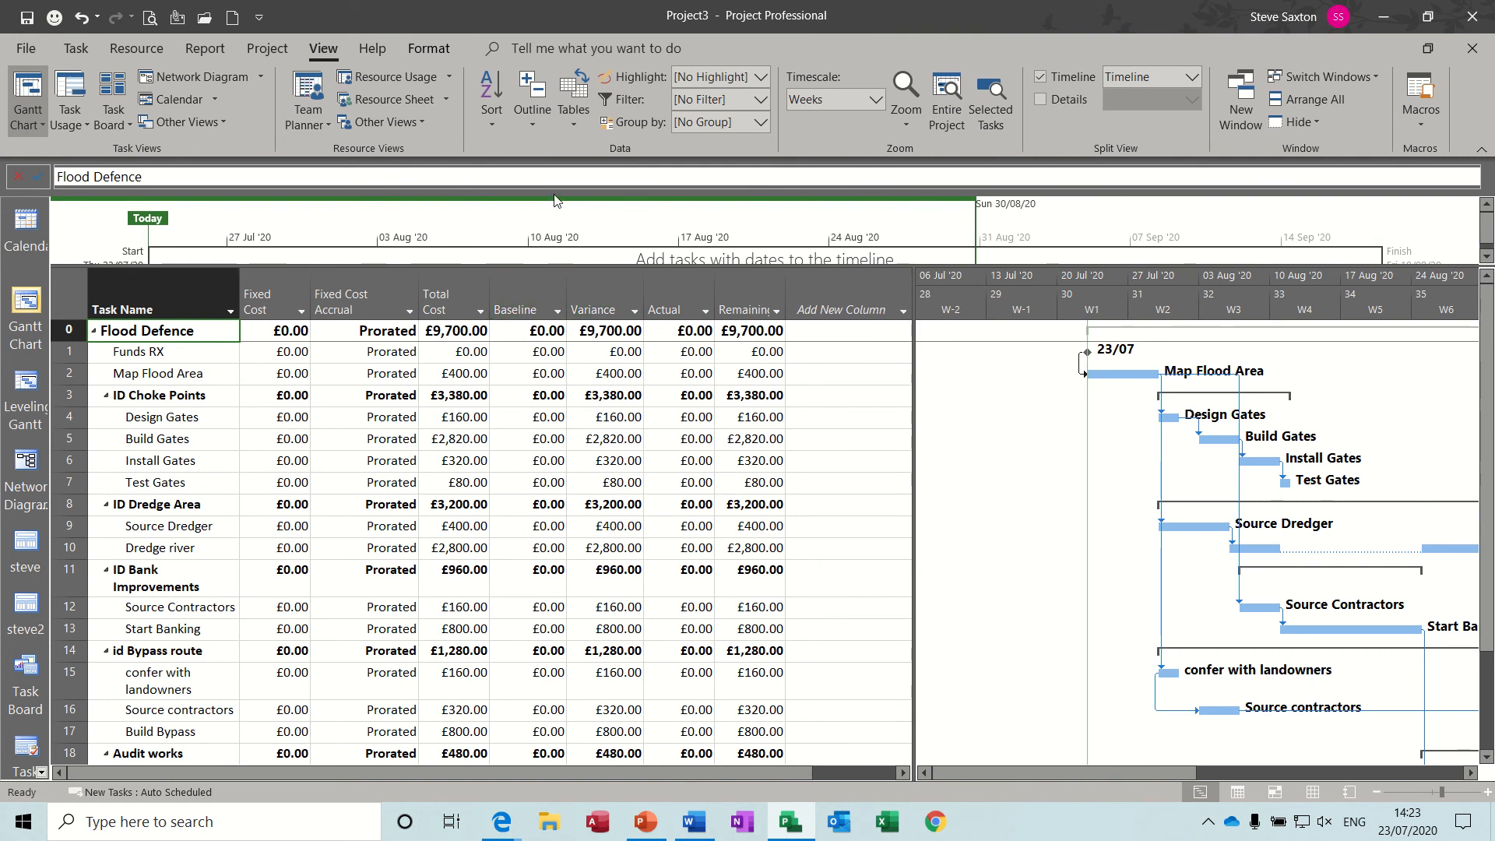
click(266, 51)
click(648, 129)
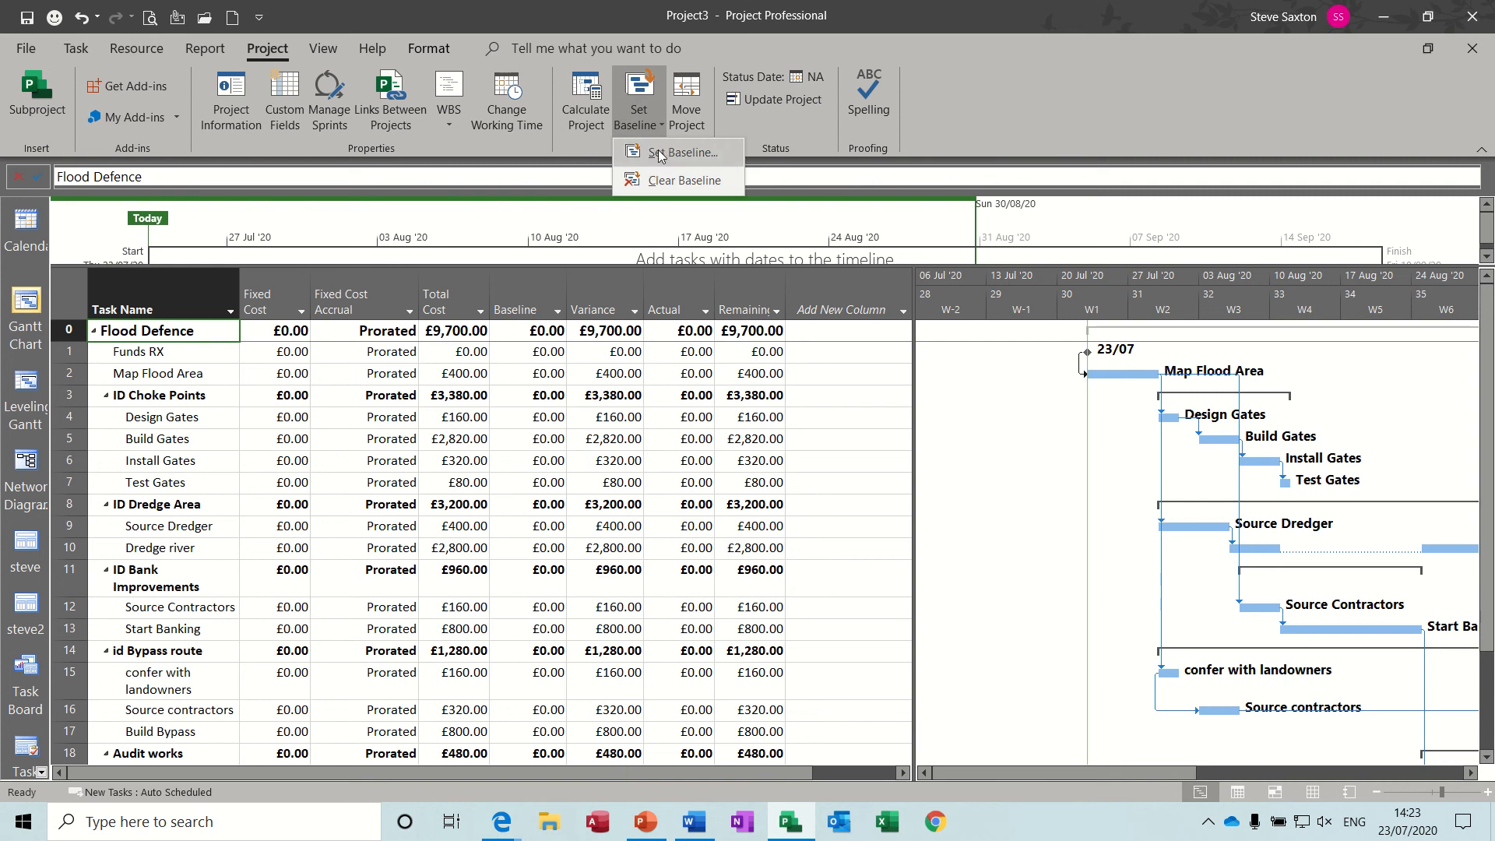
click(658, 149)
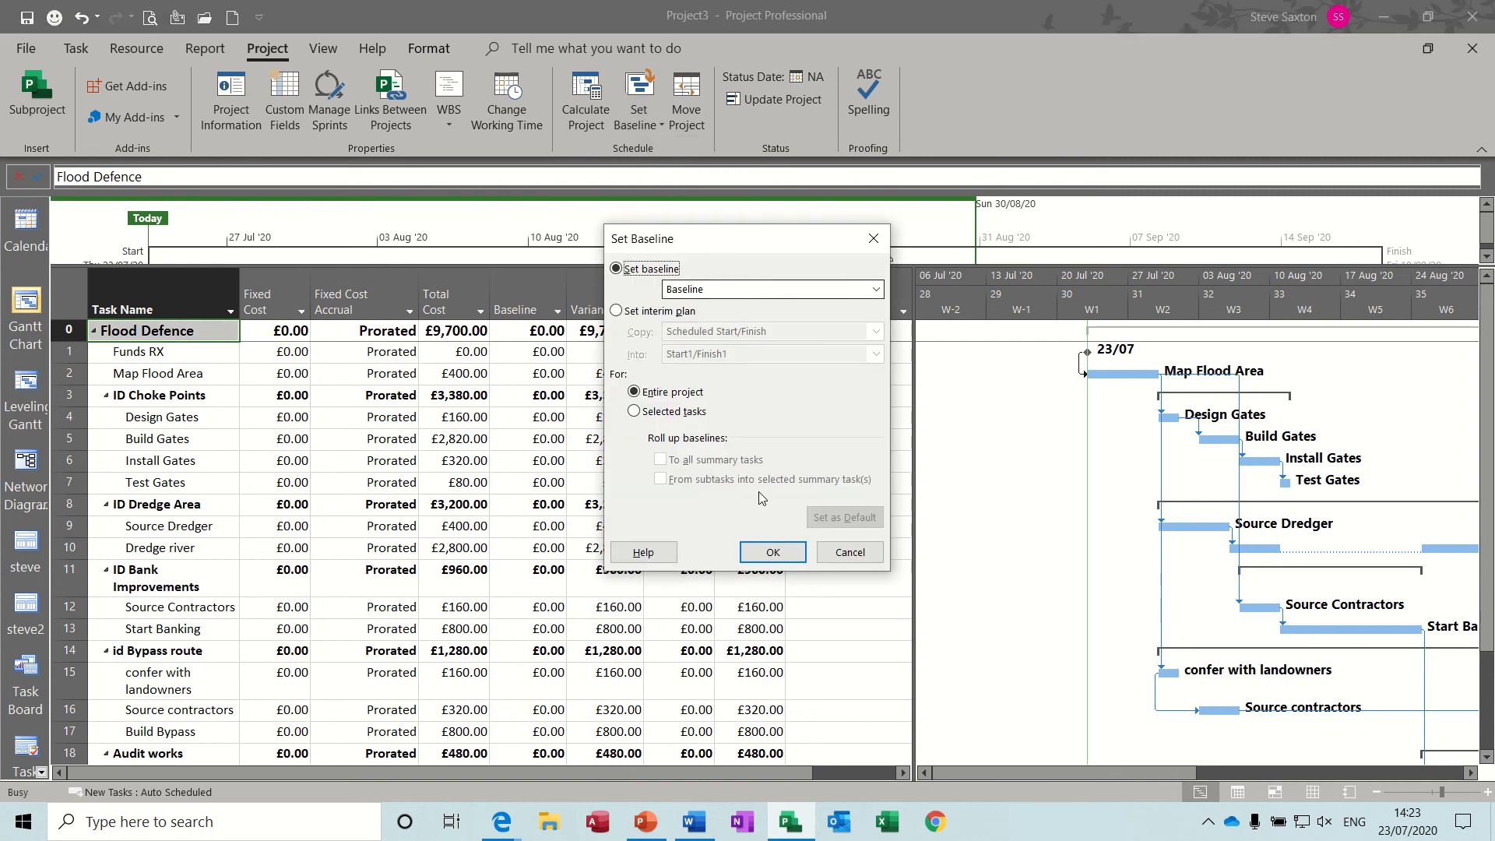
click(771, 554)
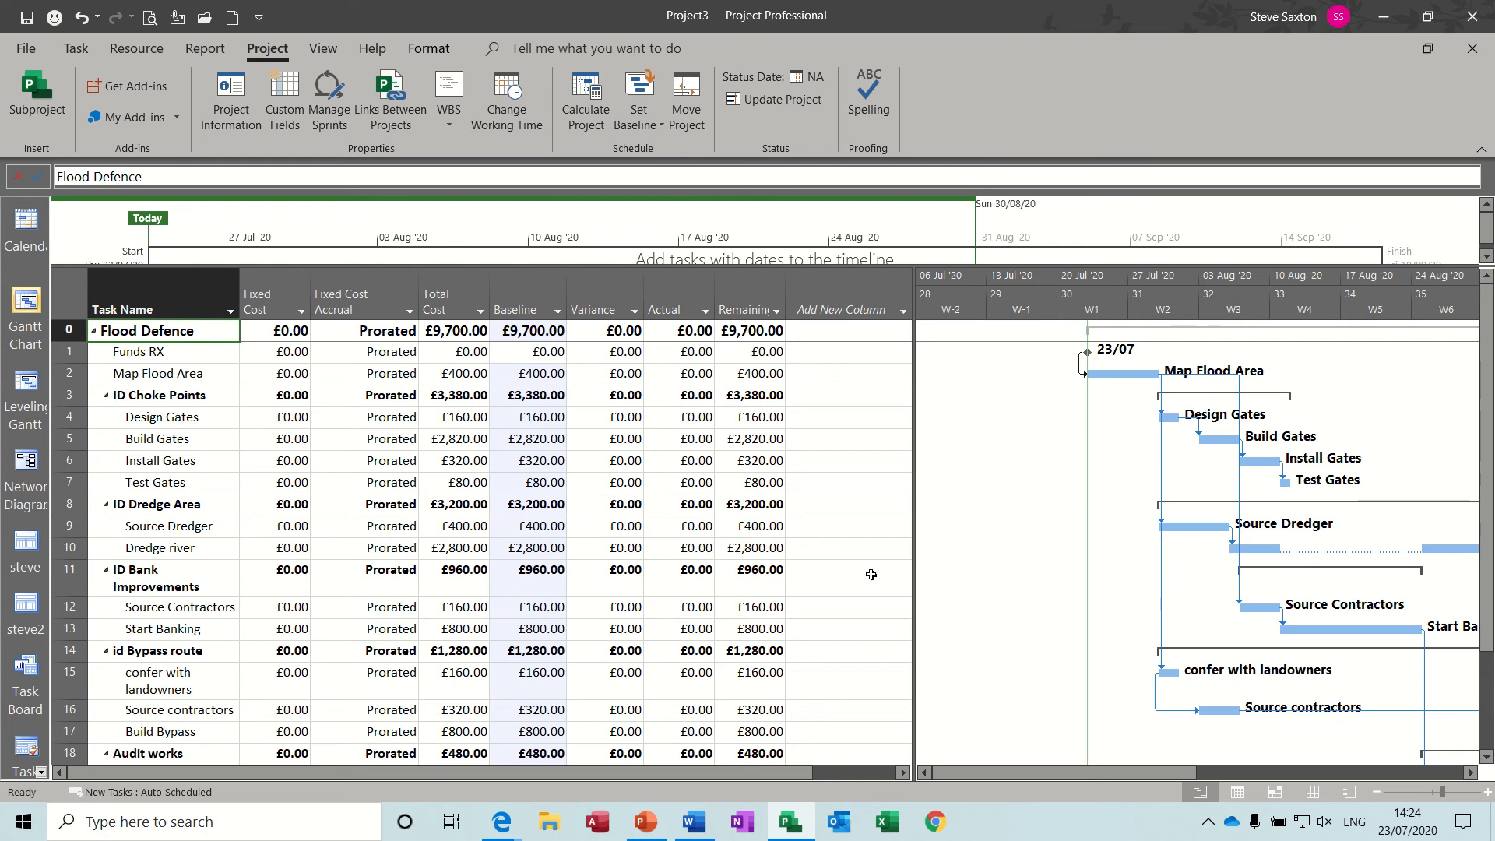
- Add a new resource named External Cost below Gates in the Resource Sheet
click(1311, 791)
click(187, 416)
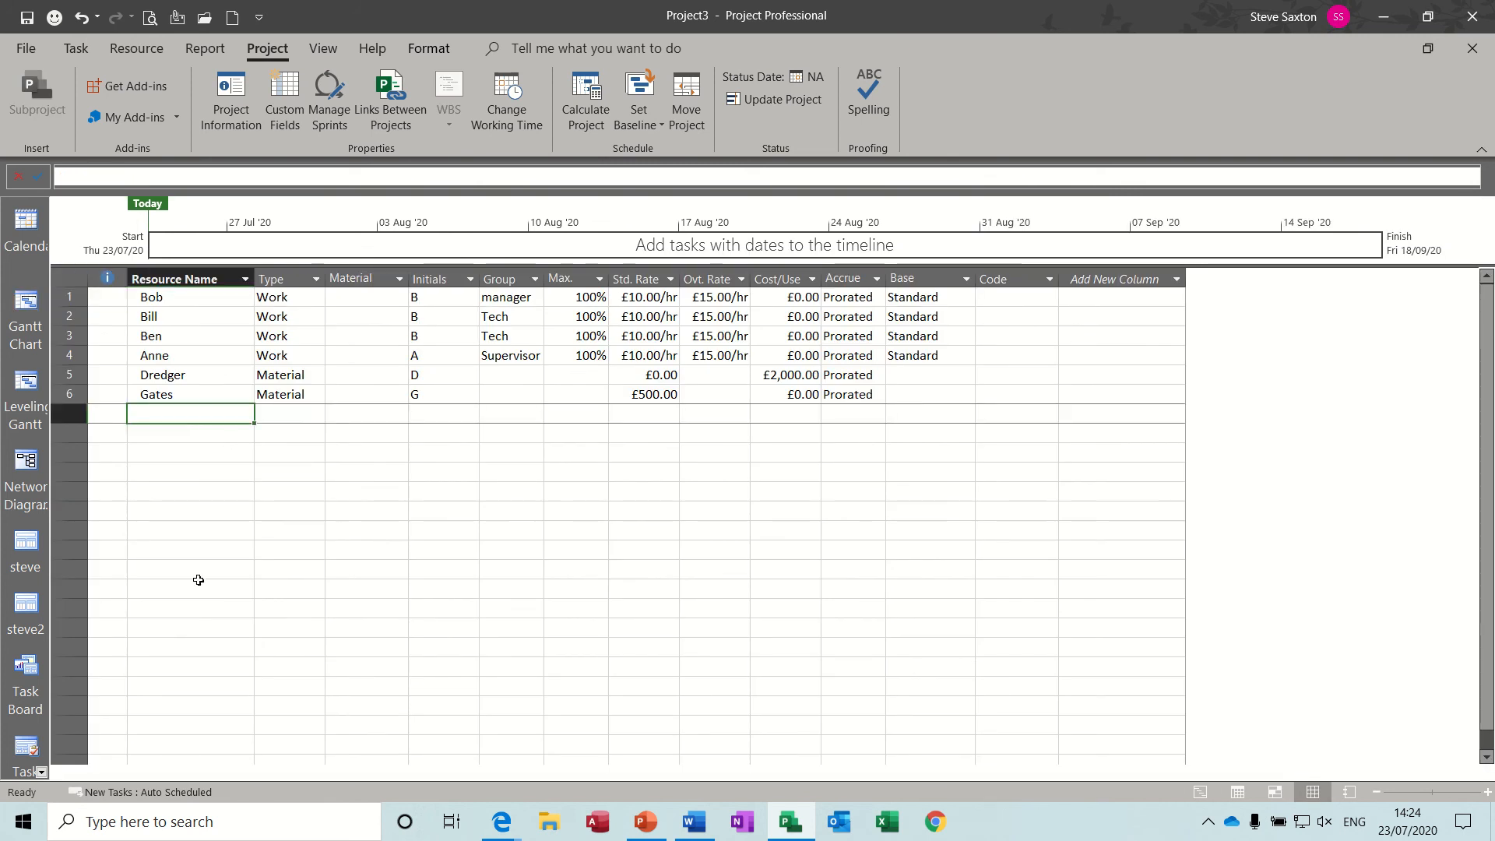
text(External)
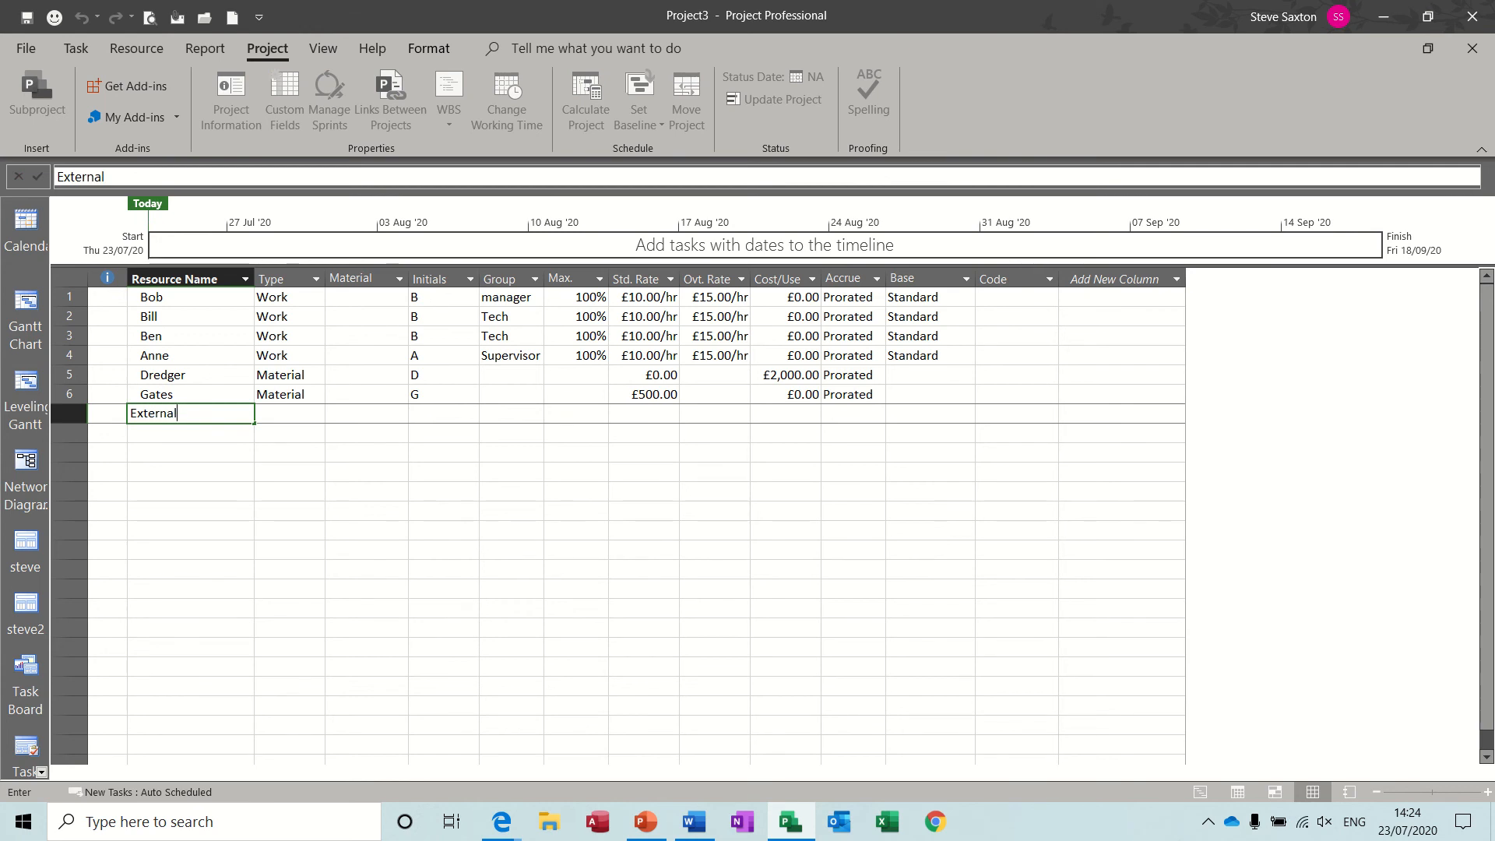
text( Cost)
click(178, 429)
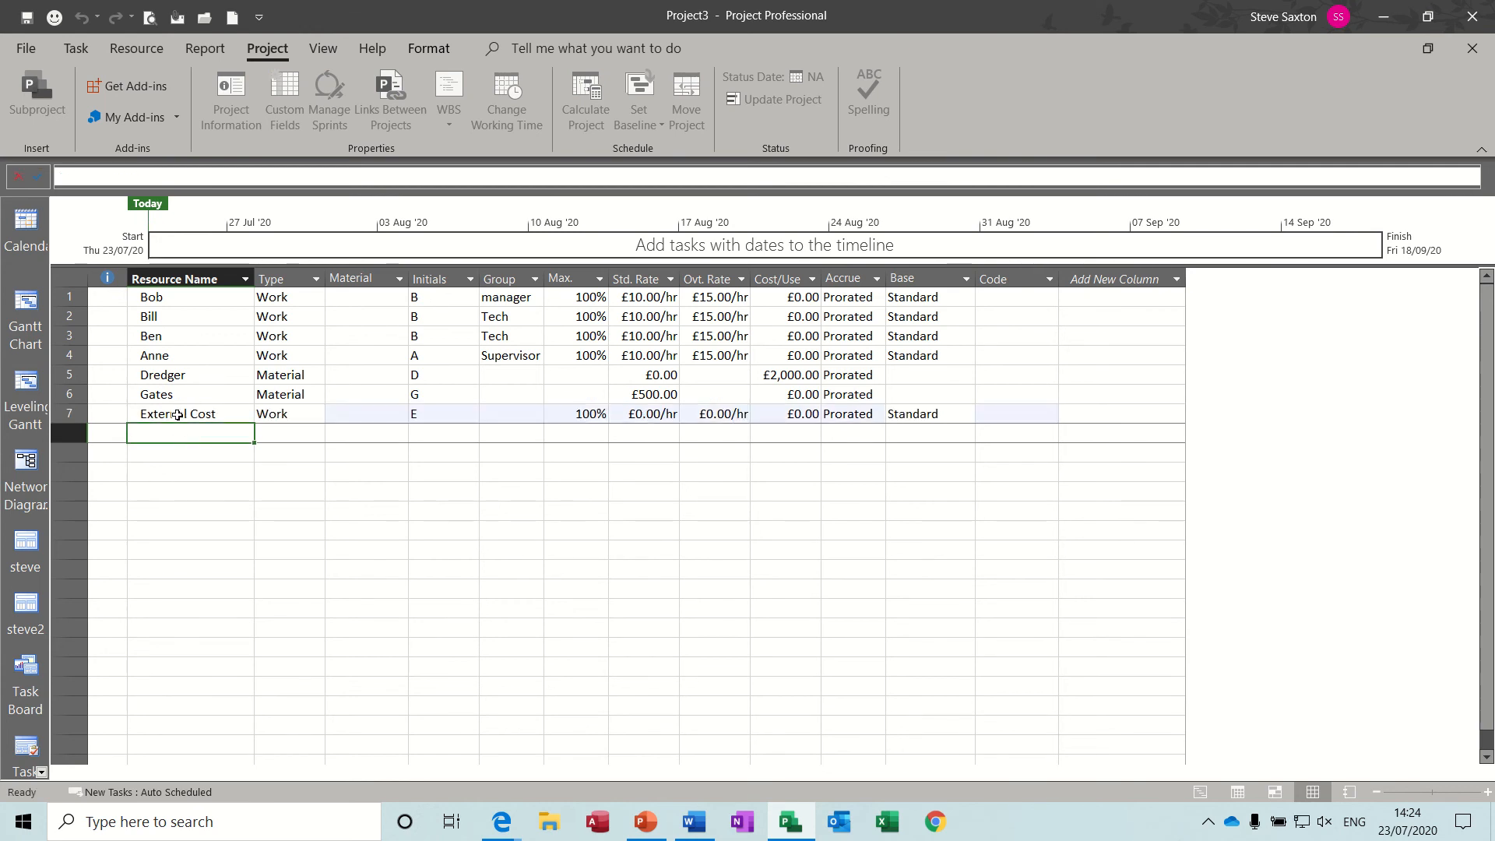
- Mark External Cost as a Budget resource and change its type to Cost
double_click(179, 415)
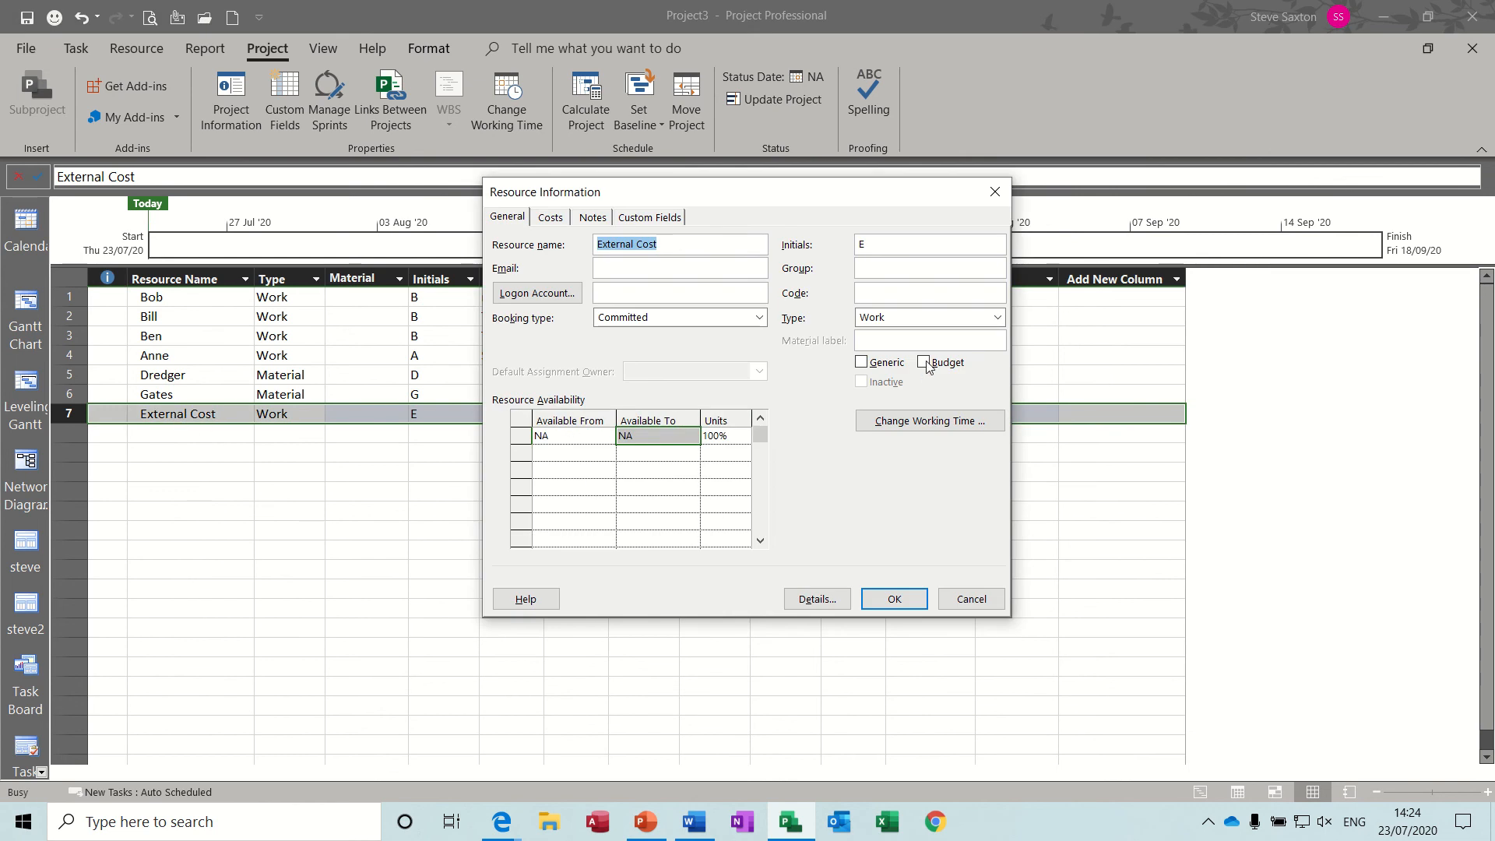
click(926, 364)
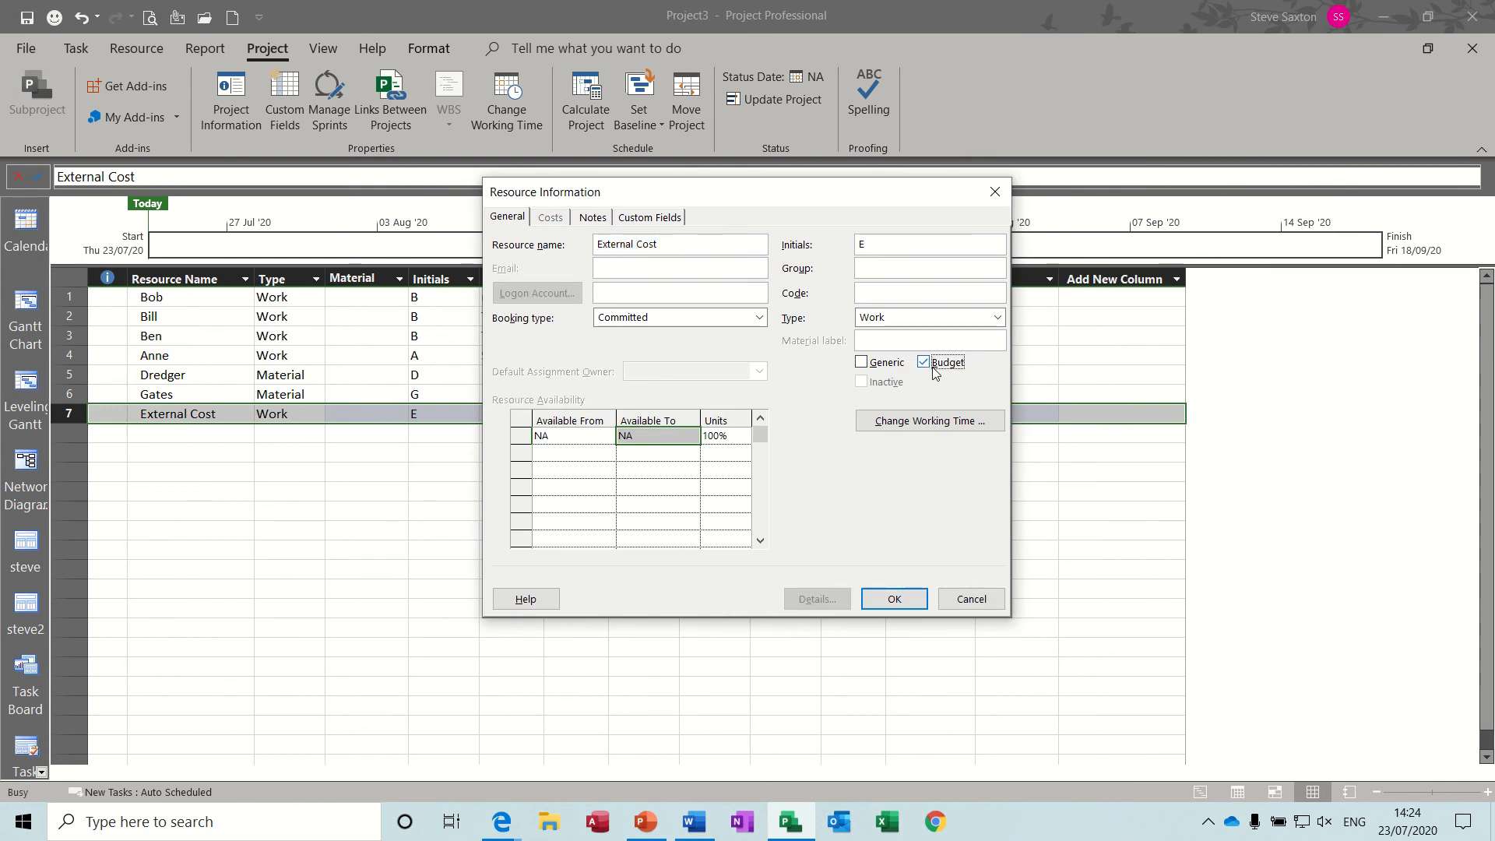
click(892, 598)
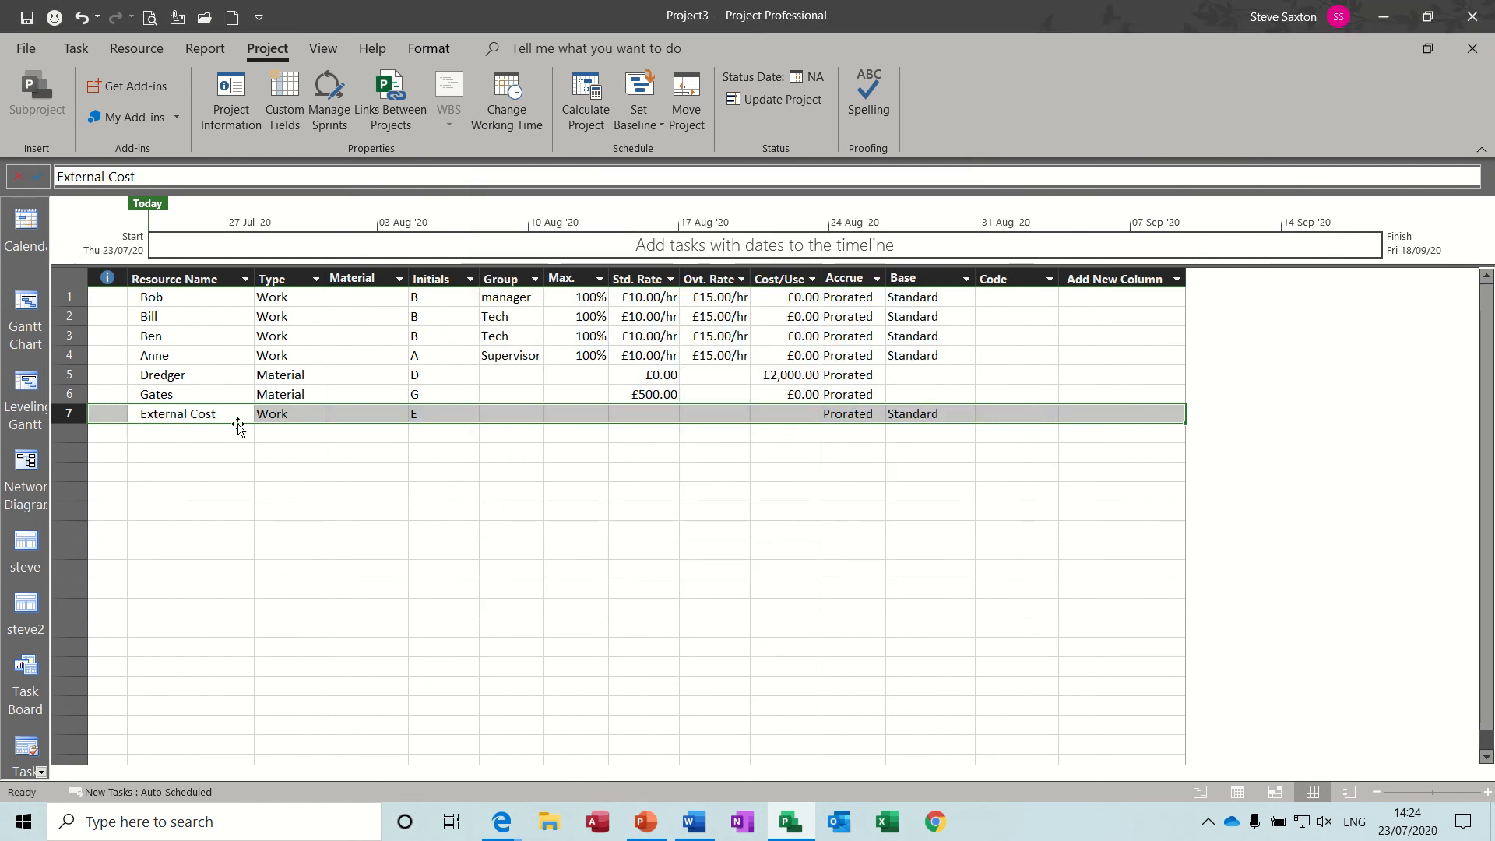
click(287, 415)
click(316, 414)
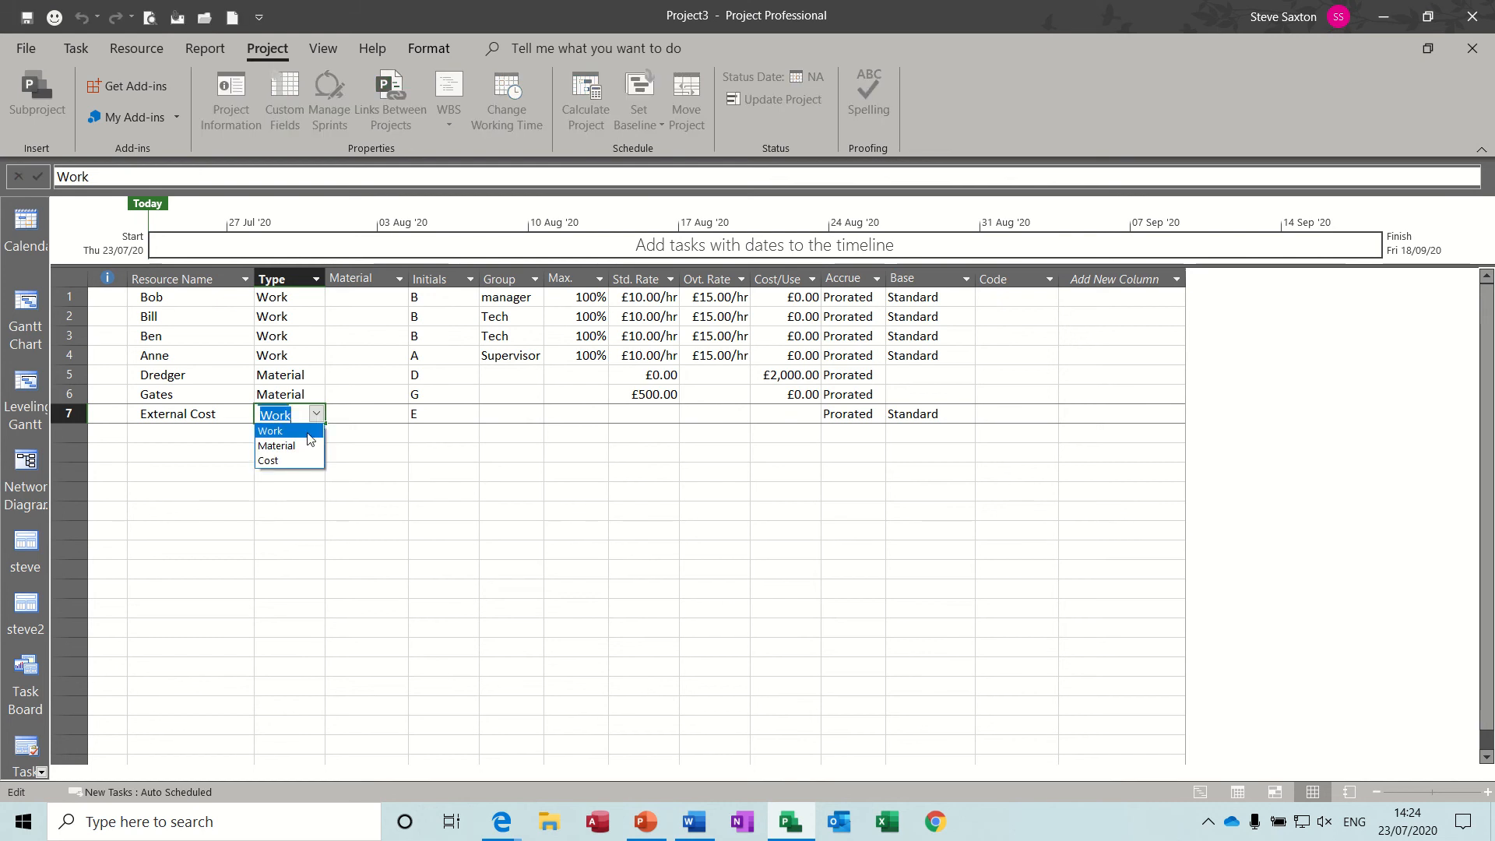
click(295, 461)
click(205, 418)
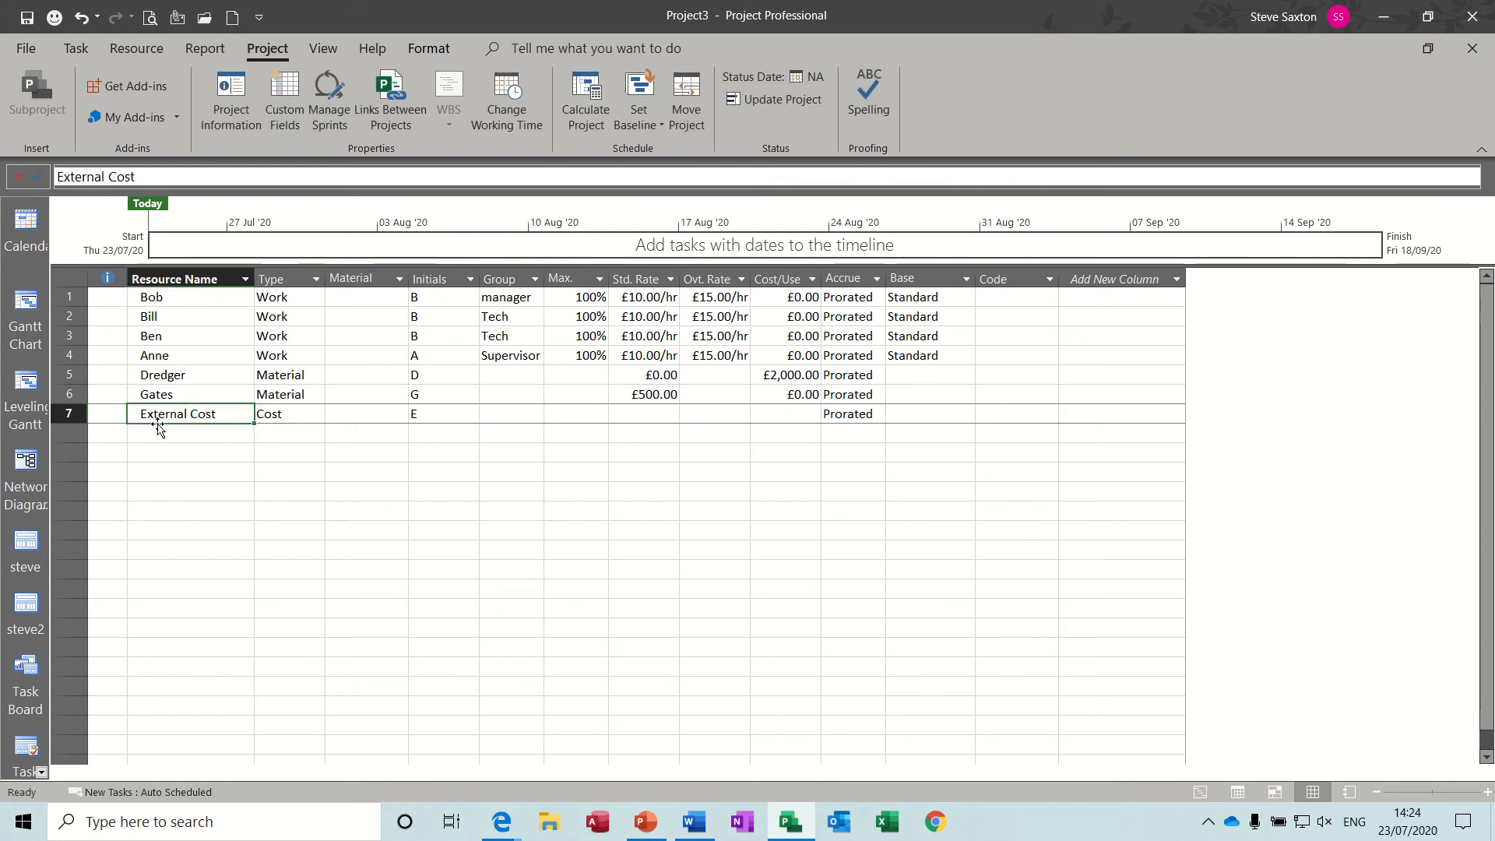
- Assign the External Cost budget resource to the Flood Defence project summary task from the Gantt Chart view
click(25, 316)
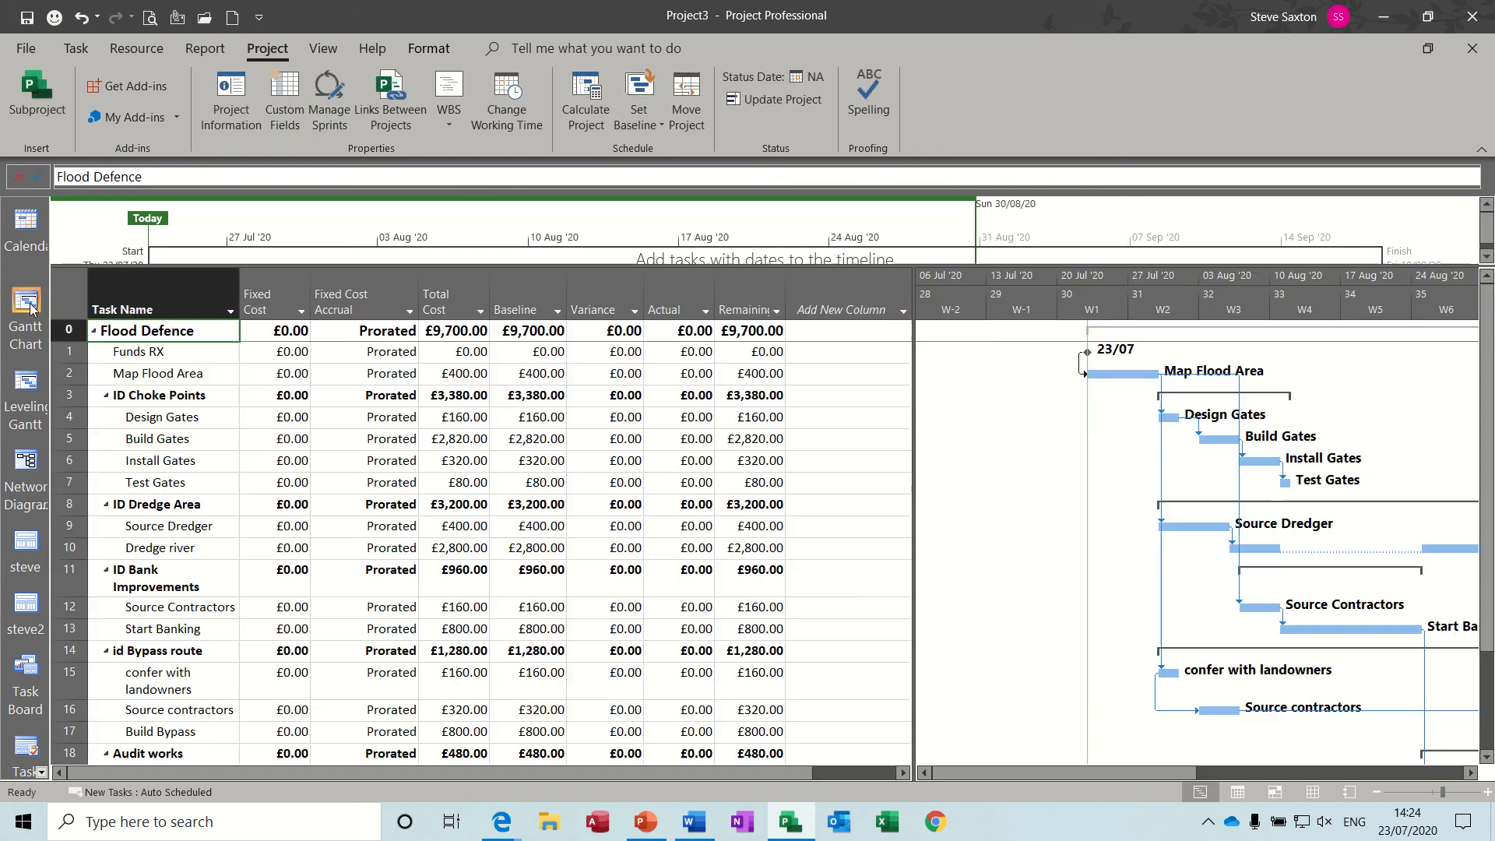
click(176, 372)
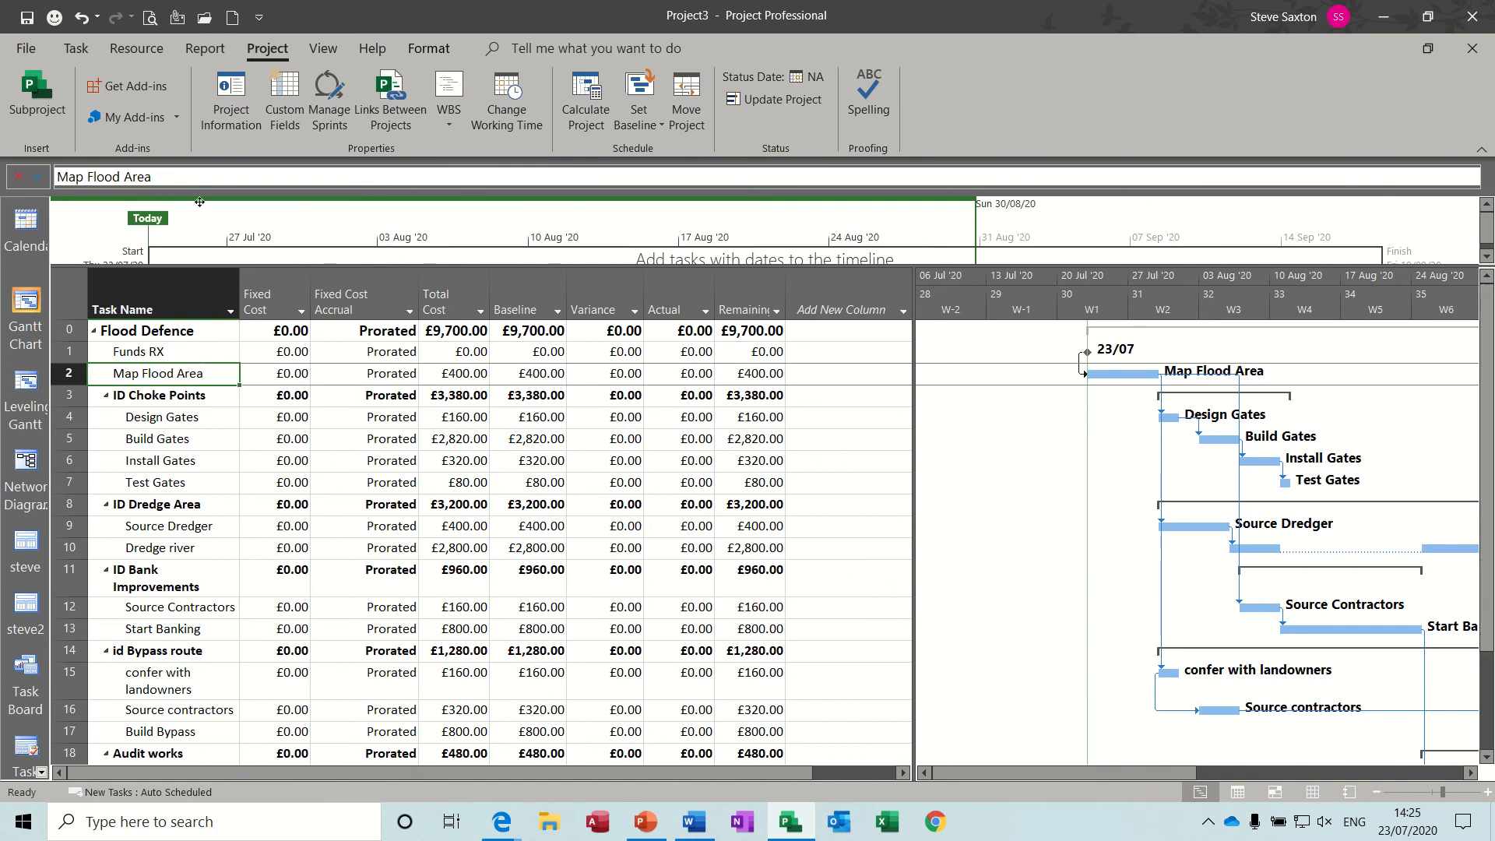
click(132, 49)
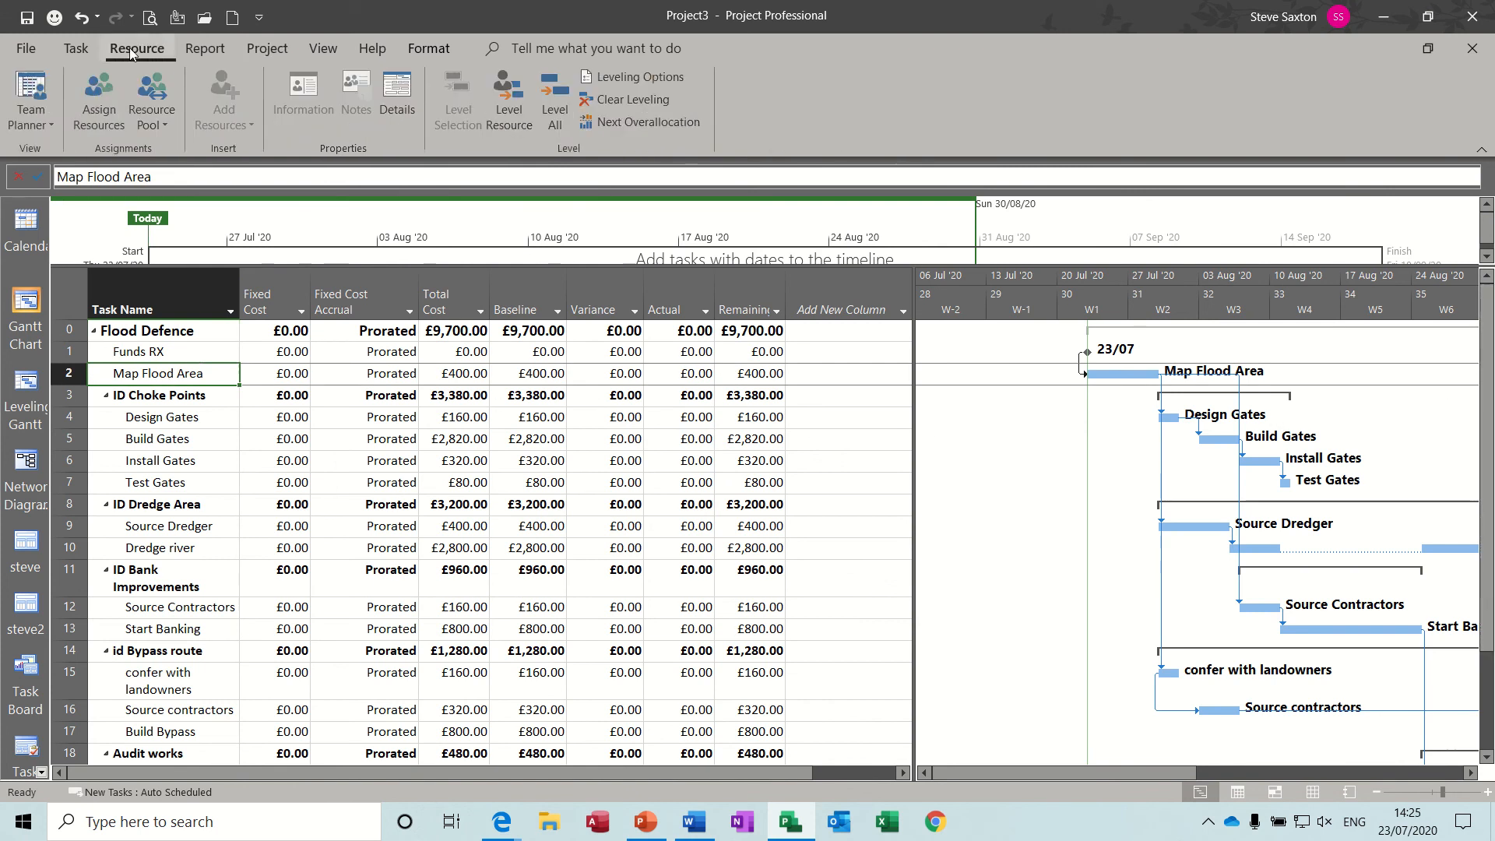
click(109, 89)
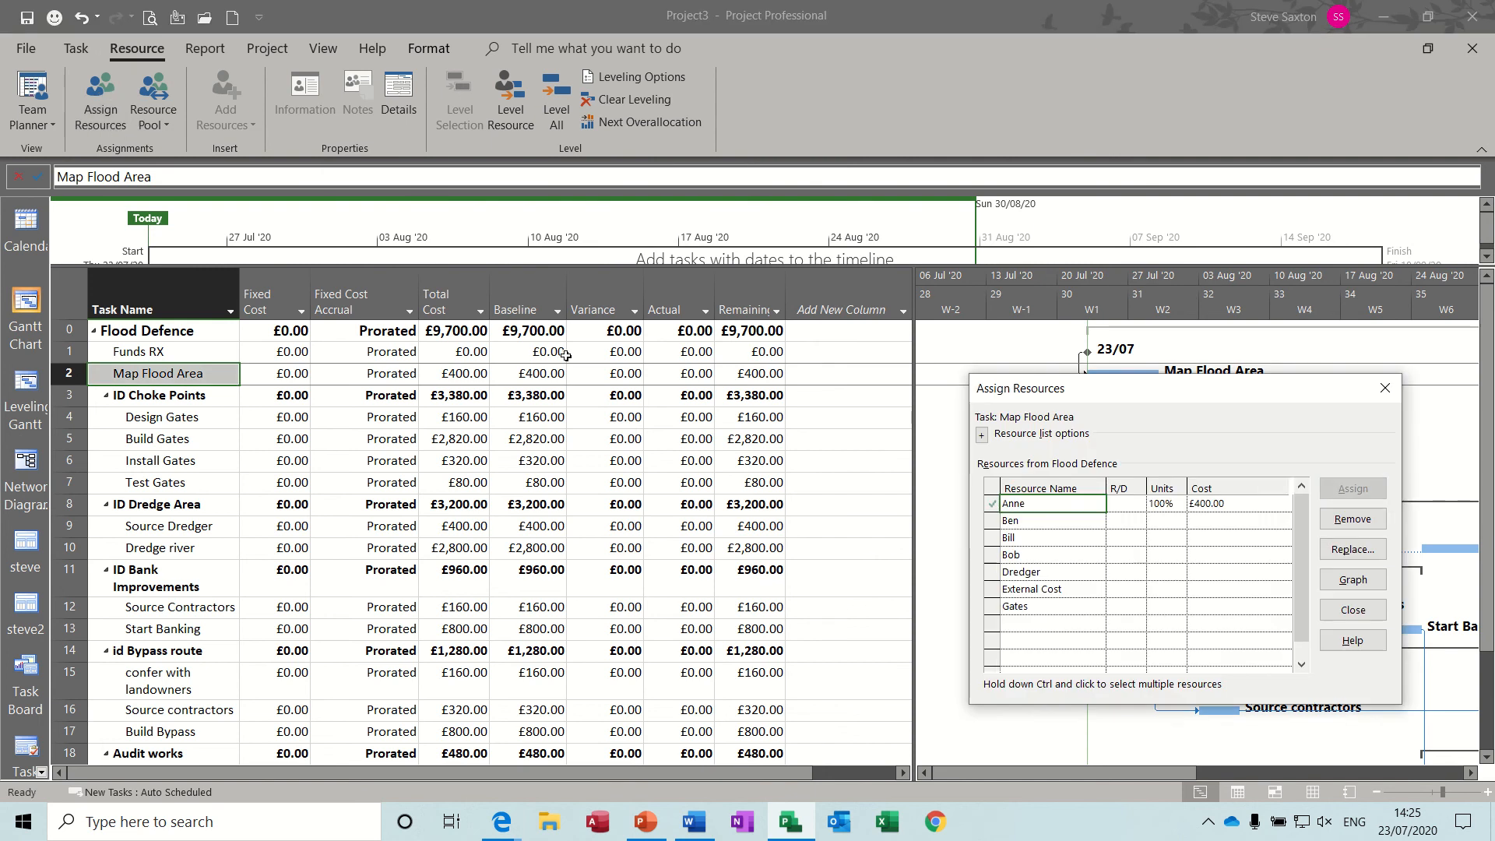
click(1029, 588)
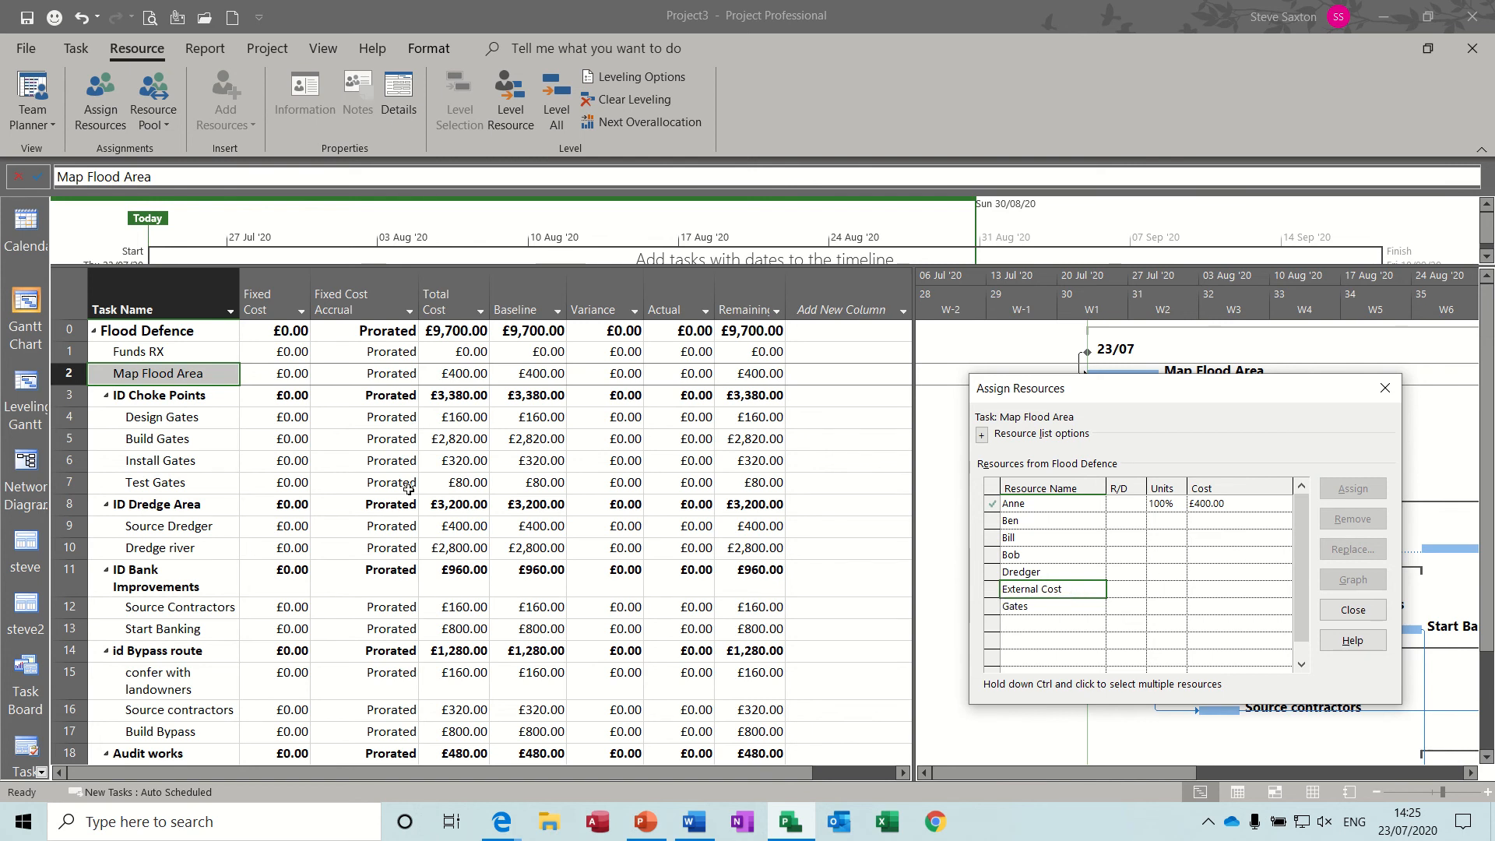
click(159, 331)
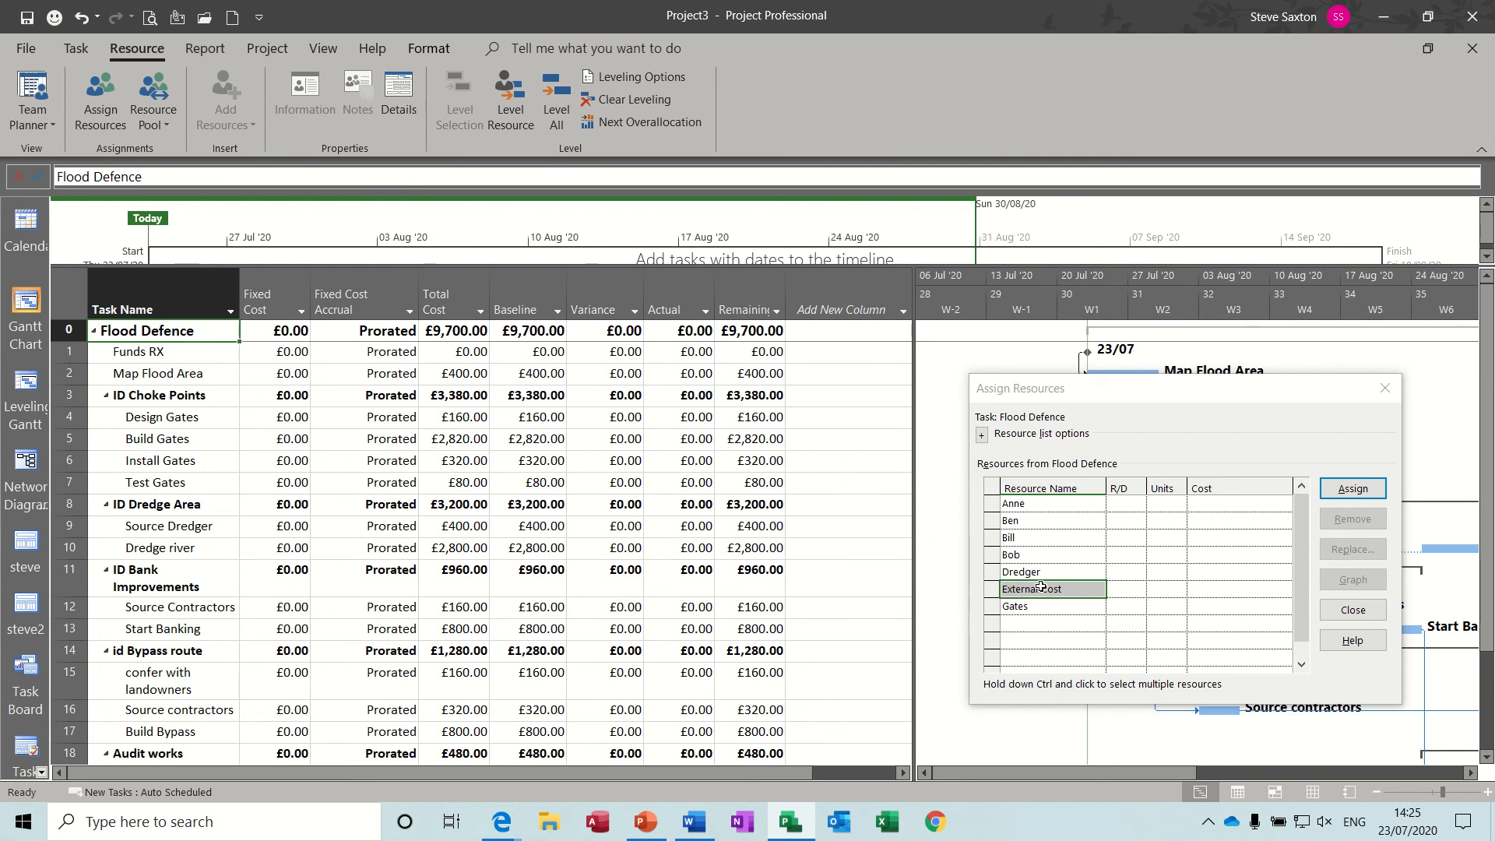
click(1353, 489)
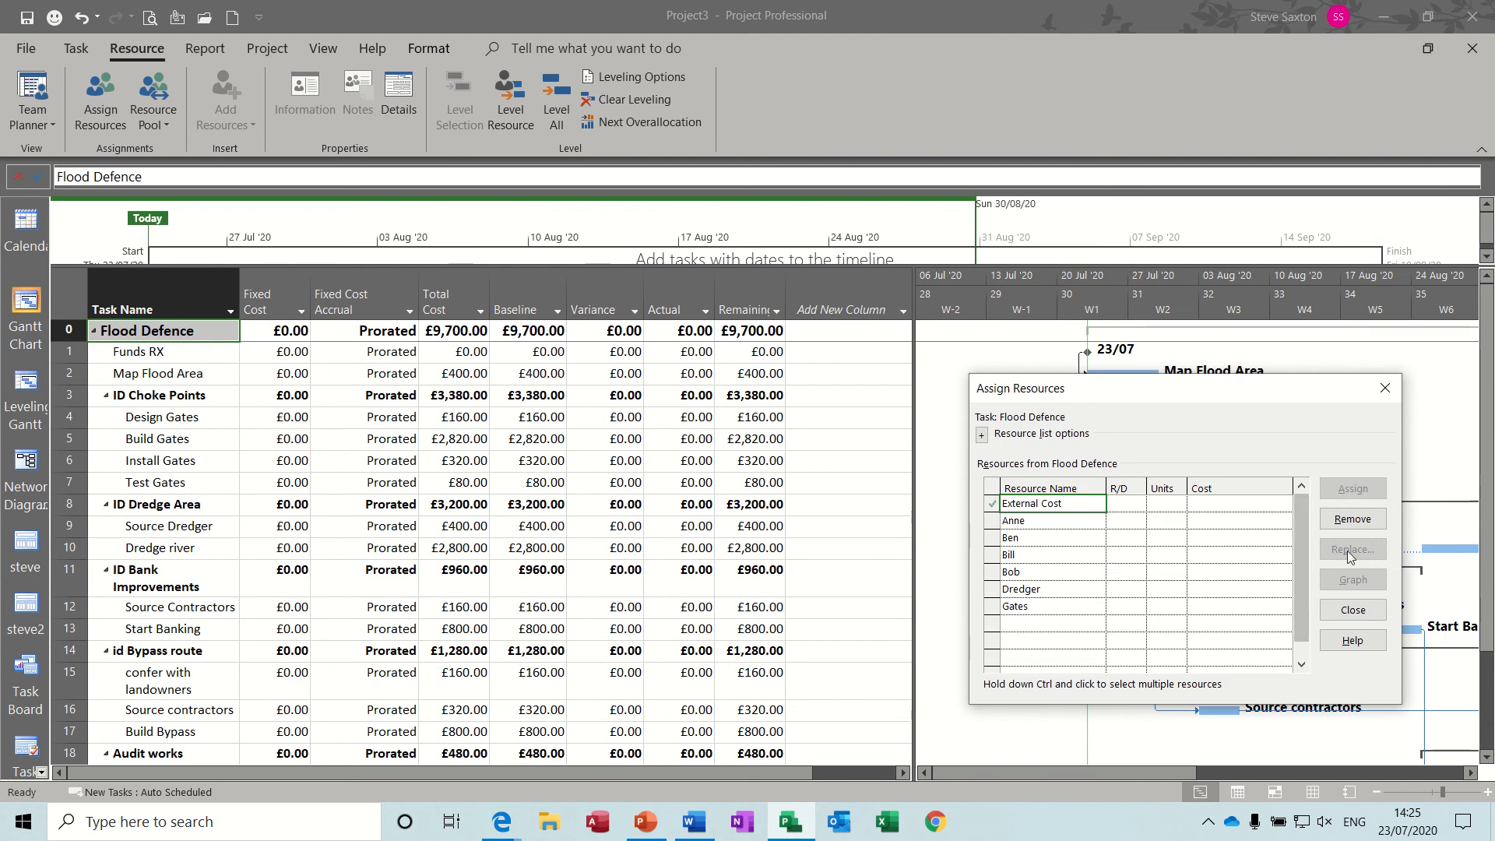
click(1385, 390)
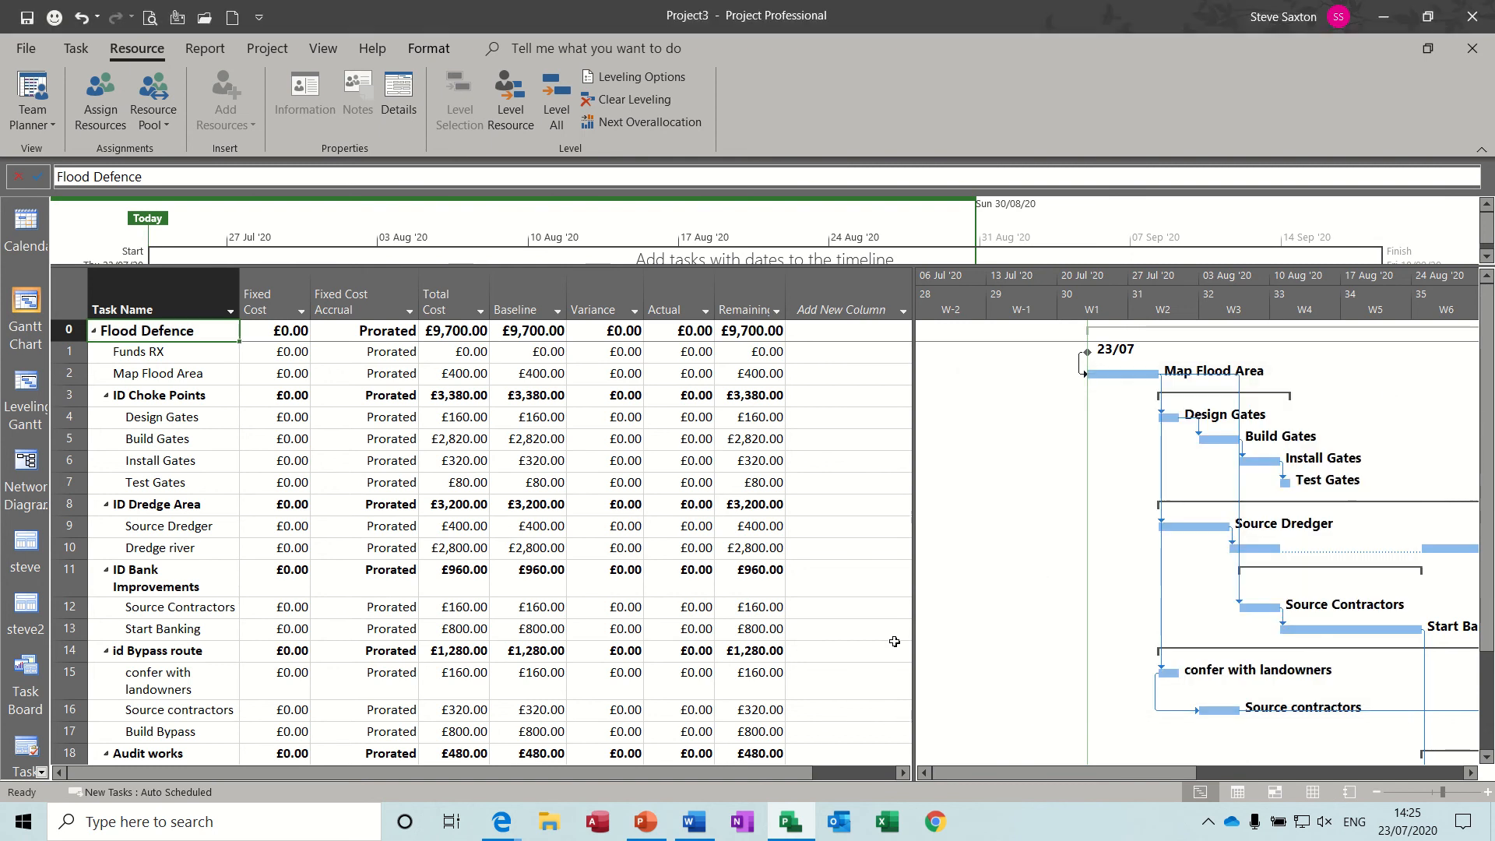
- Show the Task Usage view and insert a Budget Cost column before Duration
click(1238, 792)
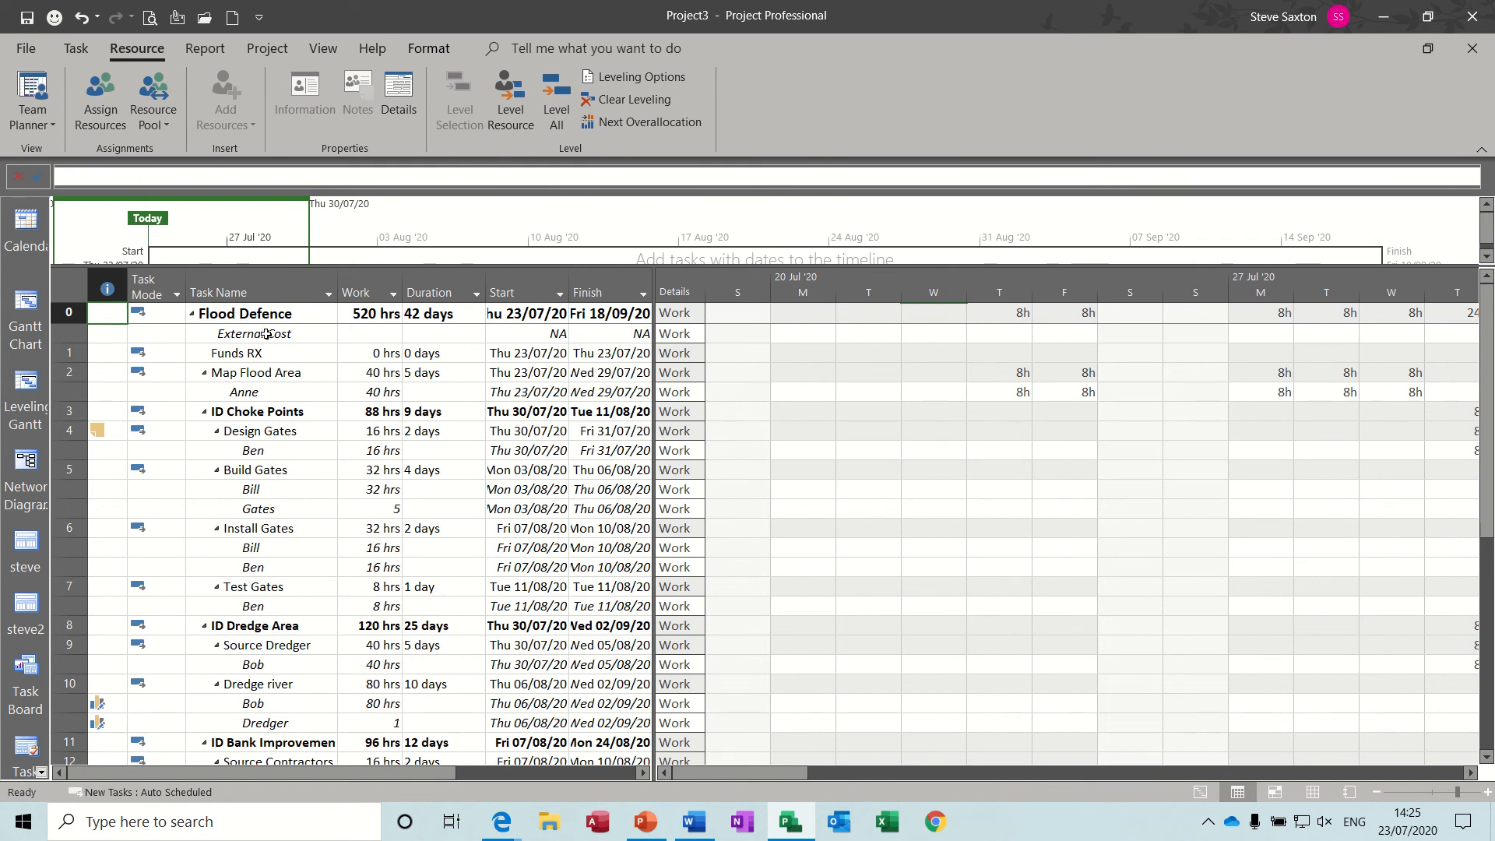
click(422, 284)
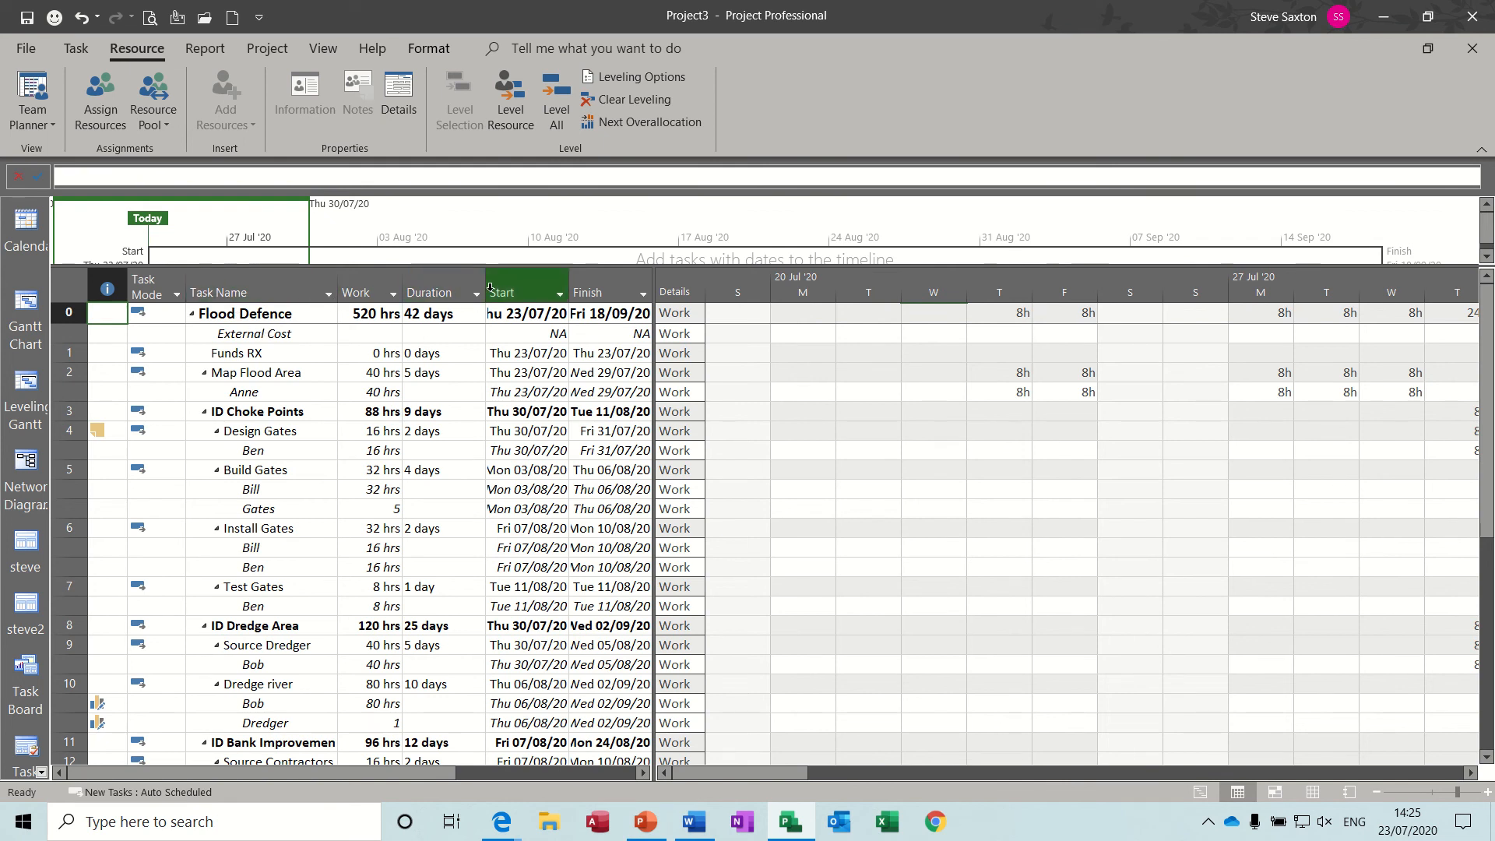
right_click(446, 283)
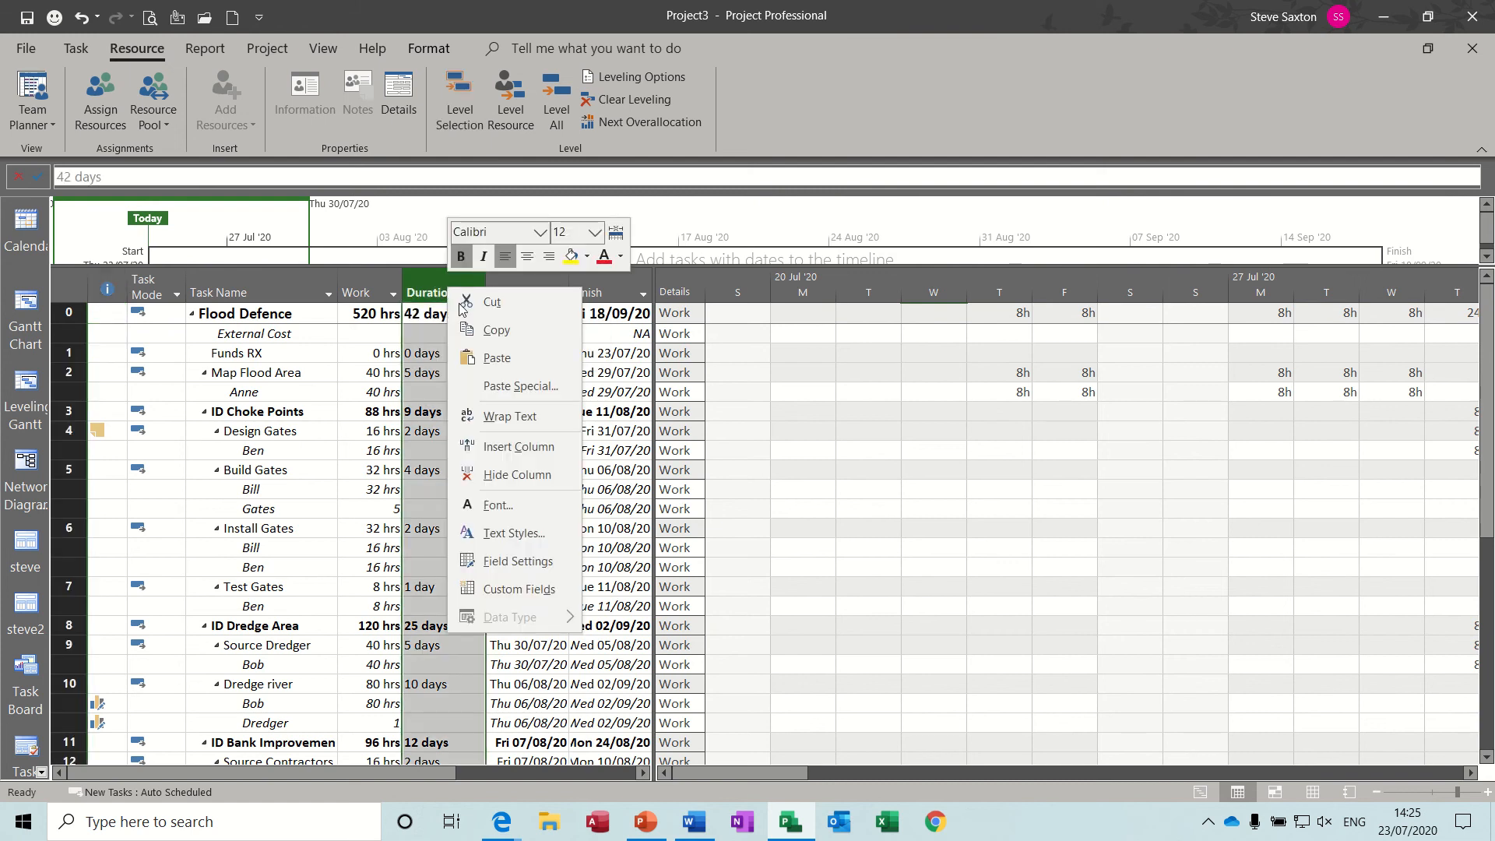
click(507, 448)
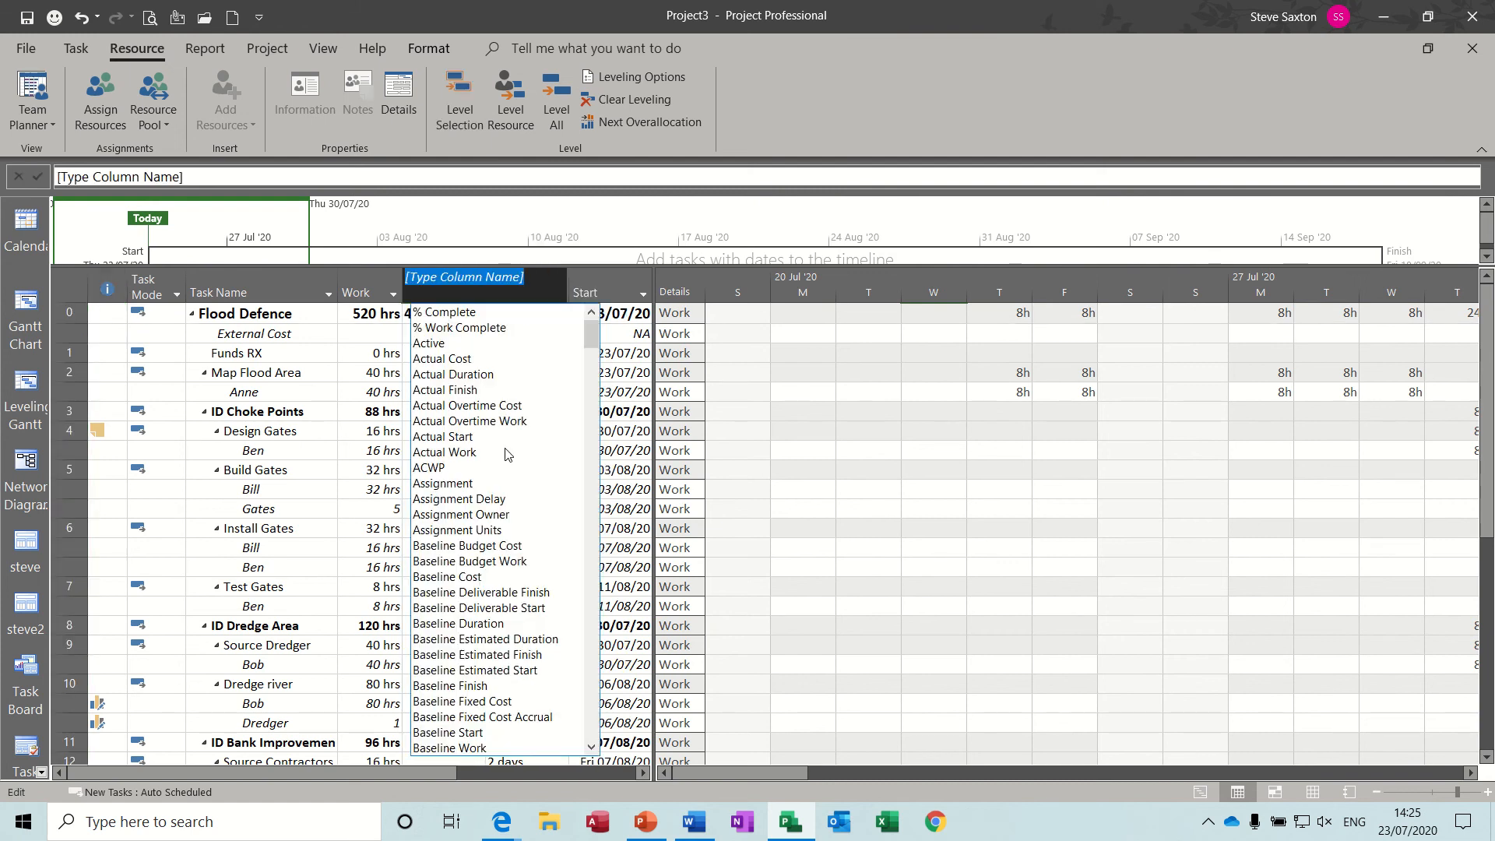
text(budget Cost)
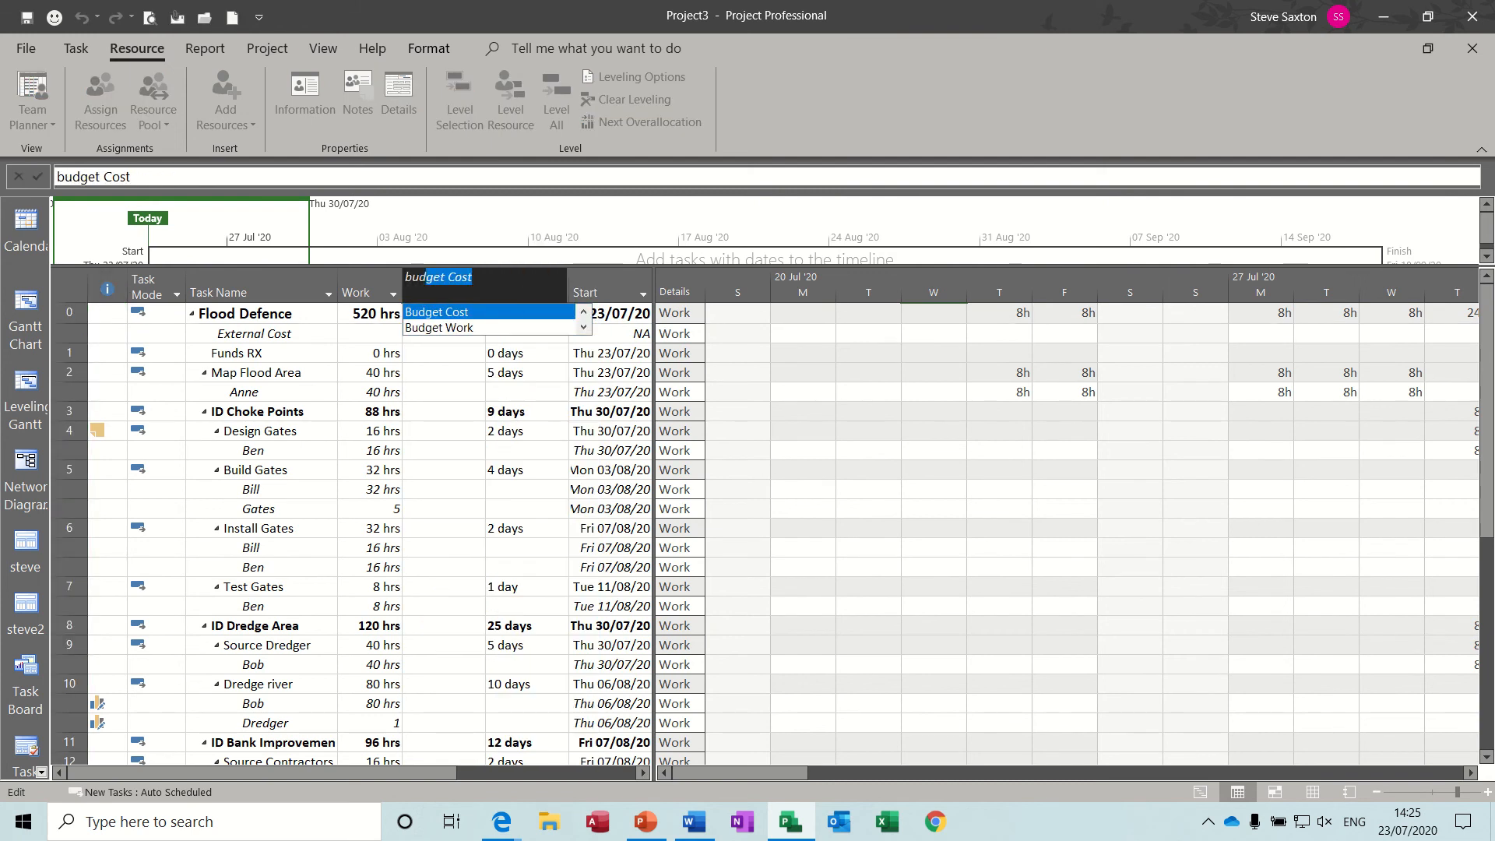
click(461, 312)
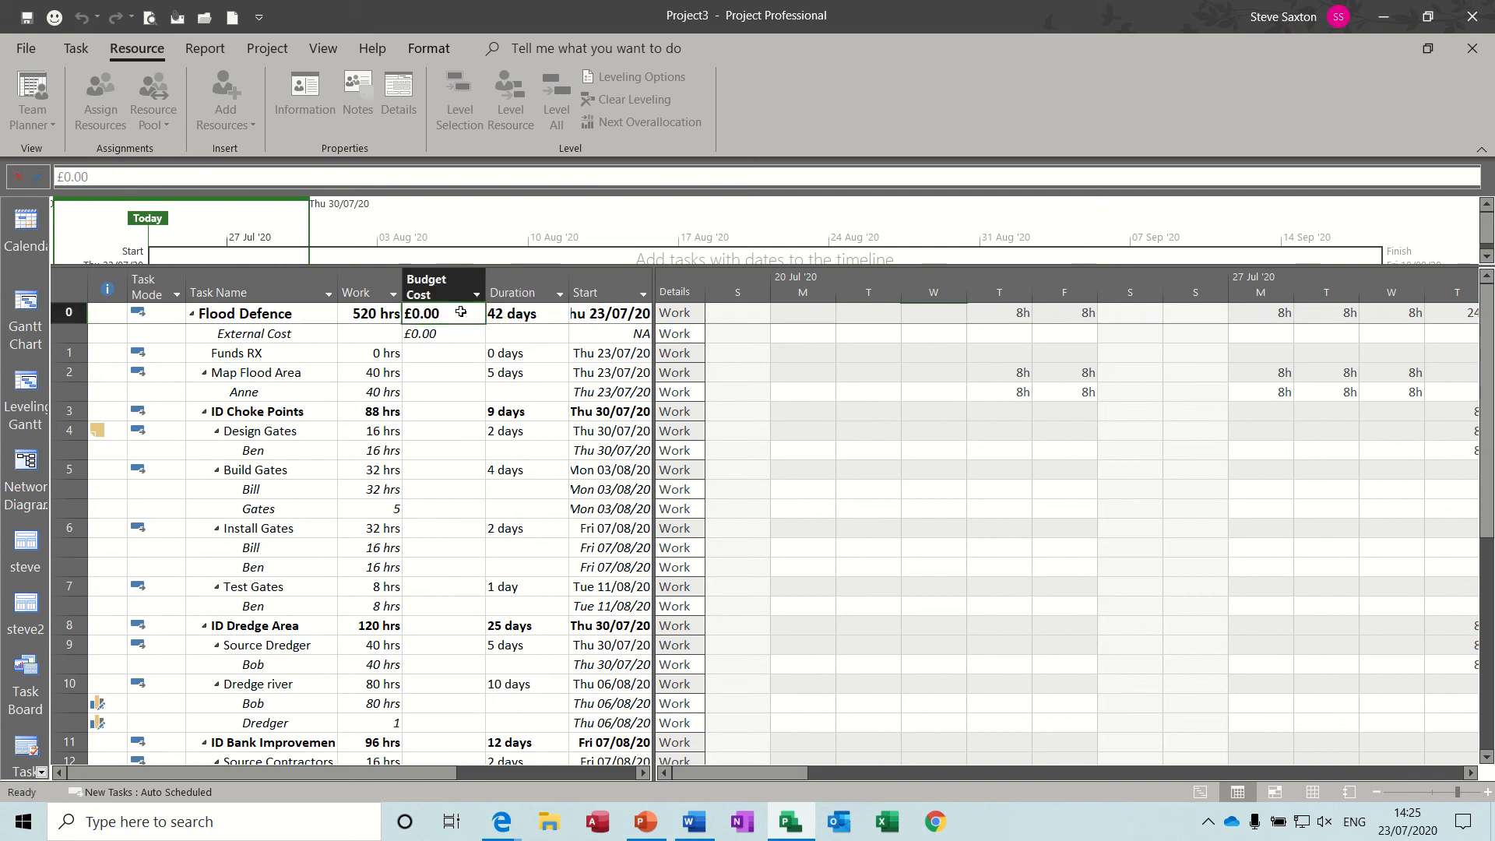
- Set the Budget Cost of the External Cost assignment under Flood Defence to 50000
click(418, 334)
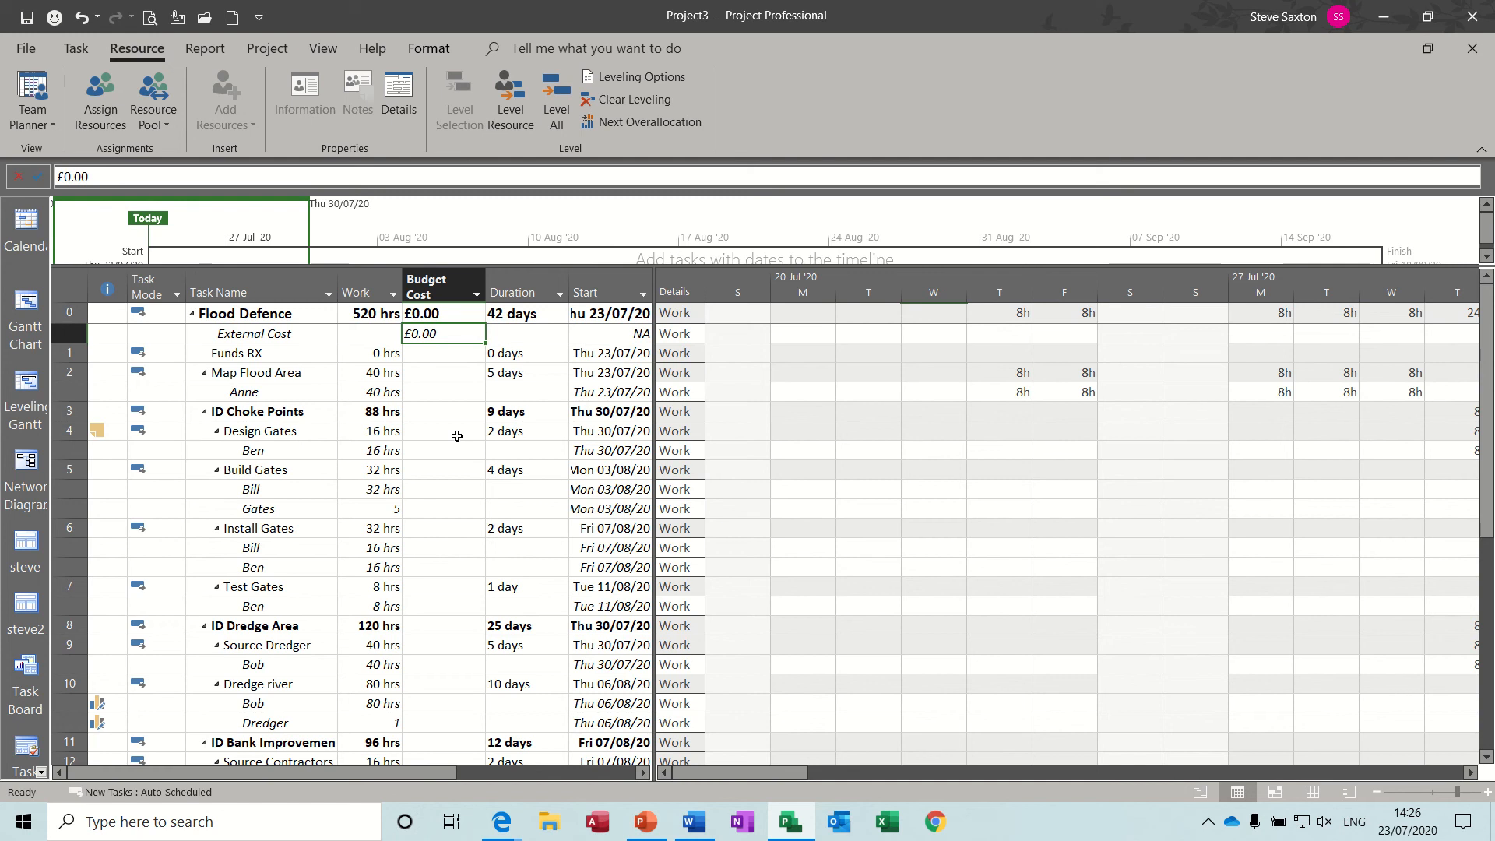
text(50000)
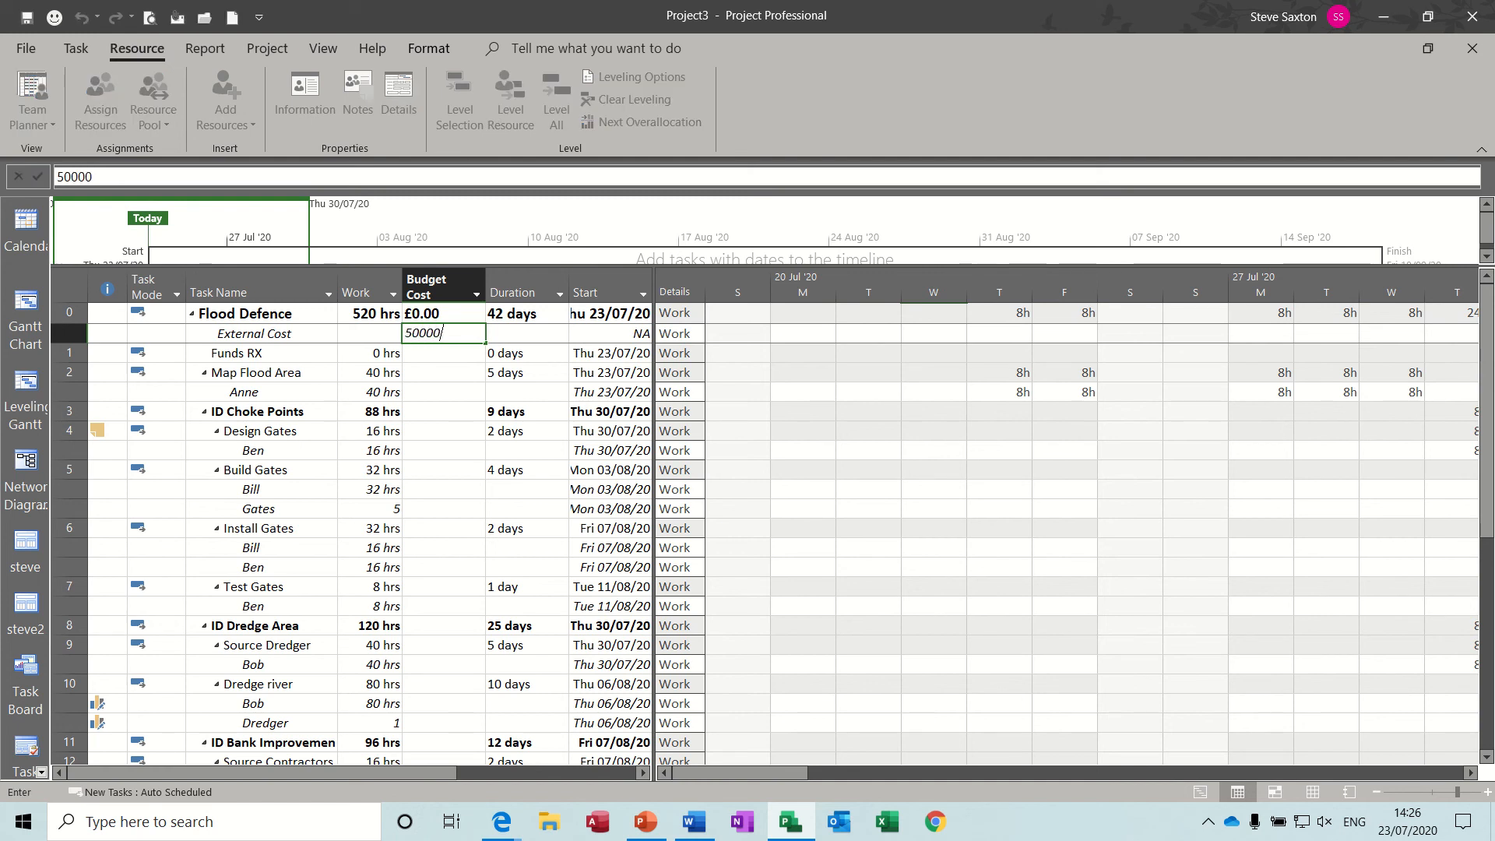
click(450, 363)
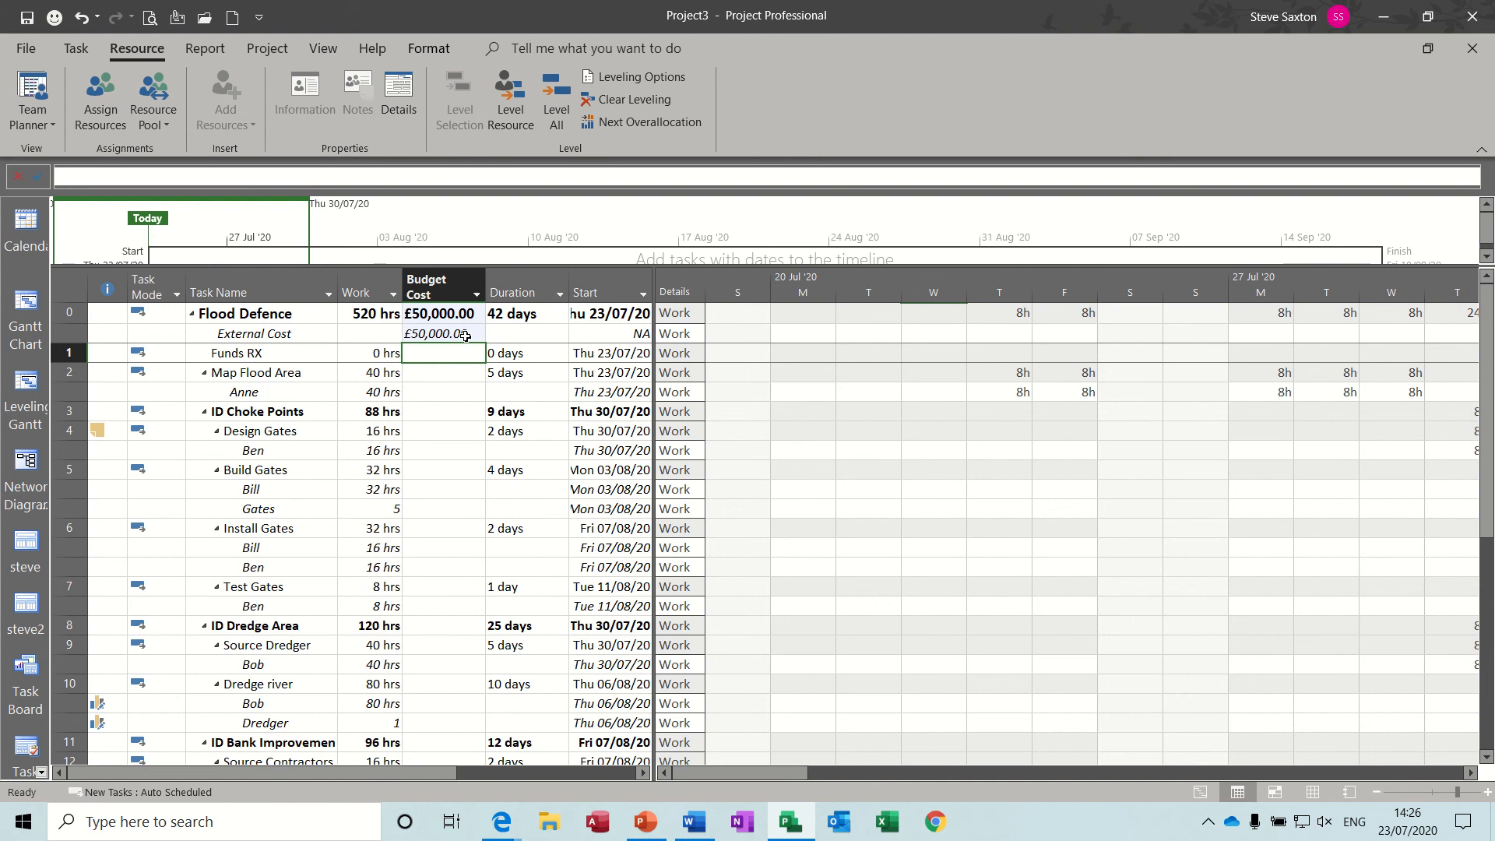
- Return to the Gantt Chart and insert a Budget Cost column before Baseline in its cost table
click(26, 311)
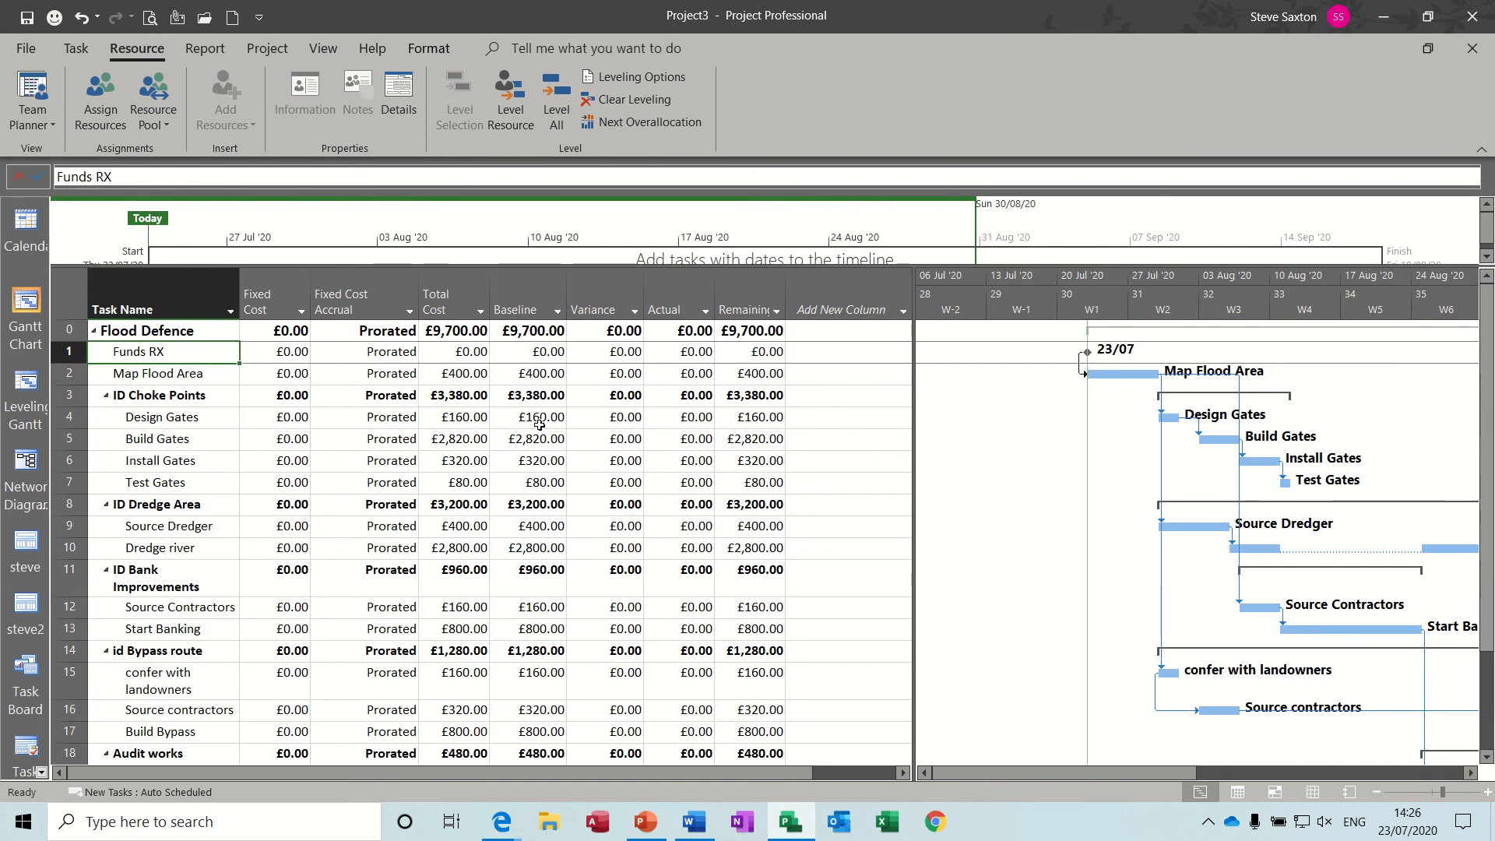
right_click(522, 290)
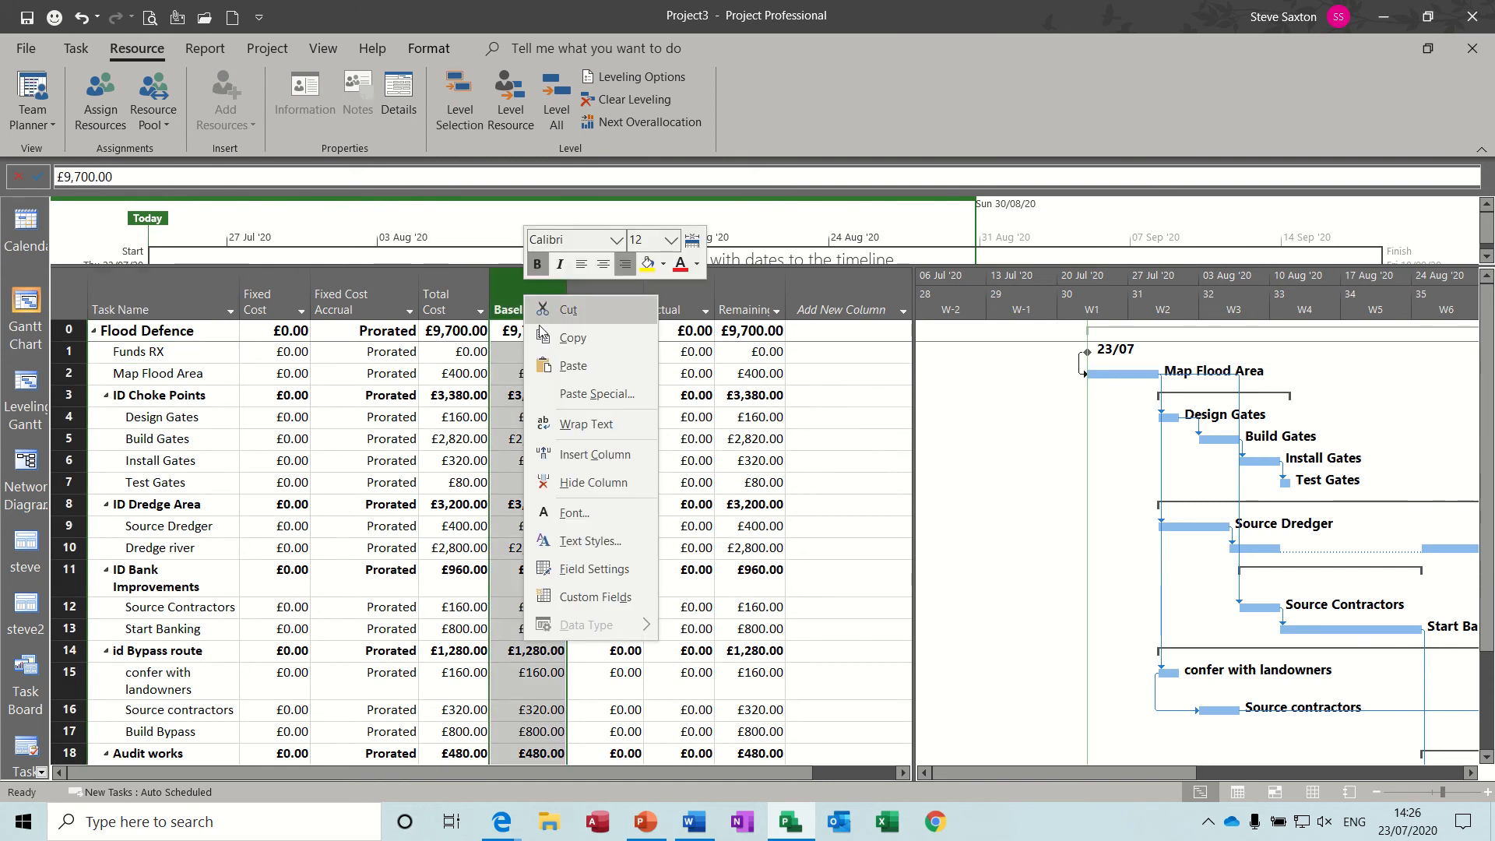
click(559, 458)
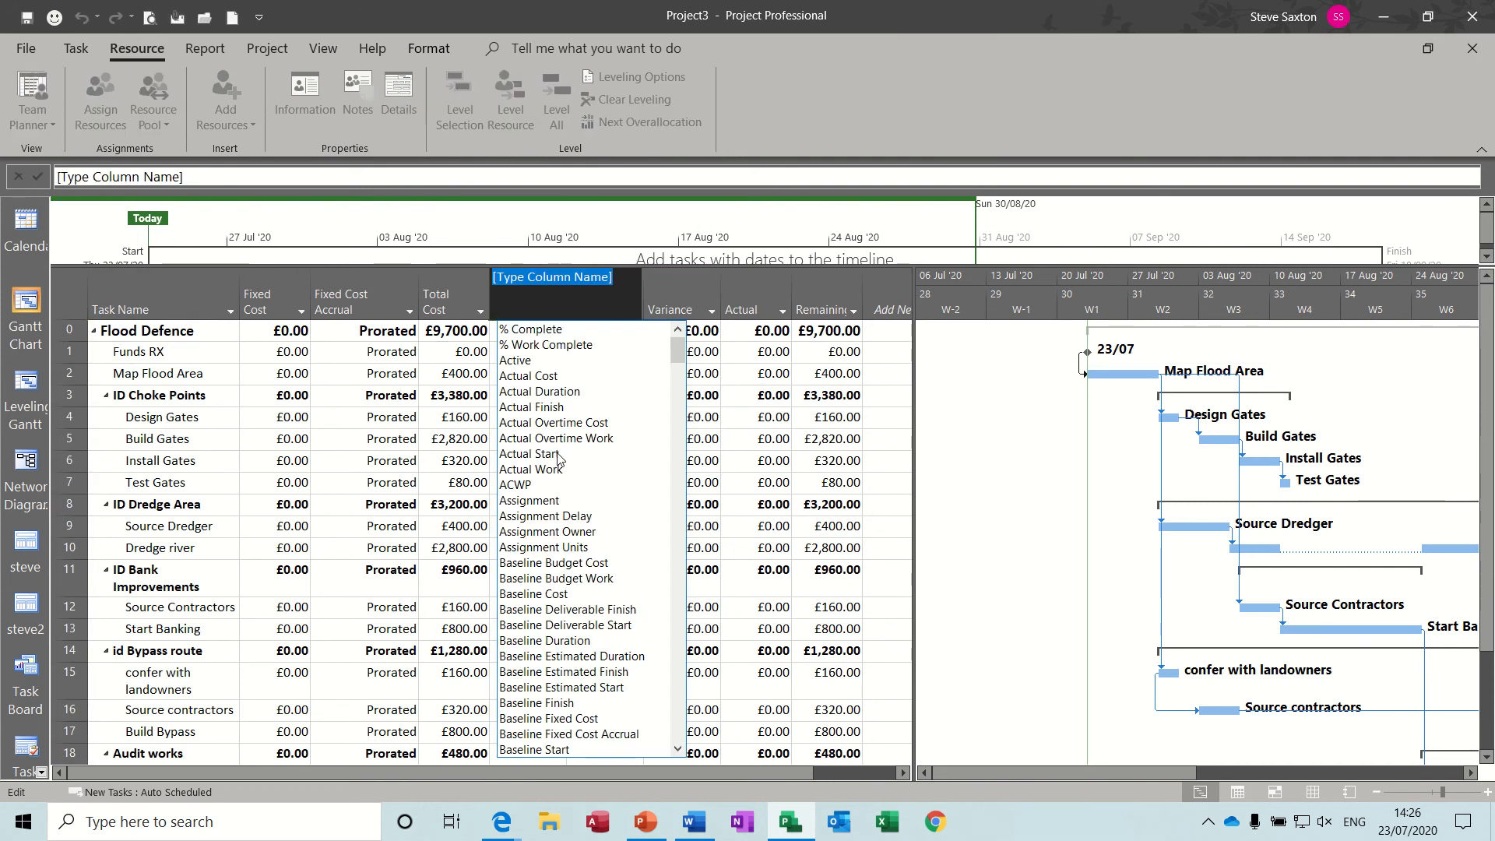
text(bud)
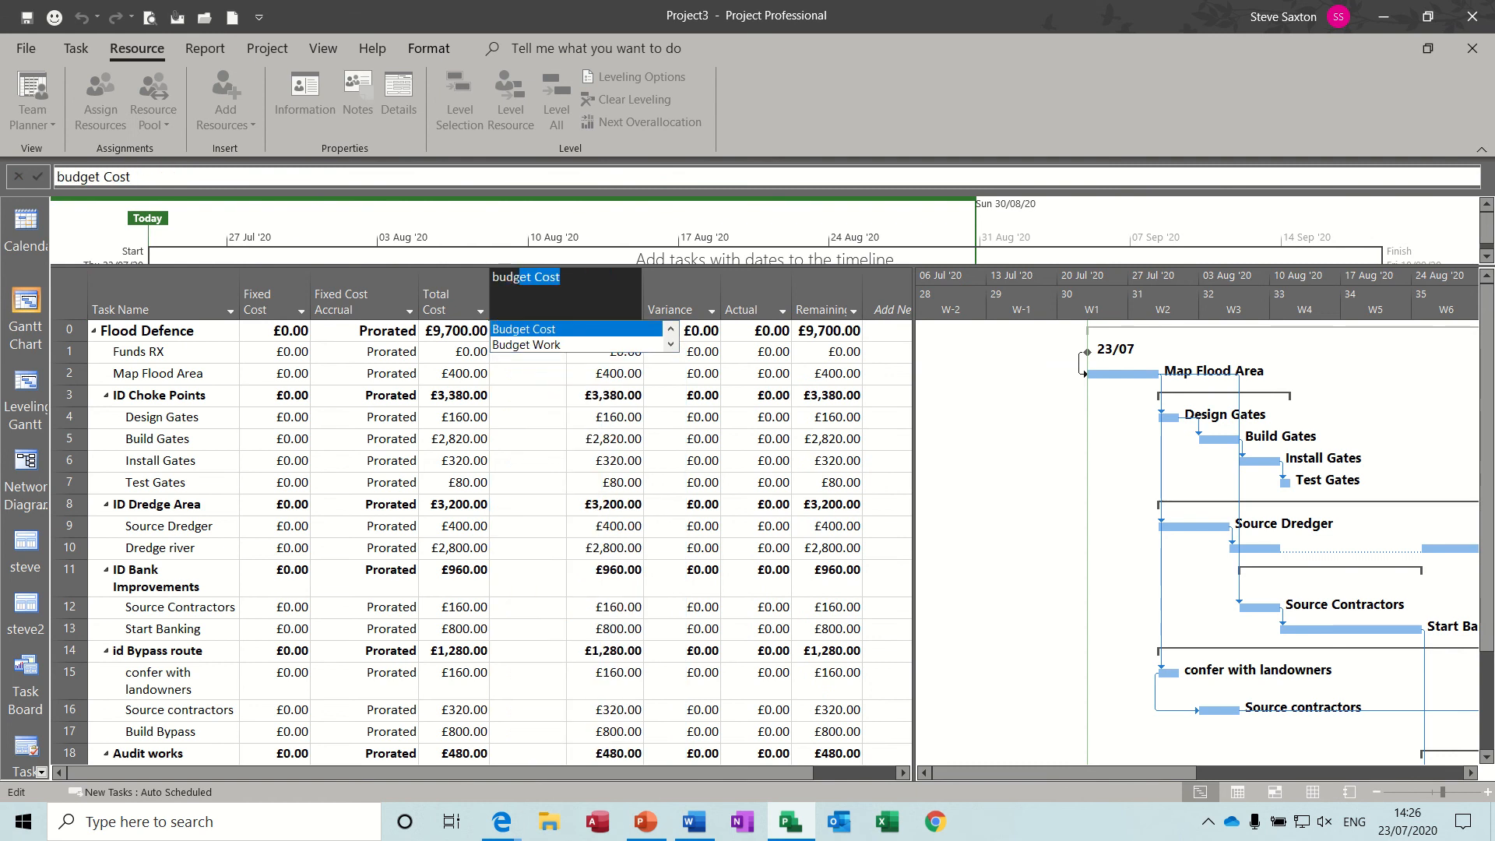
text(g)
click(561, 330)
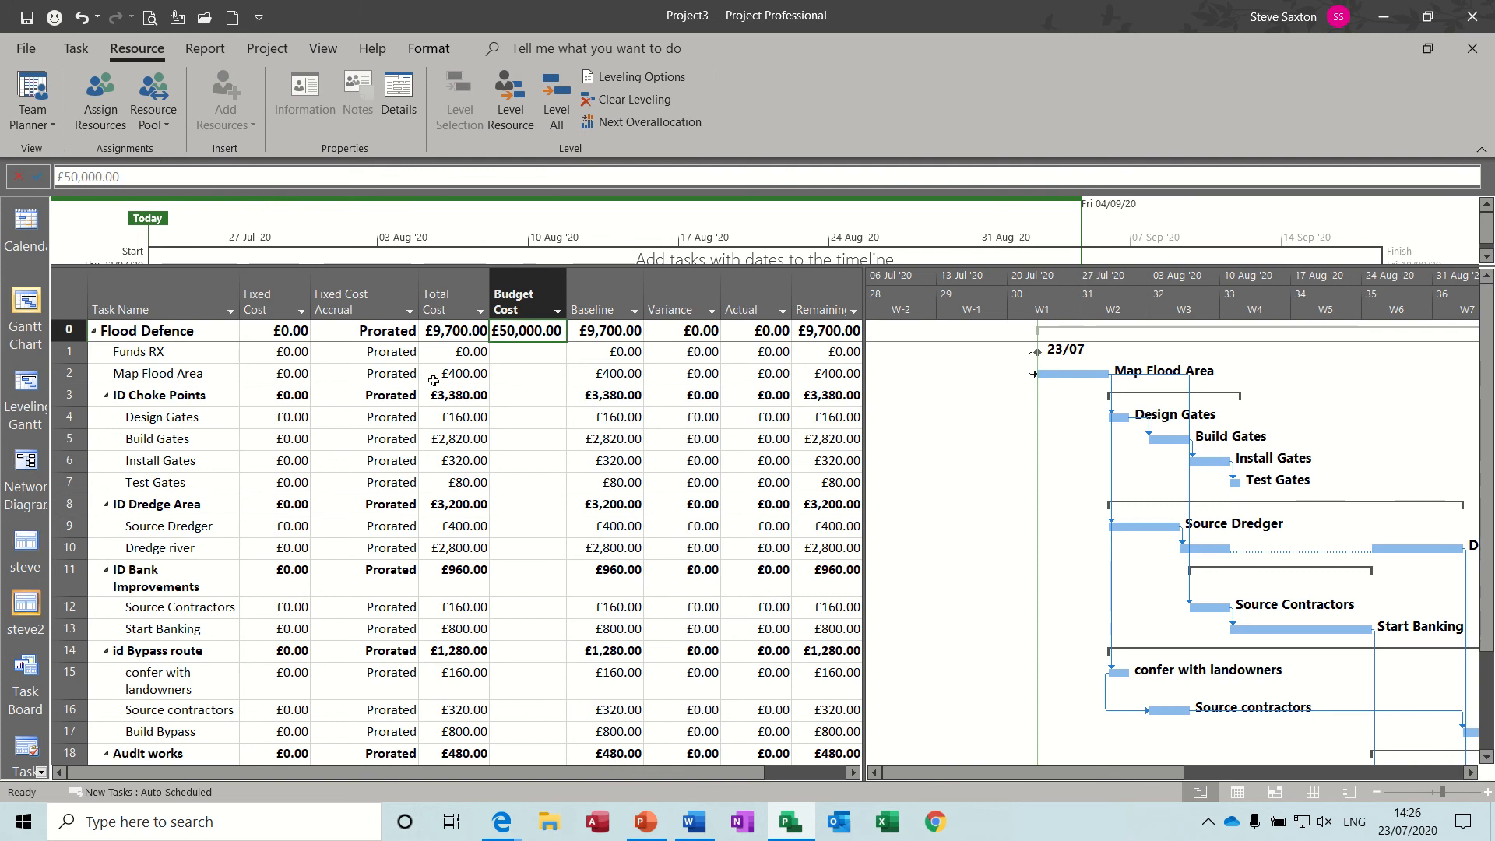
- Examine the general task information of Funds RX, including its percent complete setting
double_click(168, 354)
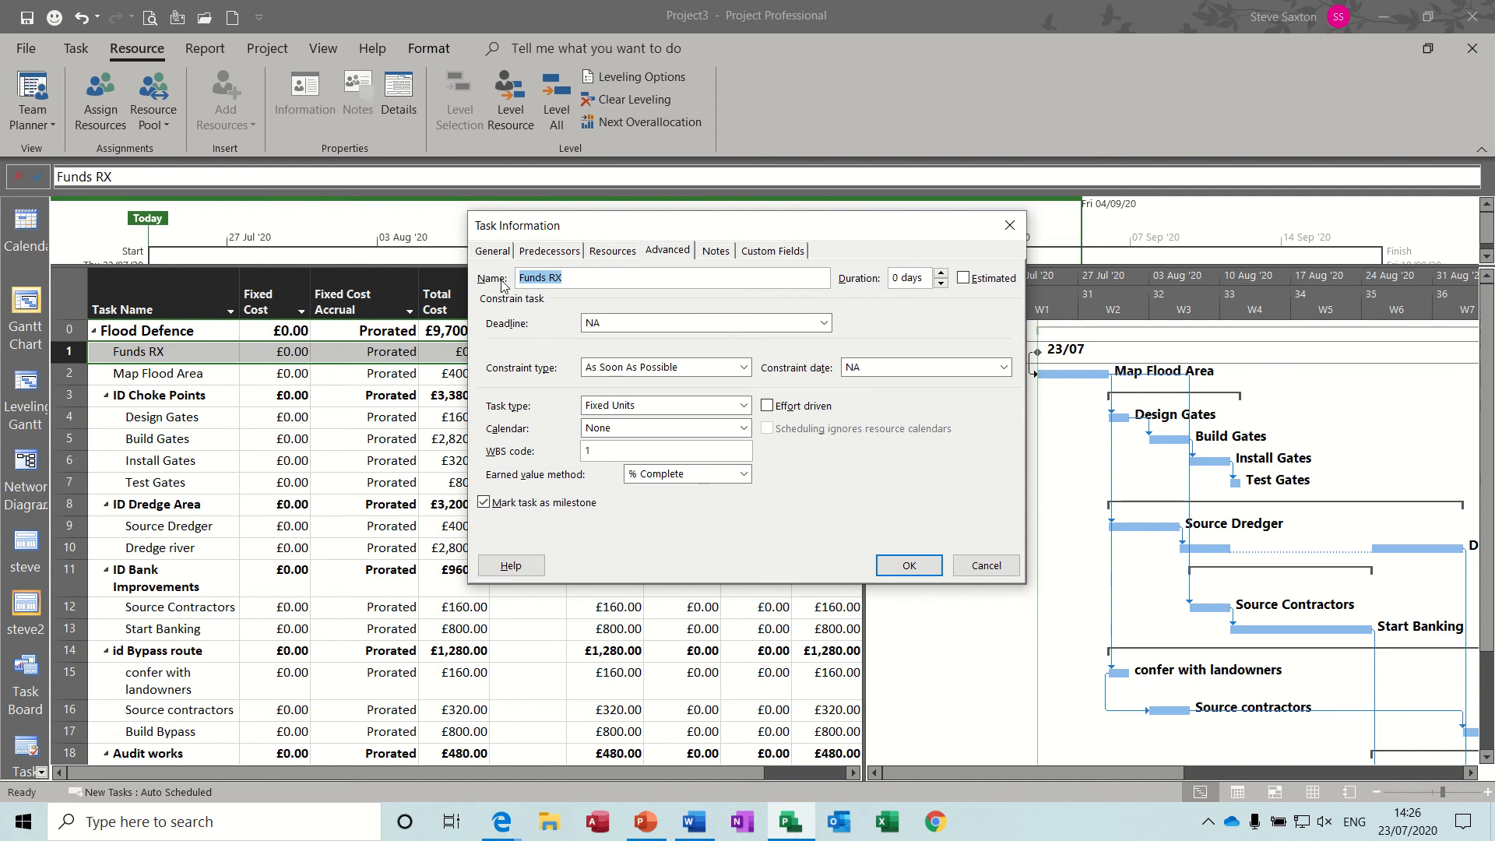
click(492, 251)
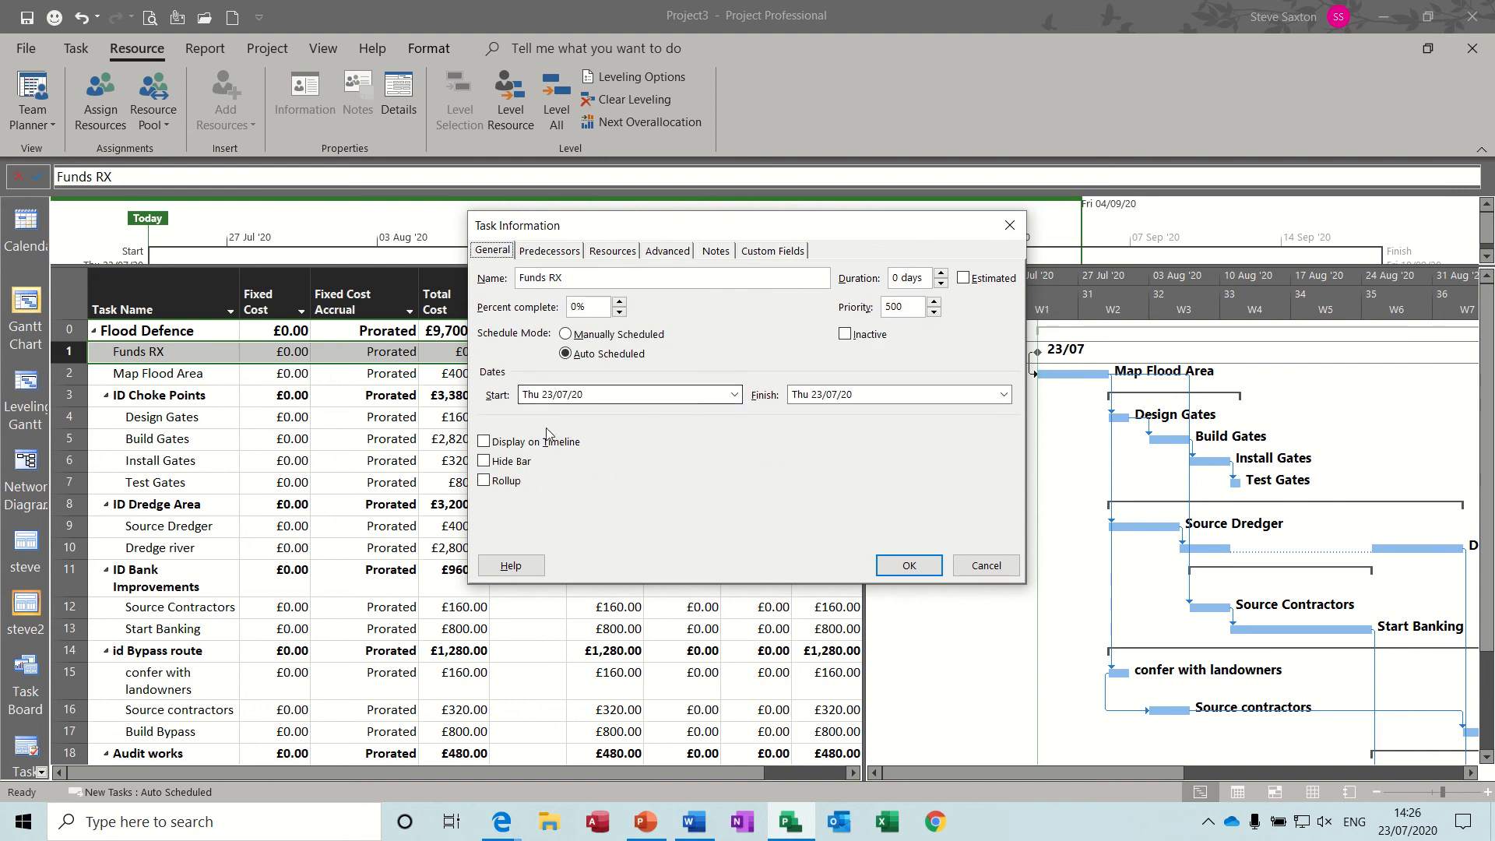
click(909, 568)
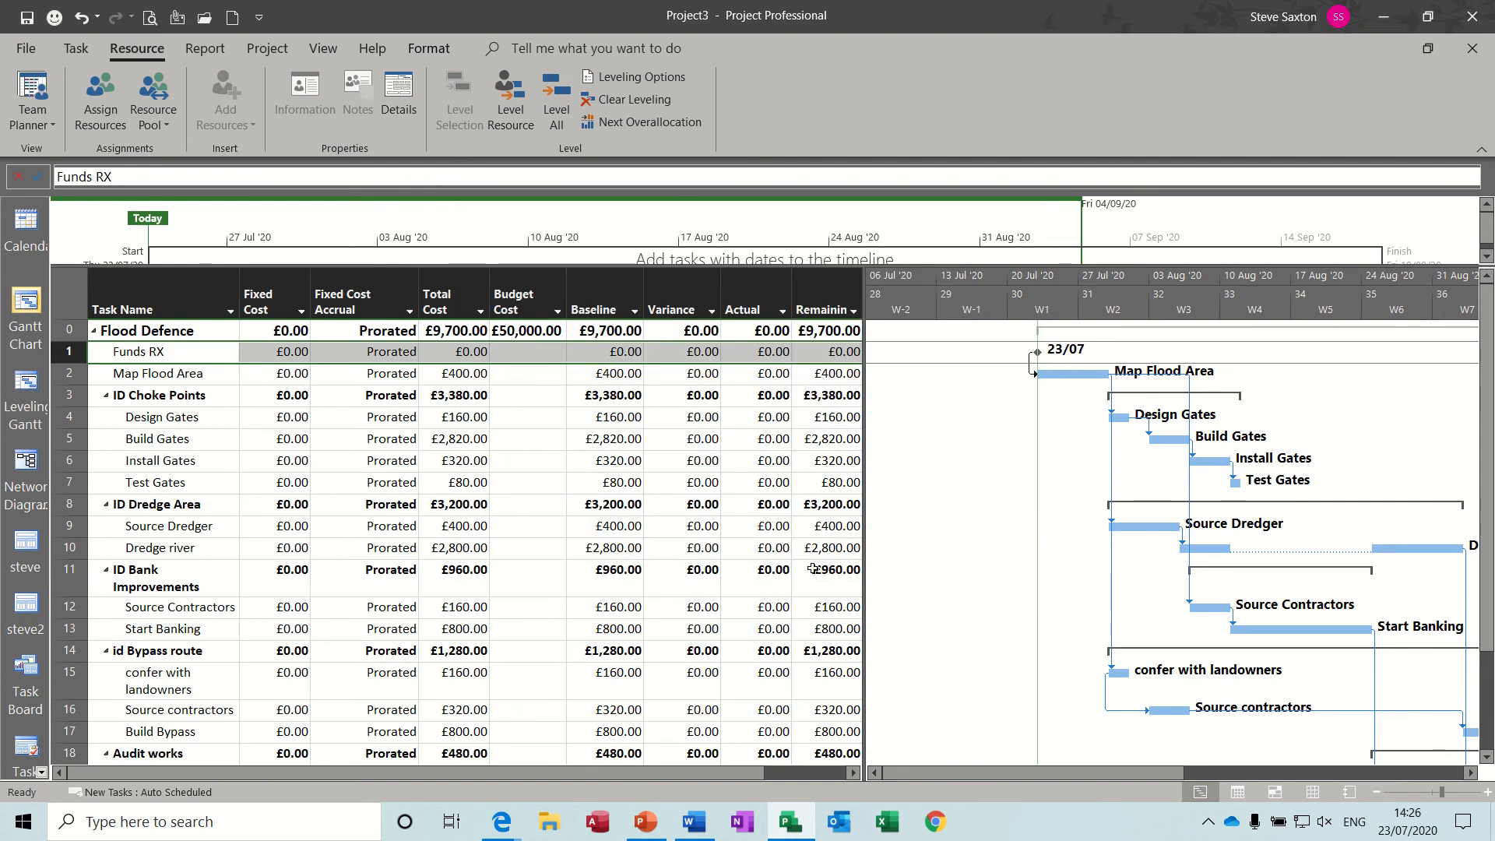
- Review the Update Tasks progress fields for Funds RX and close them without making changes
click(81, 49)
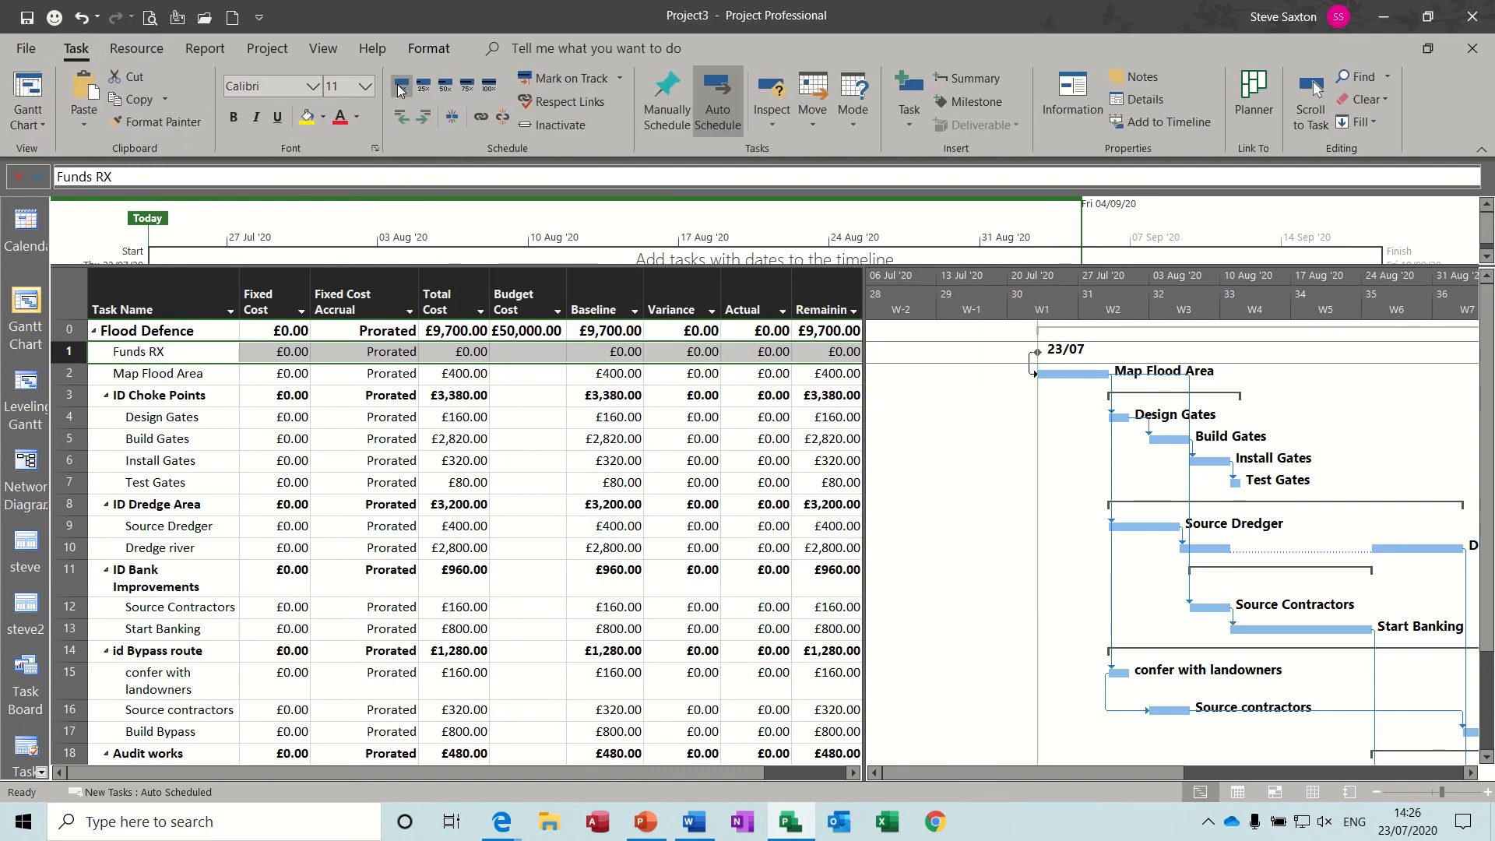
click(621, 78)
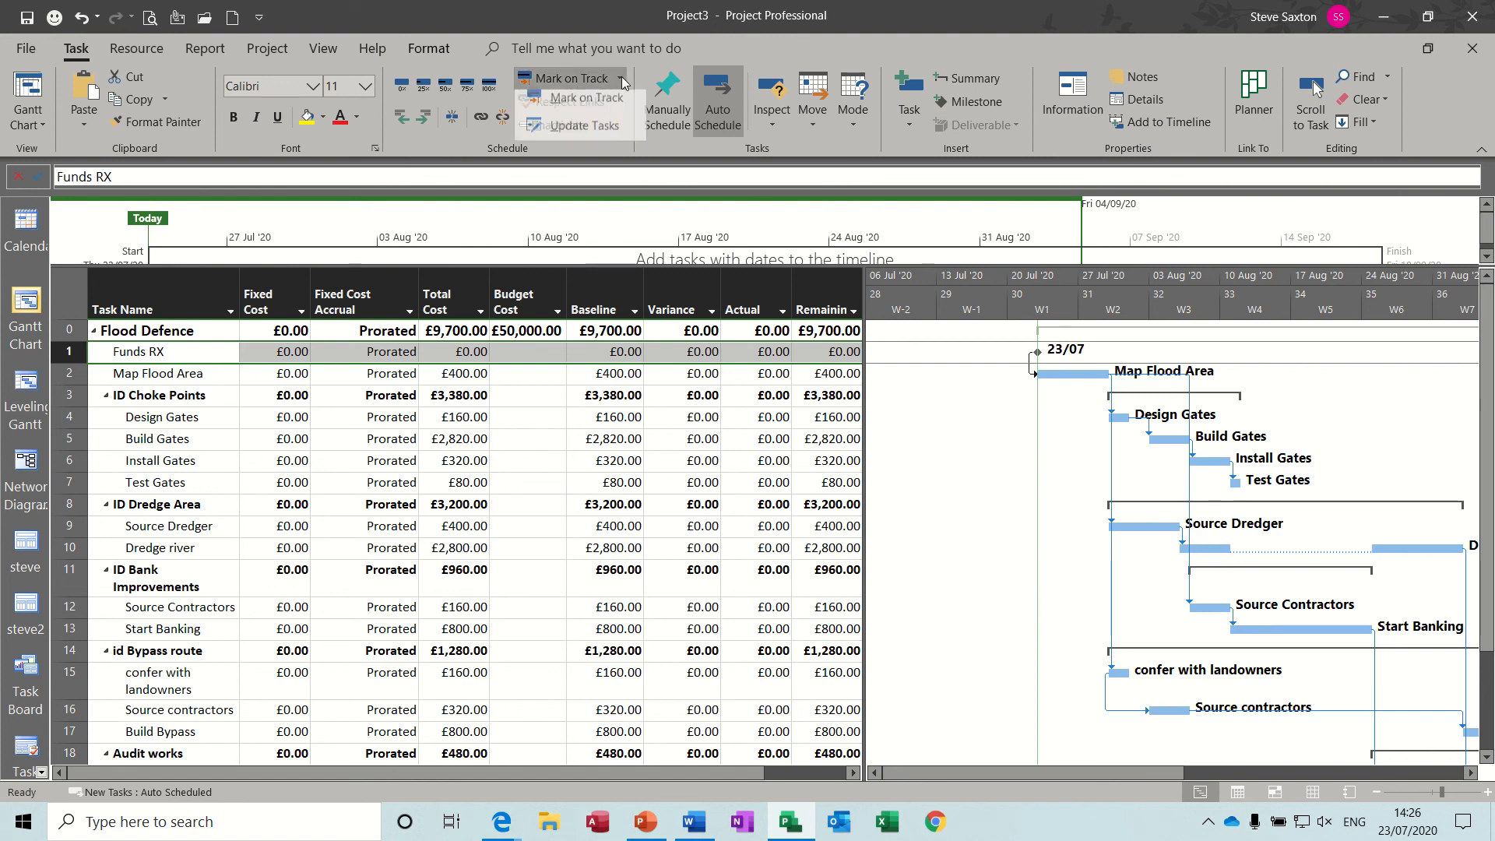
click(607, 130)
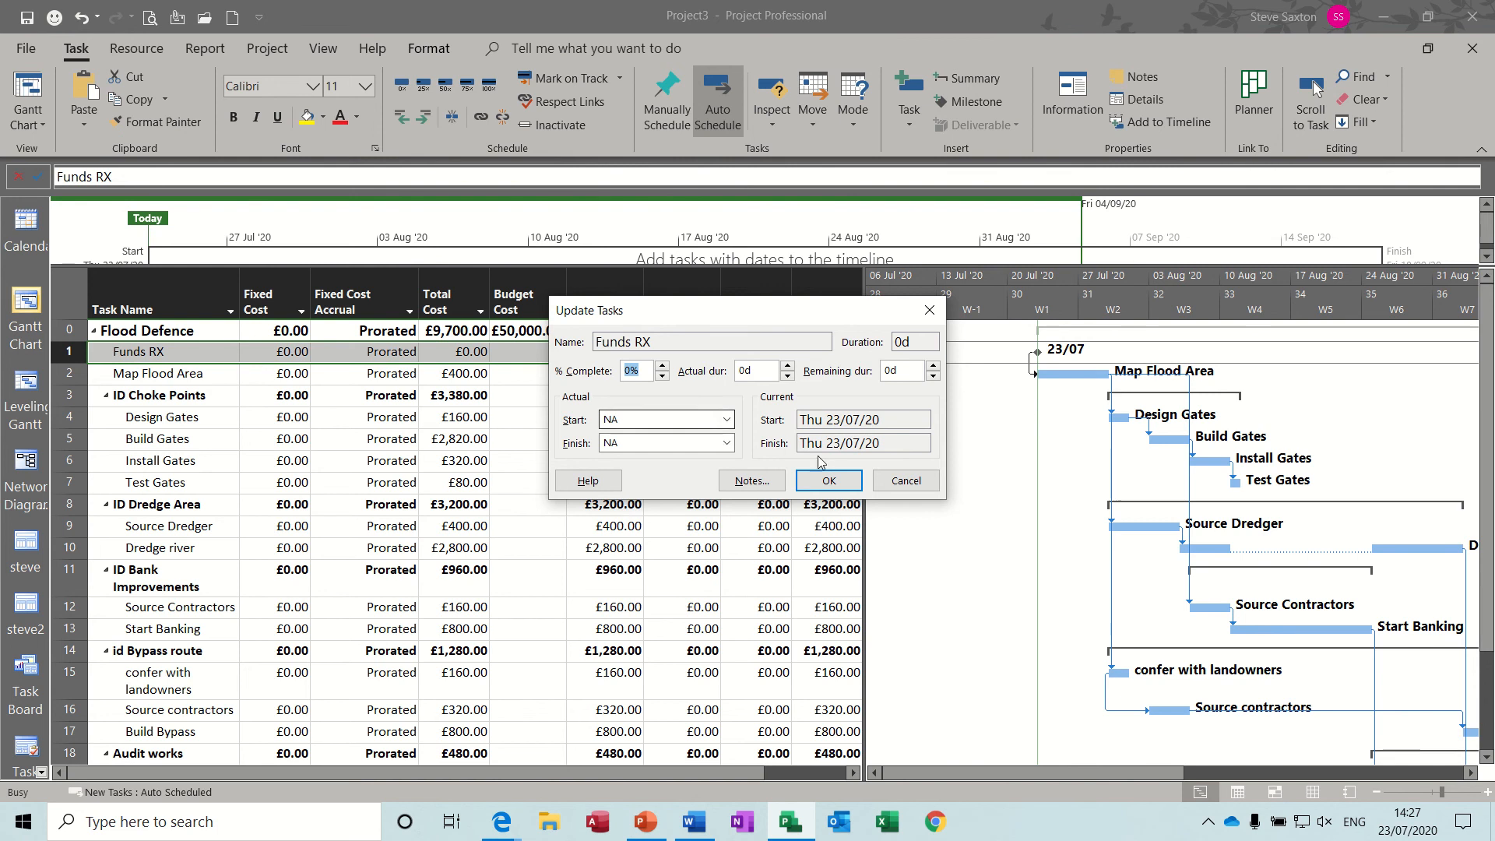
click(903, 484)
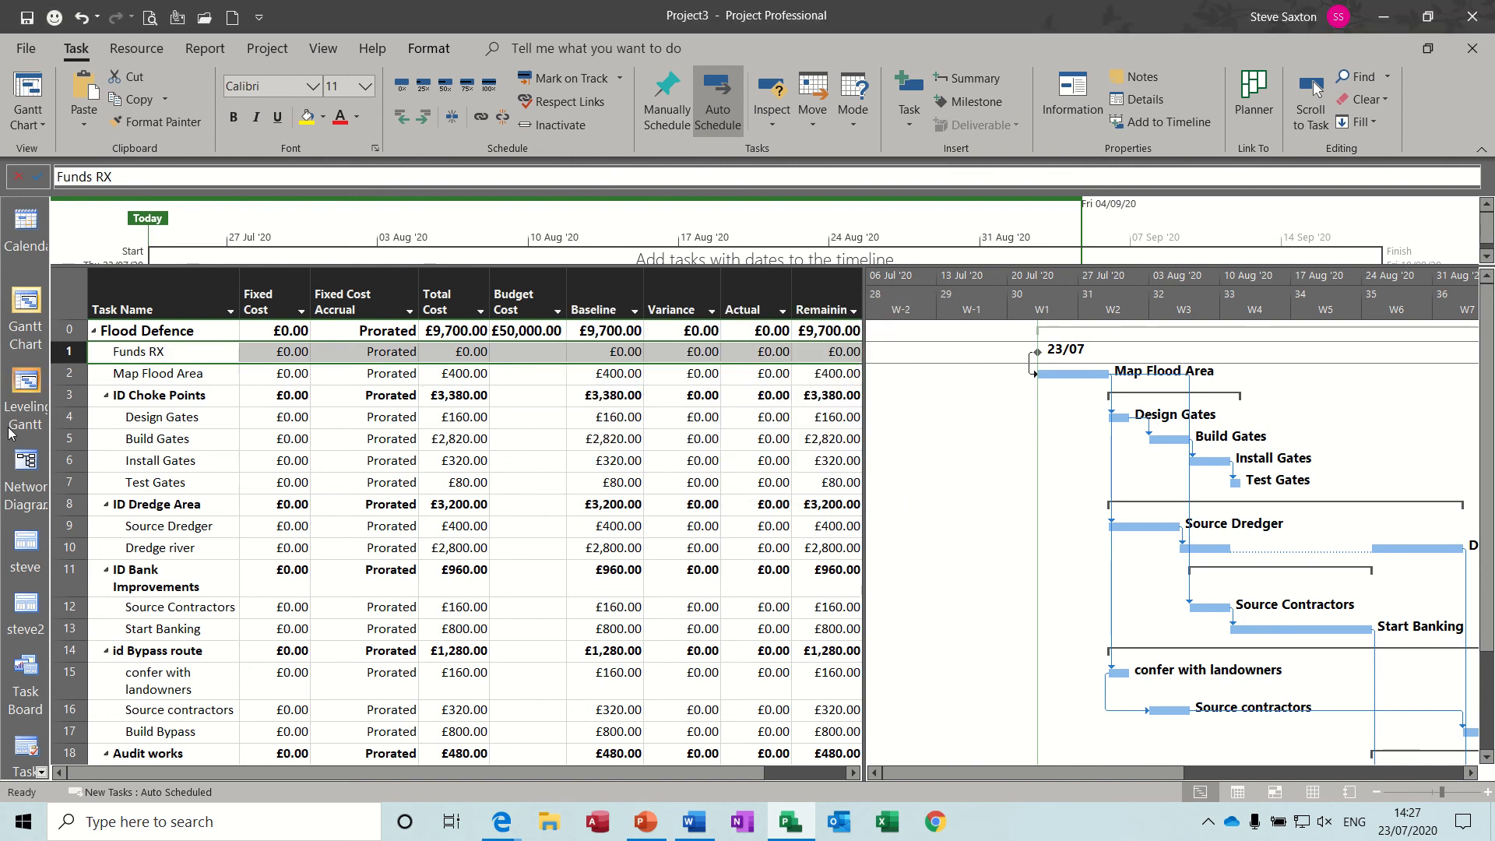
- Switch to the Tracking Gantt view of the Flood Defence project
click(41, 771)
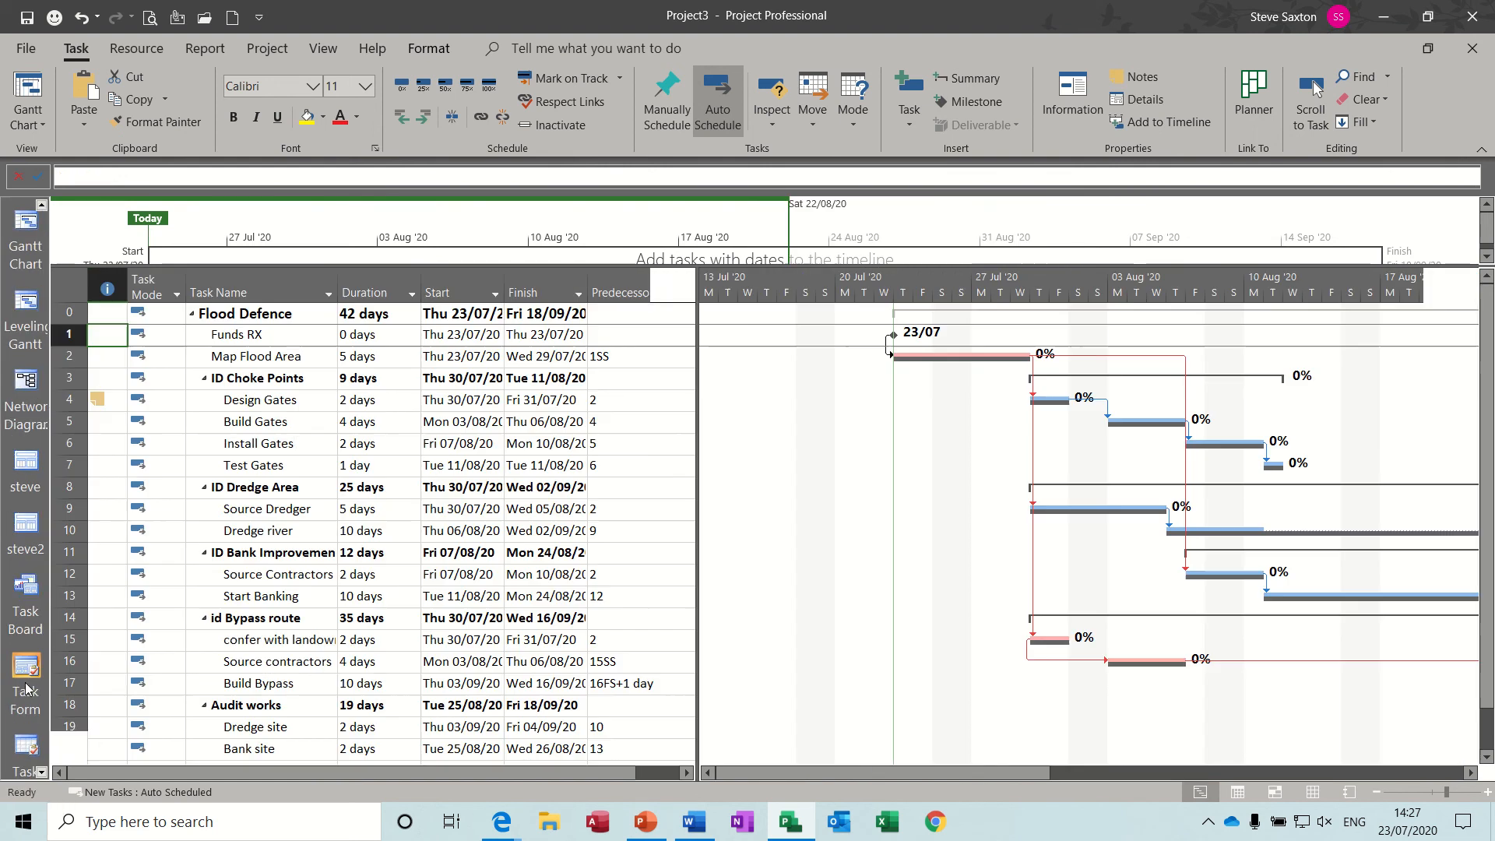
click(26, 687)
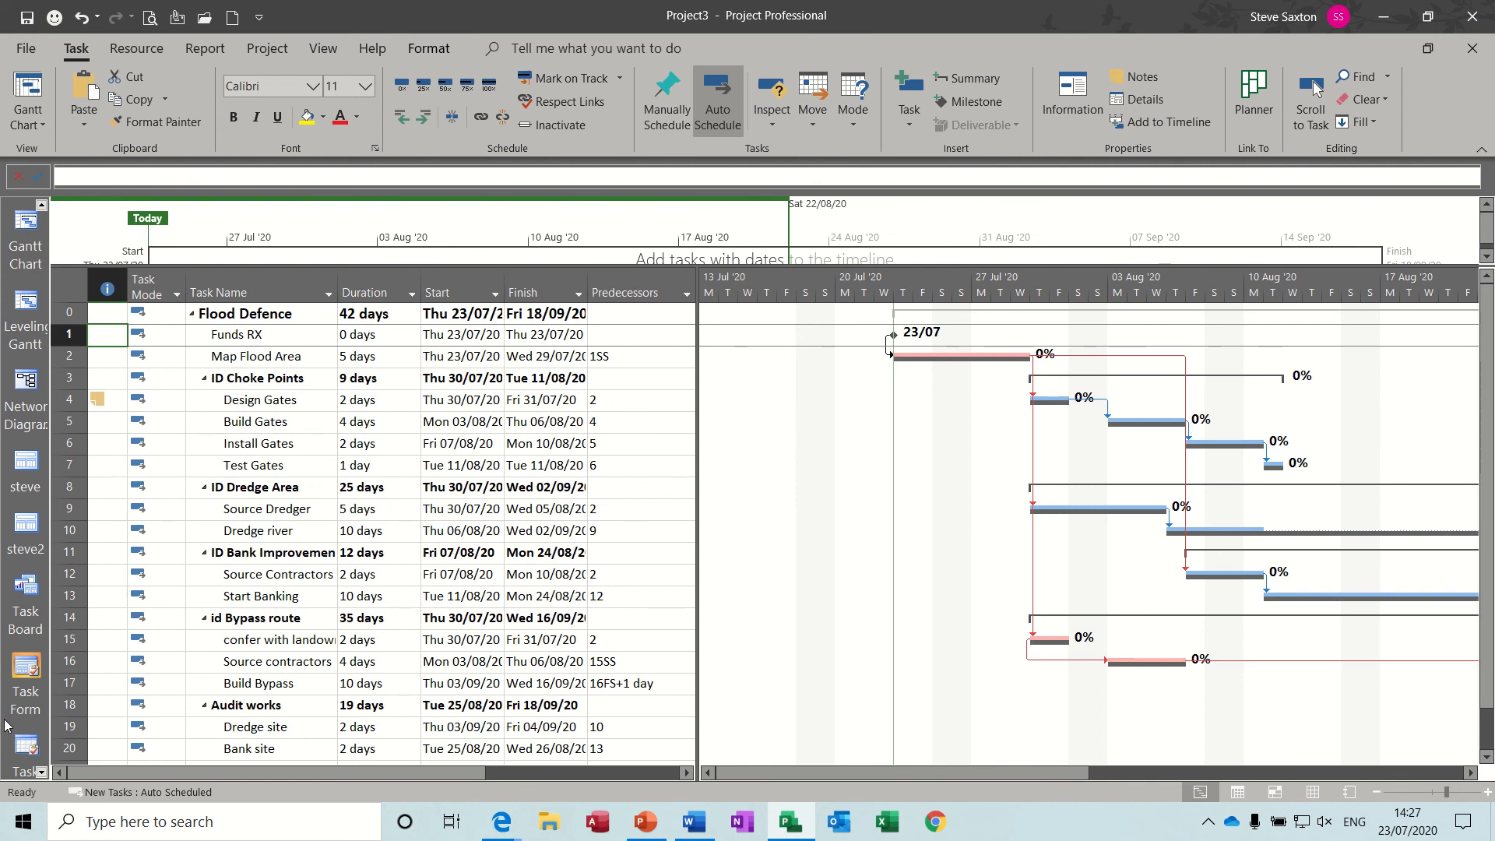
- Hide the View Bar and show it again
right_click(5, 724)
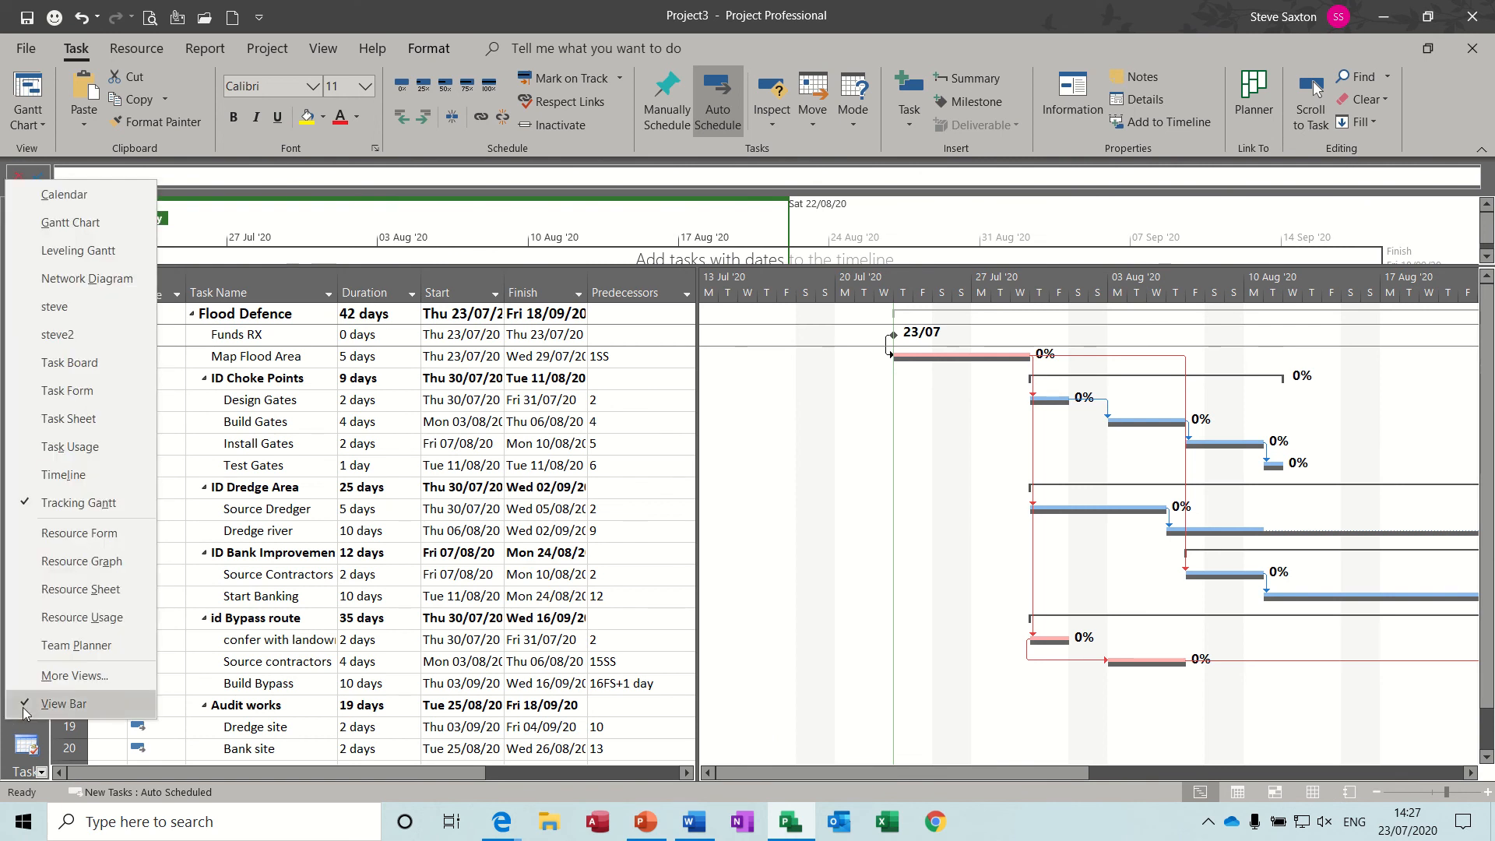
click(27, 705)
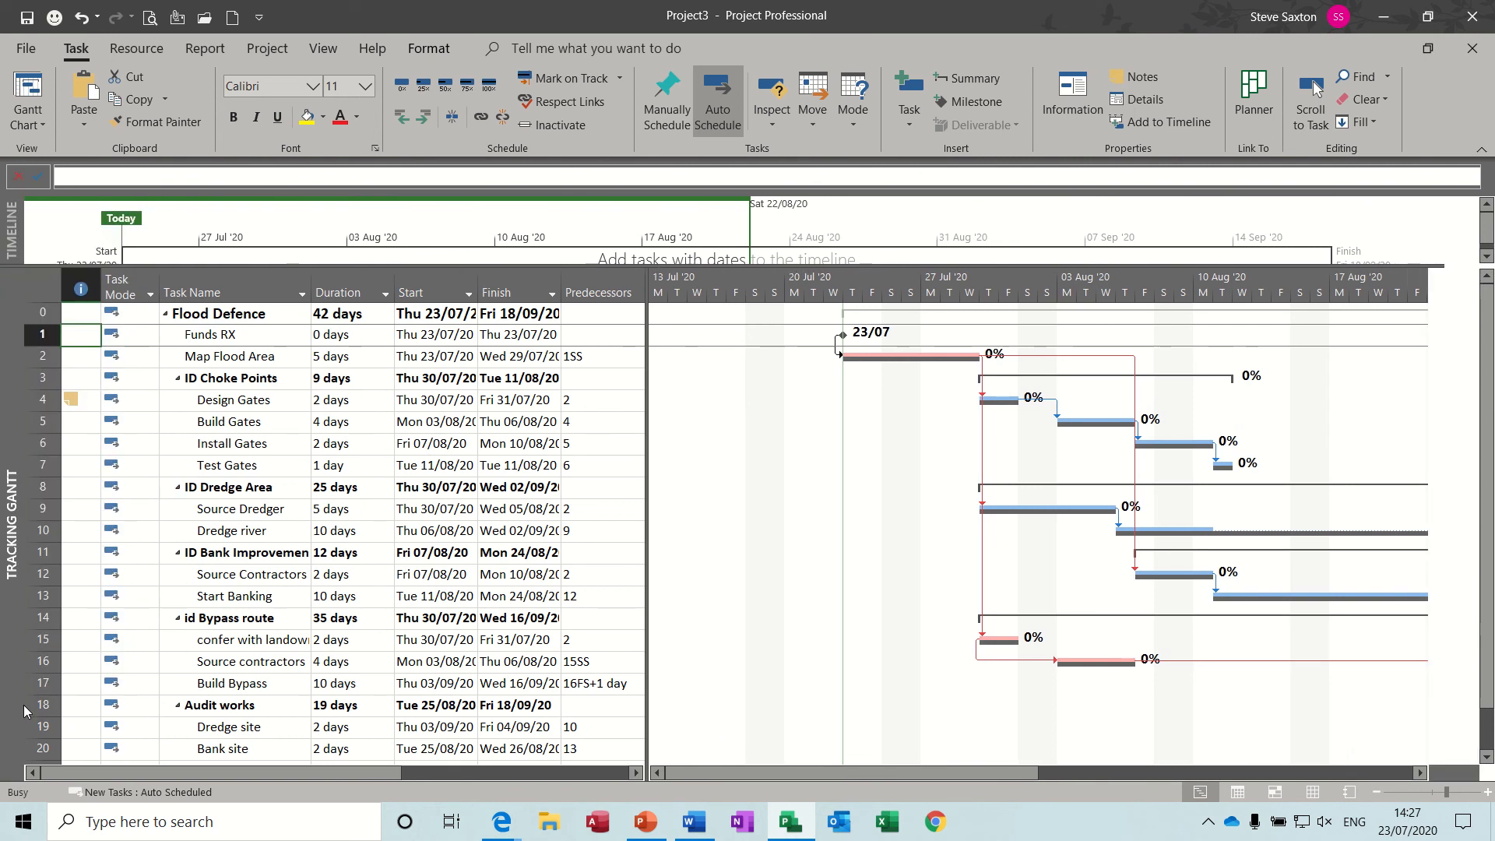
right_click(10, 548)
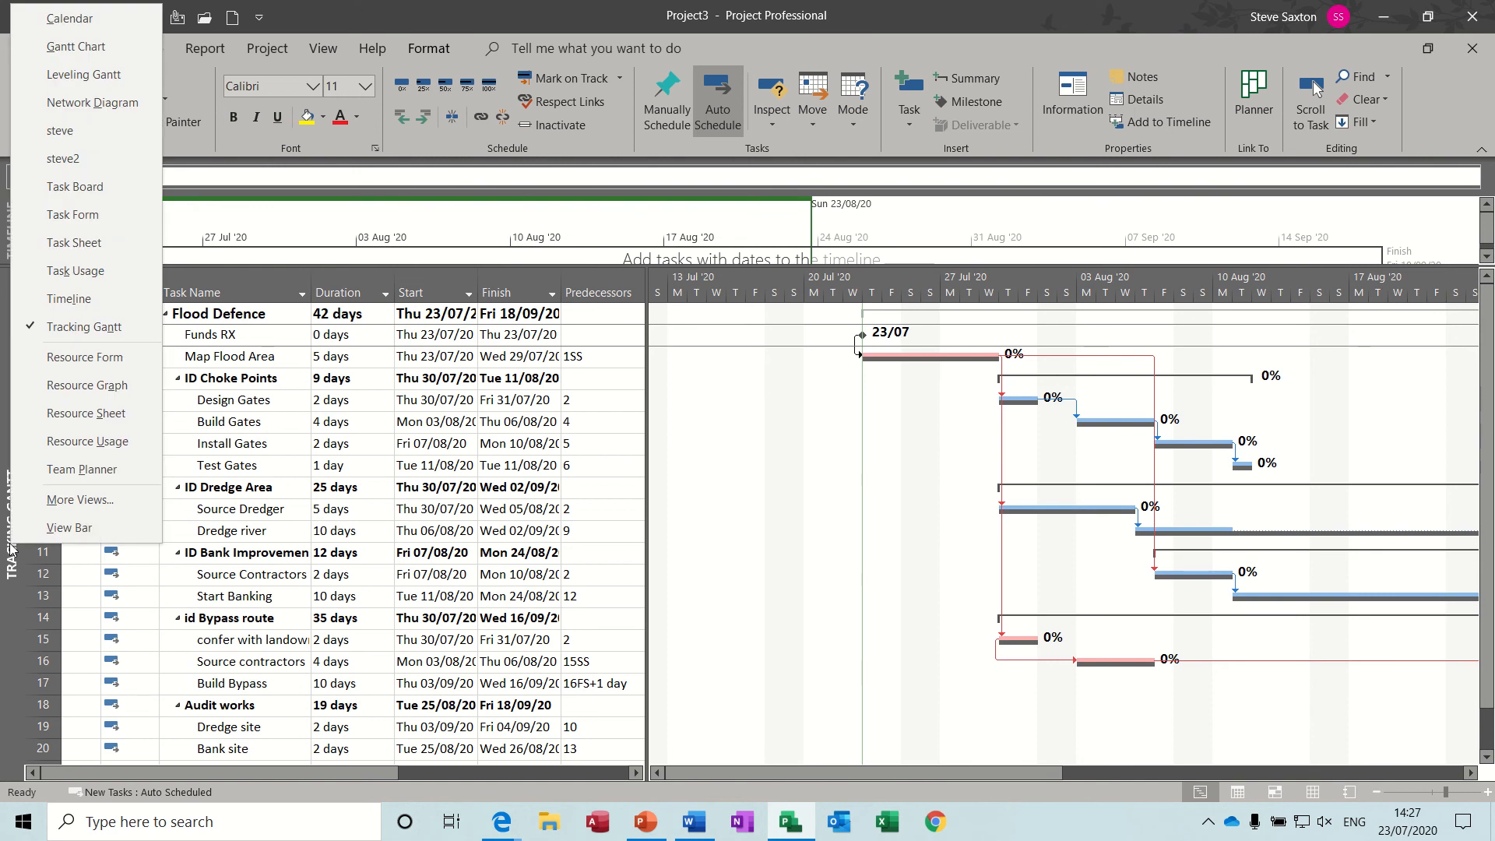
click(64, 530)
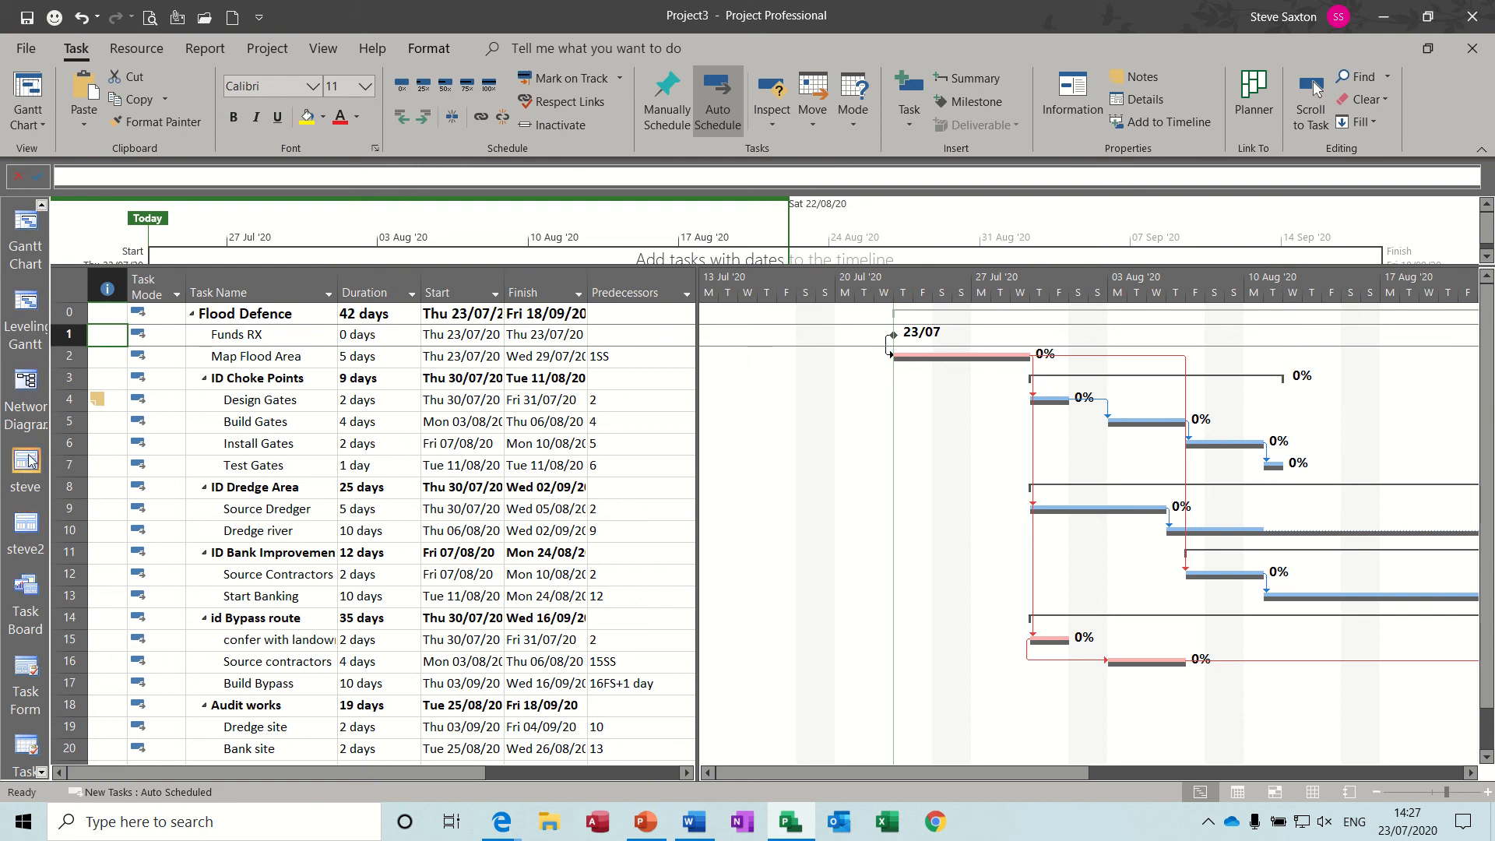
click(39, 122)
click(40, 121)
click(136, 48)
click(40, 123)
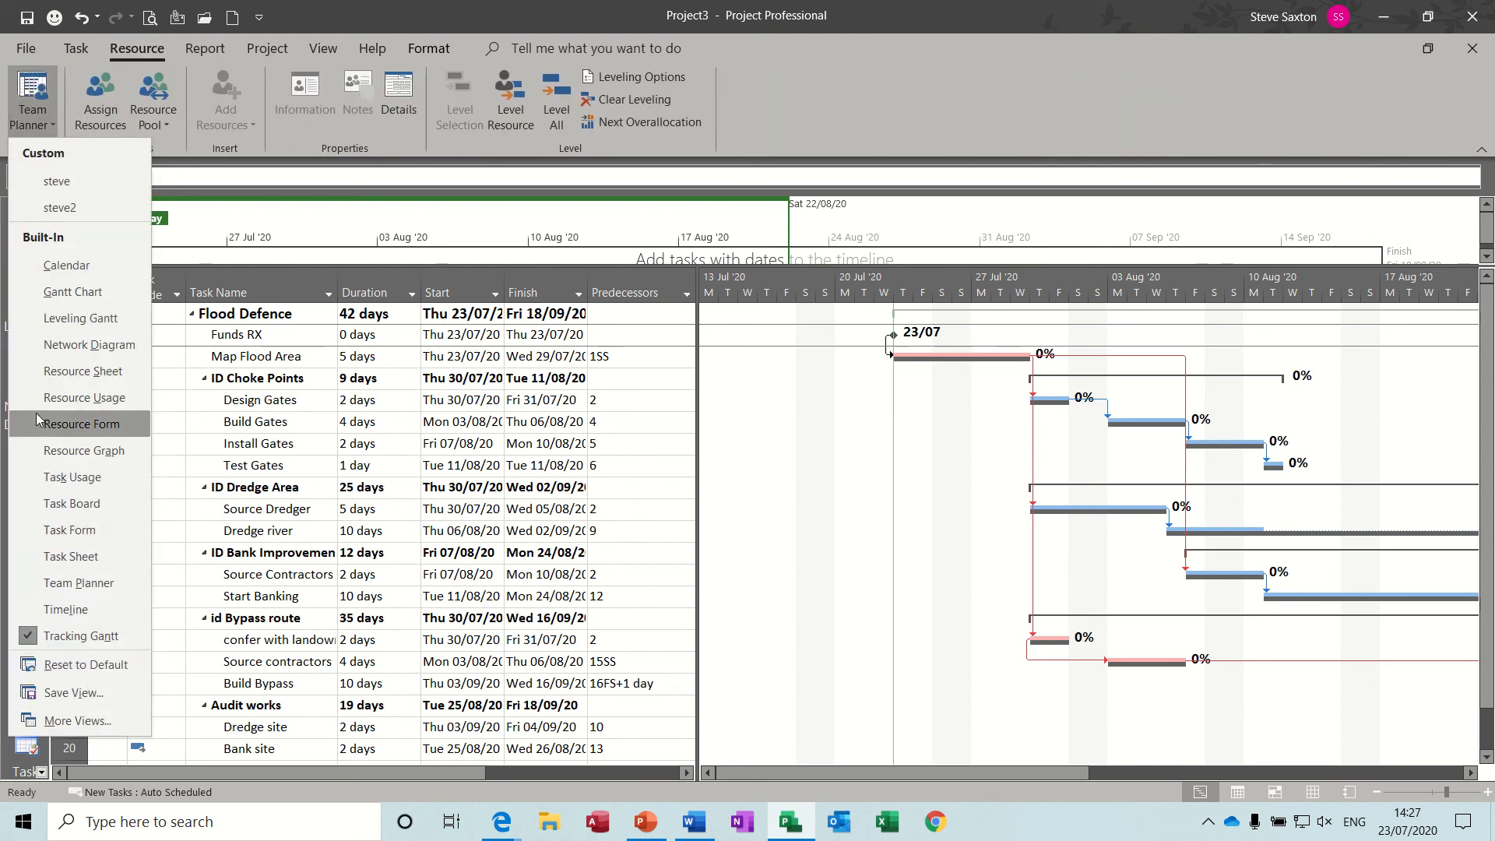
click(48, 127)
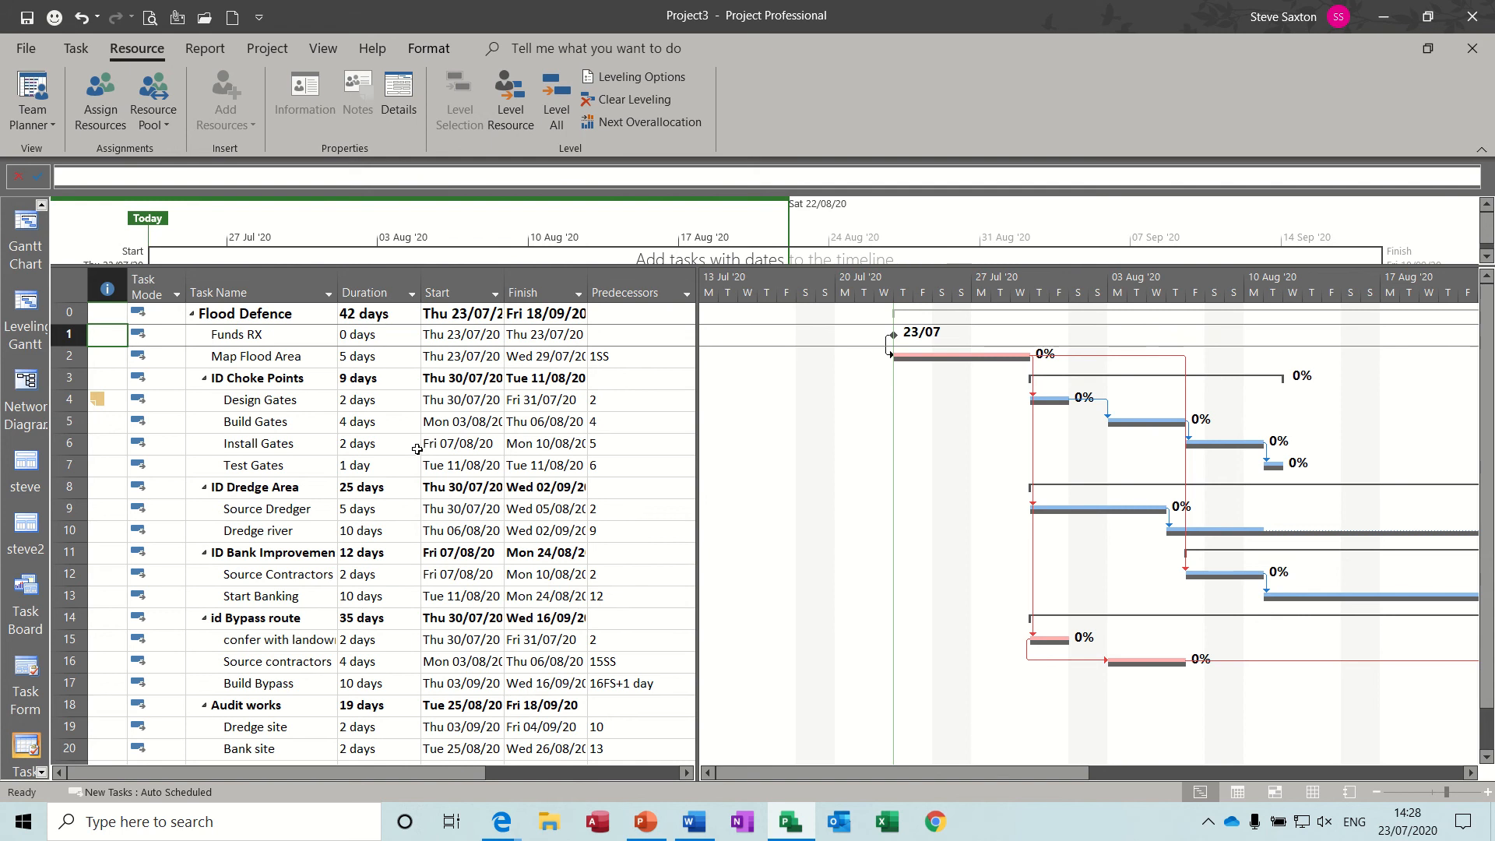
- Apply the Tracking table to the Tracking Gantt and widen the table area to show all its columns
click(323, 51)
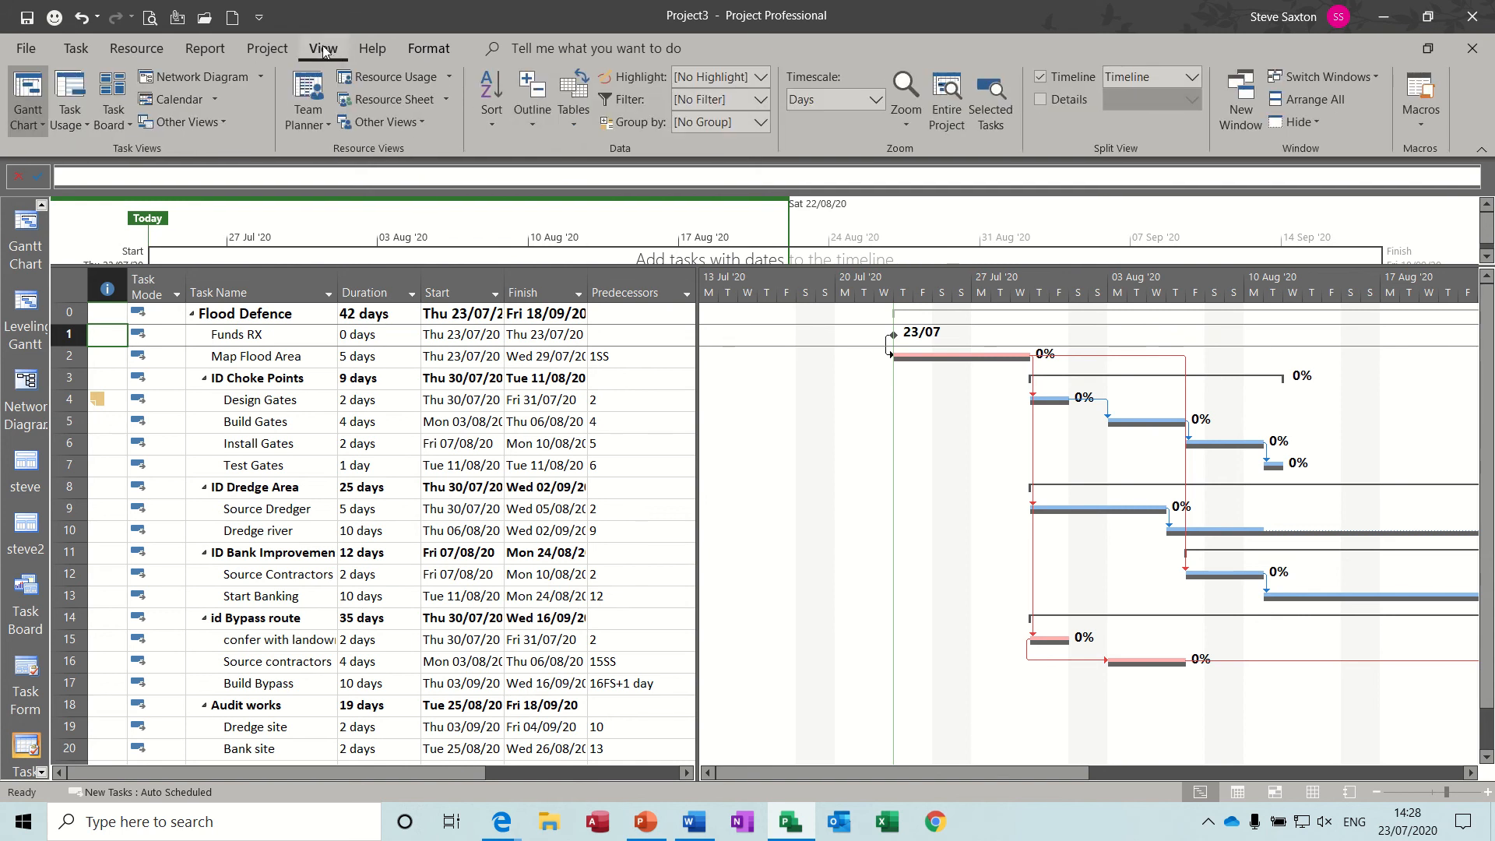
click(573, 117)
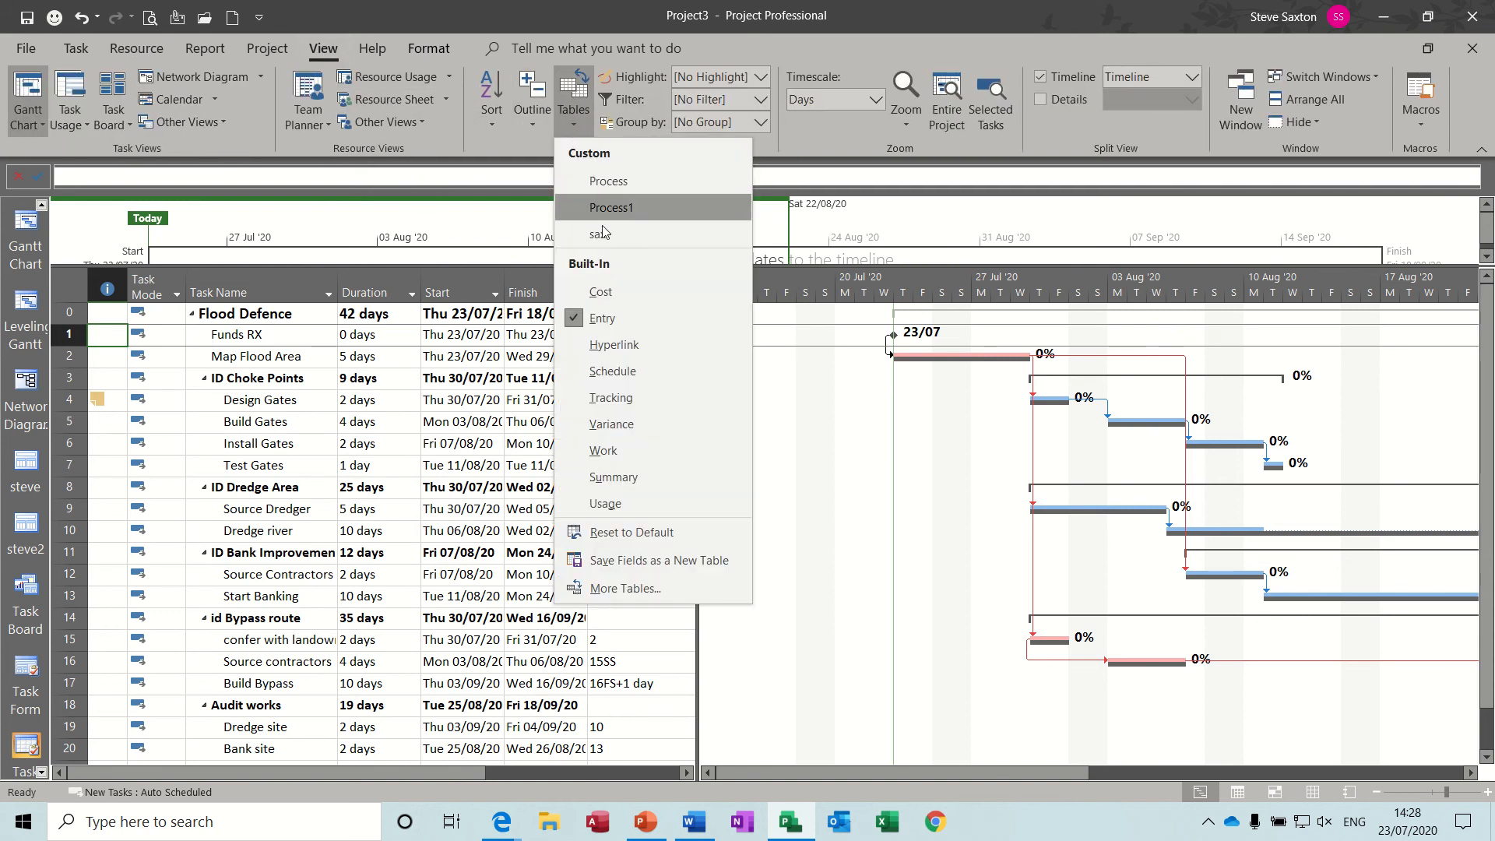
click(609, 397)
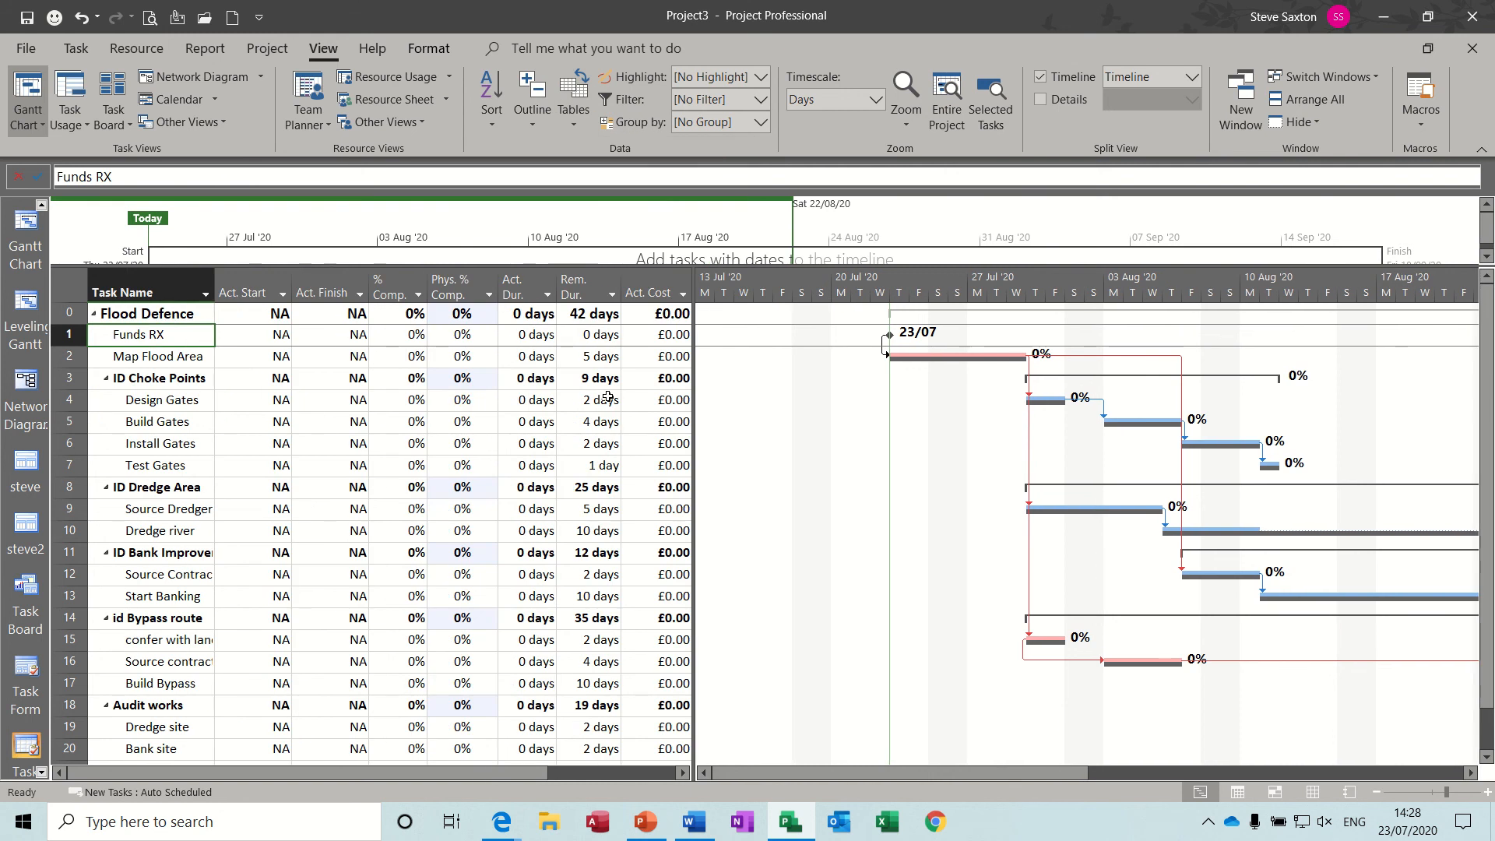
drag(695, 413, 860, 417)
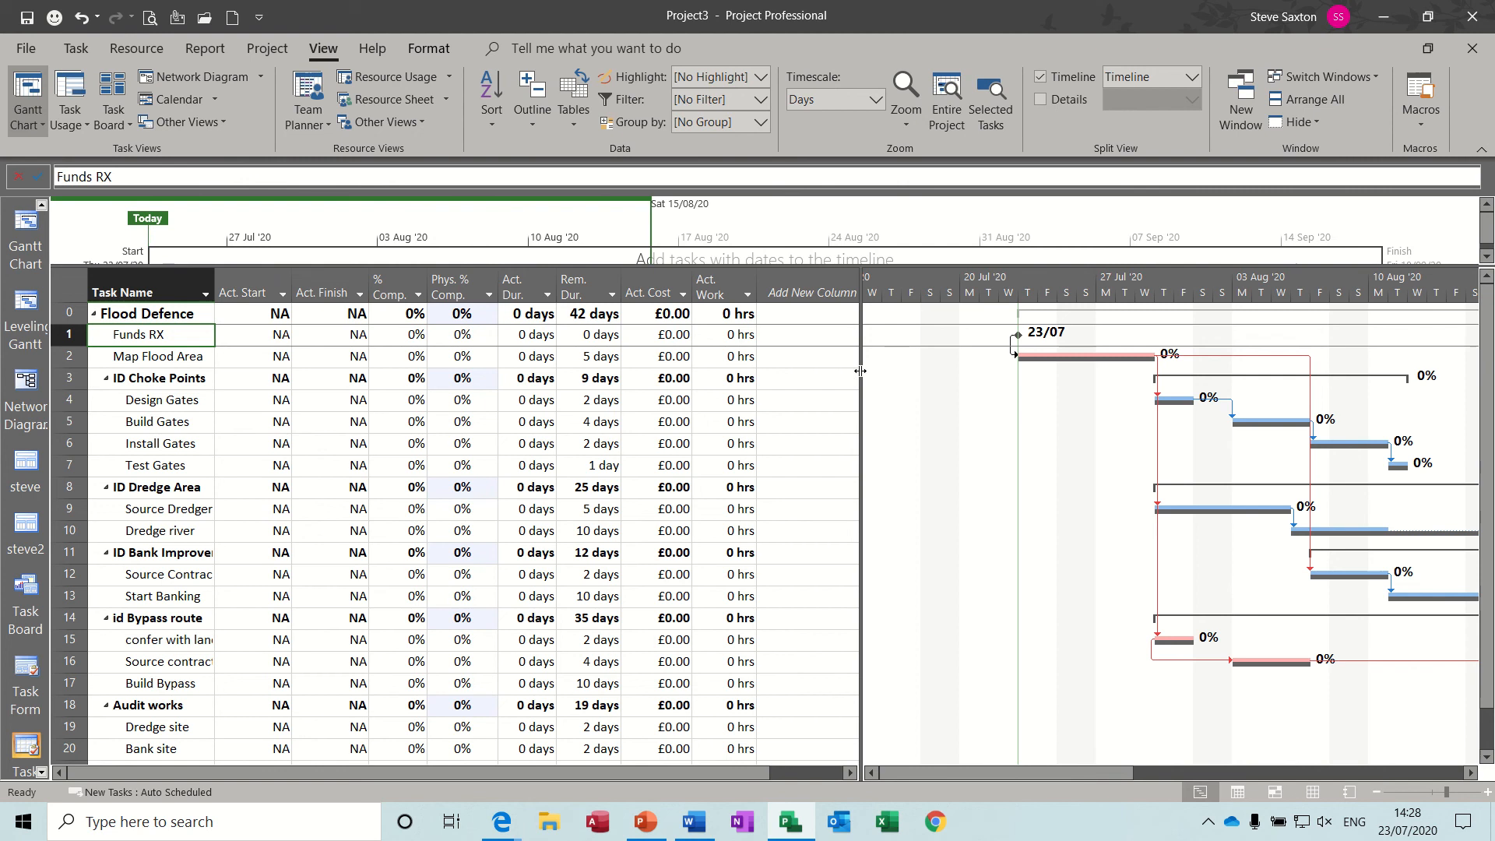
drag(859, 370, 1022, 376)
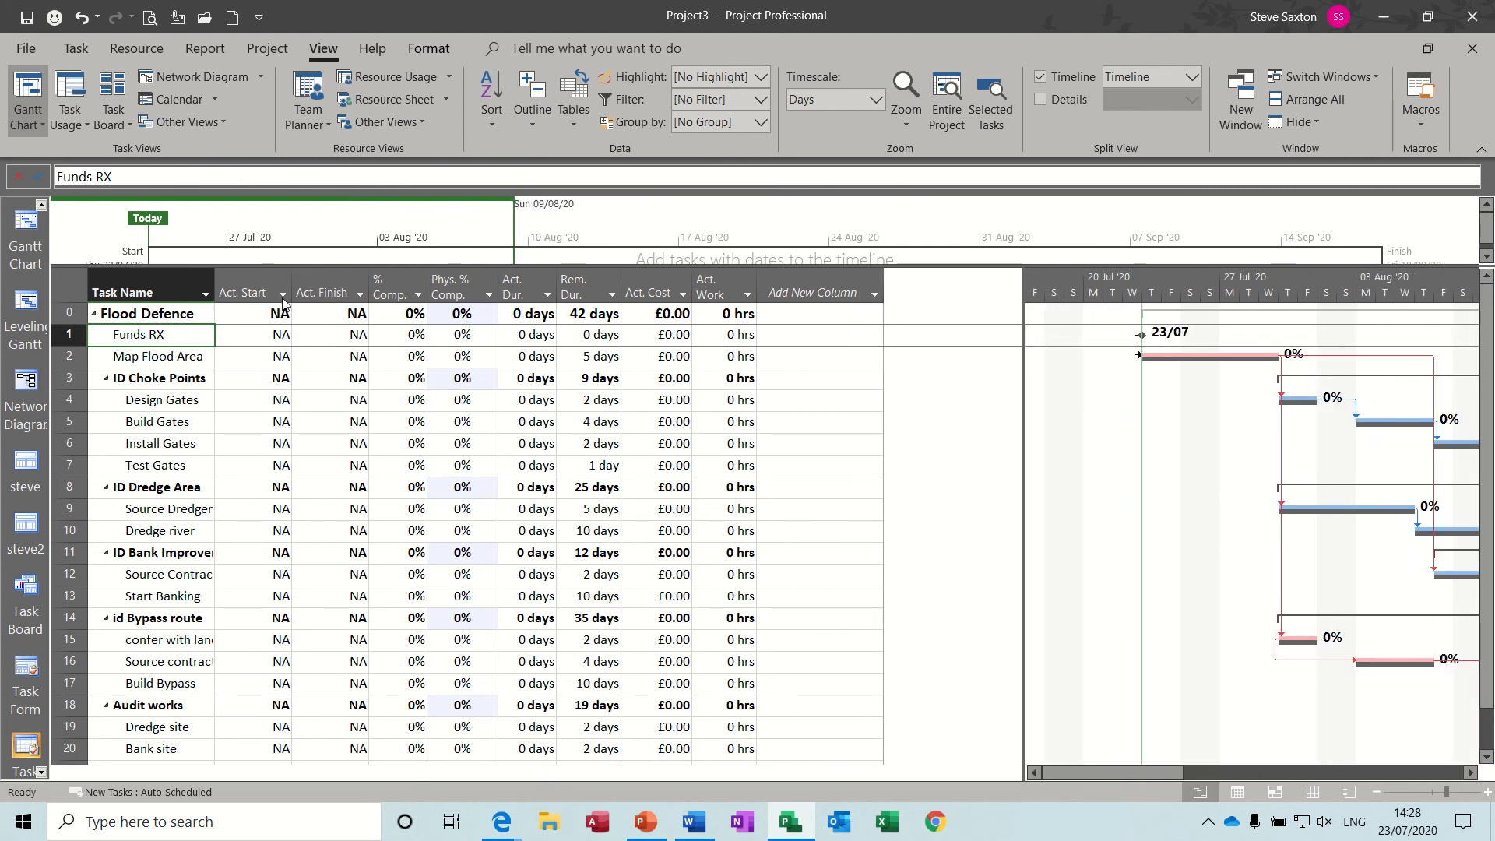
- Insert a Baseline Start column before the actual start column
click(240, 281)
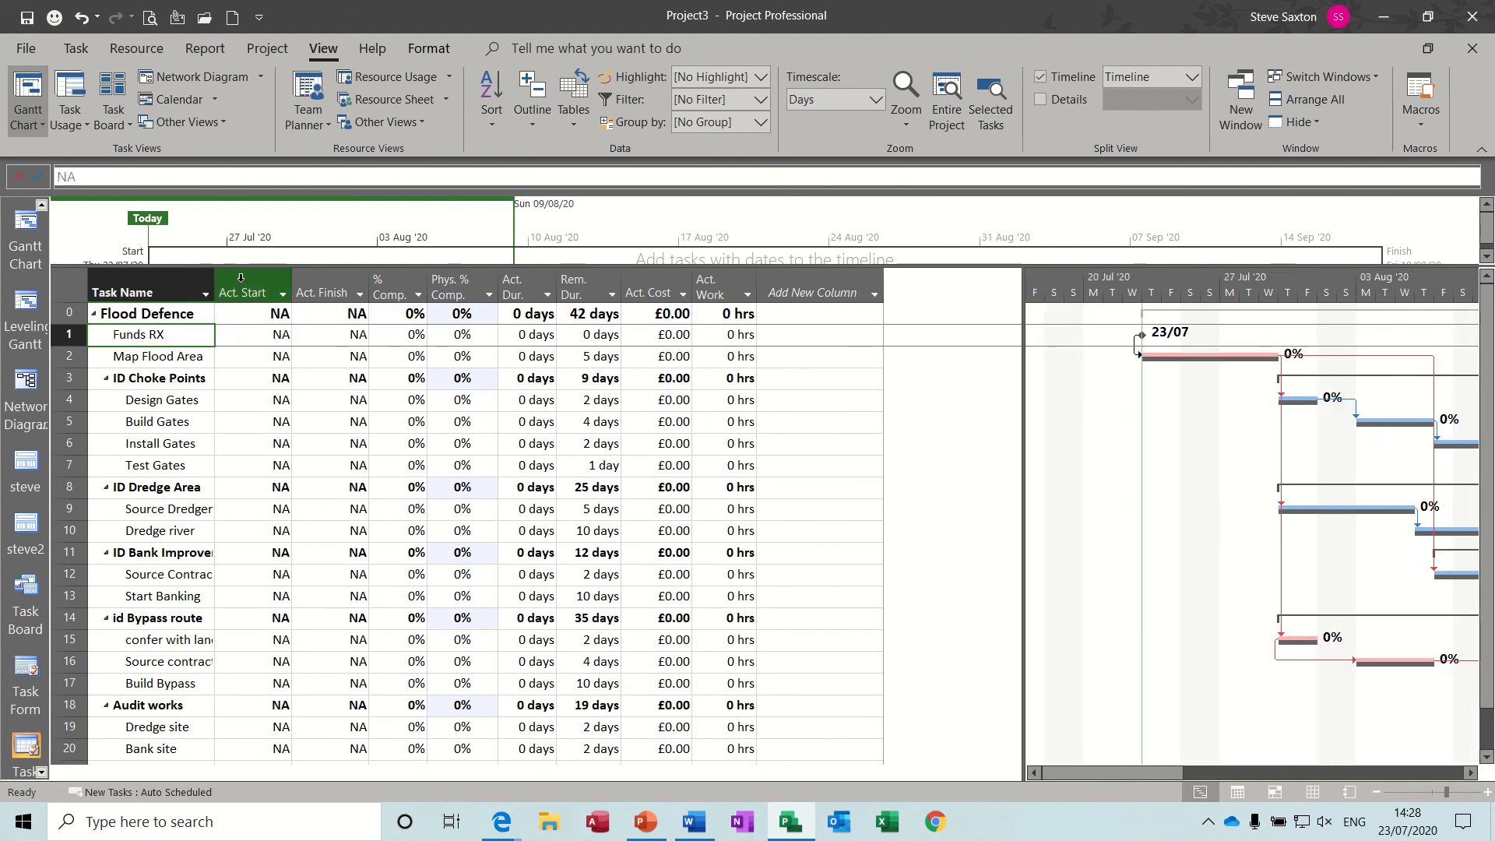
right_click(242, 284)
click(287, 442)
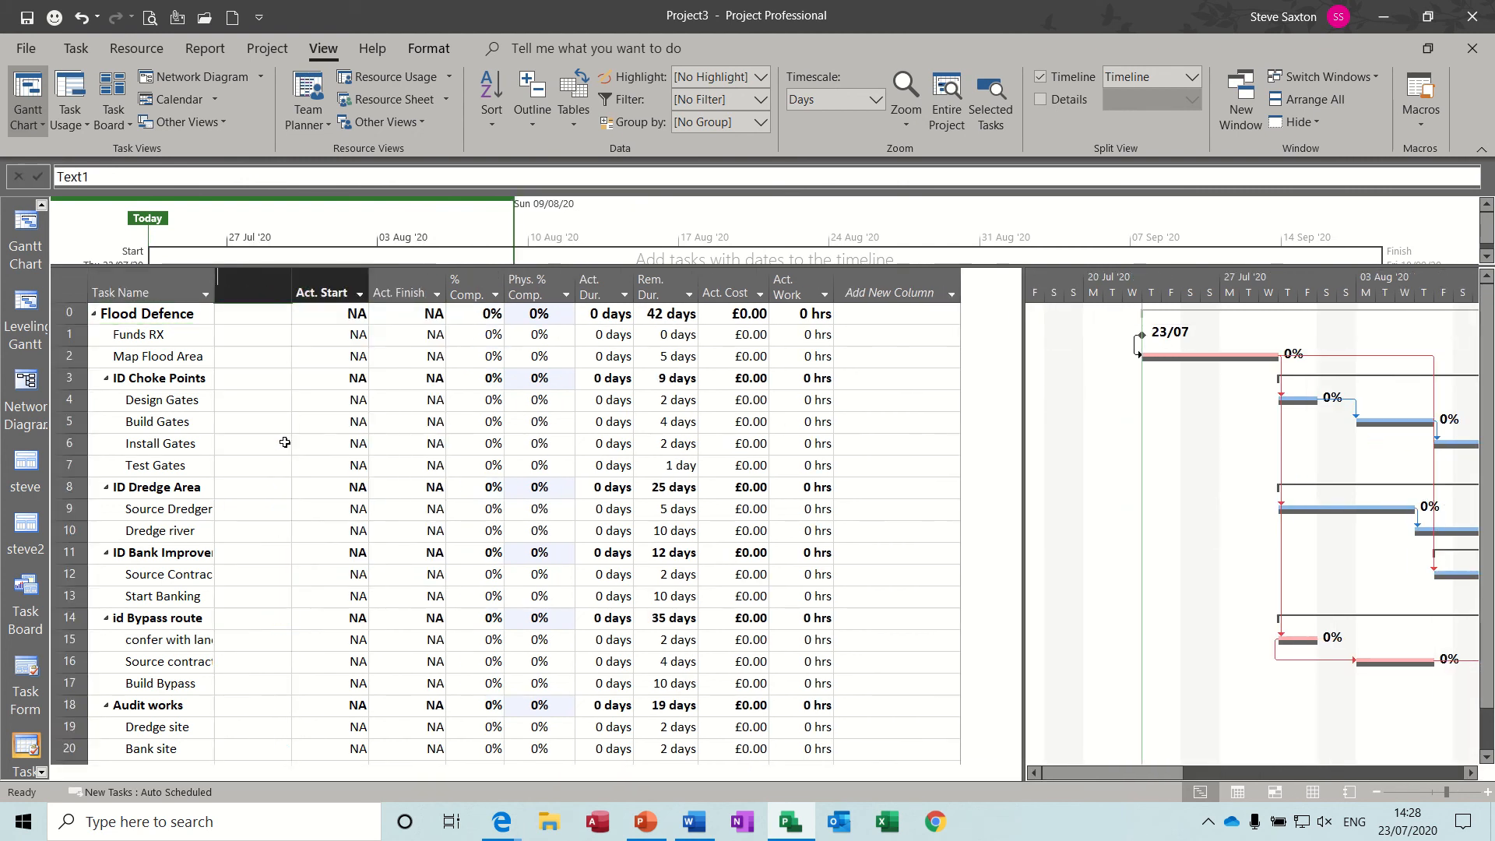
text(baseline Budget Cost)
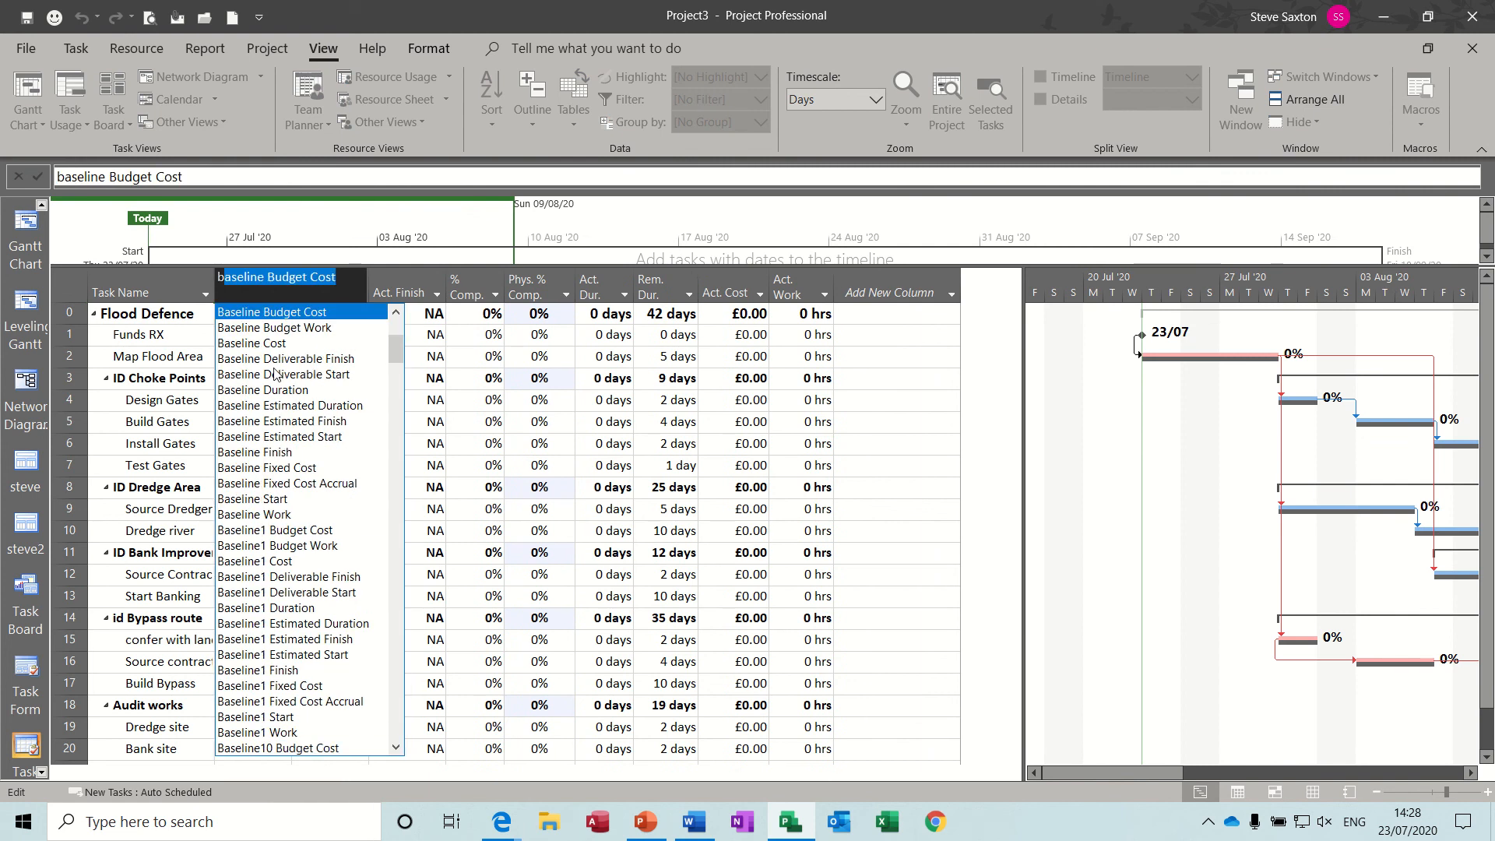
click(267, 499)
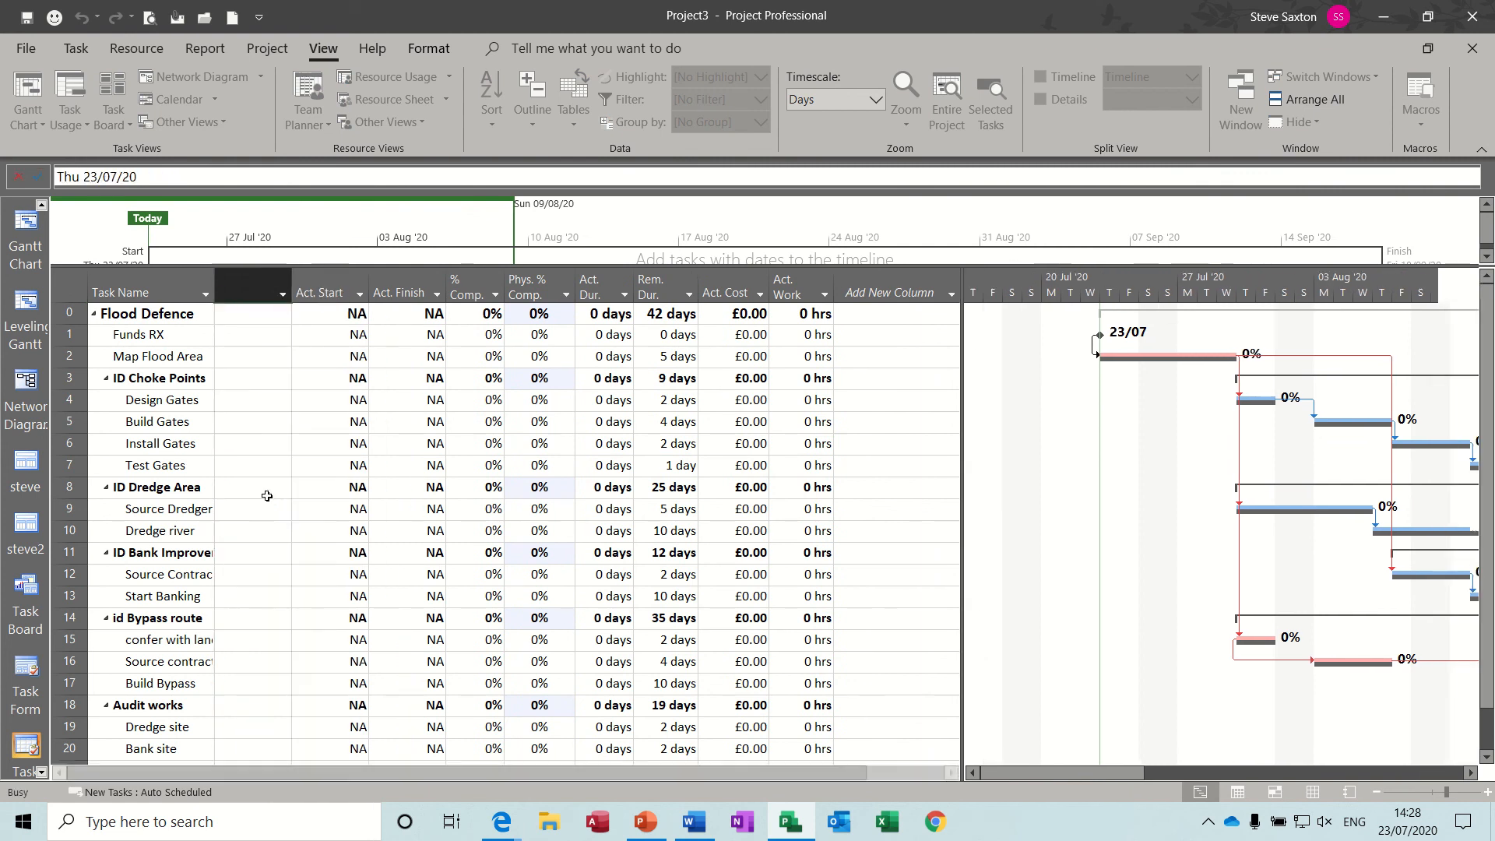
- Insert a Baseline Finish column between the Baseline Start and actual start columns
right_click(312, 283)
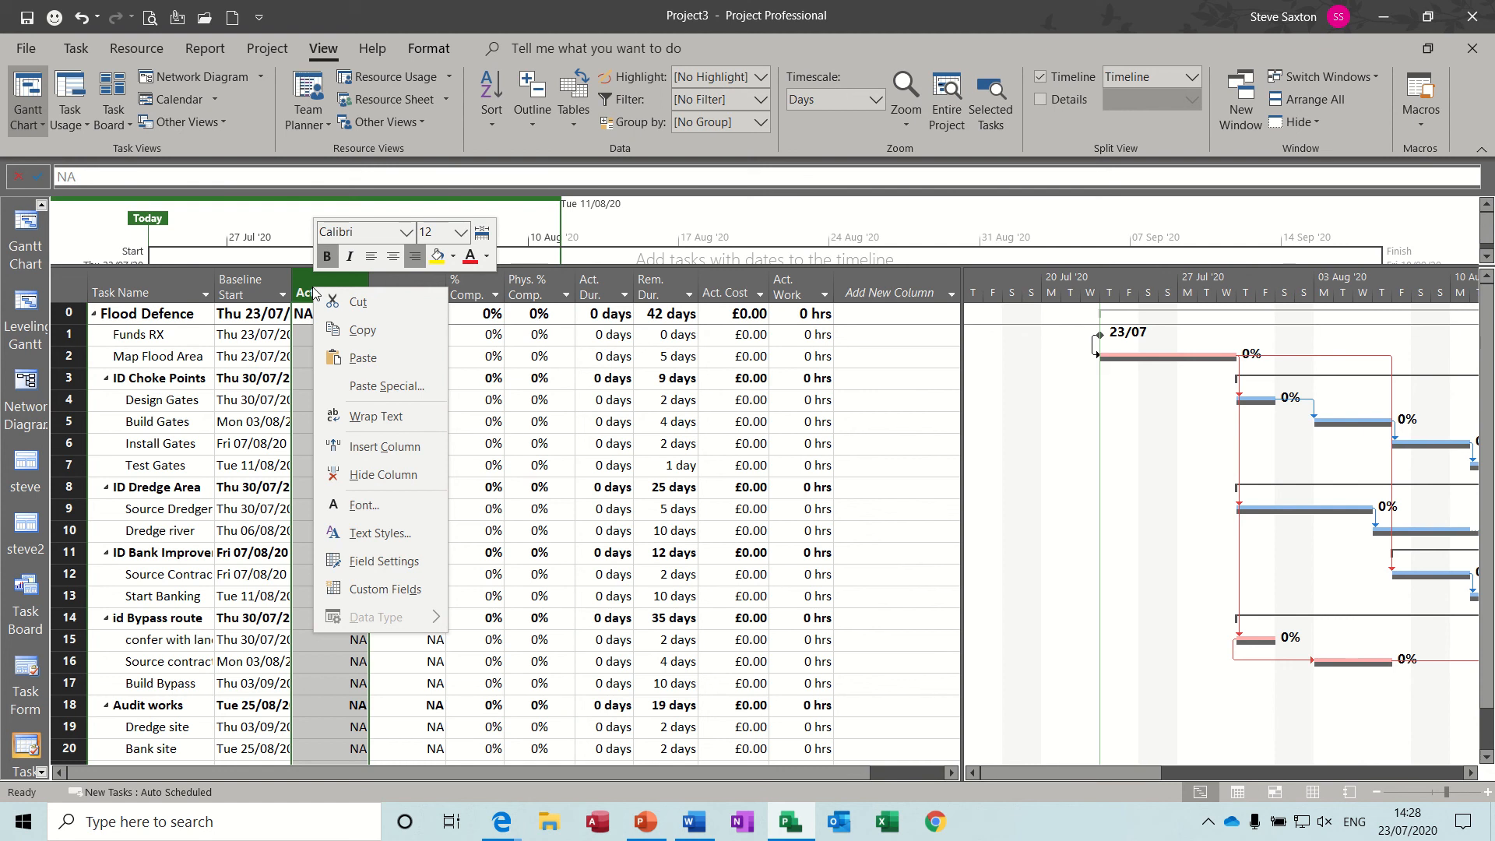
click(365, 446)
text(baseline Budget Cost)
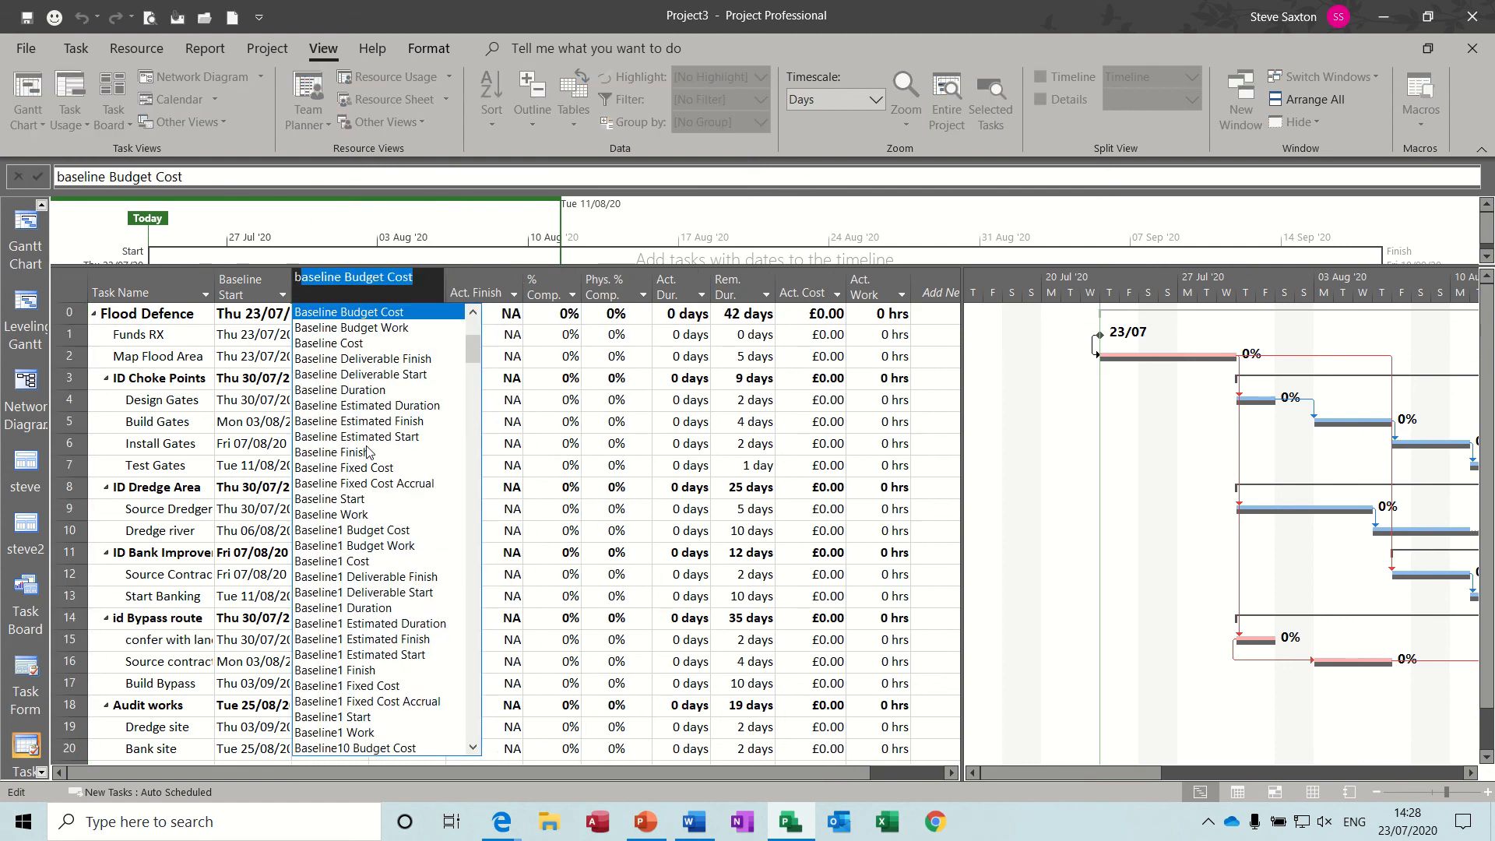
click(367, 452)
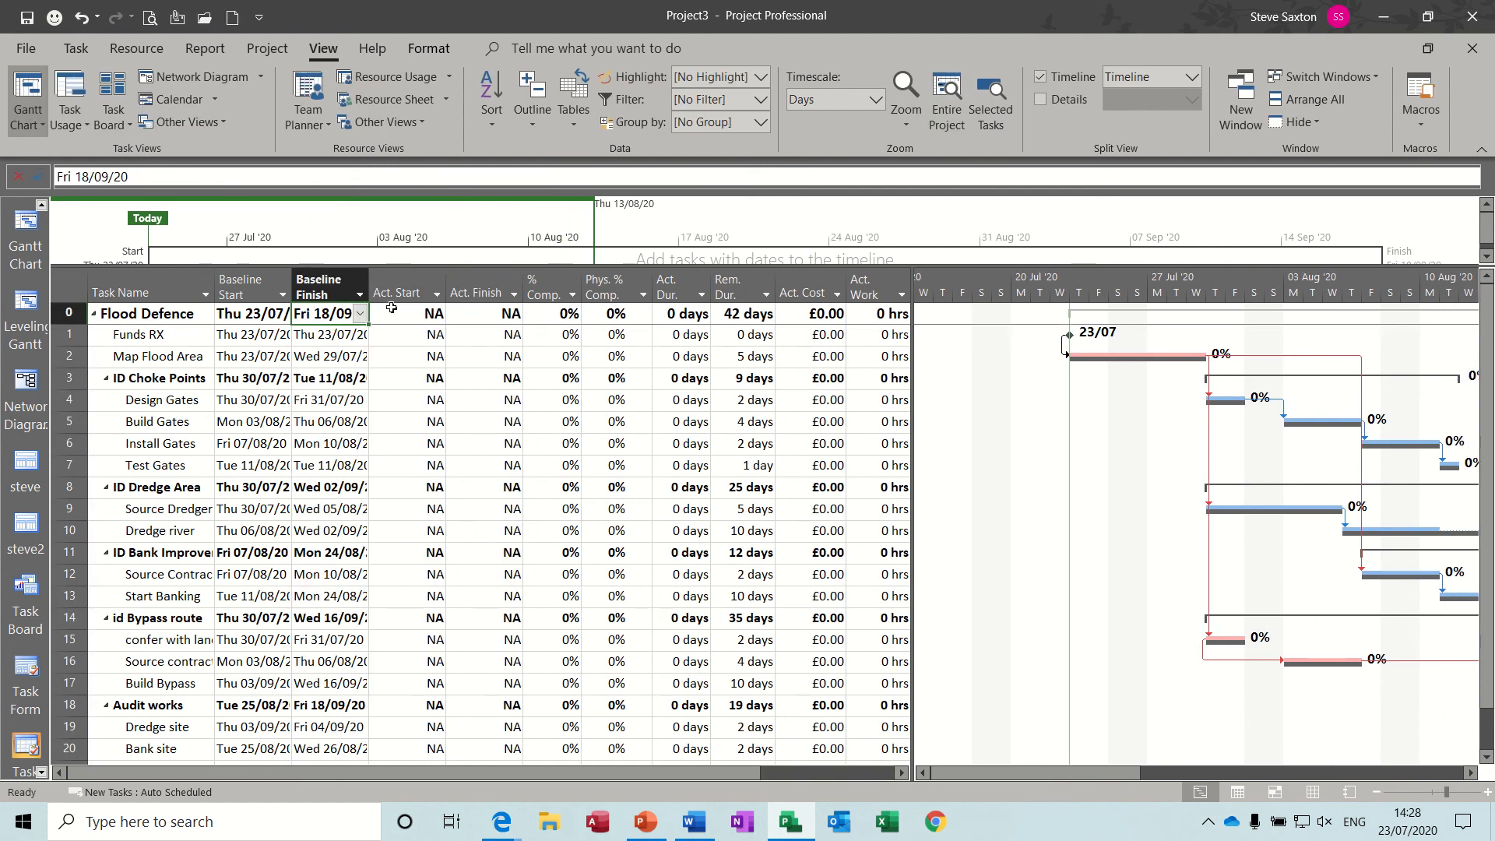
- Insert a Baseline Duration column between the Baseline Finish and actual start columns
right_click(386, 283)
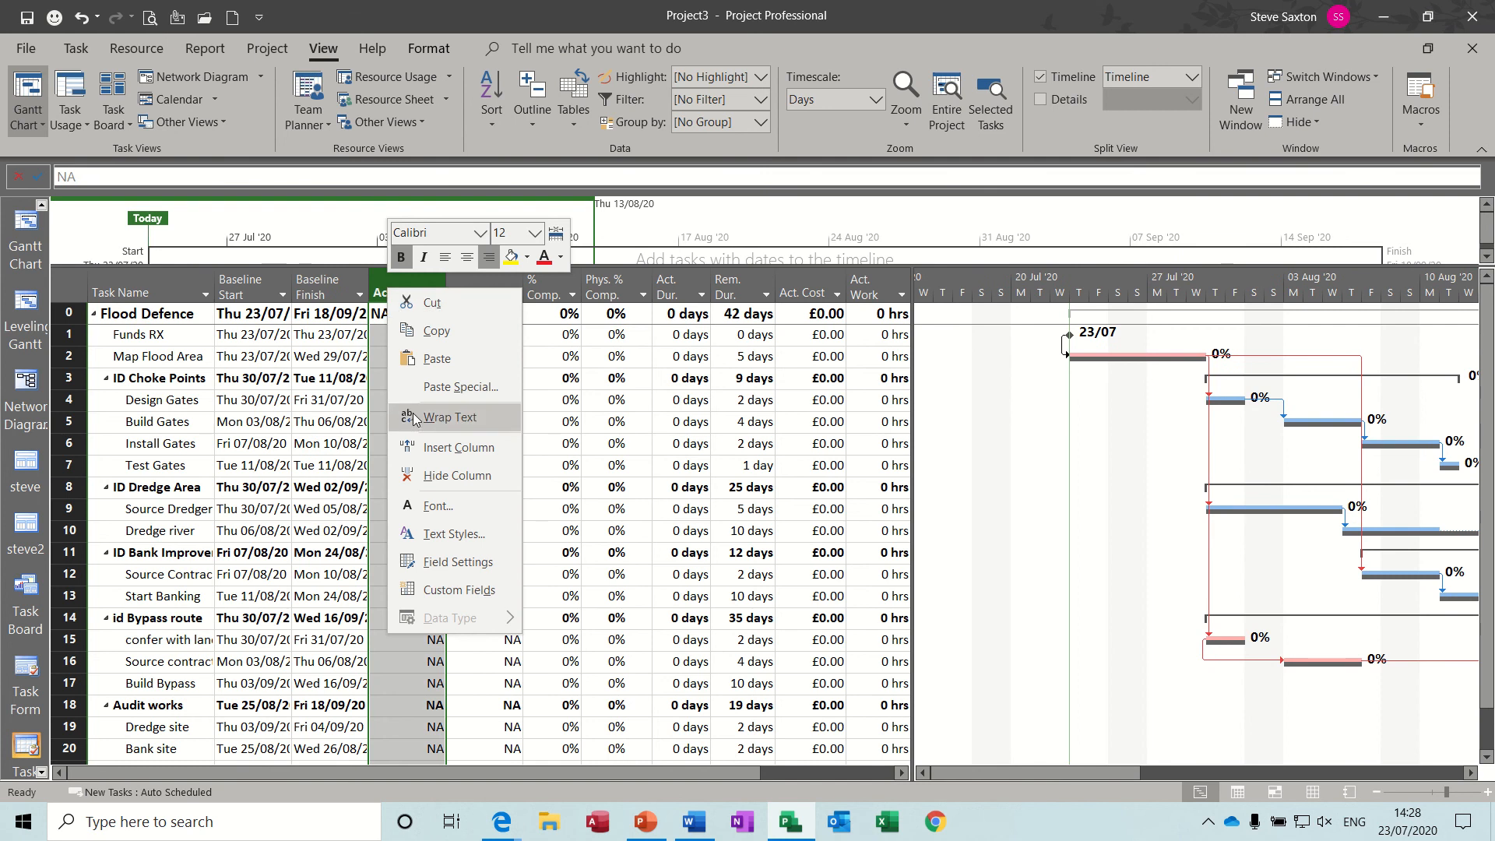
click(412, 448)
text(baseline Budget Cost)
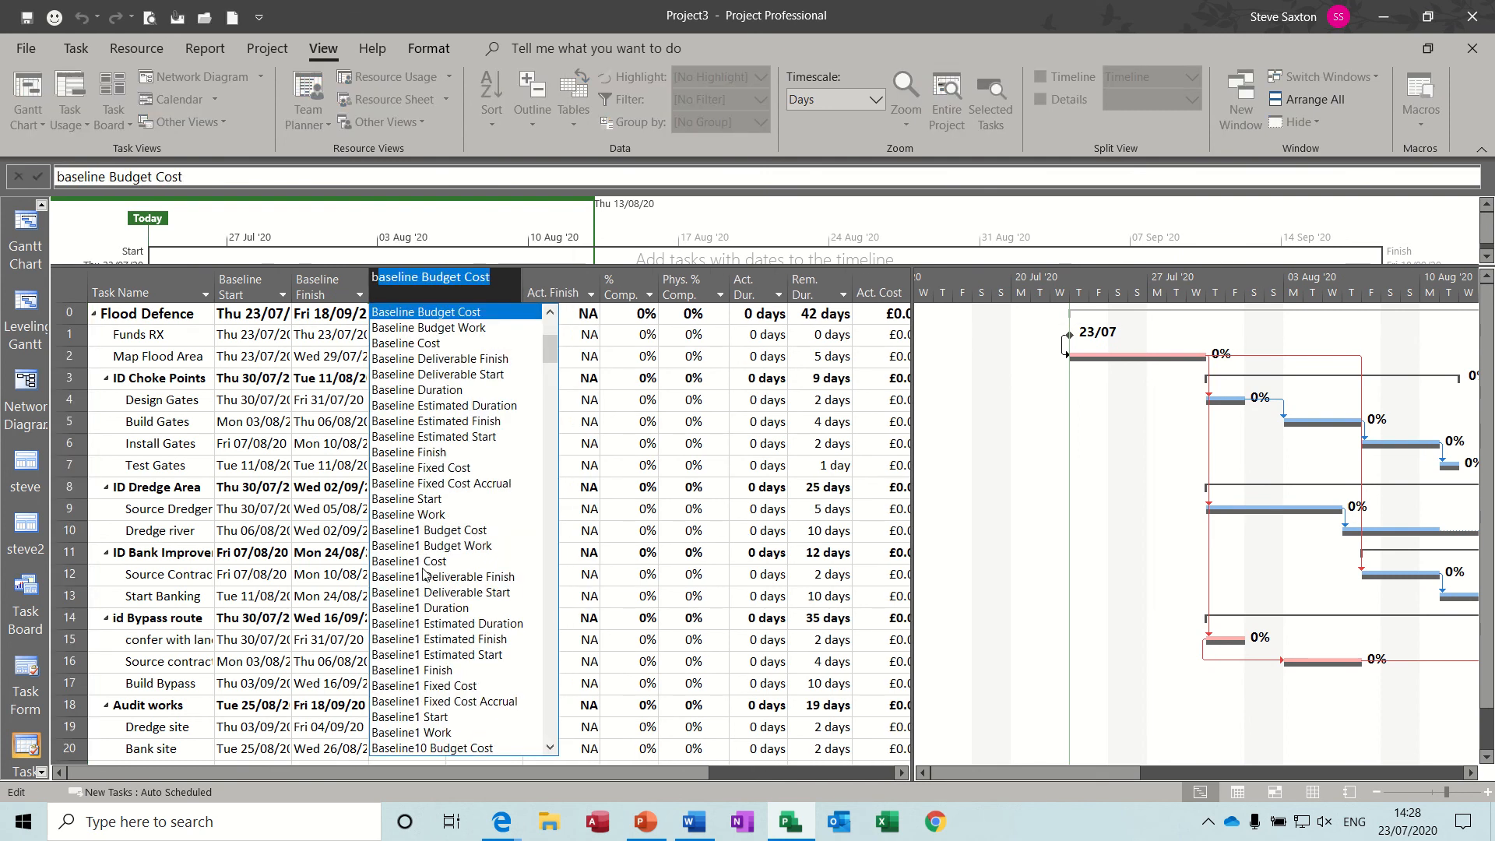
click(419, 390)
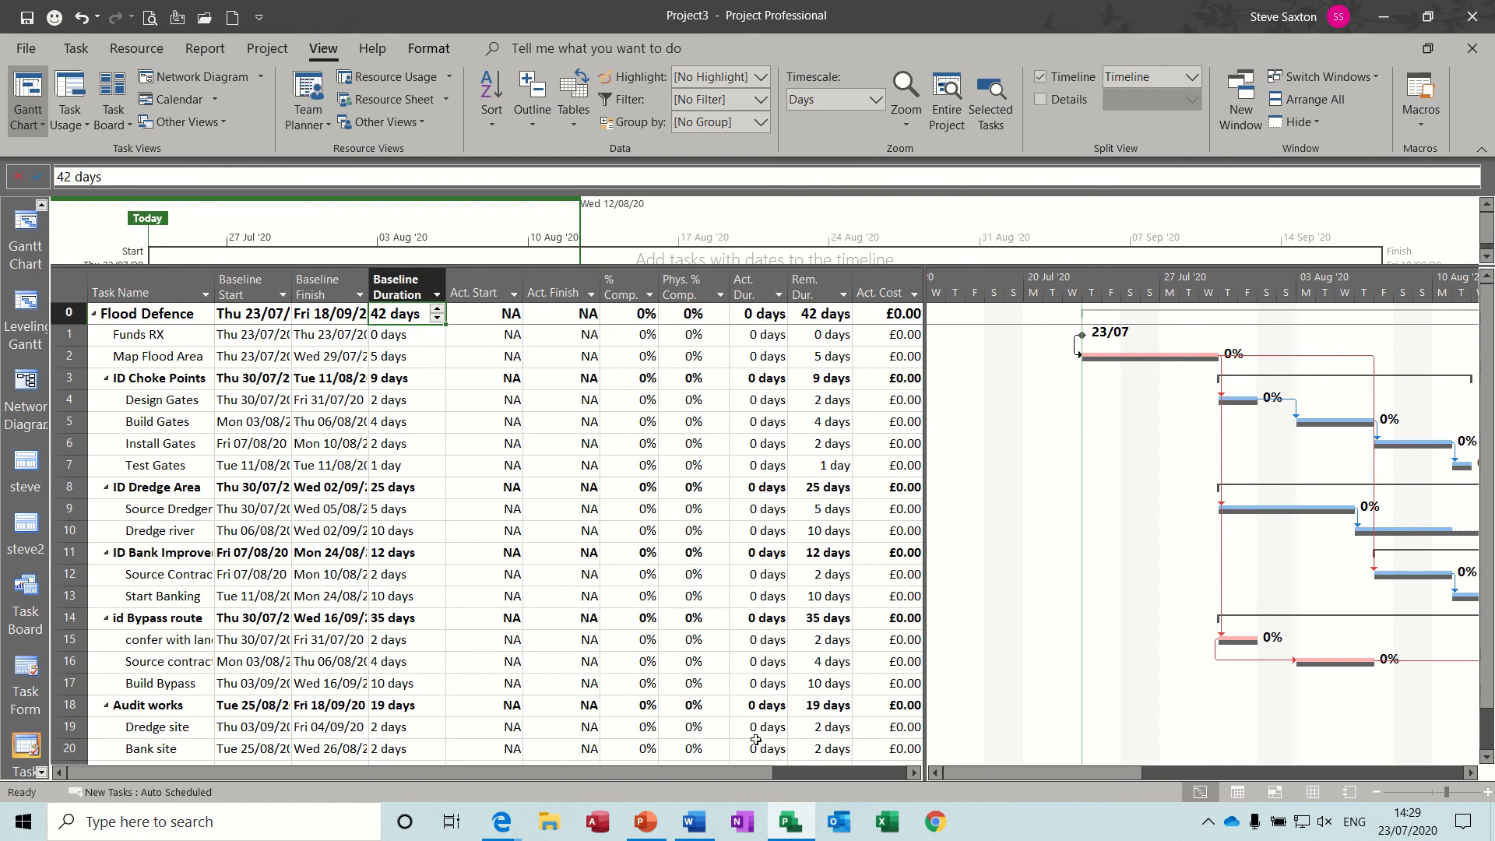
- Set the percent complete of the Funds RX task to 100%
drag(760, 769, 811, 773)
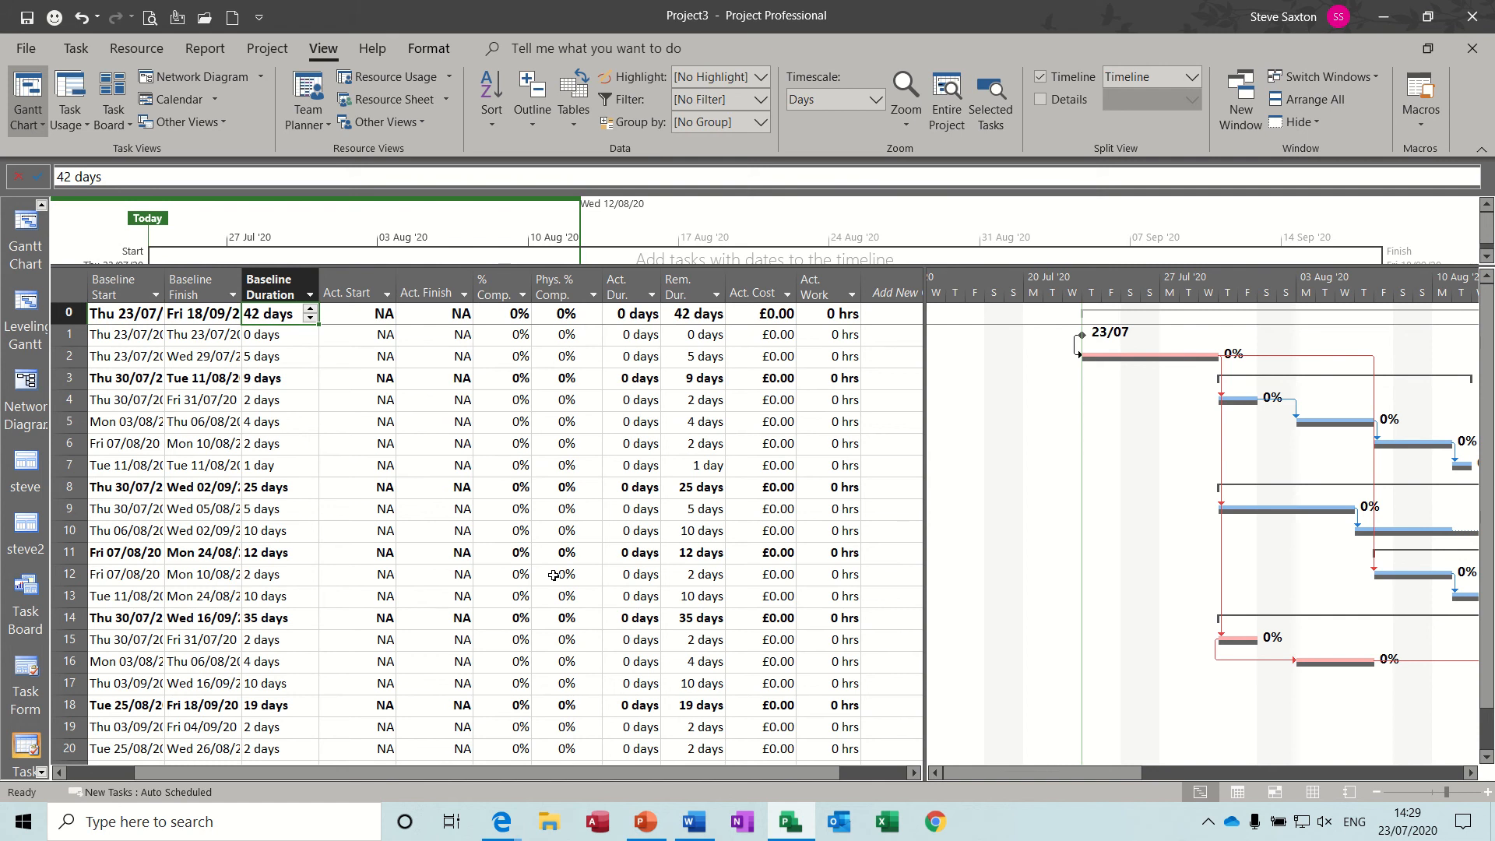
click(494, 334)
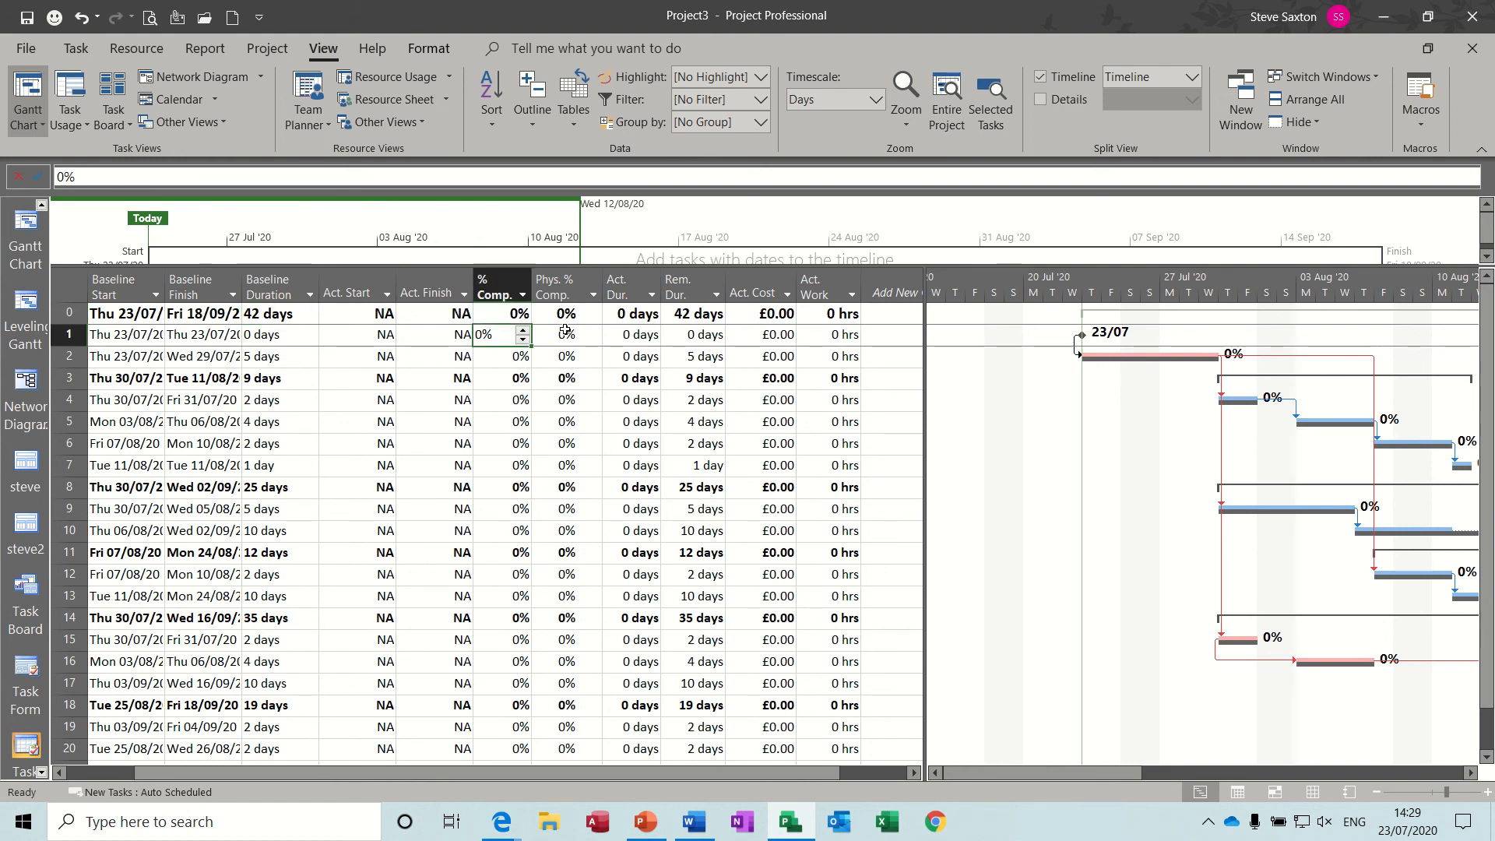
click(524, 332)
click(524, 331)
click(524, 332)
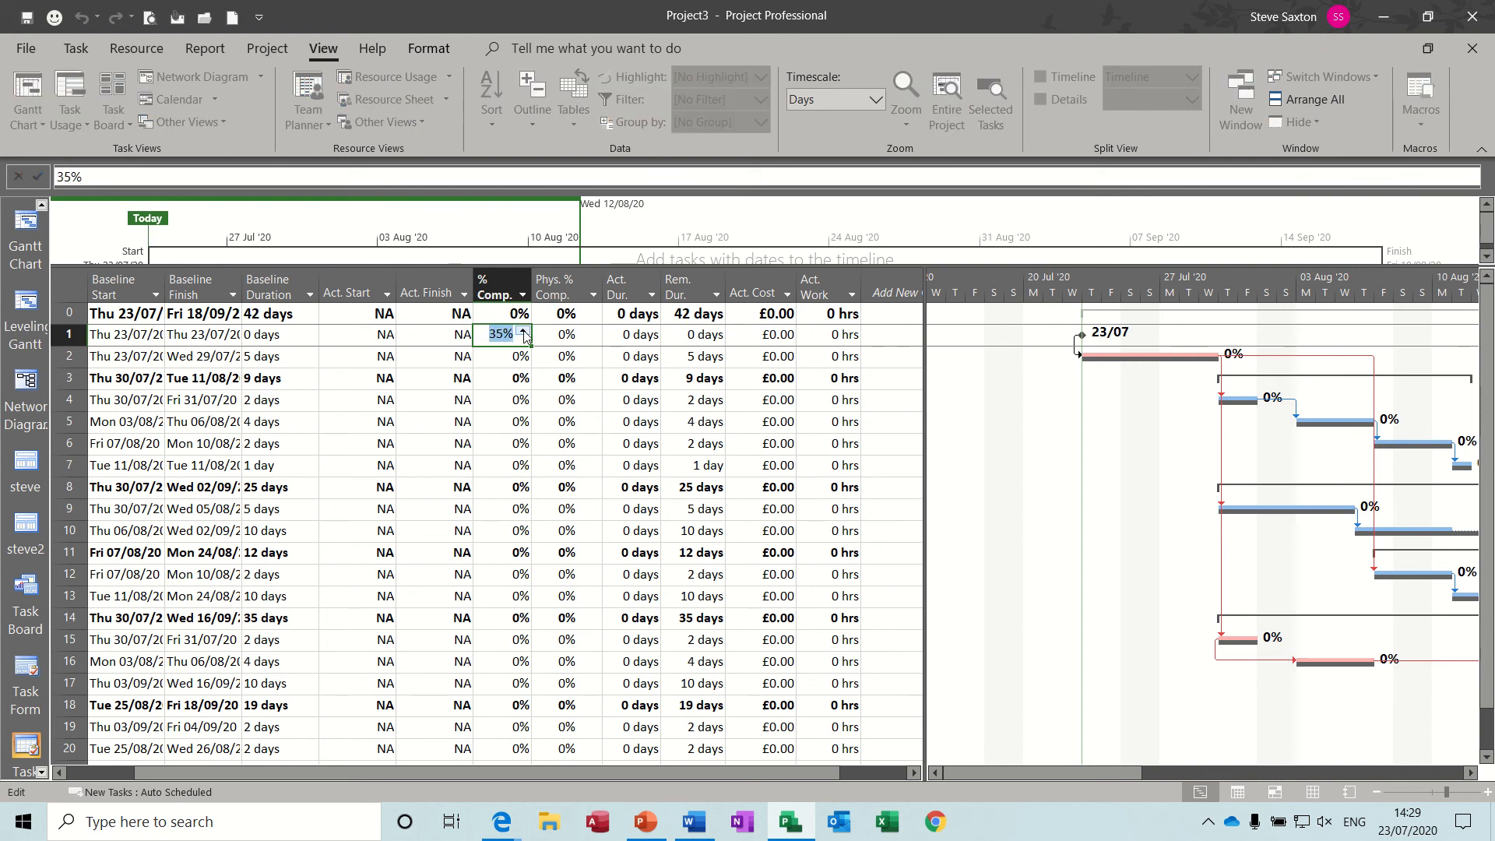
click(524, 332)
click(523, 331)
click(524, 332)
click(524, 331)
click(524, 332)
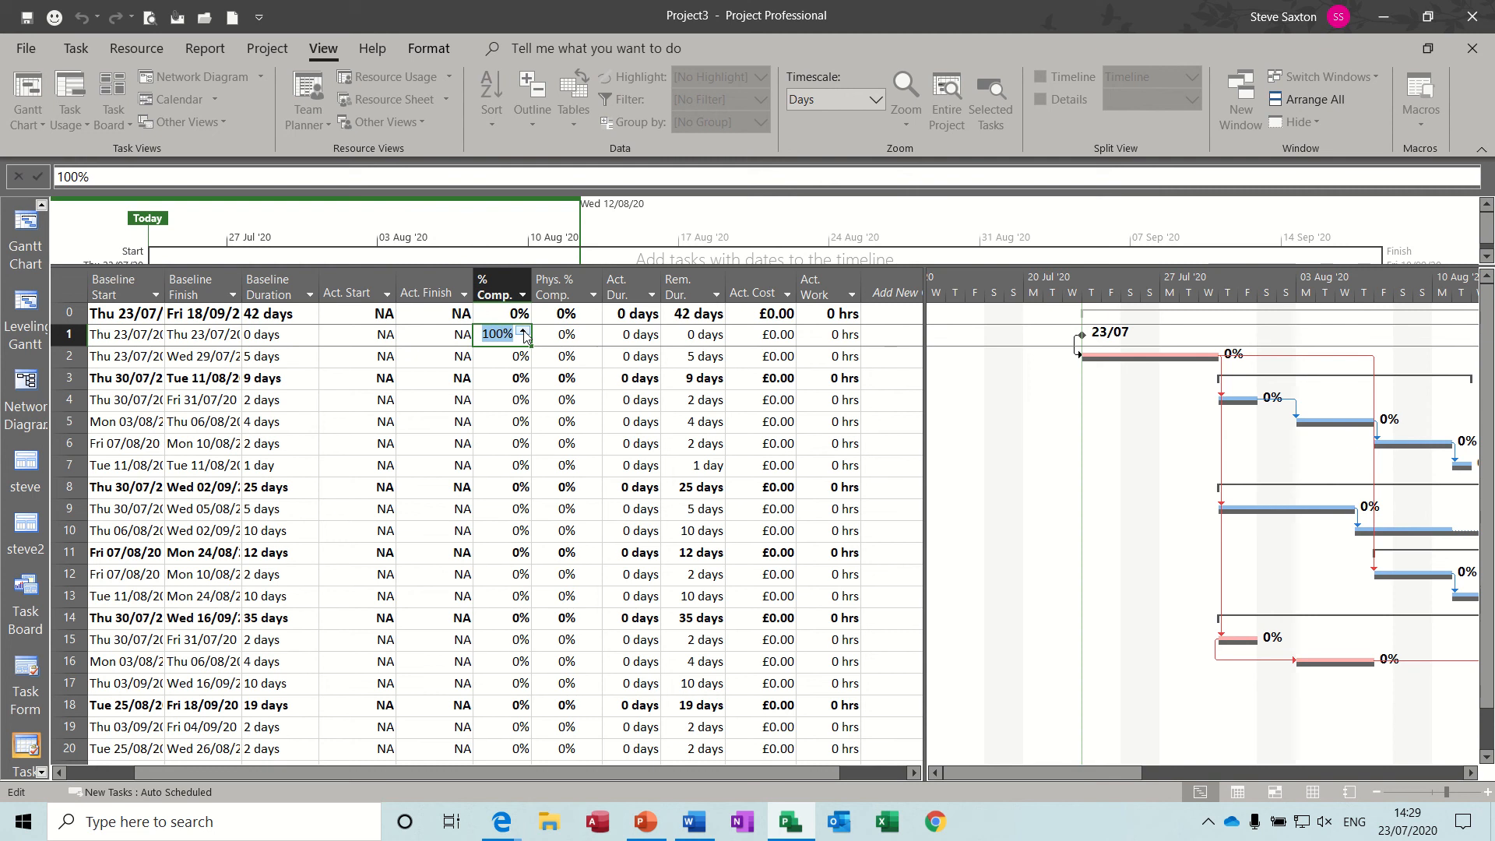
click(493, 358)
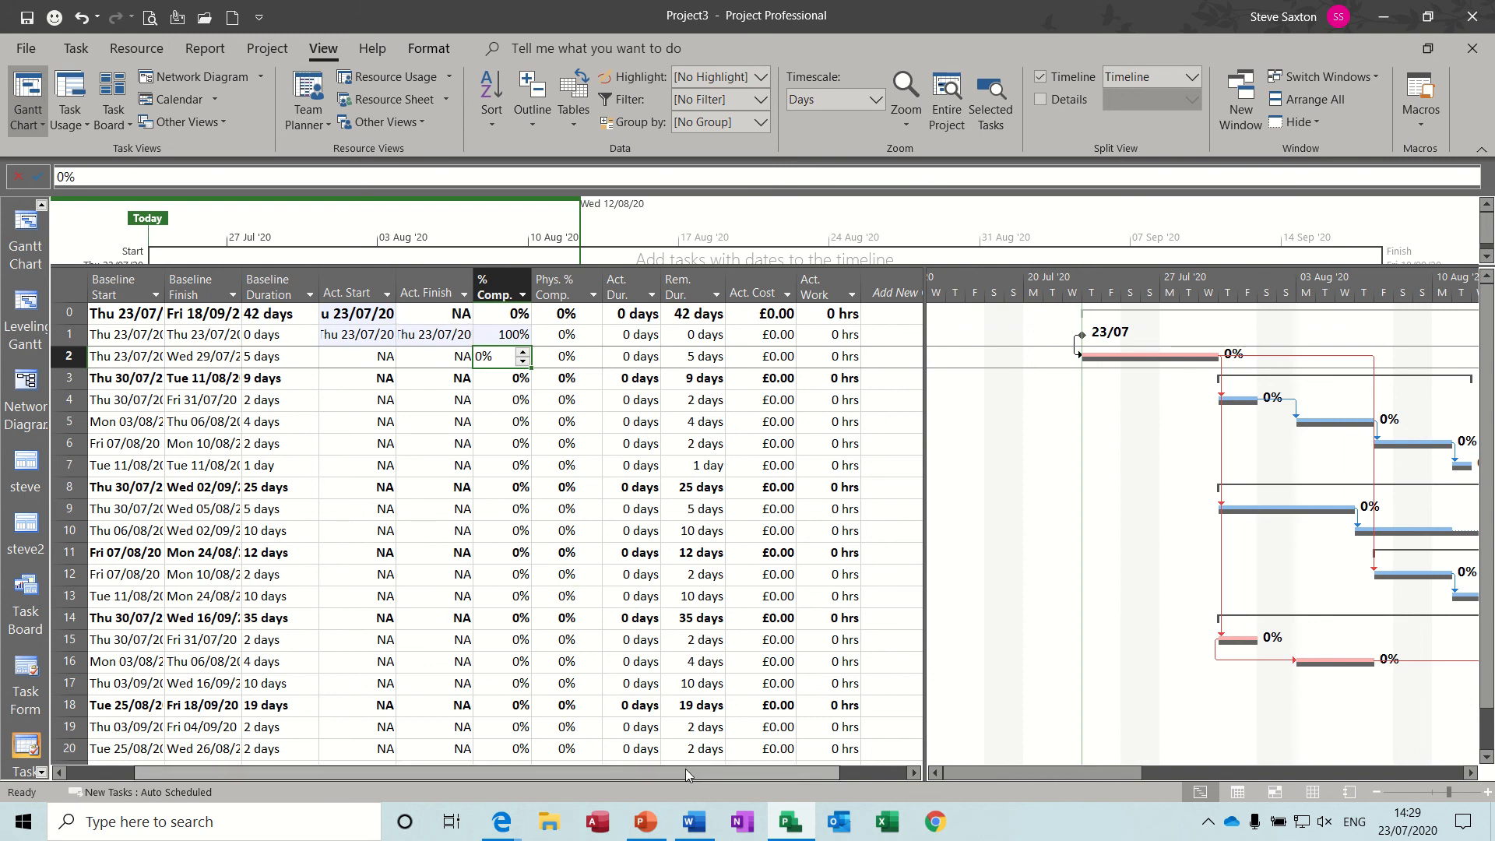
- Widen the table area and remove the physical percent complete column from the tracking table
drag(702, 773, 632, 773)
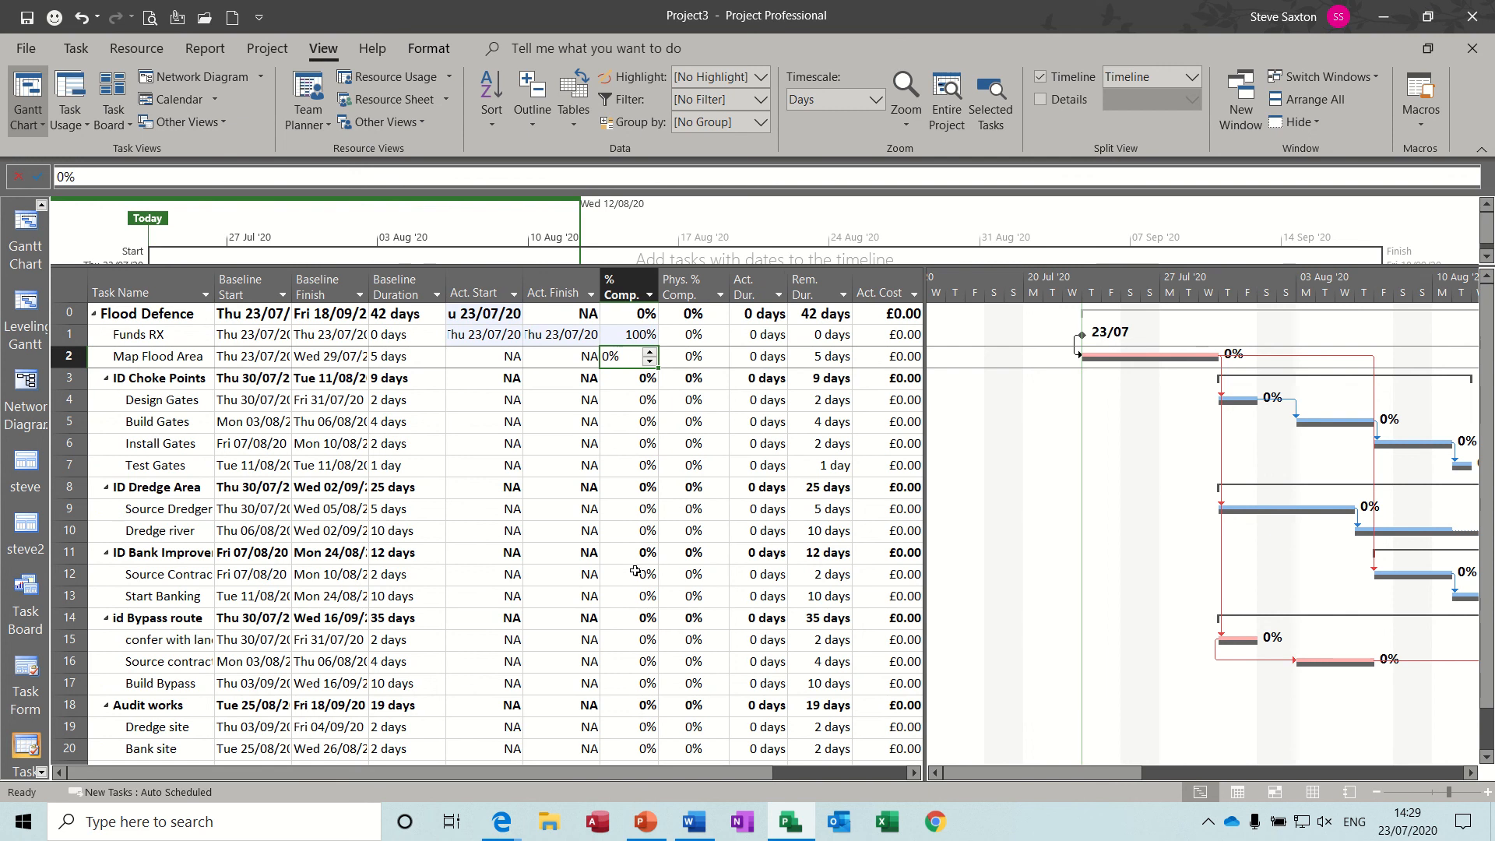
drag(924, 477, 1066, 477)
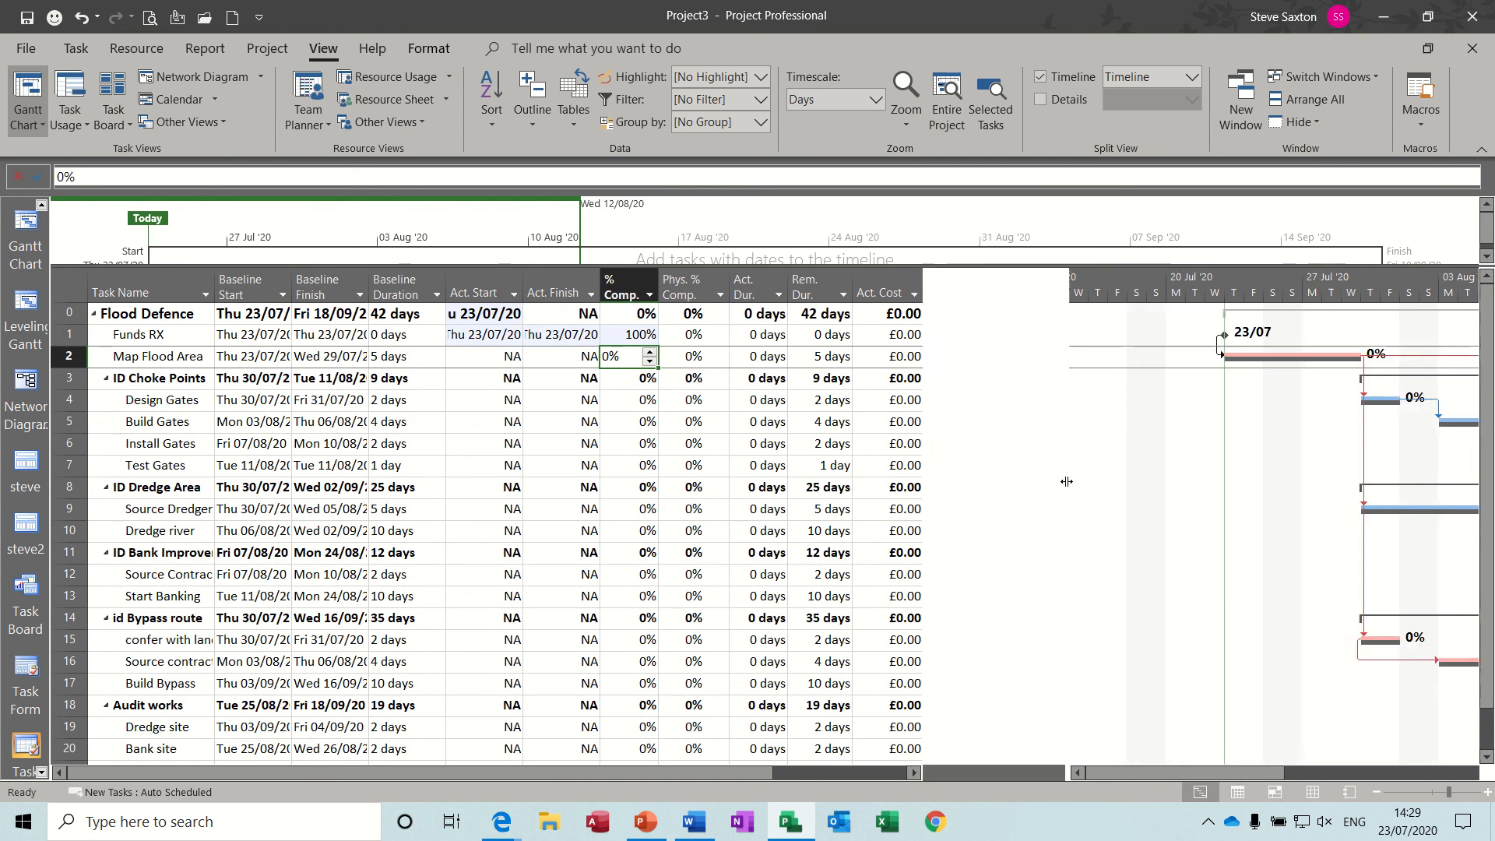
click(683, 287)
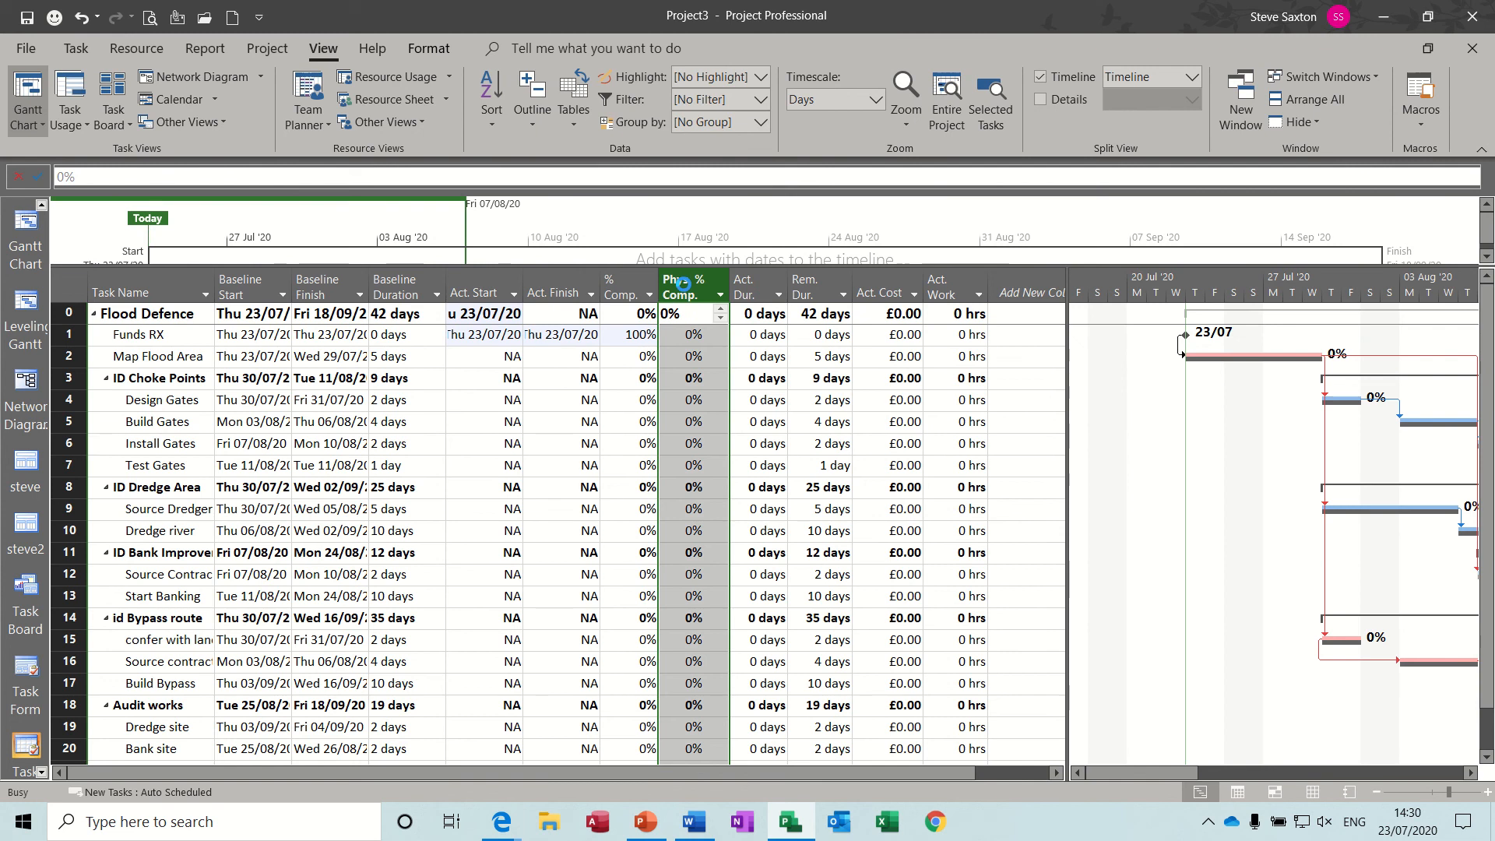
key(Delete)
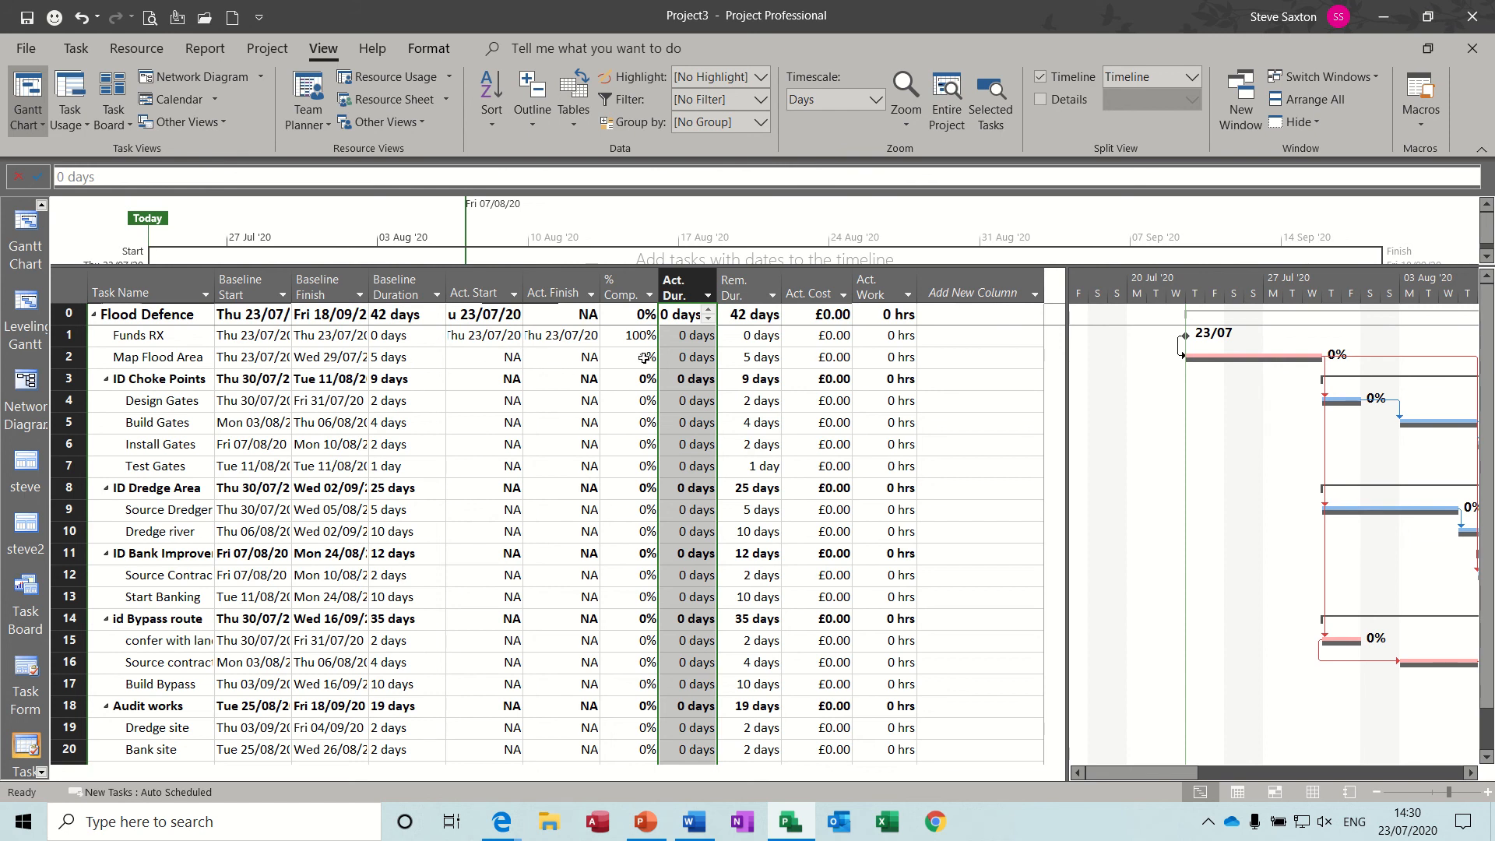
- Set the actual duration of Map Flood Area to 10 days and continue, allowing the scheduling conflict
click(696, 356)
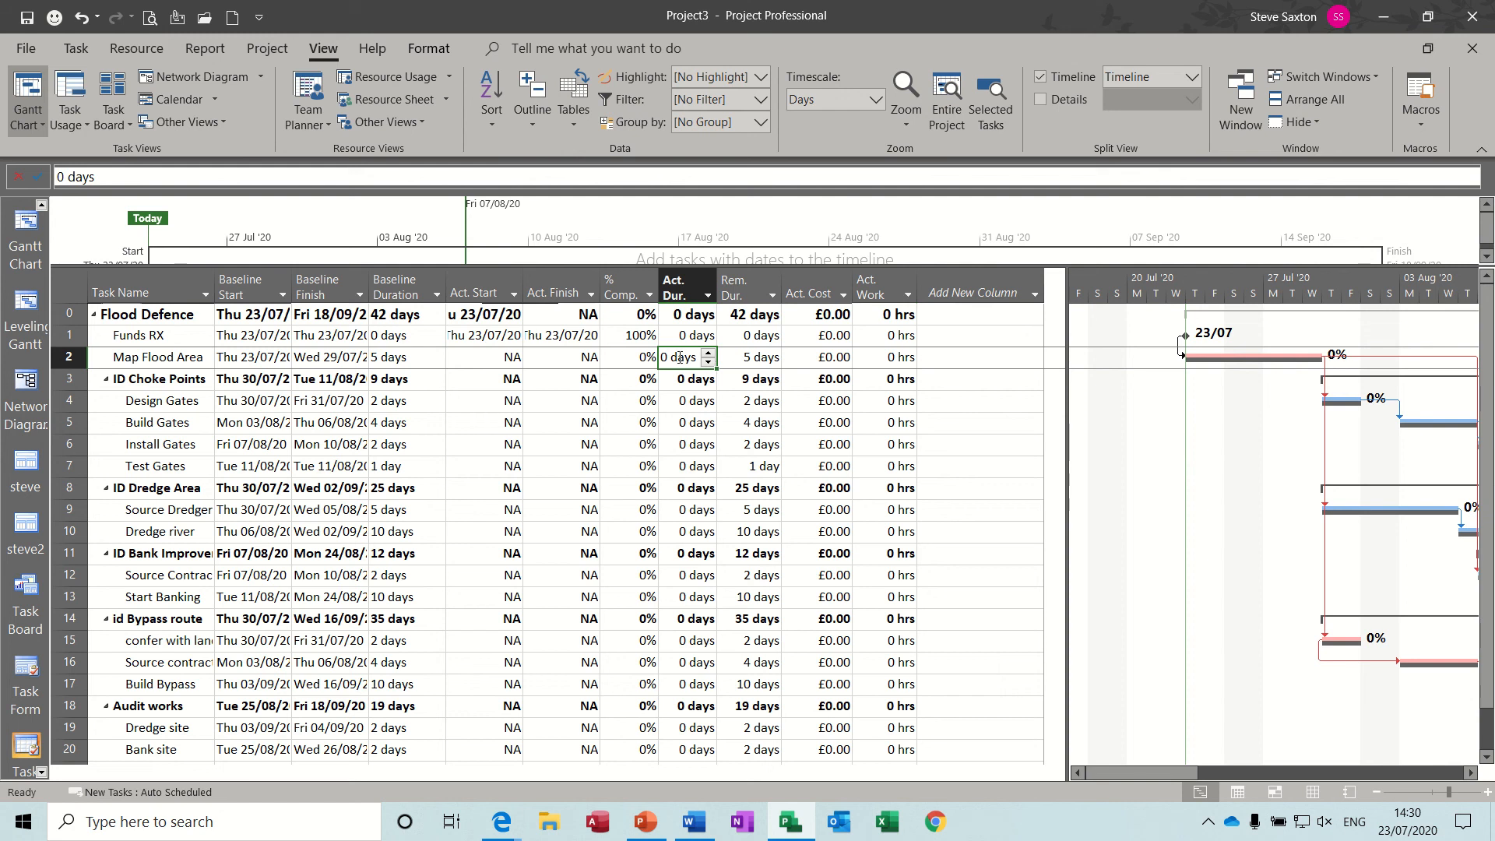
text(10)
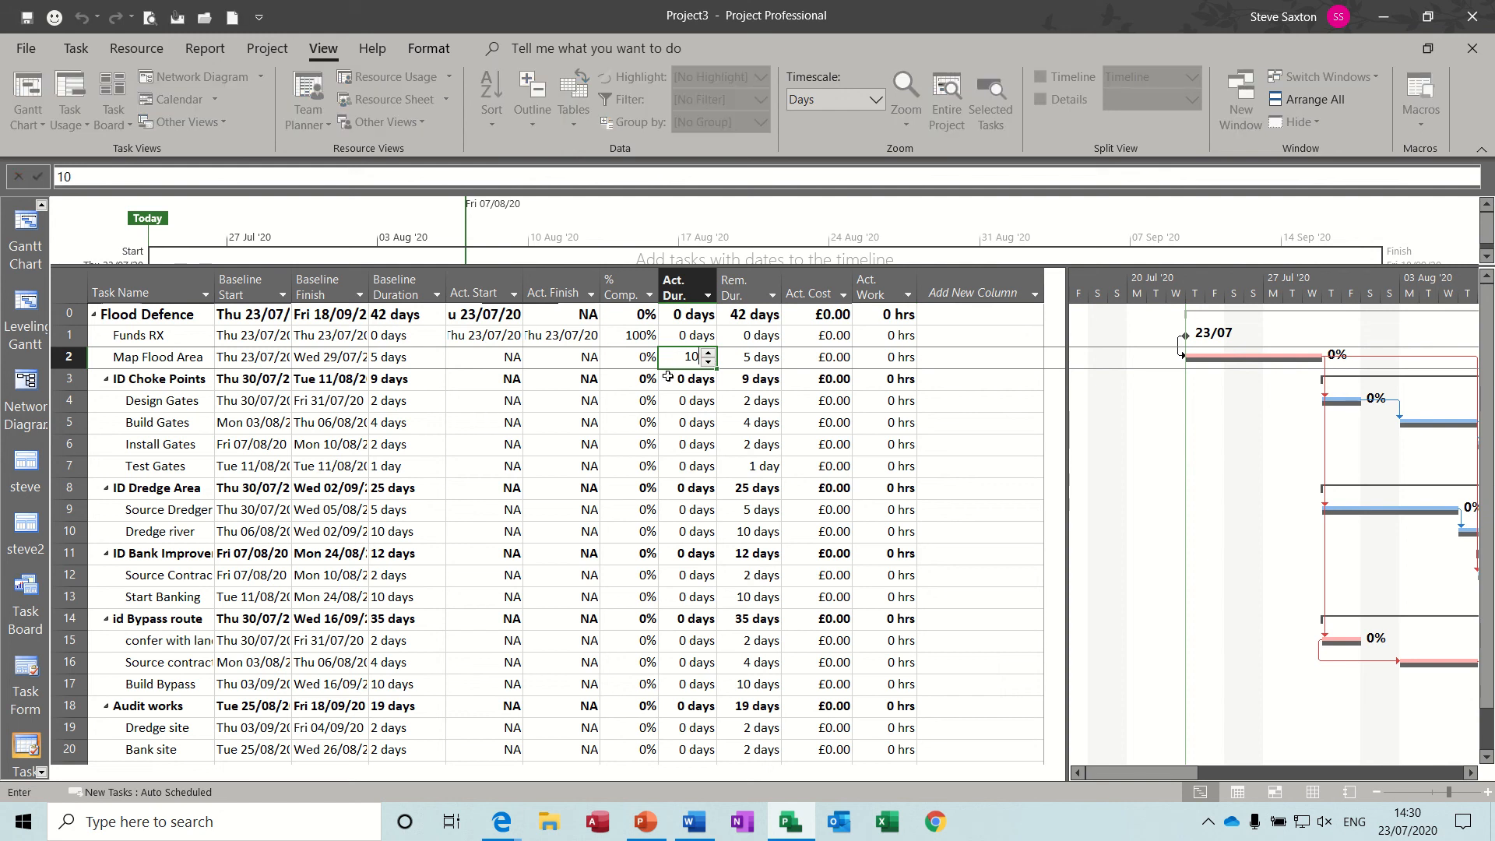
click(674, 400)
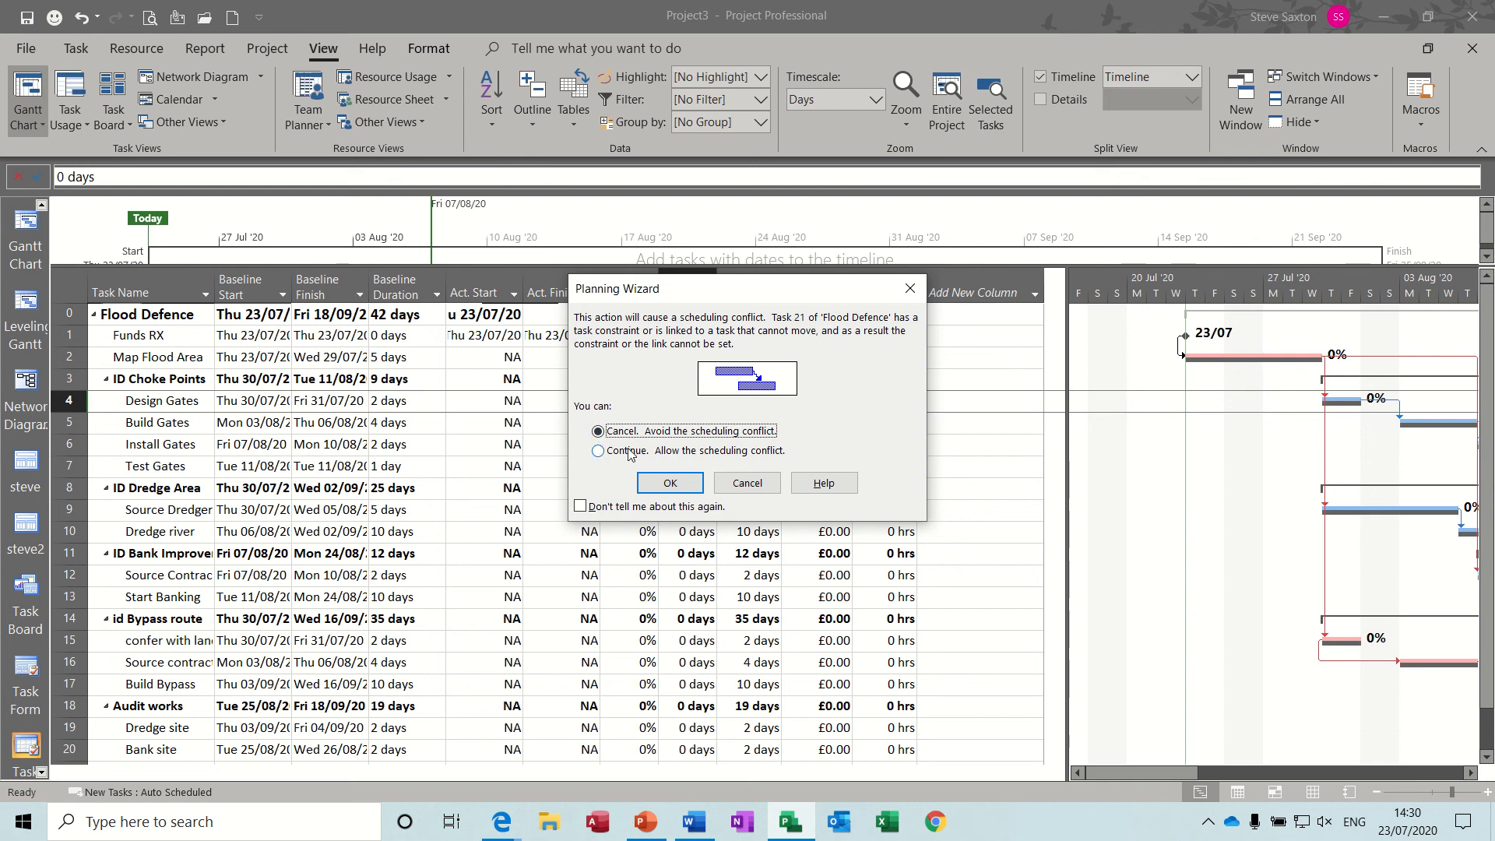
click(599, 451)
click(668, 484)
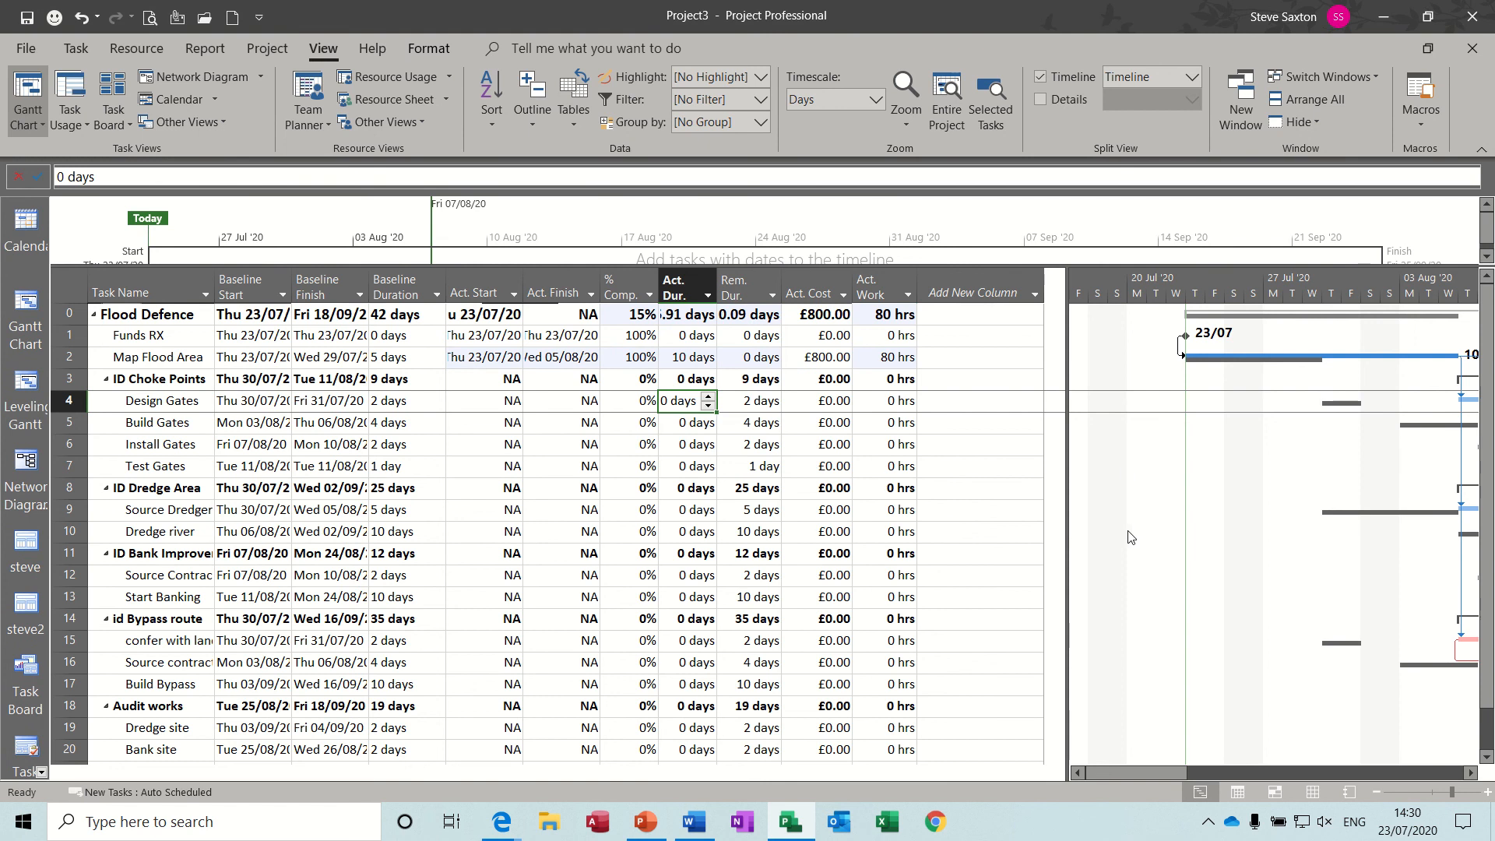
- Change the Commission milestone's constraint type to As Soon As Possible and clear its constraint date
drag(1116, 770, 1324, 758)
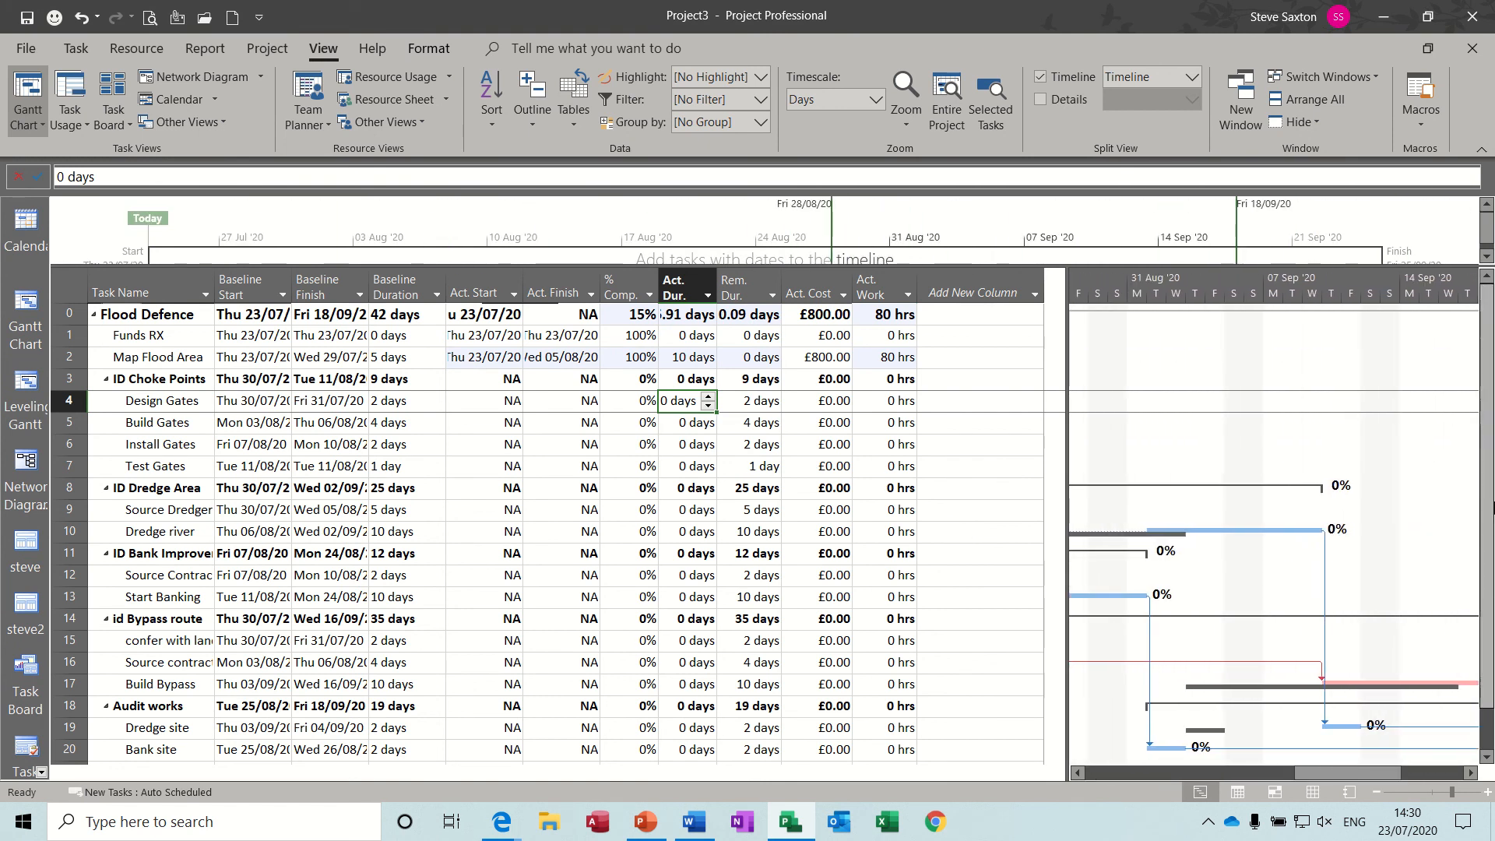
scroll(1491, 628, down, 1)
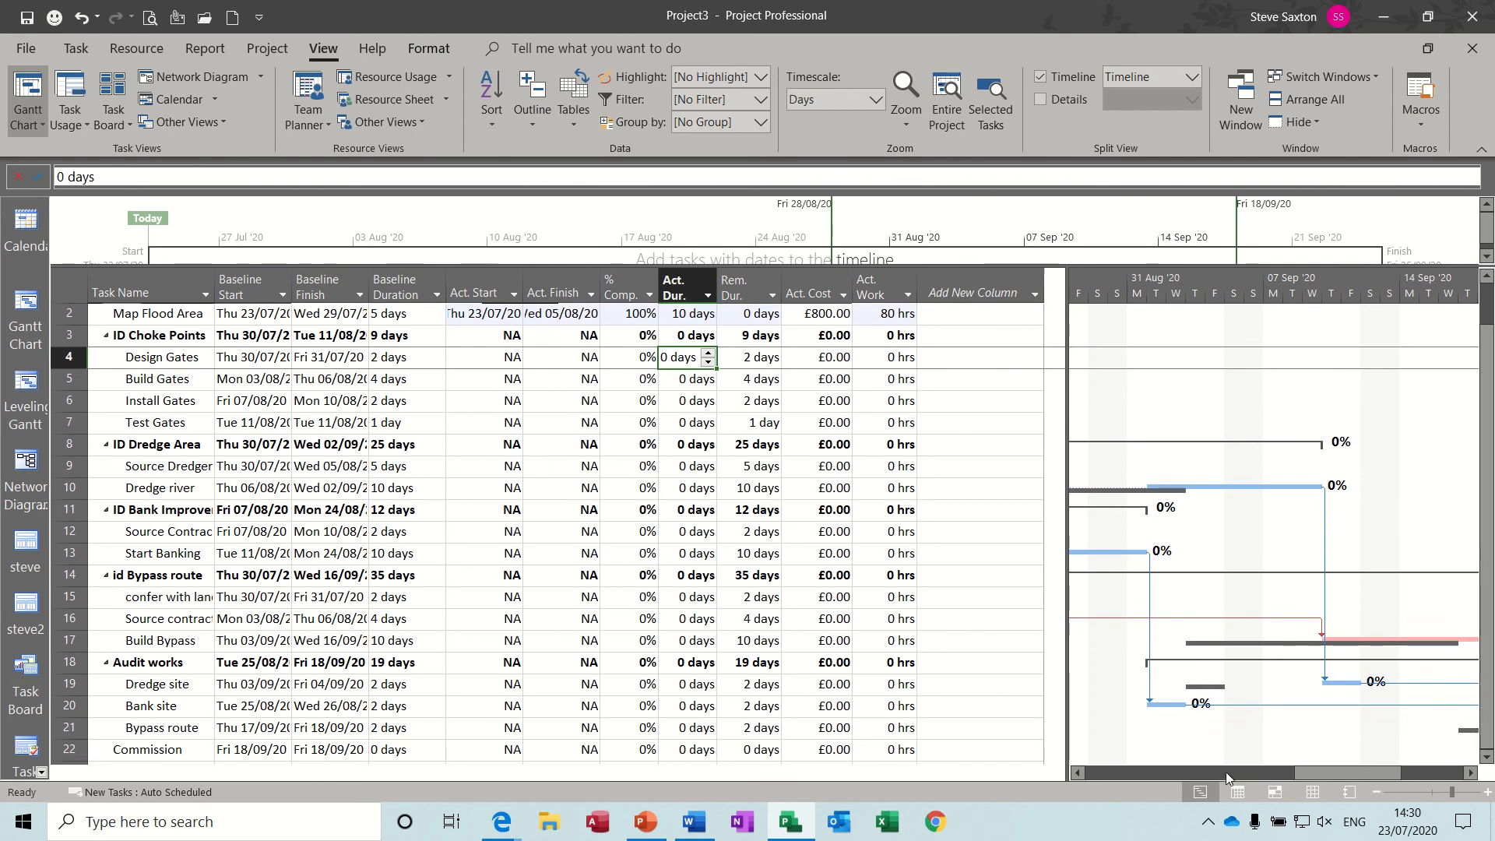
drag(1325, 769, 1403, 768)
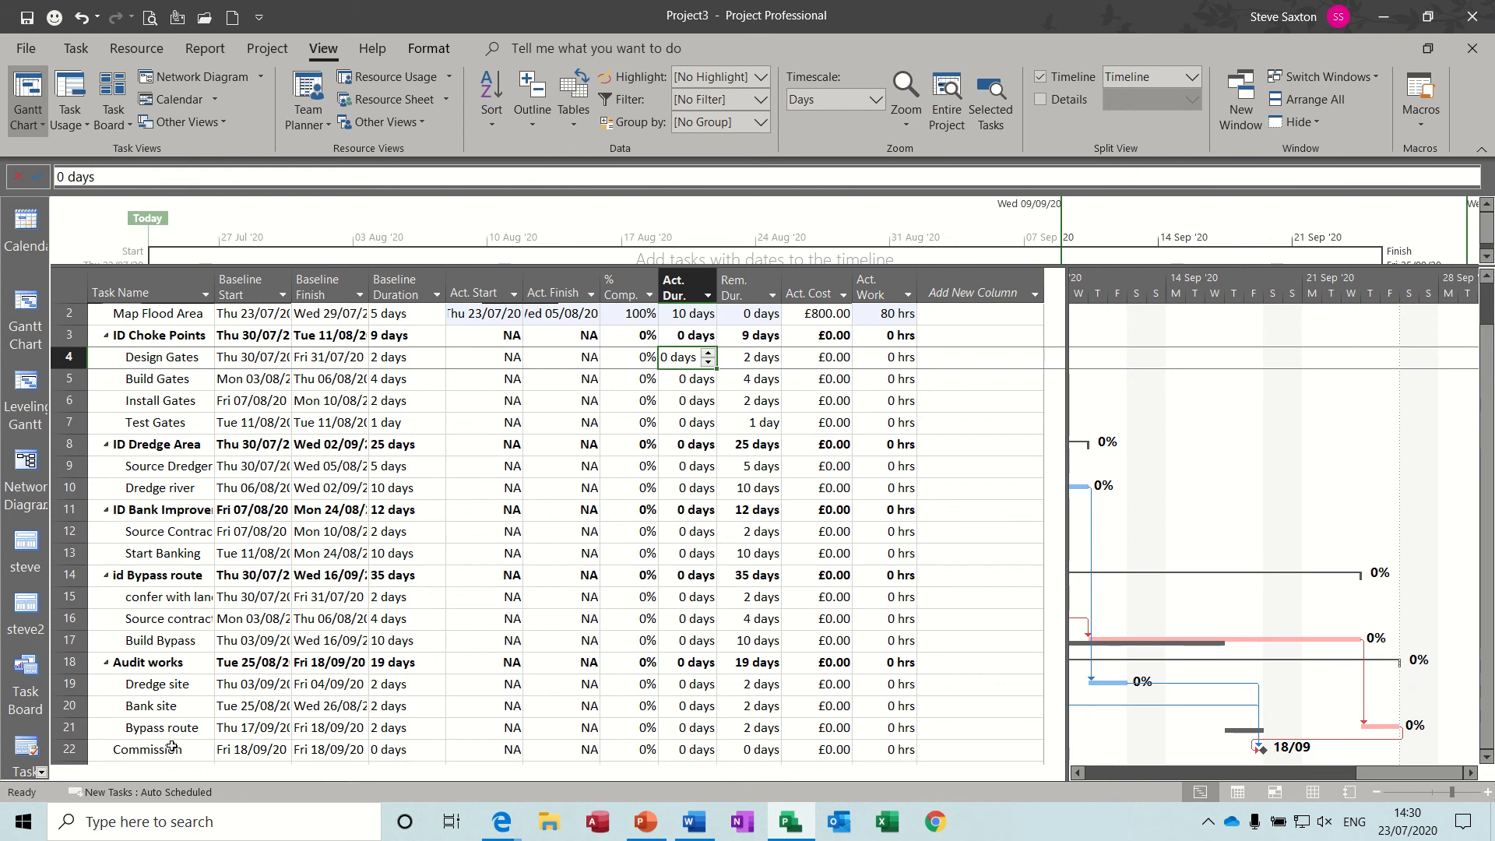
double_click(172, 748)
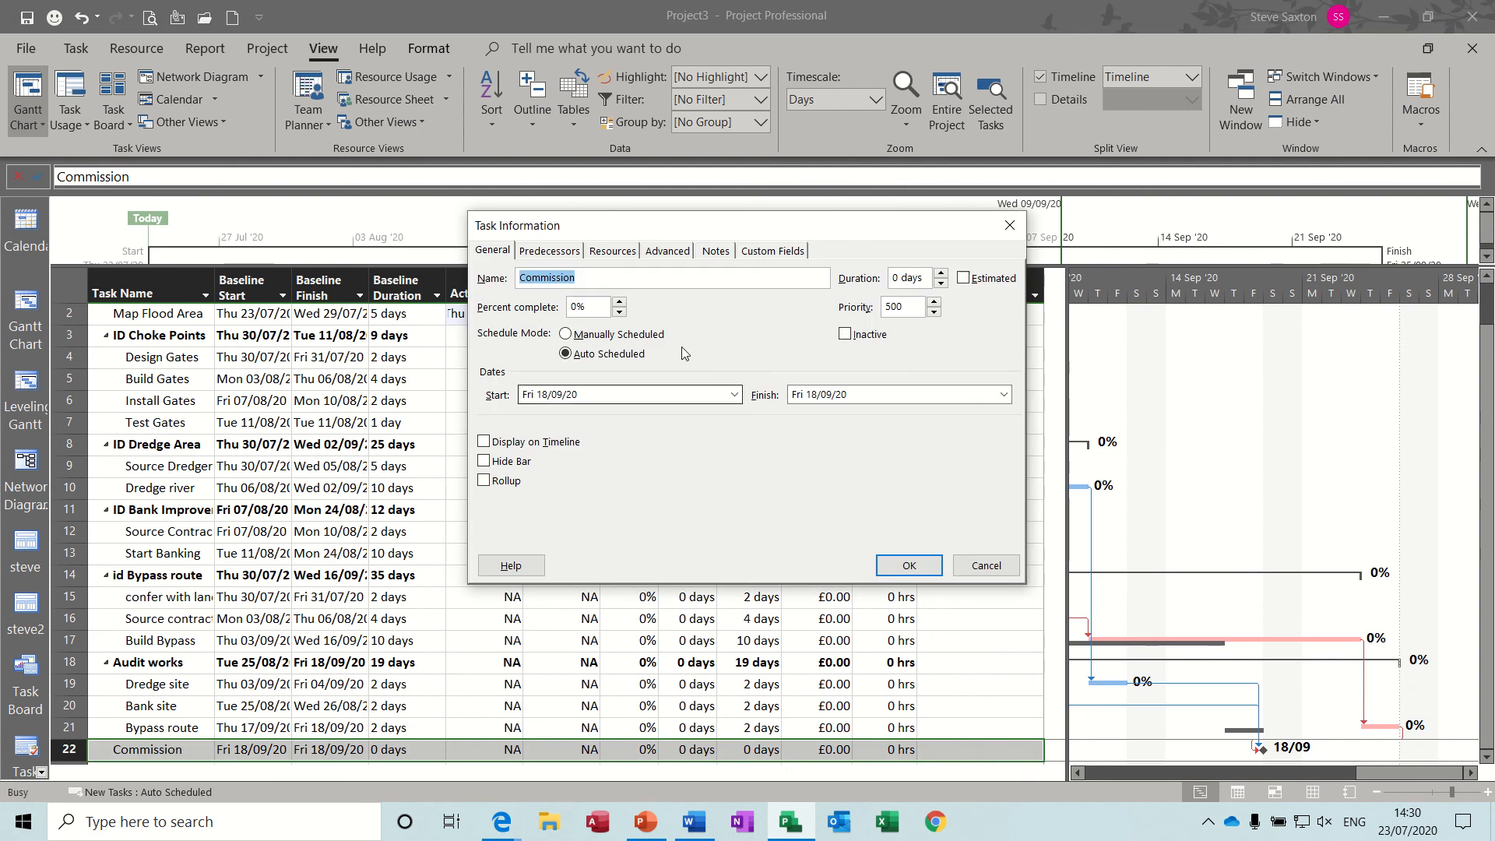
click(667, 250)
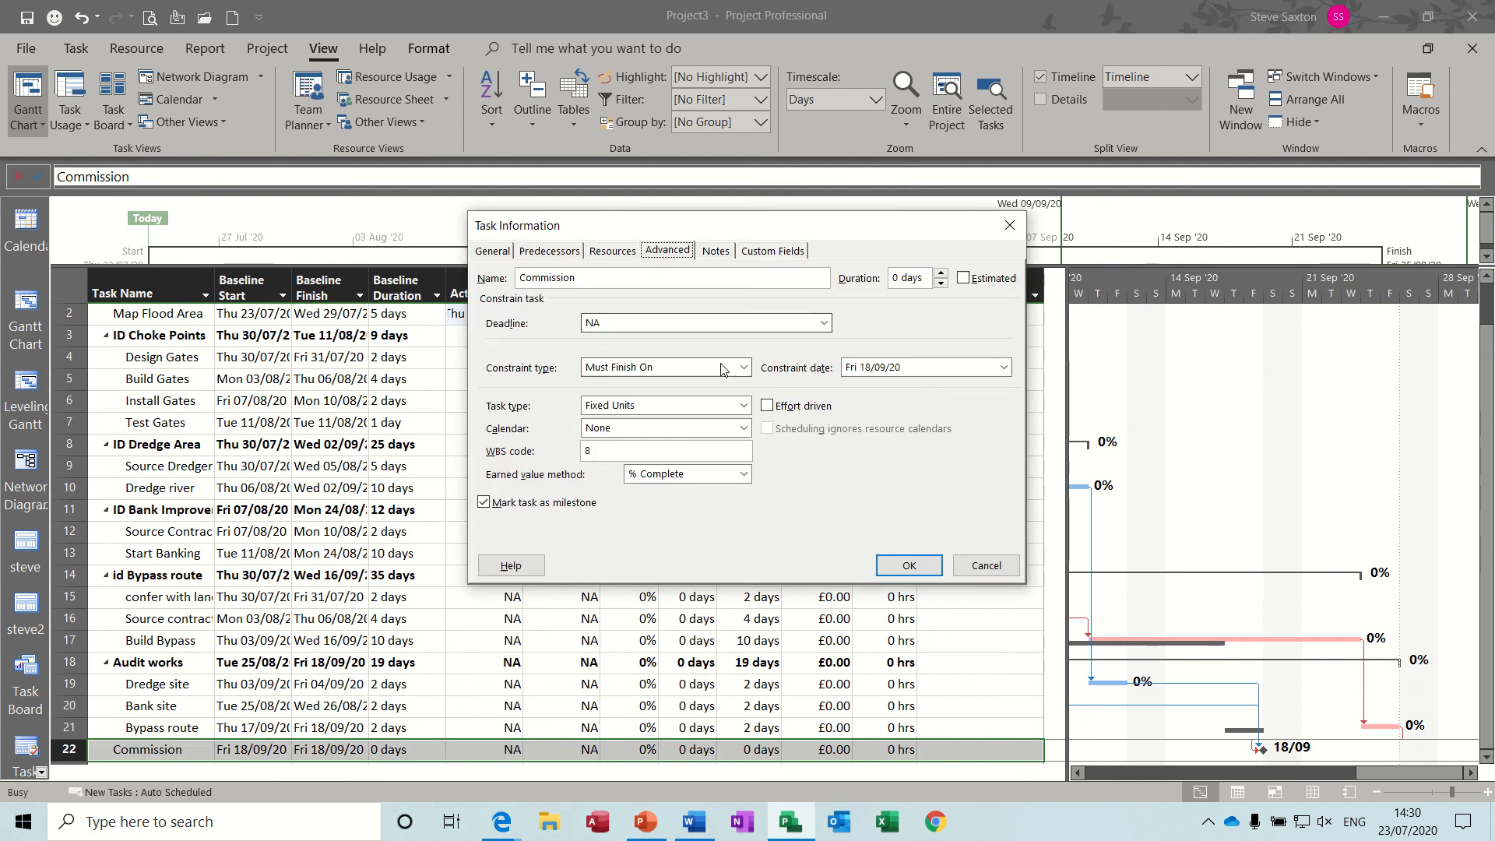
click(743, 368)
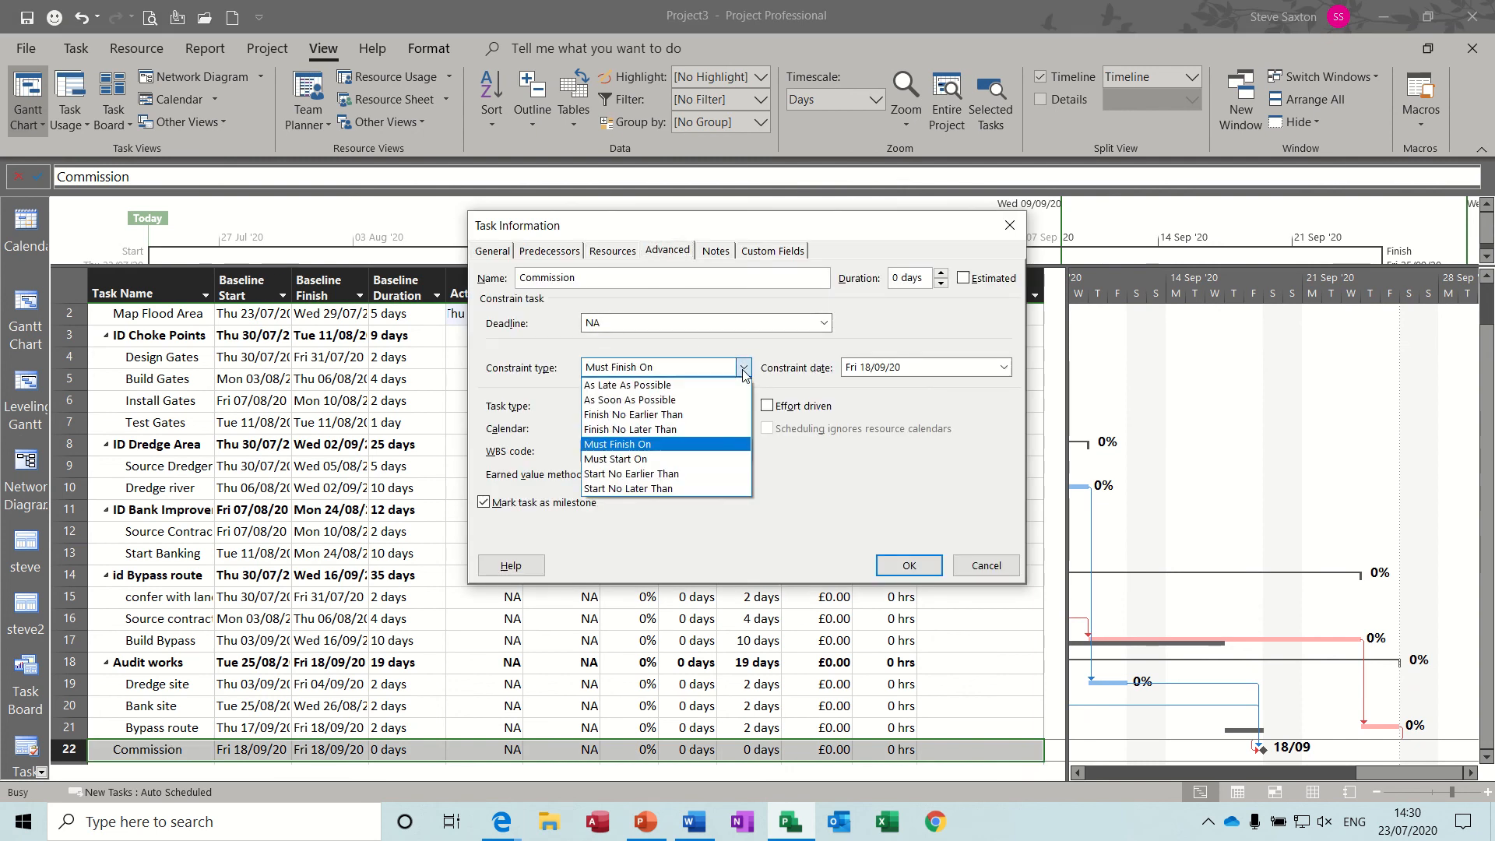
click(707, 399)
click(862, 368)
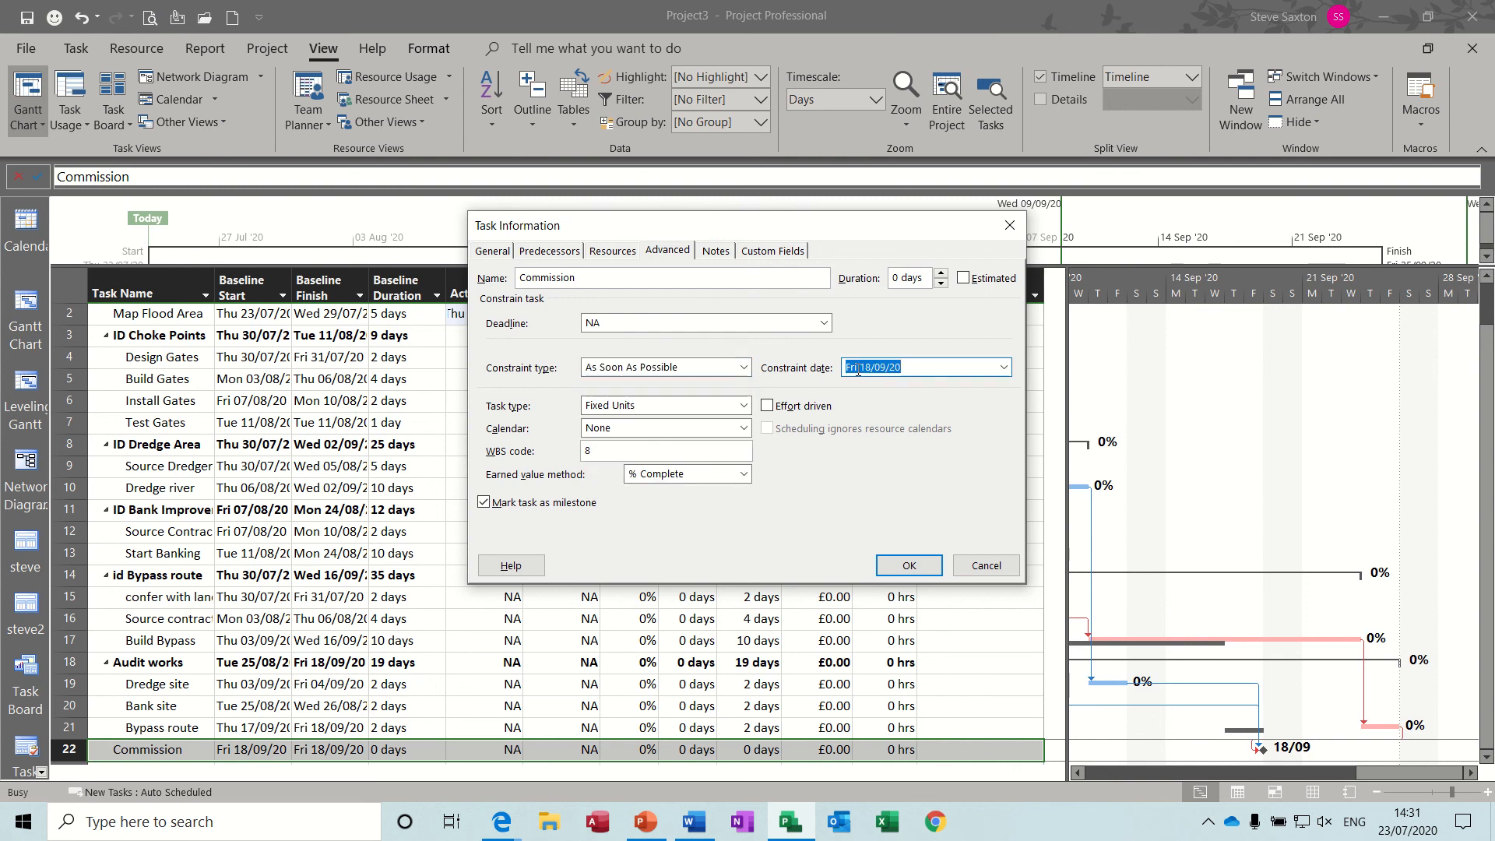
key(Delete)
click(910, 566)
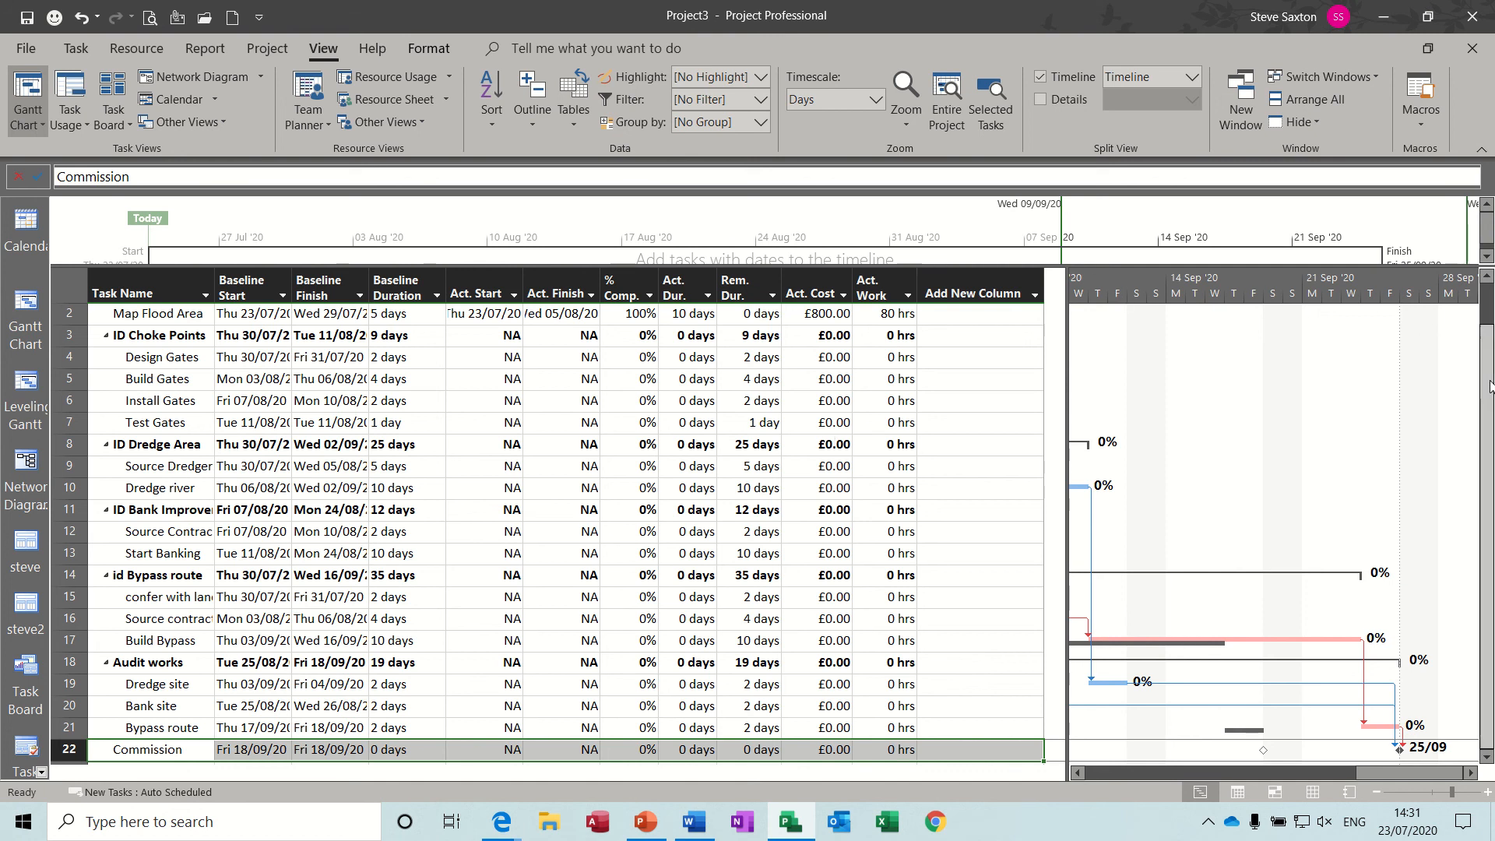
- Set the actual duration of the Design Gates task to 3 days
drag(1486, 377, 1487, 333)
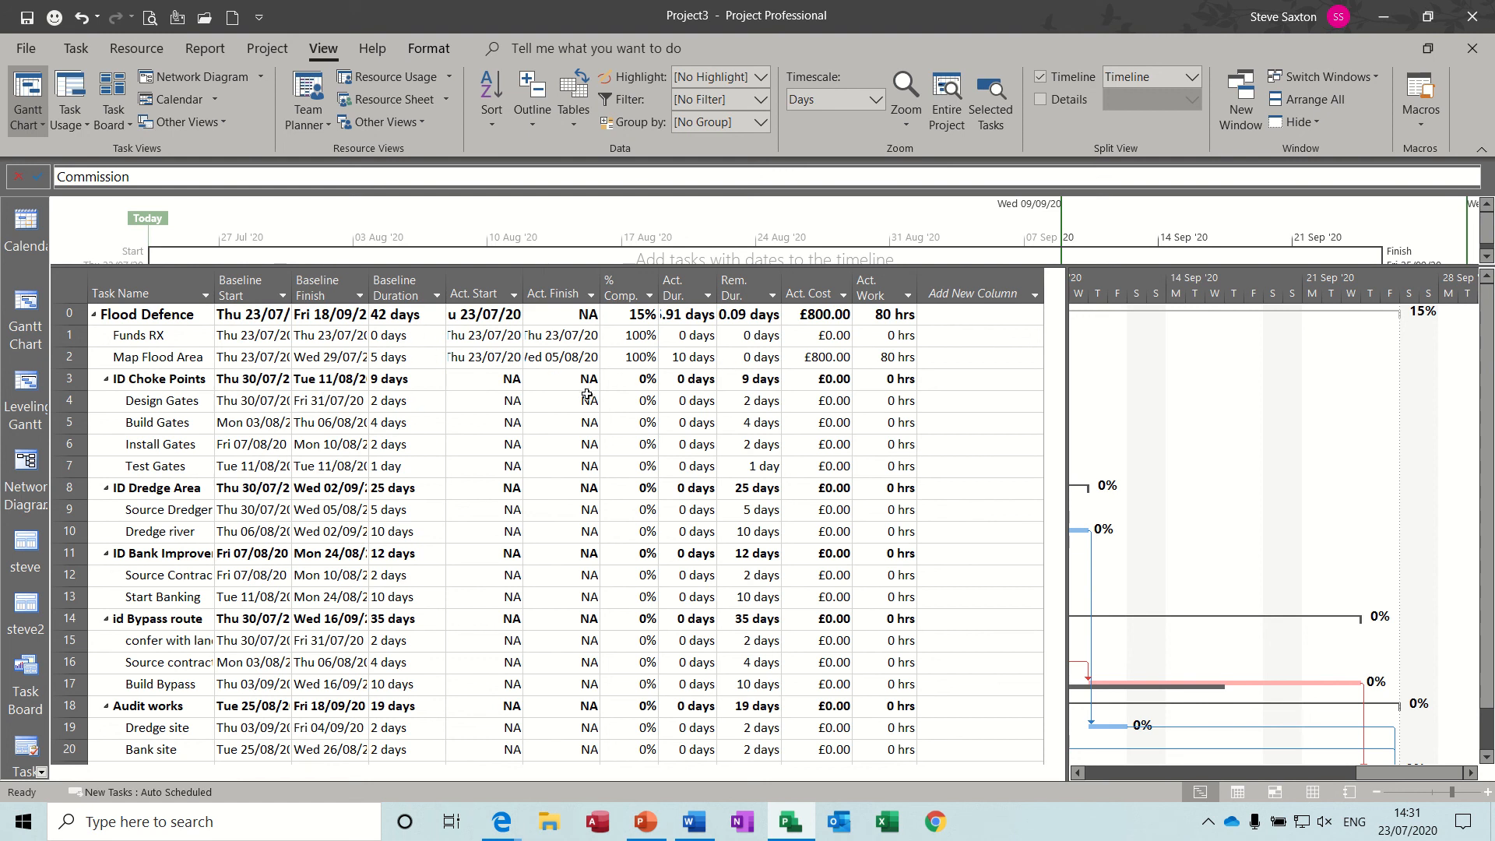
click(694, 405)
text(3)
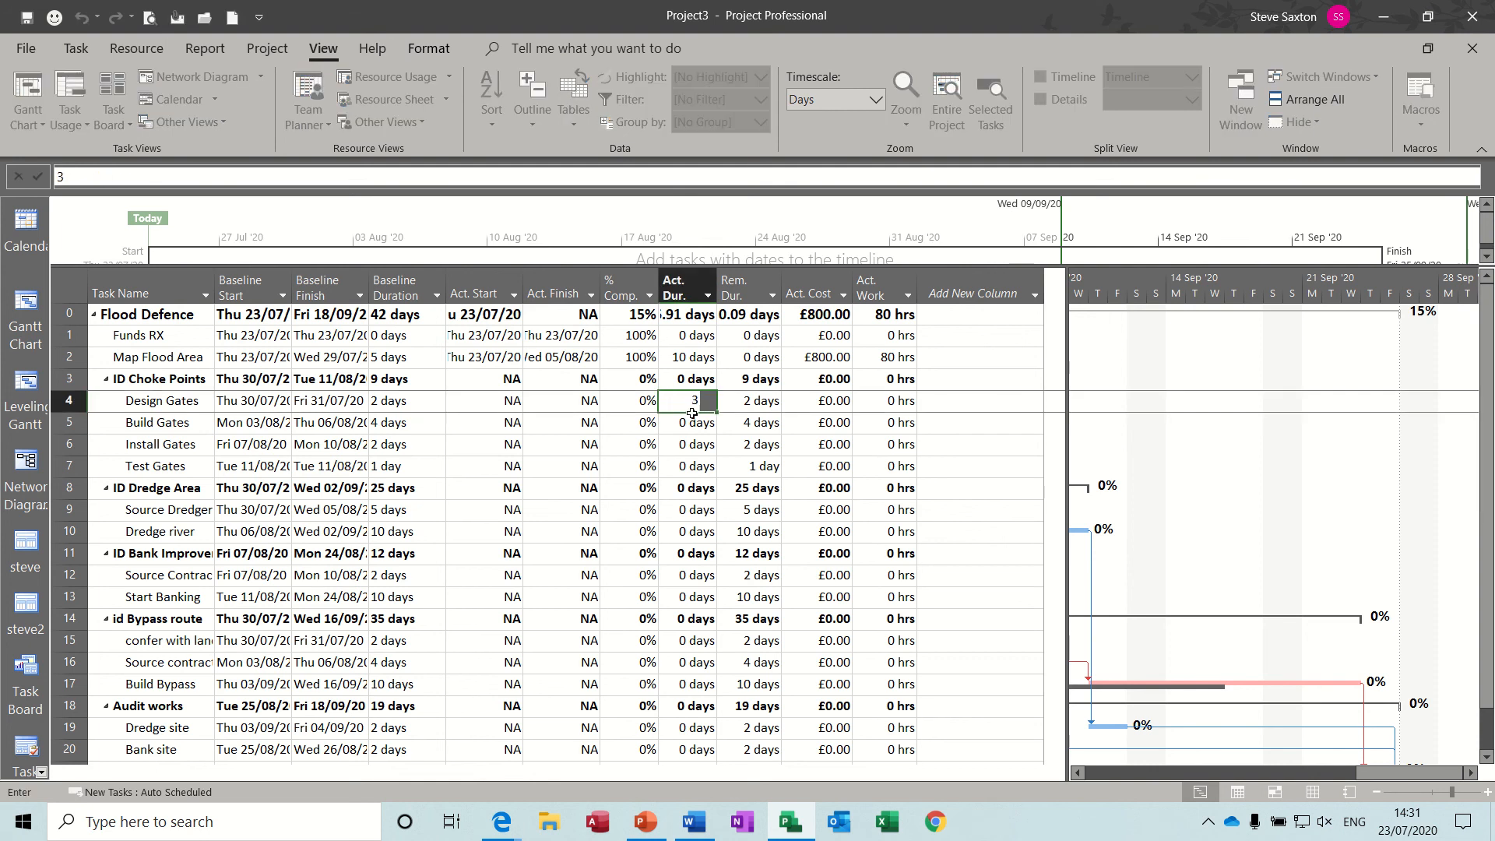
key(Return)
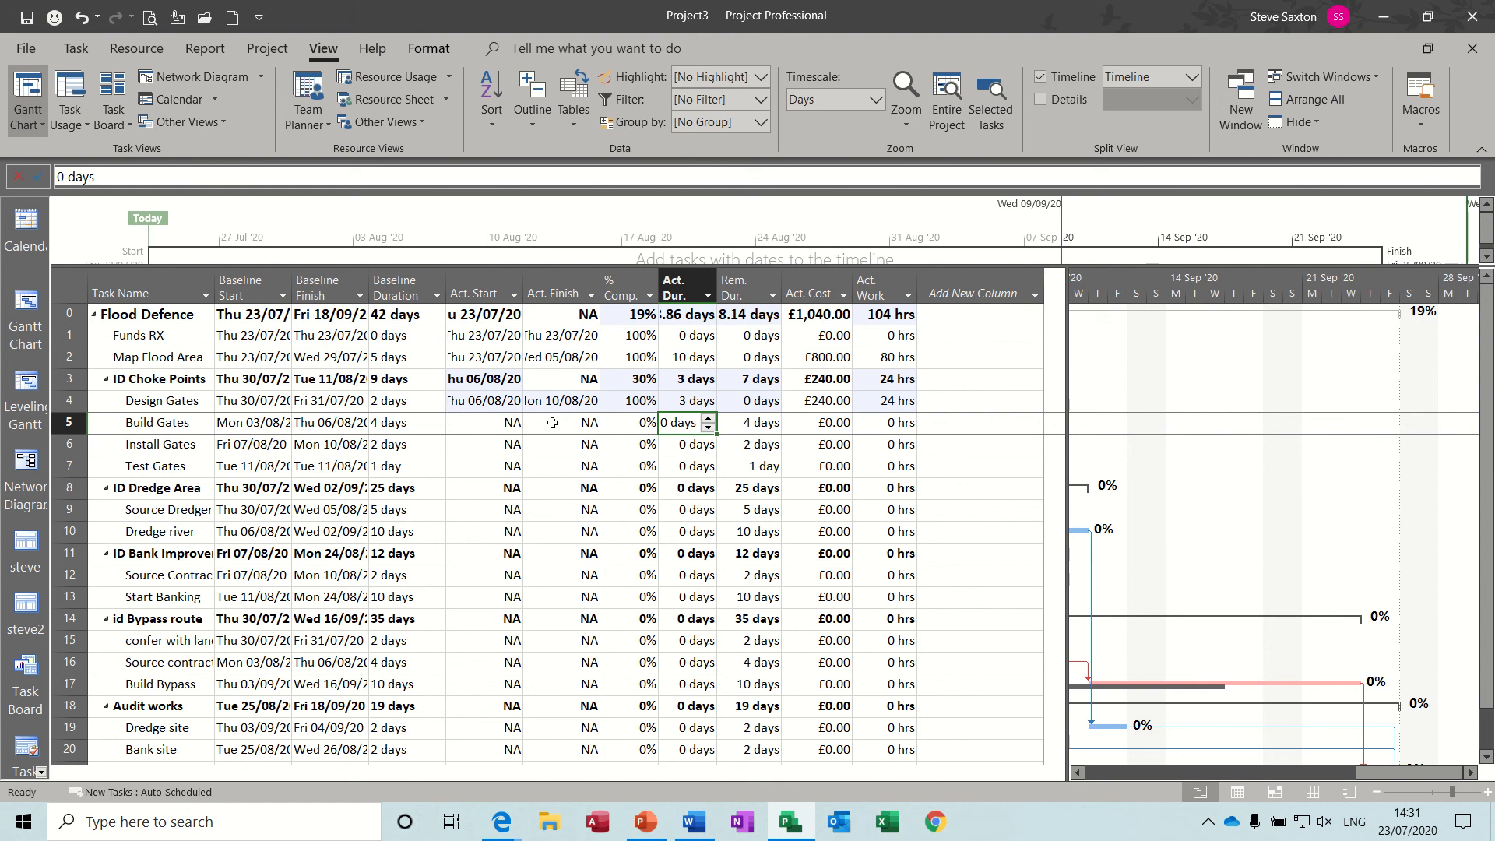
- Set the actual finish date of the Build Gates task to Tuesday 18/08/20
click(554, 422)
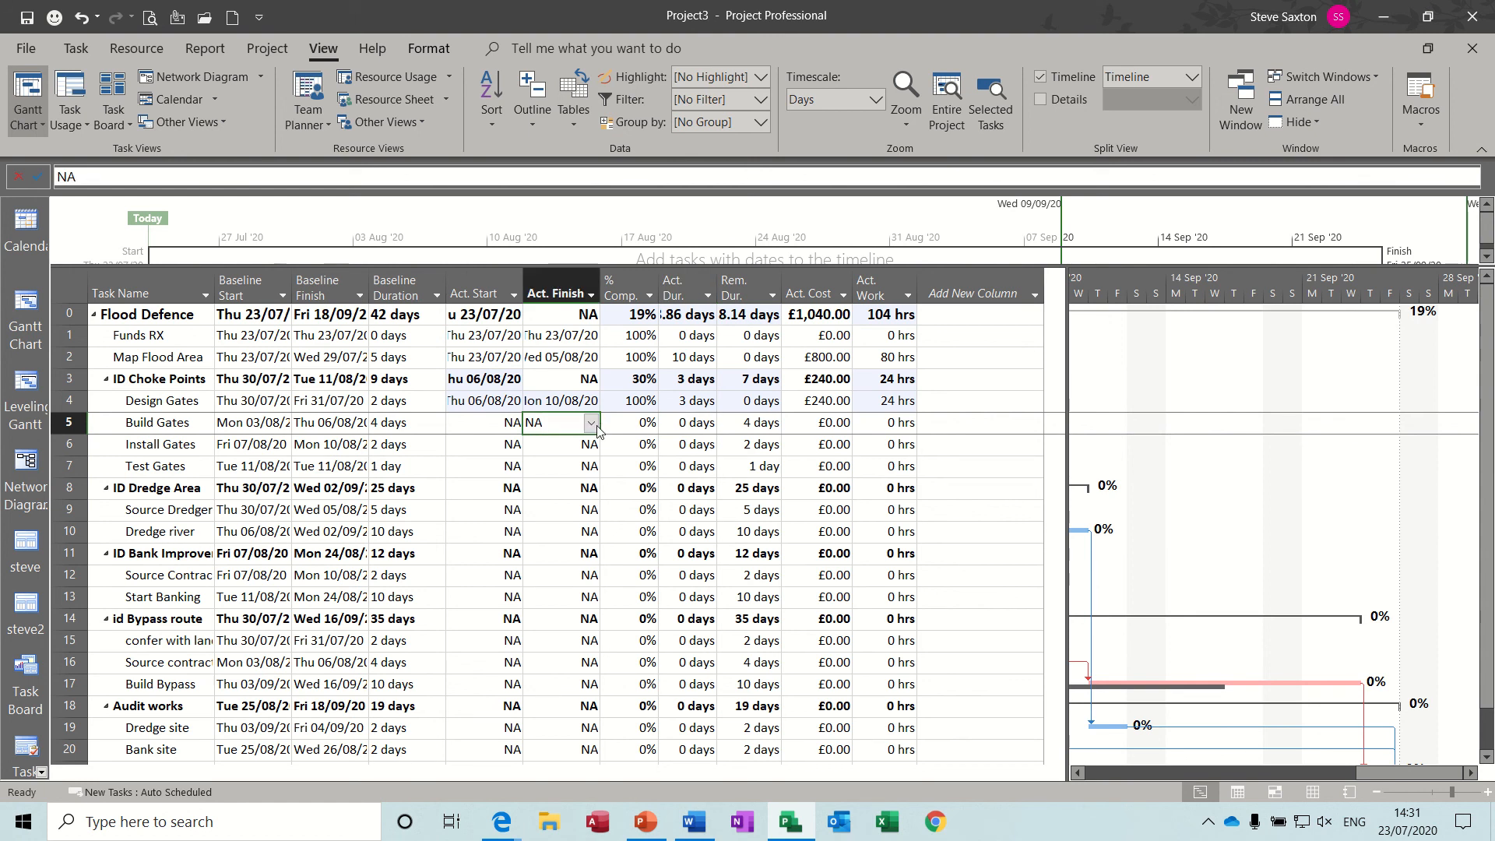
click(592, 423)
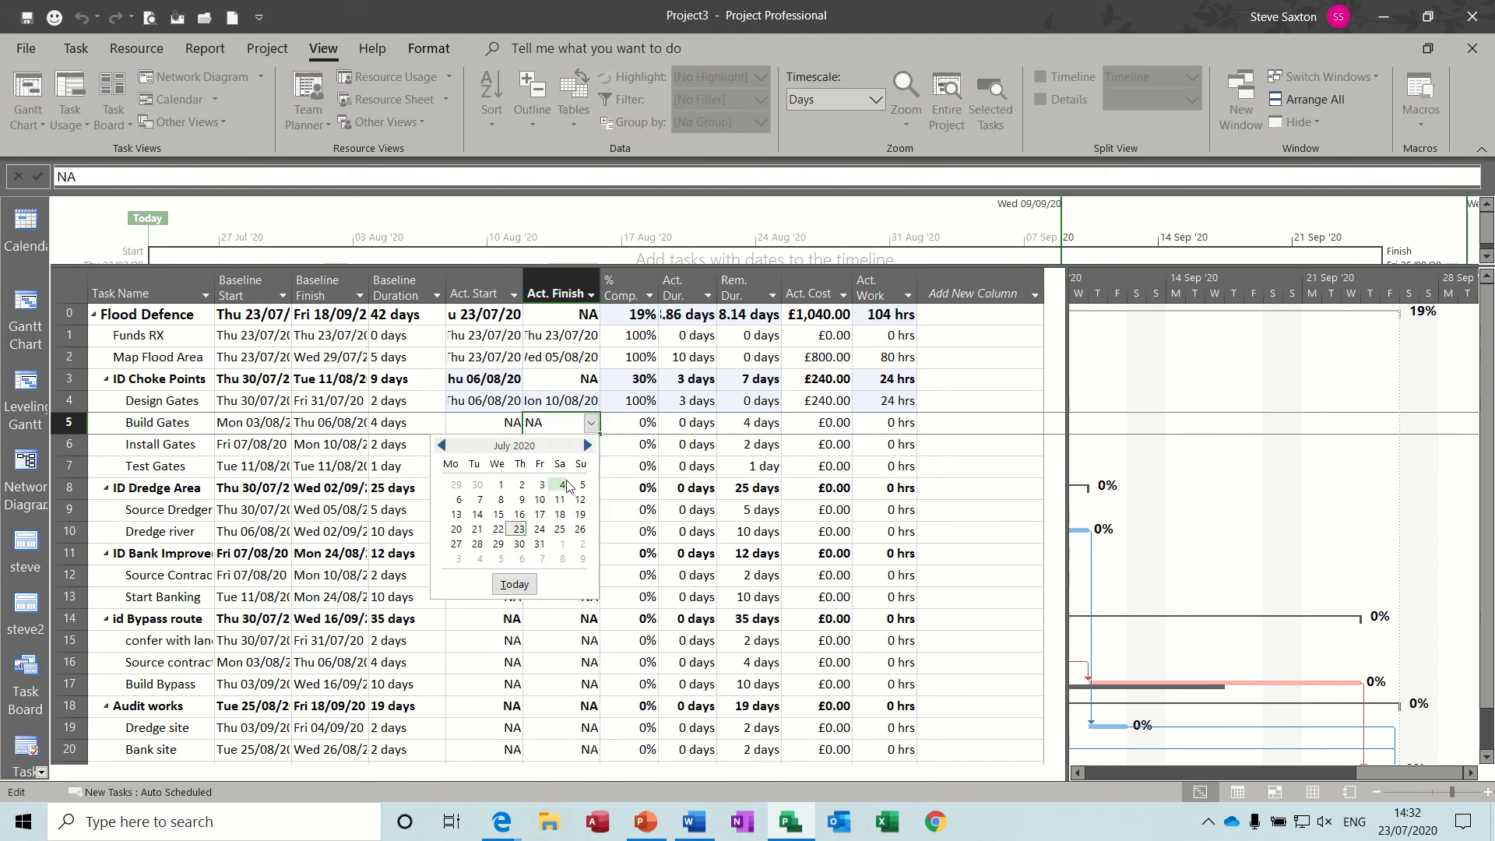
click(588, 445)
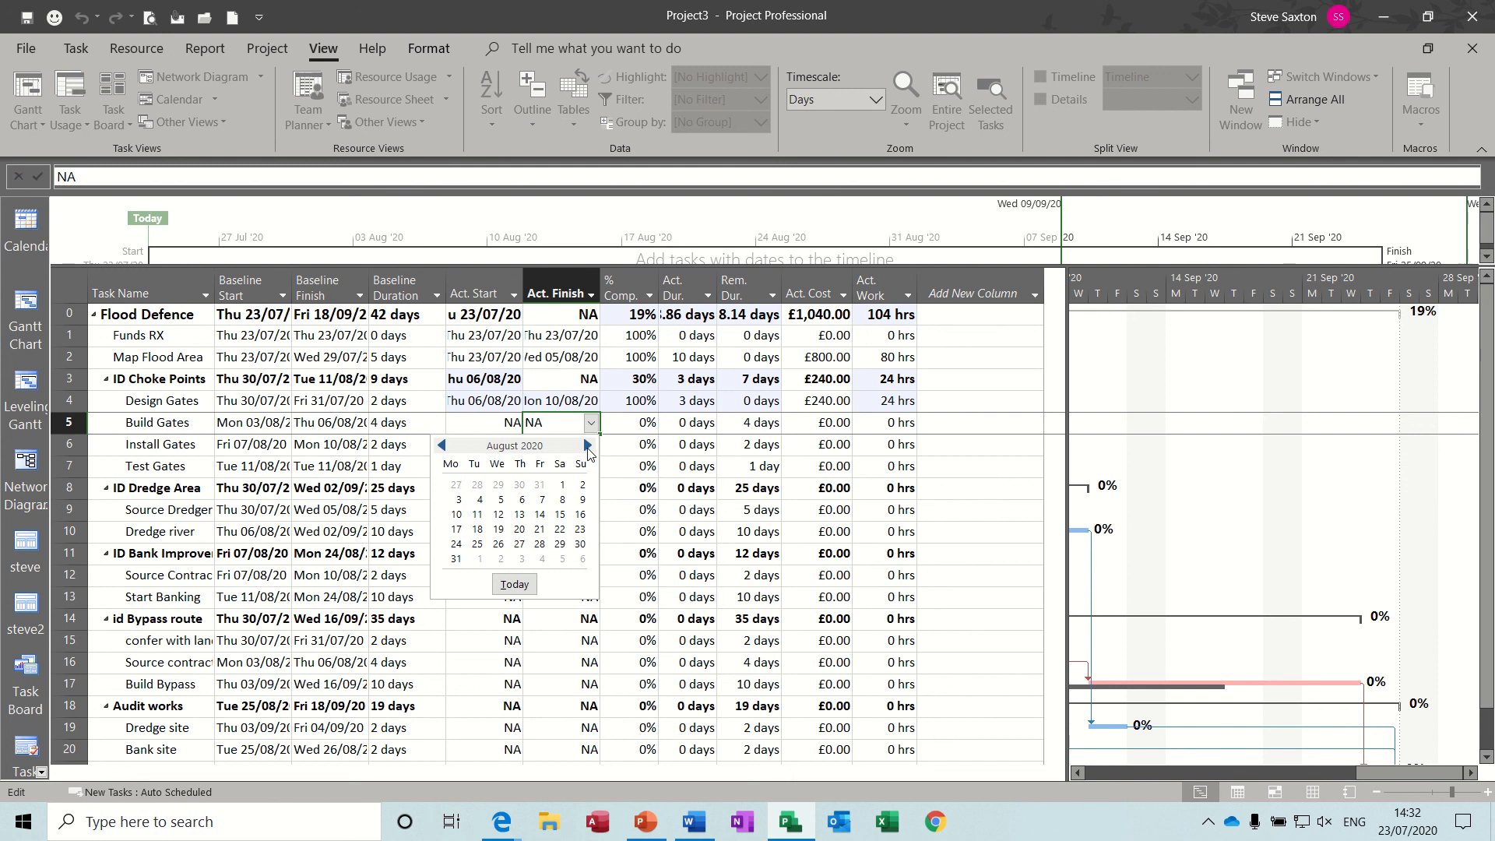
click(477, 530)
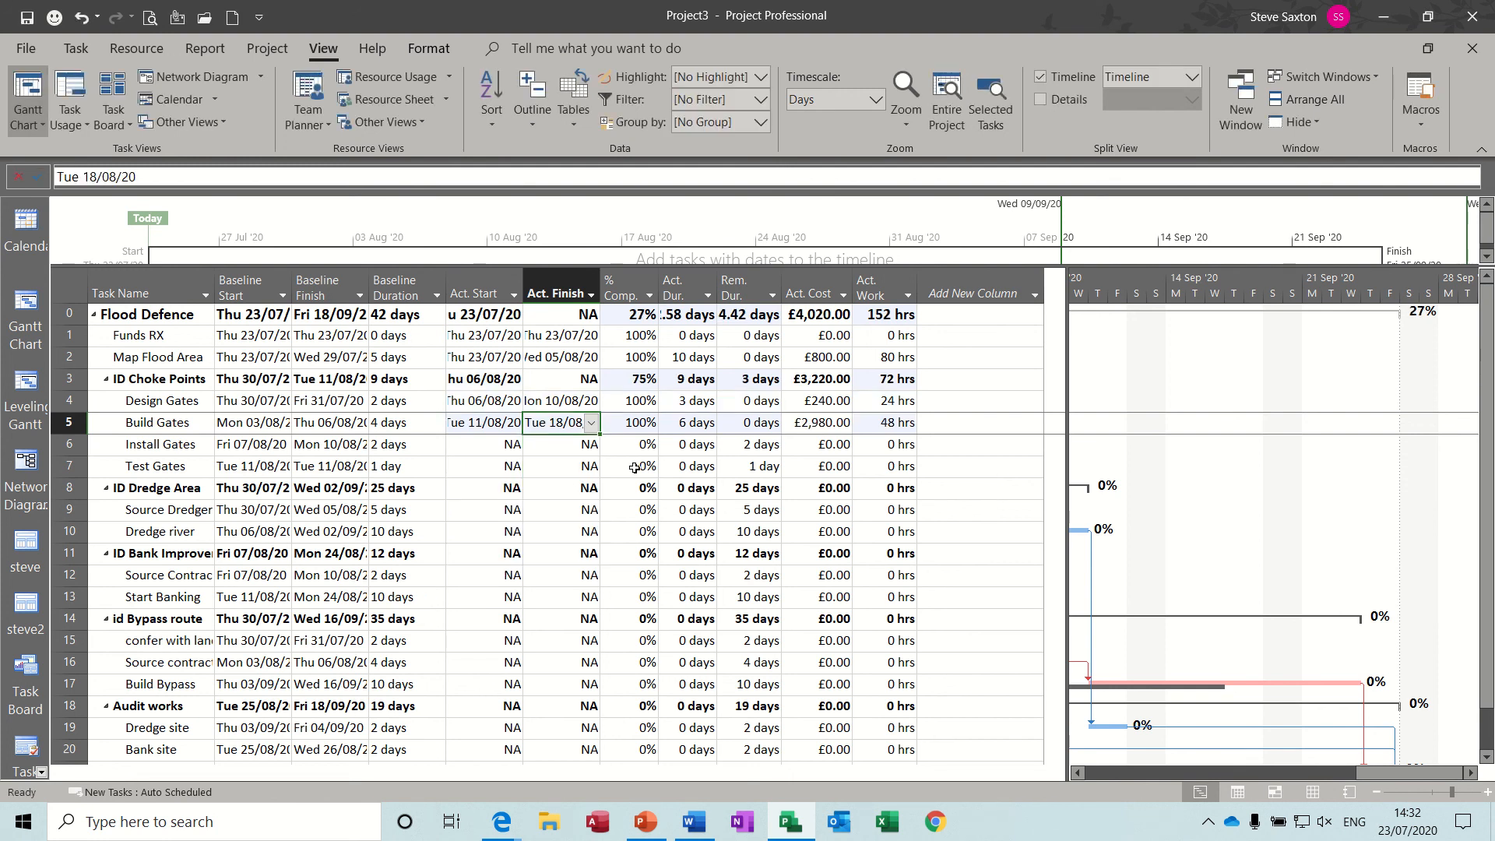
click(537, 422)
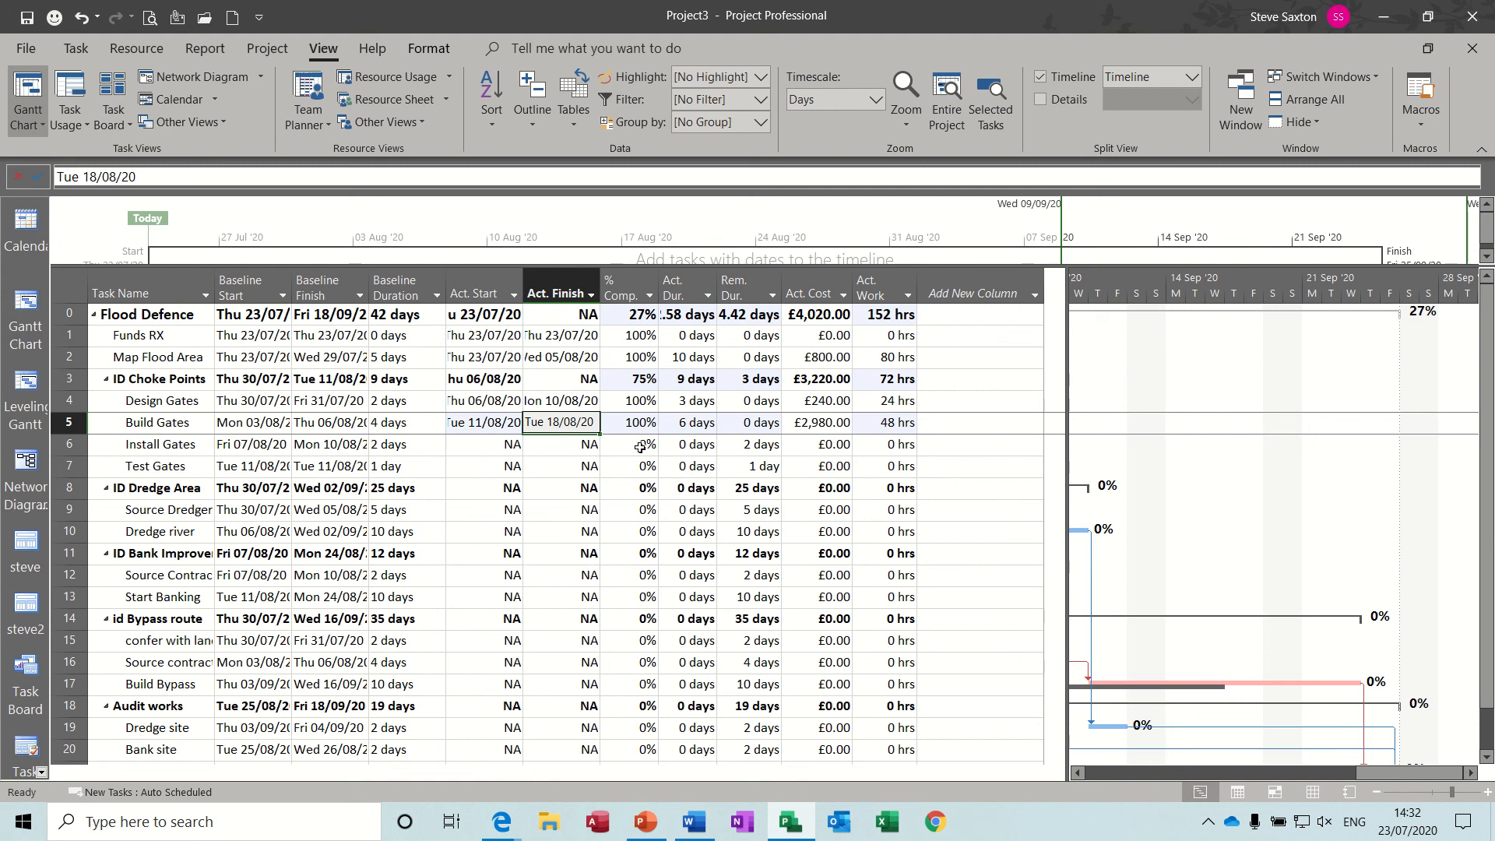
- Set the actual duration of the Install Gates task to 2 days
click(676, 444)
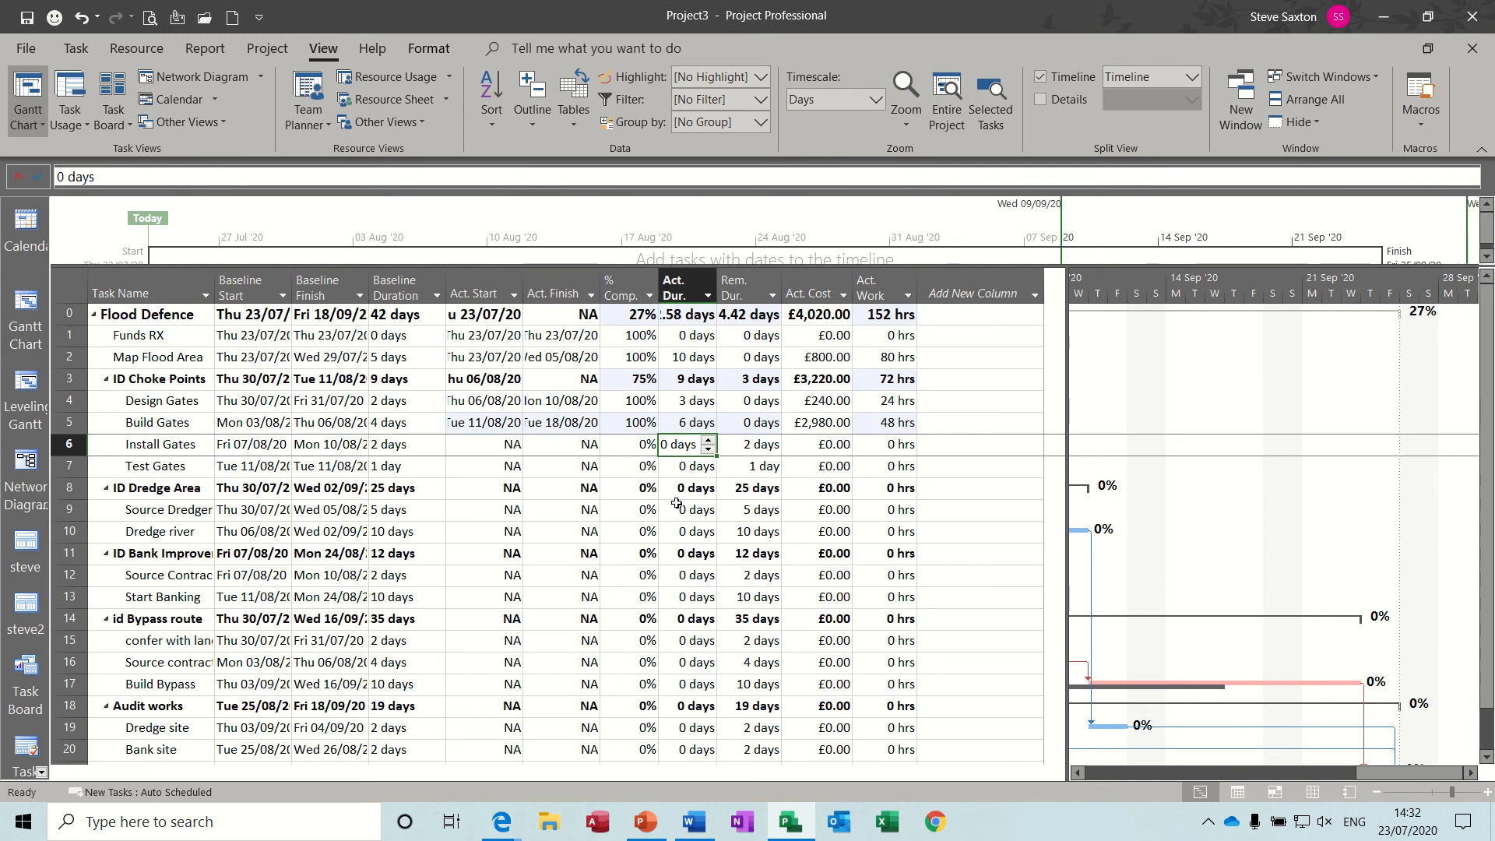
text(2)
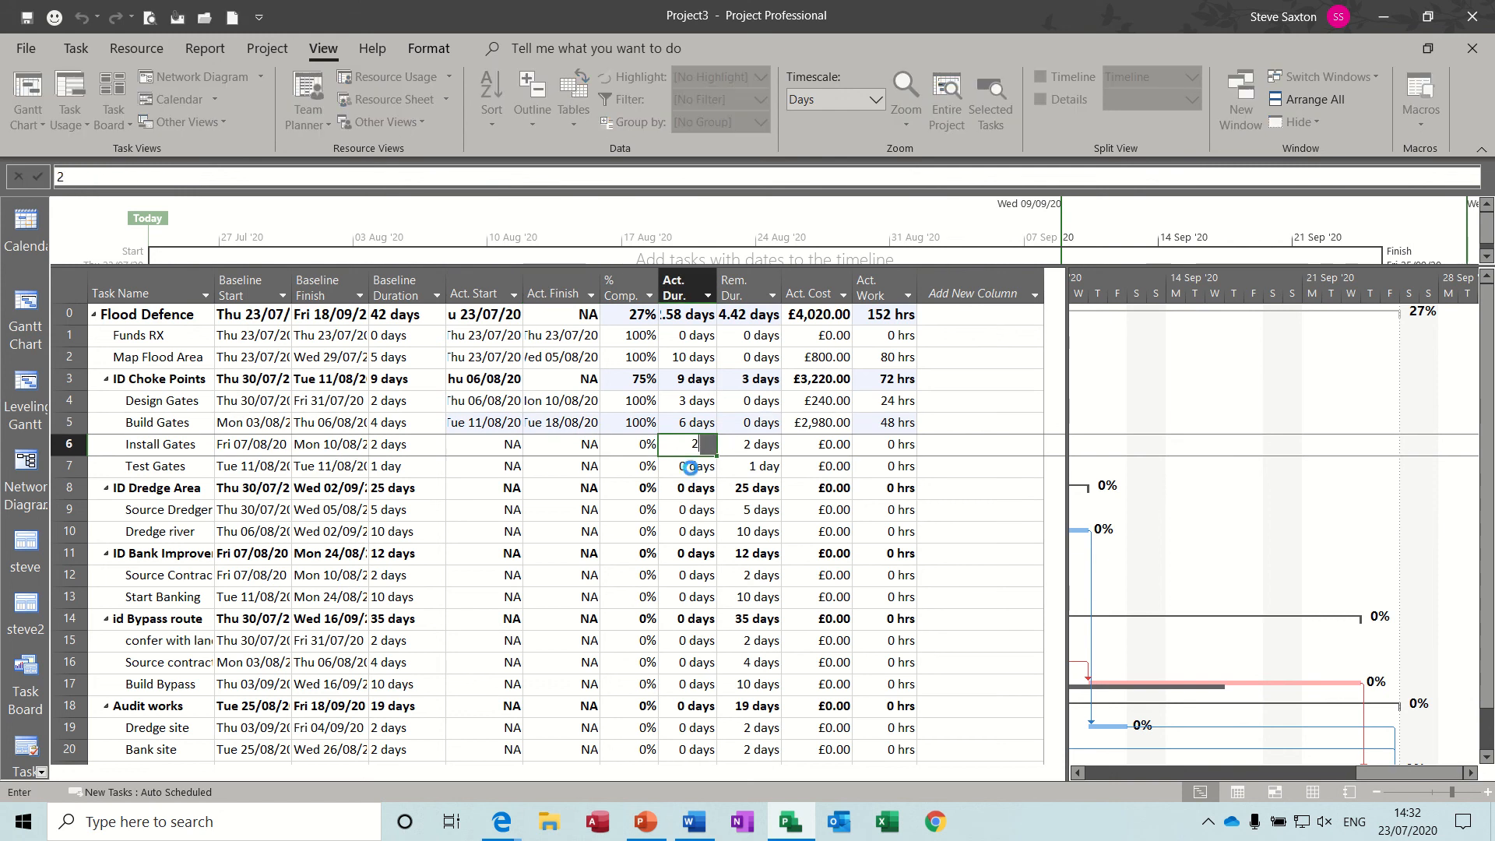
click(690, 468)
- Try a remaining duration of 2 days for Install Gates and reset it to 0 days
click(747, 445)
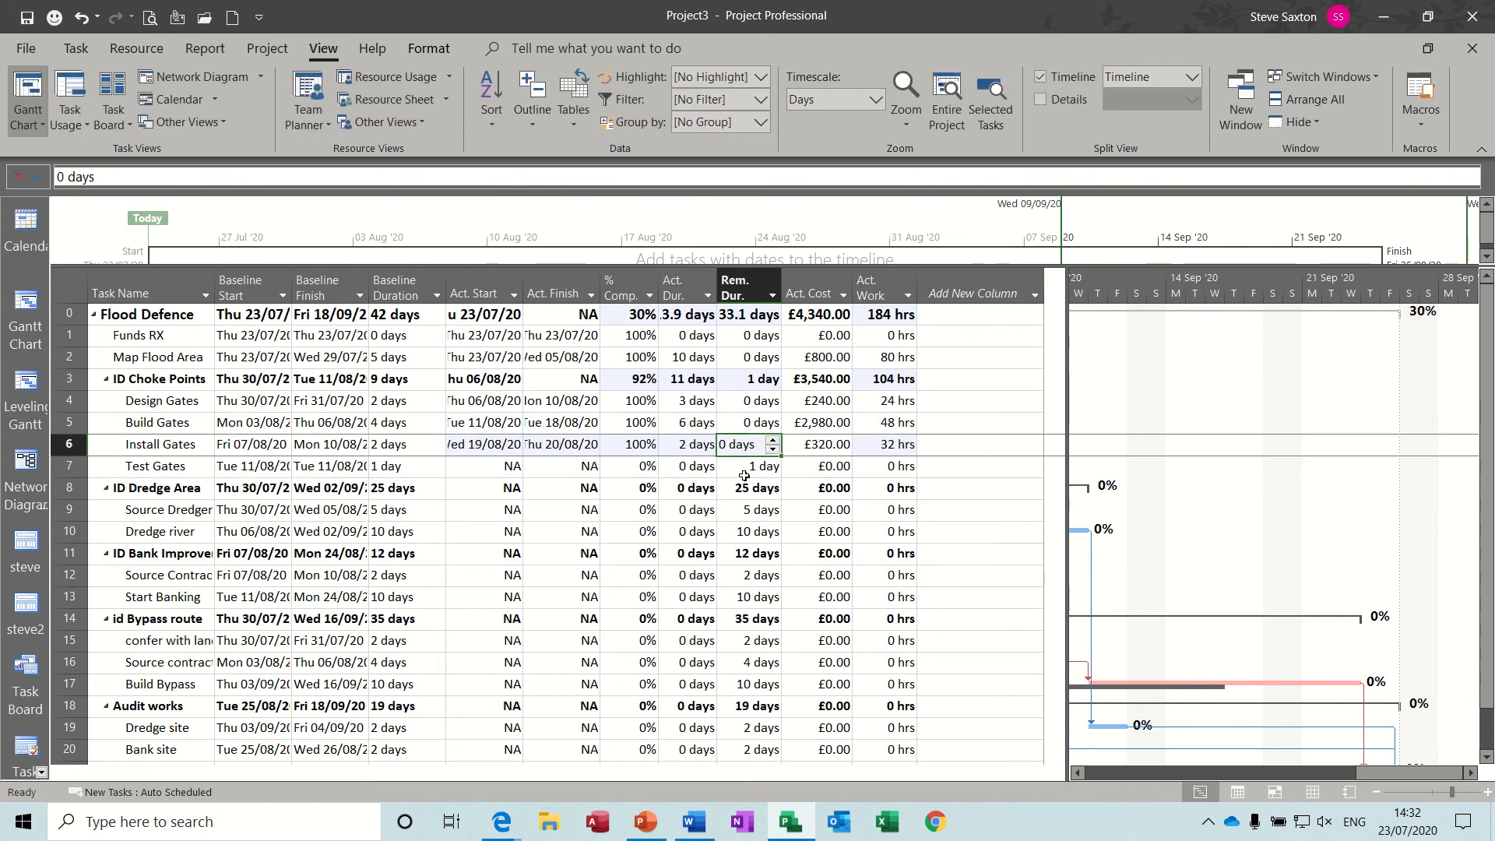
text(2)
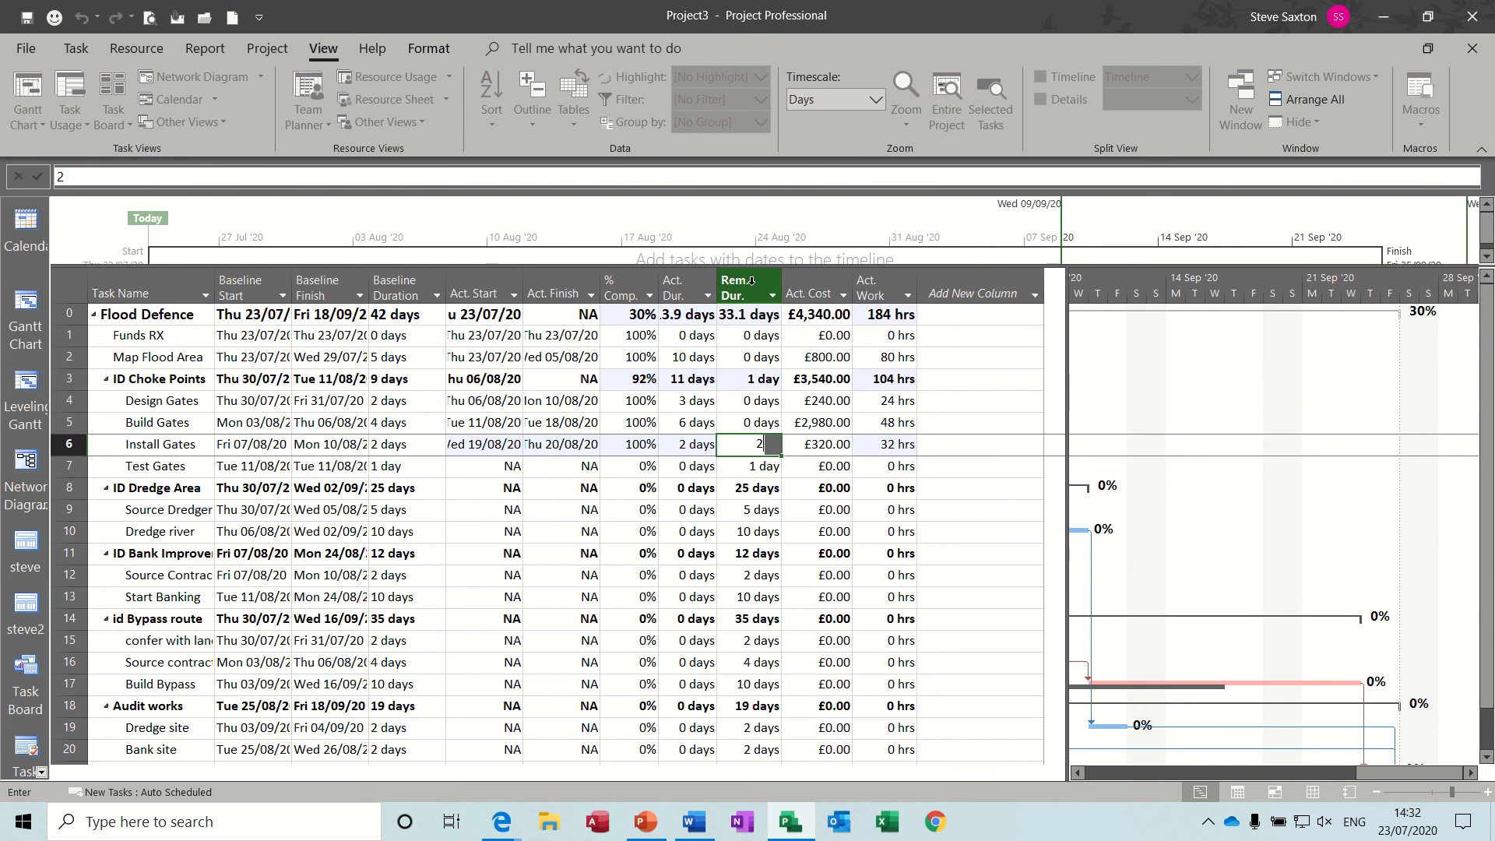
key(Return)
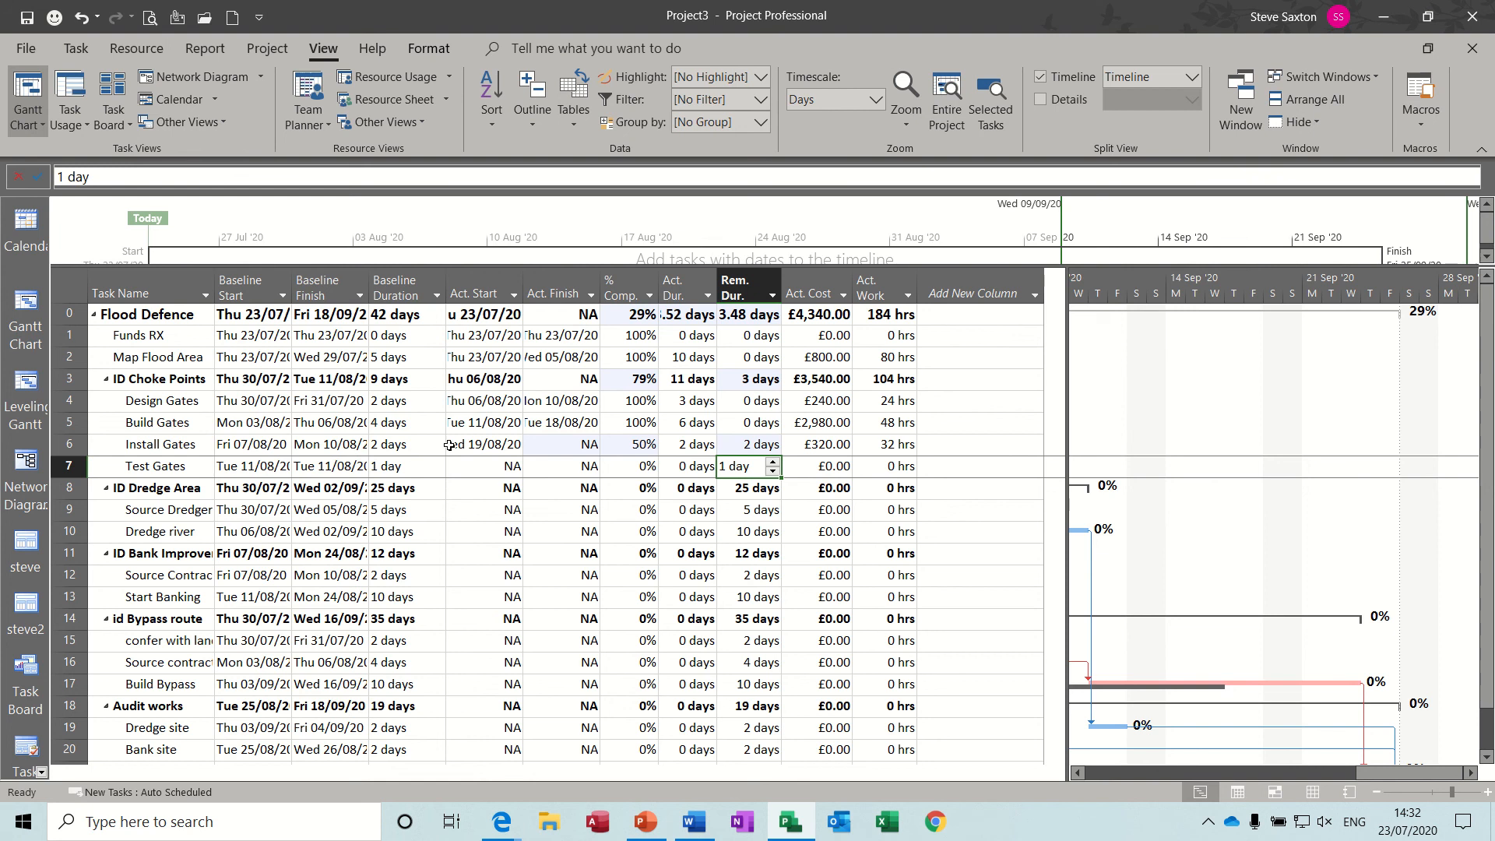
click(748, 444)
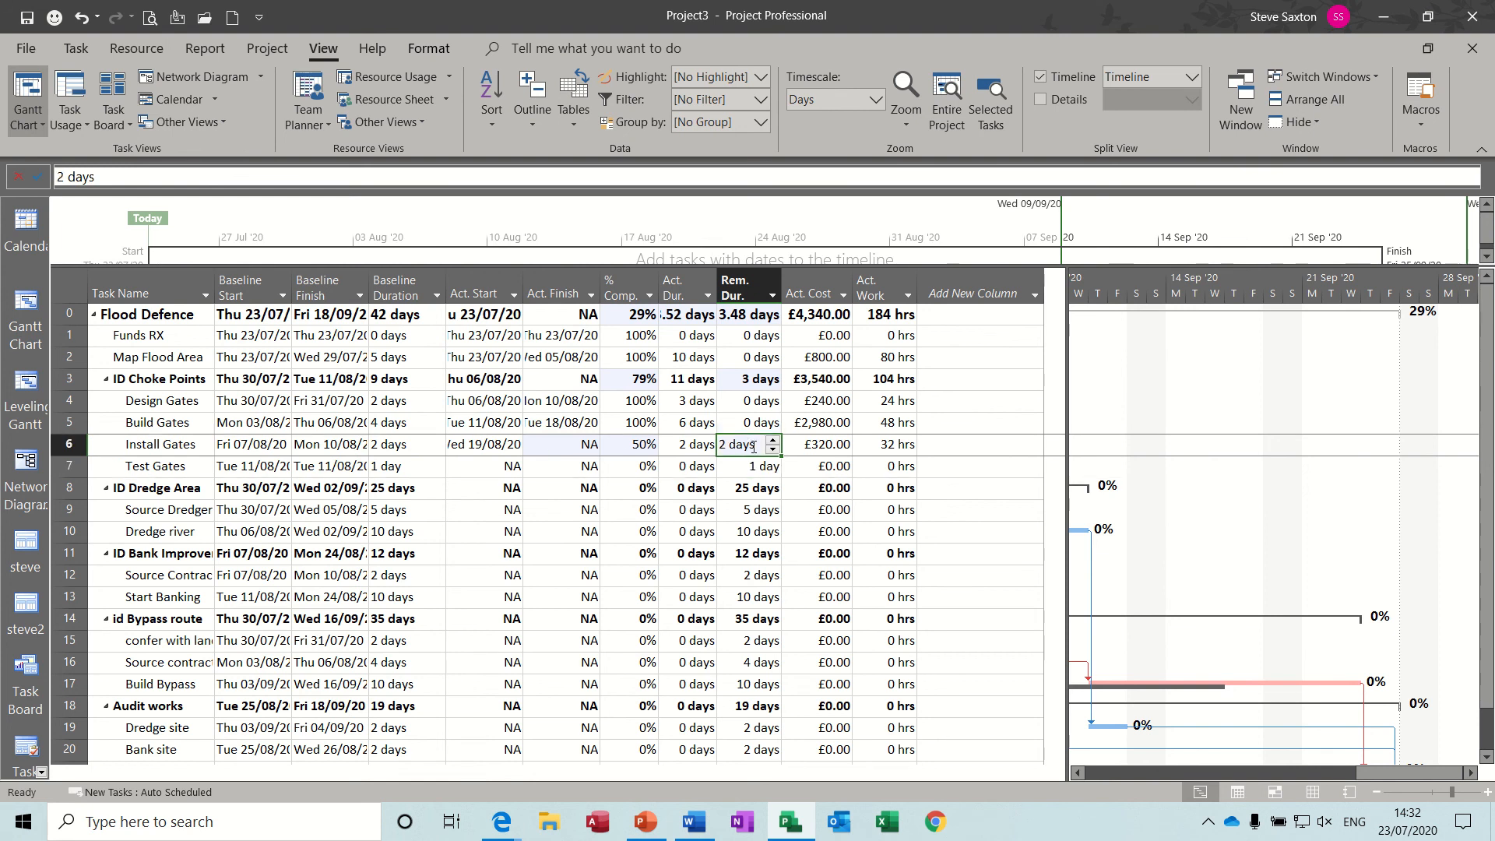
text(0)
click(723, 466)
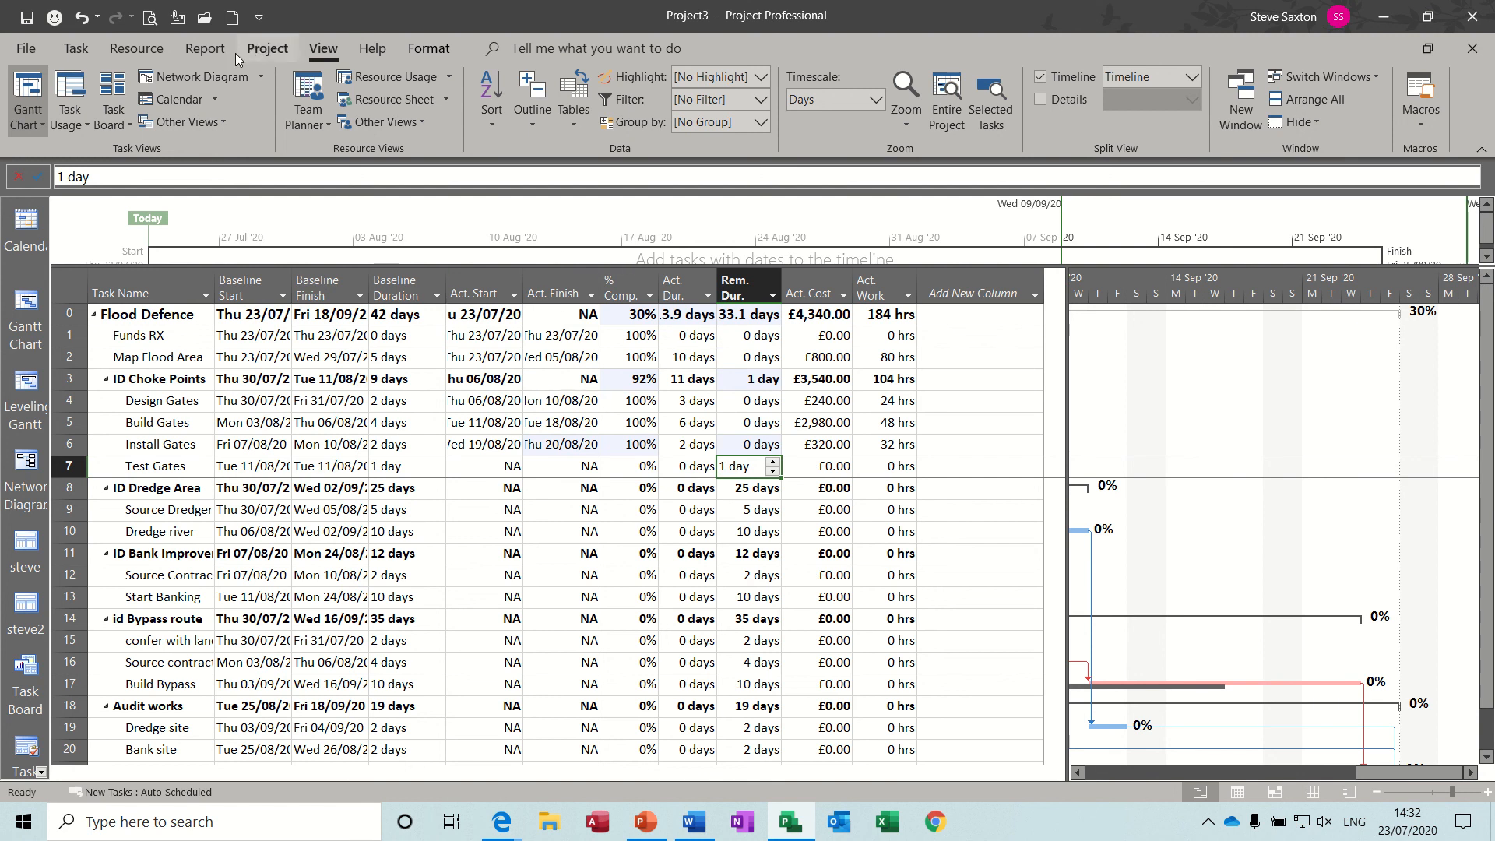
- Open the Burndown dashboard report and look over its work and task burndown charts
click(207, 50)
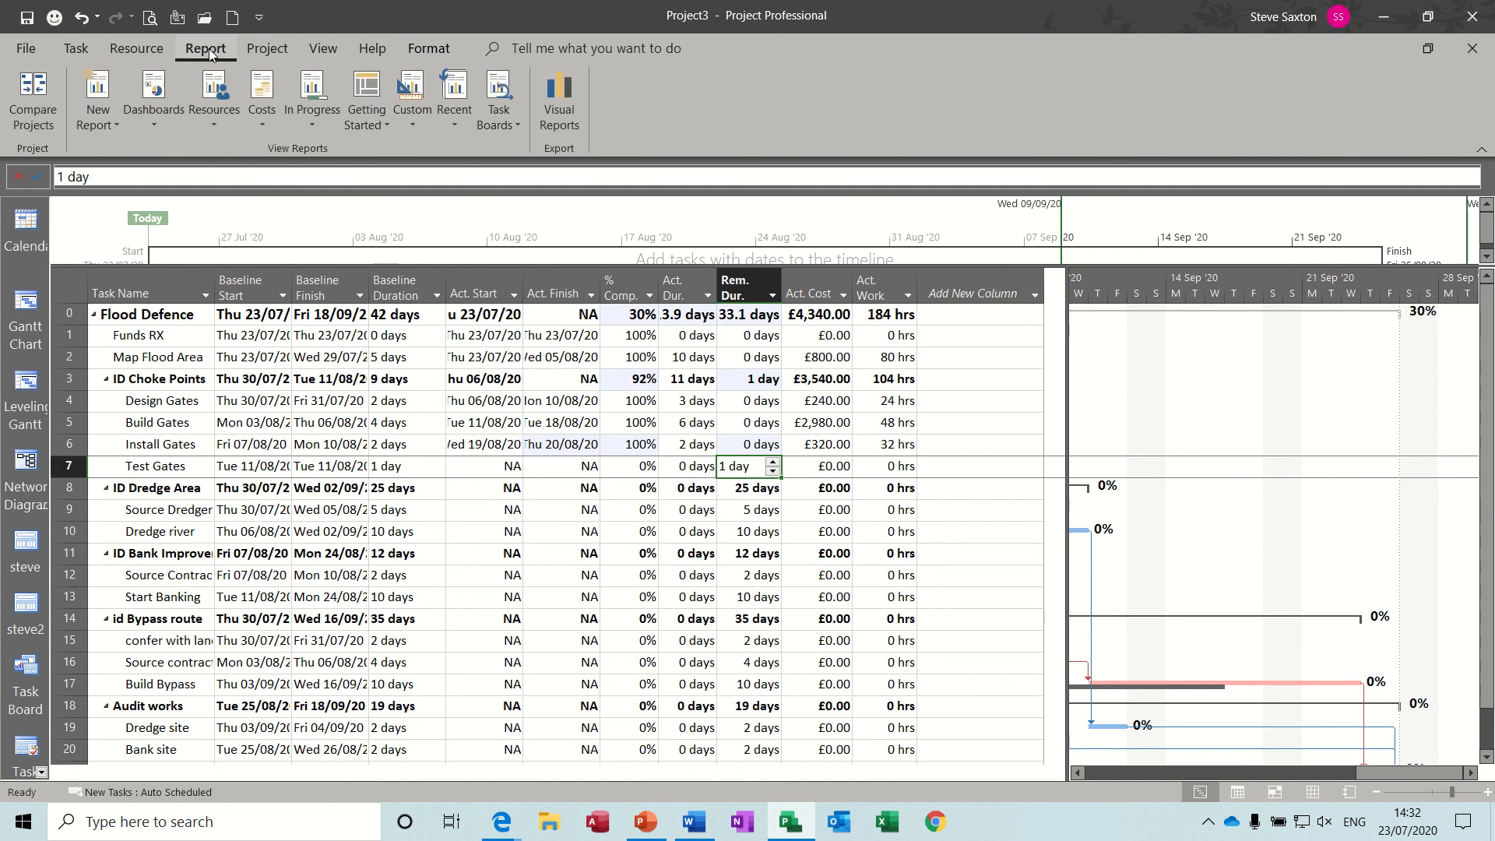
click(155, 126)
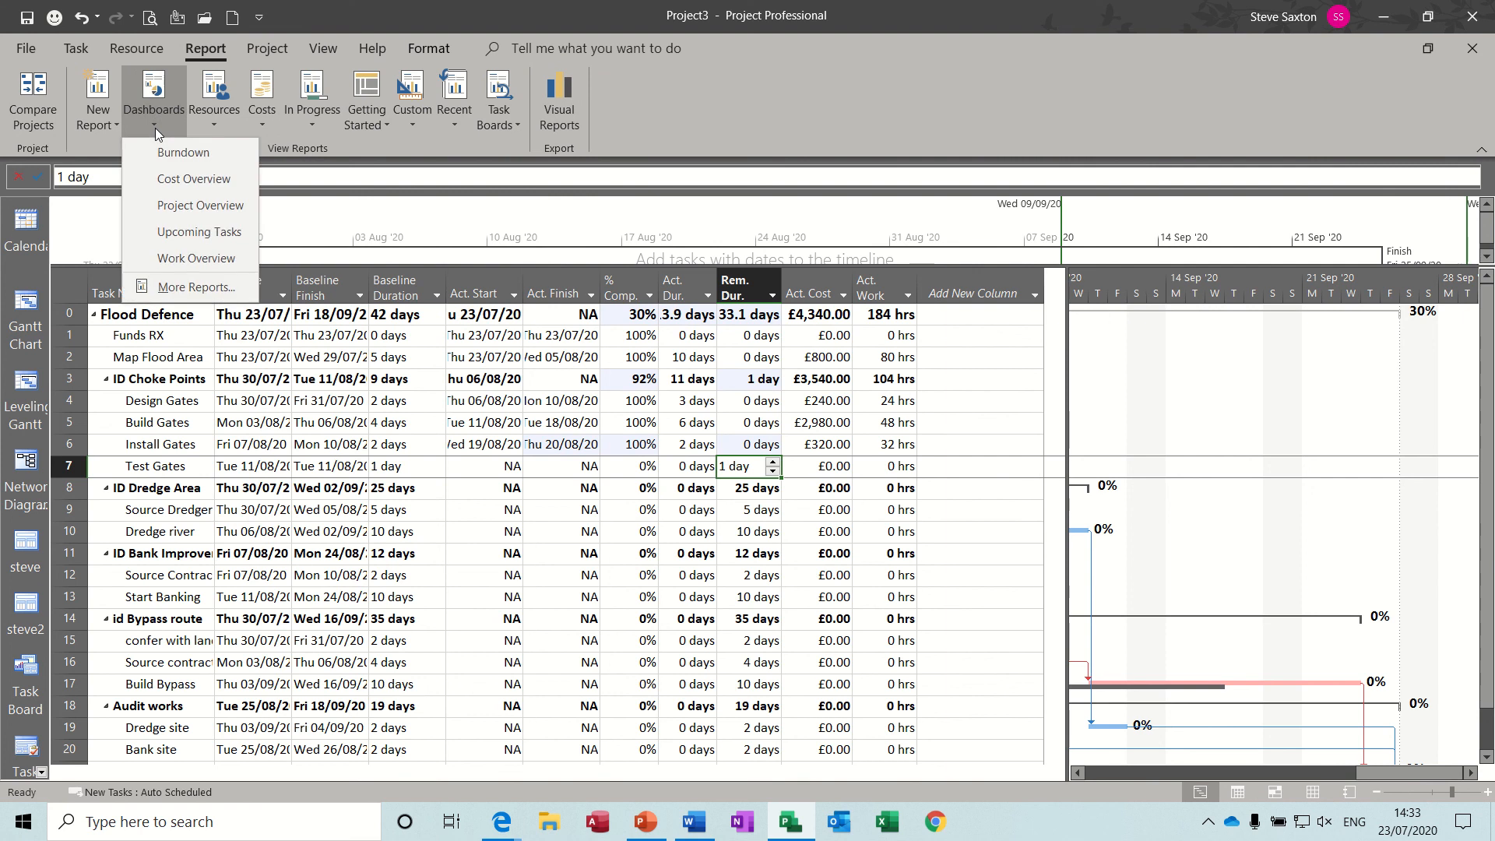
click(168, 153)
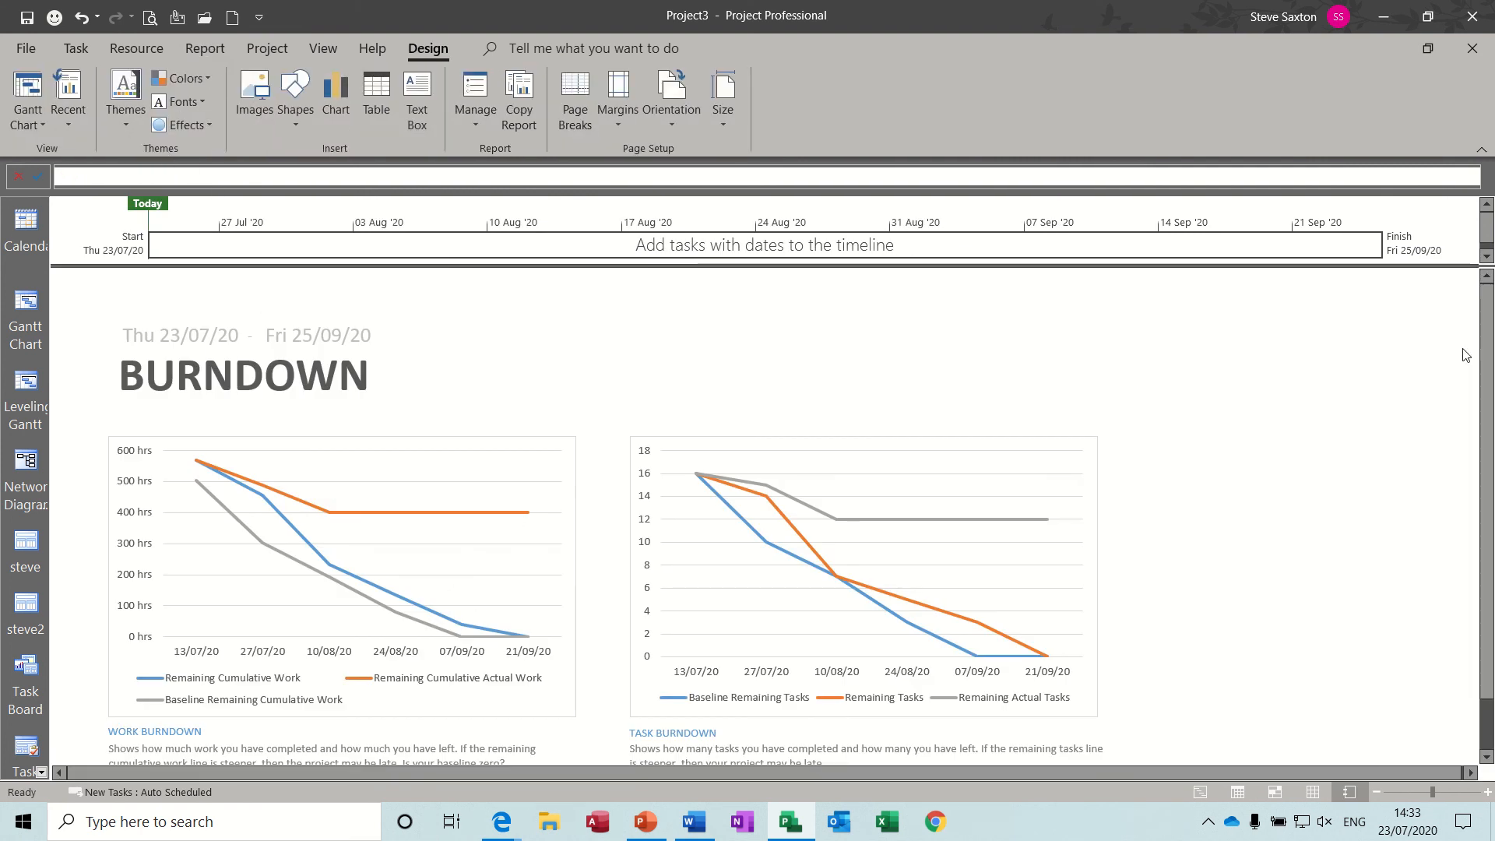
drag(1487, 389, 1493, 522)
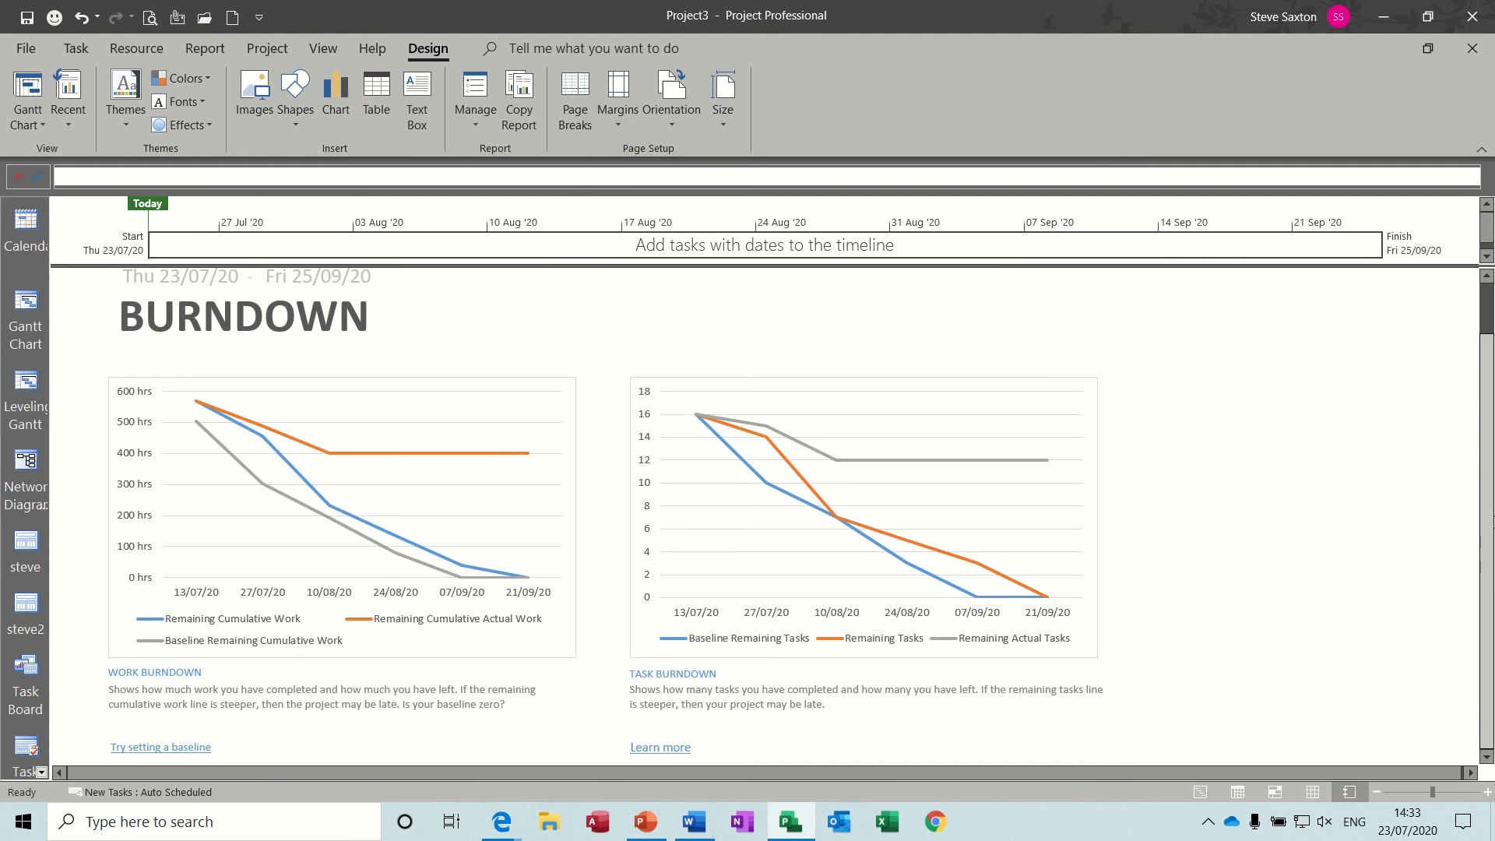
drag(1493, 465, 1489, 301)
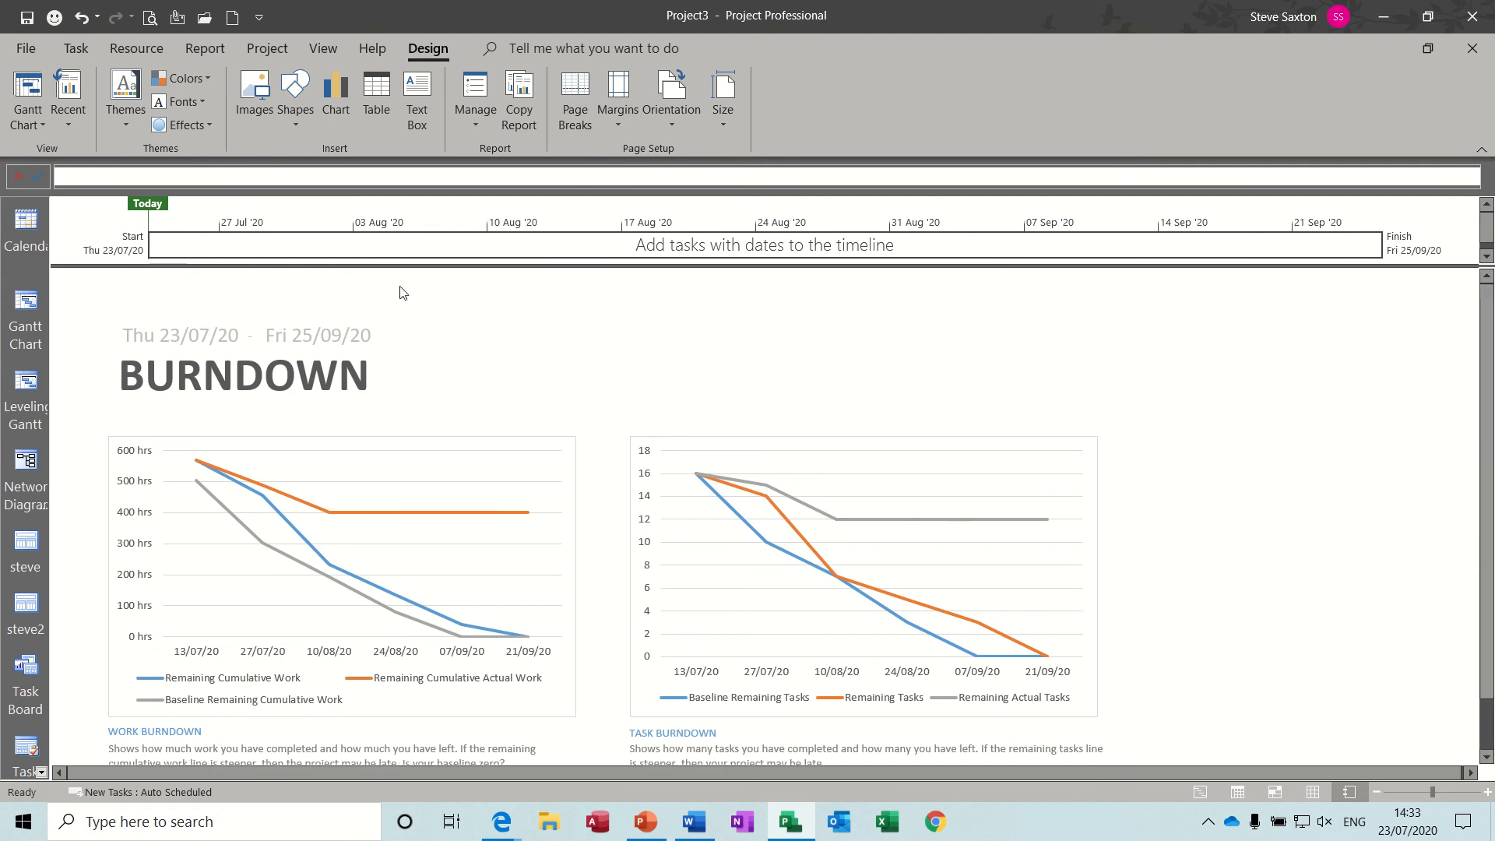
- Open the Cost Overview dashboard report and examine the baseline cost and variance of Map Flood Area and ID Choke Points in the Cost Status table
click(194, 48)
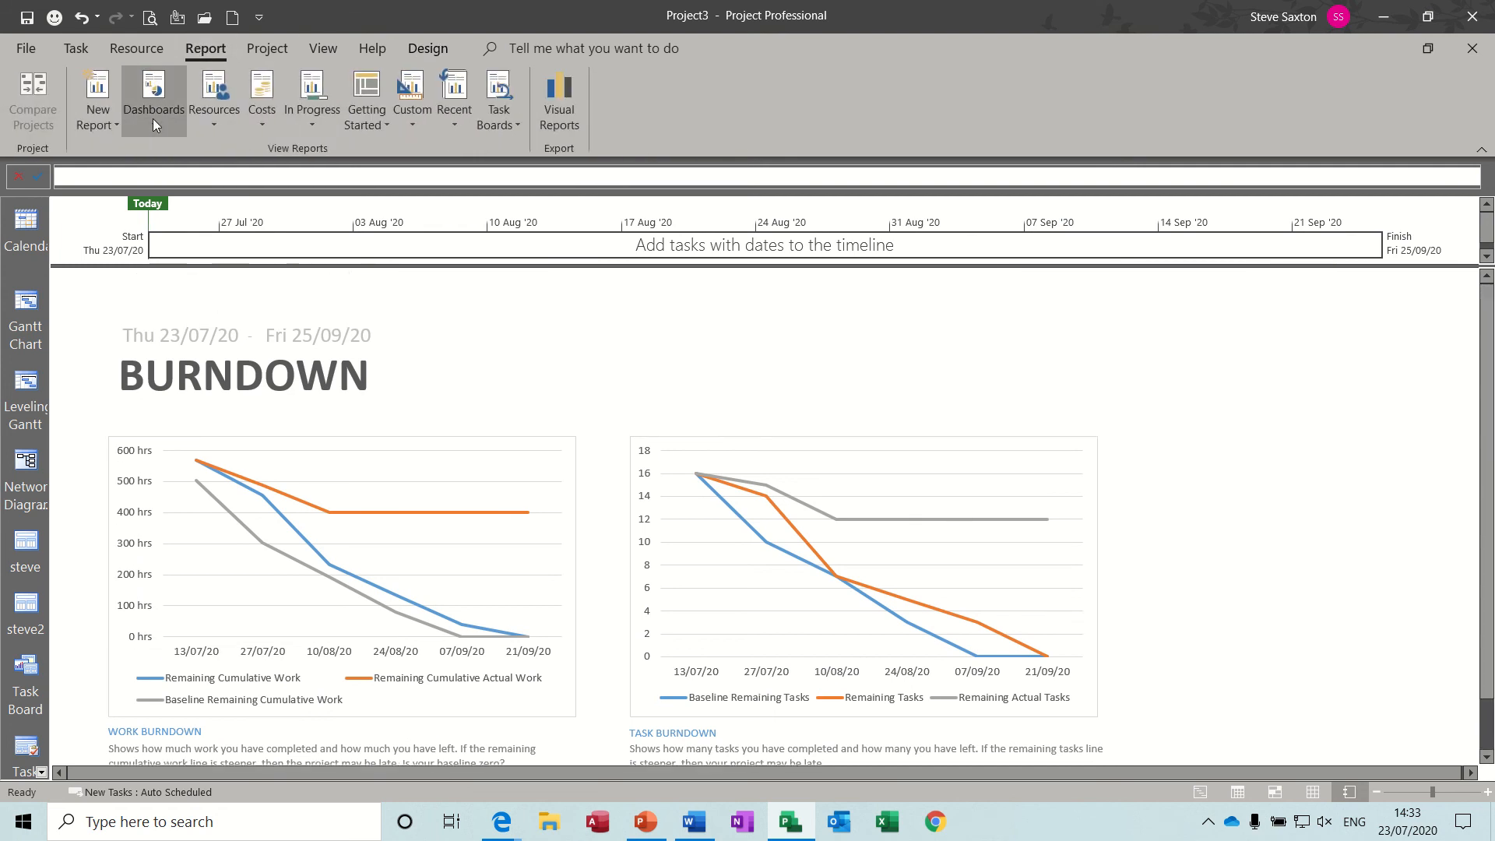
click(153, 119)
click(178, 178)
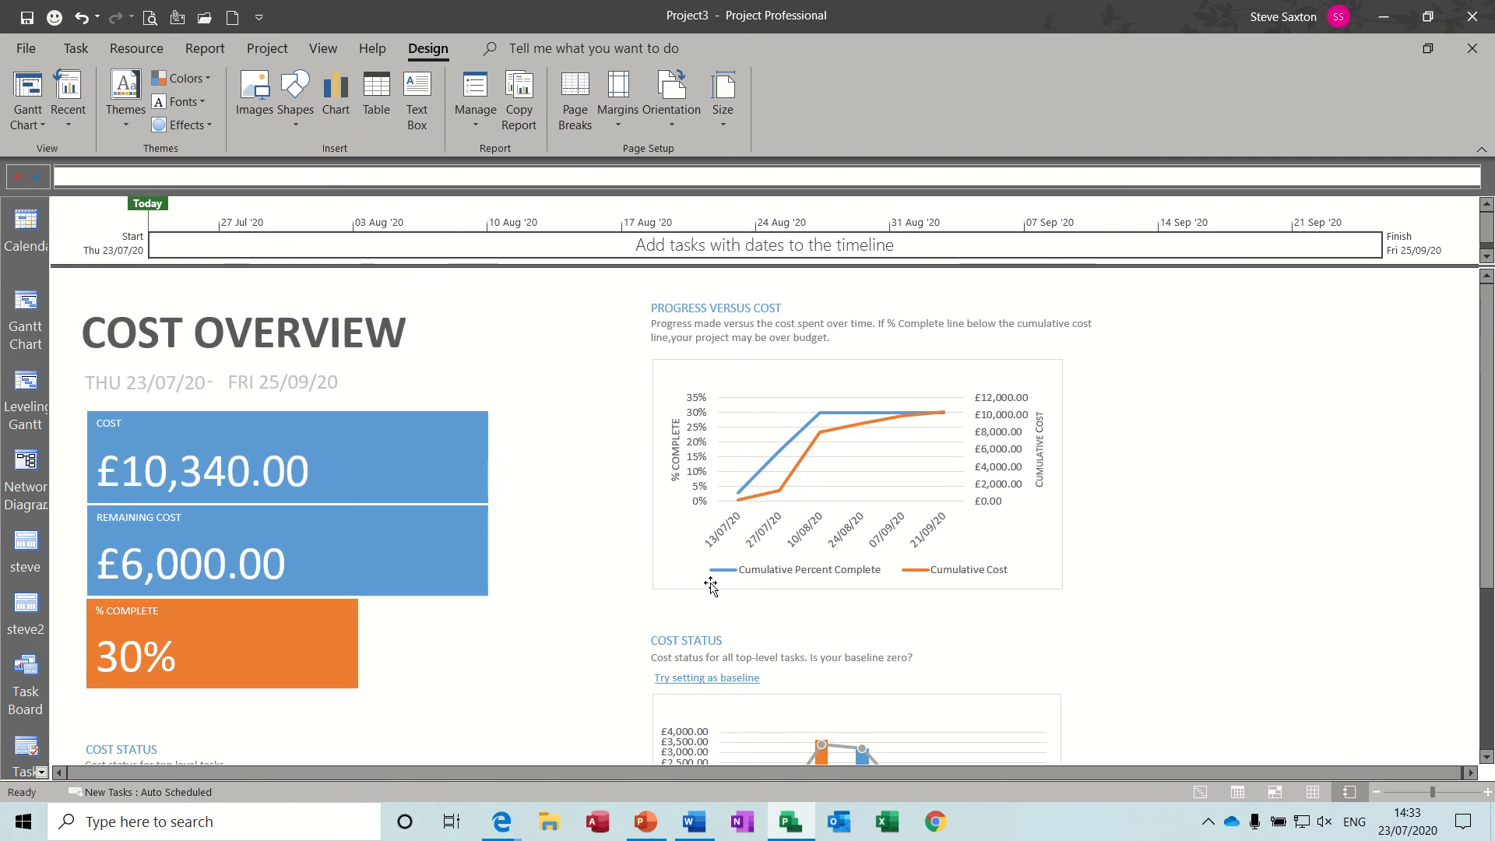
drag(1487, 328, 1493, 478)
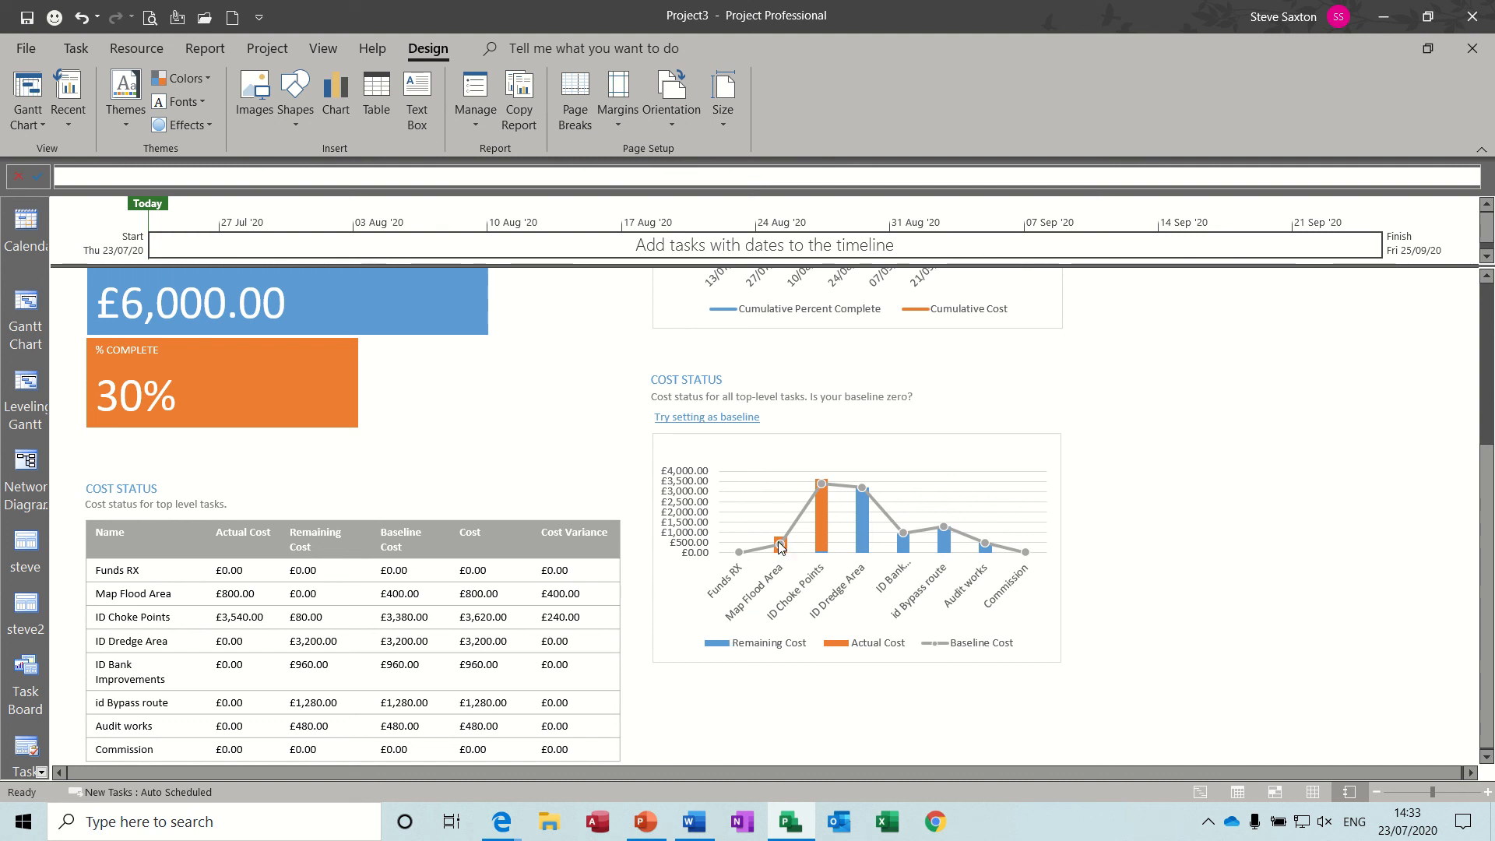
click(246, 595)
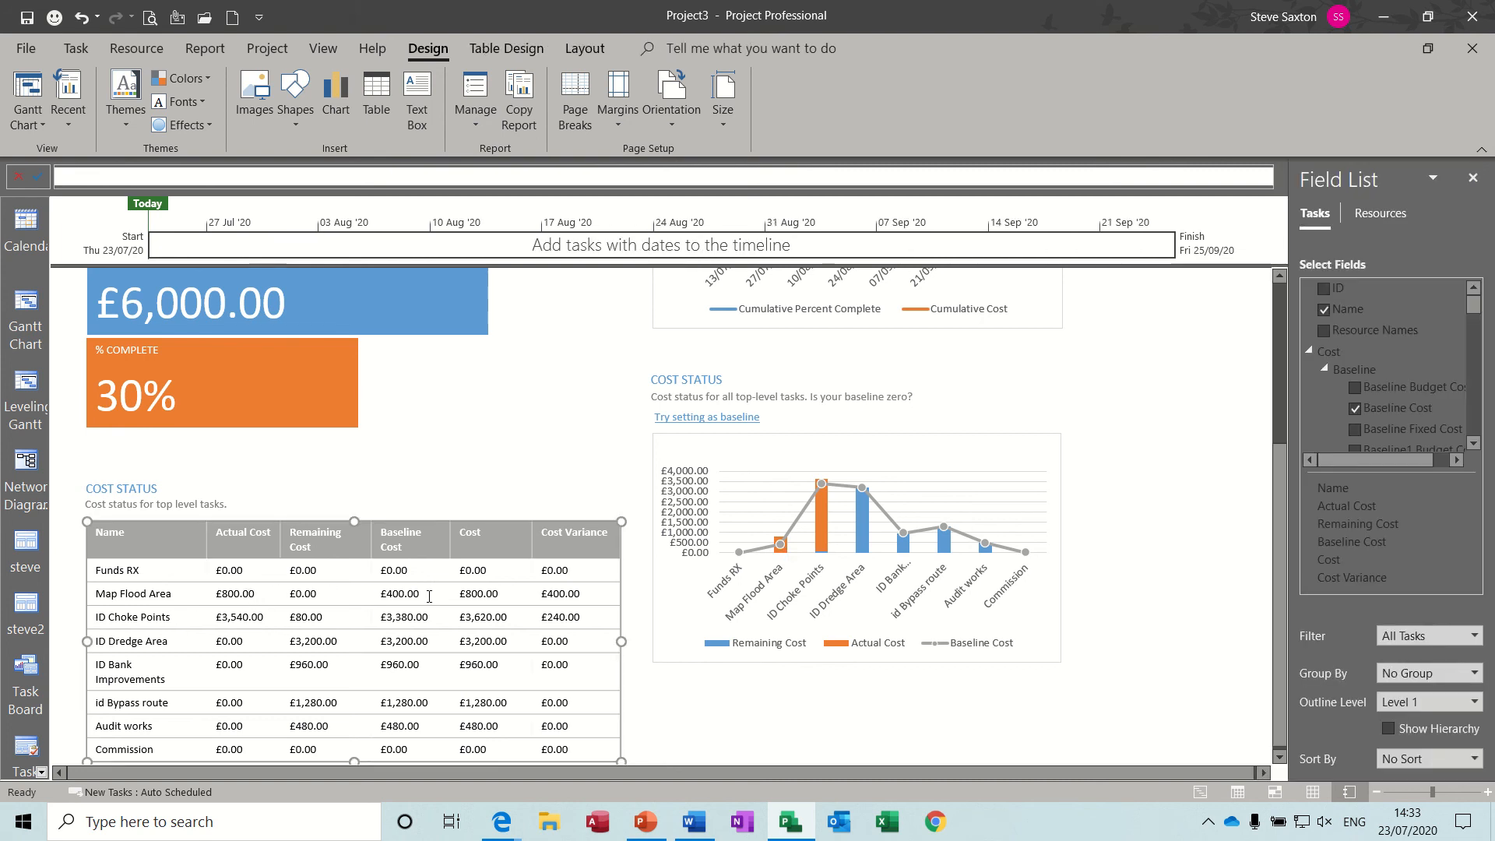
double_click(391, 594)
double_click(562, 594)
drag(582, 618, 537, 618)
- Create a new blank report and name it with the account holder's first name
click(205, 48)
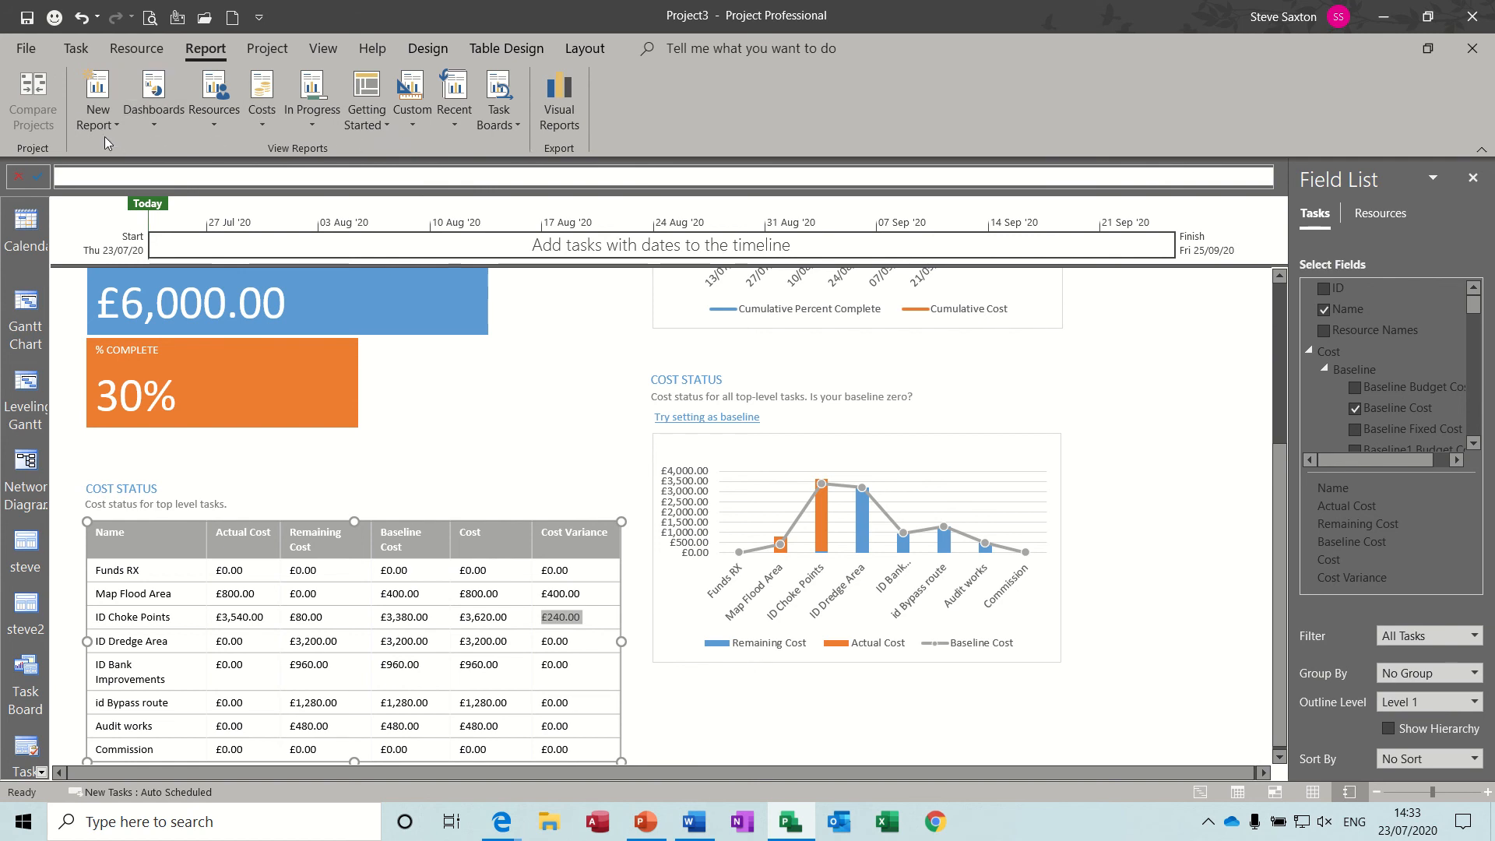
click(99, 116)
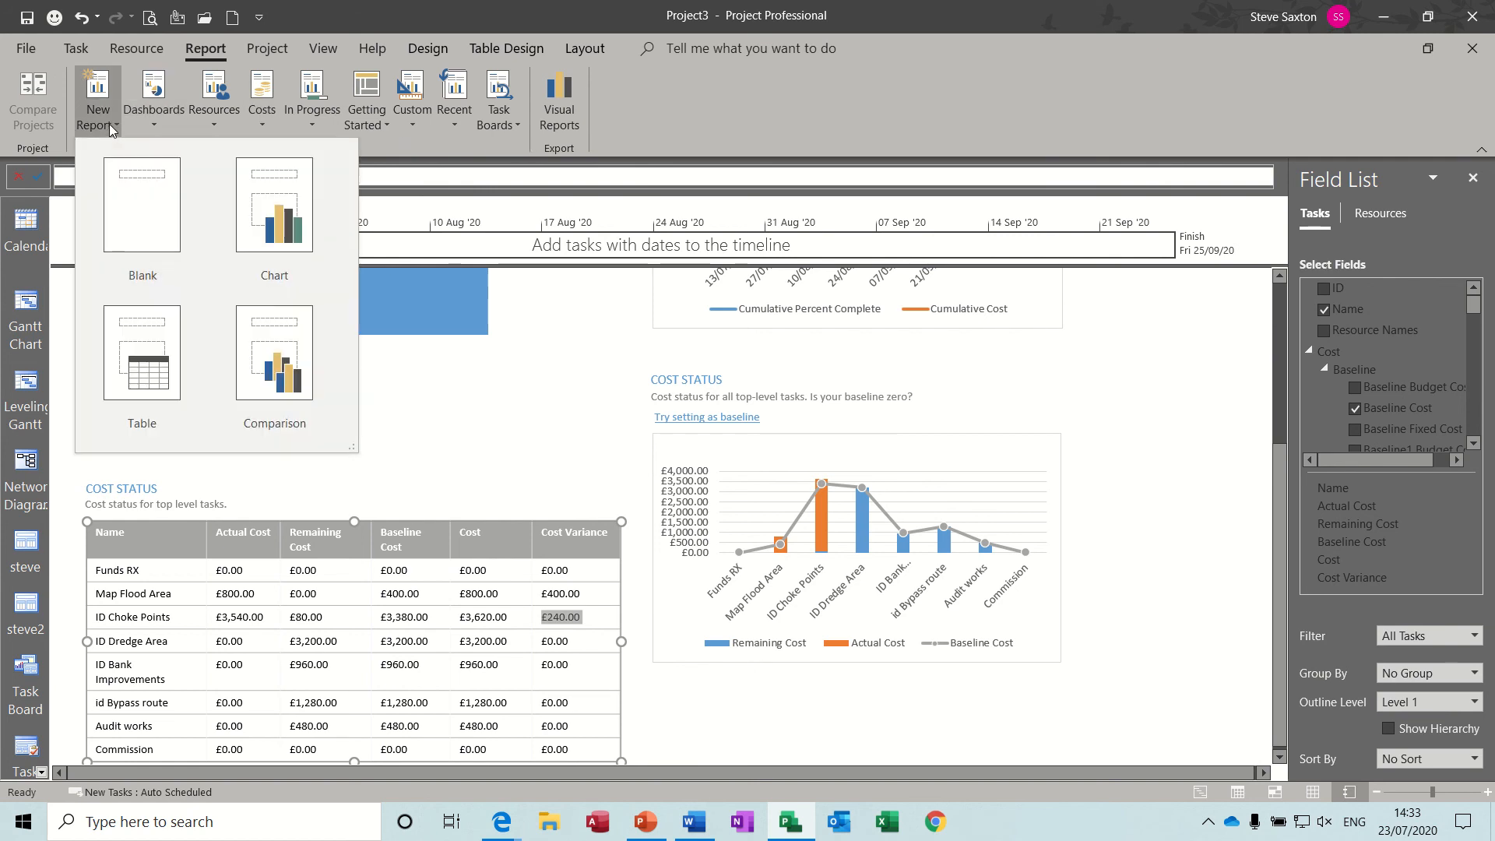
click(144, 207)
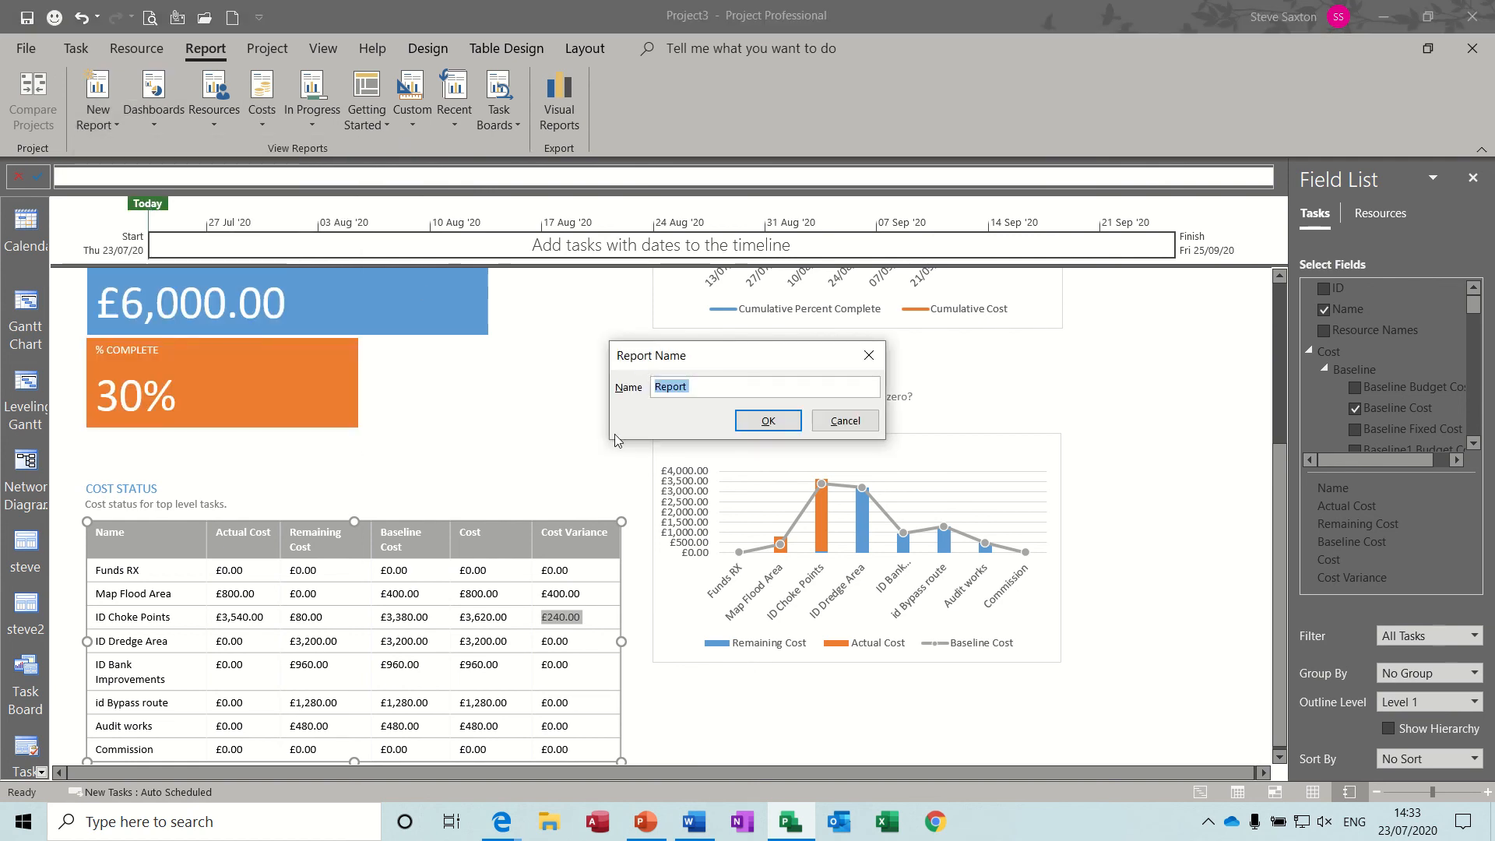
text(steve)
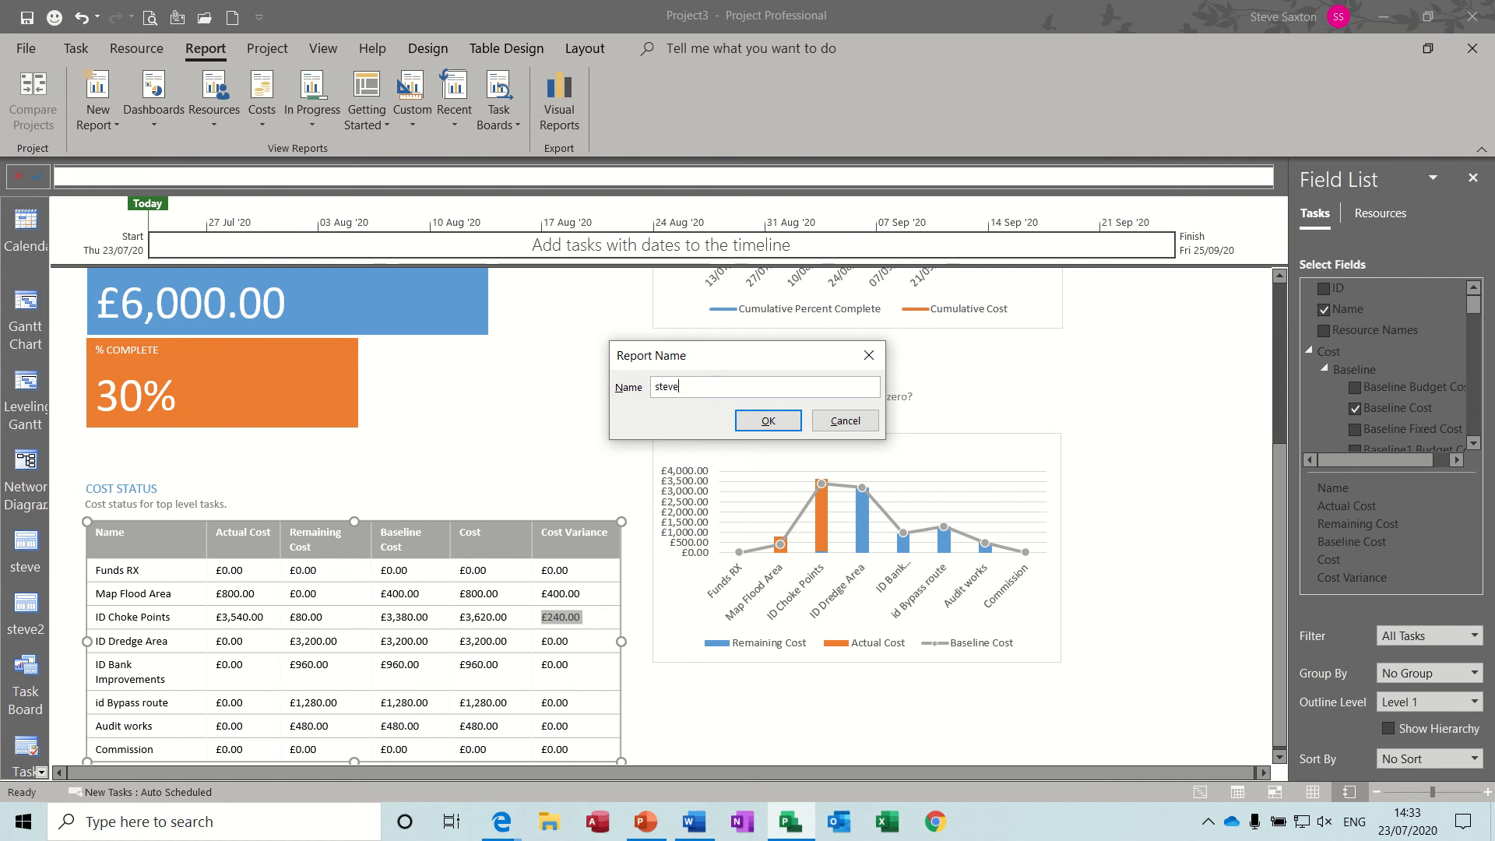
click(769, 422)
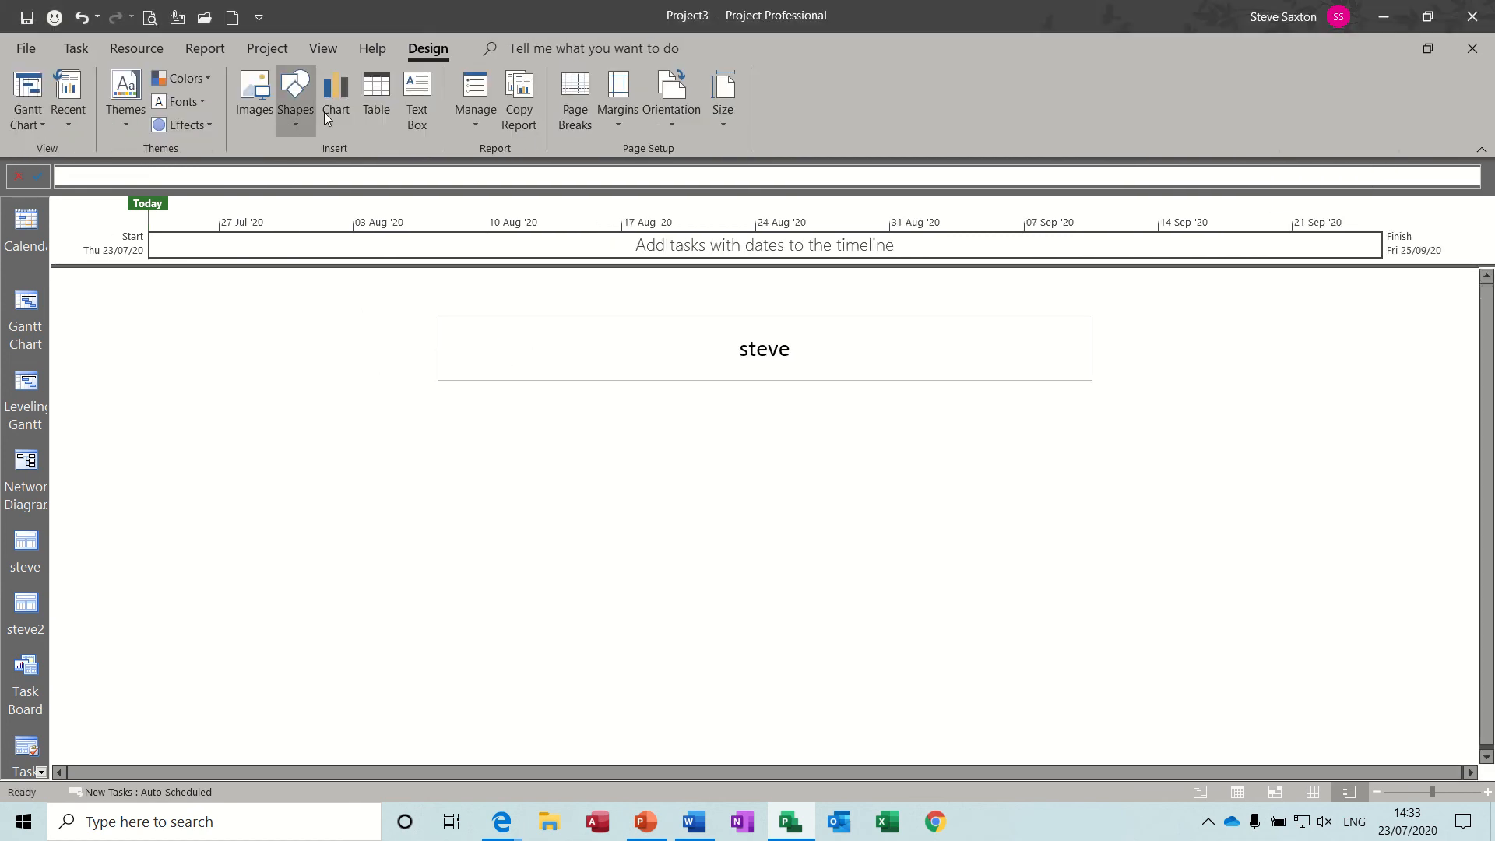
- Insert a clustered column chart into the blank report and move it to the left side, below the report title
click(338, 94)
mouse_move(610, 335)
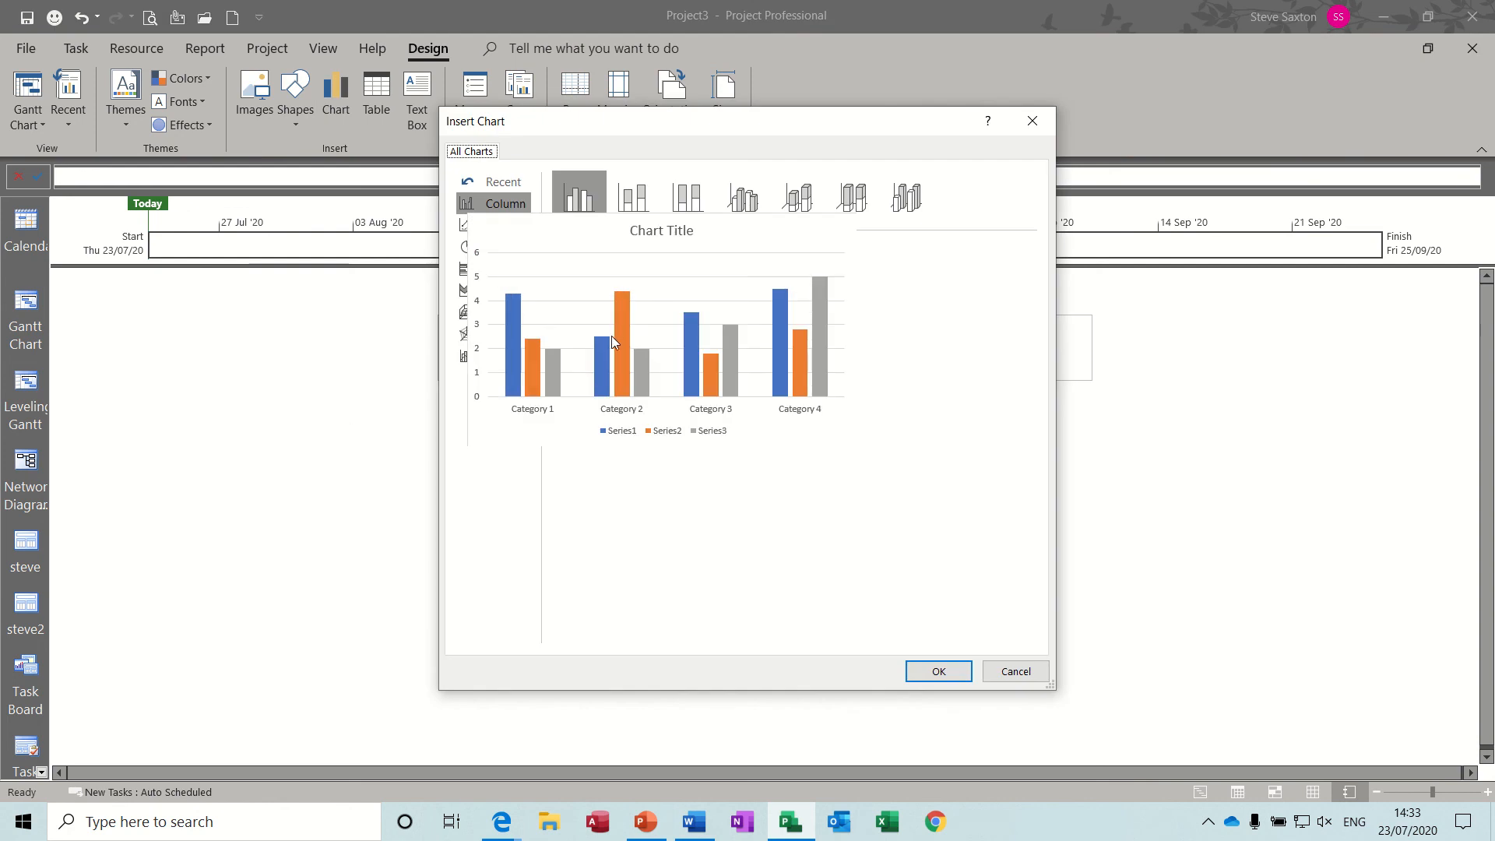
double_click(661, 343)
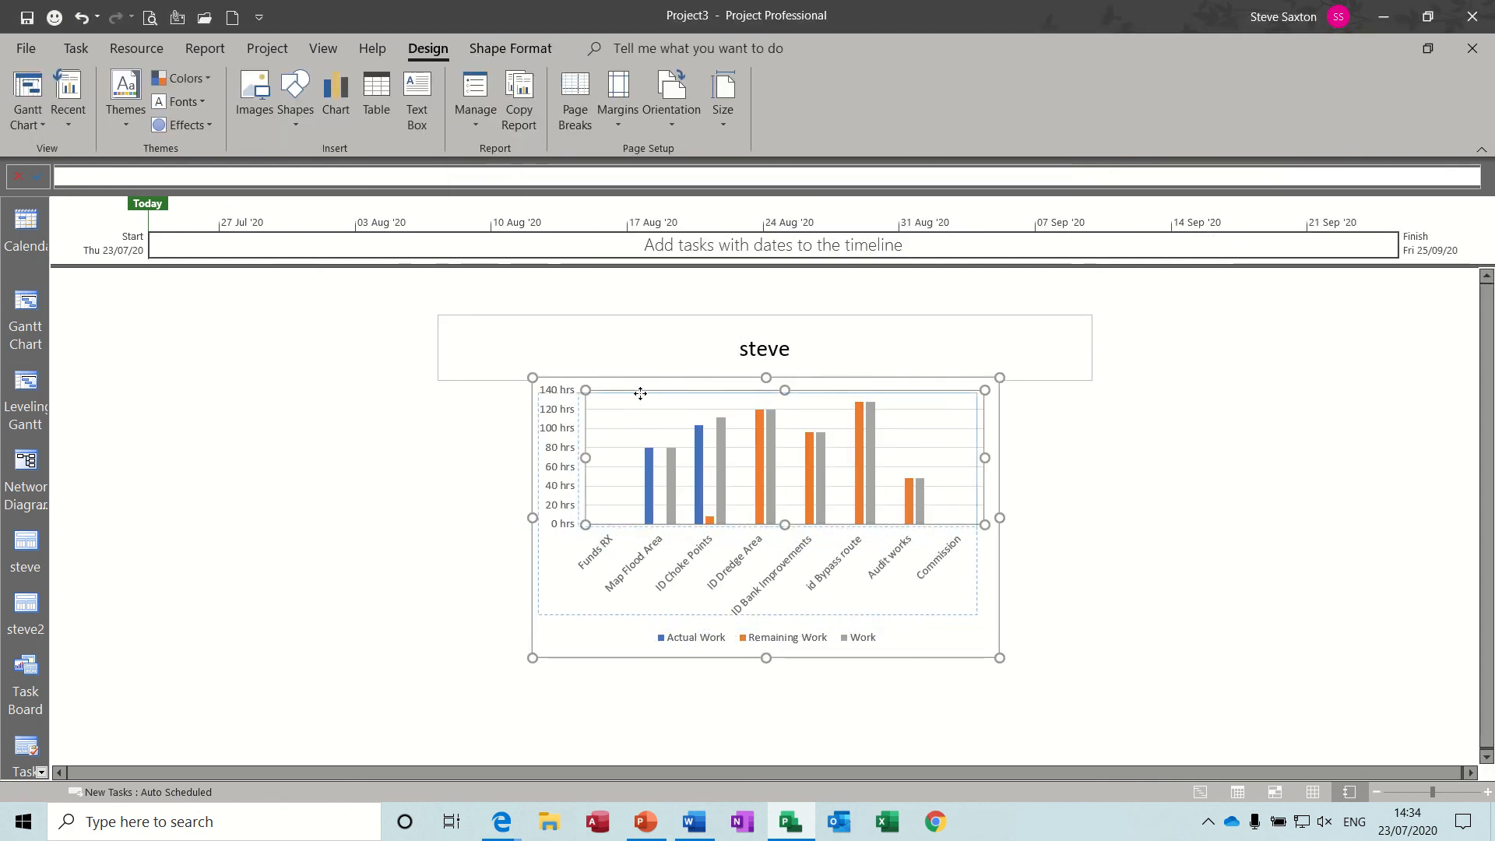
click(587, 647)
drag(587, 640, 180, 640)
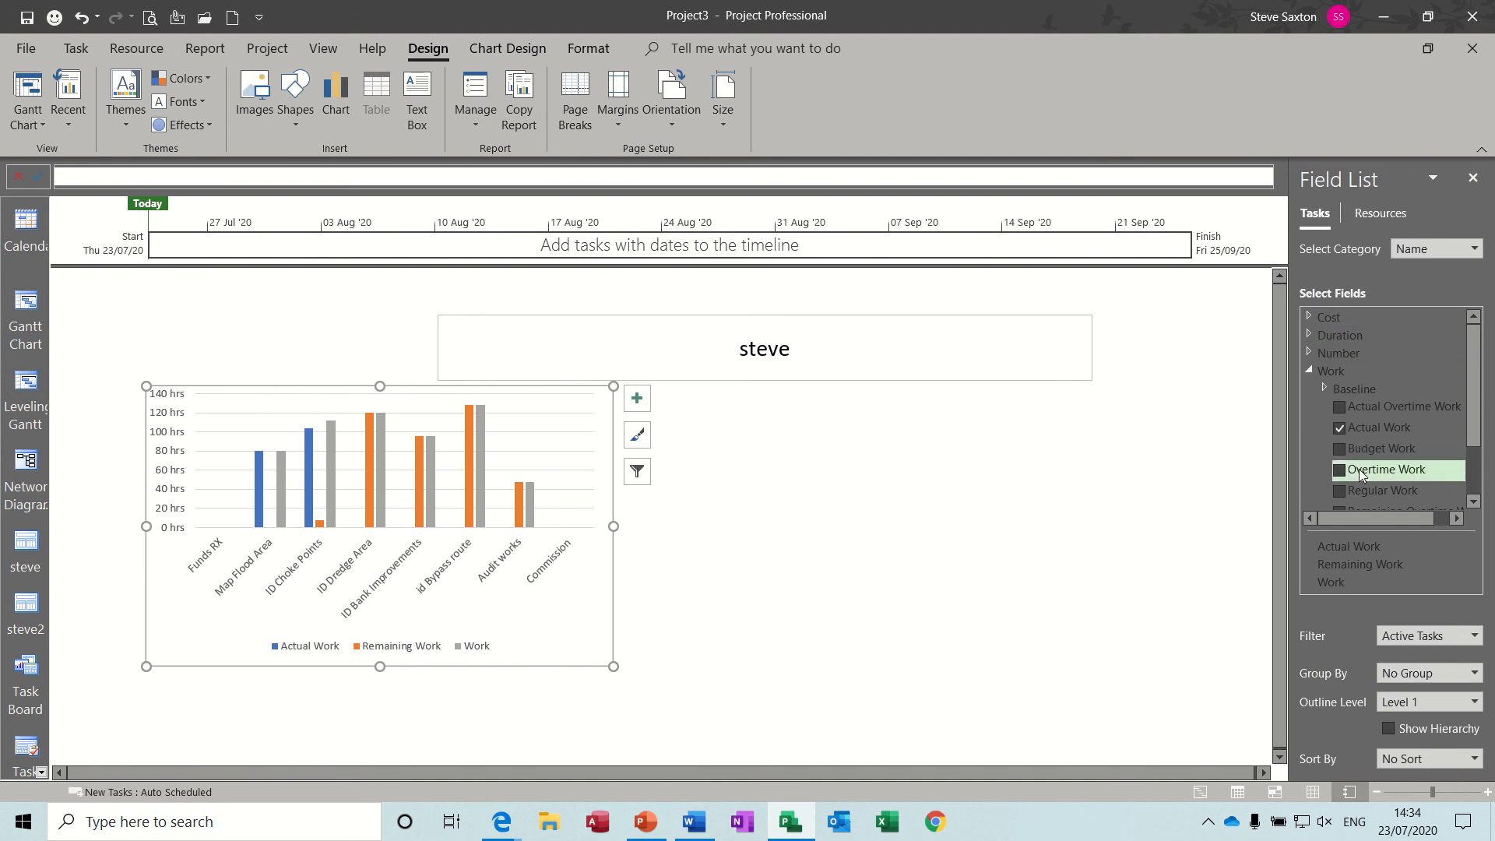
- Base the chart on resources with the Resources - Work filter and shift it to the report's left edge
drag(1472, 361, 1467, 439)
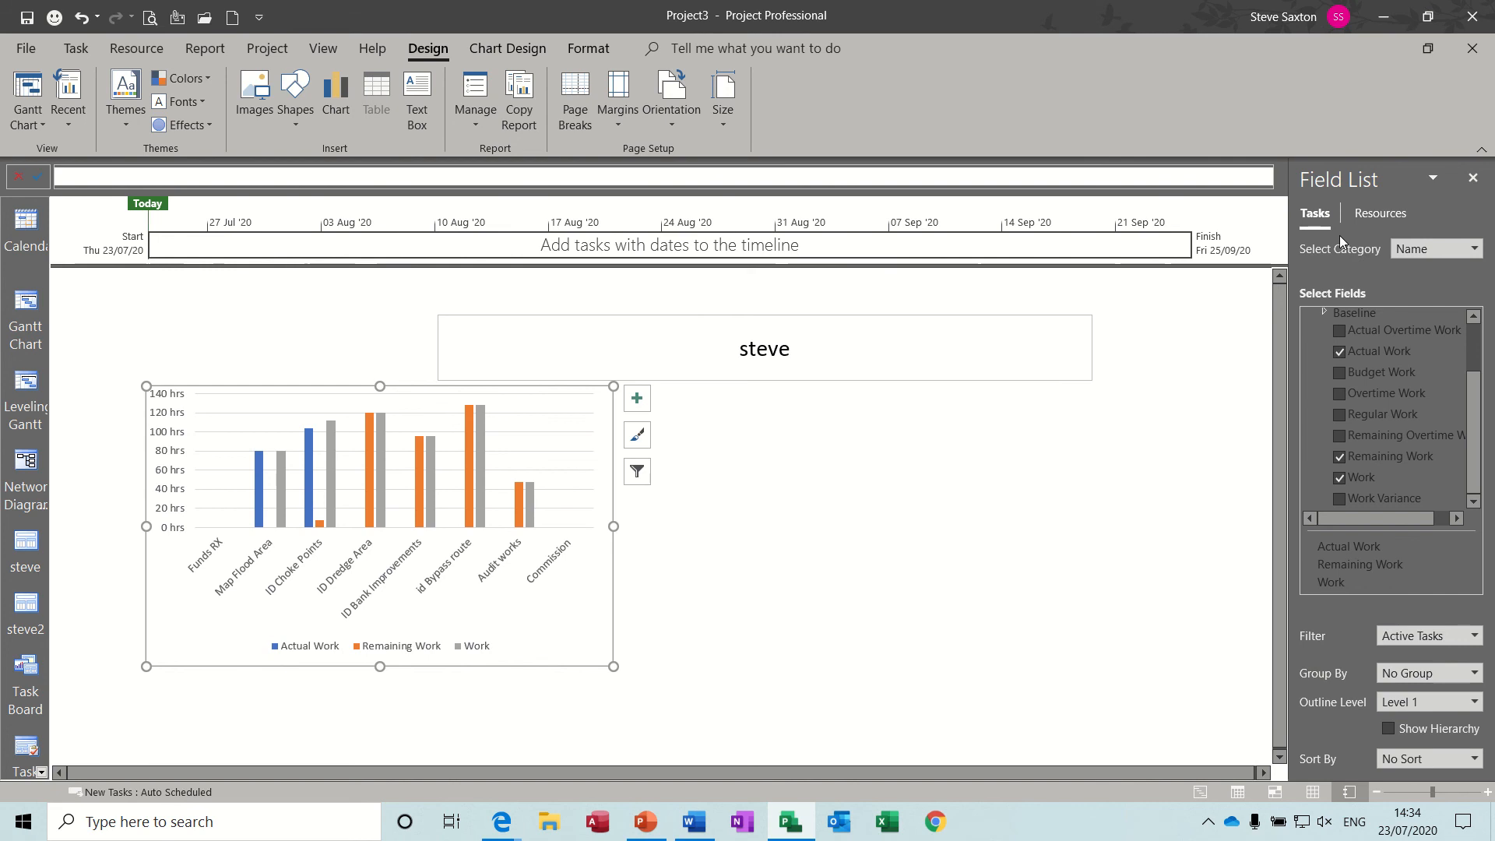
click(1378, 216)
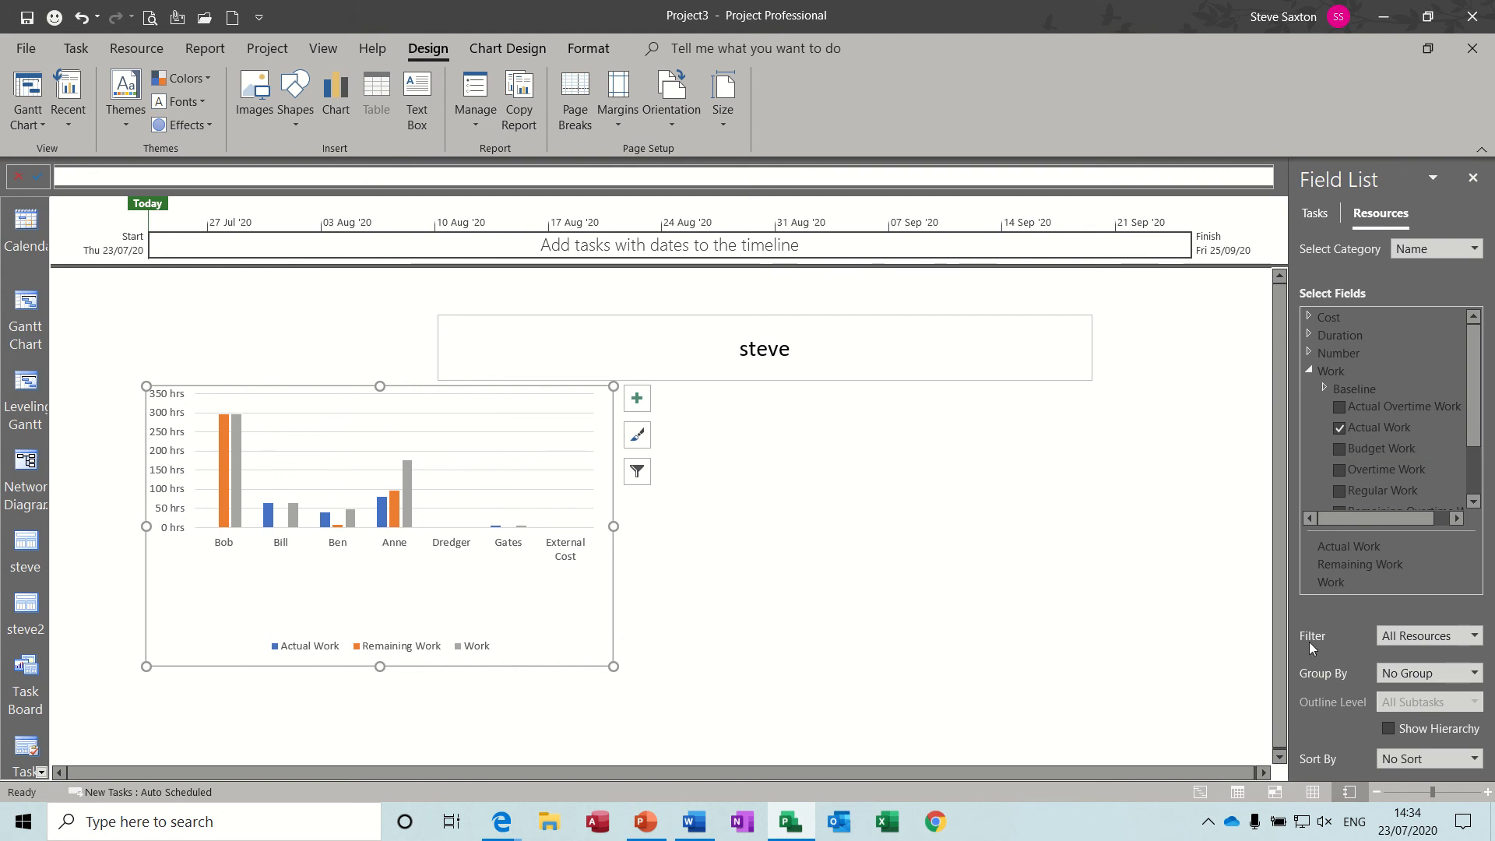
click(1476, 638)
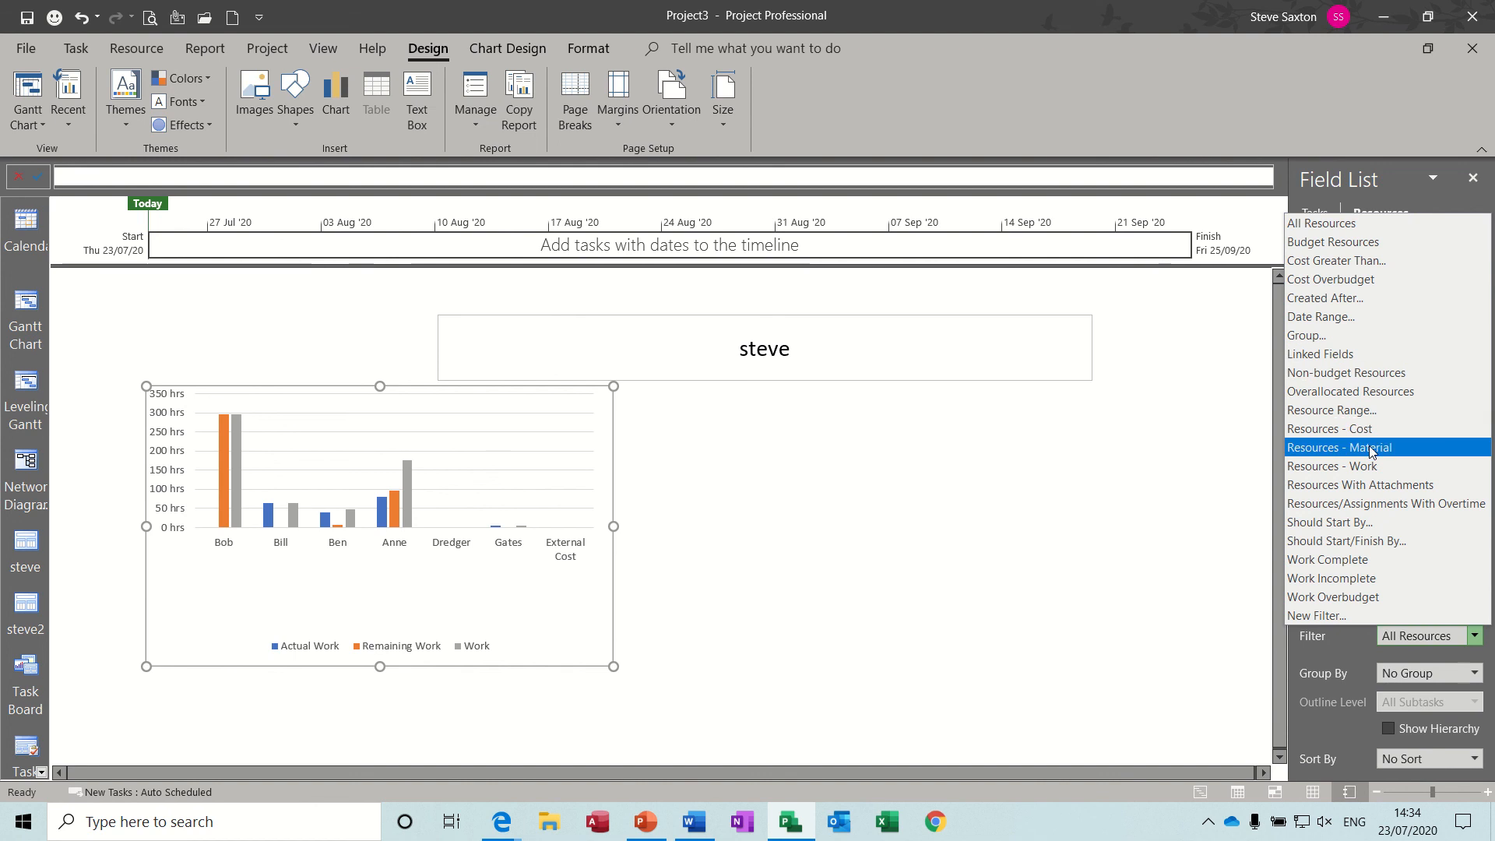
click(1370, 467)
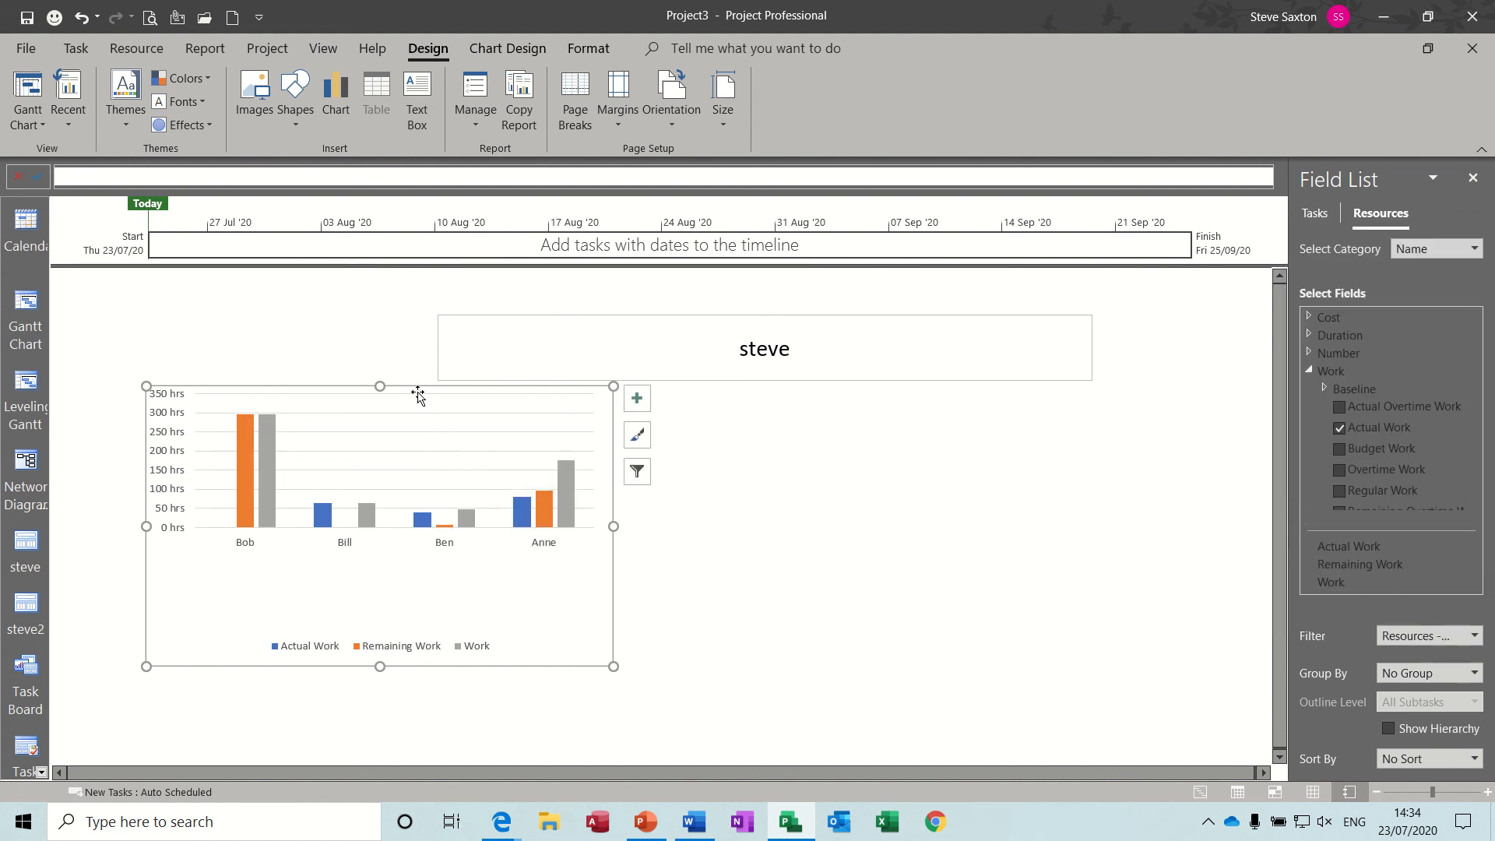
drag(417, 386, 333, 395)
click(671, 461)
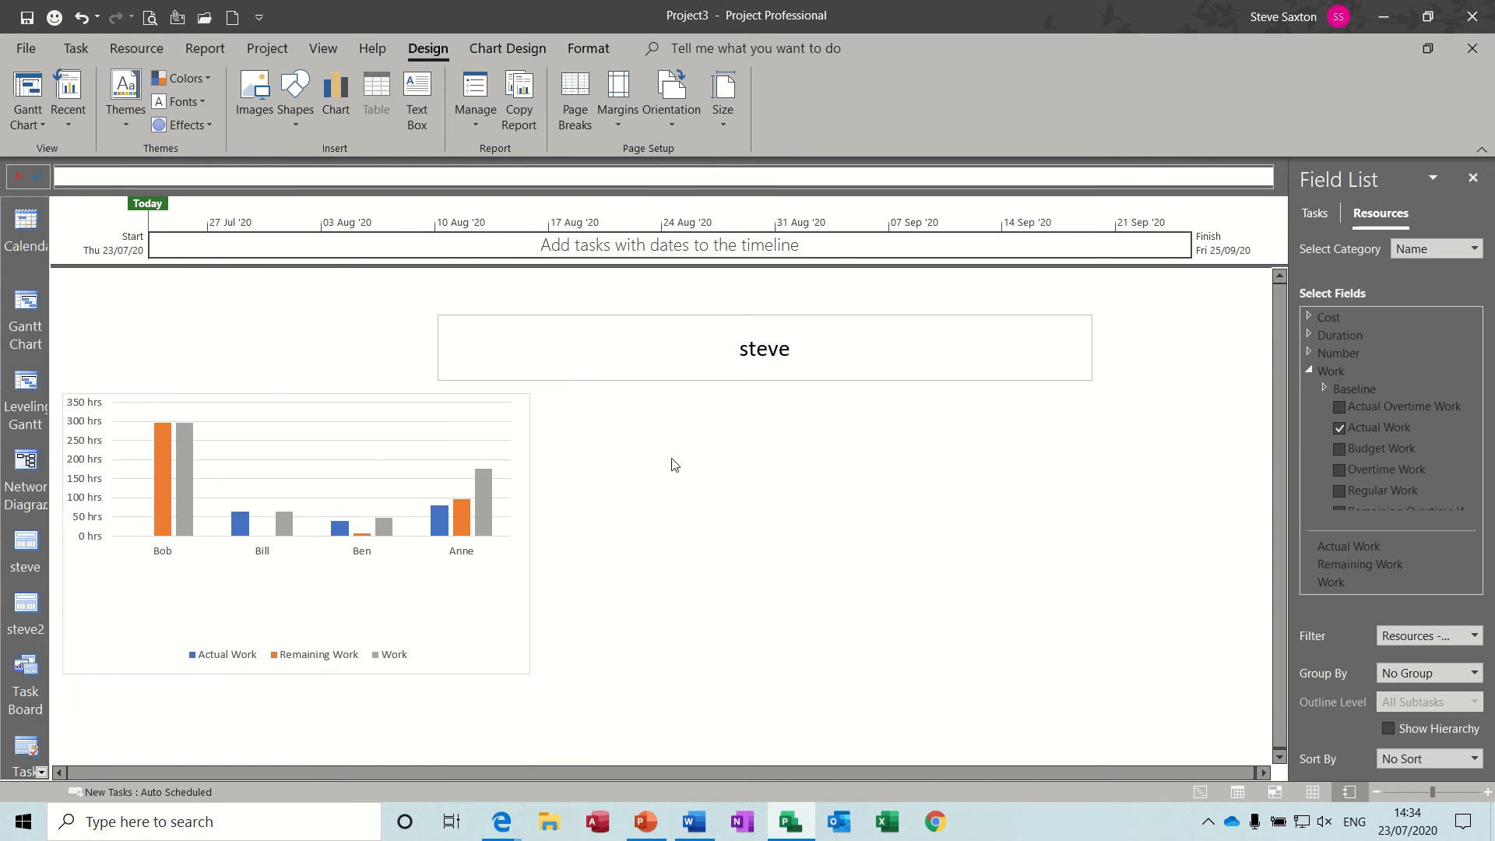
- Insert a second clustered column chart and place it just to the right of the resource chart
click(334, 95)
mouse_move(684, 353)
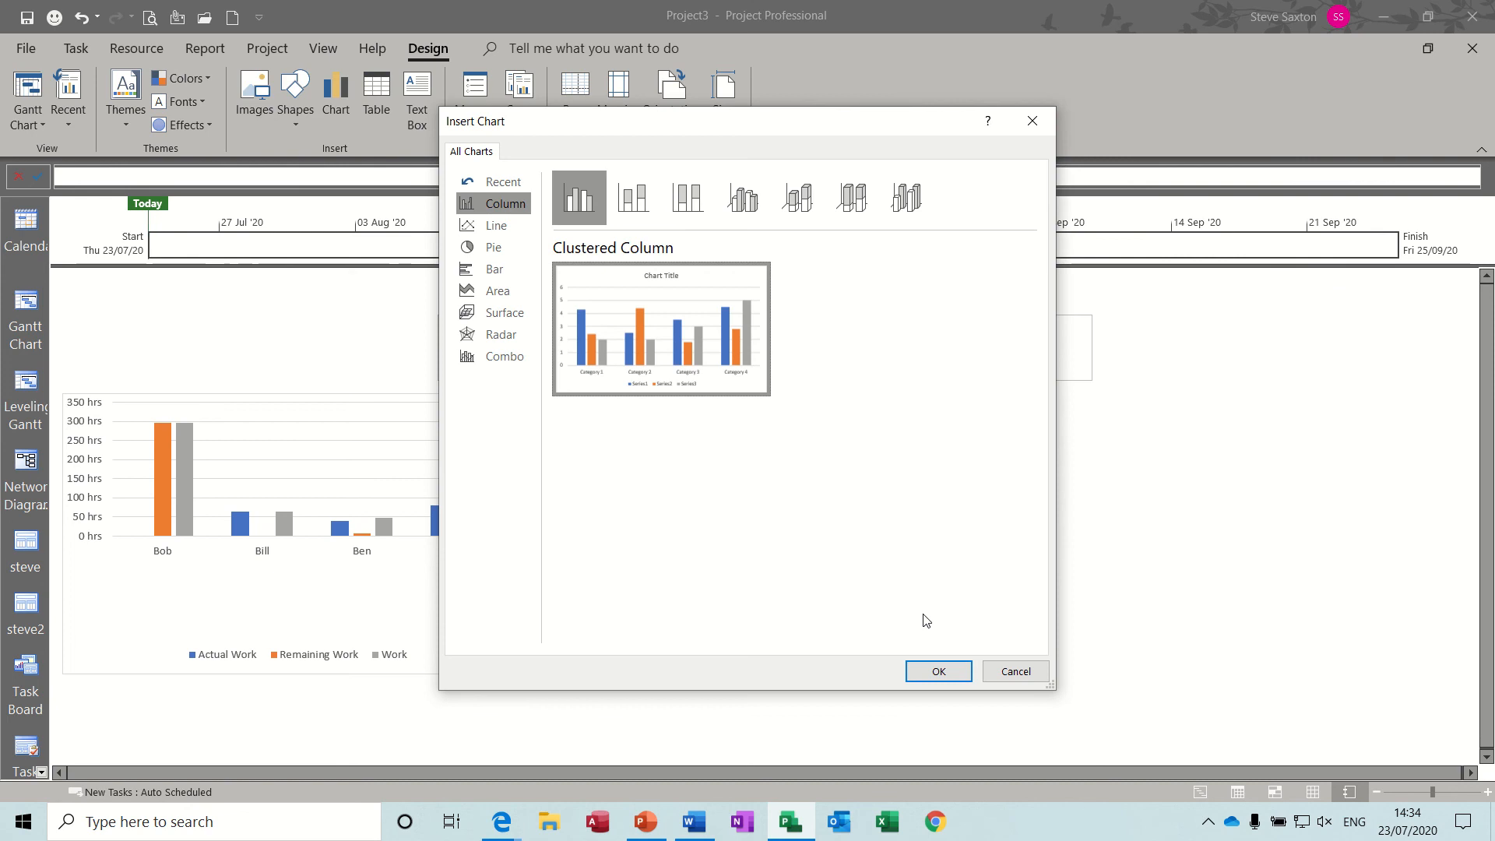
click(939, 671)
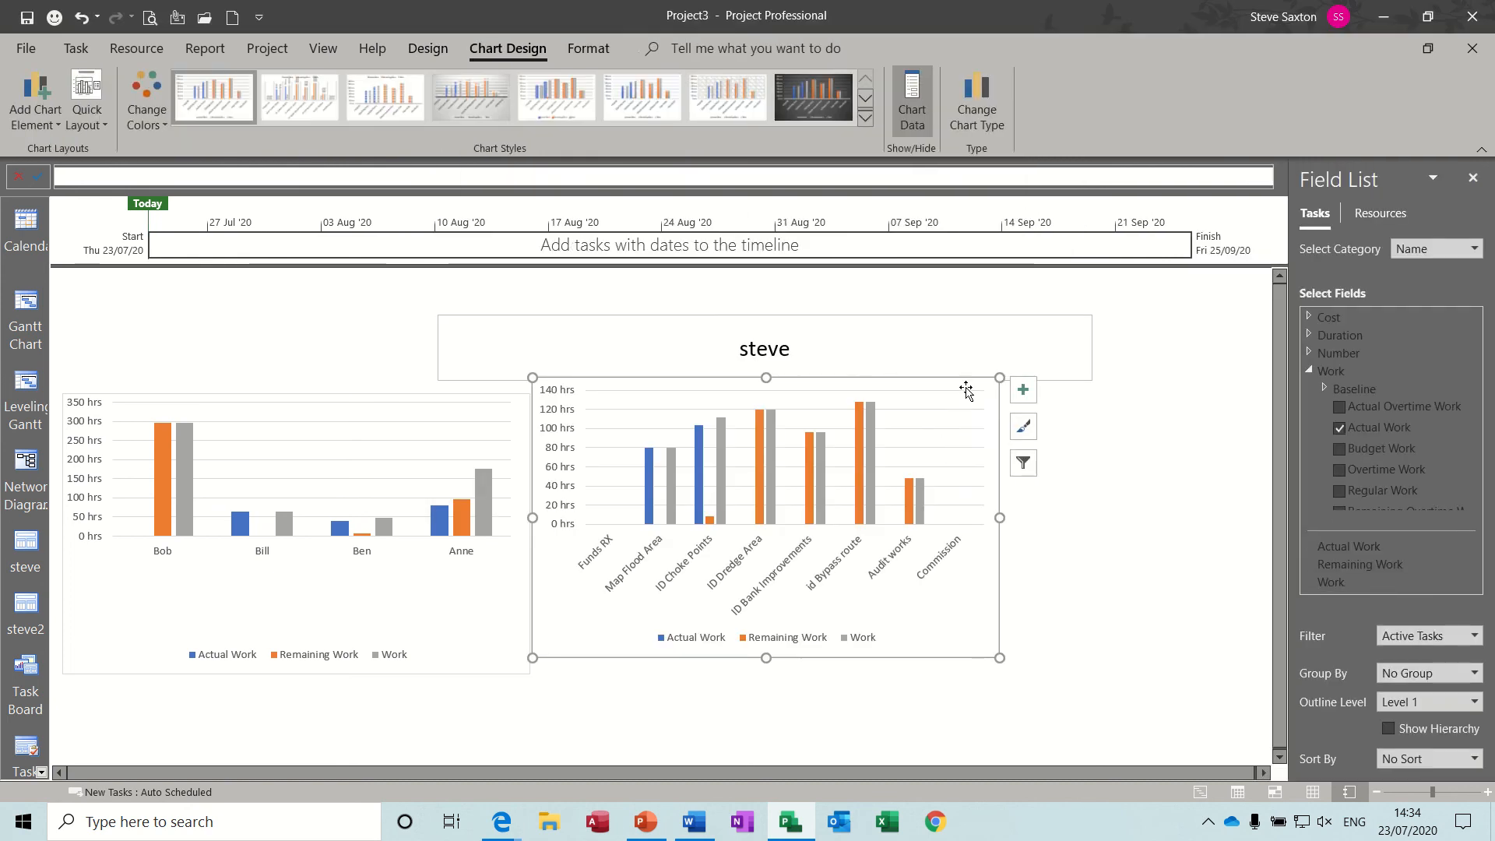
mouse_move(964, 379)
mouse_down()
mouse_move(1002, 397)
mouse_move(977, 395)
mouse_up()
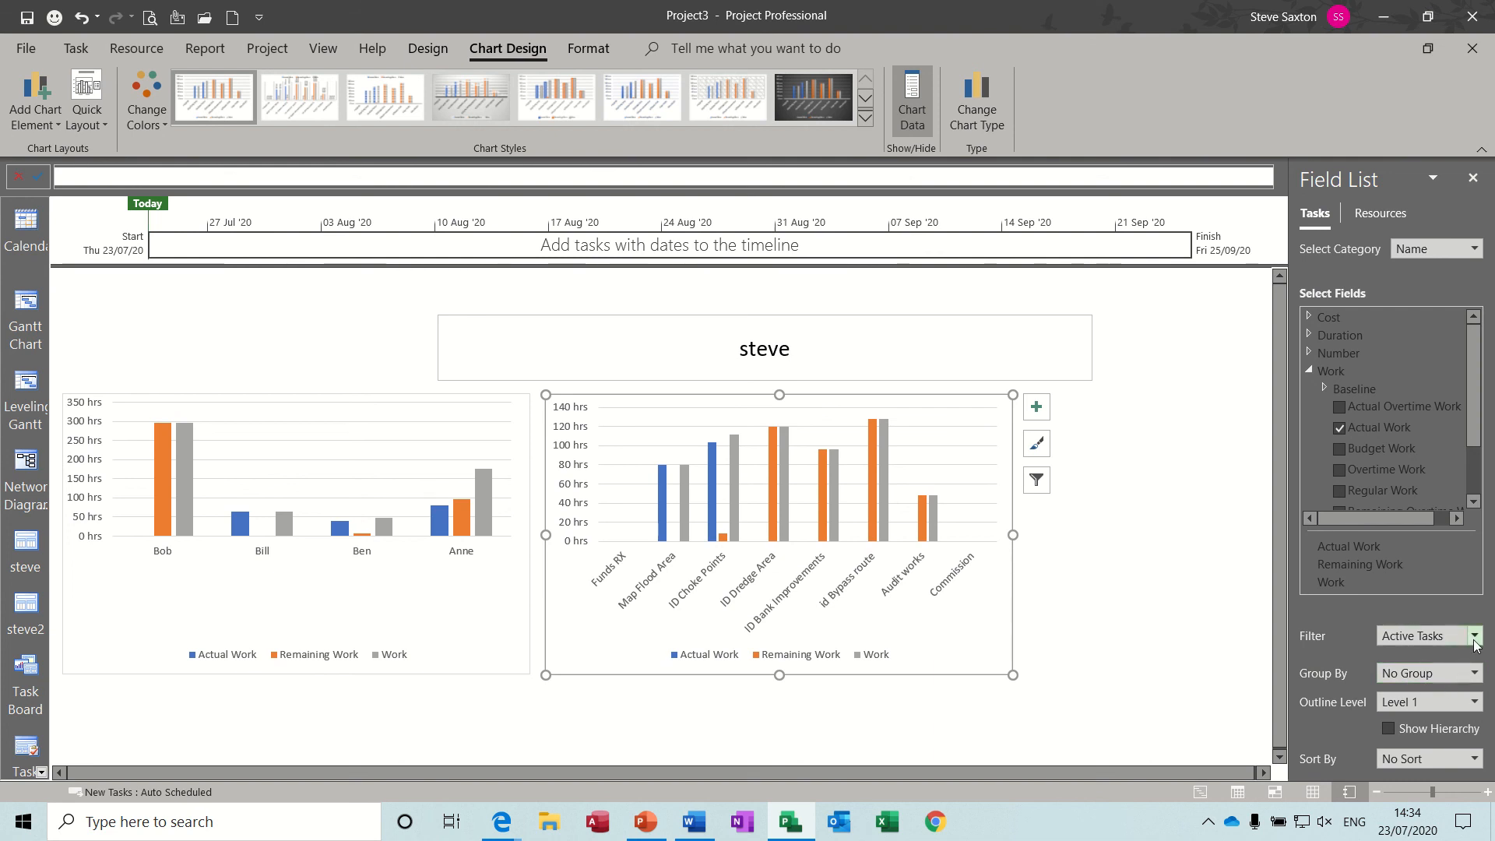
- Try grouping the task chart by Critical and by Milestones, and return it to No Group
click(1473, 674)
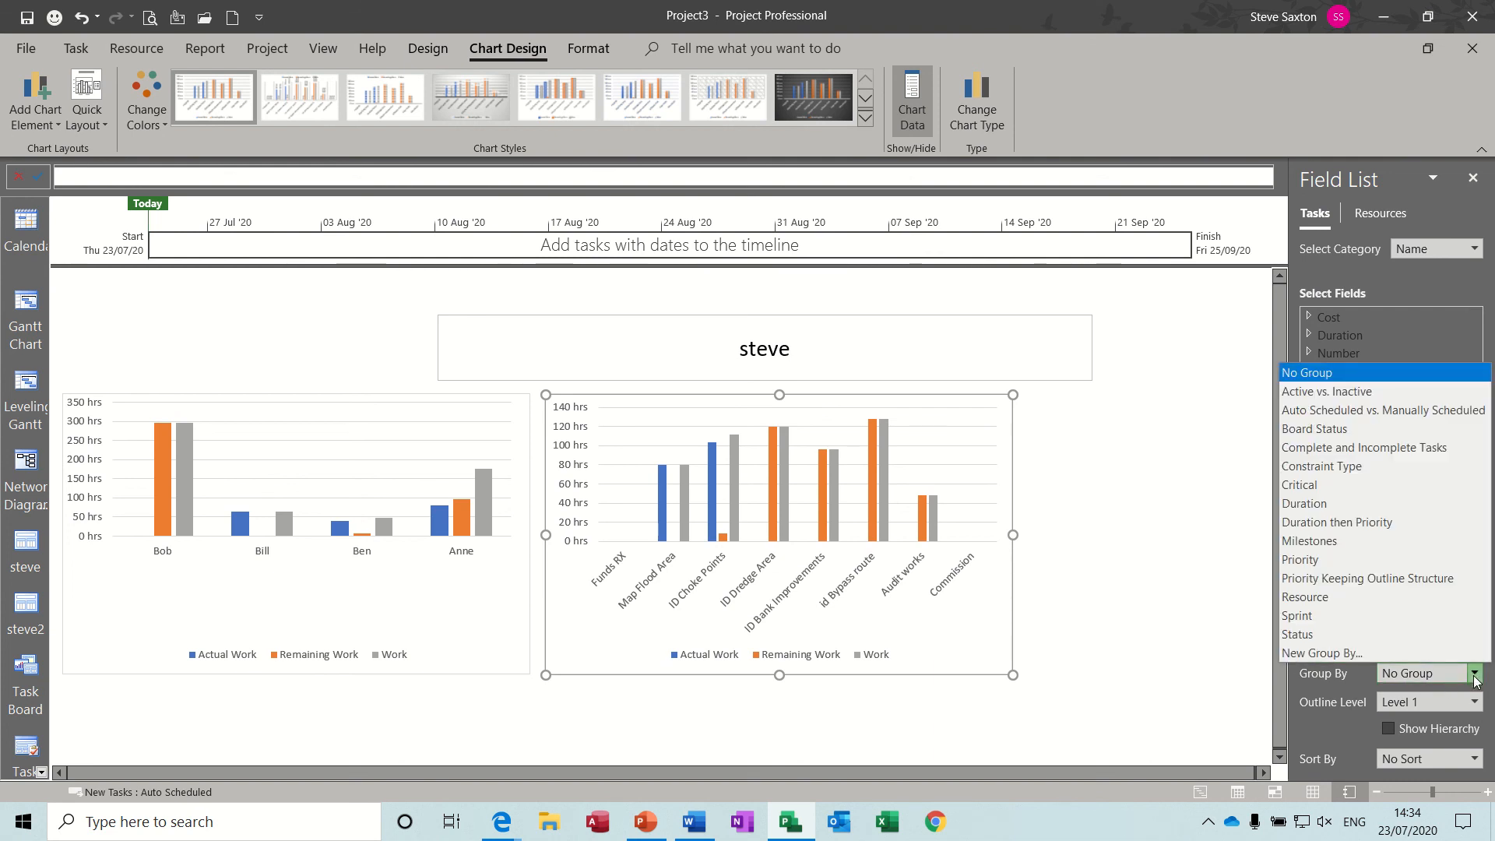
click(1384, 492)
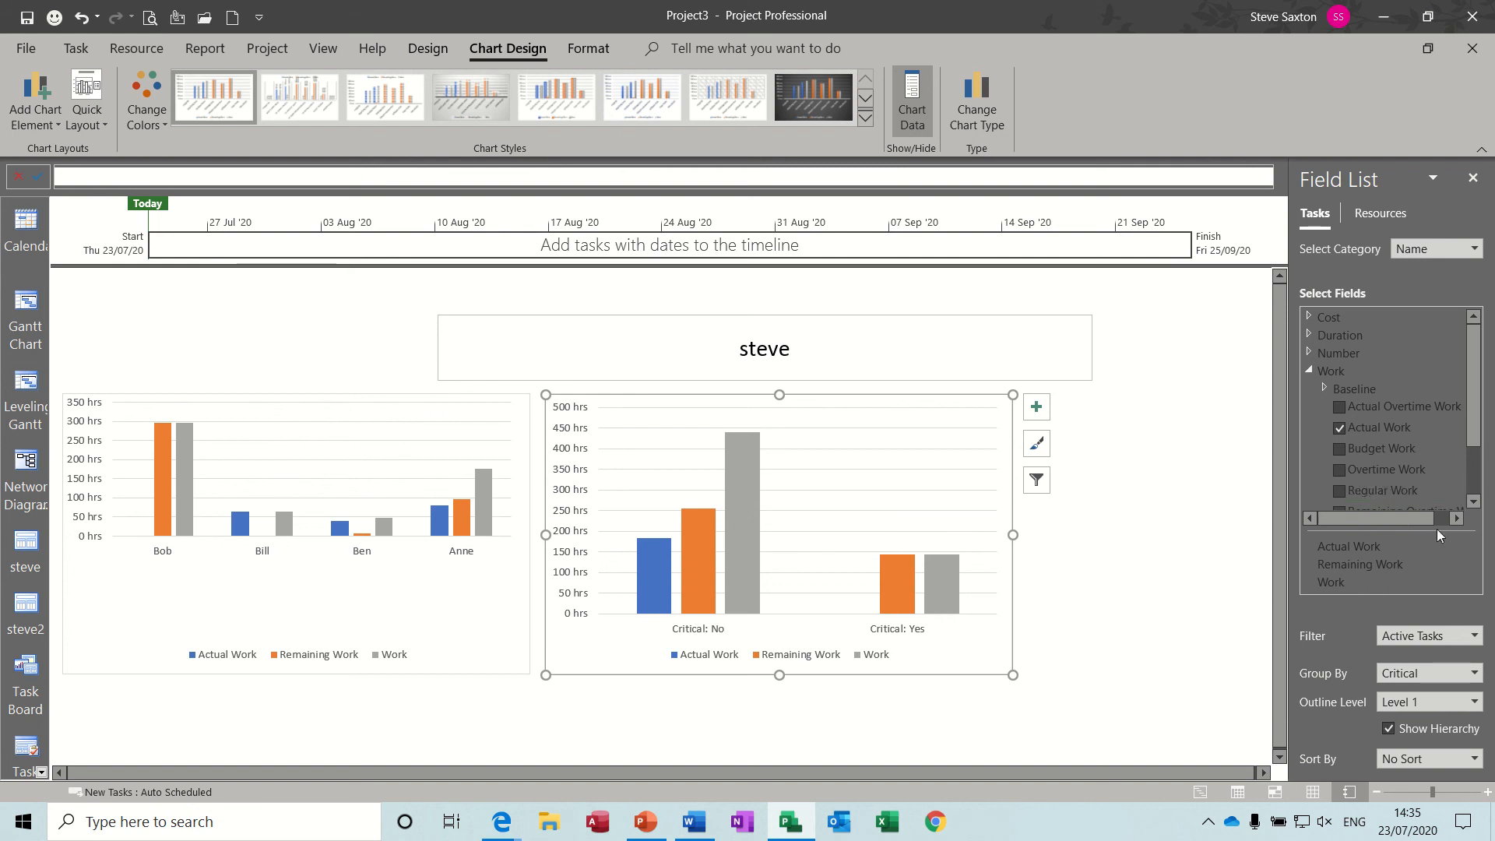
click(1475, 674)
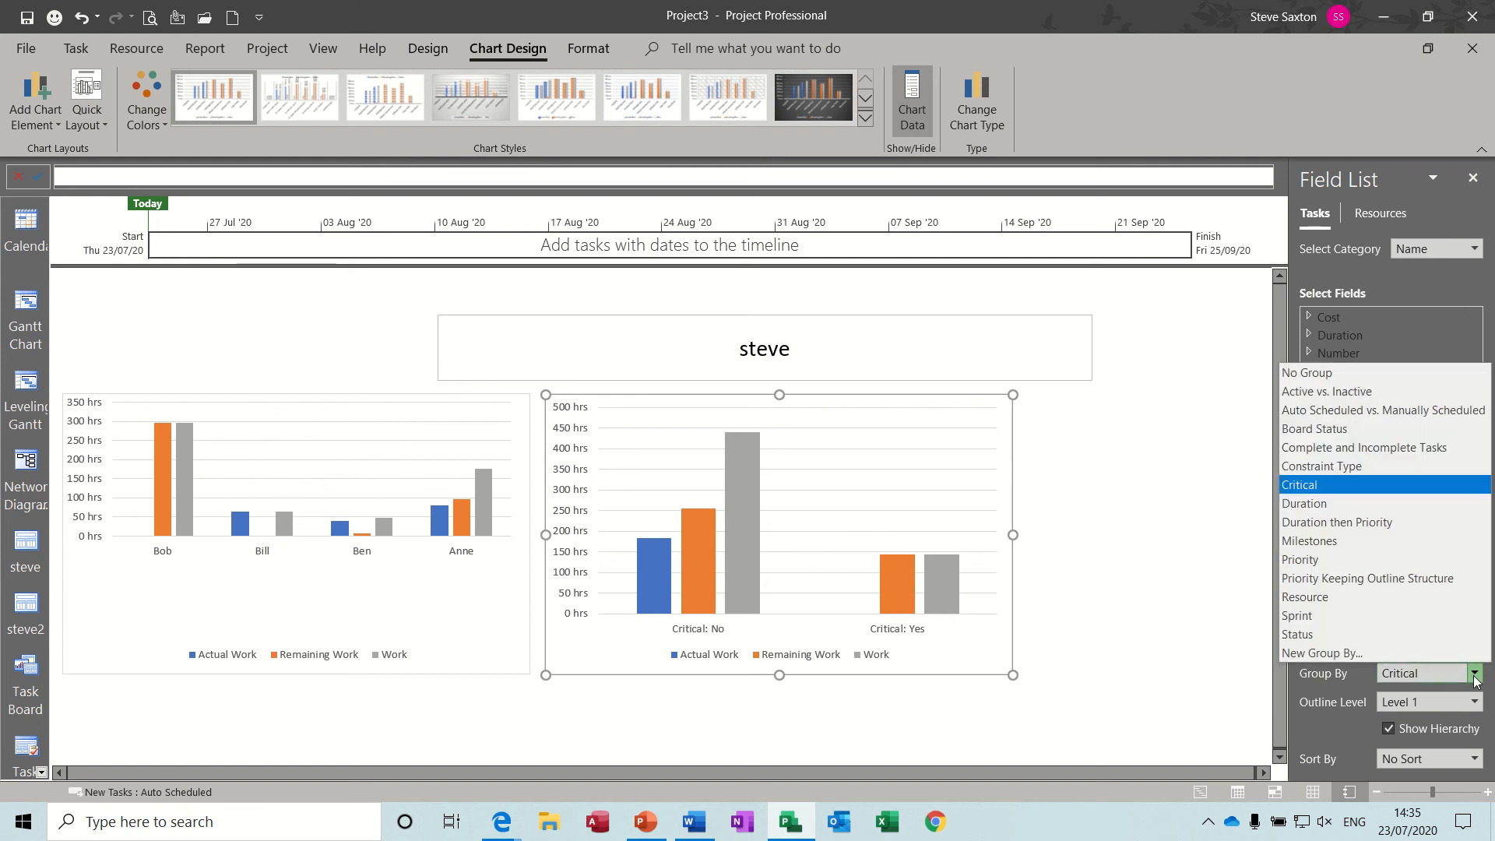
click(1374, 540)
click(1473, 673)
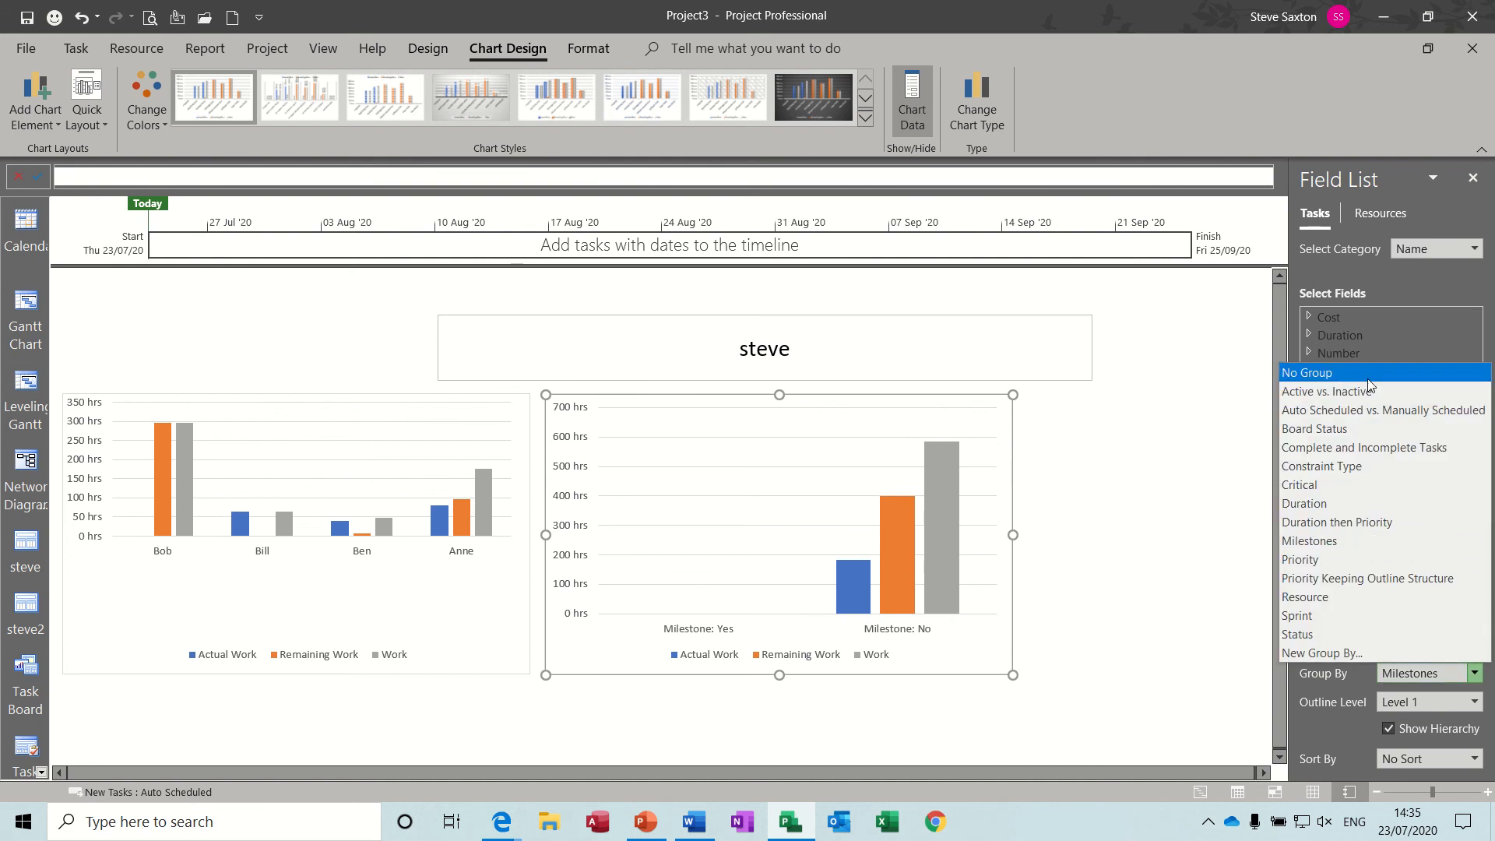
click(1367, 376)
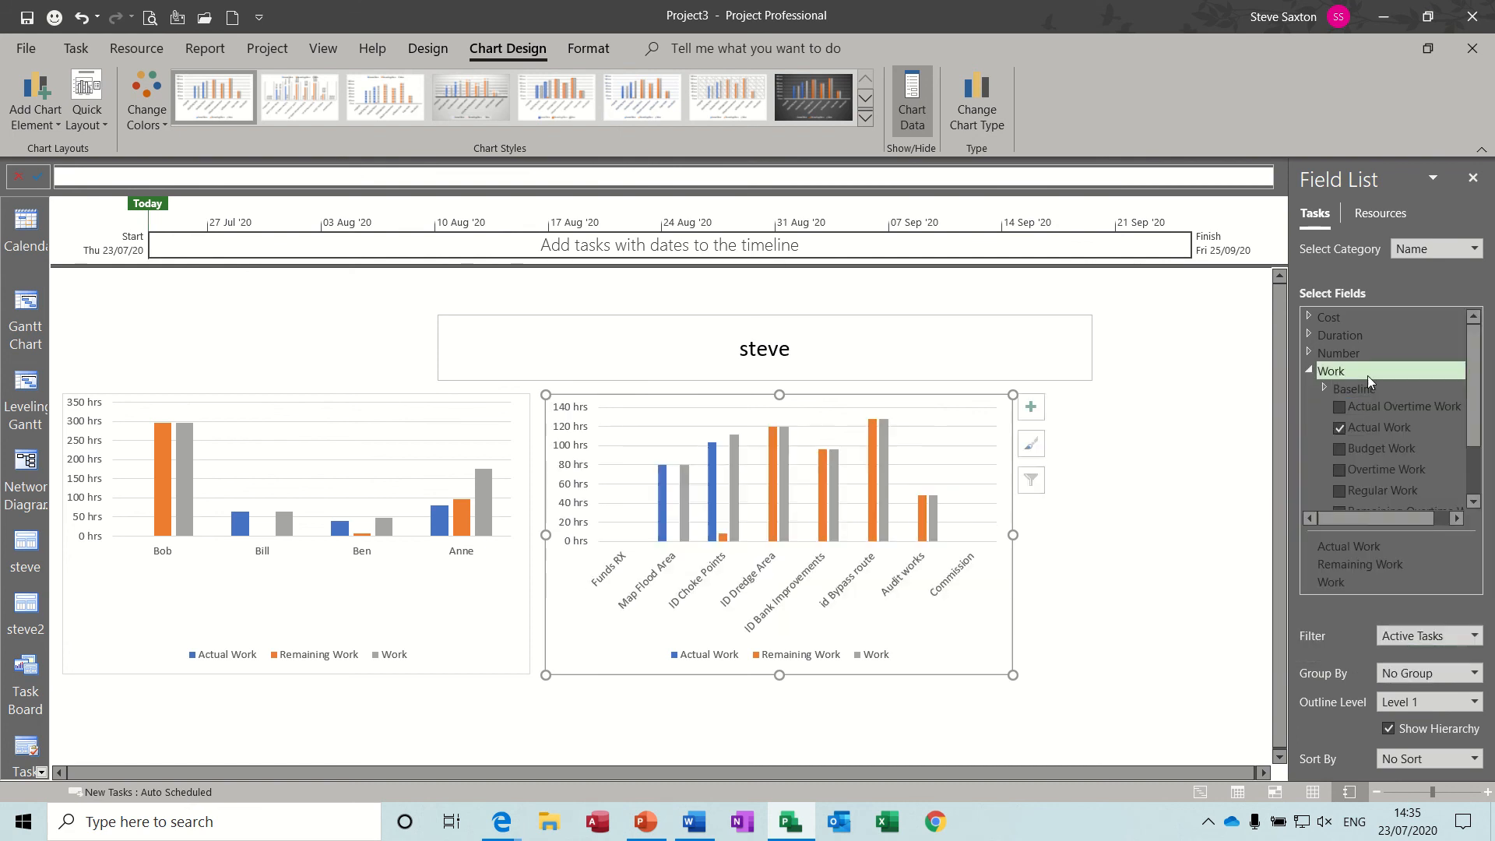
- Try the outline levels All Subtasks and Level 2 on the task chart, and return it to Level 1
click(1475, 703)
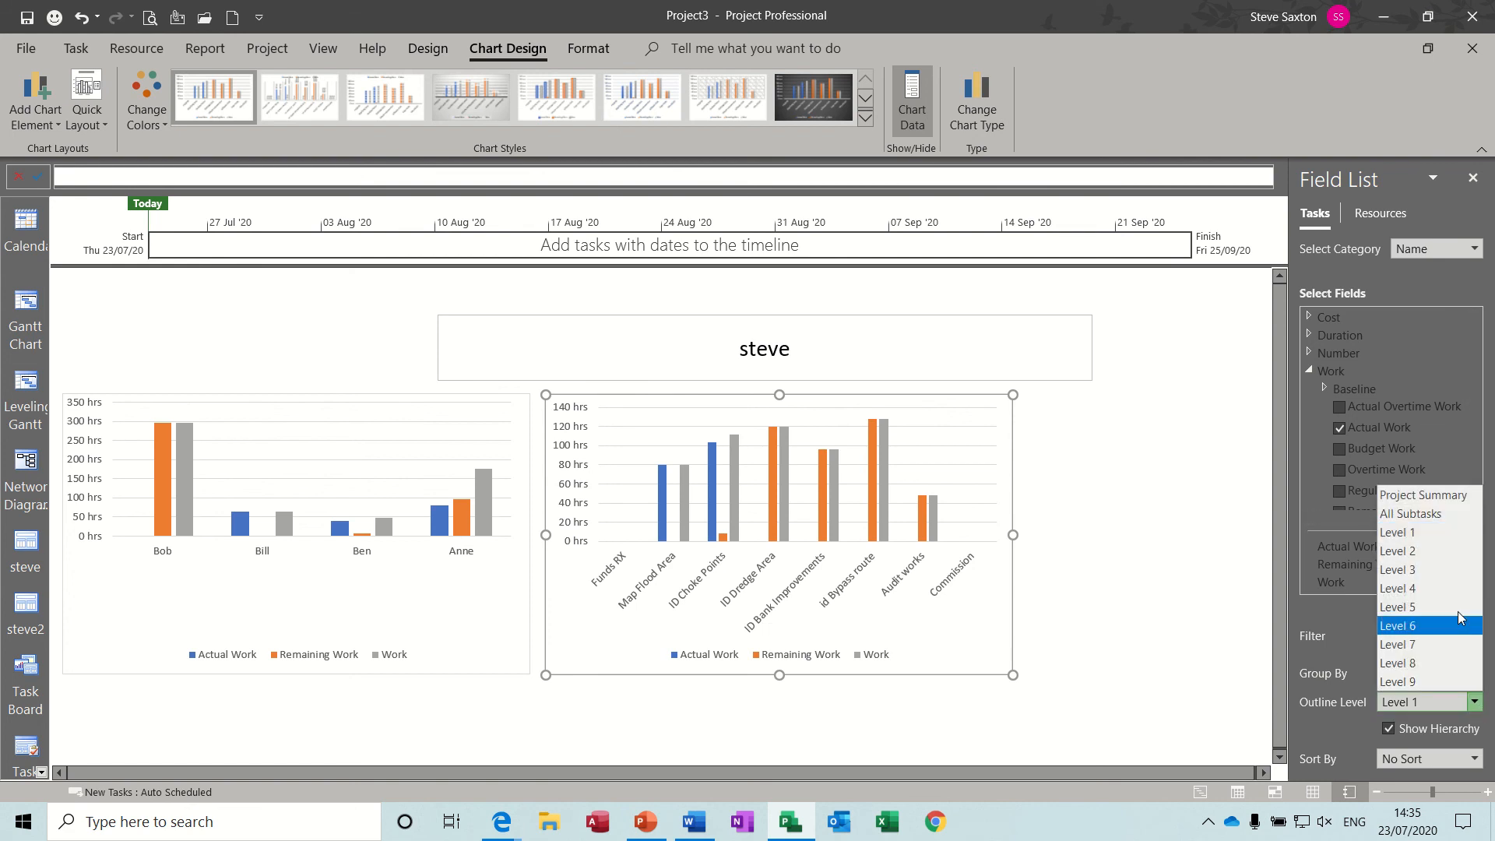
click(1441, 514)
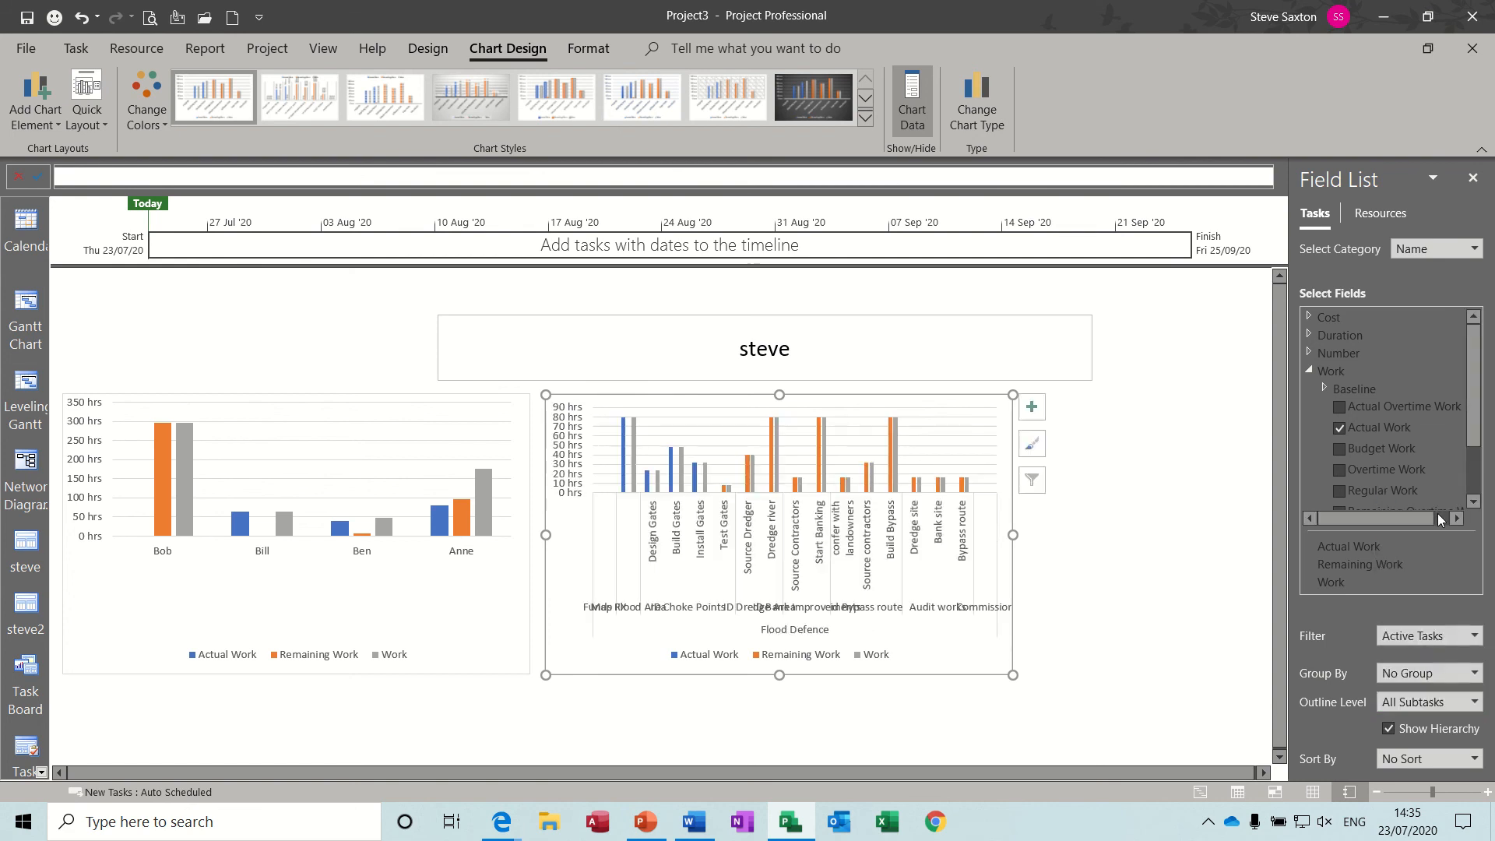
click(1475, 702)
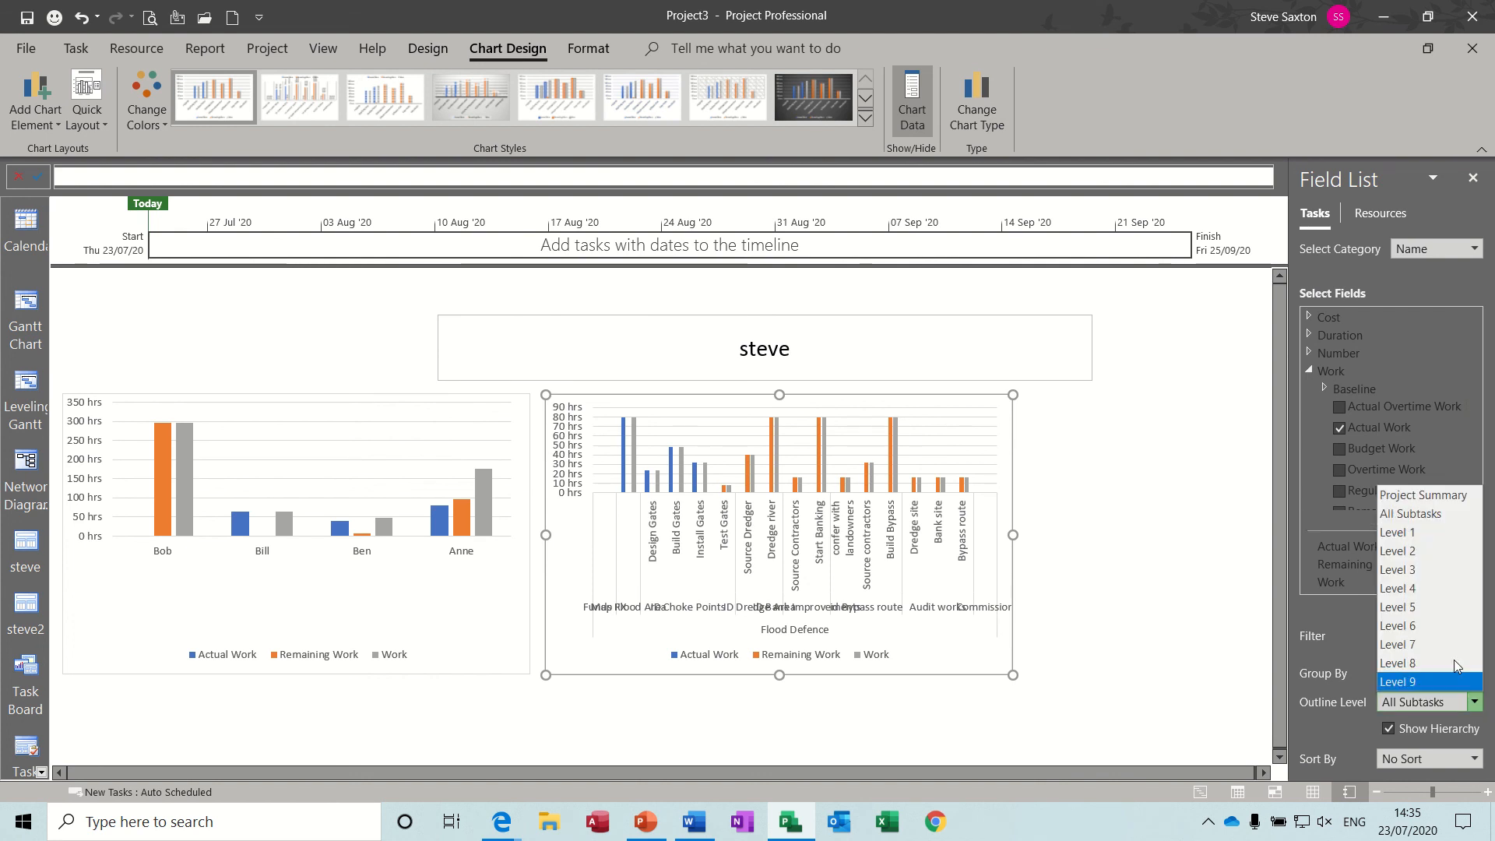
click(1418, 560)
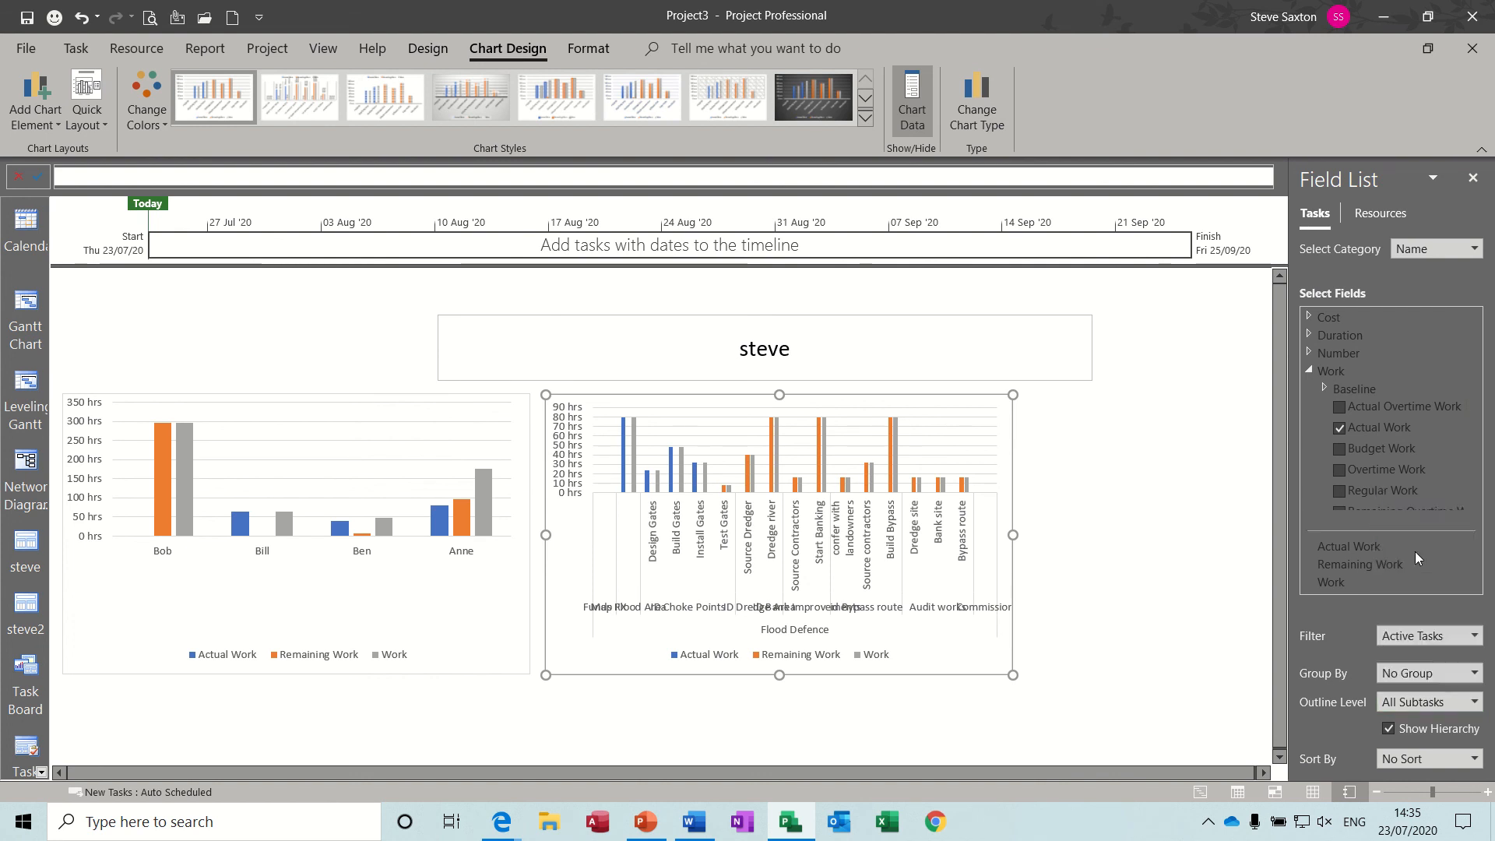
click(1475, 702)
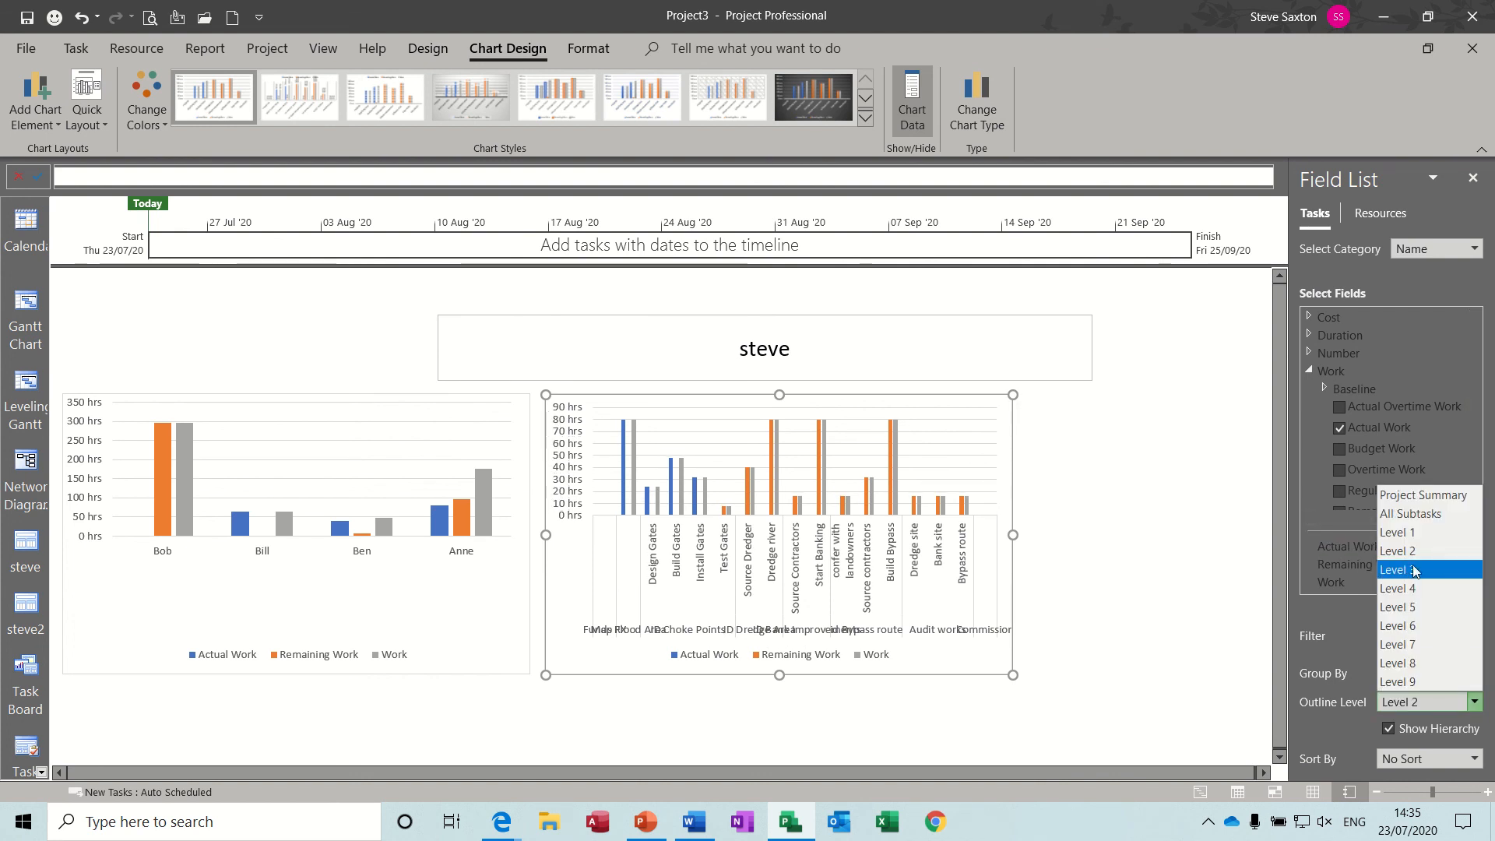
click(1400, 534)
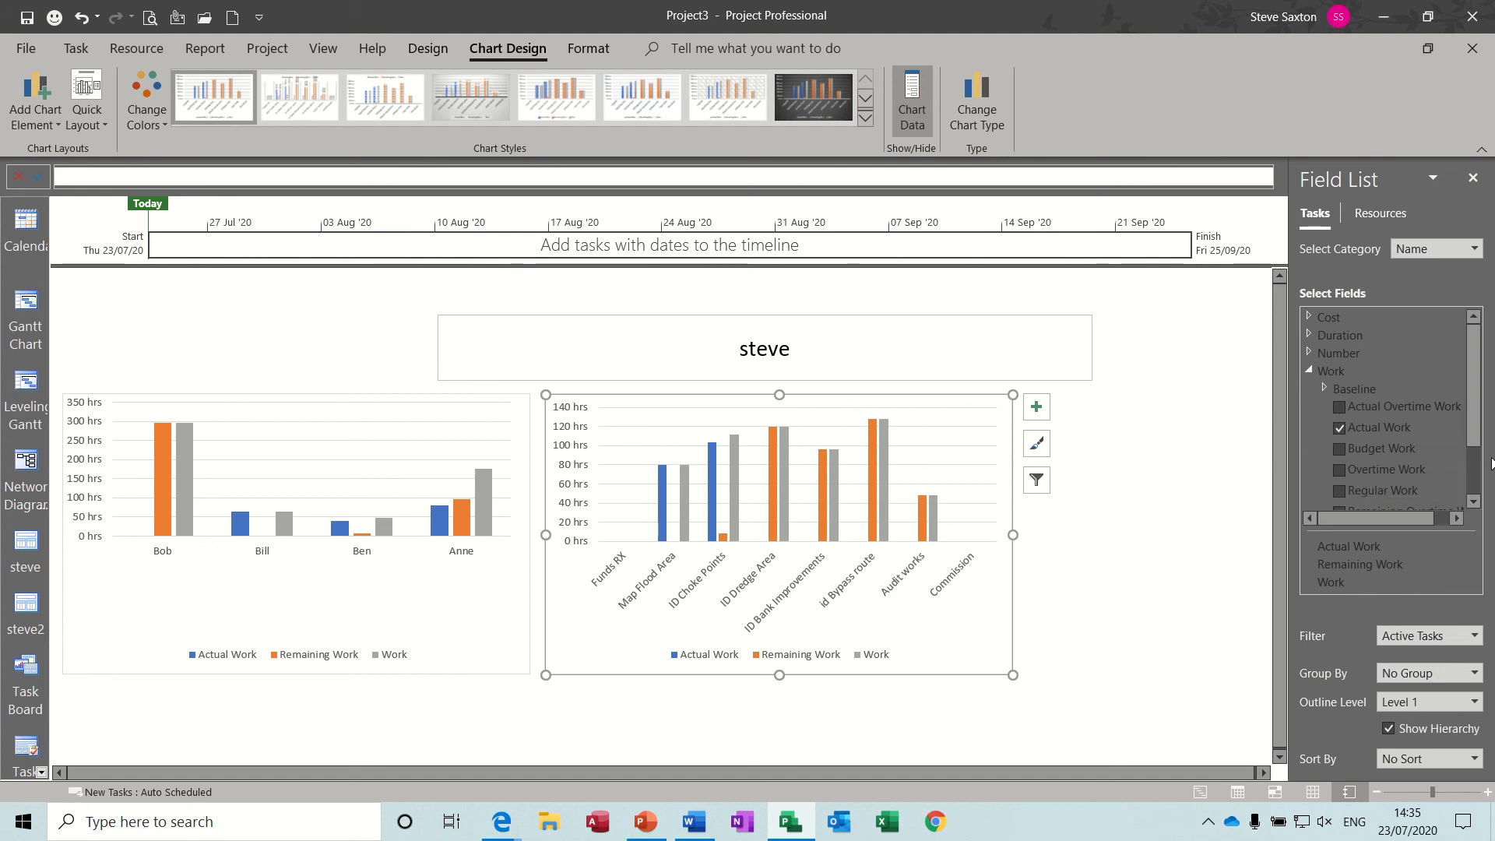
- Add the Baseline Work field to the task chart and remove the Work and Remaining Work fields
drag(1472, 415, 1473, 448)
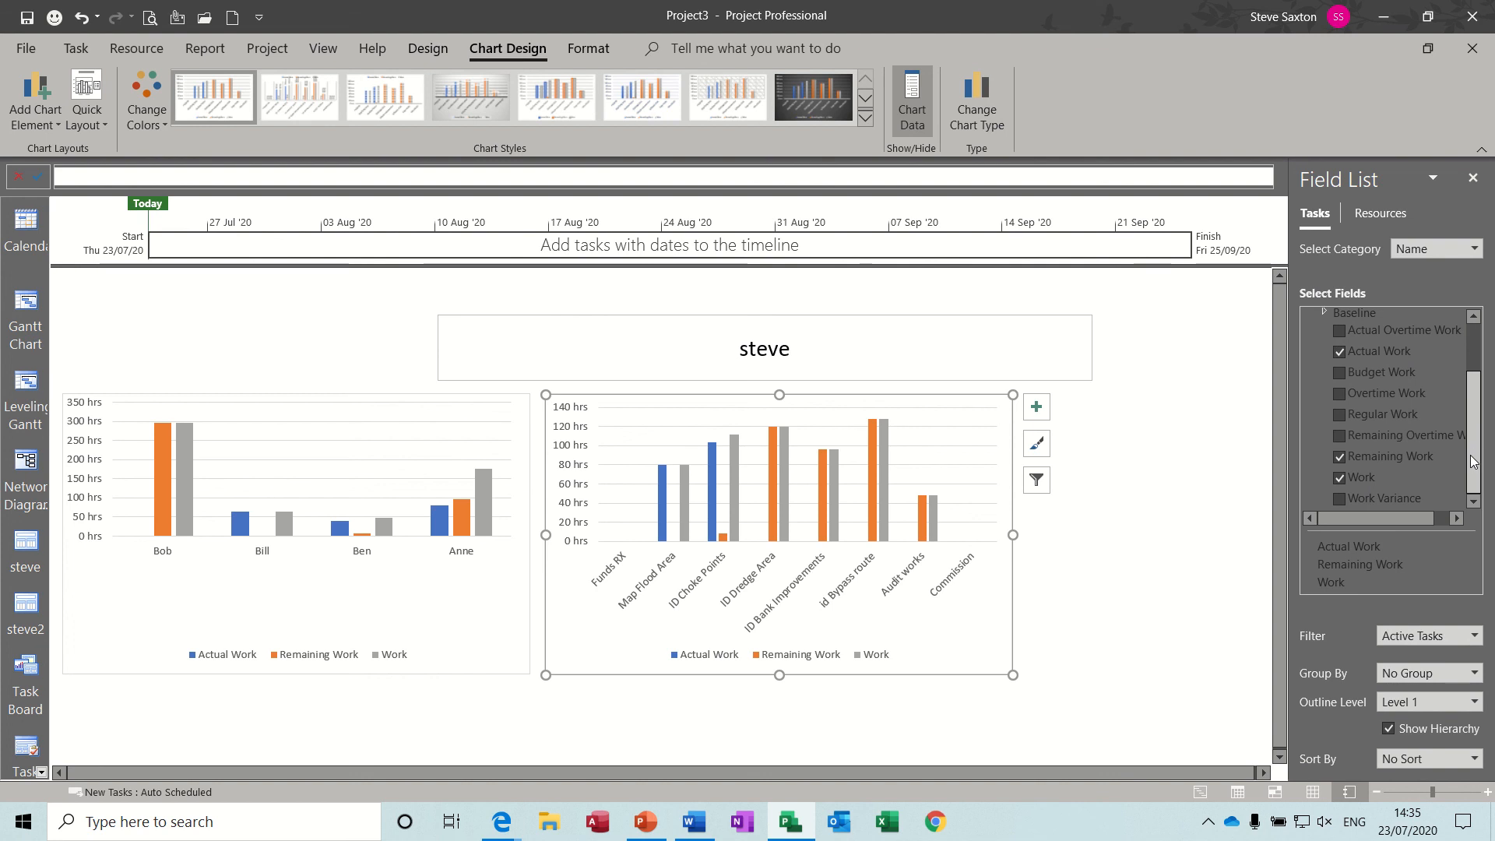
drag(1469, 473, 1463, 399)
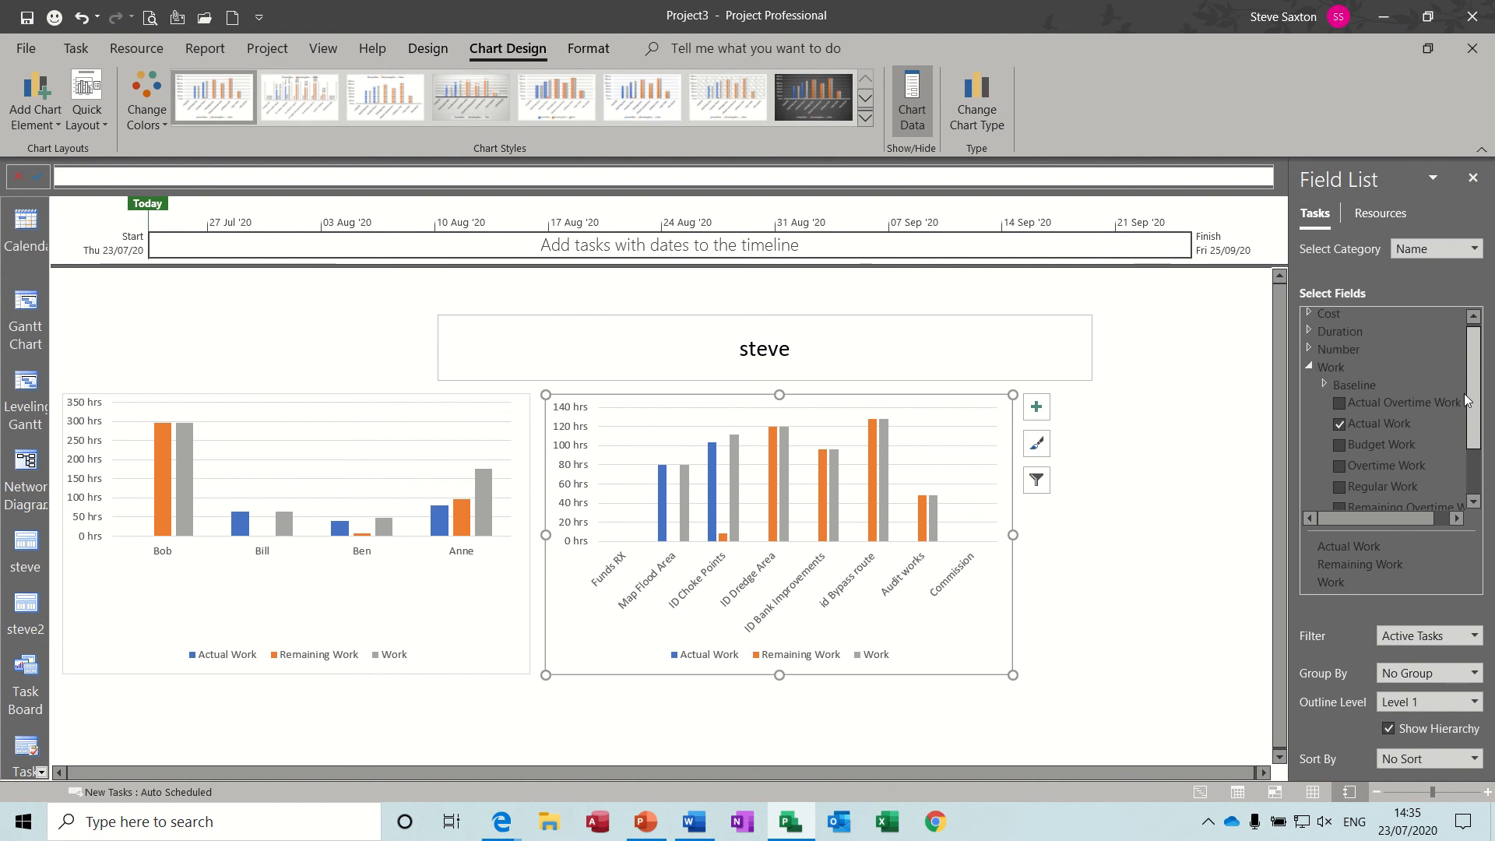
click(1324, 384)
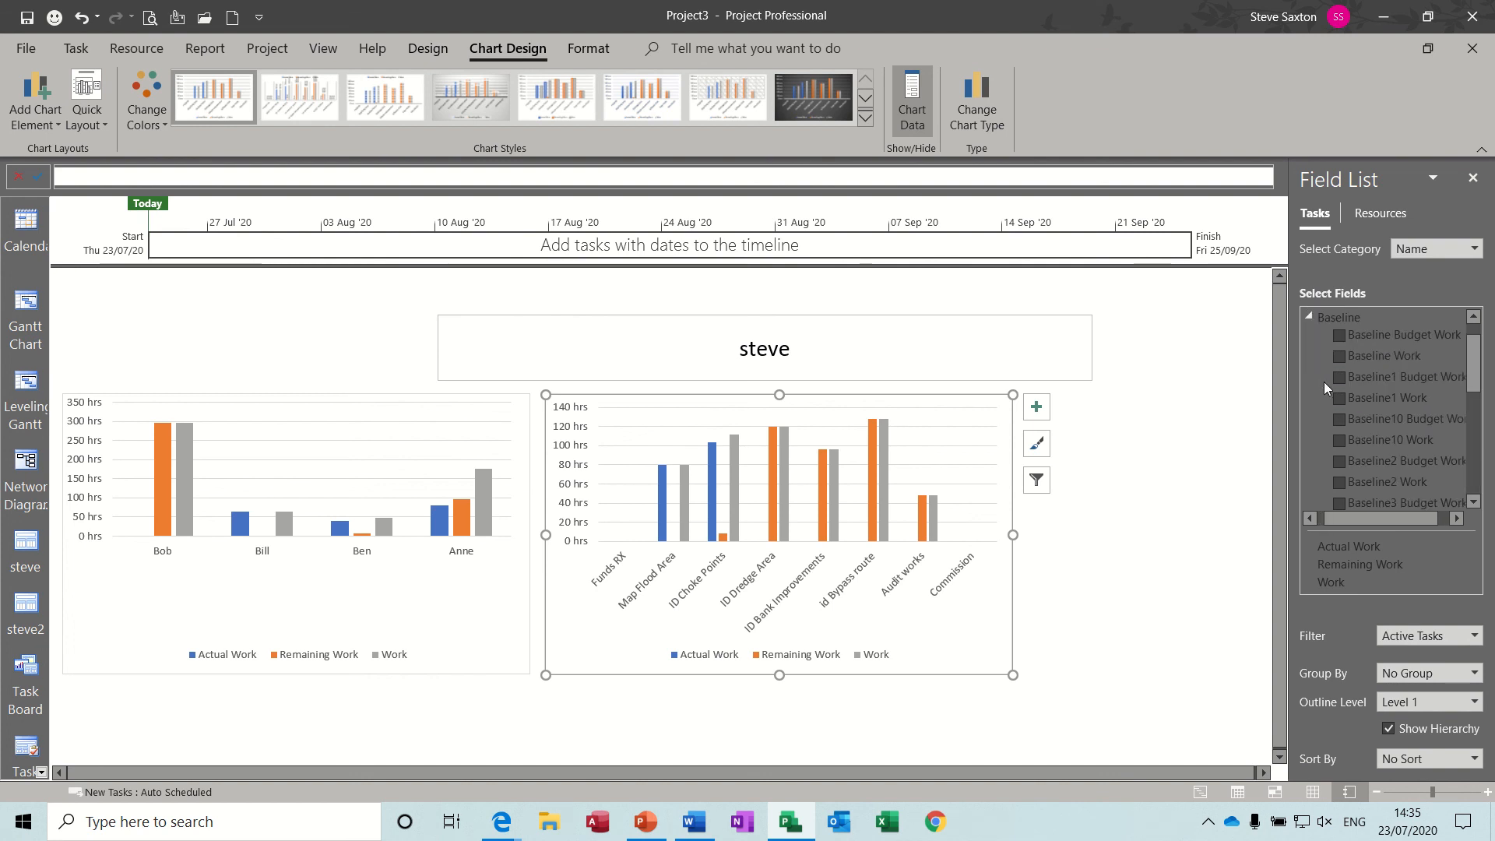
click(1339, 356)
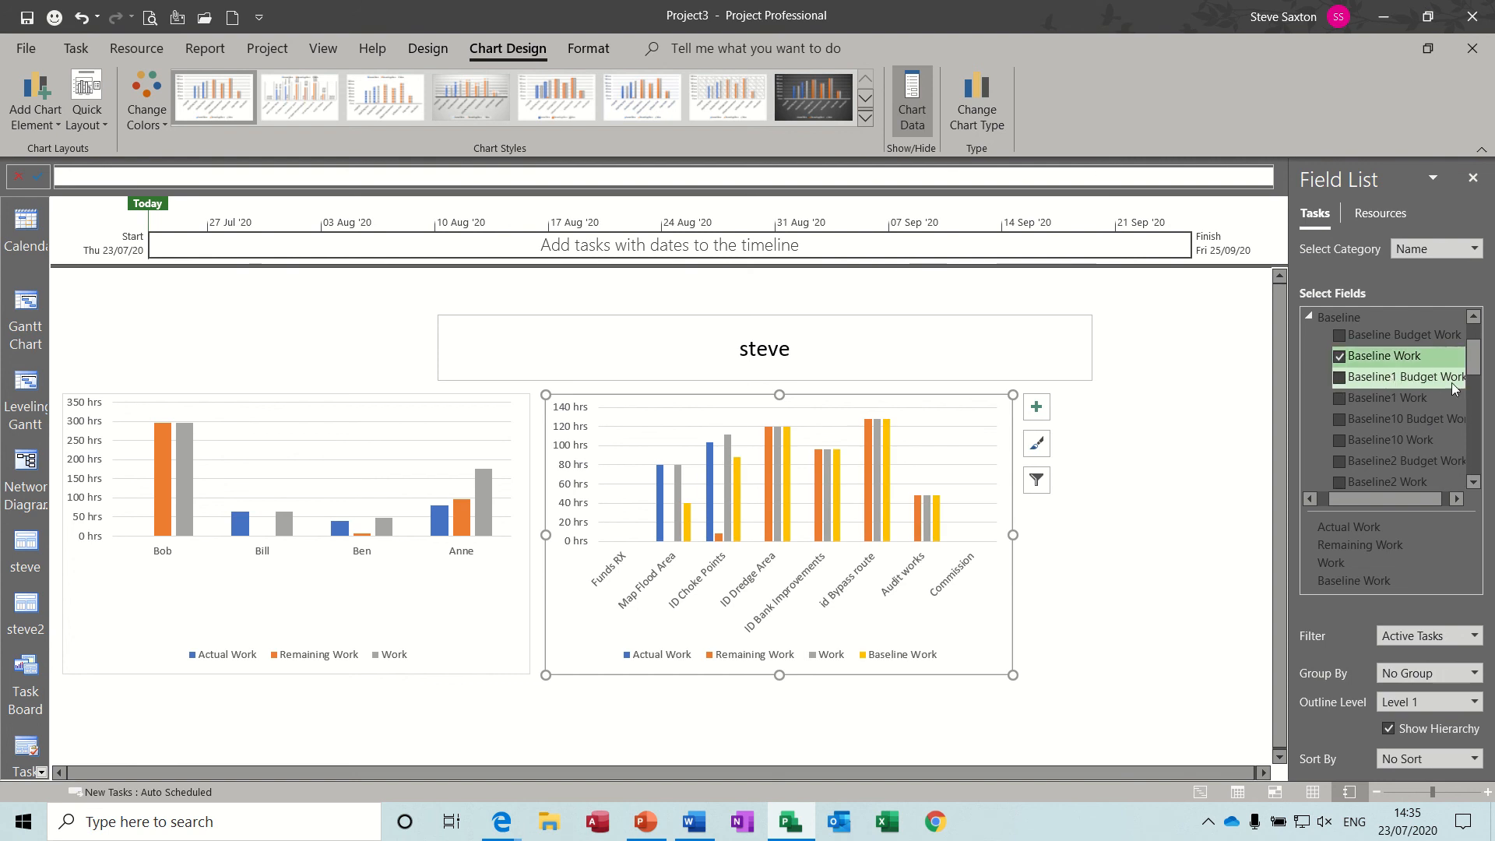
drag(1473, 357, 1473, 467)
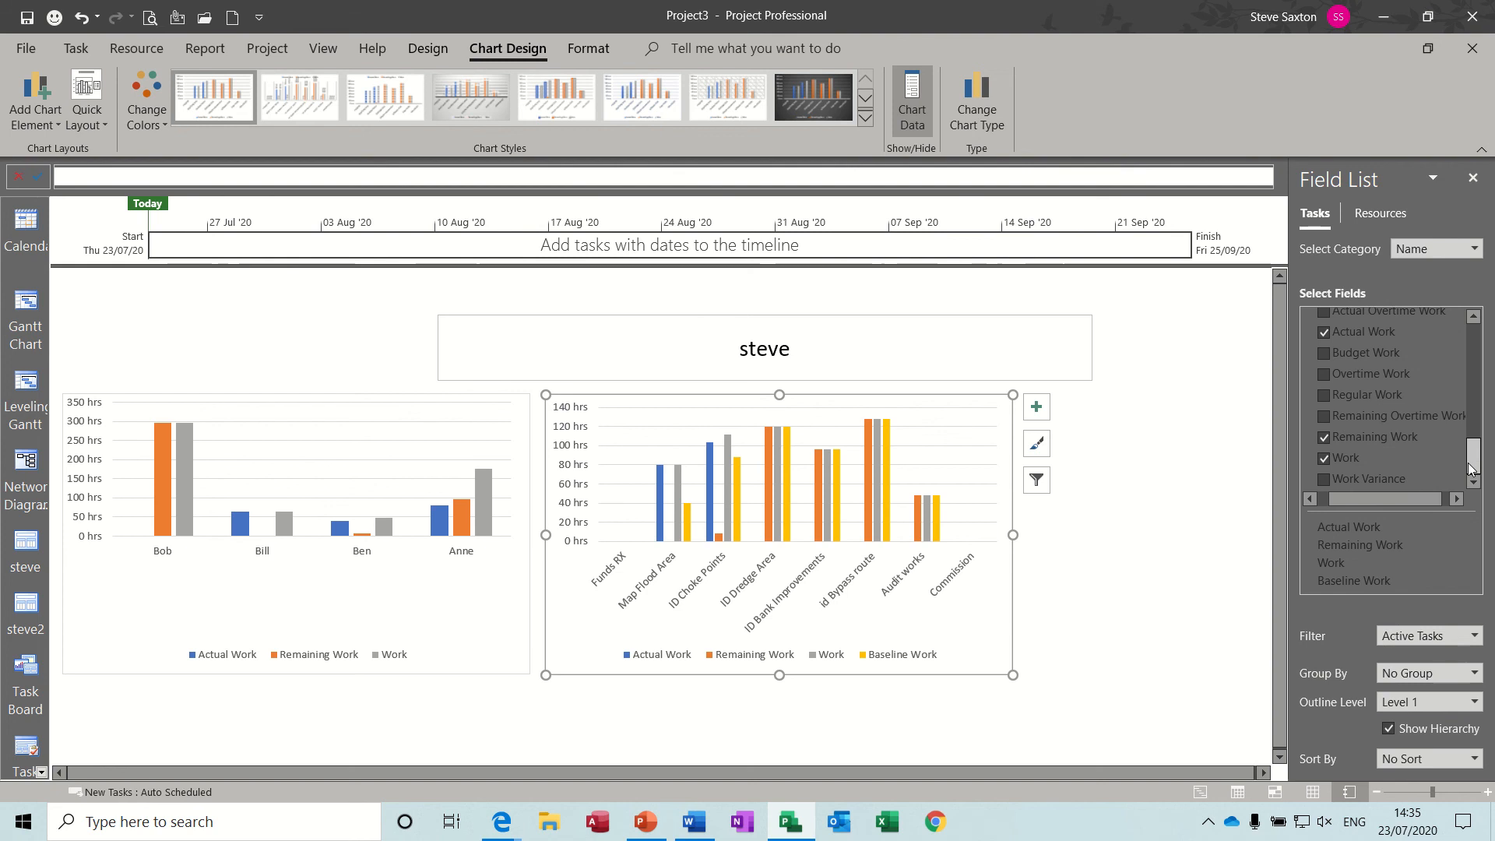
click(1325, 459)
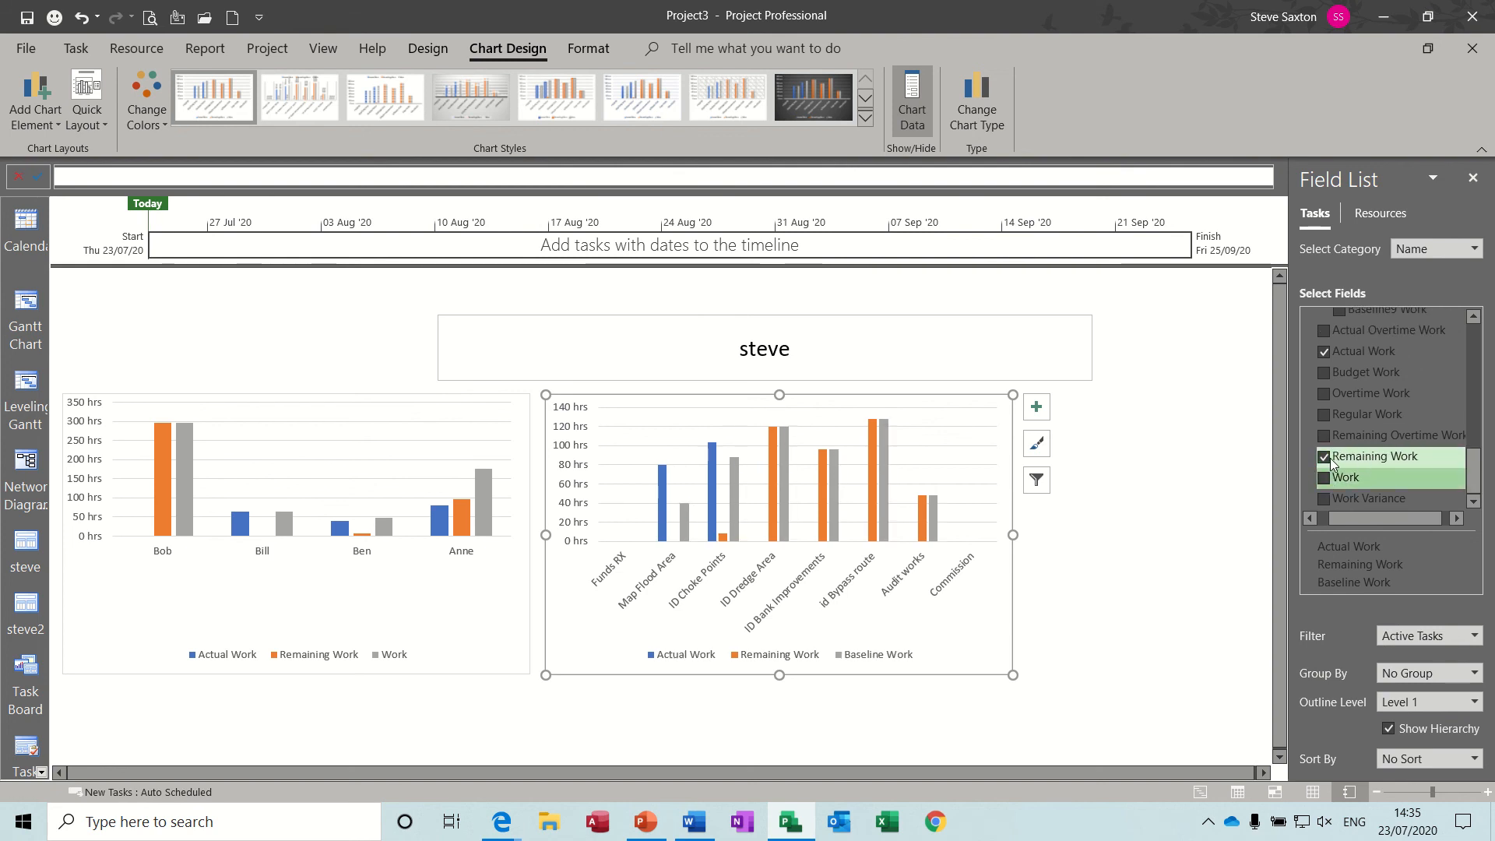
click(1328, 460)
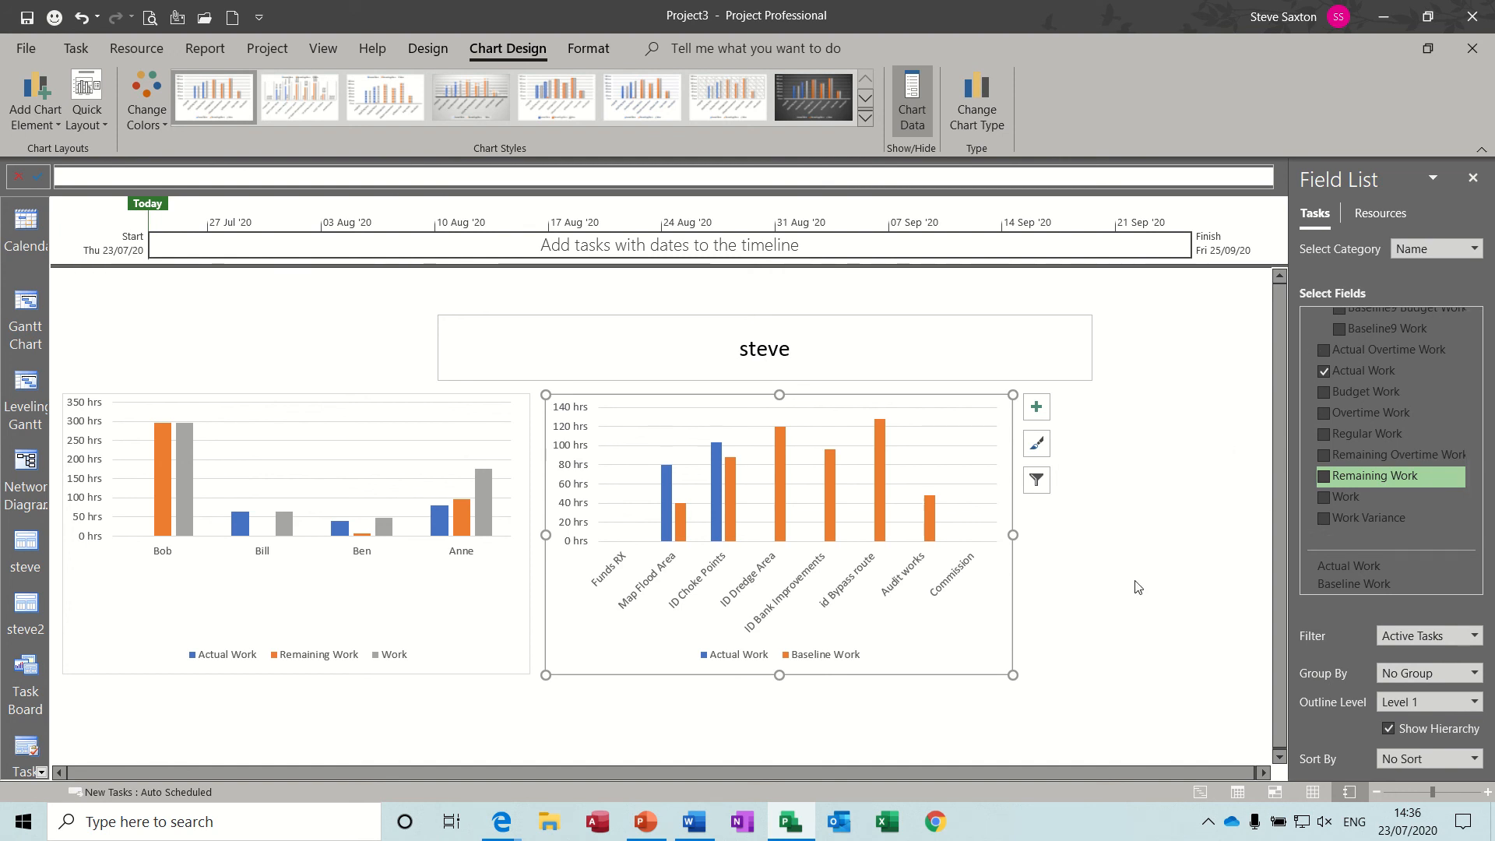
- Insert a table into the report
click(591, 49)
click(422, 48)
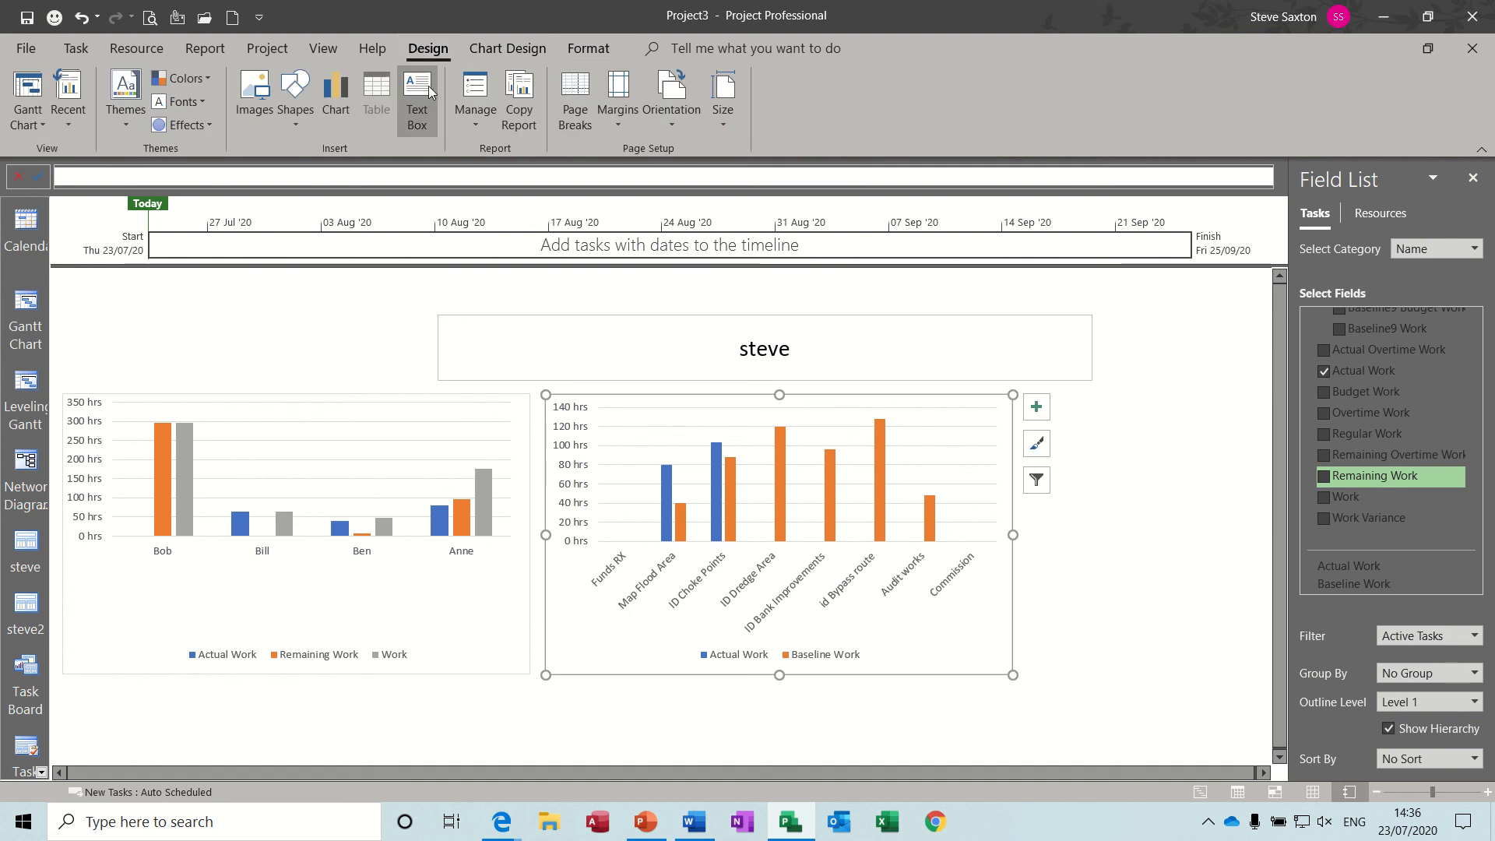
click(391, 708)
click(379, 92)
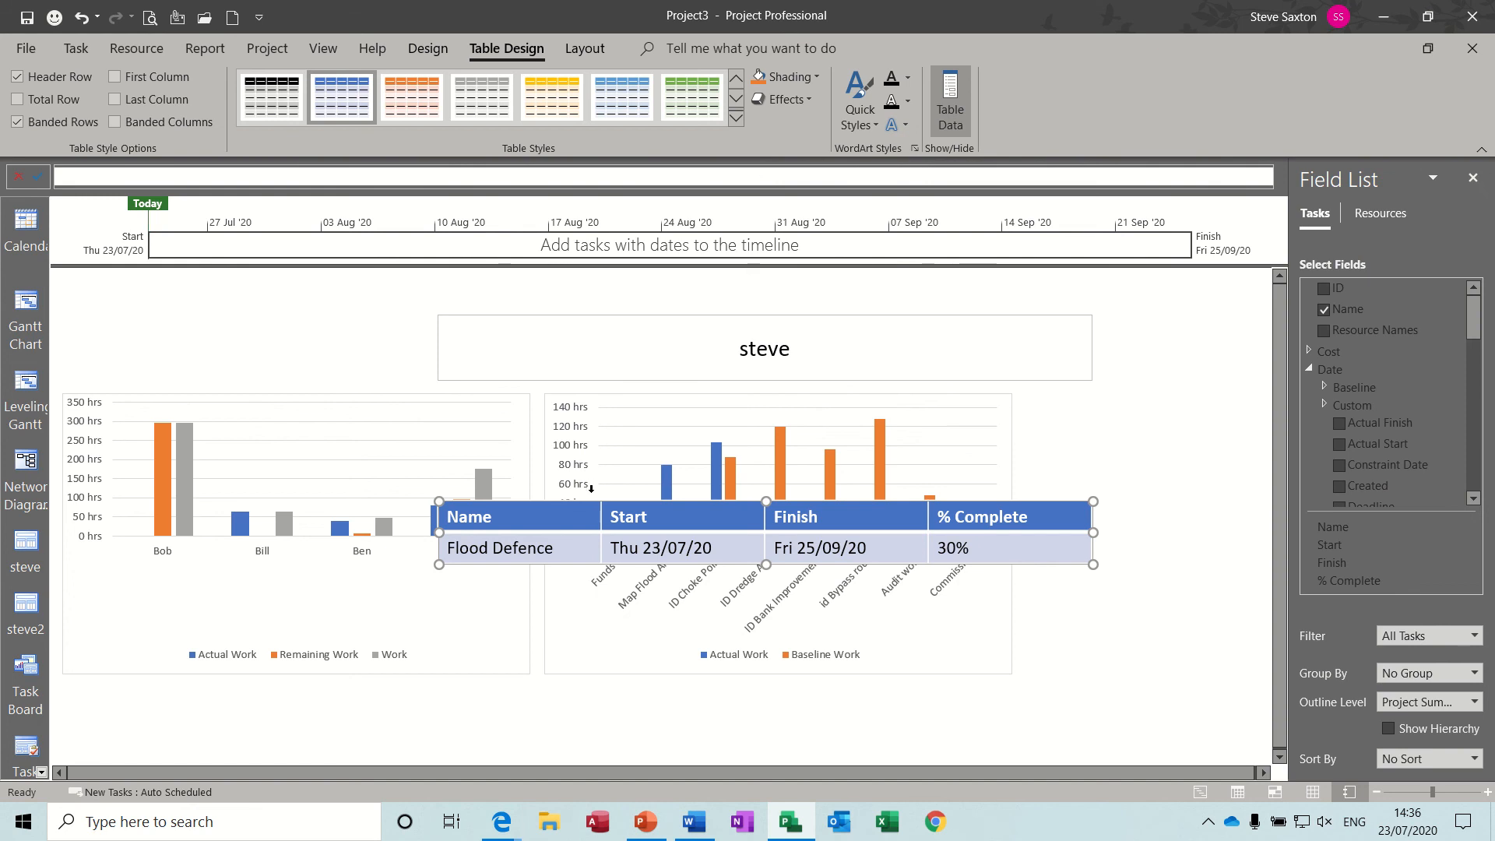
- Move the resource chart and the task chart lower on the report to clear space beneath the title
drag(382, 397, 375, 511)
drag(576, 399, 560, 517)
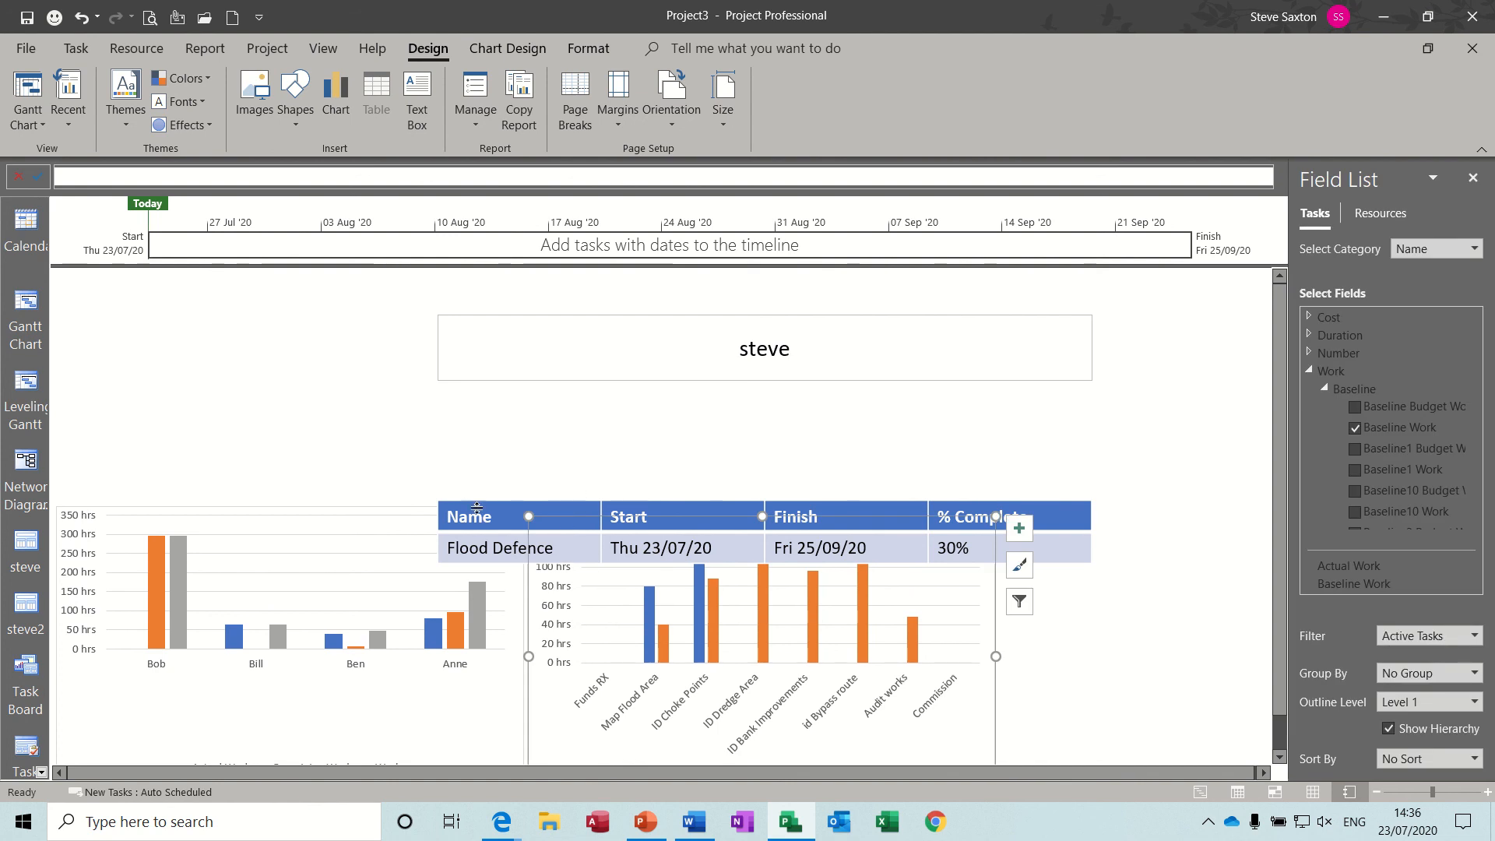
click(460, 483)
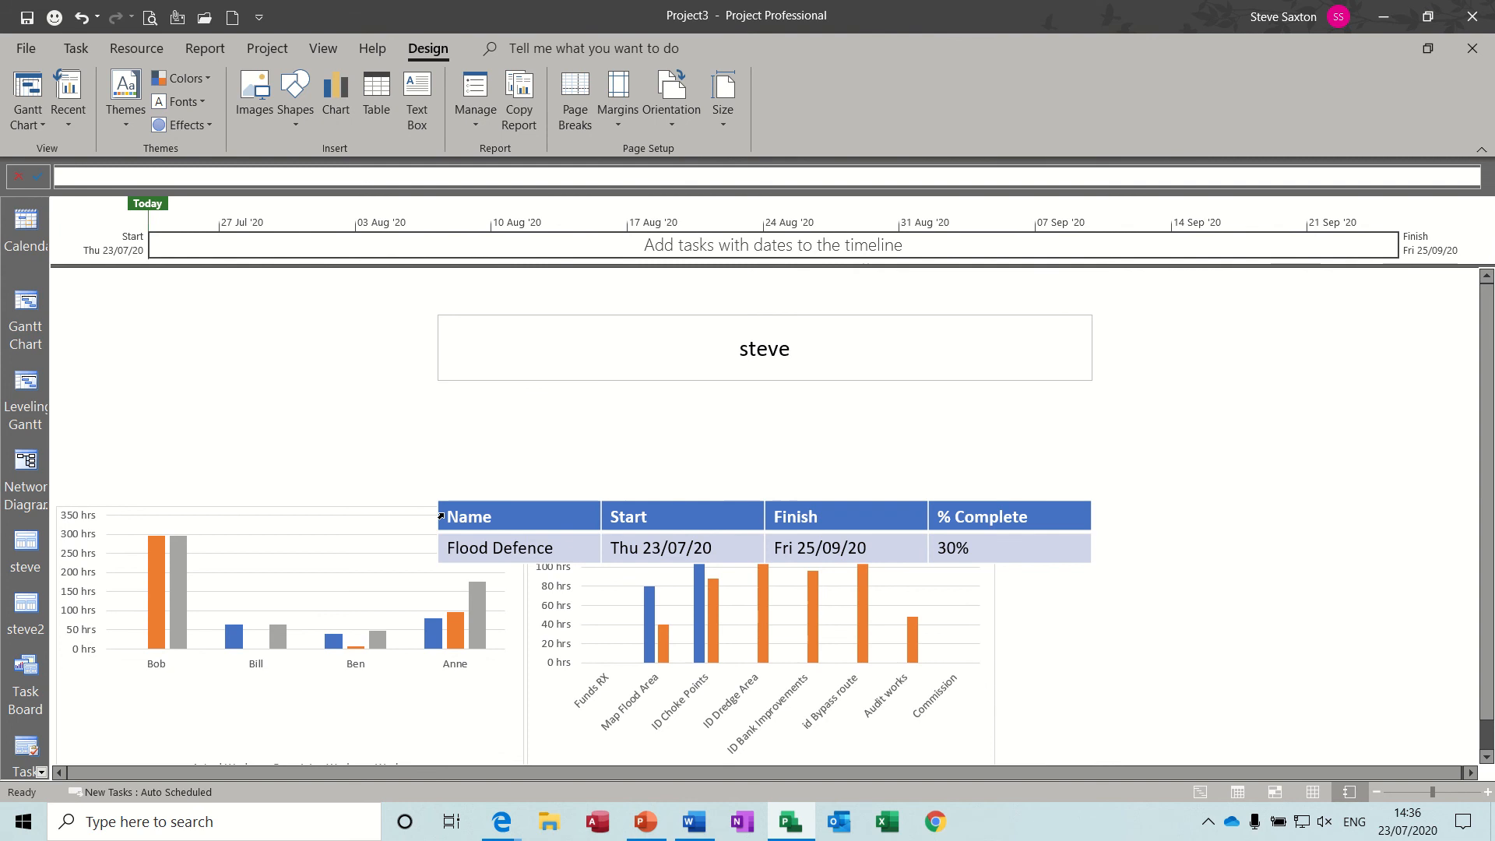
- Place the table between the title and the charts, and set its outline level to Level 1
click(449, 502)
drag(449, 502, 138, 390)
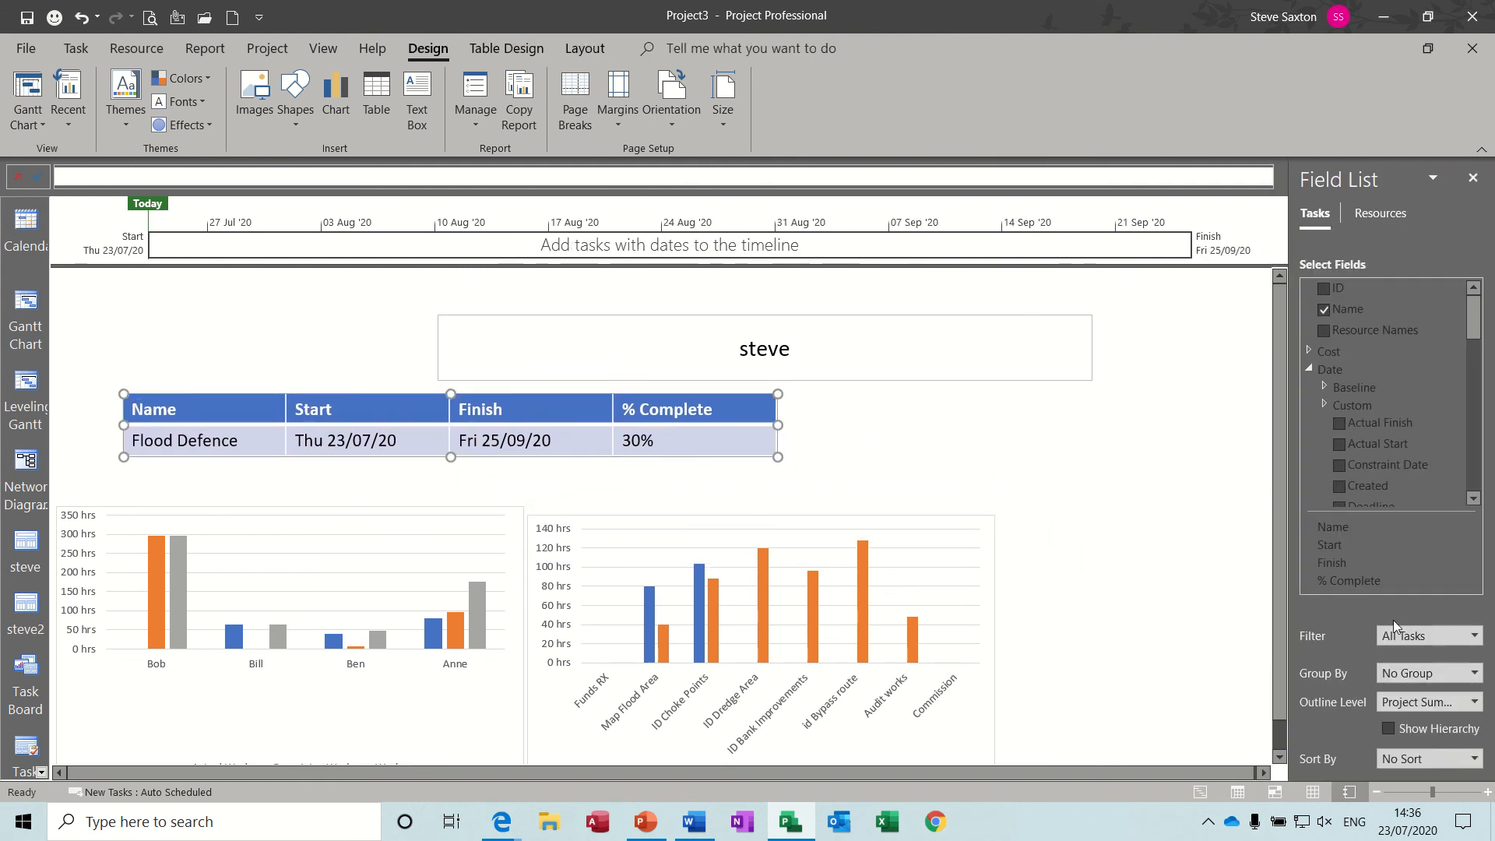
click(1476, 703)
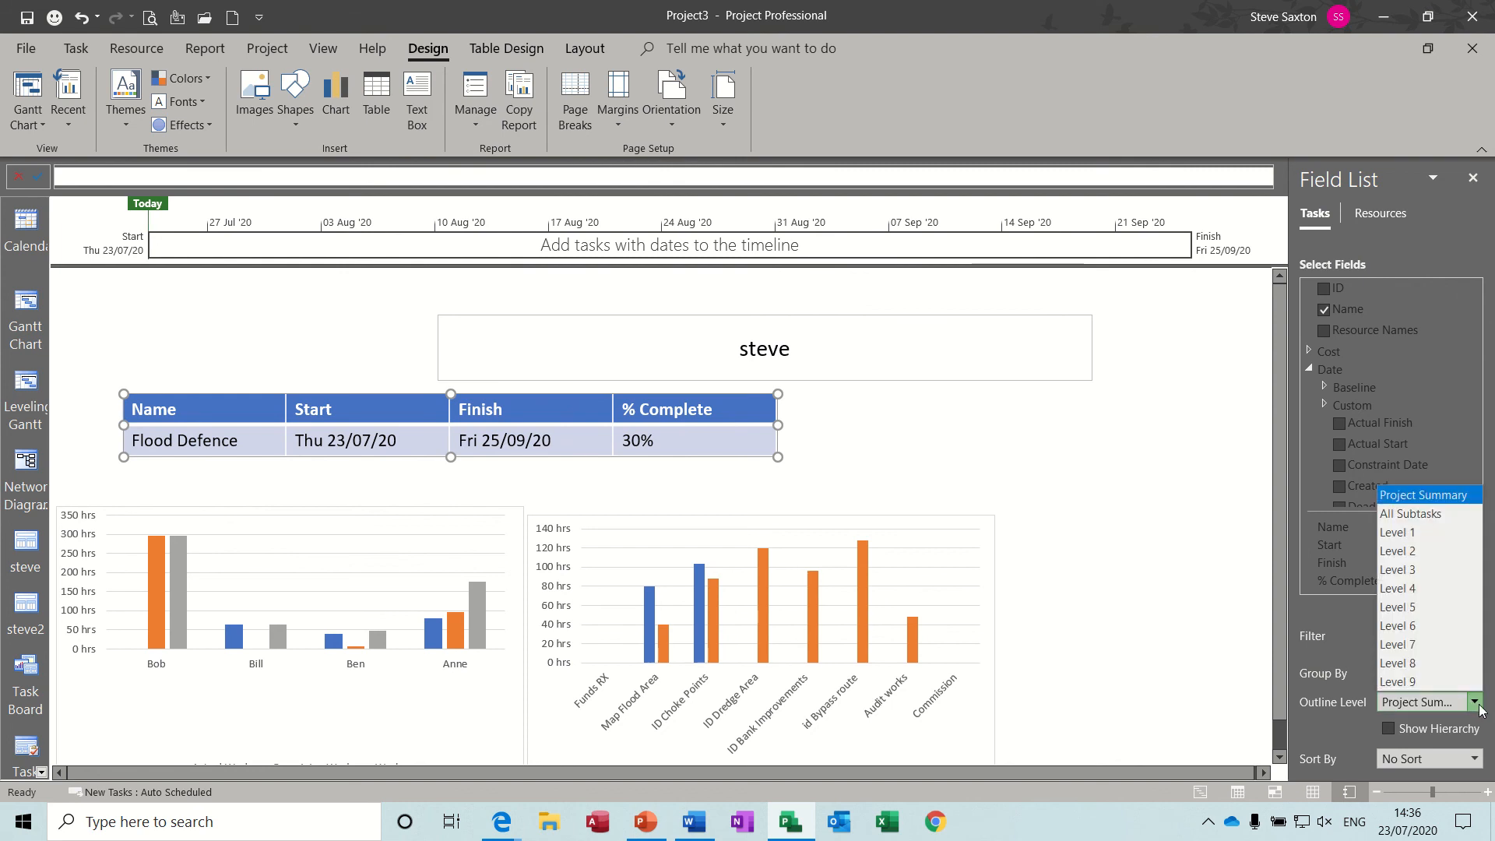
click(1413, 534)
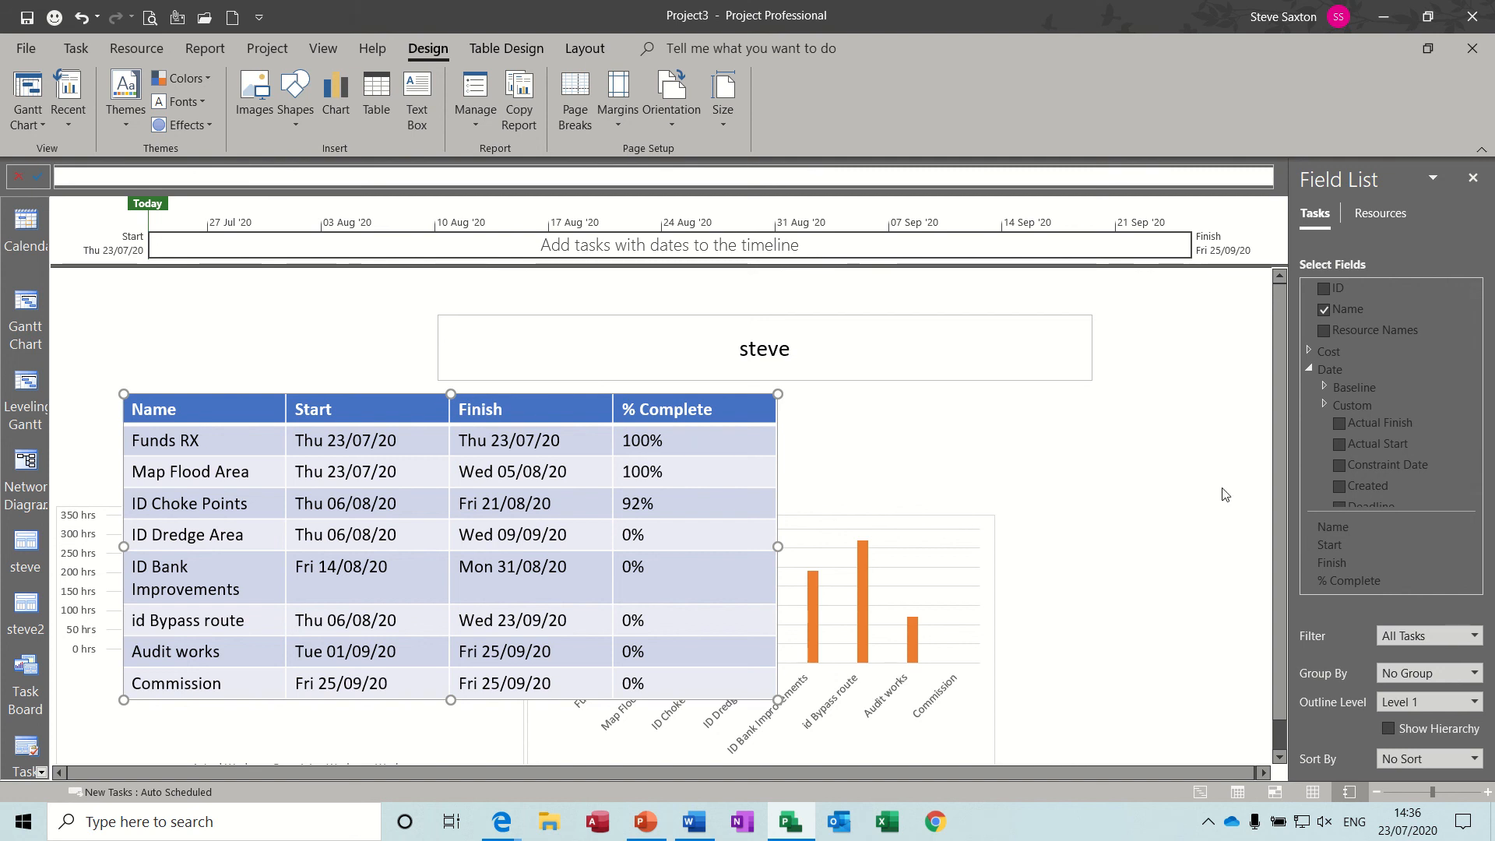
- Remove the Finish and Start fields from the table and move it to the right of the task chart
drag(1479, 329, 1478, 379)
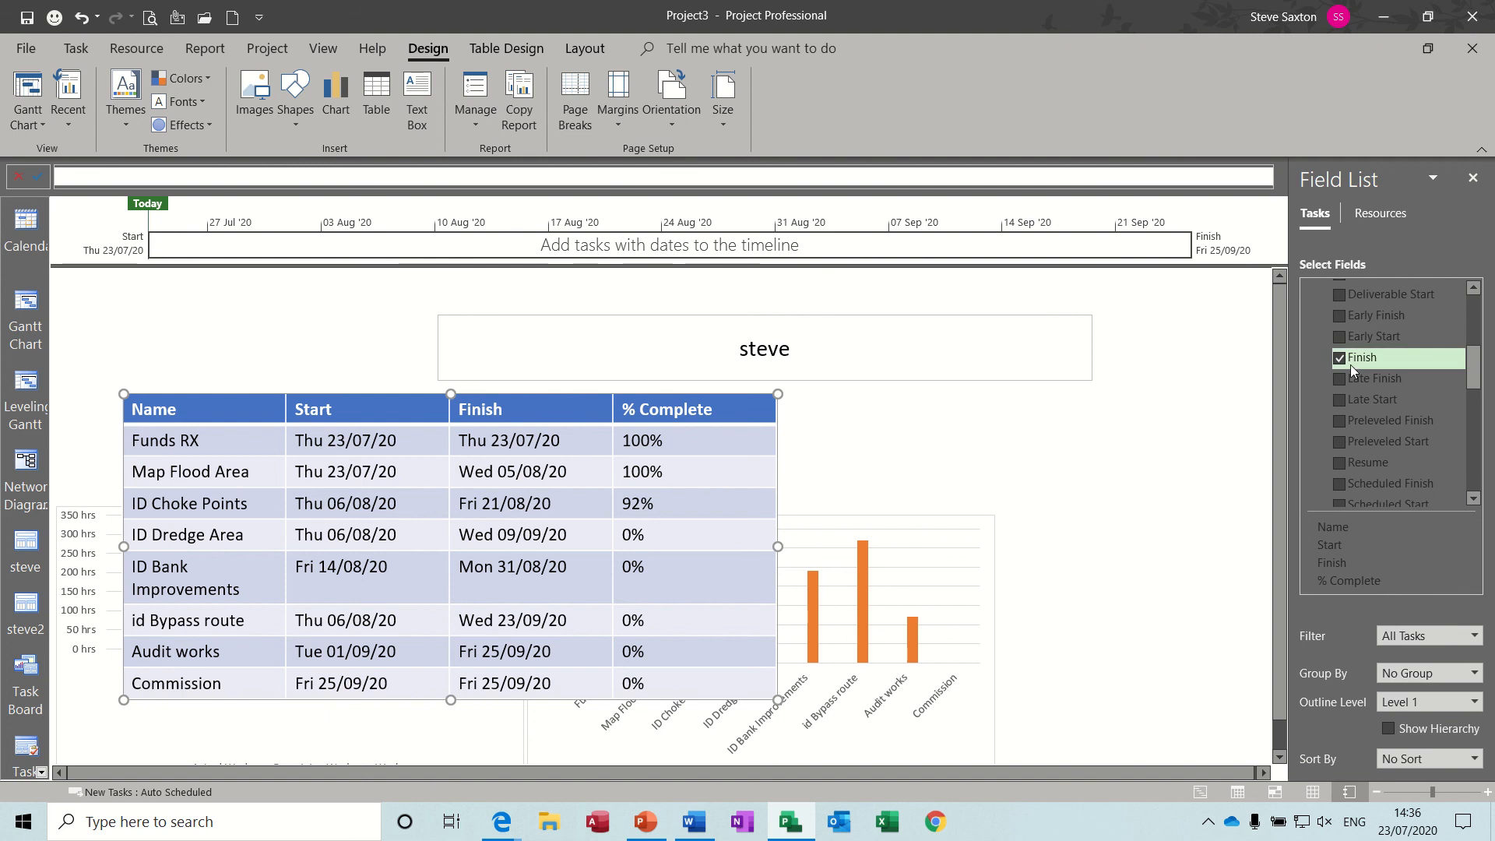
click(1340, 359)
drag(1474, 393, 1473, 428)
click(1344, 406)
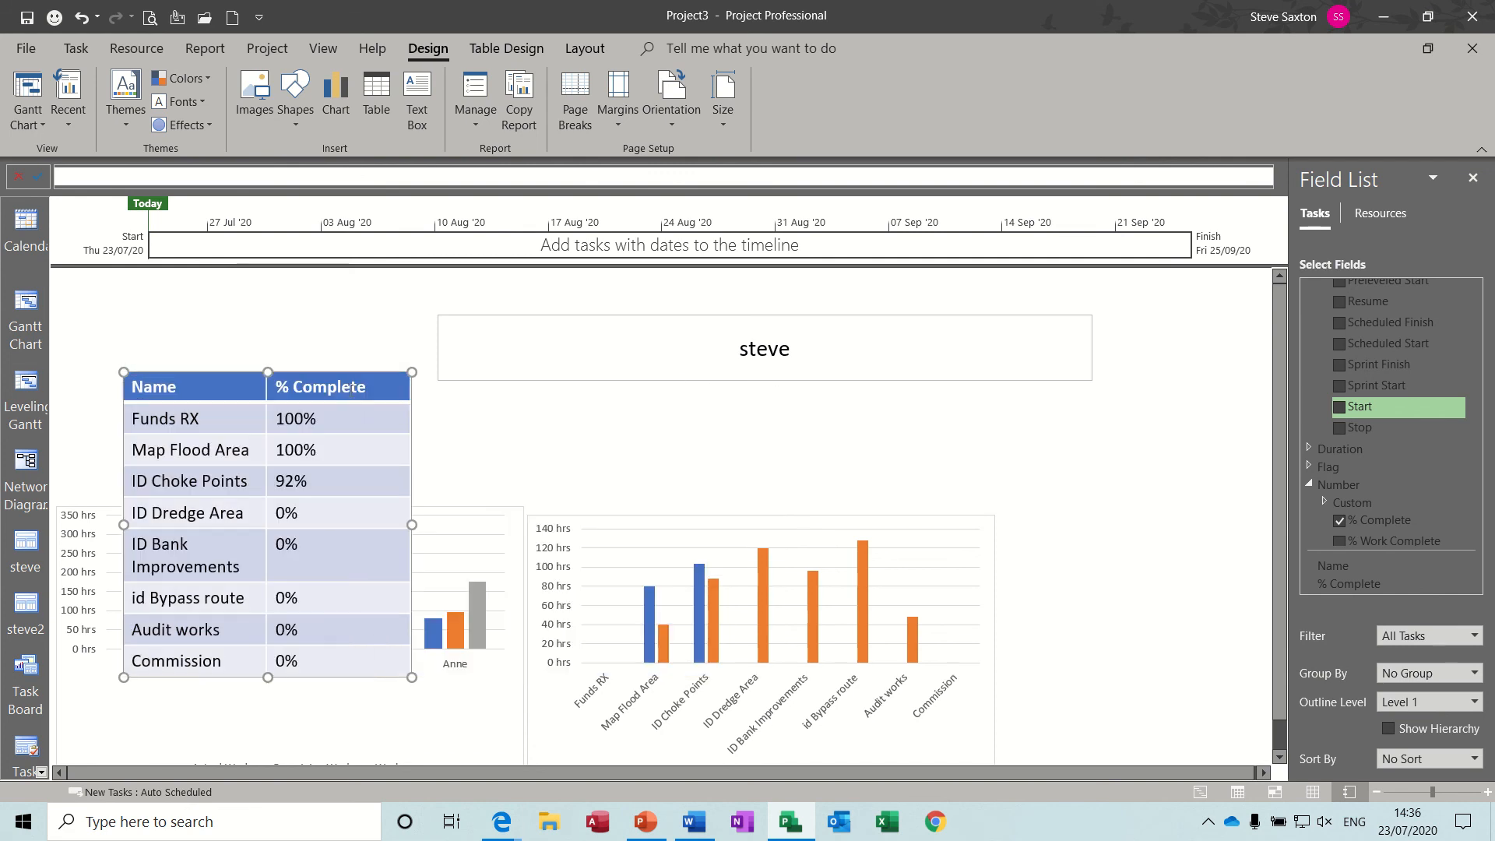
drag(347, 371, 1223, 462)
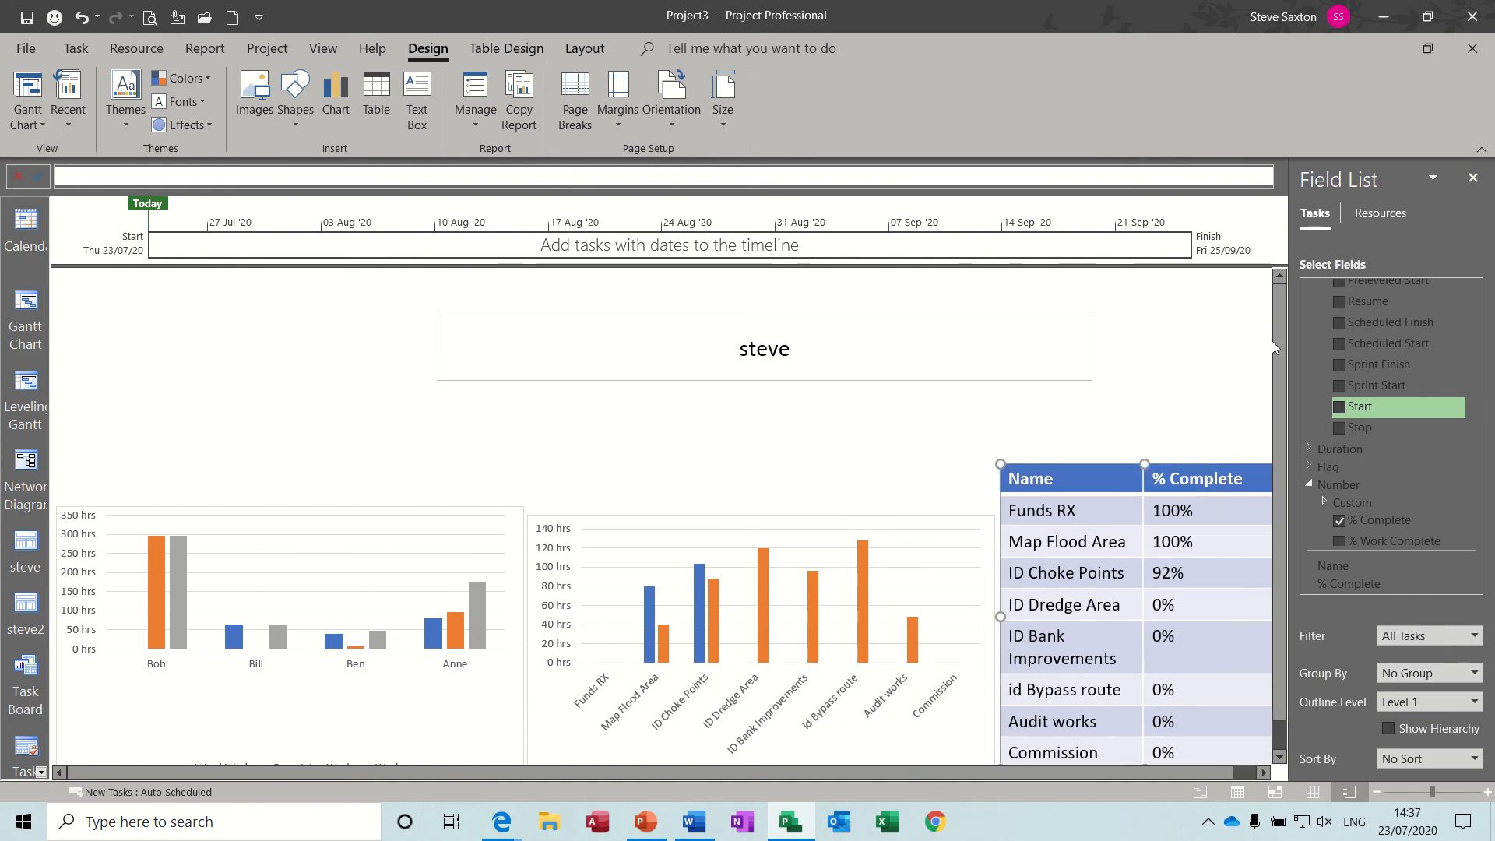
scroll(1273, 346, down, 1)
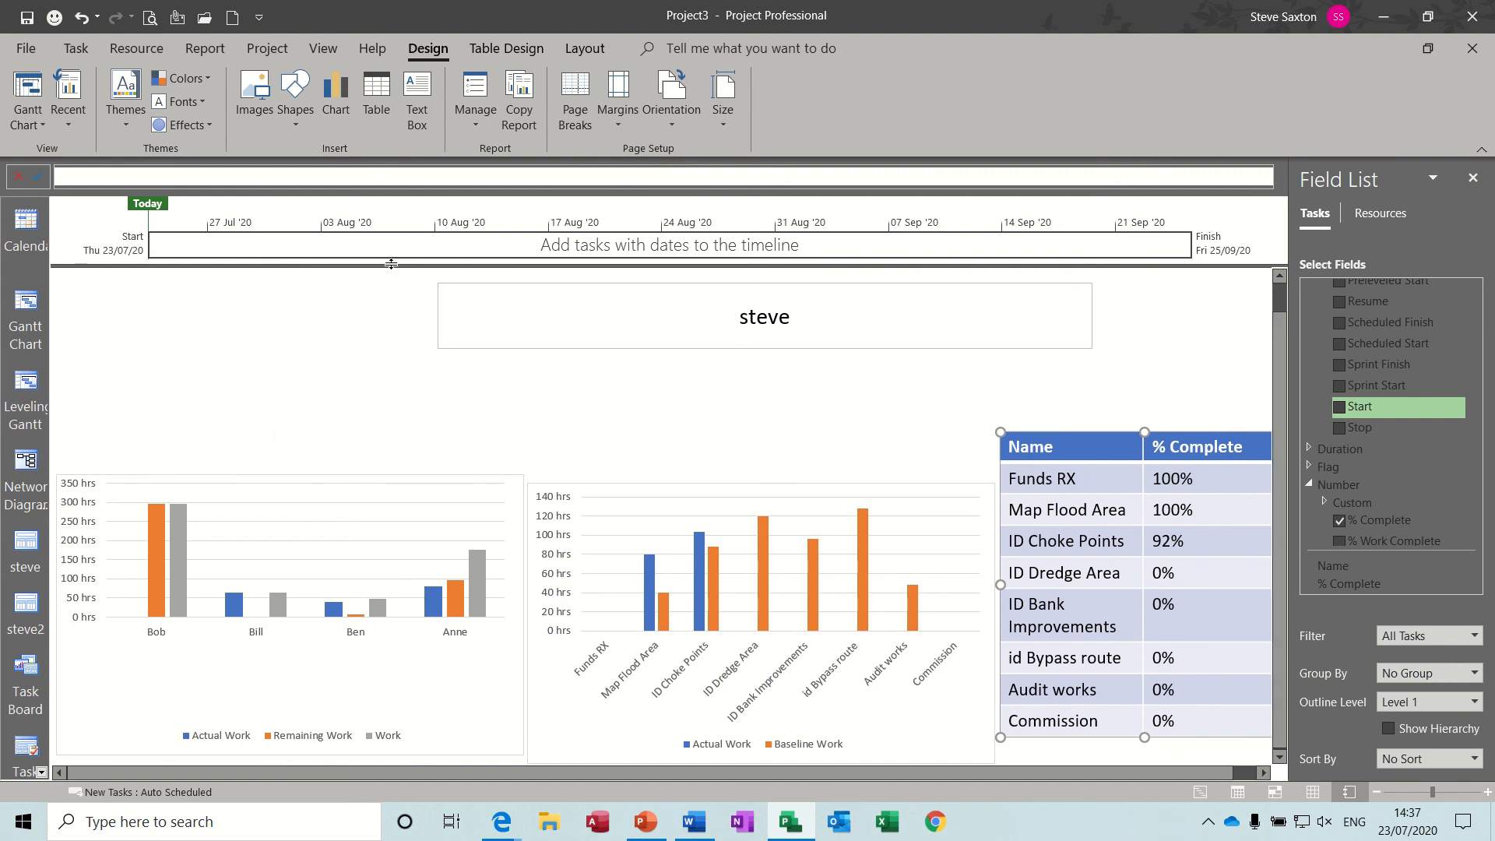
- Open the Resource Overview report and review its work charts and resource status table
click(204, 50)
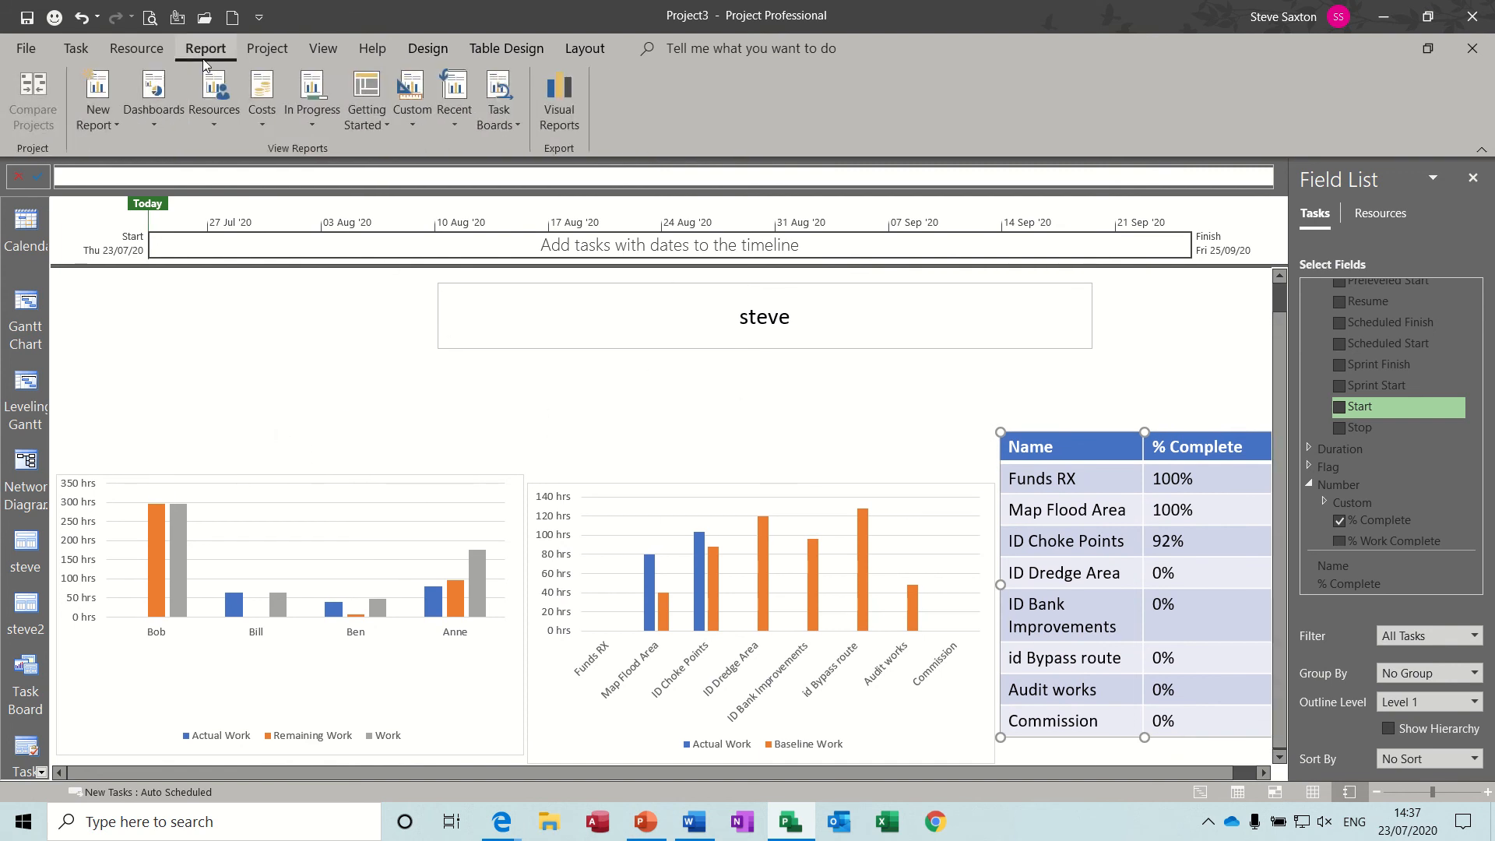
click(217, 103)
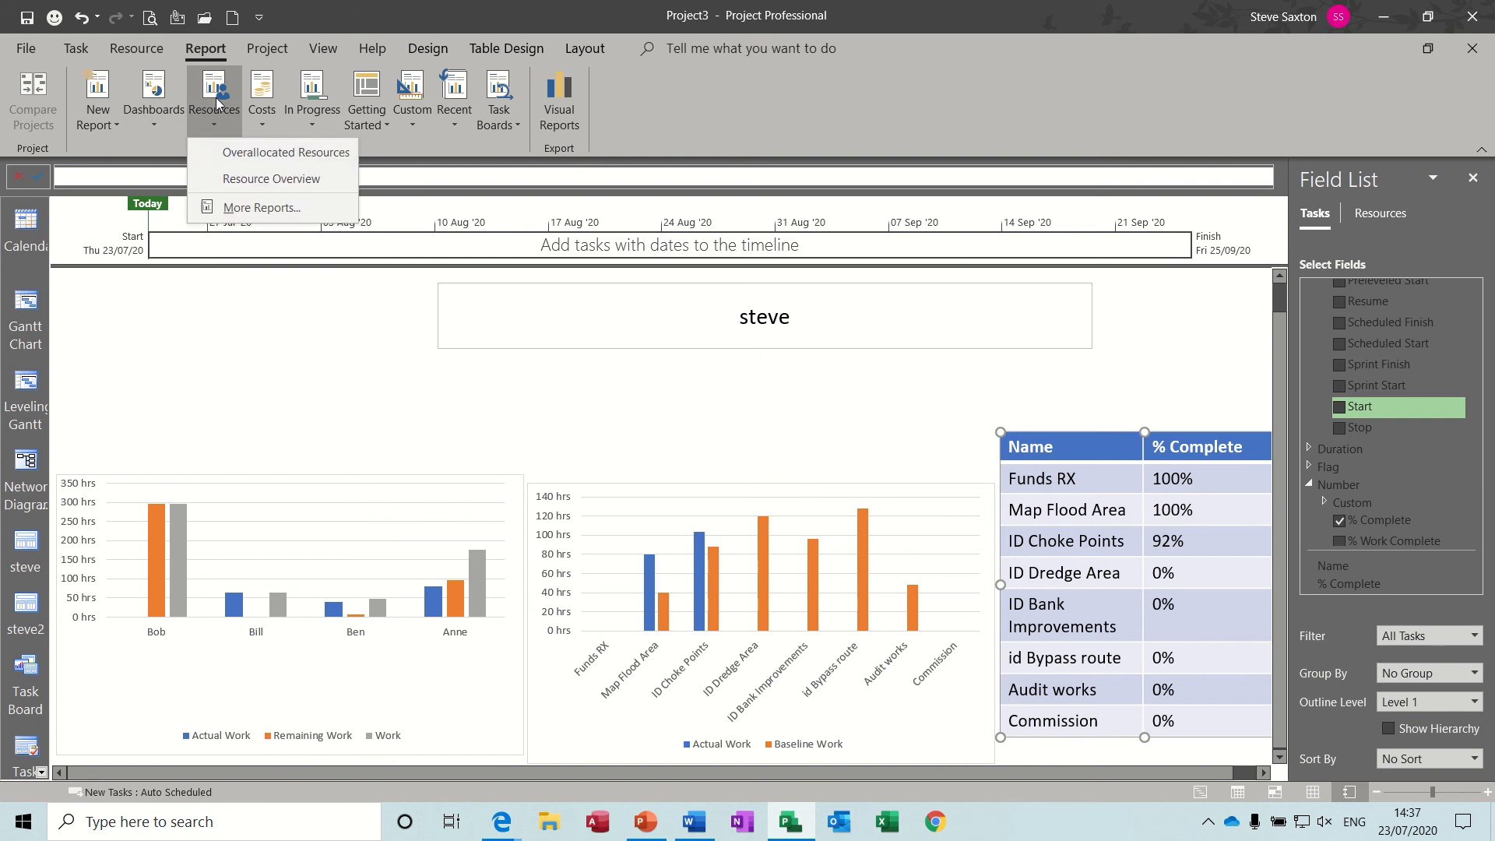
click(245, 176)
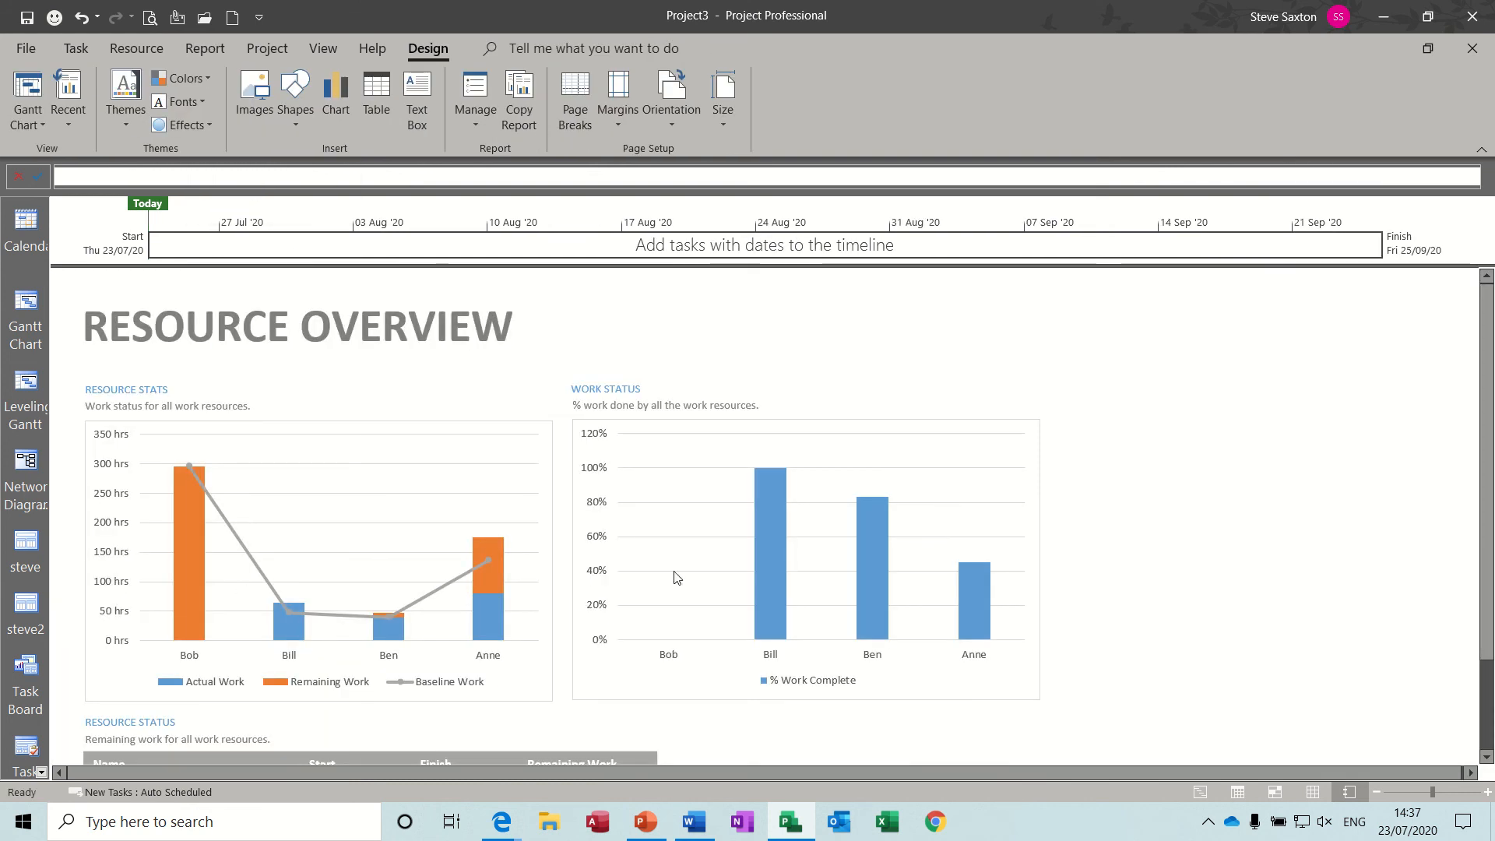
scroll(1486, 576, down, 3)
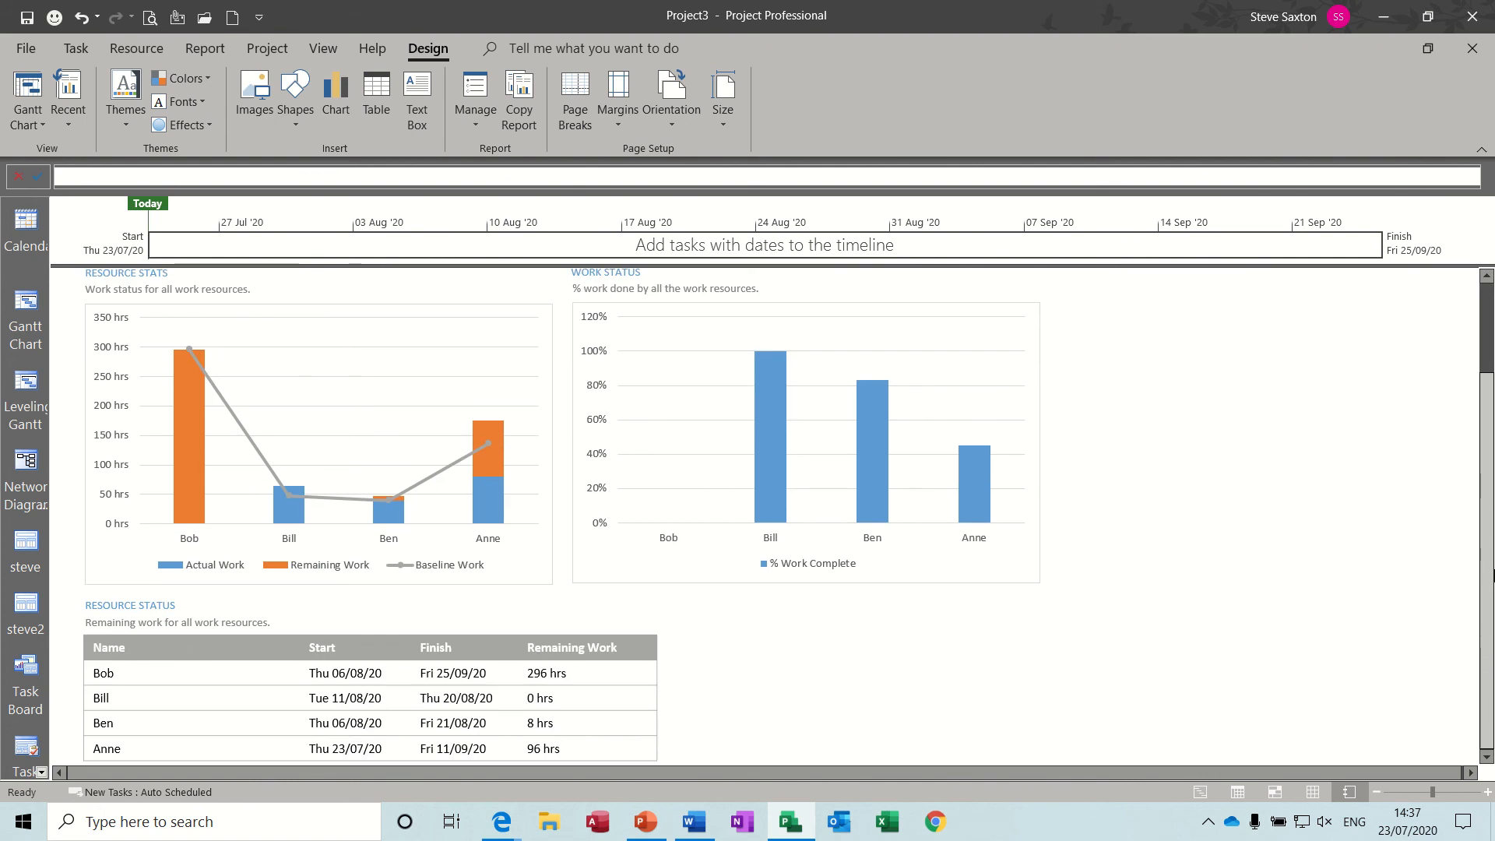
scroll(1487, 576, up, 3)
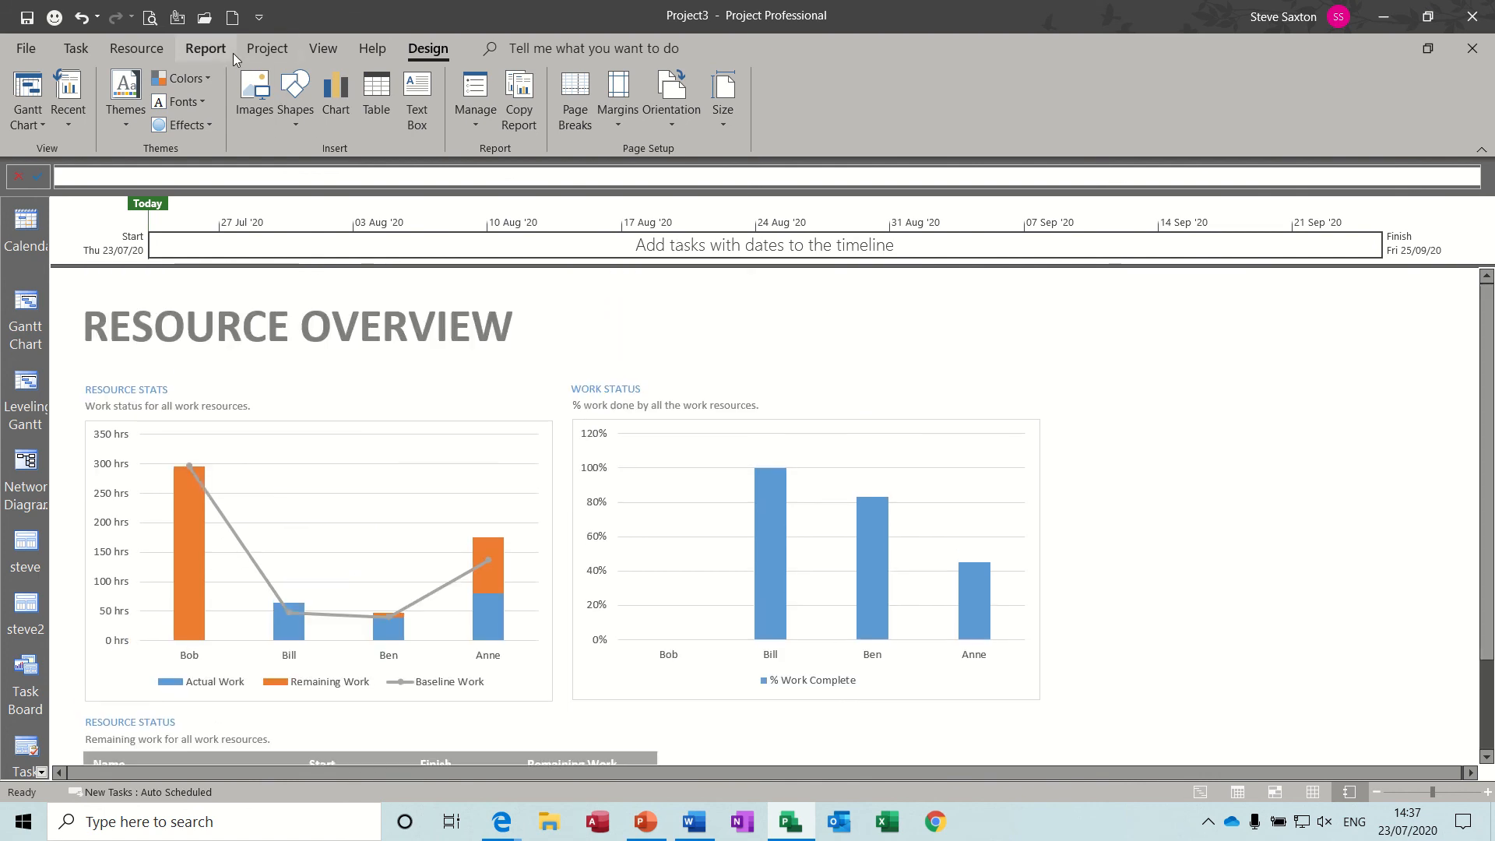
- Reopen the custom report containing the two work charts and the task completion table
click(203, 51)
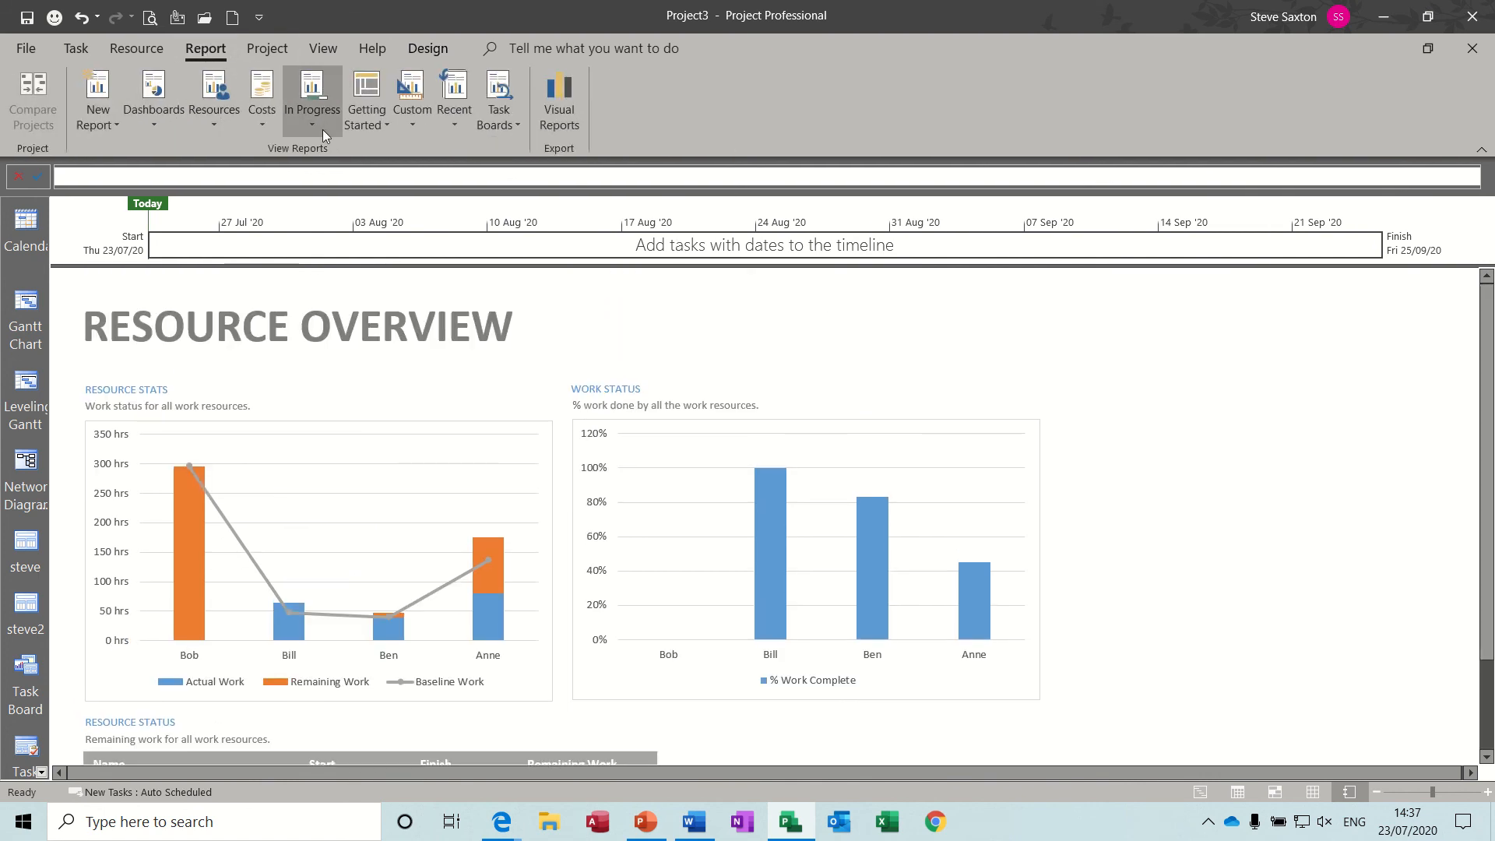
click(450, 121)
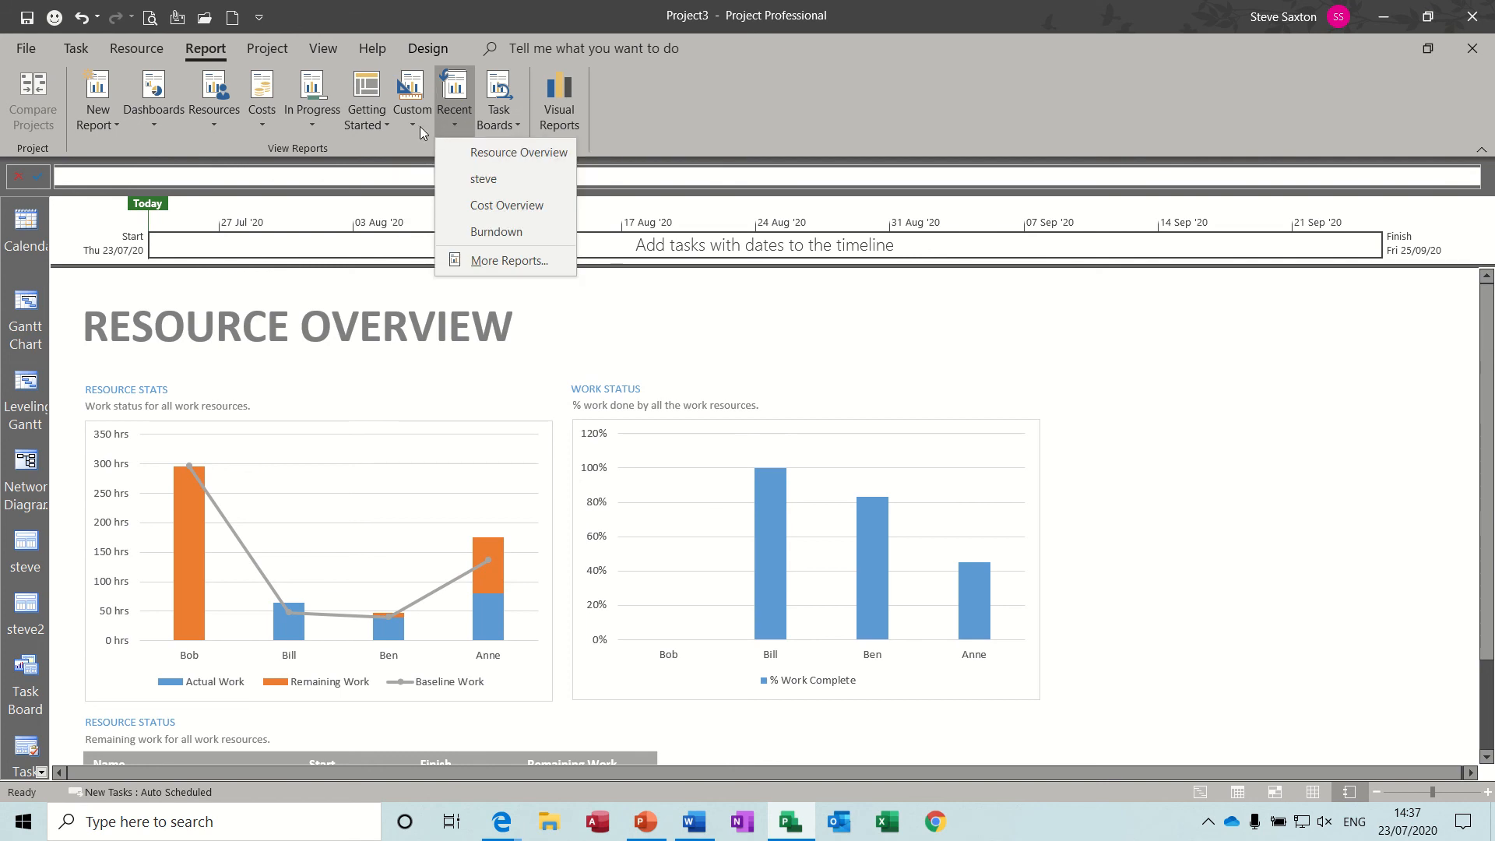
click(414, 123)
click(437, 151)
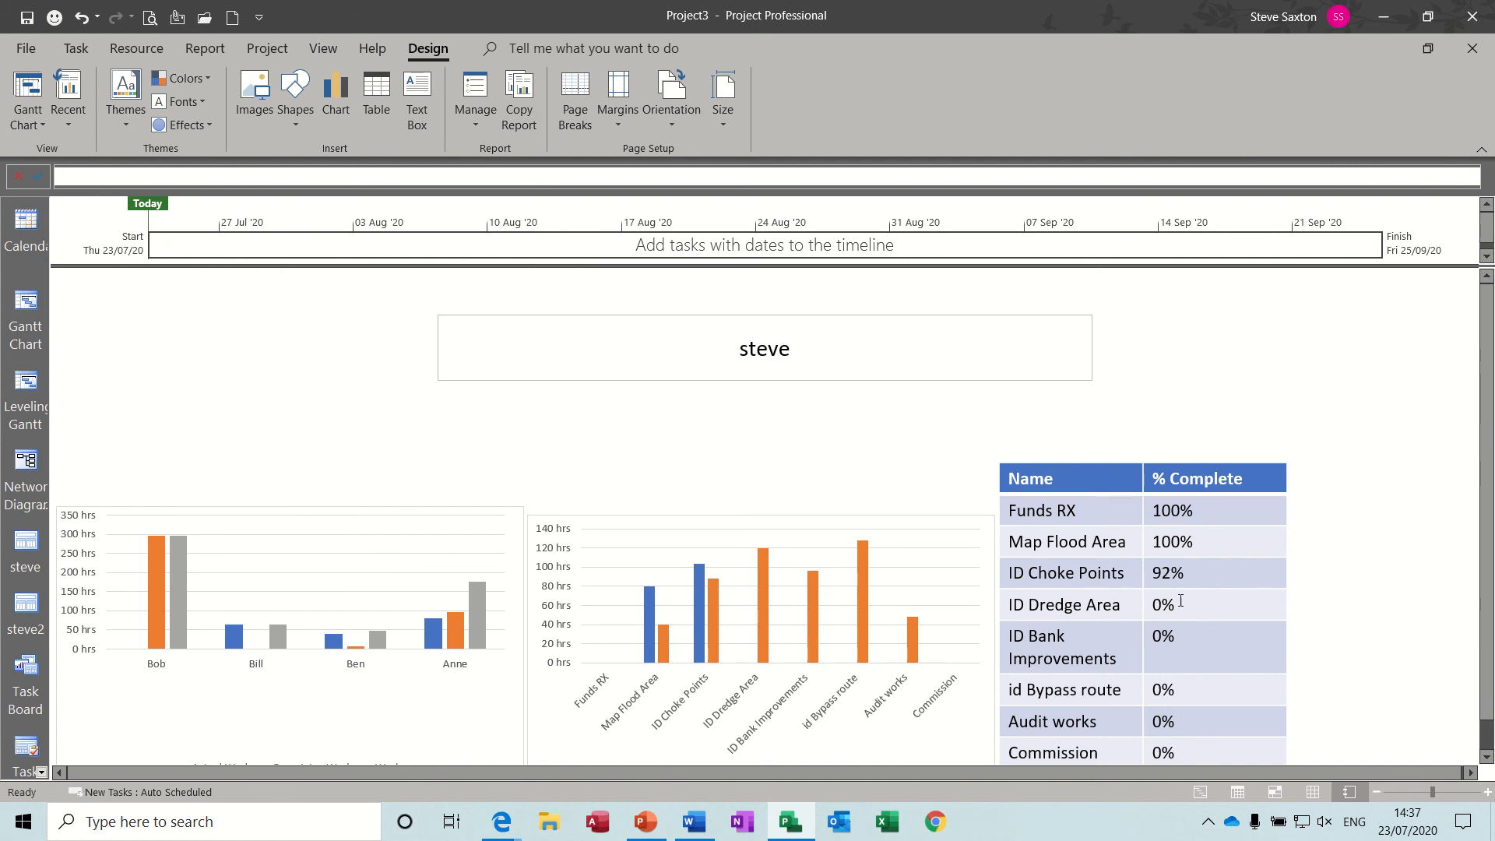
- In the Tracking Gantt, set Source Dredger and Dredge river to 100% complete
click(27, 314)
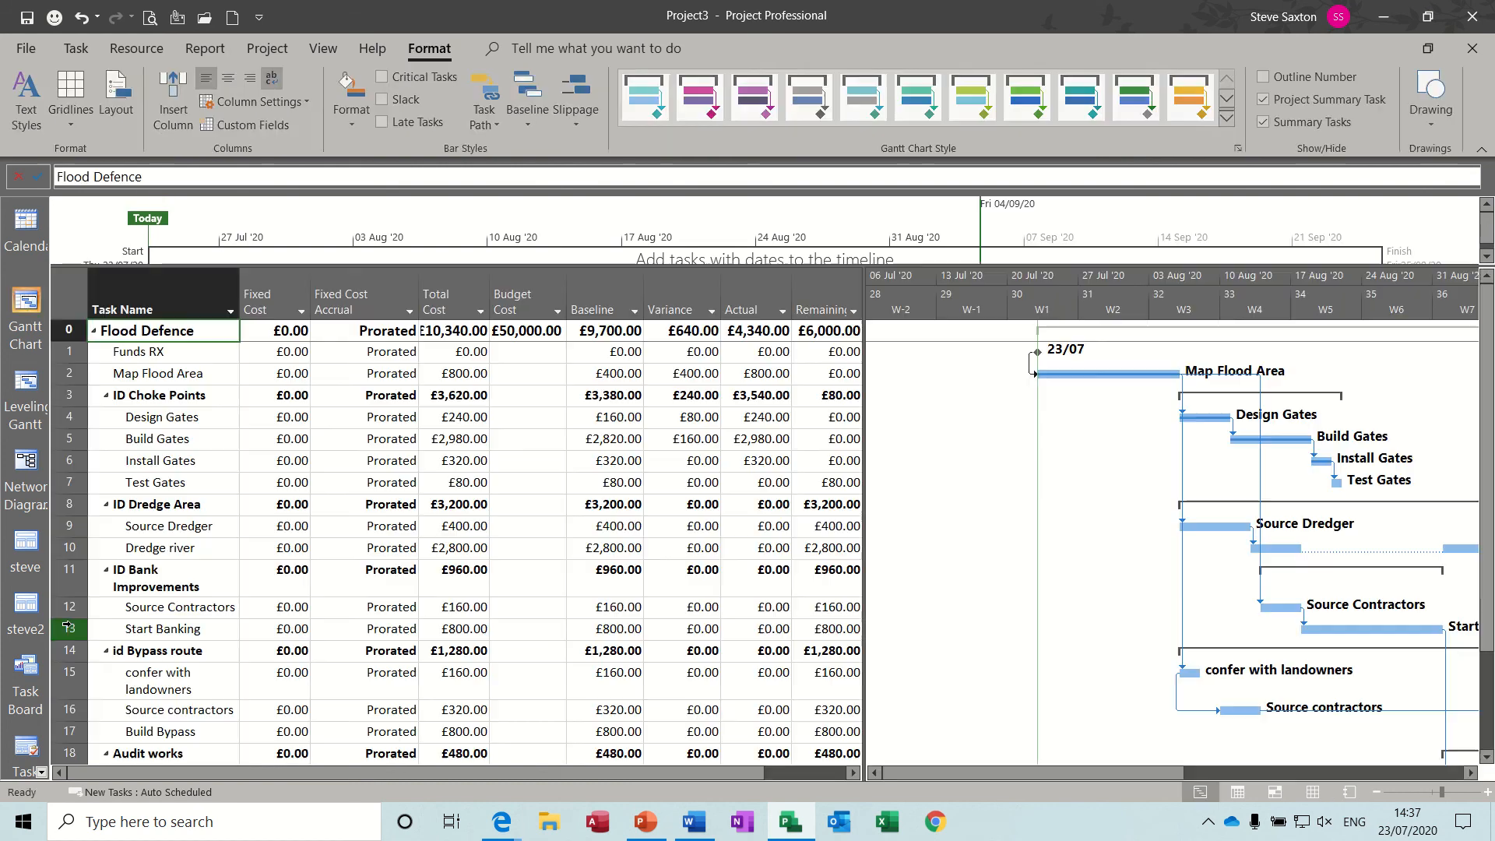
click(41, 772)
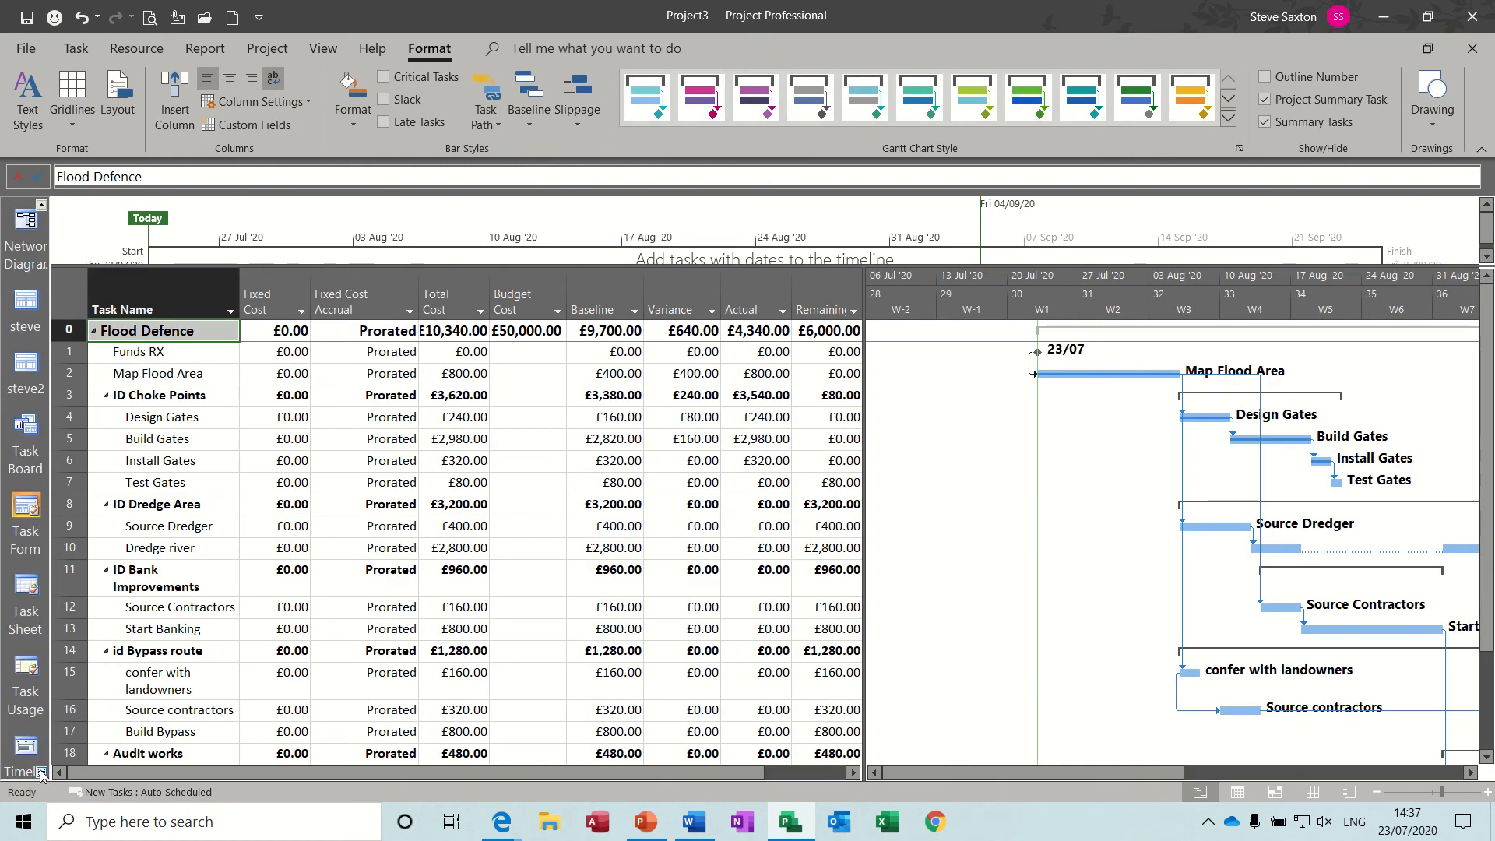
click(42, 772)
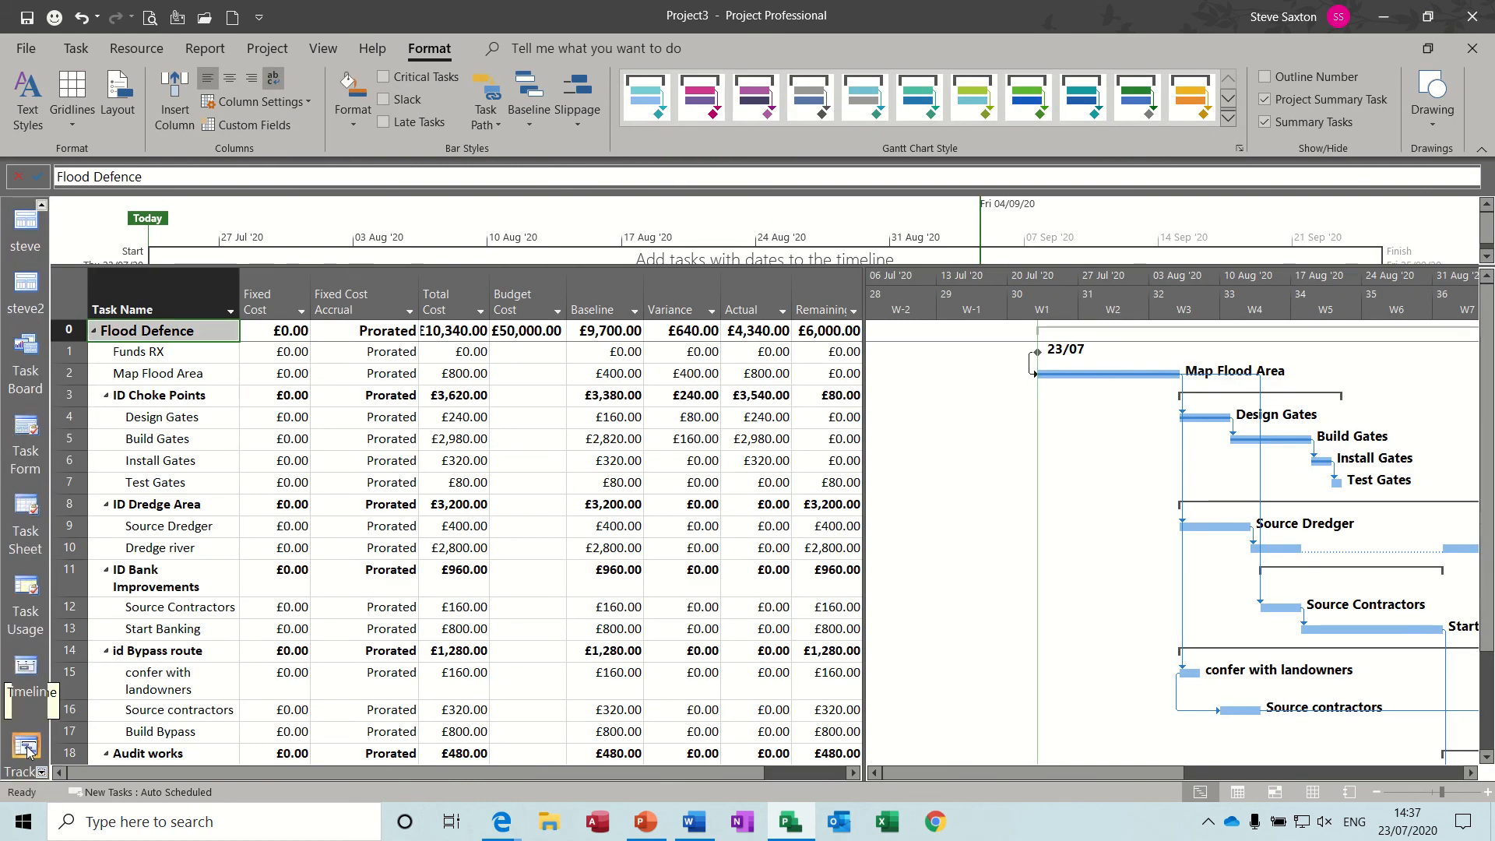
click(25, 747)
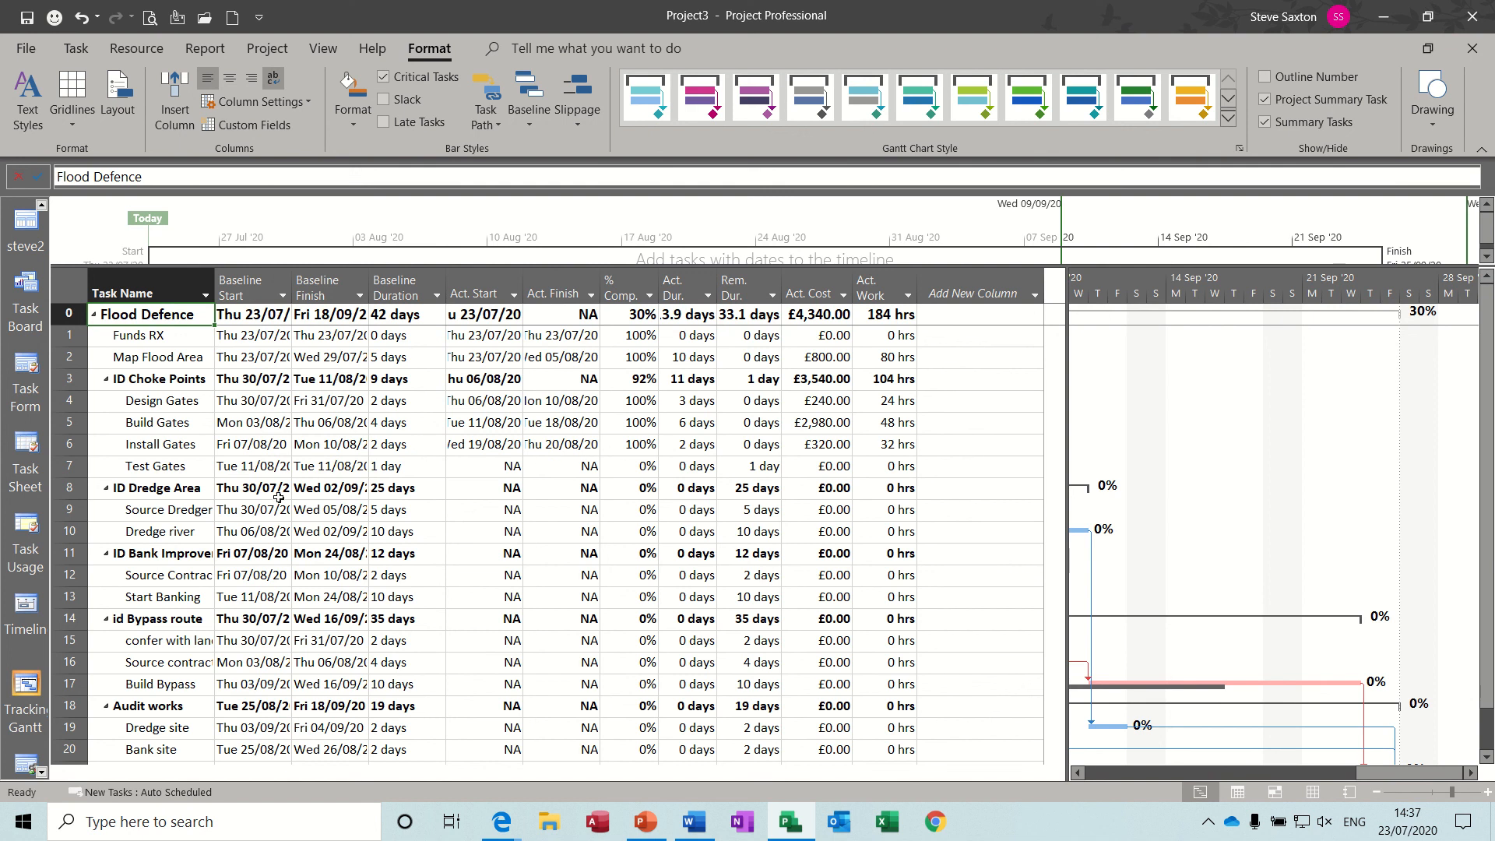
click(645, 510)
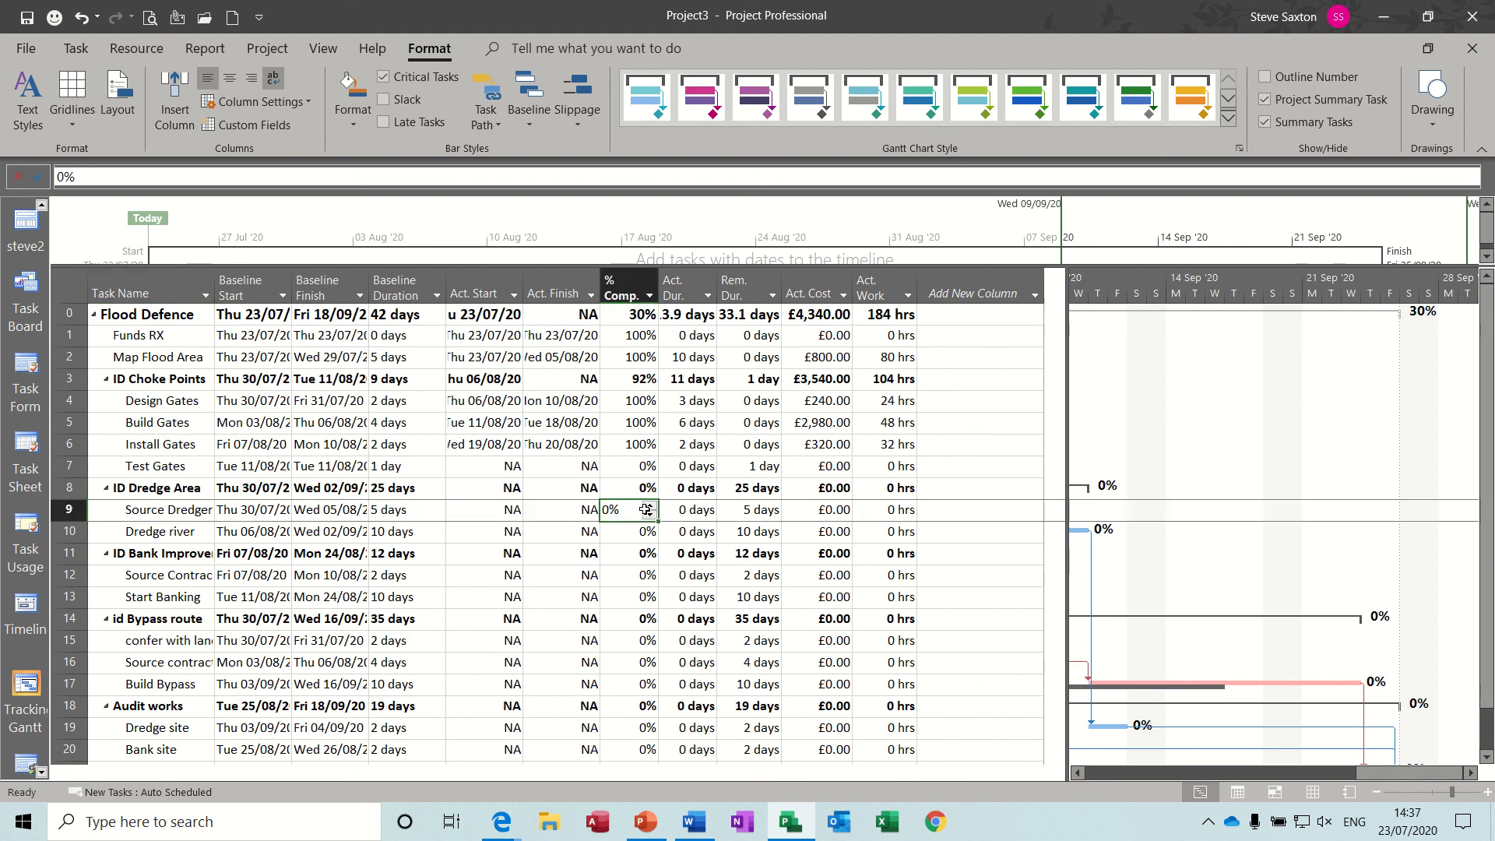
text(100)
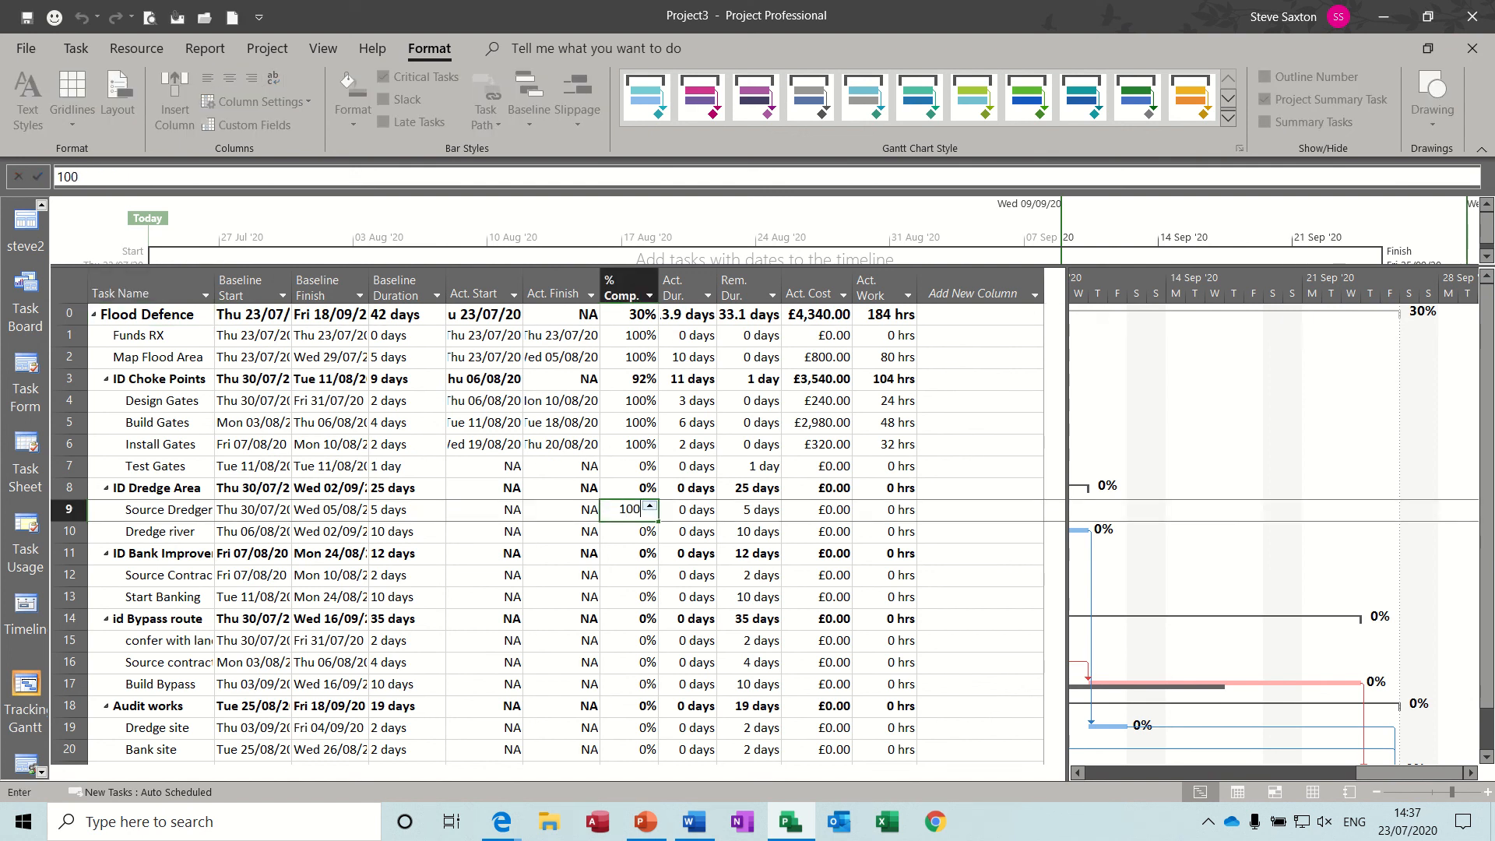
click(636, 525)
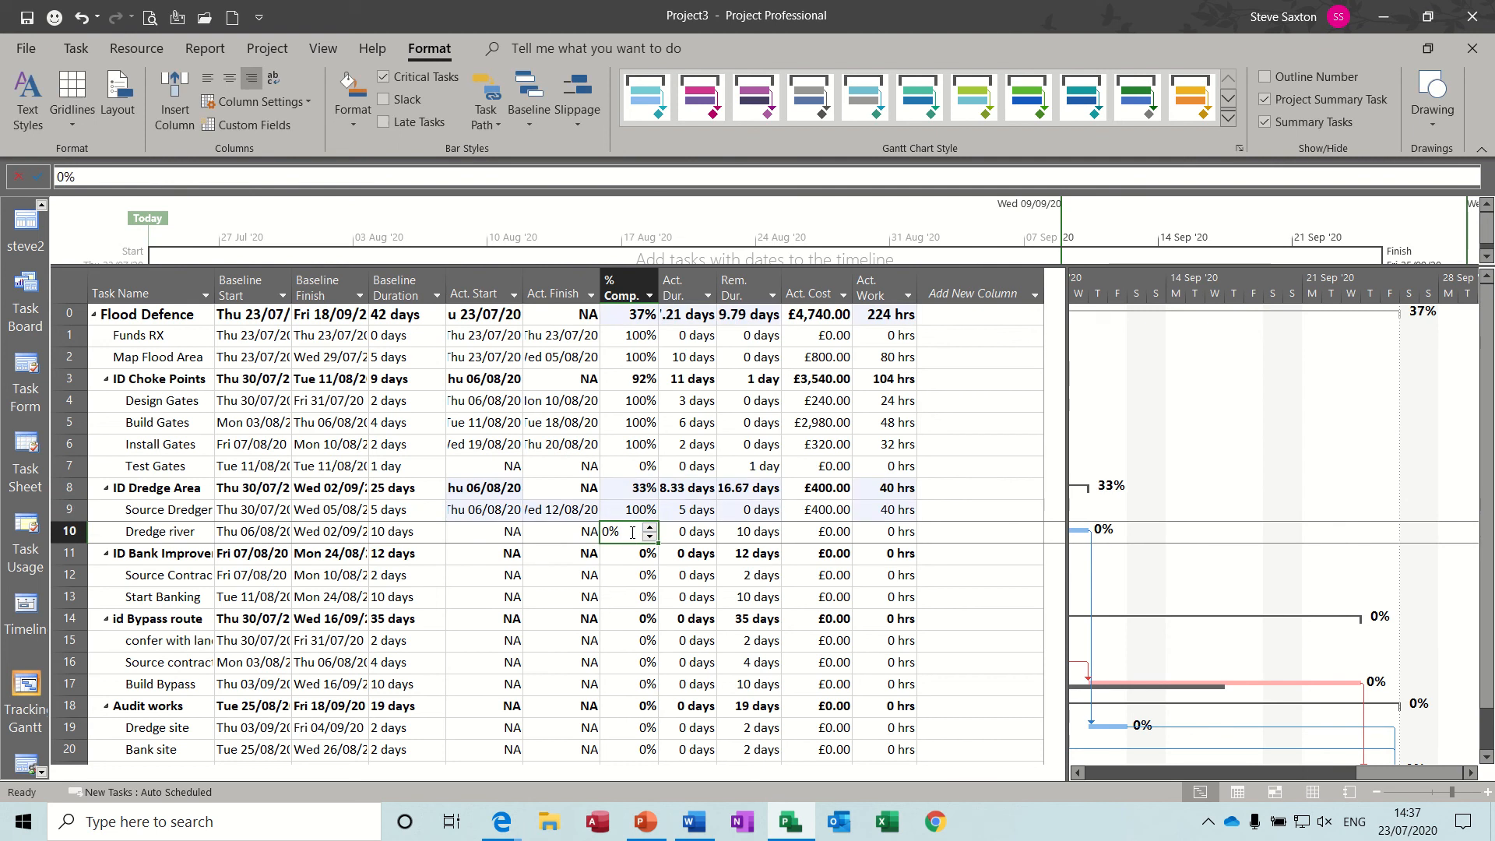
text(100)
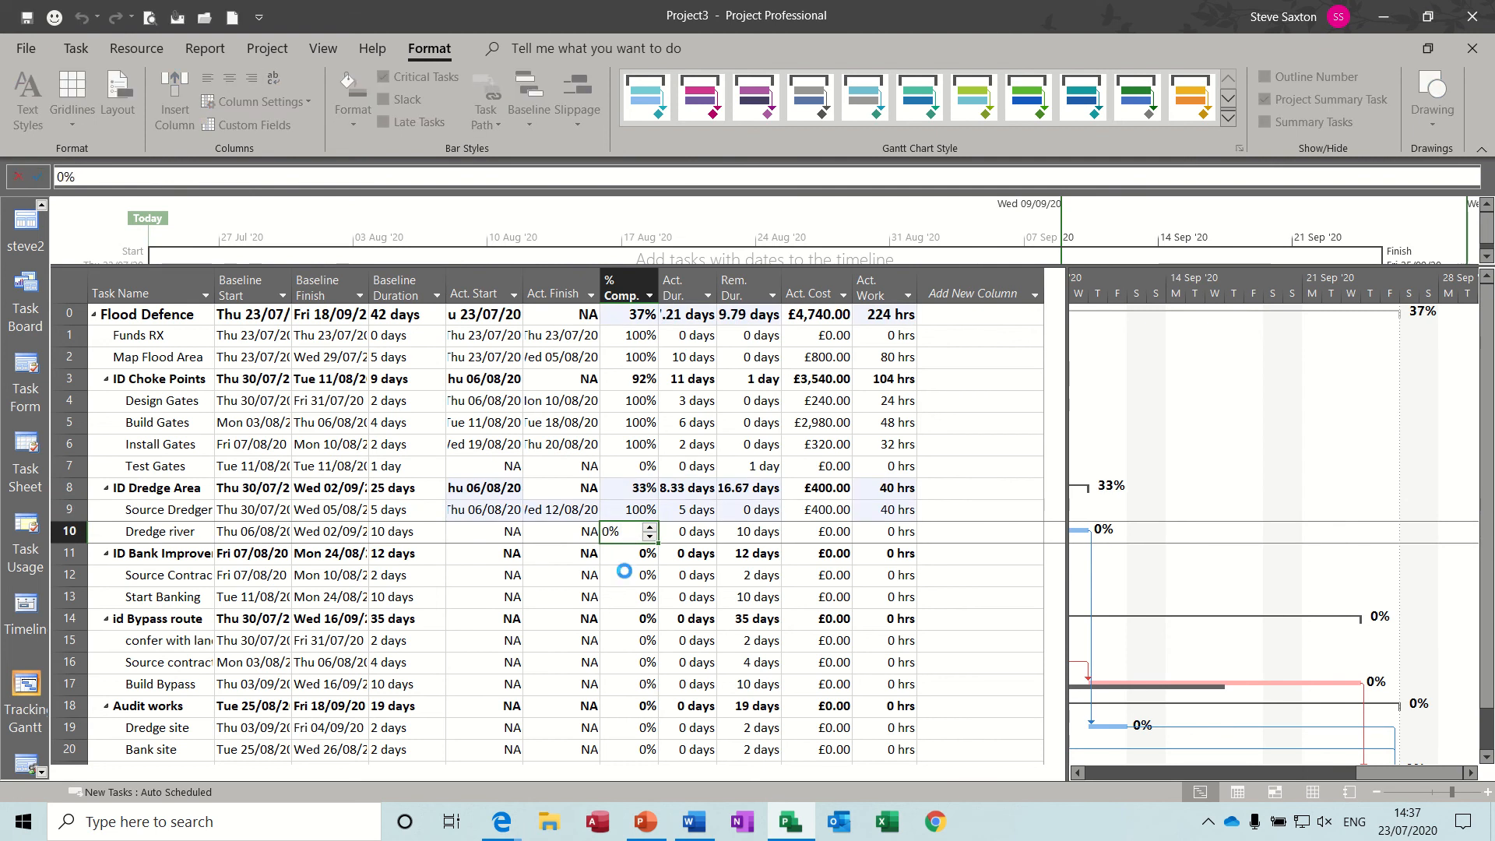
click(624, 573)
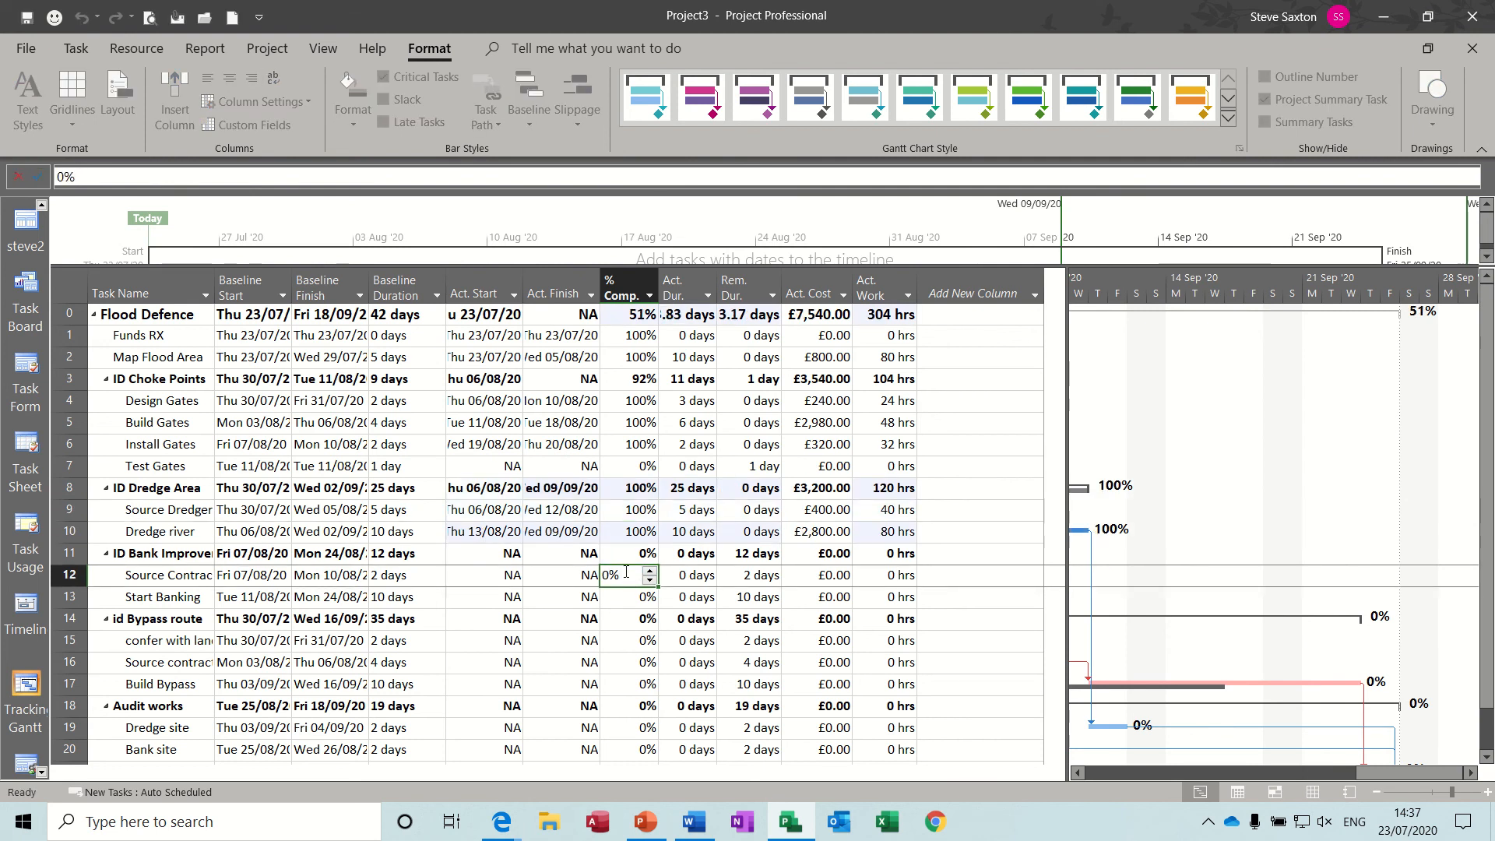
- Return to the custom report to check how its charts and table reflect the recorded dredging progress
click(205, 48)
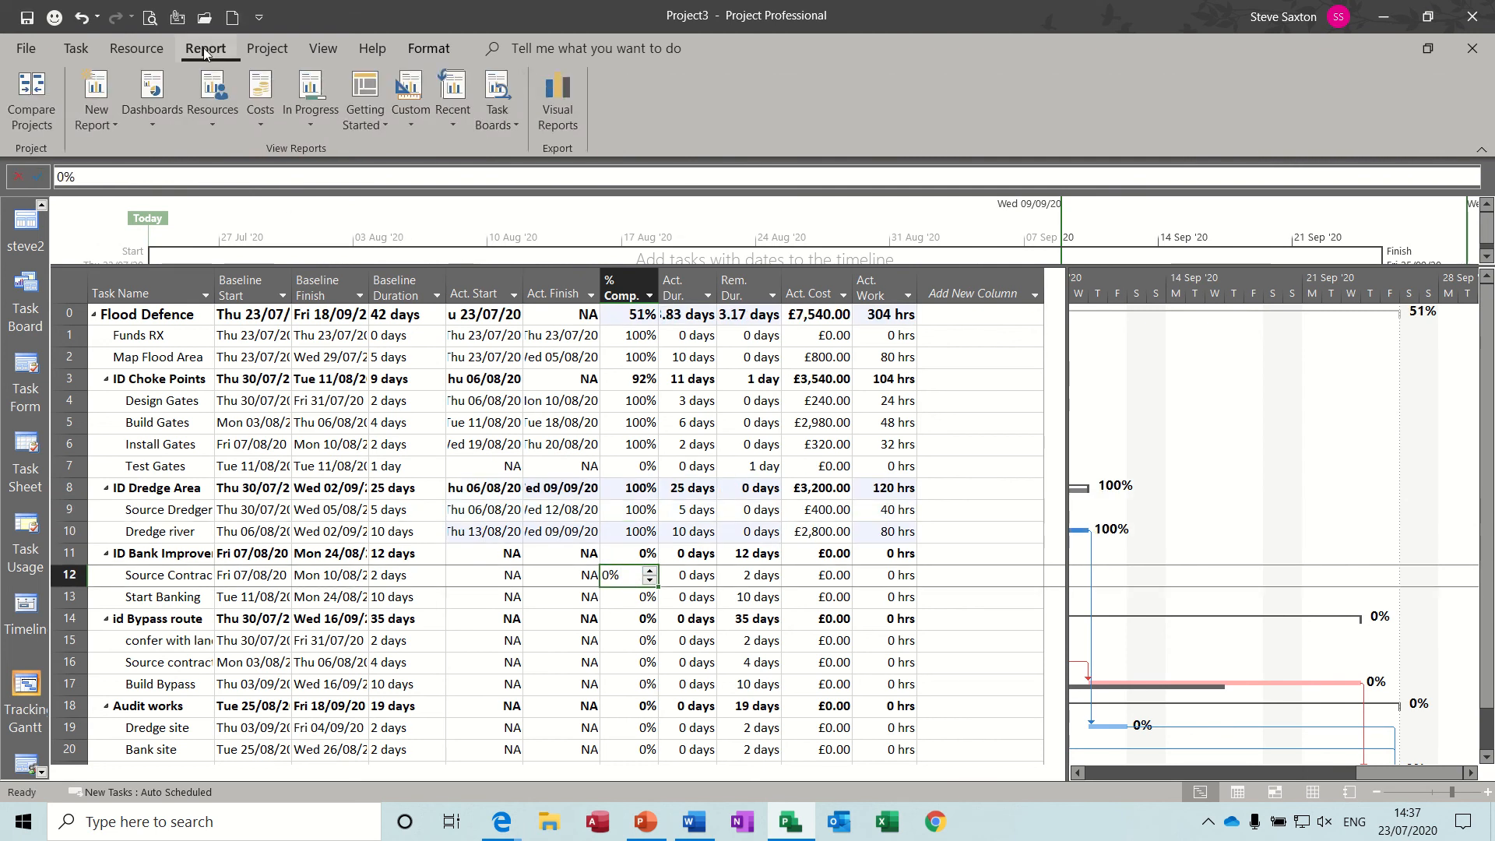
click(414, 128)
click(426, 152)
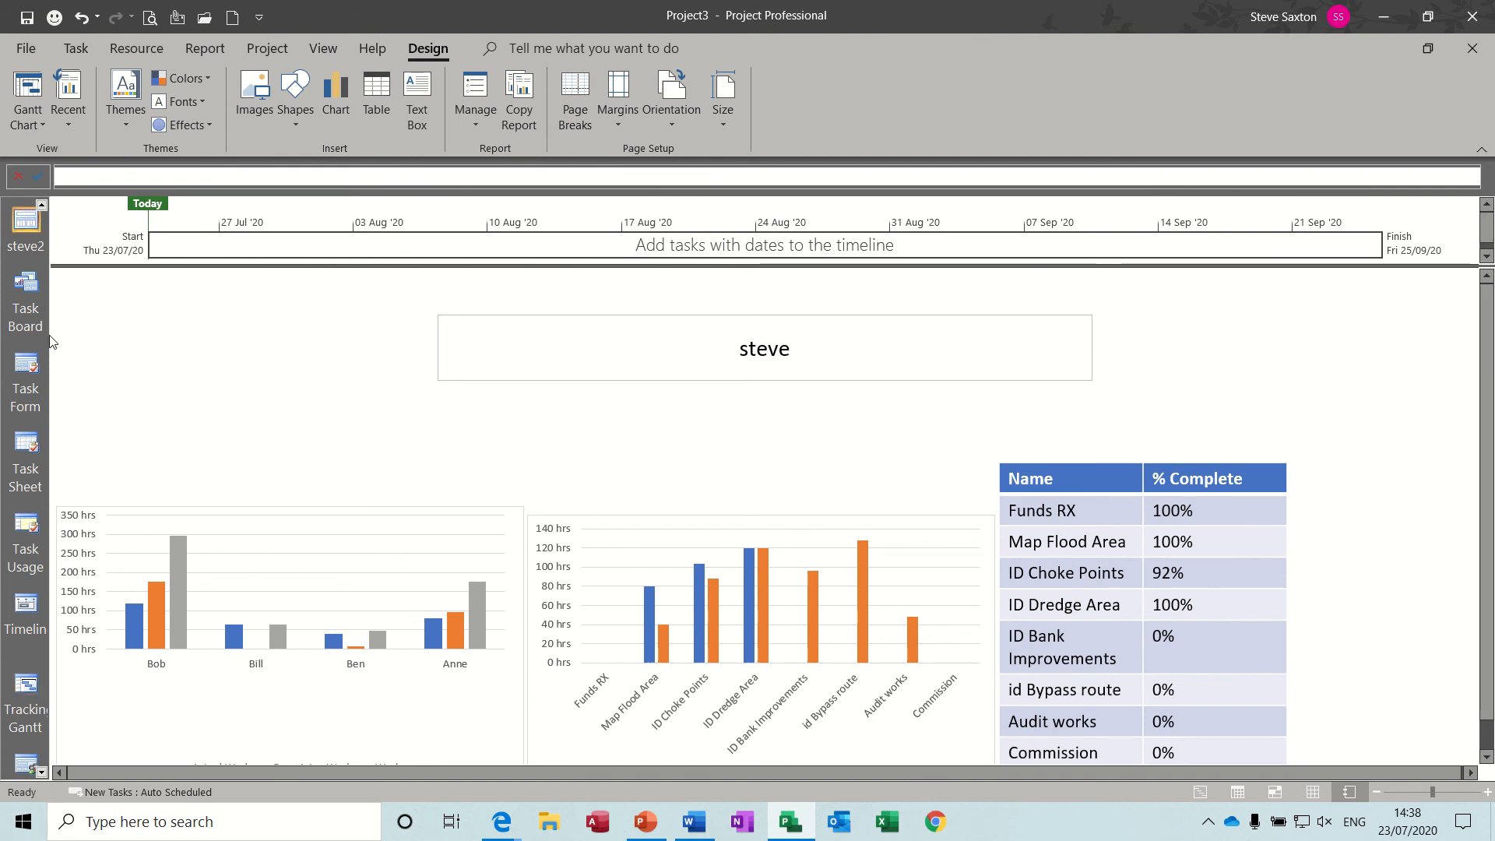
- Check the costs in the Gantt Chart view, return to the Tracking Gantt and widen its chart area
click(41, 204)
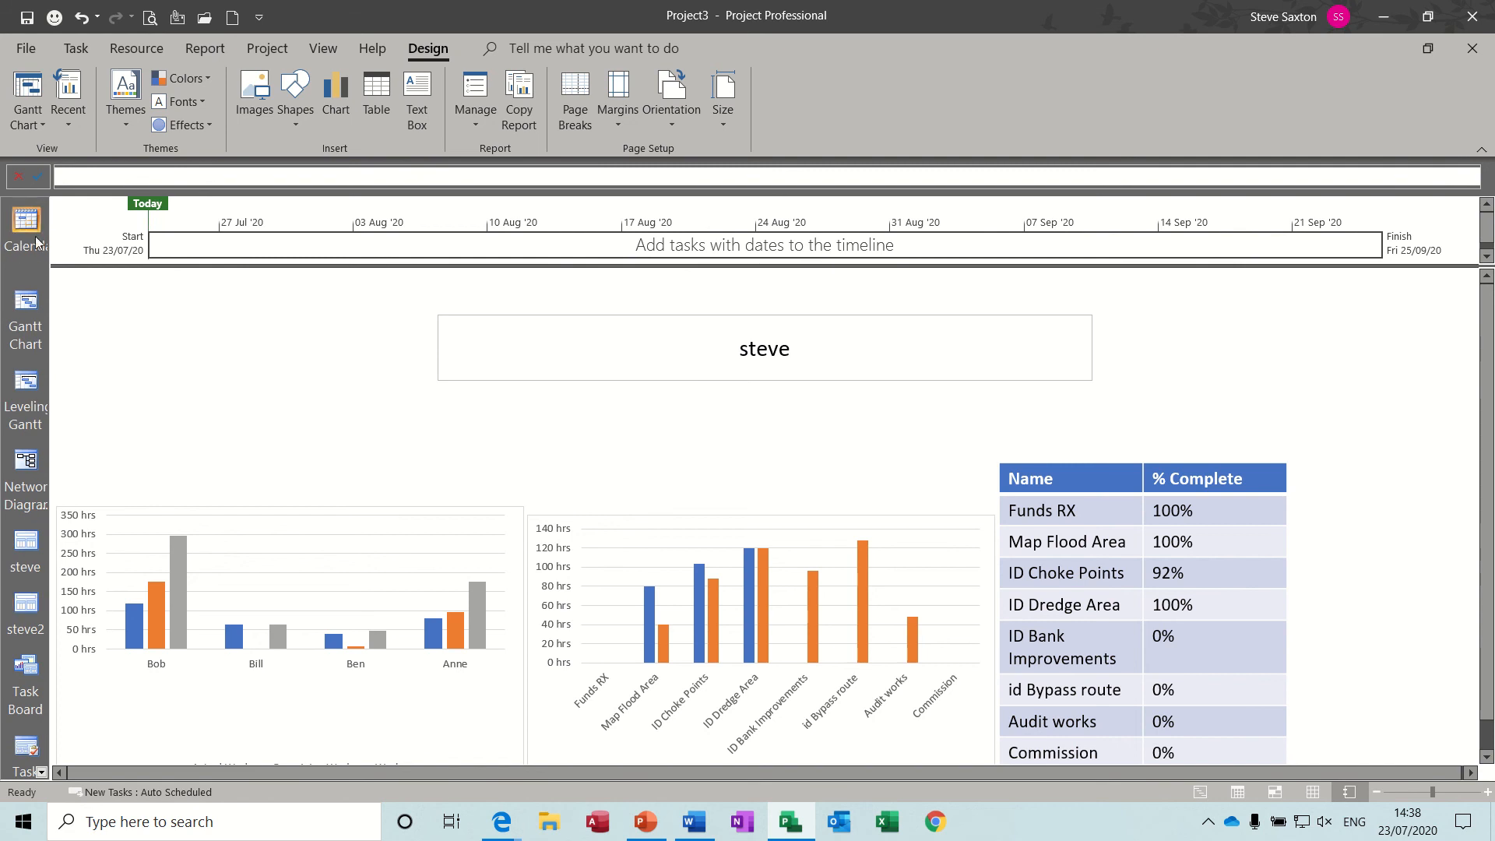
click(28, 319)
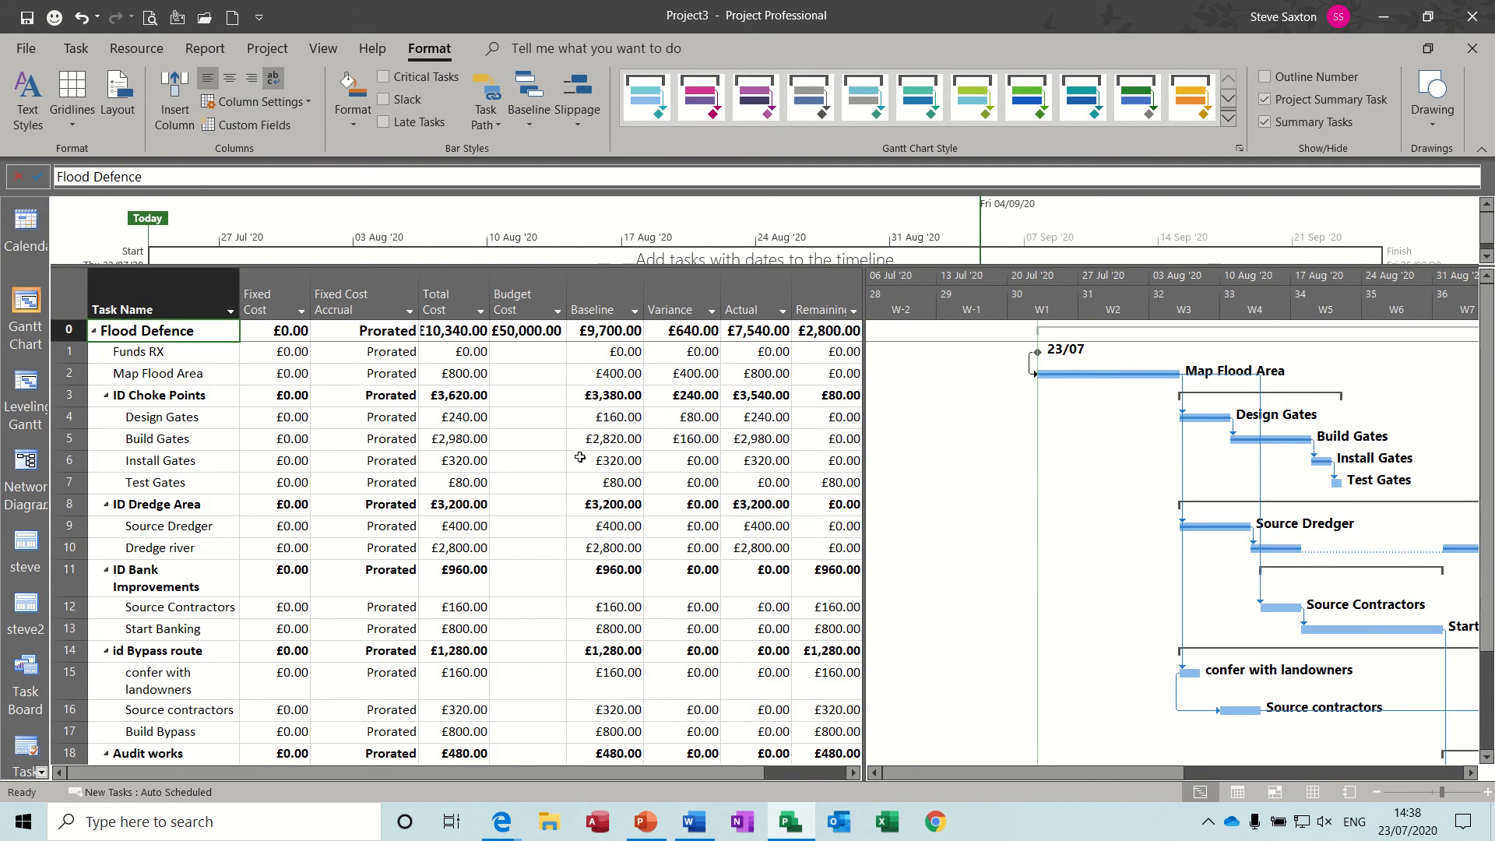
click(41, 772)
click(41, 772)
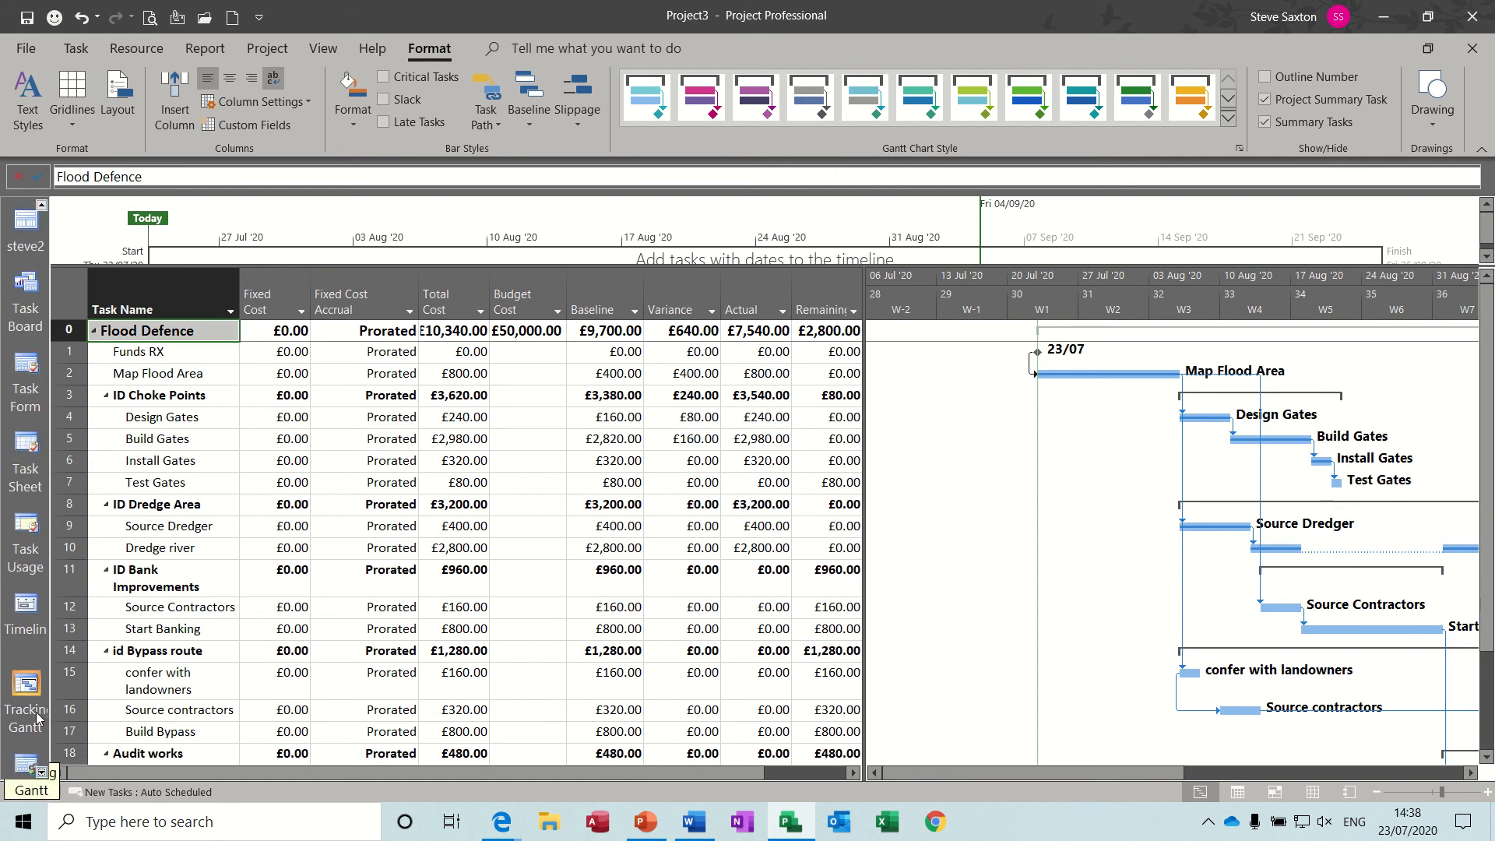
click(26, 642)
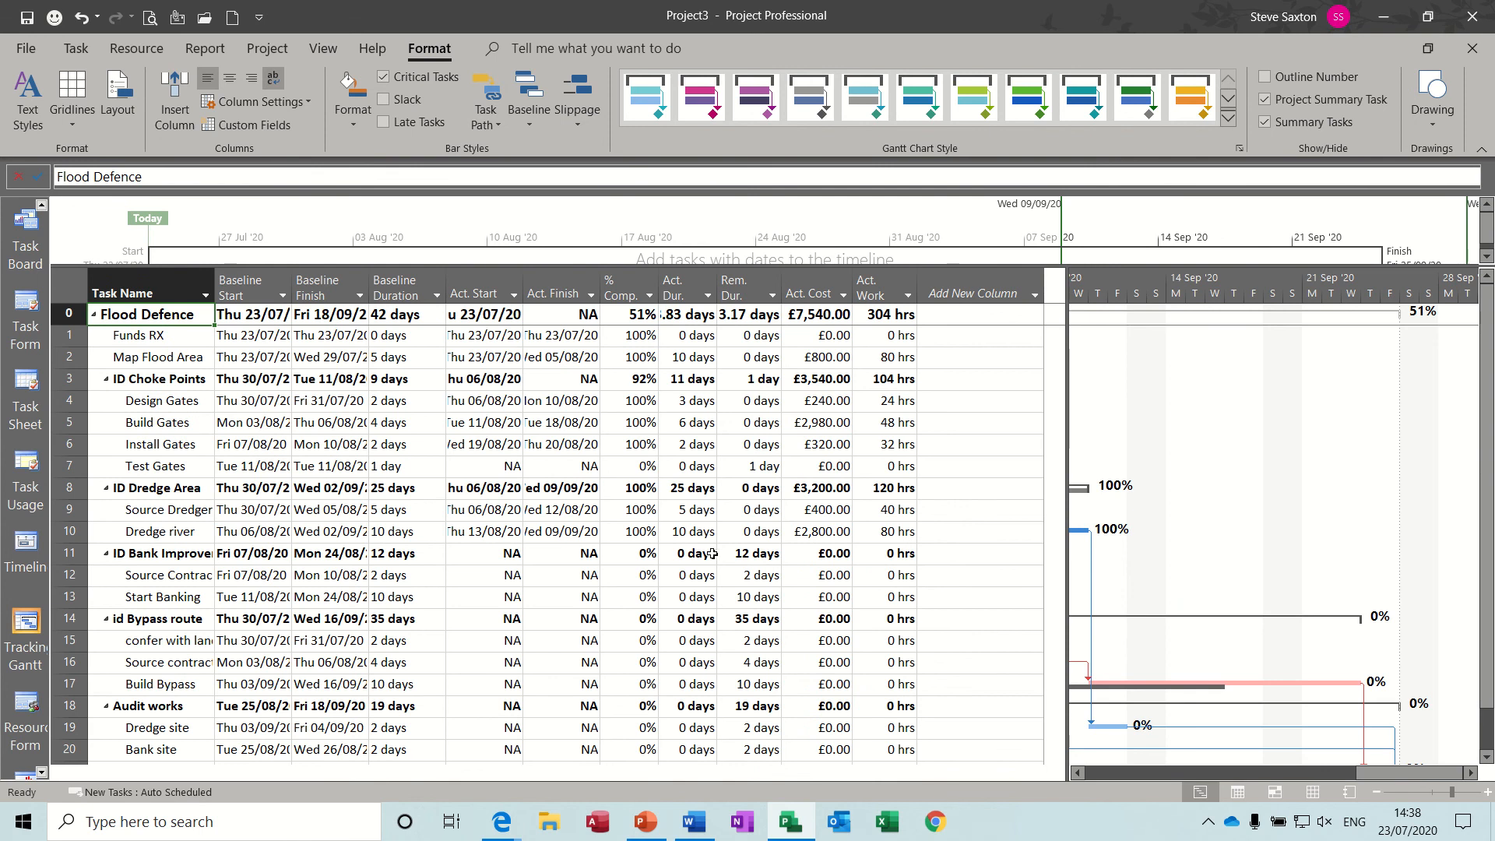
drag(1065, 572, 831, 576)
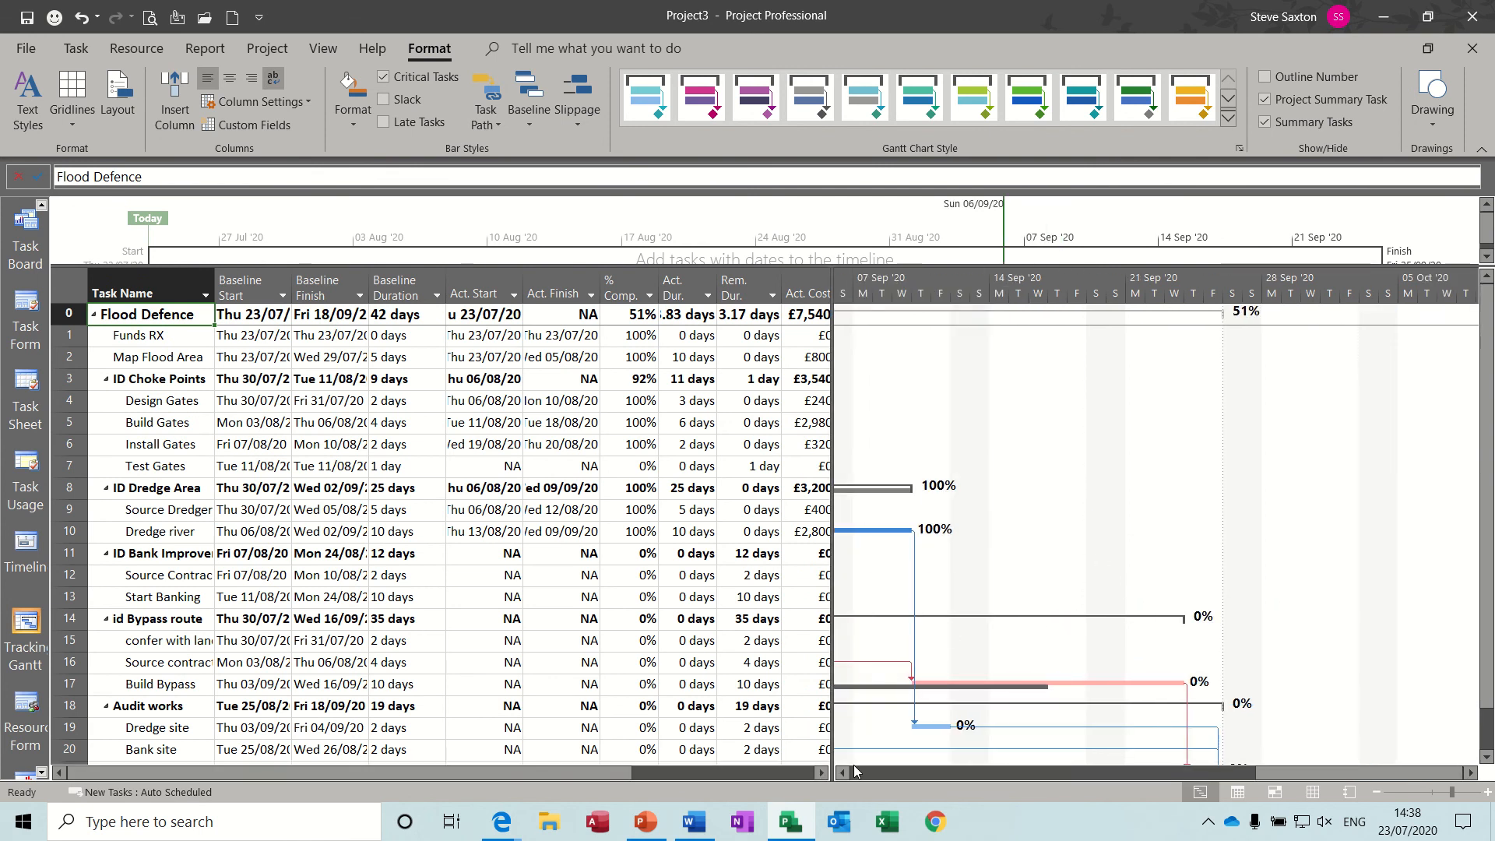
- Compare the chart's task bars with their original baseline, and save the entire project's current schedule as Baseline 1
click(843, 772)
drag(845, 773, 843, 773)
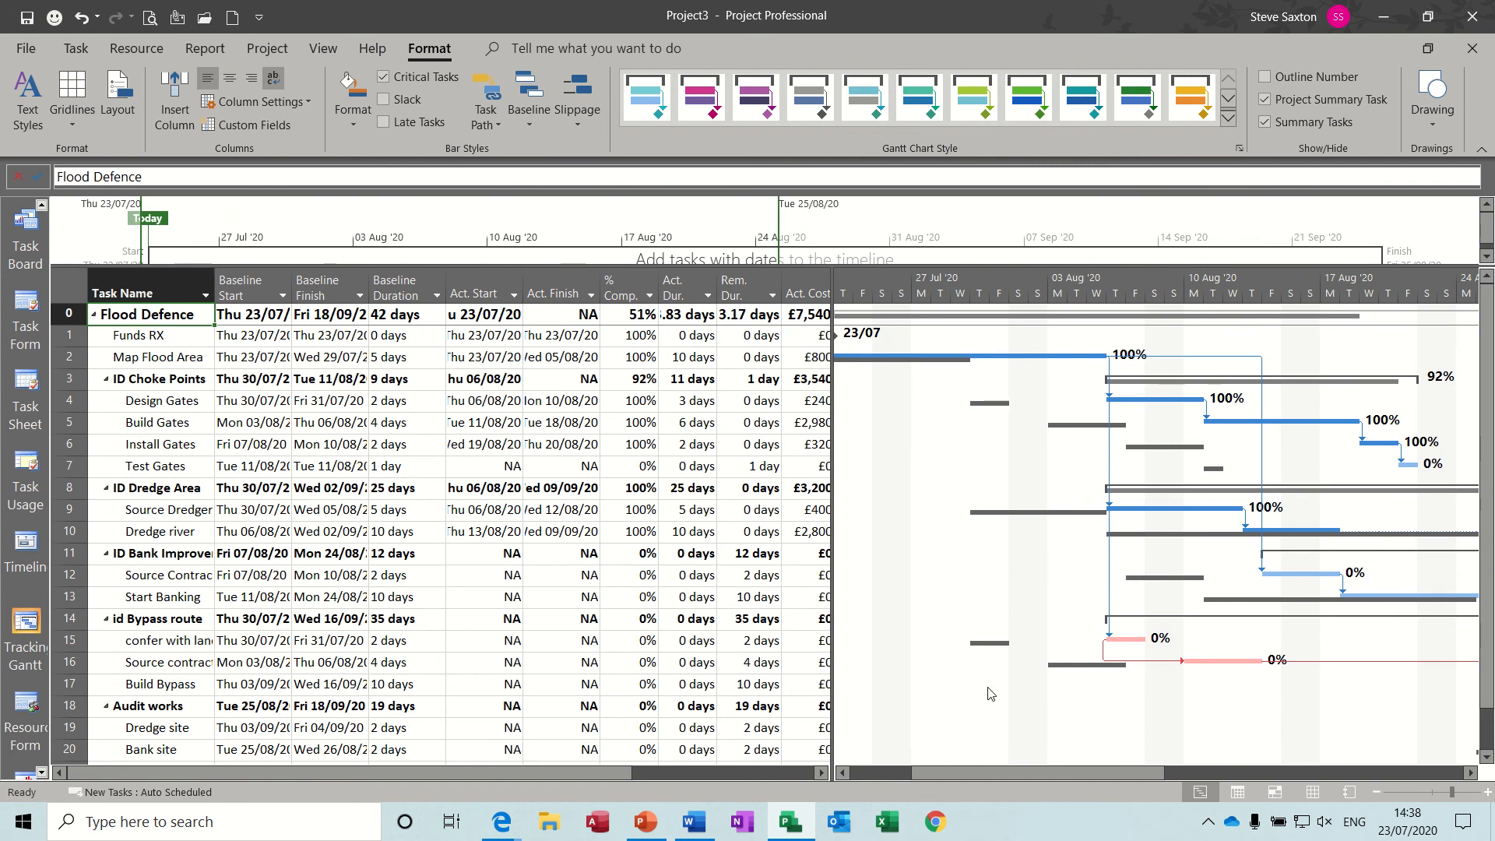
click(845, 773)
click(846, 773)
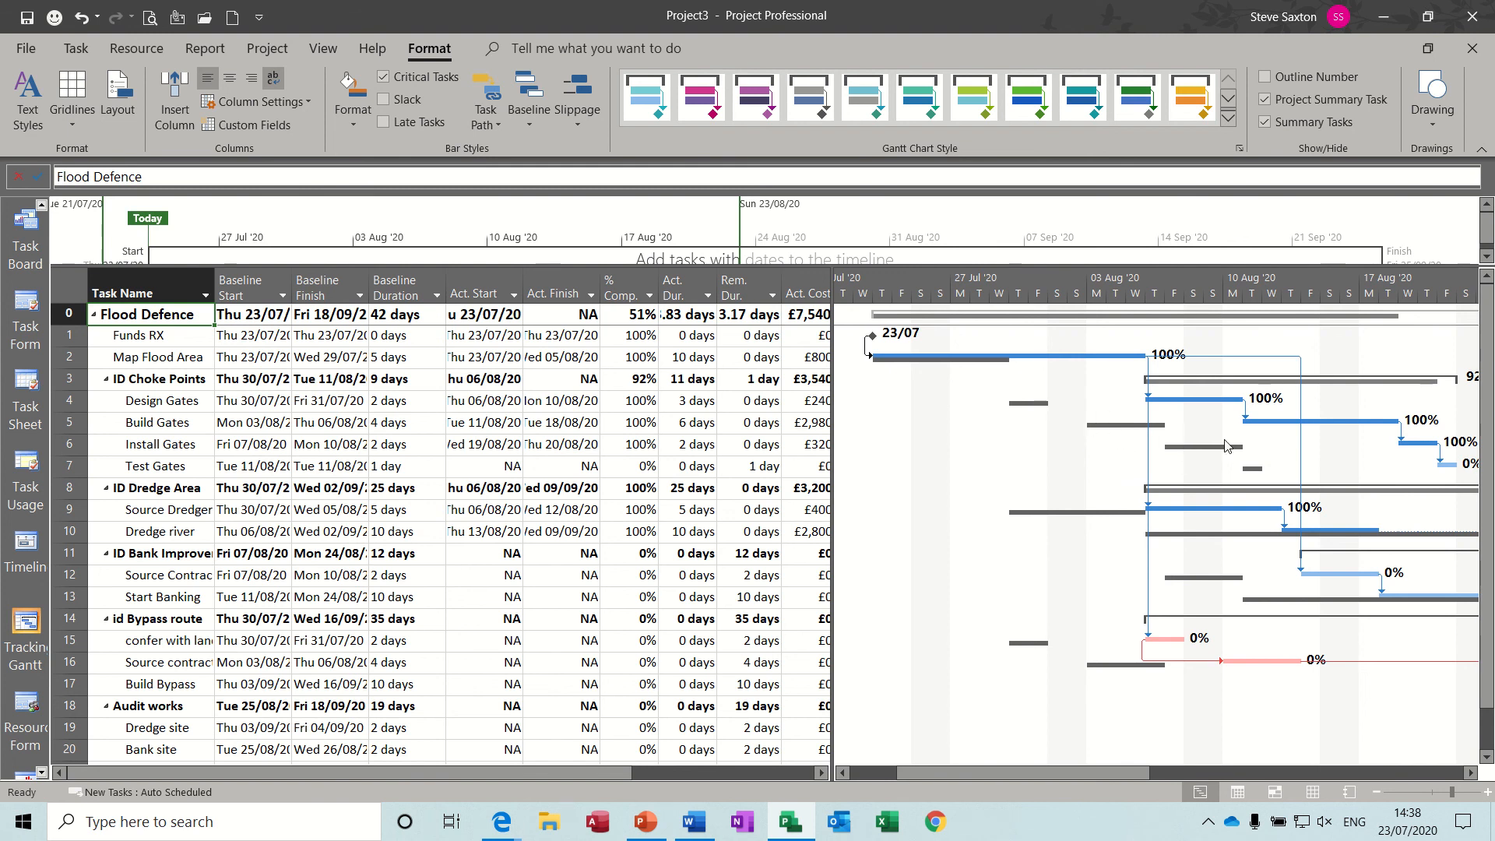
mouse_move(1101, 773)
mouse_down()
mouse_move(1272, 770)
mouse_move(1091, 779)
mouse_up()
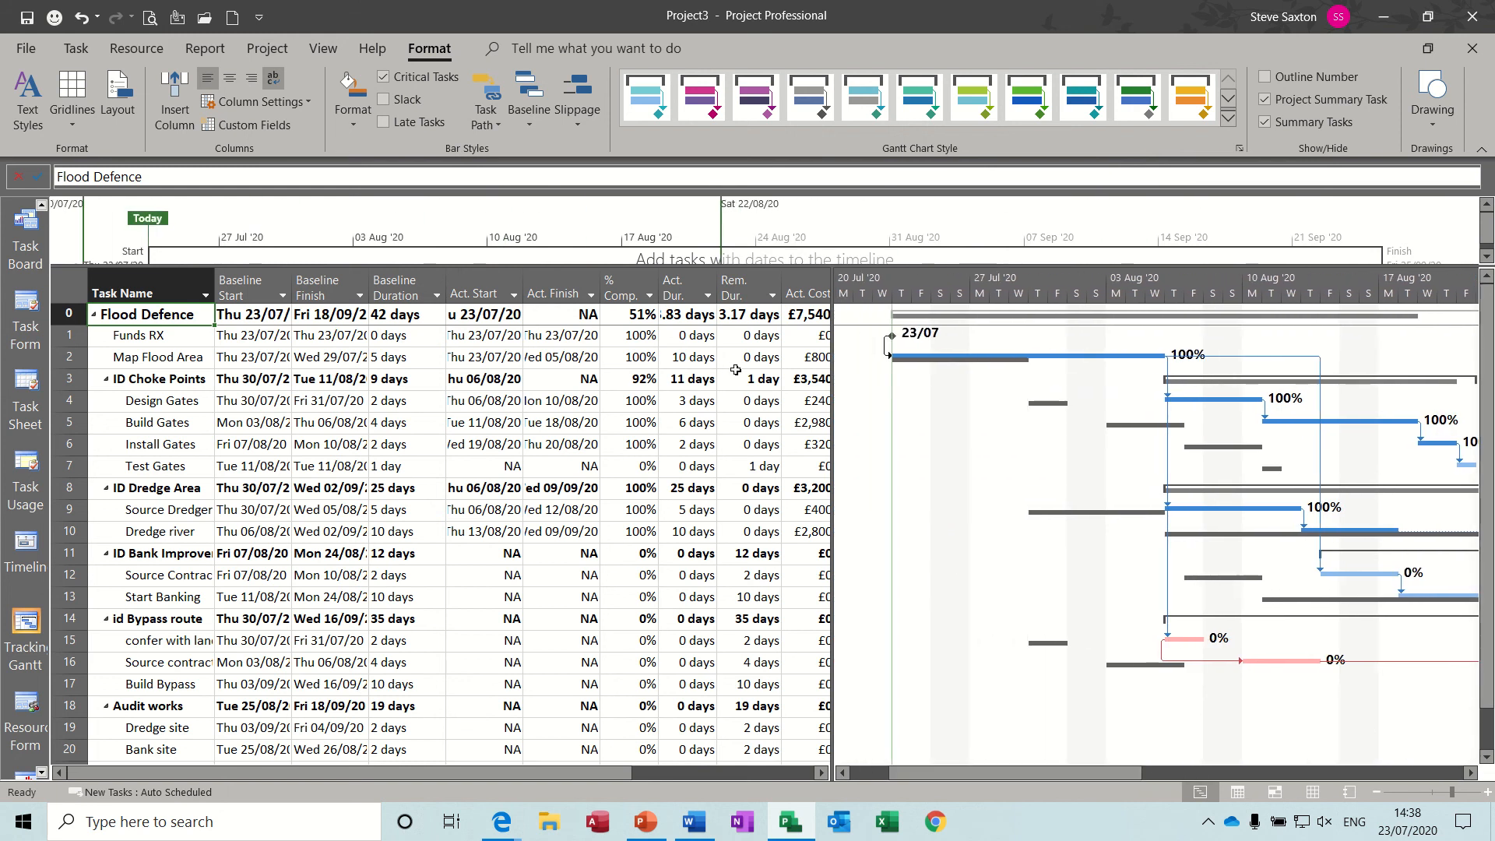
click(268, 50)
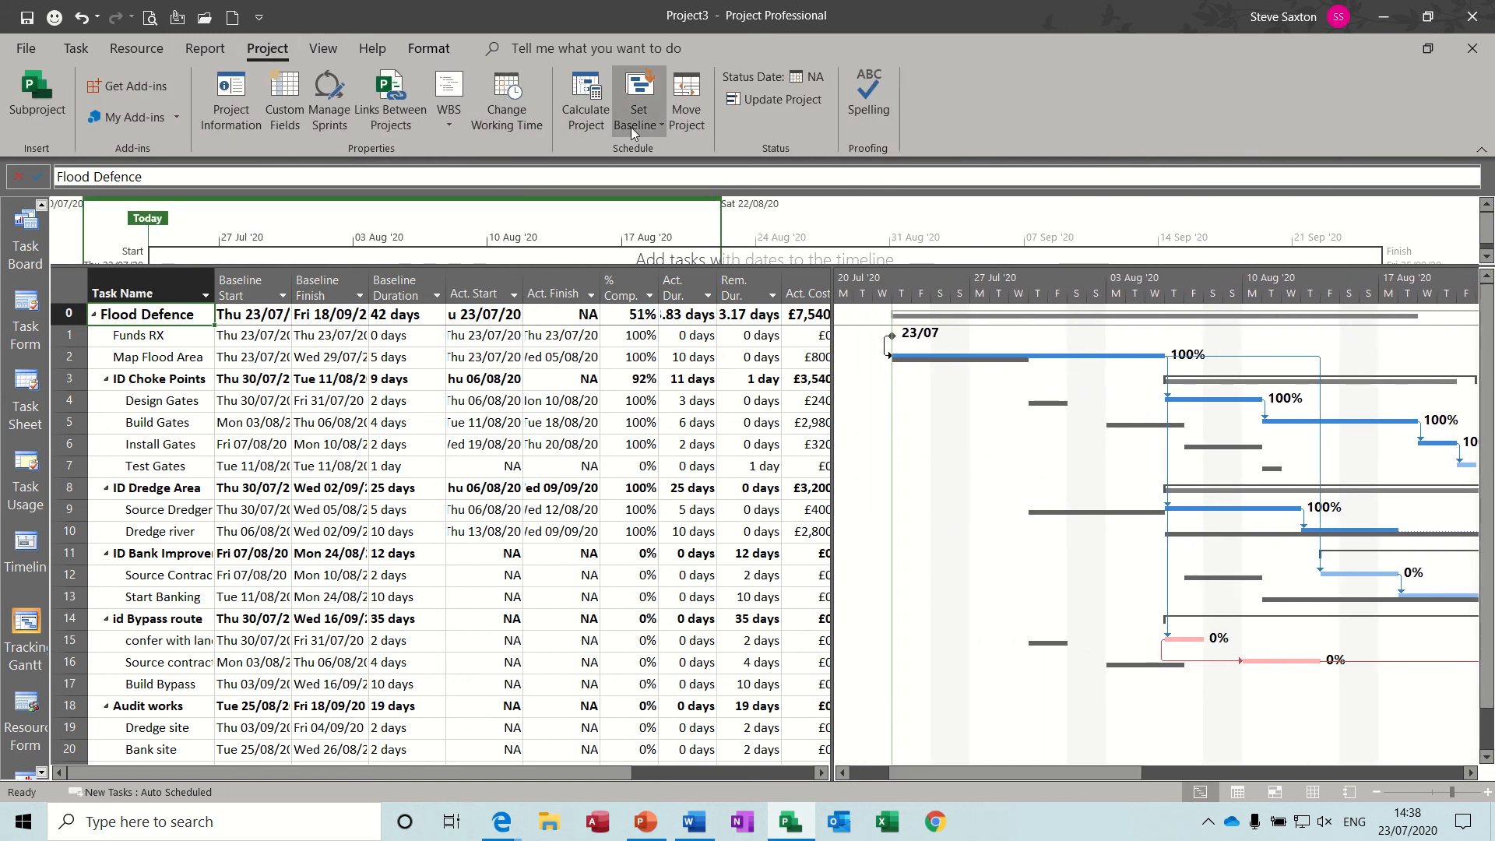
click(658, 127)
click(670, 152)
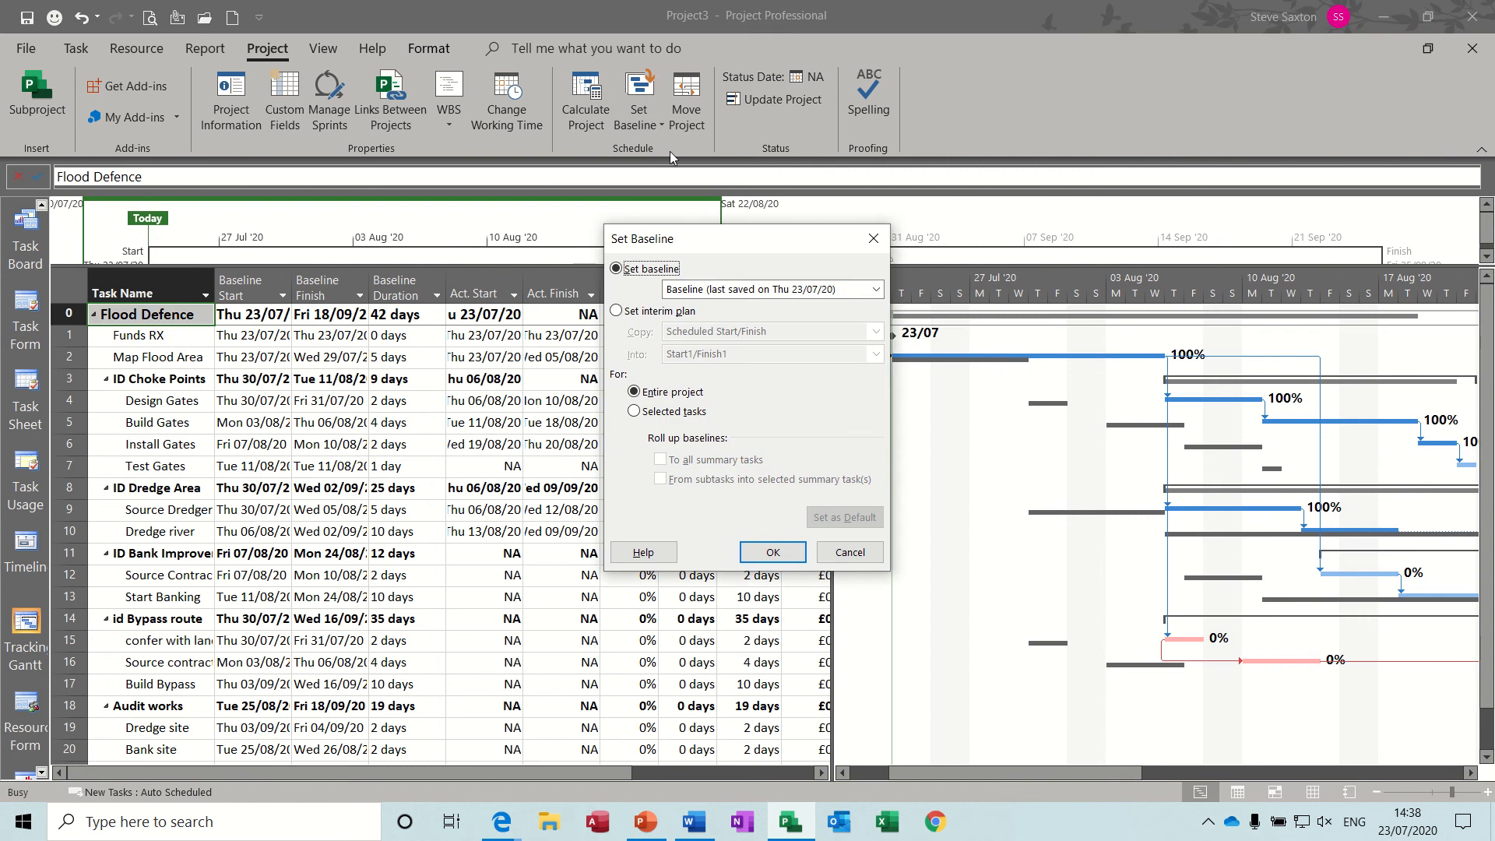
click(877, 292)
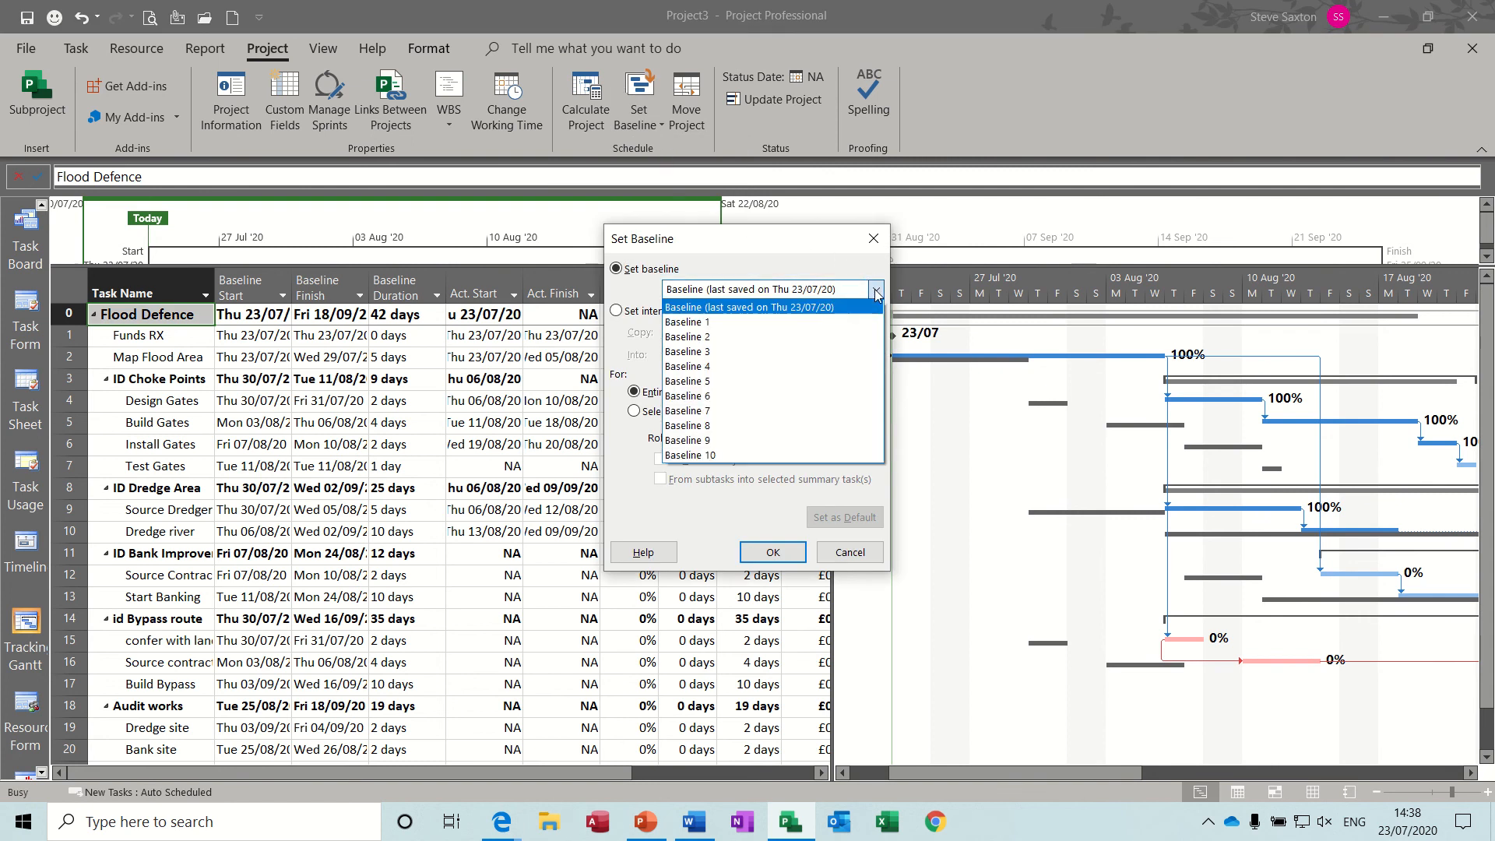
click(829, 314)
click(773, 551)
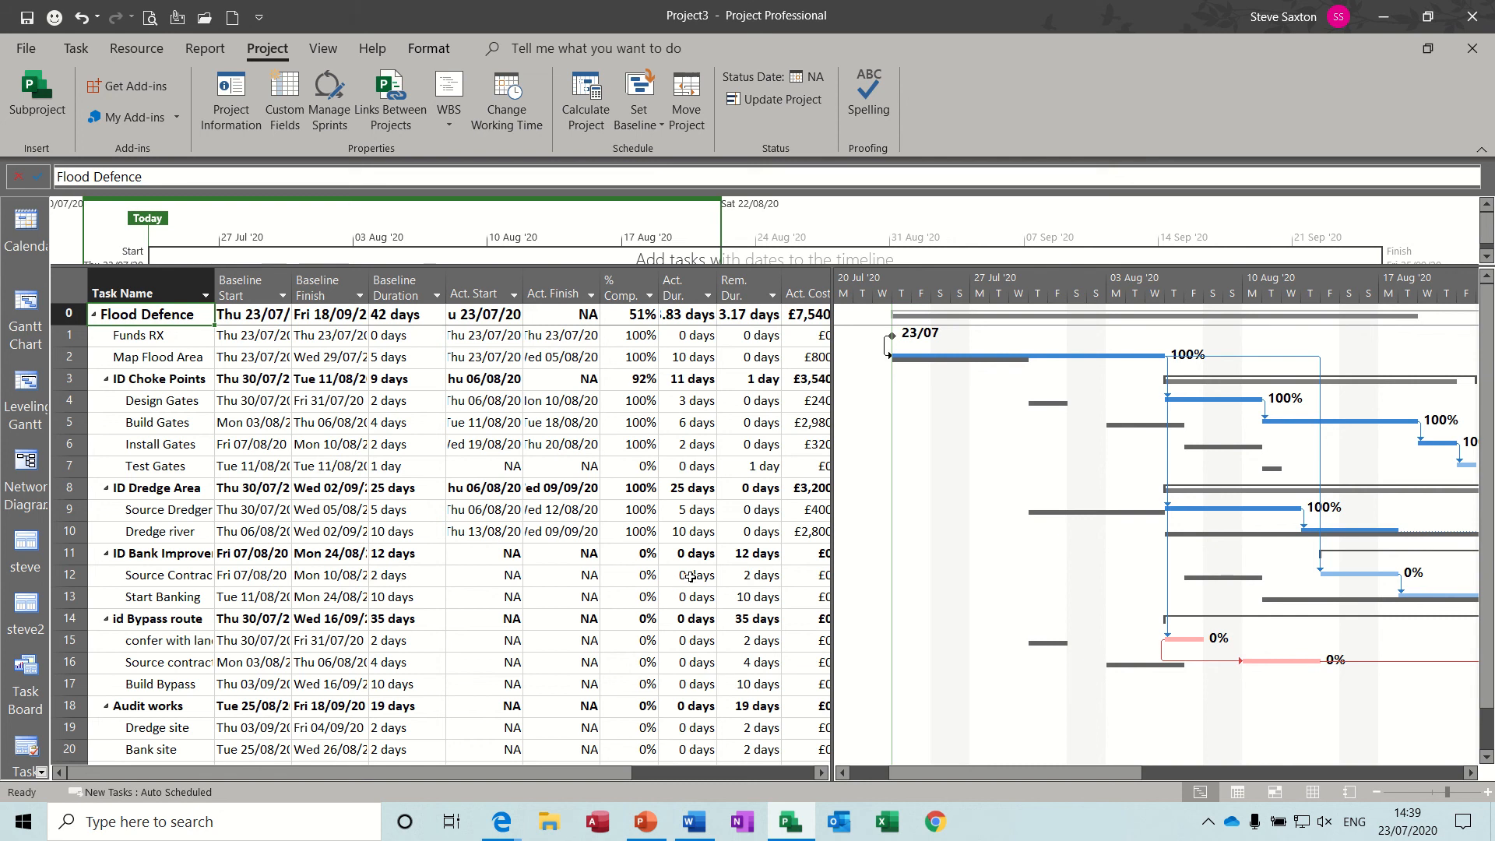
- Set the actual duration of the bank improvement tasks Source Contractors and Start Banking to 20 days each
click(691, 576)
text(2)
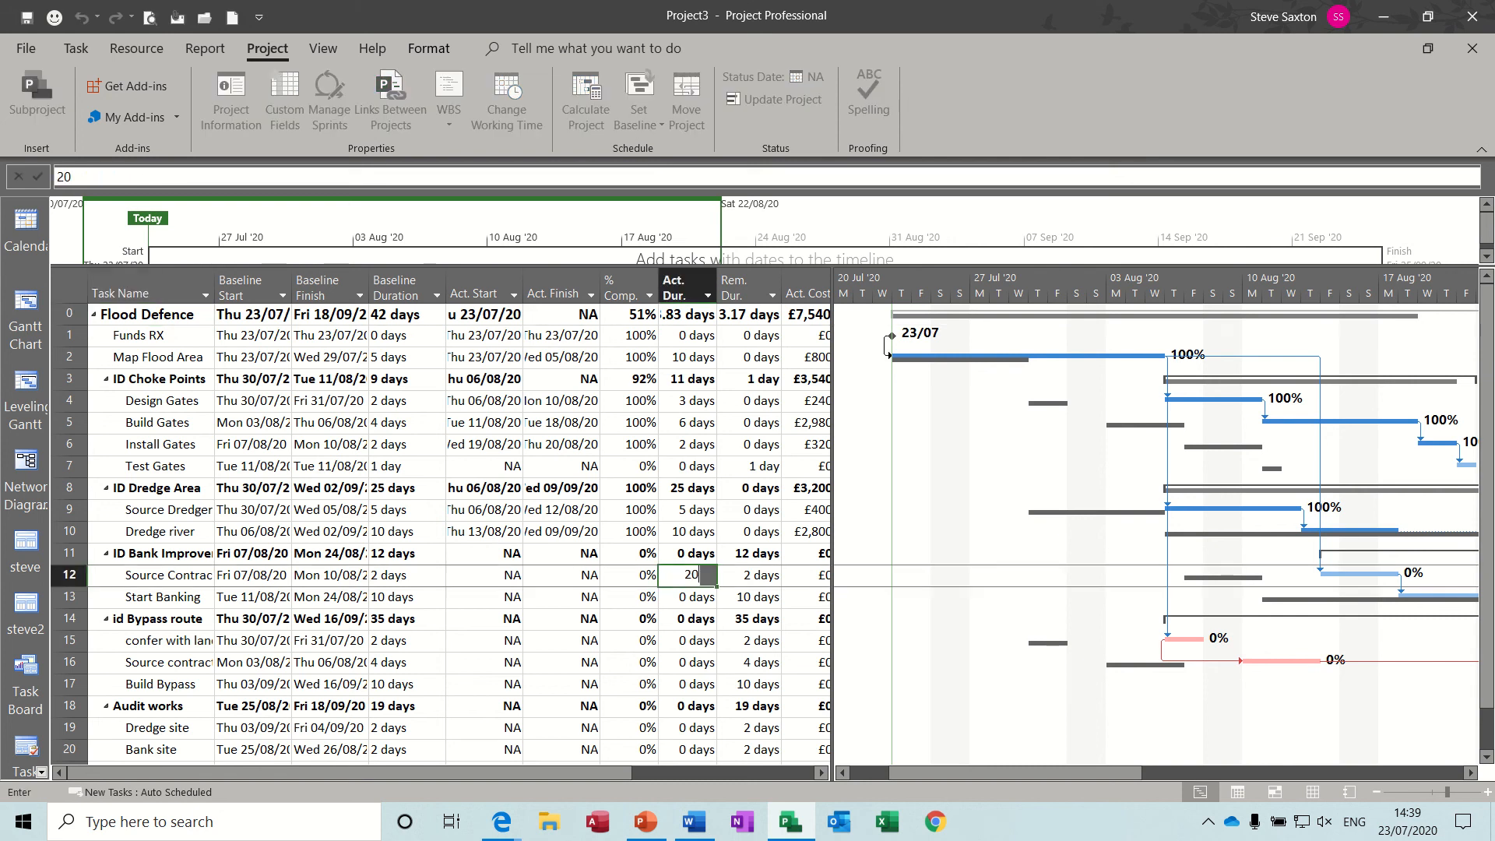
text(0)
key(Return)
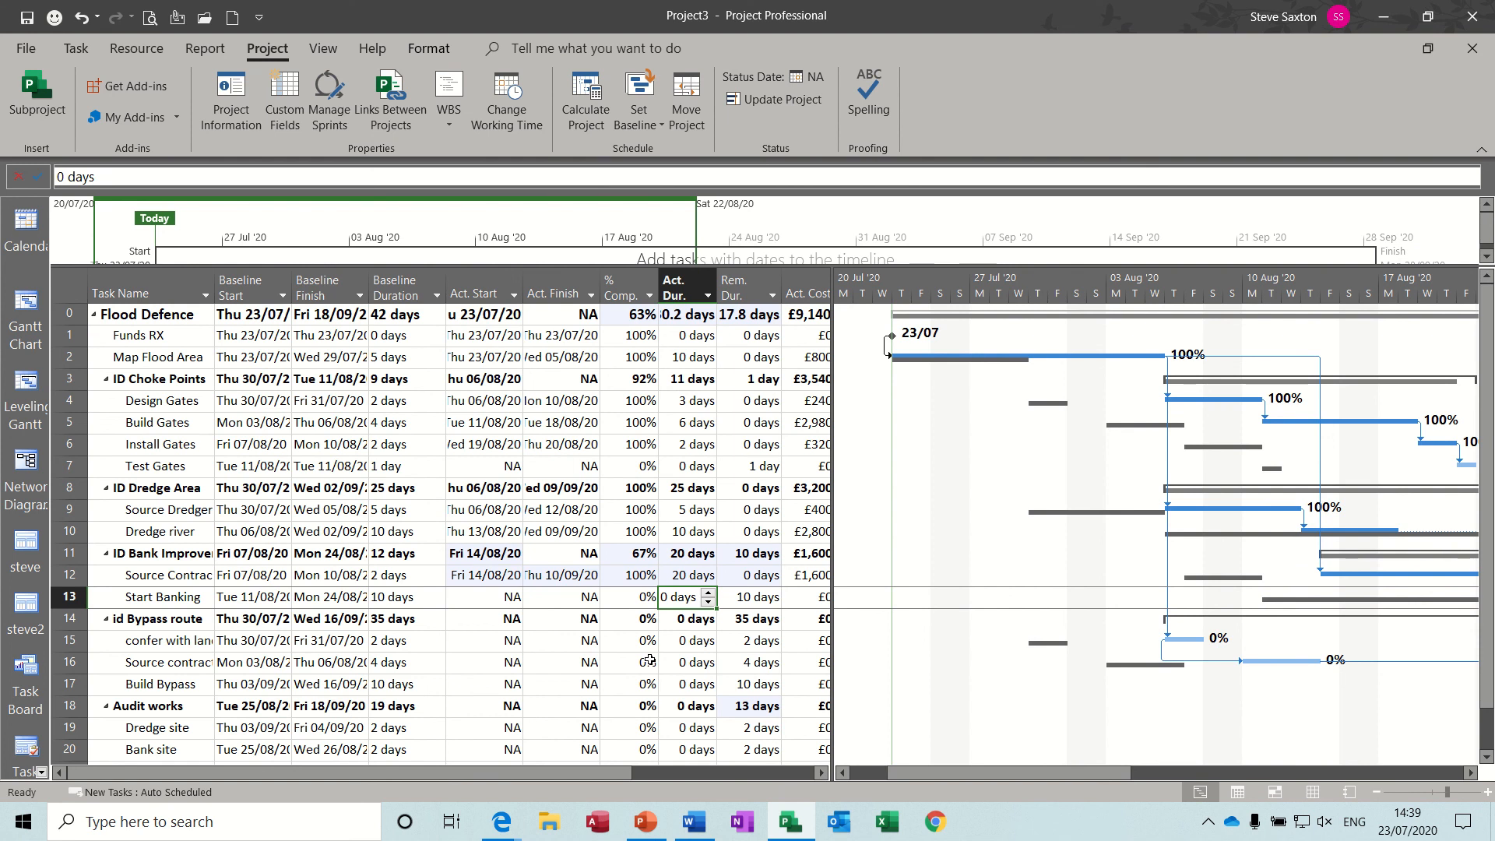
text(20)
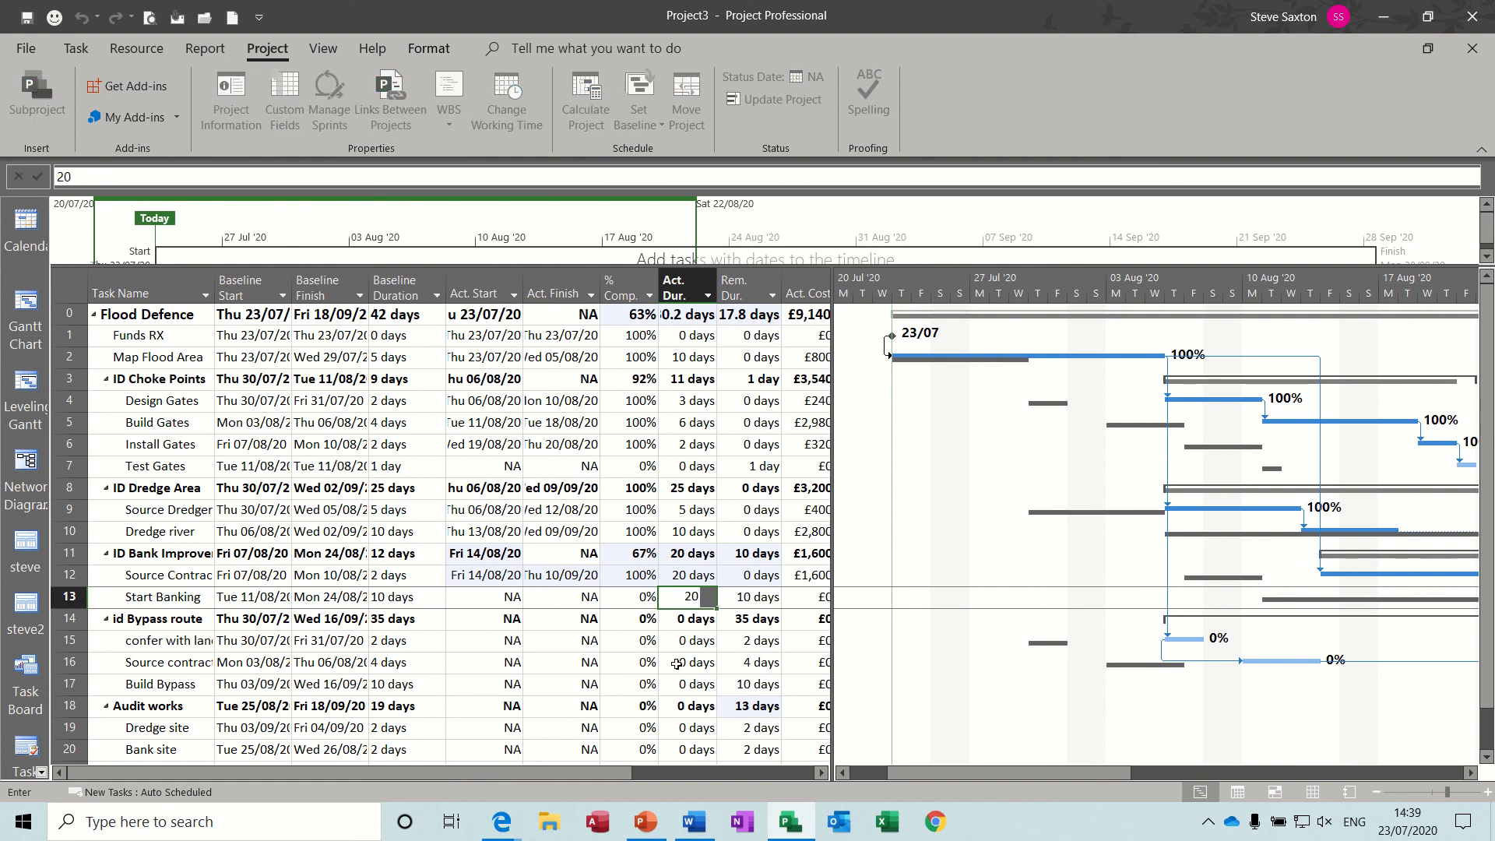
click(676, 663)
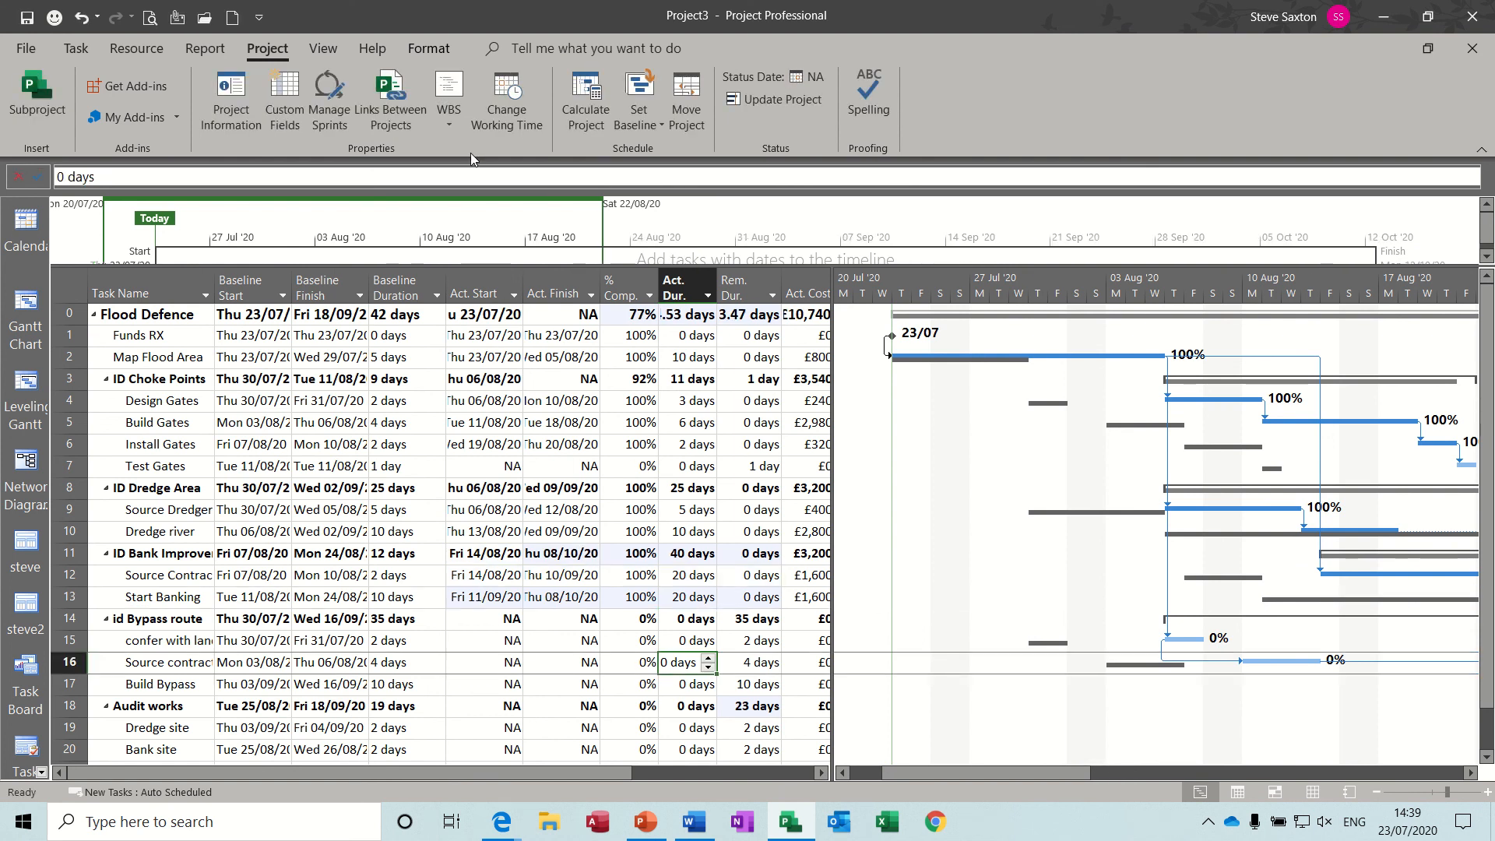
- Save the entire project's updated schedule as Baseline 2
click(657, 128)
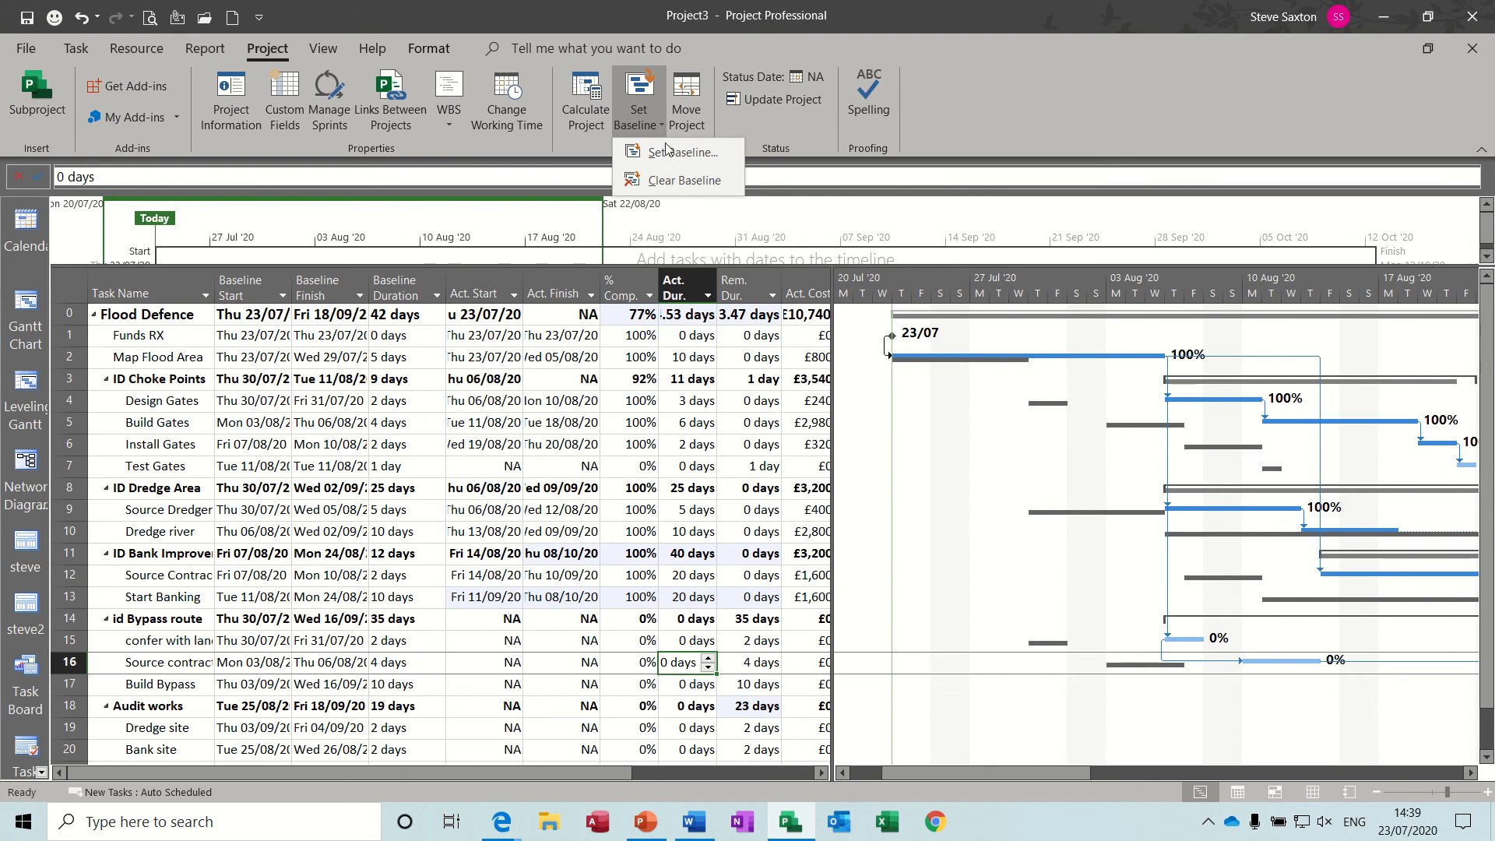
click(674, 151)
click(871, 289)
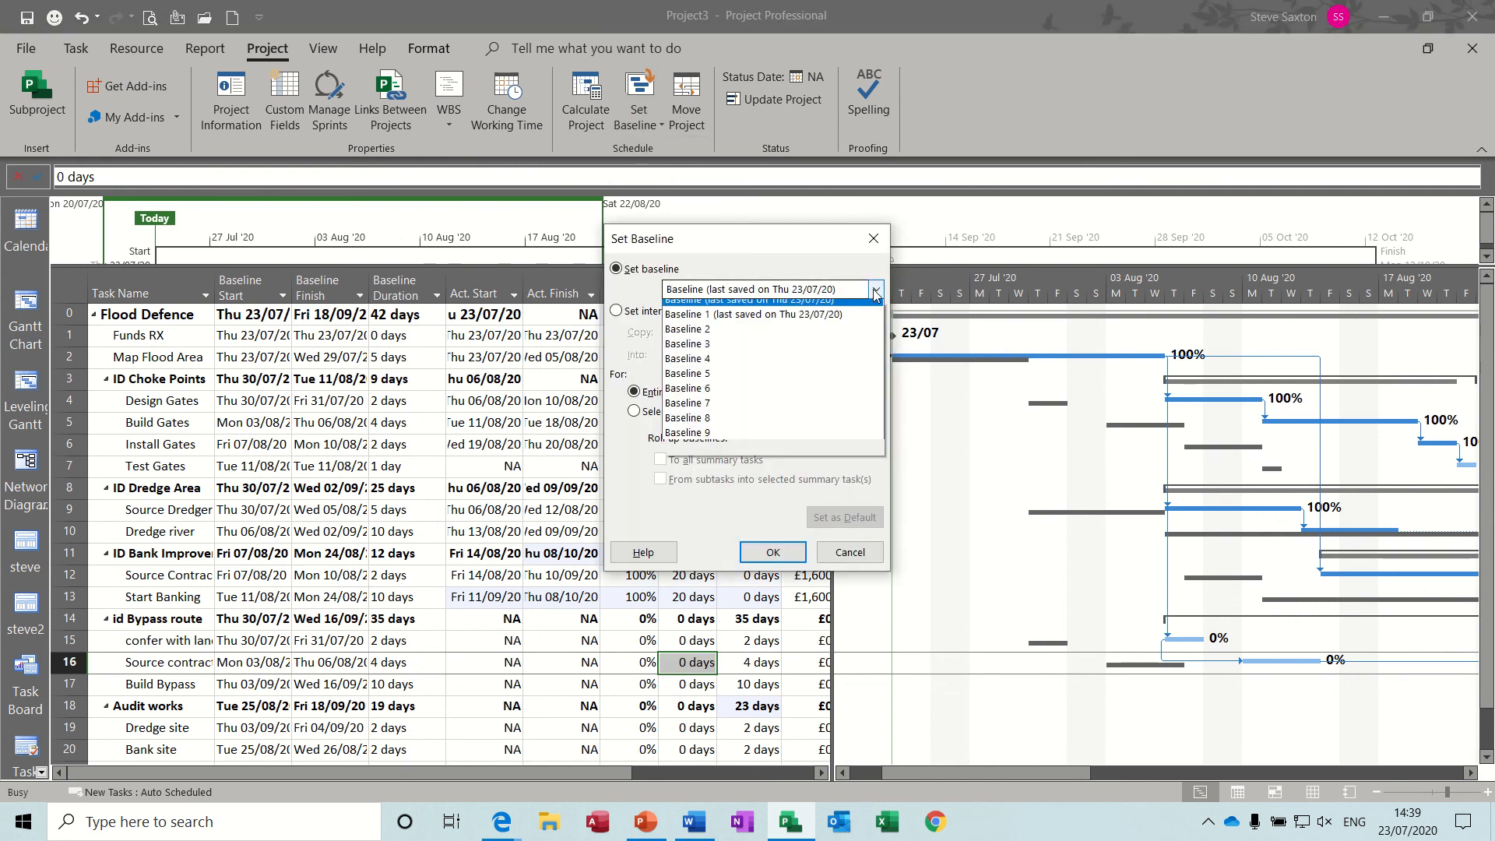
click(825, 341)
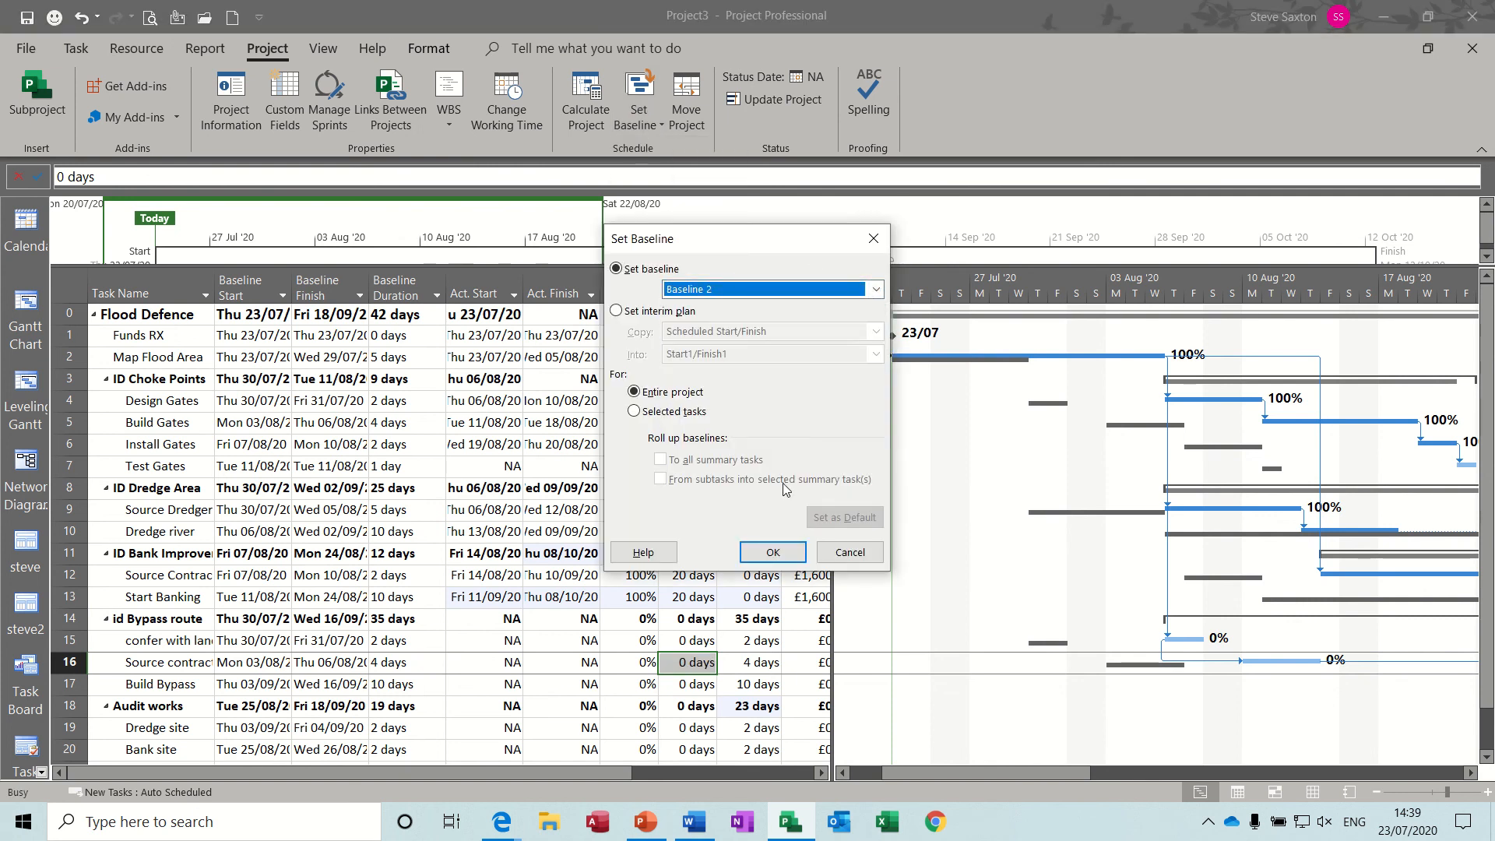
click(772, 553)
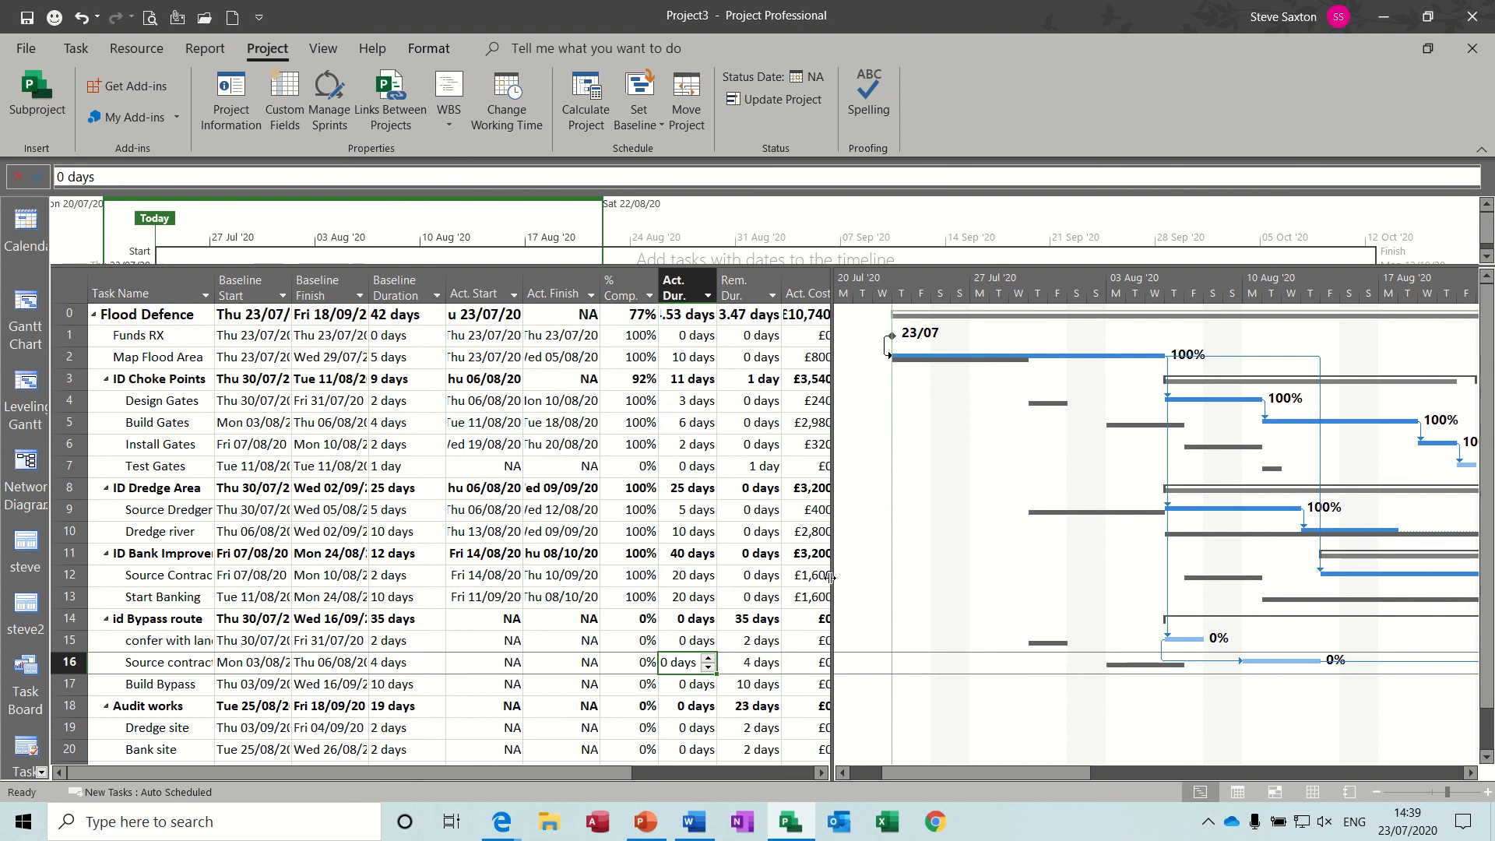
- Widen the Tracking Gantt's chart area and switch its baseline bars to Baseline 1, followed by Baseline 2
drag(833, 581, 449, 576)
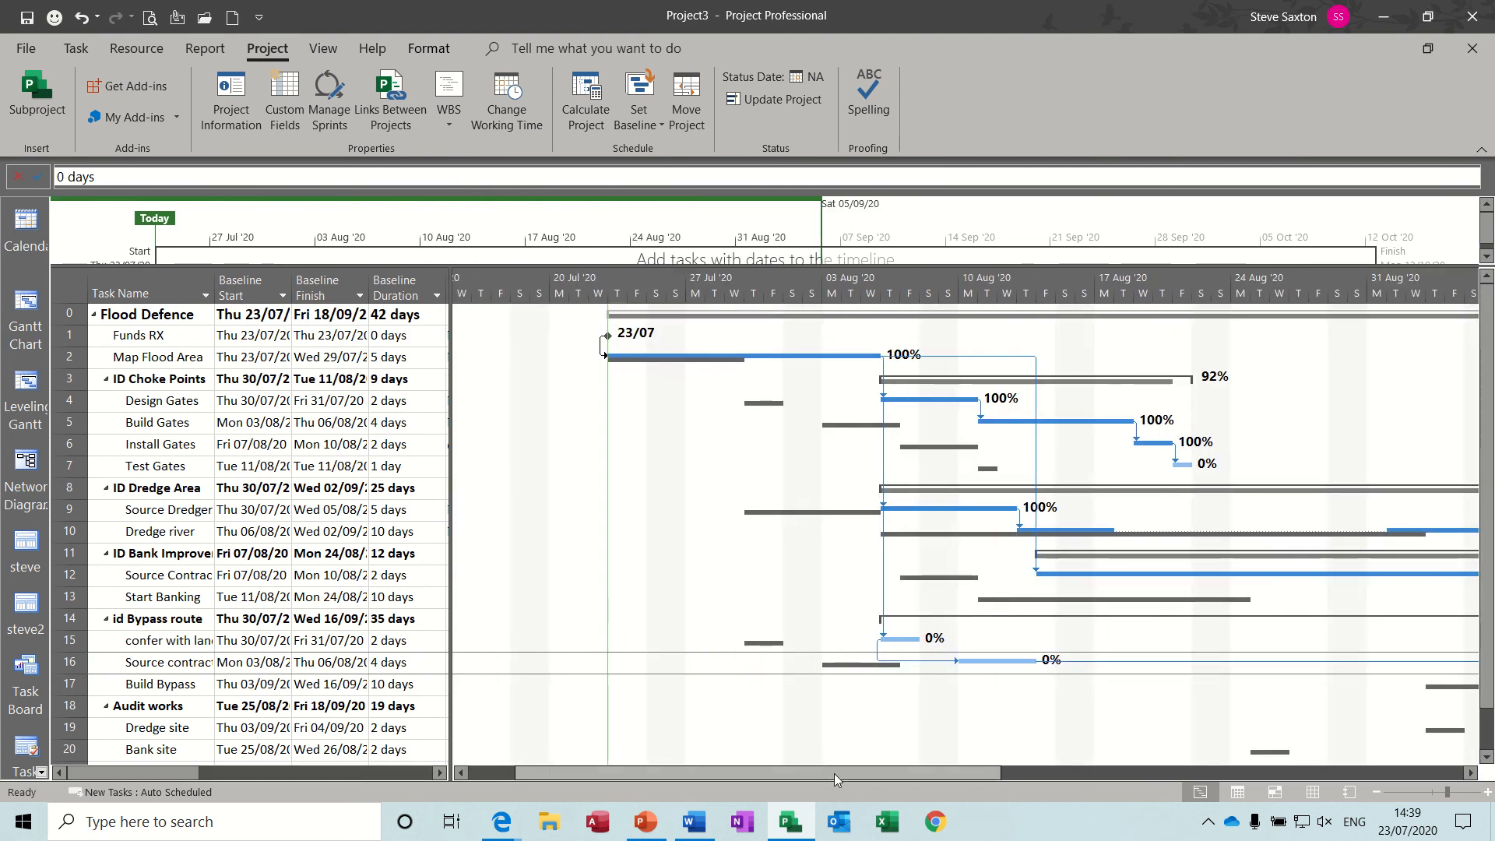
mouse_move(834, 773)
mouse_down()
mouse_move(940, 774)
mouse_move(946, 789)
mouse_up()
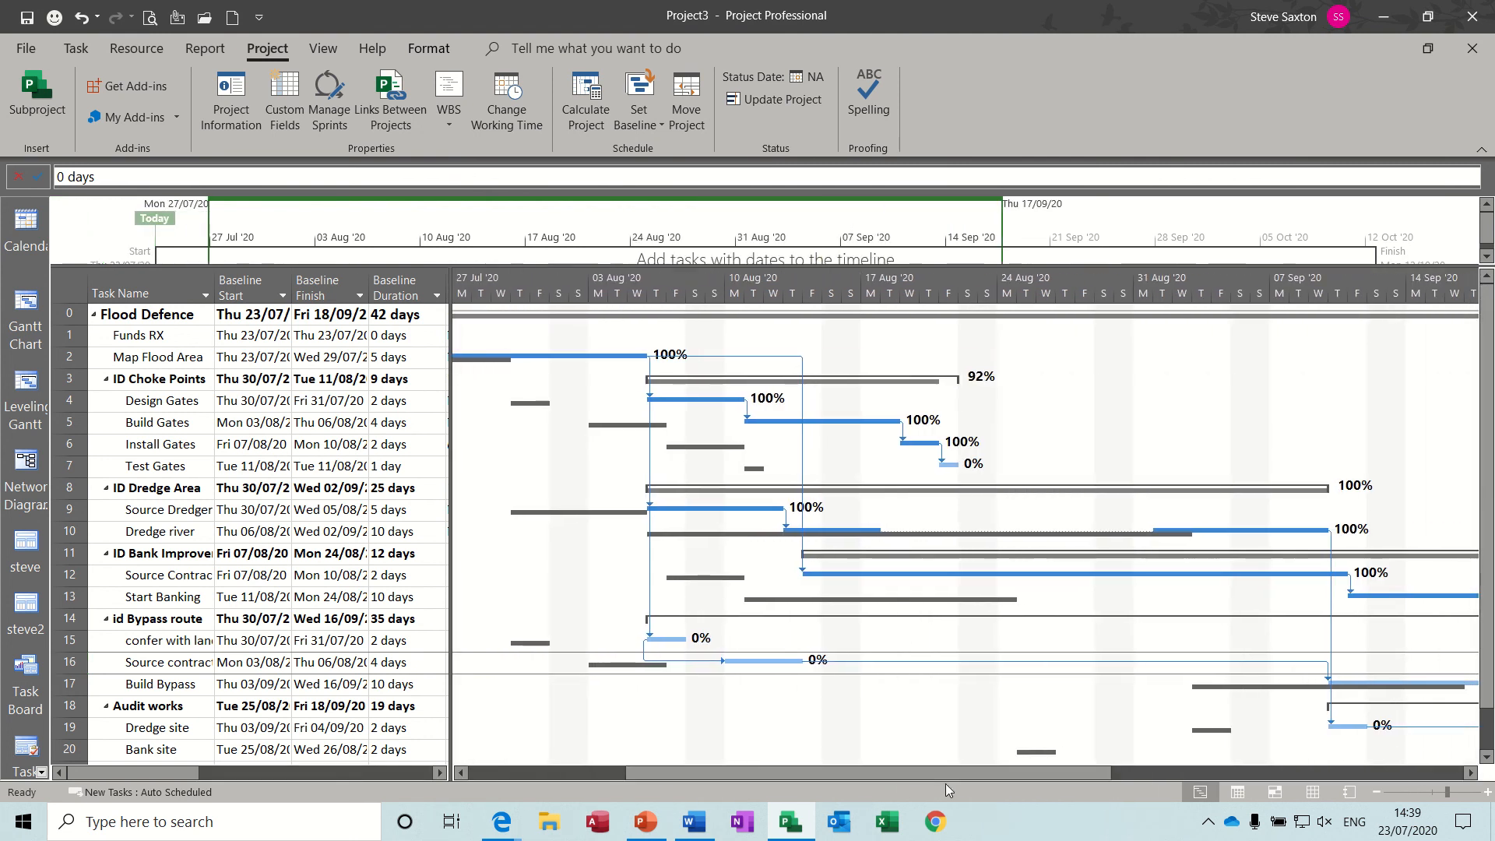
click(429, 48)
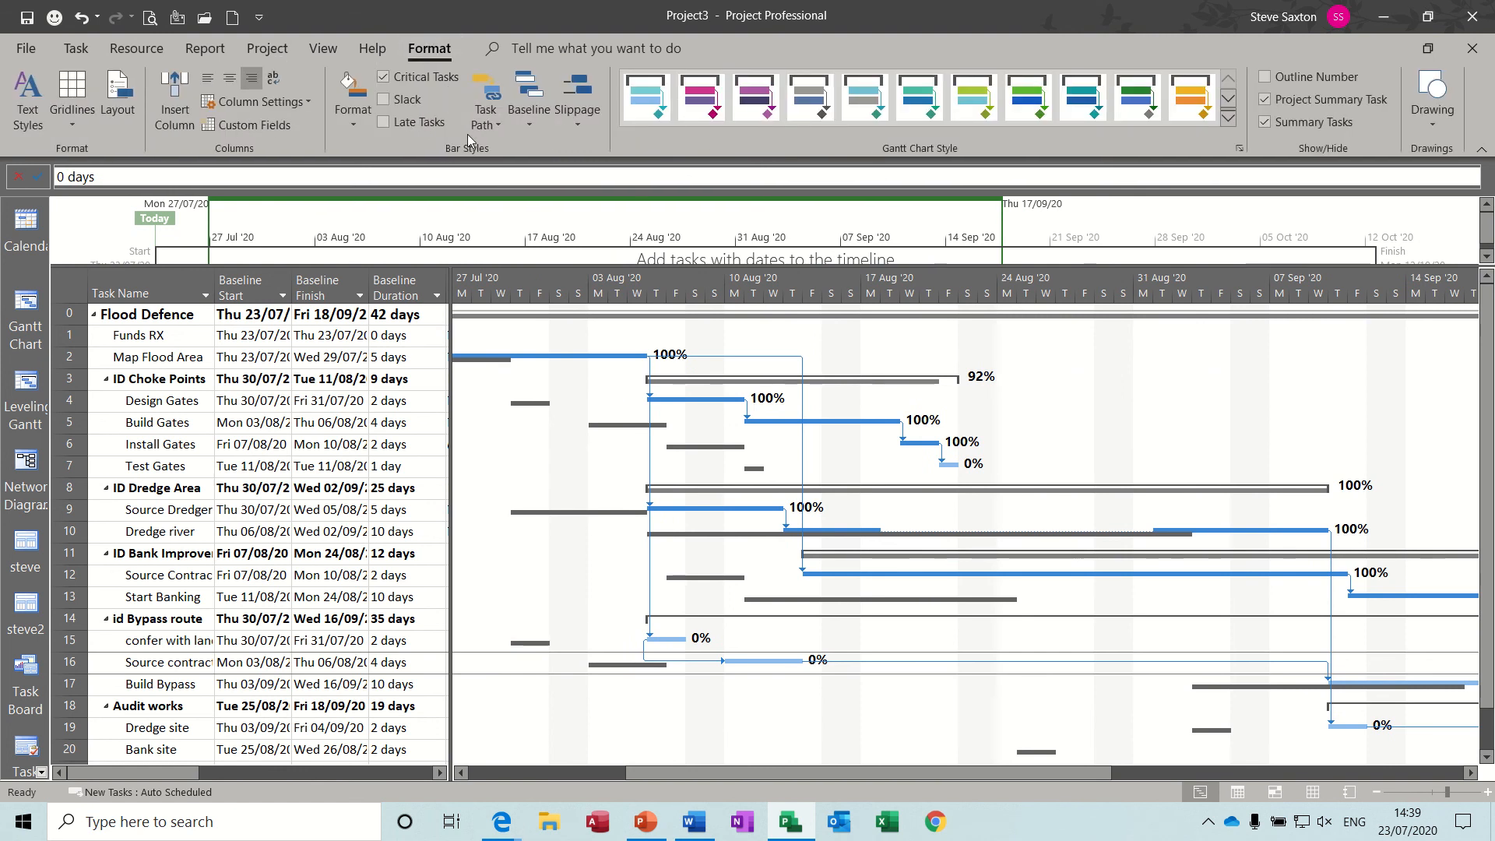
click(536, 123)
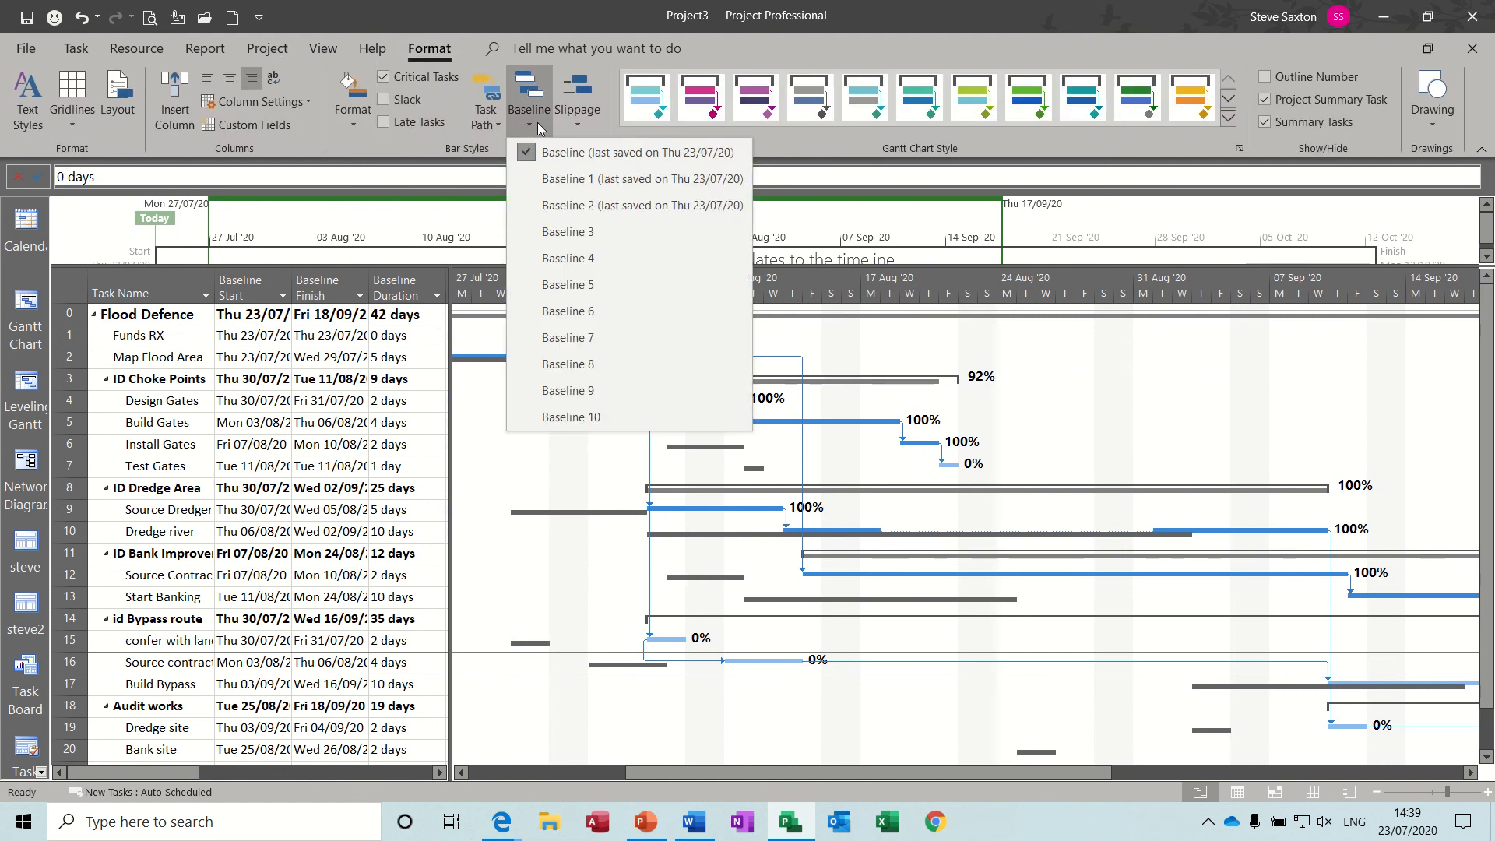
click(563, 179)
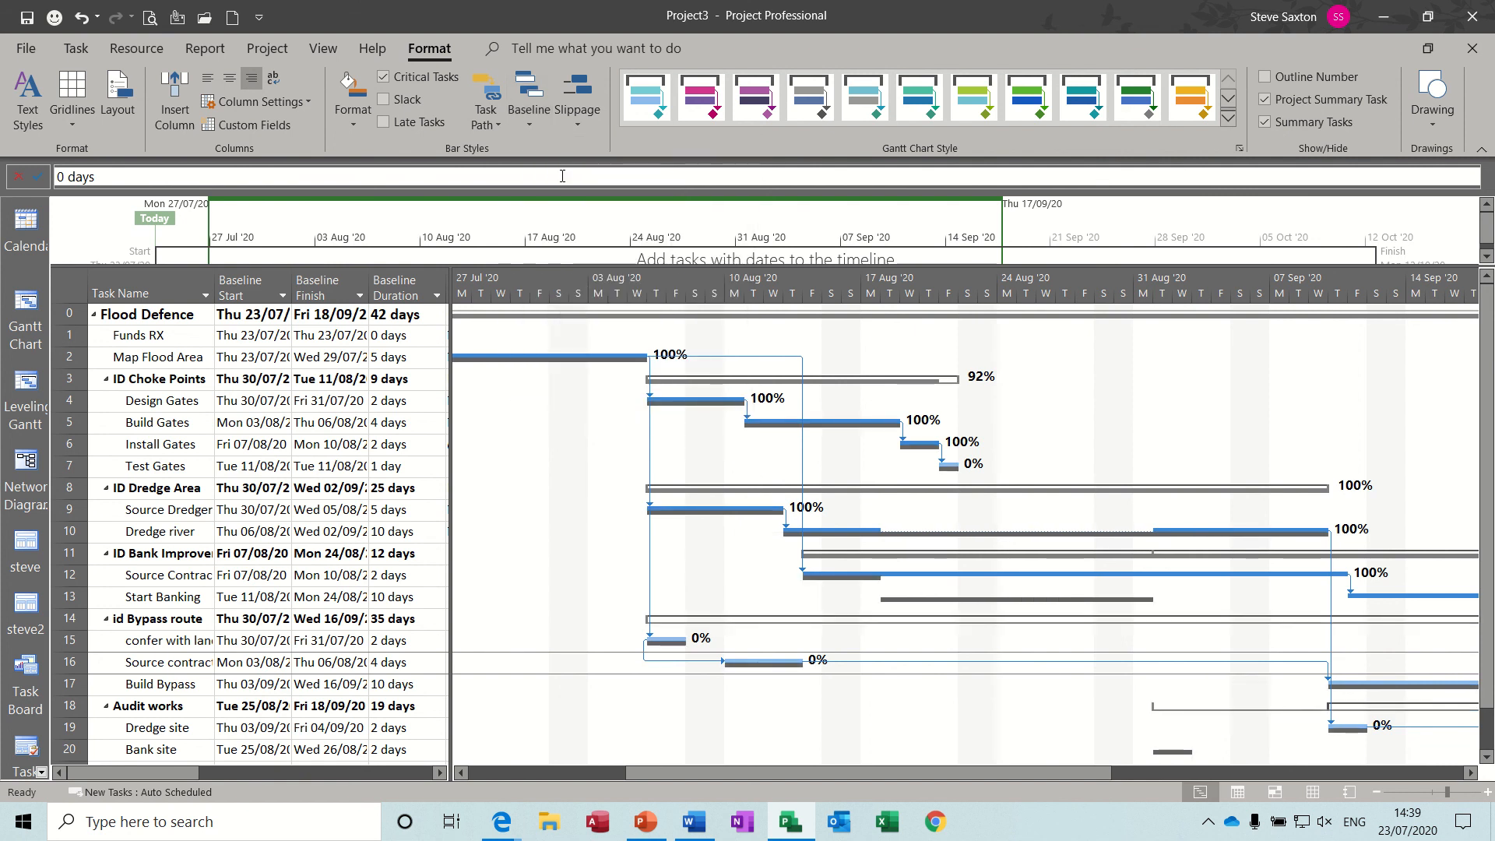
click(531, 115)
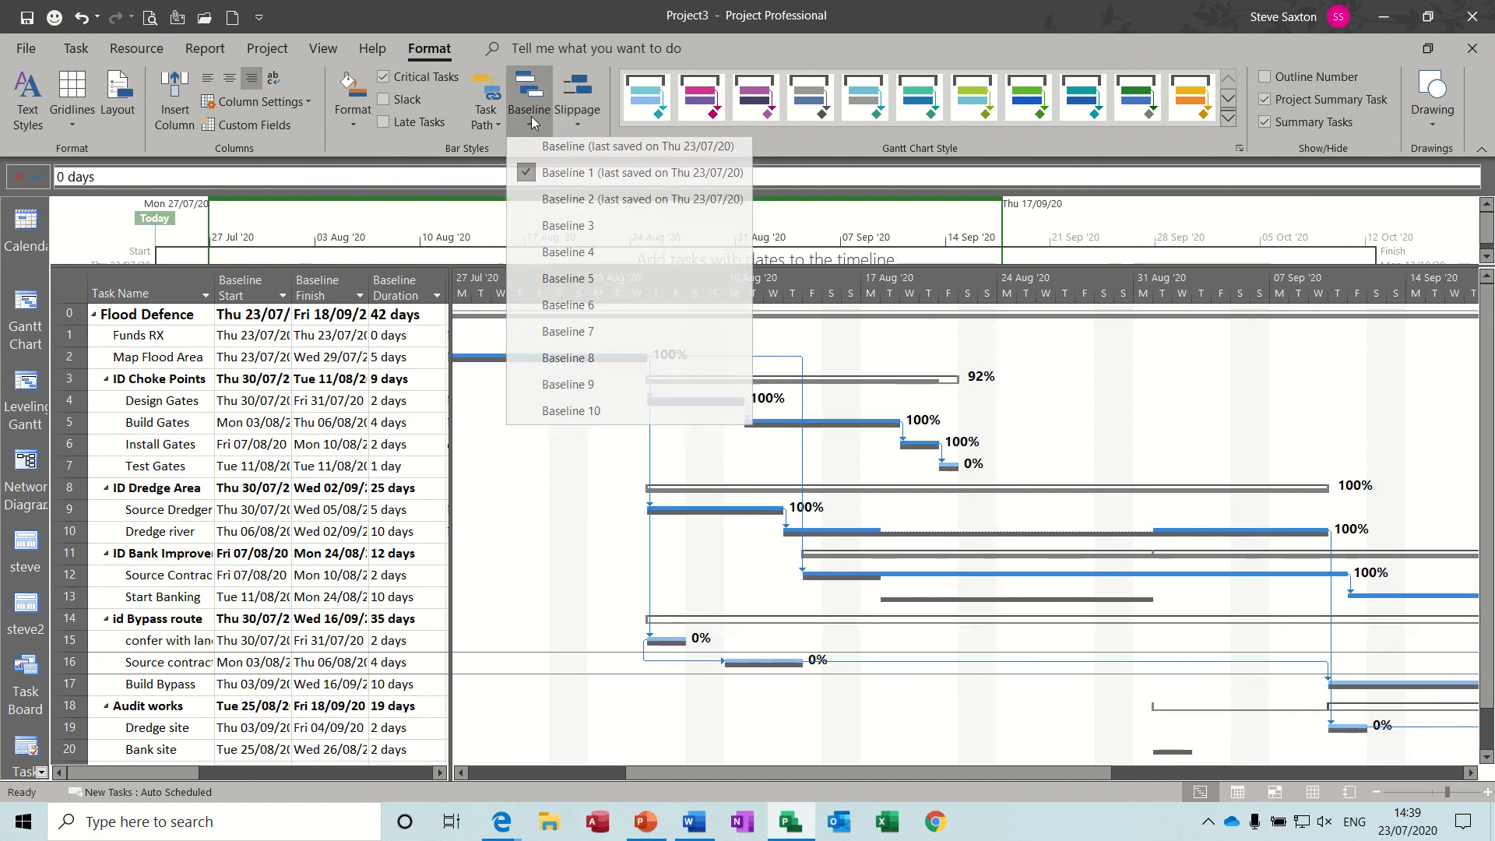
click(549, 180)
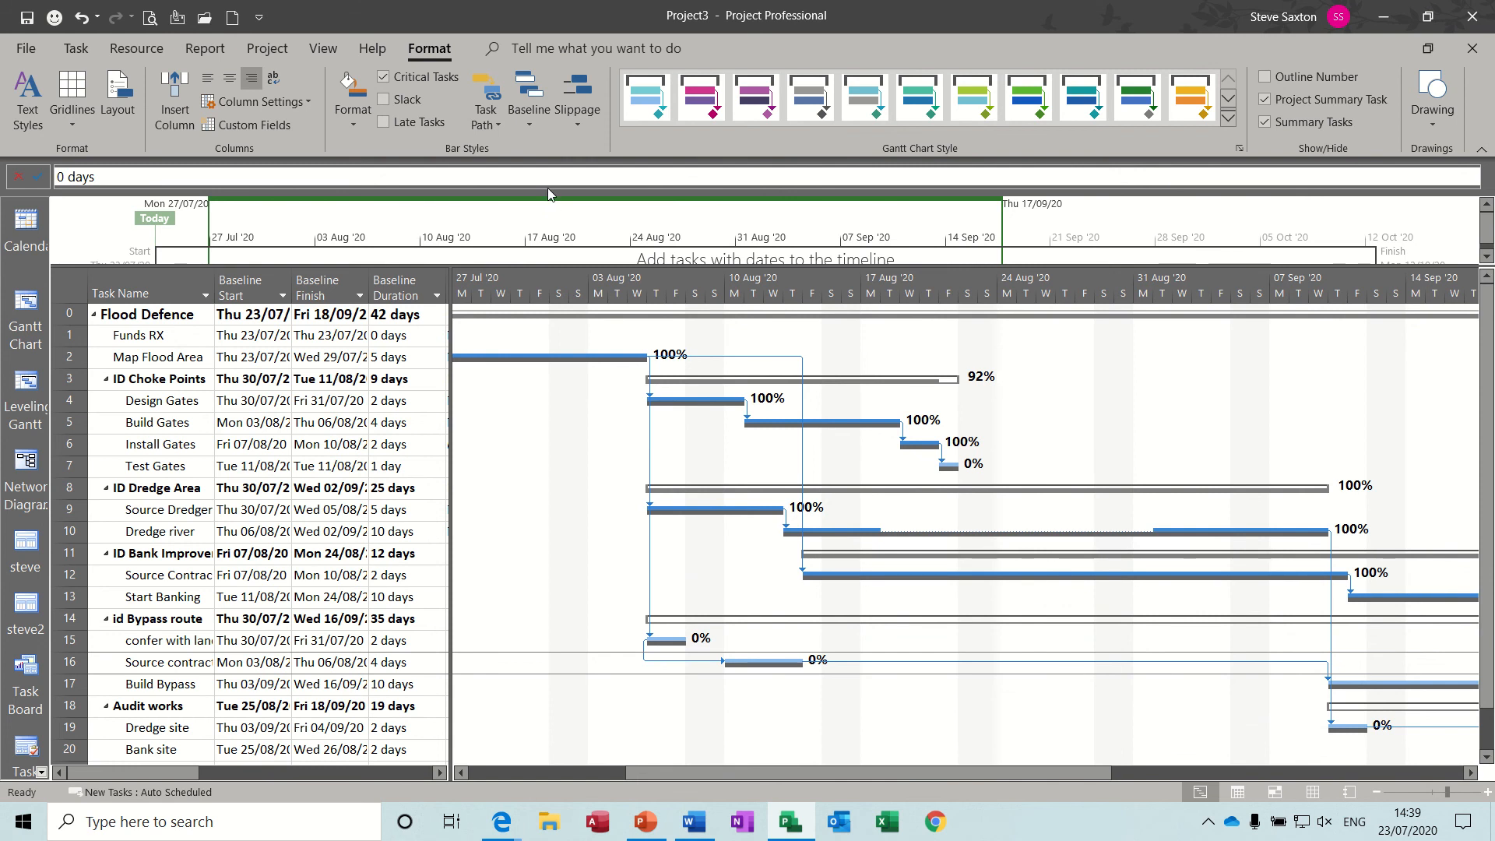
- Hide the Baseline 2 bars and show slippage lines measured against the original Baseline
click(530, 128)
click(535, 209)
click(576, 126)
click(592, 151)
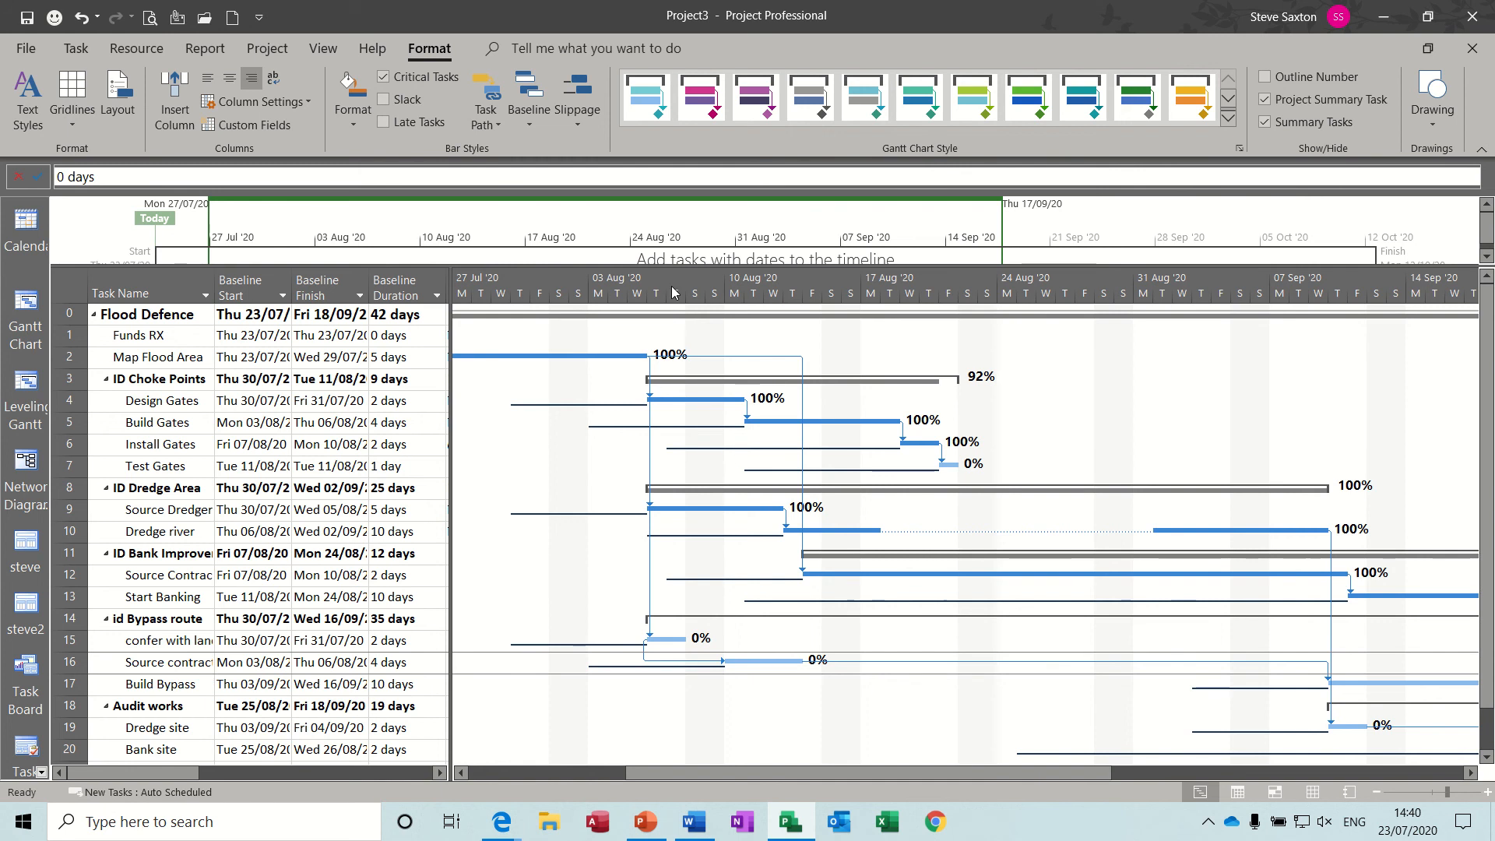
- Switch the slippage lines to Baseline 1 and on to Baseline 2, and examine the chart for slippage across the project's dates
click(582, 127)
click(600, 175)
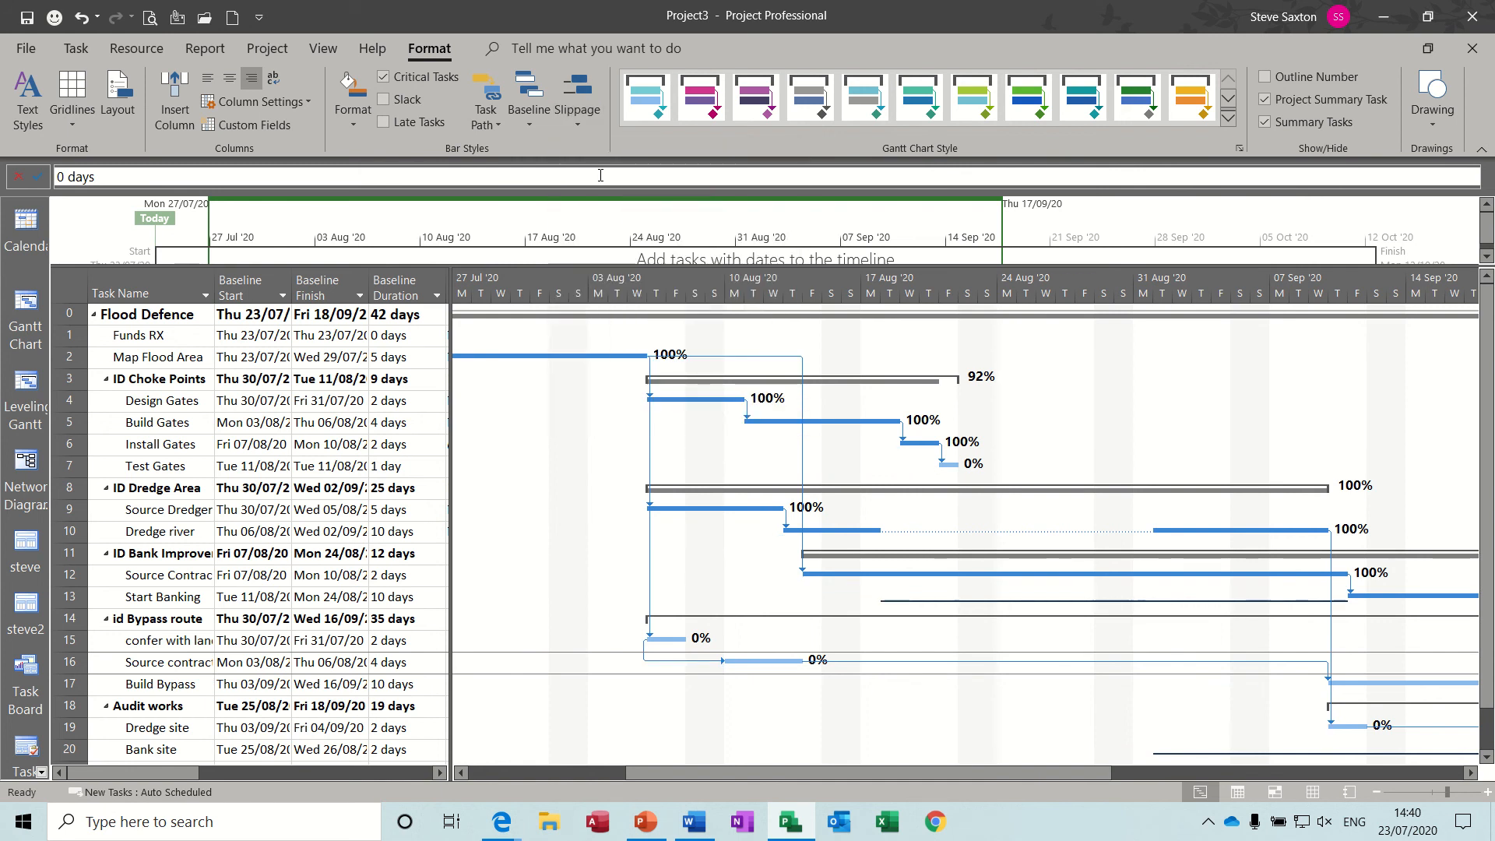
click(578, 119)
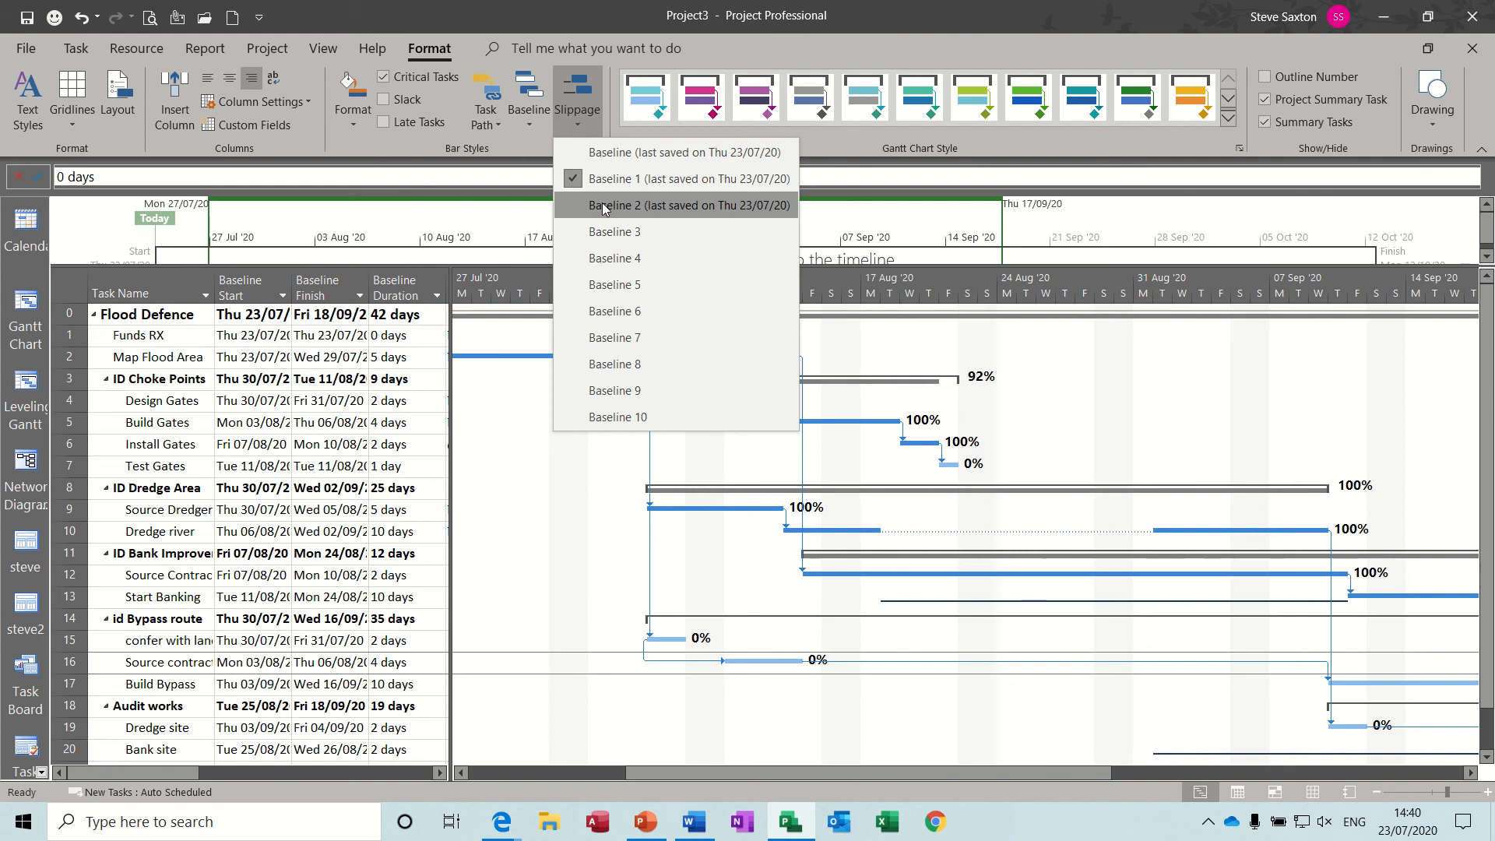
click(603, 205)
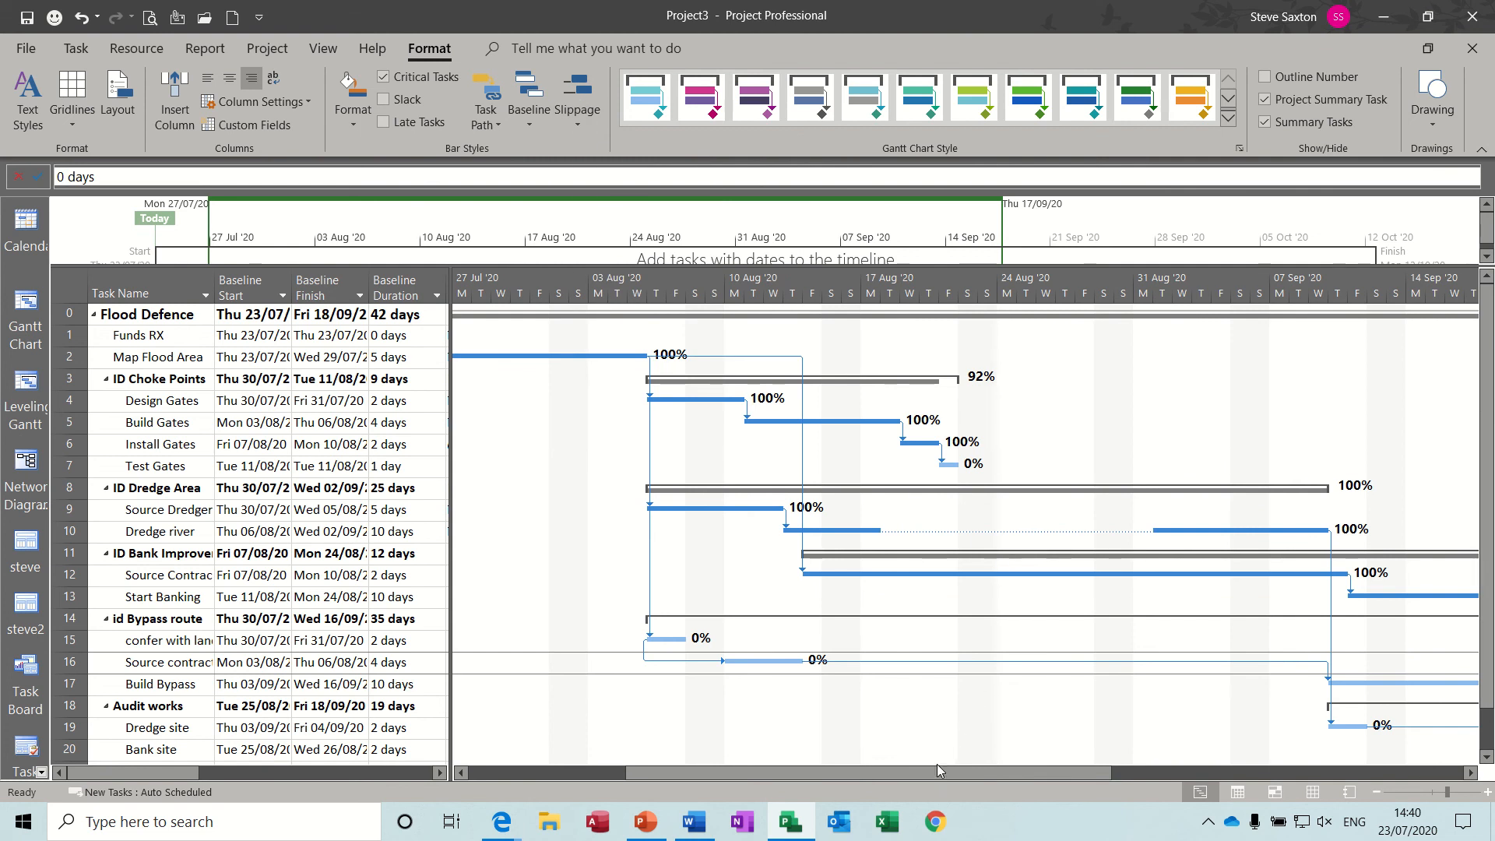
drag(951, 773, 1152, 793)
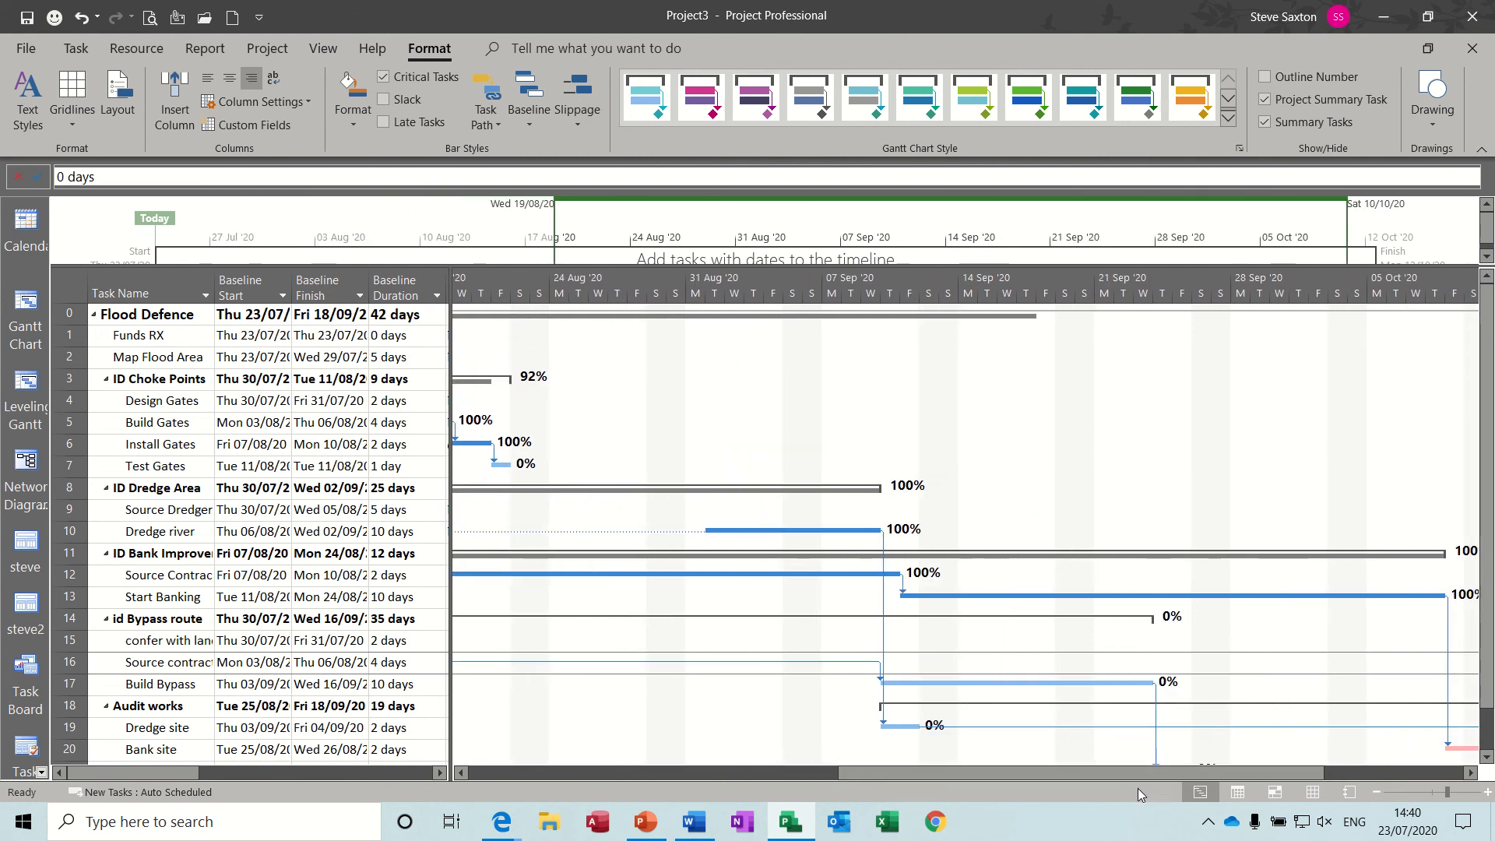
mouse_move(1060, 768)
mouse_down()
mouse_move(1176, 768)
mouse_move(1040, 769)
mouse_up()
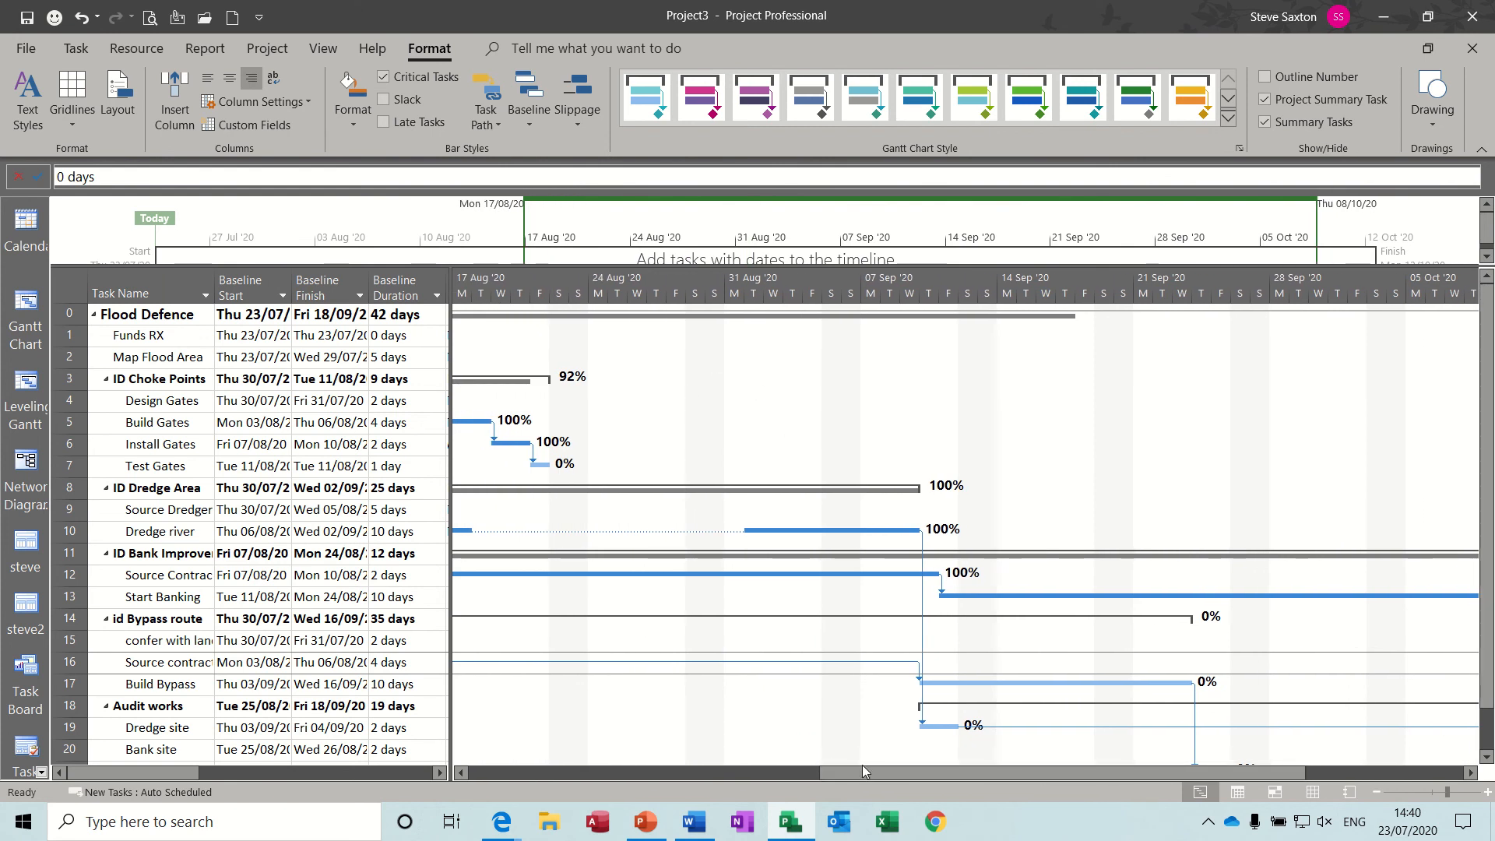
drag(862, 769, 649, 769)
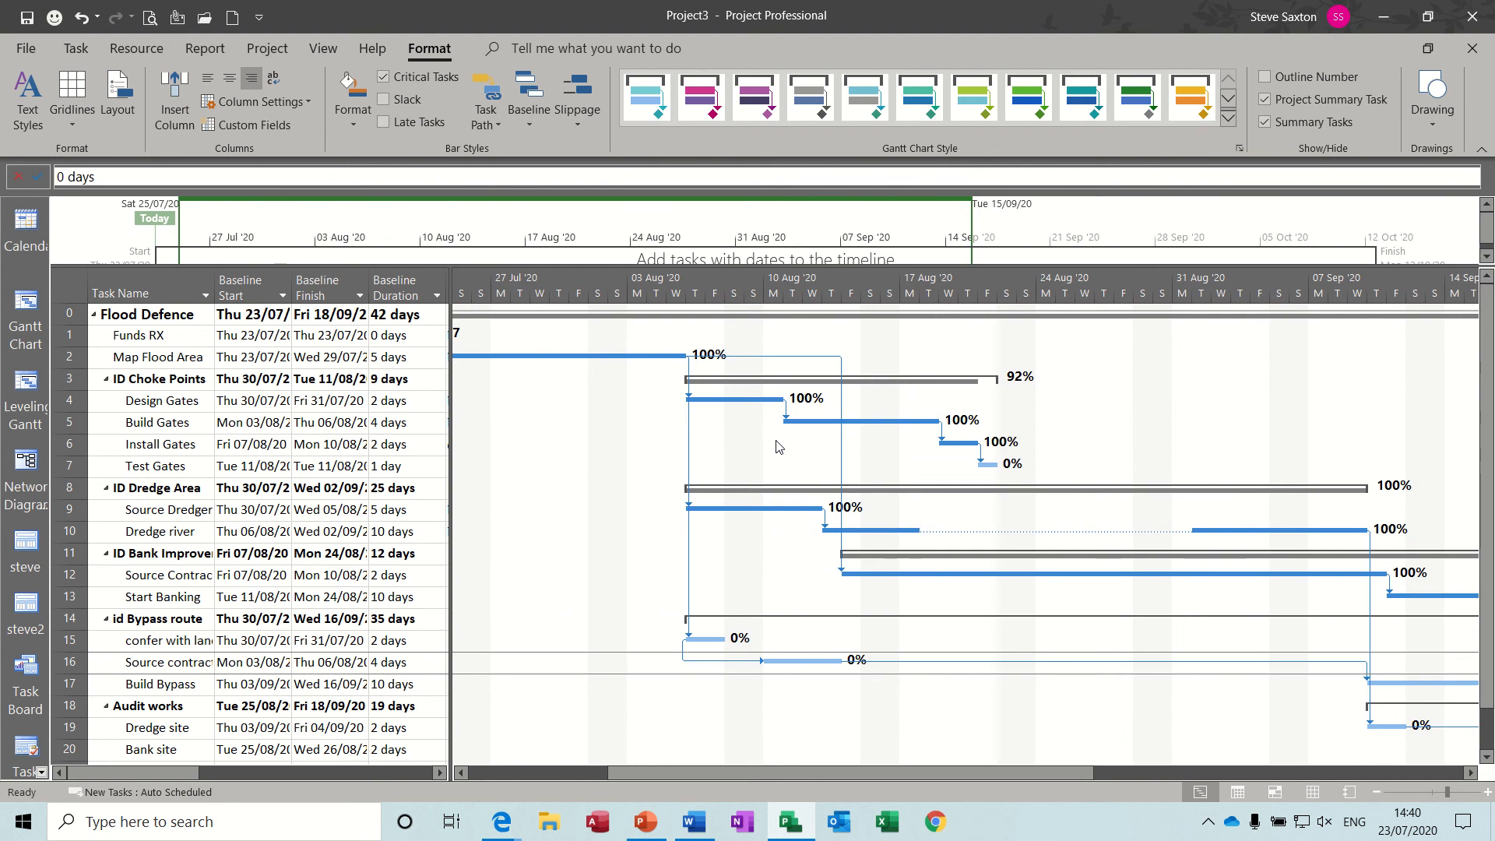
- Apply the Multiple Baselines Gantt view to the project
click(324, 52)
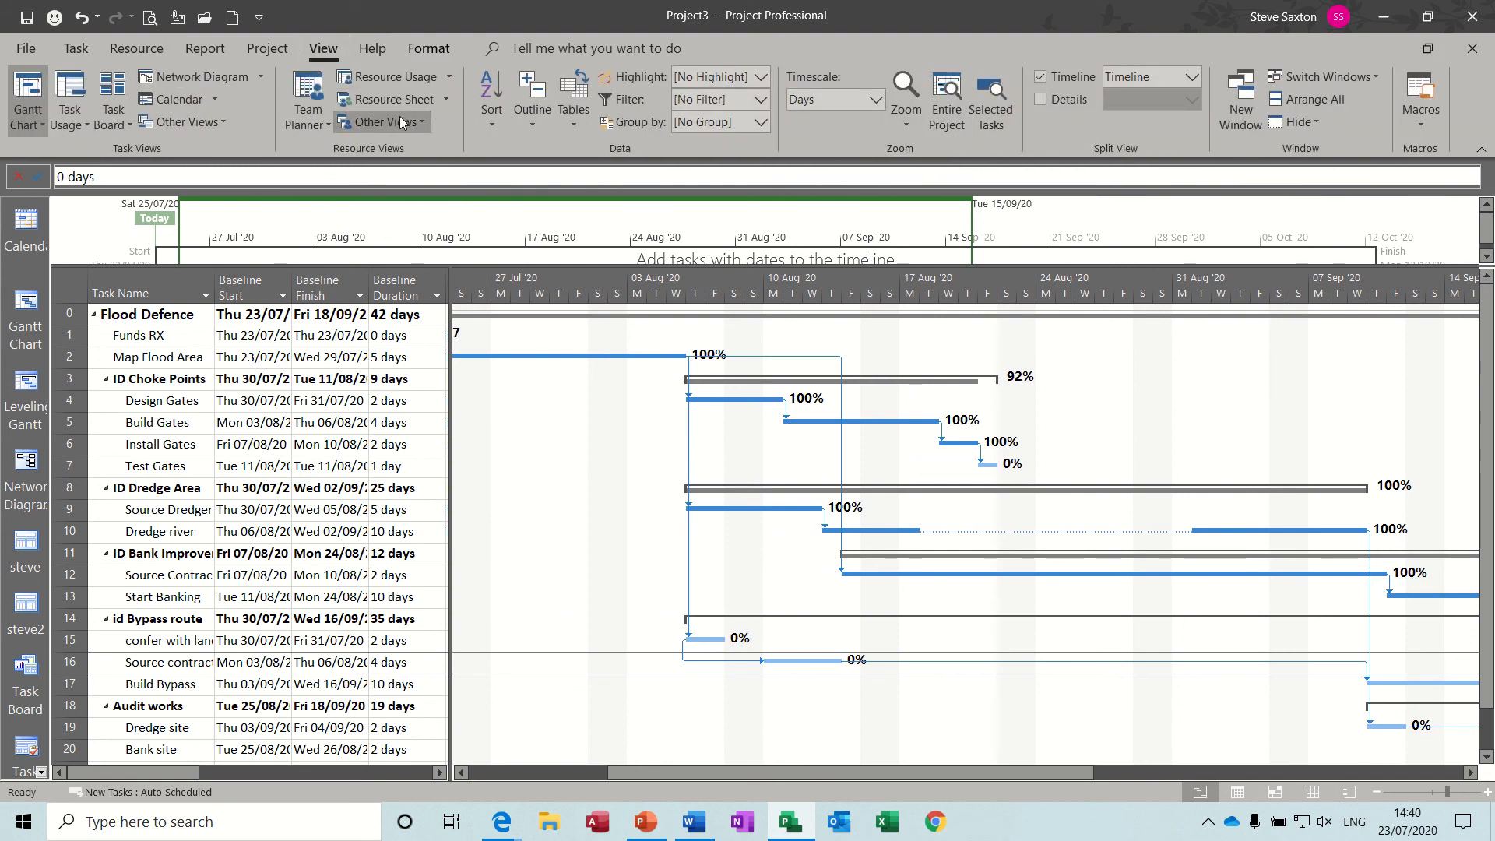
click(418, 125)
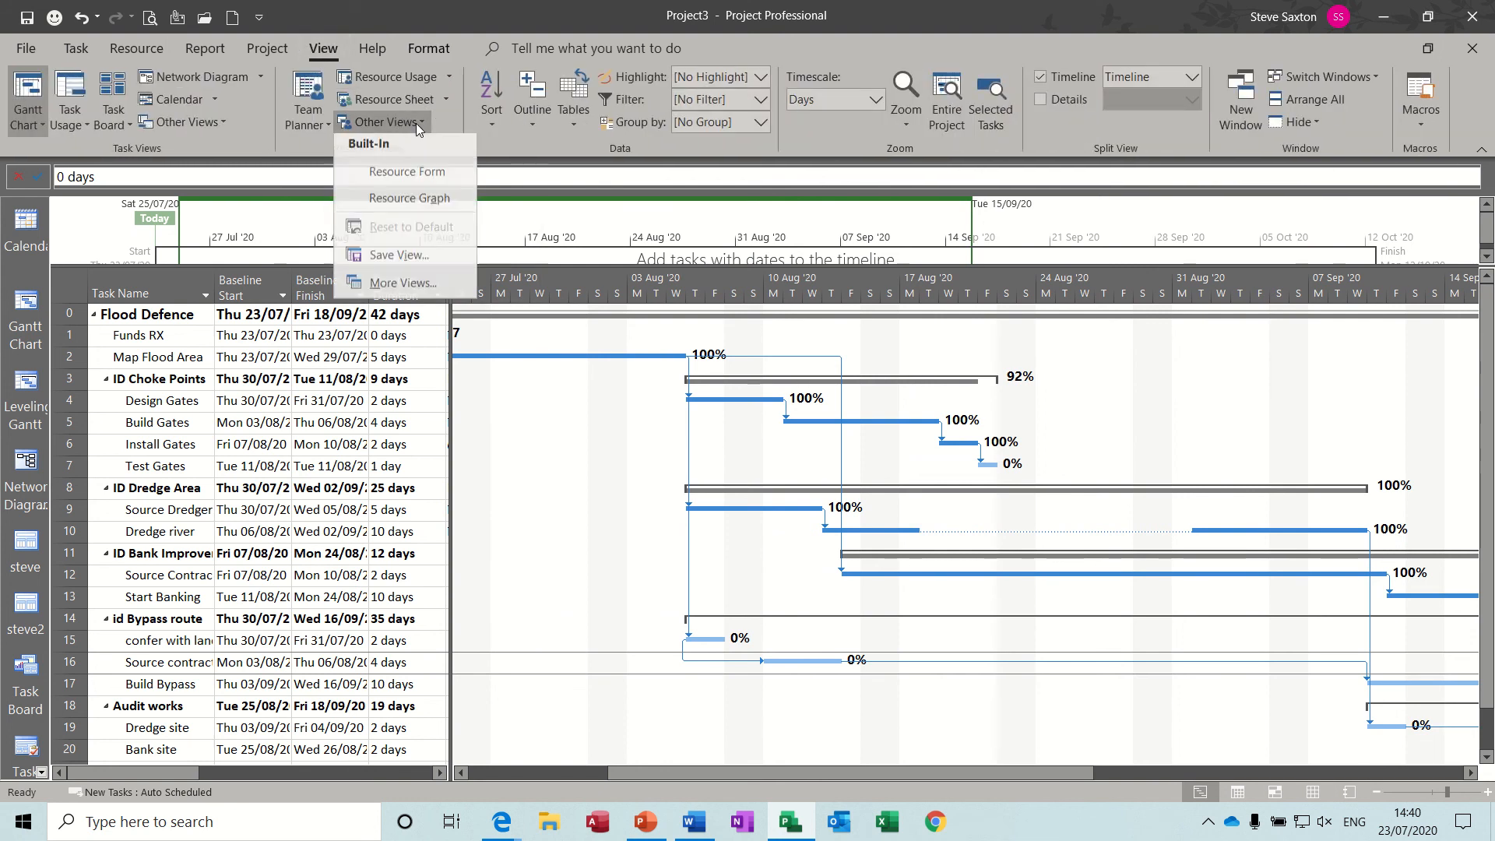
click(399, 287)
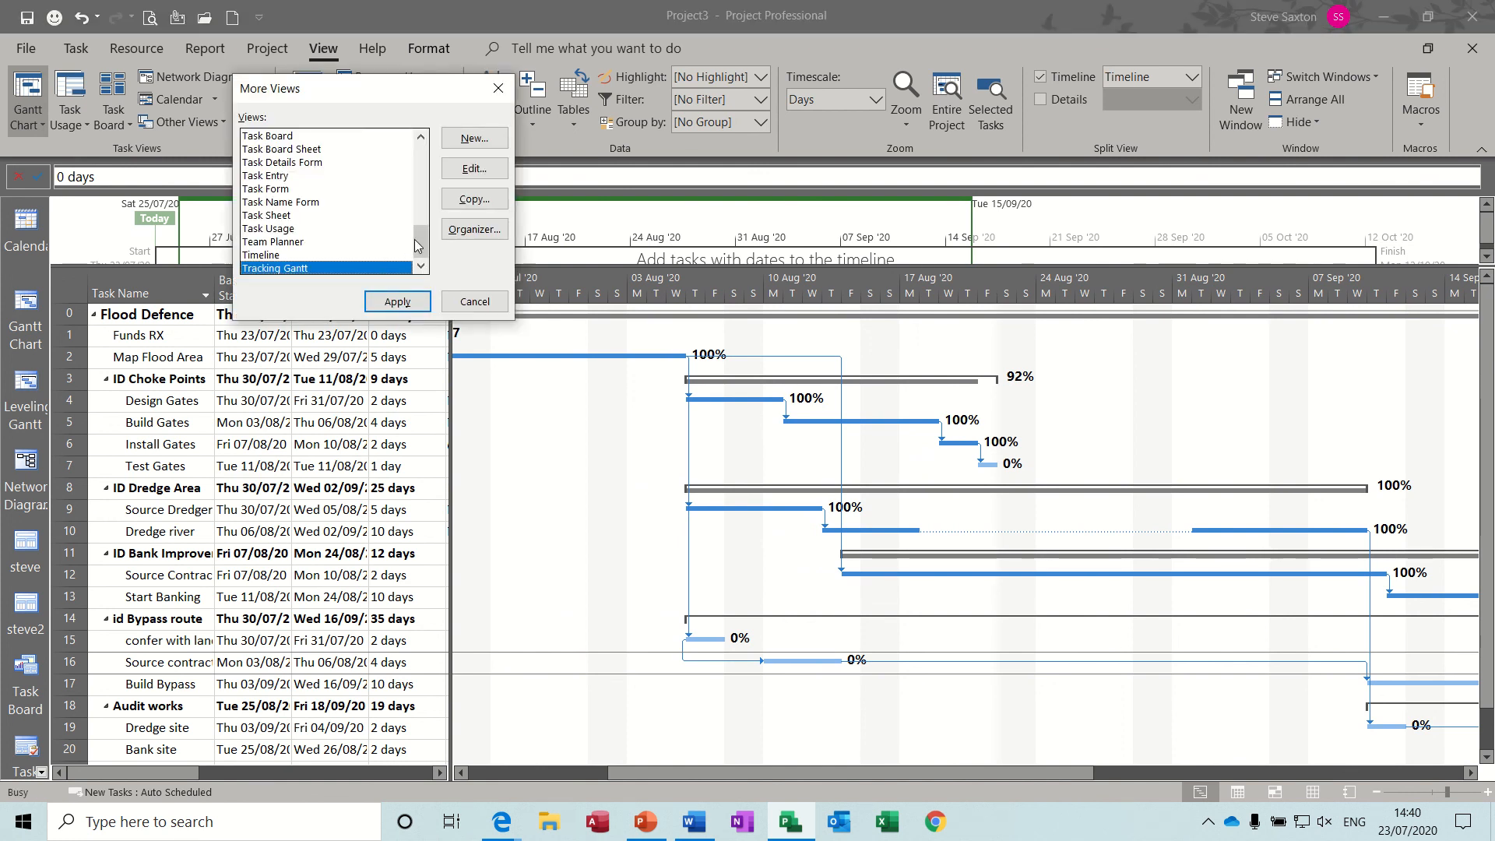
drag(420, 243, 424, 187)
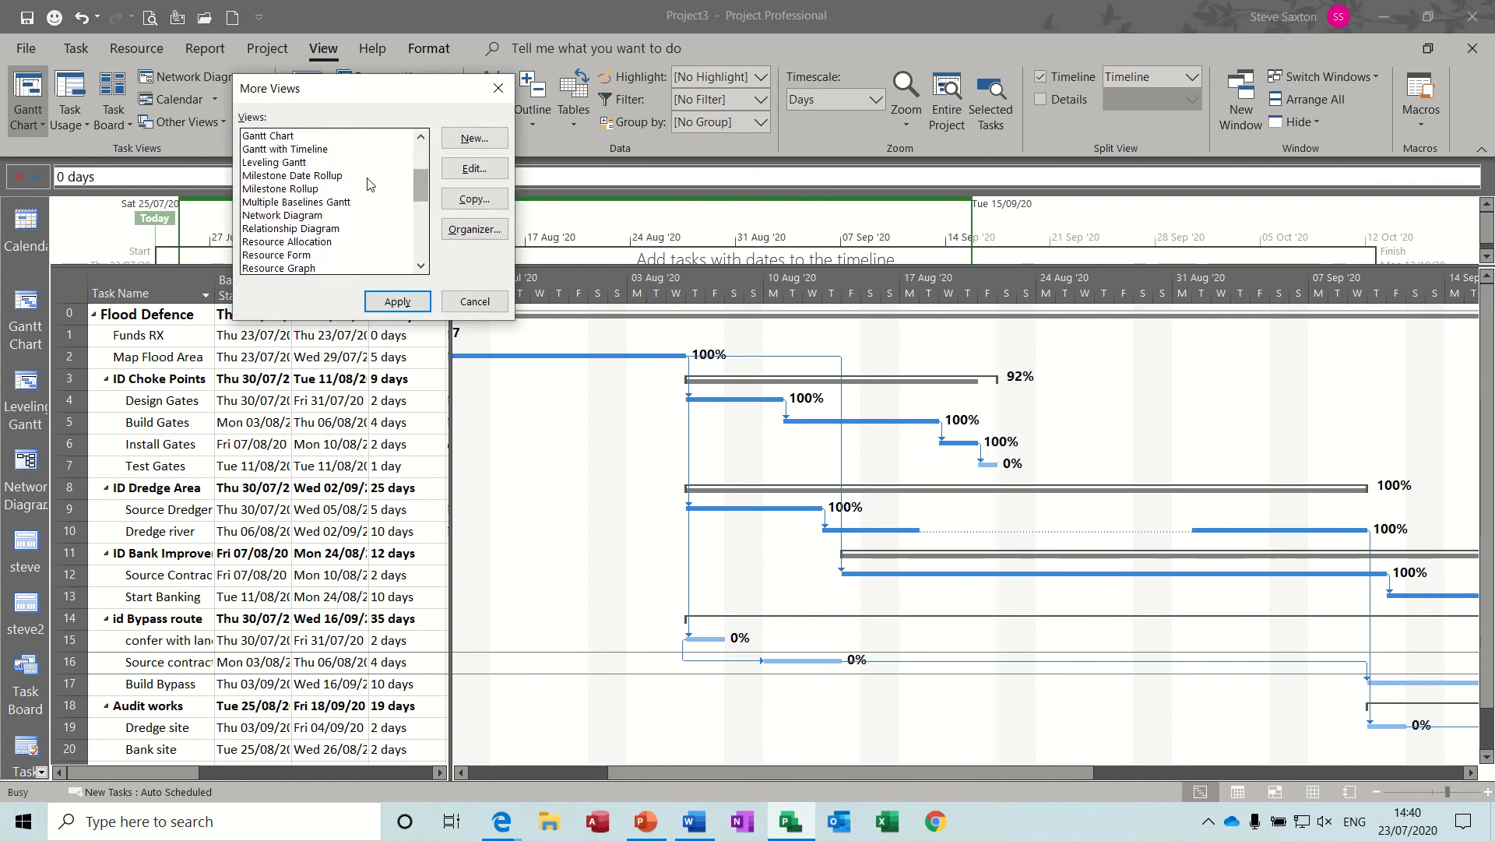
click(293, 204)
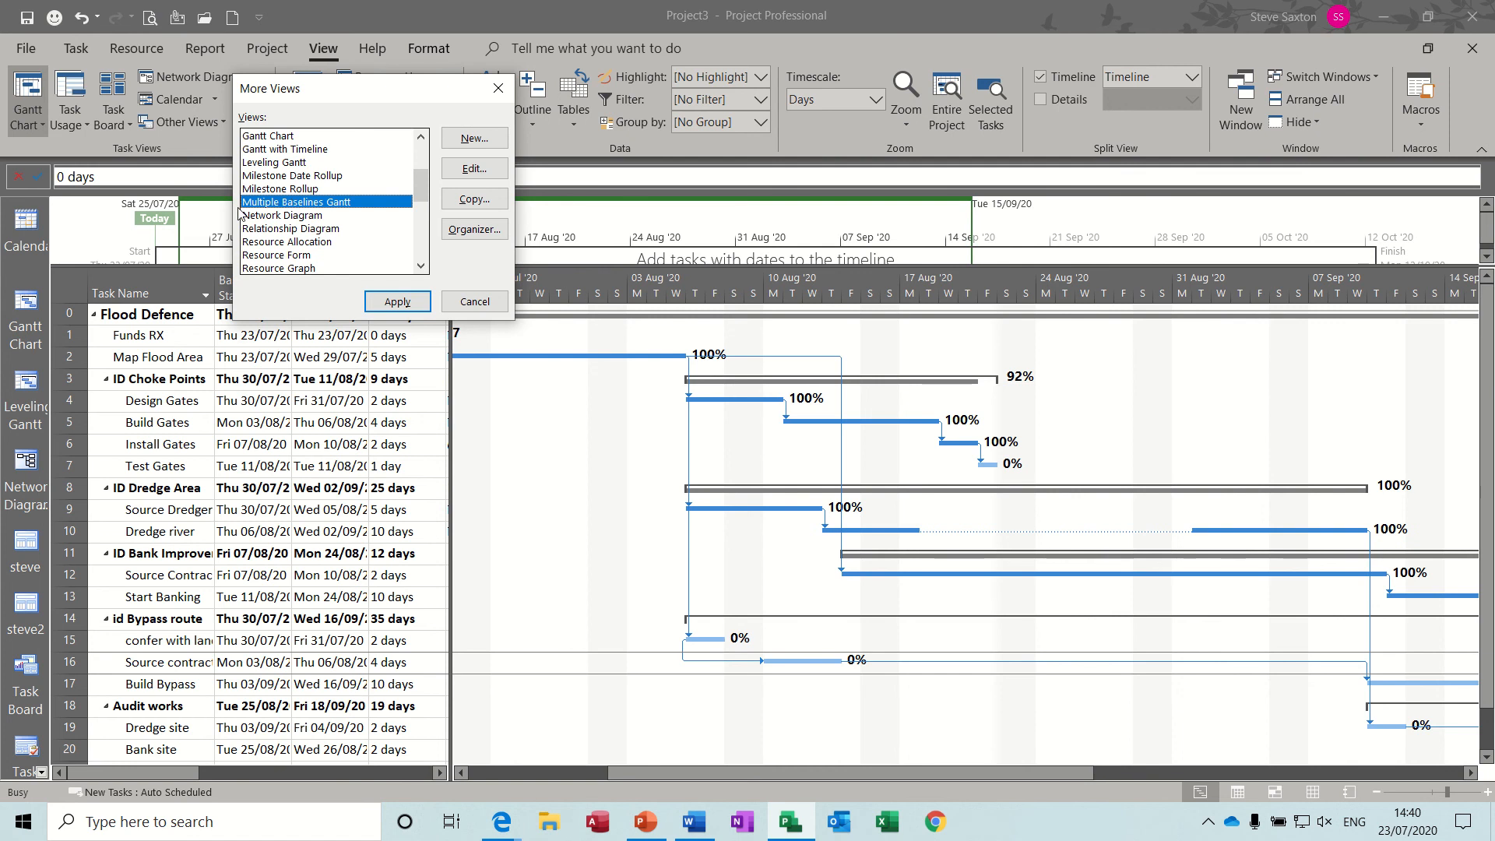
click(397, 301)
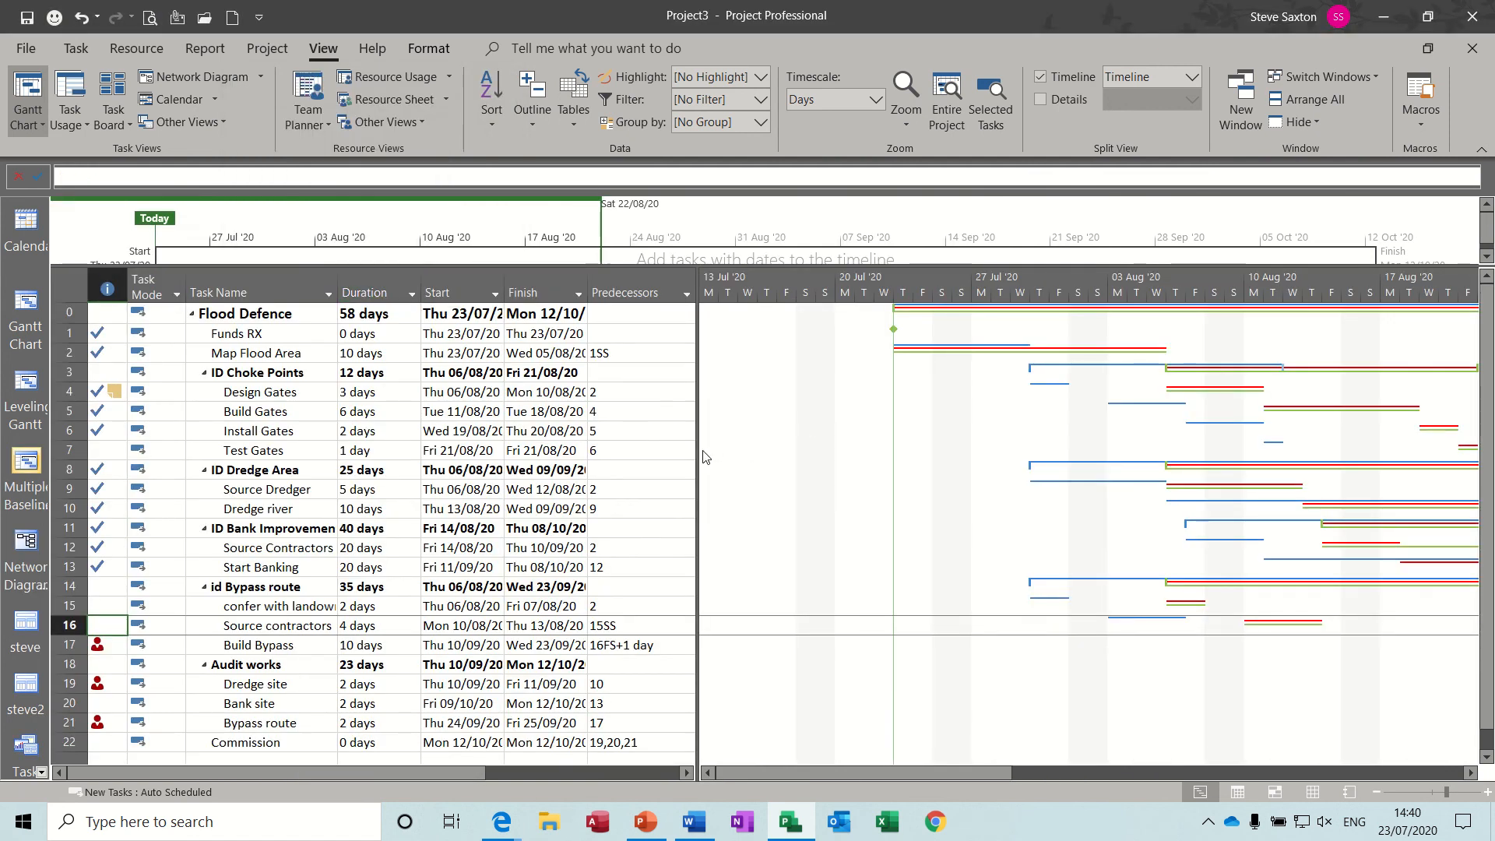
- Widen the Multiple Baselines Gantt's chart area over the task table and bring the project's late July to September bars into view
drag(699, 451, 424, 439)
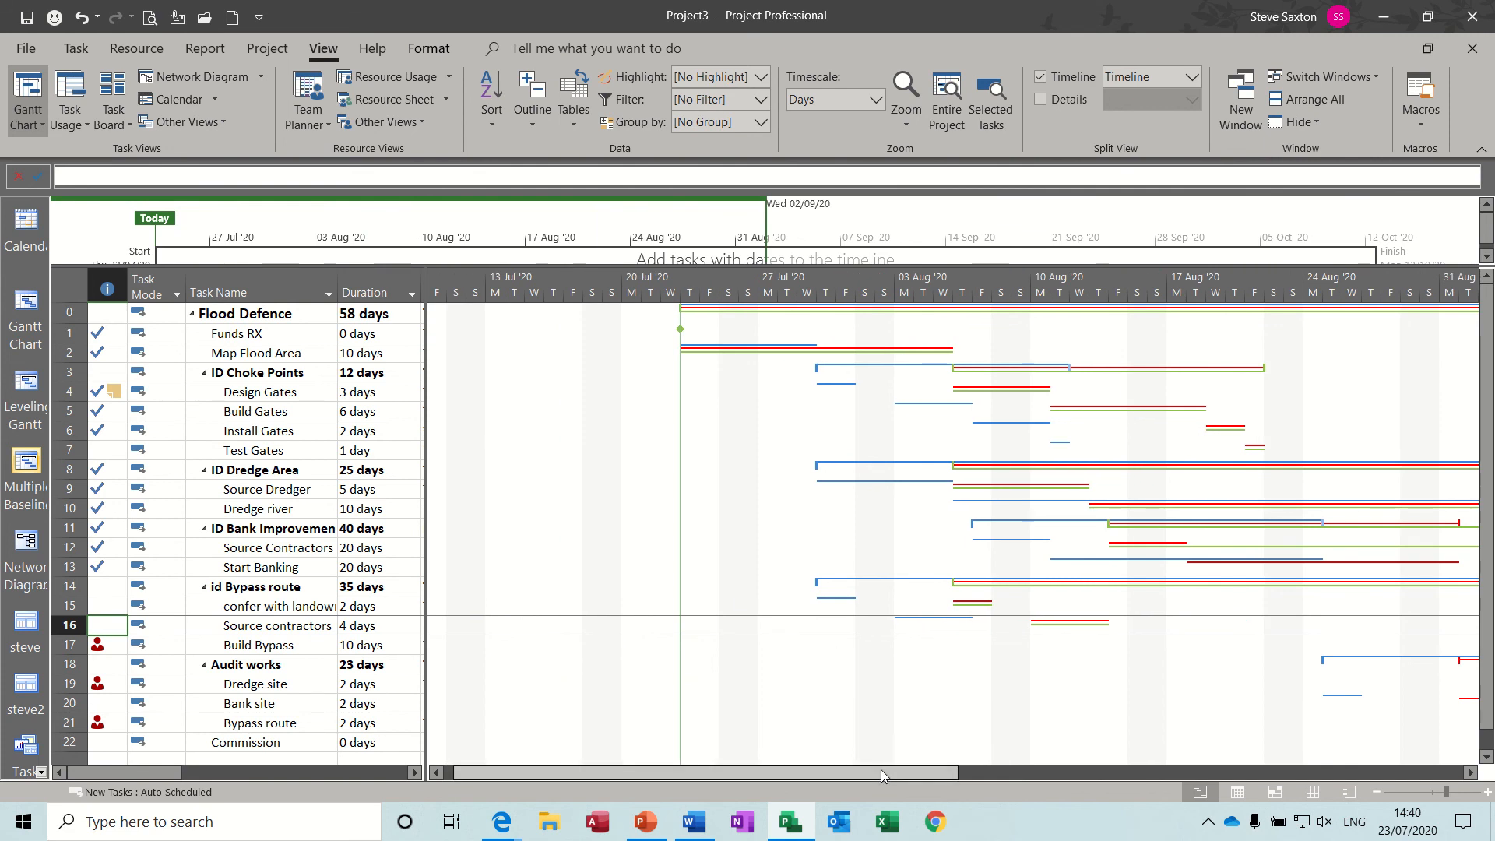
drag(881, 769, 951, 800)
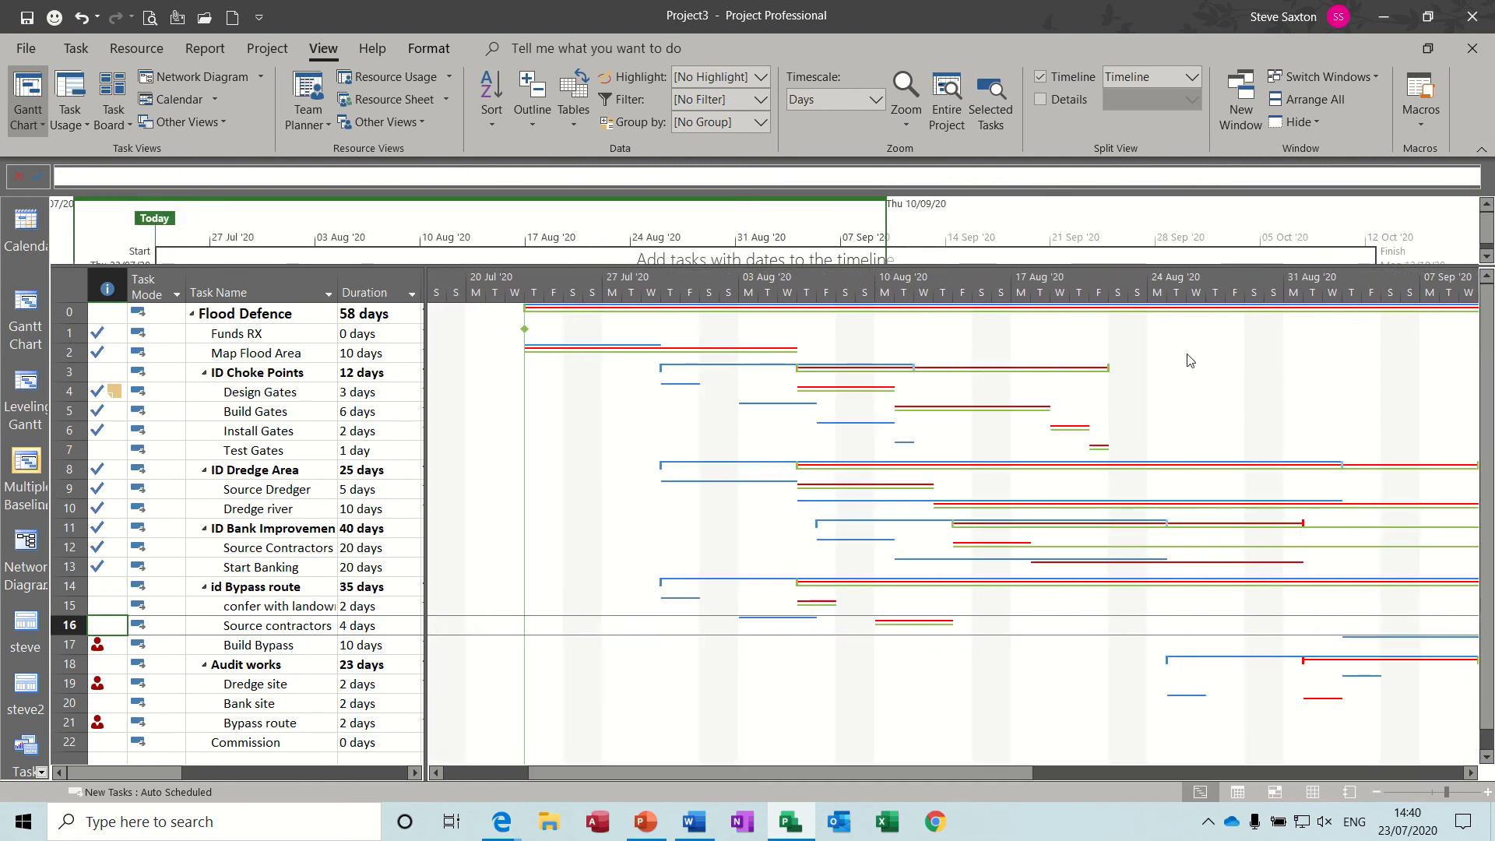
double_click(1044, 318)
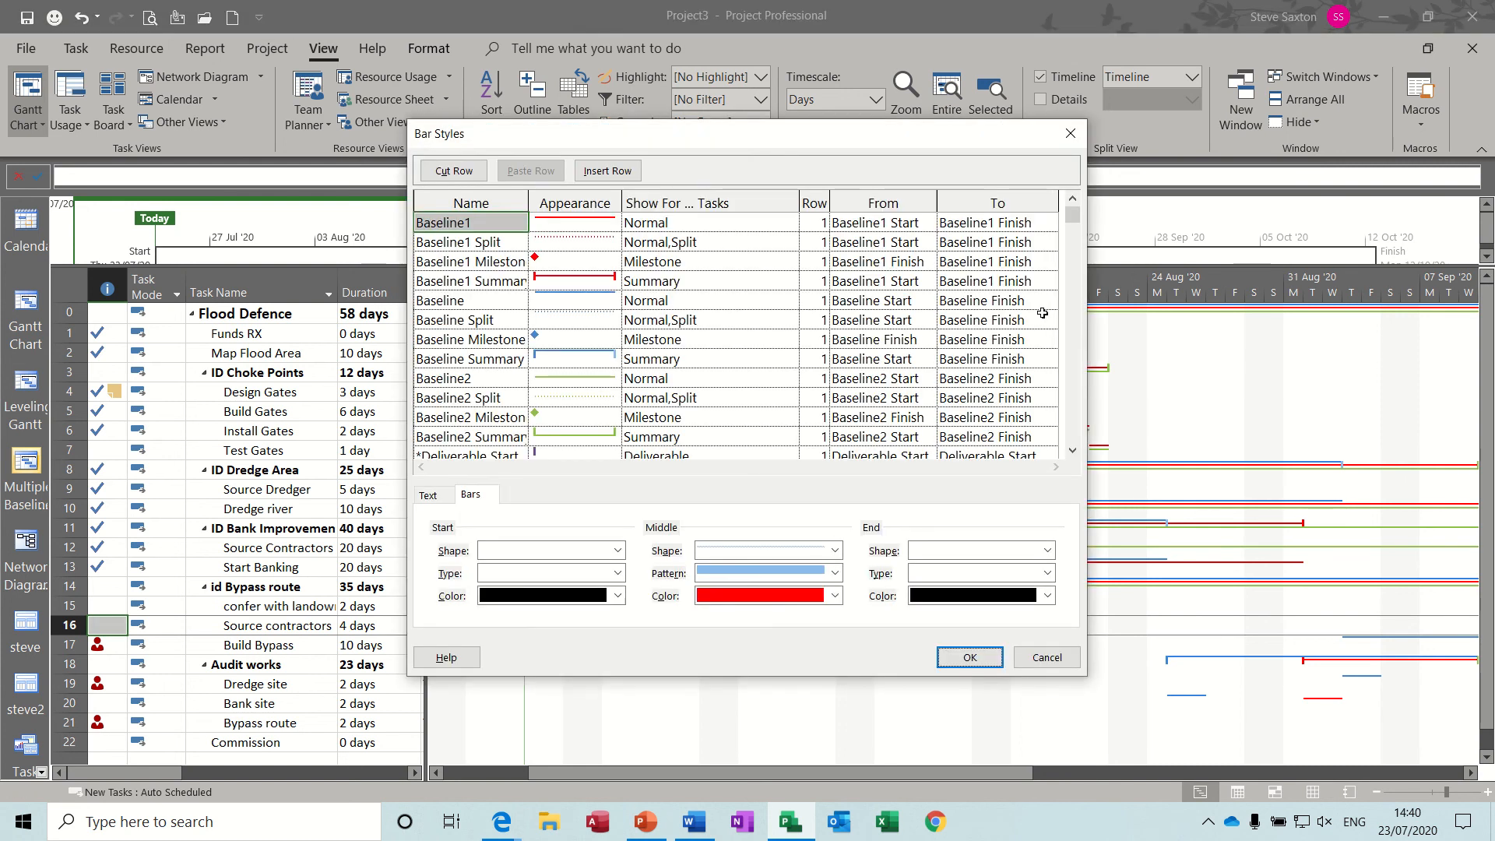
click(1070, 134)
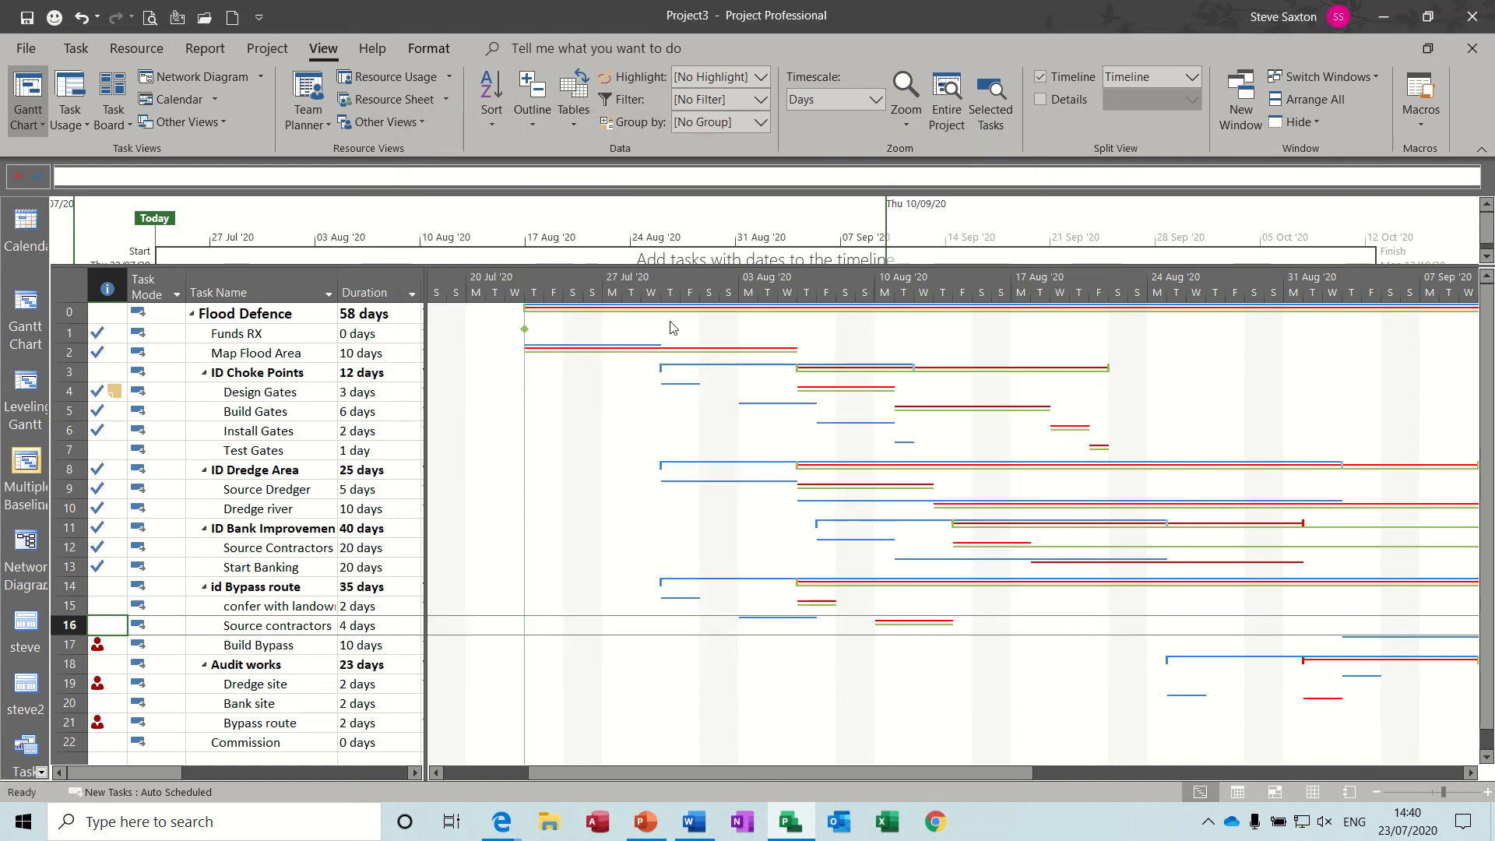
- Add the Name field as Right bar text on the Flood Defence summary's green Baseline 2 bar
double_click(535, 315)
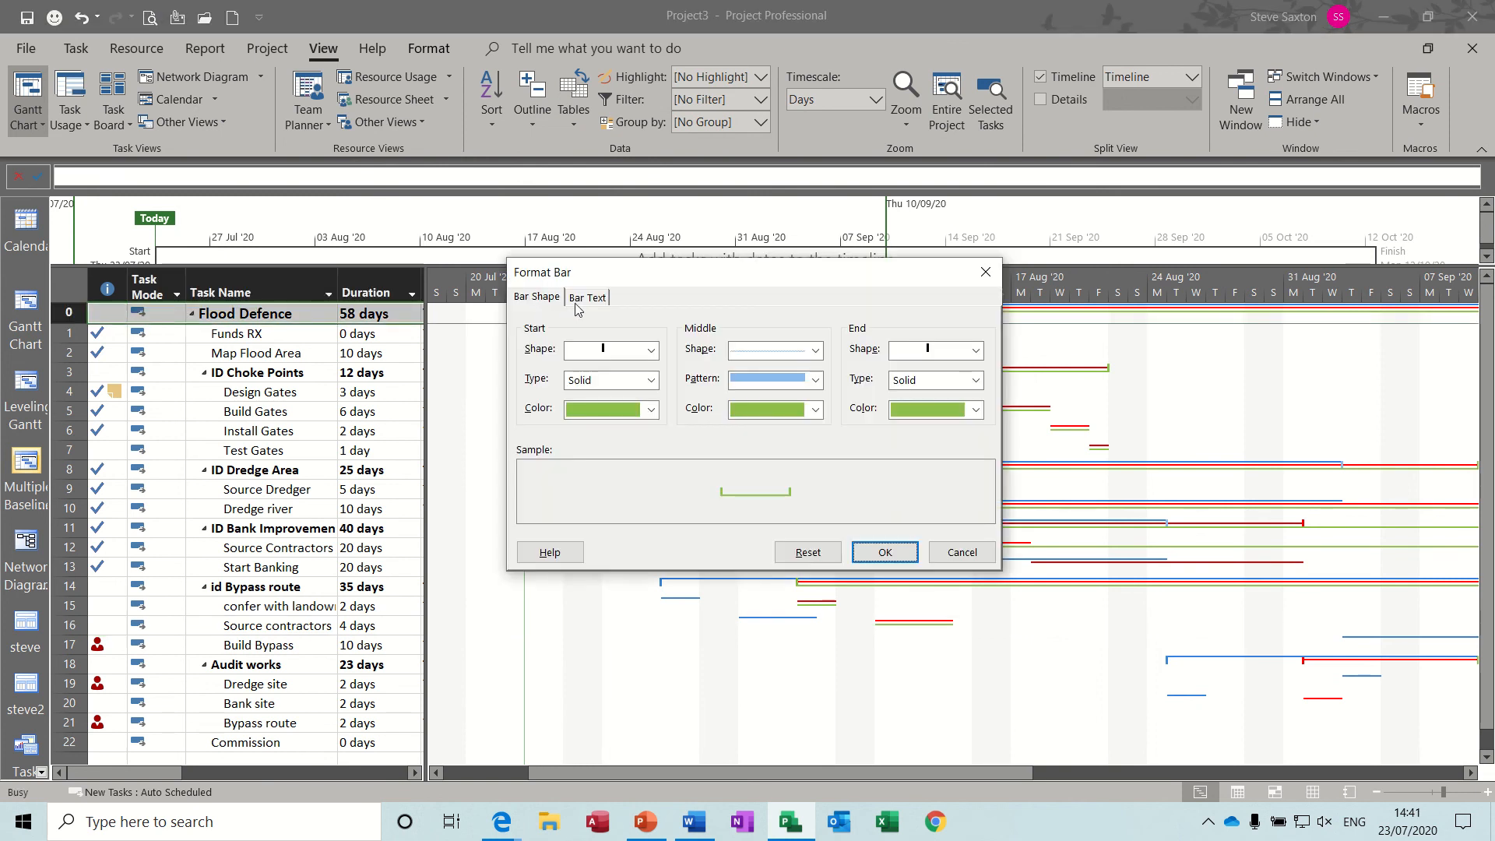
click(590, 302)
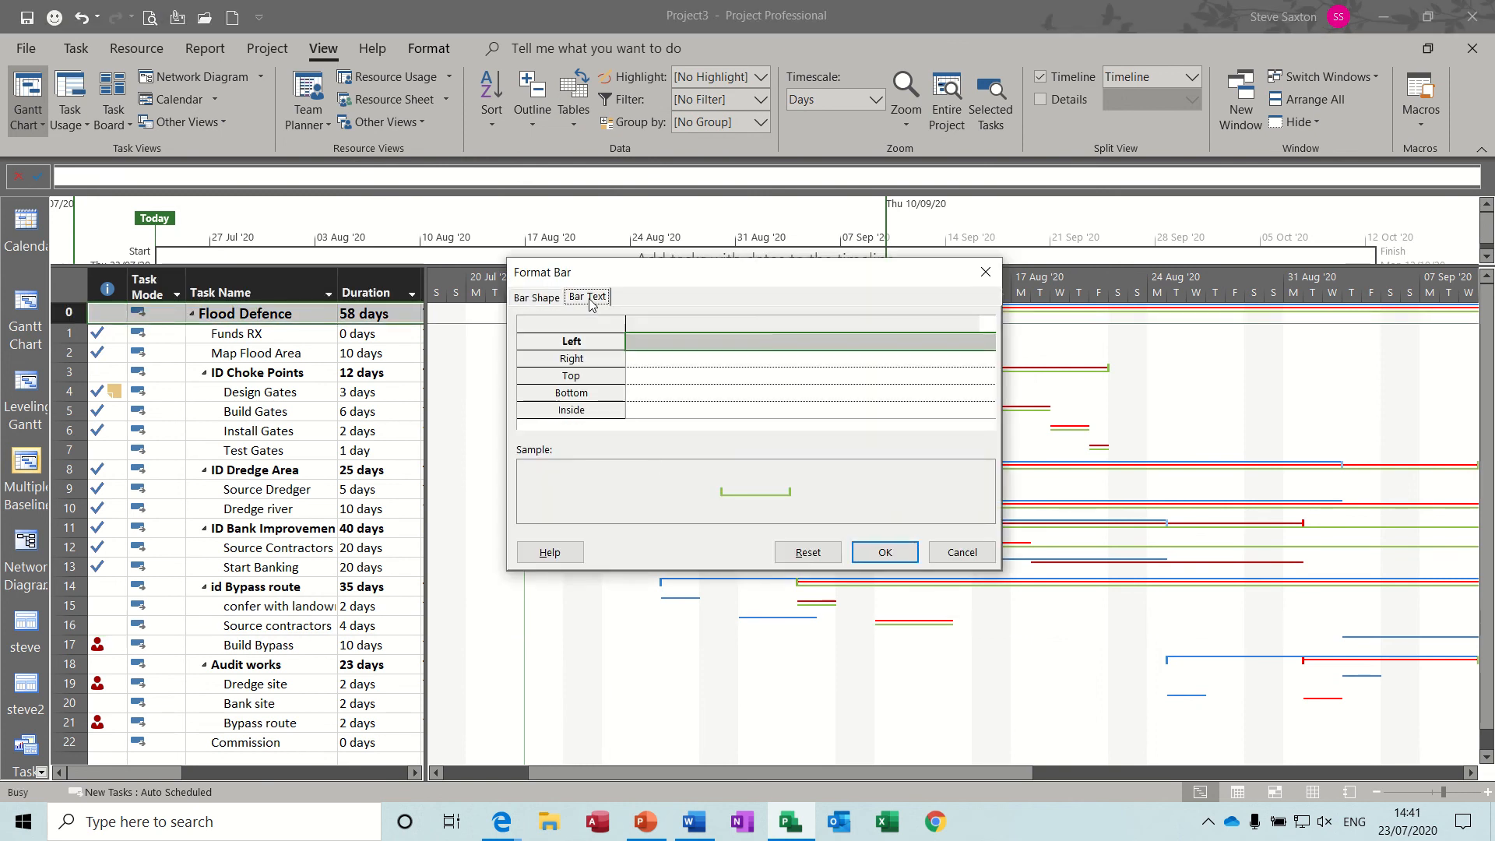
click(650, 362)
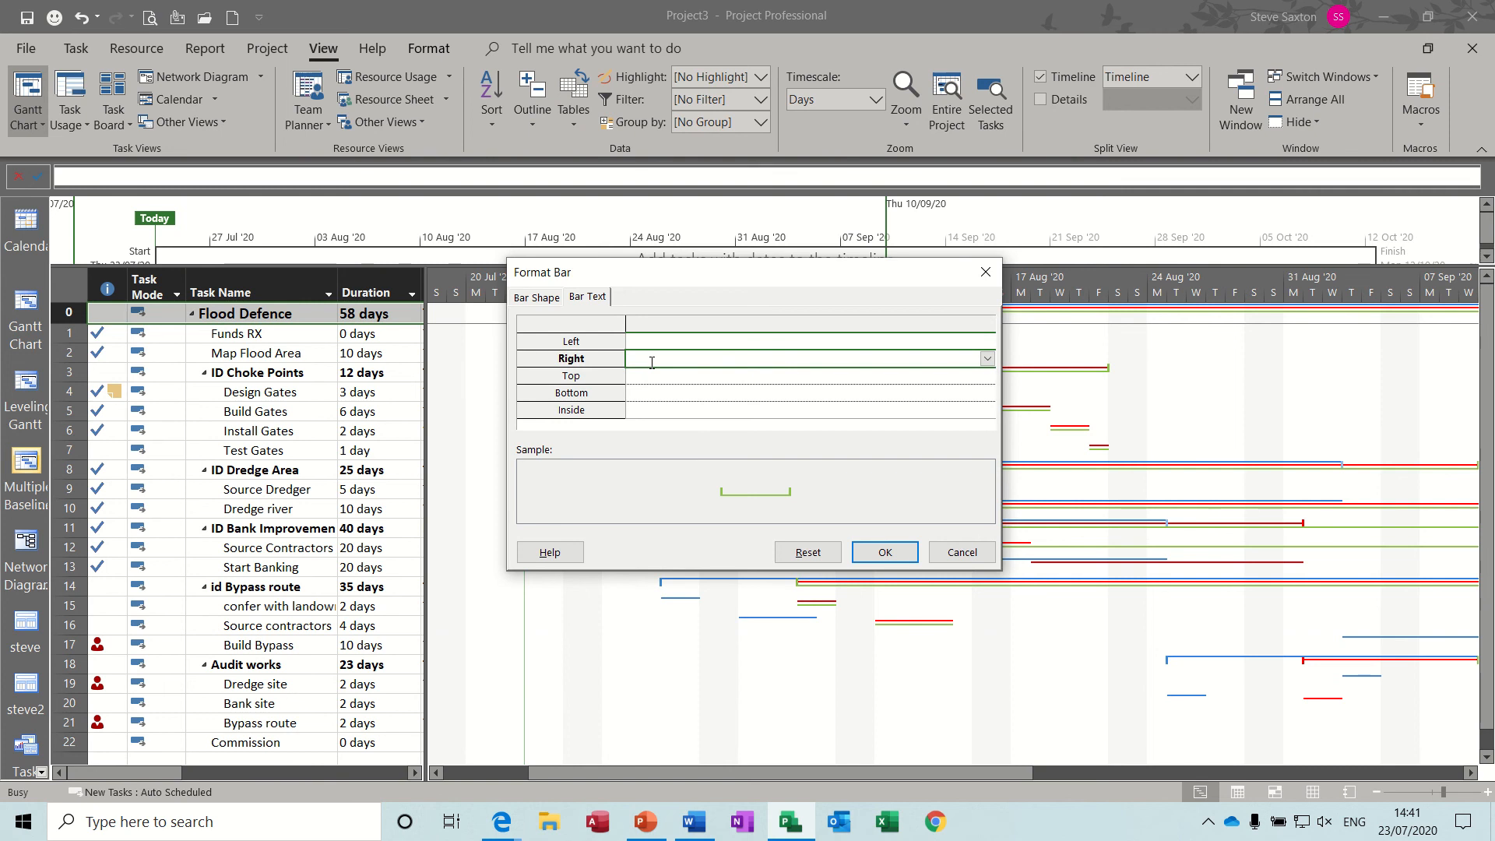
text(Name)
click(883, 551)
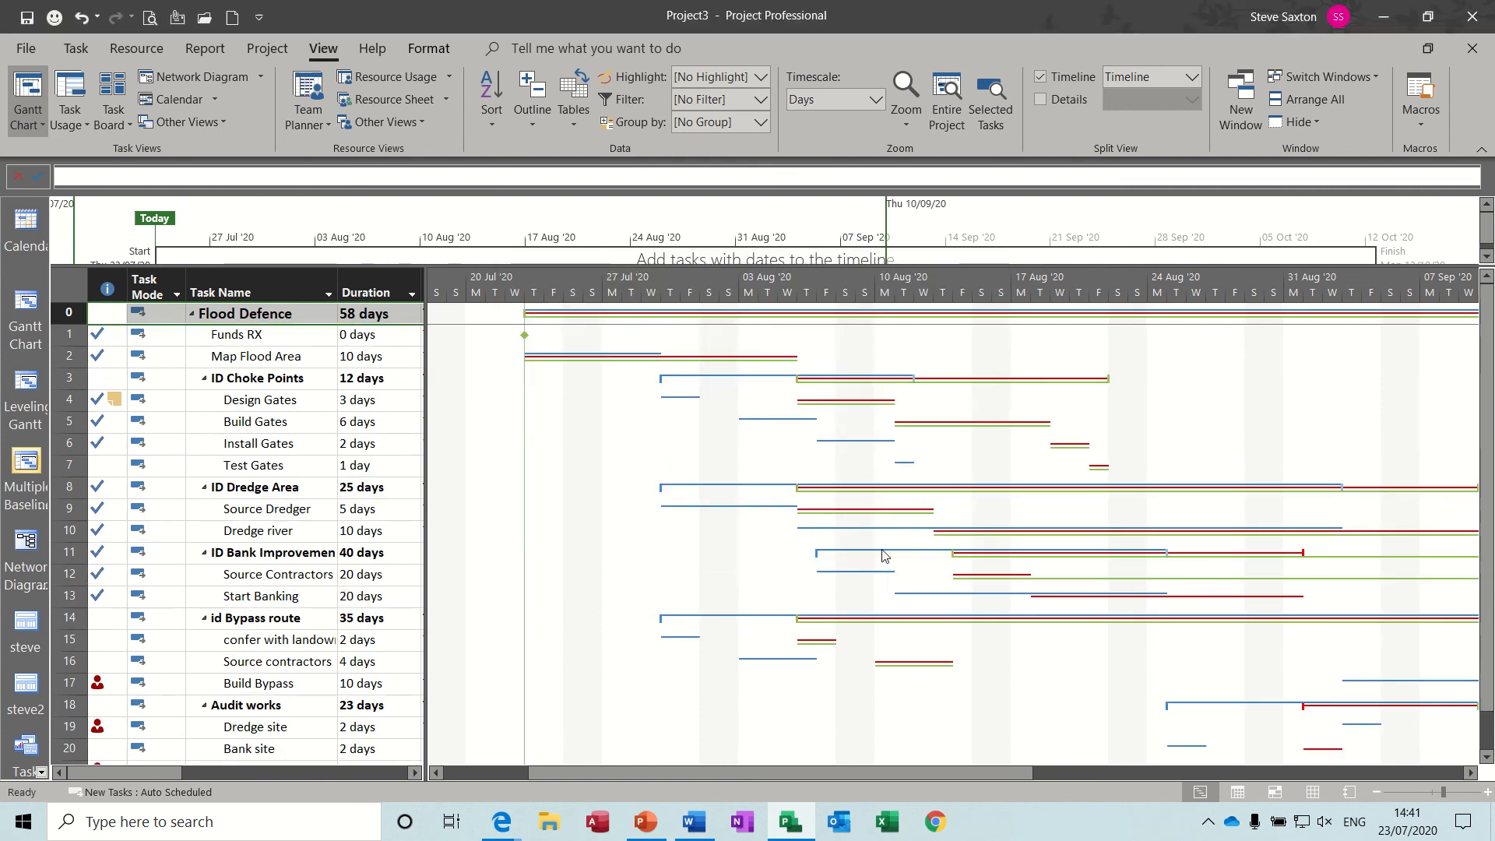
- Add the Baseline Cost field as Right bar text on the Flood Defence summary's blue Baseline bar
drag(974, 774, 1366, 783)
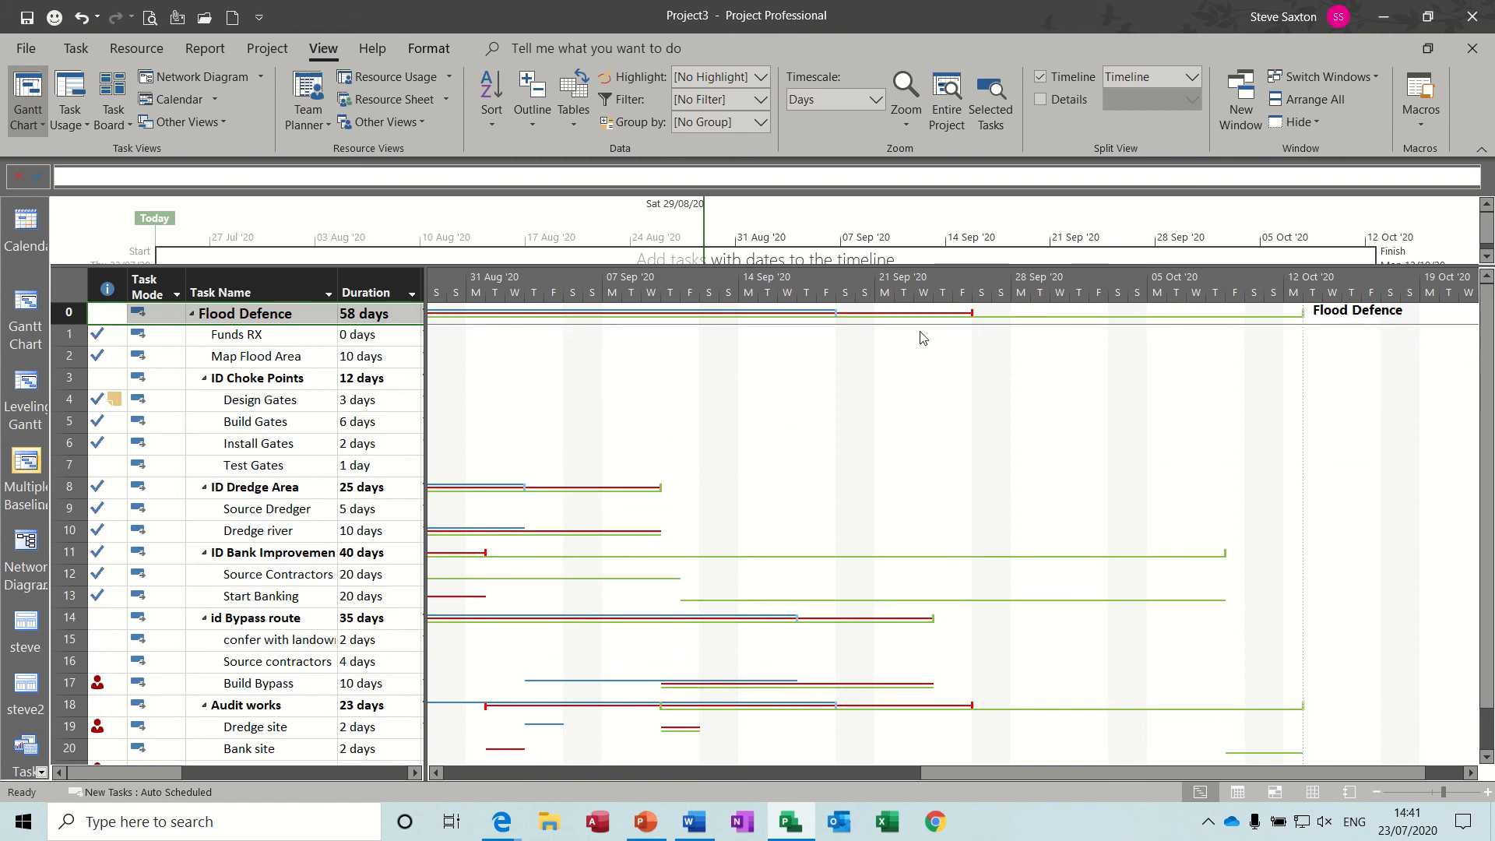
double_click(834, 315)
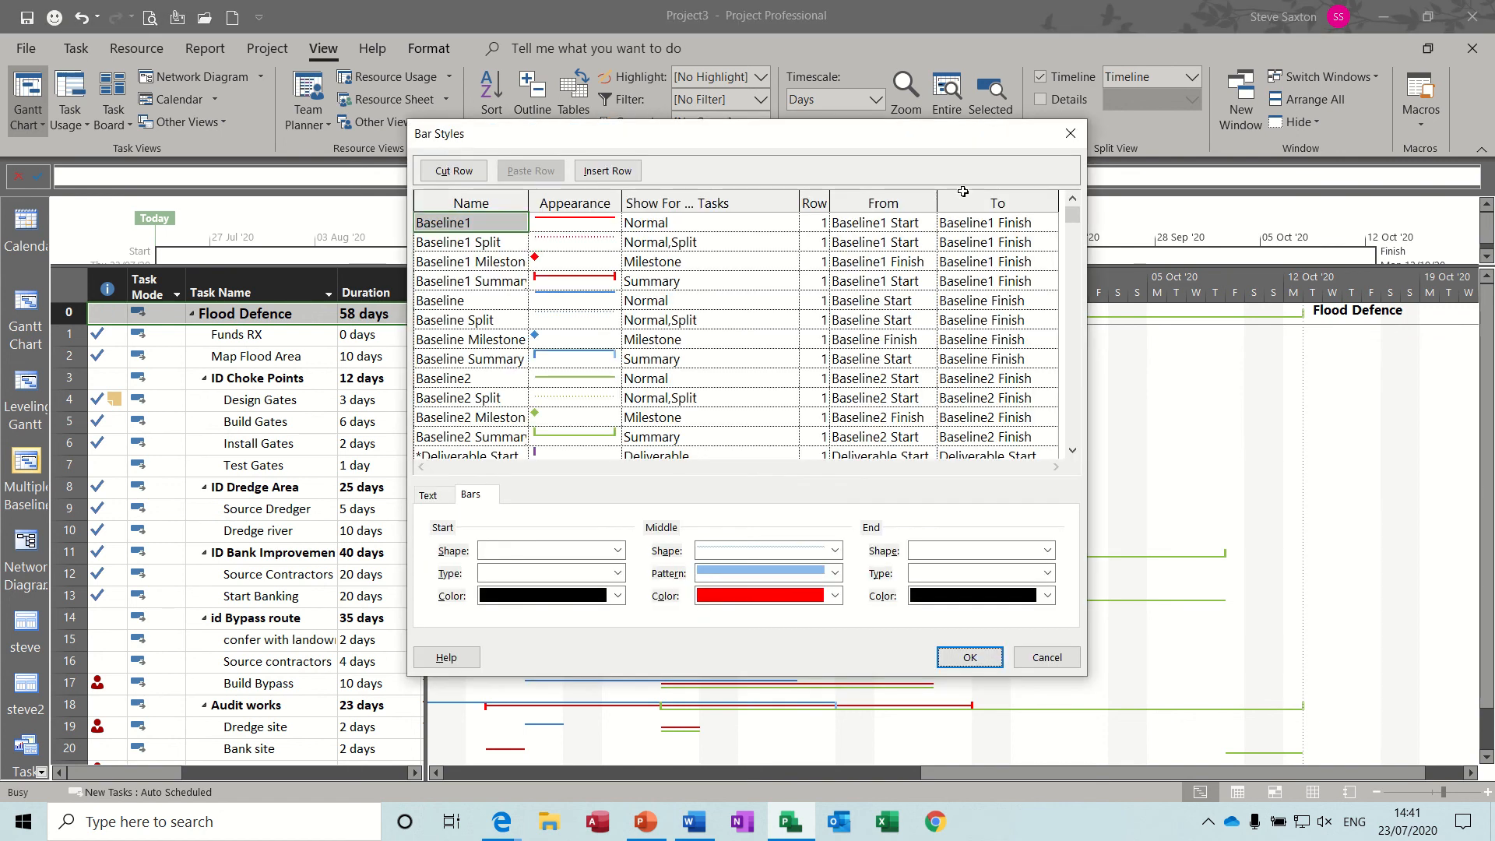
click(1071, 133)
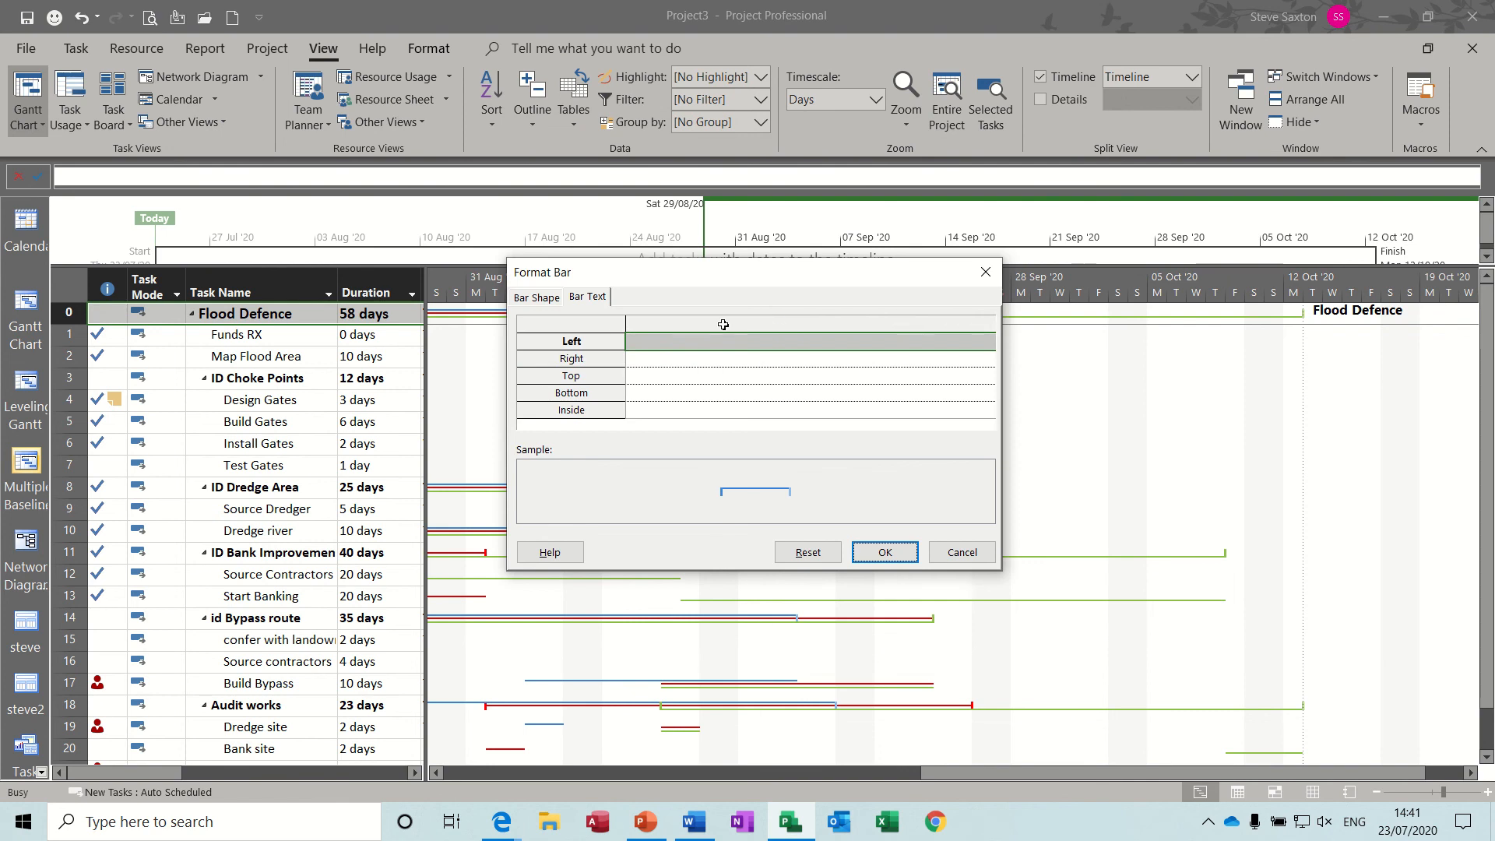
click(663, 362)
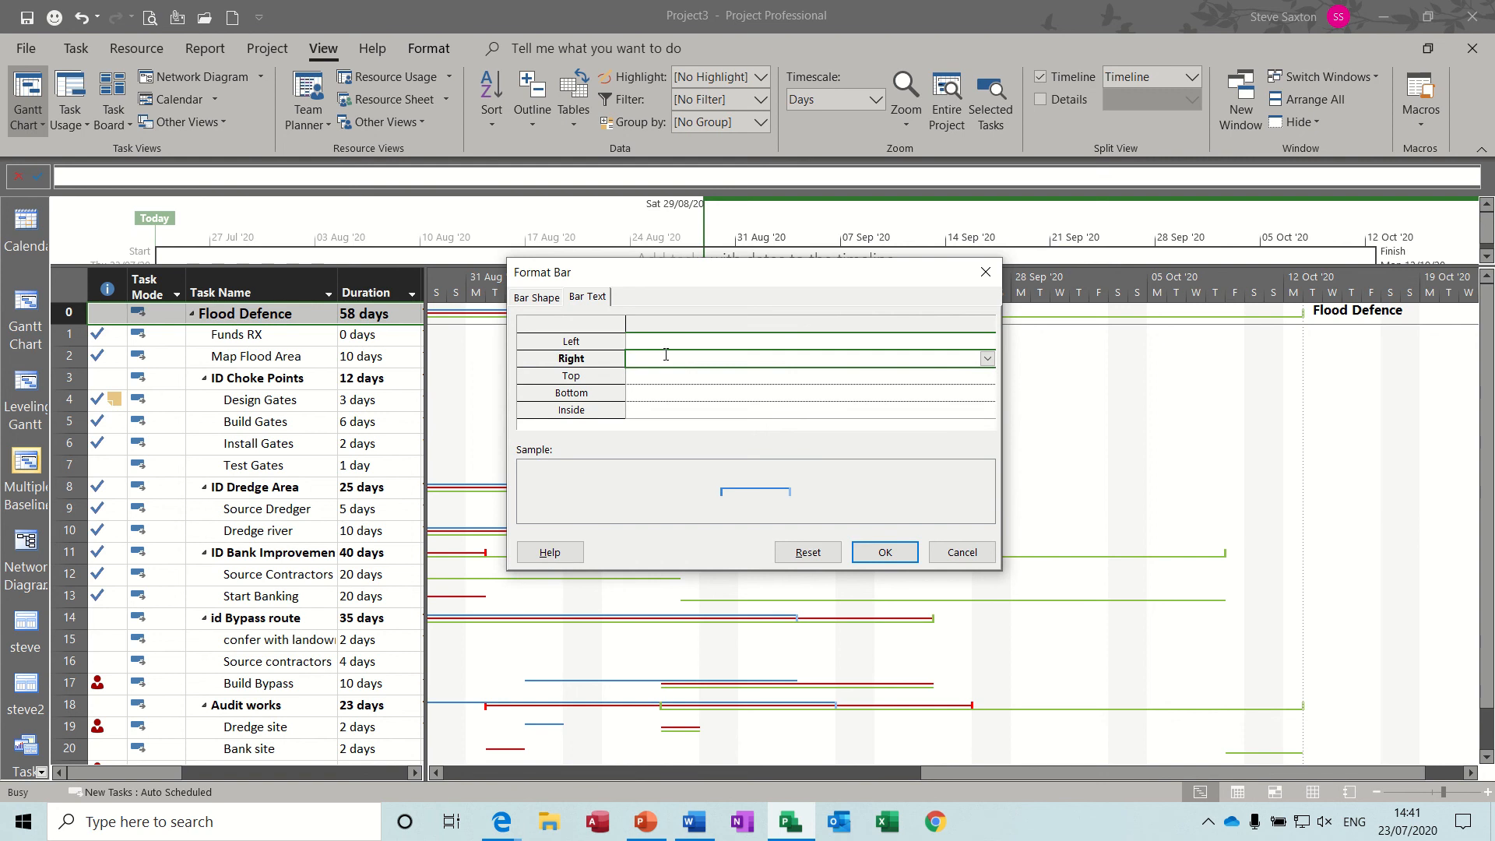
text(Baseline Cost)
click(882, 552)
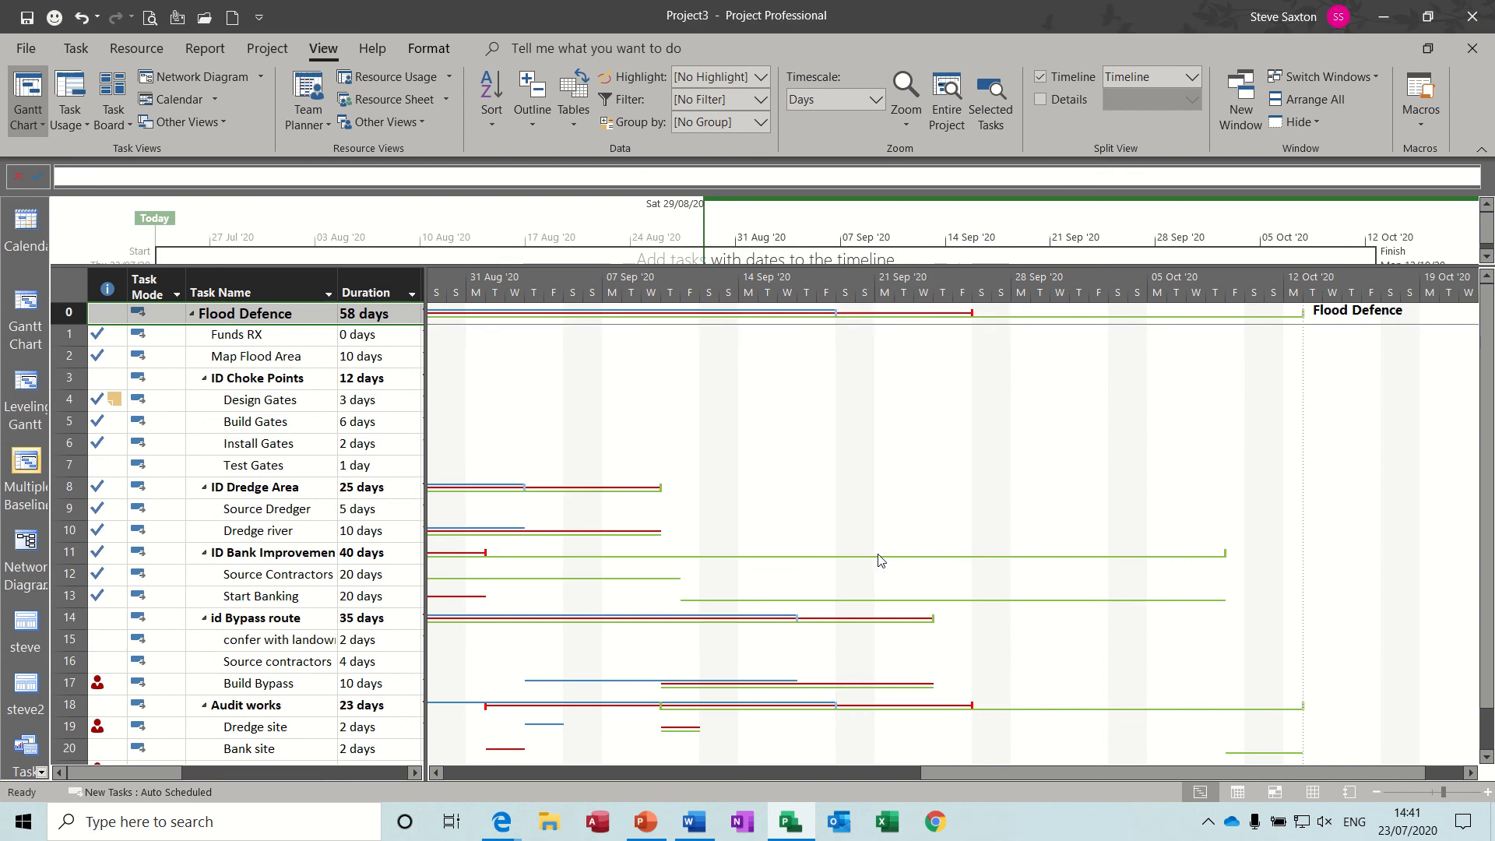
- Add the Baseline Cost field as Right bar text on the Flood Defence summary's red Baseline 1 bar
double_click(950, 319)
click(694, 362)
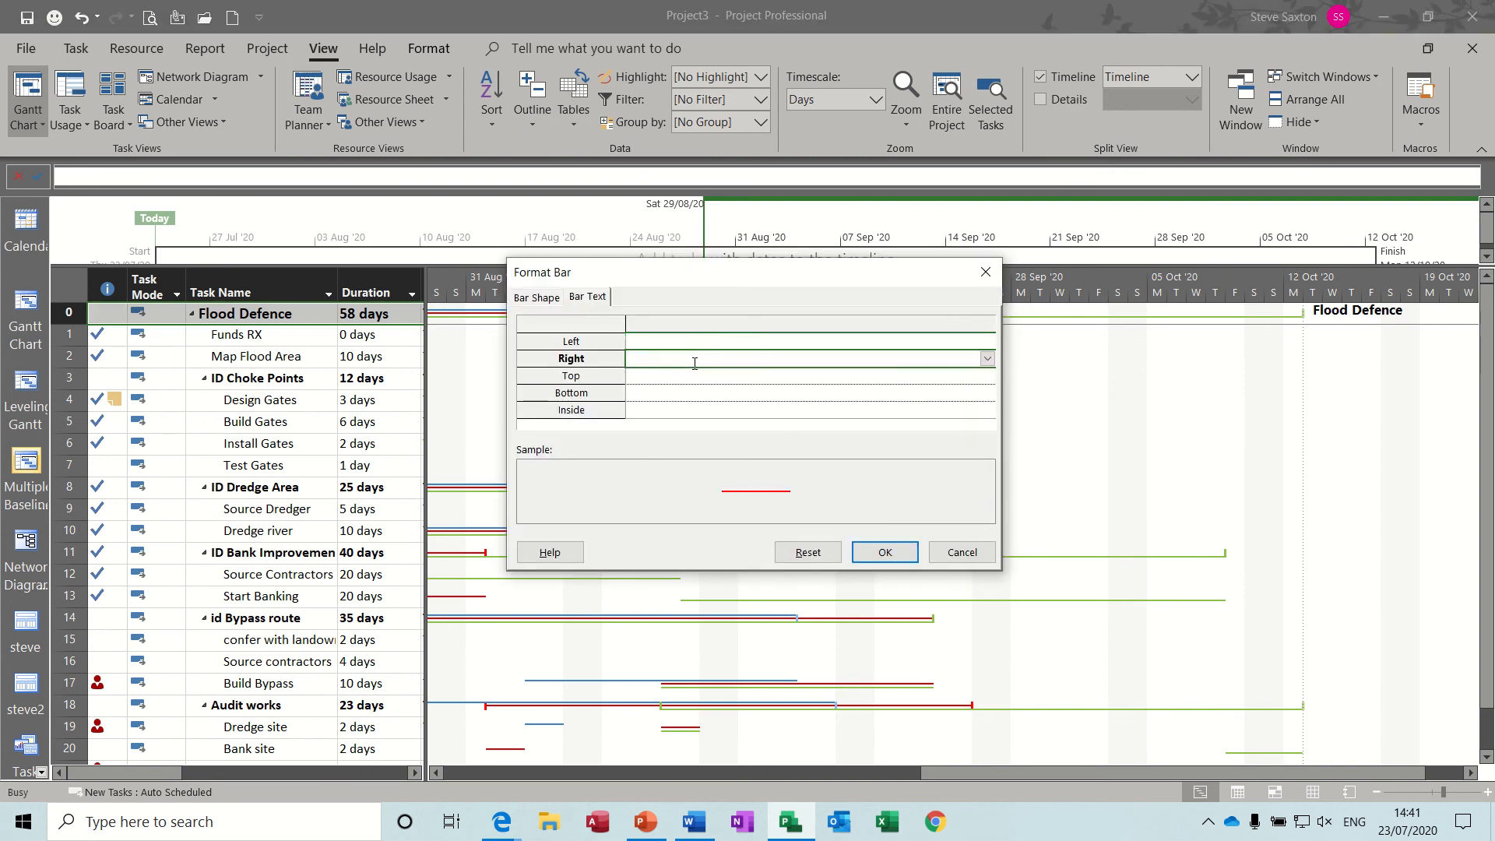
text(Baseline Cost)
click(866, 551)
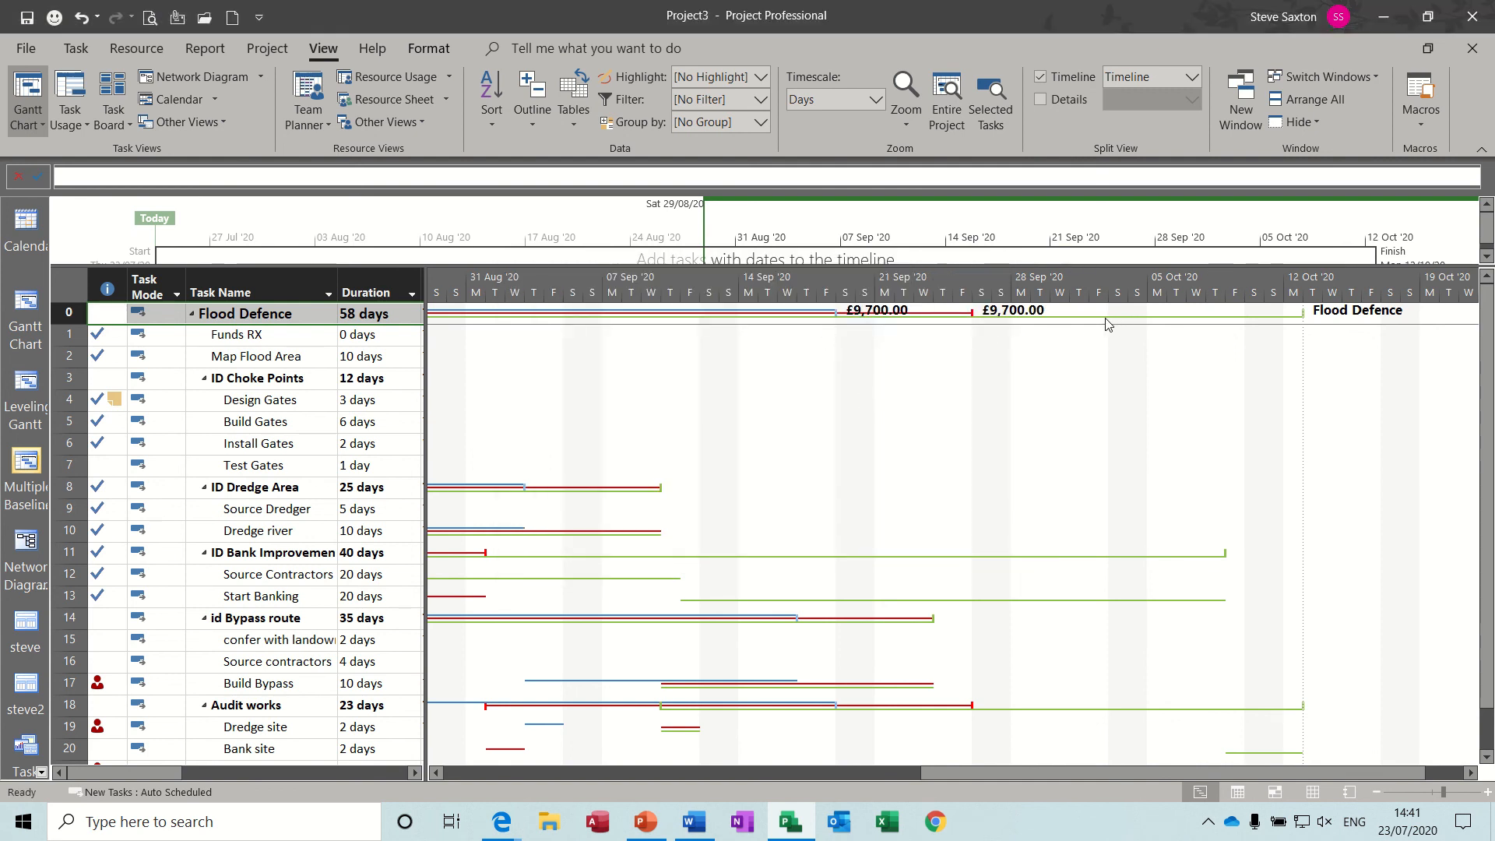
- Set the Right bar text of the Flood Defence summary's red Baseline 1 bar to Baseline1 Cost
double_click(959, 319)
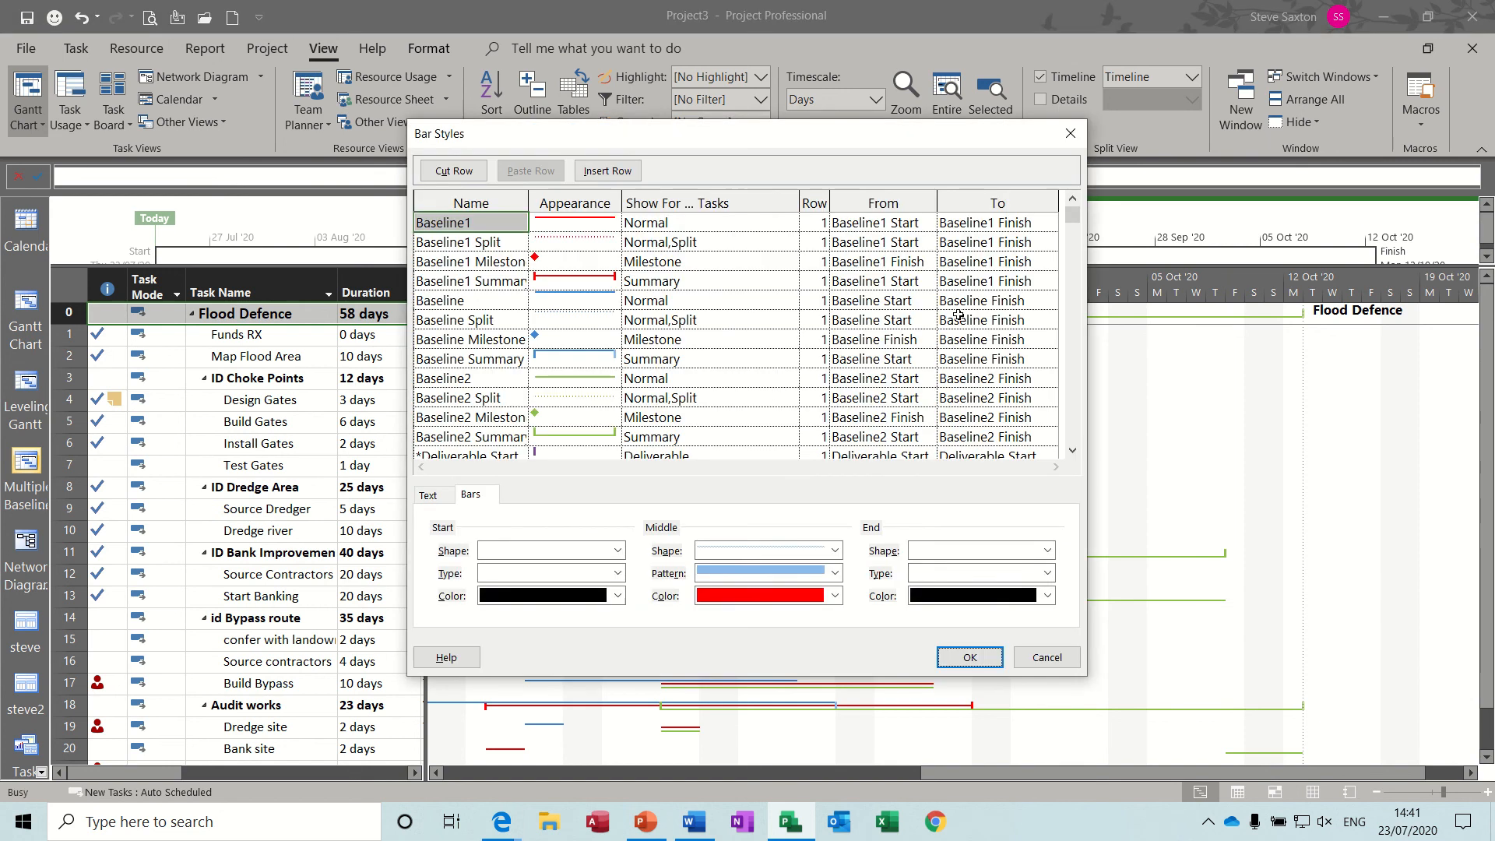
click(1043, 657)
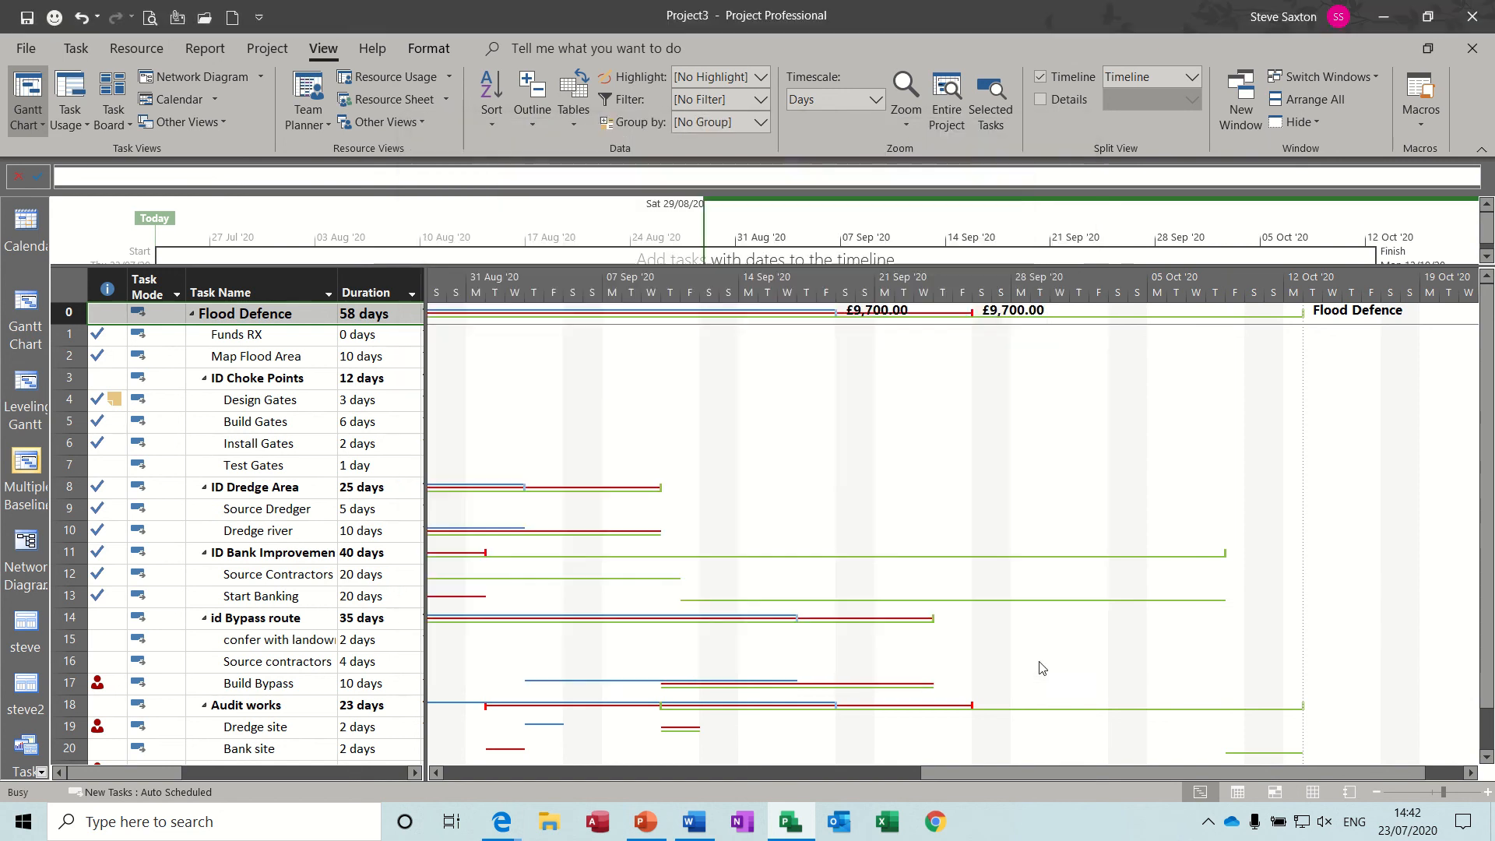
double_click(944, 313)
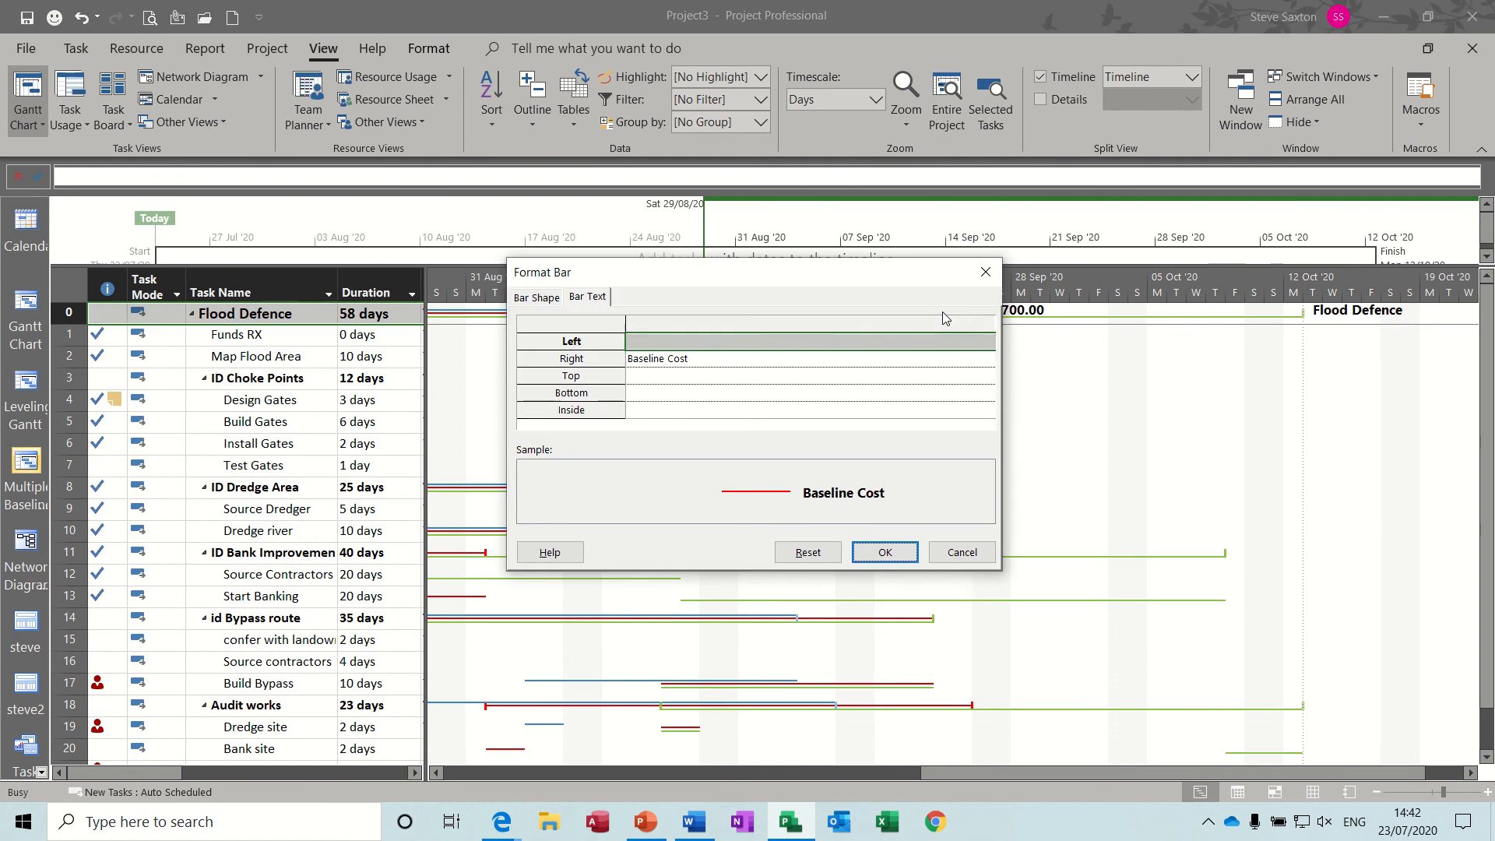
click(733, 363)
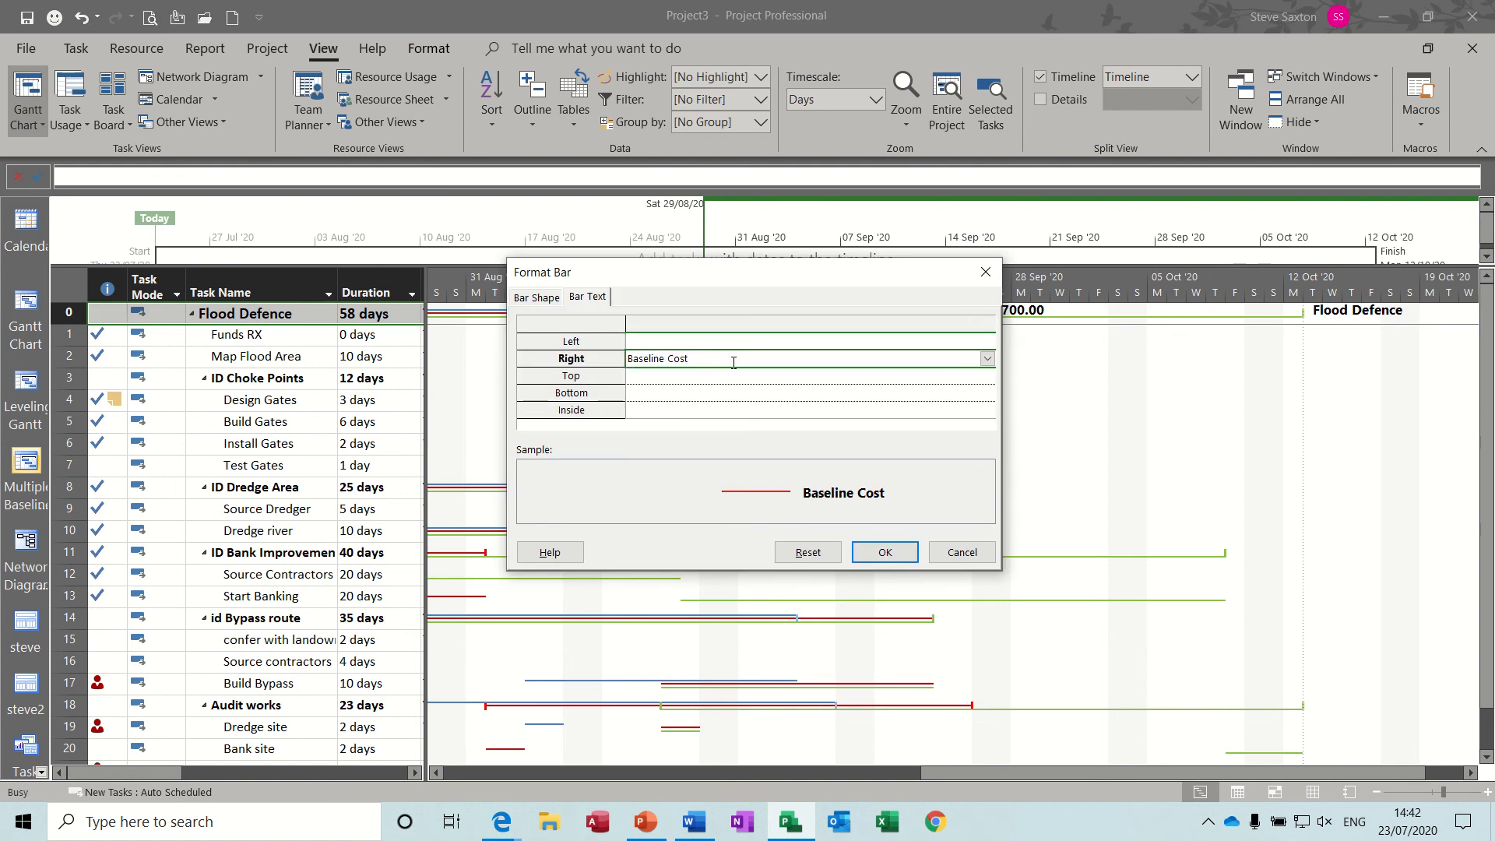
double_click(666, 360)
click(984, 360)
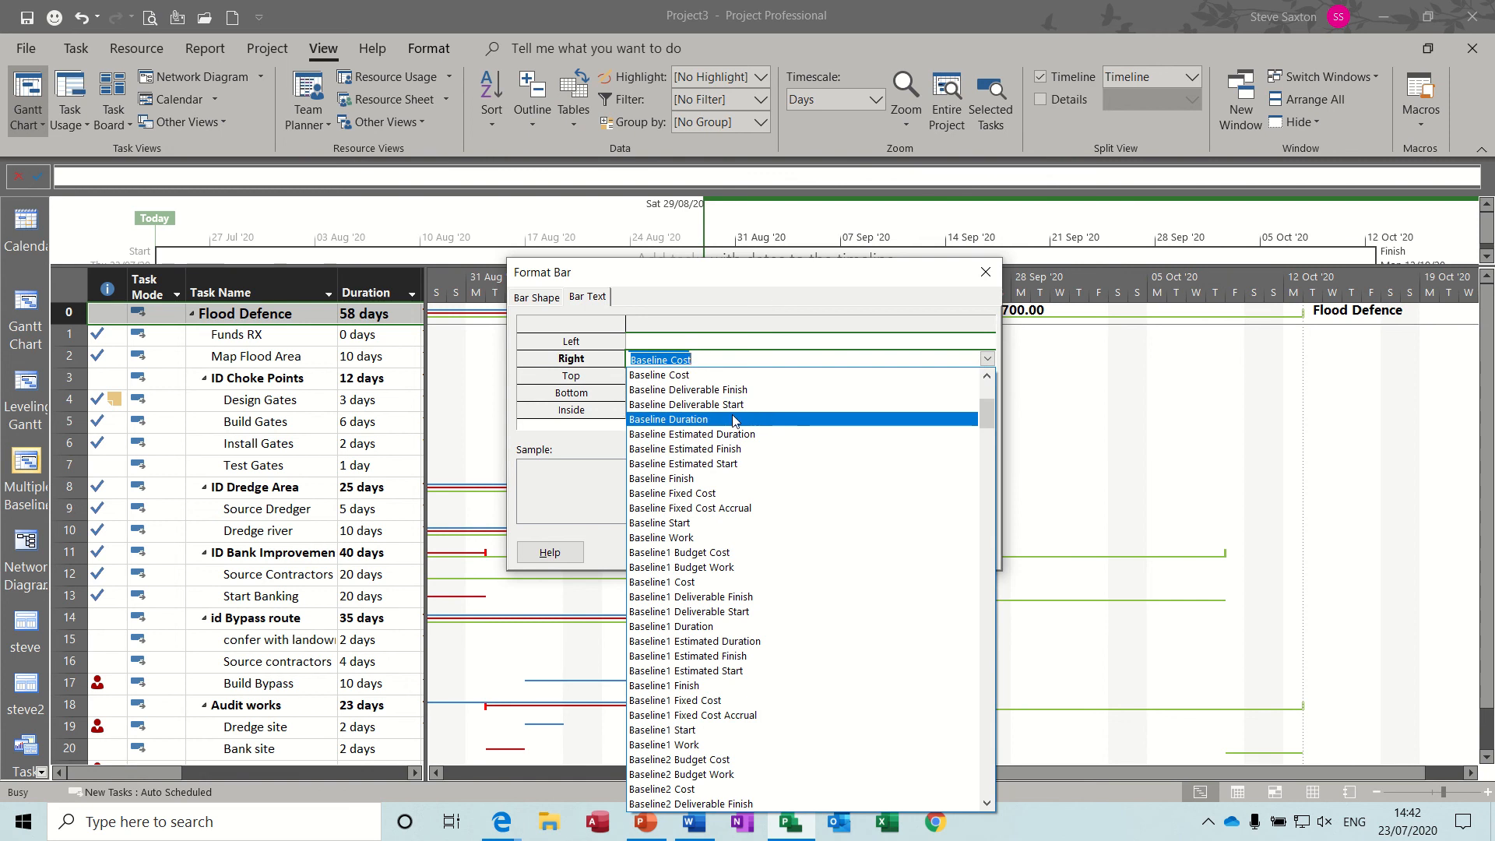
click(690, 582)
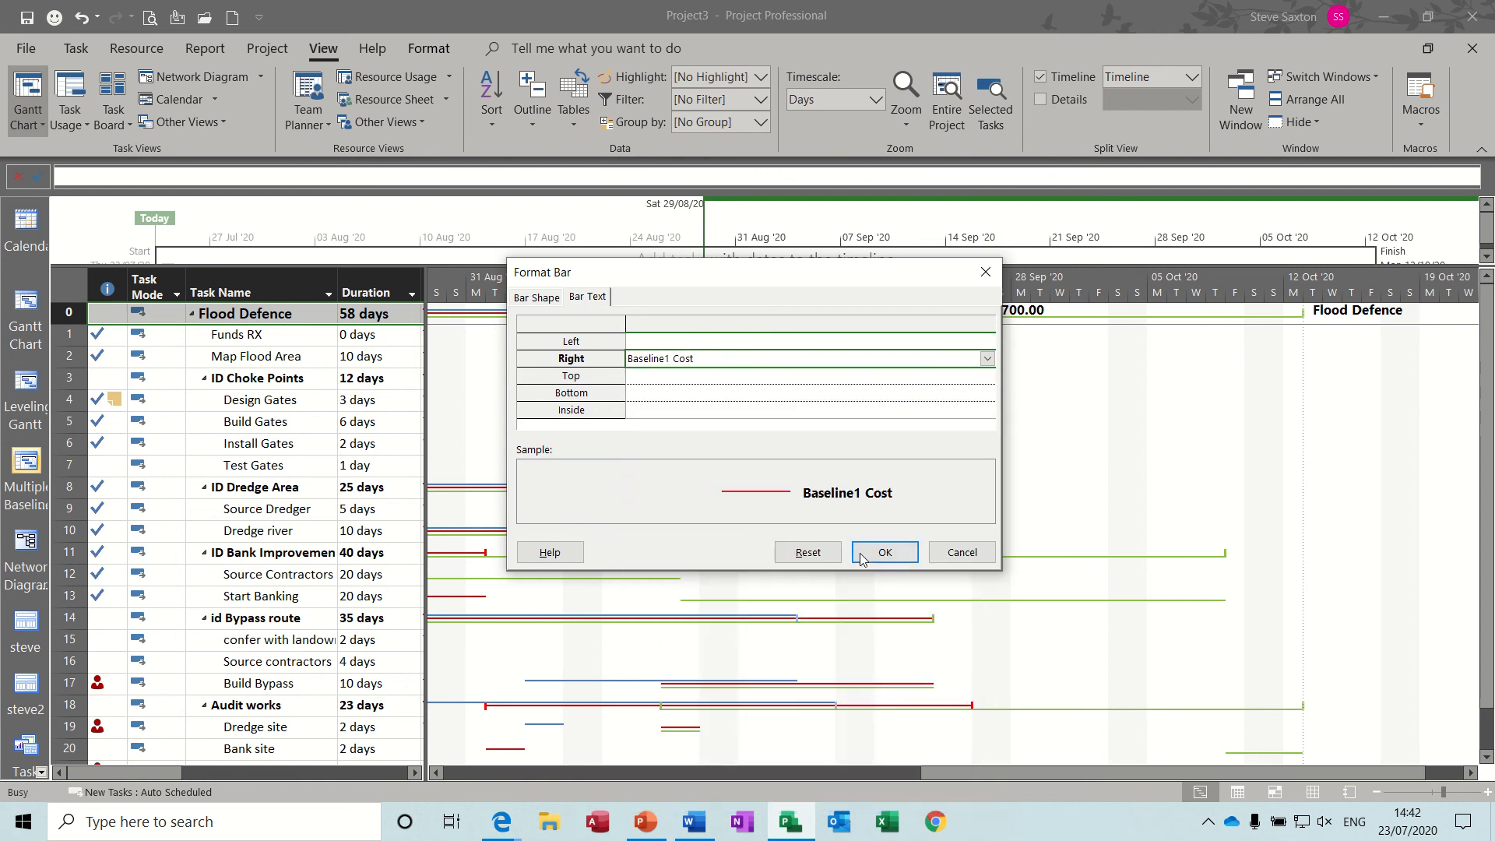
click(887, 552)
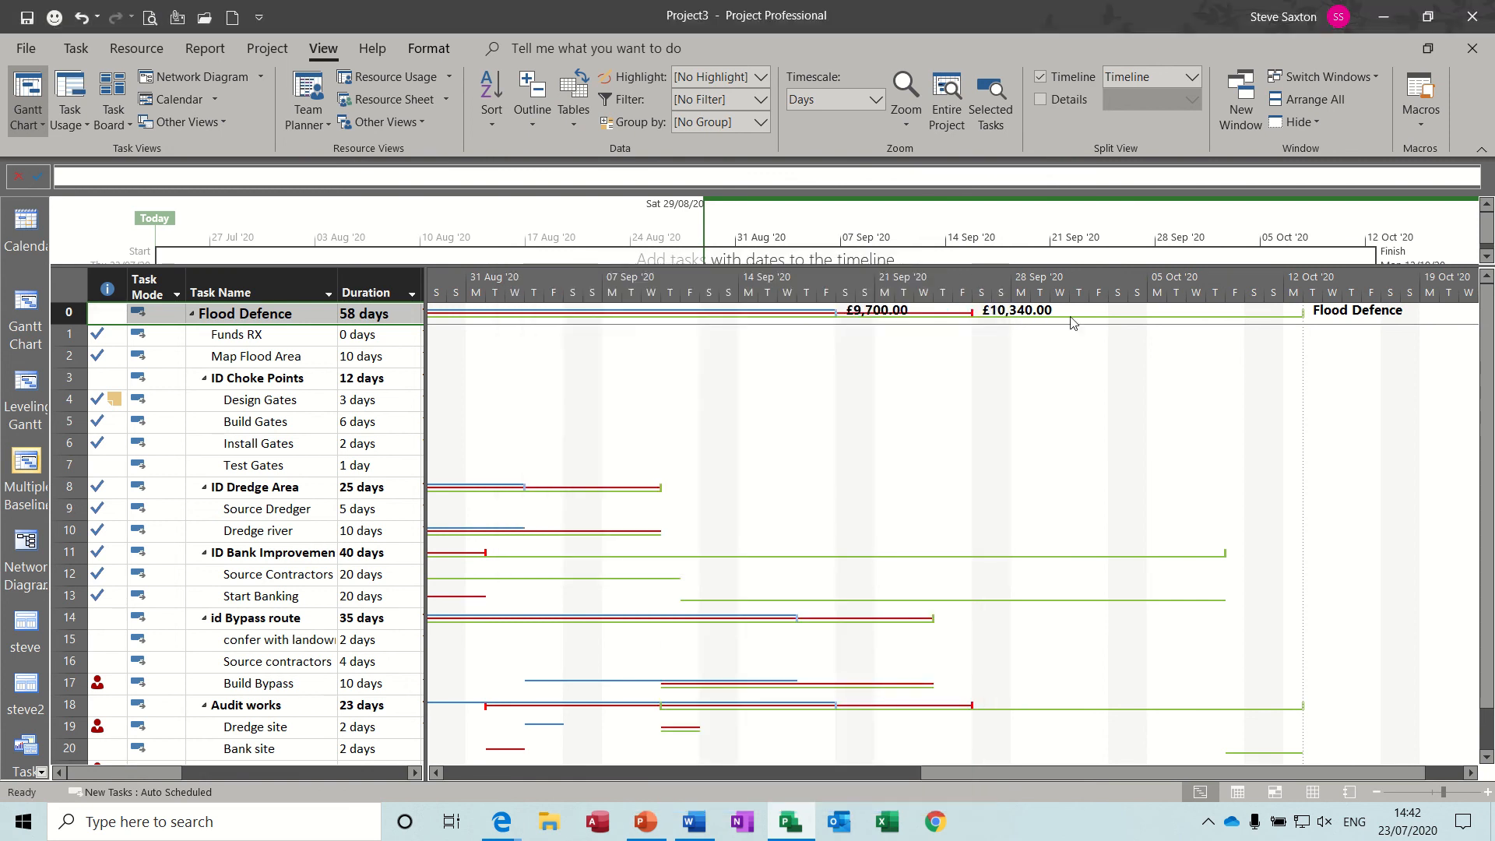
- Set the Right bar text of the Flood Defence summary's green Baseline 2 bar to Baseline2 Cost
double_click(1299, 323)
click(672, 359)
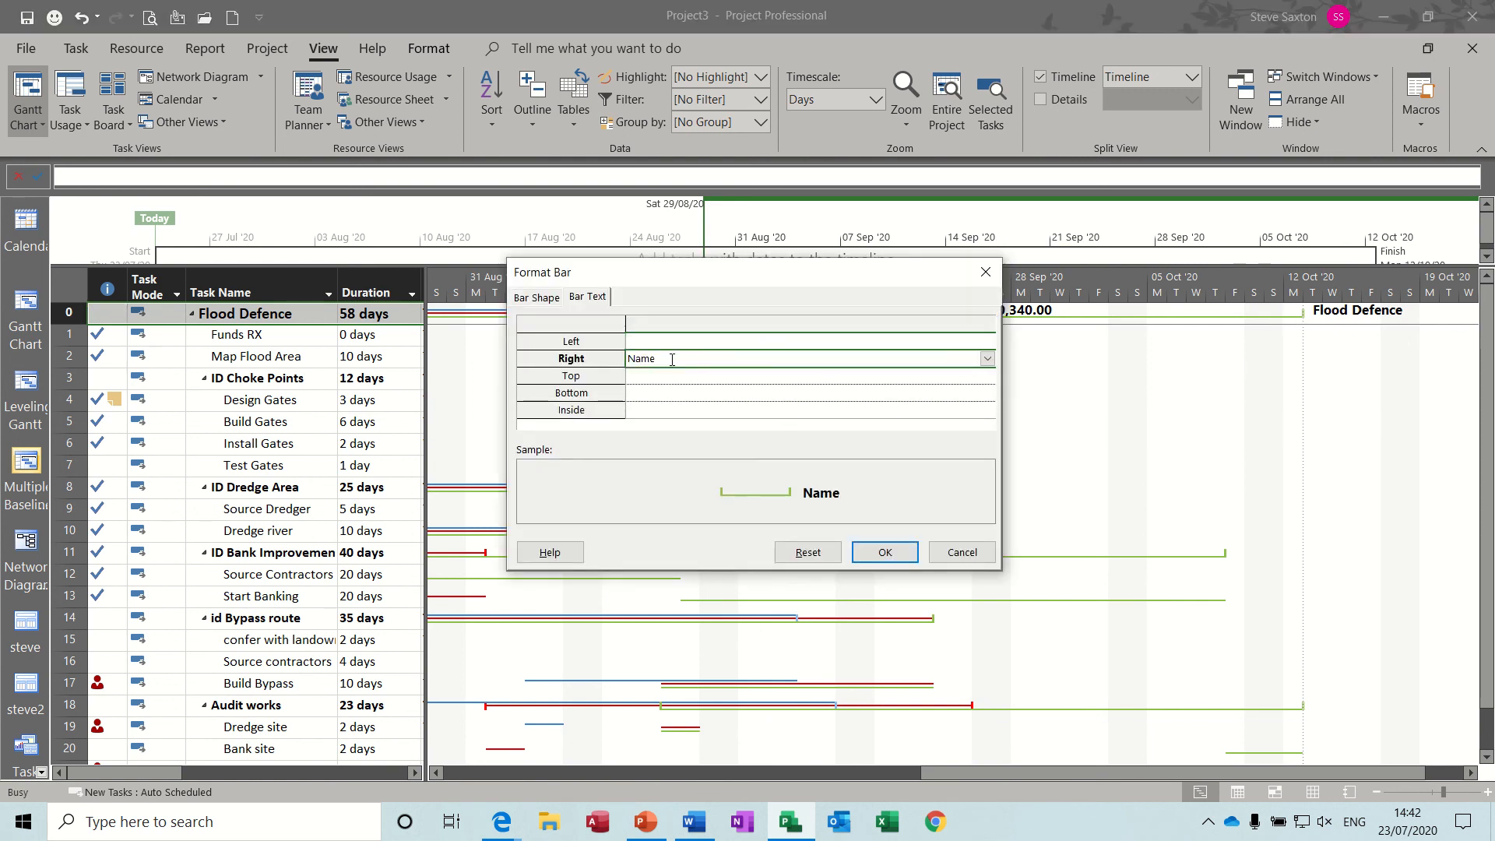
text(Baseline2 Cost)
click(877, 553)
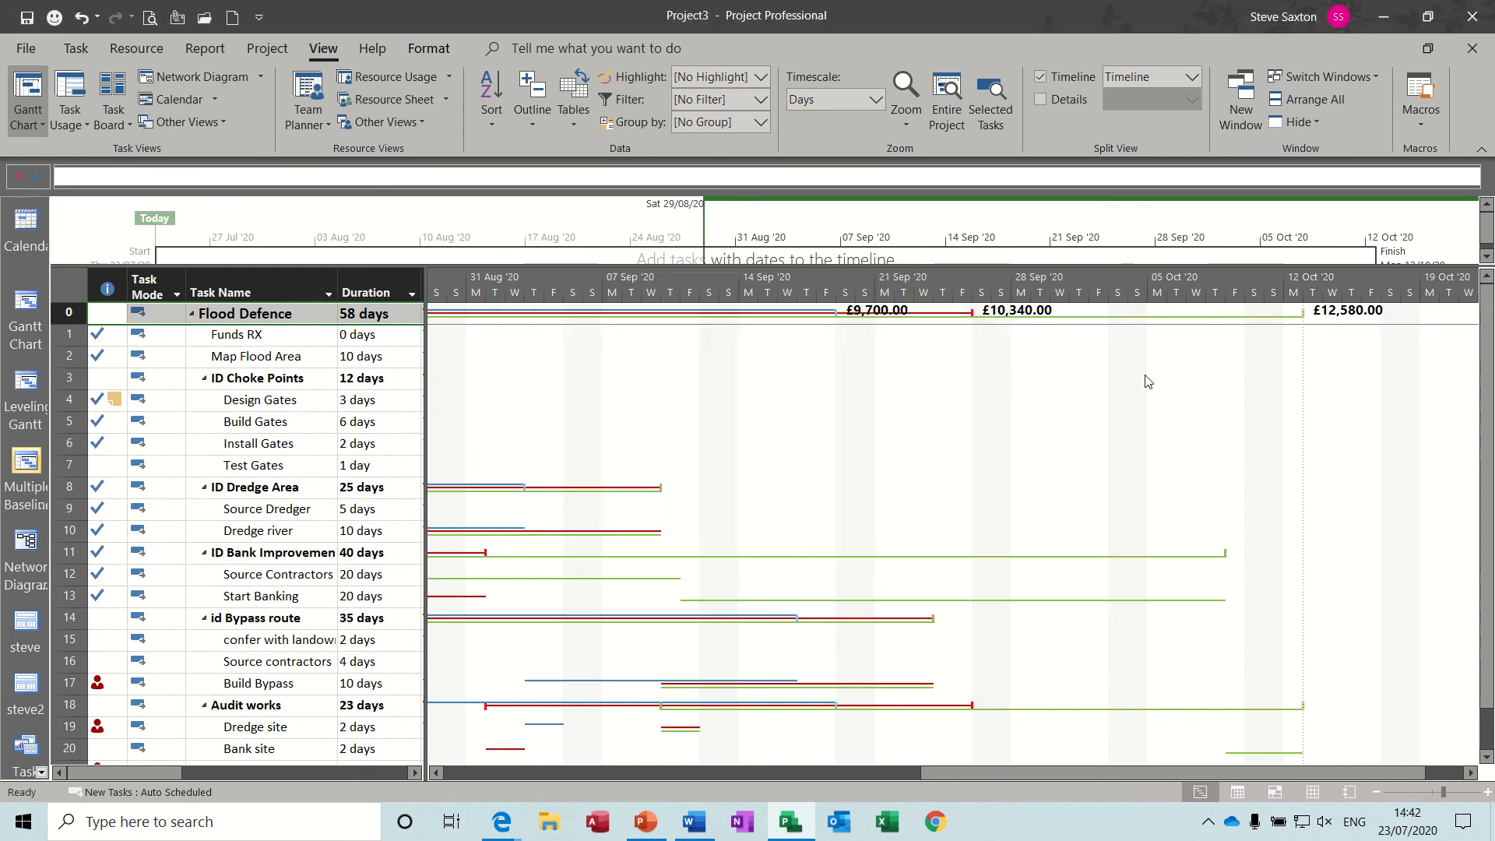